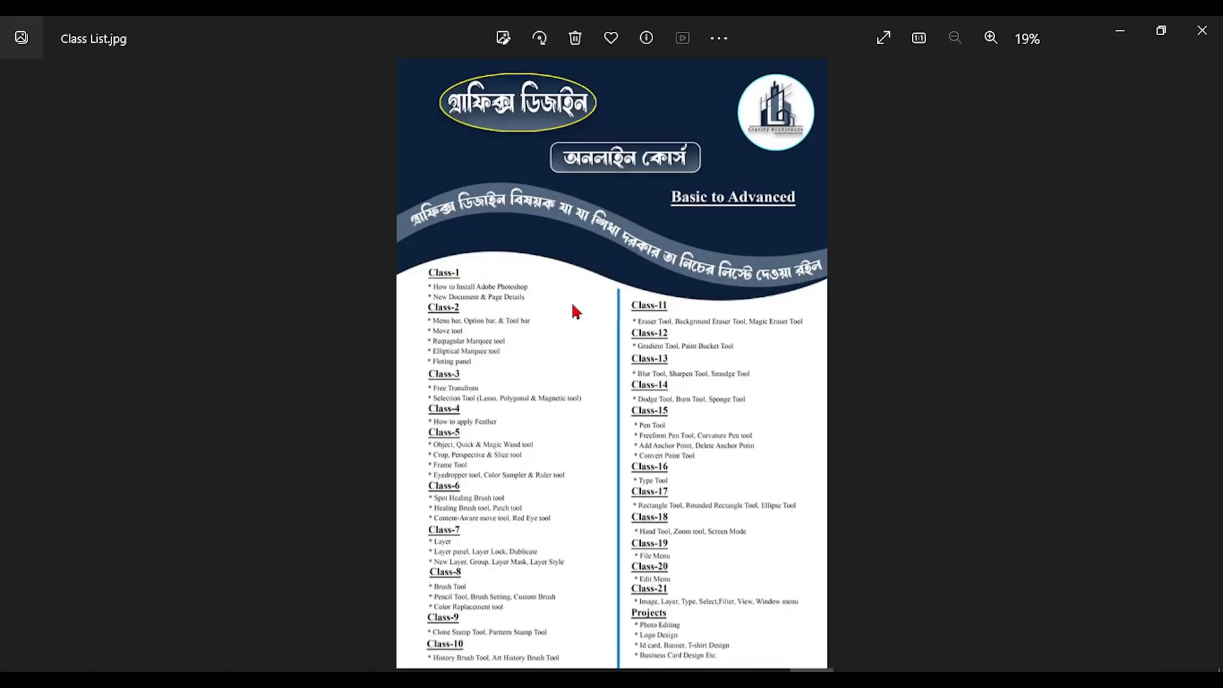
Examine the course topics and the Projects list at the end of Class List.jpg
scroll(731, 575, up, 5)
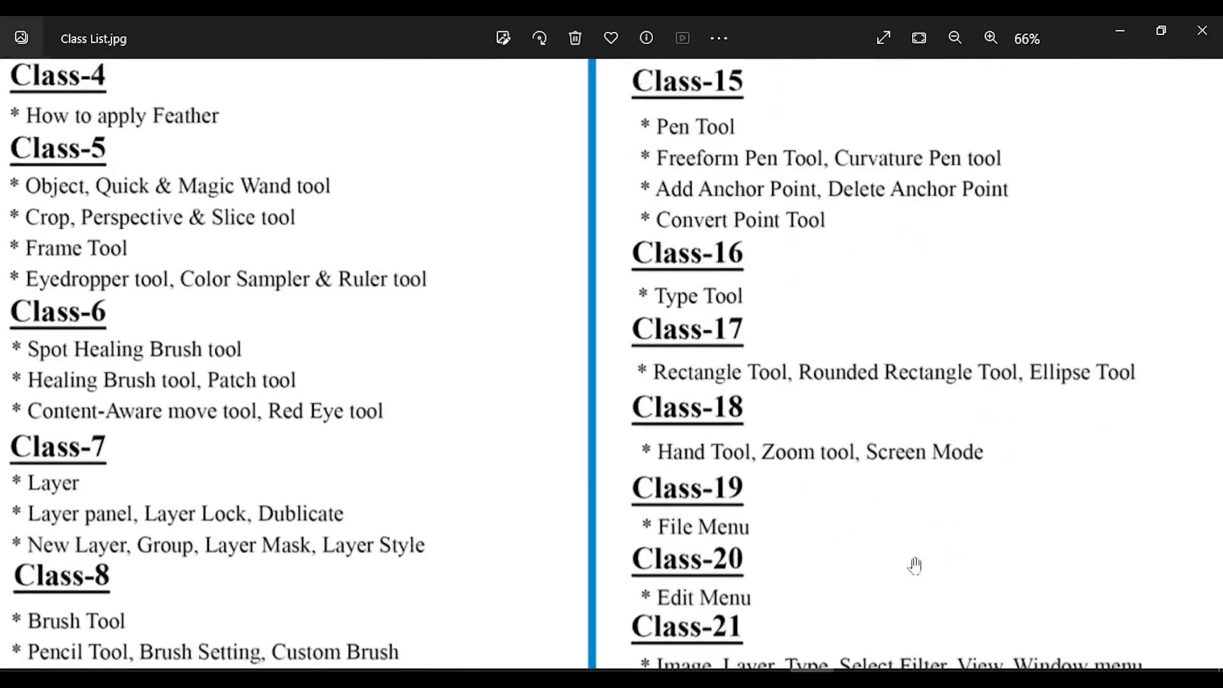
drag(914, 565, 886, 336)
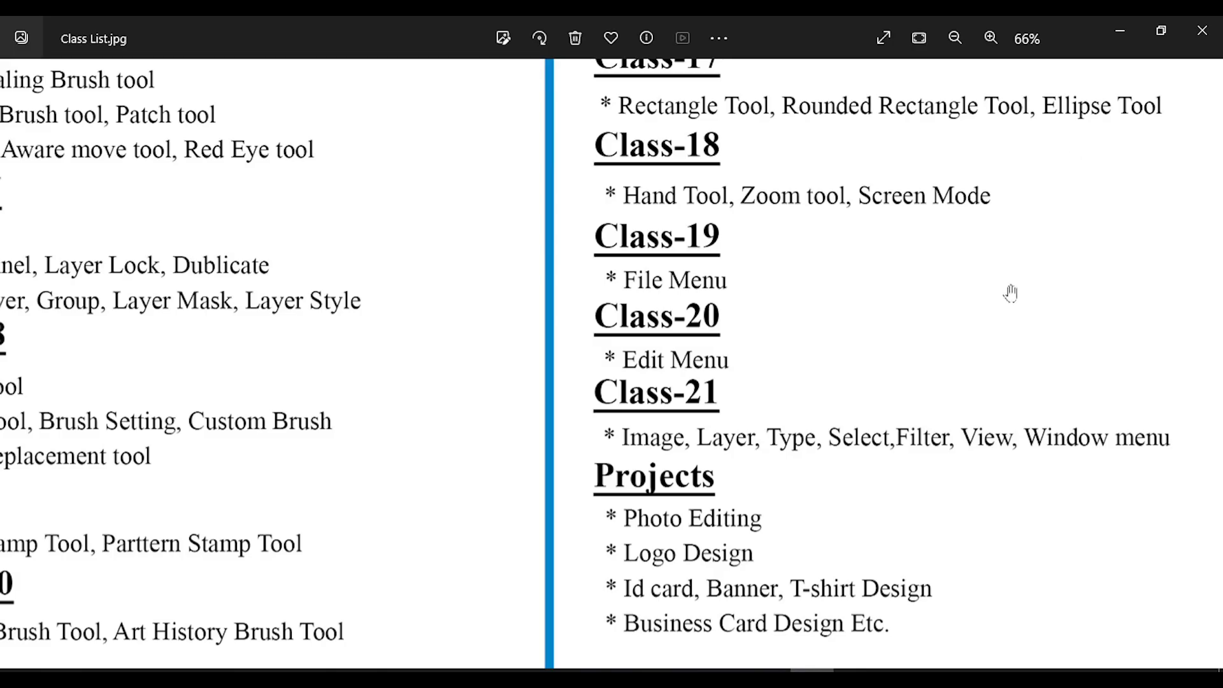
scroll(1011, 293, down, 5)
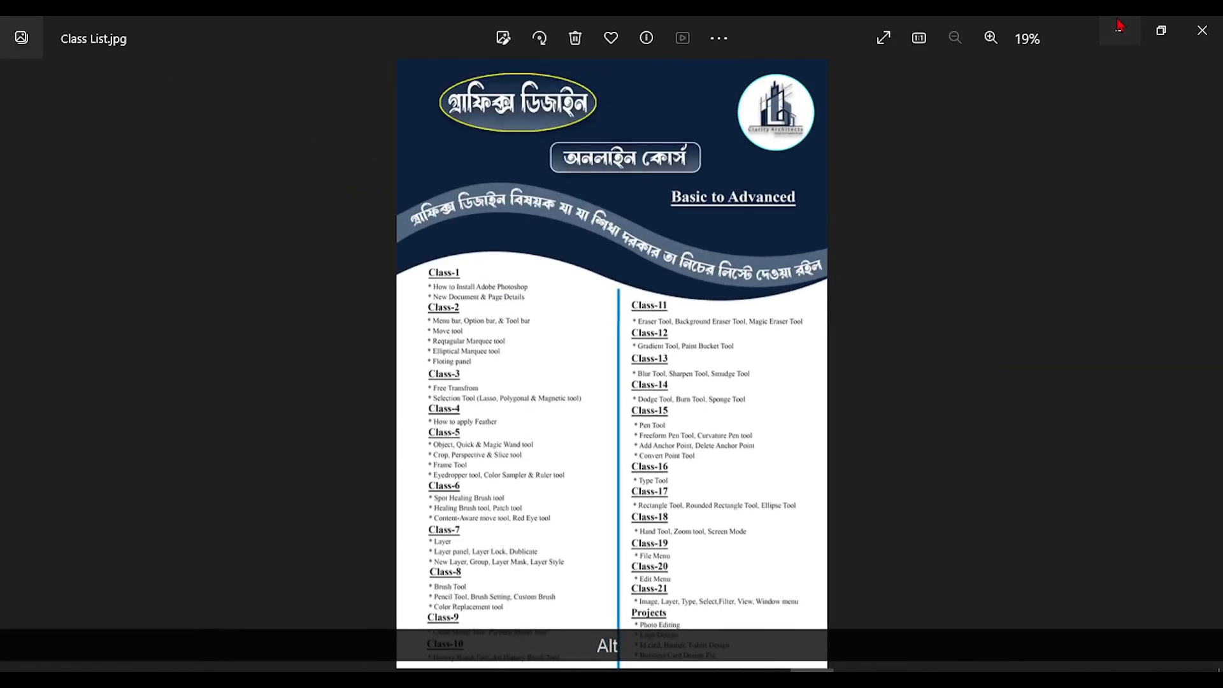
Close the Class List.jpg image and switch to Photoshop
click(1121, 28)
key(alt+Tab)
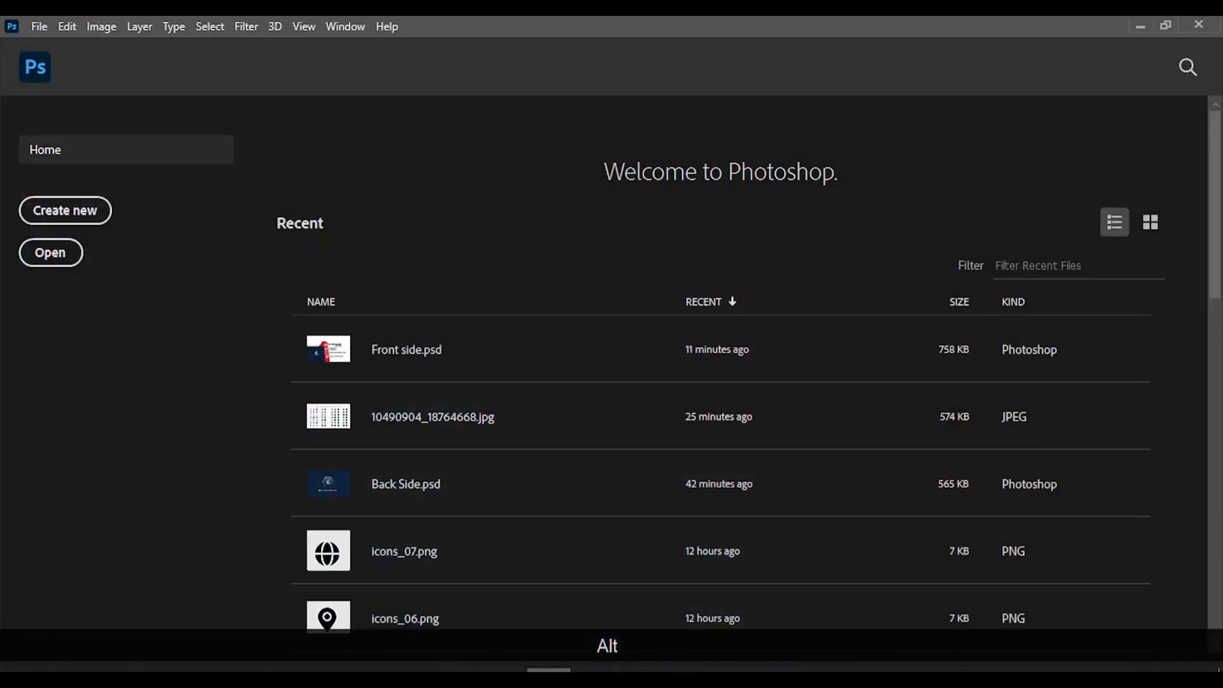
key(alt+Tab)
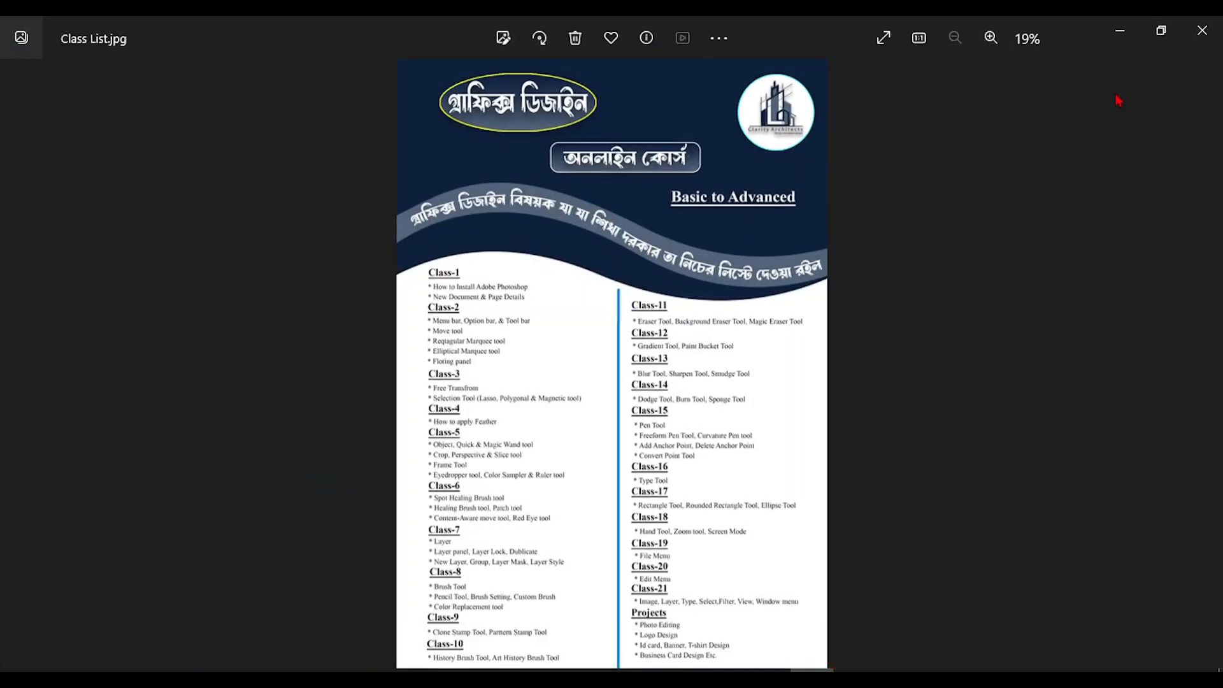
click(1199, 26)
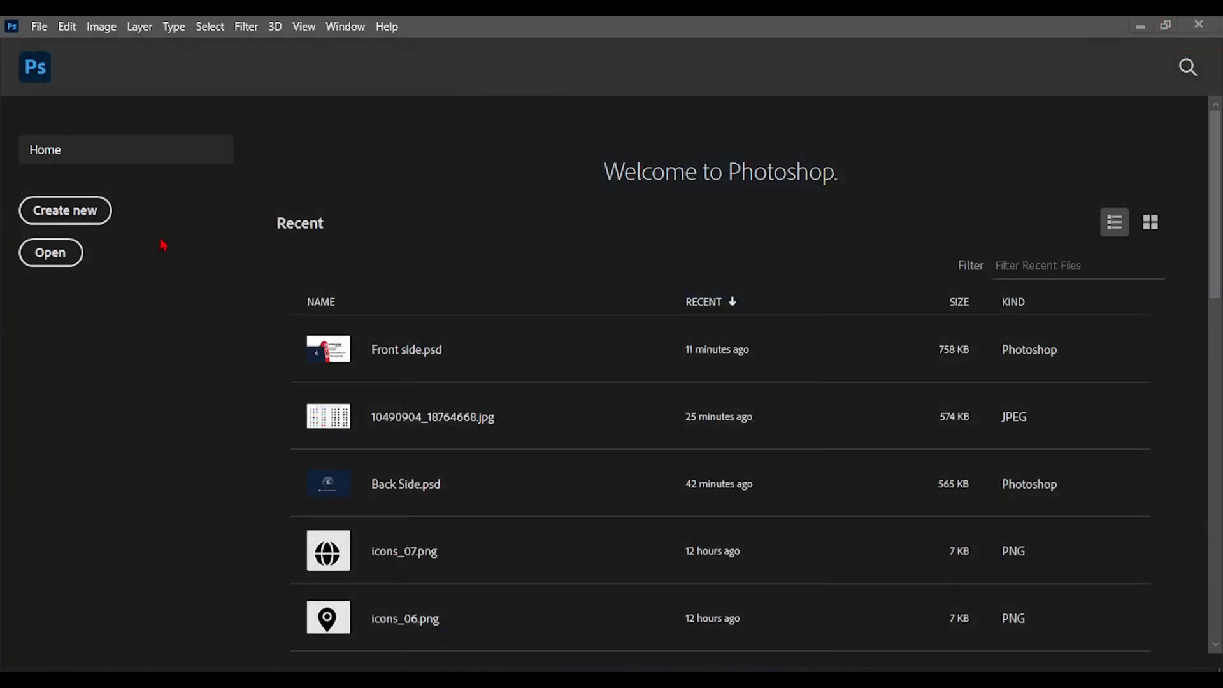
Start a new document and name it Front Side
click(75, 220)
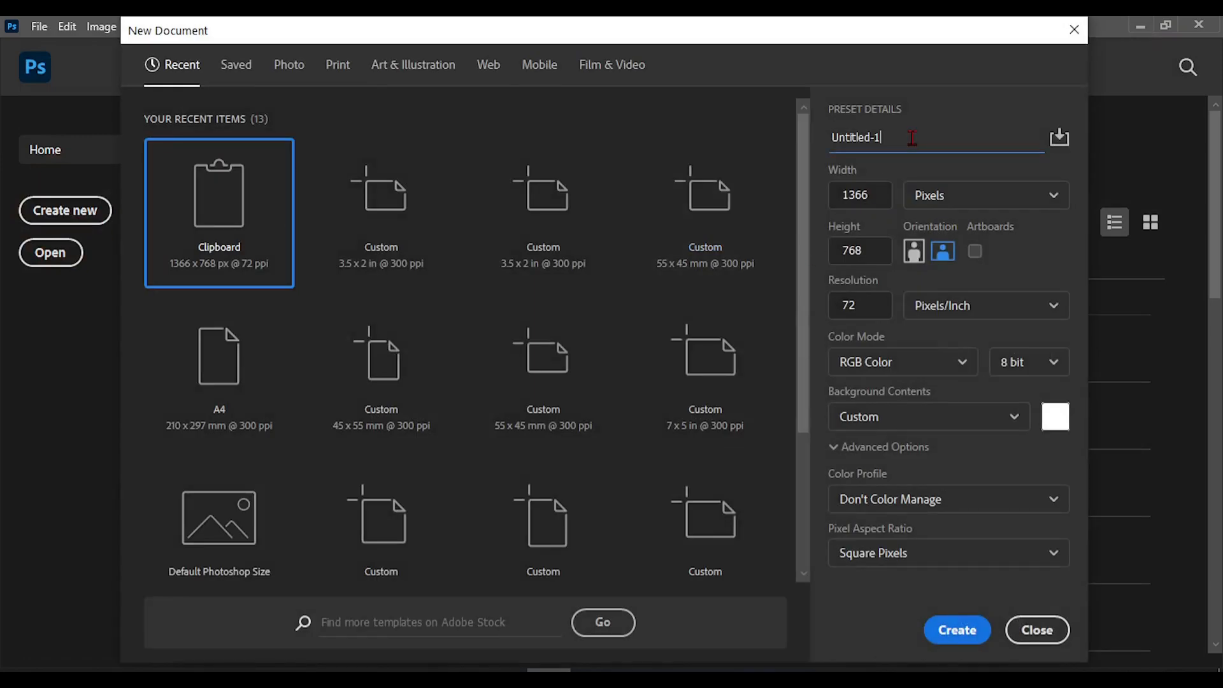
click(807, 137)
double_click(893, 137)
drag(889, 138, 811, 134)
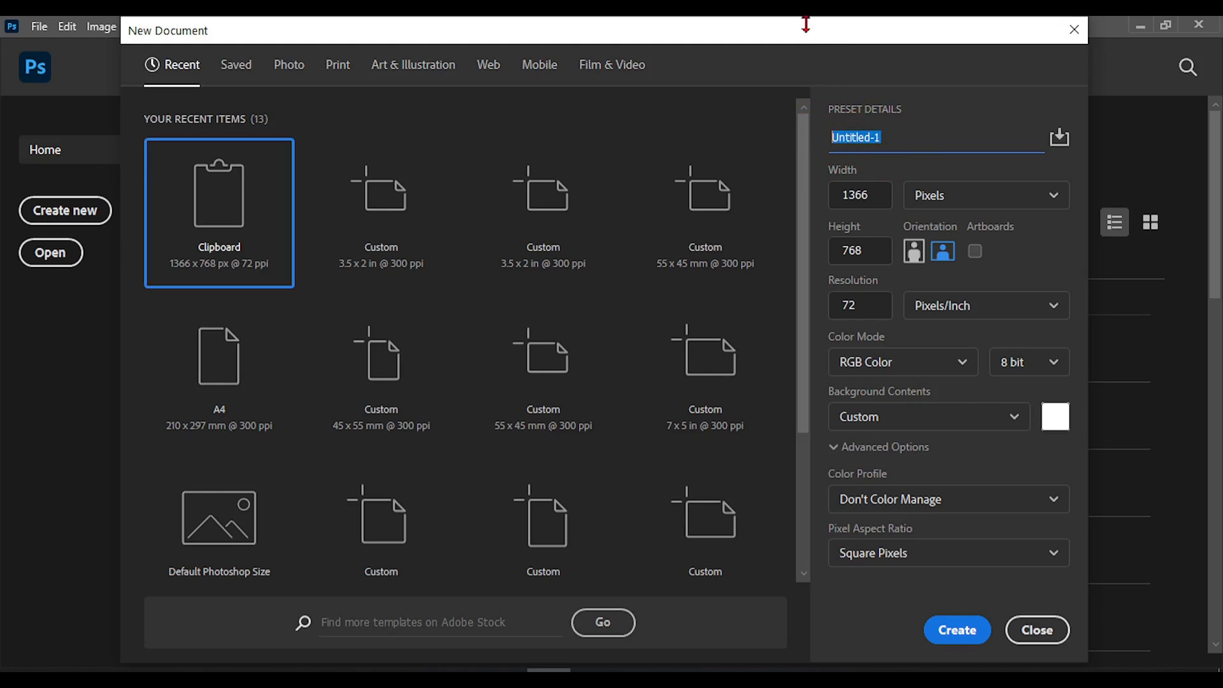
text(Fro)
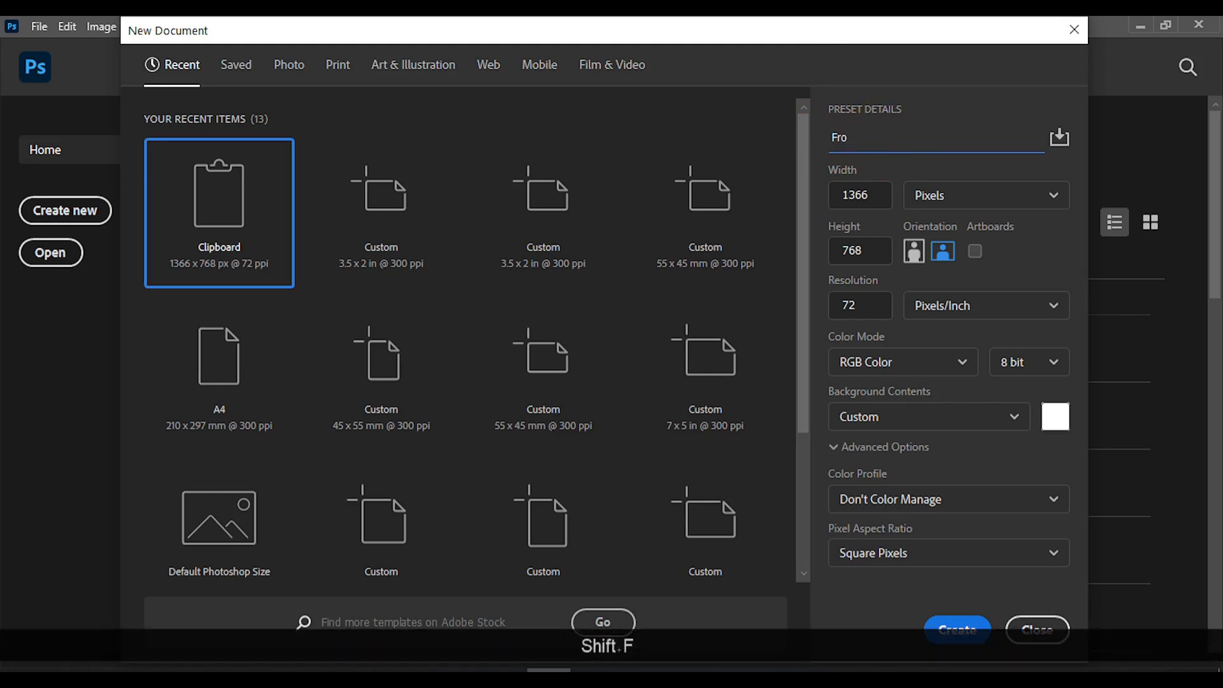
text(nt Side)
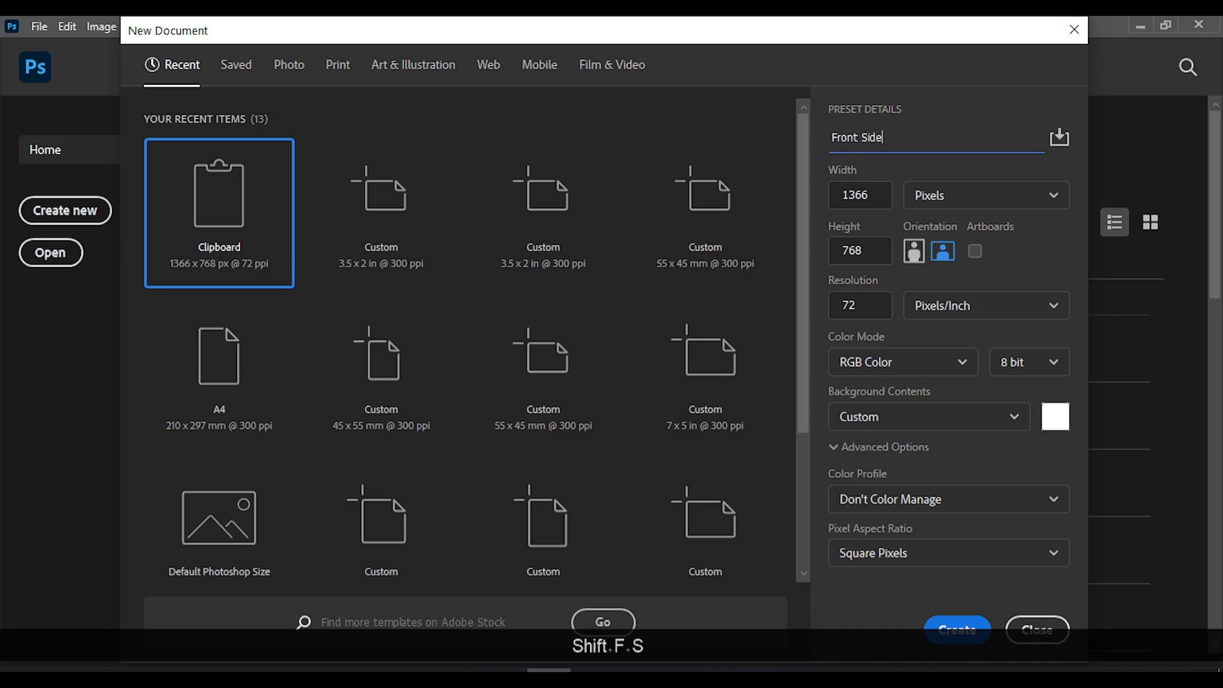
Set the new document's units to inches, its width to 3.5 and its height to 2
click(943, 203)
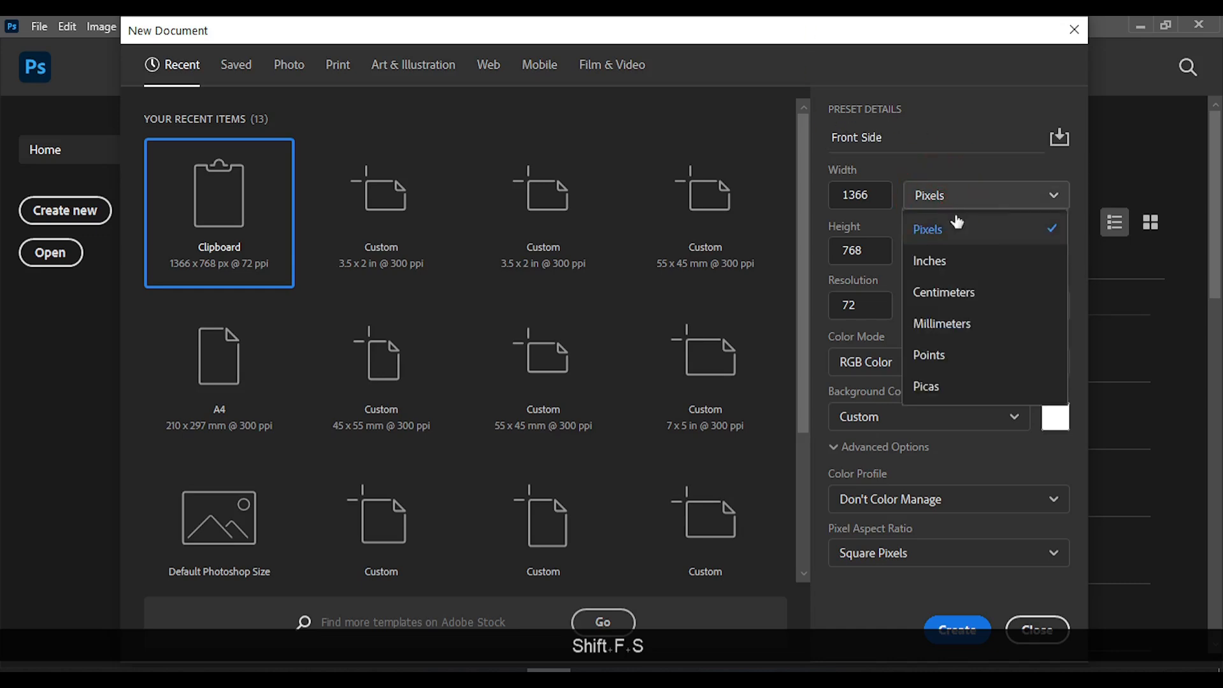
click(931, 259)
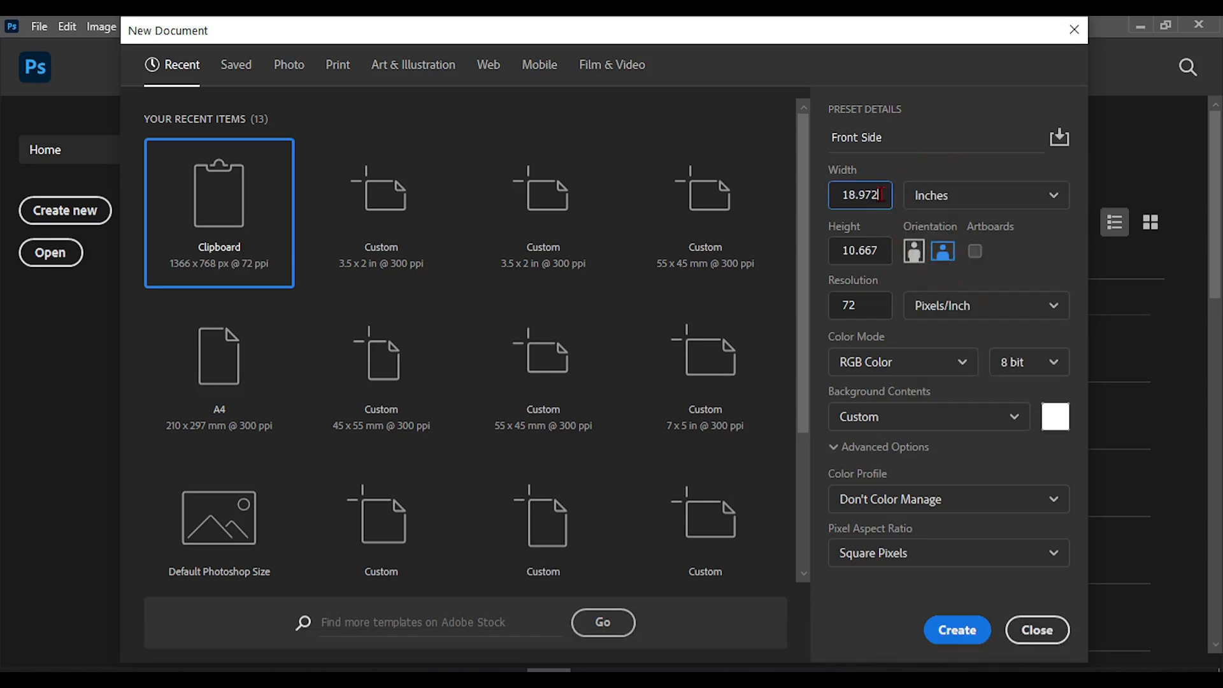
double_click(881, 196)
text(3.5)
double_click(876, 250)
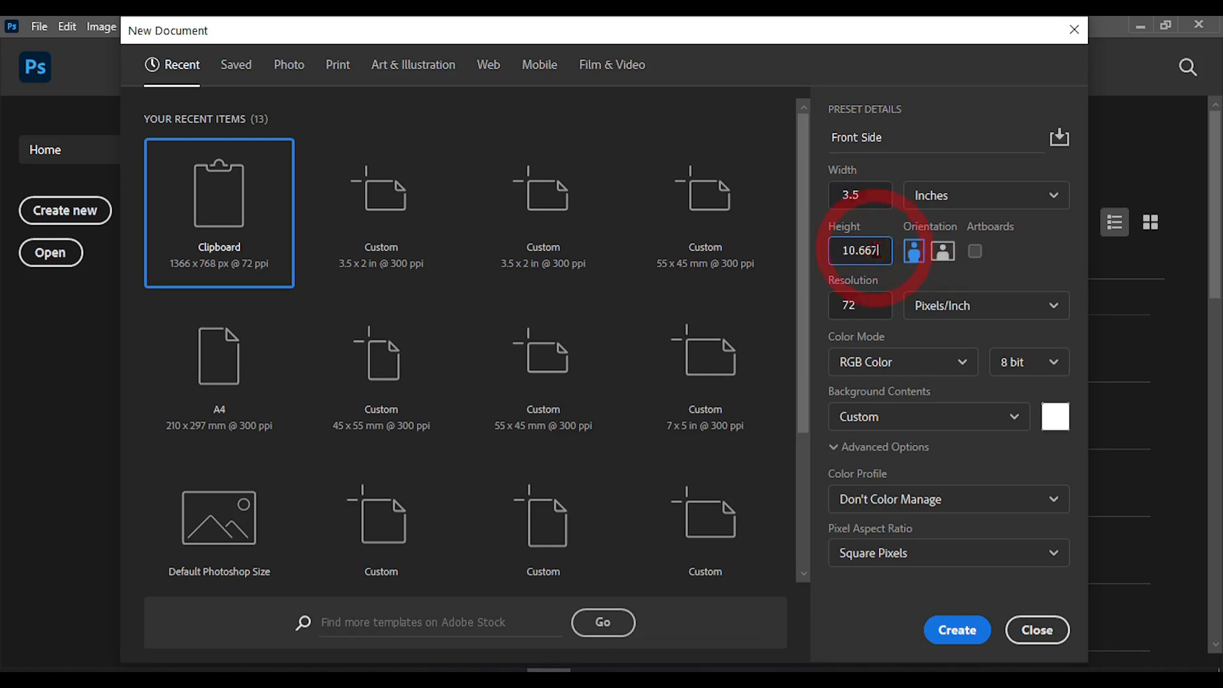
text(2)
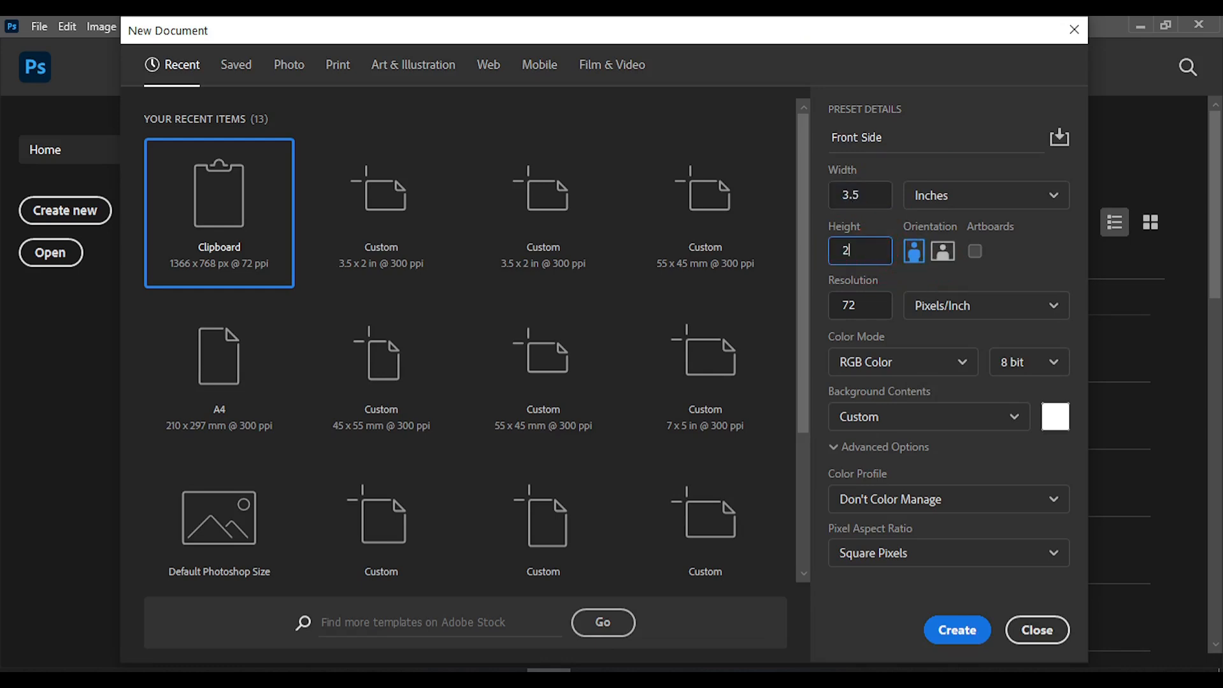
Set the resolution to 300 pixels/inch and the color mode to CMYK Color, and create the document
key(Tab)
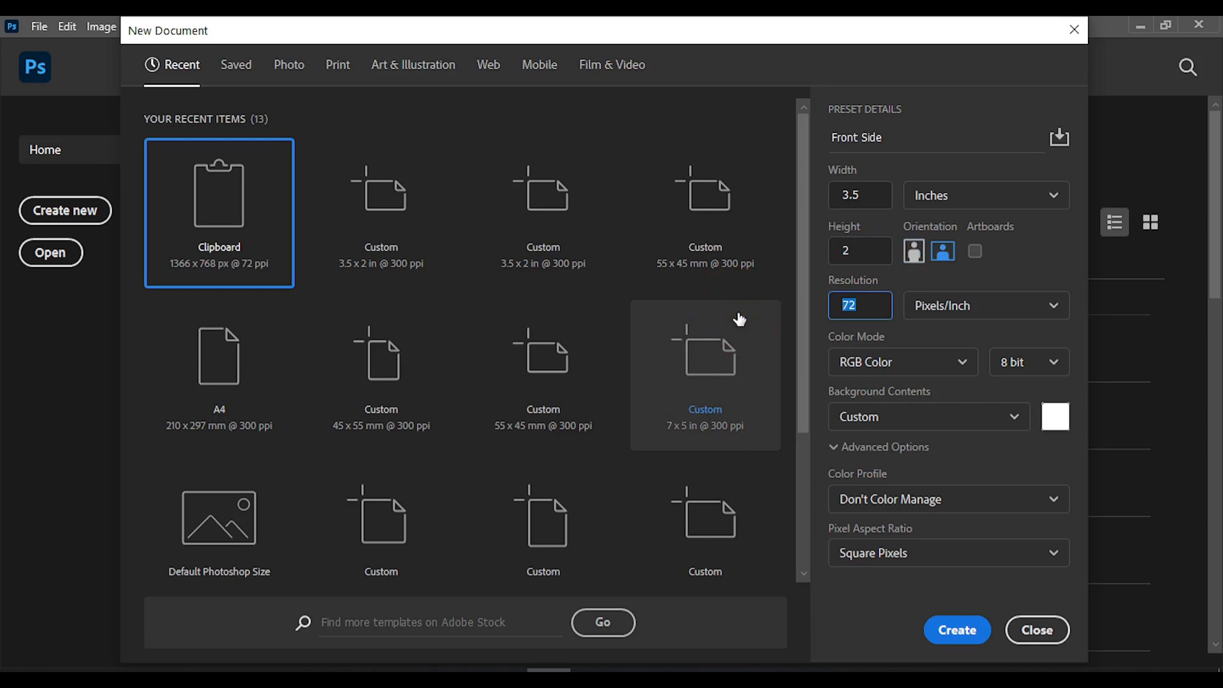
text(300)
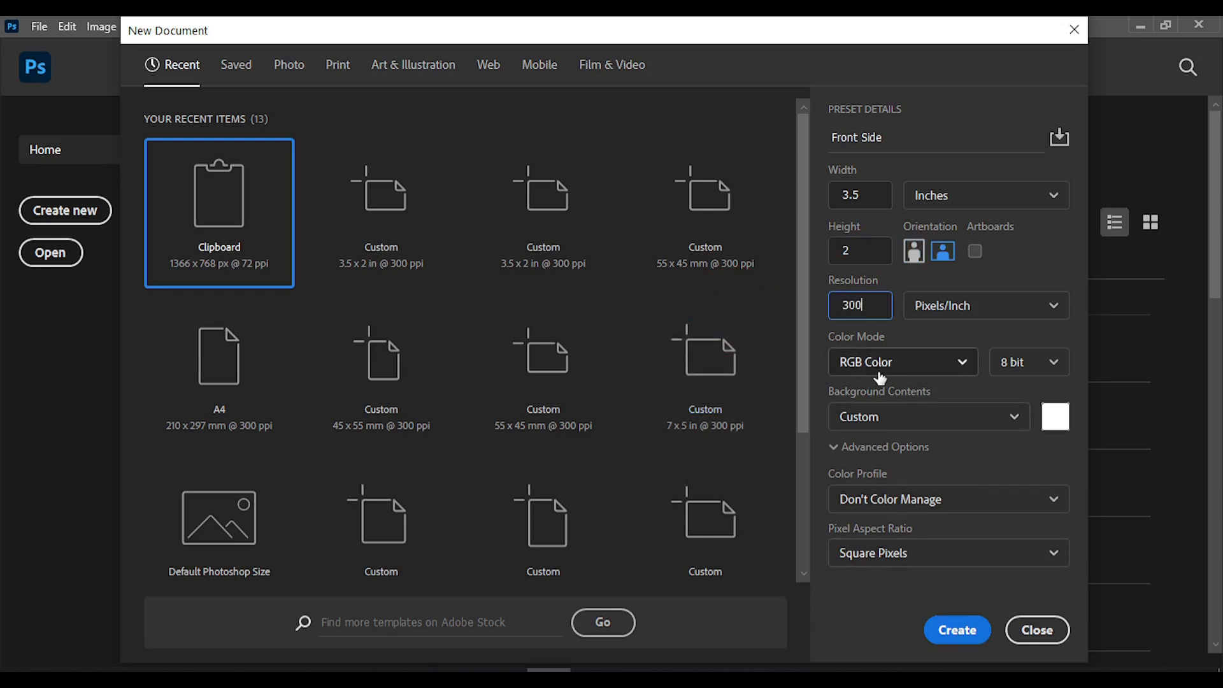
click(915, 374)
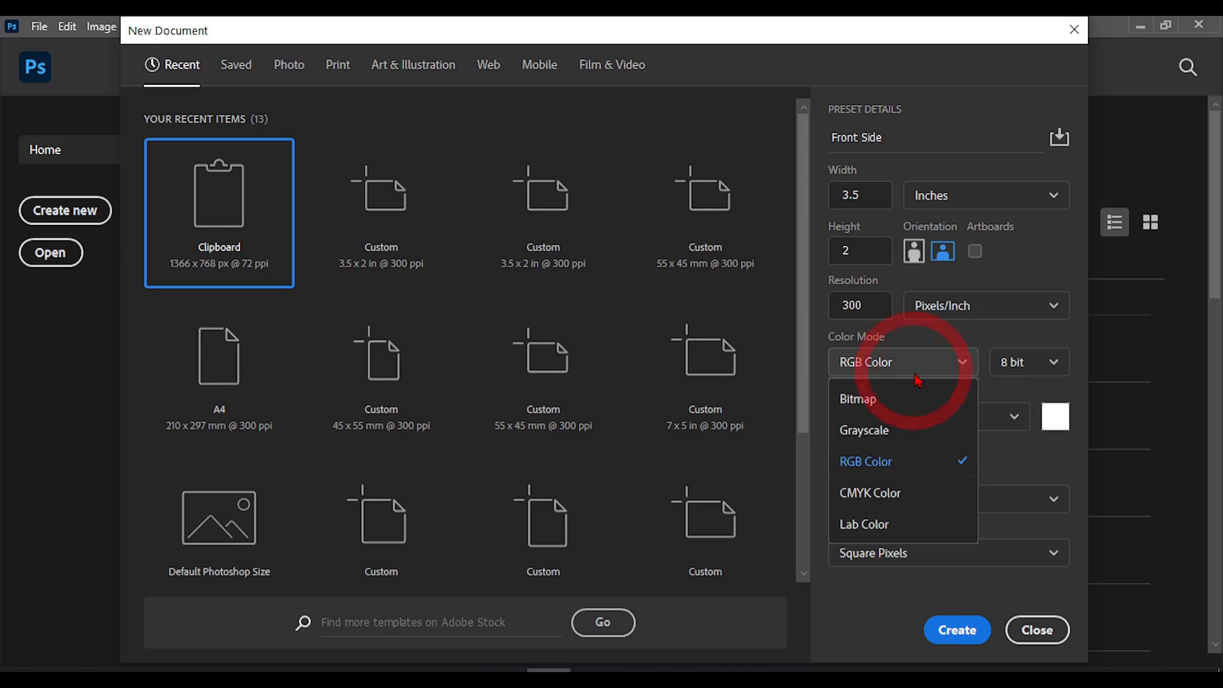
click(881, 495)
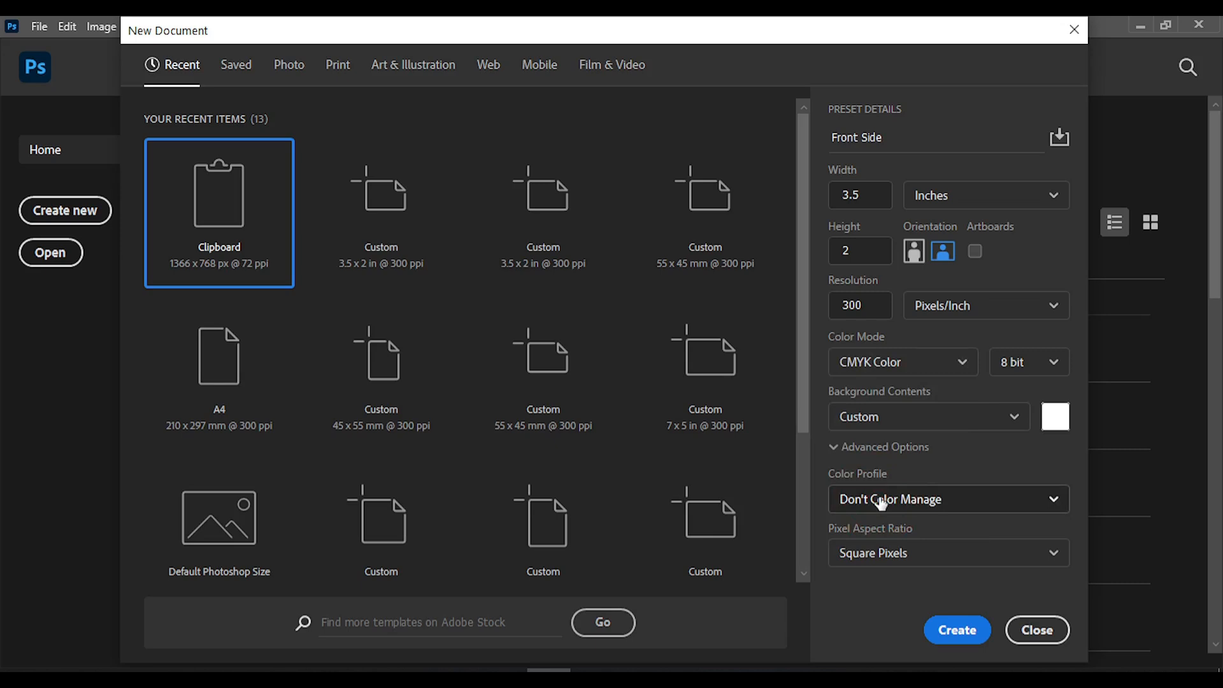
click(959, 645)
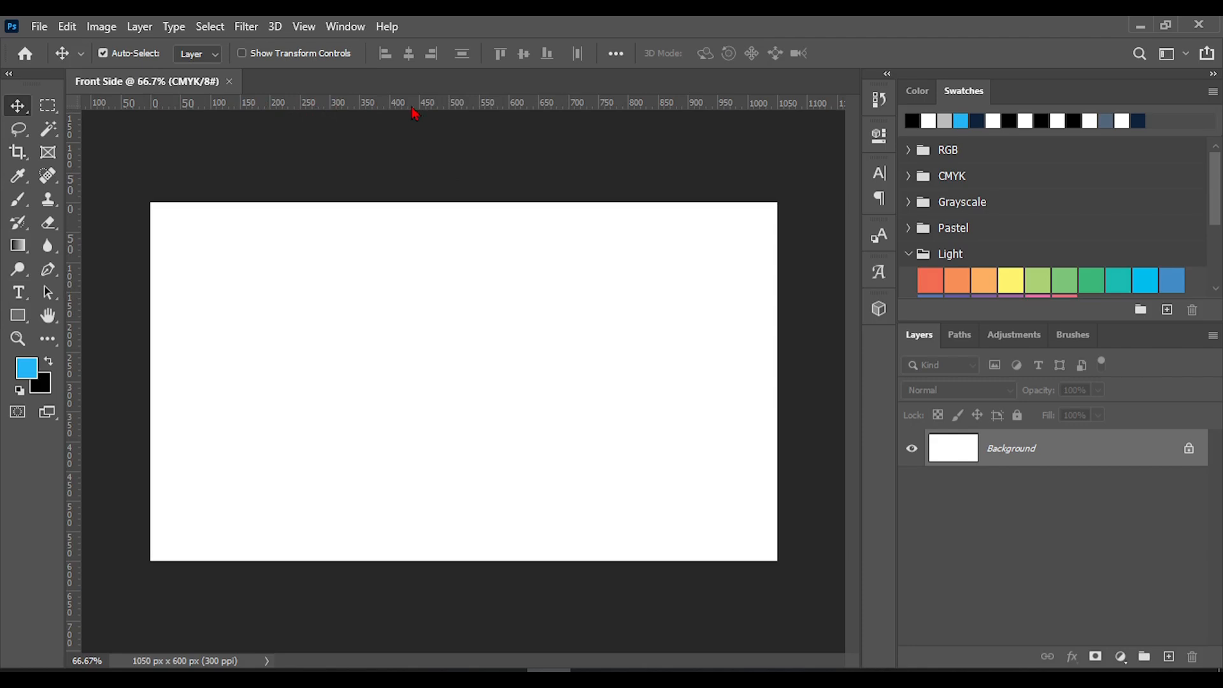
Hide the document rulers and show them again
key(ctrl+r)
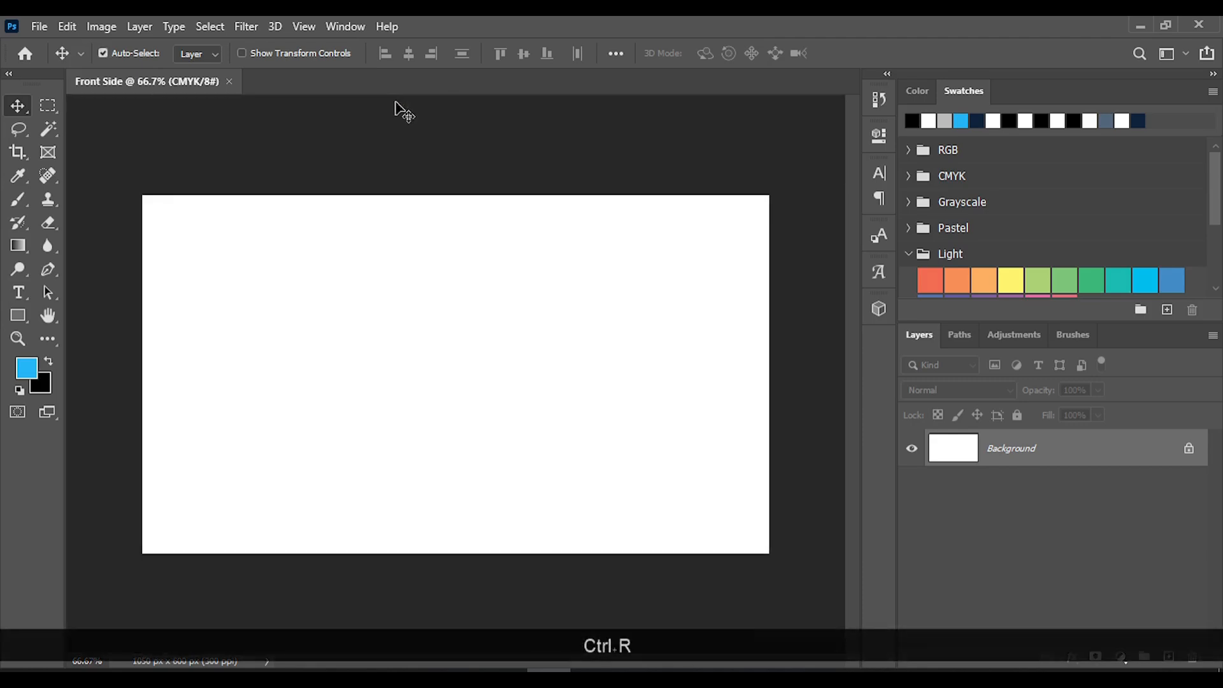
key(ctrl)
key(ctrl+r)
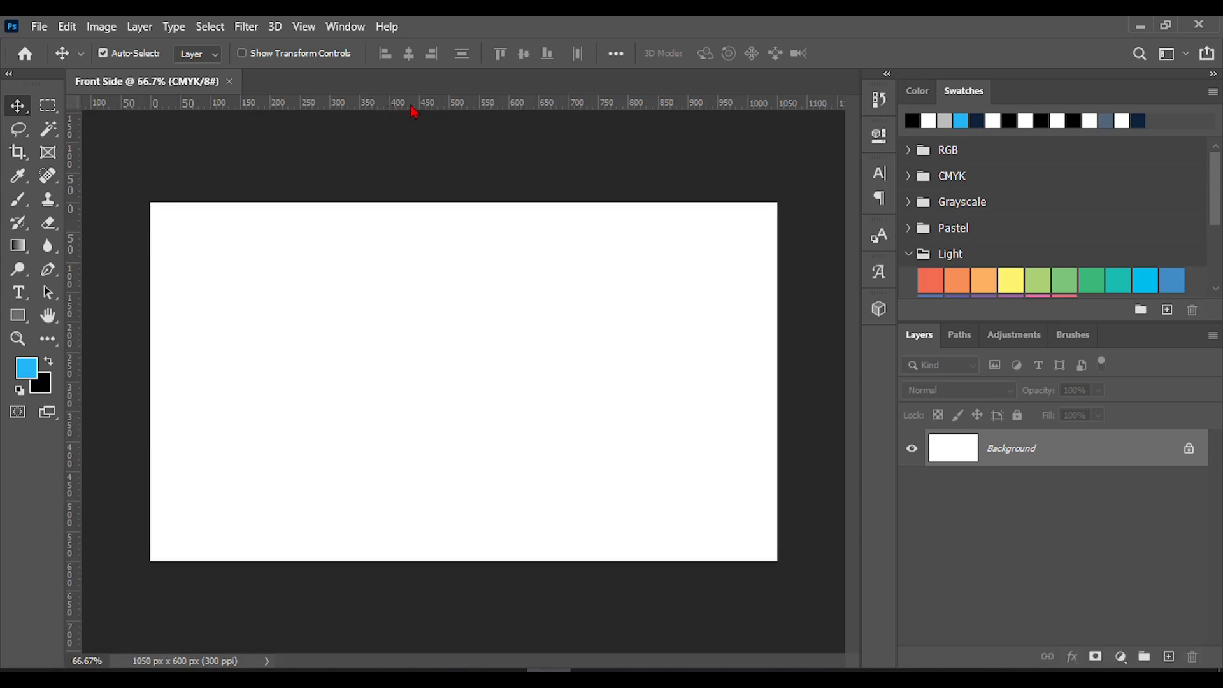
Activate the Ruler Tool from the Eyedropper group and return to the Move tool
click(18, 160)
click(17, 179)
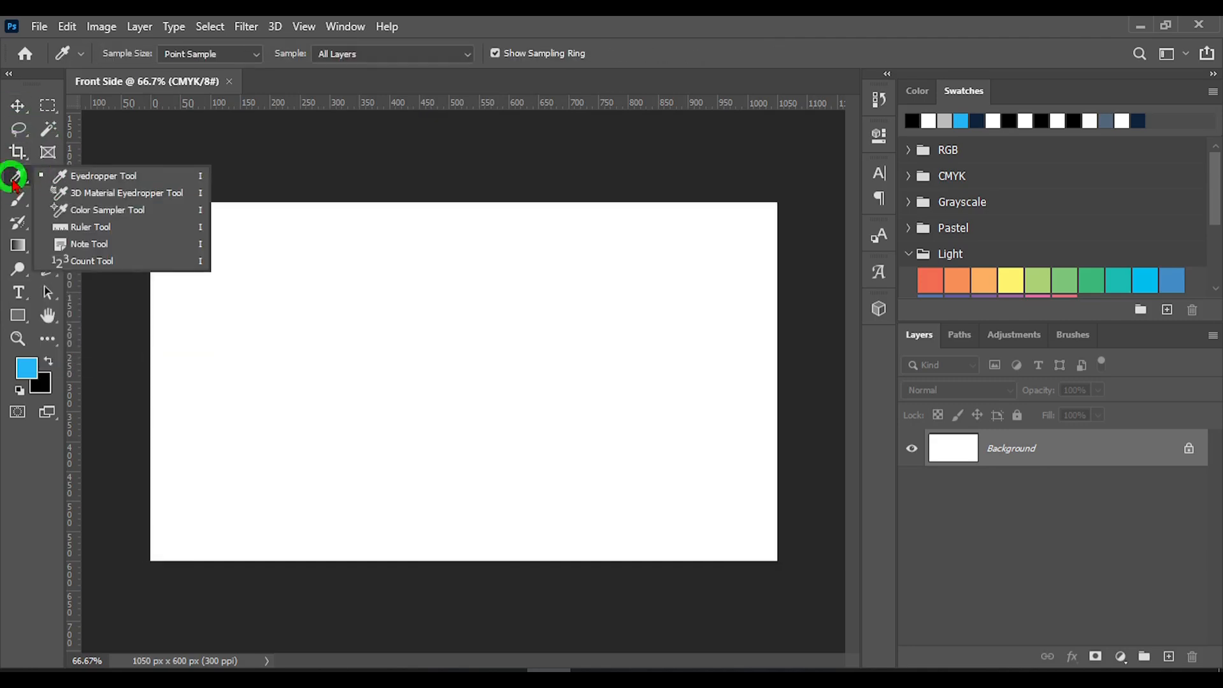
click(71, 228)
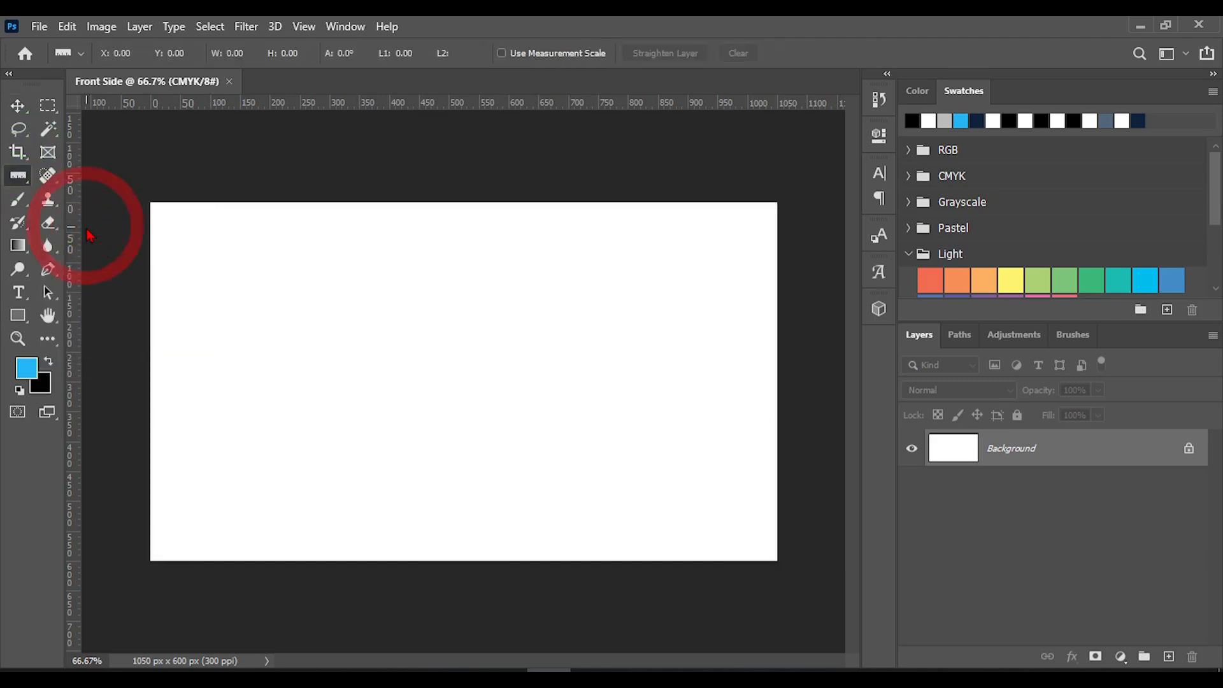
click(17, 107)
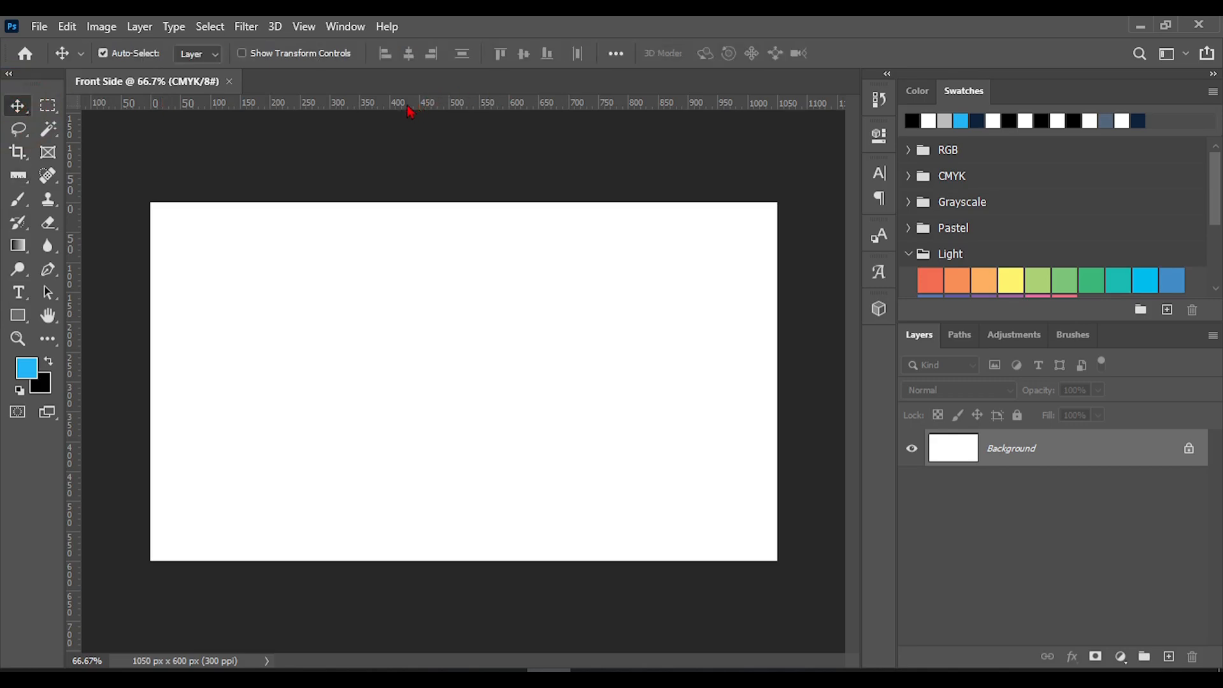
Place ruler guides along all four edges of the white canvas
drag(410, 112, 394, 202)
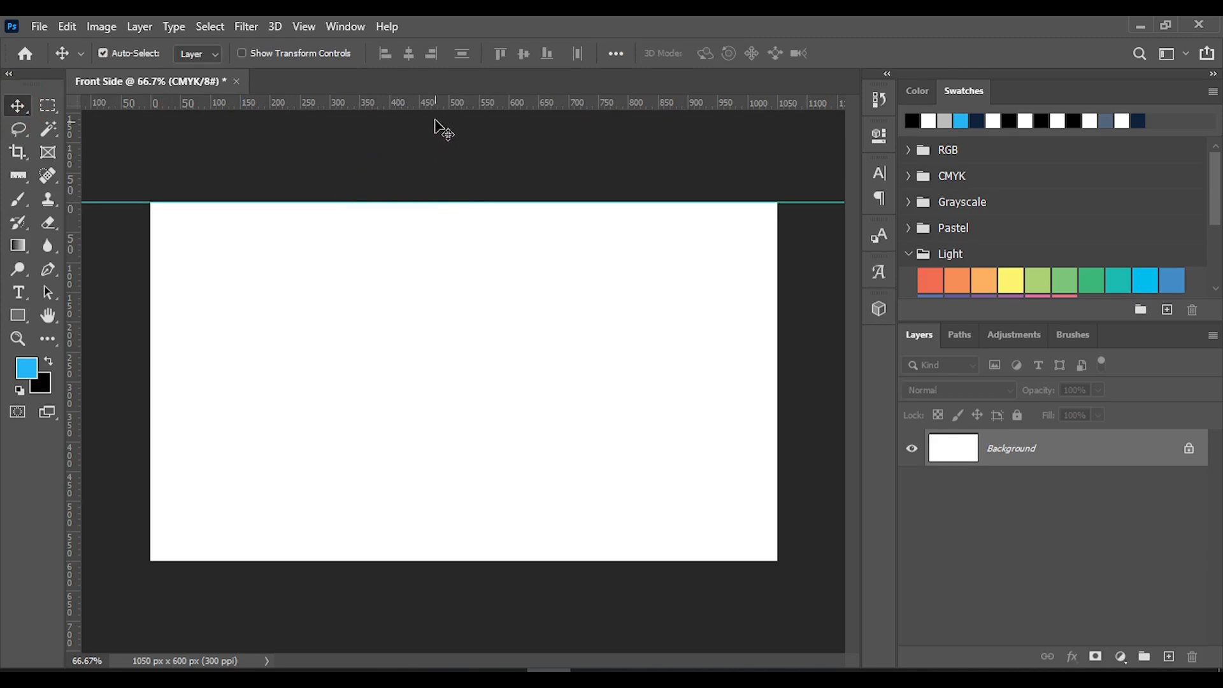
drag(446, 113, 432, 562)
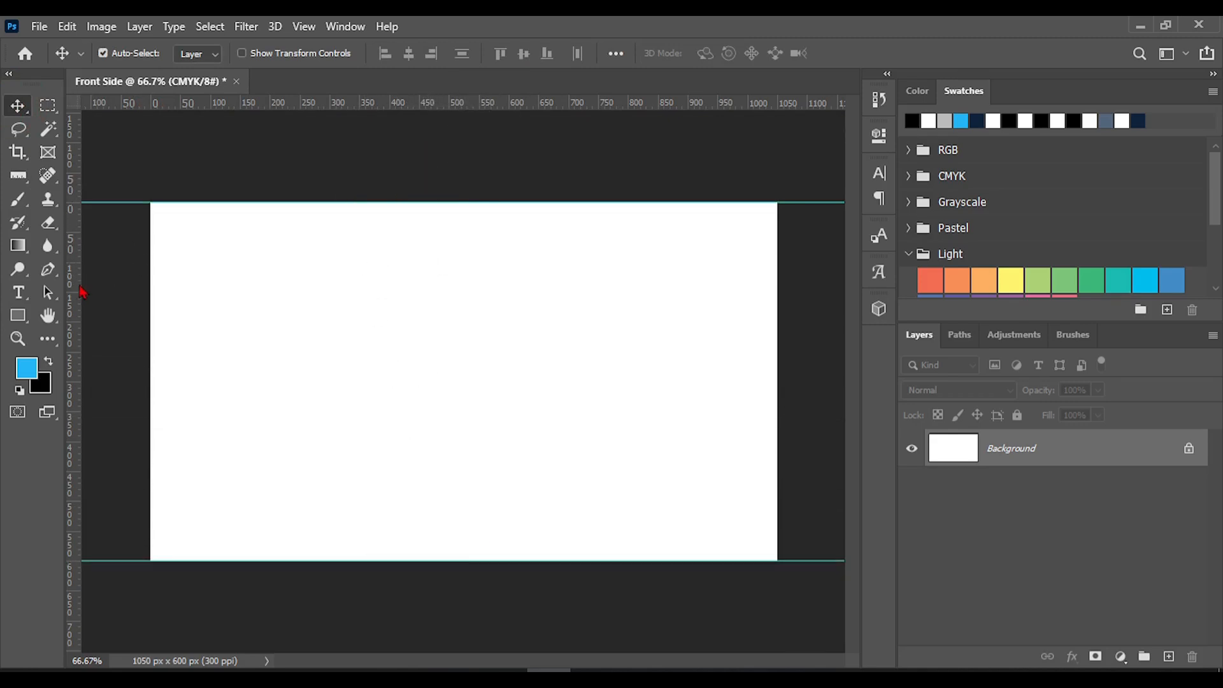
drag(81, 290, 777, 371)
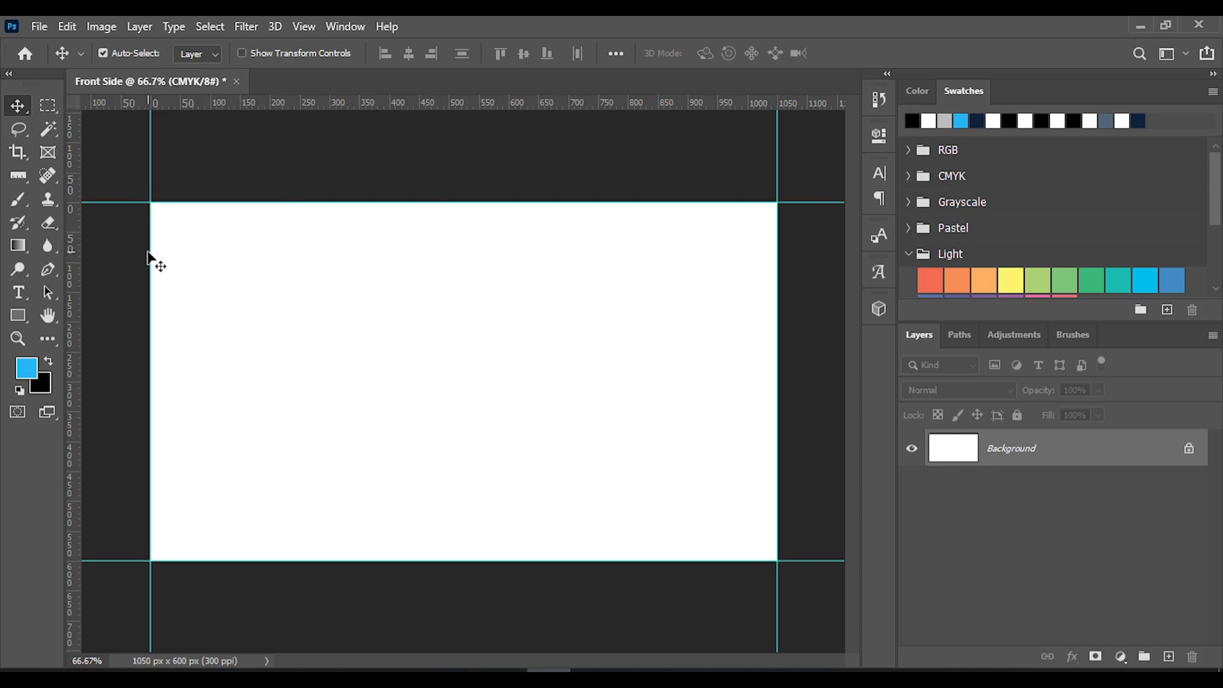
Extend the canvas relatively by 0.25 inches in both width and height from the center, using the red extension color
click(99, 28)
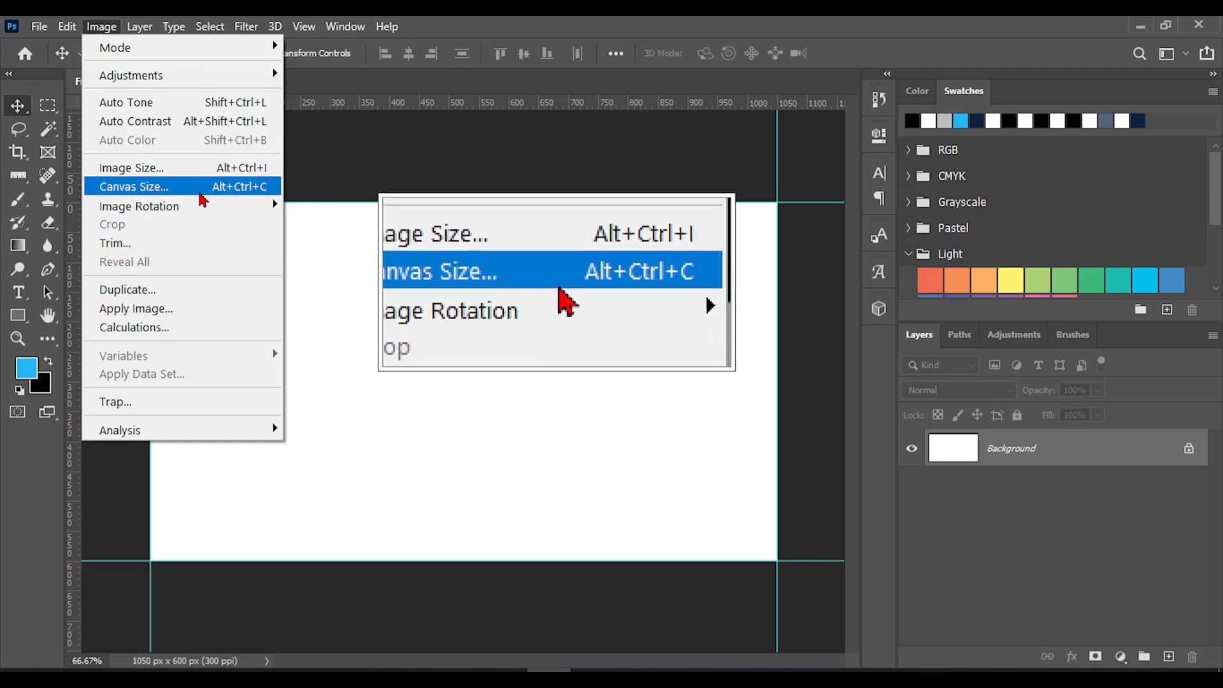
click(187, 191)
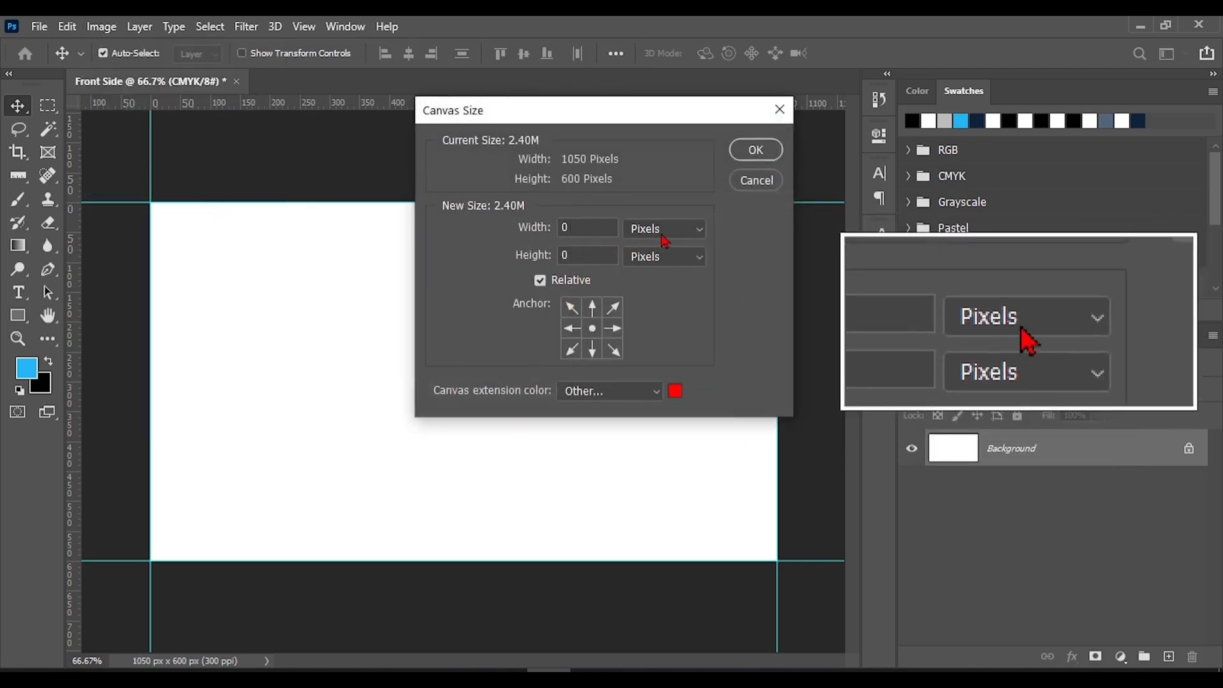
click(663, 235)
click(644, 276)
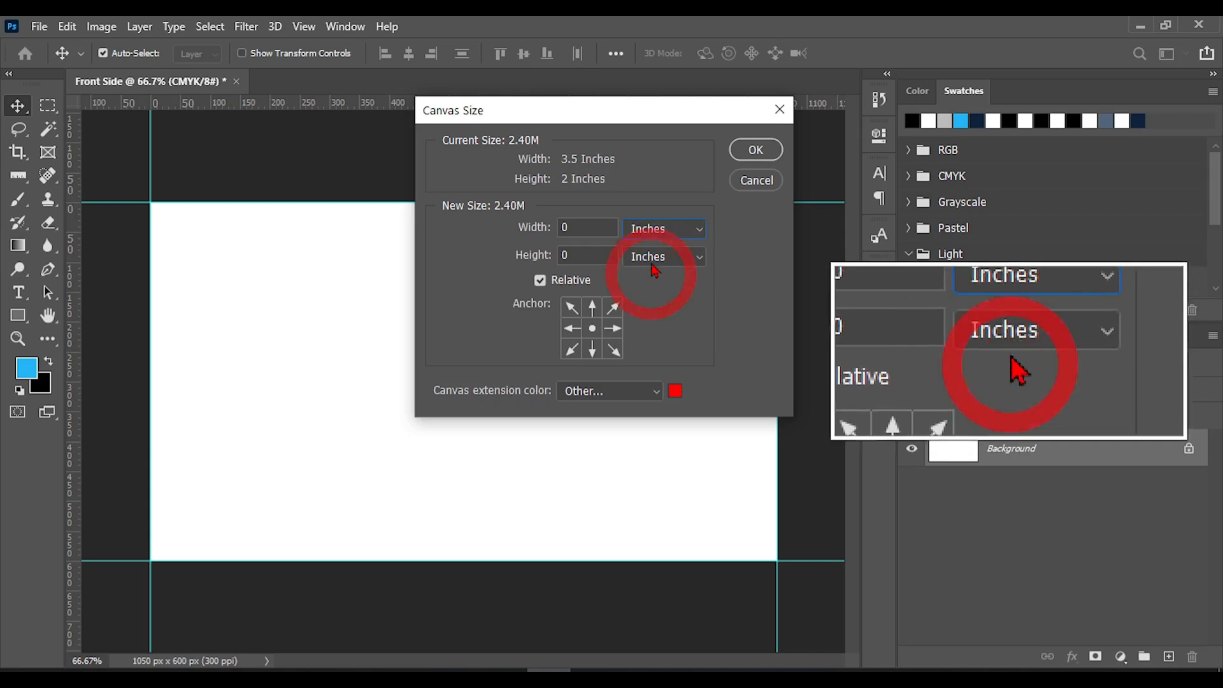
click(593, 230)
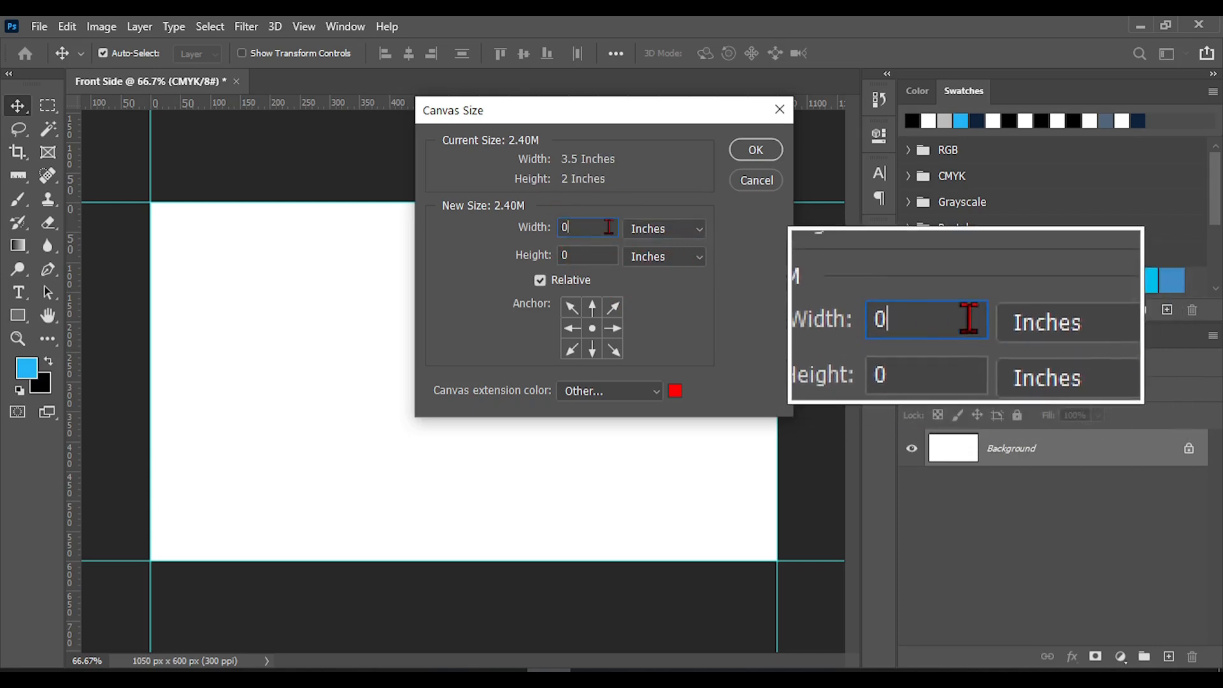
text(.25)
click(600, 255)
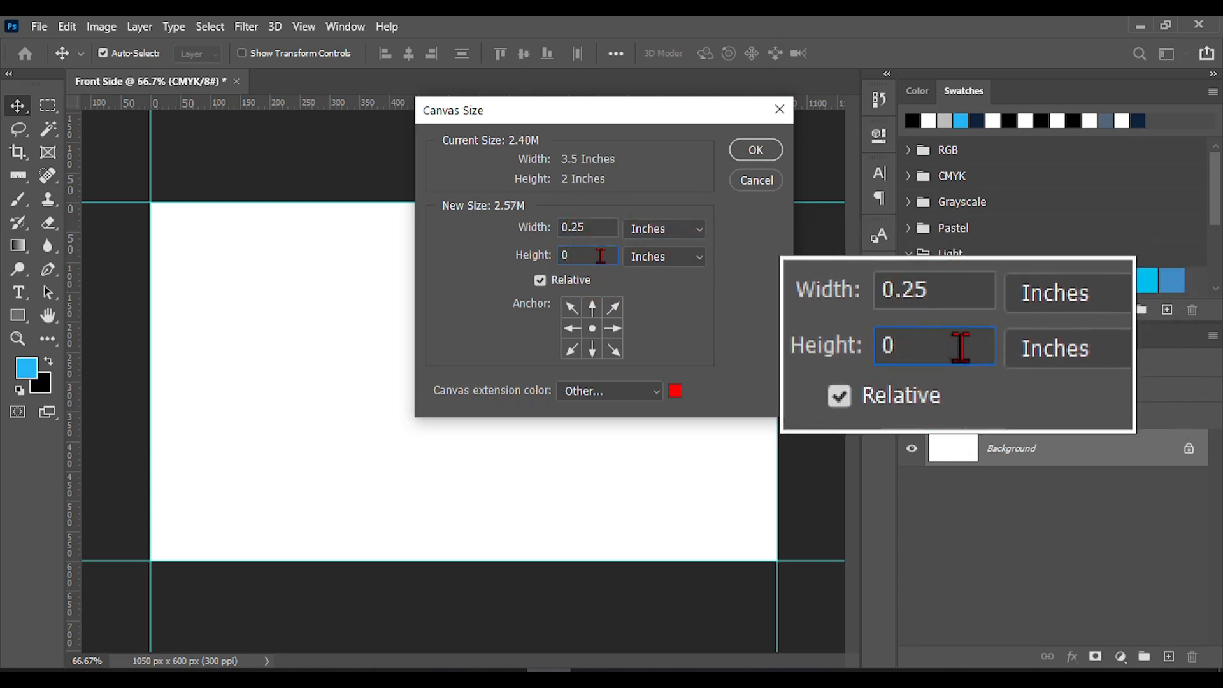
text(.25)
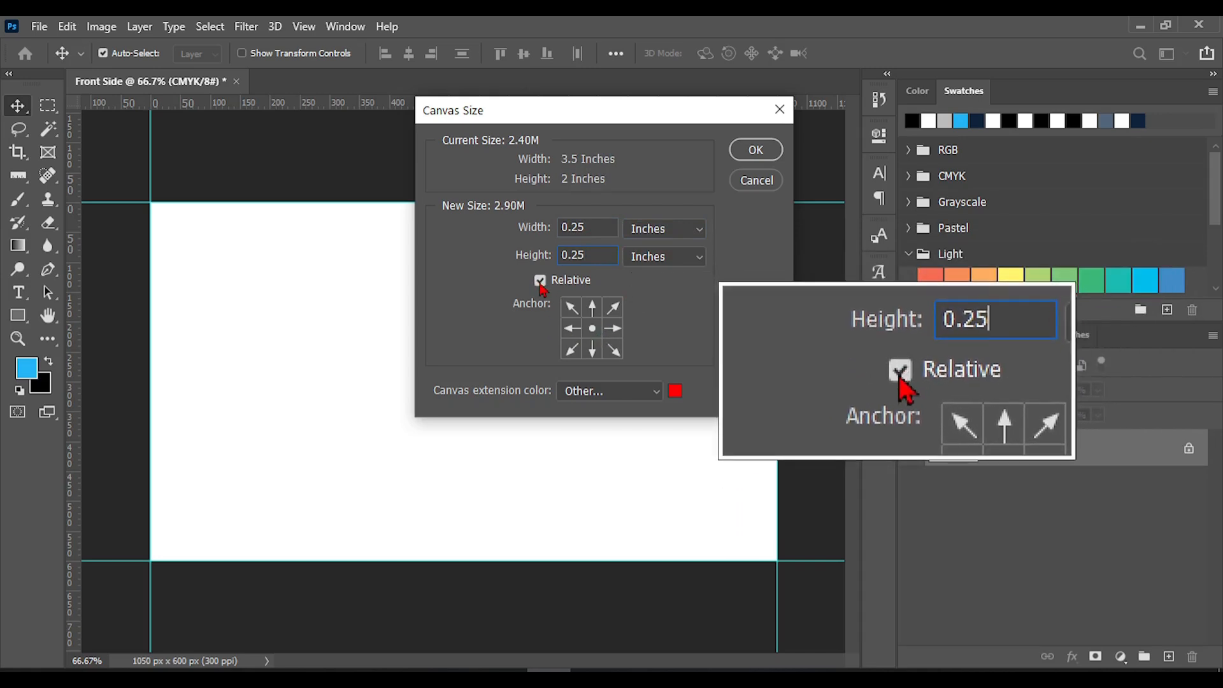
click(541, 283)
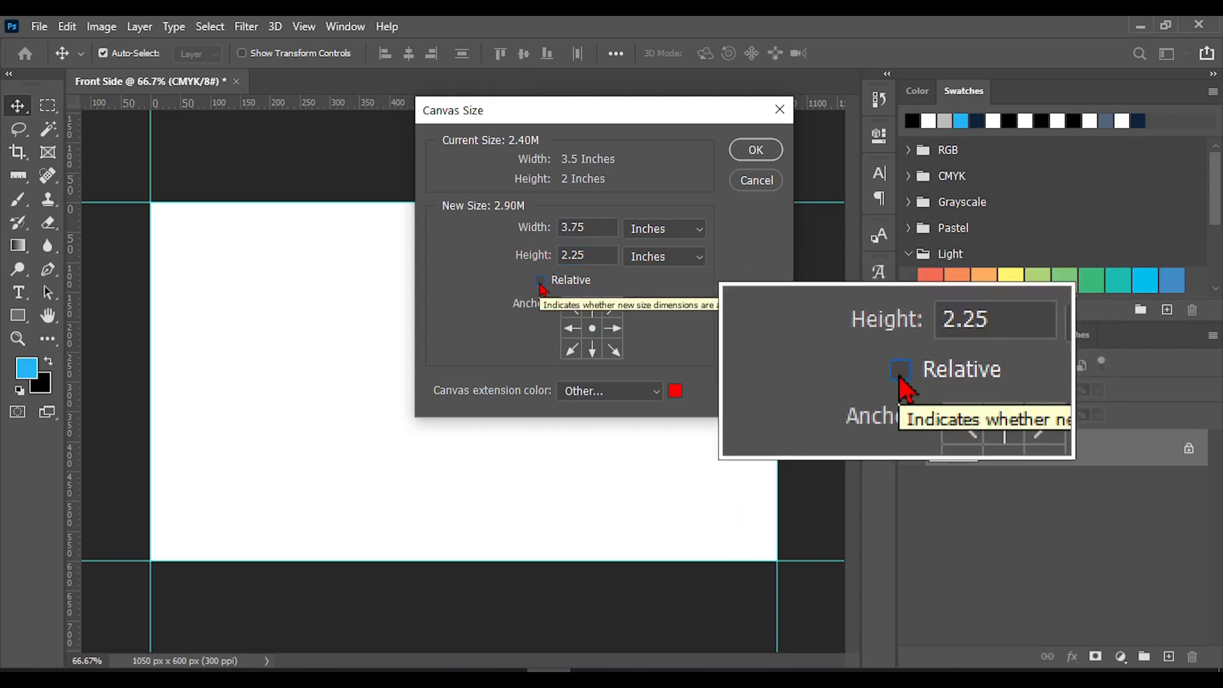
click(540, 281)
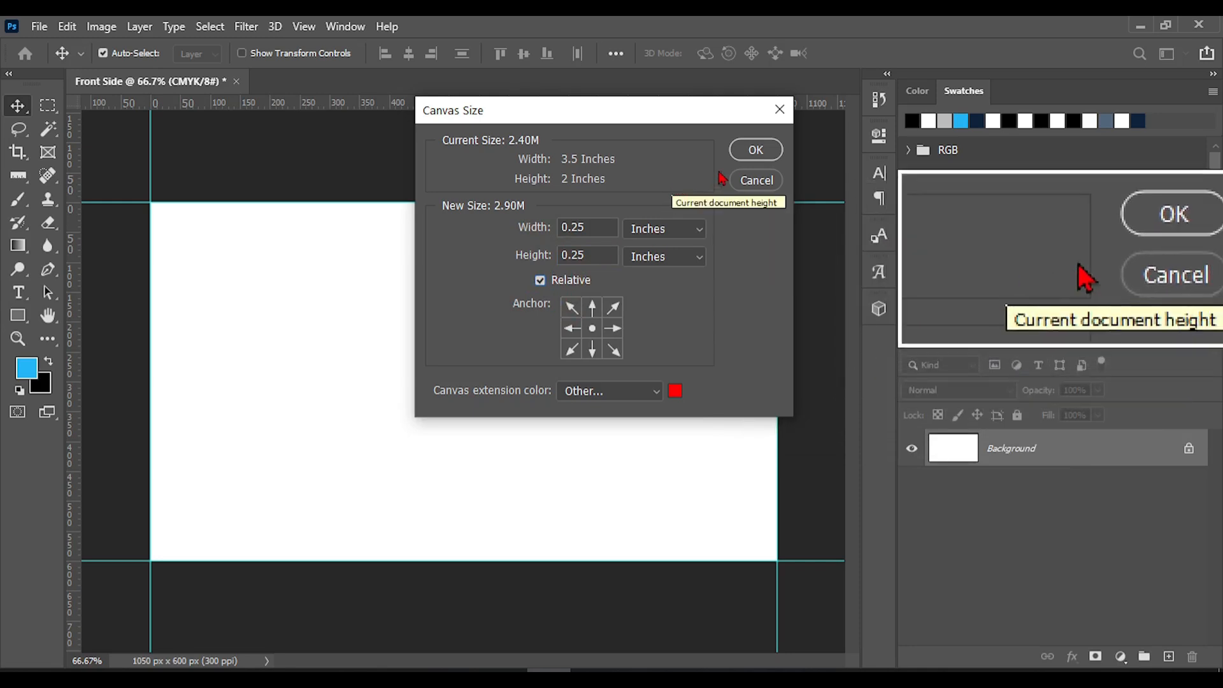
click(753, 153)
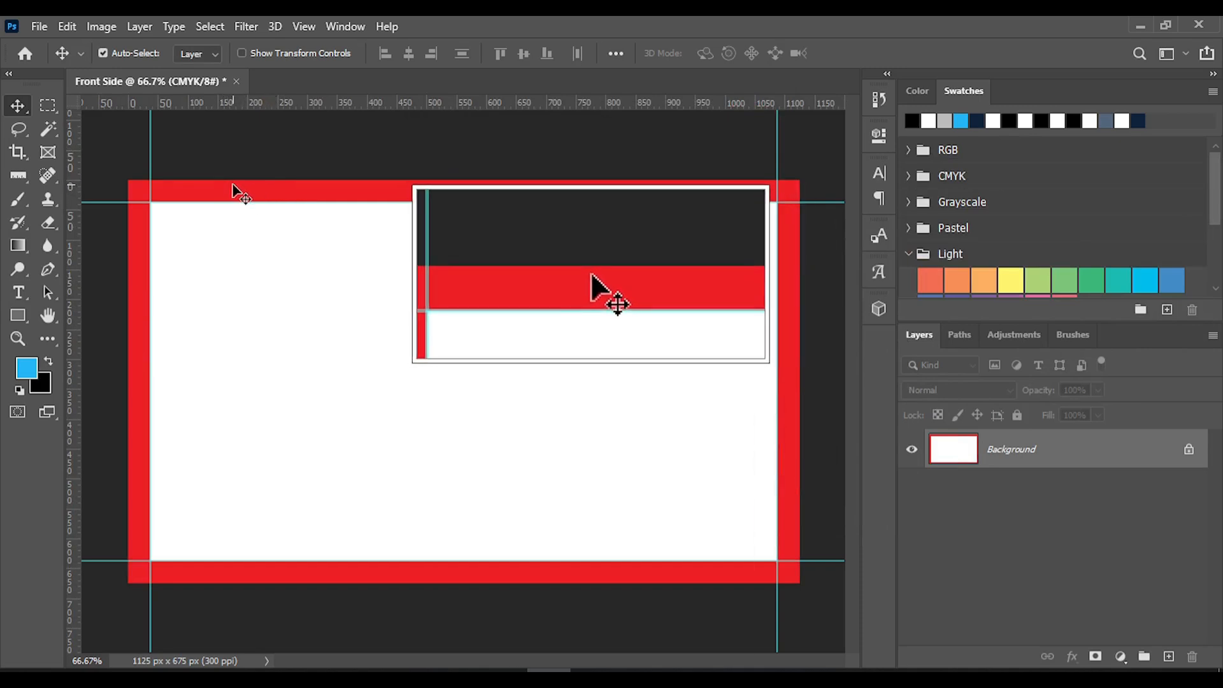
Inspect the canvas extension color in the Canvas Size settings and close them without changing anything
click(100, 27)
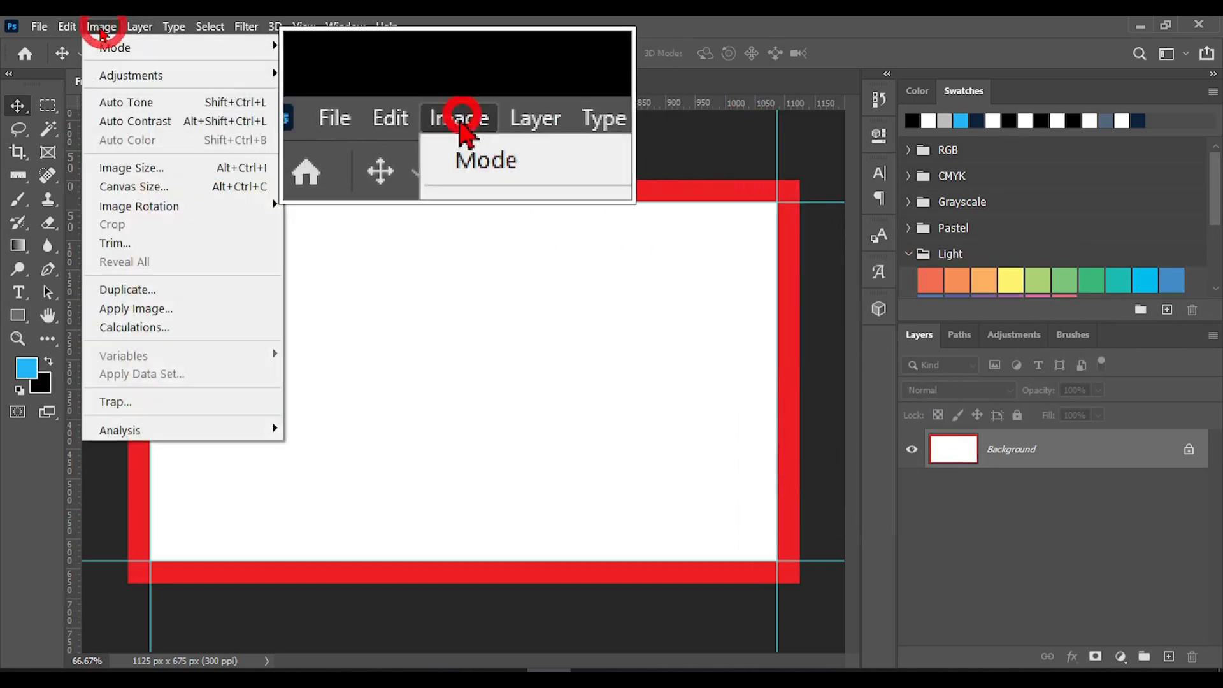
click(131, 186)
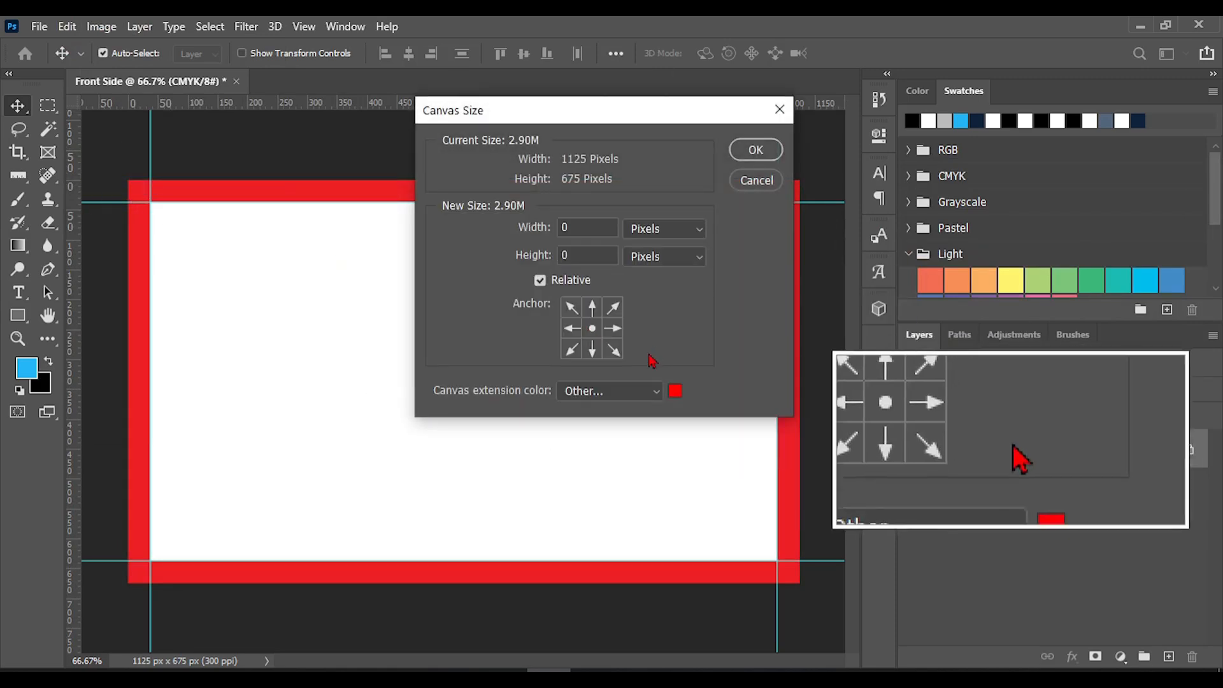
click(675, 391)
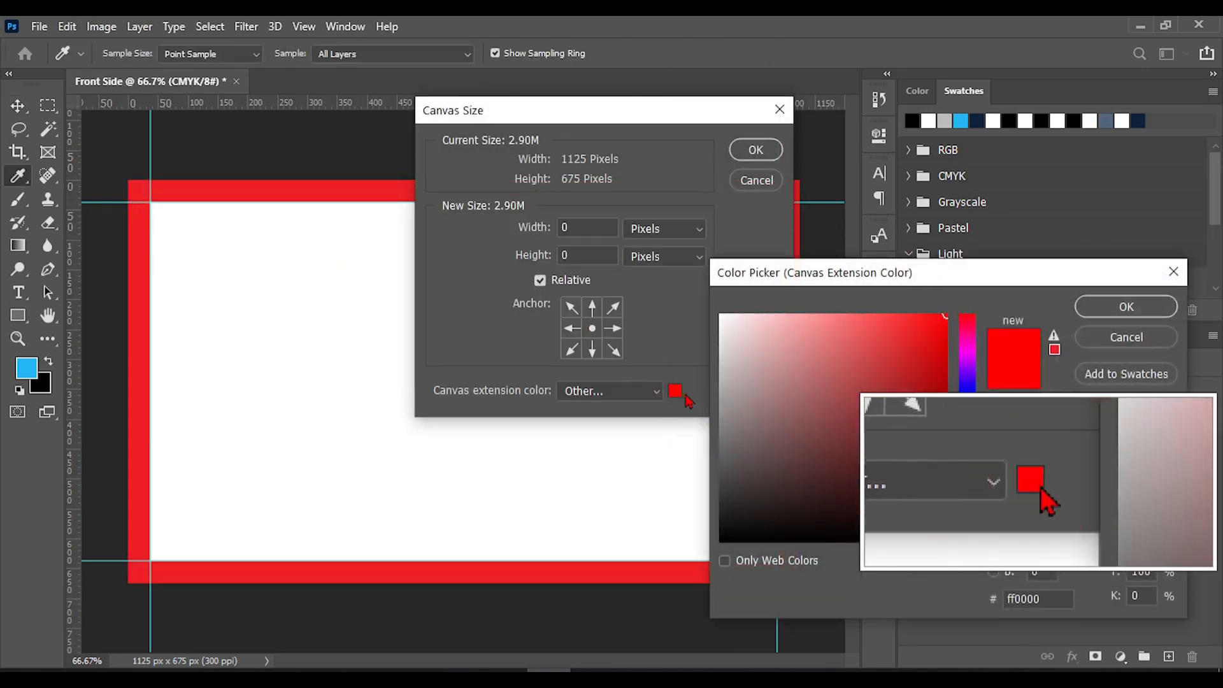
click(1140, 336)
click(779, 110)
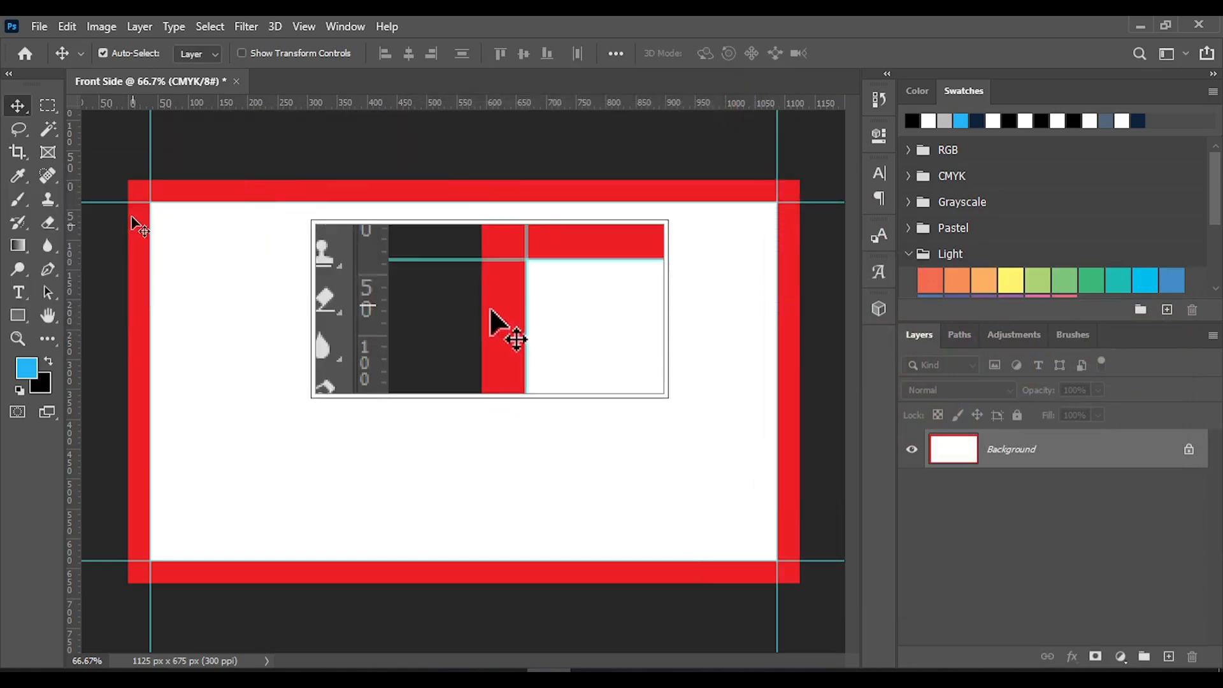
Create a 100 × 100 px blue rectangle shape on the white card area
right_click(17, 315)
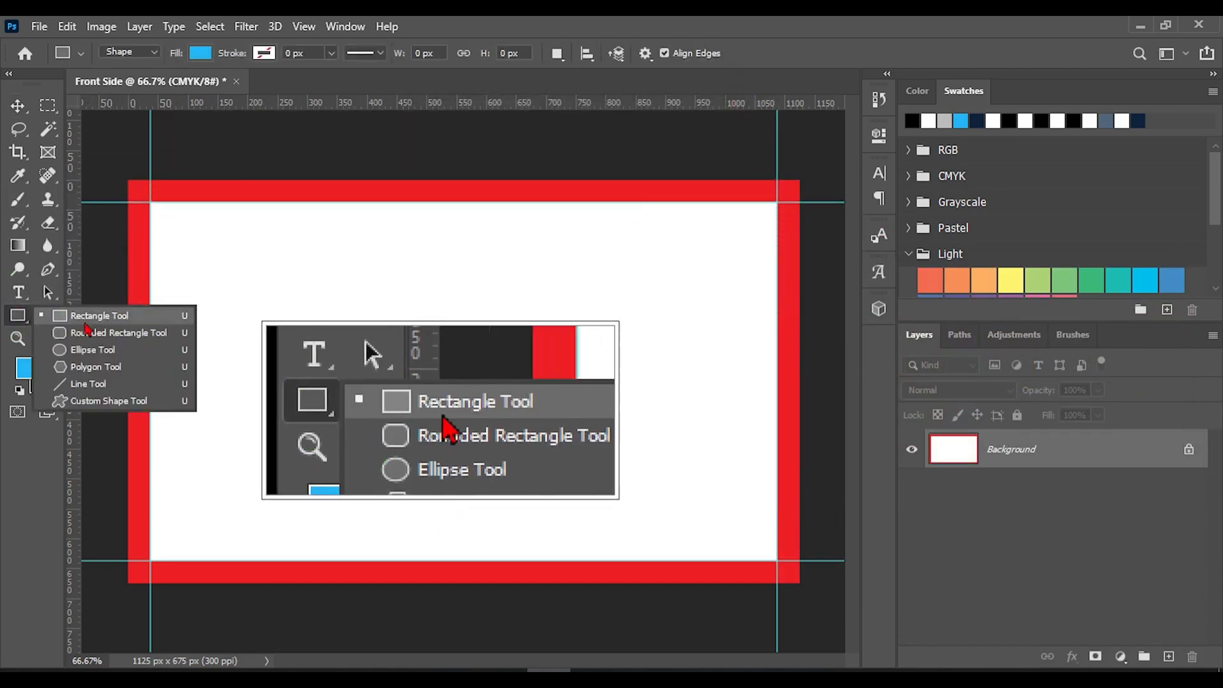
click(90, 316)
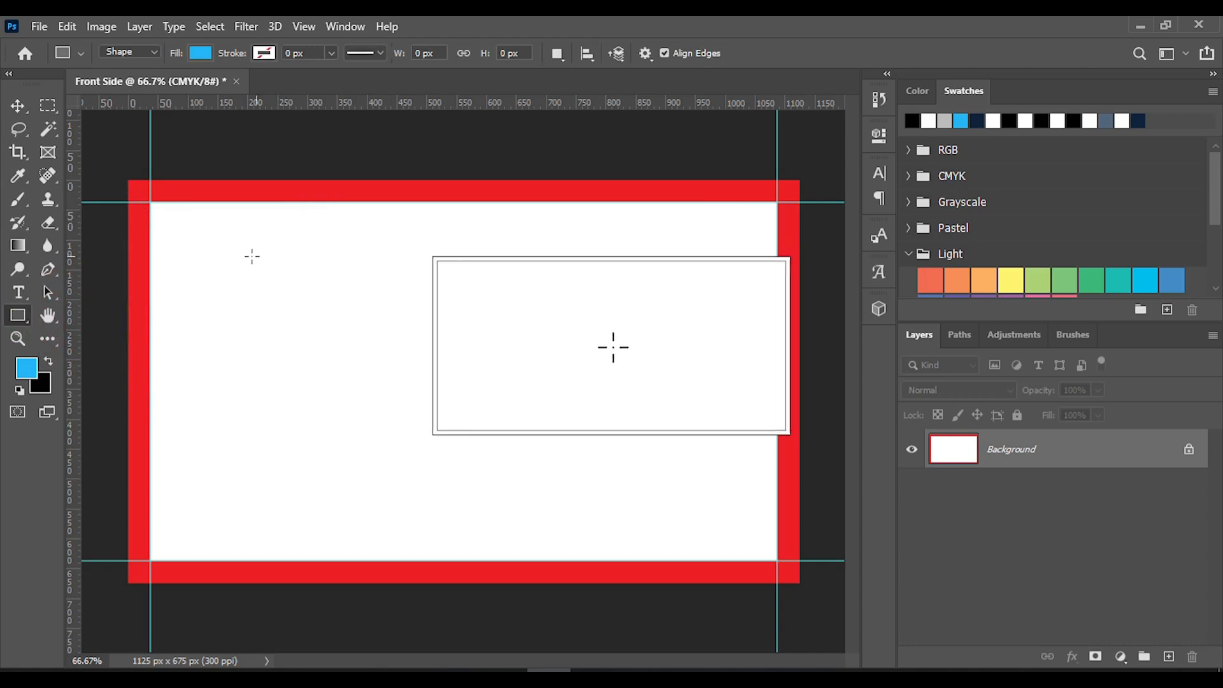
click(323, 281)
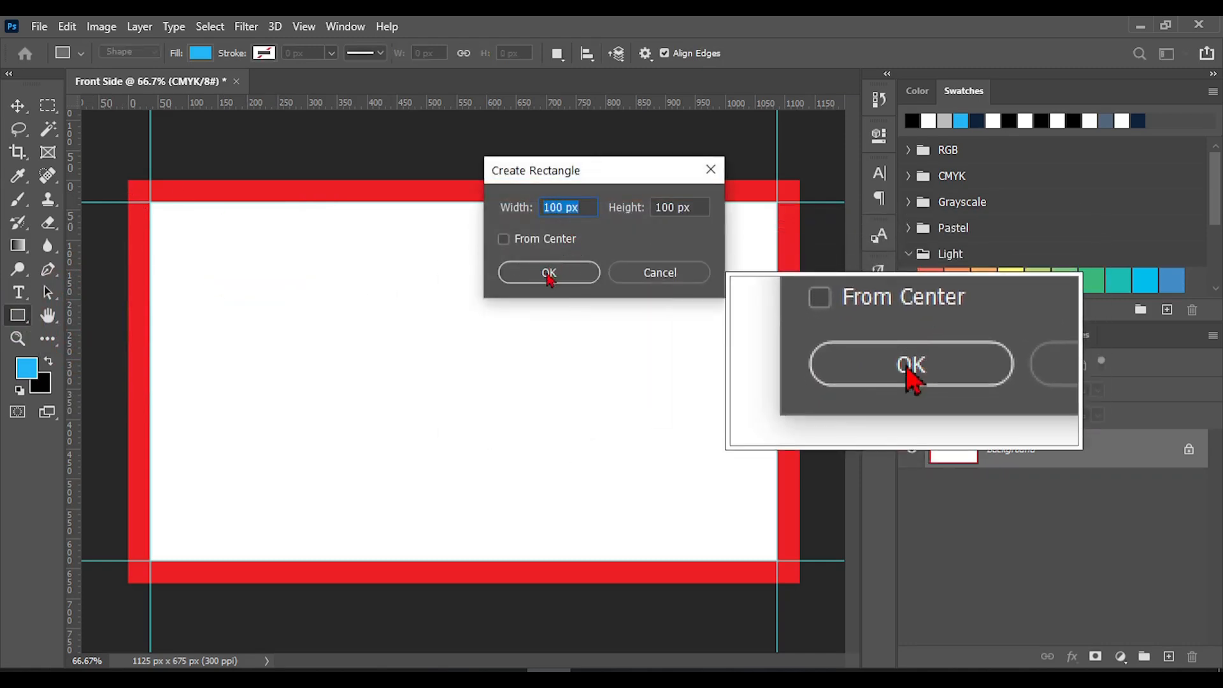
click(550, 271)
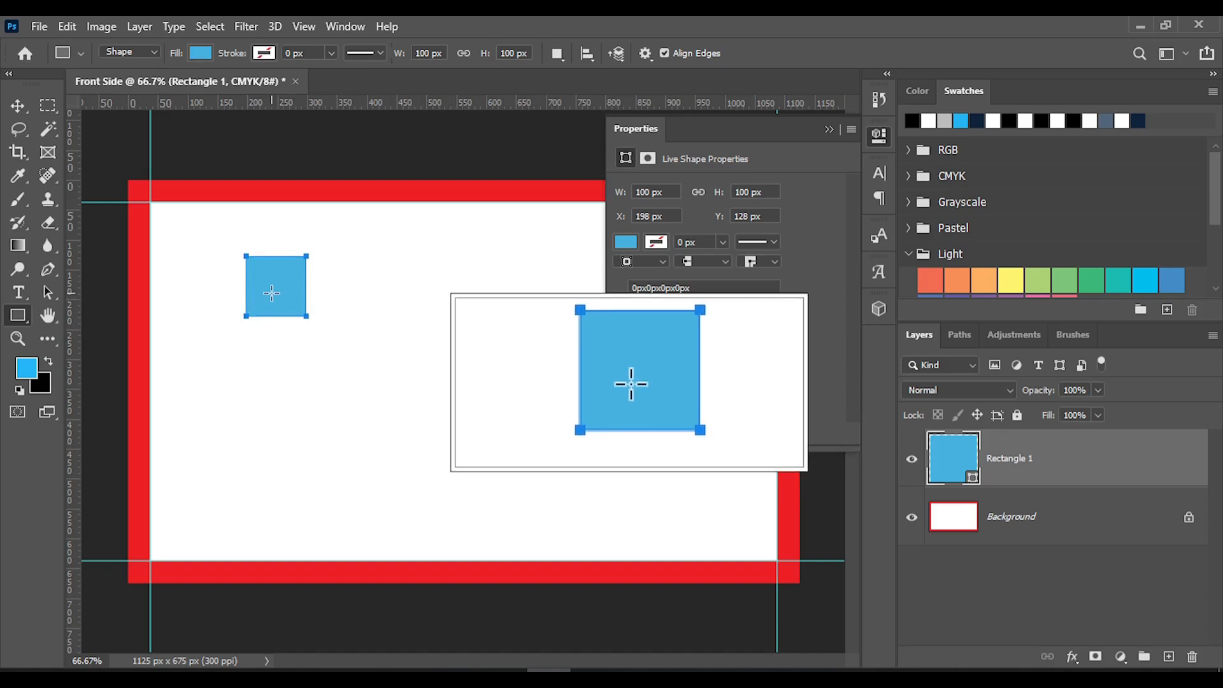
Move the blue square to the canvas's outer top-left corner, over the red border, with Free Transform active
click(18, 105)
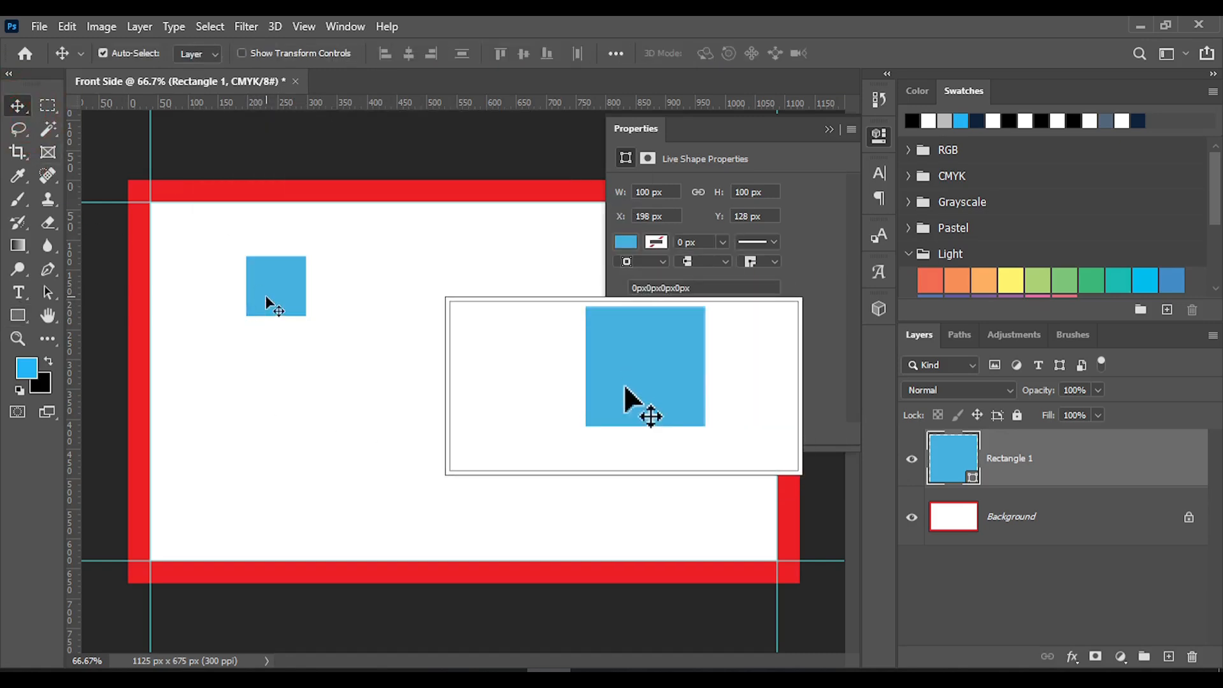
drag(265, 299, 187, 244)
key(ctrl)
key(ctrl+t)
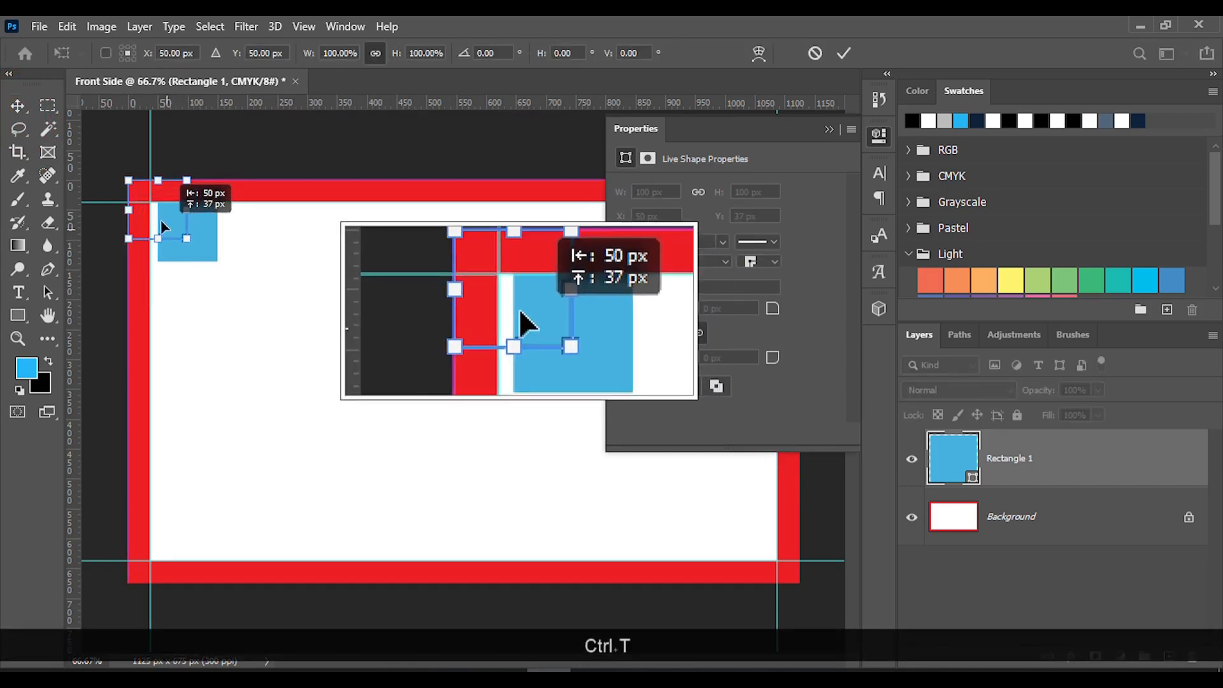
drag(161, 221, 160, 220)
Scale the blue square down to about 37.06 px so it fits the red border's width, and apply the transform
scroll(140, 218, up, 3)
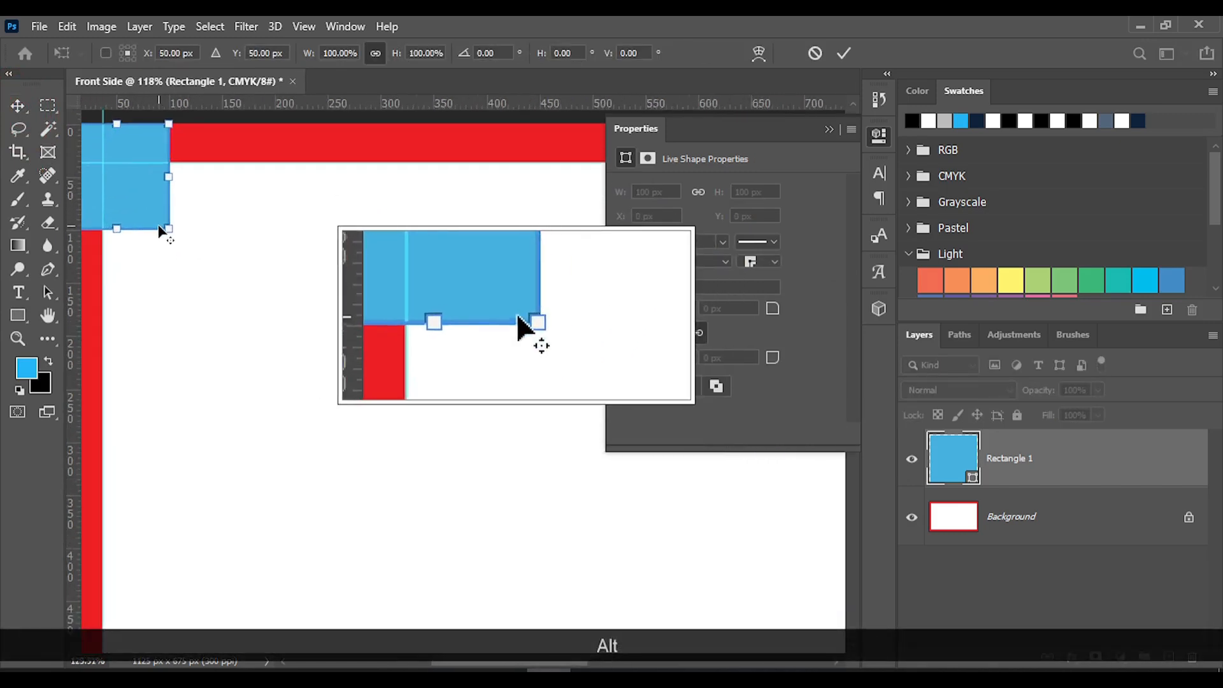
scroll(159, 226, up, 3)
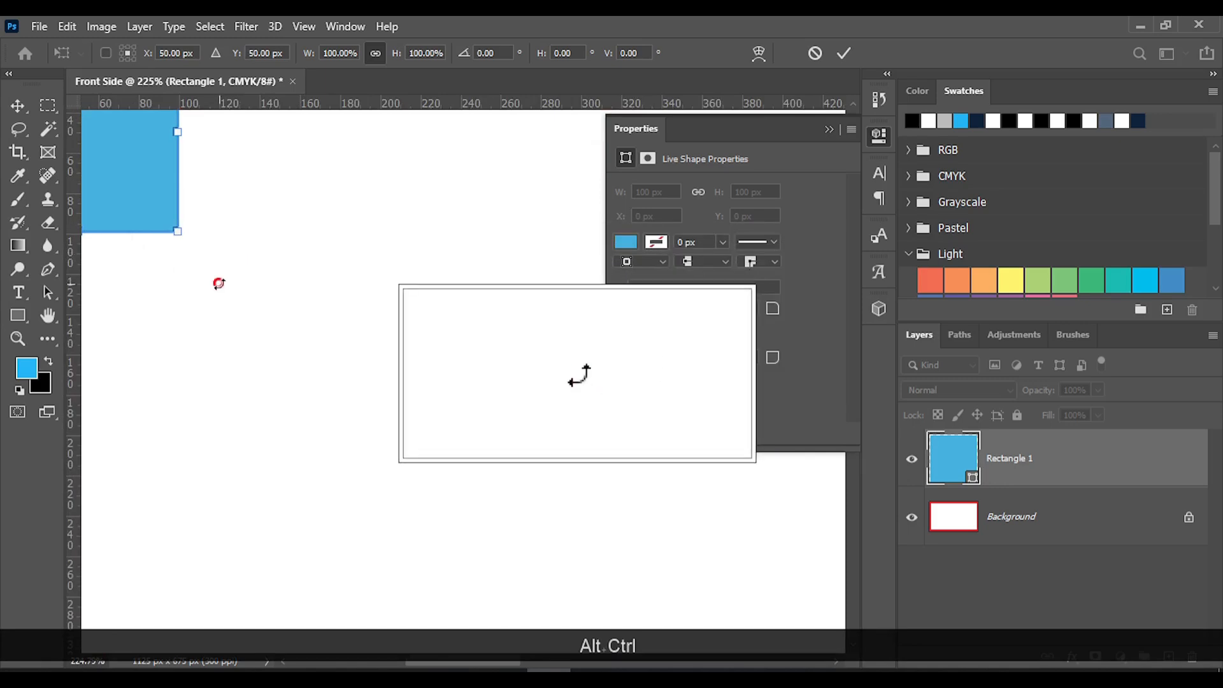
scroll(218, 283, left, 5)
scroll(214, 284, up, 4)
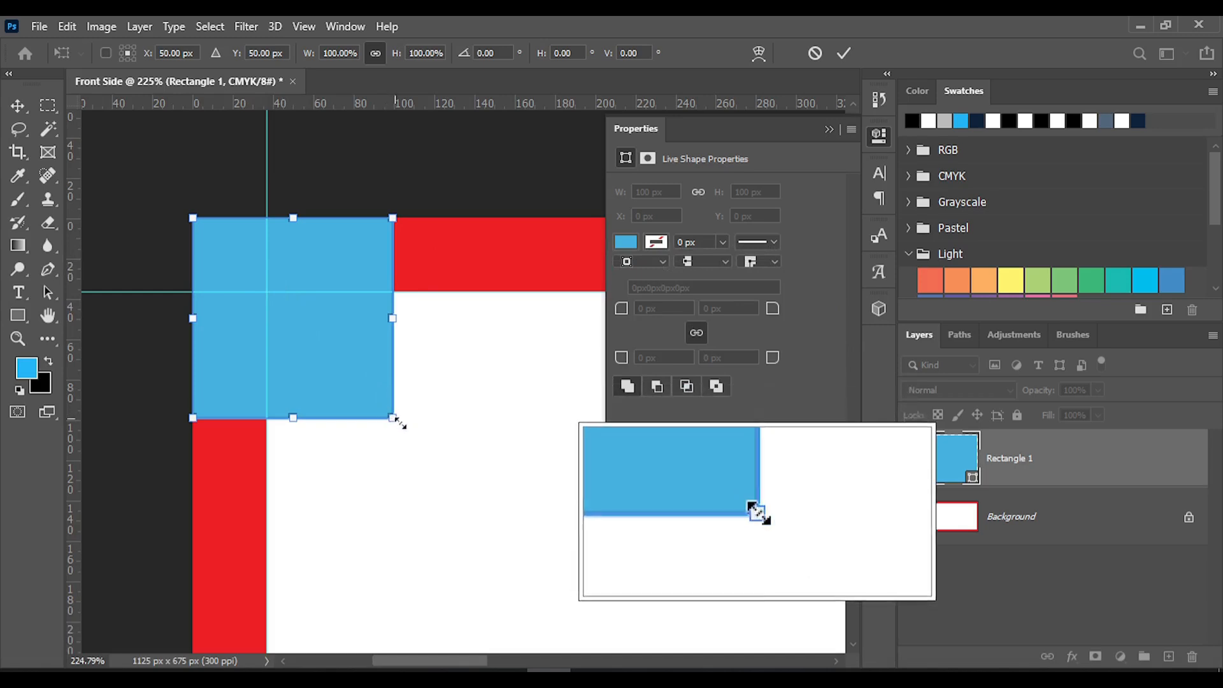
drag(393, 420, 257, 315)
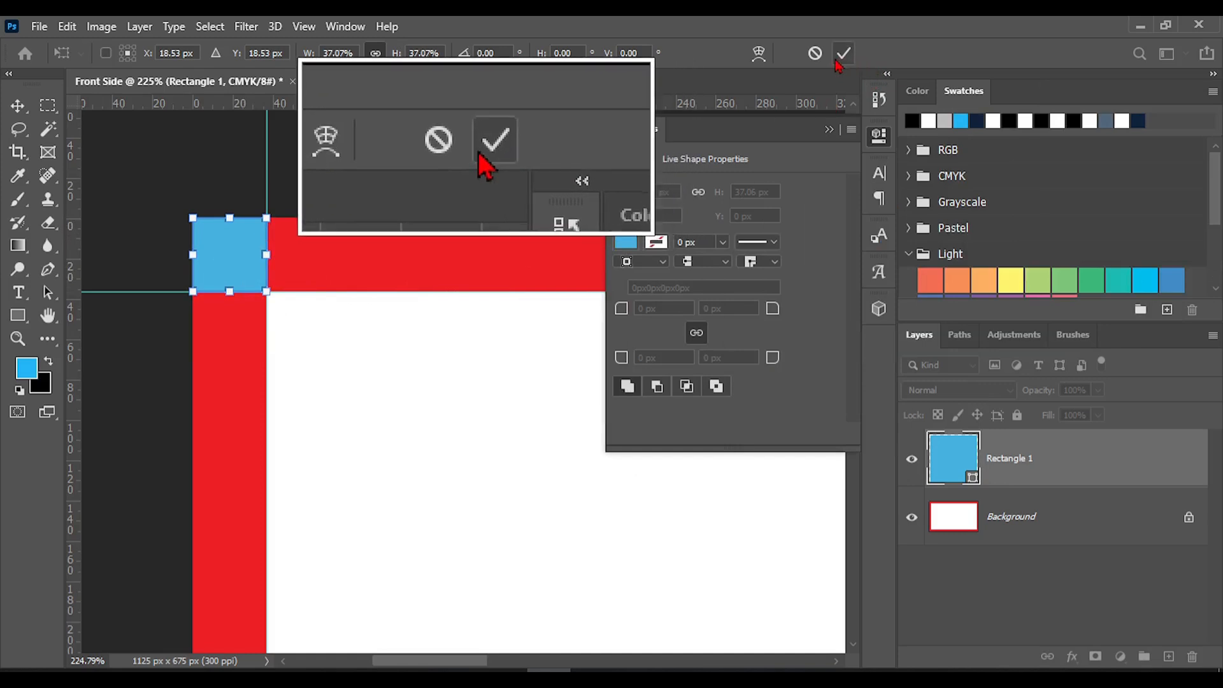
click(838, 61)
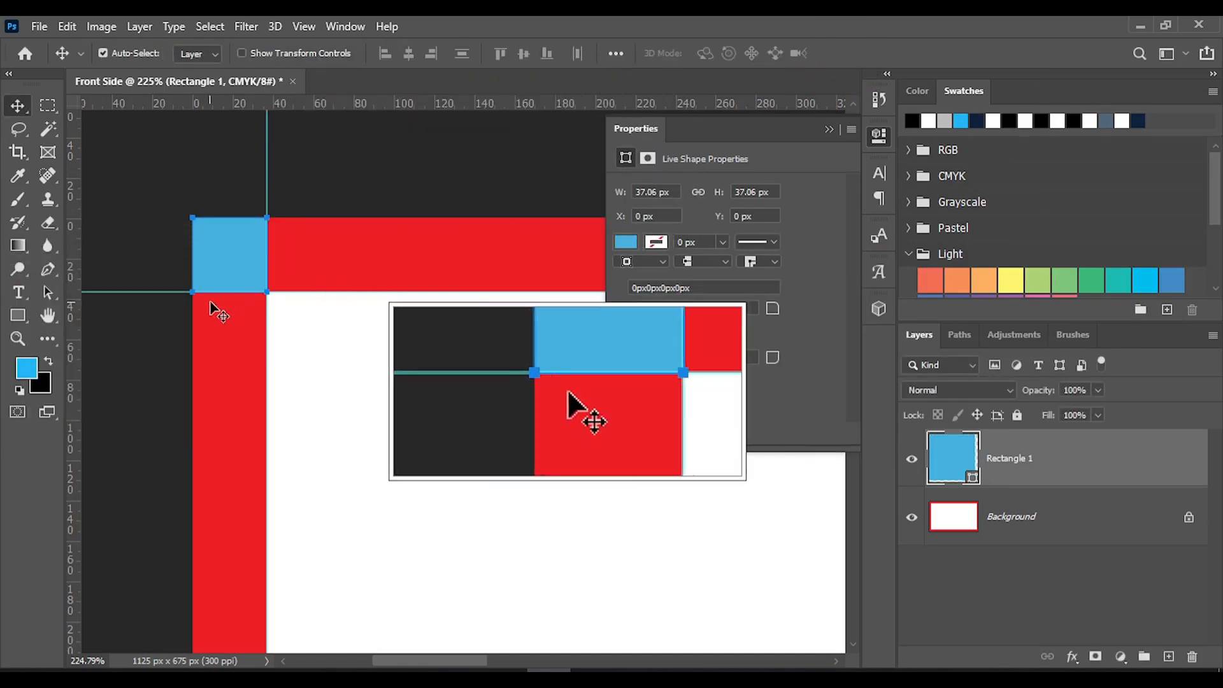
Move the small square to X 37 px, Y 37 px inside the white area and place a copy in its bottom-right corner
scroll(243, 253, down, 5)
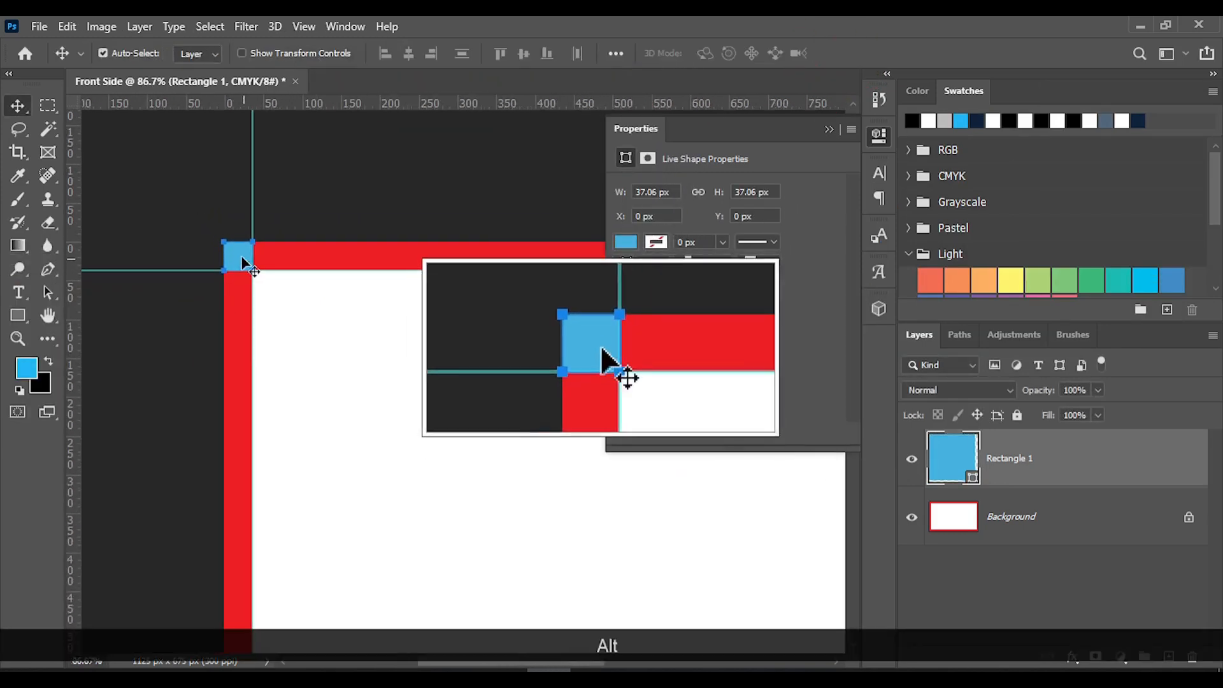
drag(235, 250, 264, 281)
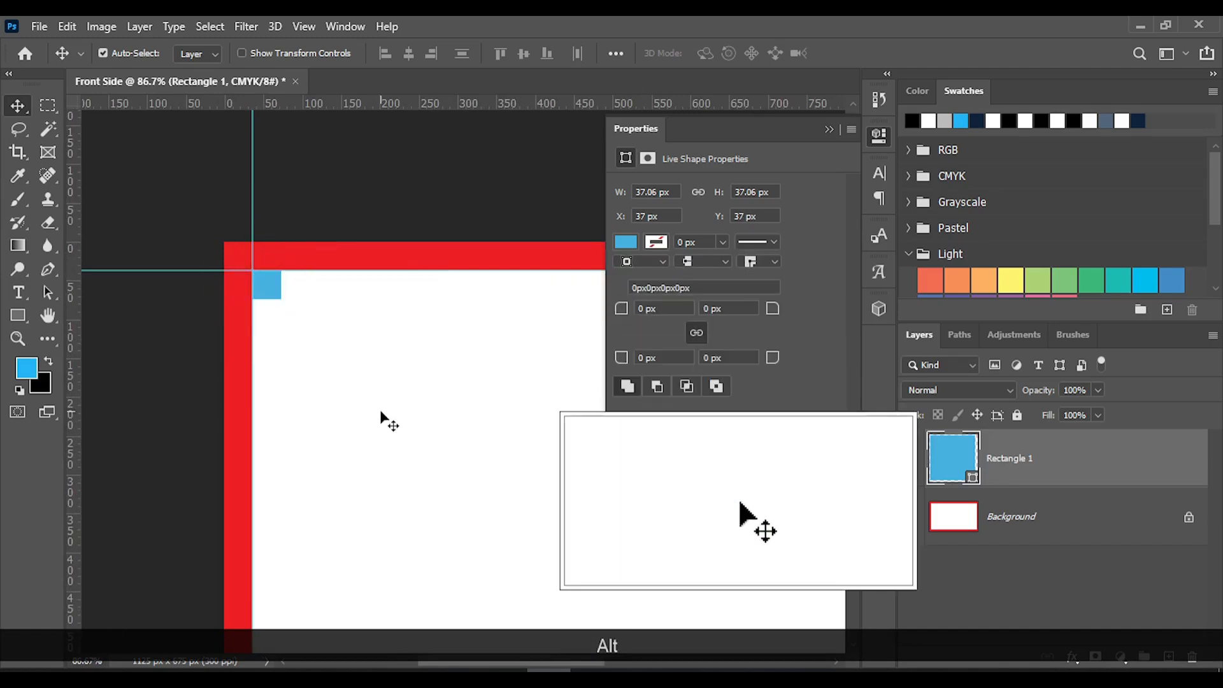
scroll(382, 433, down, 3)
click(829, 129)
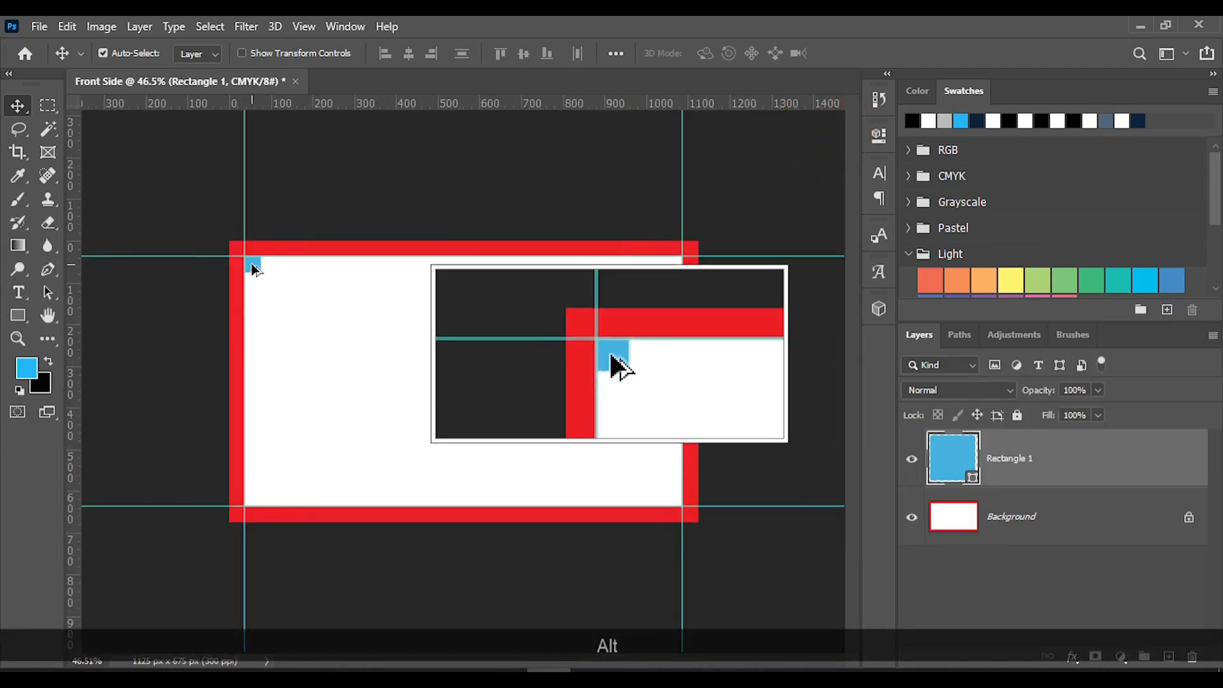
drag(252, 265, 676, 502)
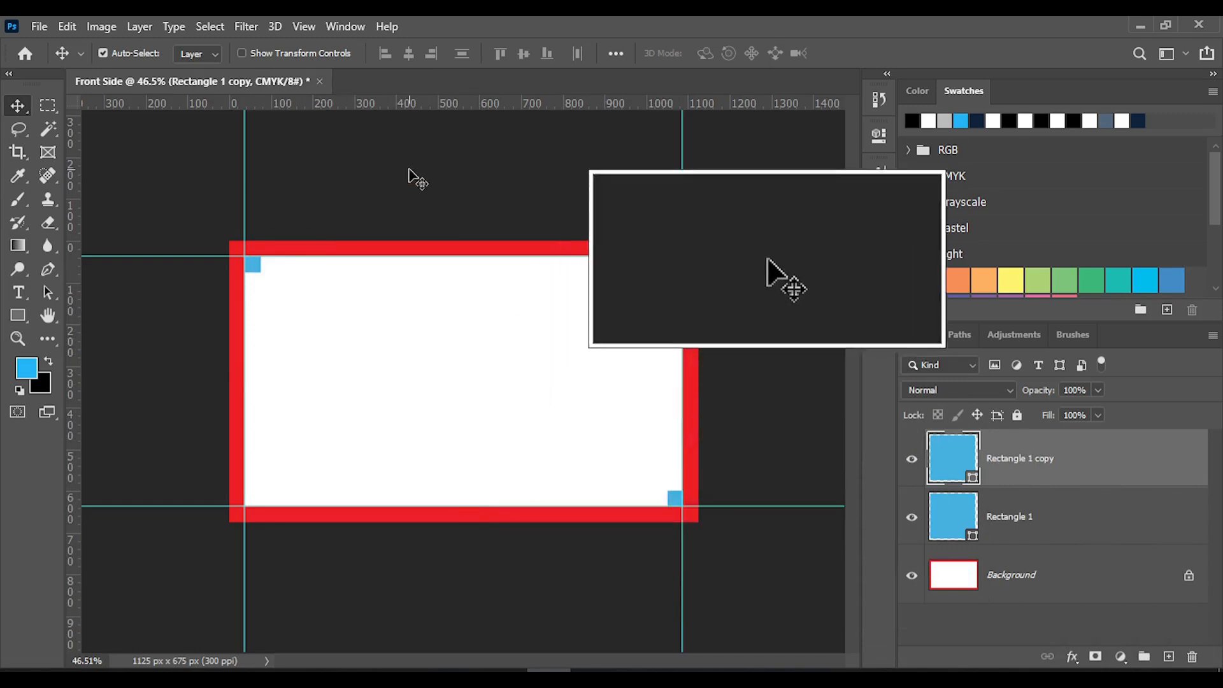
Place two horizontal and two vertical guides along the inner edges of both blue squares to mark the safe area
drag(428, 107, 436, 272)
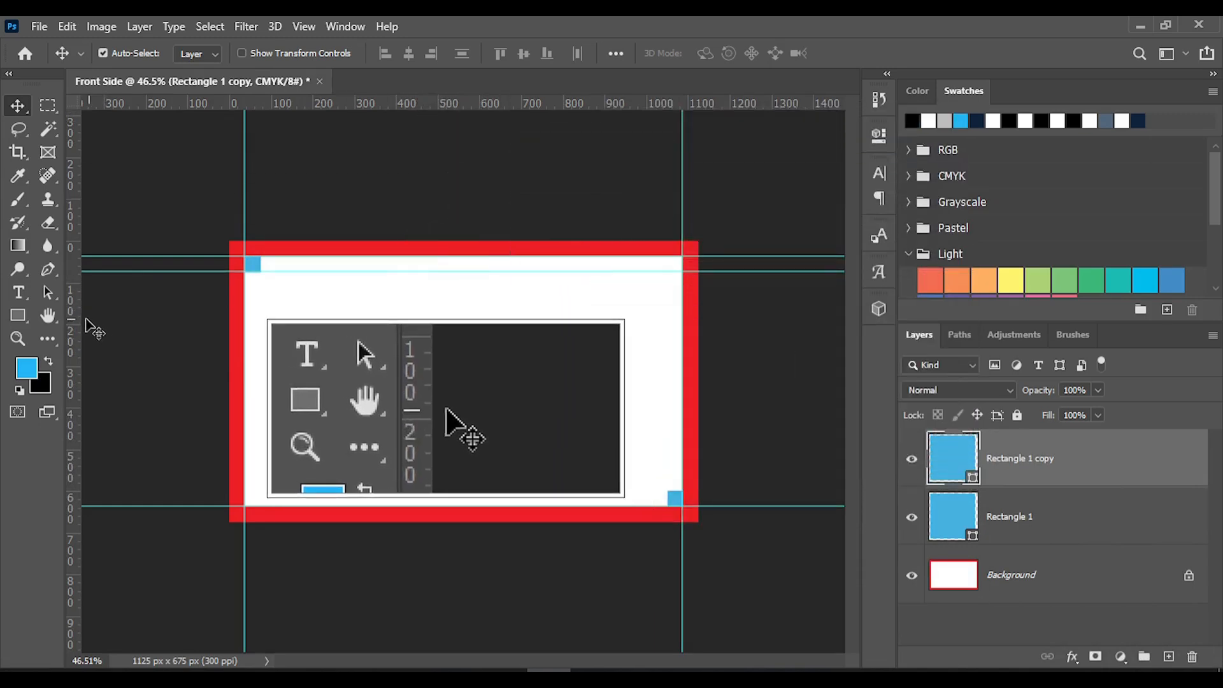
drag(81, 325, 260, 376)
drag(381, 107, 436, 486)
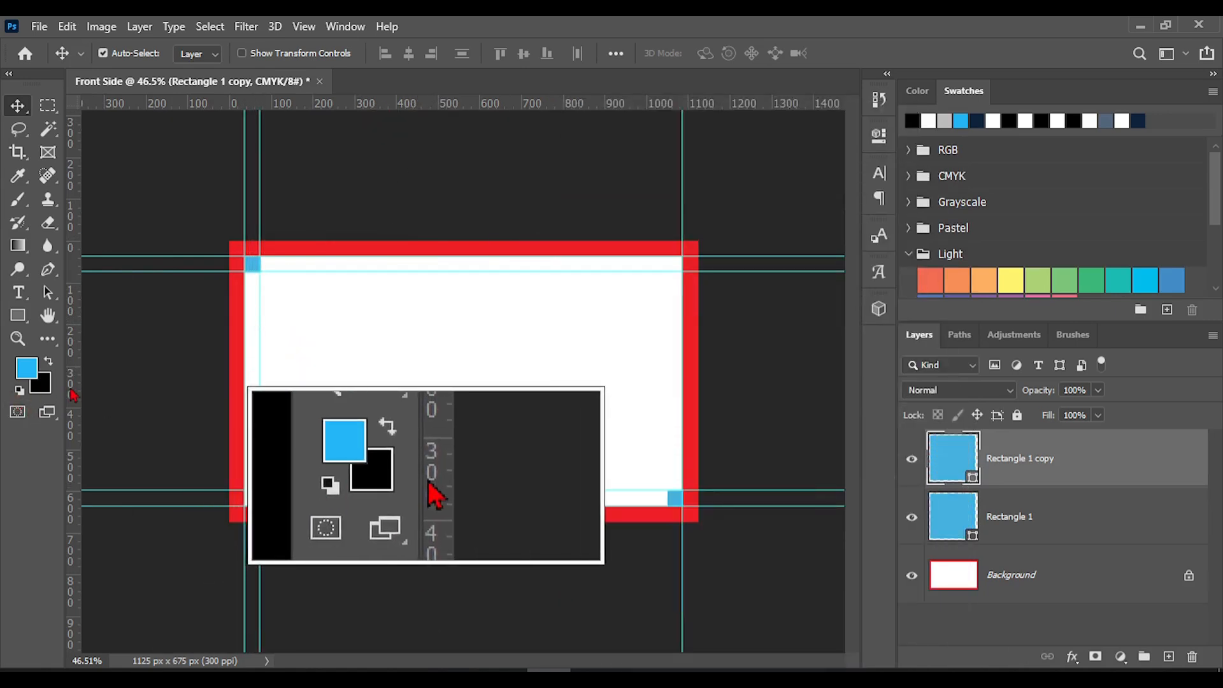
drag(79, 396, 656, 517)
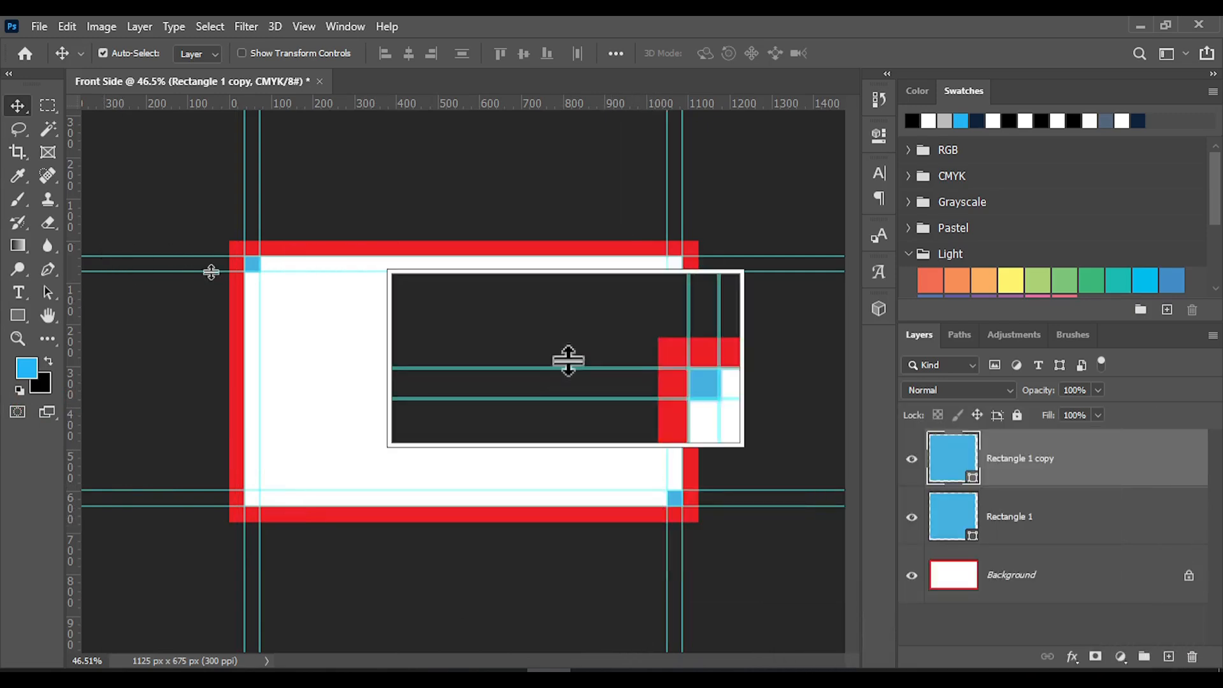
Align the inner vertical guide precisely with the right edge of the card's top-left blue square
scroll(186, 217, up, 1)
scroll(187, 218, up, 7)
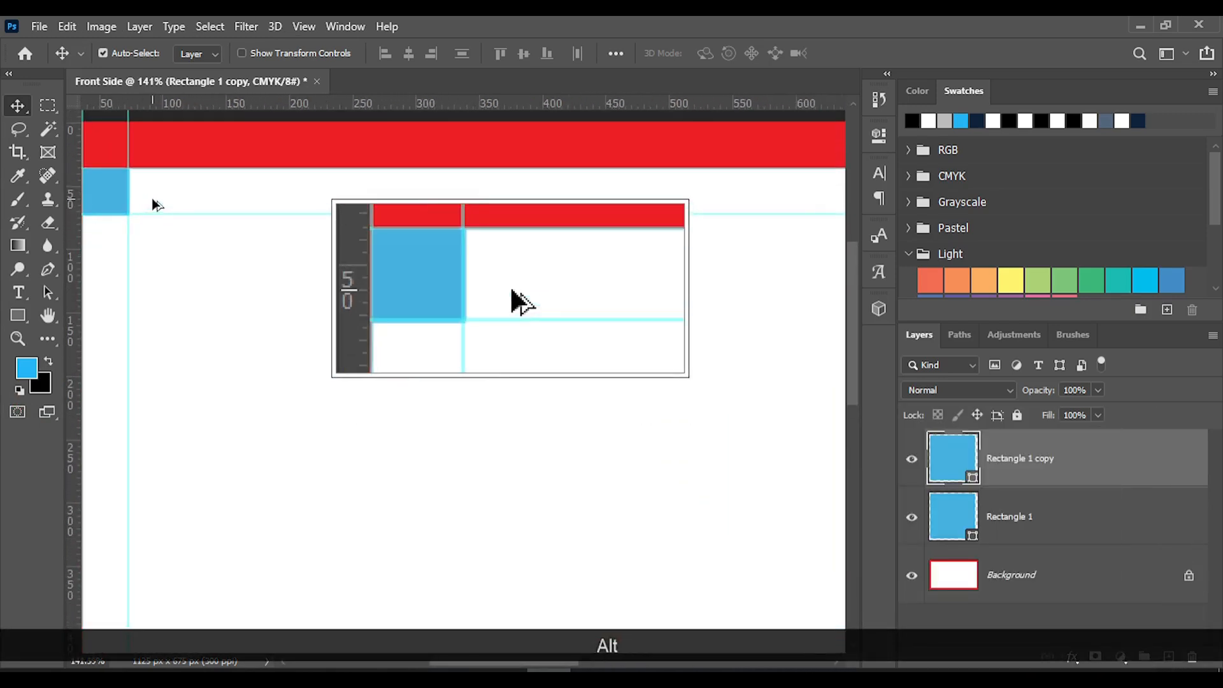
scroll(163, 225, left, 1)
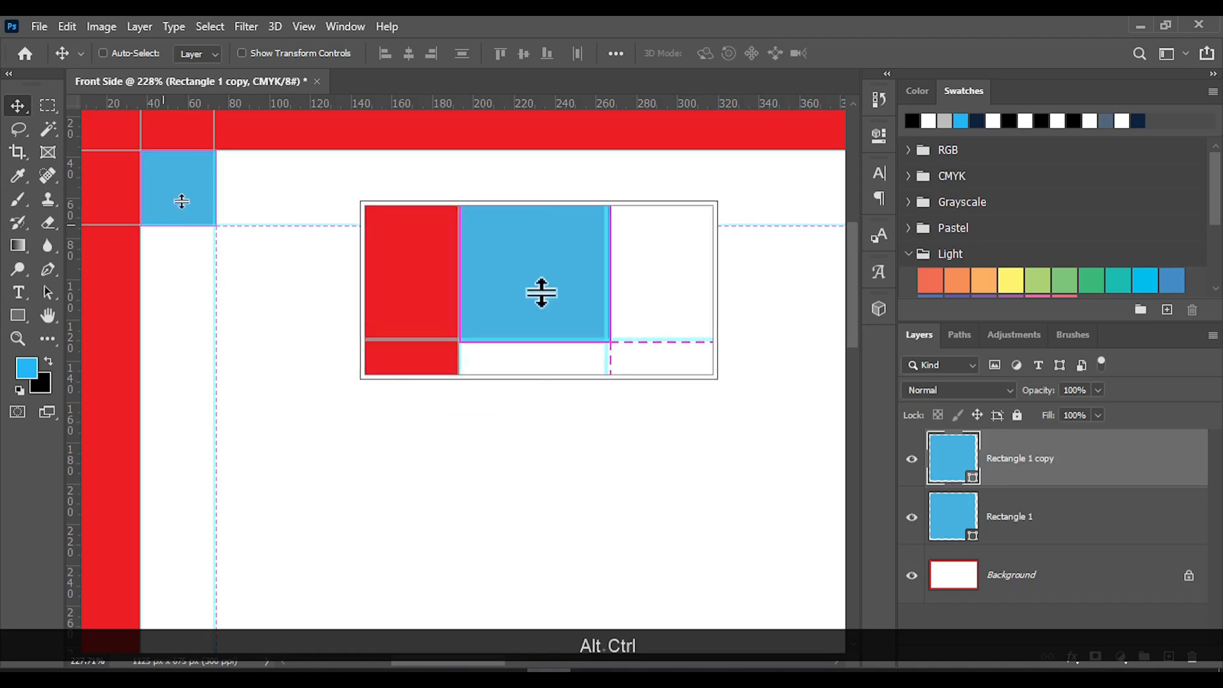
scroll(182, 200, left, 1)
scroll(181, 200, up, 3)
scroll(249, 362, up, 2)
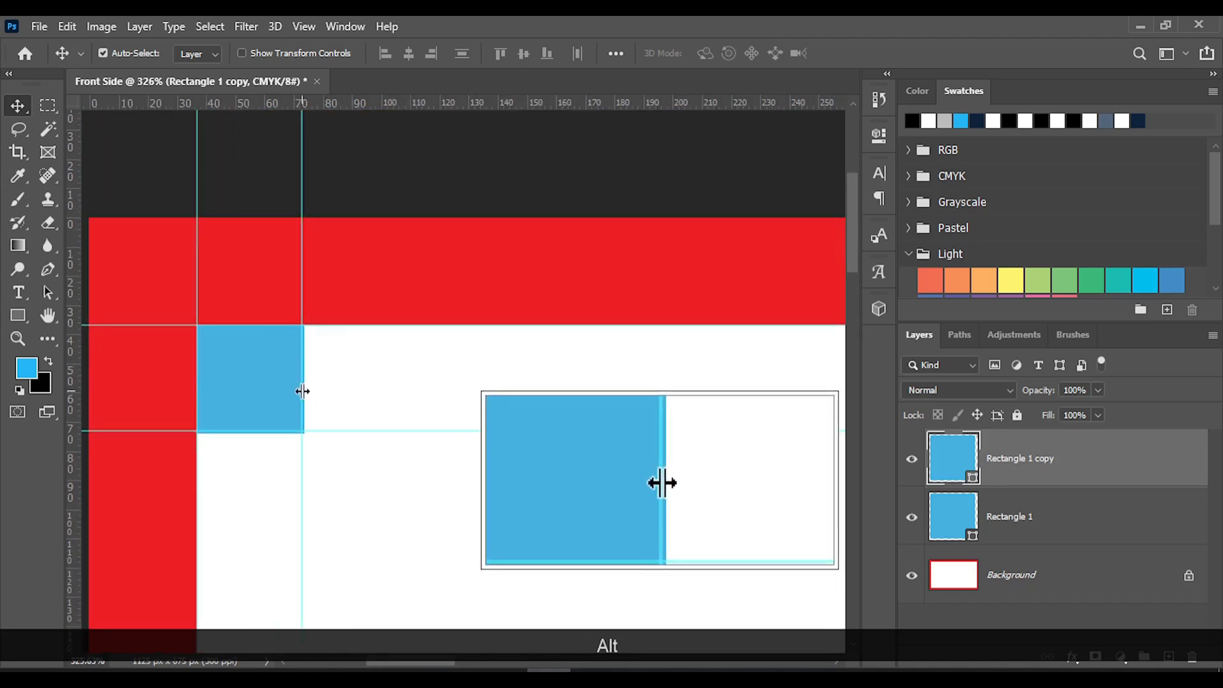
drag(302, 392, 304, 394)
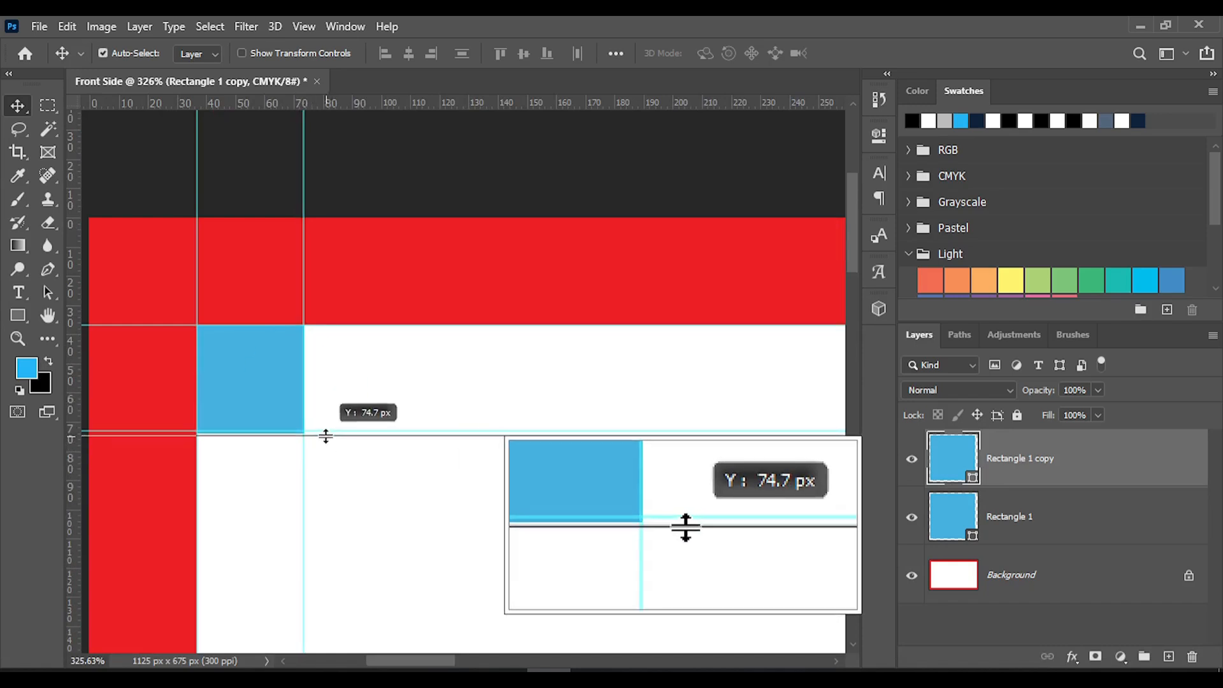
Align the inner horizontal guides with both blue squares' inner edges, moving the bottom-right square down flush with the red border
drag(326, 434, 326, 434)
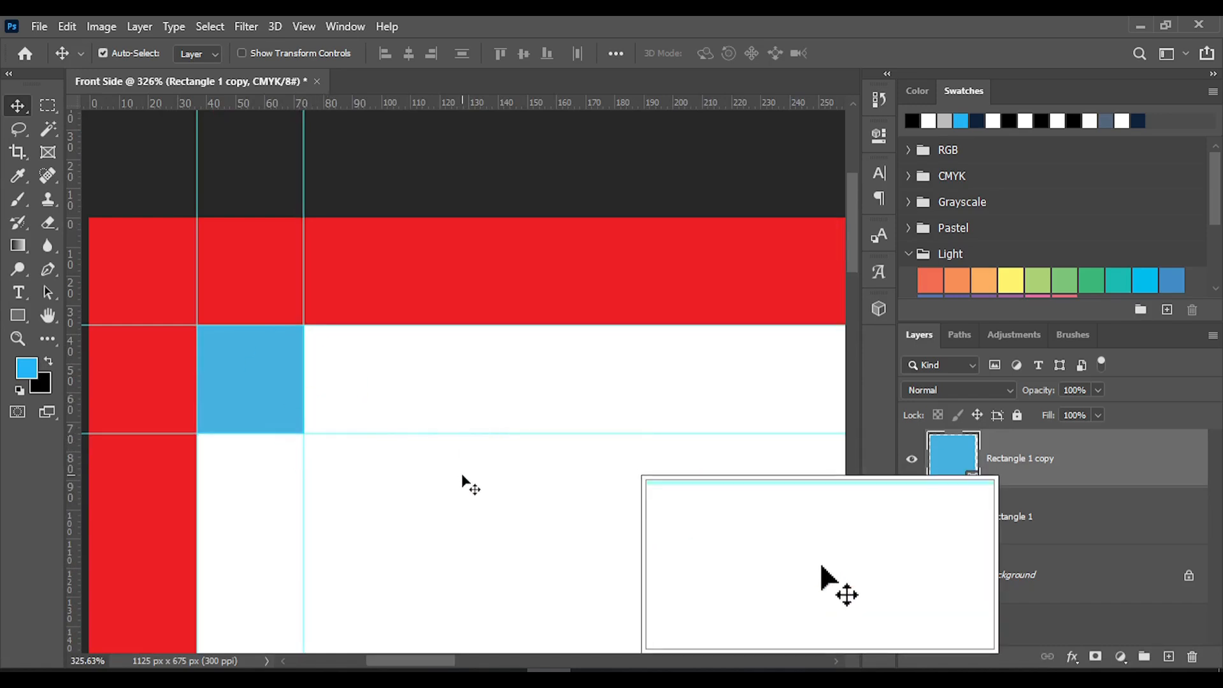
scroll(462, 477, down, 5)
scroll(463, 477, right, 4)
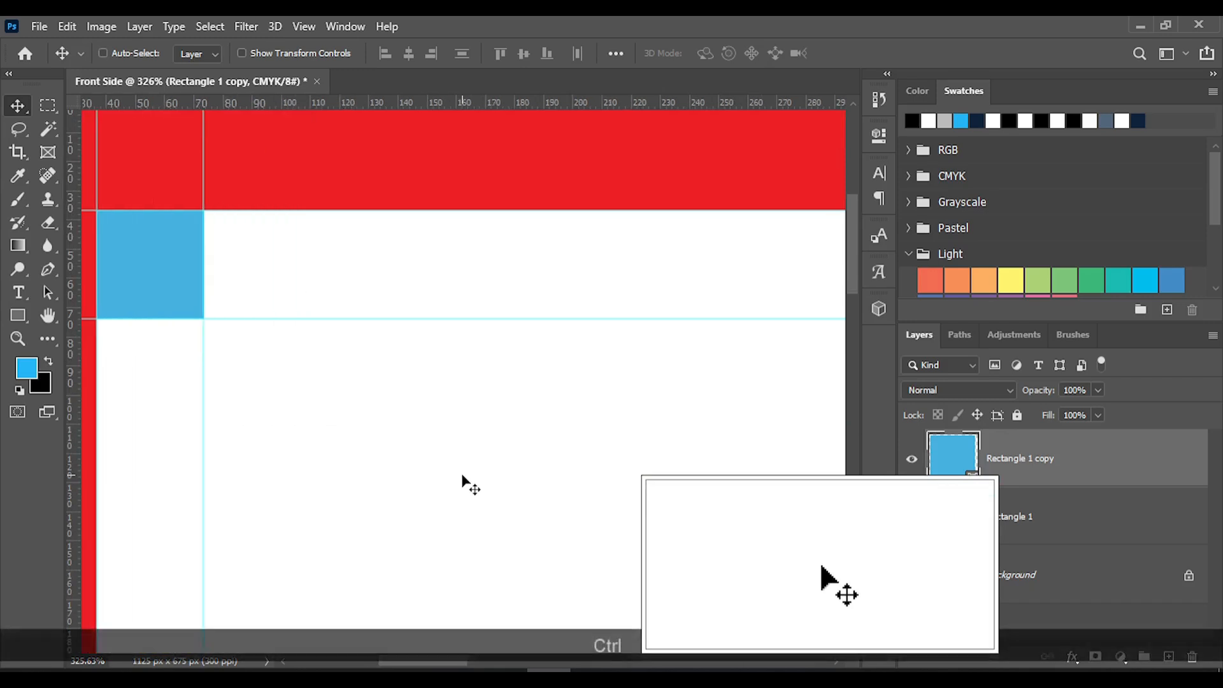
scroll(470, 484, down, 3)
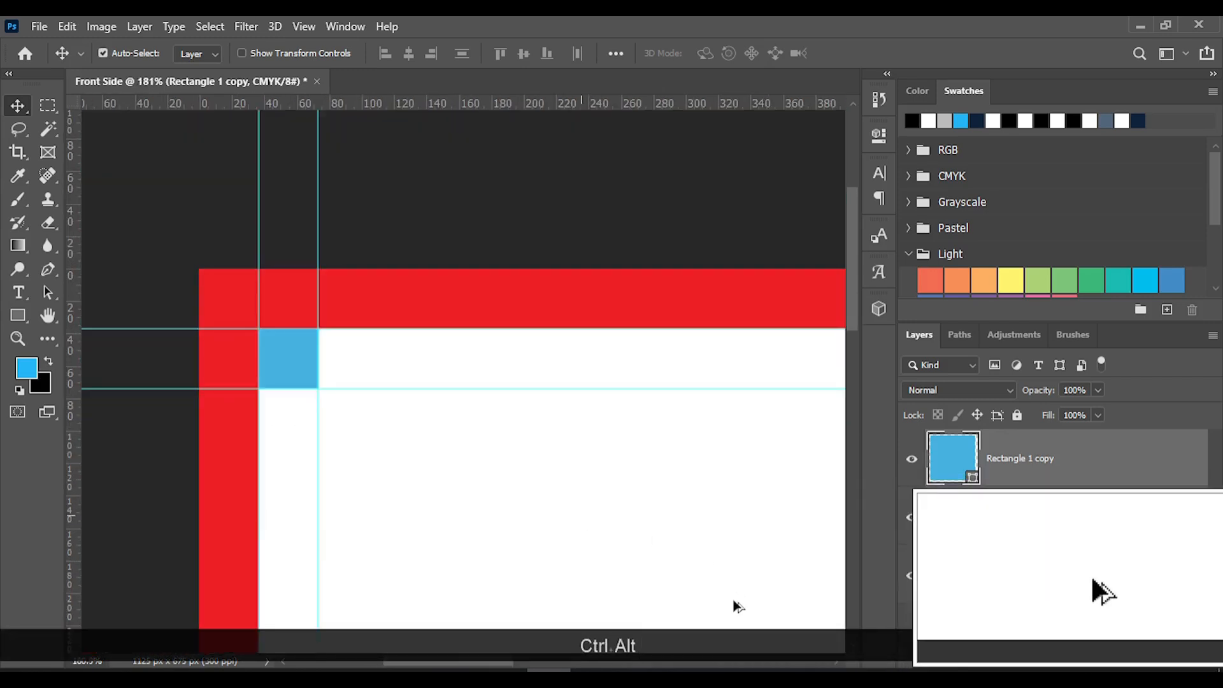
scroll(732, 580, down, 3)
scroll(732, 566, down, 5)
scroll(742, 568, up, 5)
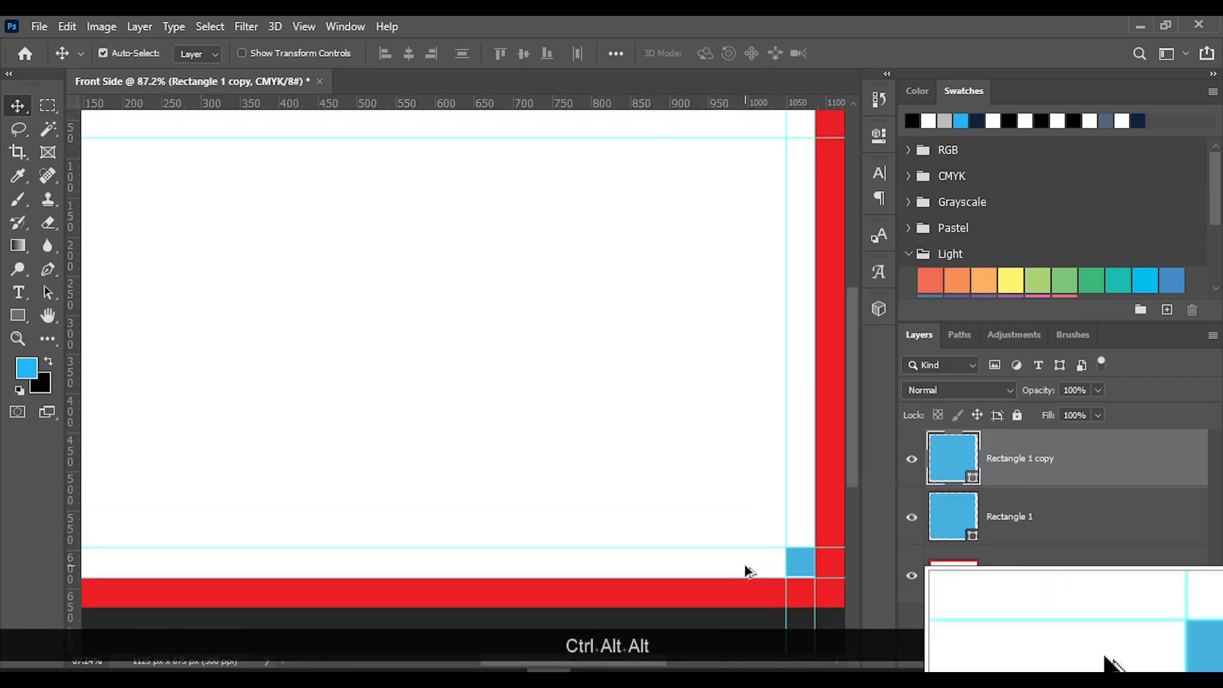
scroll(807, 606, up, 1)
scroll(806, 608, left, 4)
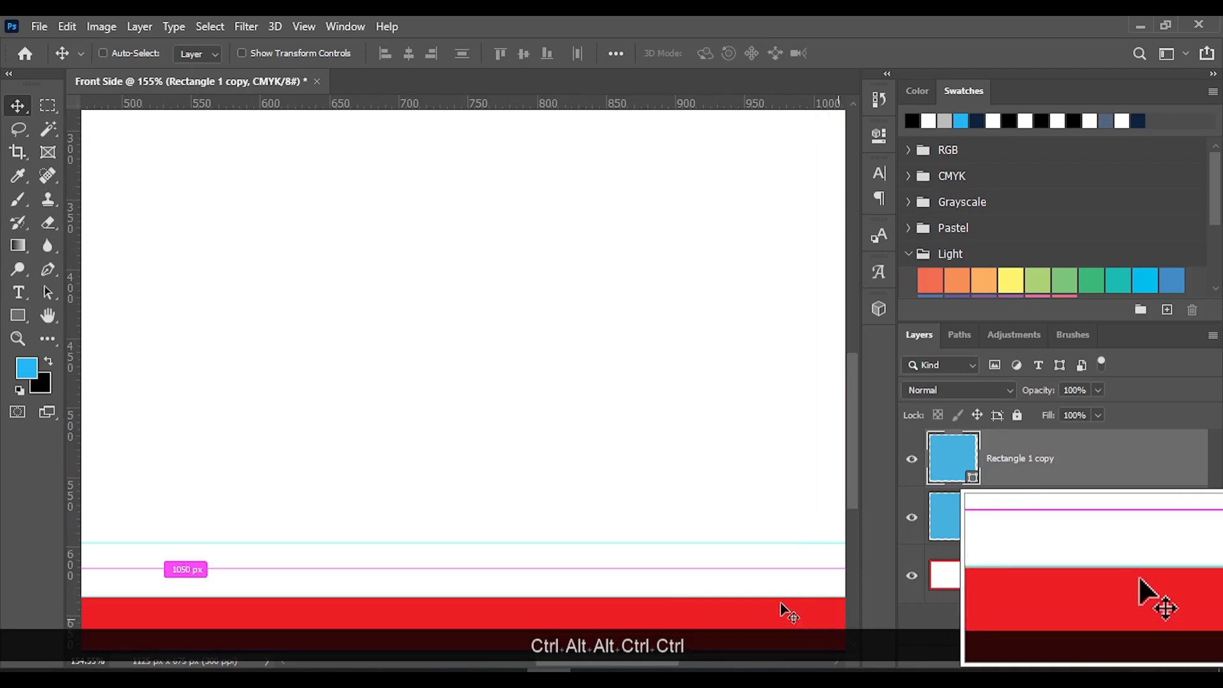
scroll(788, 613, down, 3)
scroll(784, 507, right, 6)
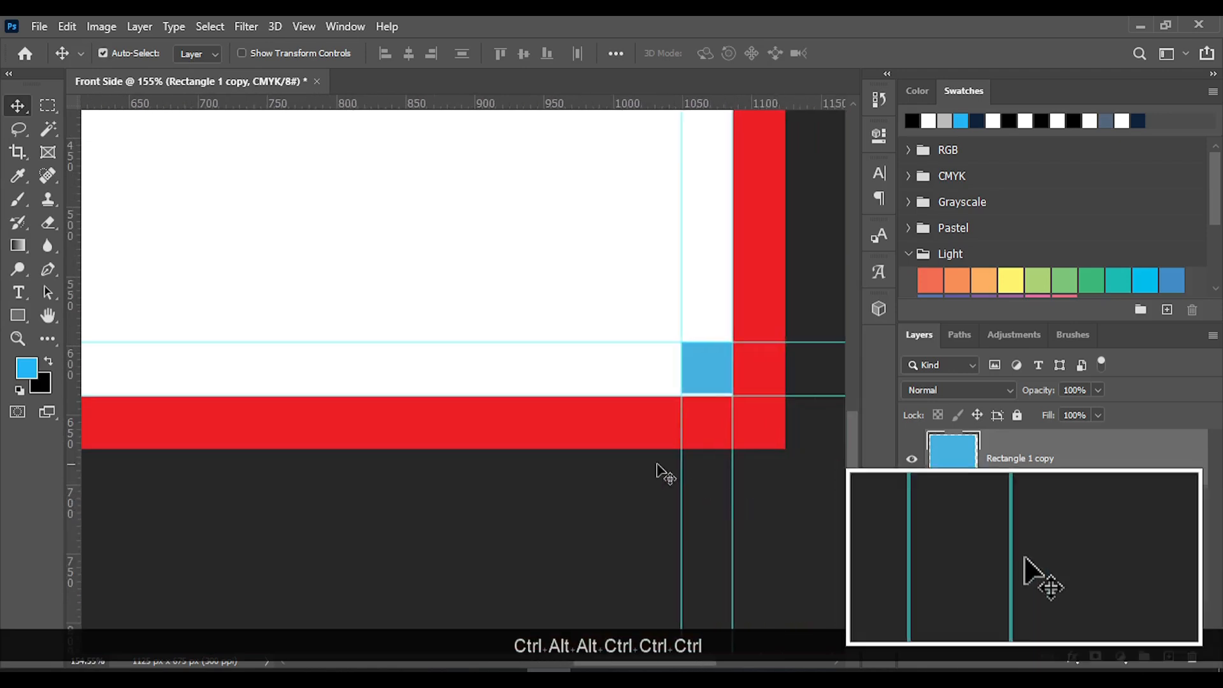
scroll(710, 374, up, 4)
scroll(720, 381, up, 4)
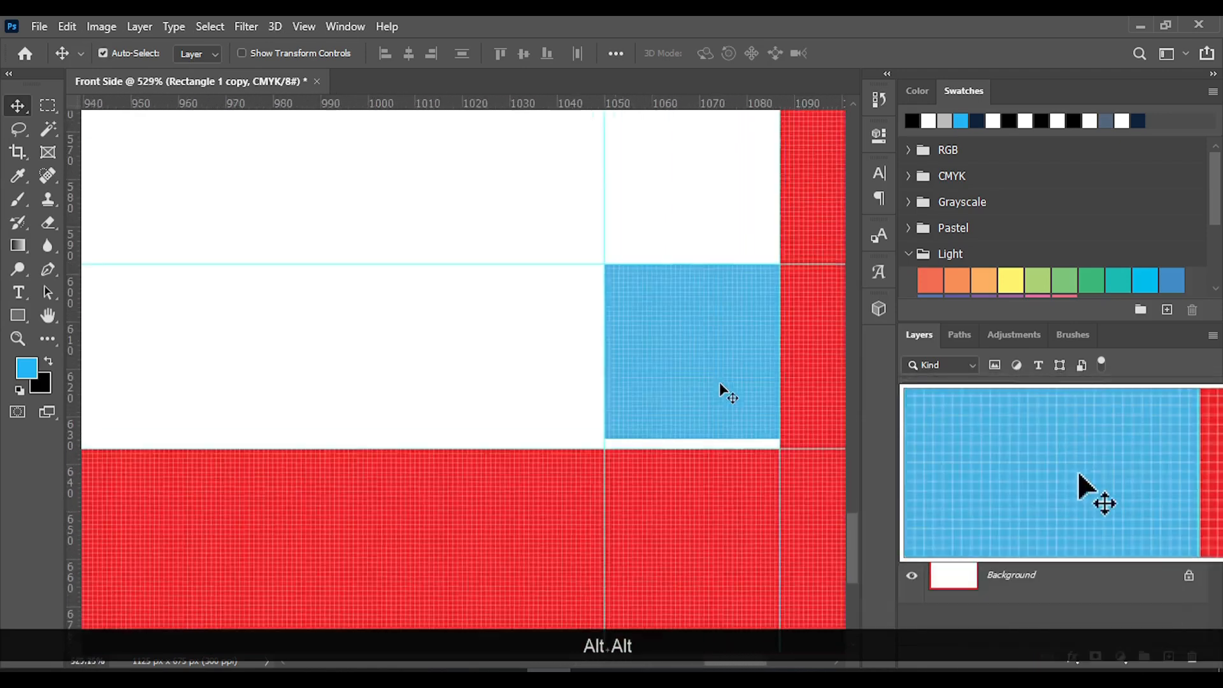
drag(664, 383, 662, 390)
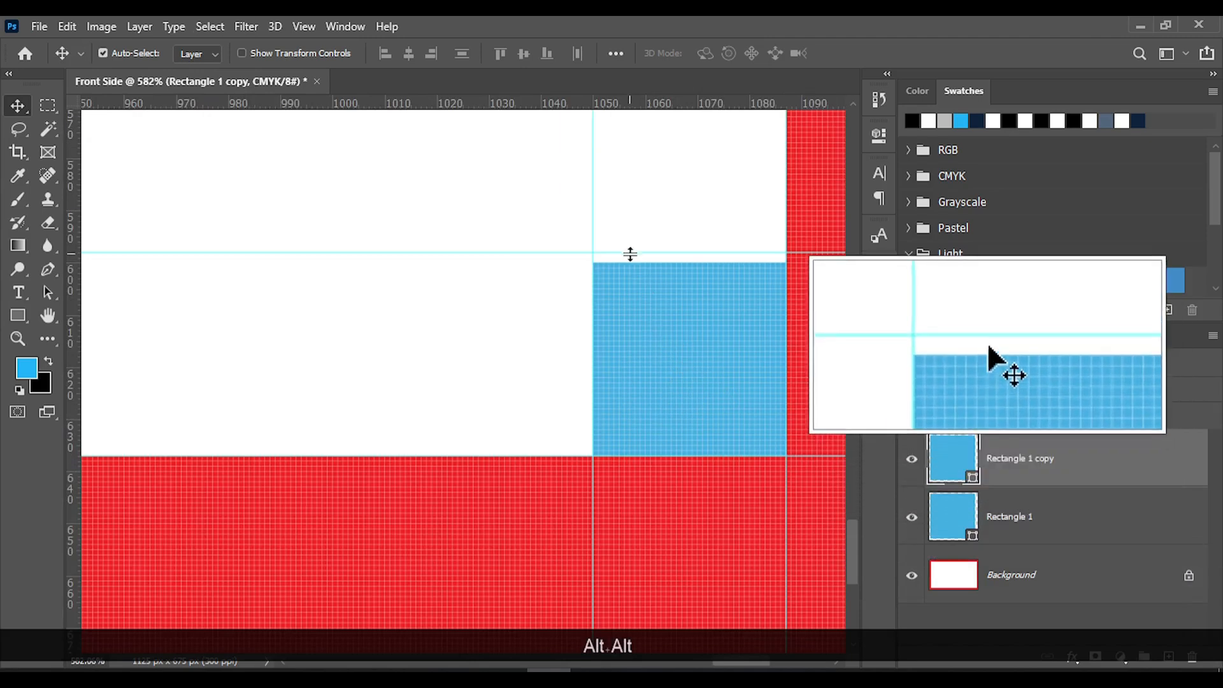
drag(628, 254, 625, 262)
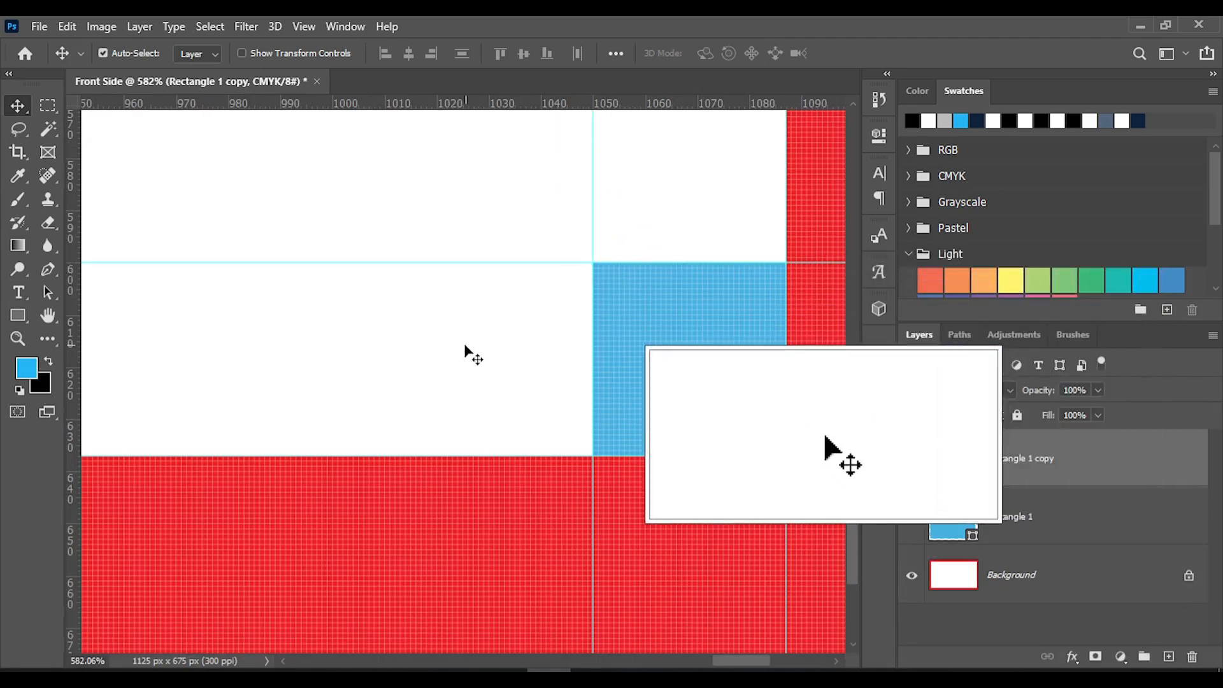
Delete both blue measuring squares, Rectangle 1 copy and Rectangle 1, leaving the guides in place
scroll(410, 376, down, 4)
scroll(408, 376, down, 8)
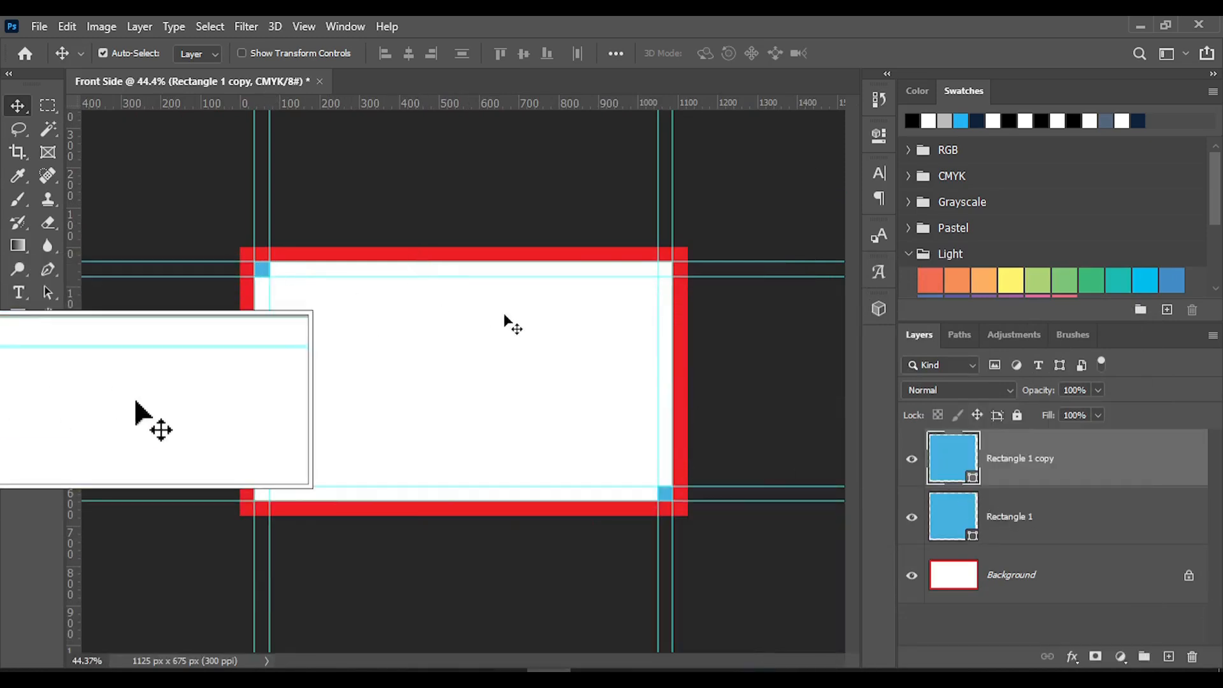
click(1016, 469)
key(Delete)
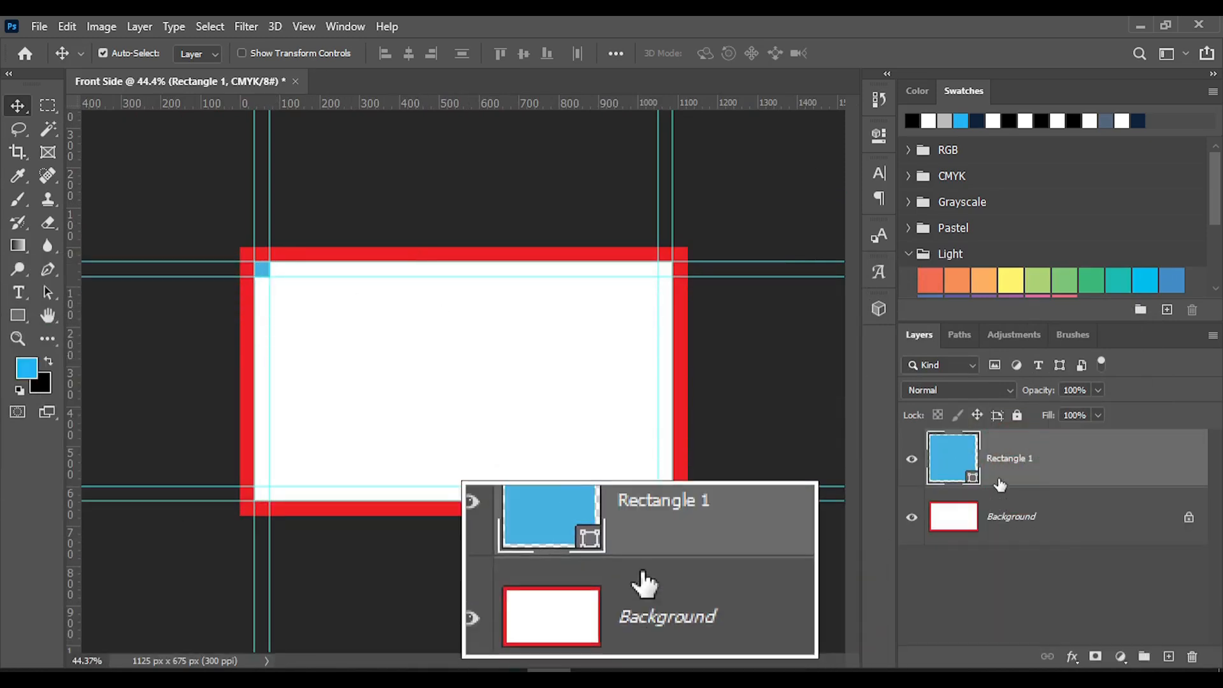
click(1014, 457)
key(Delete)
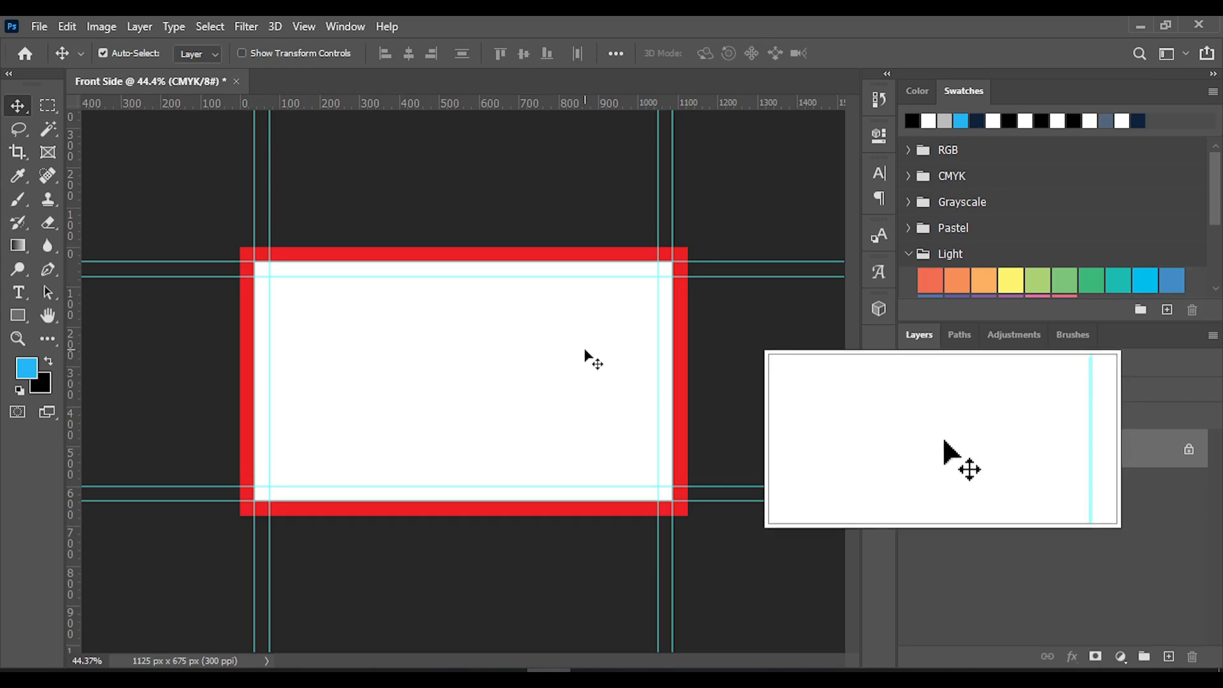
Add a white Solid Color fill layer above the red-bordered background
click(1120, 657)
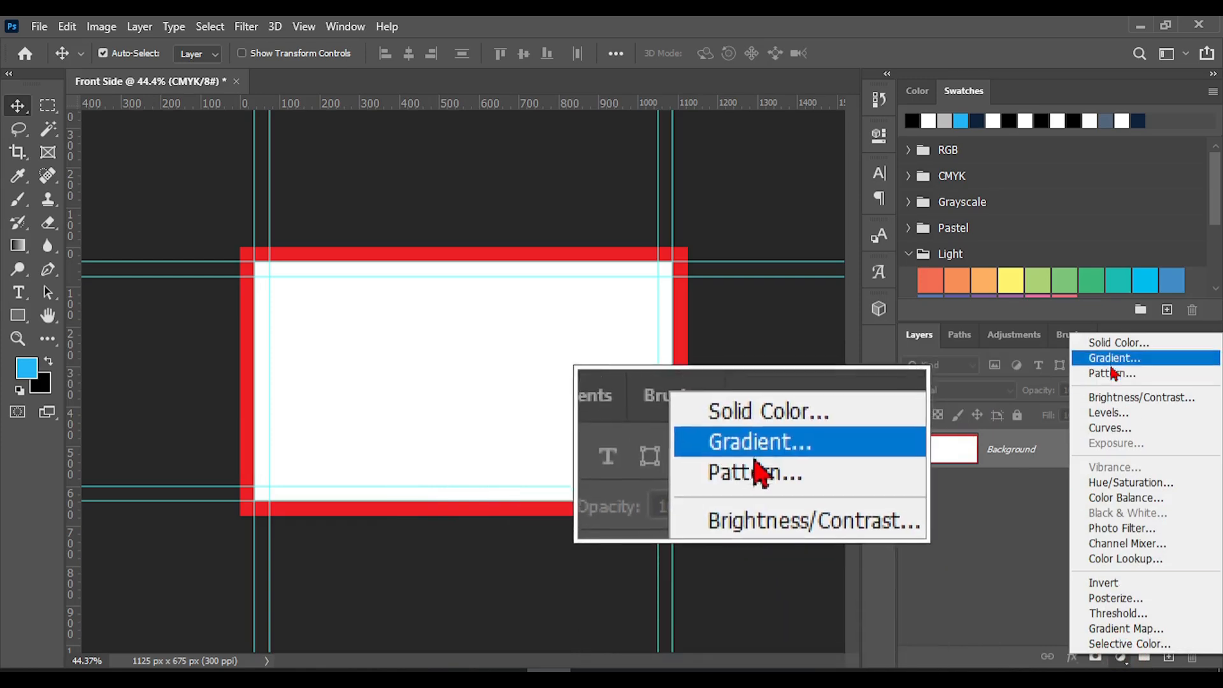
click(1116, 343)
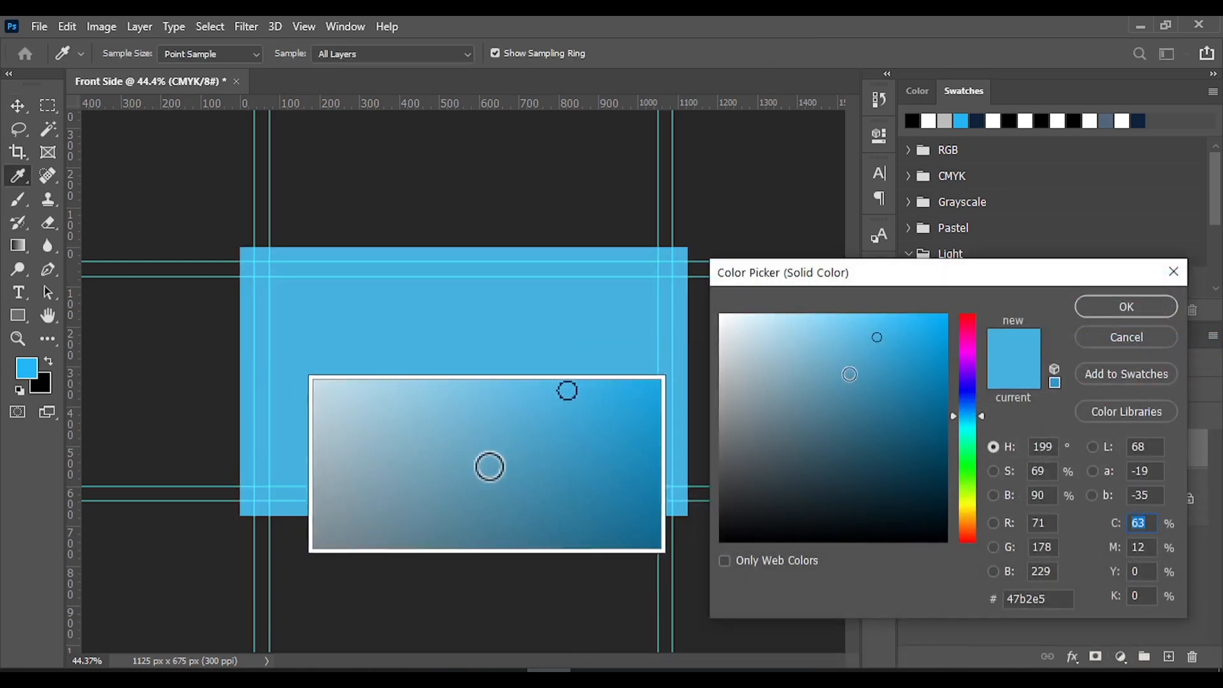
drag(844, 405, 628, 256)
click(1126, 309)
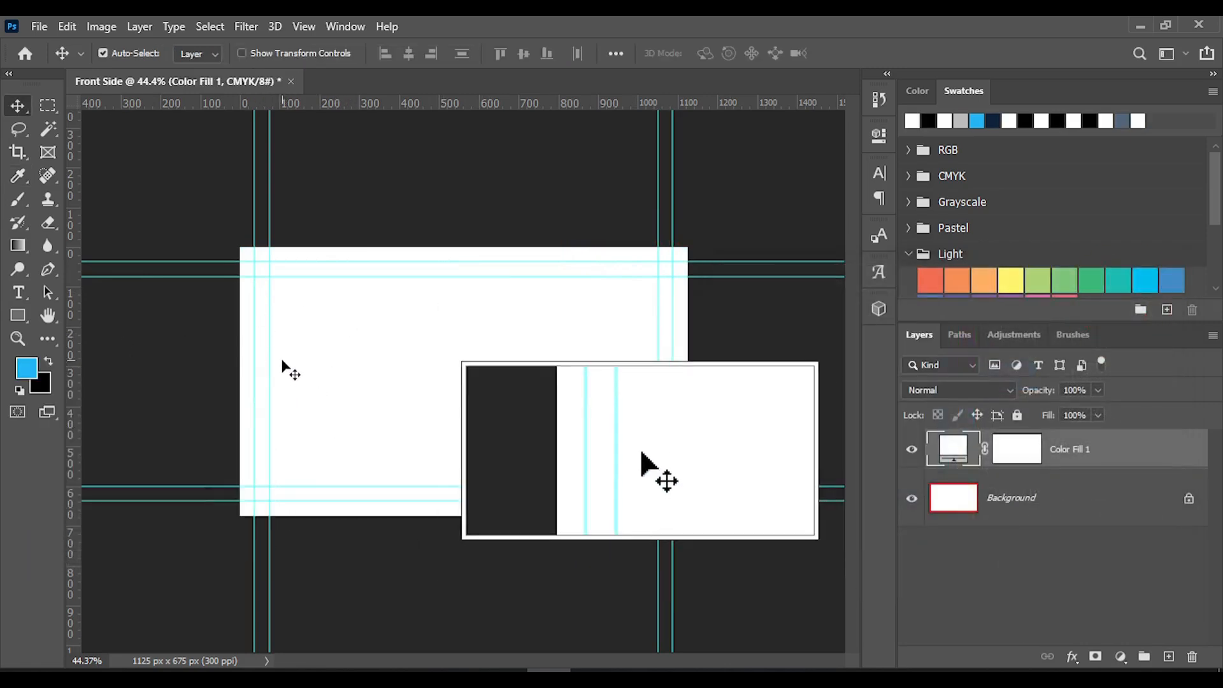
Open the Clarity logo PNG image from the Projects folder
scroll(475, 426, up, 1)
scroll(475, 433, up, 1)
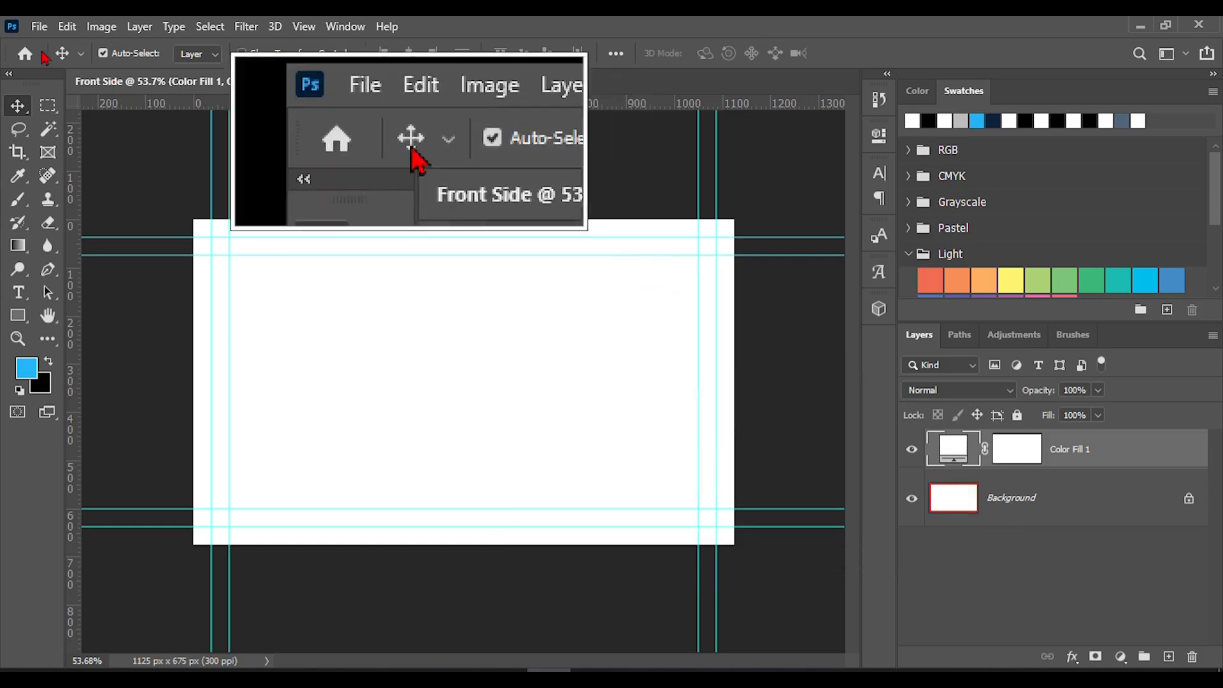
click(40, 26)
click(58, 66)
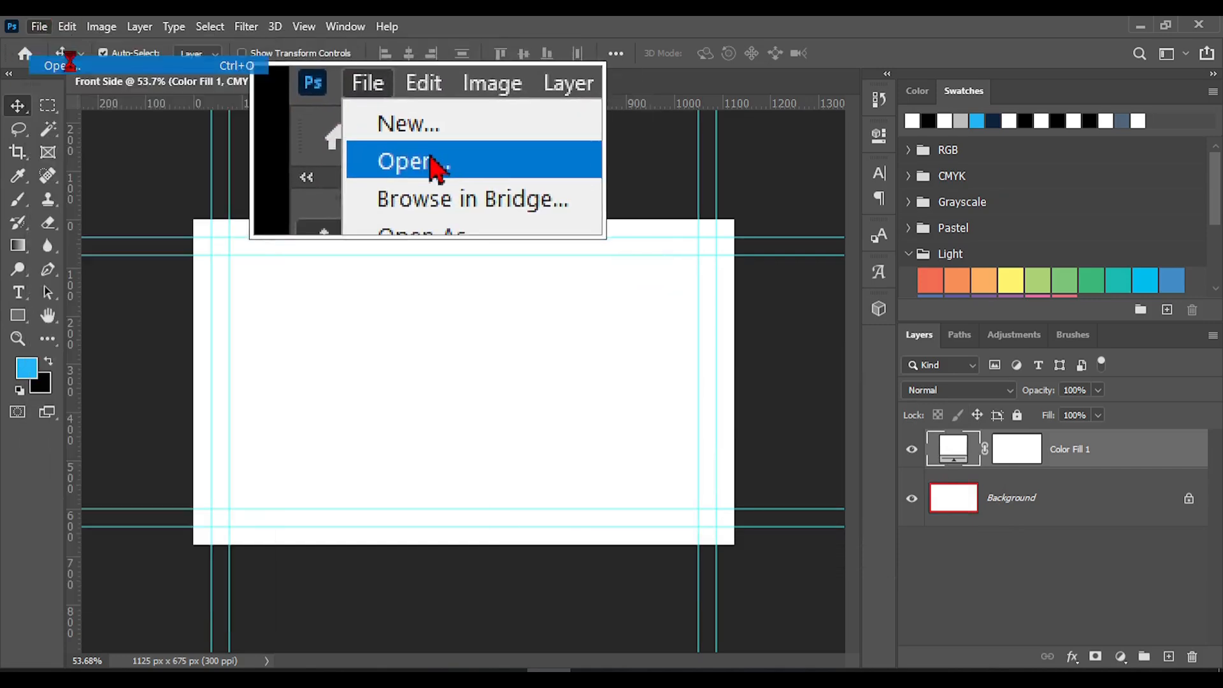
scroll(438, 306, down, 3)
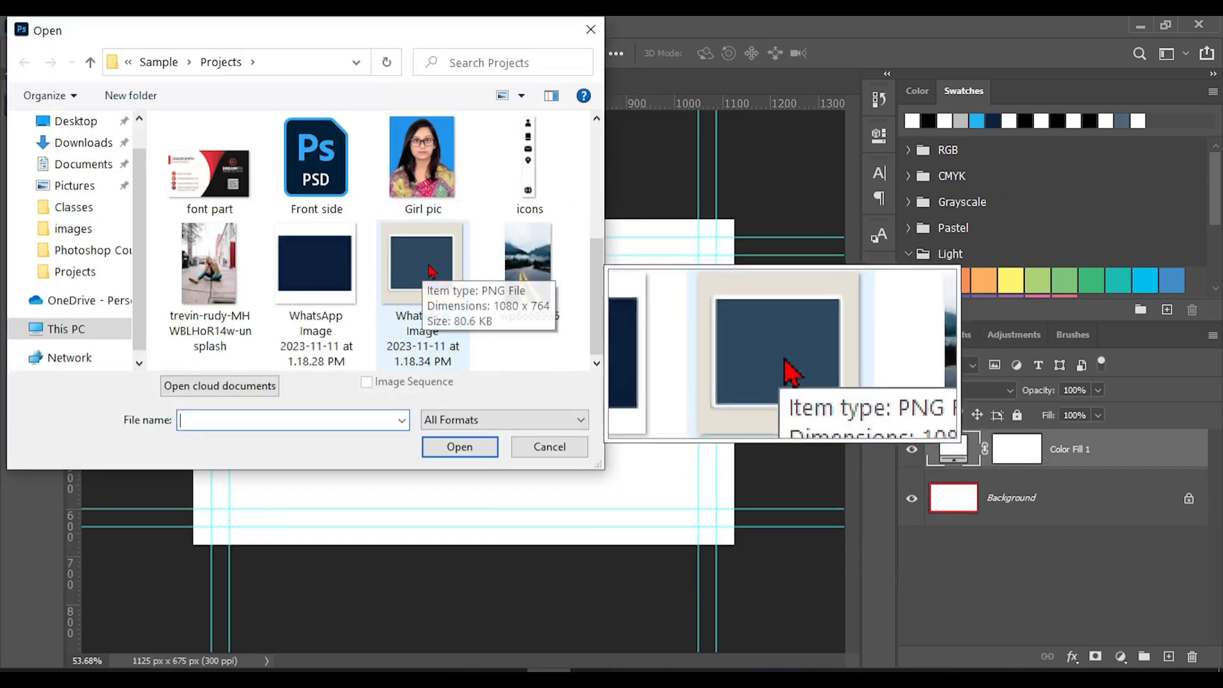
scroll(415, 287, up, 3)
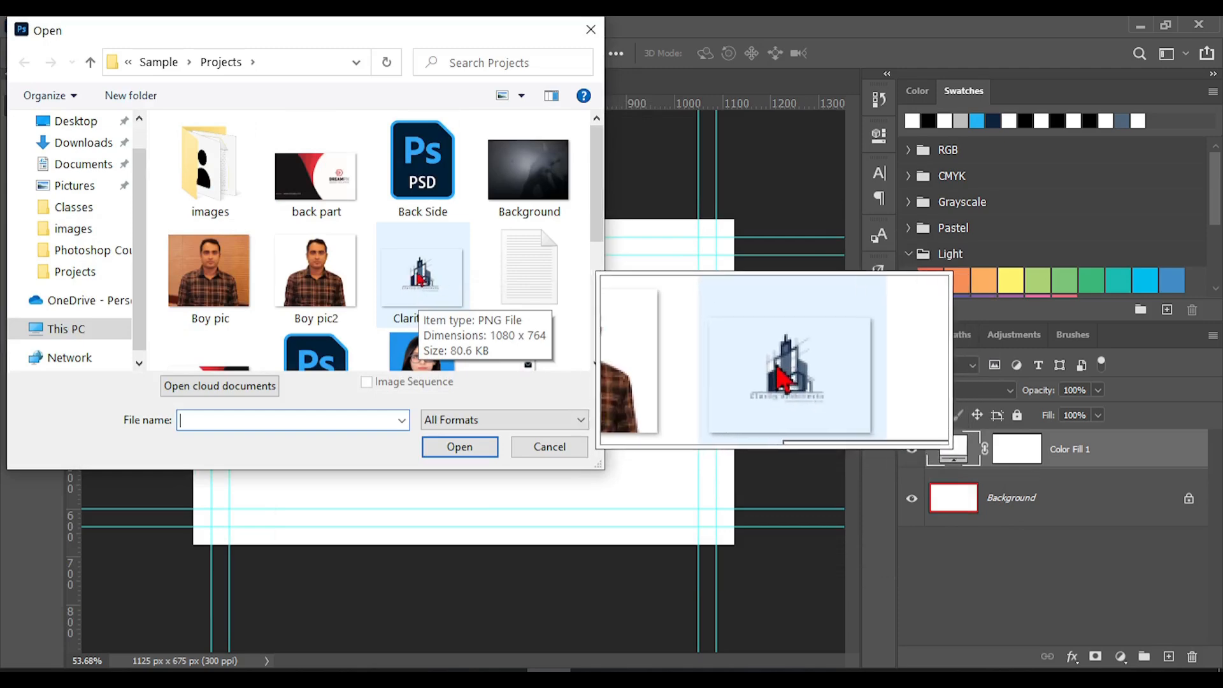
double_click(421, 280)
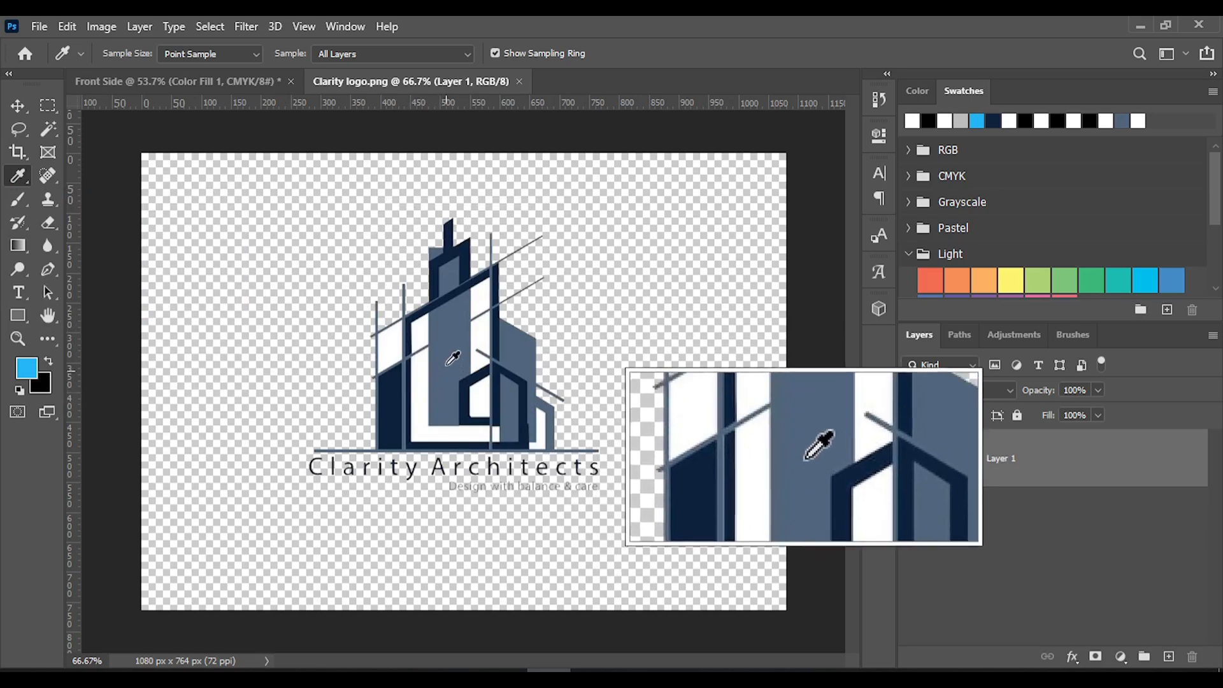
Sample the logo's slate blue as the background colour and its dark navy as the foreground colour
click(446, 349)
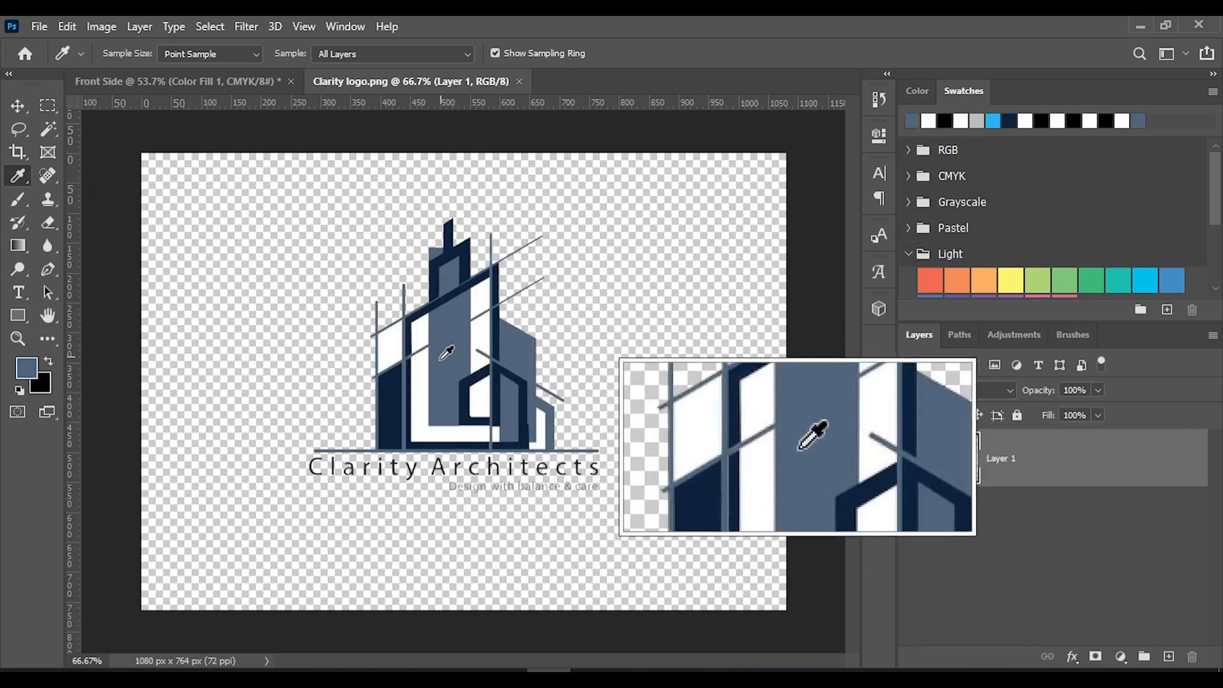
click(48, 361)
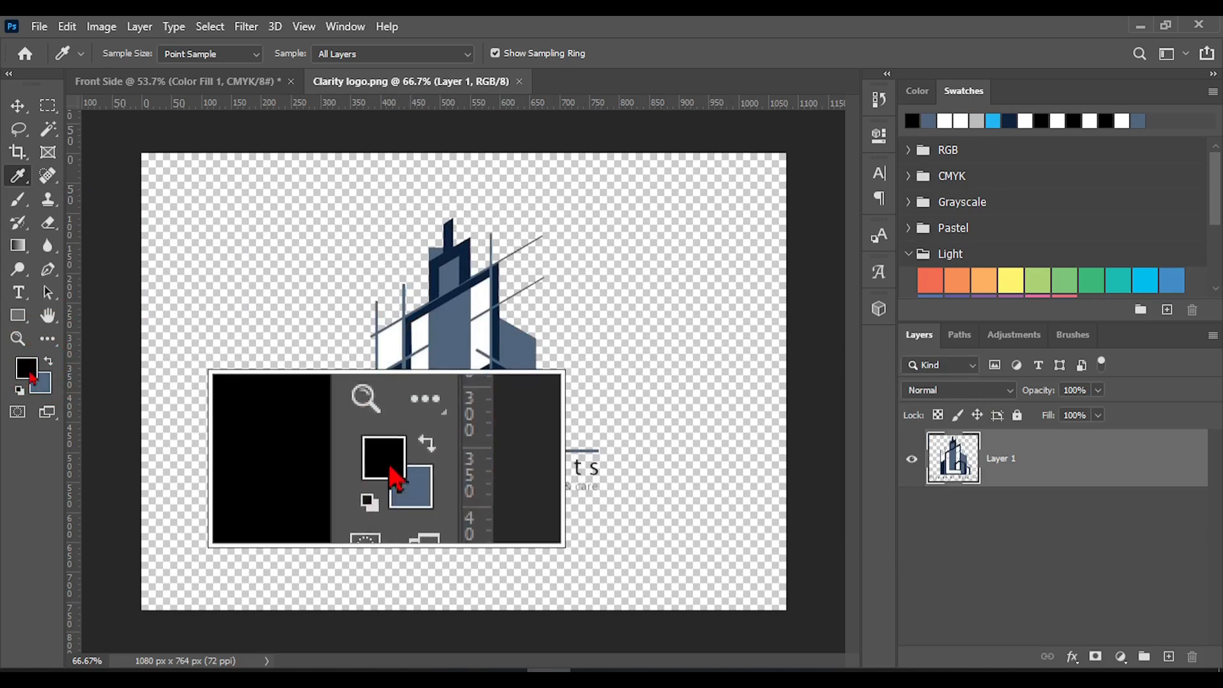
click(395, 409)
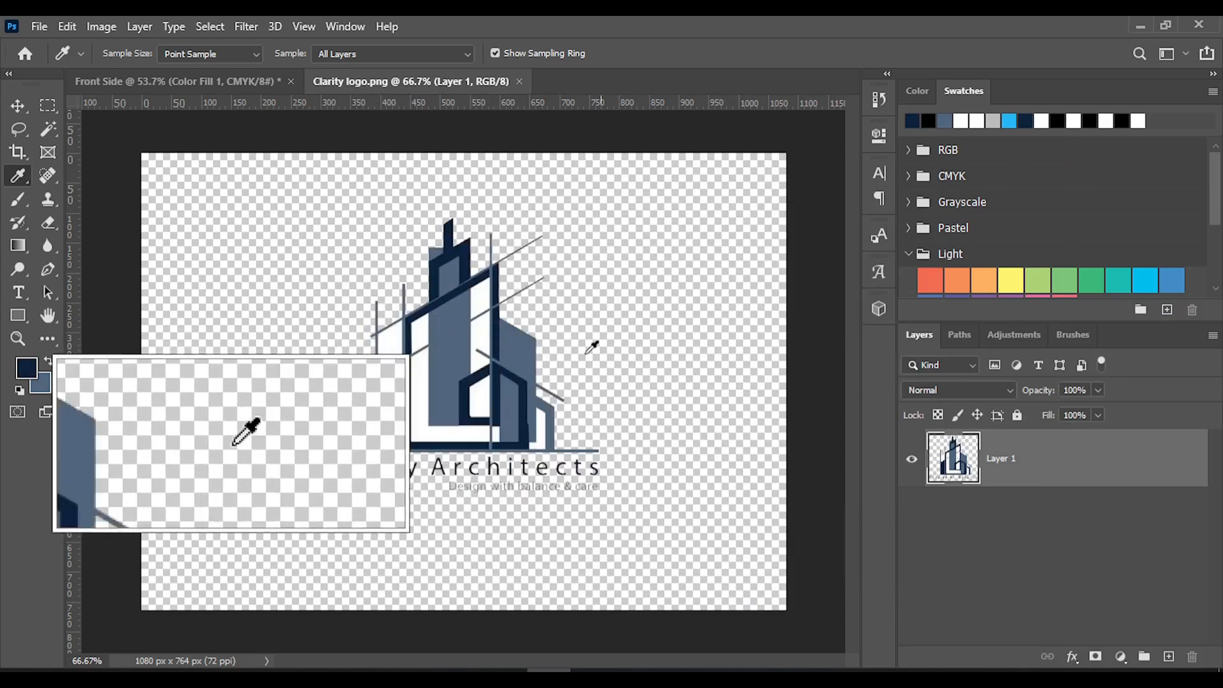
Return to the Front Side document and draw a Pen path from the card's top-left corner along the top edge to about X 630 px
click(19, 107)
click(235, 81)
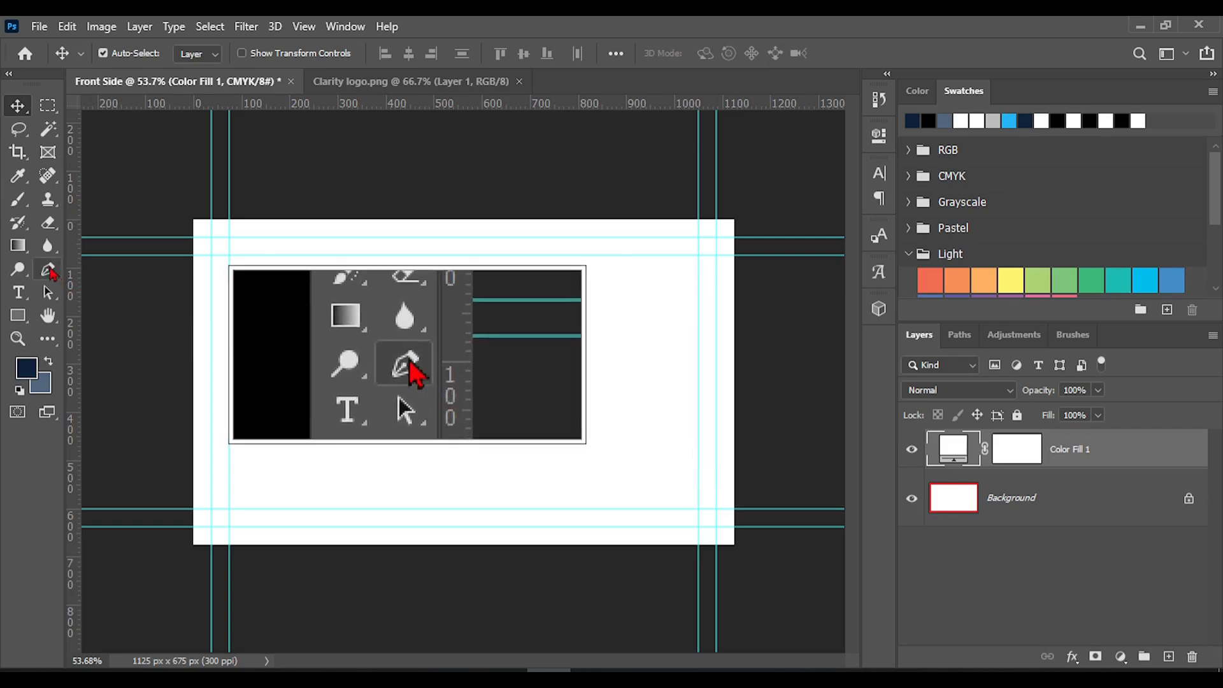
click(48, 269)
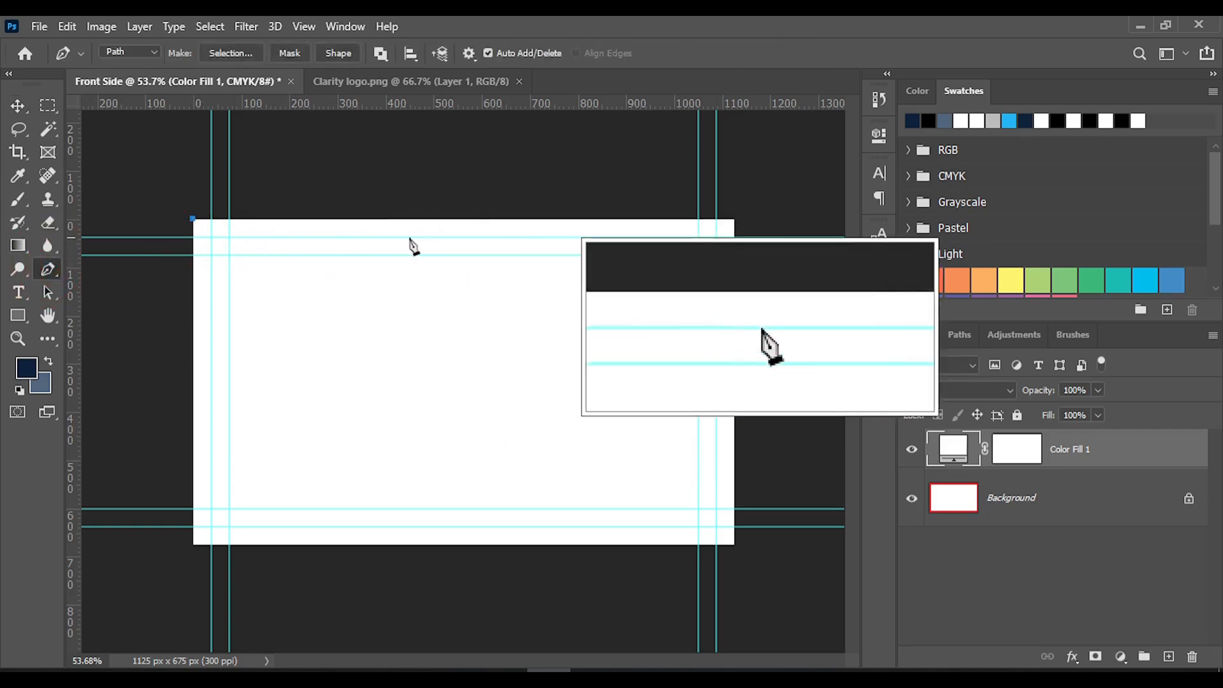
key(shift)
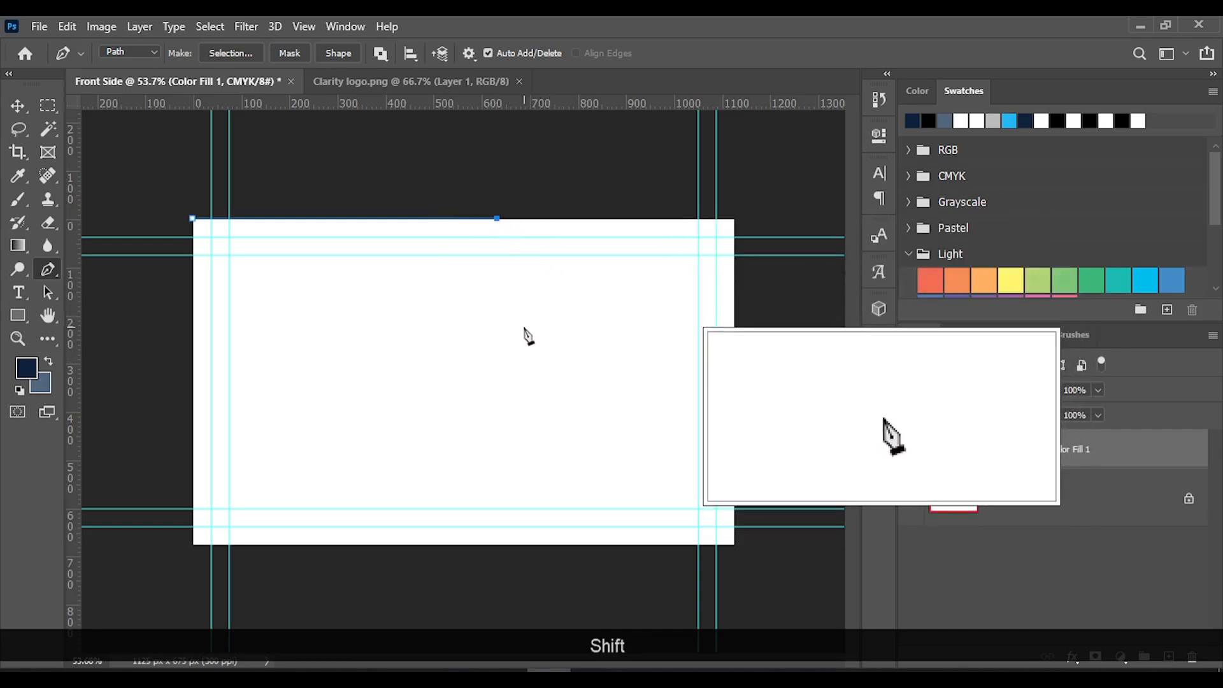
Add a curved anchor point below the top edge near the card's middle, adjust its handles and remove the outgoing handle
drag(524, 327, 466, 401)
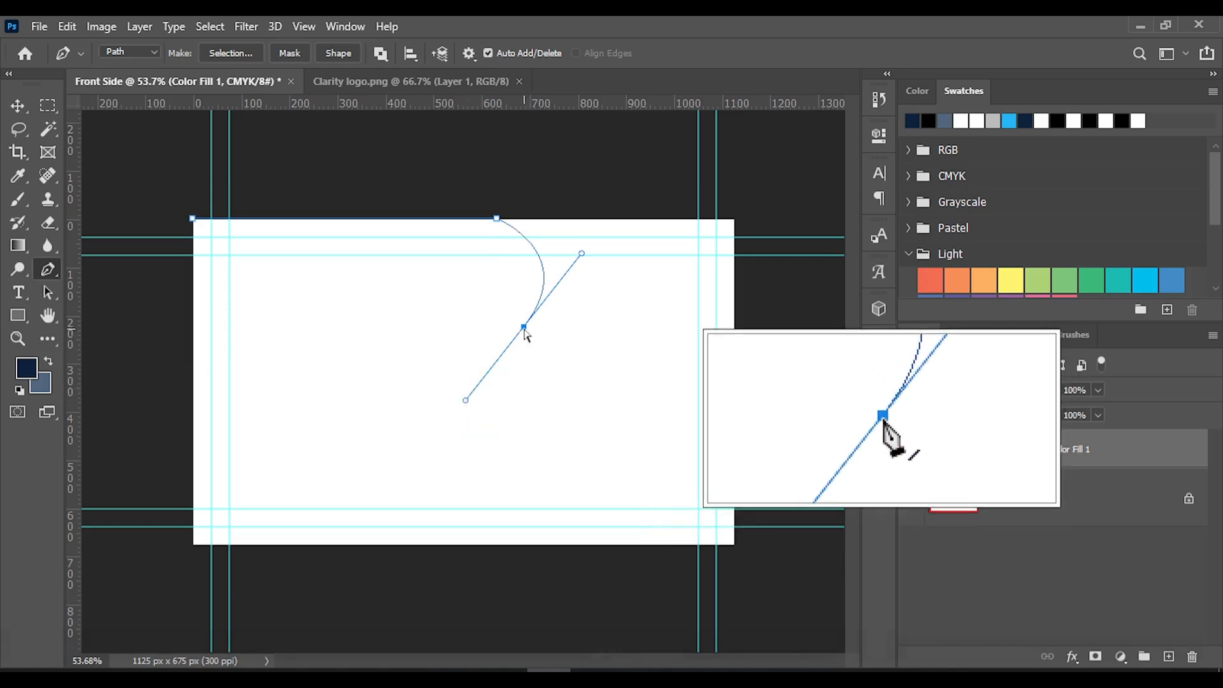
key(ctrl)
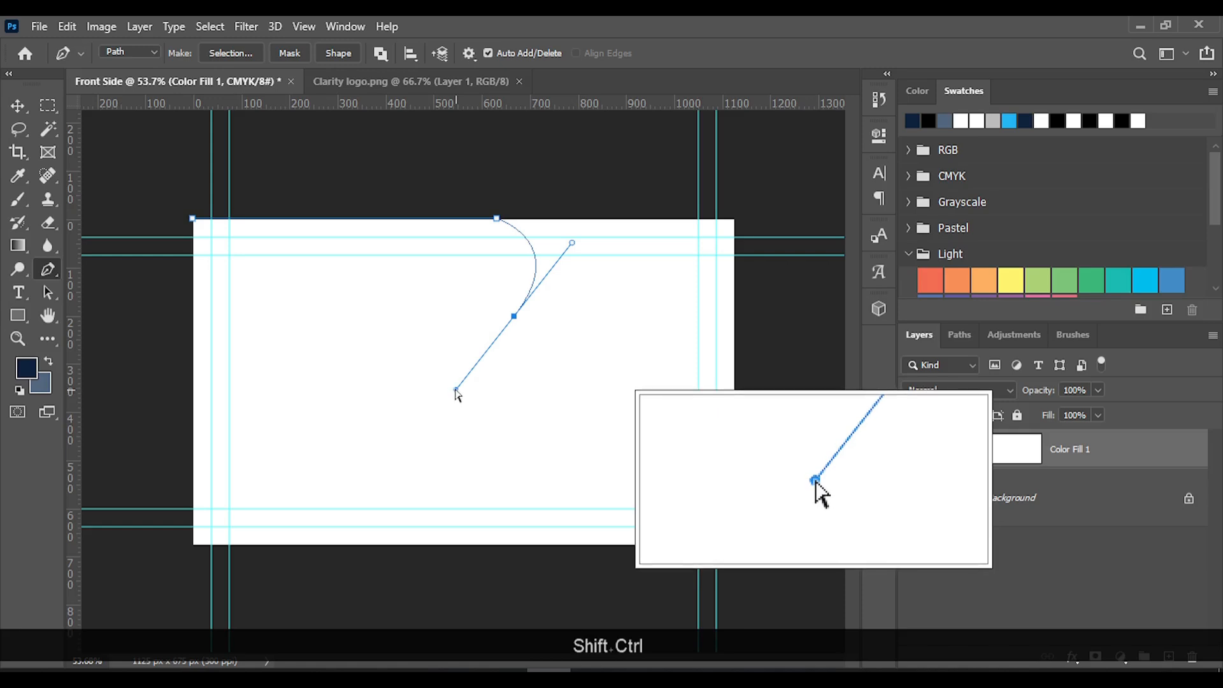
drag(462, 375, 438, 383)
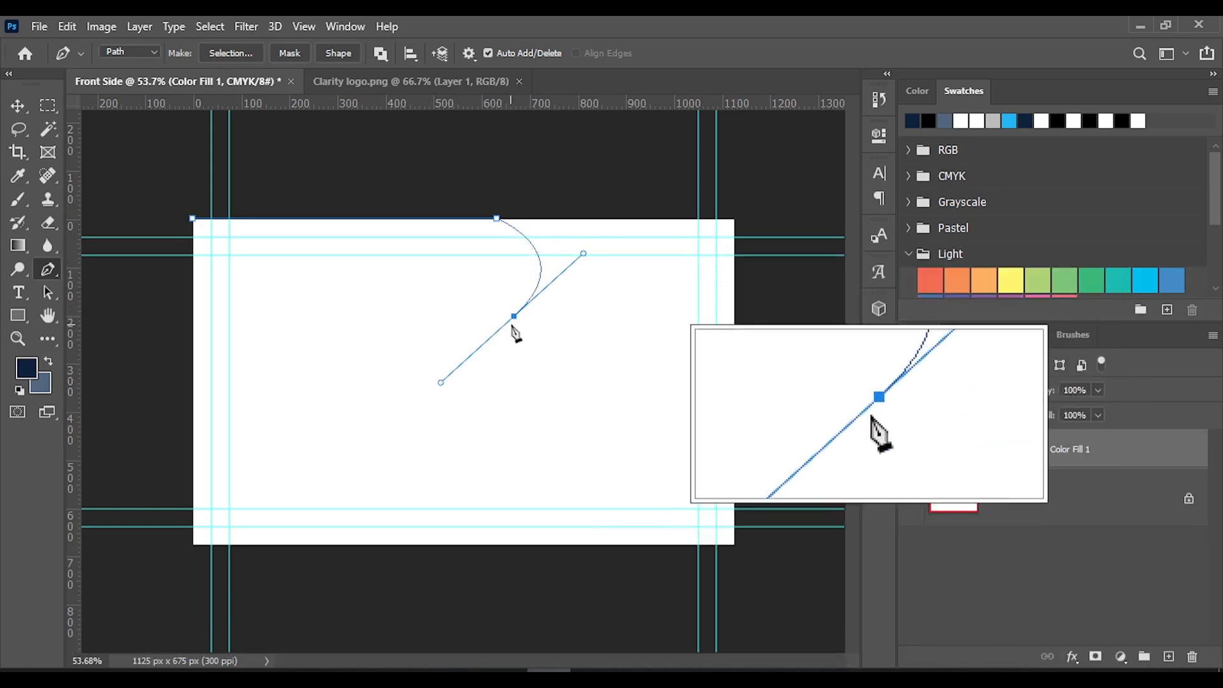
alt+click(515, 317)
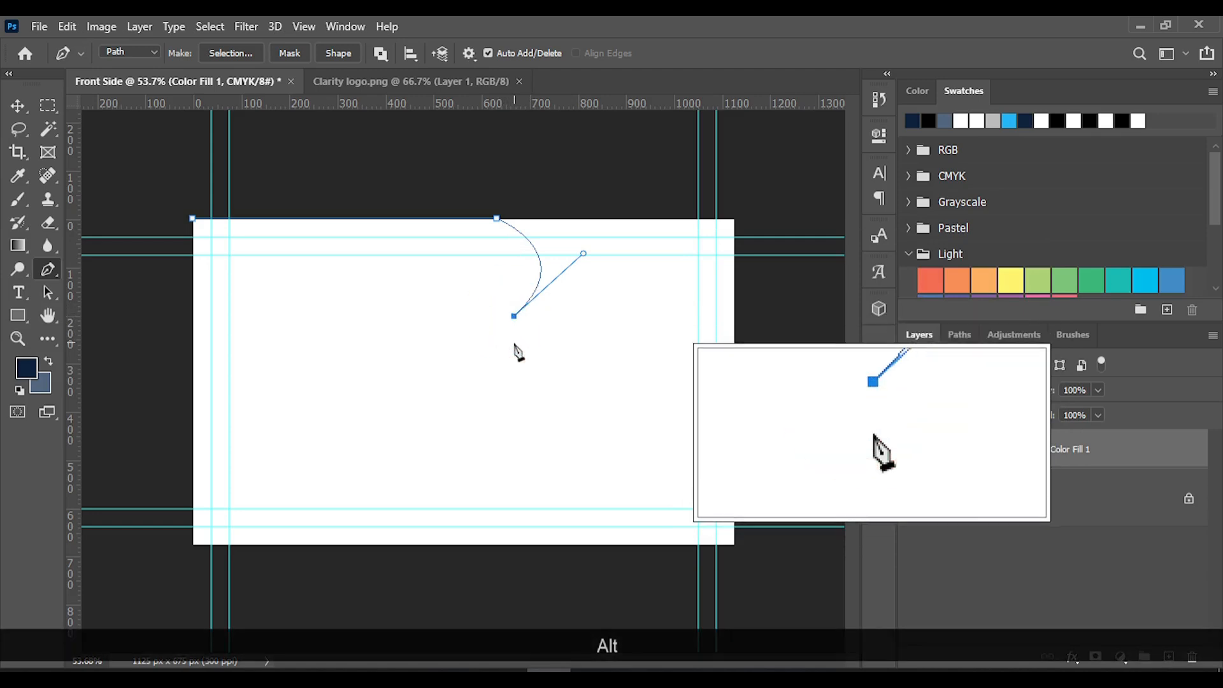
ctrl+click(518, 318)
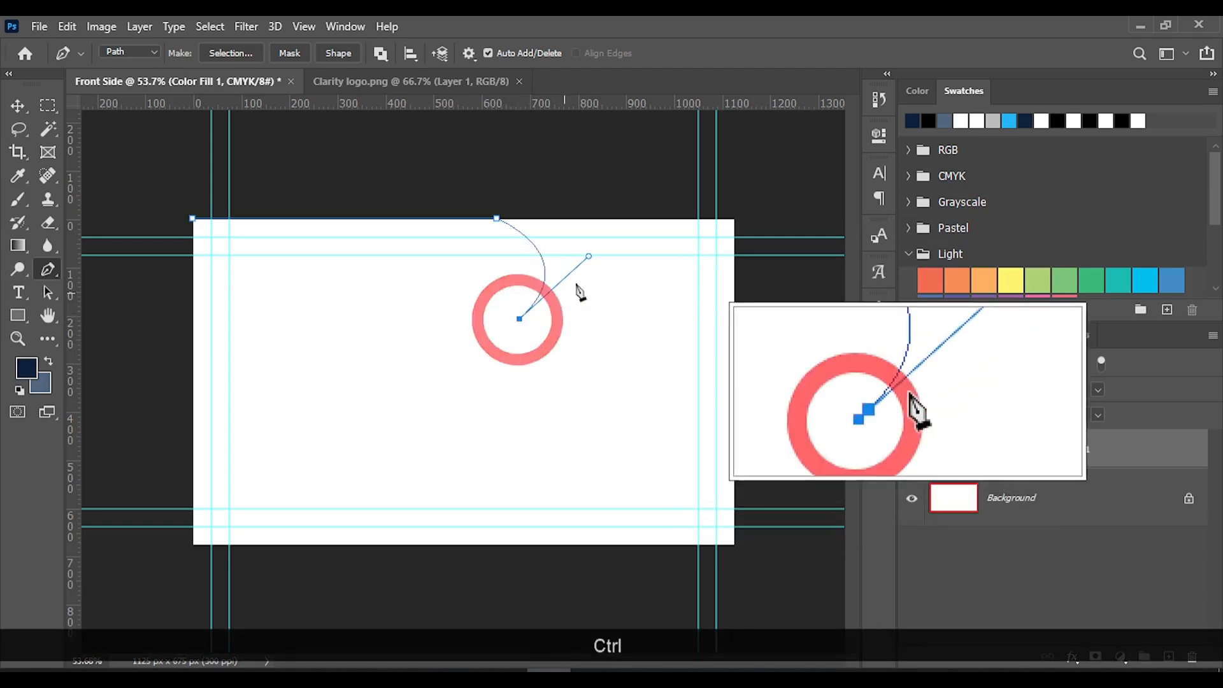
Refine the path's curve, moving its lower anchor to about X 685, Y 265 px and the top-edge anchor to about X 580 px
mouse_move(590, 257)
mouse_down()
mouse_move(580, 232)
mouse_move(581, 245)
mouse_up()
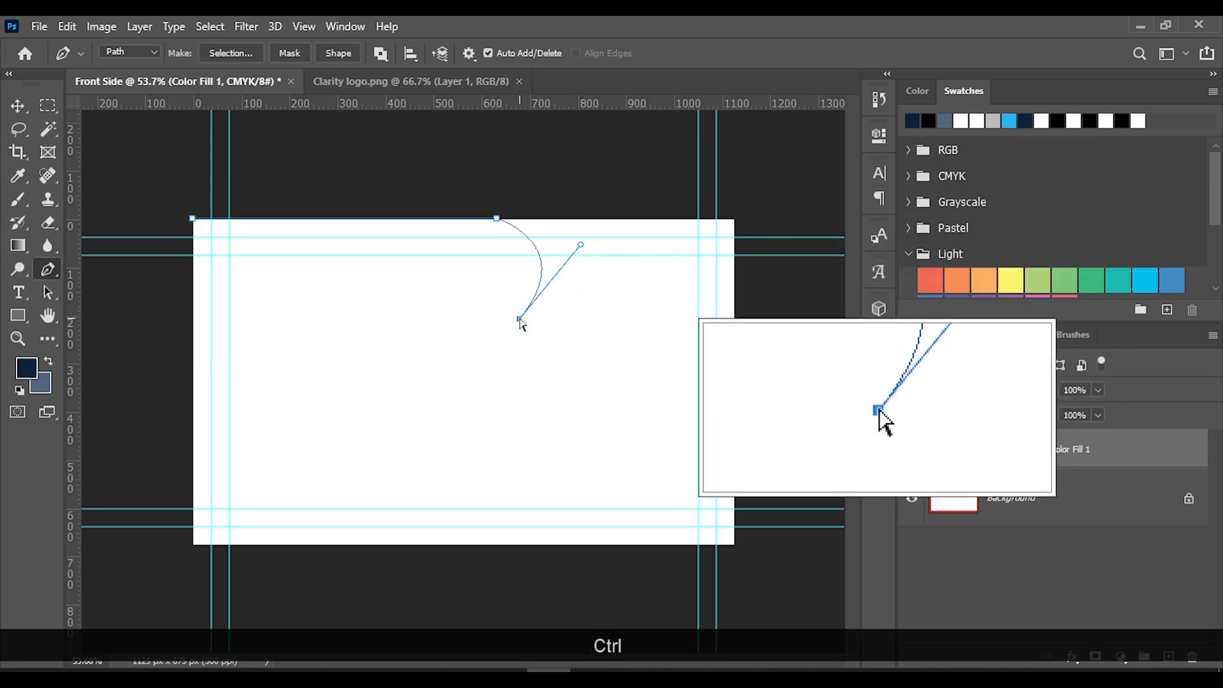
drag(516, 338, 518, 343)
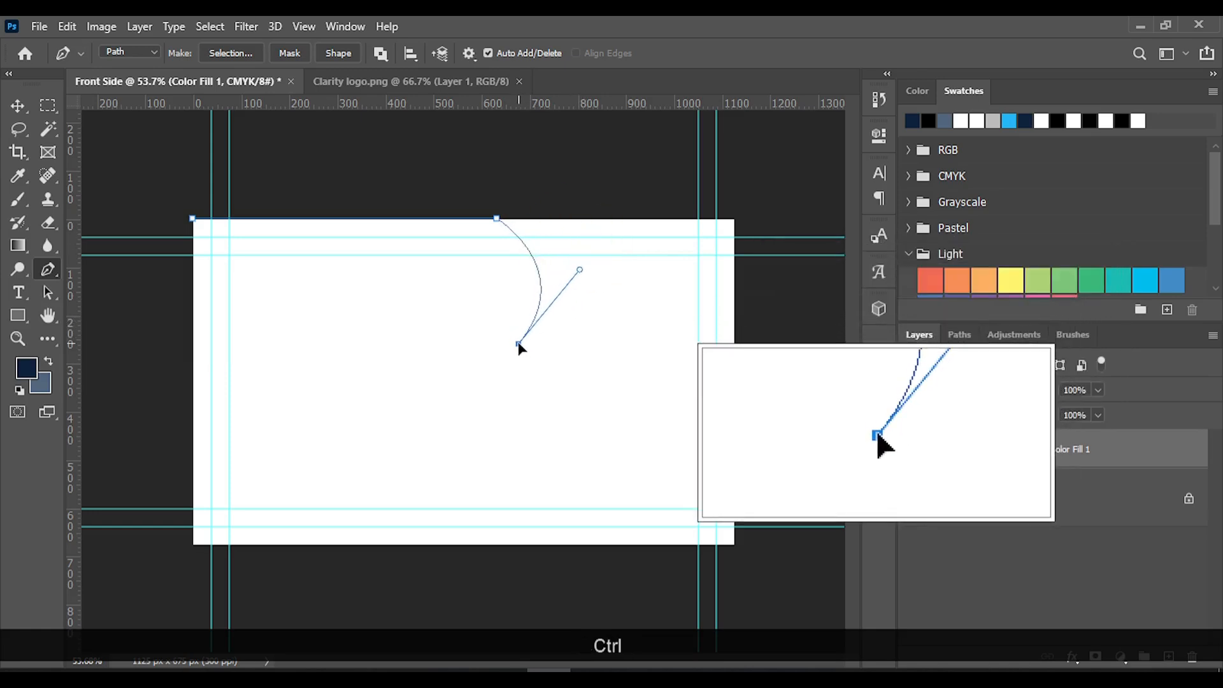
drag(585, 262, 605, 269)
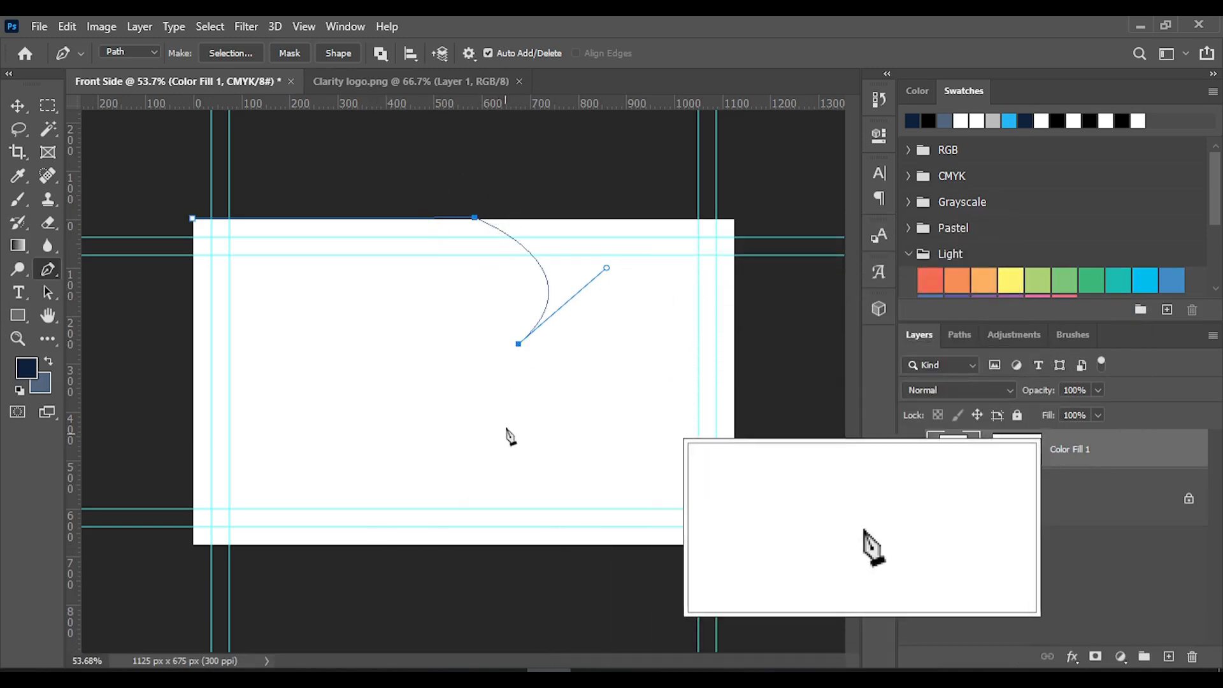
drag(520, 348, 524, 350)
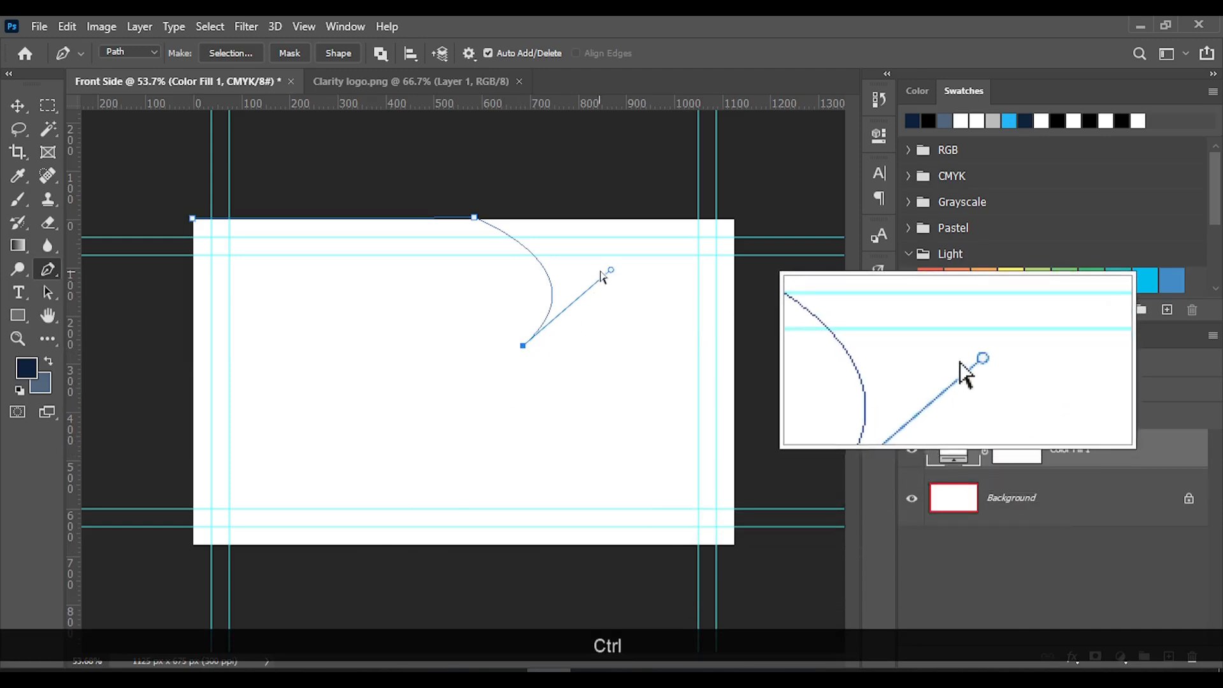
drag(610, 275, 603, 268)
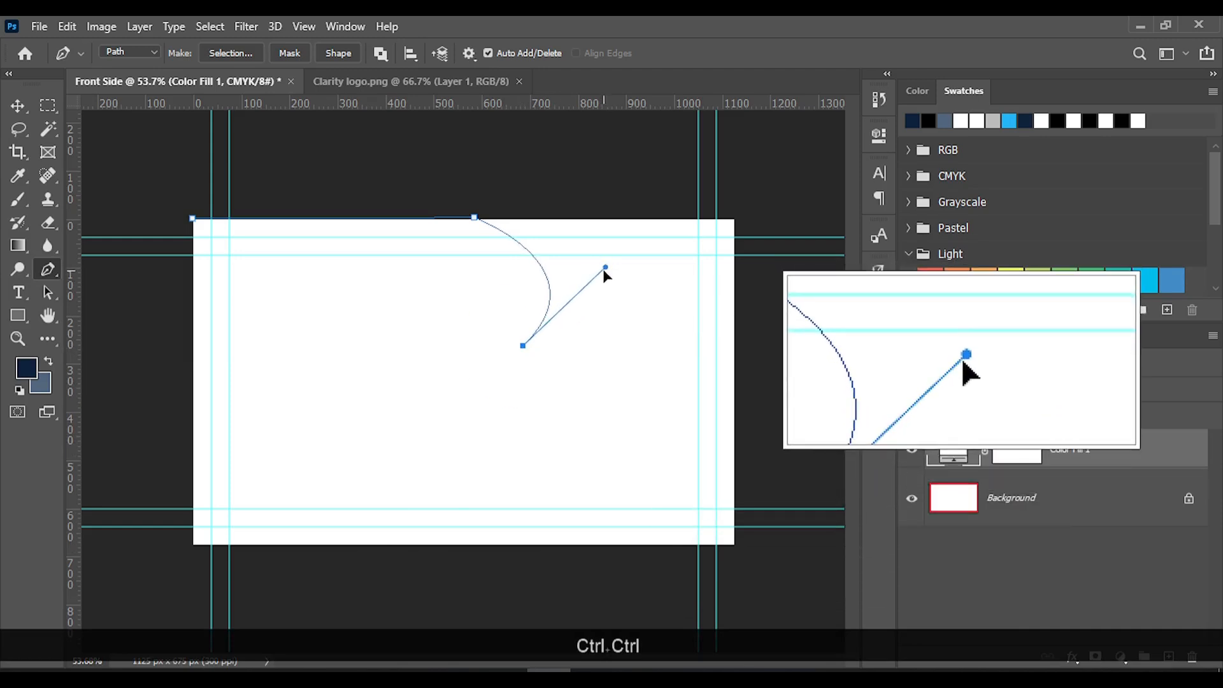
drag(603, 268, 604, 271)
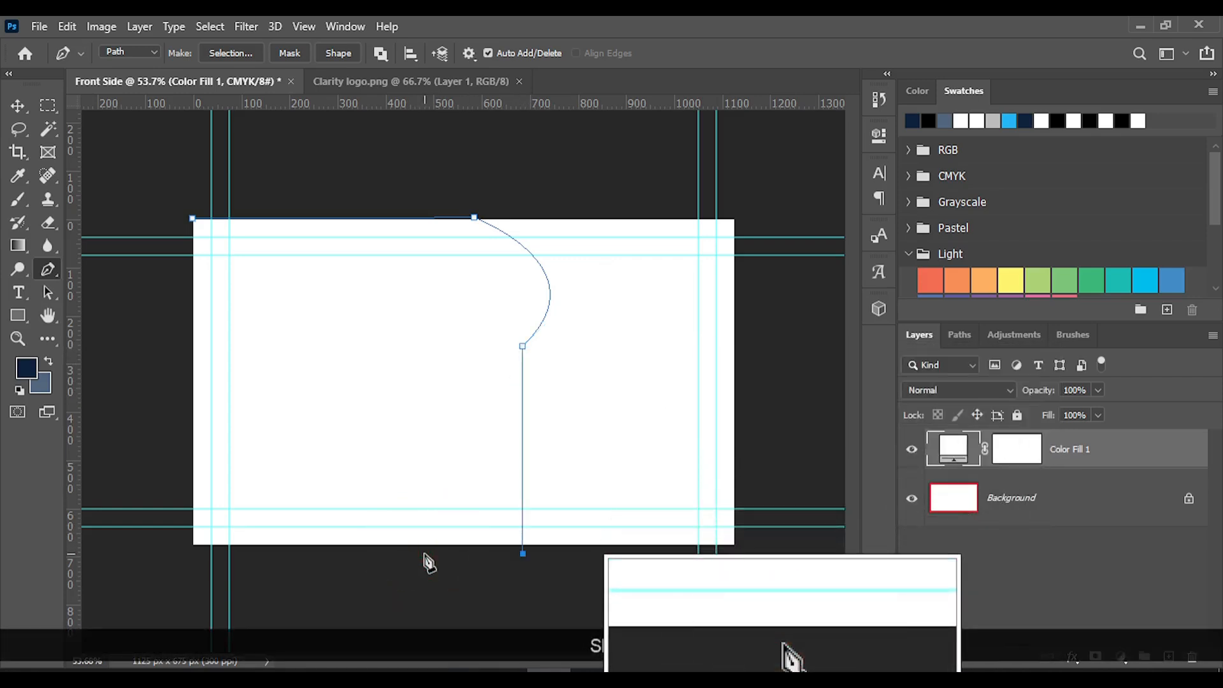
Replace the vertical segment with a slanted one ending below the bottom edge at about X 485 px, and smooth its joint with the curve
key(ctrl+shift+z)
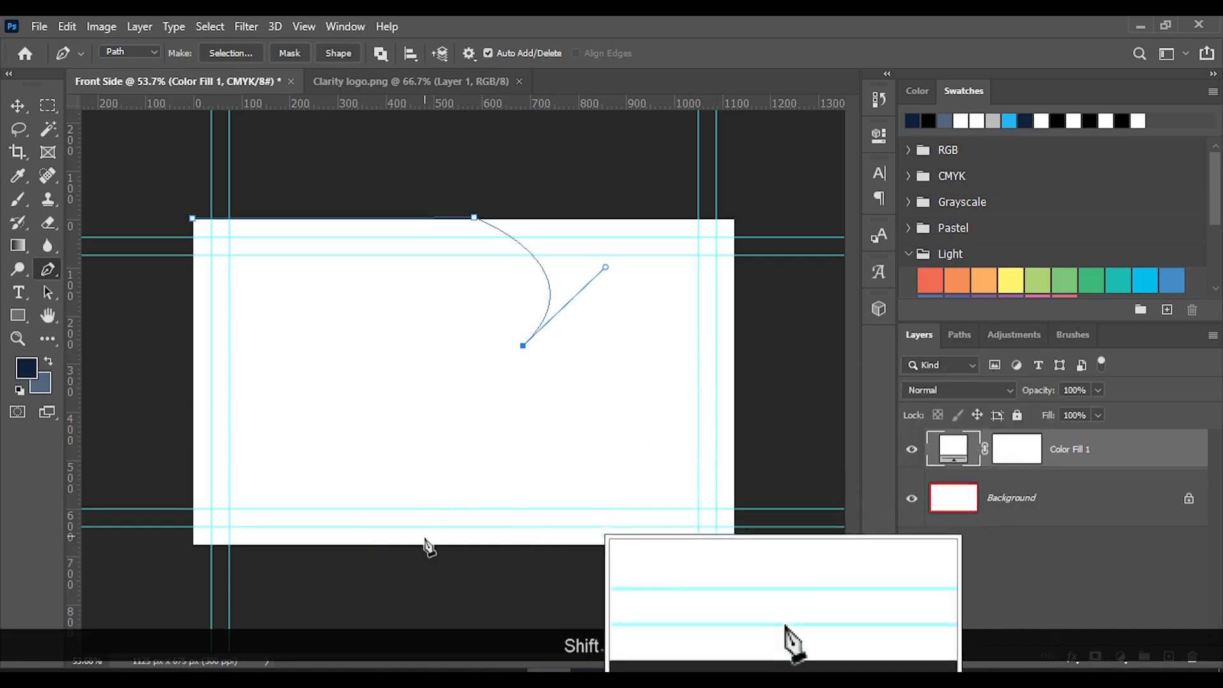
key(ctrl+shift+z)
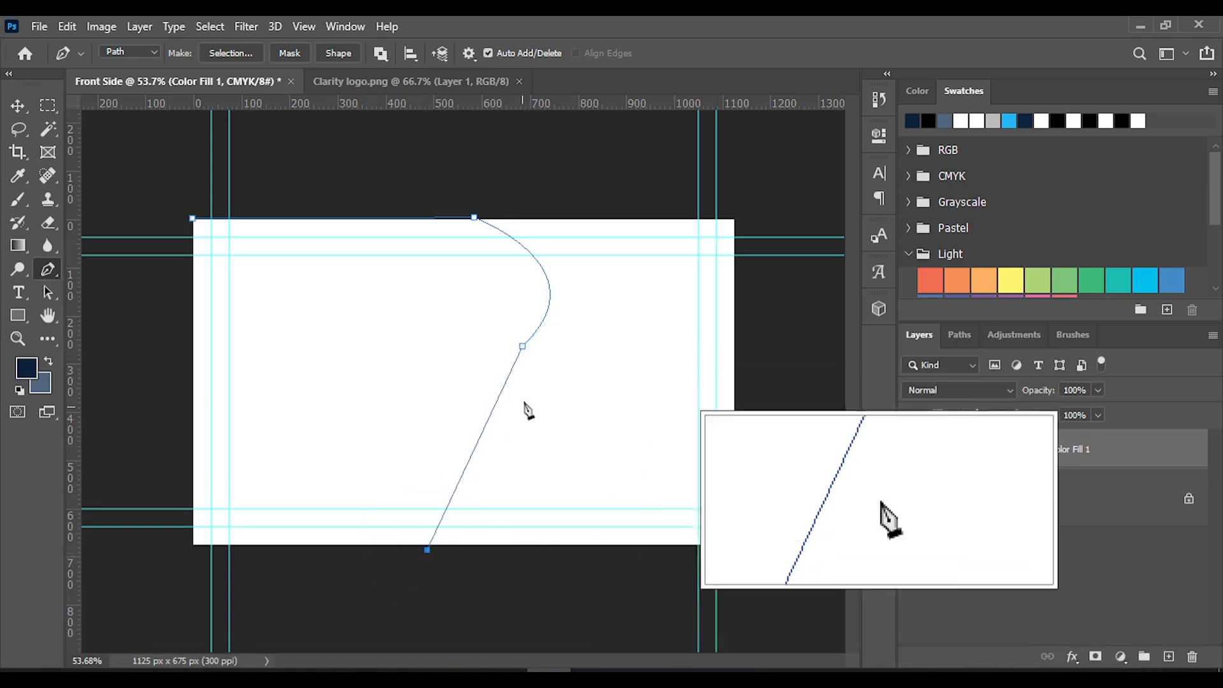
ctrl+click(523, 348)
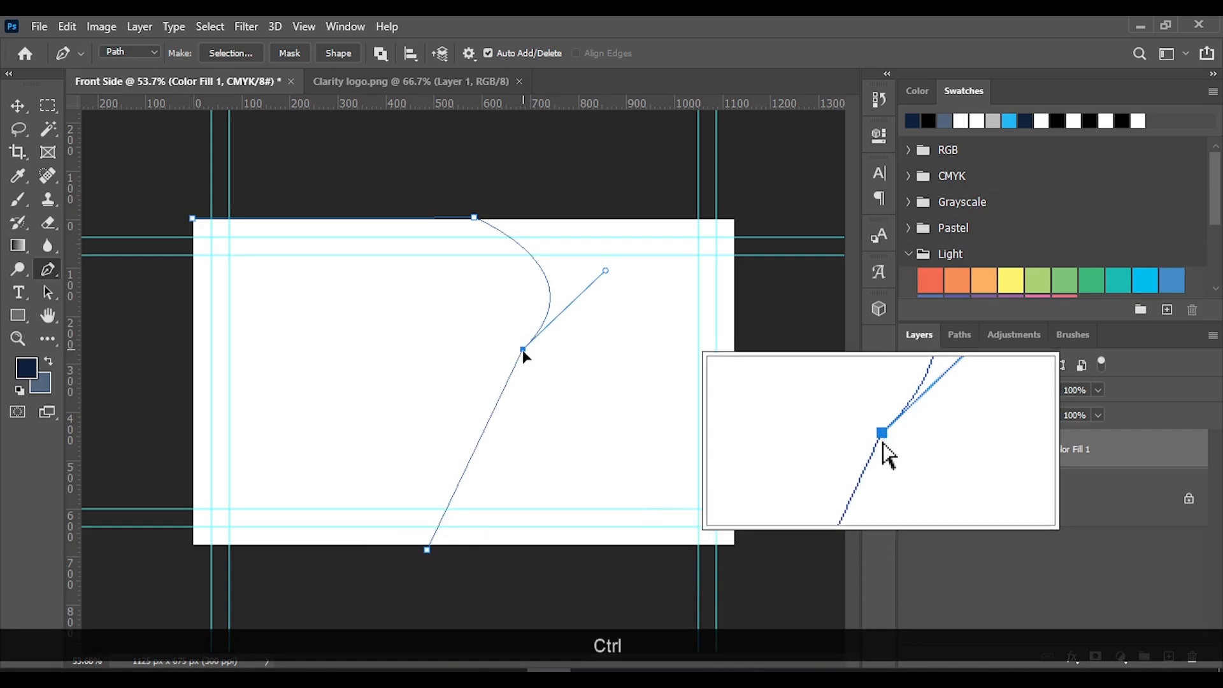
drag(606, 270, 608, 254)
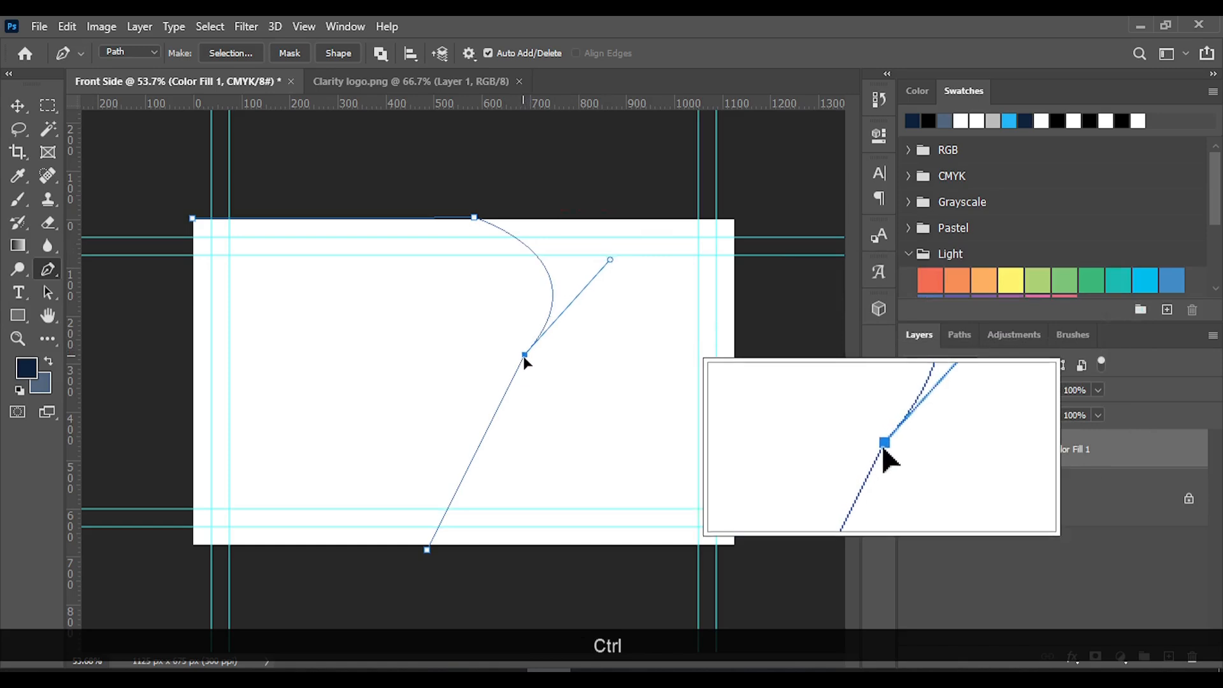
drag(522, 350, 525, 357)
drag(612, 262, 607, 243)
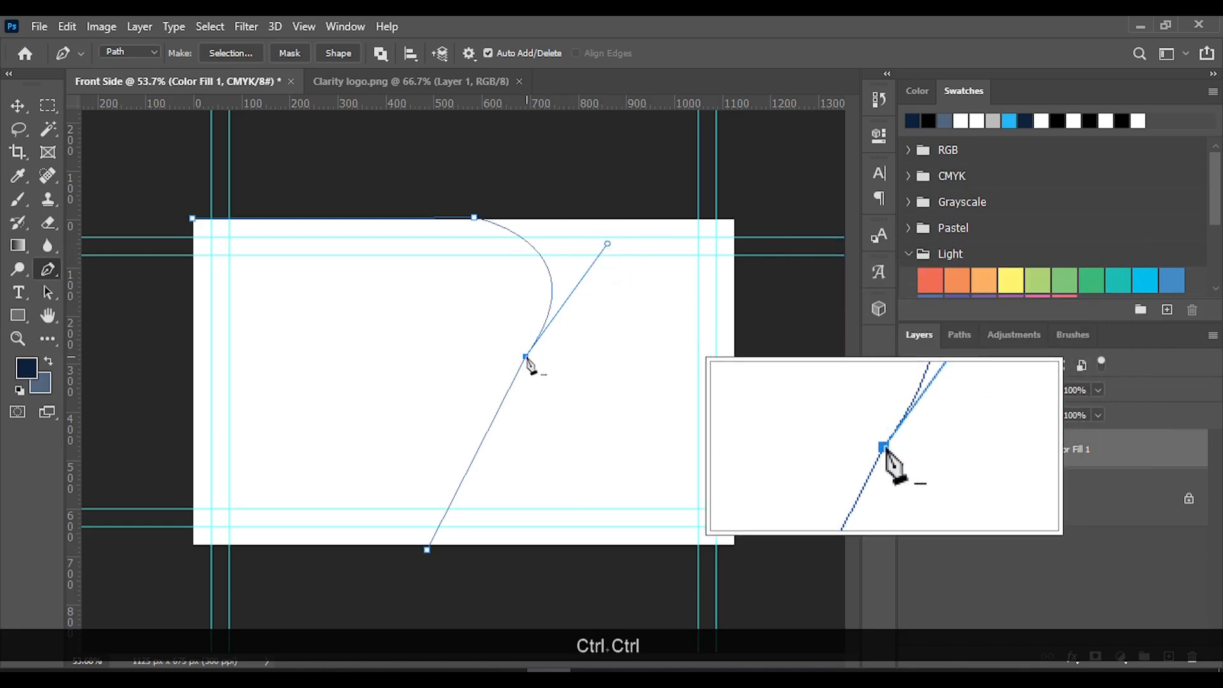
drag(528, 363, 534, 369)
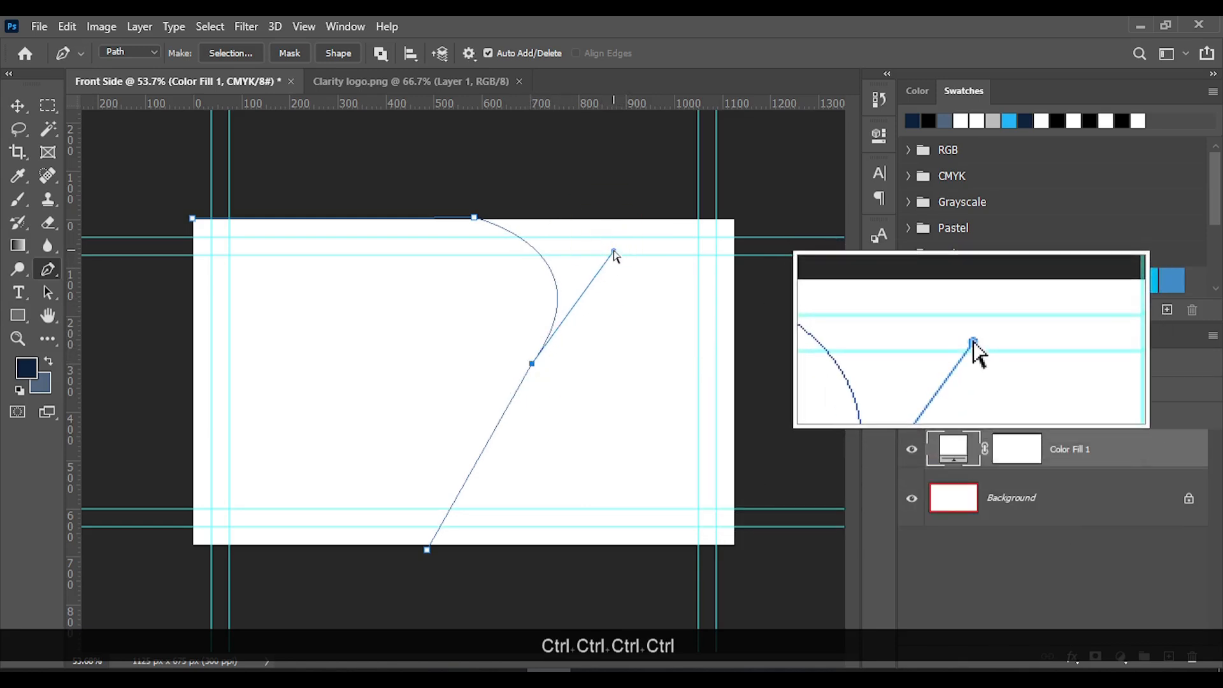
drag(614, 252, 616, 240)
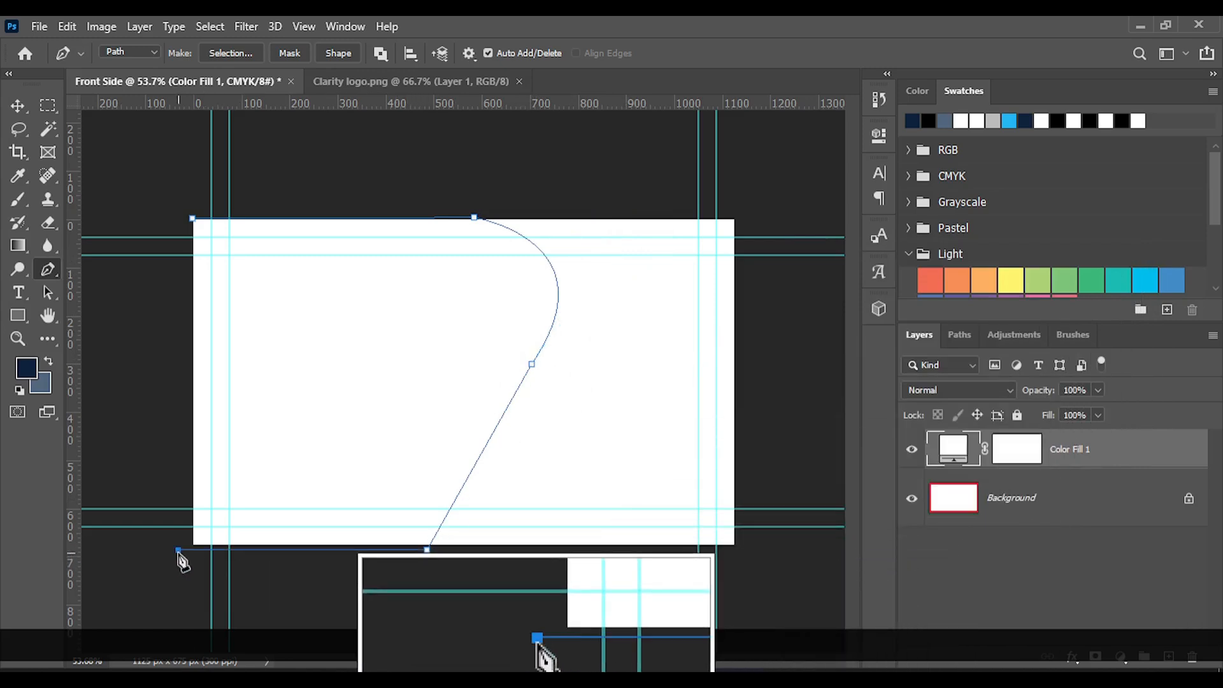
Close the Pen path at the card's top-left corner and convert it to a selection
click(193, 219)
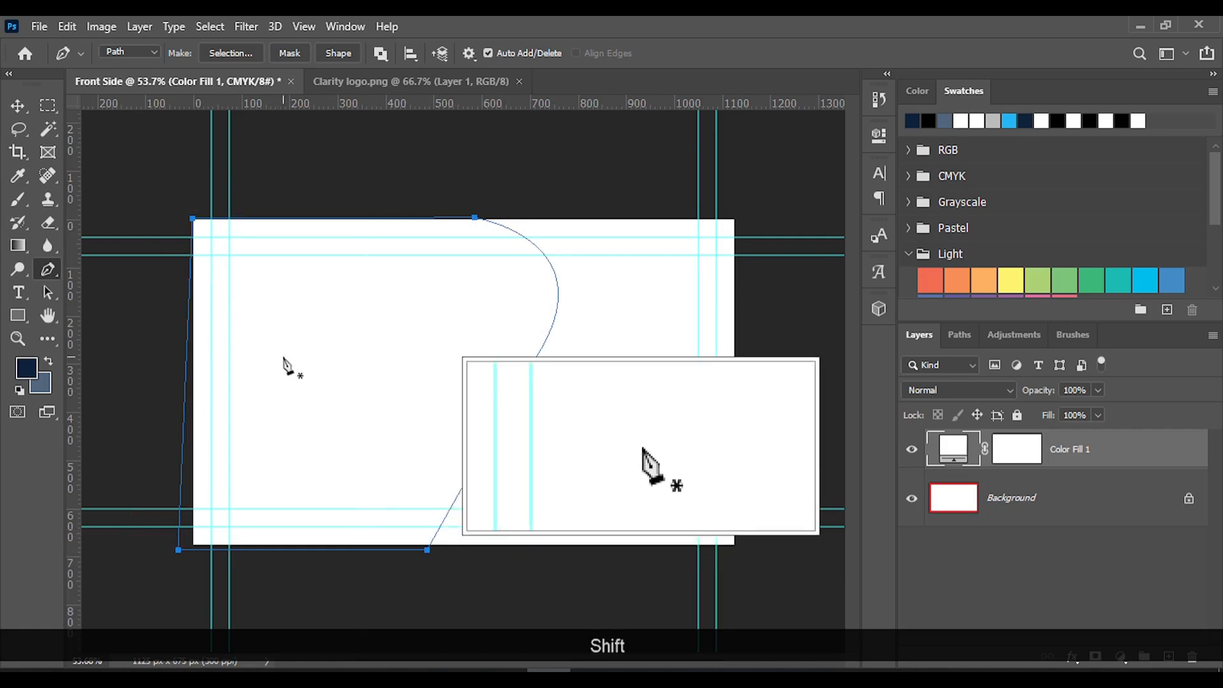
click(233, 51)
click(749, 217)
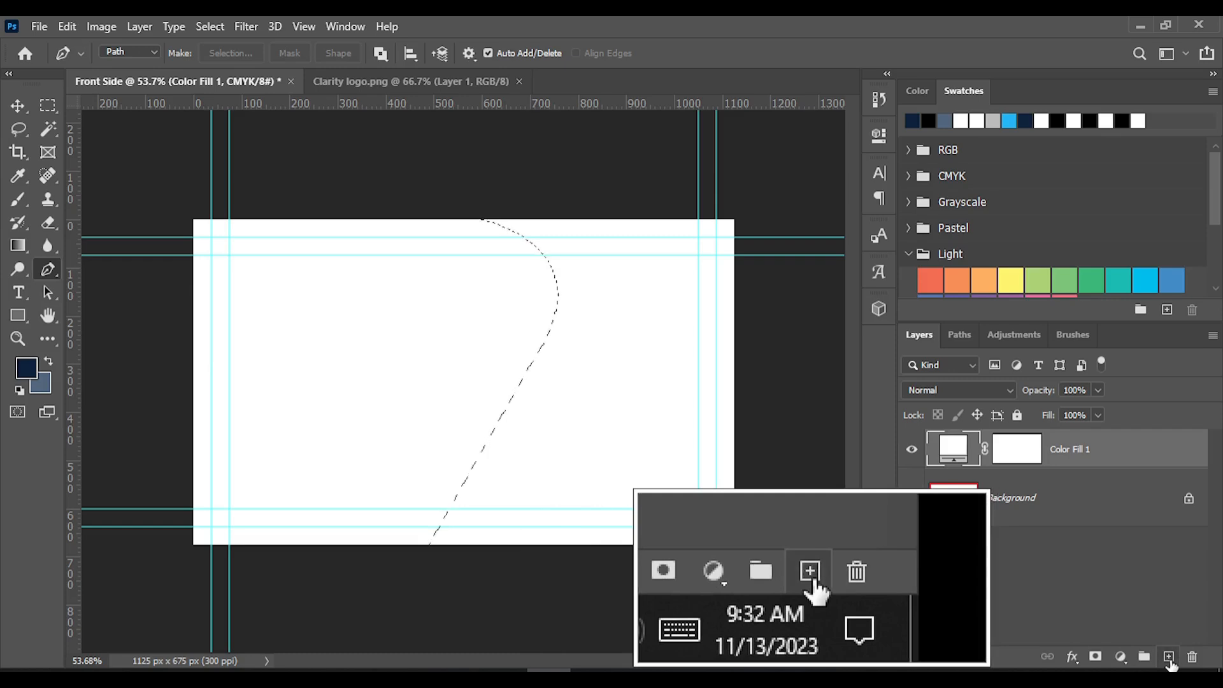
Fill the selection with the dark navy foreground colour on a new layer and deselect it
click(1170, 659)
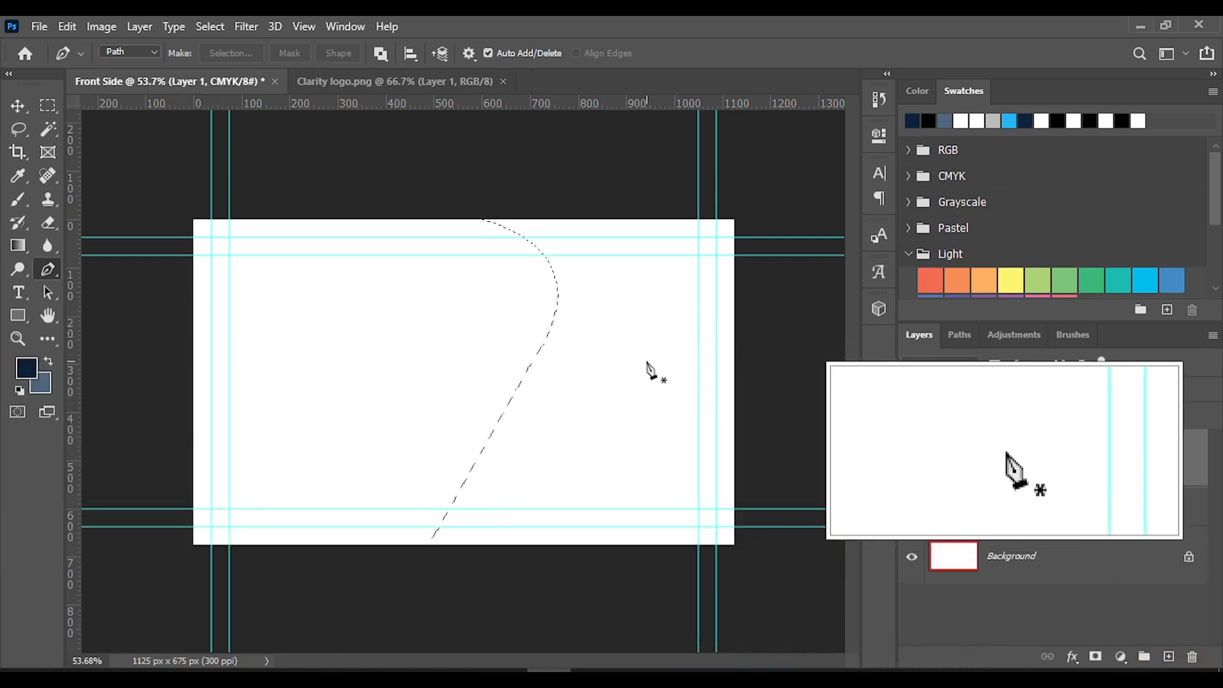
key(ctrl+BackSpace)
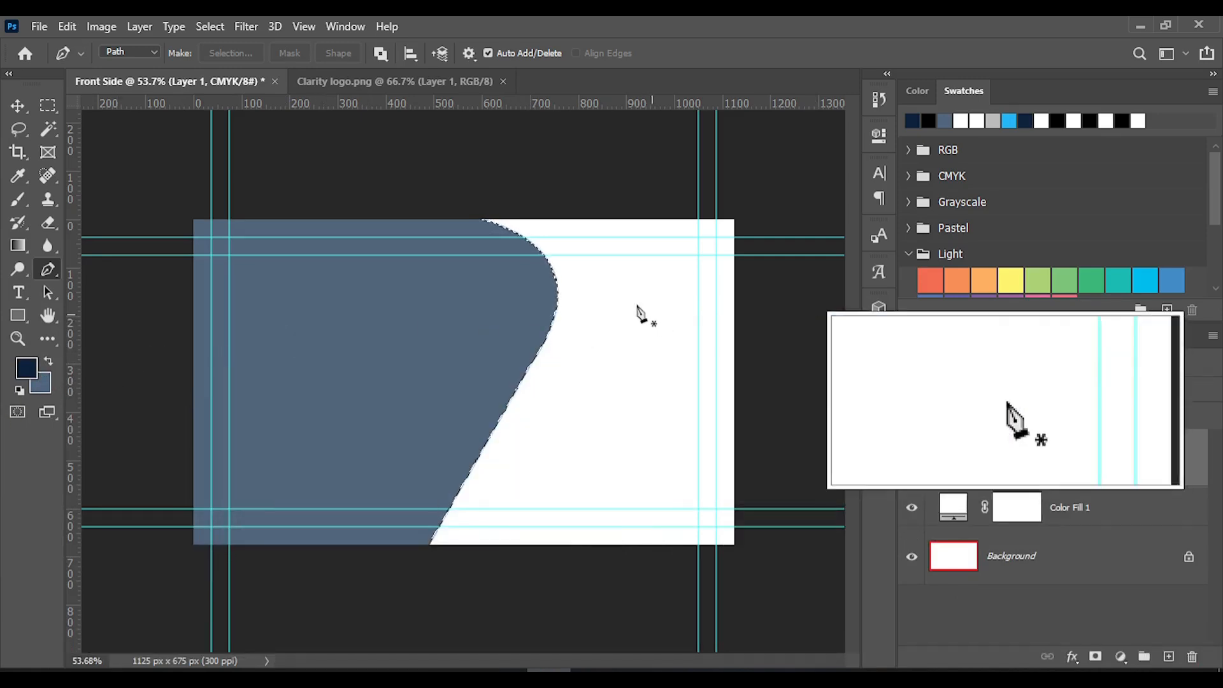
key(alt+BackSpace)
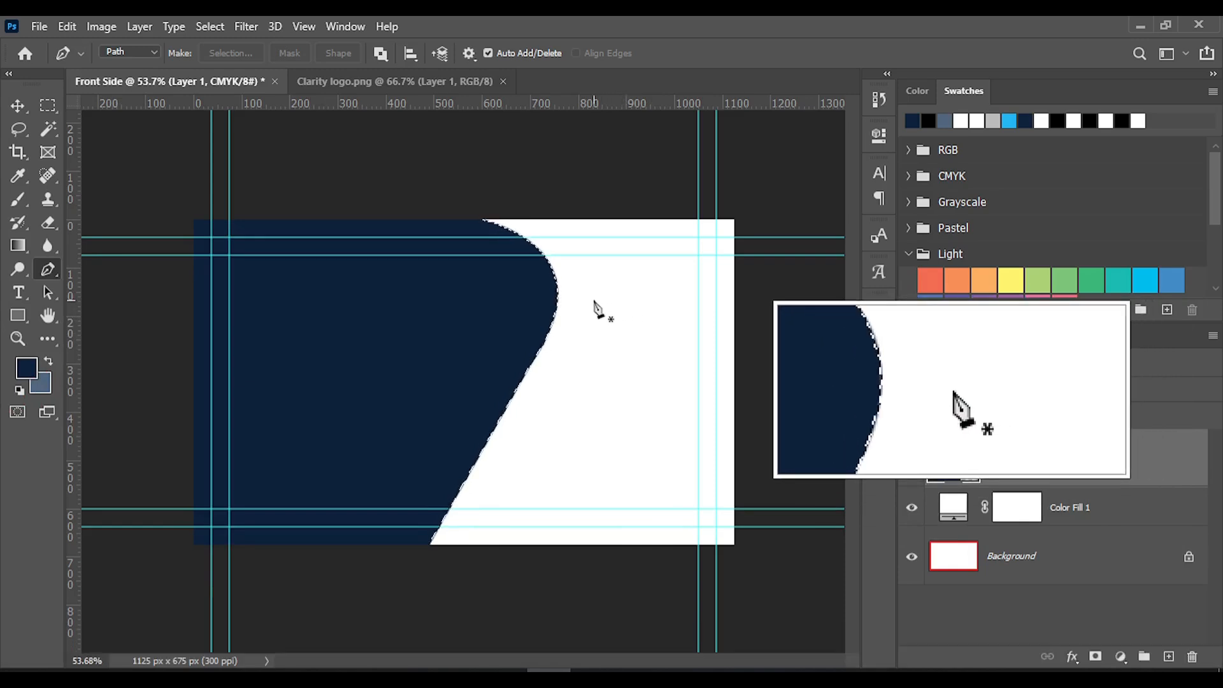
click(18, 105)
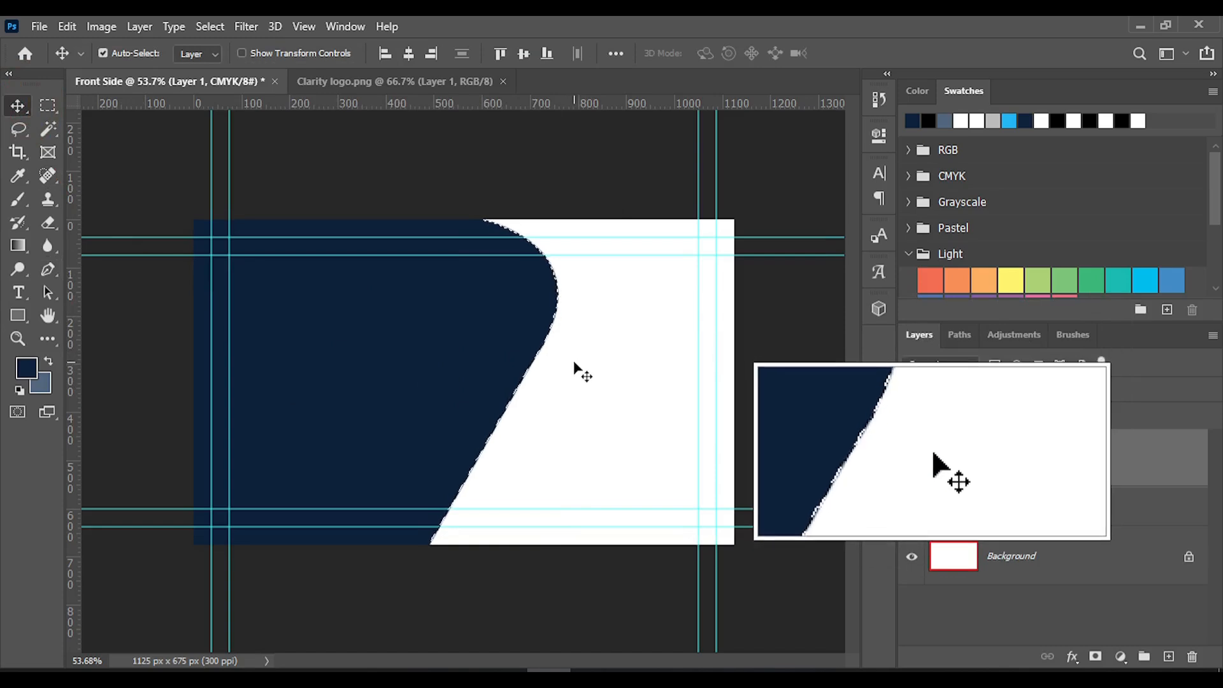
key(ctrl+d)
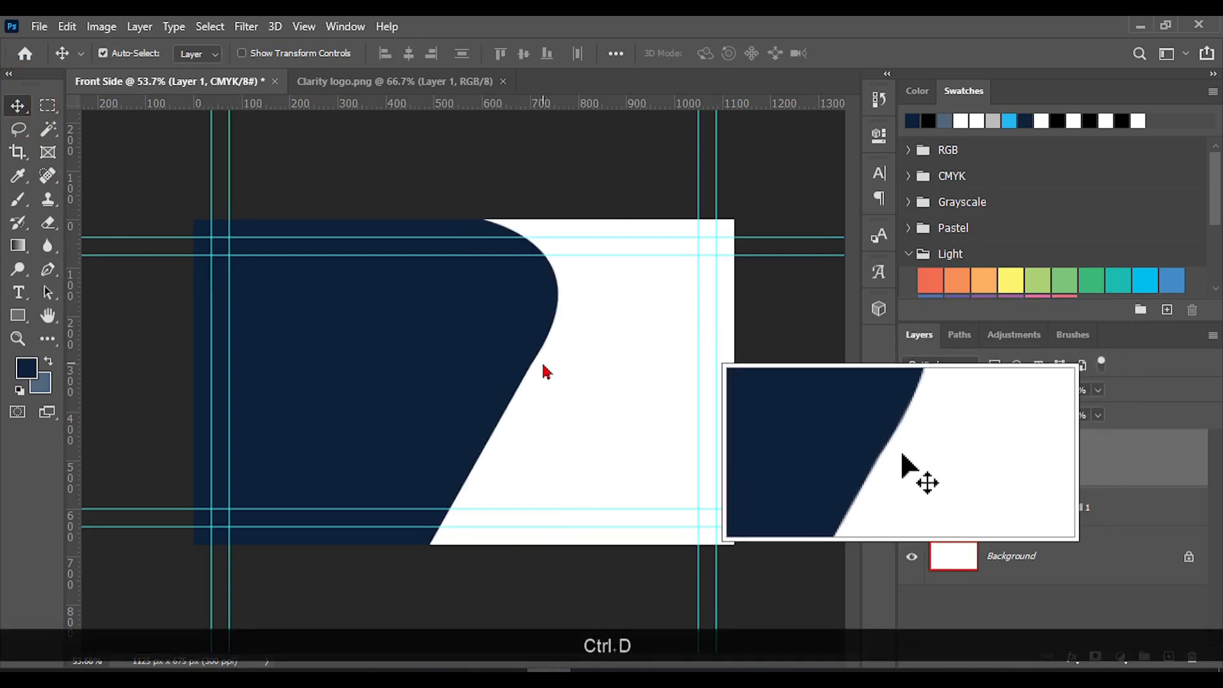
Nudge the navy shape about 30 px to the left
key(Left)
key(Left)
key(Left)
key(Left)
key(Left)
key(Left)
key(Left)
key(Left)
key(Left)
key(Left)
key(Left)
key(Left)
key(Left)
key(Left)
key(Left)
key(Left)
key(Left)
key(Left)
key(Left)
key(Left)
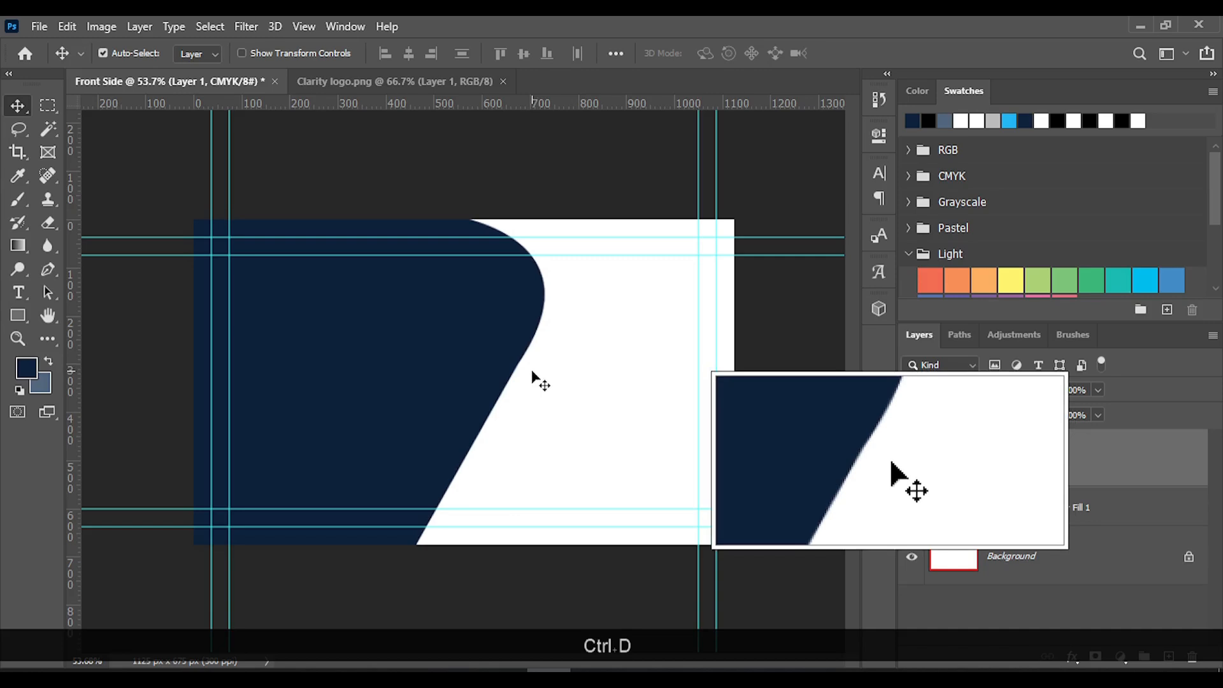
Start a Pen path at the card's top-right corner and run it above the top edge to about X 915 px
click(48, 268)
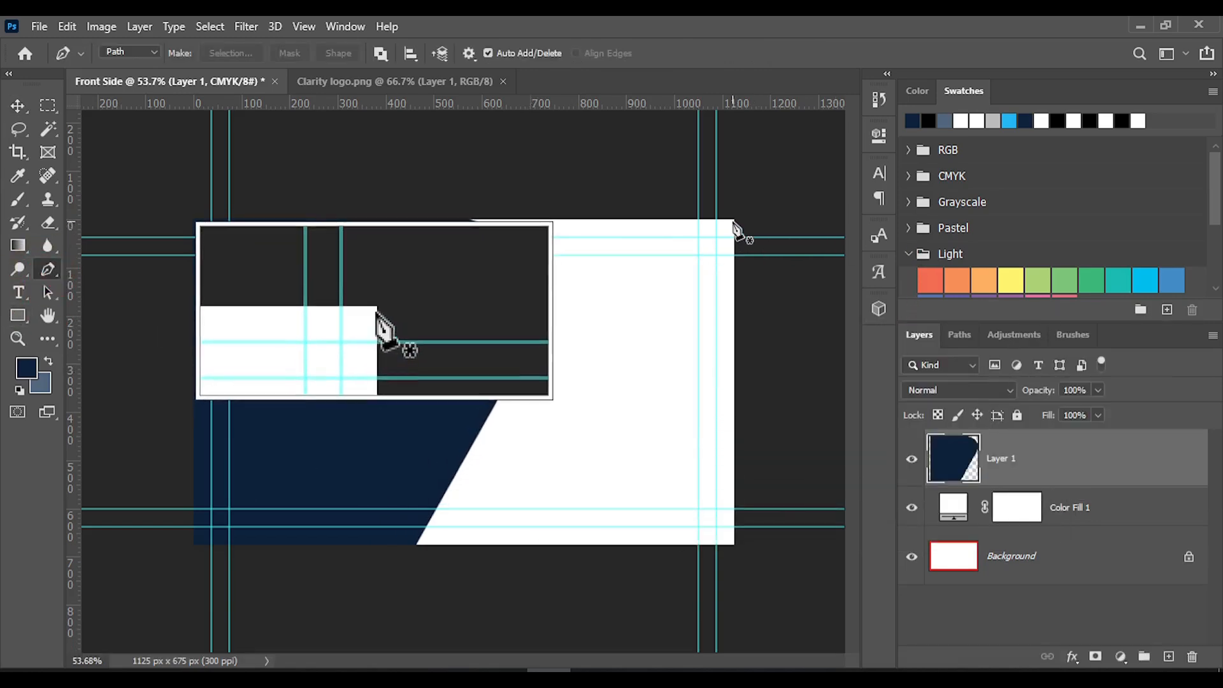
click(740, 221)
click(734, 211)
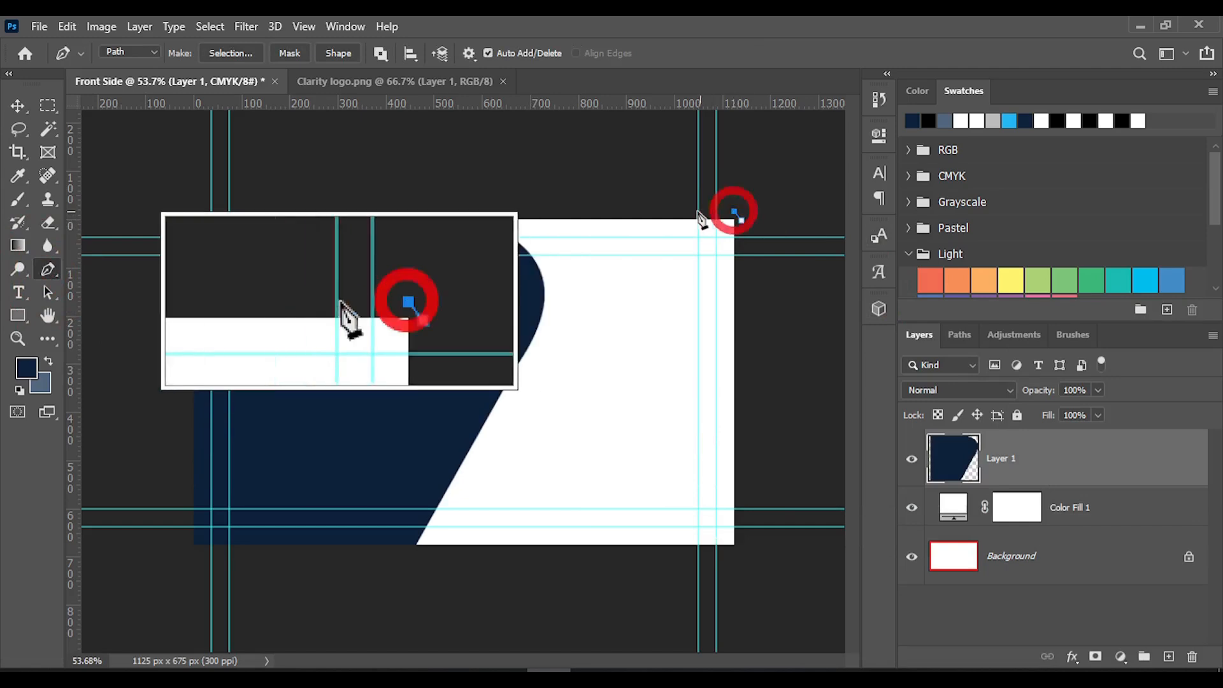
click(635, 207)
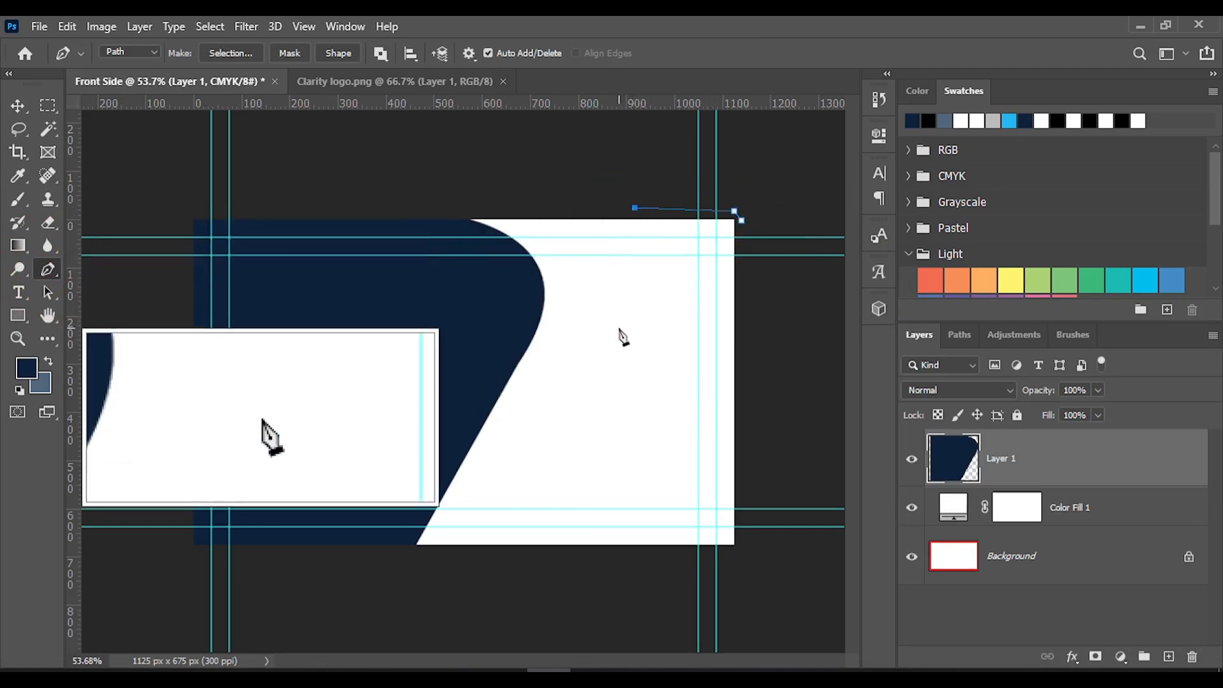
Add a curved anchor at about X 950, Y 260 px, adjust its handles, and move the path's upper-left anchor to about X 985 px
drag(619, 328, 671, 381)
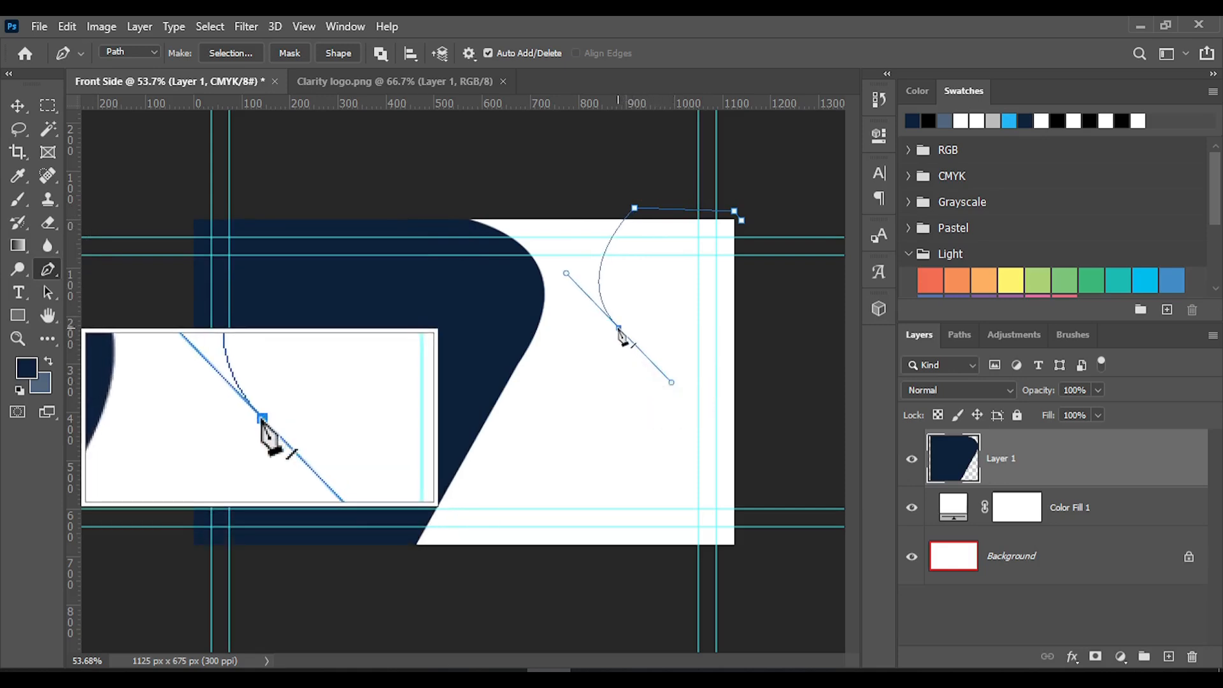
drag(619, 328, 624, 346)
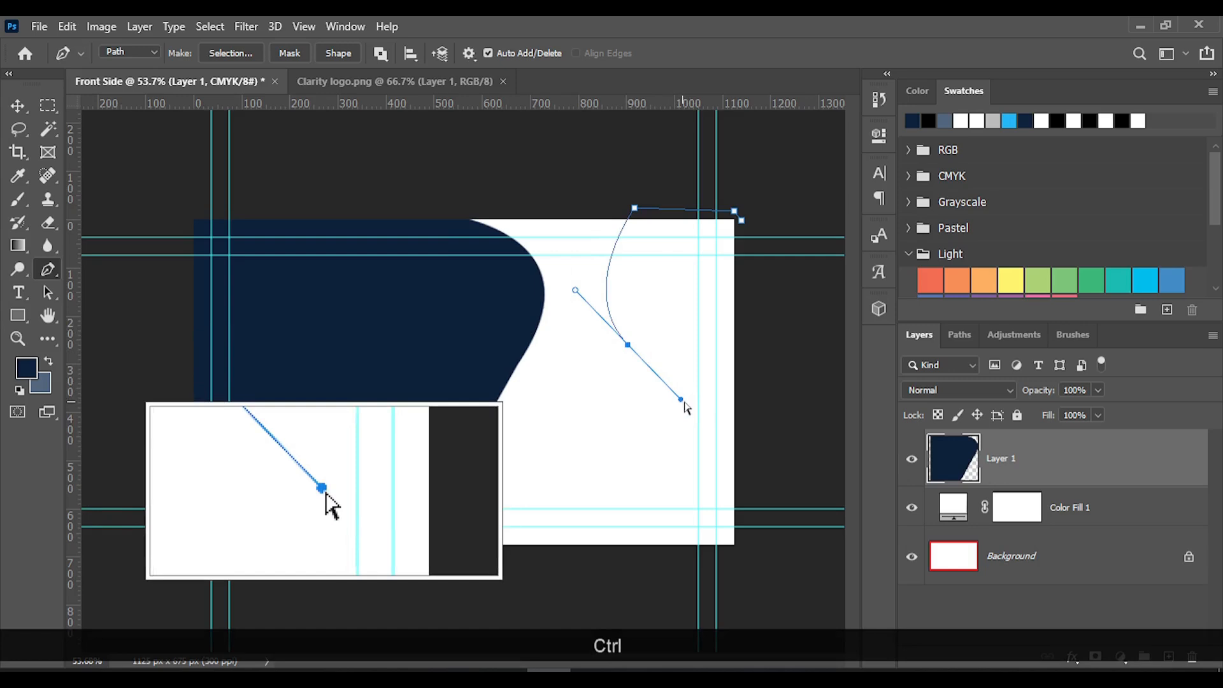
mouse_move(682, 400)
mouse_down()
mouse_move(702, 385)
mouse_move(727, 402)
mouse_move(703, 394)
mouse_up()
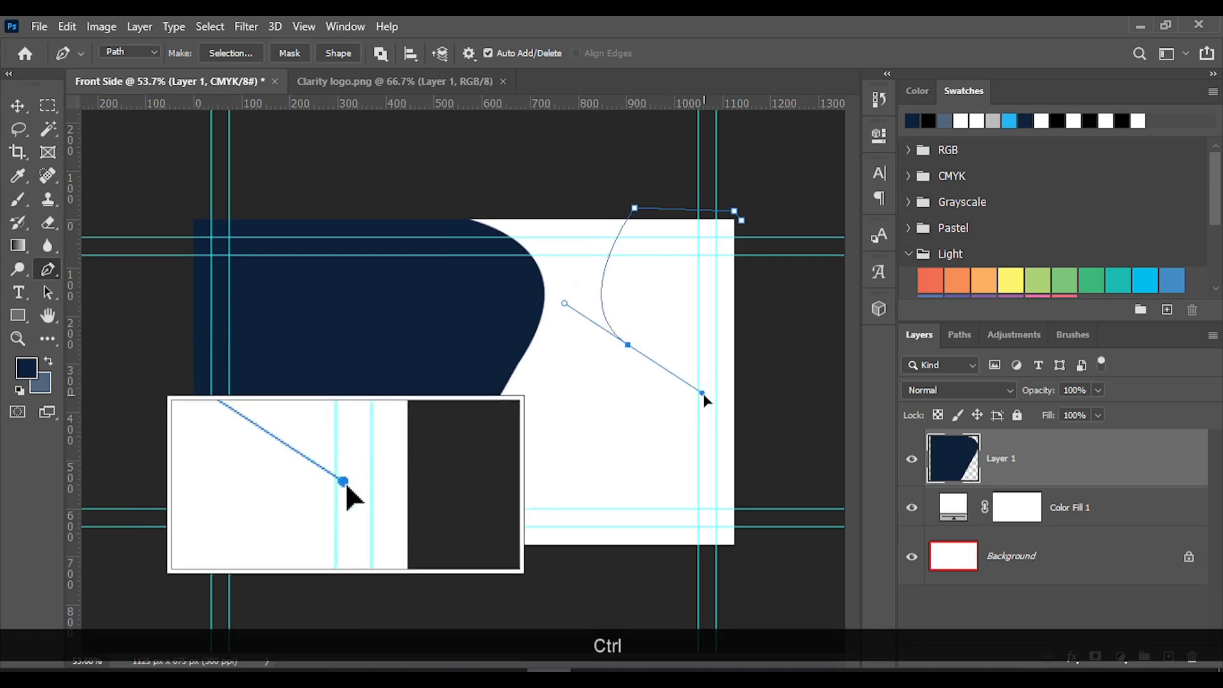
mouse_move(565, 304)
mouse_down()
mouse_move(554, 271)
mouse_move(553, 301)
mouse_up()
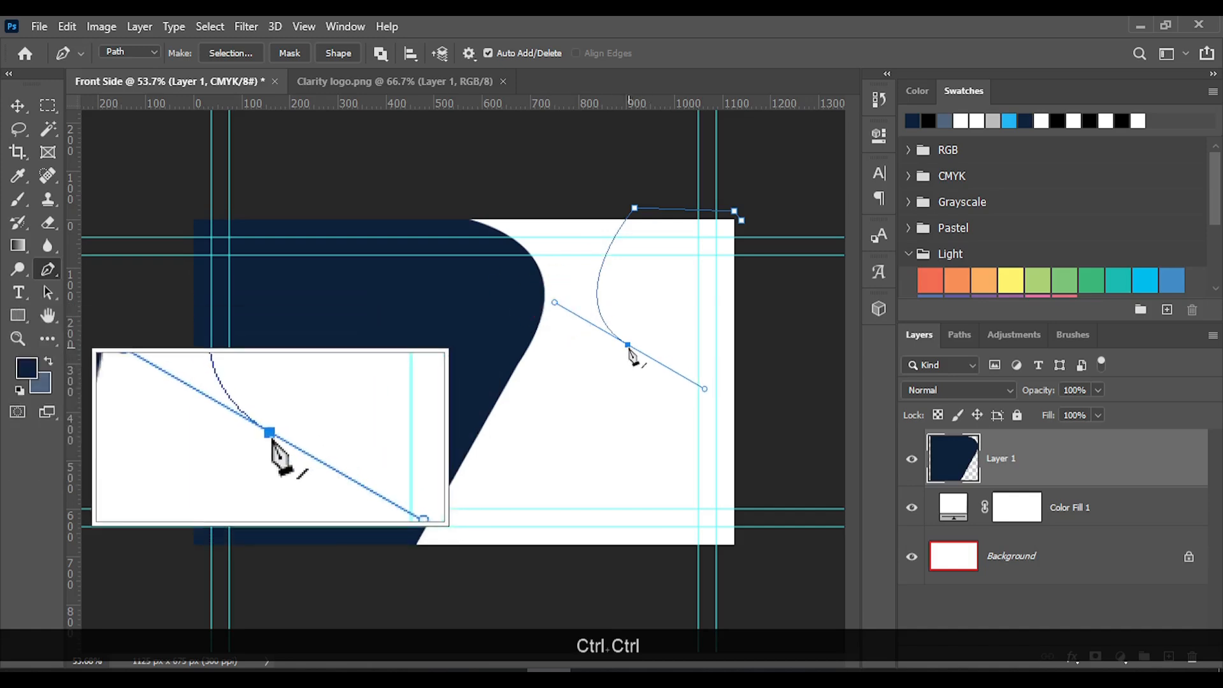
drag(642, 349, 652, 344)
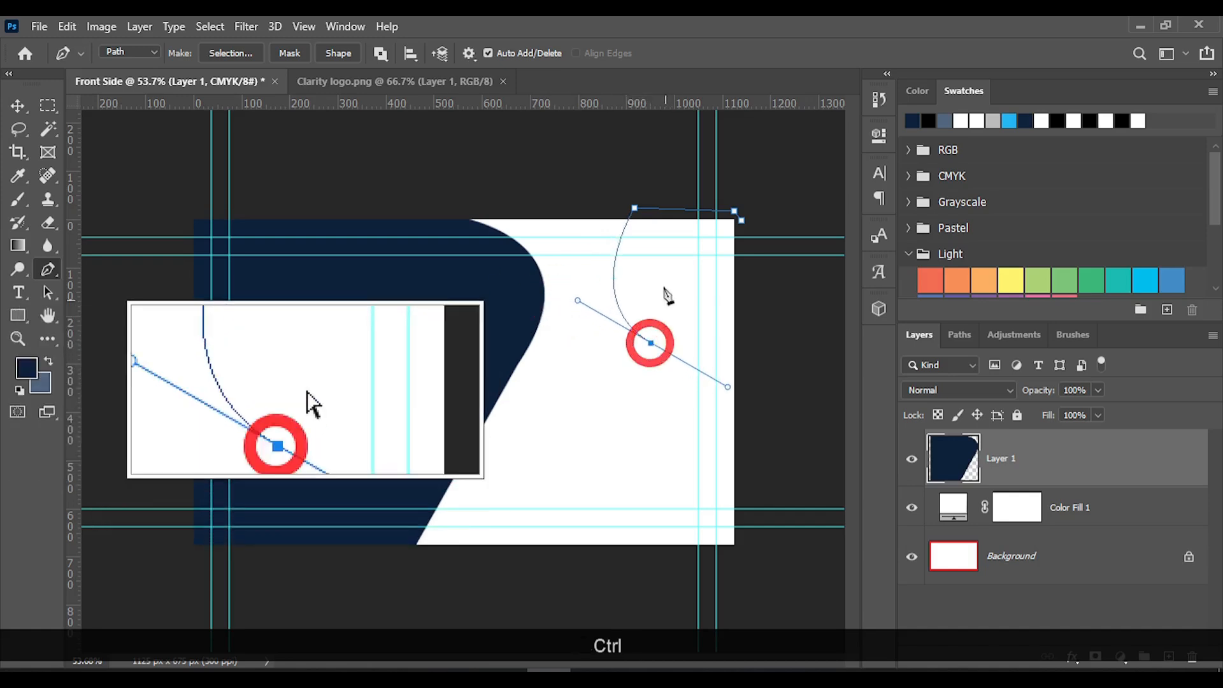
drag(635, 210, 668, 214)
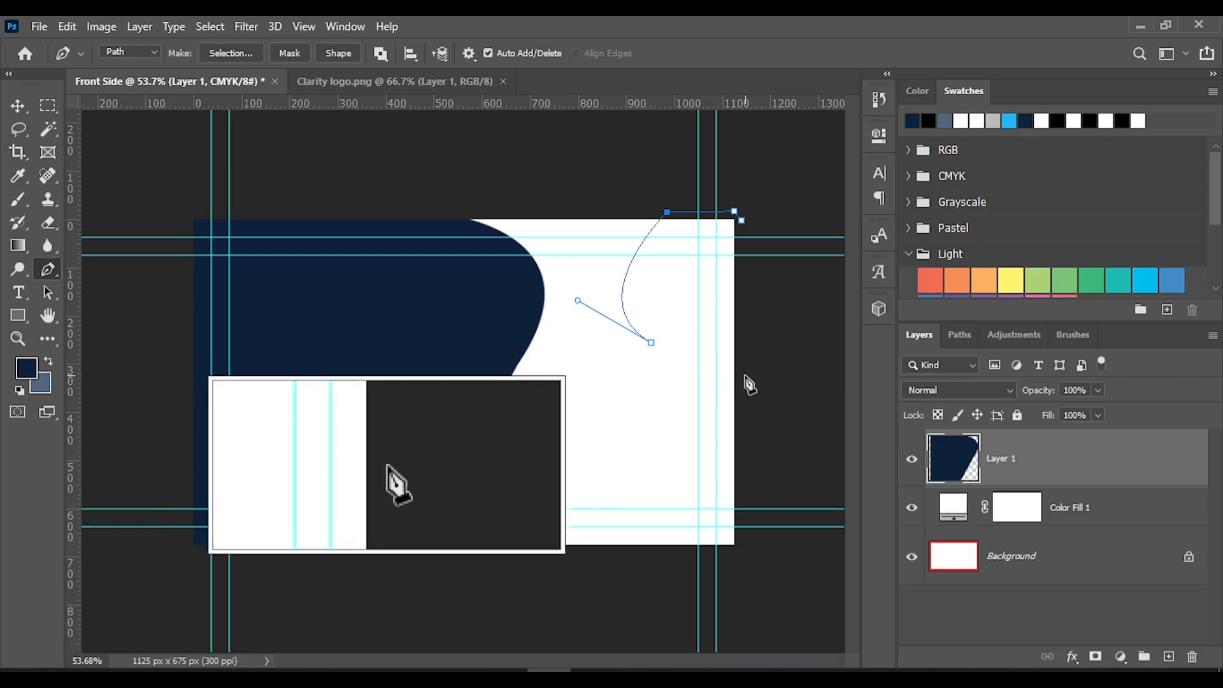
Remove the curved anchor's outgoing handle and close the path through a straight point beyond the right edge at about Y 330 px
key(shift)
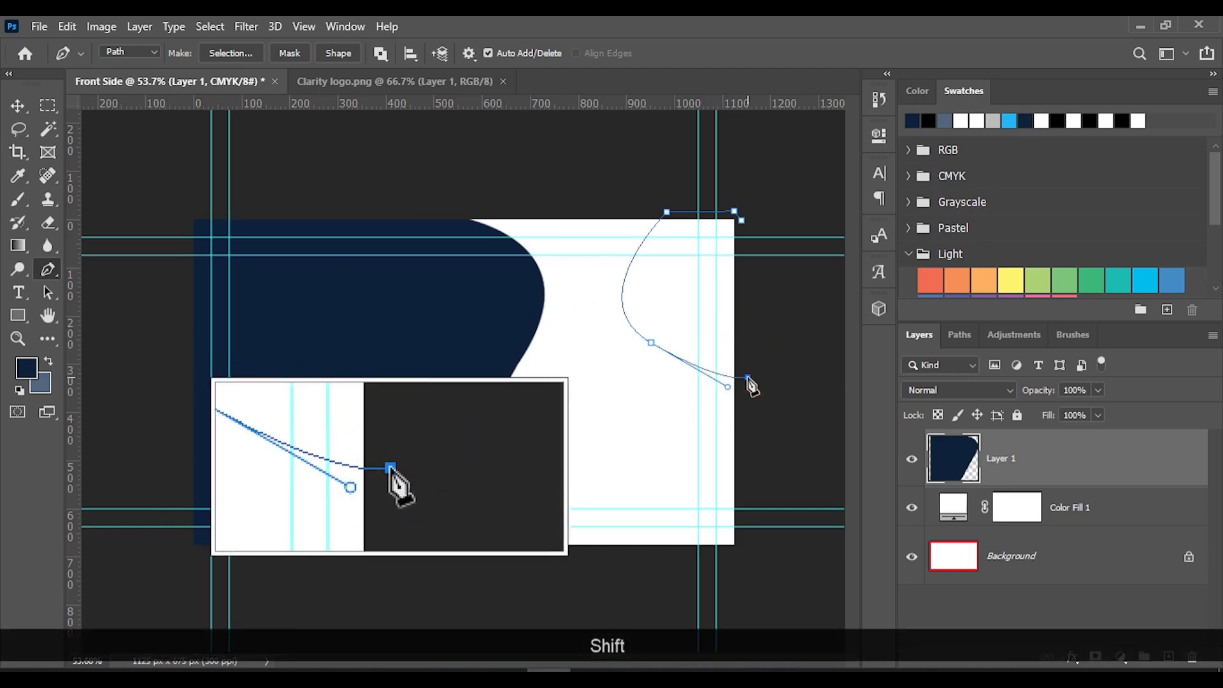
key(ctrl+z)
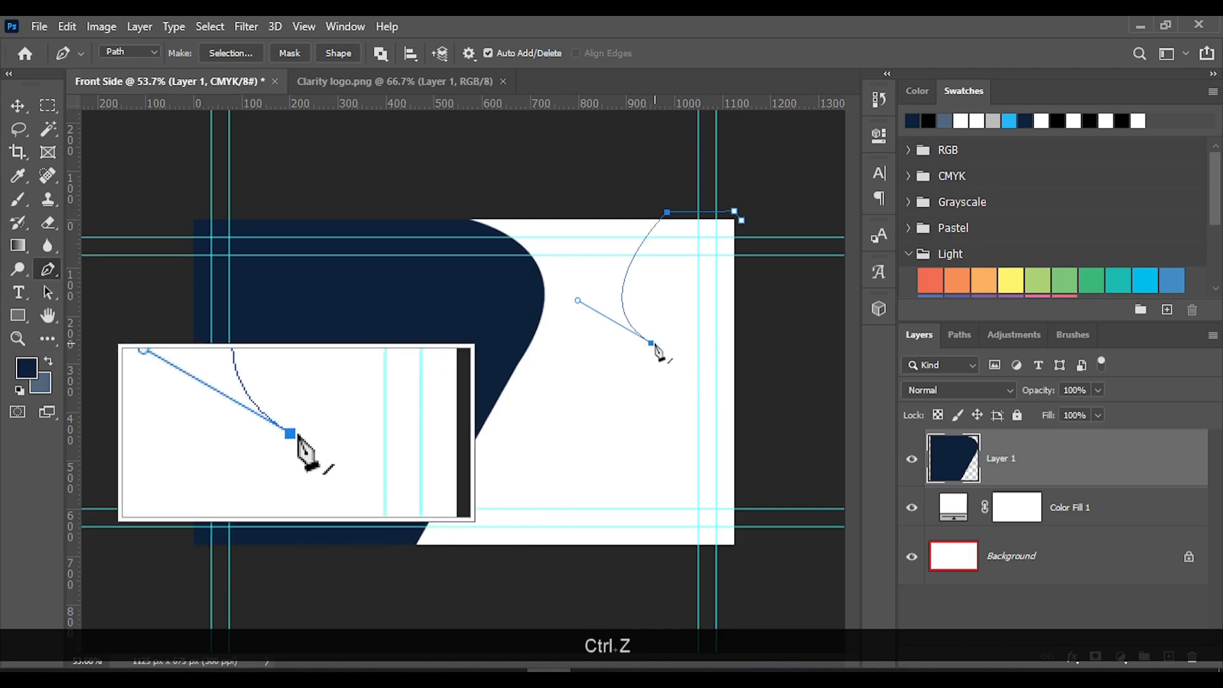
alt+click(652, 343)
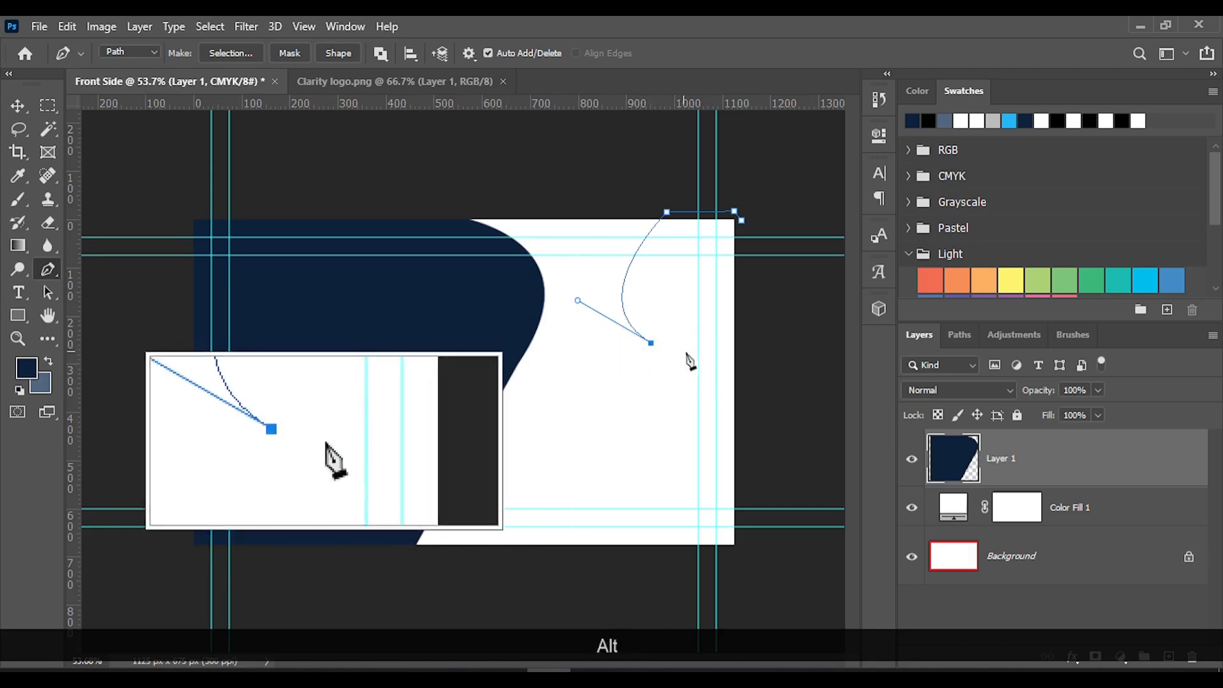
click(749, 378)
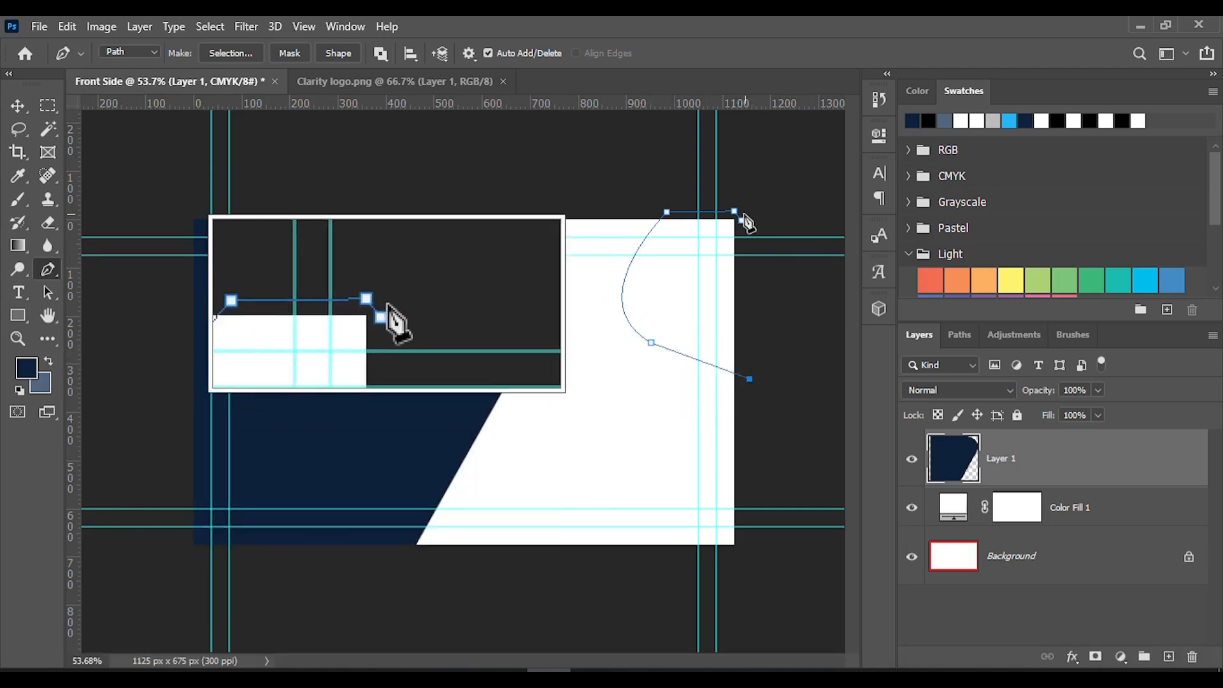
click(742, 220)
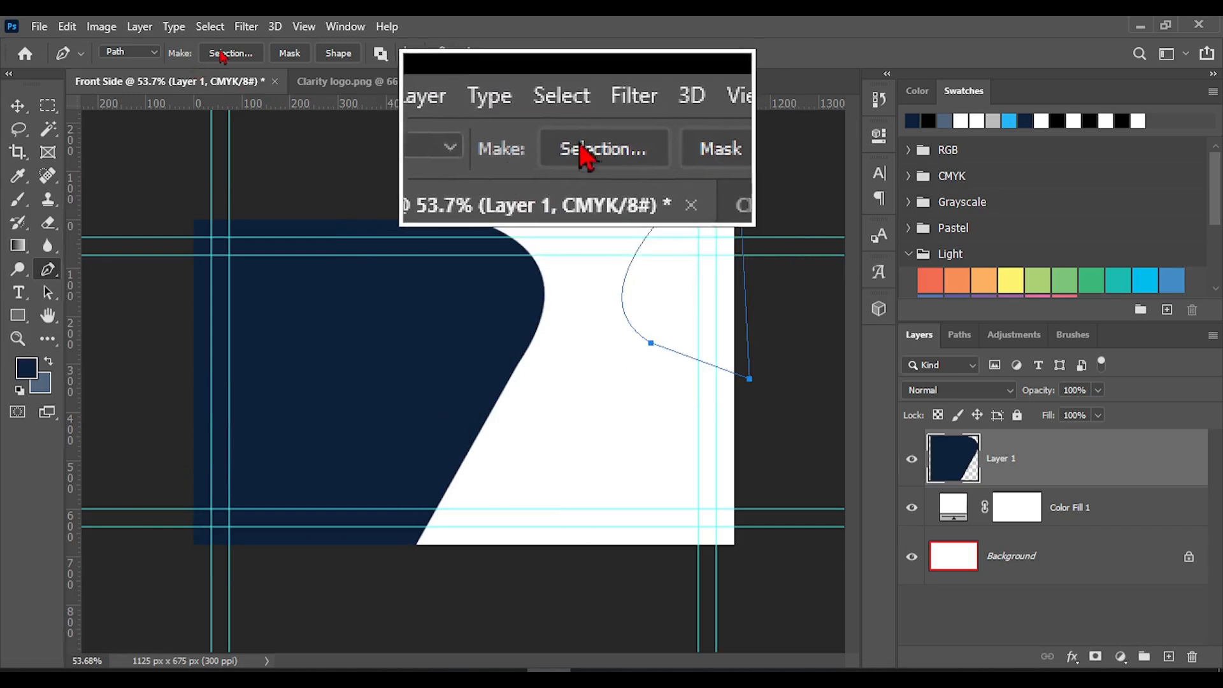
Turn the closed path at the card's top-right corner into a selection and fill it with navy on a new layer
click(230, 53)
click(749, 216)
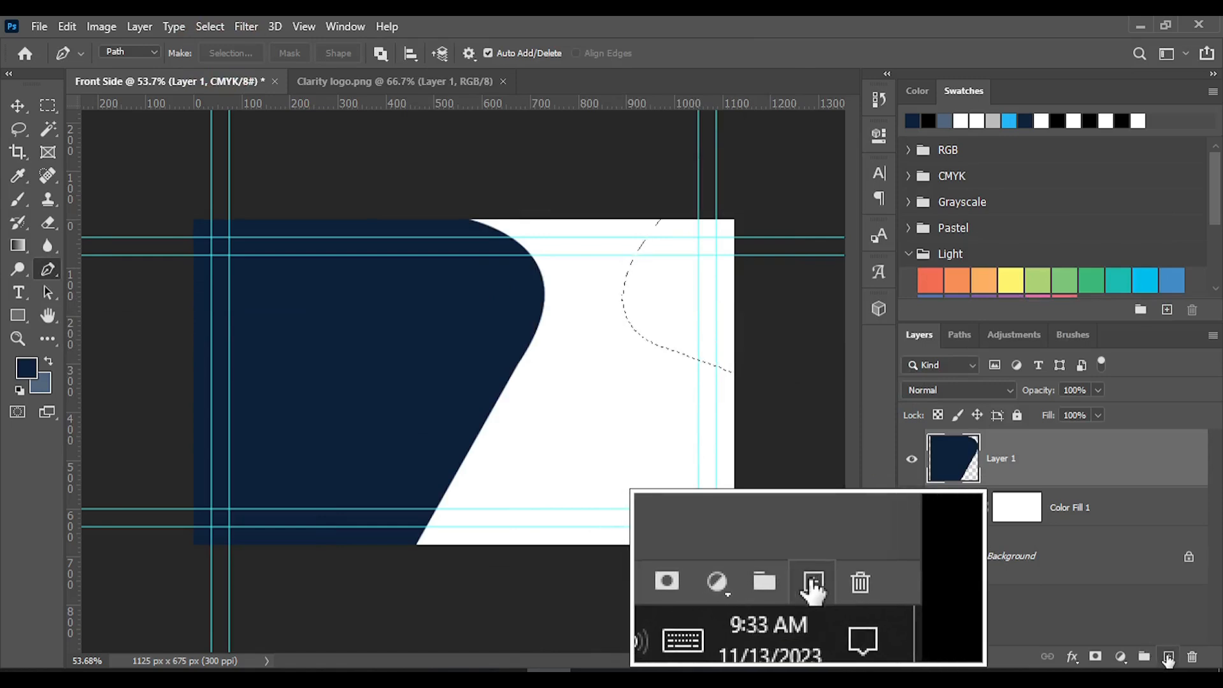
click(1169, 658)
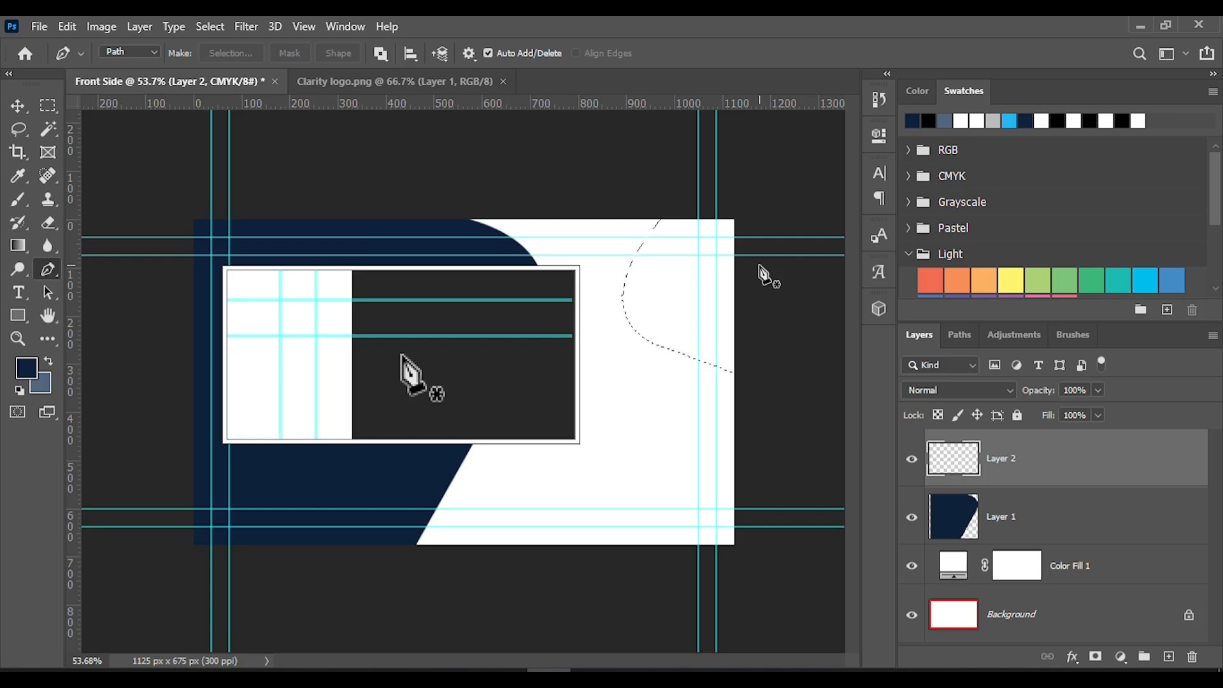
key(ctrl+BackSpace)
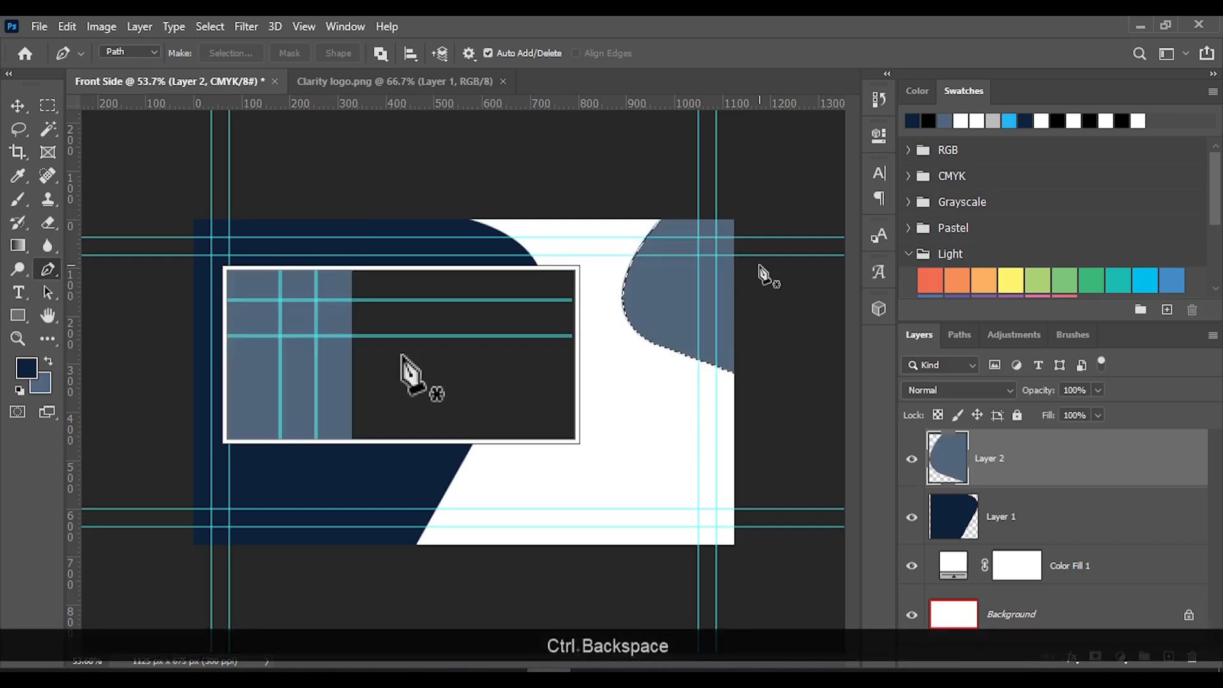
key(alt+BackSpace)
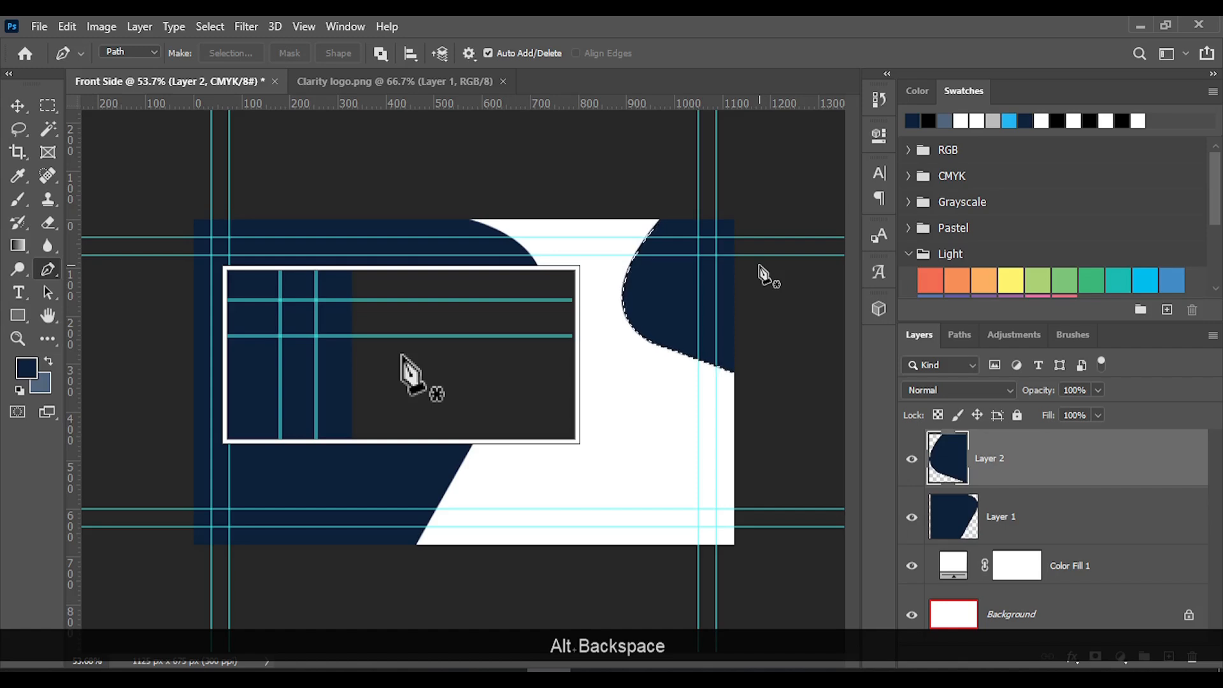
Add a Stroke layer effect to the new navy corner shape, keeping the card visible beside the settings
right_click(1010, 472)
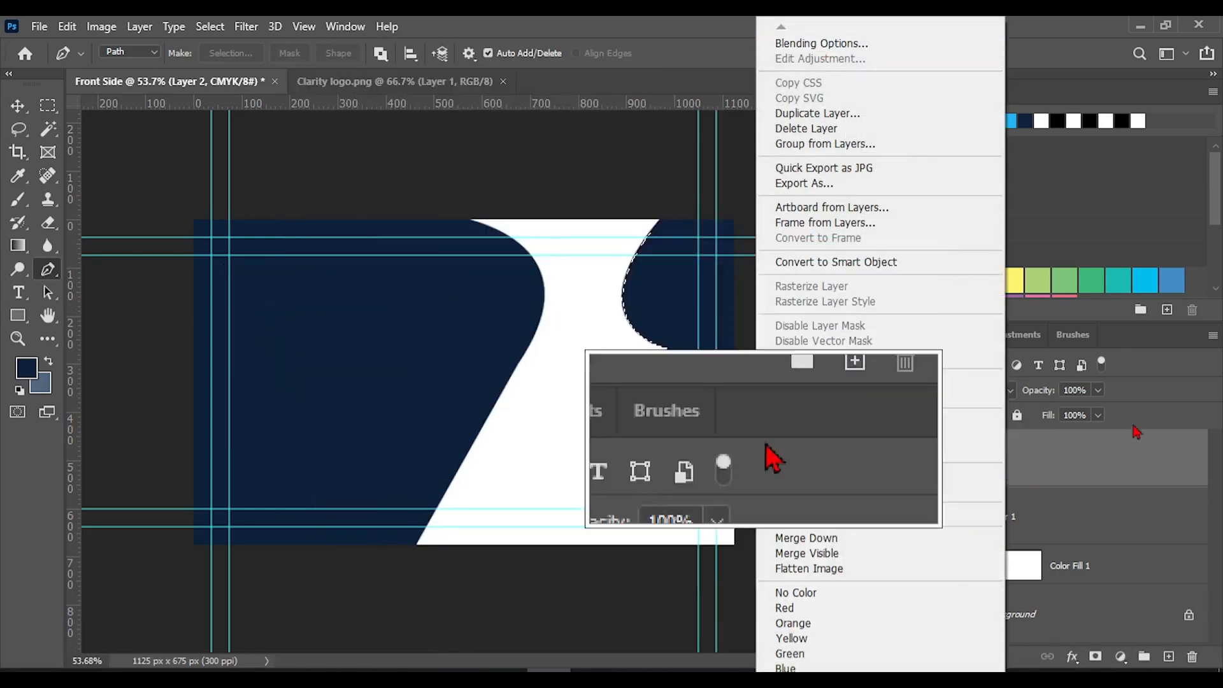
click(1062, 452)
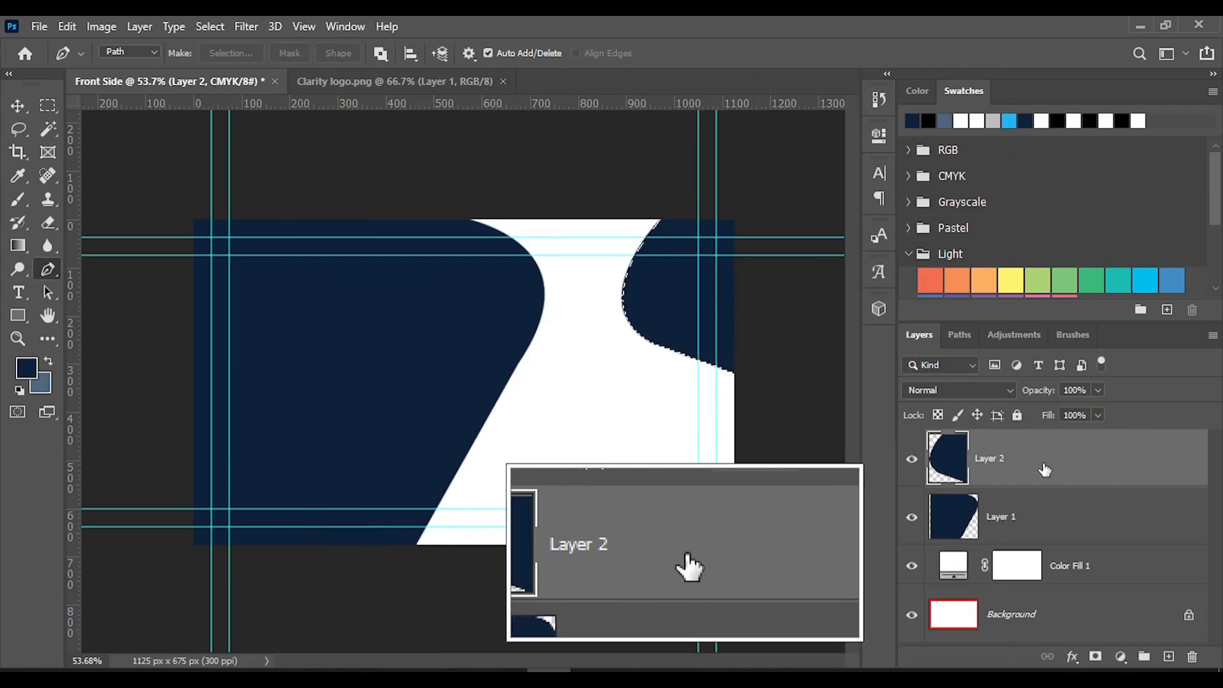
right_click(1045, 469)
click(853, 44)
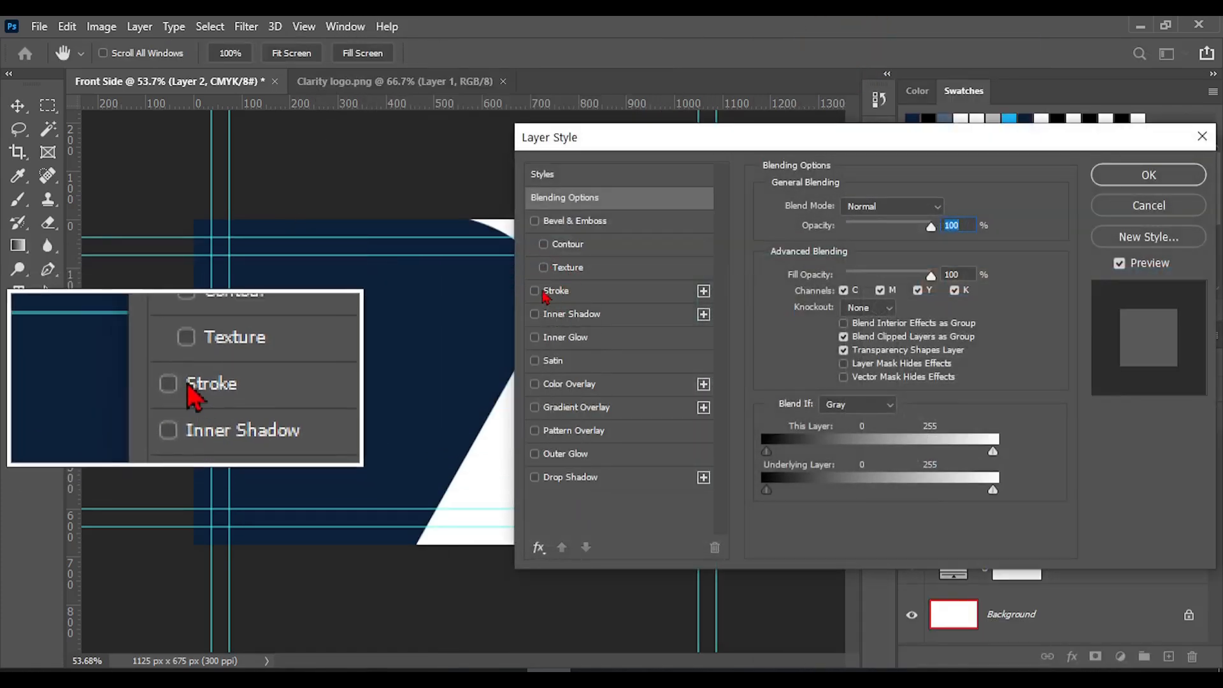
click(534, 290)
click(560, 291)
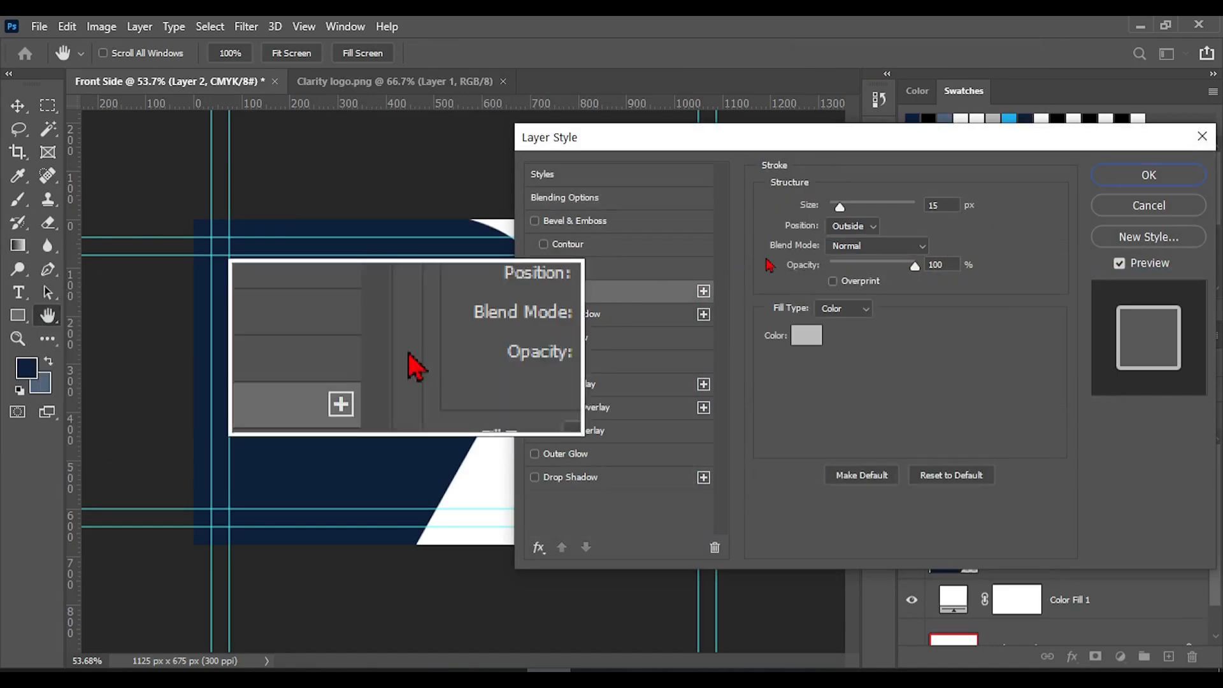
drag(801, 147, 888, 142)
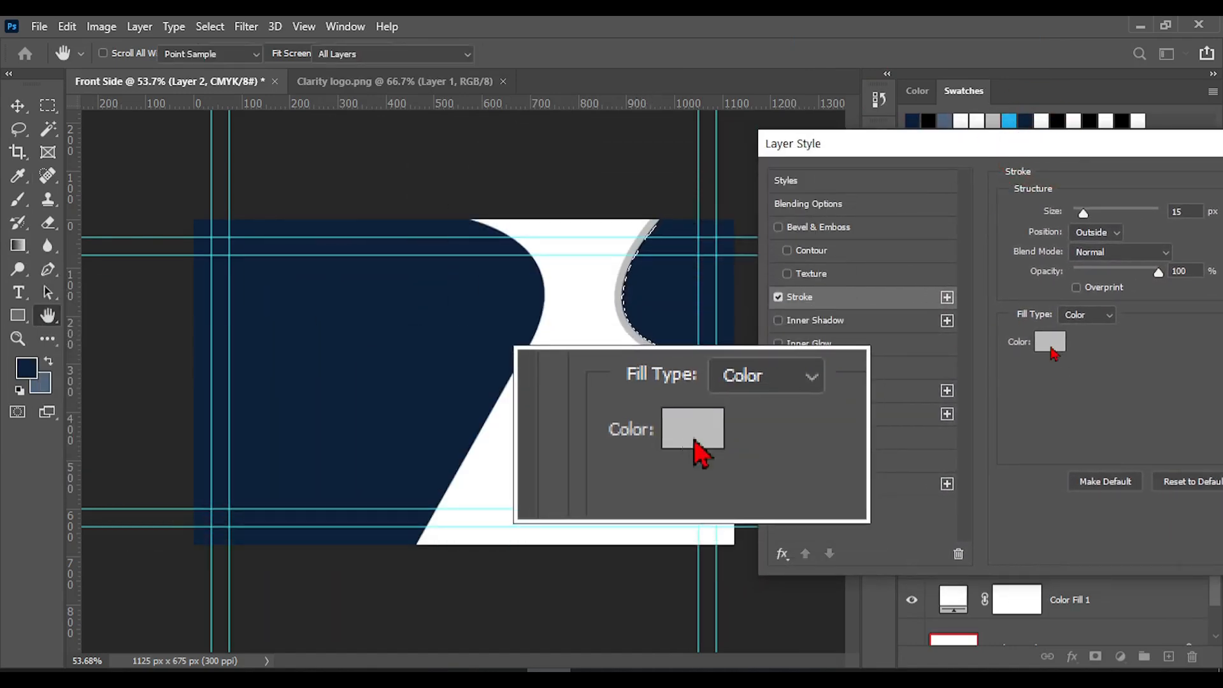
Set the corner shape's stroke colour to bright blue 02bbff
click(1050, 341)
click(975, 399)
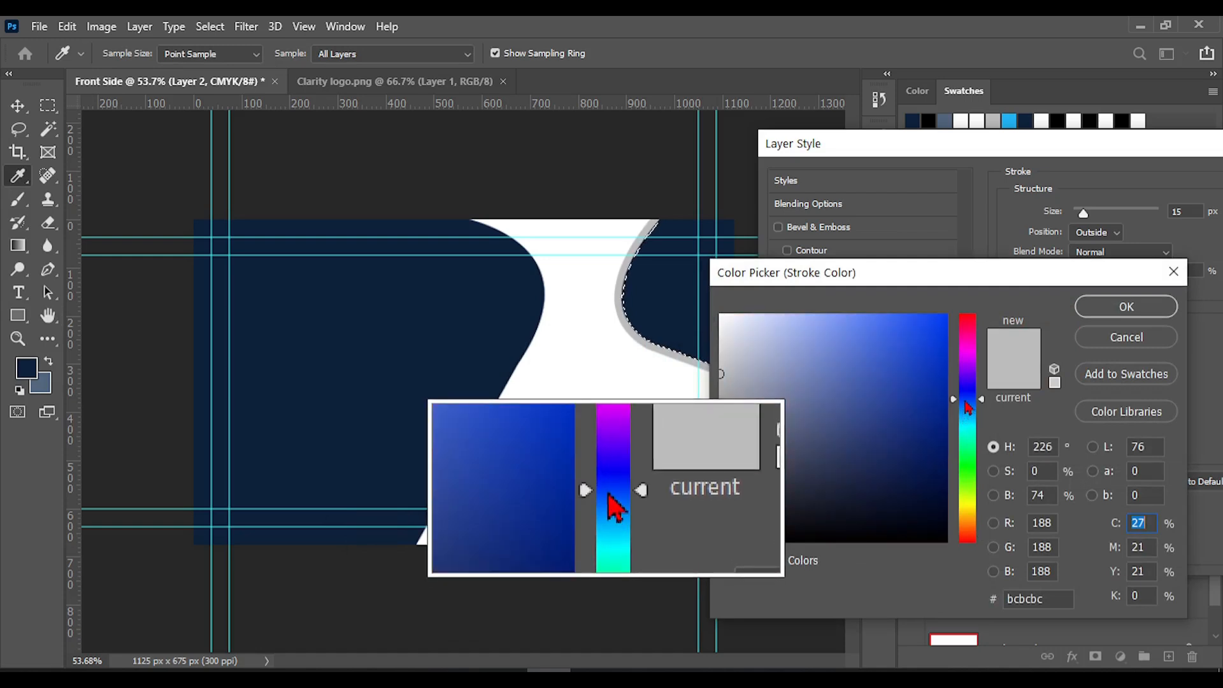
drag(981, 417, 981, 418)
click(940, 338)
drag(940, 338, 946, 310)
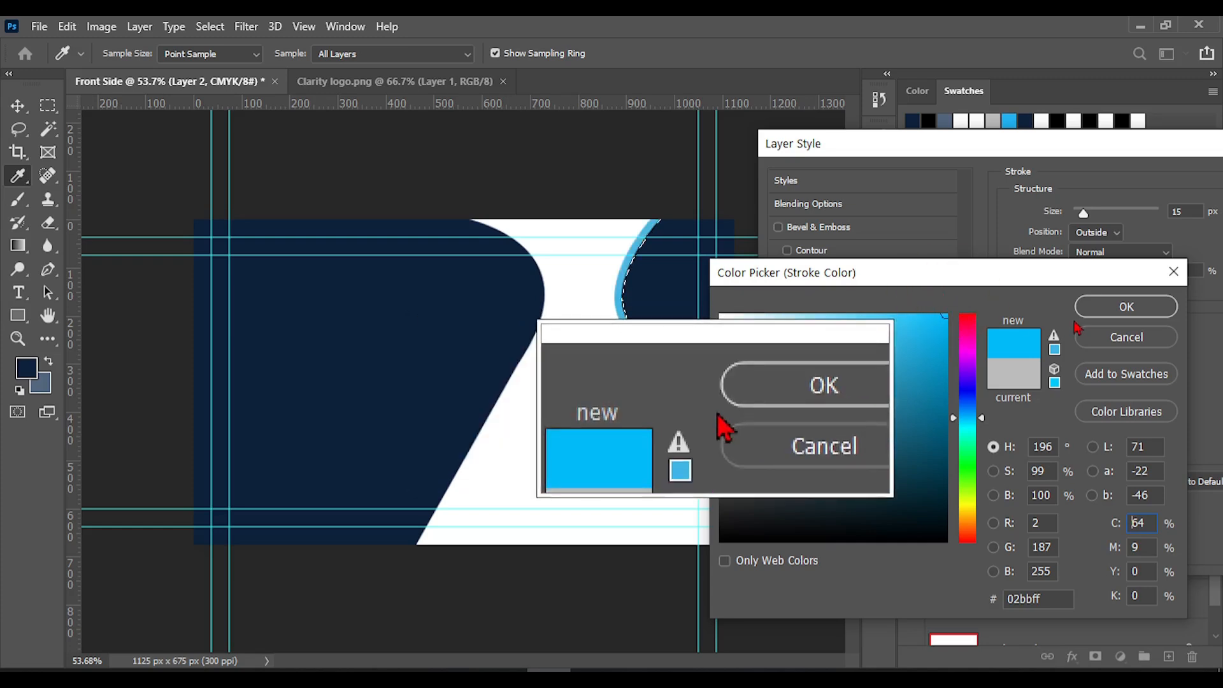
click(1125, 310)
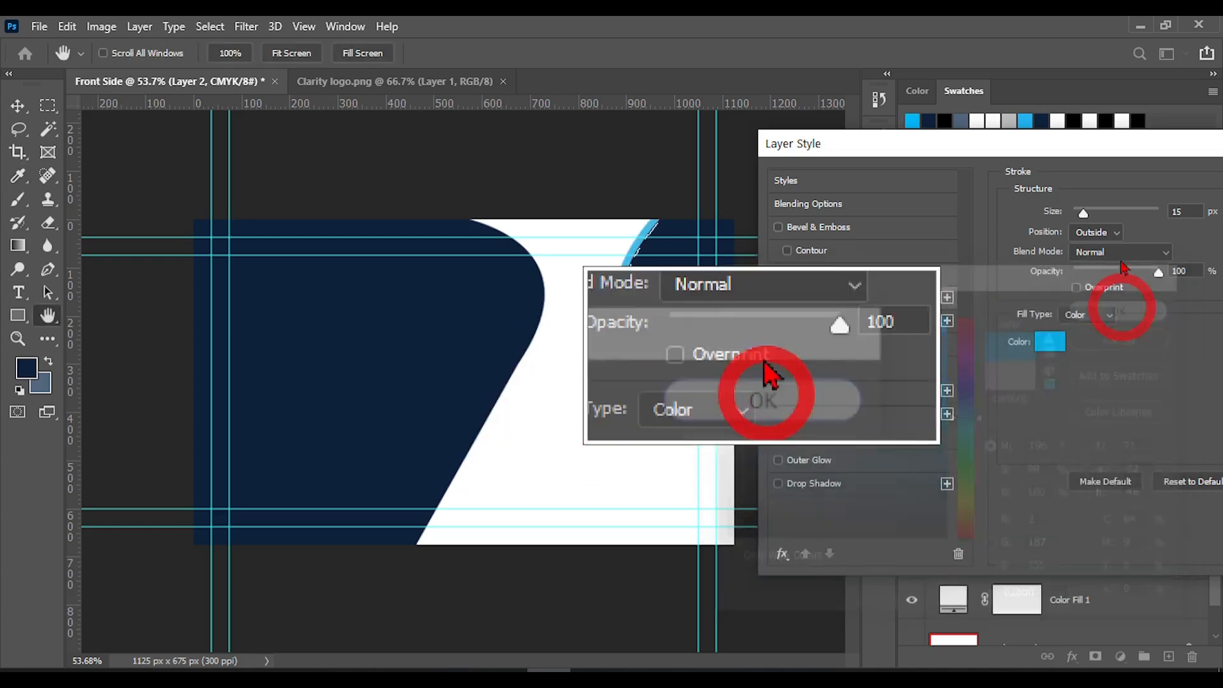
Set the stroke size to 10 px, apply the layer style, and clear the selection
double_click(1195, 211)
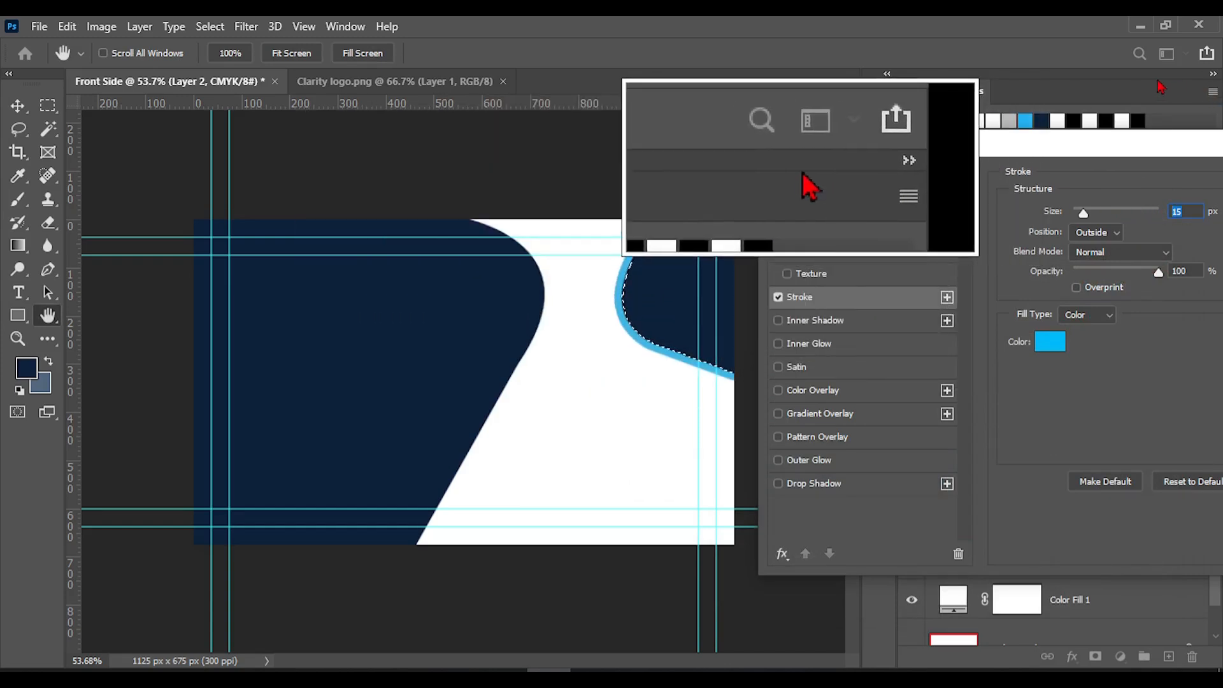
text(8)
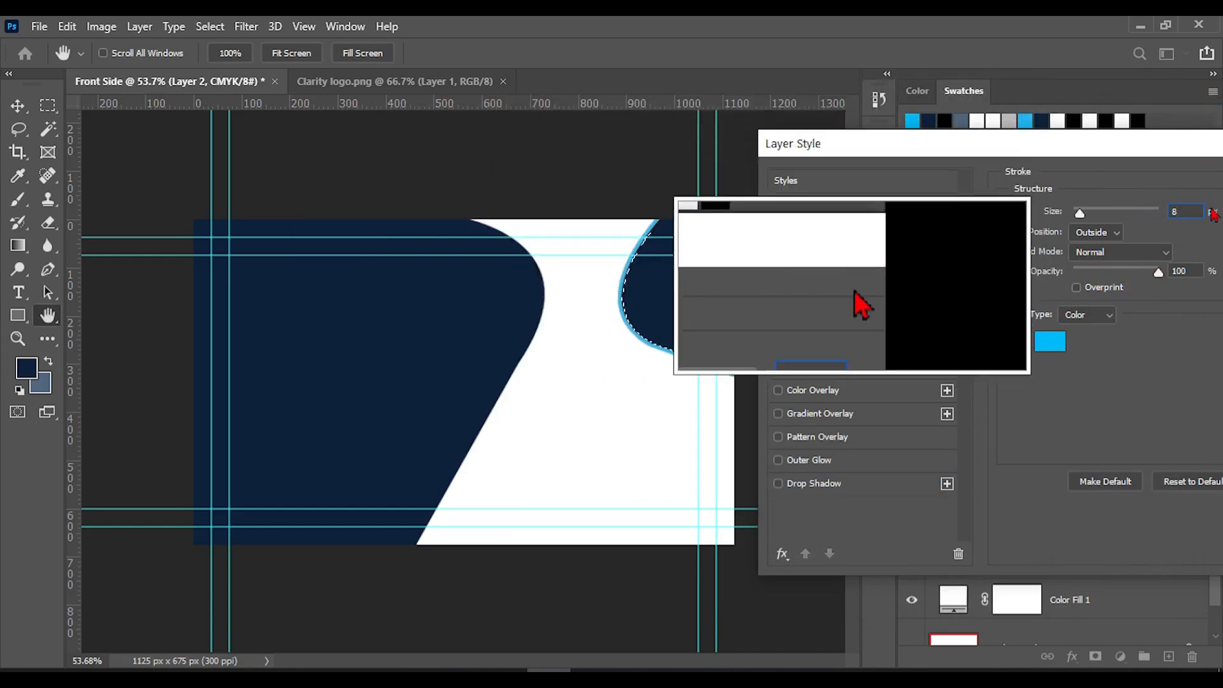
key(BackSpace)
text(9)
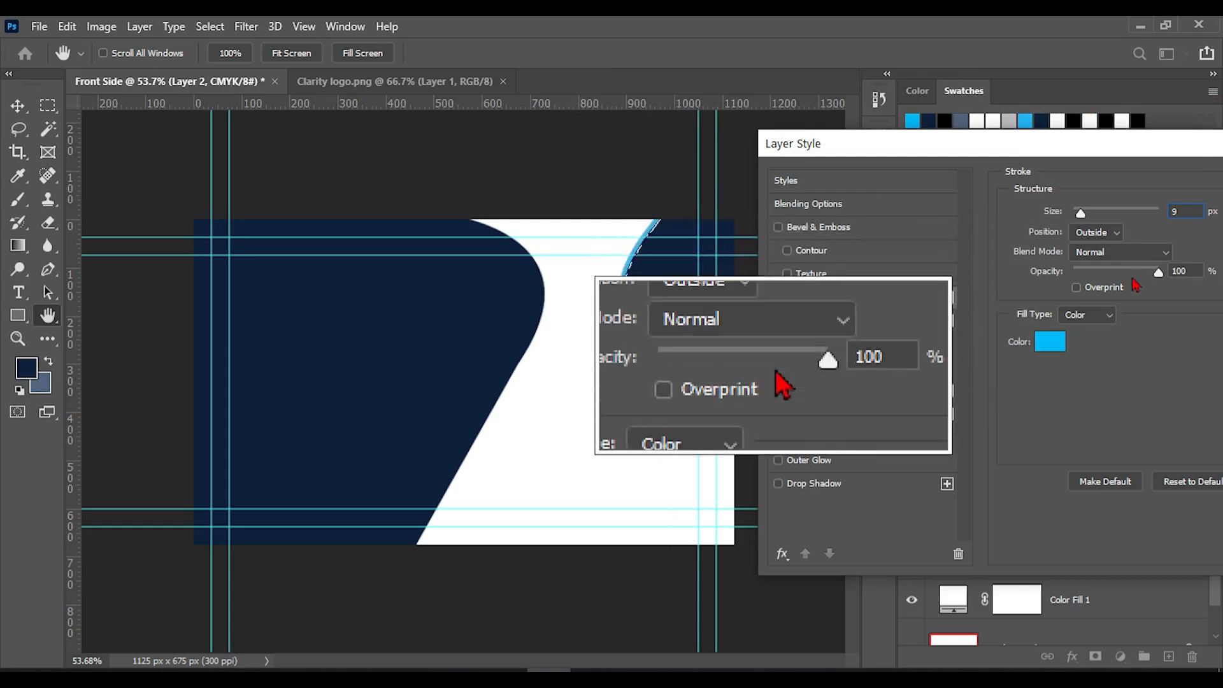
key(BackSpace)
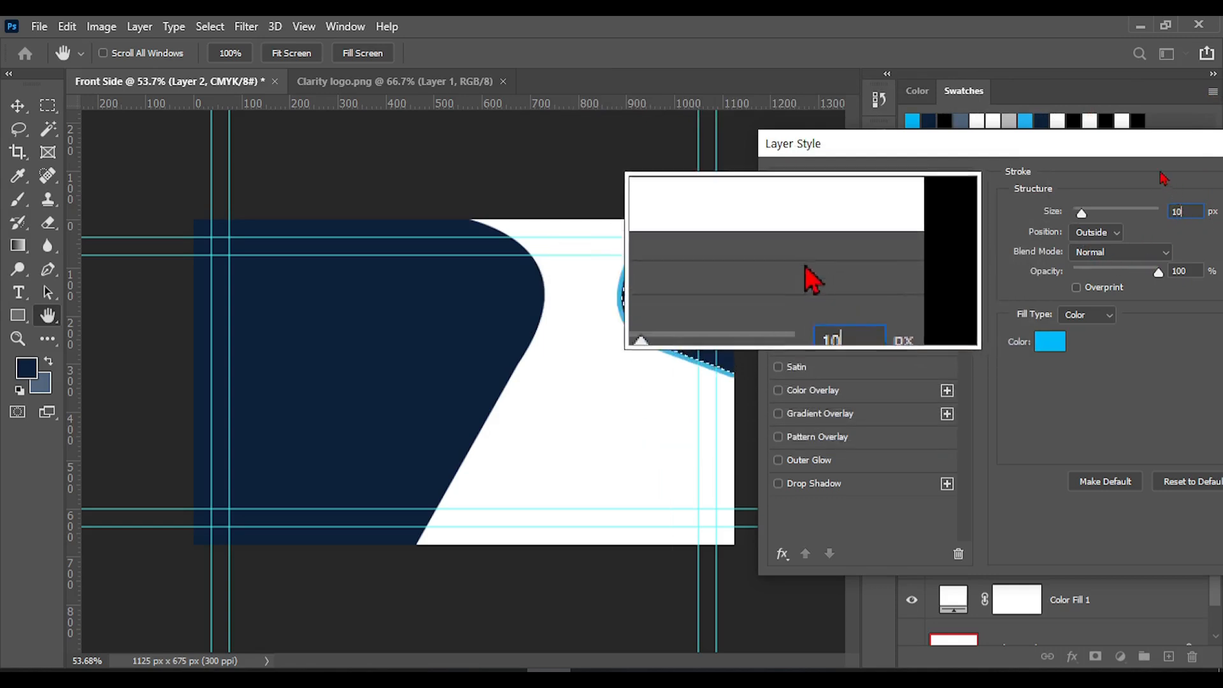
drag(1133, 147, 974, 140)
click(1210, 173)
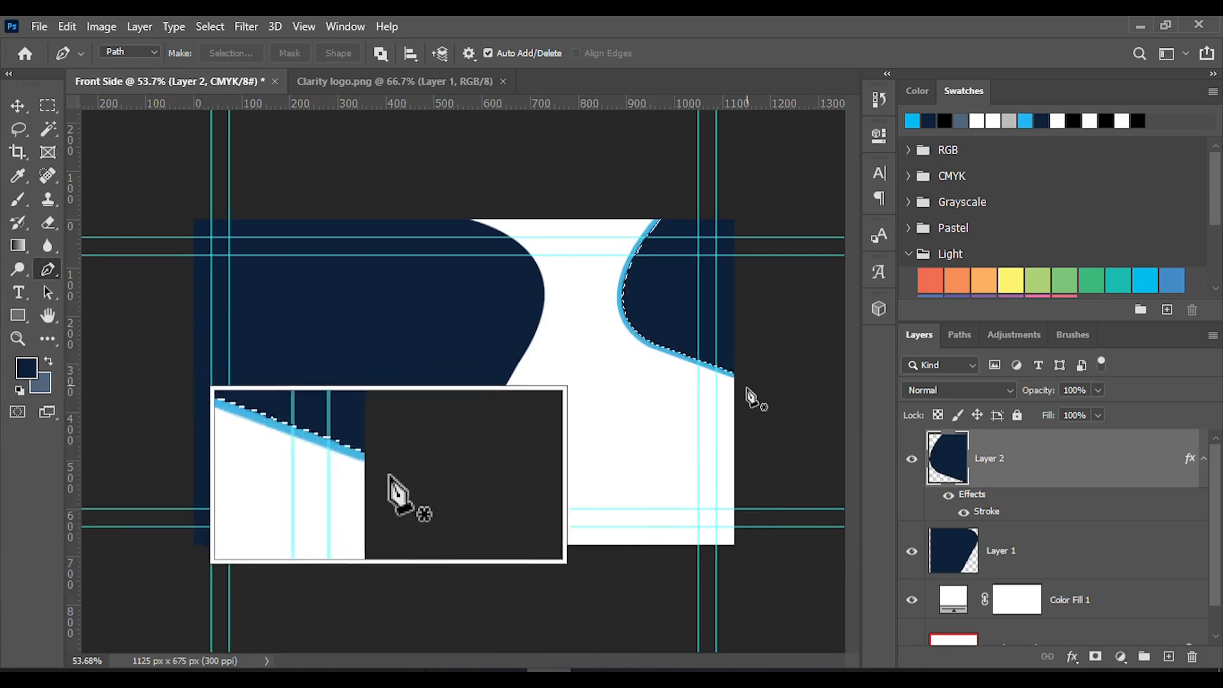
key(ctrl+d)
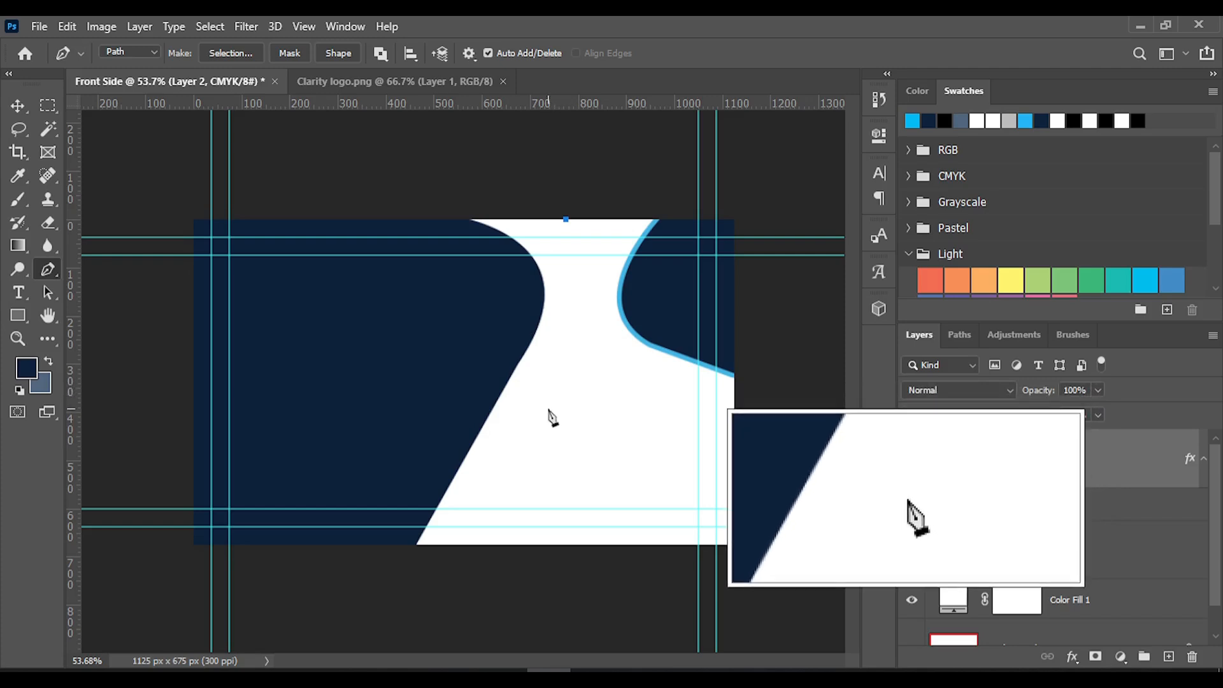
Draw a Pen curve beside the large navy shape from the top edge near X 730 px to about X 740, Y 285 px
drag(559, 353, 500, 412)
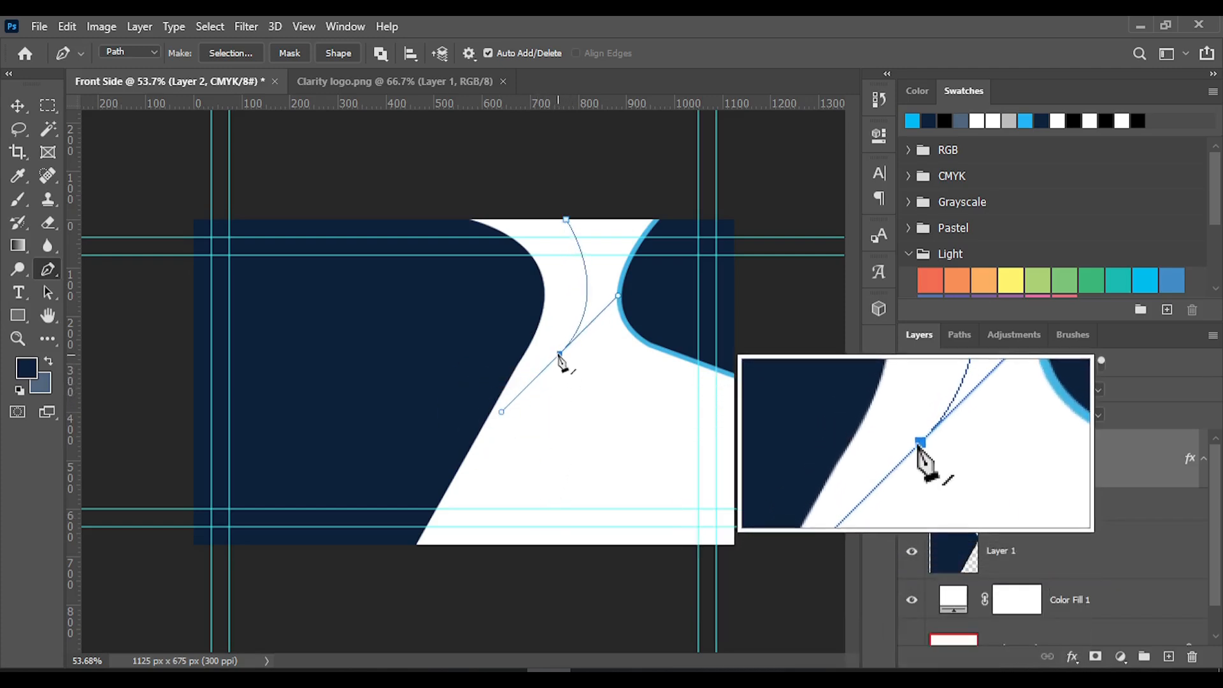
click(567, 219)
key(ctrl)
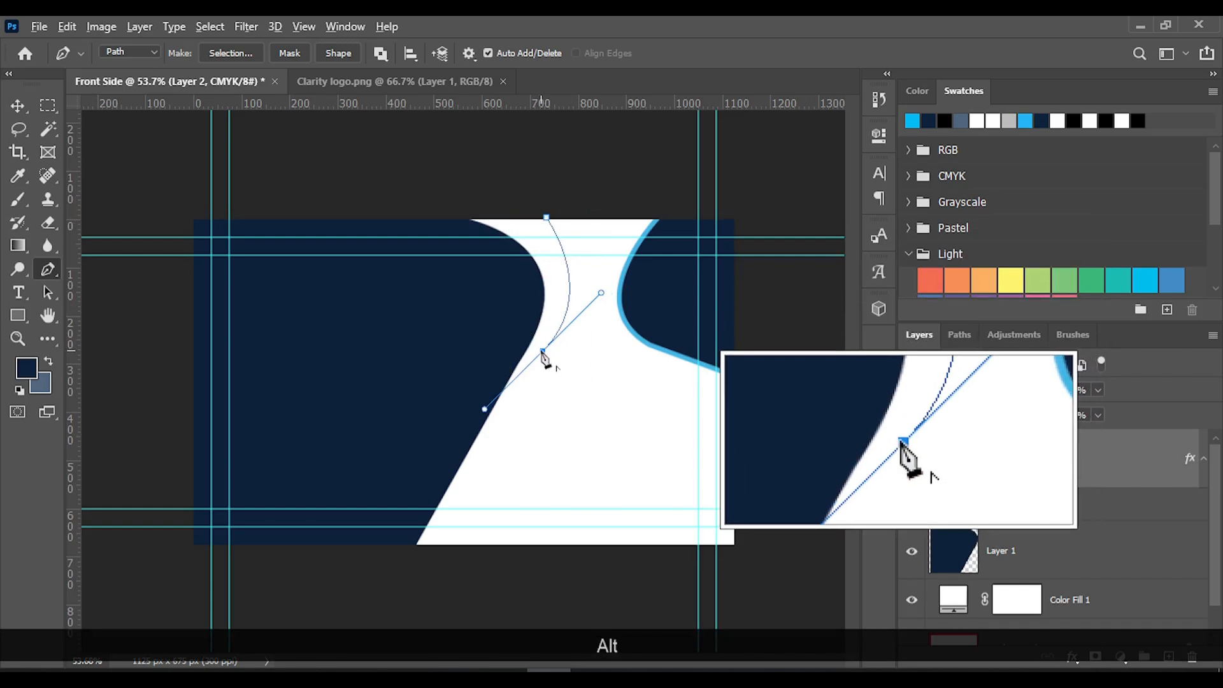
alt+click(543, 353)
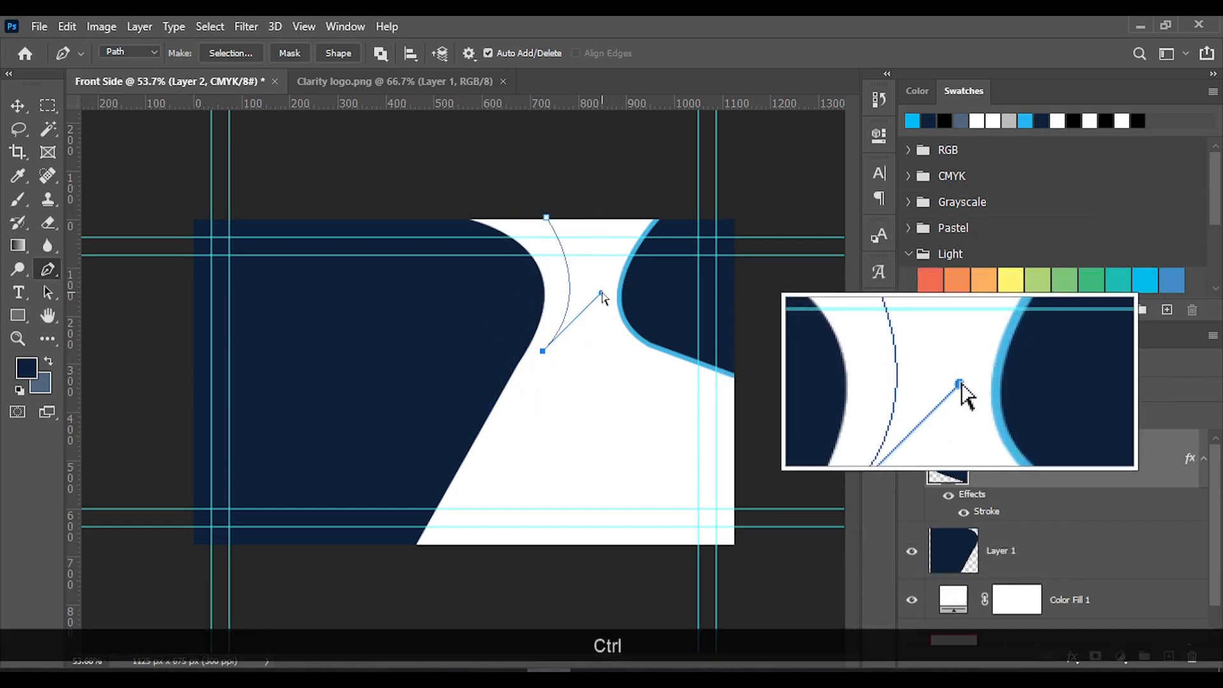
drag(601, 293, 597, 266)
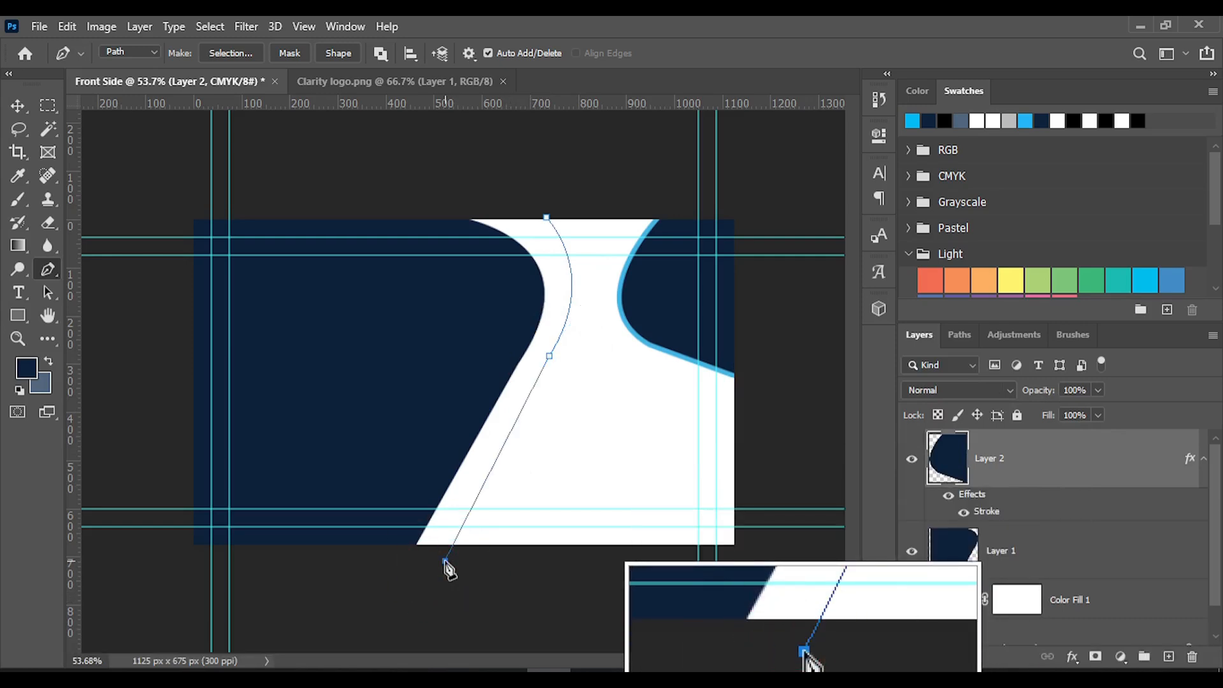
Place the path's straight segment end below the card near X 500 px and add a level anchor near X 650 px
key(ctrl)
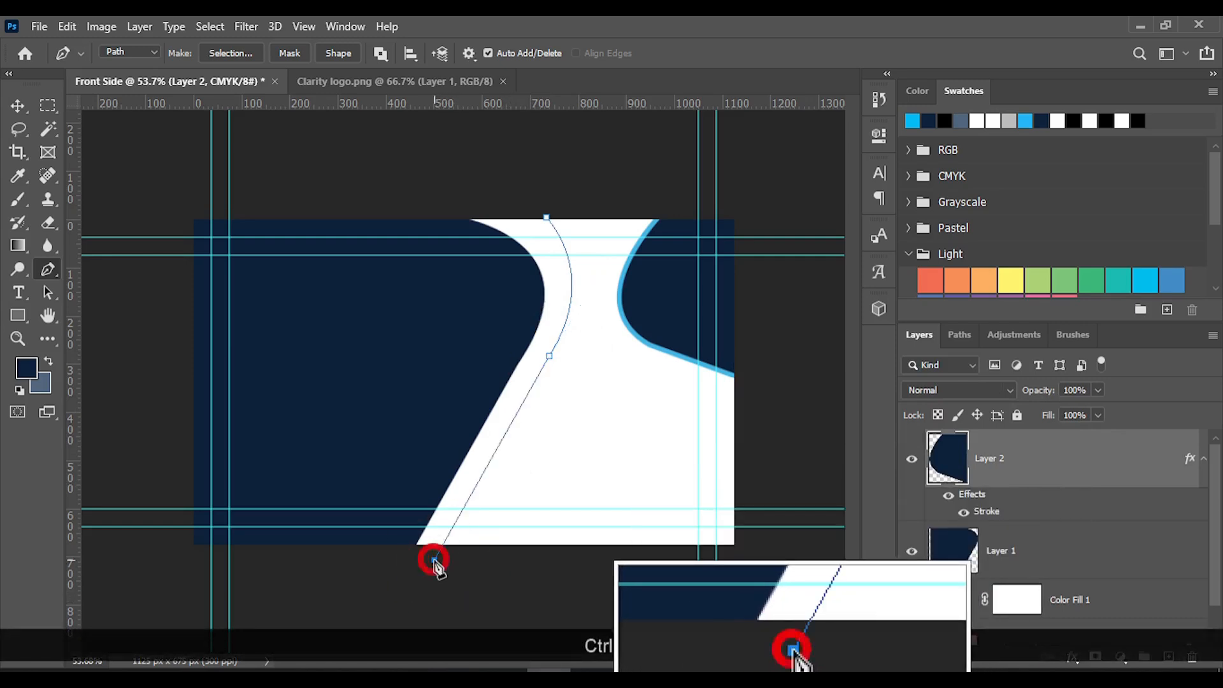
click(468, 564)
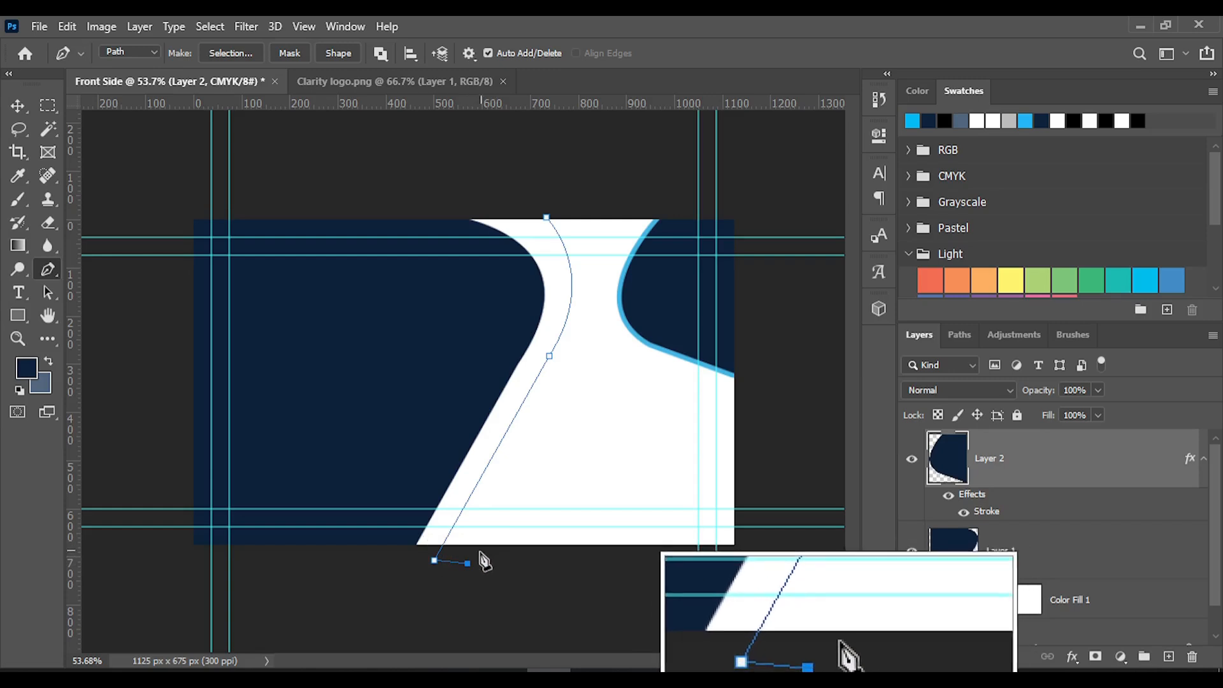
key(ctrl+z)
key(shift)
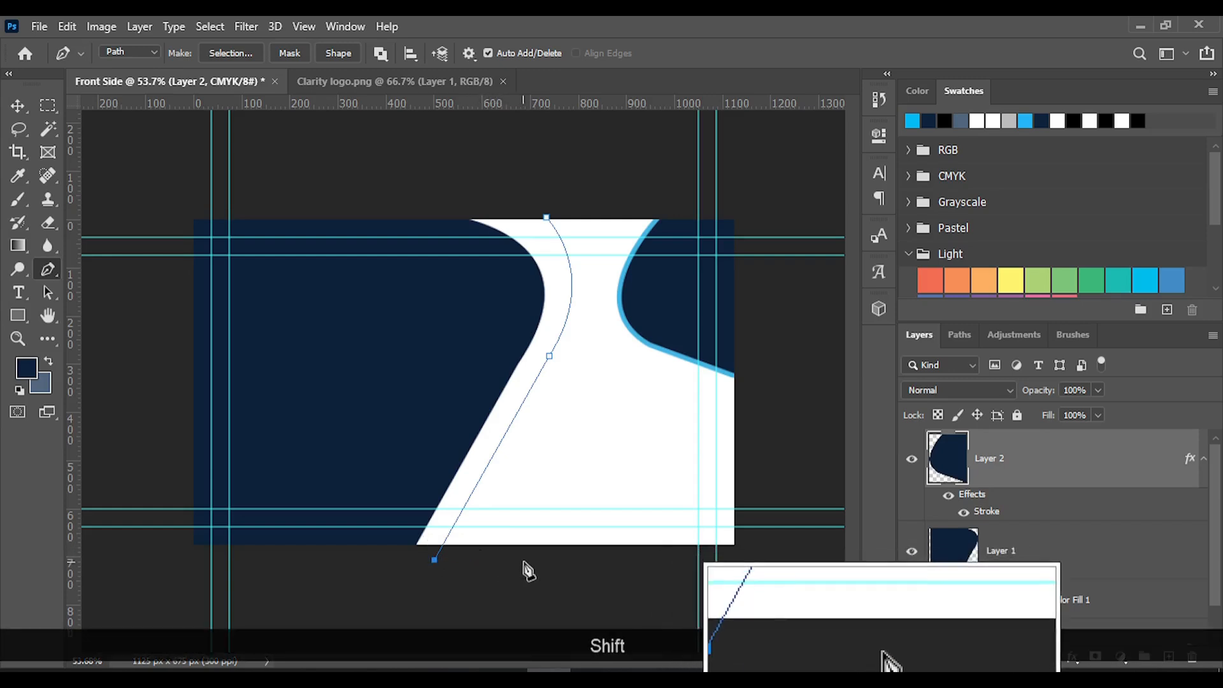
shift+click(506, 560)
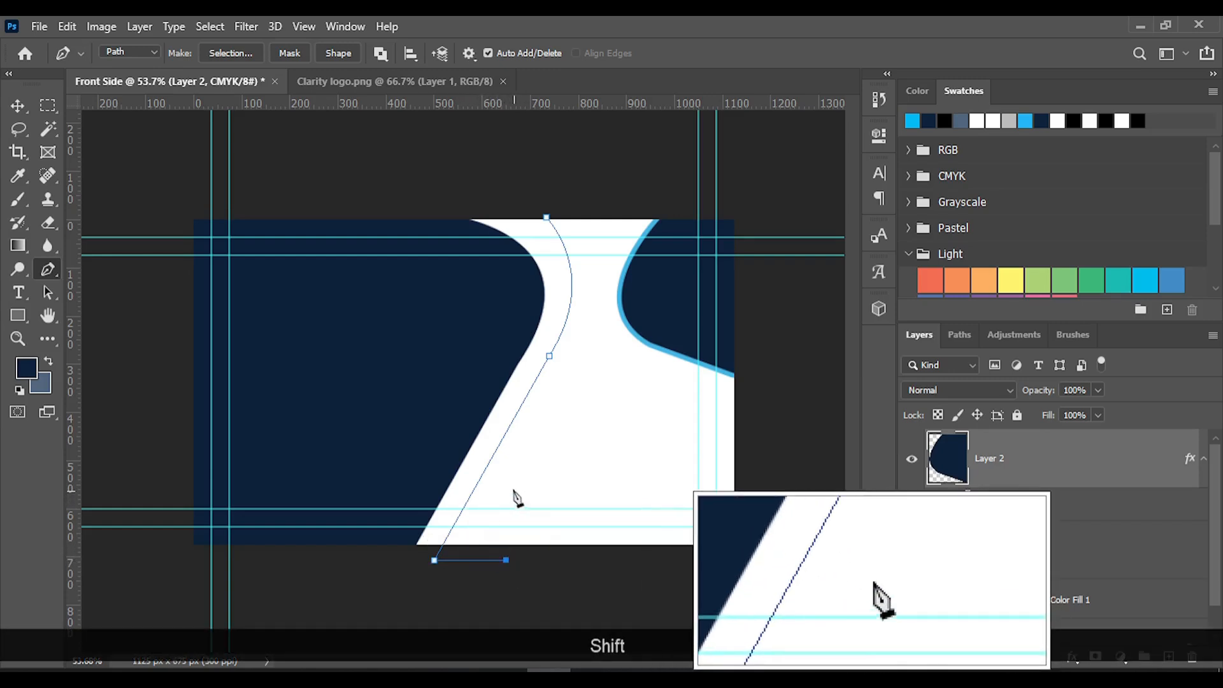
shift+click(510, 459)
drag(511, 460, 564, 392)
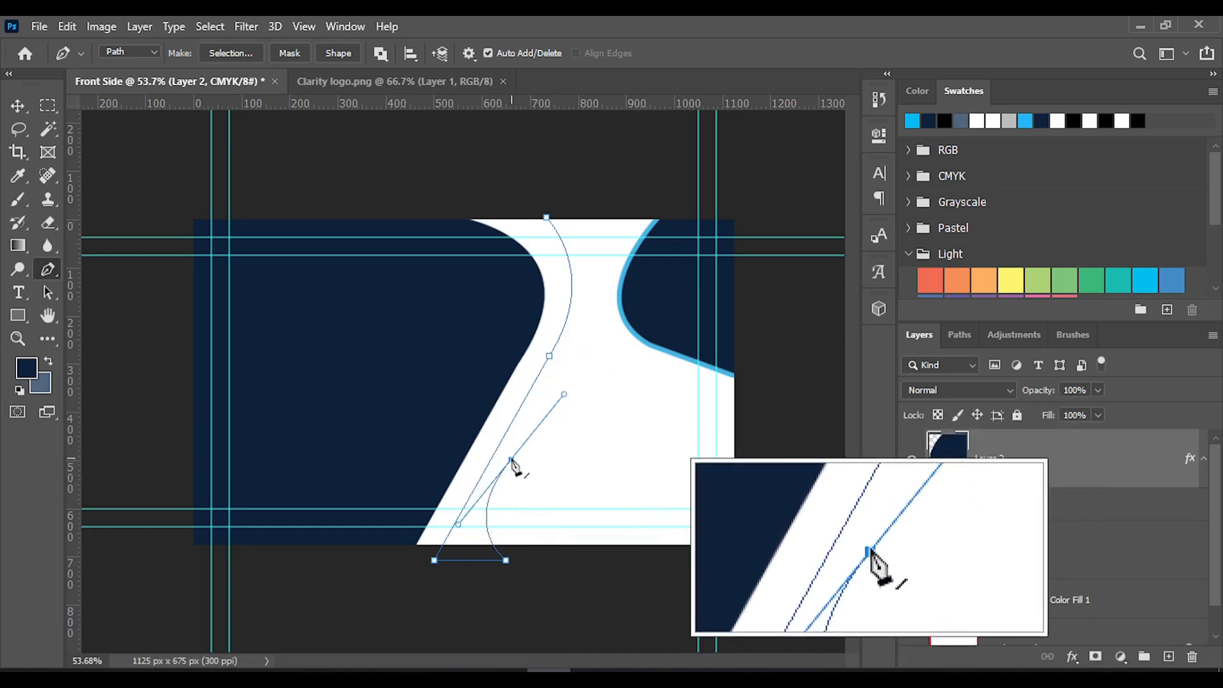
key(ctrl)
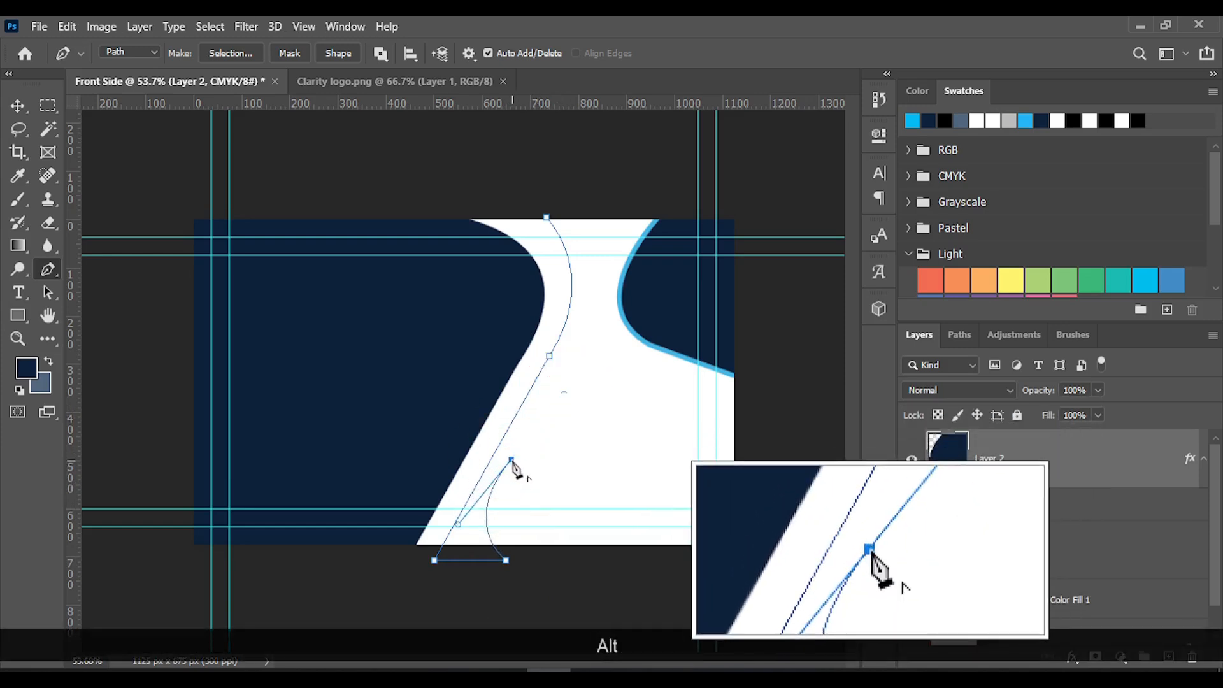
drag(511, 459, 516, 461)
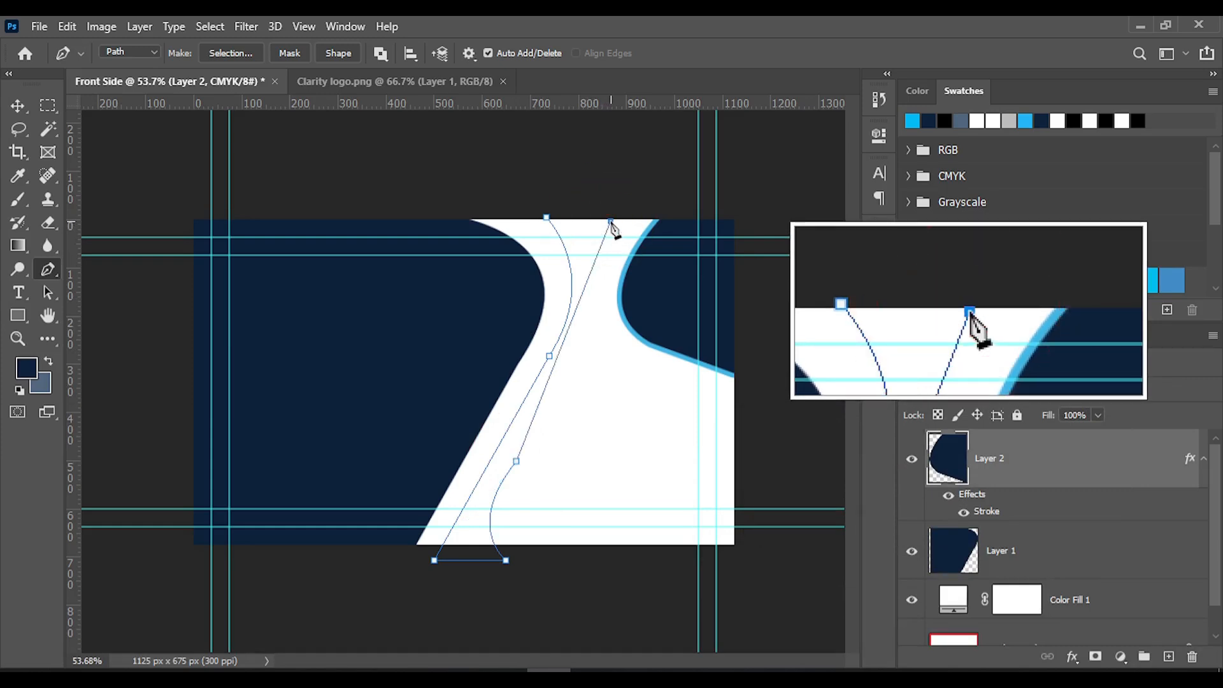
key(ctrl+z)
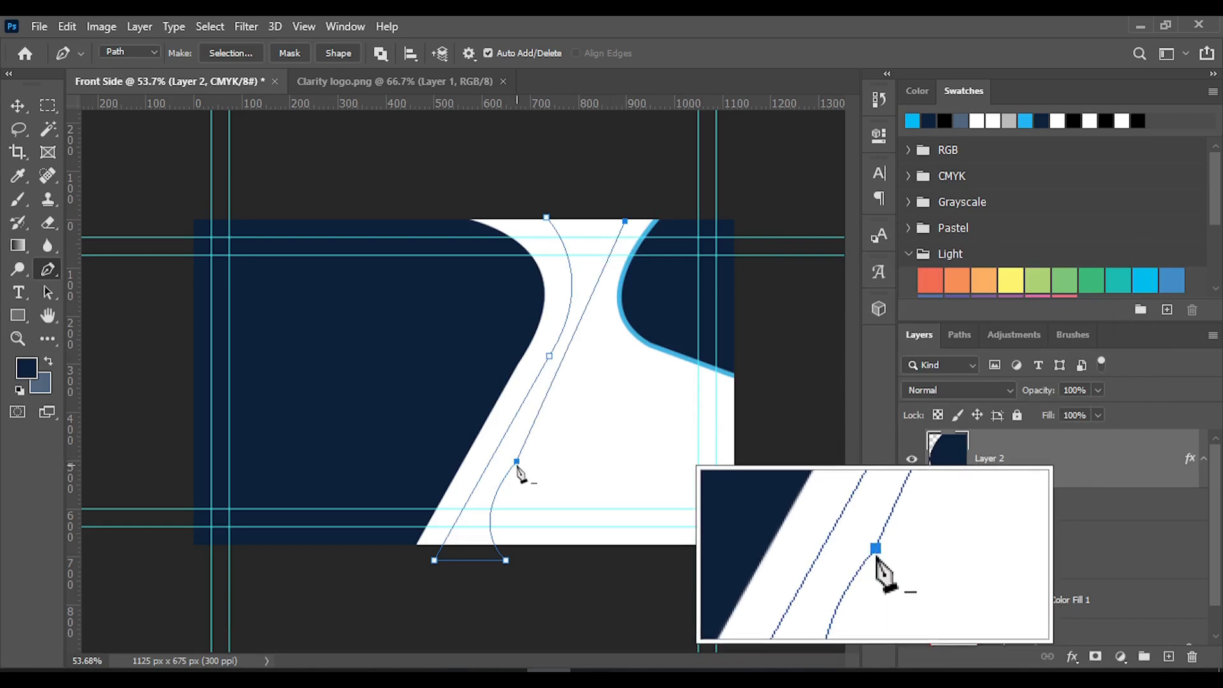
key(ctrl+z)
key(ctrl+z)
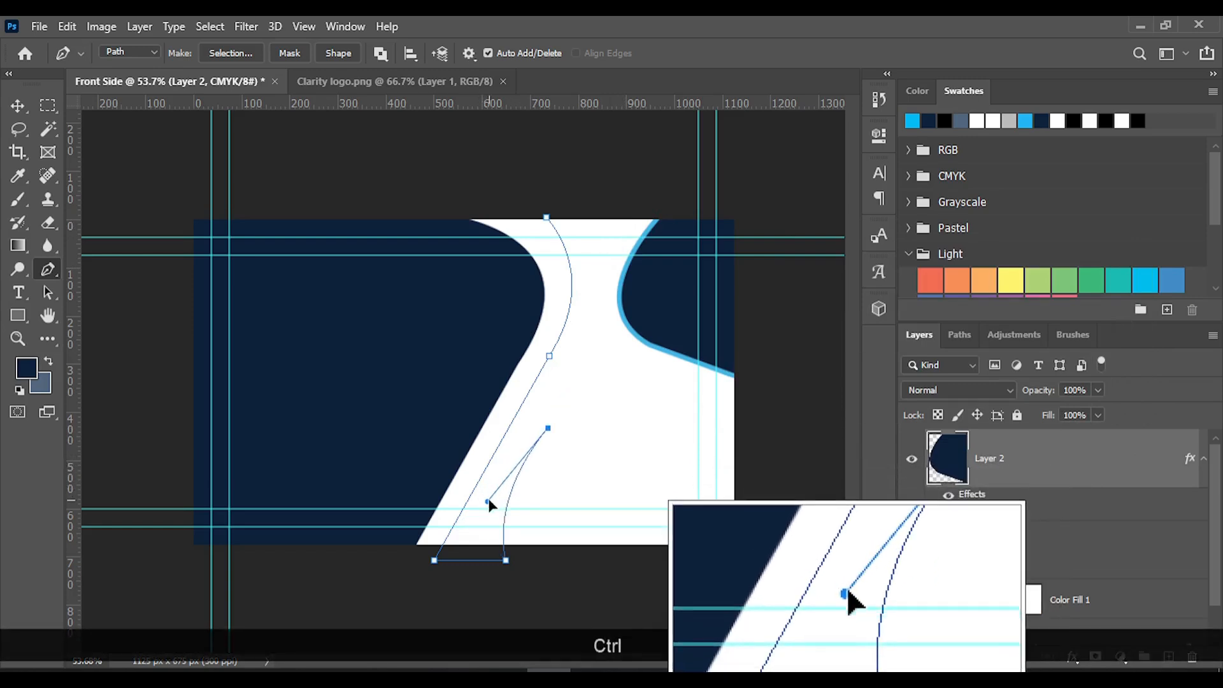
Shape the band's right side with curved anchors near X 720, Y 435 px and at the top edge near X 815 px, closing the path
ctrl+click(487, 501)
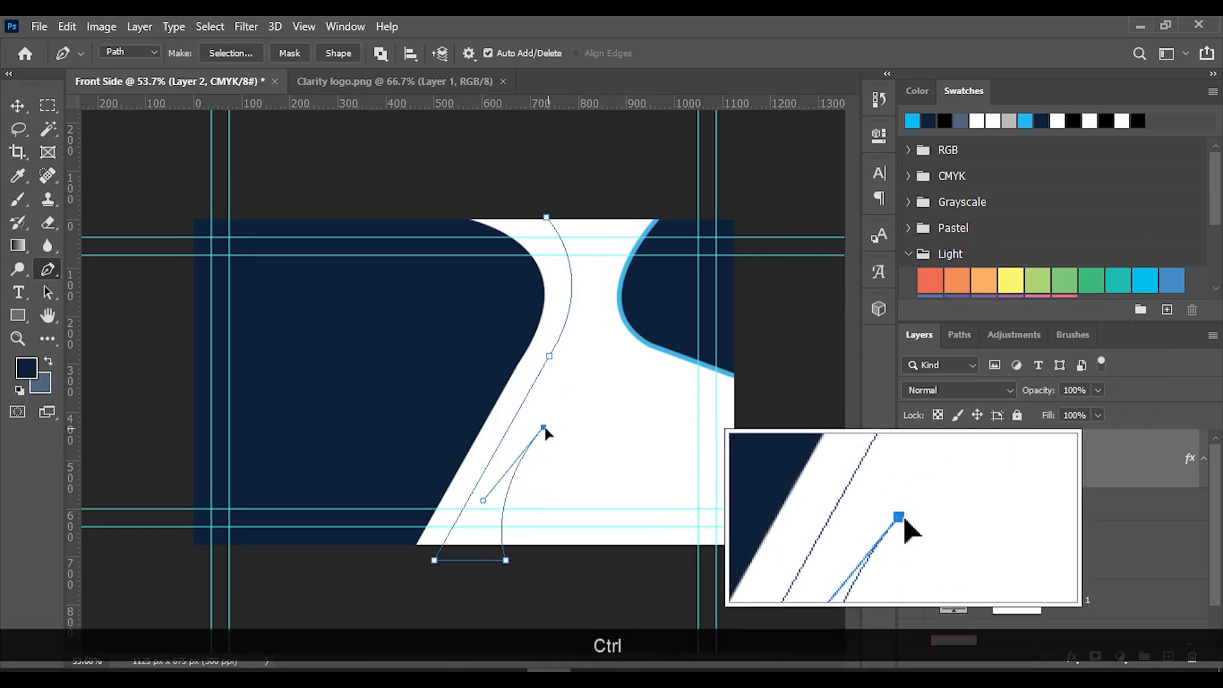
drag(542, 429, 541, 429)
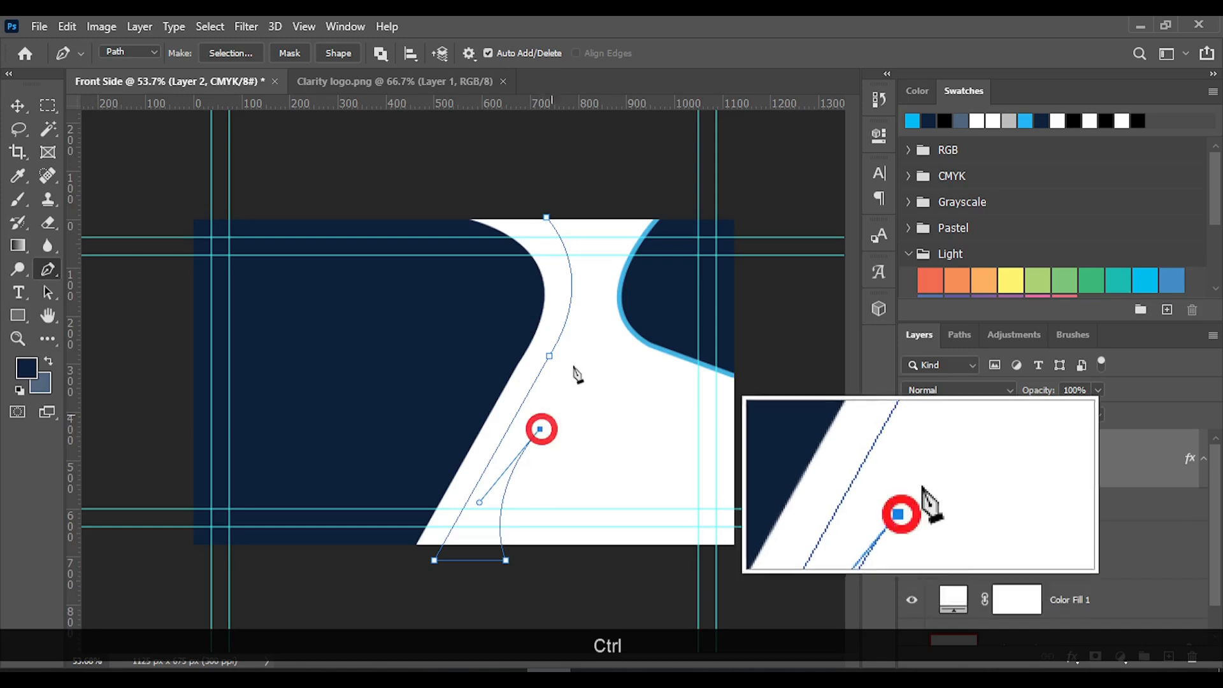
drag(586, 221, 539, 134)
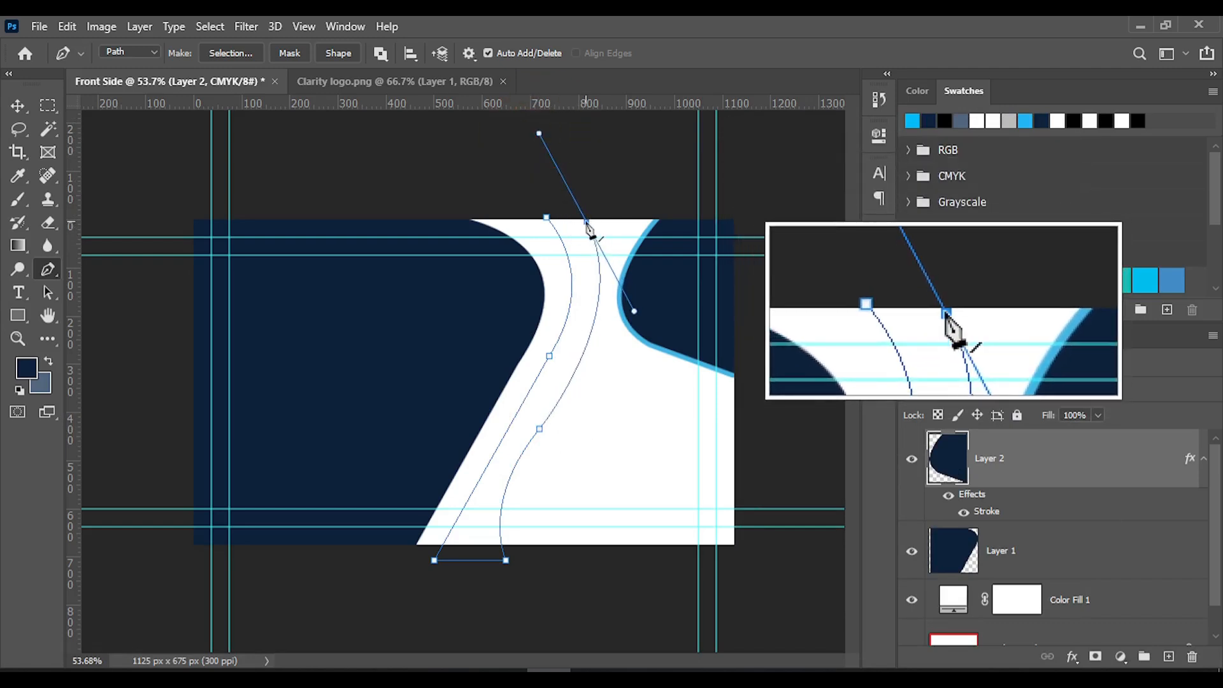
drag(586, 222, 564, 182)
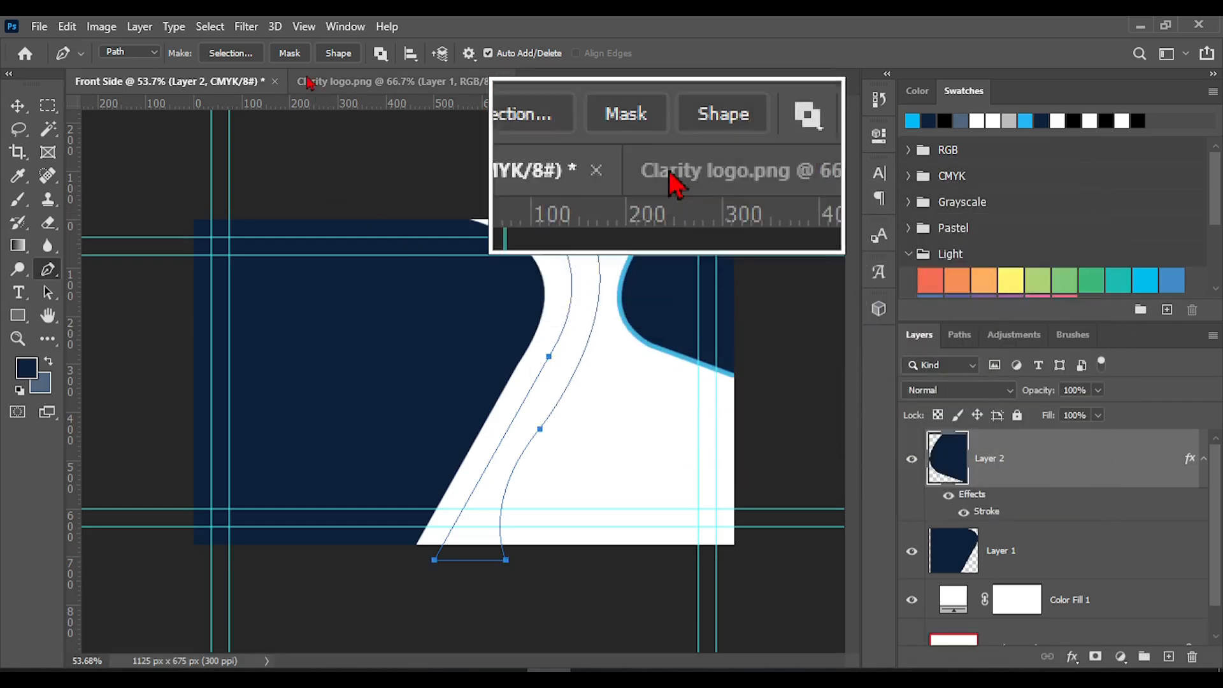
click(233, 60)
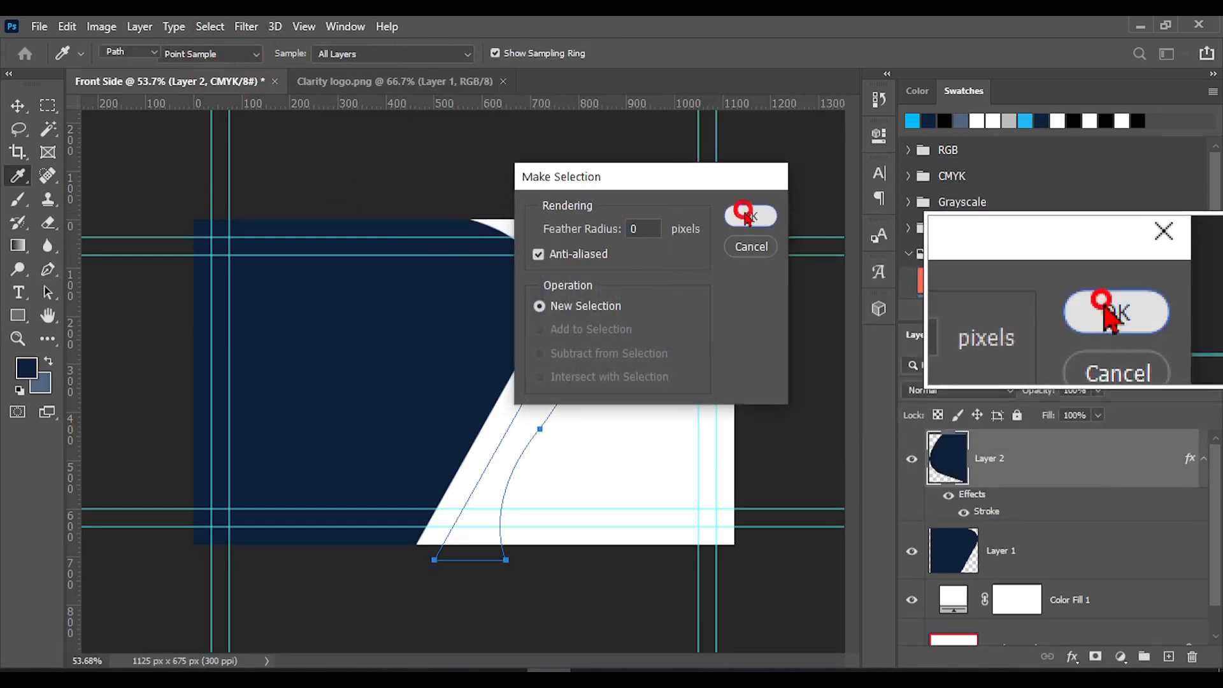
click(747, 217)
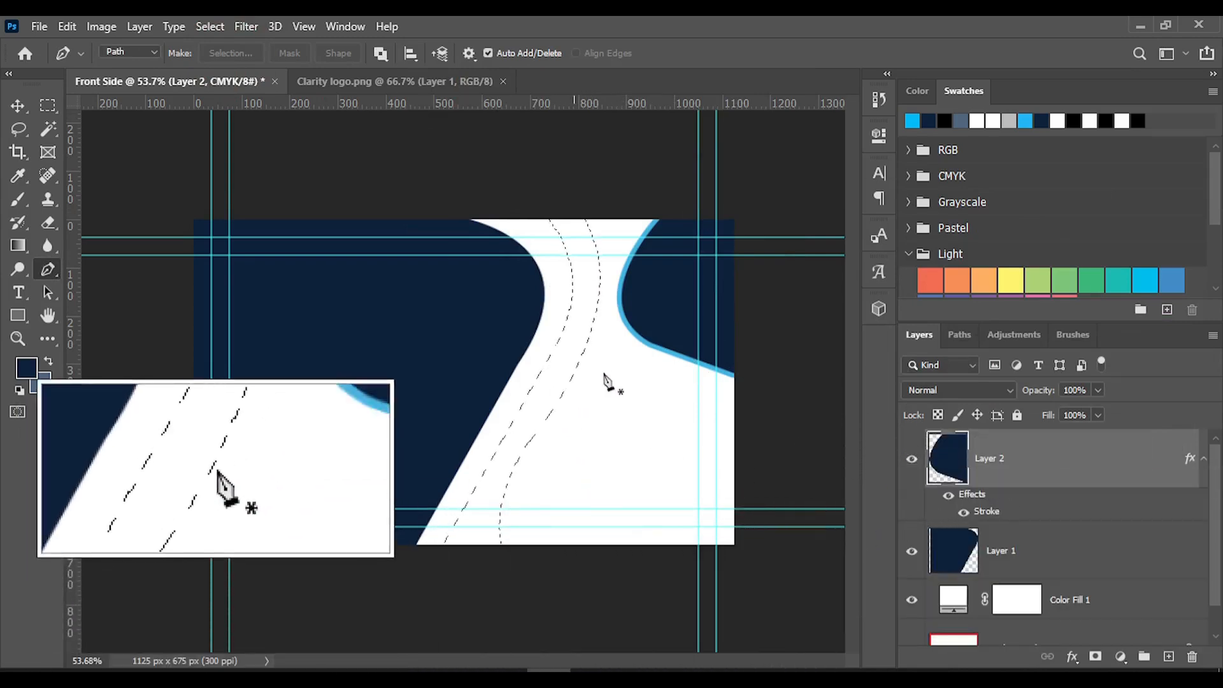
key(ctrl+z)
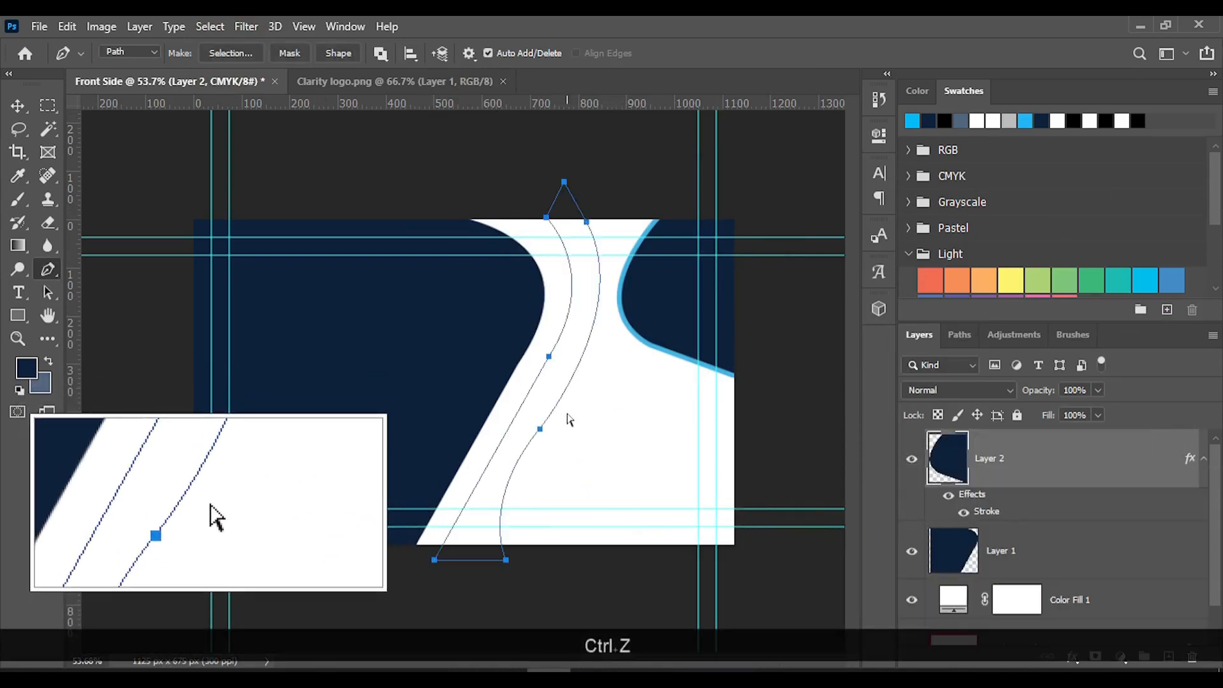
ctrl+click(549, 356)
key(ctrl)
key(ctrl+z)
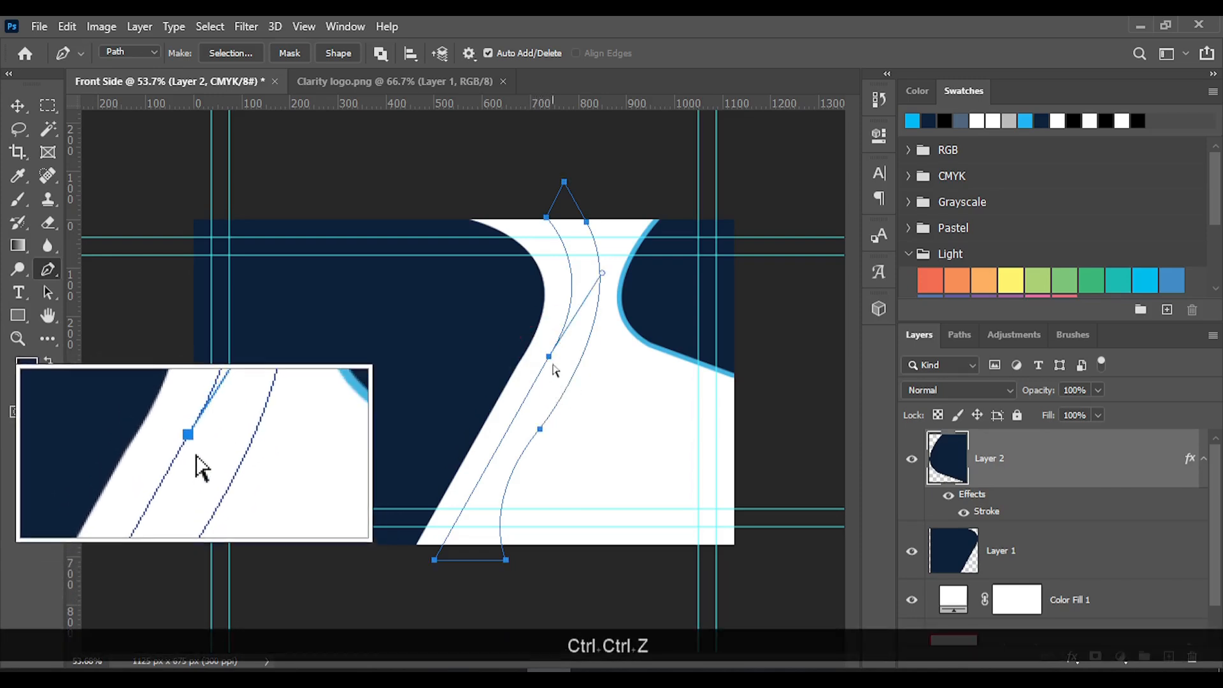
drag(549, 358, 553, 363)
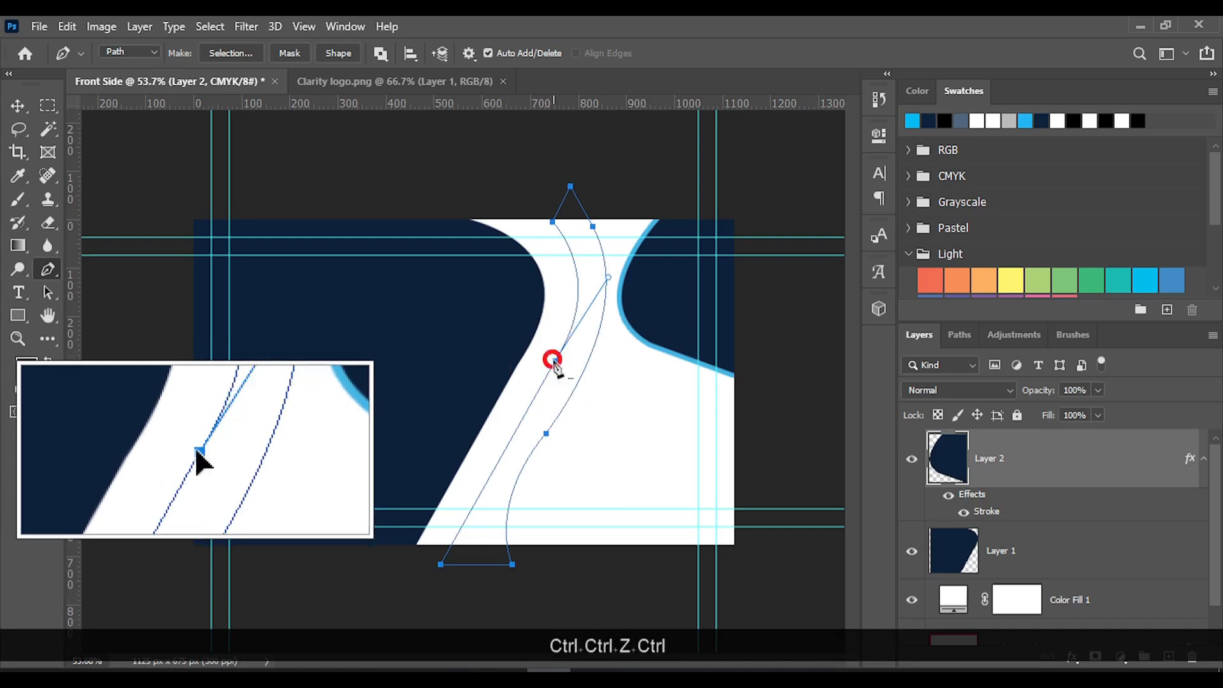
key(ctrl+z)
Adjust the lower handle of the band's right-side anchor and convert the path into a selection with a 0 px feather
key(ctrl)
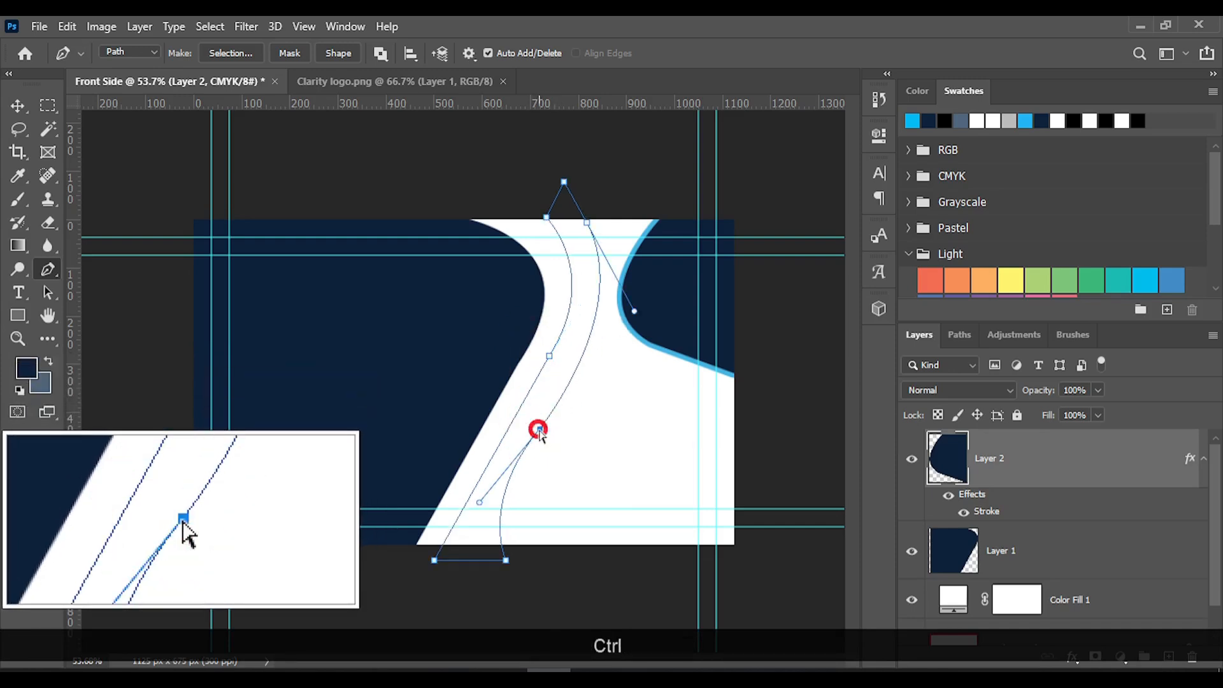
ctrl+click(502, 503)
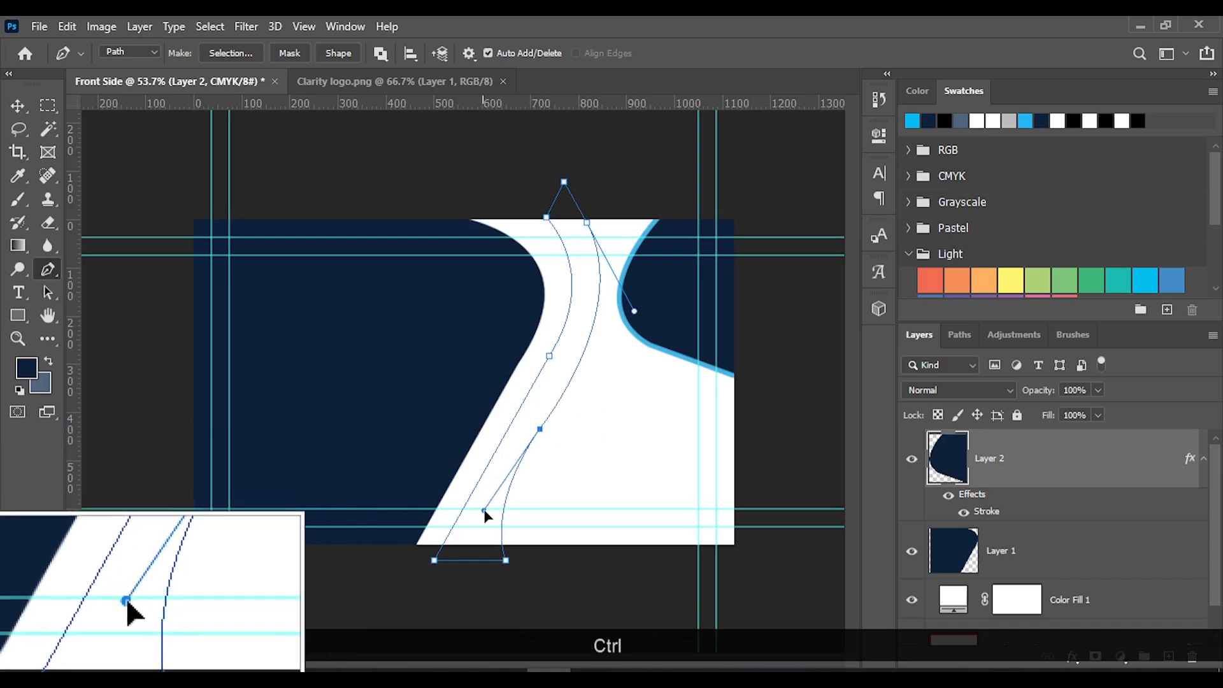
ctrl+click(485, 511)
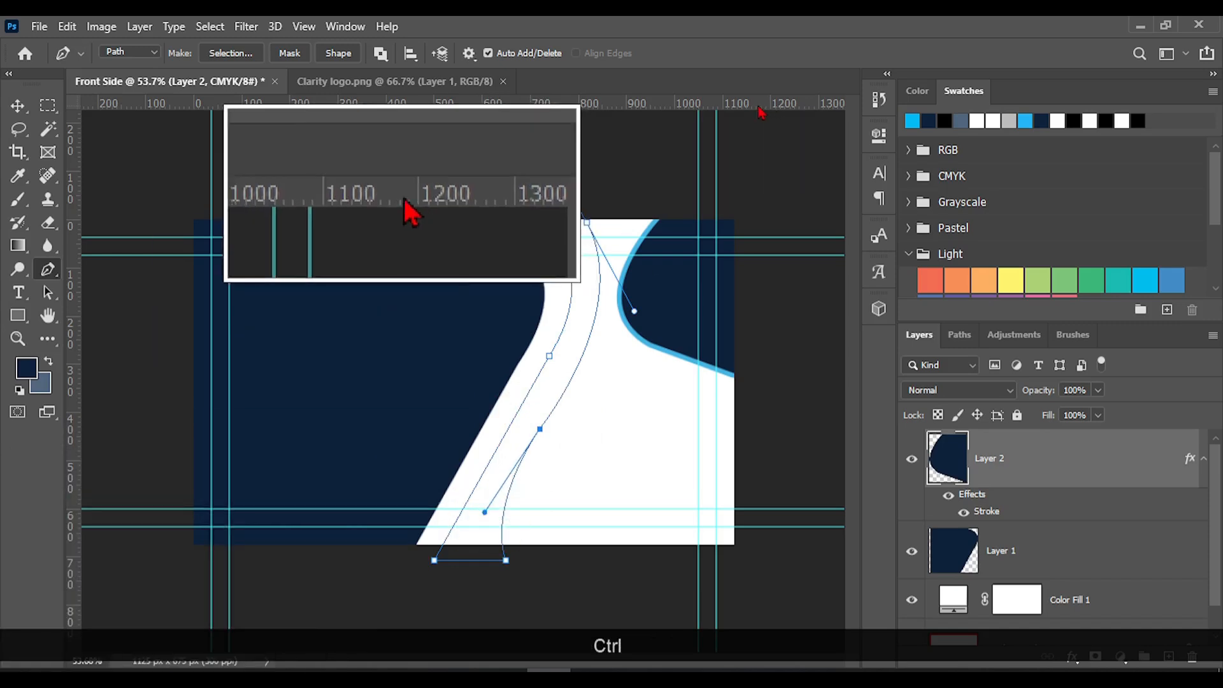
click(226, 55)
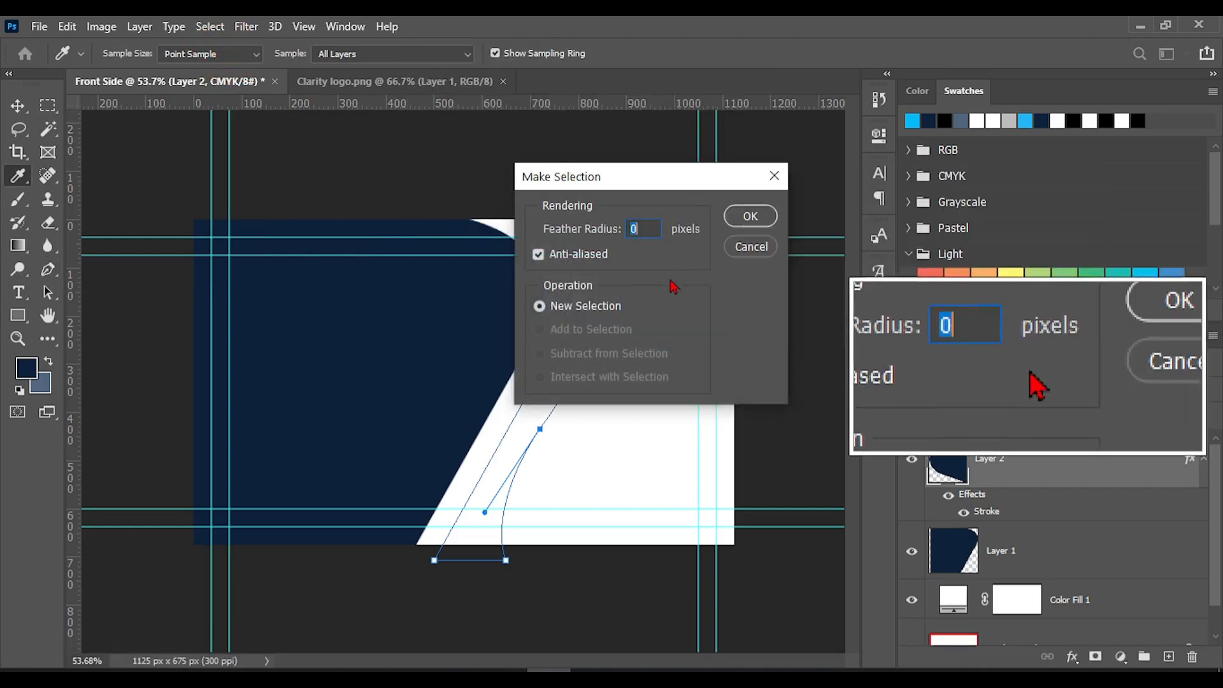
click(764, 218)
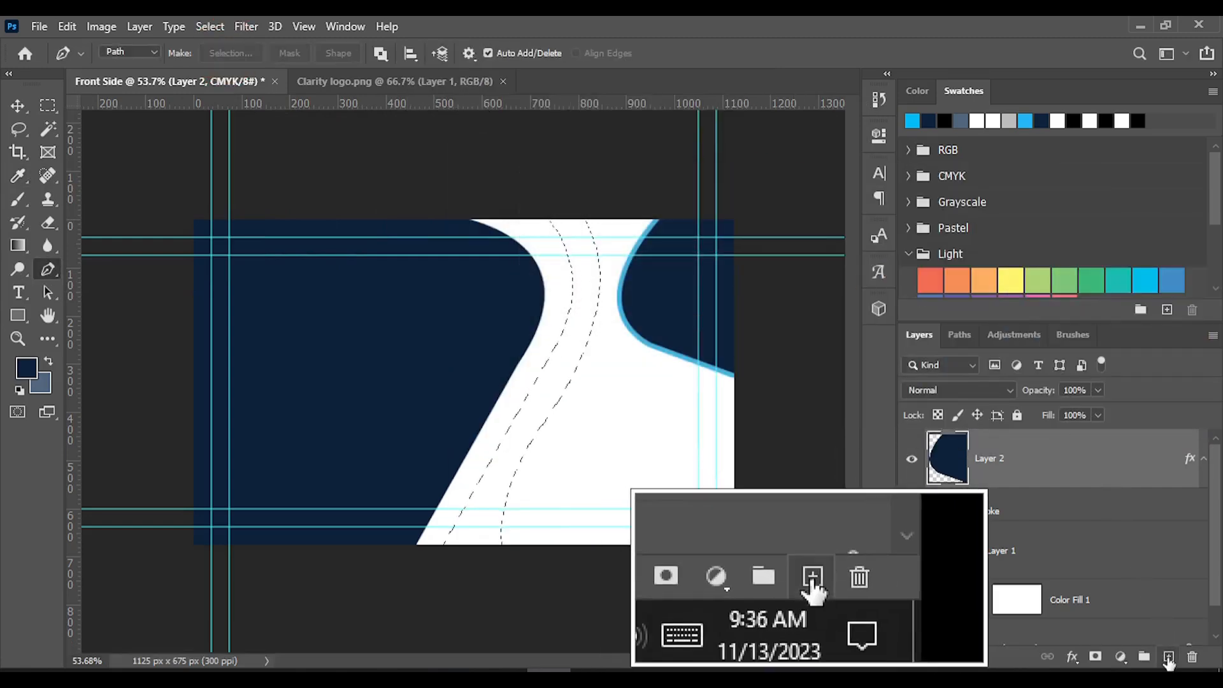
Fill the band selection on a new layer with the light blue sampled from the right navy shape's stroke
click(1168, 657)
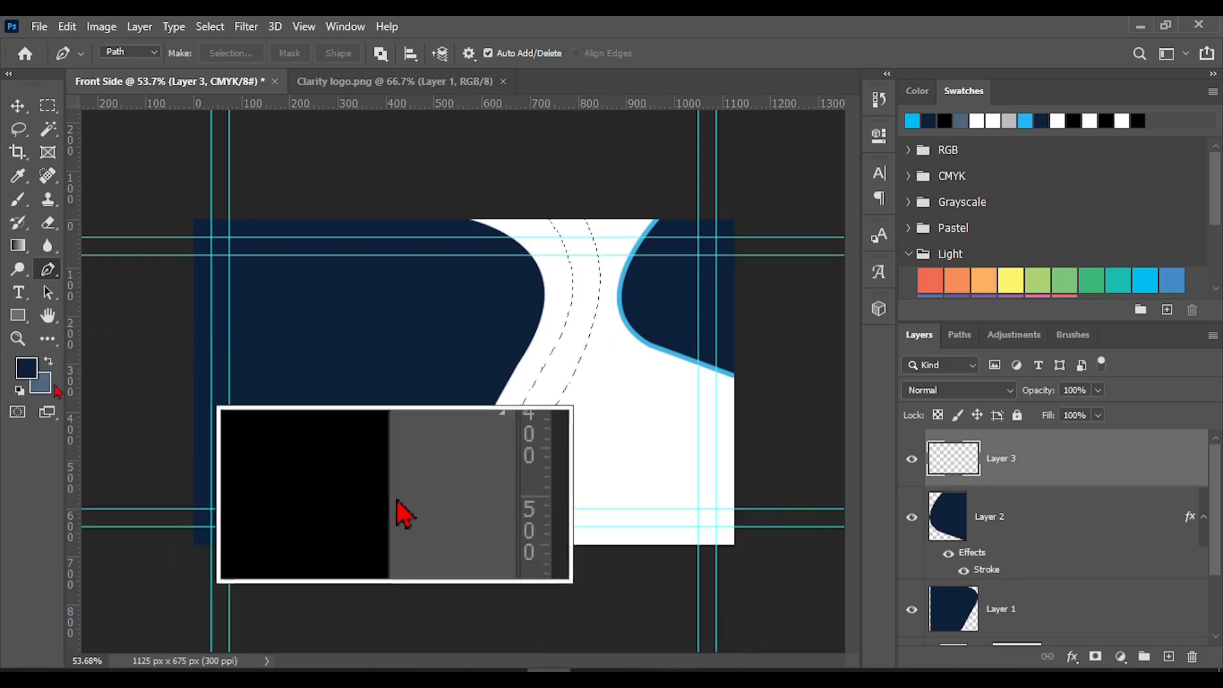
click(18, 175)
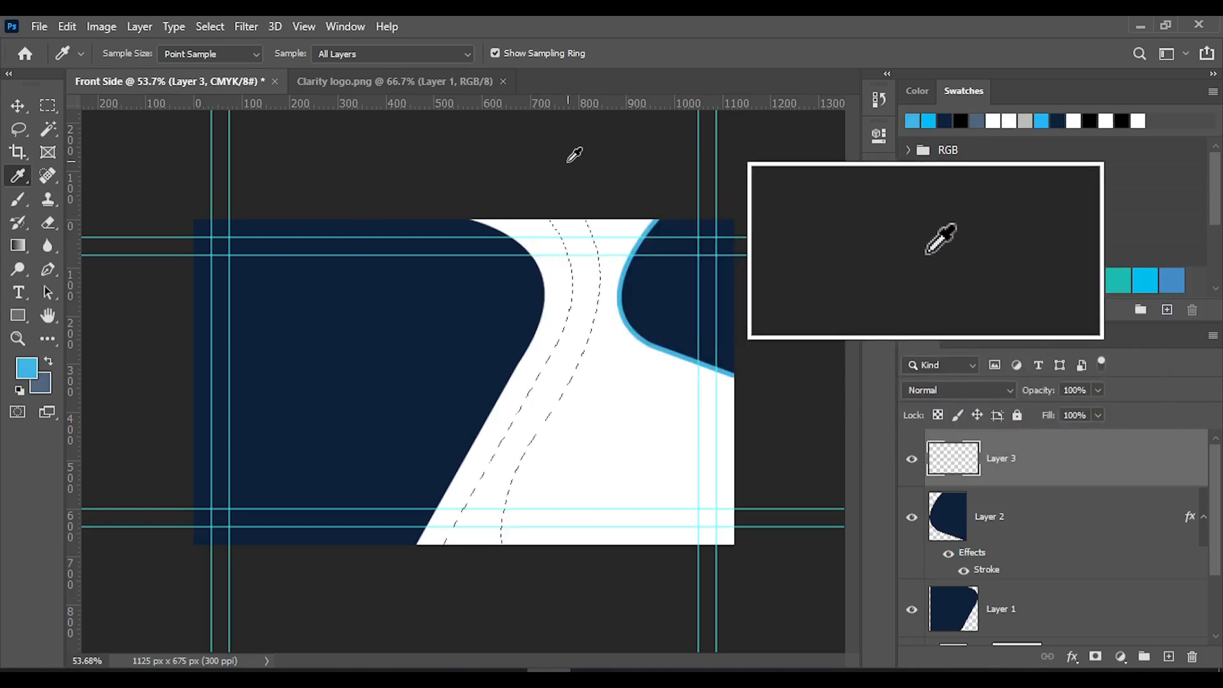
key(ctrl+BackSpace)
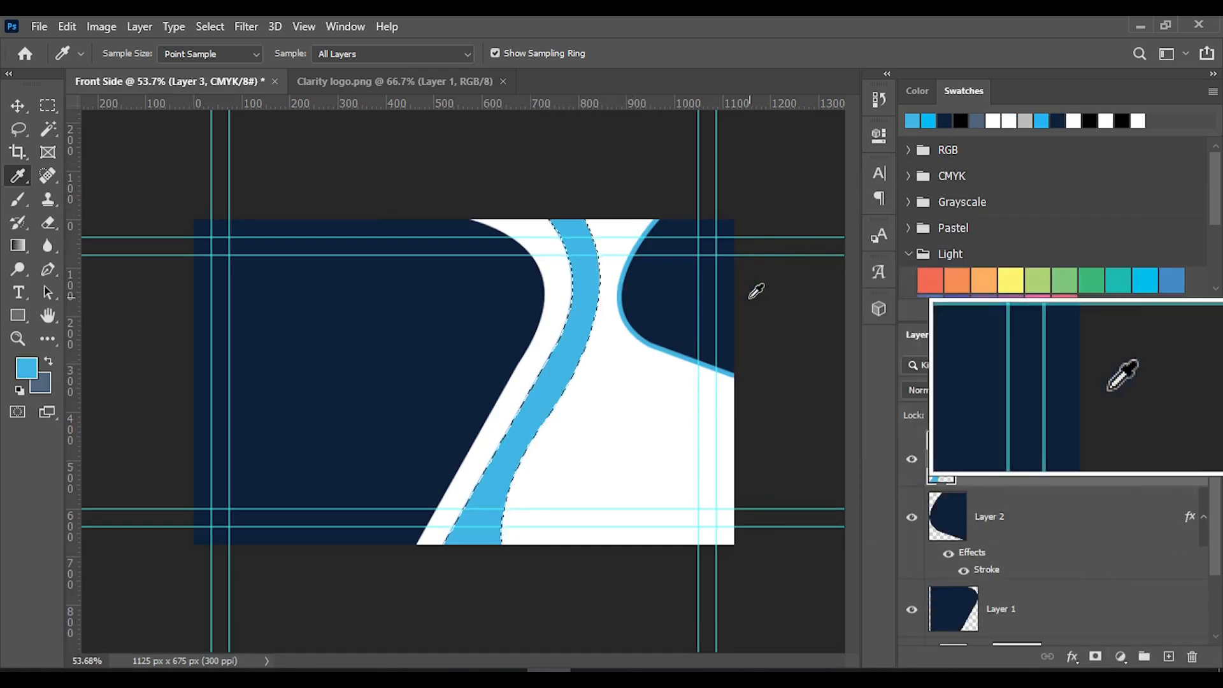
Narrow the blue band to about 66% of its width from its left side, and move the deselected band slightly left
key(ctrl)
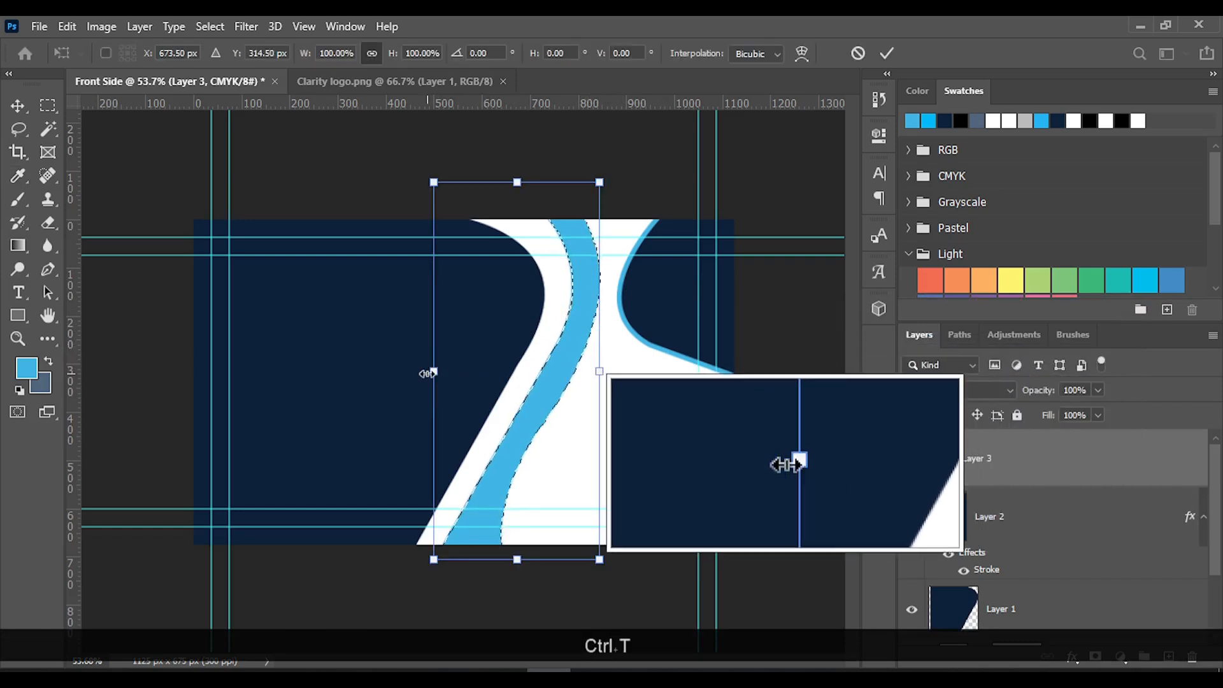
key(shift)
drag(432, 373, 491, 382)
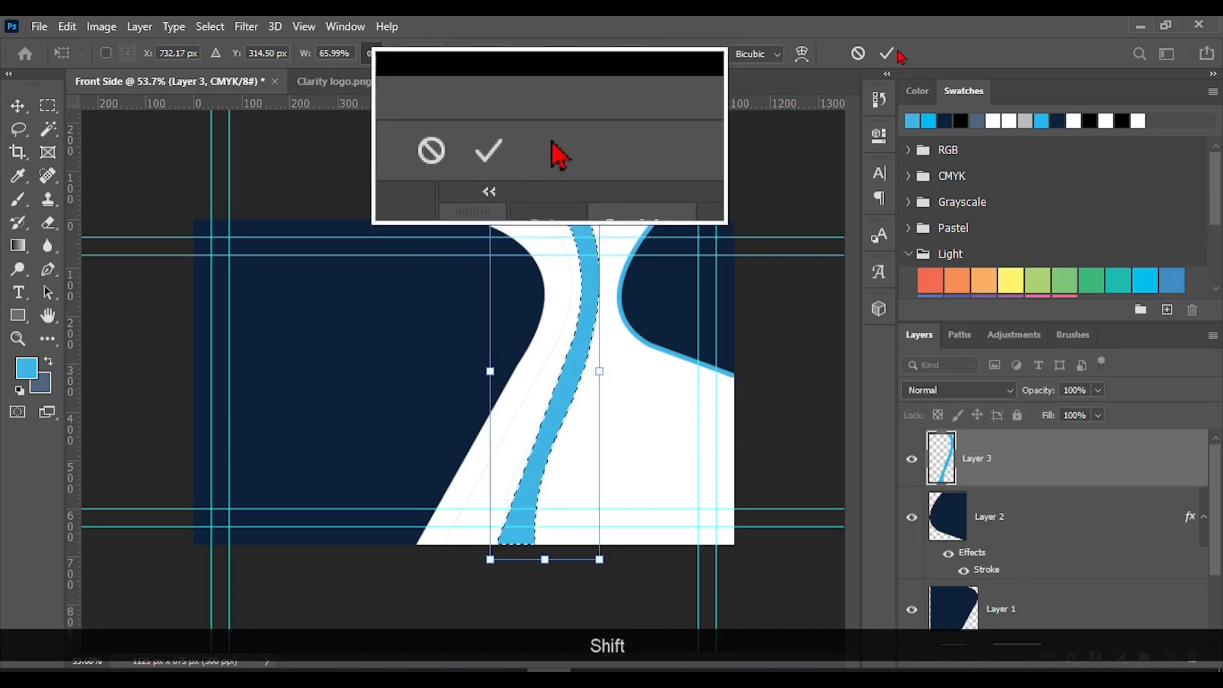
click(887, 53)
key(i)
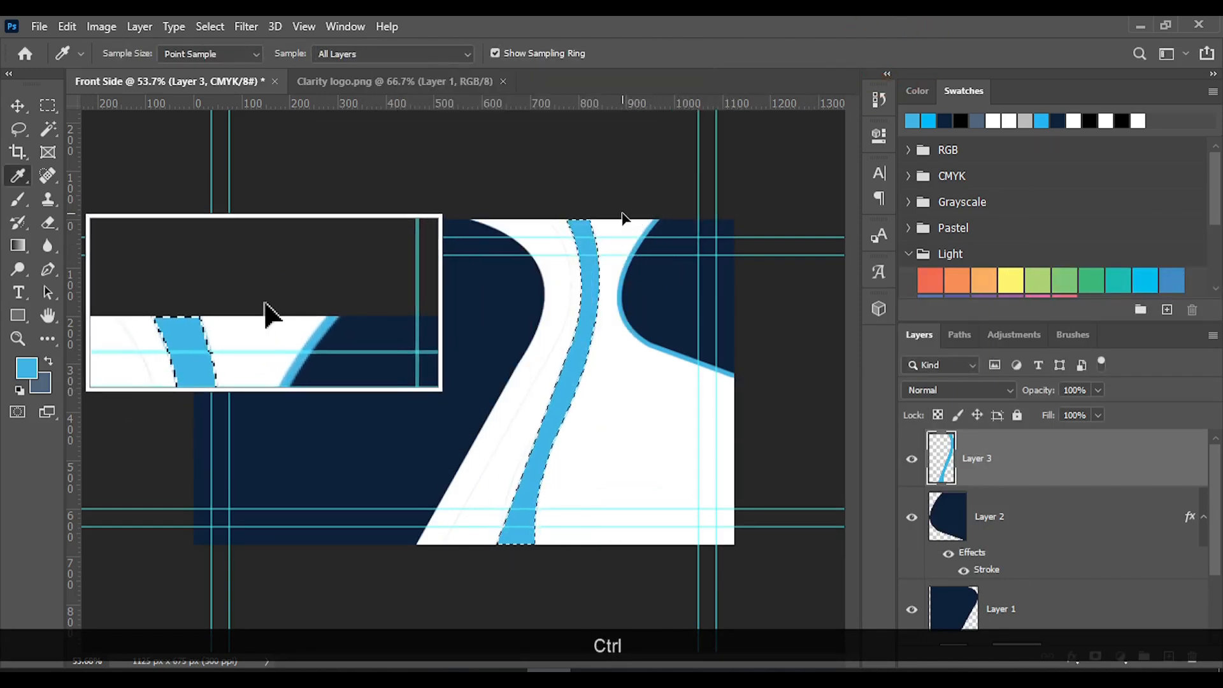
key(ctrl+d)
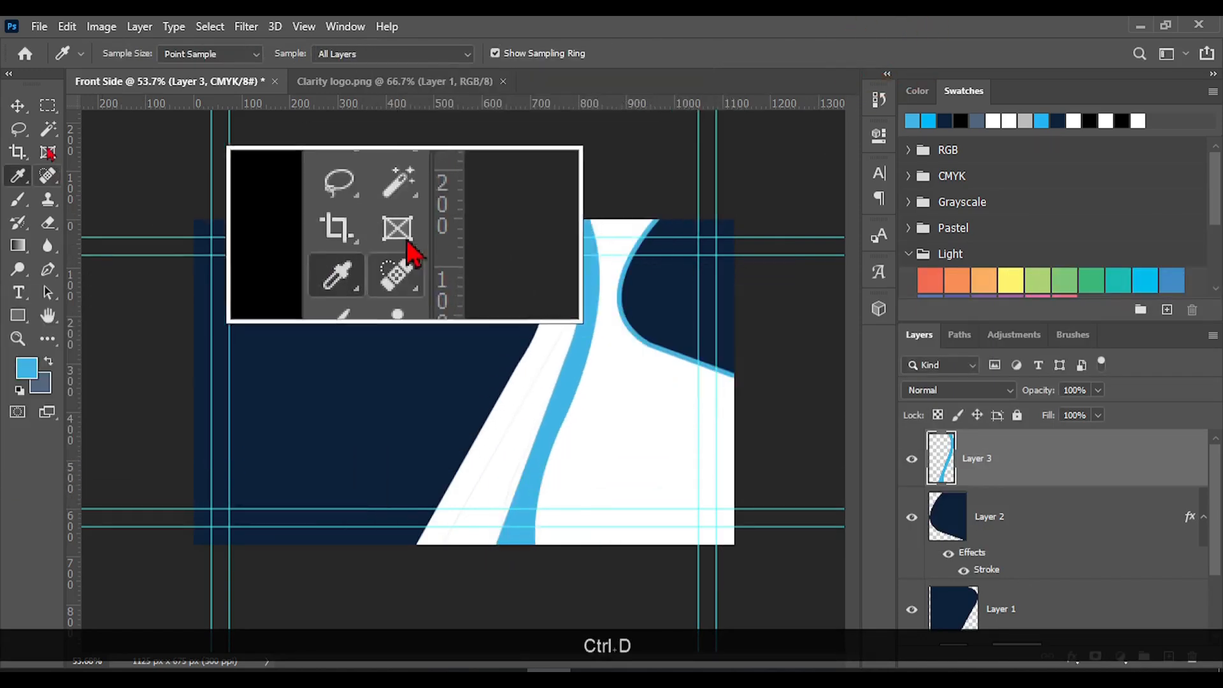
click(18, 106)
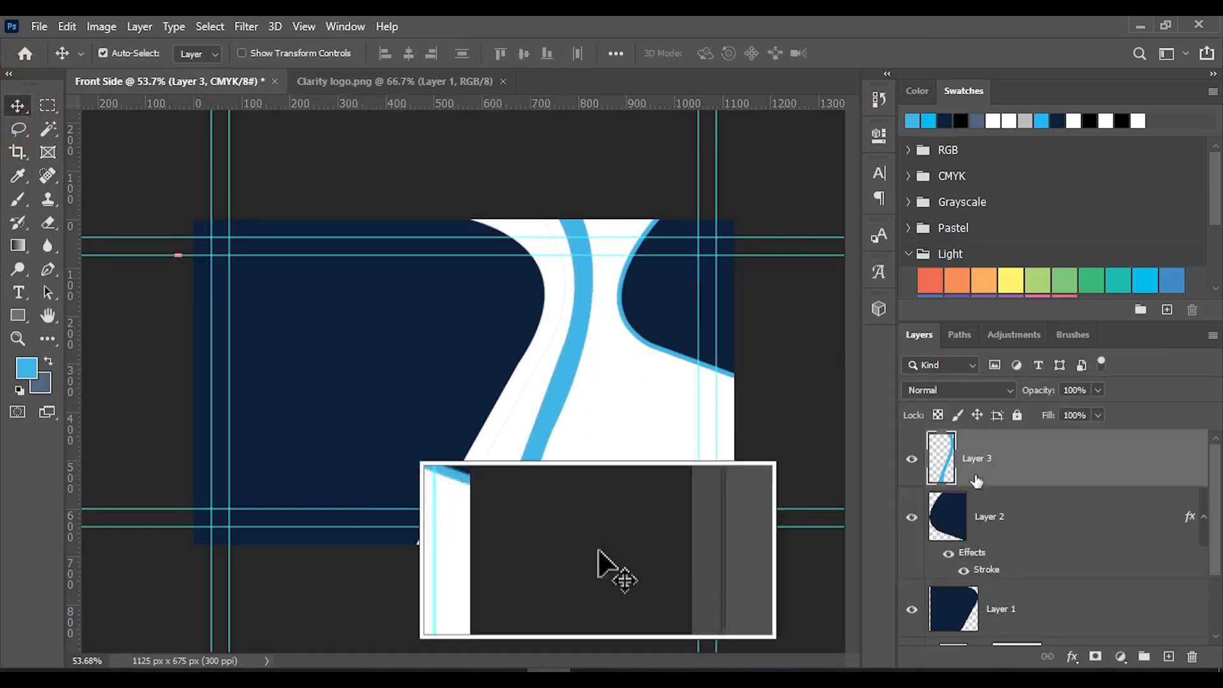
right_click(993, 461)
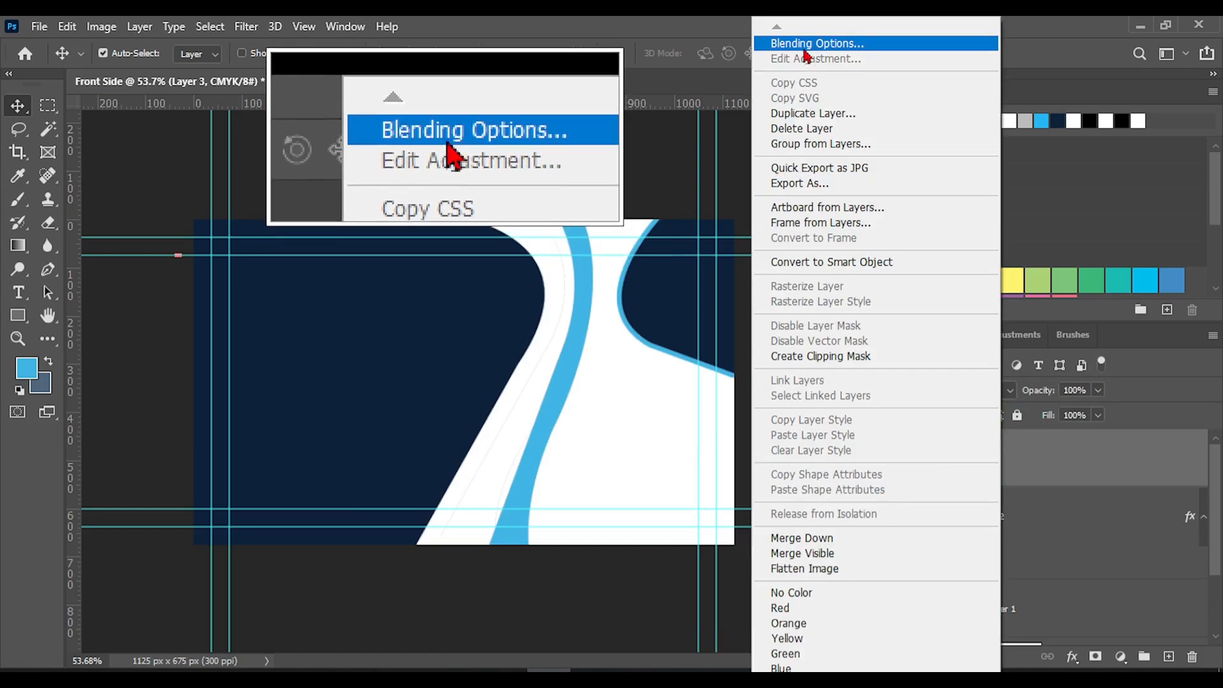
click(817, 43)
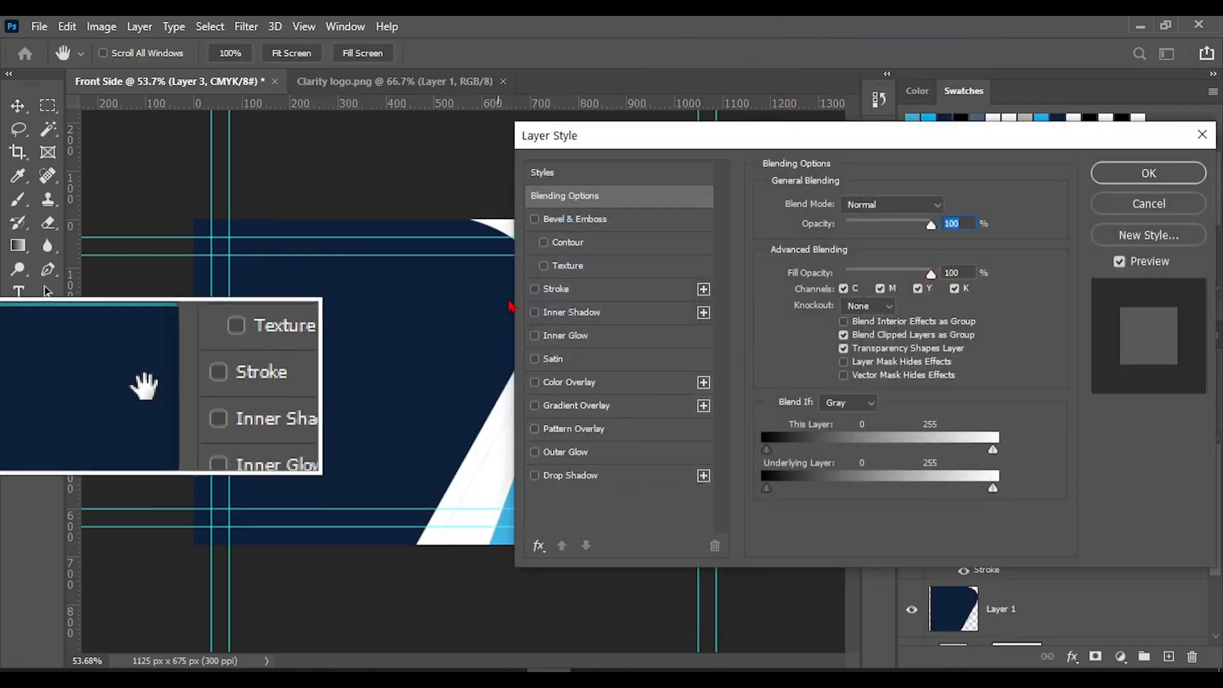
click(554, 290)
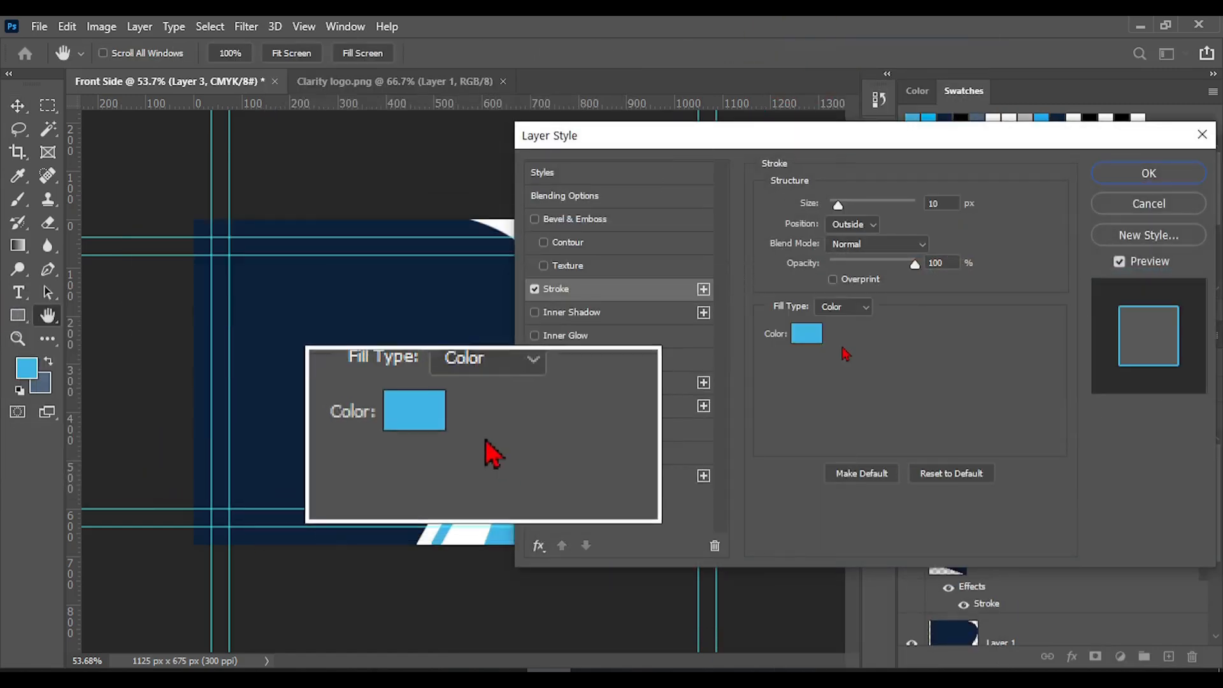
click(806, 333)
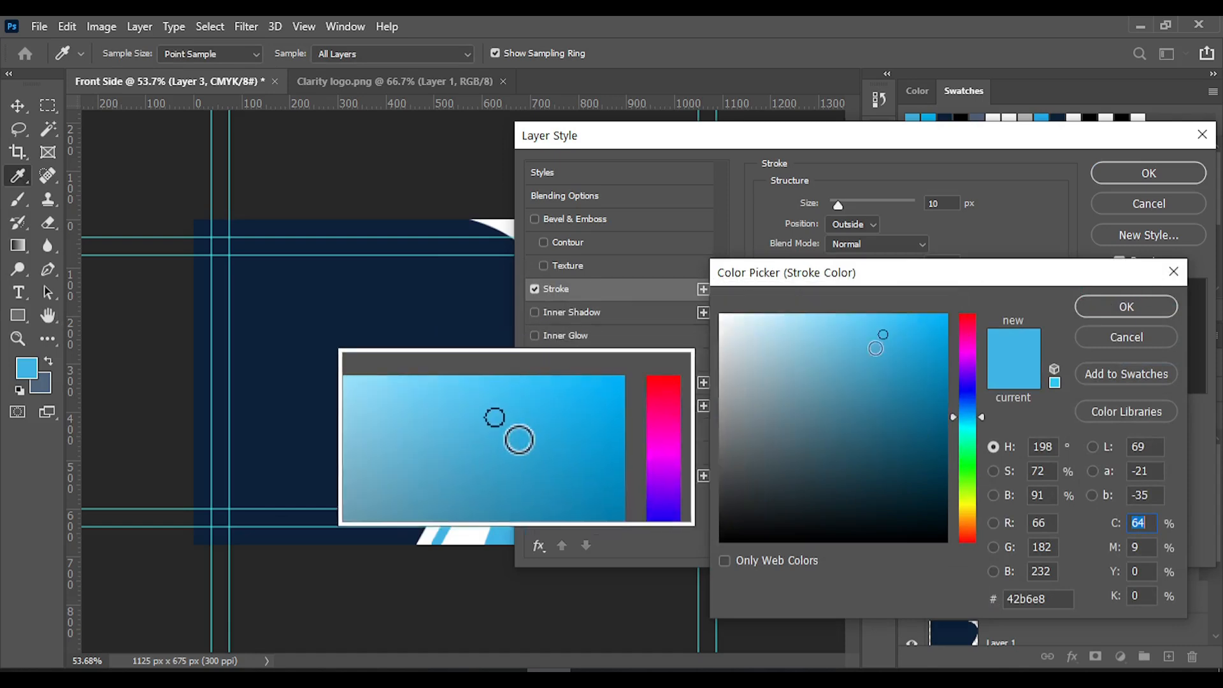
click(742, 392)
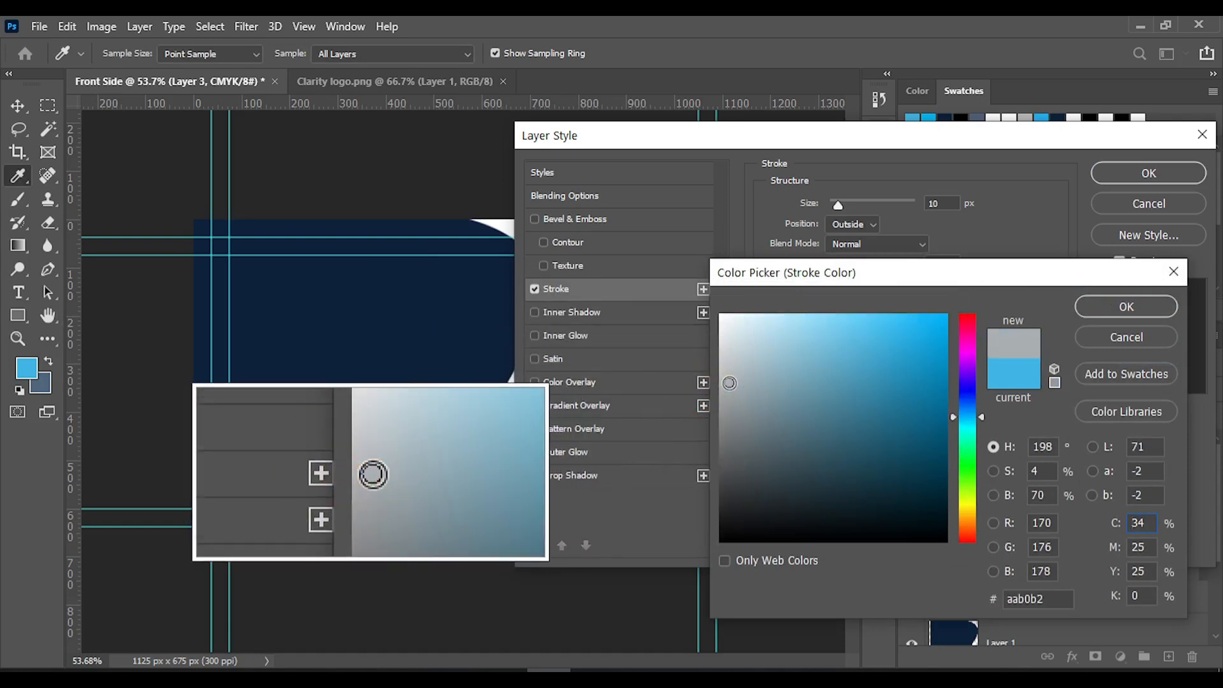
click(725, 364)
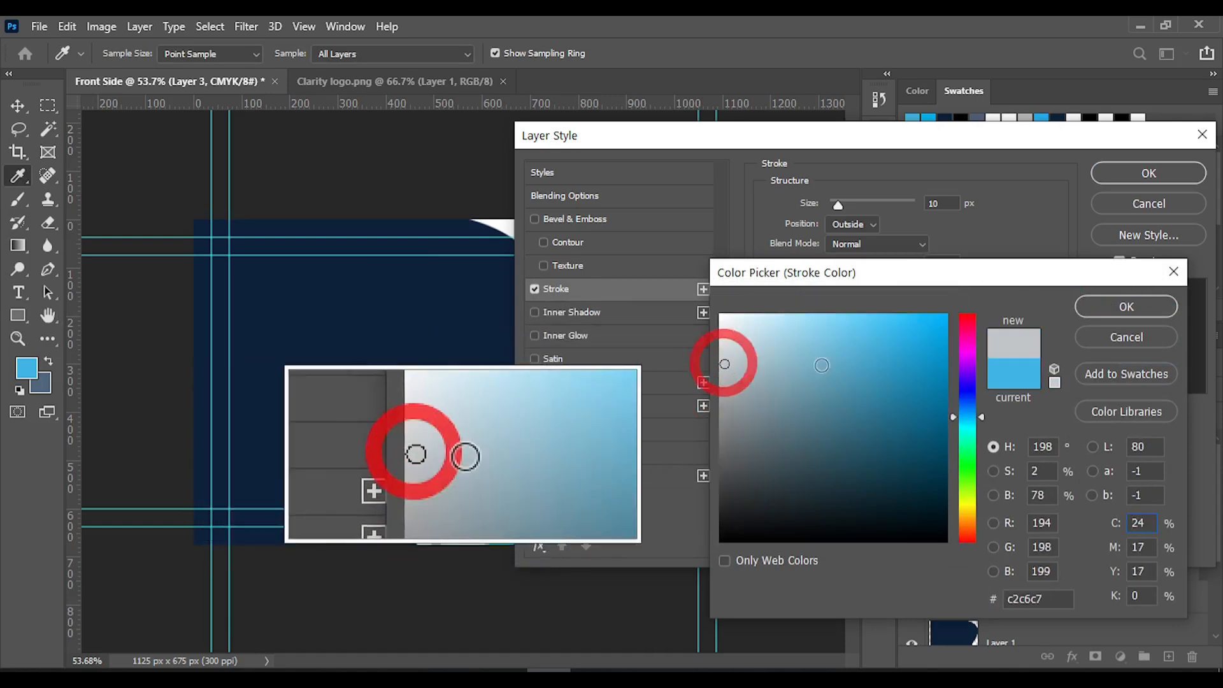
click(1121, 308)
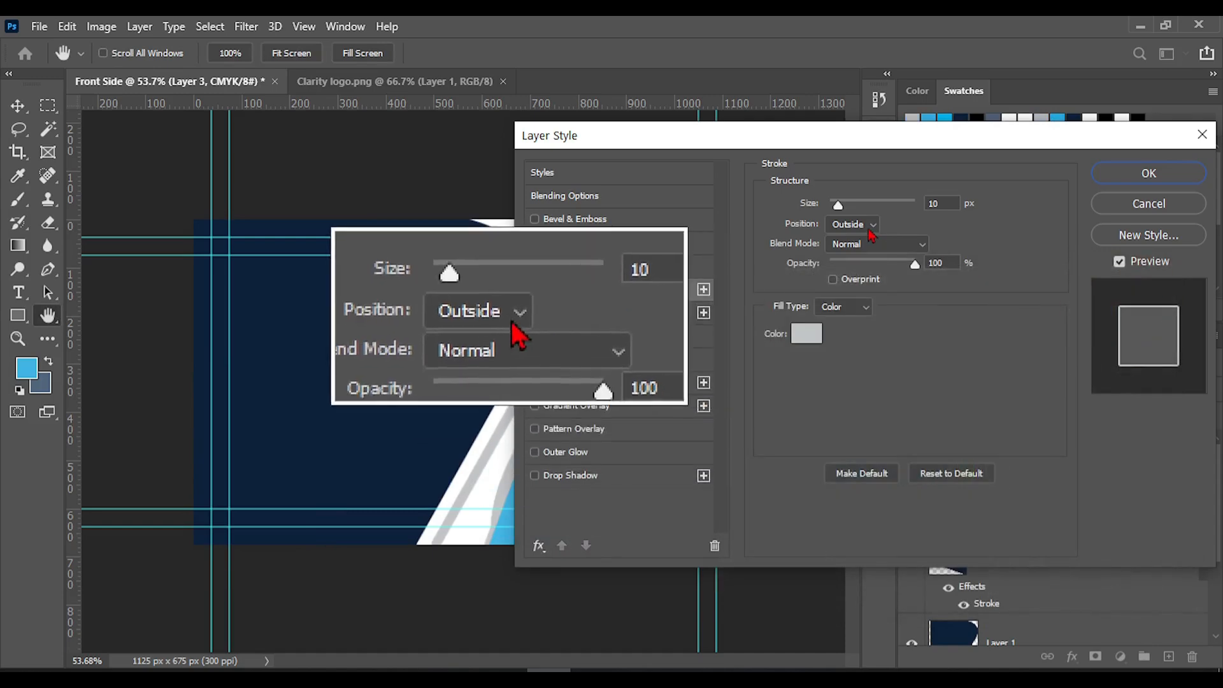
click(854, 224)
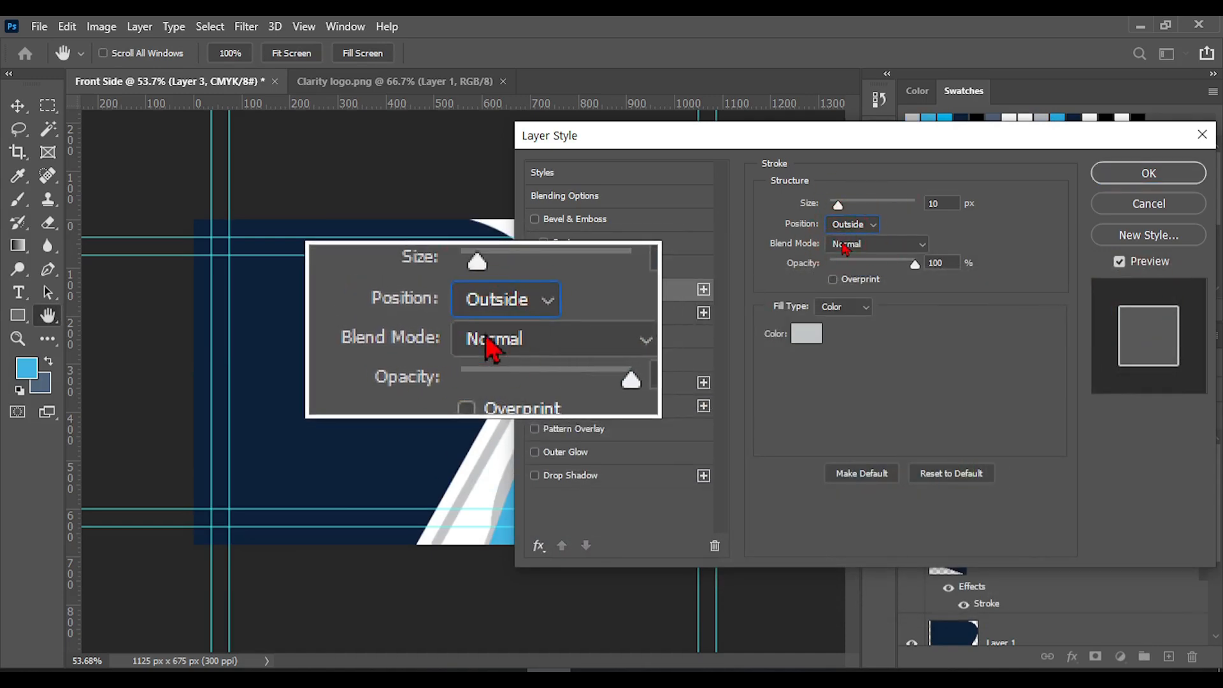
click(1202, 135)
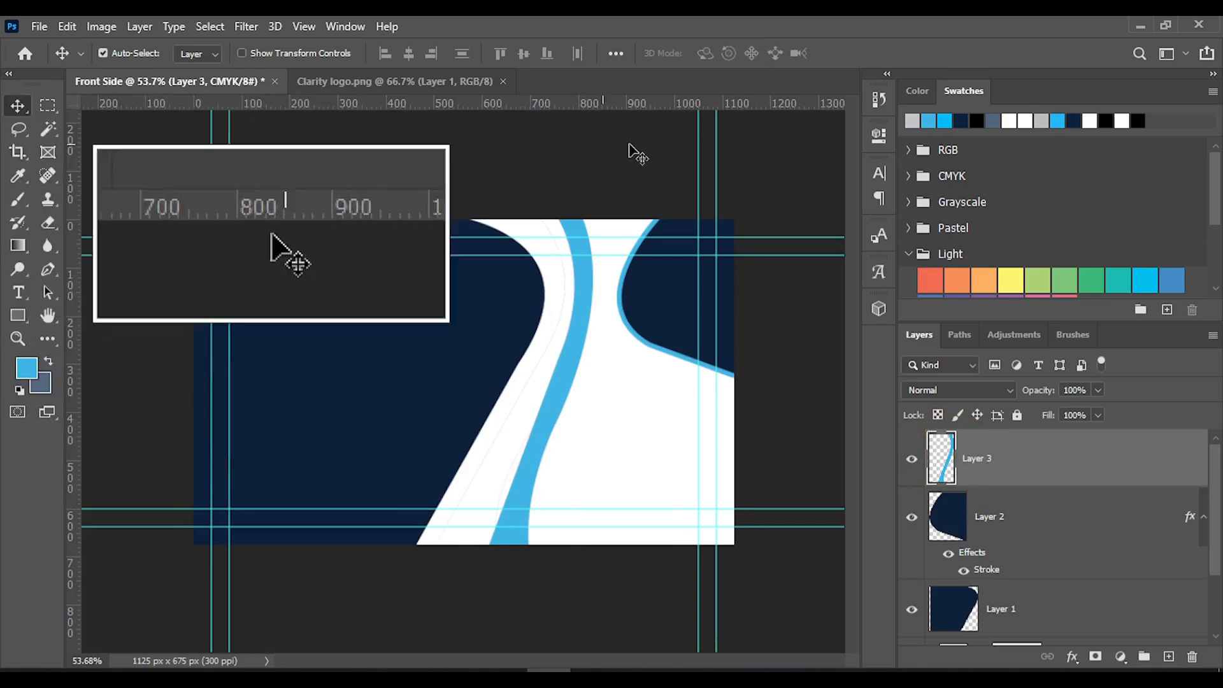
Add a 10 px Stroke effect in grey #8f8f8f, positioned Inside, to the blue band's layer
right_click(973, 489)
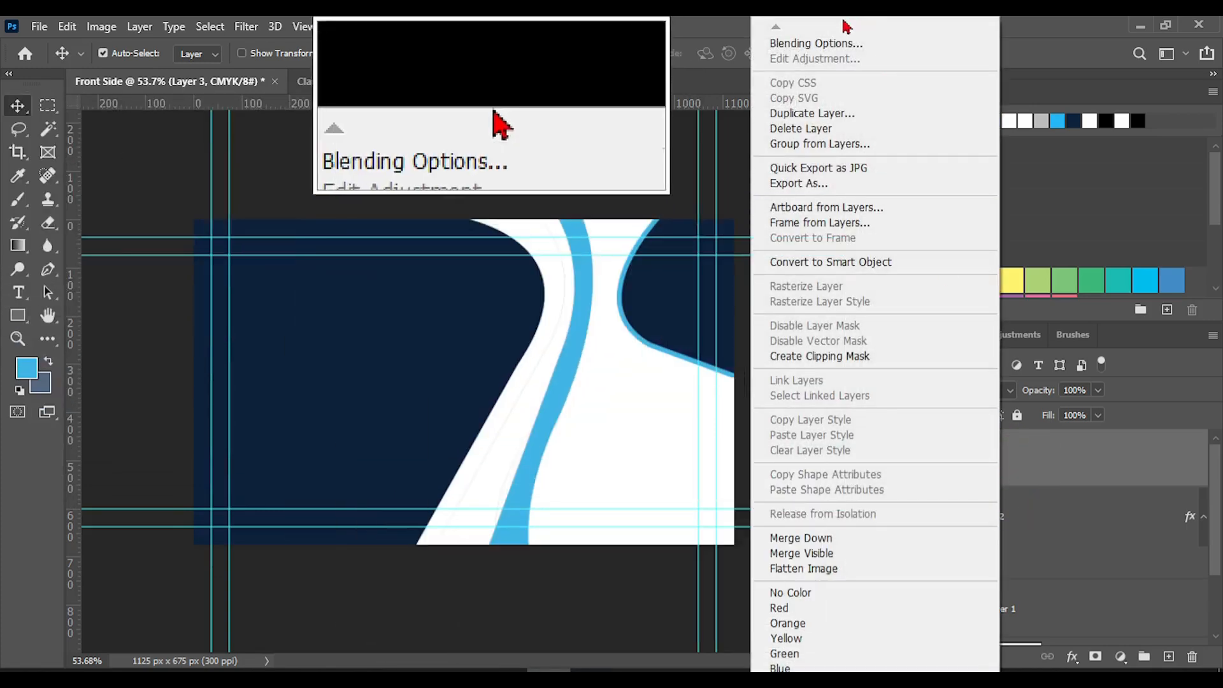
click(812, 43)
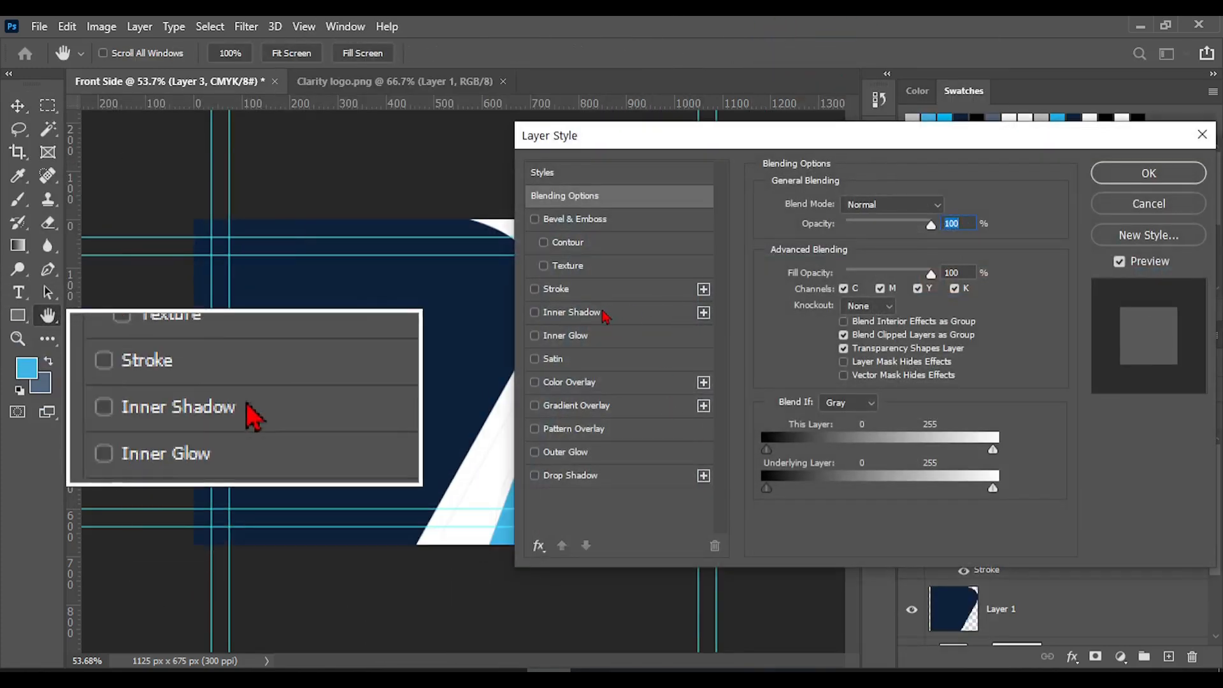
click(560, 289)
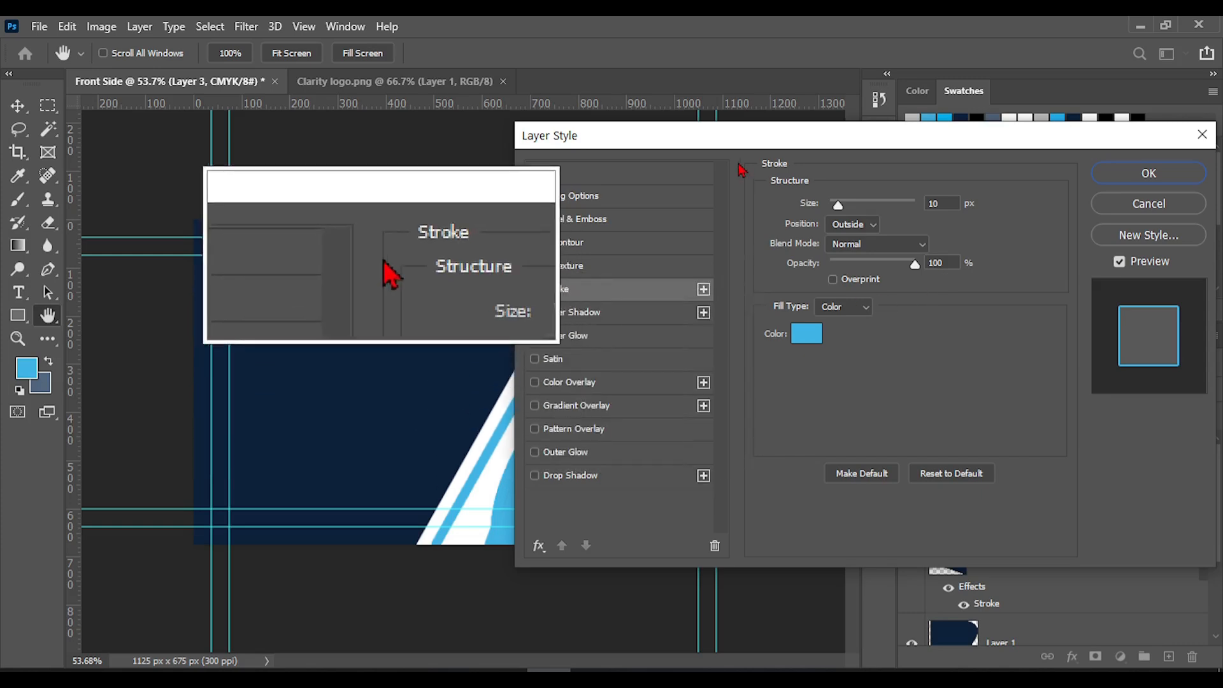
drag(758, 135, 982, 141)
click(1037, 349)
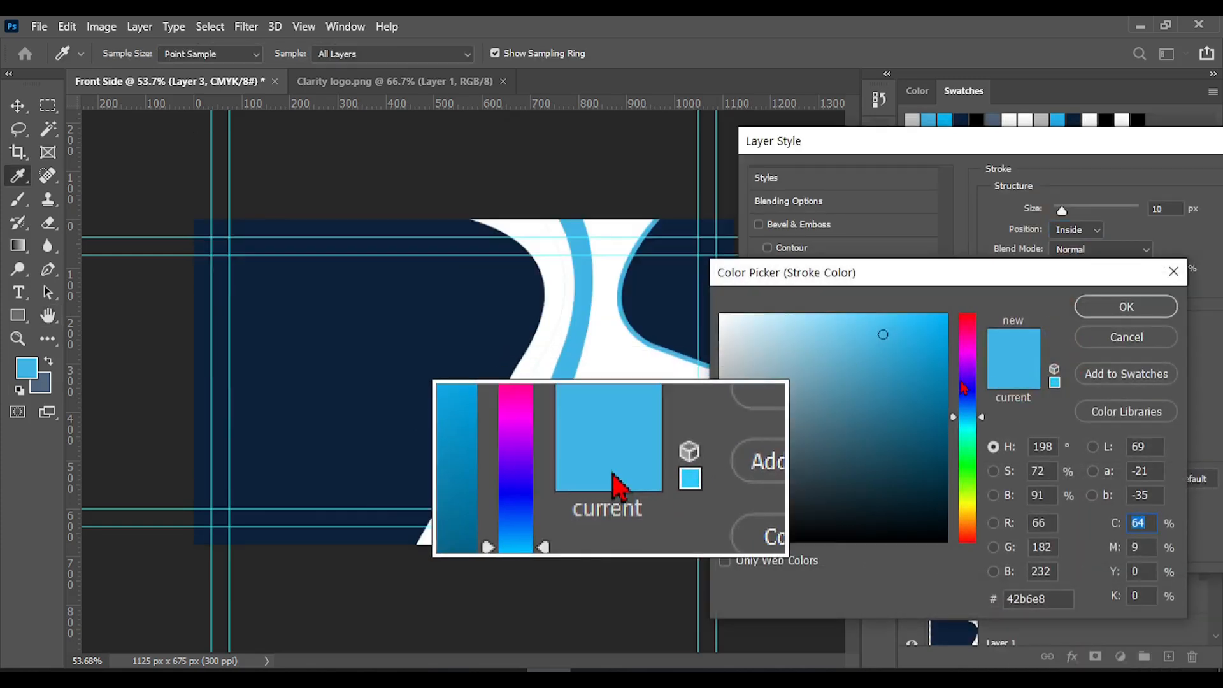
click(720, 415)
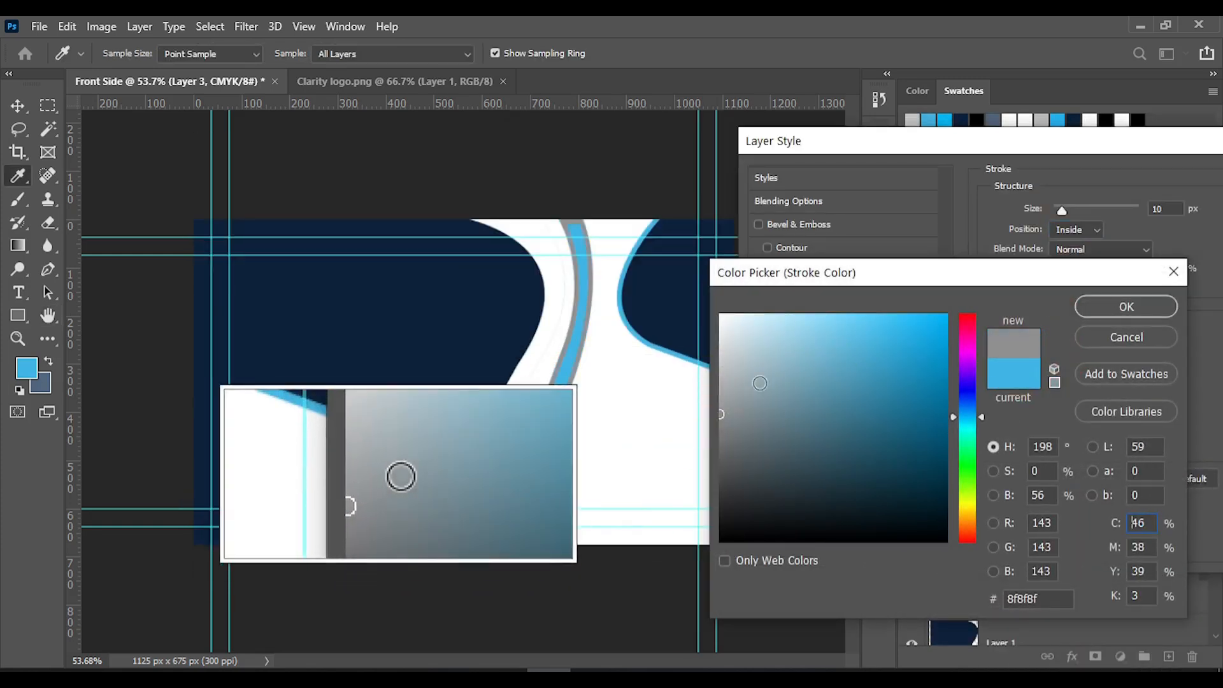
click(1109, 312)
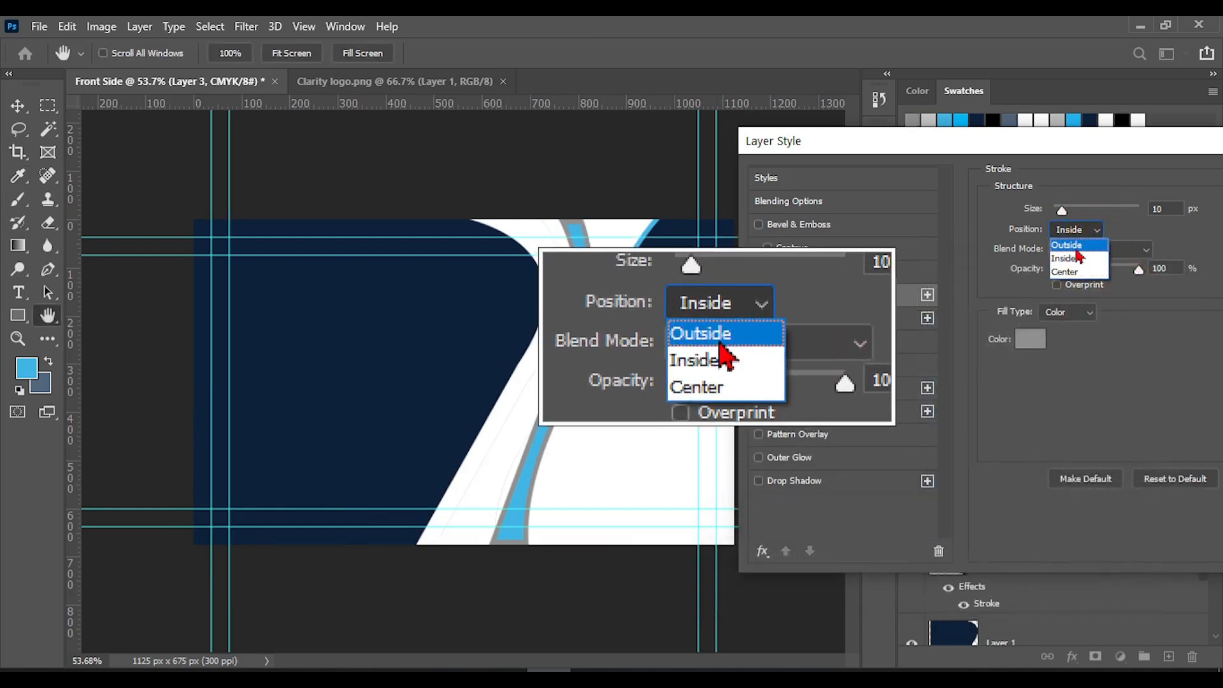
Try the Outside and Center positions for the blue band's stroke and return it to Inside
click(1077, 248)
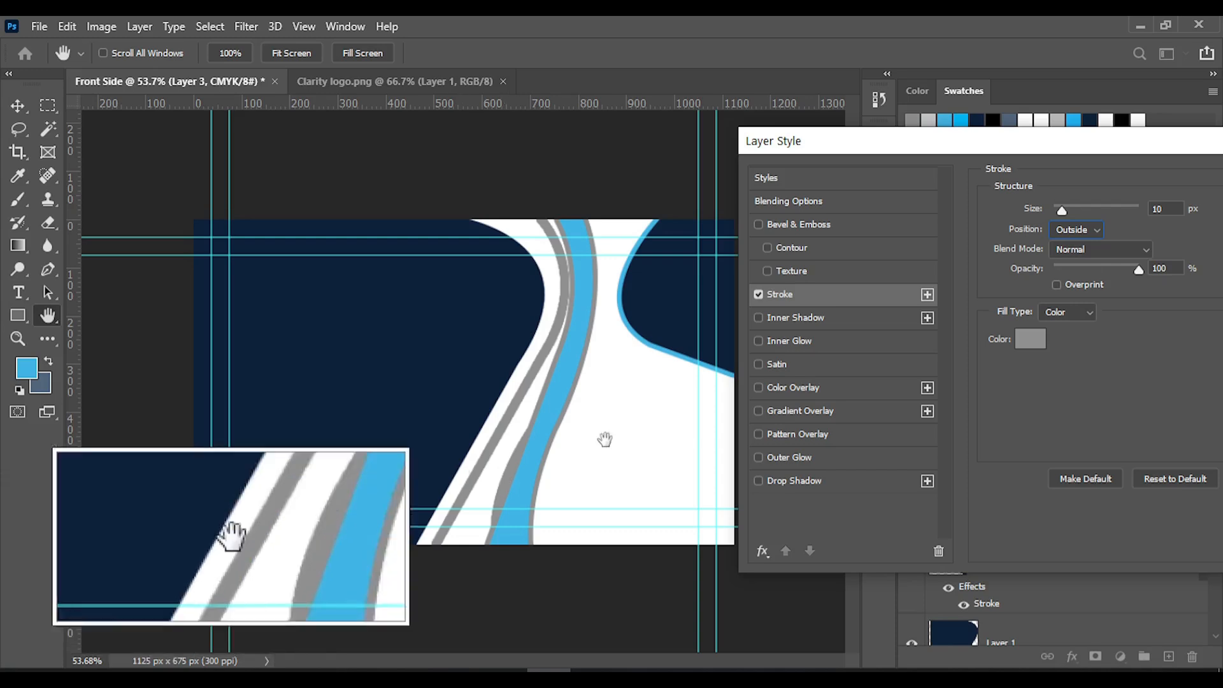
click(1077, 230)
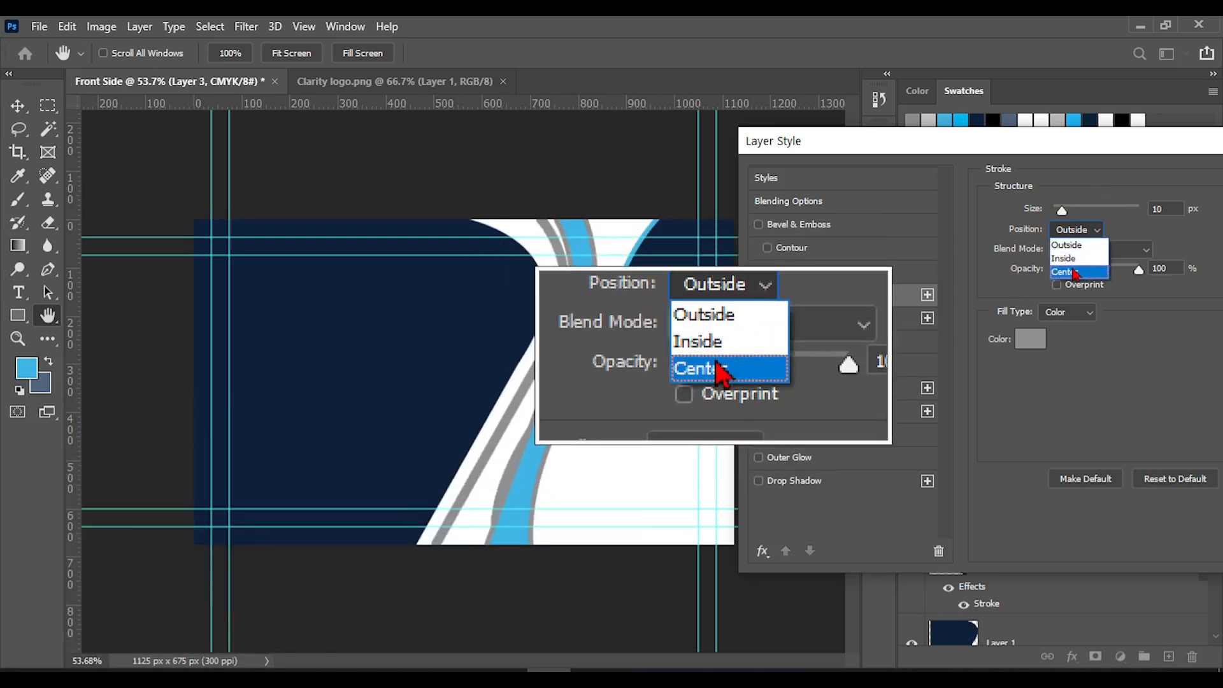
click(1081, 230)
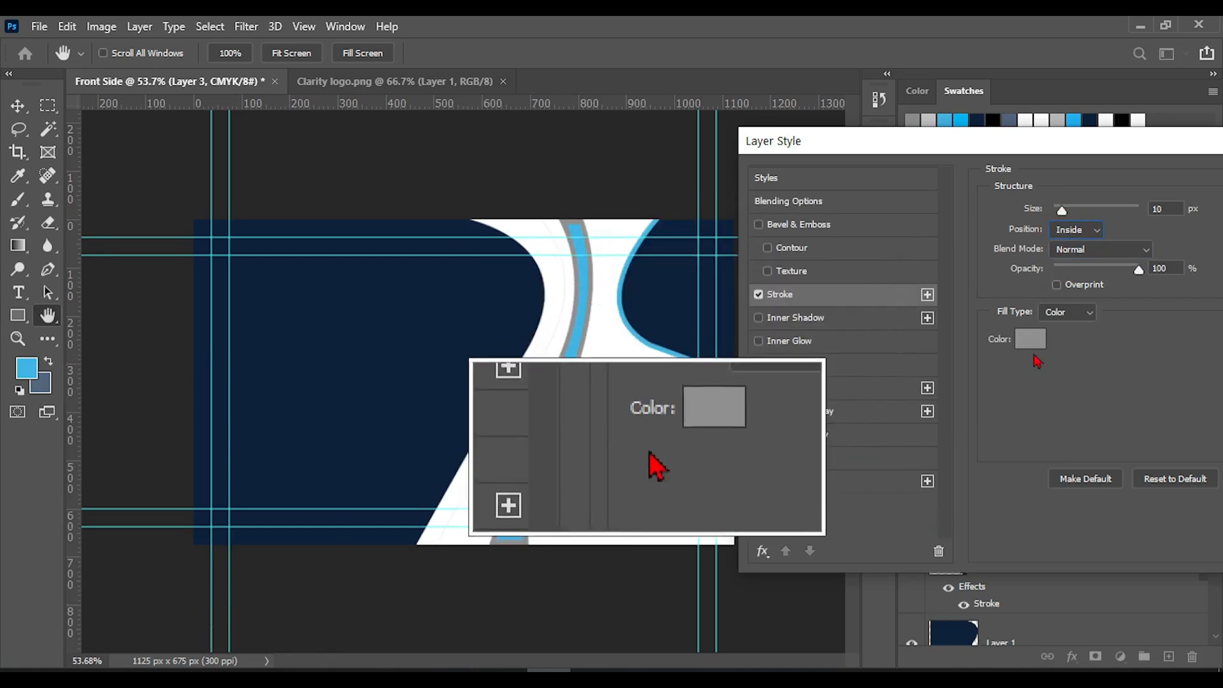
Recolour the blue band's stroke to light grey #c8c8c8, set its size to 9 px and apply the layer style
click(1036, 344)
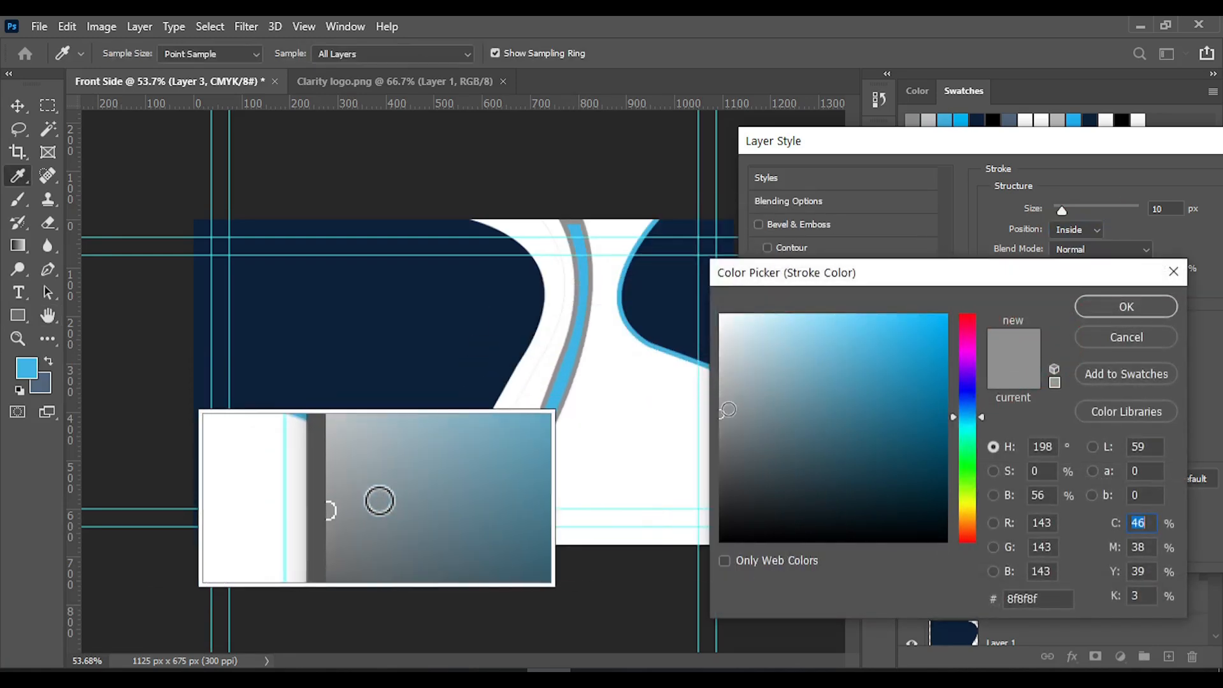
mouse_move(715, 408)
mouse_down()
mouse_move(734, 402)
mouse_move(722, 391)
mouse_up()
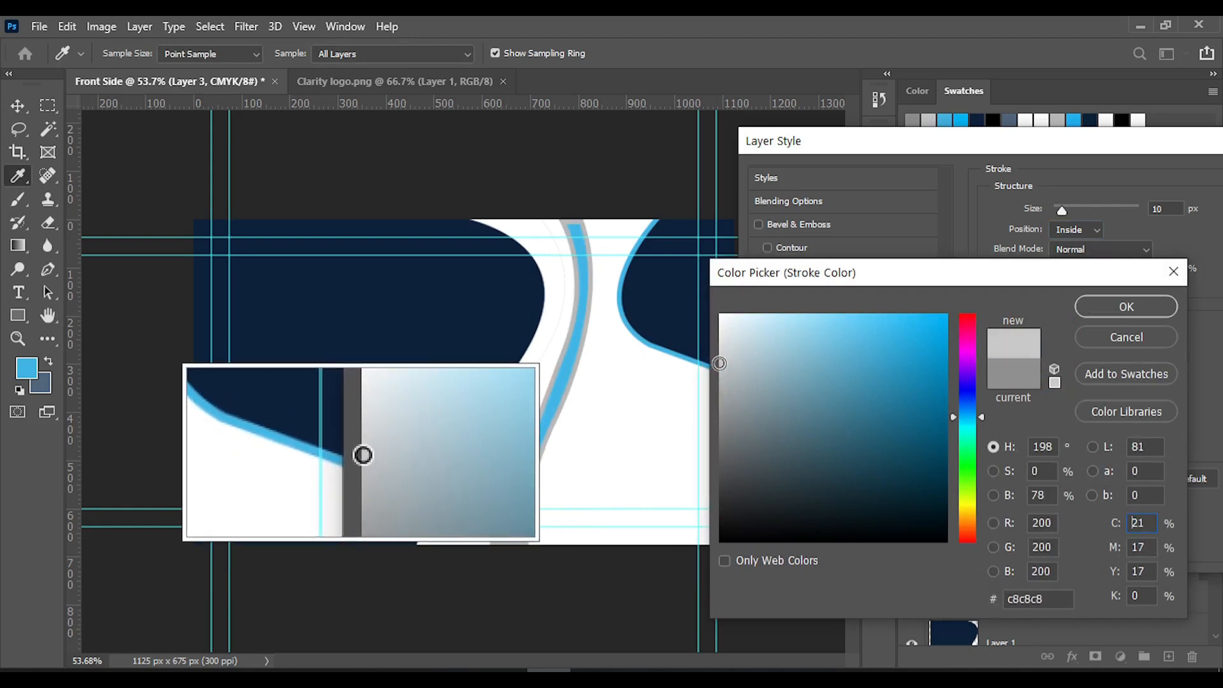
click(1125, 306)
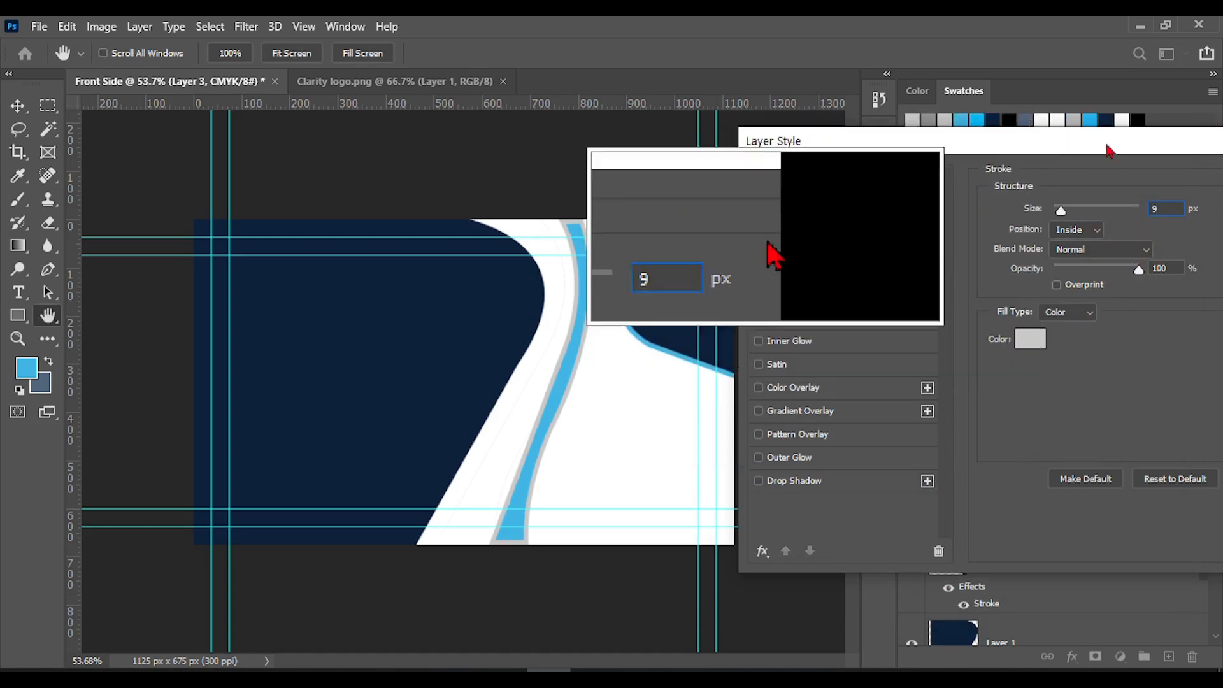
drag(1105, 139, 887, 128)
click(1139, 175)
key(v)
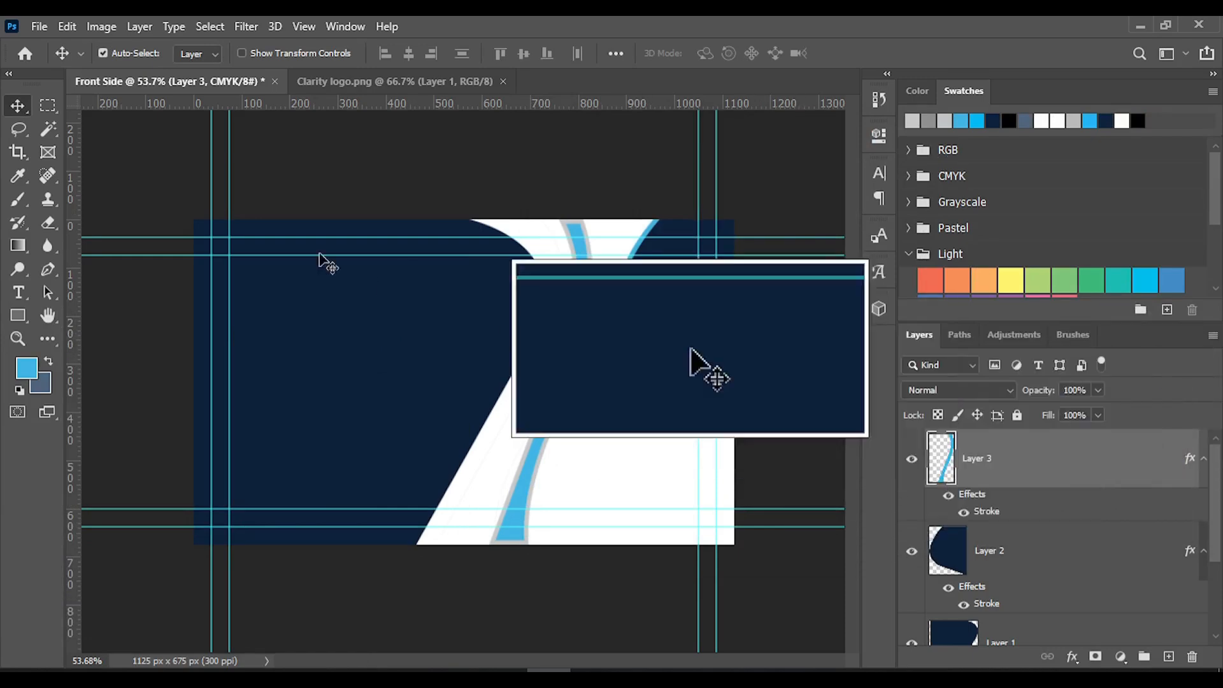
key(ctrl)
key(ctrl+s)
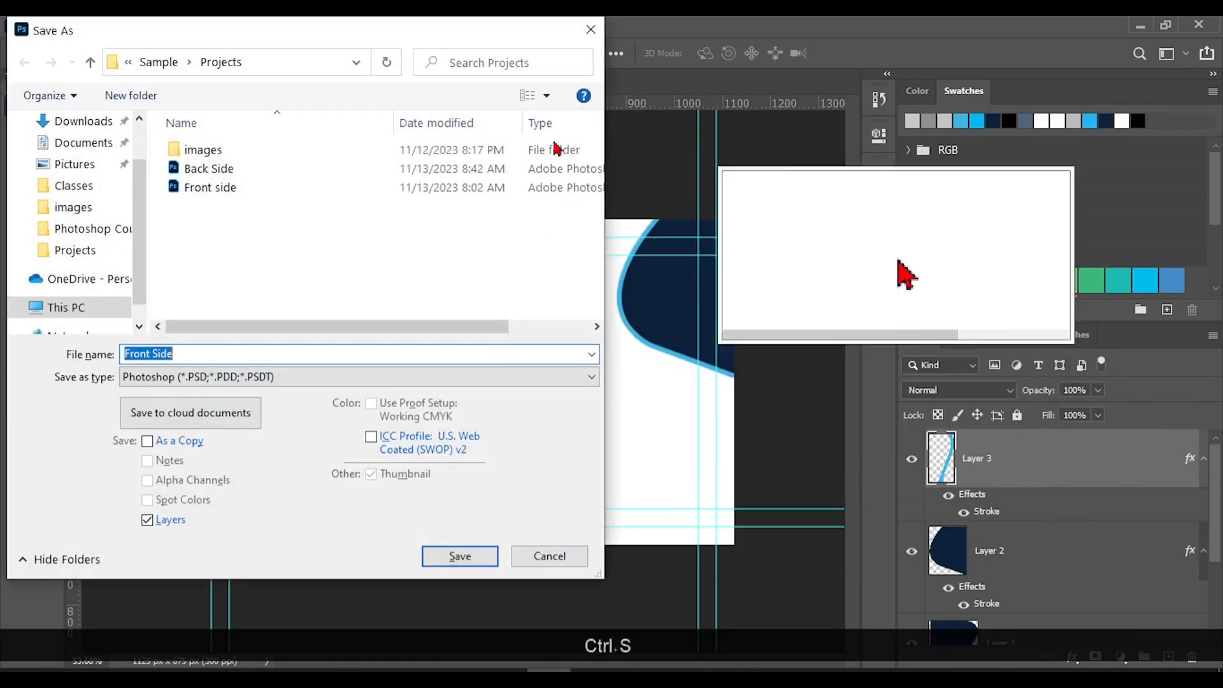
click(577, 19)
Copy the logo layer from Clarity logo.png into the Front Side document, placing it over the lower-right white area
click(339, 81)
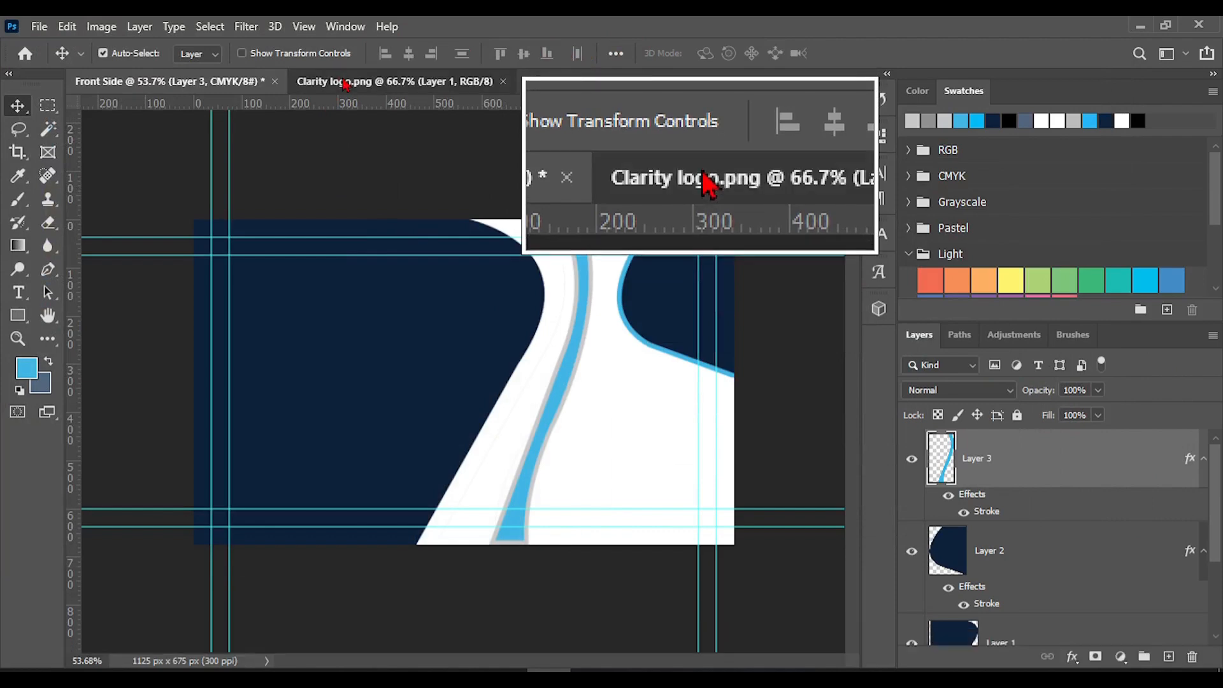
click(161, 81)
click(385, 81)
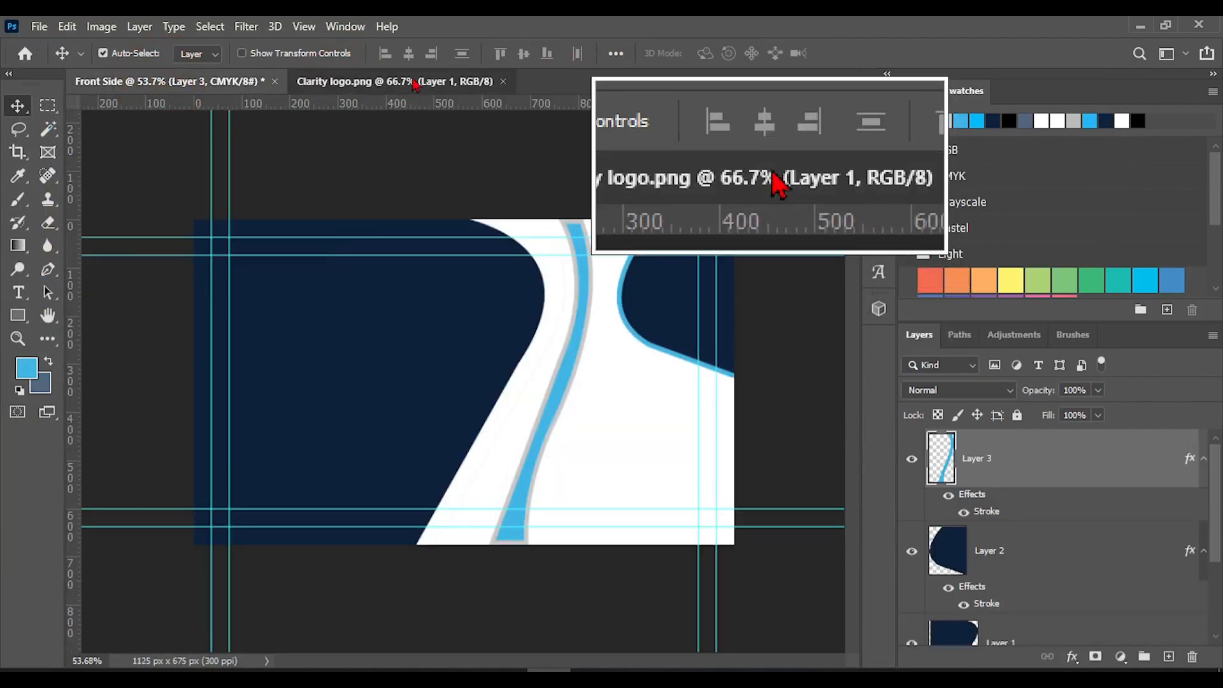
drag(444, 383, 197, 124)
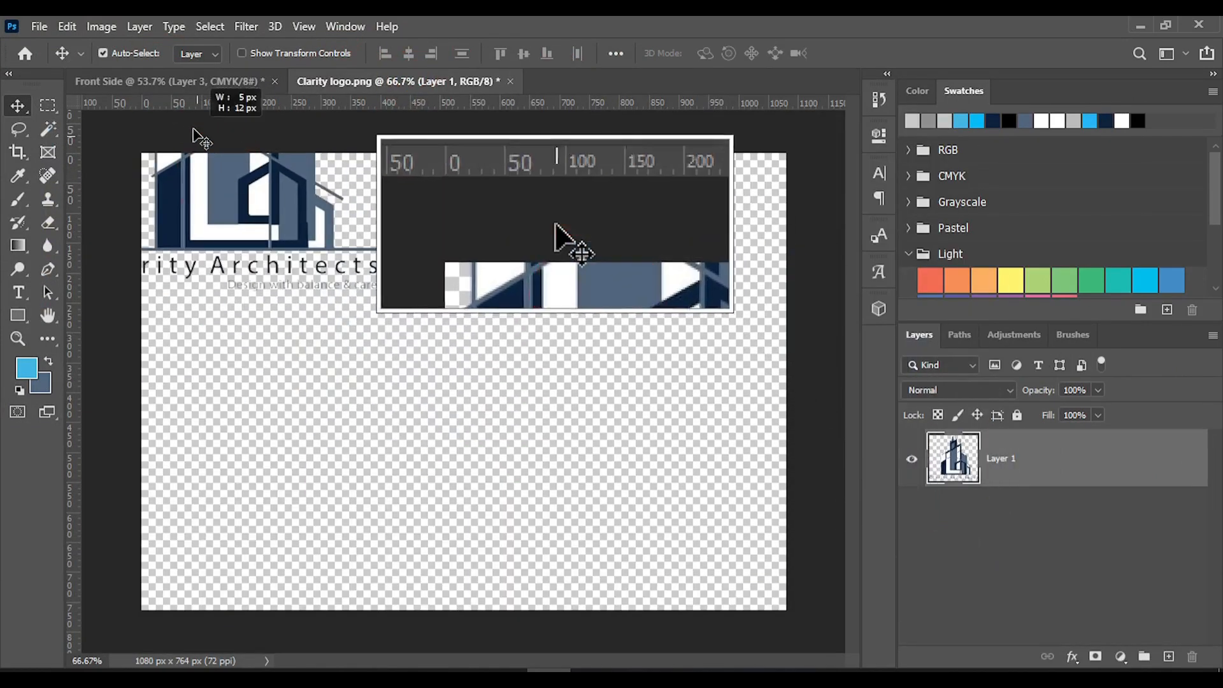
drag(218, 189, 622, 442)
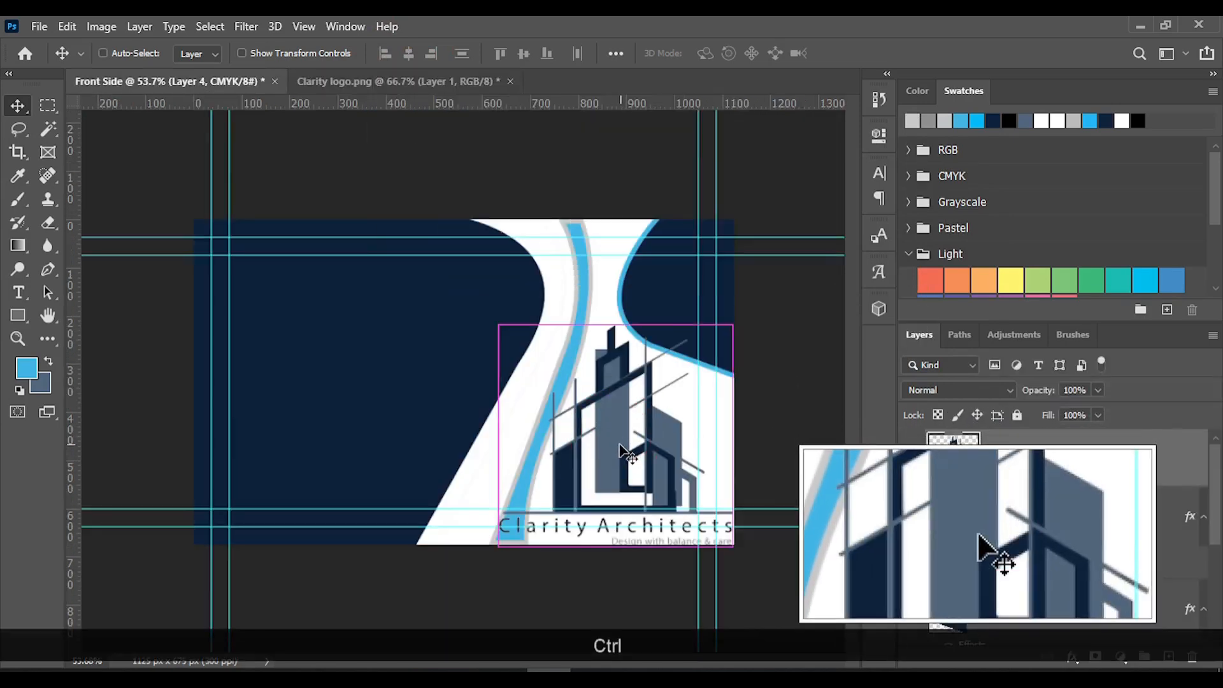
Shrink the logo to about 32% width and 40% height and place it in the white area below the right navy shape
key(ctrl+t)
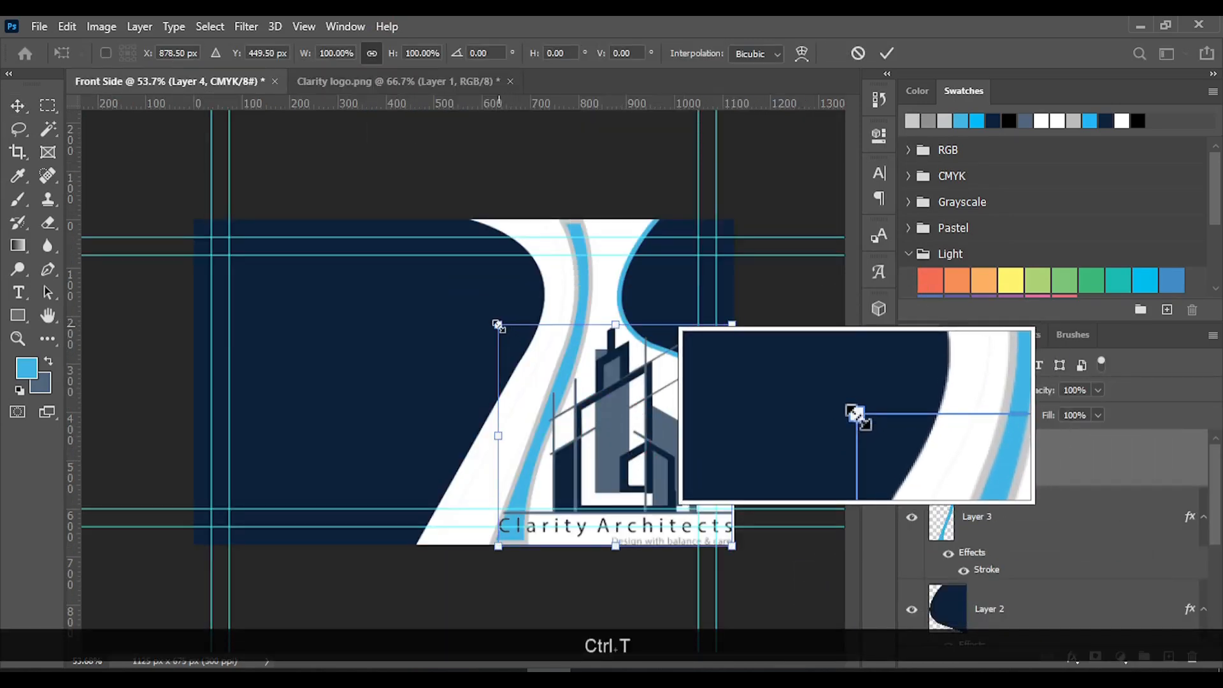
drag(498, 325, 619, 396)
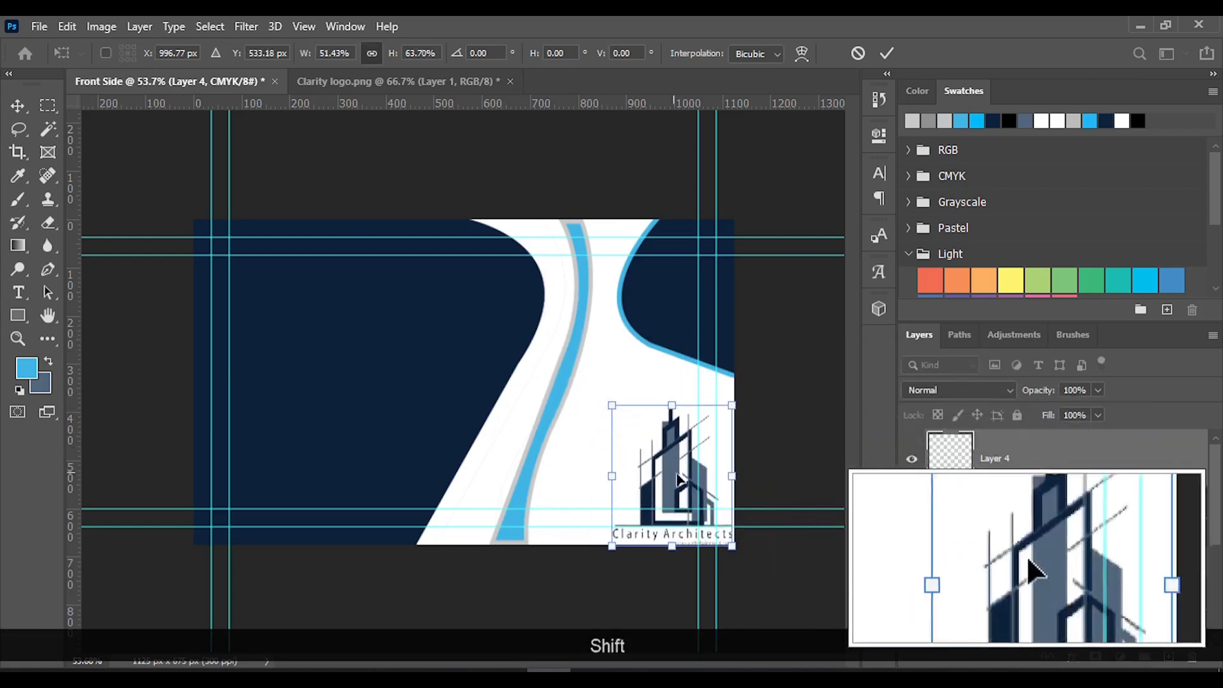
drag(663, 473, 644, 427)
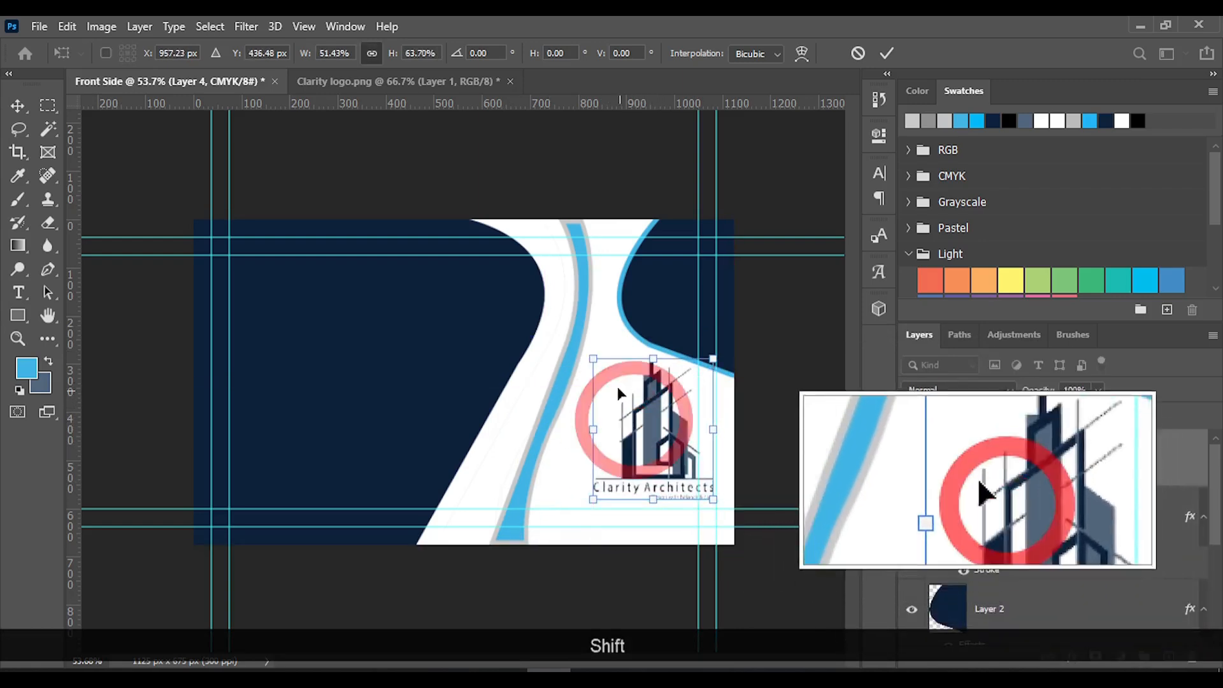
drag(595, 359, 639, 413)
drag(688, 479, 643, 433)
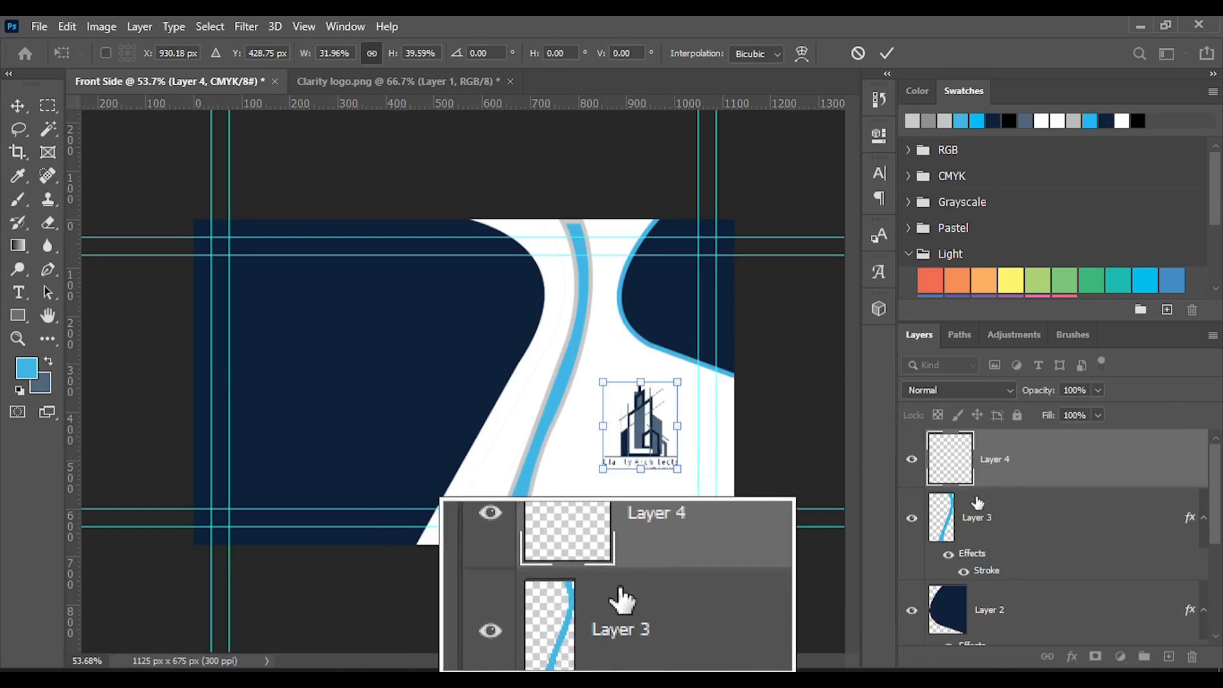
click(887, 53)
Add a black Drop Shadow to the logo layer with 17% opacity, 90° angle, 7 px distance, 9% spread and 43 px size
right_click(1004, 465)
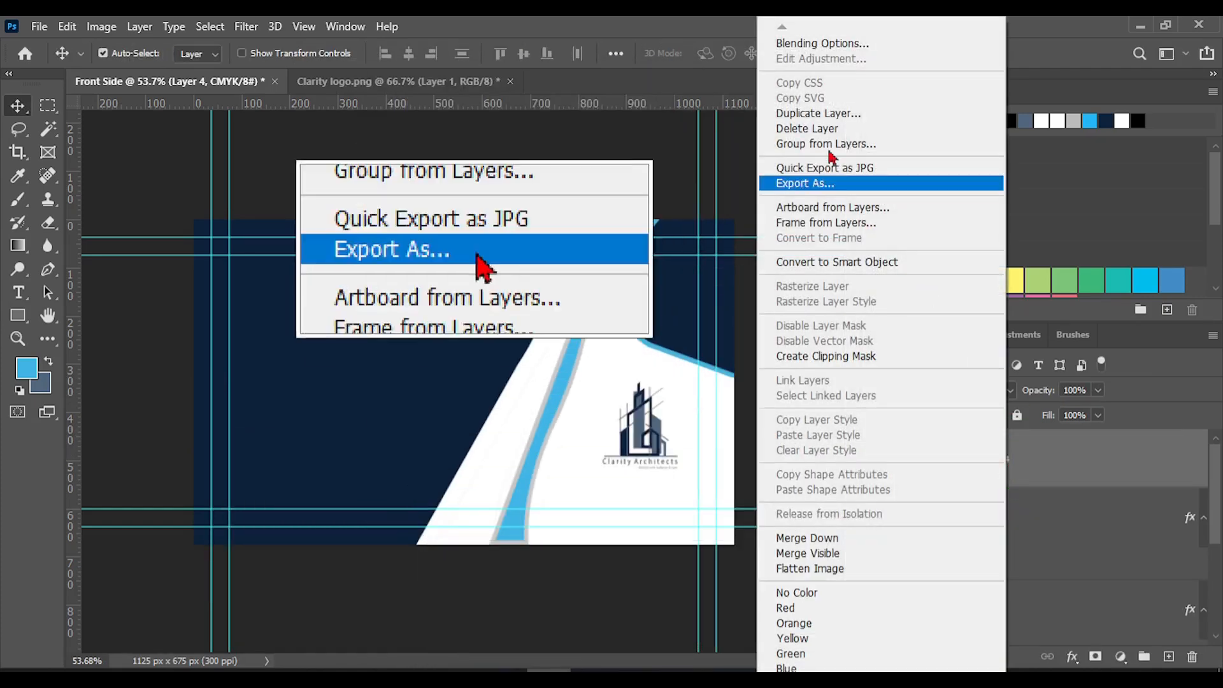
click(806, 44)
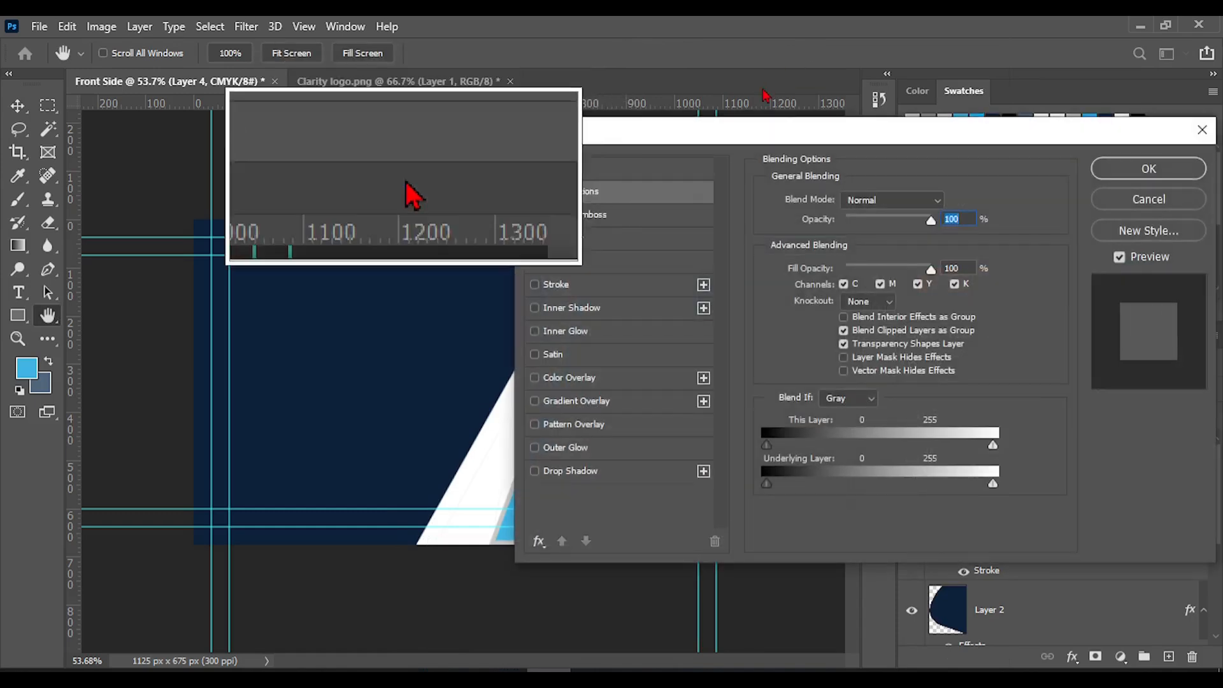
drag(695, 135, 919, 69)
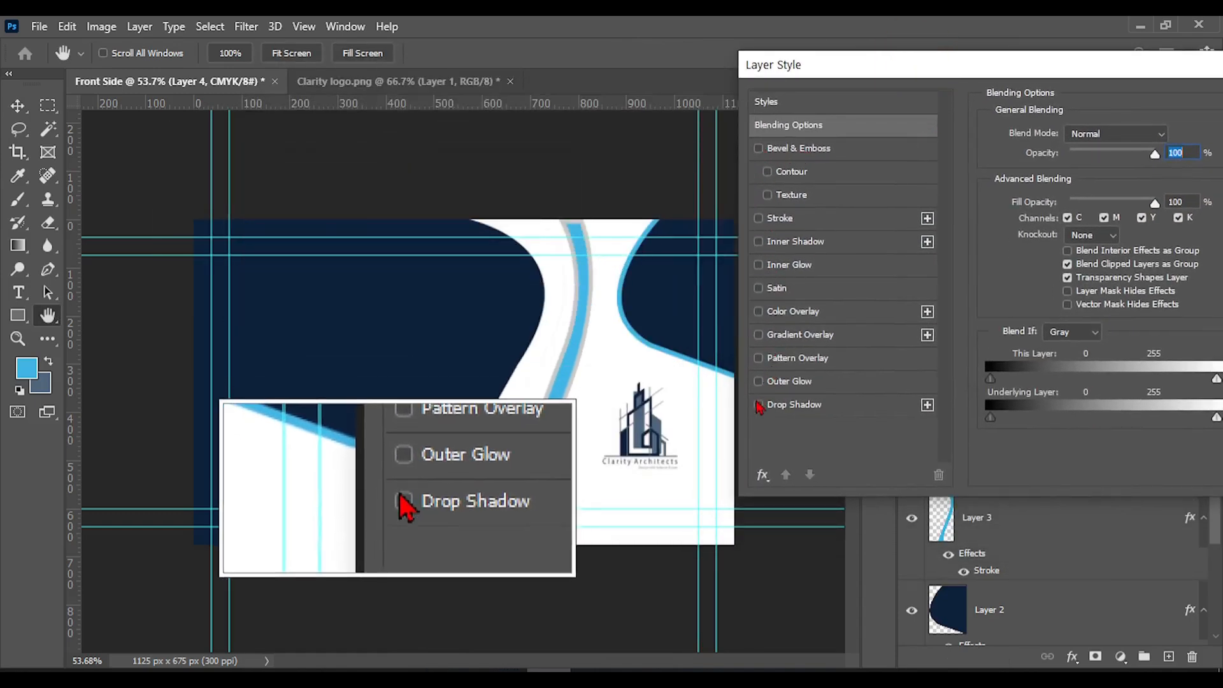
click(795, 405)
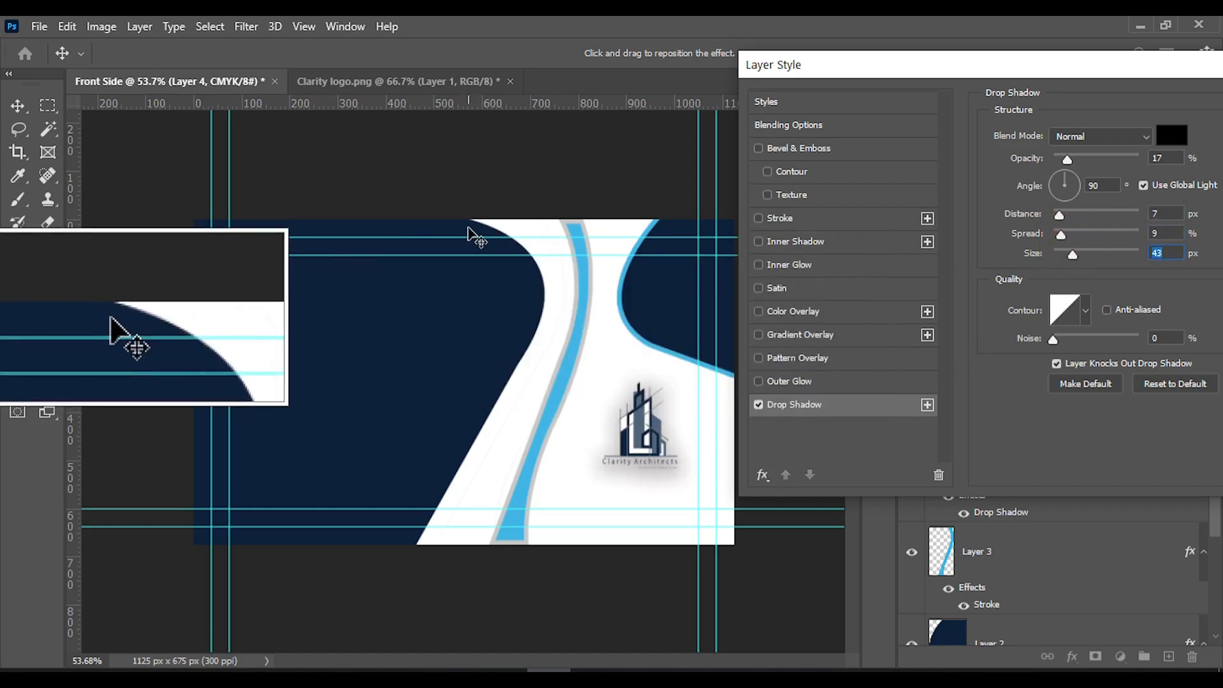
drag(1093, 69, 997, 68)
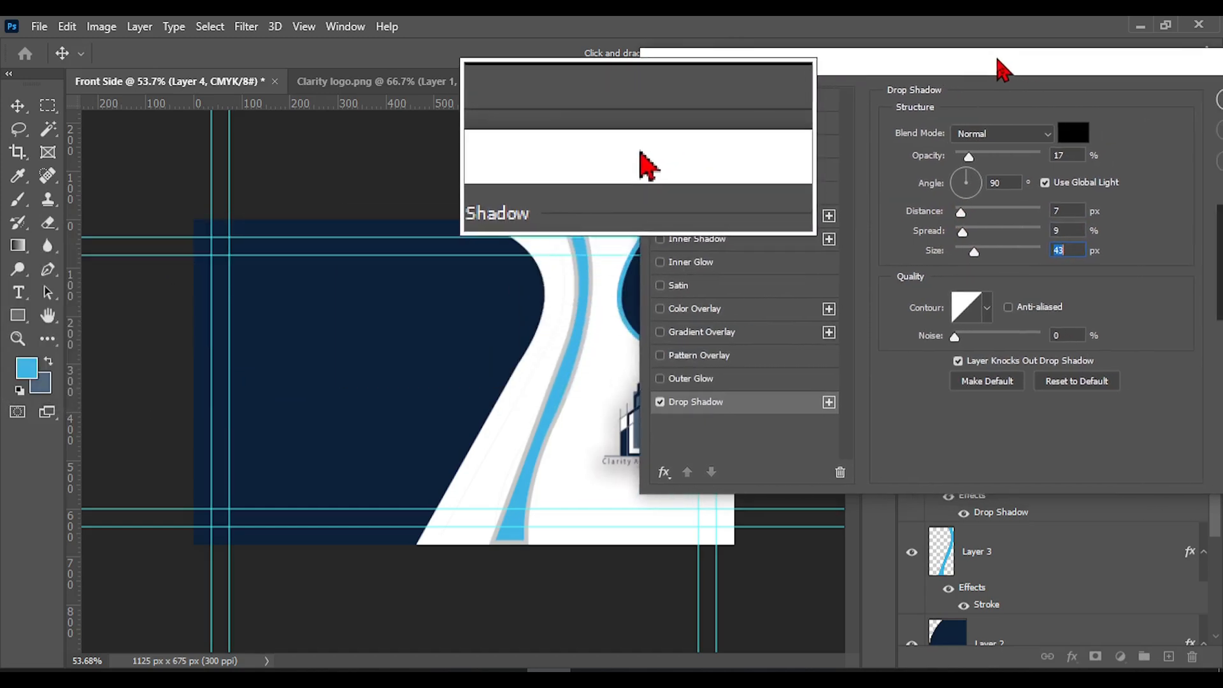
drag(1151, 69, 992, 88)
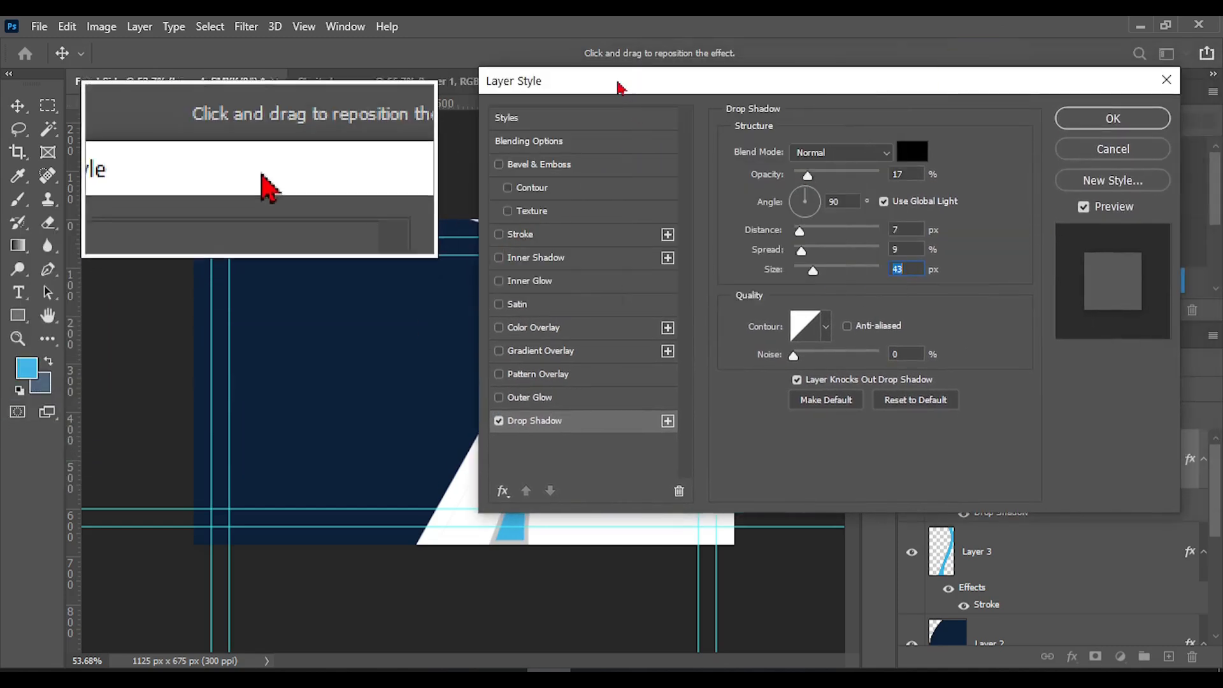
drag(612, 81, 904, 89)
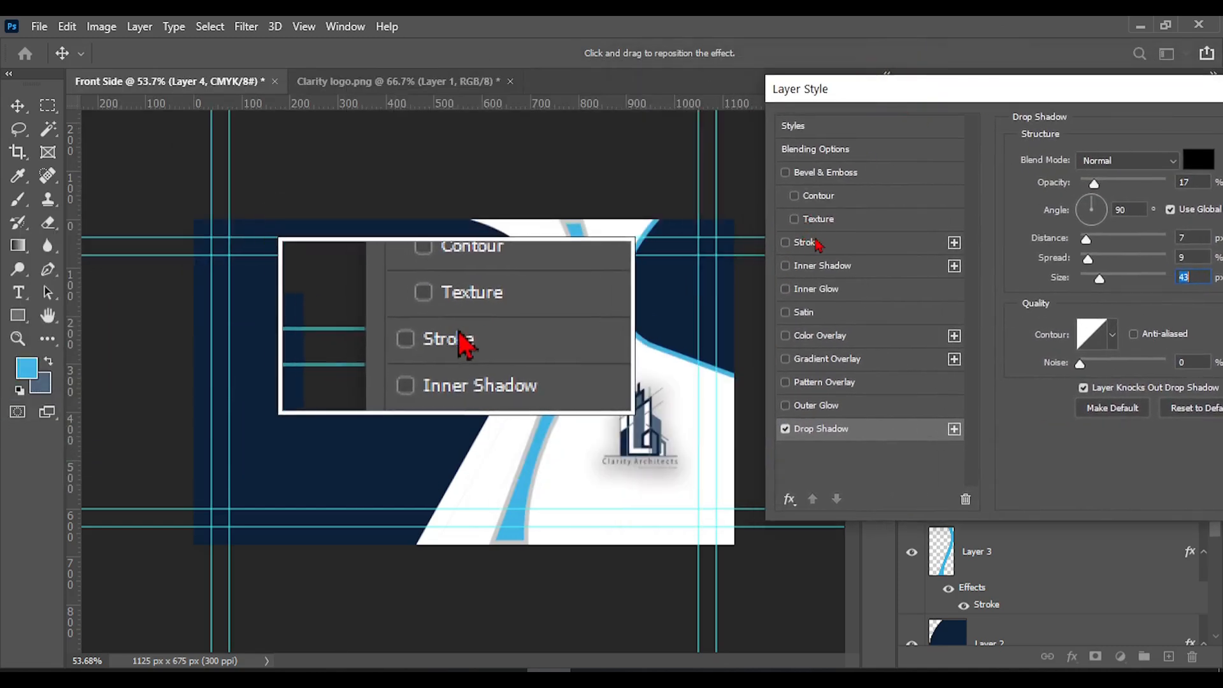
Add a 1 px black #000000 Stroke, positioned Inside, to the logo layer
click(804, 242)
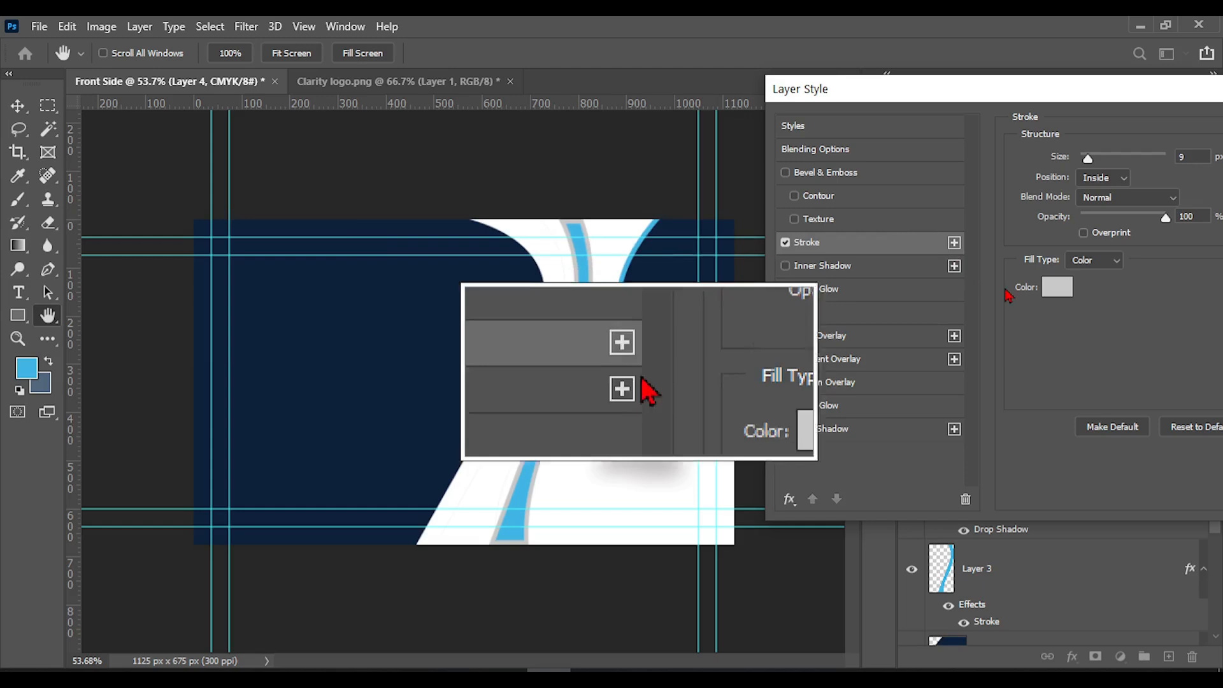
click(1057, 287)
drag(679, 413, 647, 598)
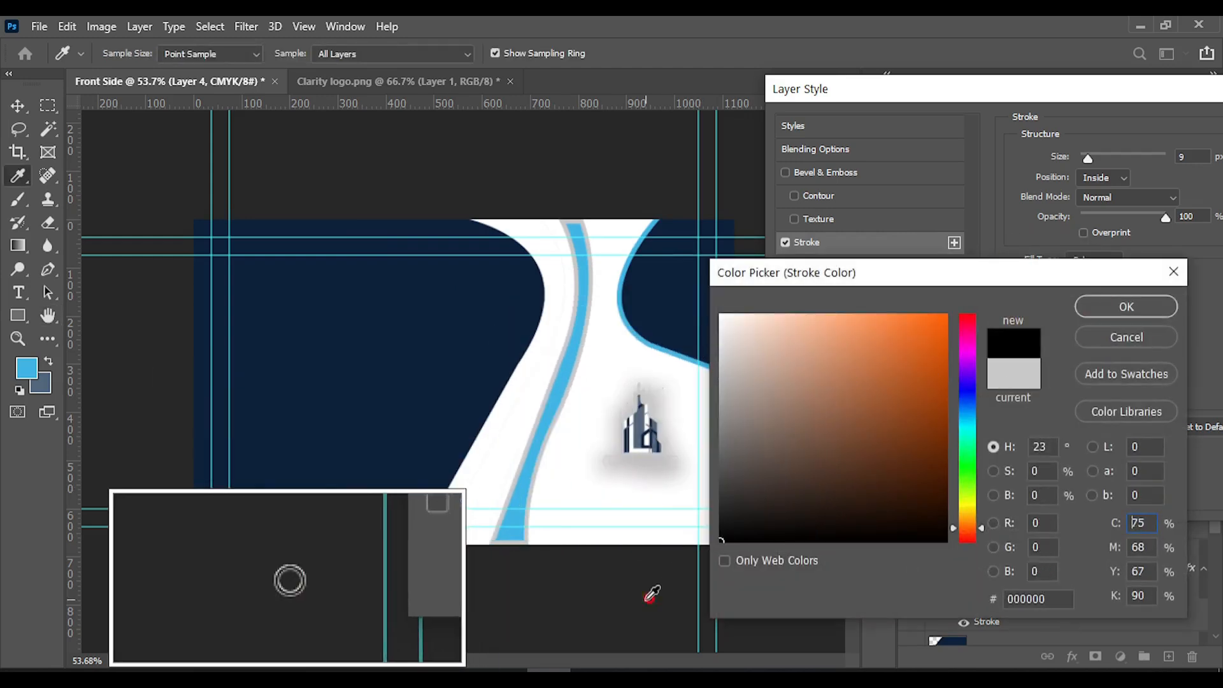
click(1127, 308)
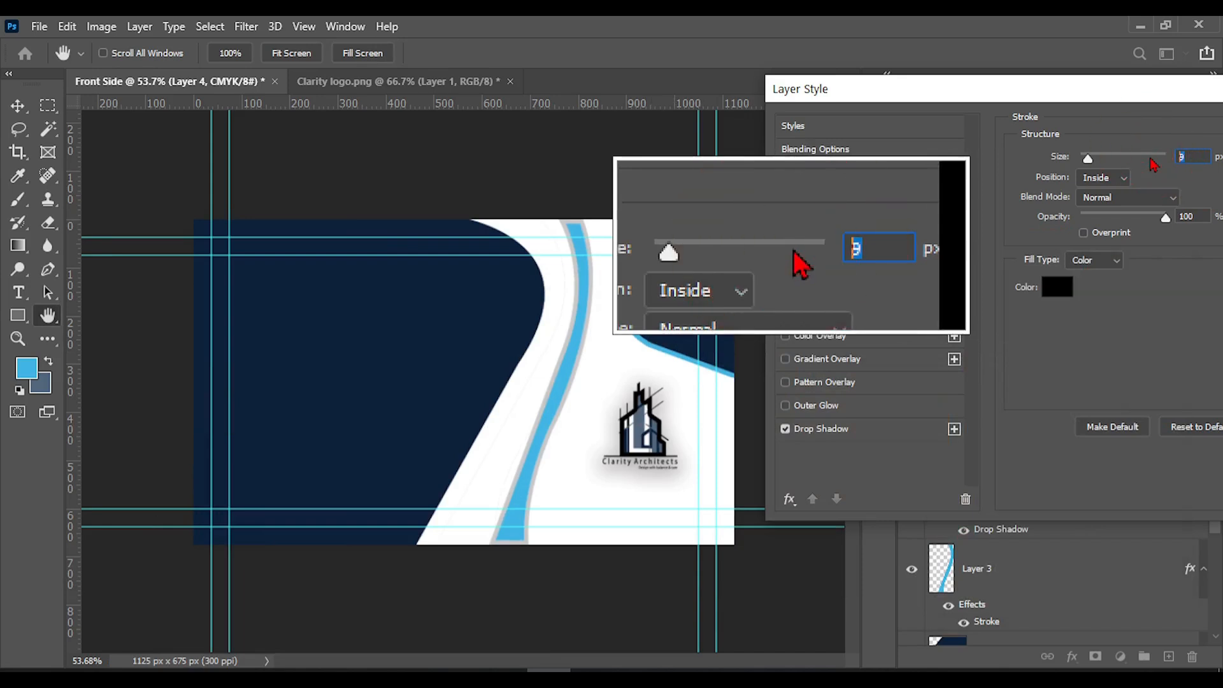
drag(1122, 101, 1013, 94)
drag(717, 81, 781, 85)
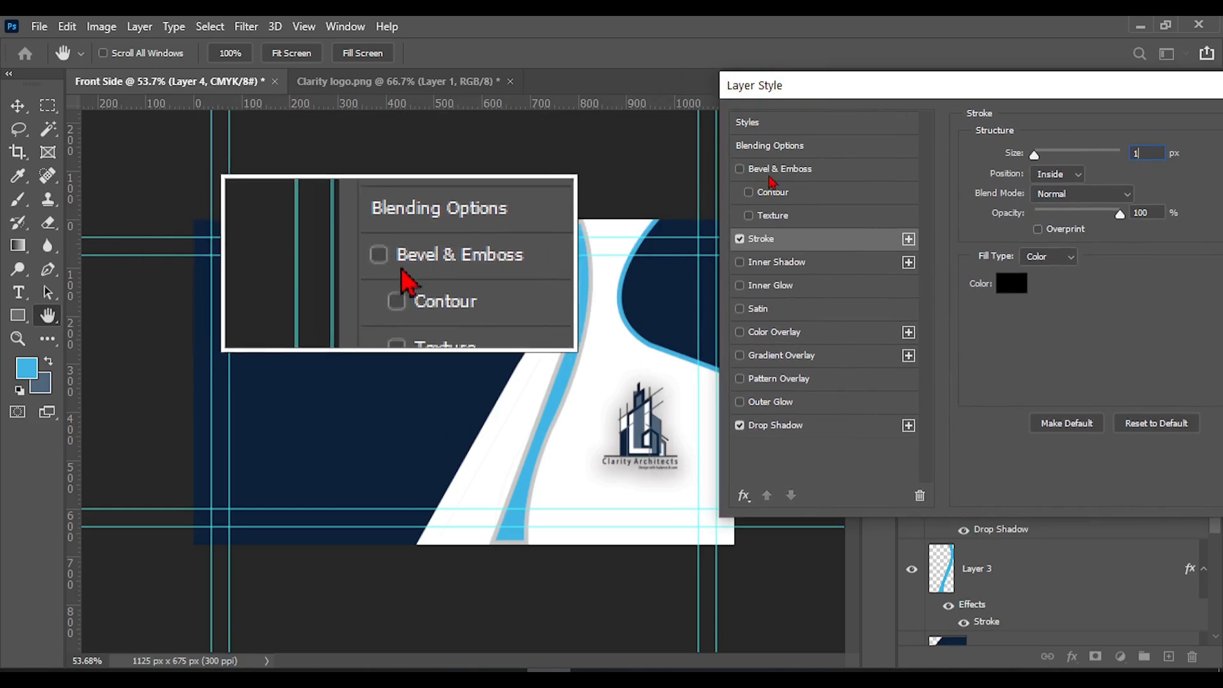
Add a Smooth Inner Bevel to the logo with 84% depth, 21 px size and 1 px soften, and apply the layer style
click(741, 169)
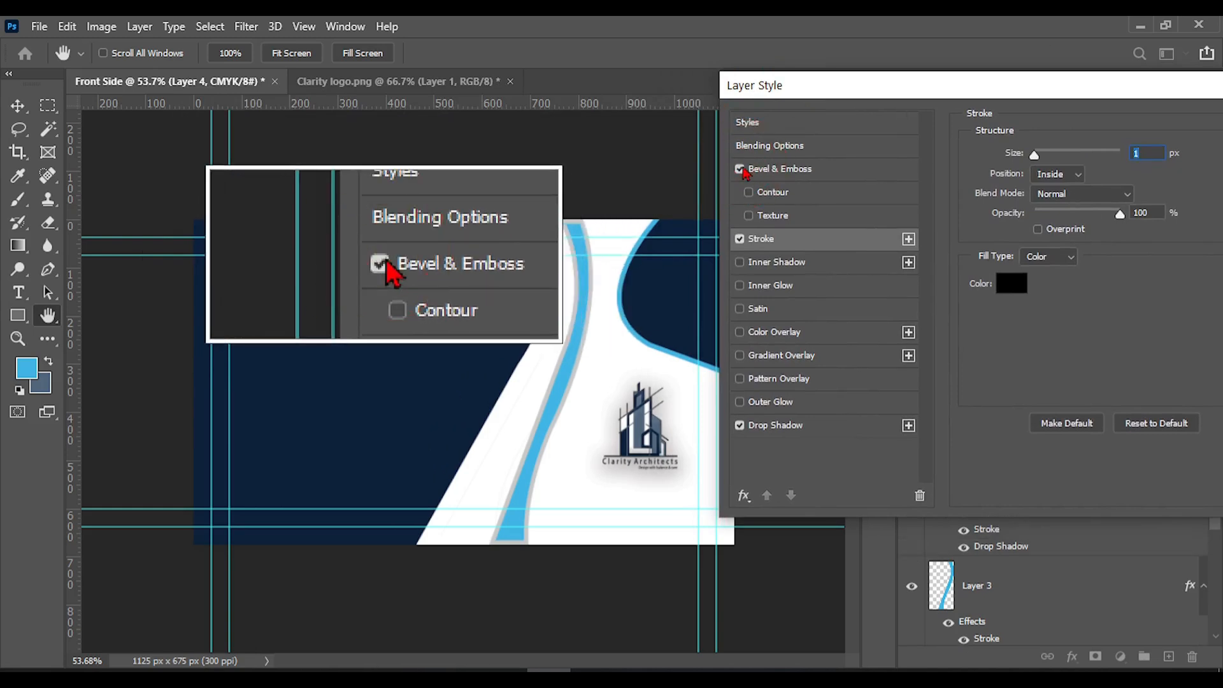
click(782, 172)
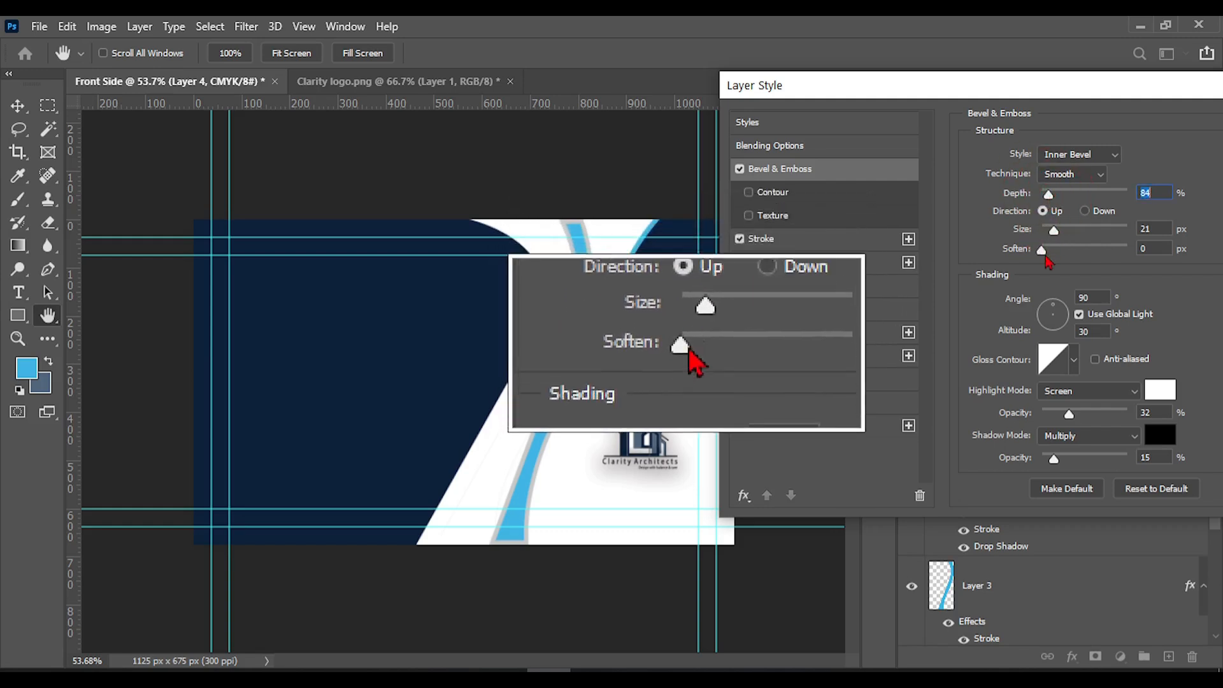
drag(1043, 251, 1051, 251)
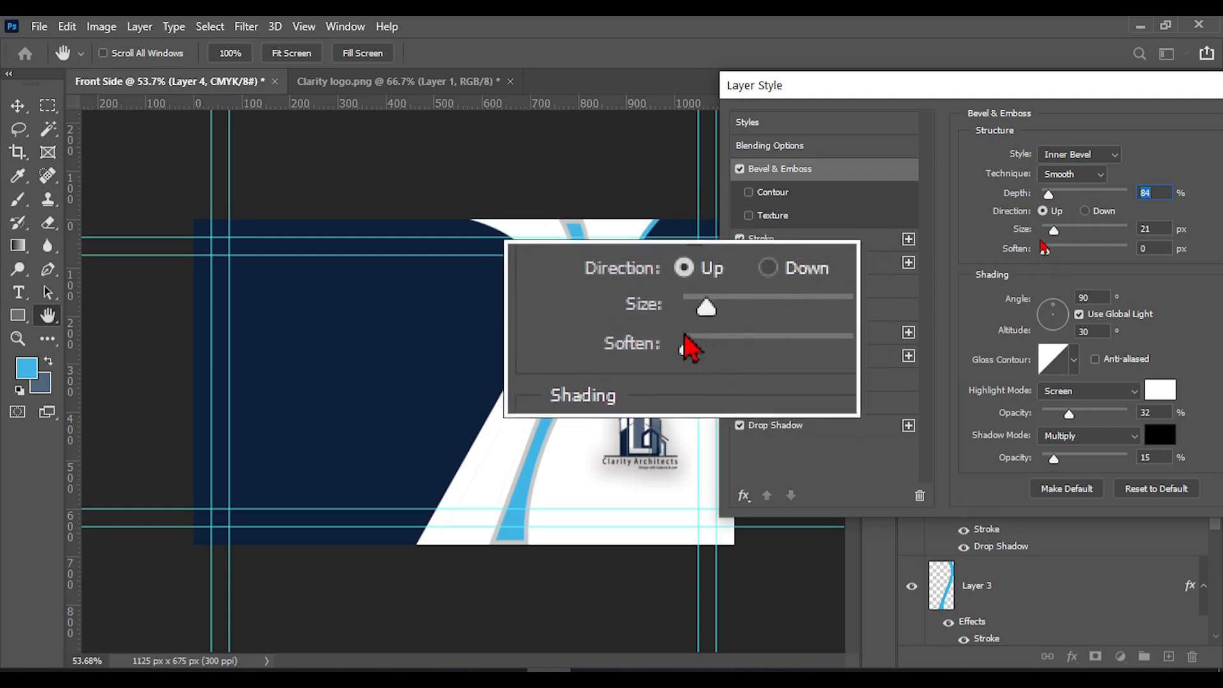
click(1049, 250)
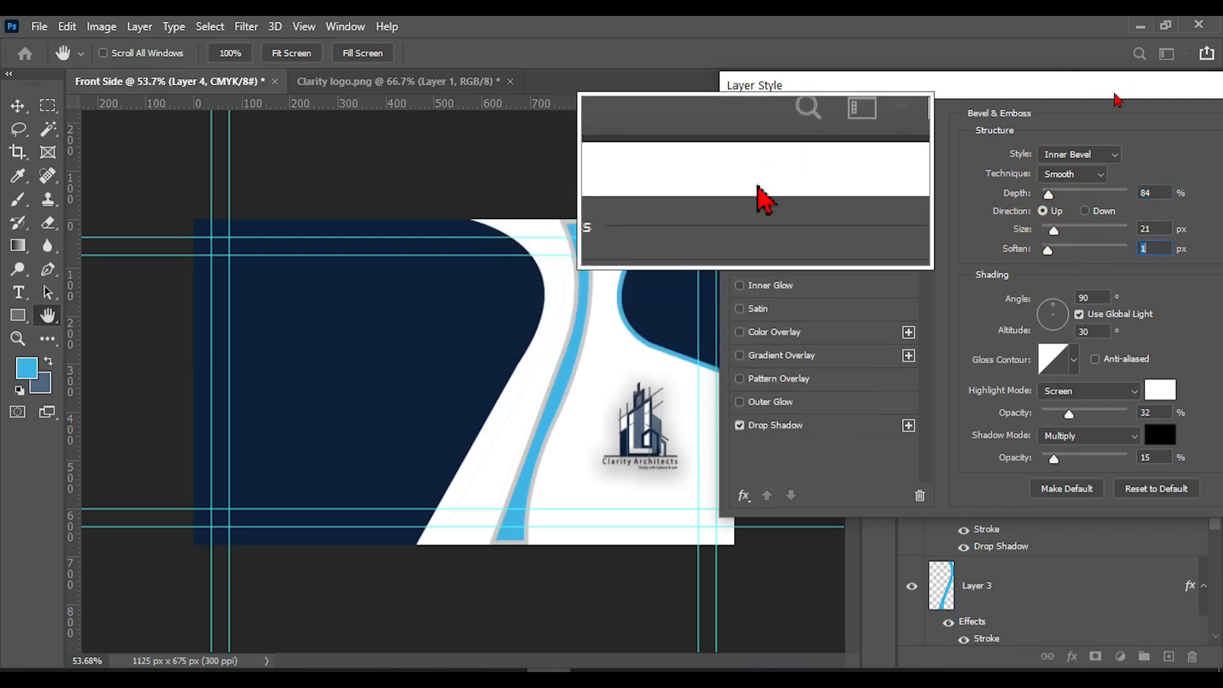
drag(1111, 95, 949, 101)
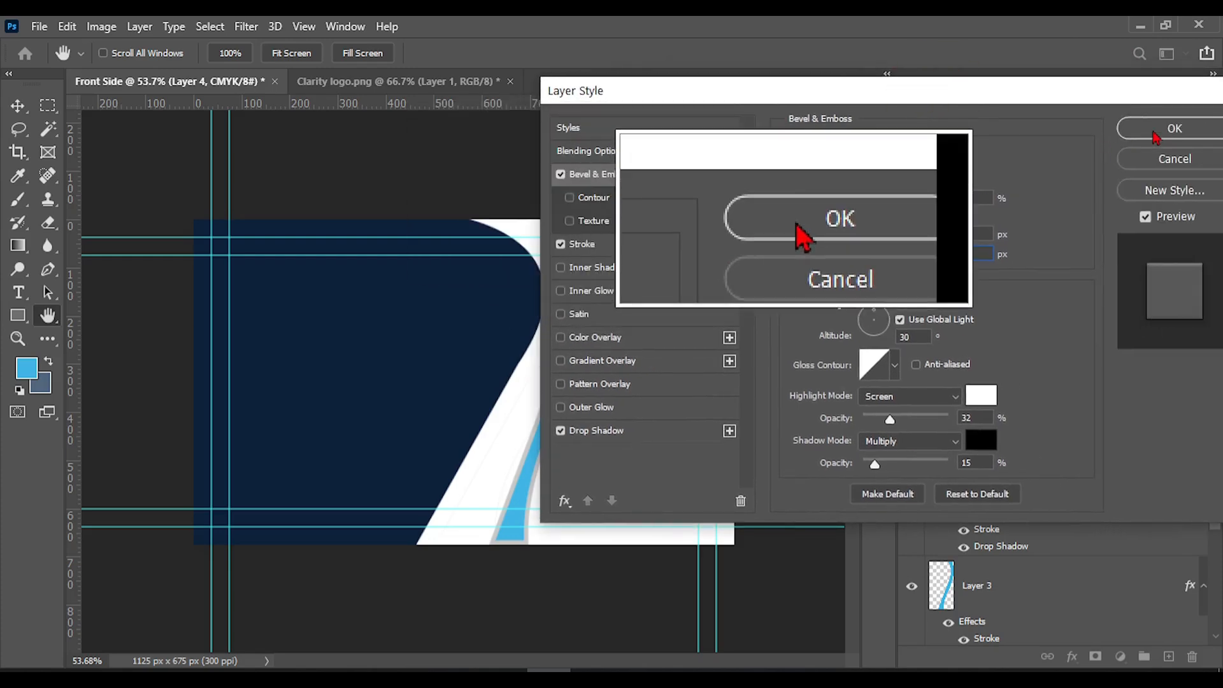
click(1155, 133)
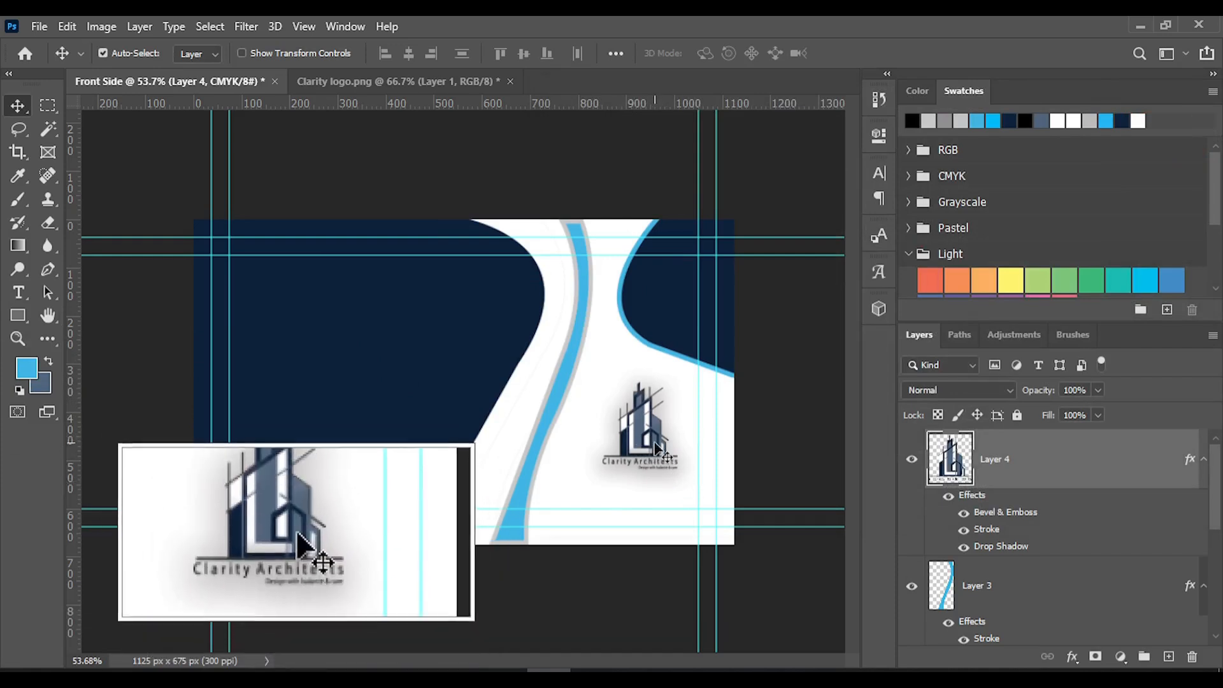
Scale the logo up to about 109% and apply the transform
key(ctrl+t)
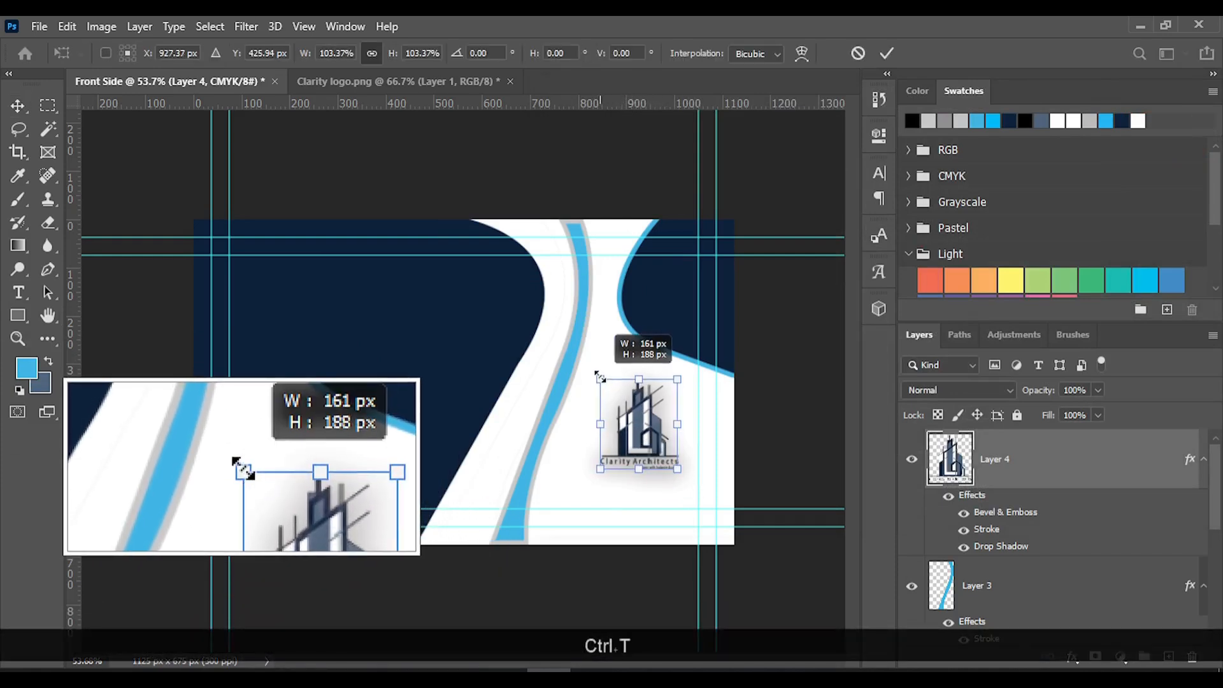
drag(599, 376, 596, 374)
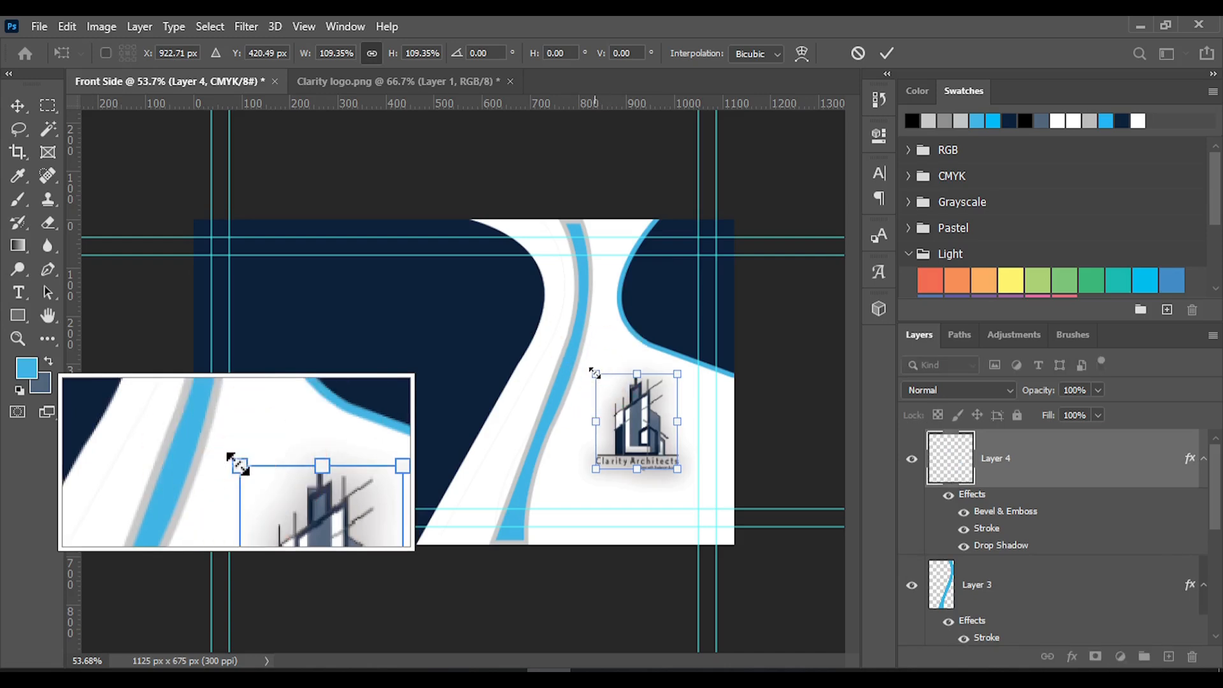
click(887, 53)
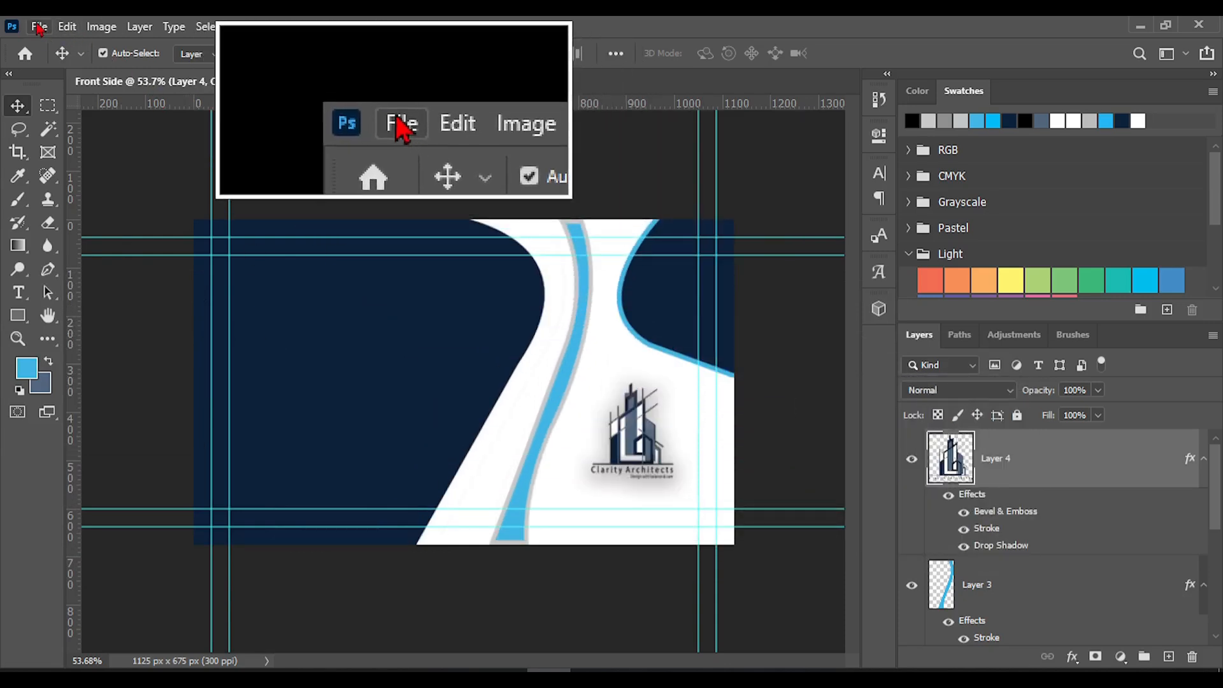
Open the icons image from the Projects folder and close Clarity logo.png without saving its changes
click(38, 26)
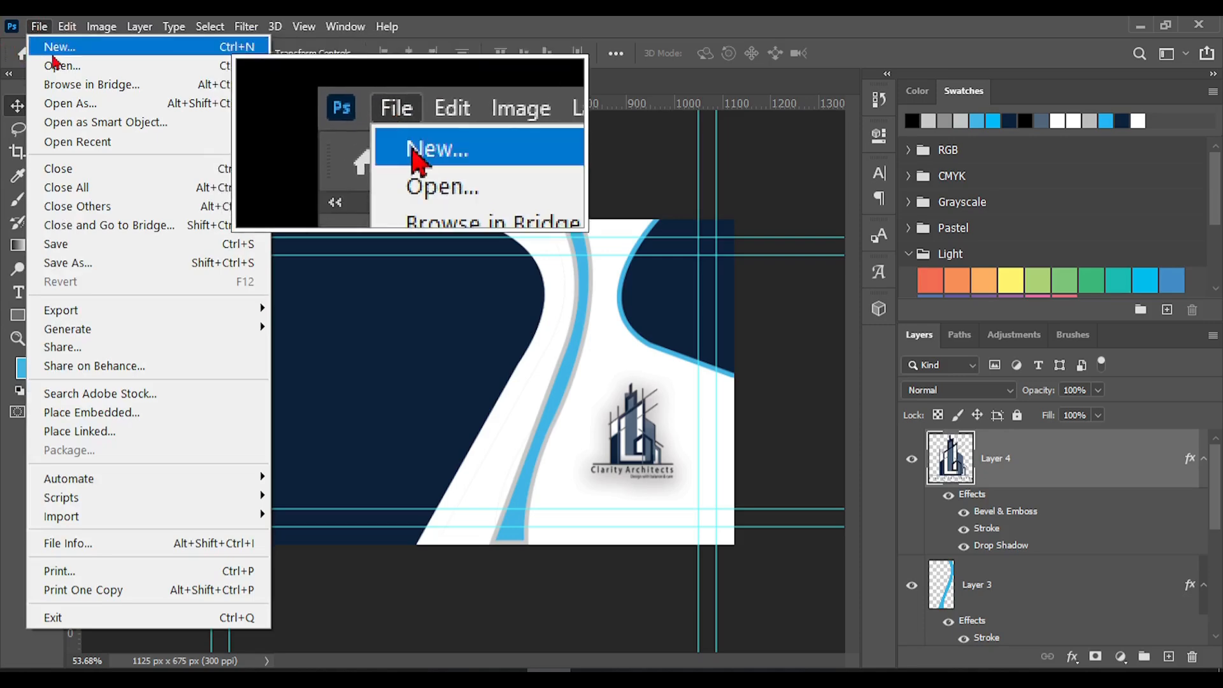
click(57, 66)
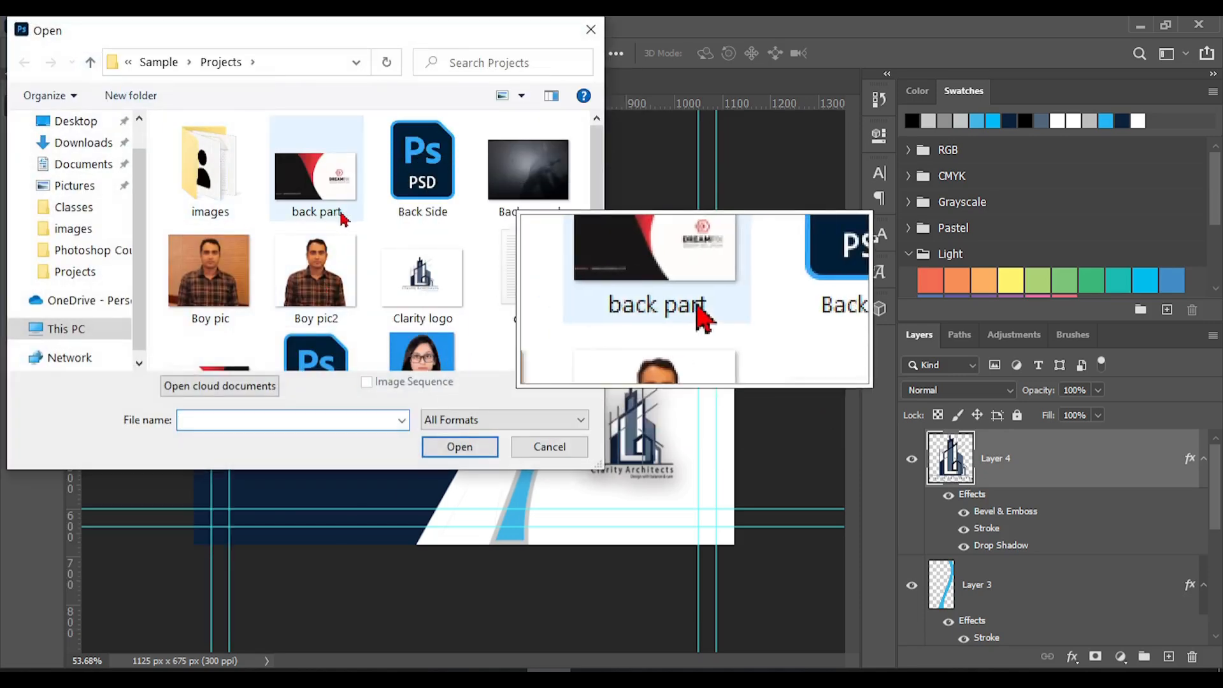
scroll(344, 220, down, 3)
click(551, 177)
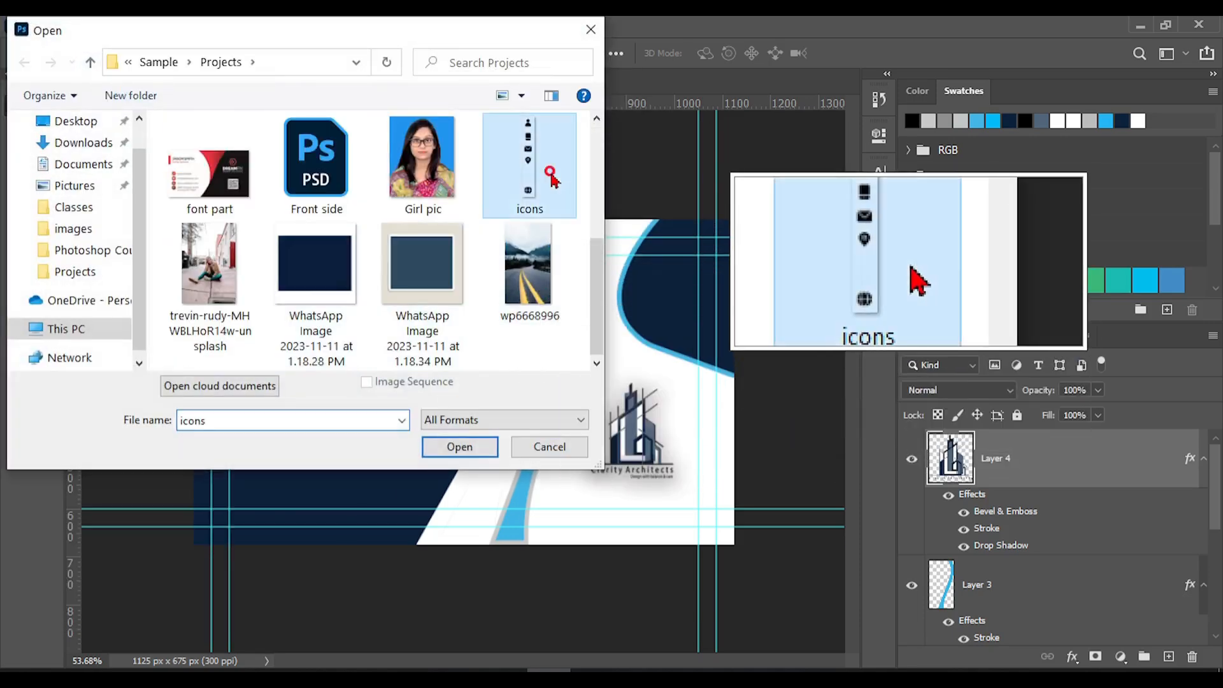
double_click(551, 177)
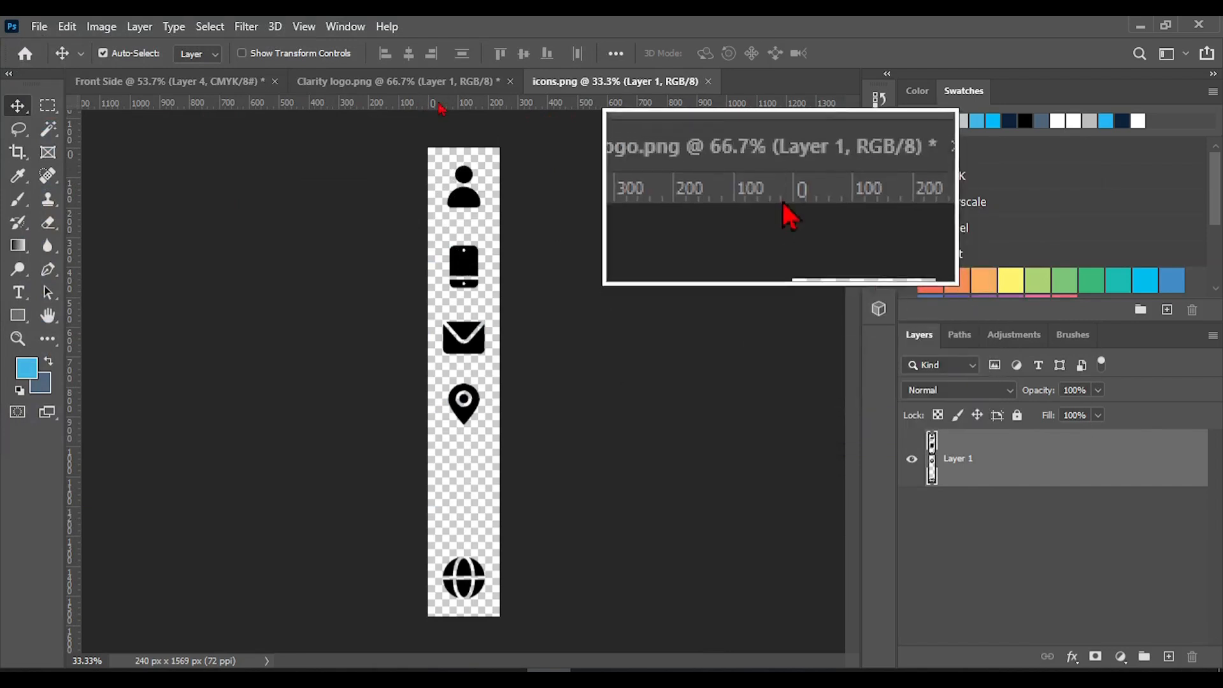
click(510, 80)
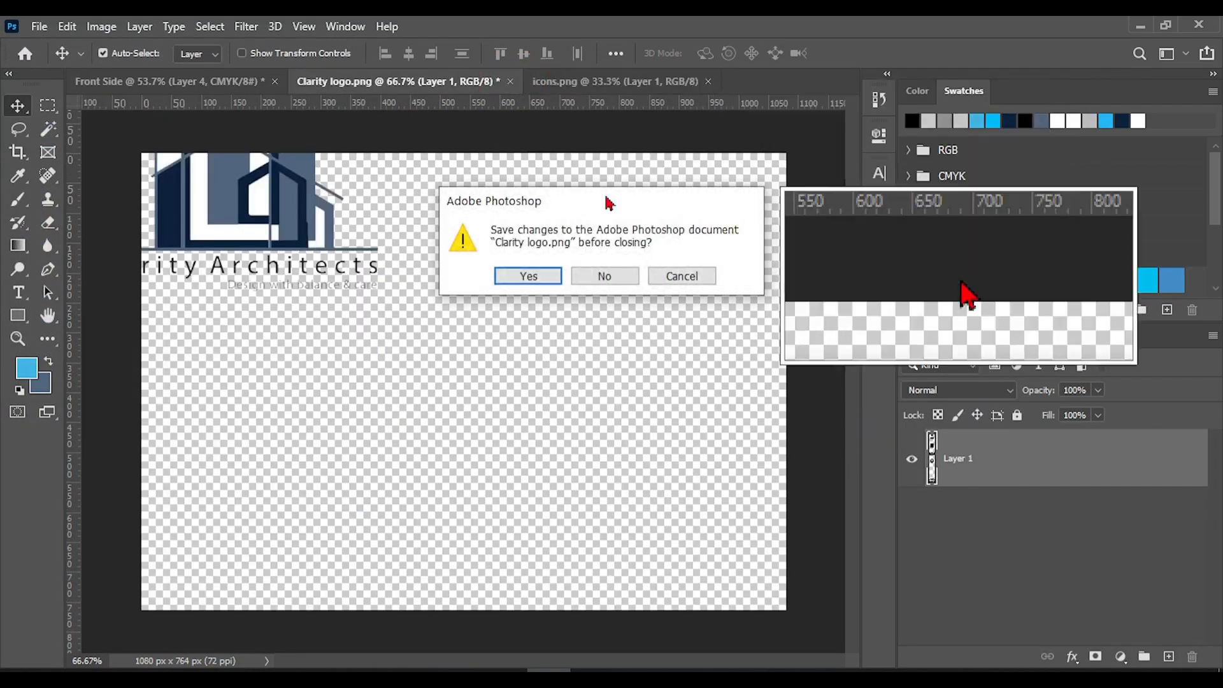
click(603, 276)
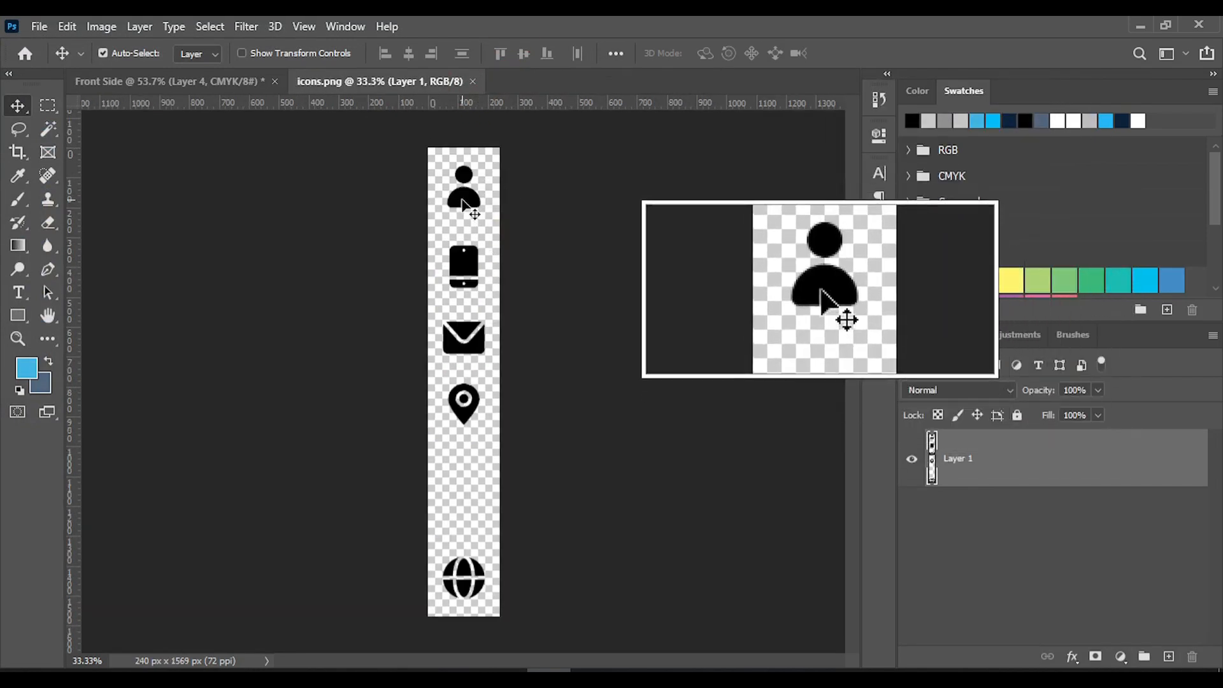
Bring the icon column into the Front Side document, scale it to about 38% and place it on the left navy shape
drag(463, 203, 320, 330)
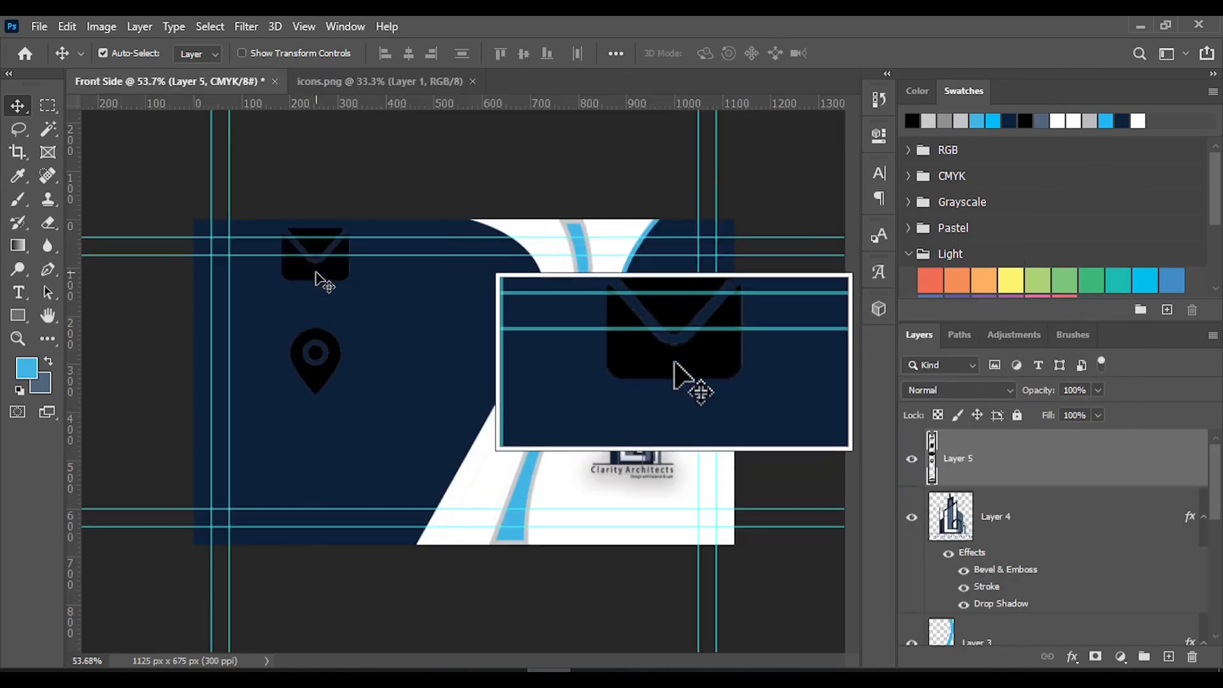
key(ctrl+t)
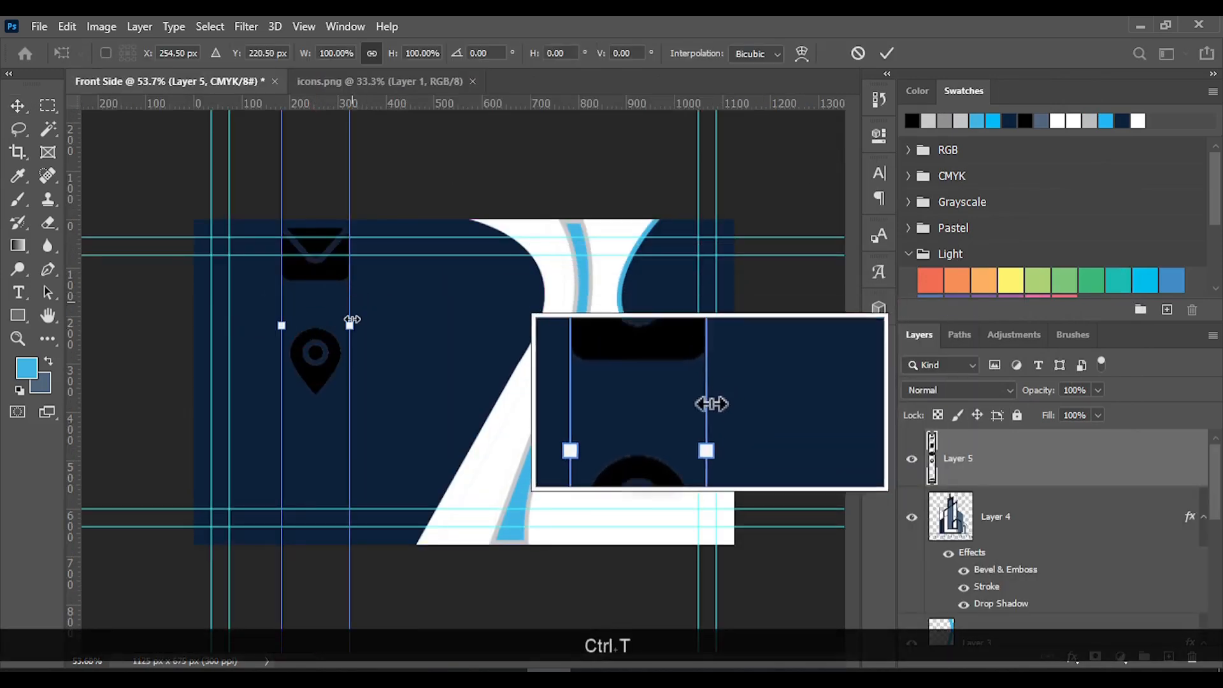
scroll(351, 323, down, 3)
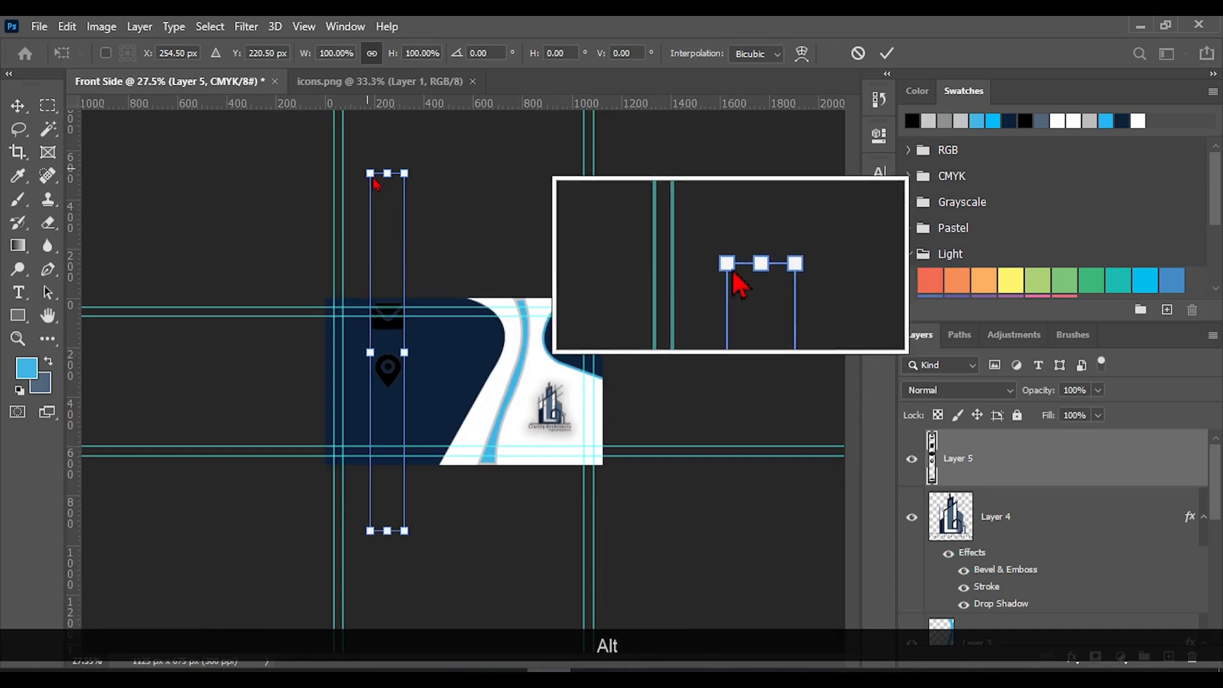
drag(370, 173, 387, 344)
scroll(486, 483, up, 5)
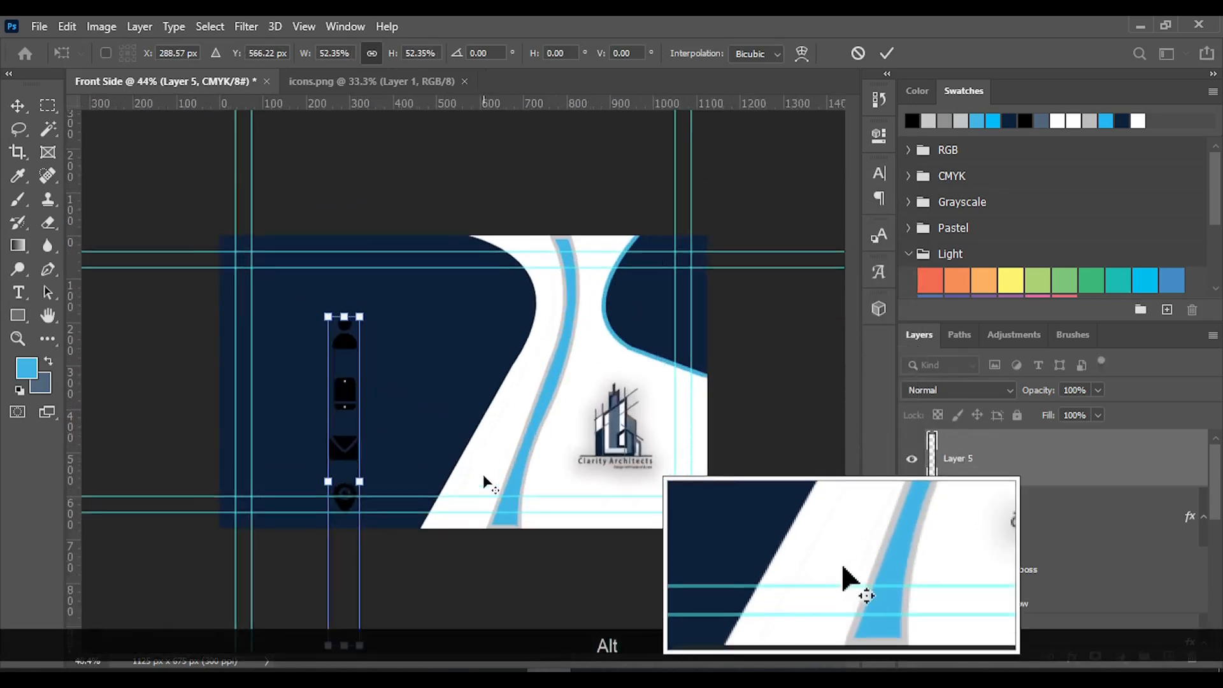
drag(293, 411, 309, 316)
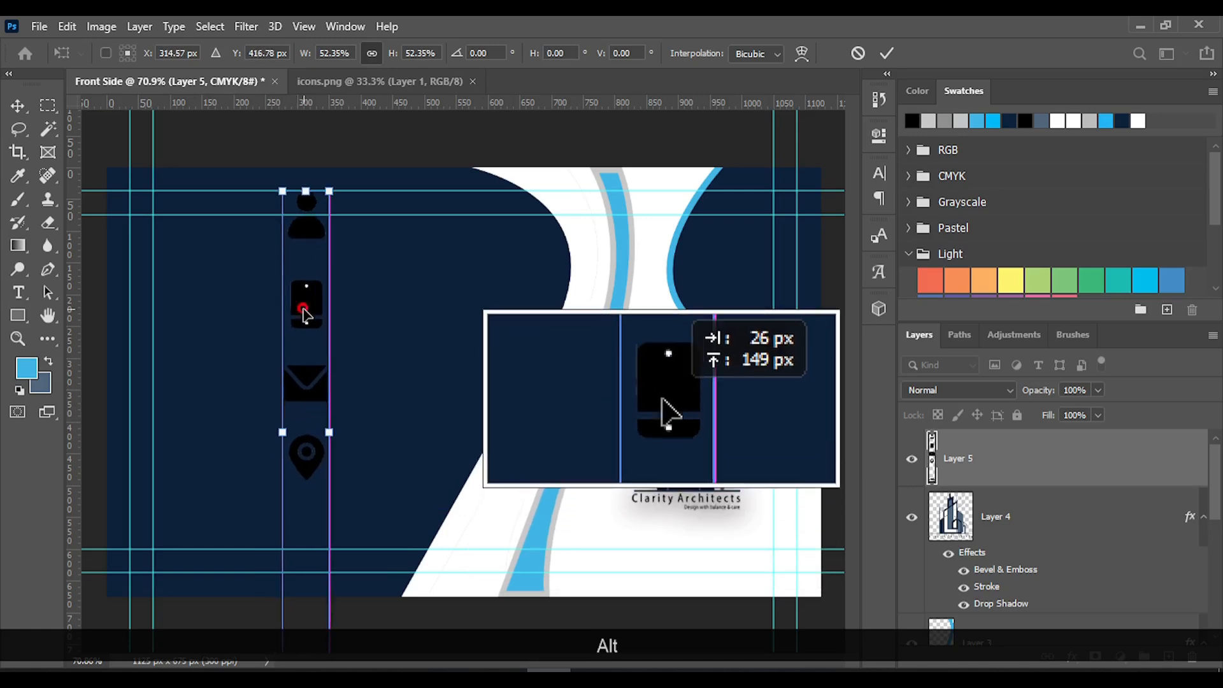
drag(281, 195, 295, 316)
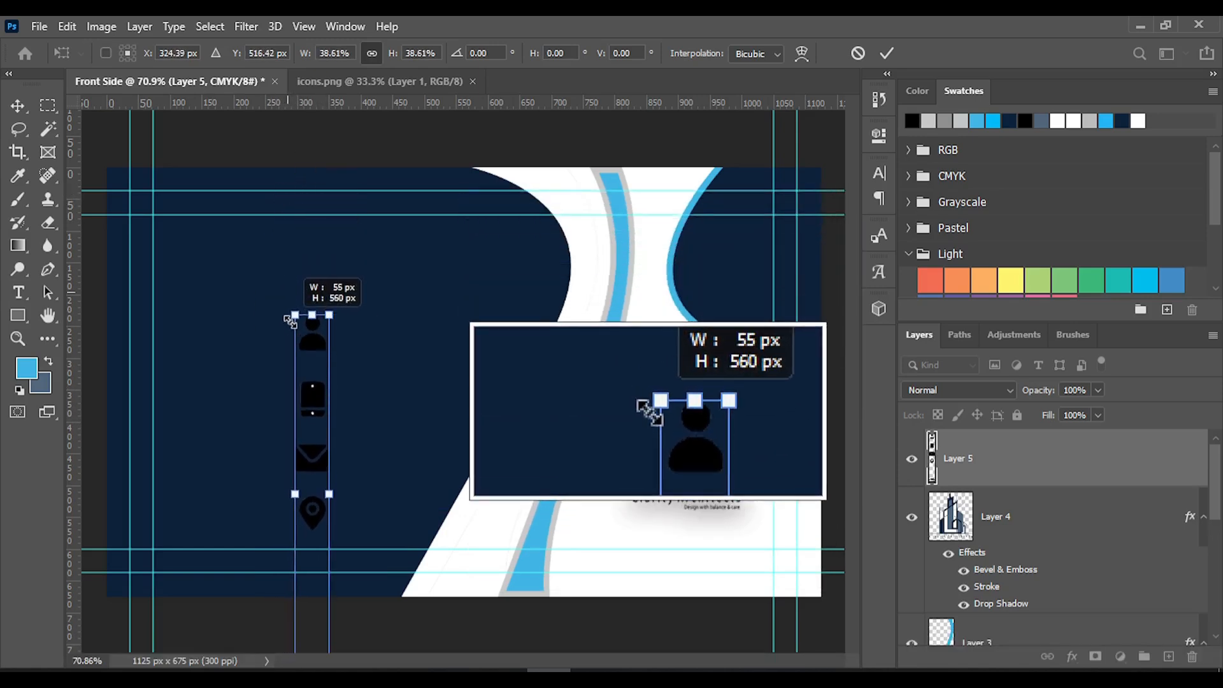
drag(304, 408, 280, 296)
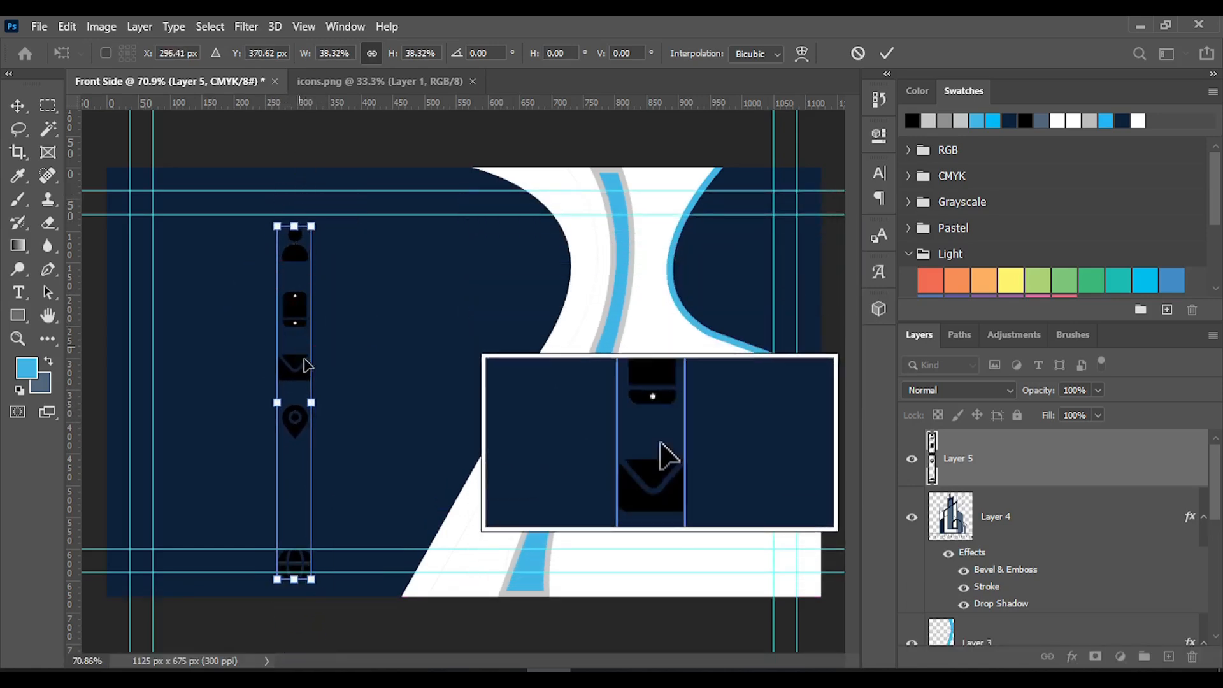
click(886, 55)
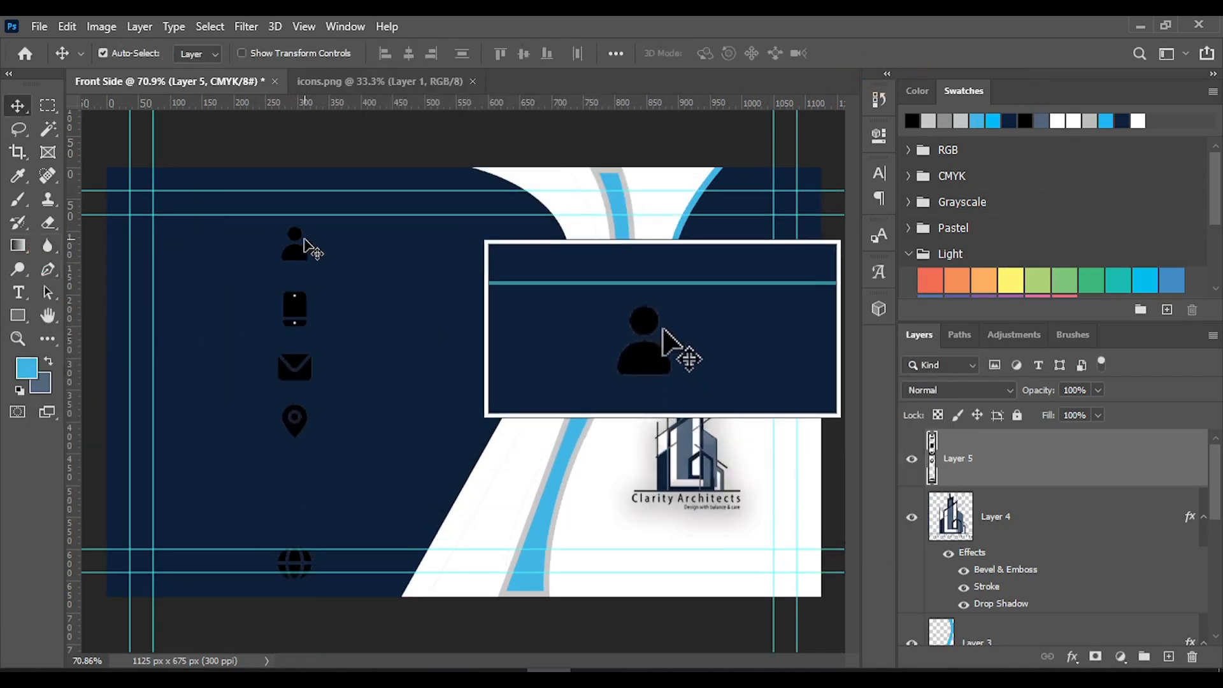
Erase the person and globe icons with the Eraser Tool, and move the phone, envelope and location icons close to the left guides
click(48, 222)
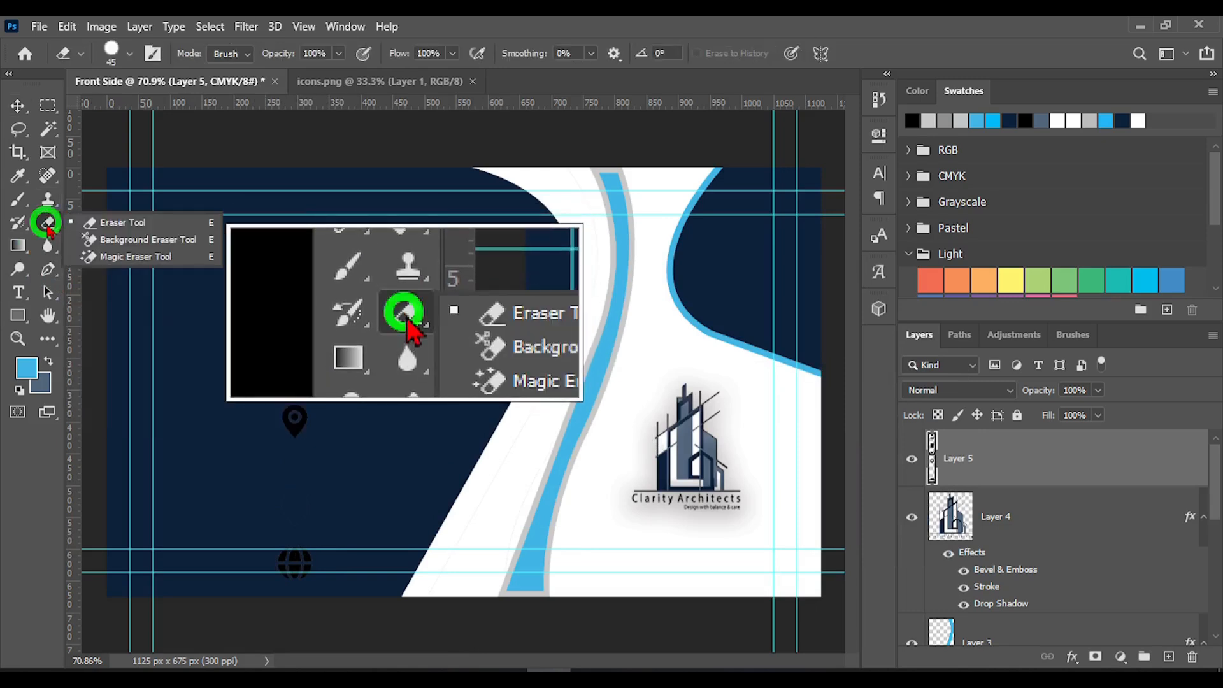
click(95, 218)
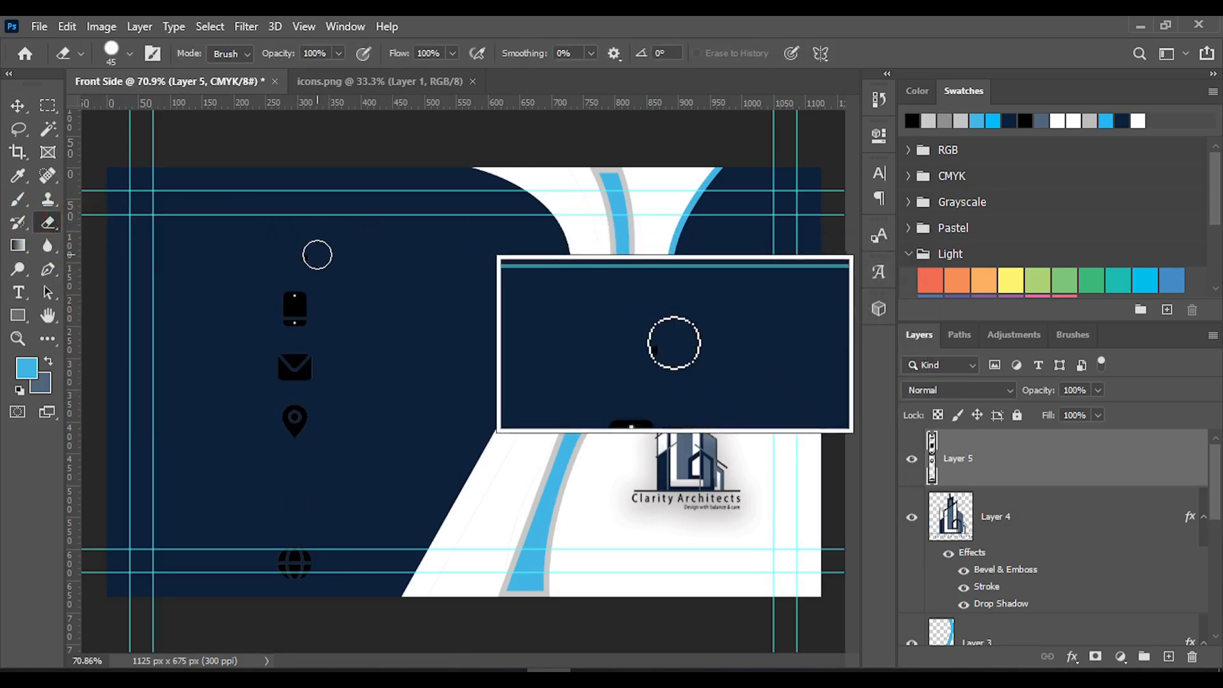
drag(293, 257, 341, 262)
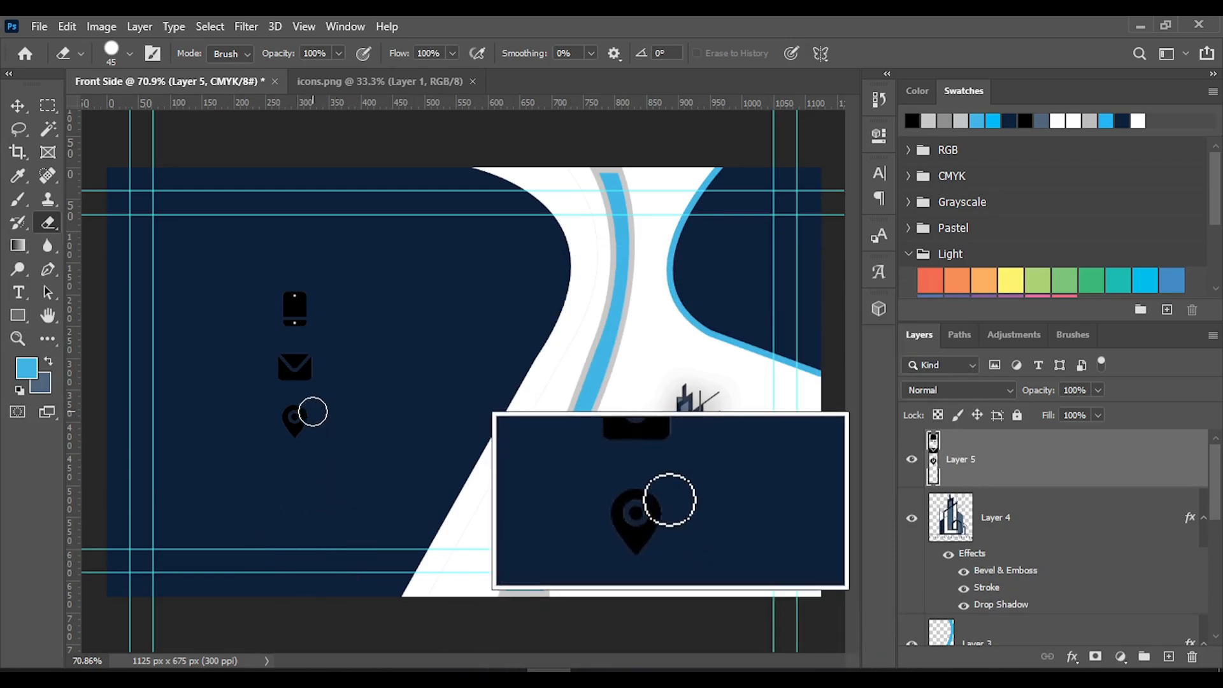
click(18, 106)
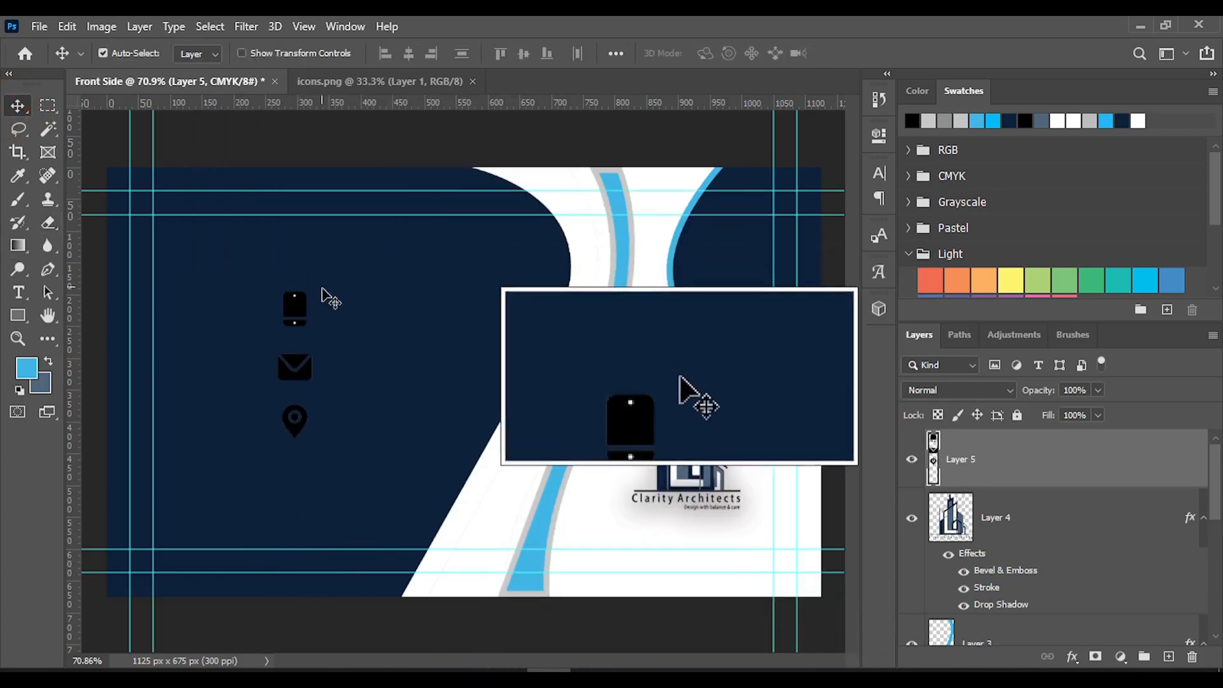
drag(294, 317, 186, 347)
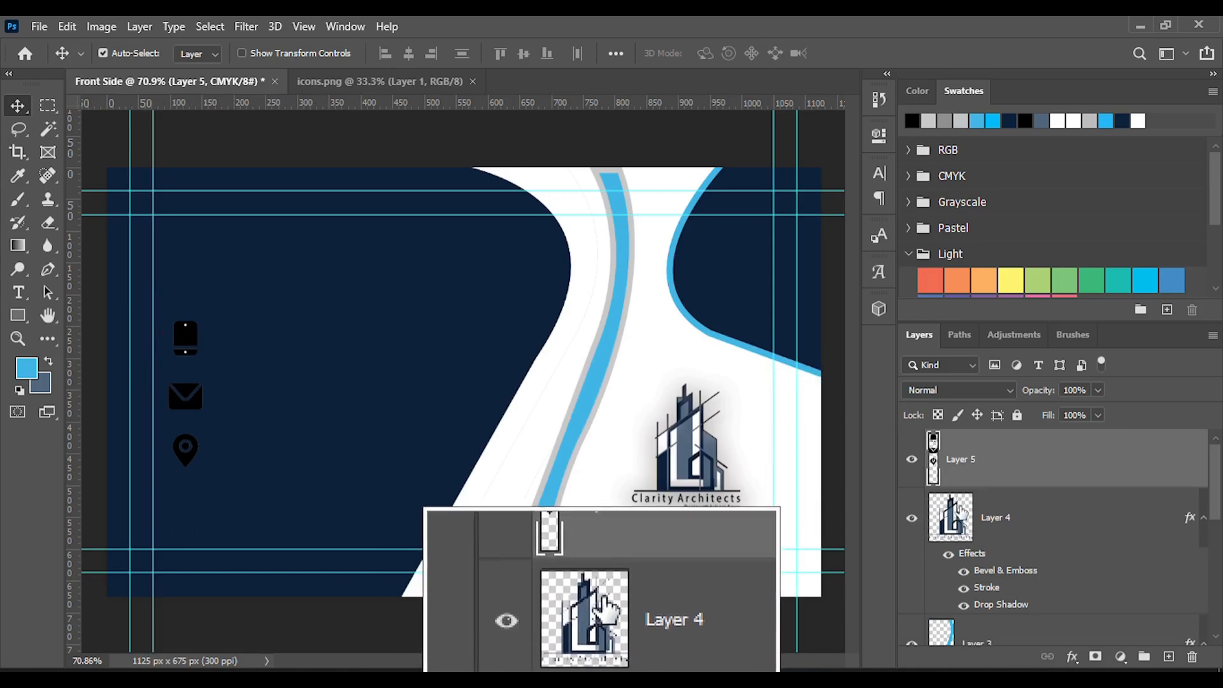
Open the Blending Options for the icons layer
right_click(1006, 474)
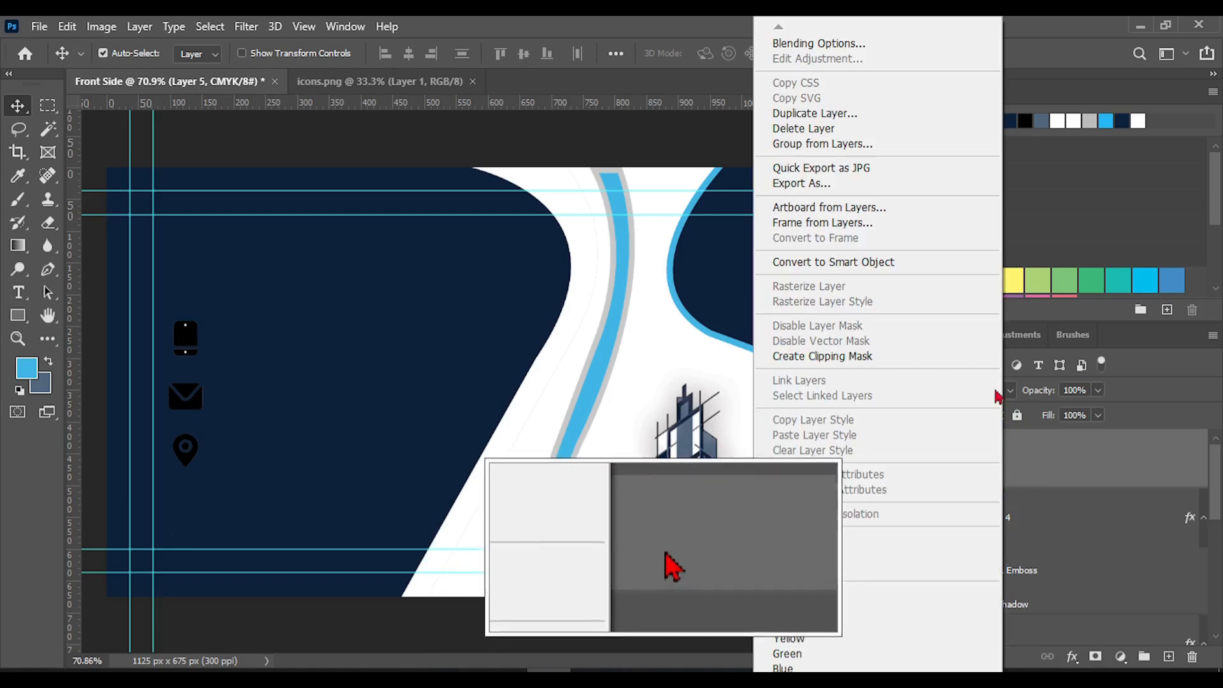
click(819, 43)
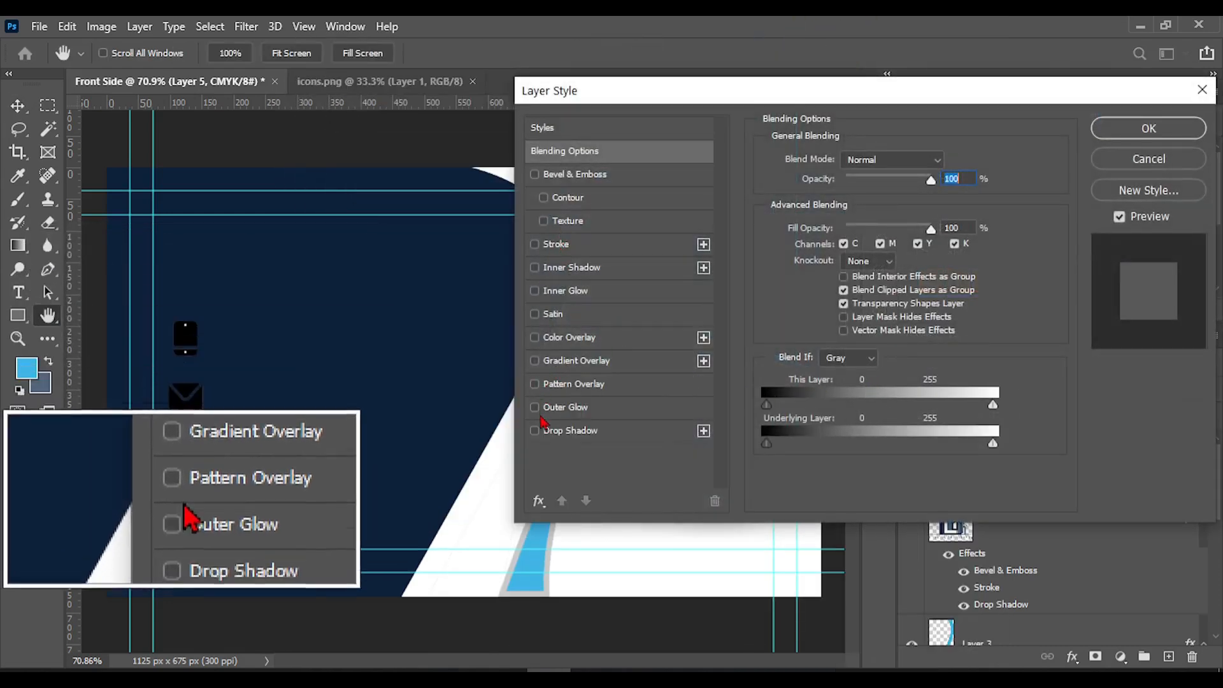
click(550, 245)
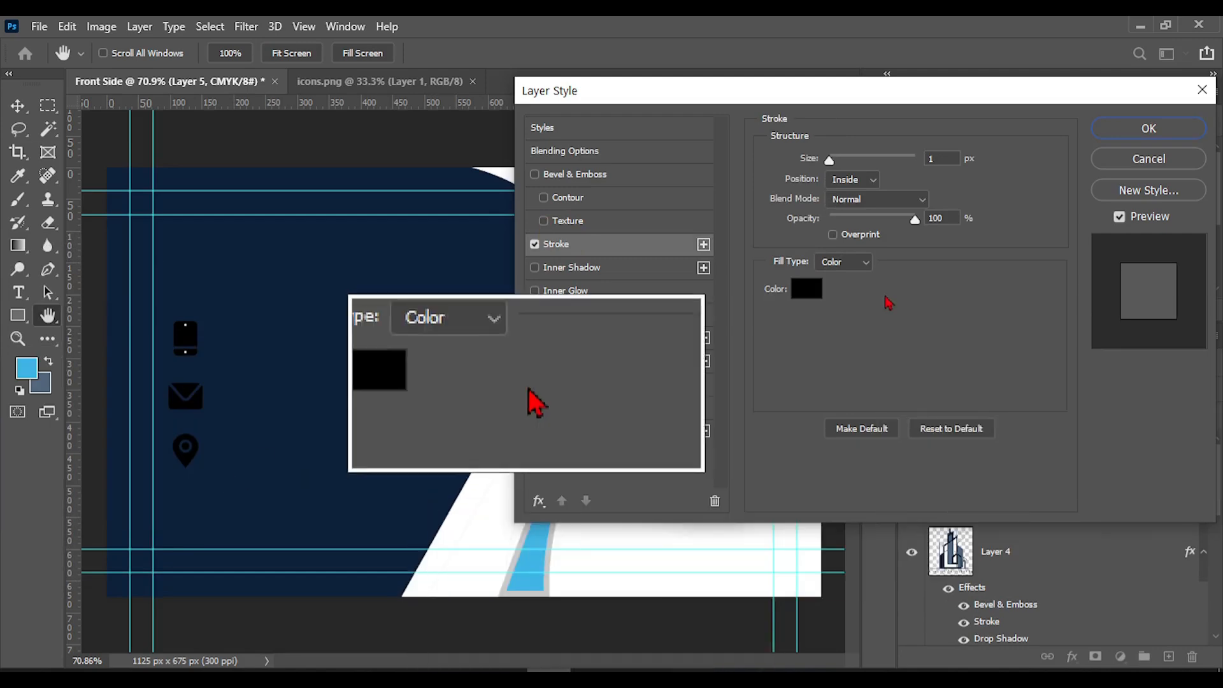
click(807, 289)
click(720, 315)
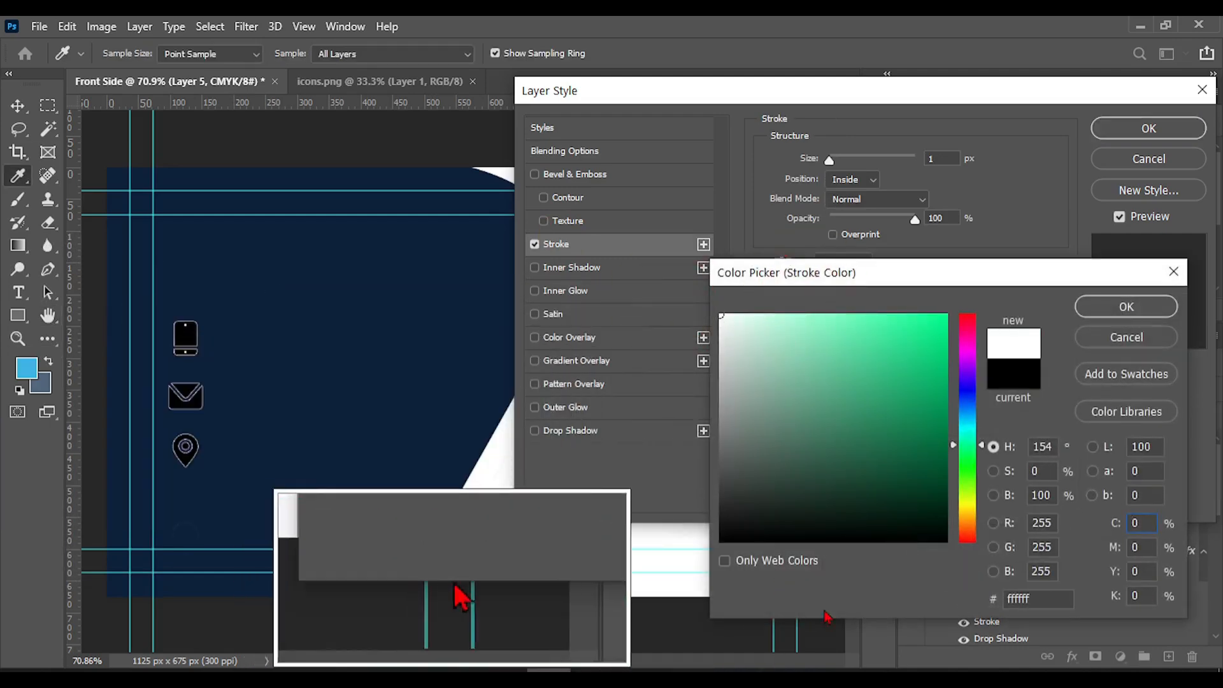
click(1174, 272)
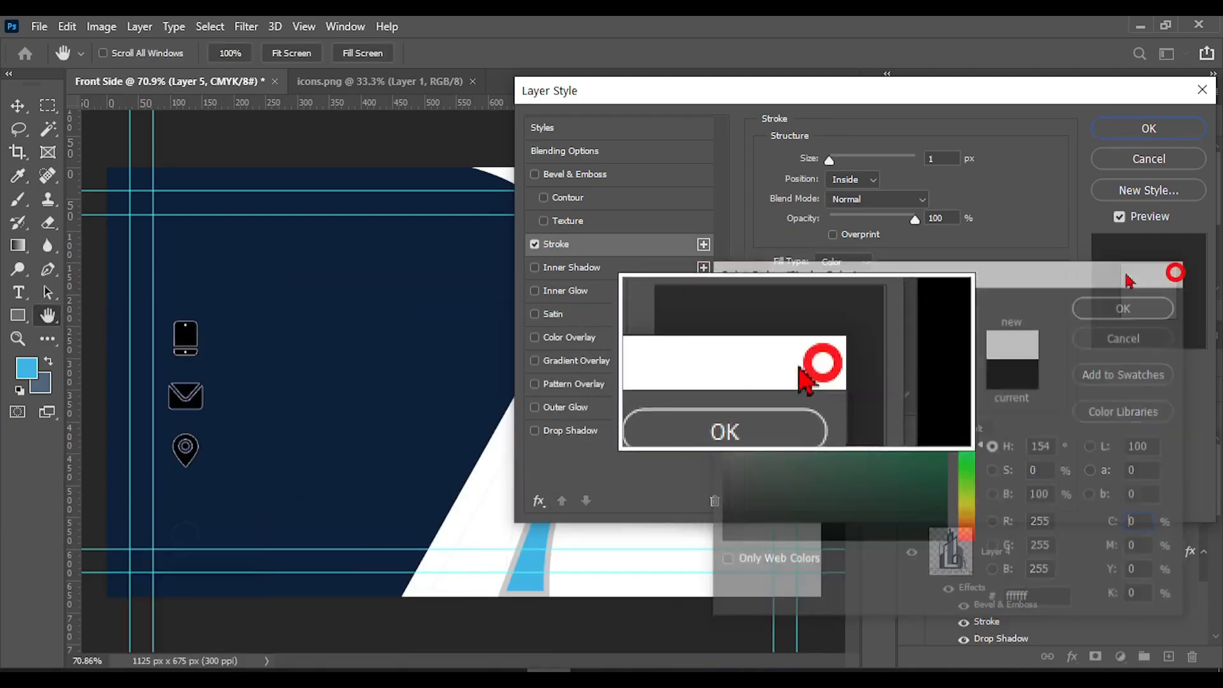
click(534, 247)
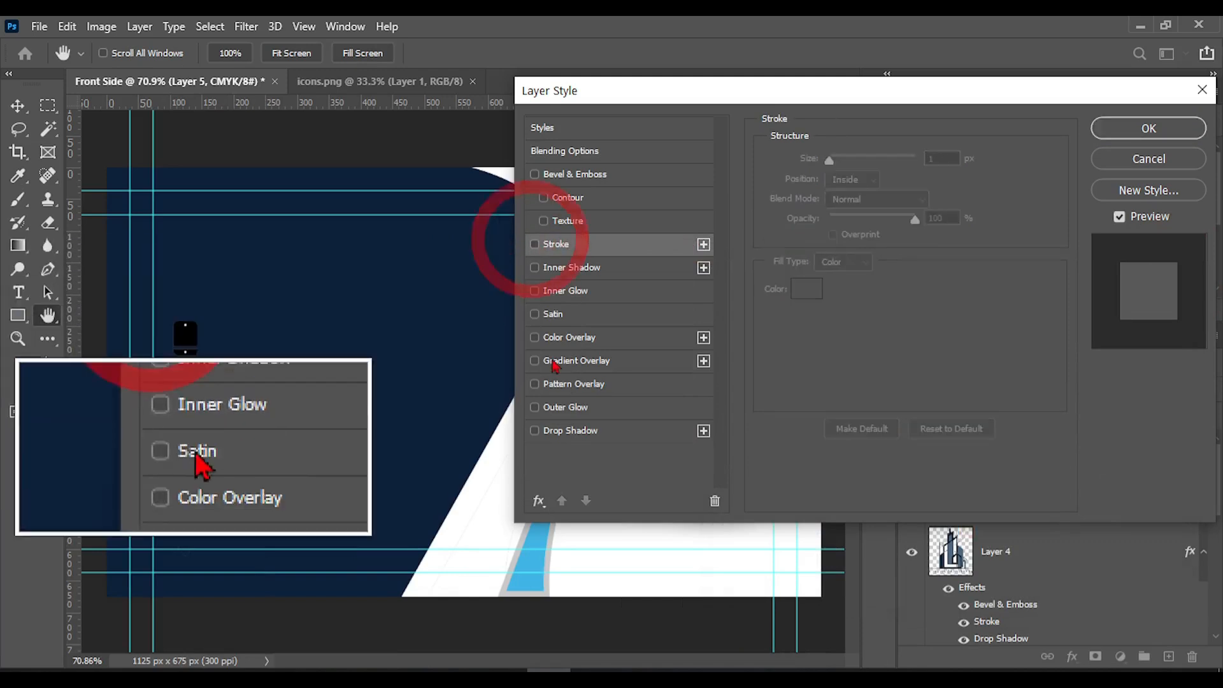
Add a white #ffffff Color Overlay in Normal mode with 100% opacity to the icons layer and apply the layer style
click(560, 337)
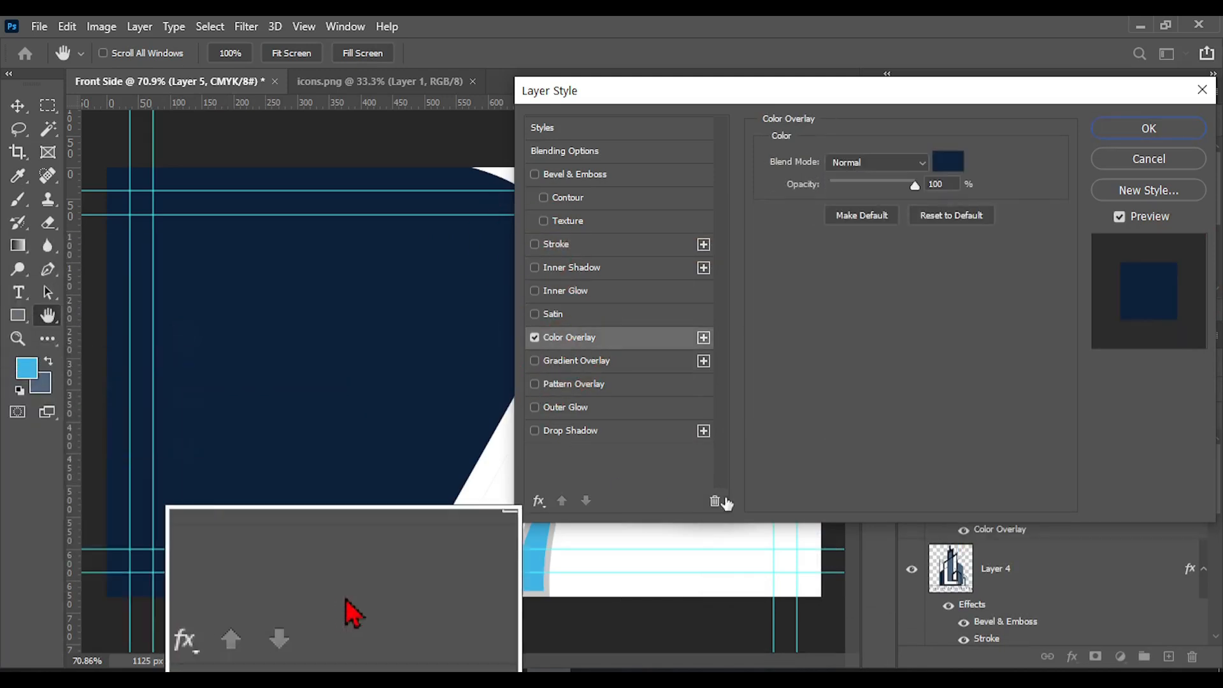
click(948, 162)
drag(875, 390, 934, 314)
drag(909, 396, 720, 314)
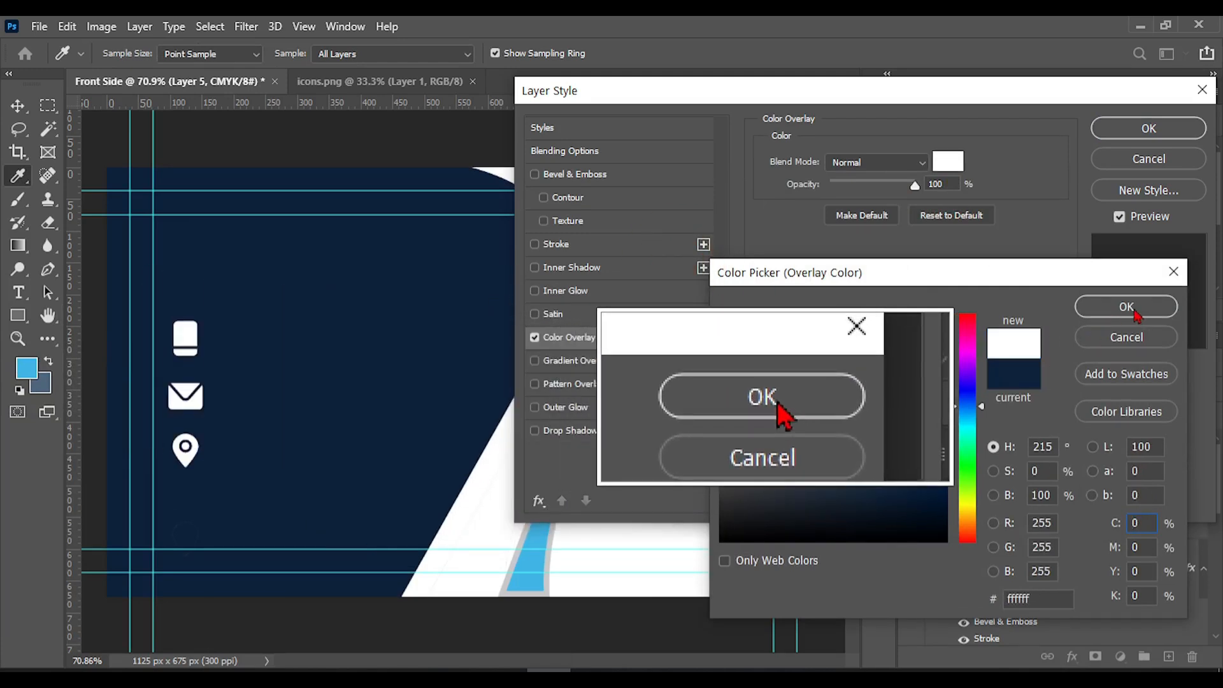
click(1128, 308)
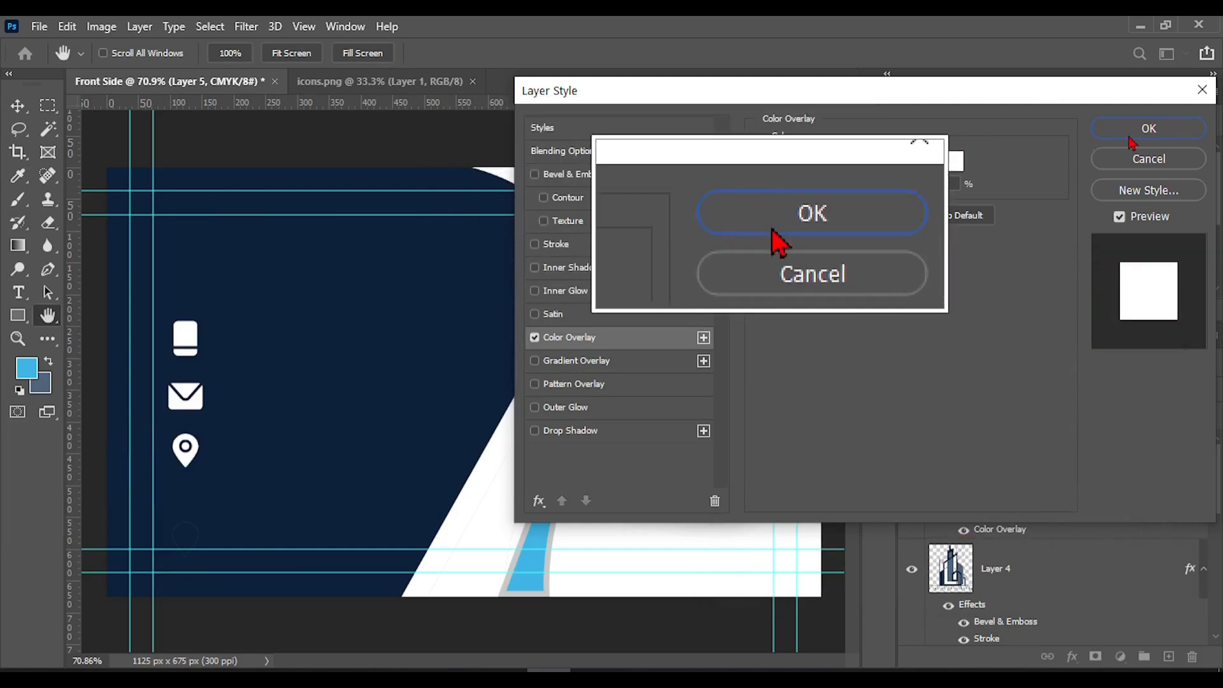
click(1131, 141)
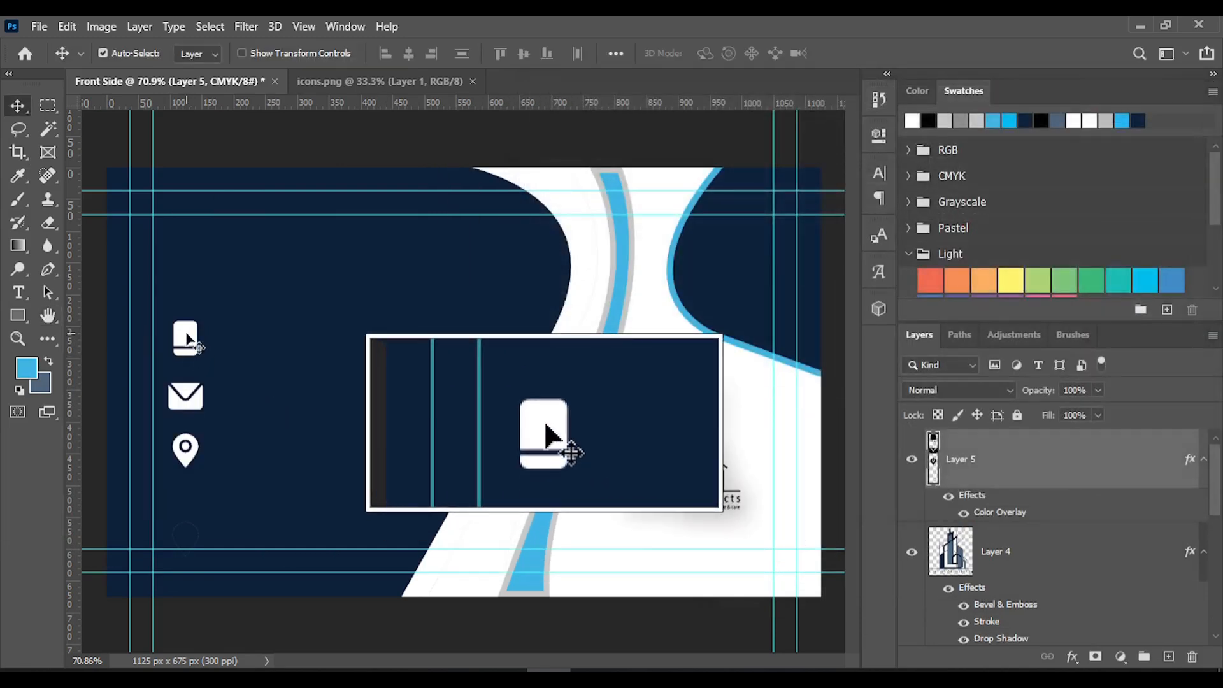
Scale the white icon column down to about 80% beside the left guides and apply the transform
key(ctrl+t)
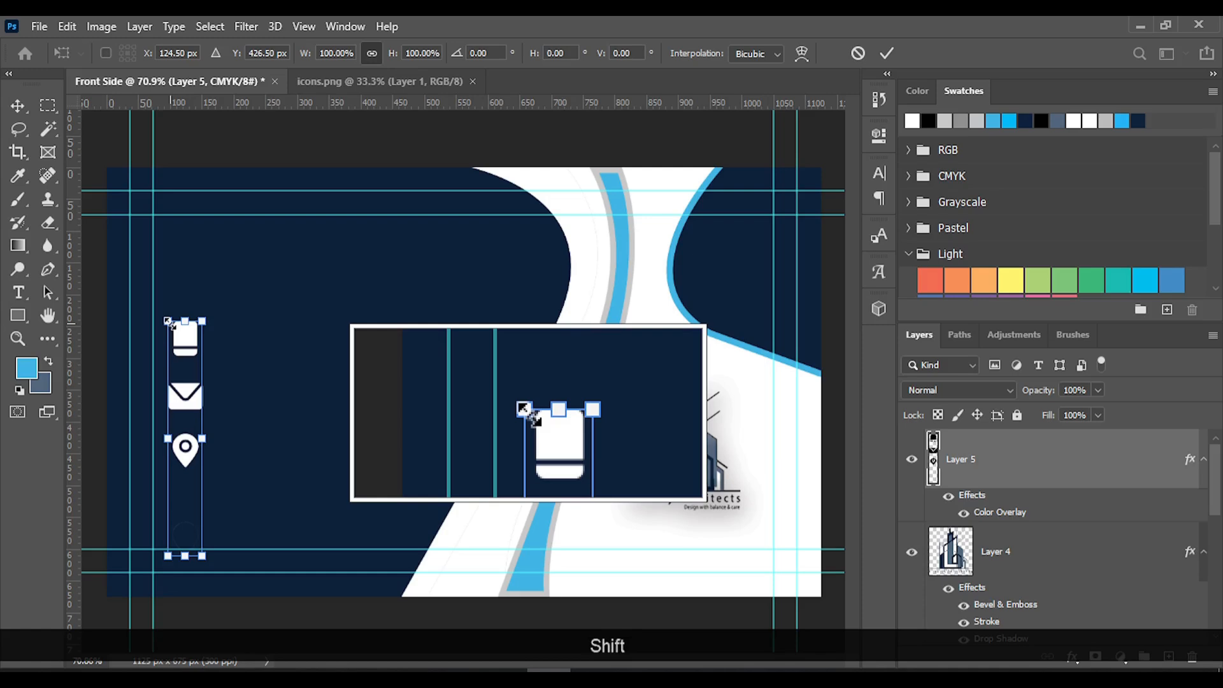
drag(169, 323, 189, 370)
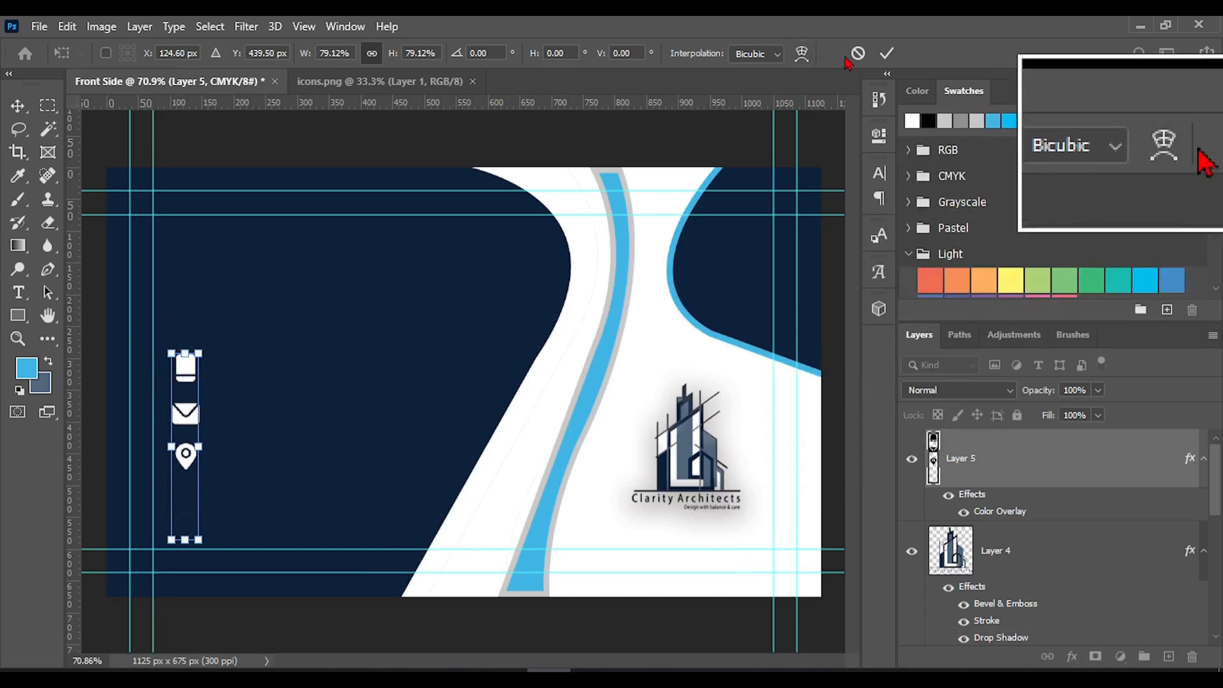
drag(170, 352, 169, 344)
click(887, 53)
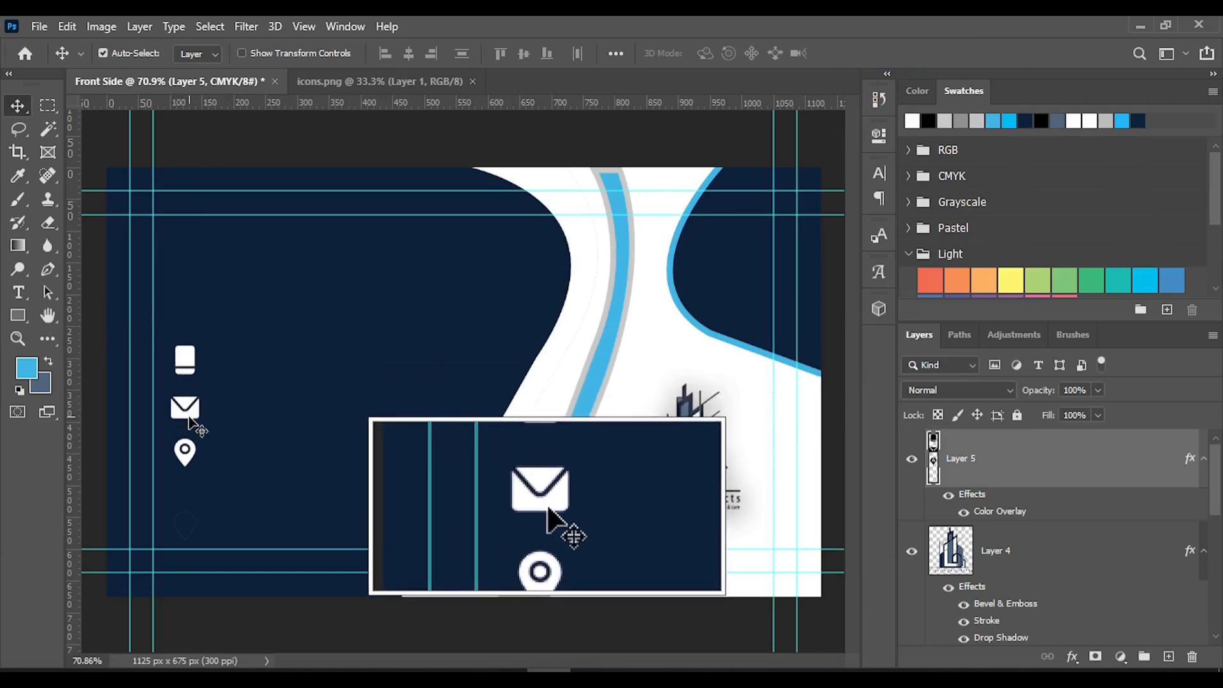
Select the phone icon on the icons layer with the Object Selection Tool, ready for moving
right_click(47, 128)
click(112, 126)
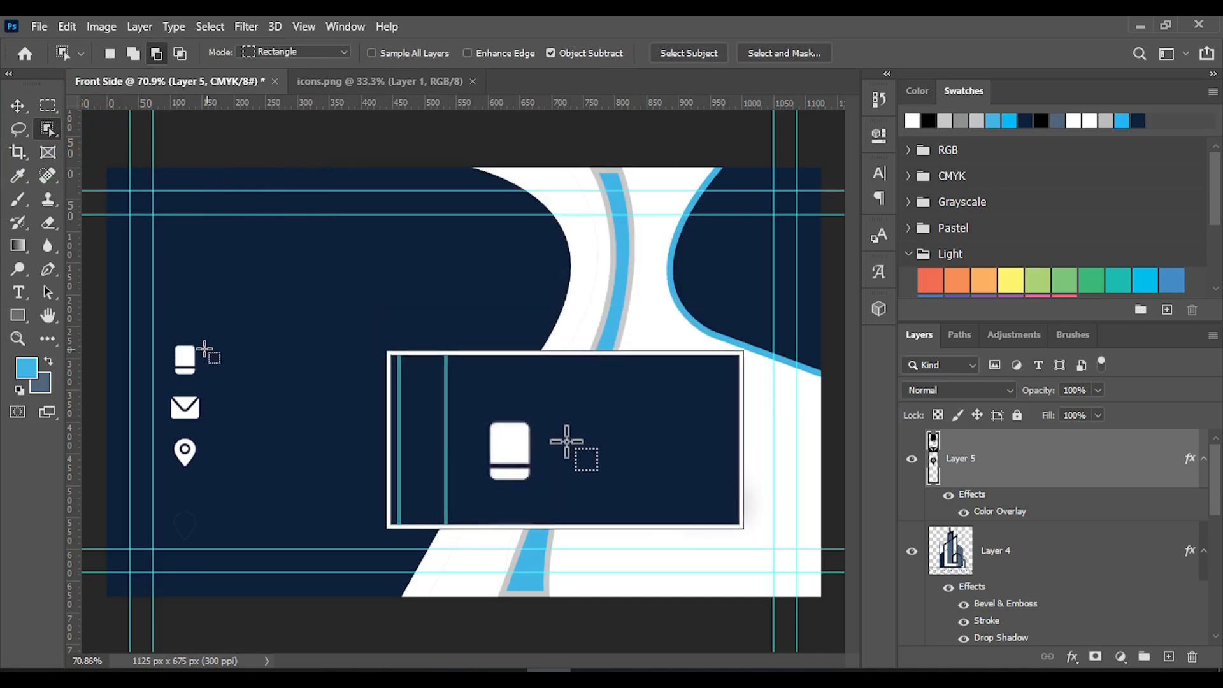
drag(169, 334, 206, 377)
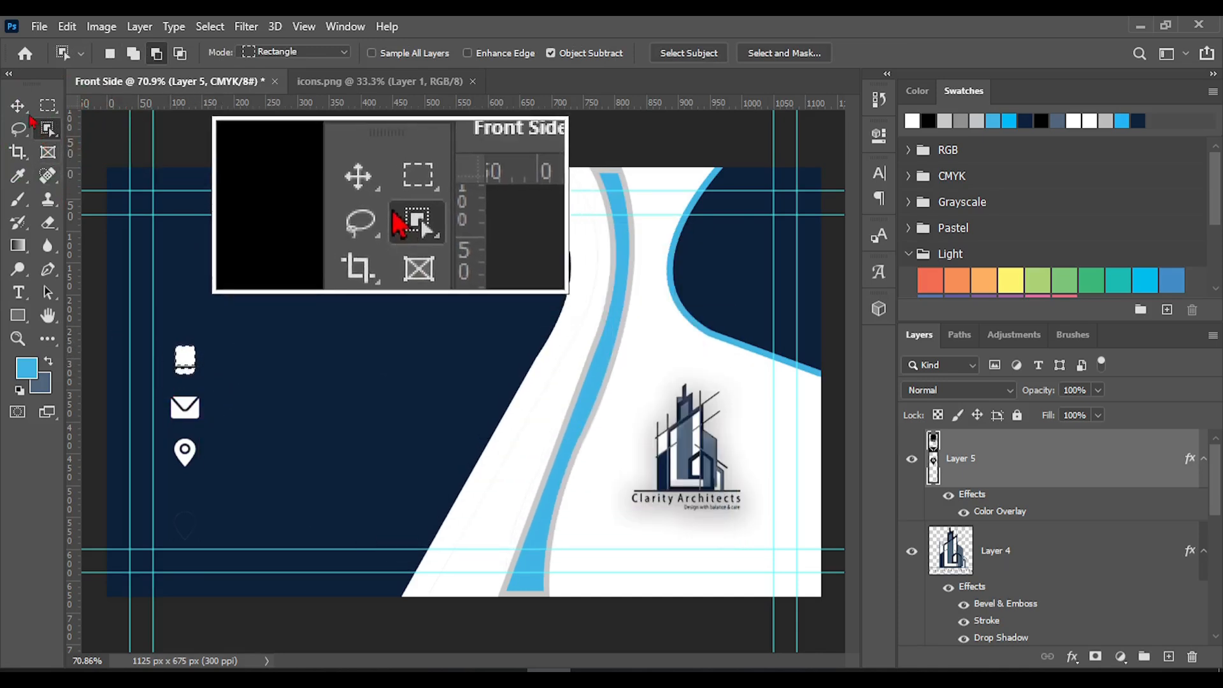
click(18, 106)
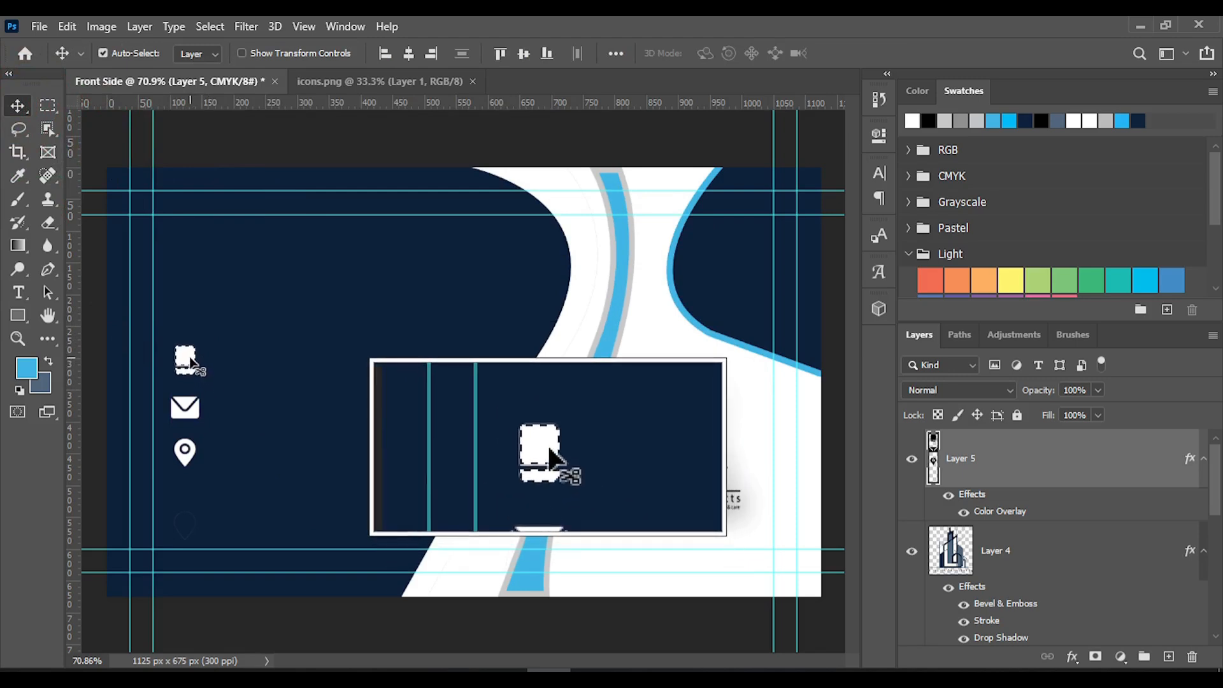
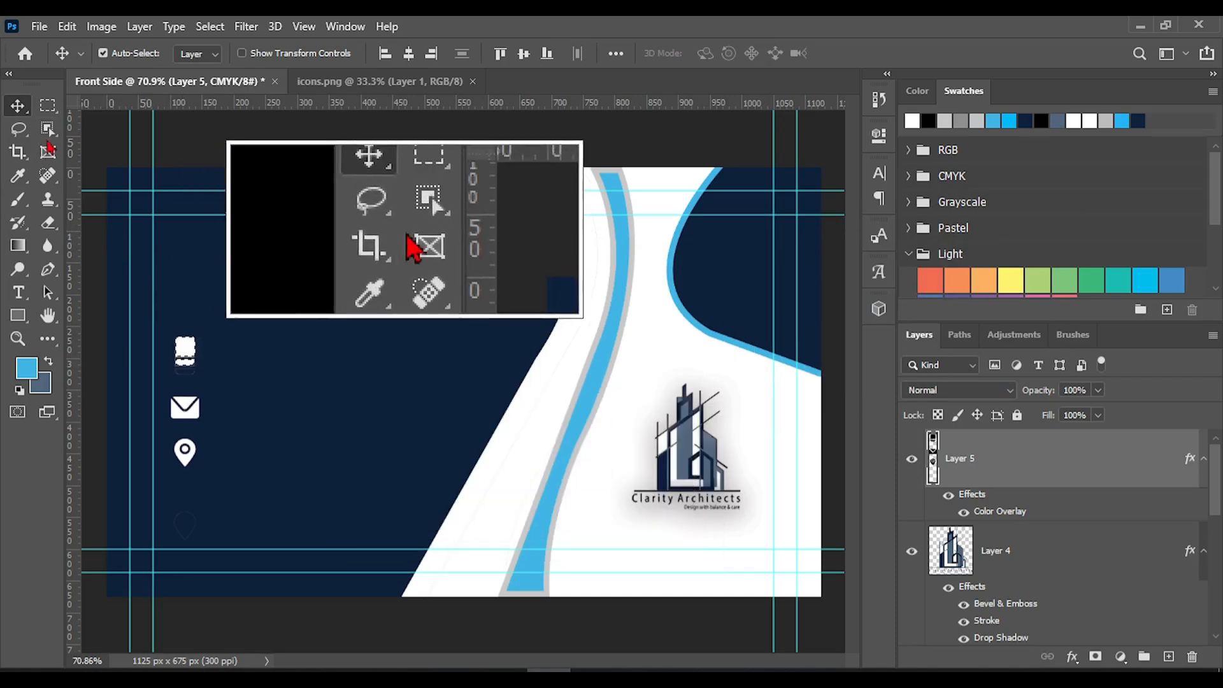
Select the envelope icon on the icons layer with the Object Selection Tool and nudge it slightly upward
click(48, 128)
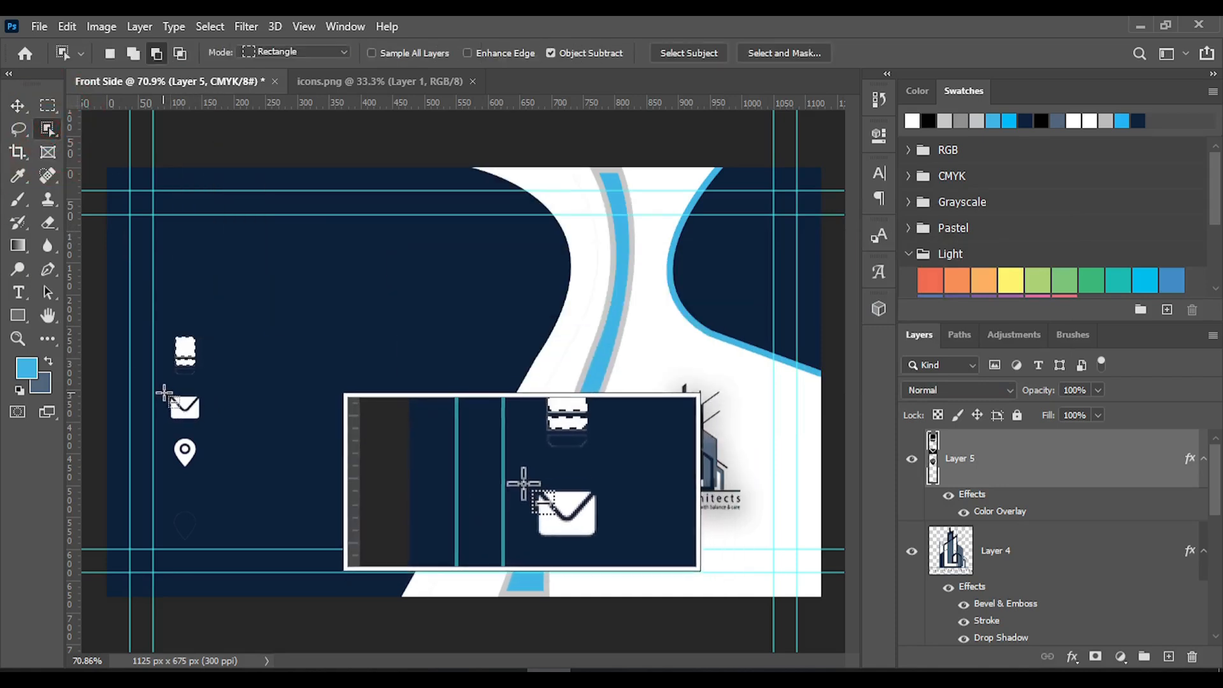
drag(164, 392, 214, 425)
key(ctrl+d)
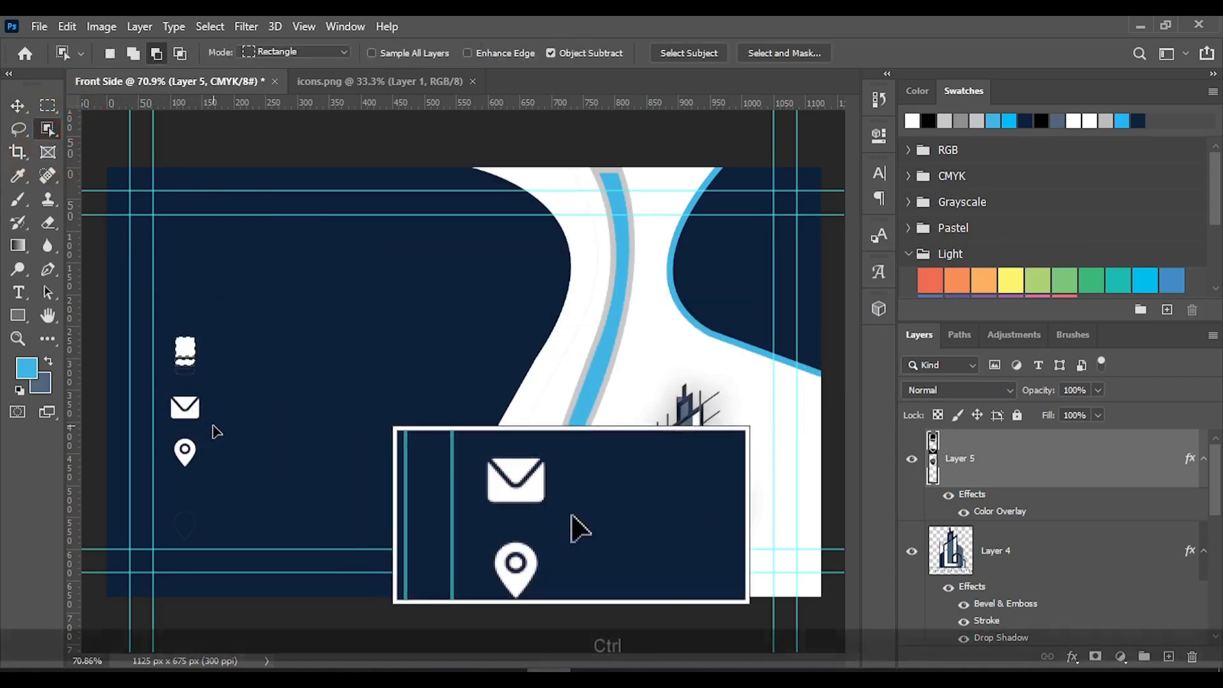
drag(163, 393, 205, 421)
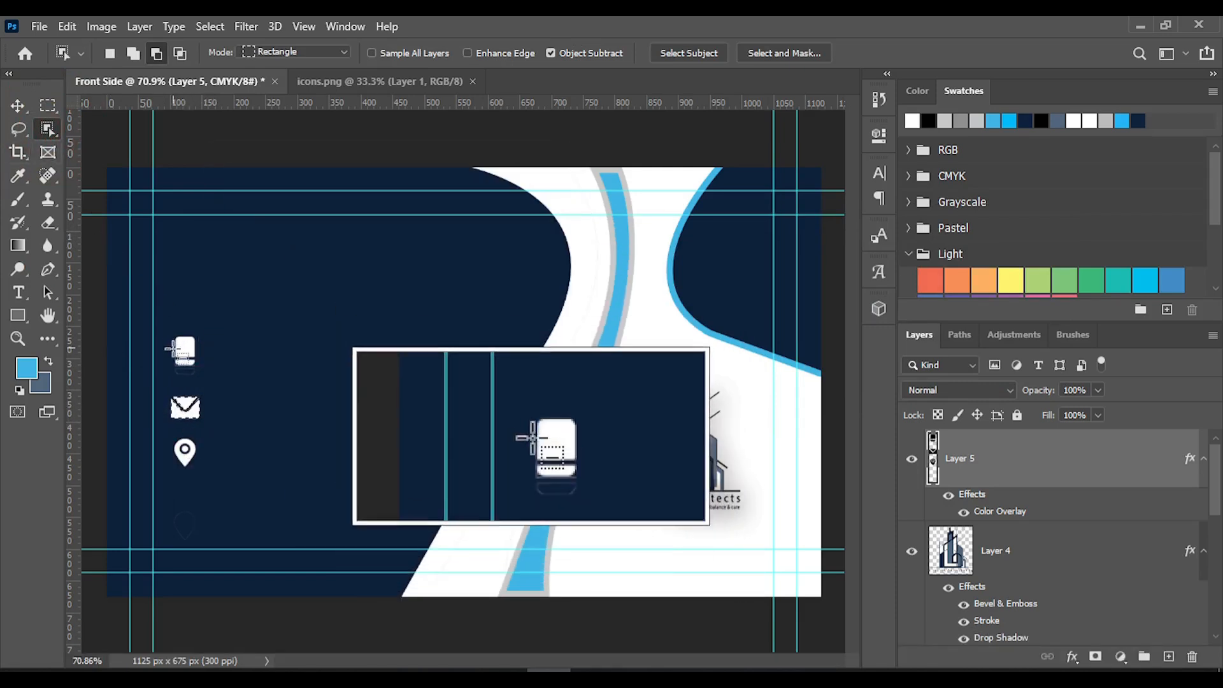
key(v)
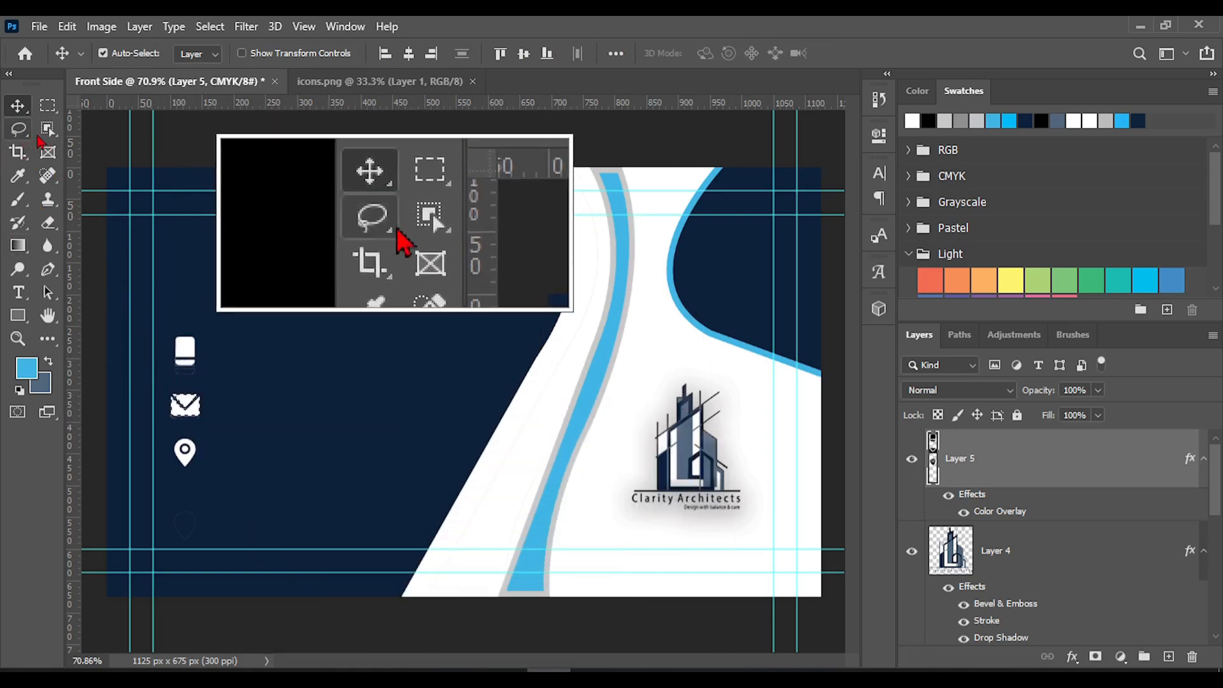
Select the location pin icon with the Object Selection Tool and nudge it downward to space the icon column evenly
click(137, 129)
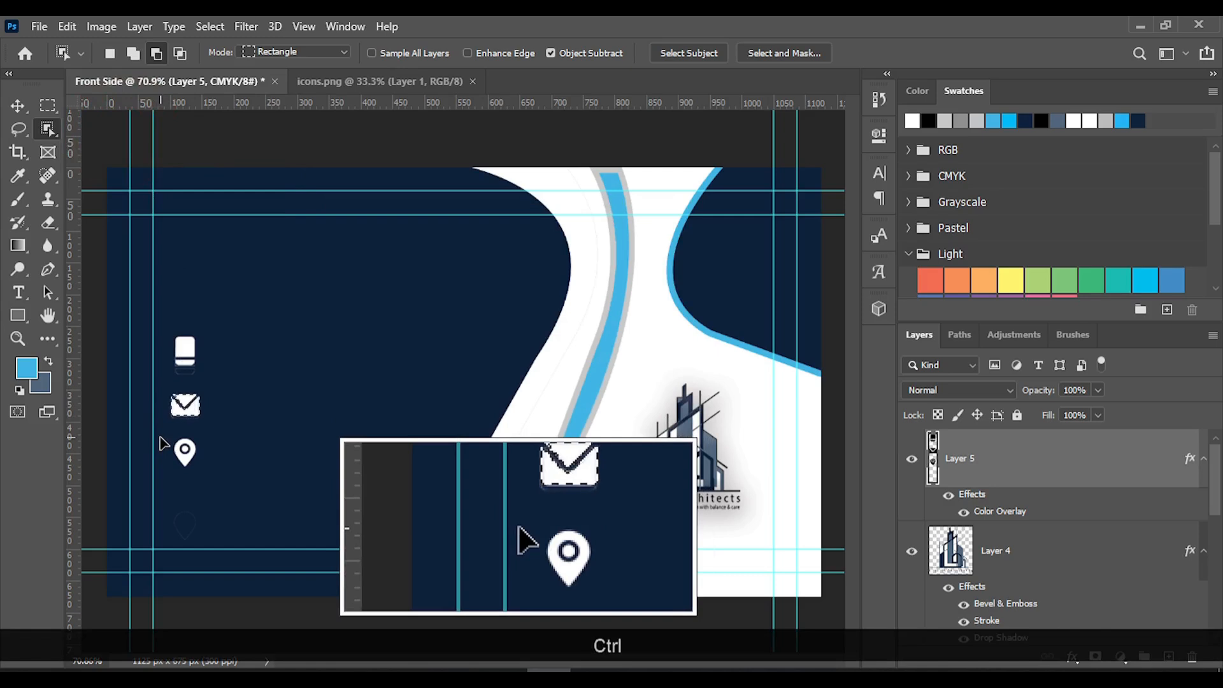
drag(168, 432, 208, 471)
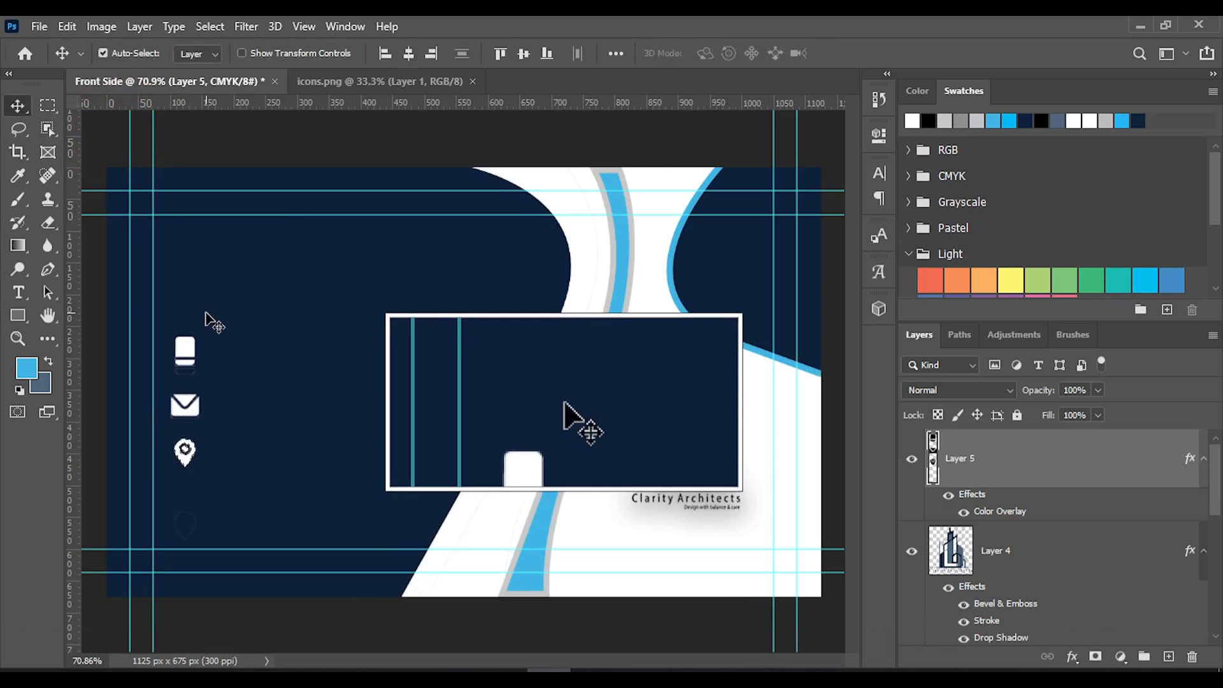
key(Down)
key(Down)
key(Down)
key(Down)
key(Down)
key(Down)
key(Down)
key(Down)
key(Down)
key(Down)
key(Down)
key(Down)
key(Down)
key(Down)
key(Down)
key(Down)
key(Down)
key(Down)
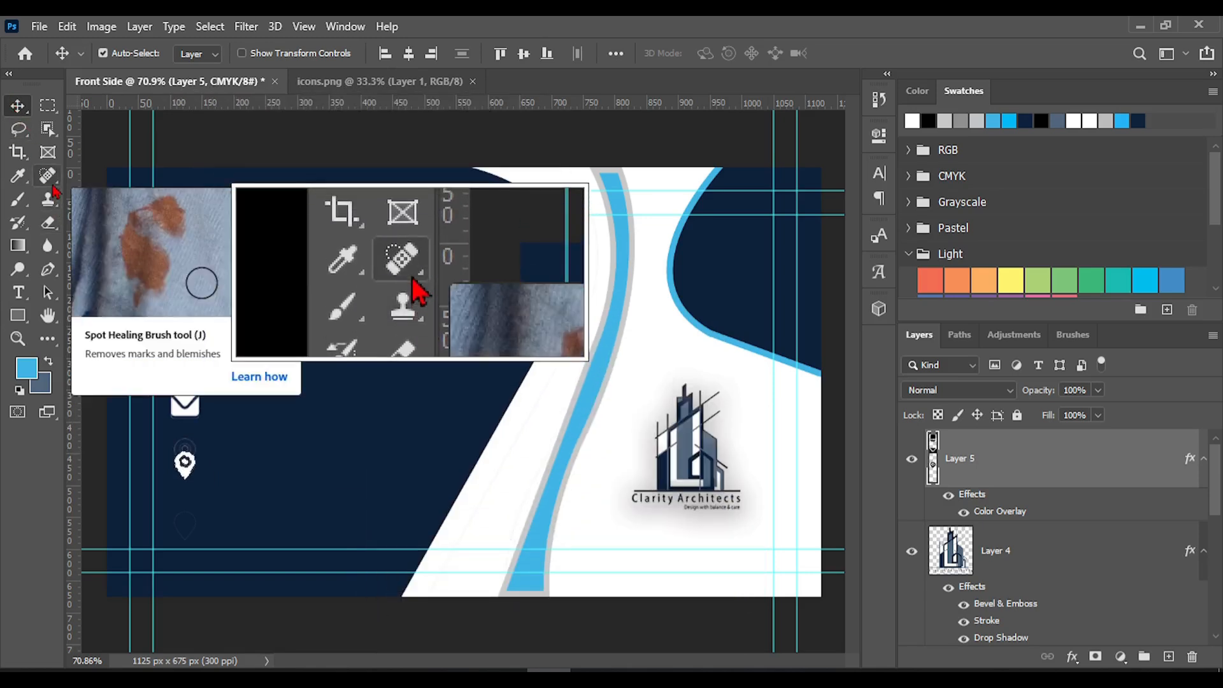
Erase the faint leftover outlines below and beside the phone icon using a size 10 Eraser
click(49, 178)
click(48, 206)
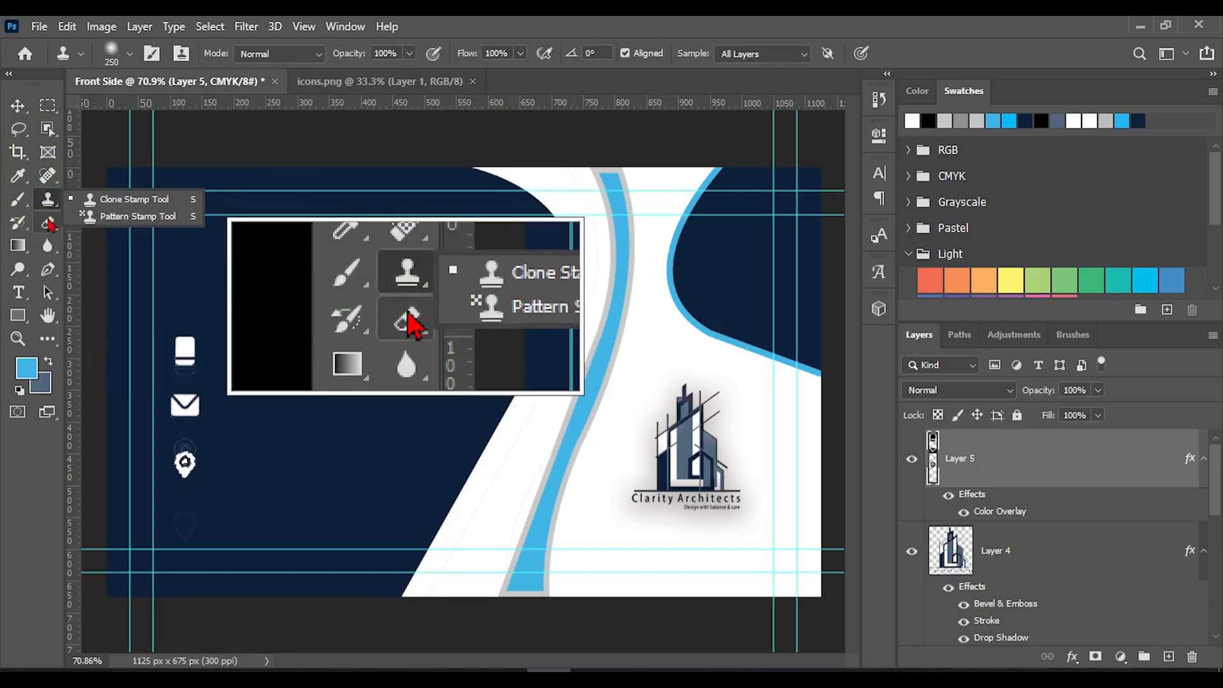
click(48, 226)
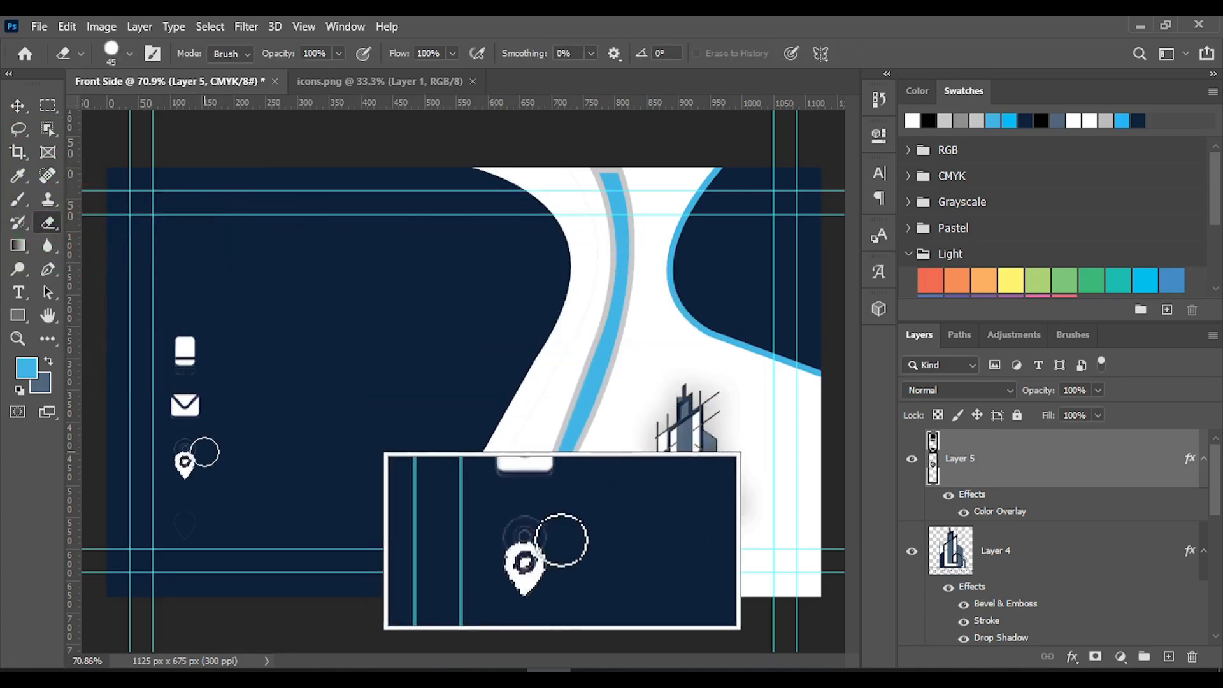
alt+scroll(188, 428, up, 6)
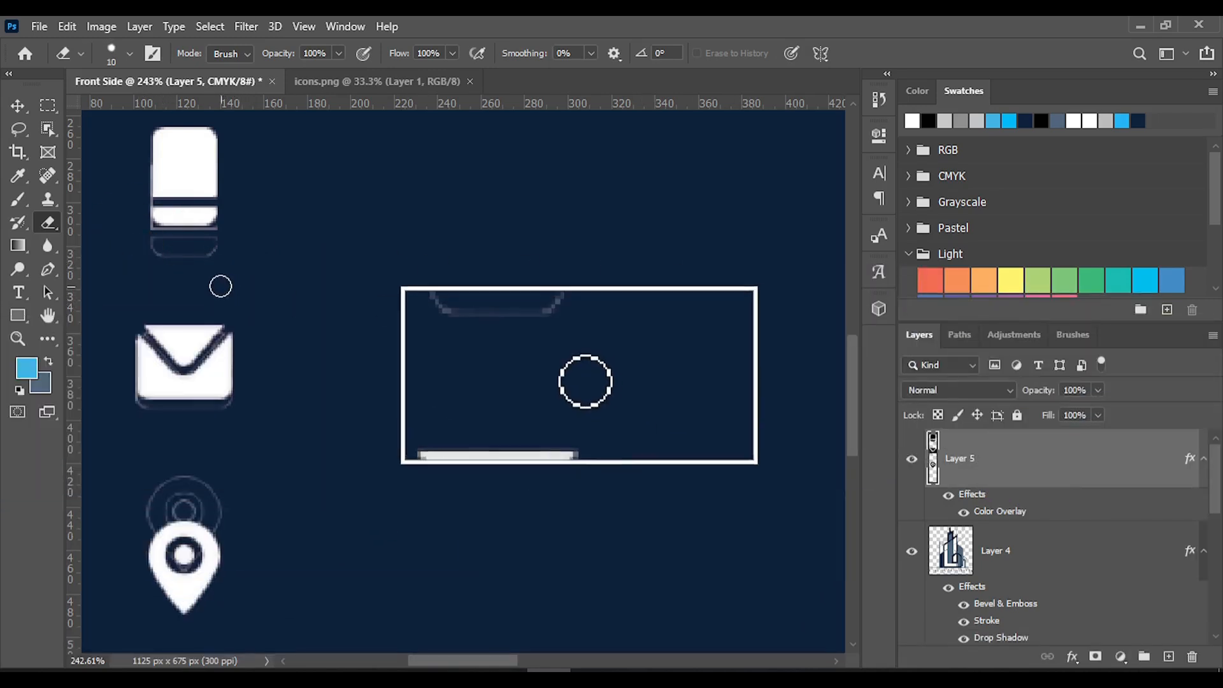
drag(194, 264, 175, 254)
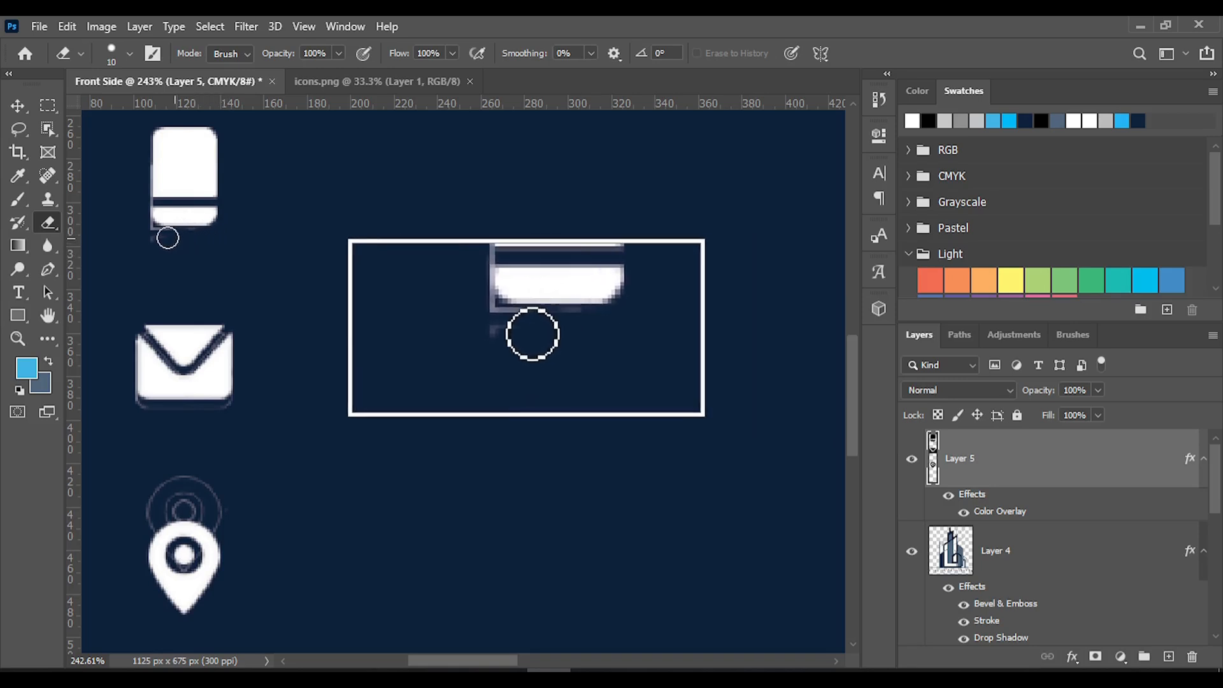
drag(139, 229, 192, 242)
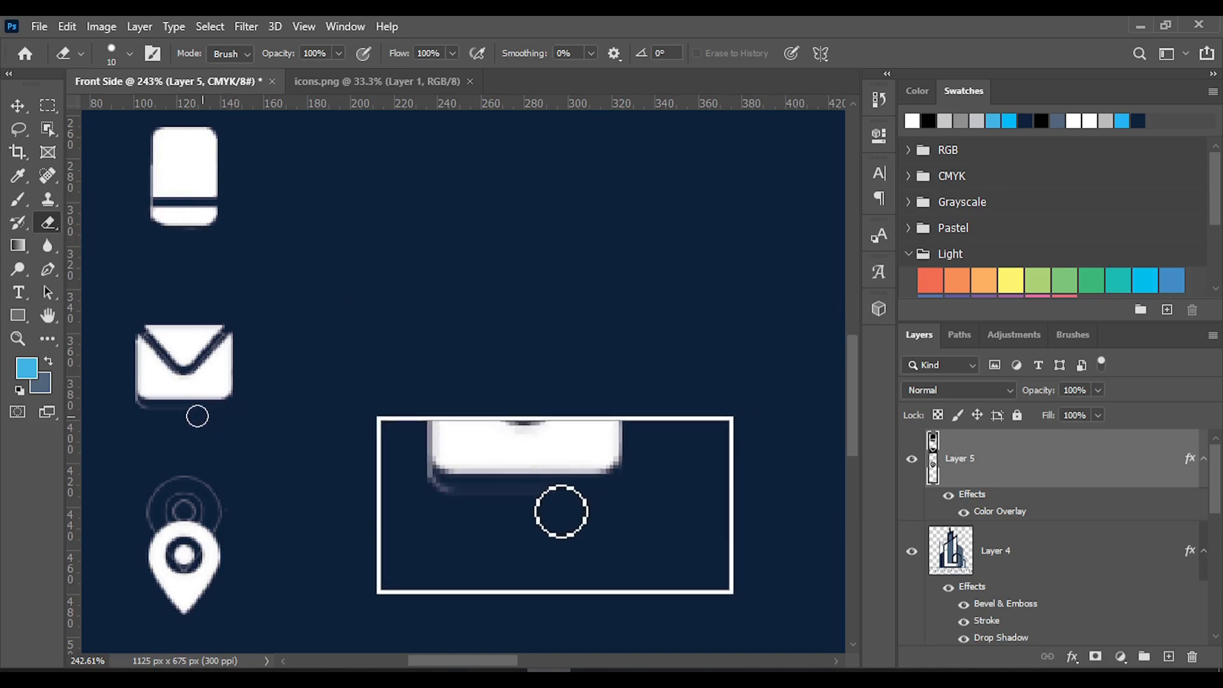
Erase the leftover edge under the envelope icon and the faint rings above the location pin
click(129, 404)
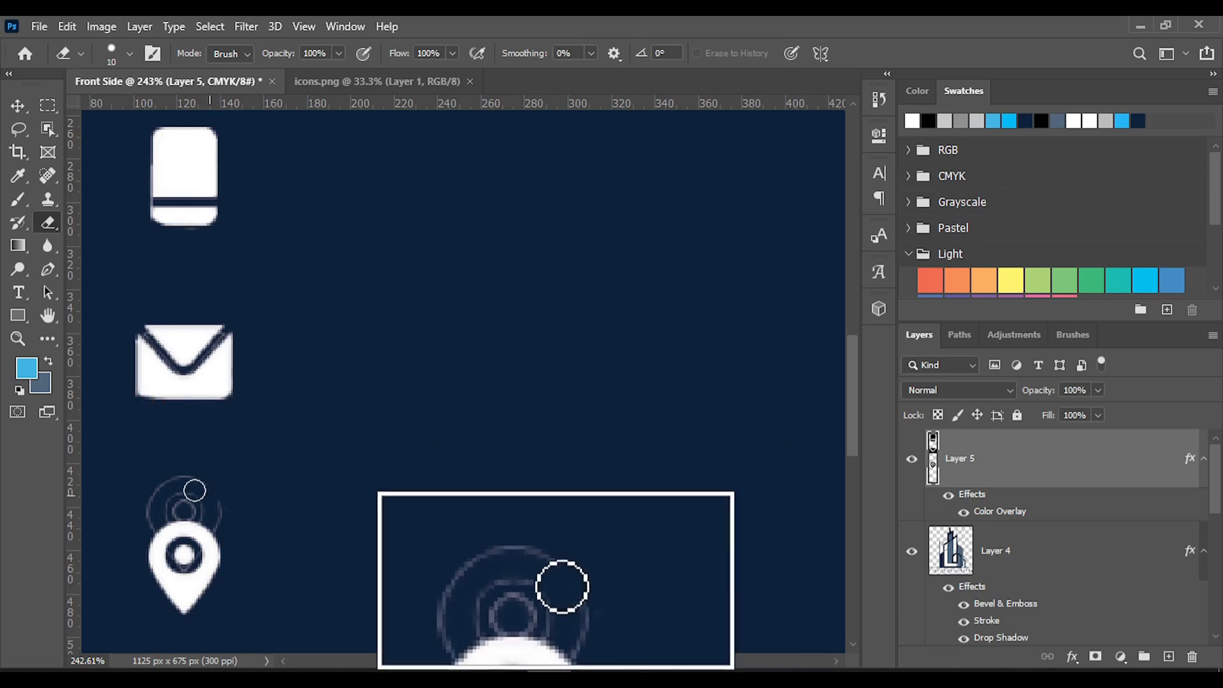
mouse_move(195, 490)
mouse_down()
mouse_move(152, 486)
mouse_move(194, 485)
mouse_up()
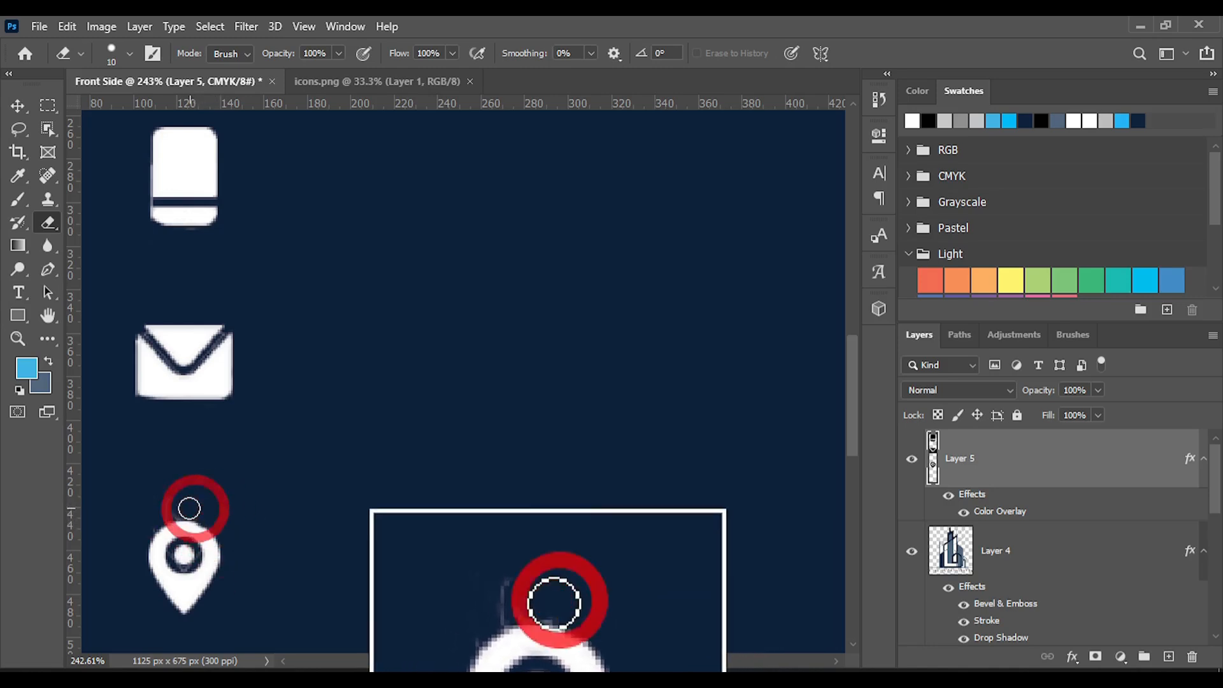
drag(183, 508, 169, 510)
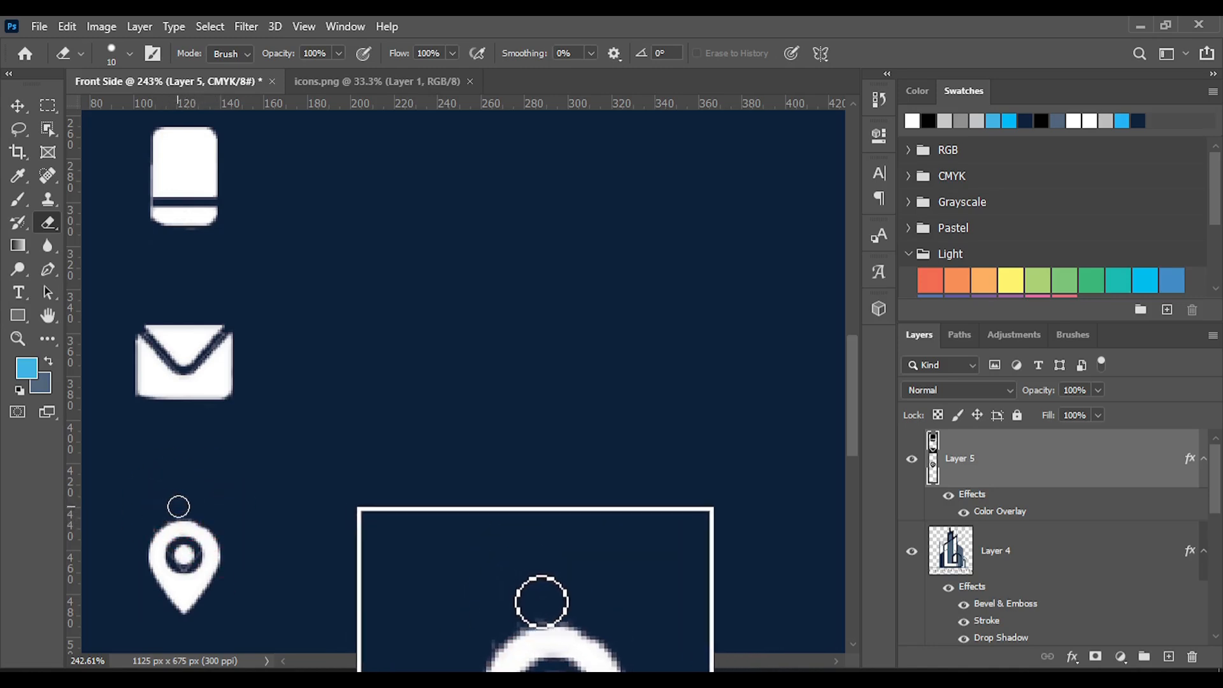
scroll(319, 423, down, 2)
scroll(300, 414, up, 5)
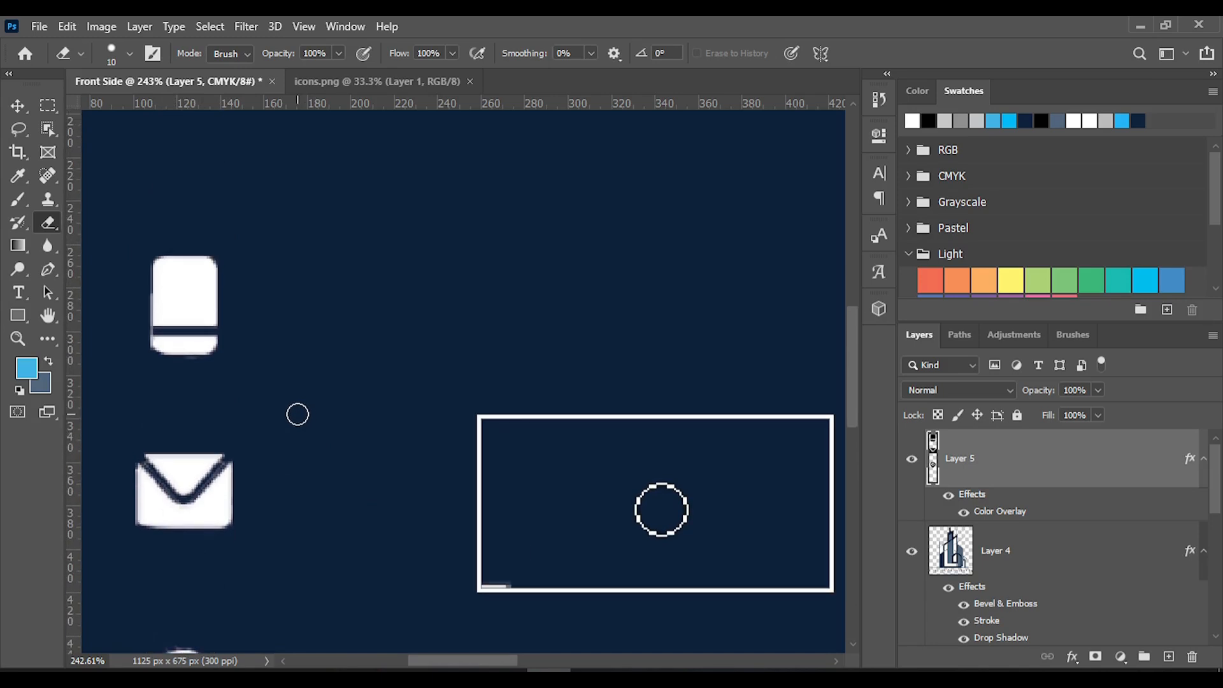
scroll(297, 414, down, 8)
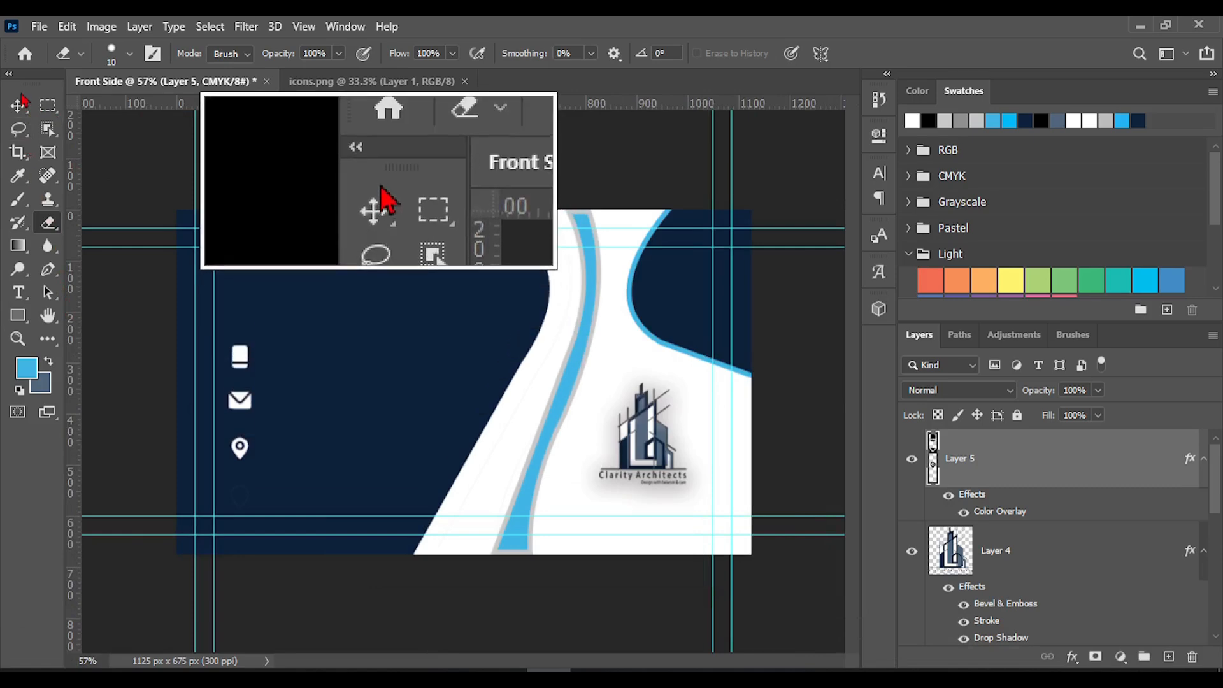
Save the document as the Photoshop file Front side in the Projects folder, replacing the existing file and keeping Maximize Compatibility on
click(18, 106)
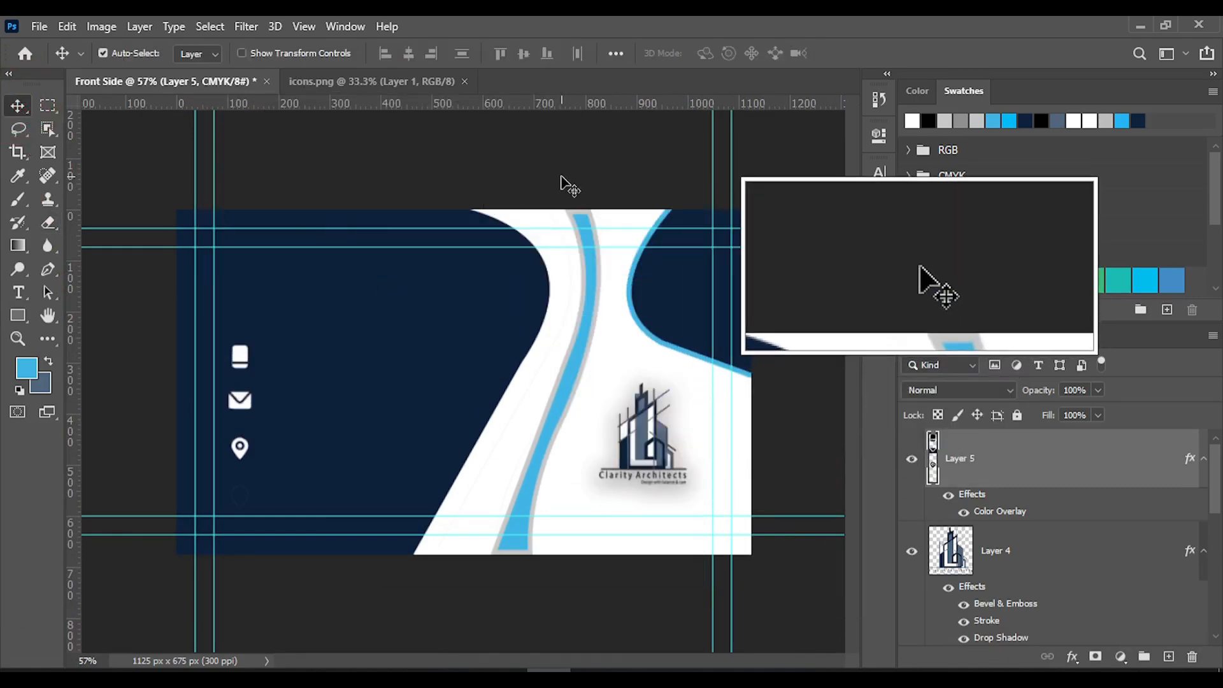
key(ctrl)
key(ctrl+s)
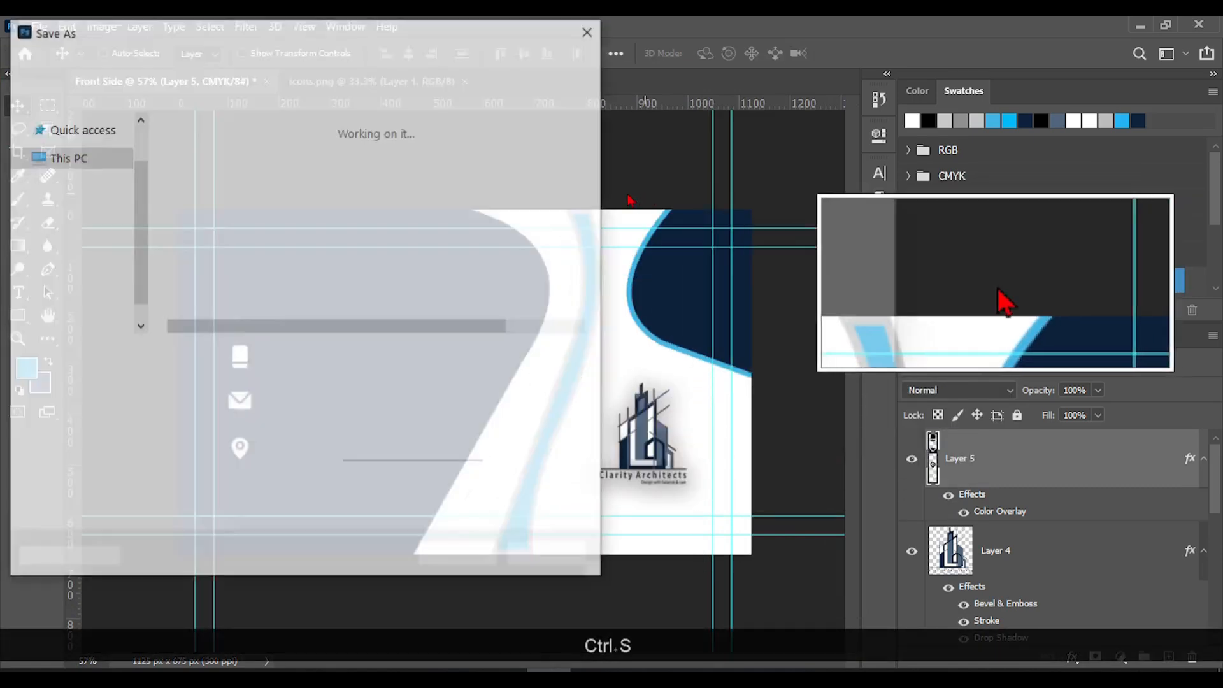
click(261, 187)
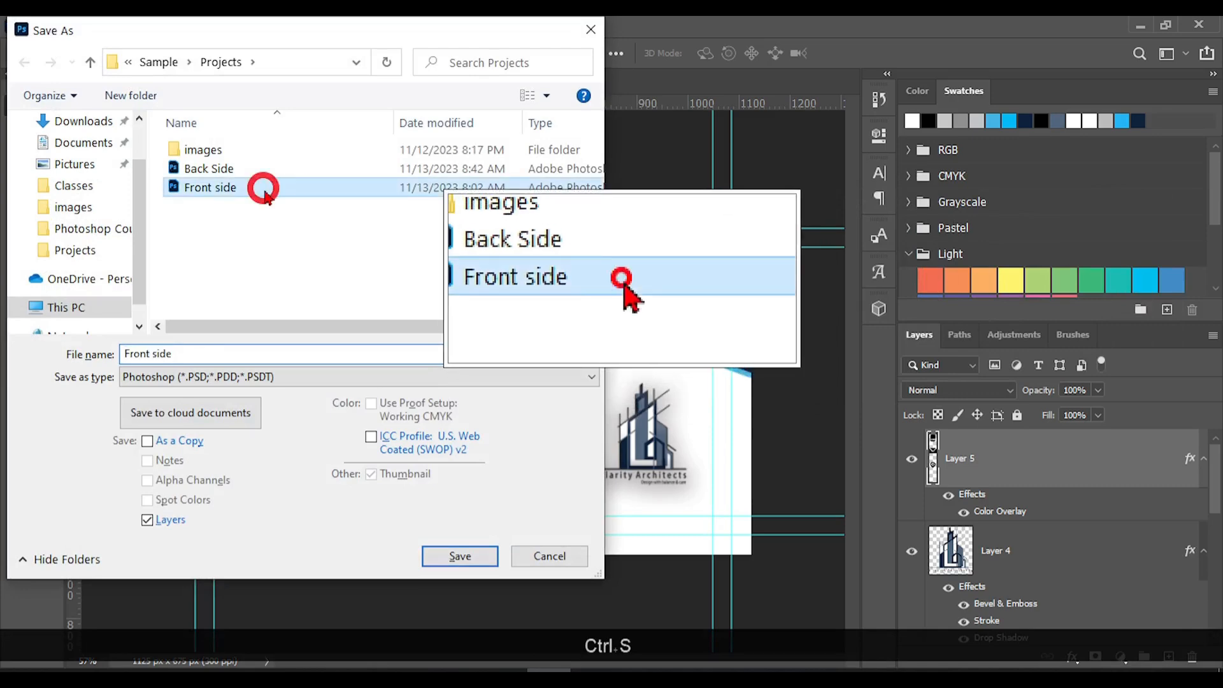
click(460, 558)
click(650, 349)
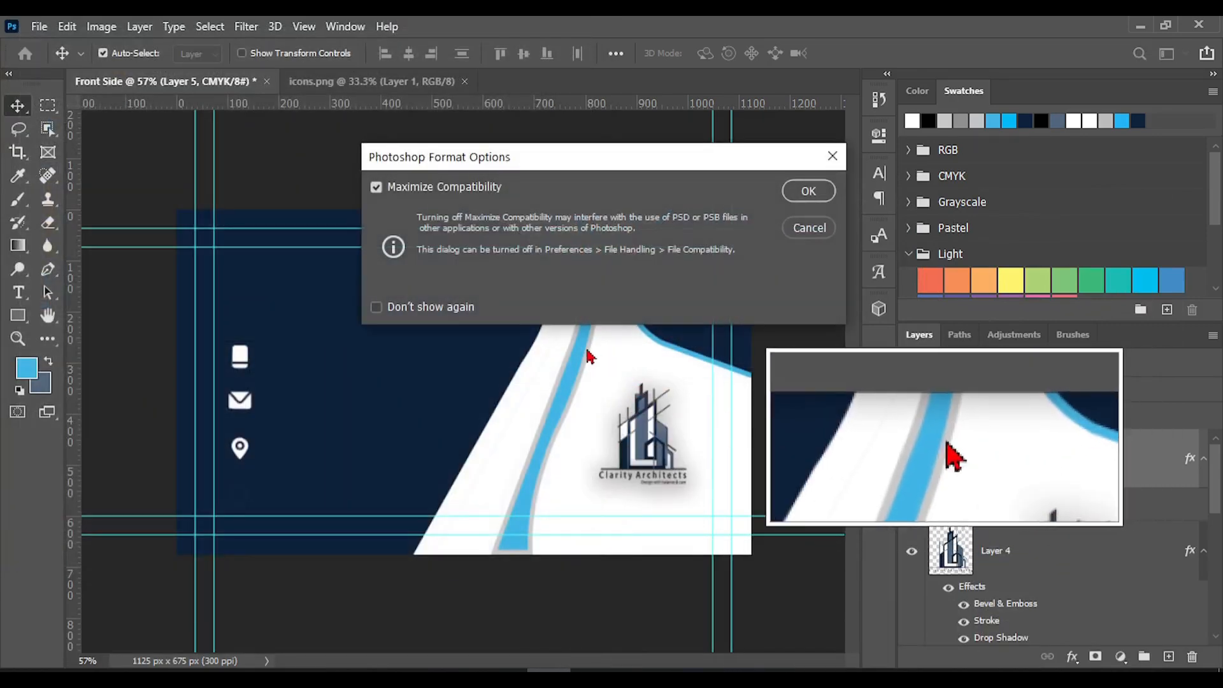
click(807, 191)
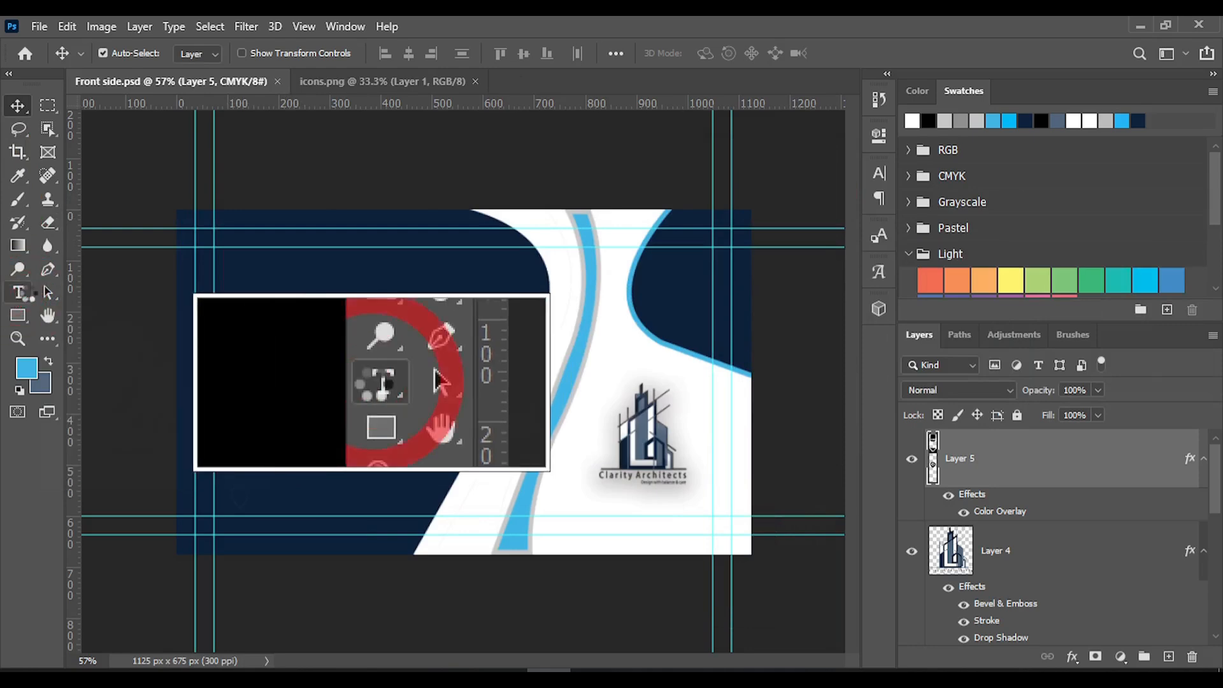
Start a new text line beside the phone icon and set its text colour to white #ffffff
click(20, 293)
click(277, 361)
click(277, 361)
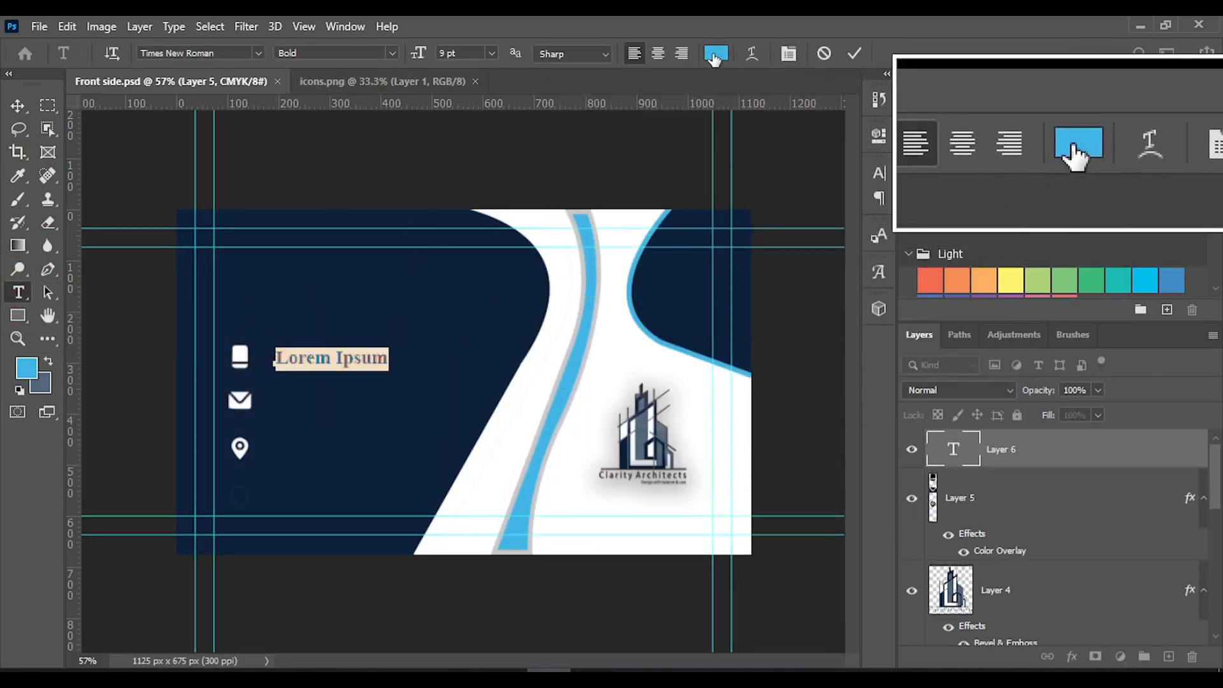
click(716, 53)
click(722, 540)
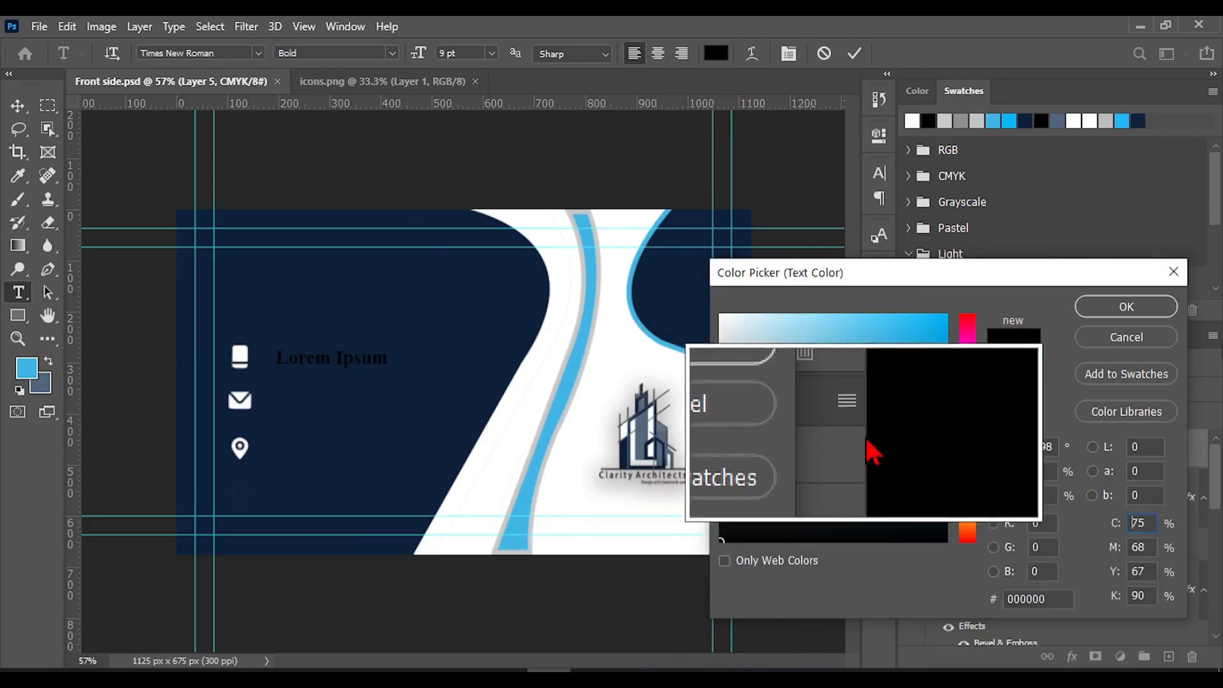
click(720, 314)
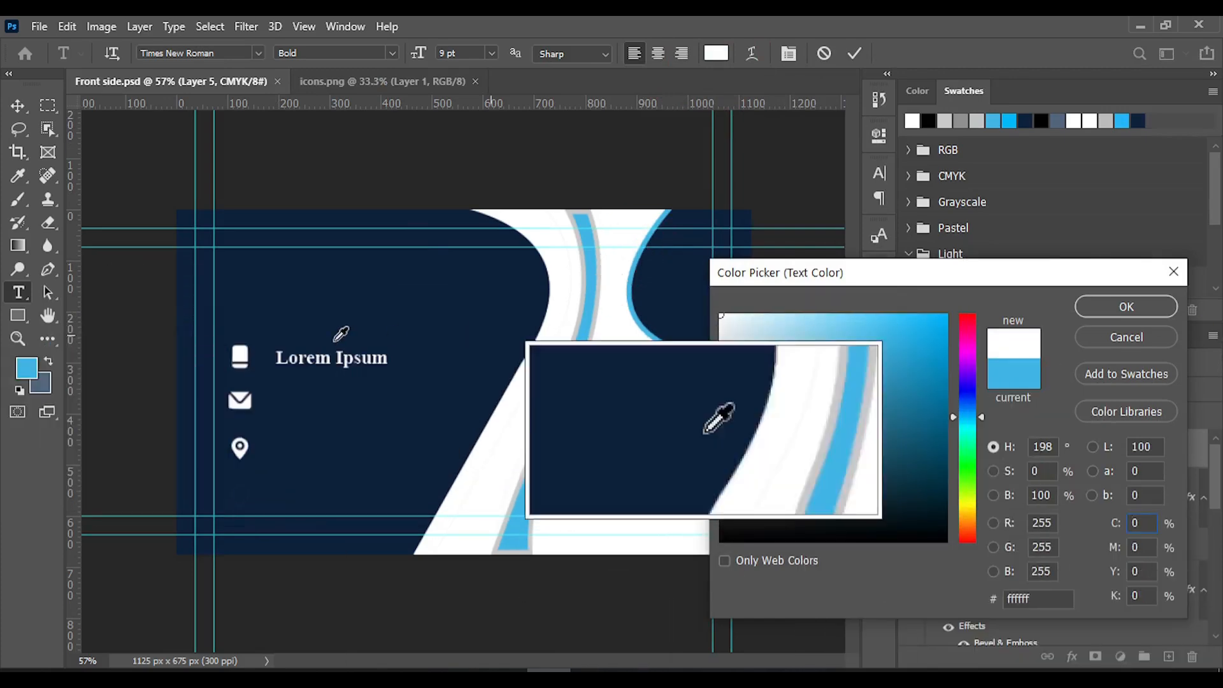
click(1115, 311)
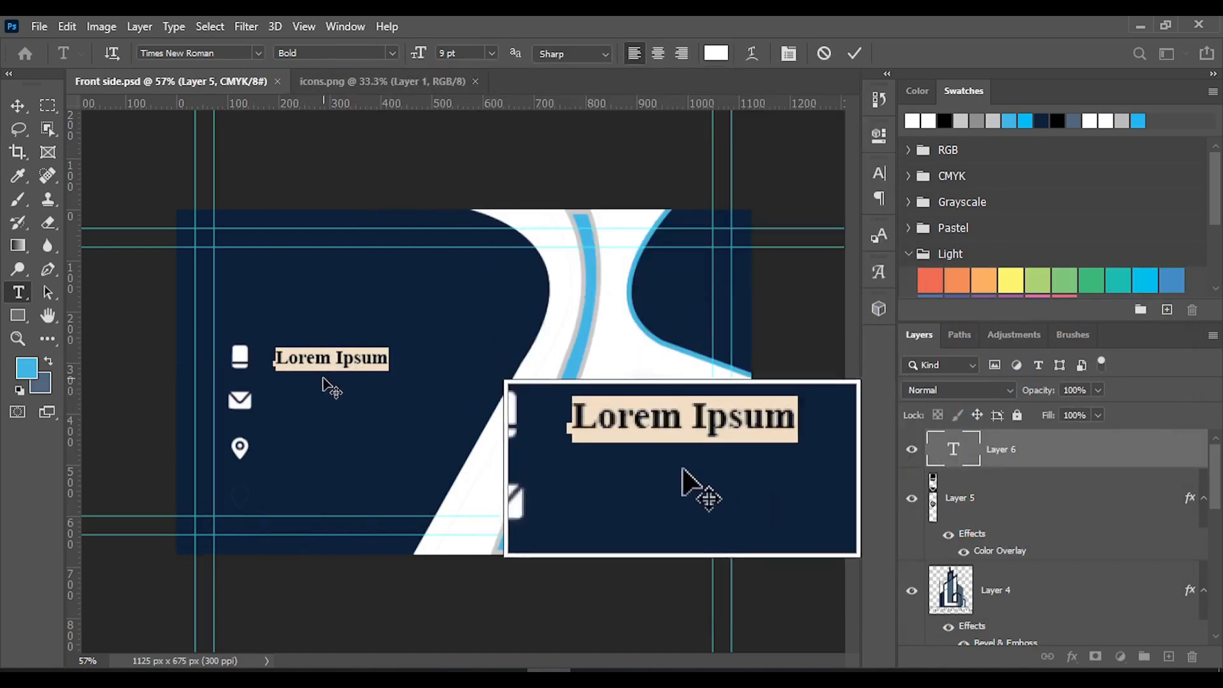
Move the text closer to the phone icon and replace the placeholder with two phone numbers on separate lines
drag(314, 404, 293, 403)
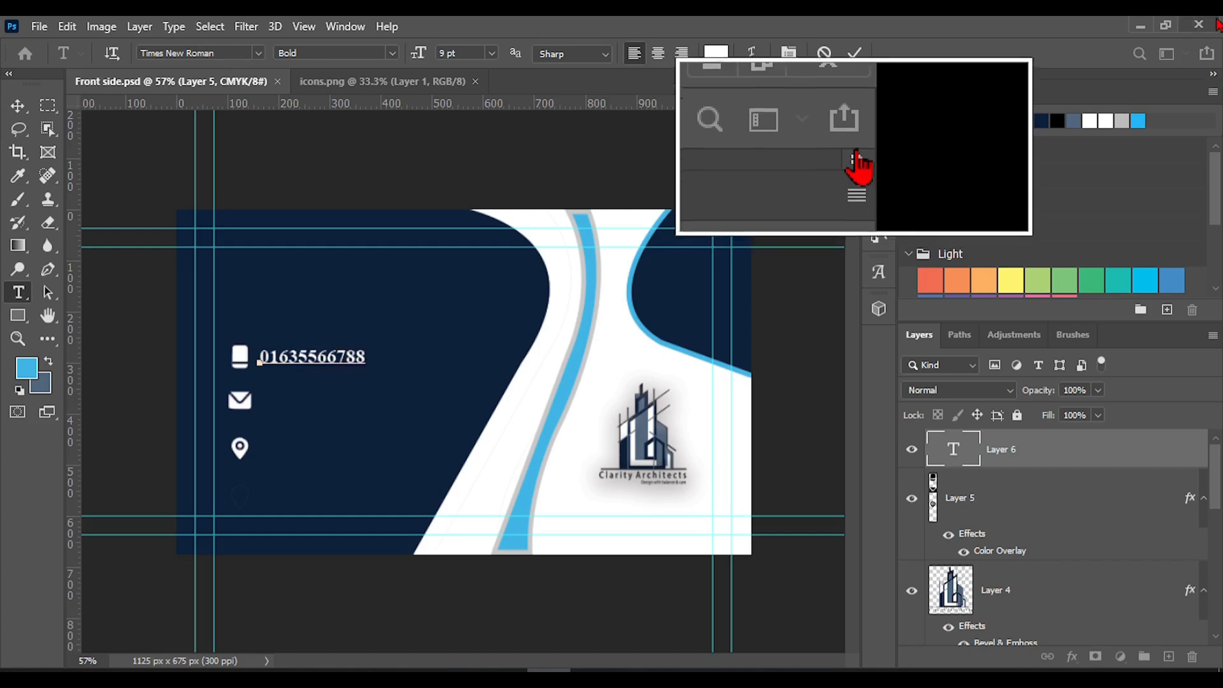
click(1213, 74)
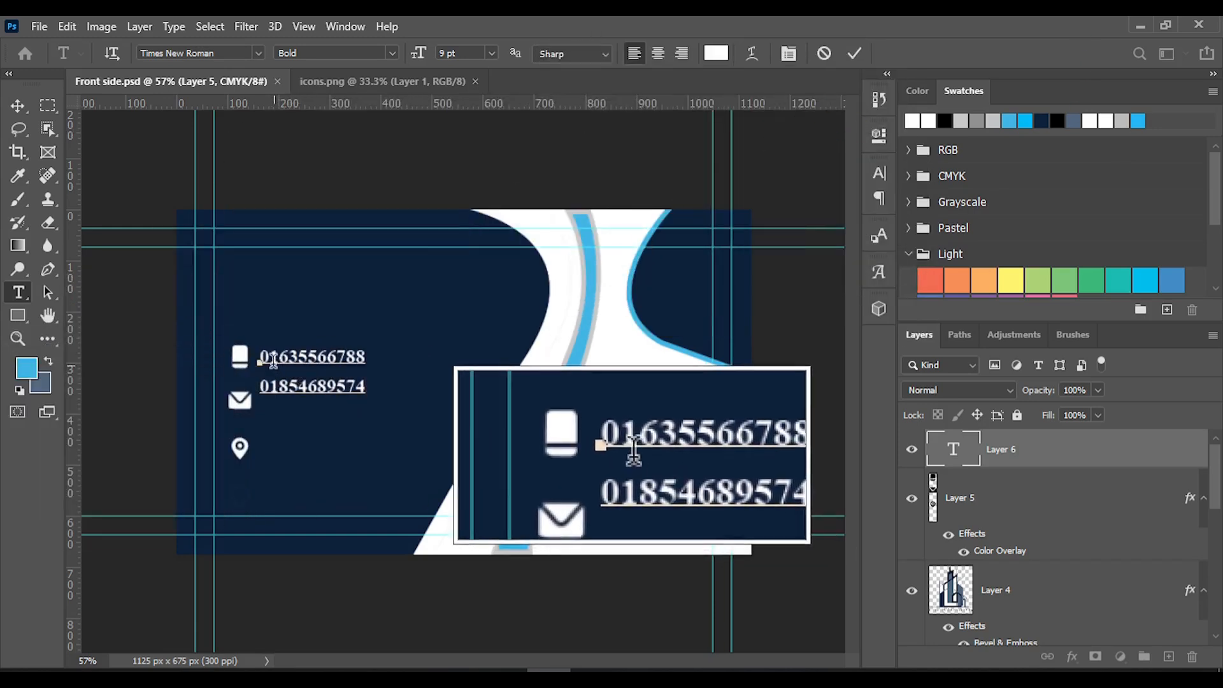
Set the leading of both phone number lines to 10 pt and commit the text
drag(258, 358, 377, 391)
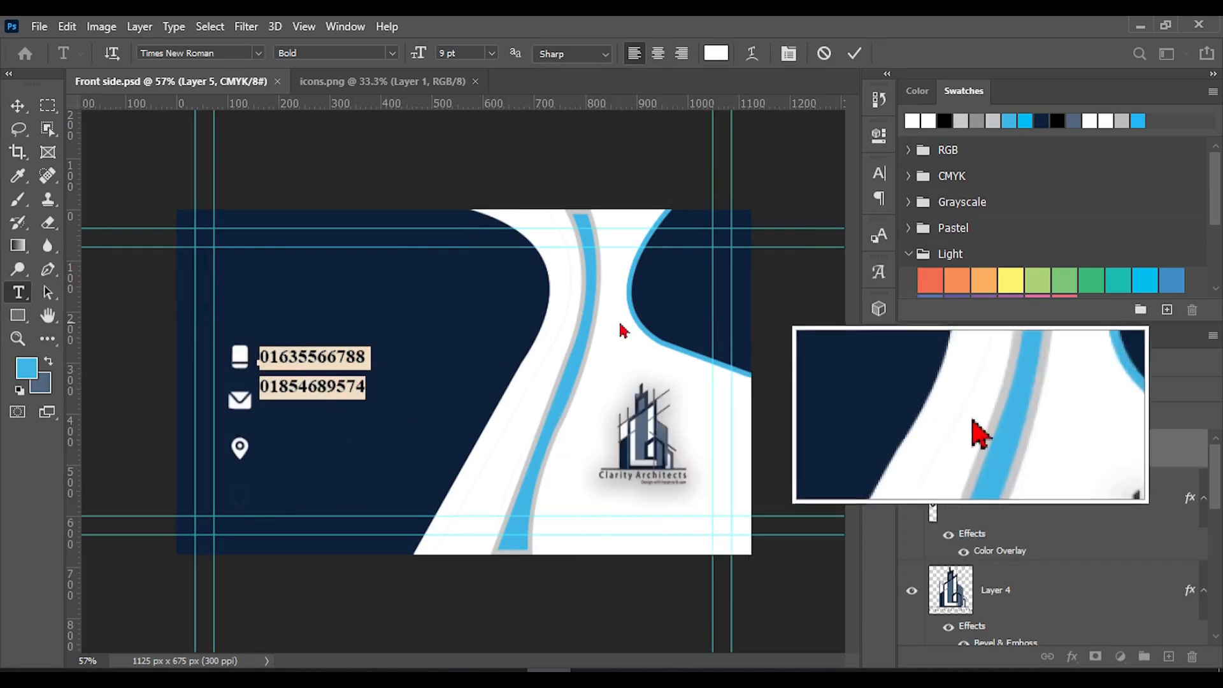
click(879, 198)
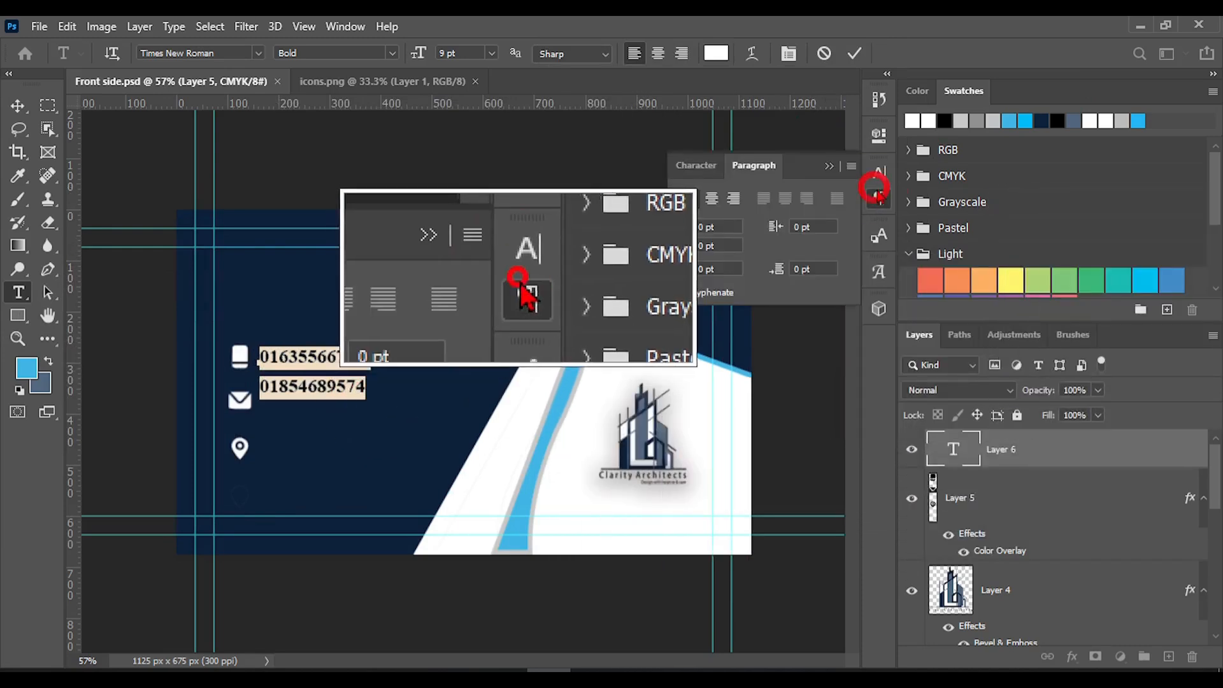
click(880, 173)
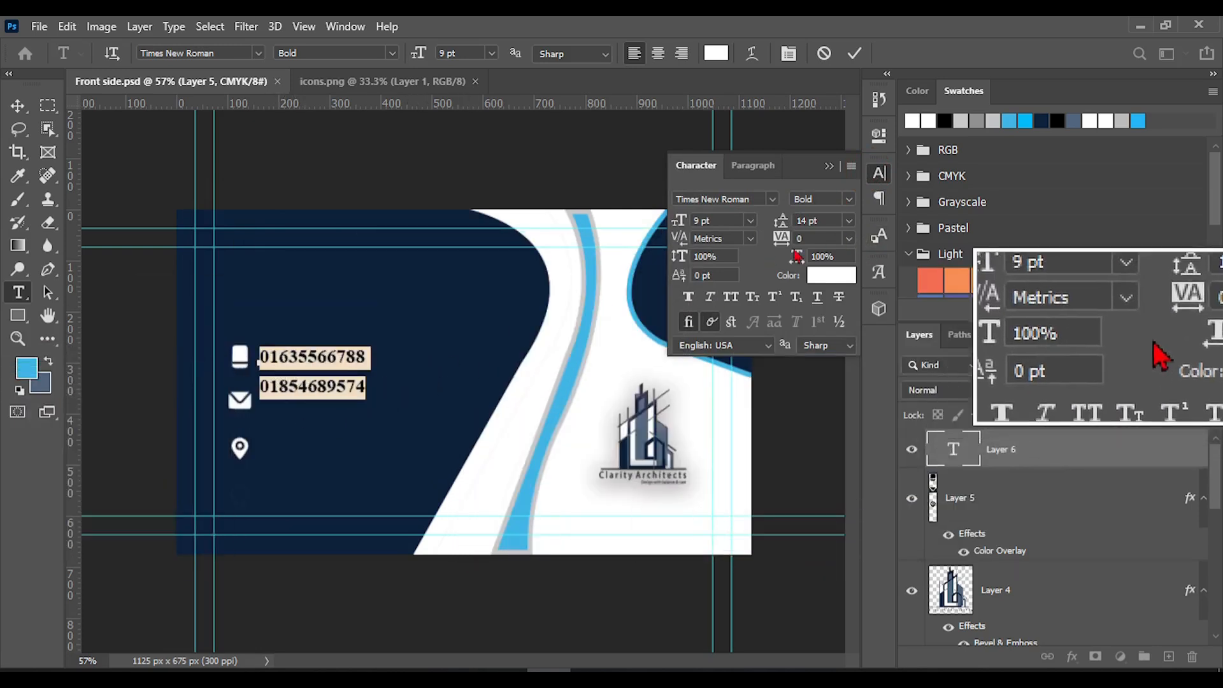
click(800, 222)
click(771, 227)
text(1)
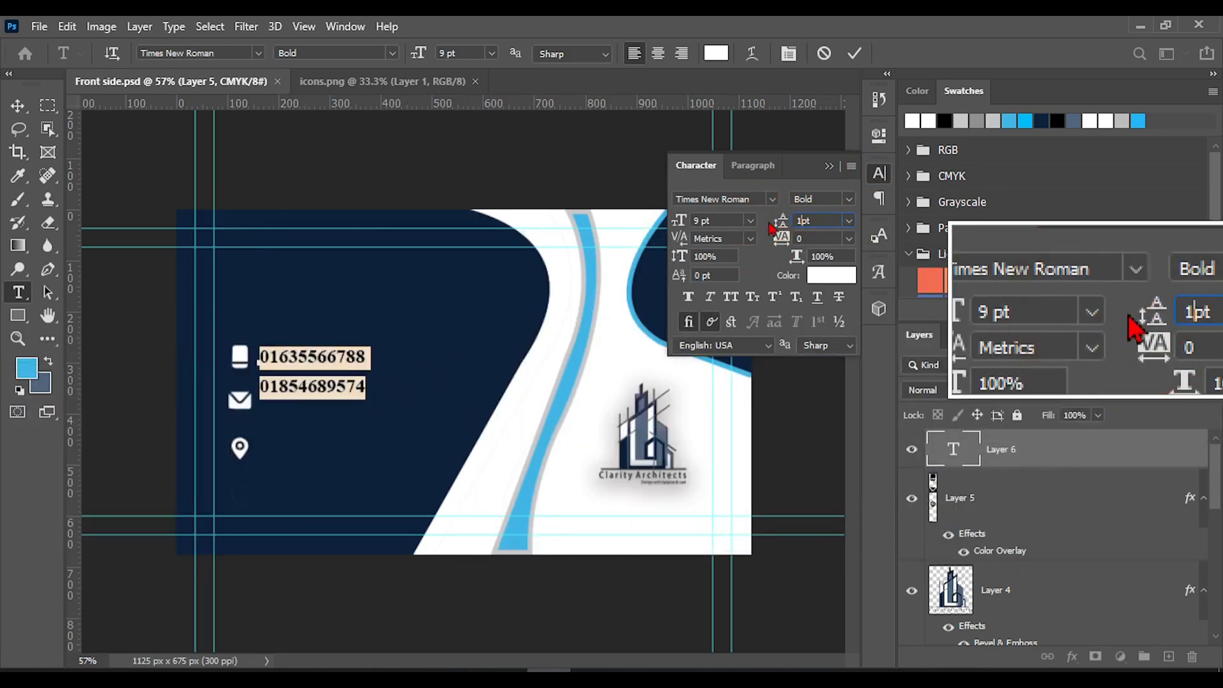
text(0)
key(Return)
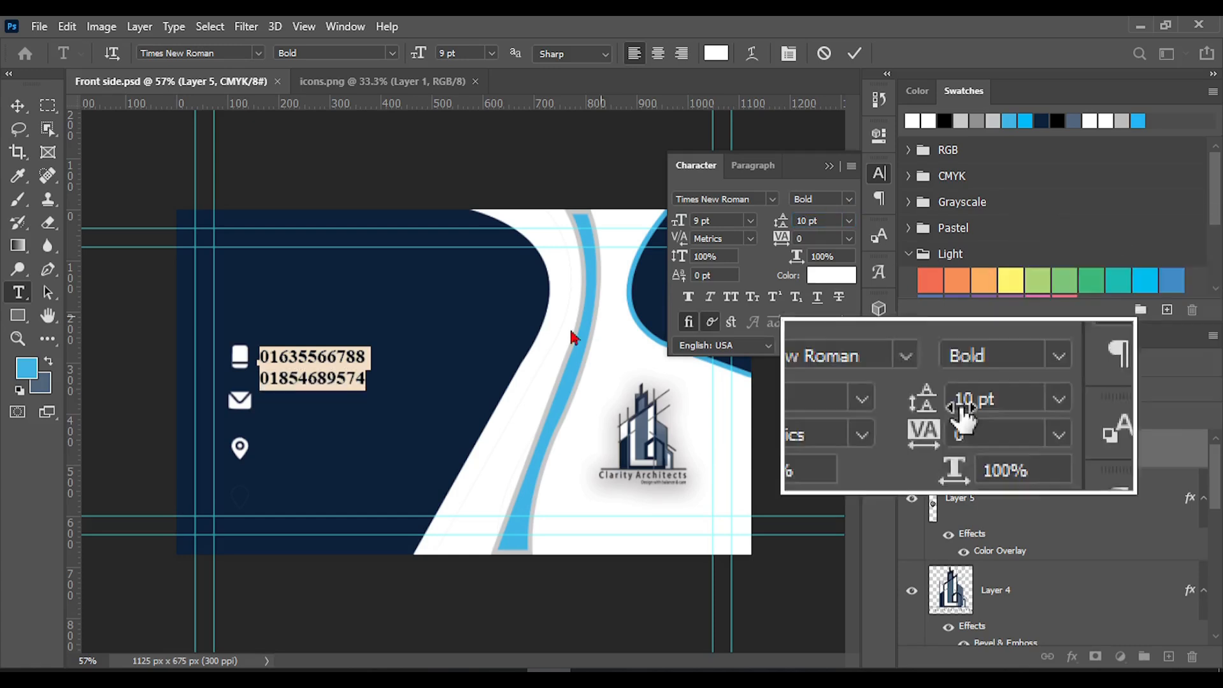
click(300, 376)
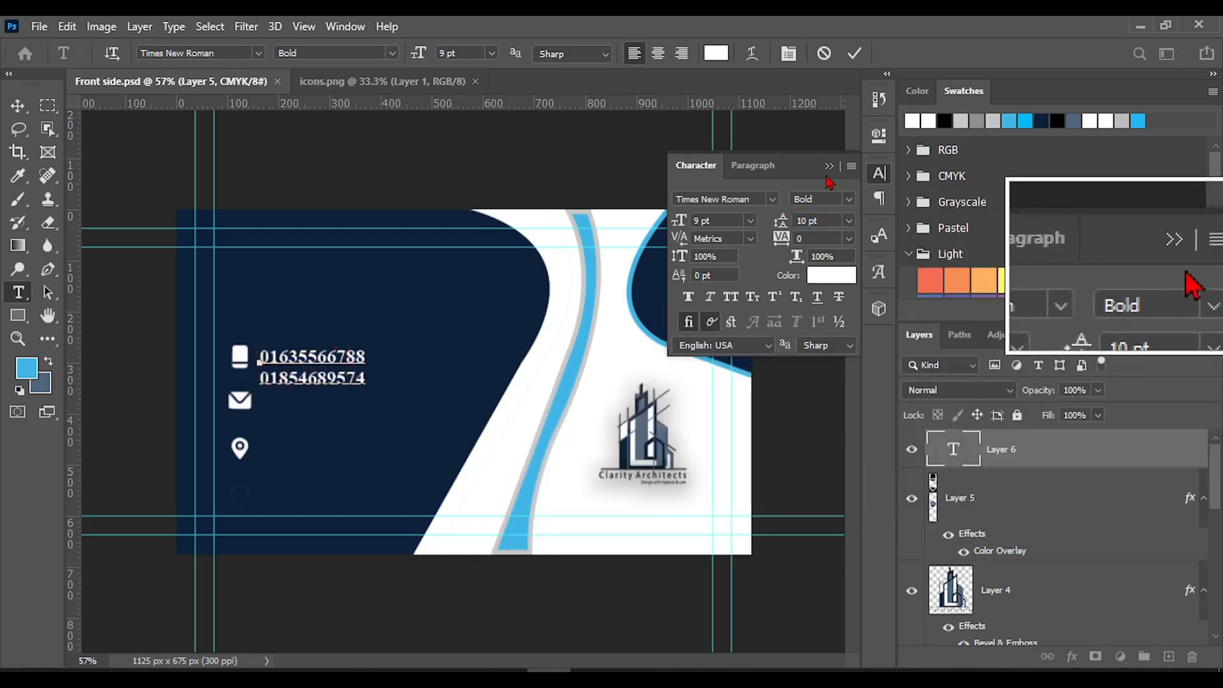
click(848, 53)
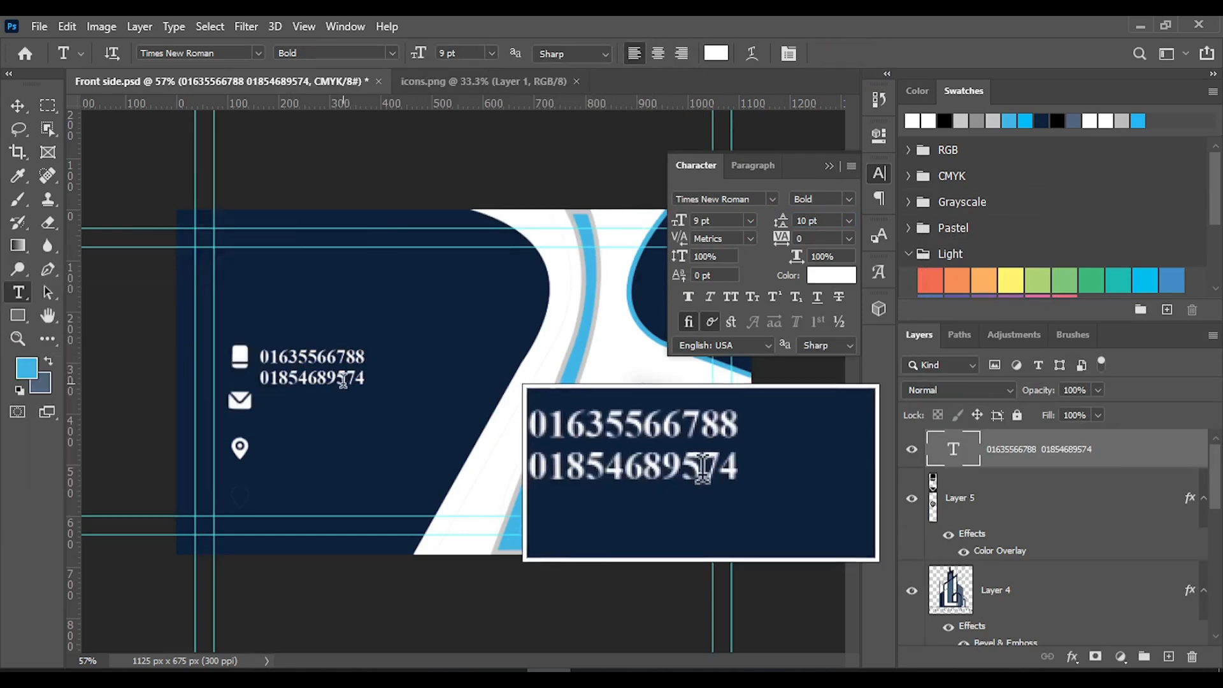
Move the phone number text up to centre it beside the phone icon, then duplicate it downward beside the envelope icon
click(303, 376)
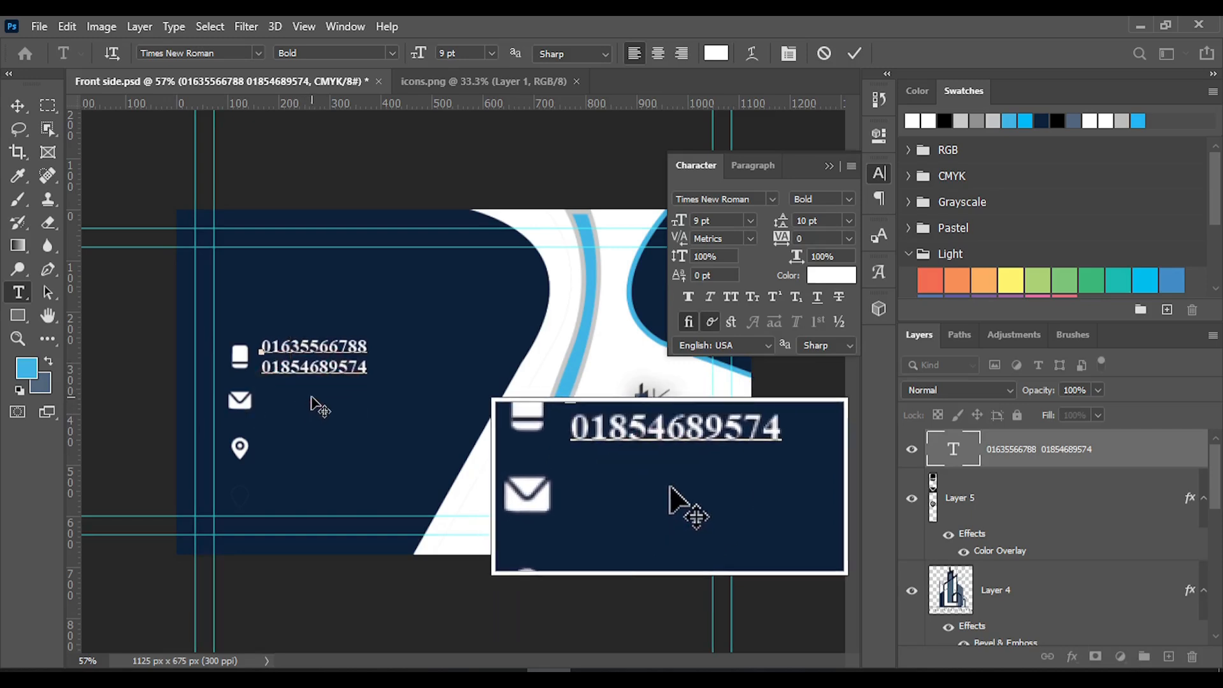
click(854, 53)
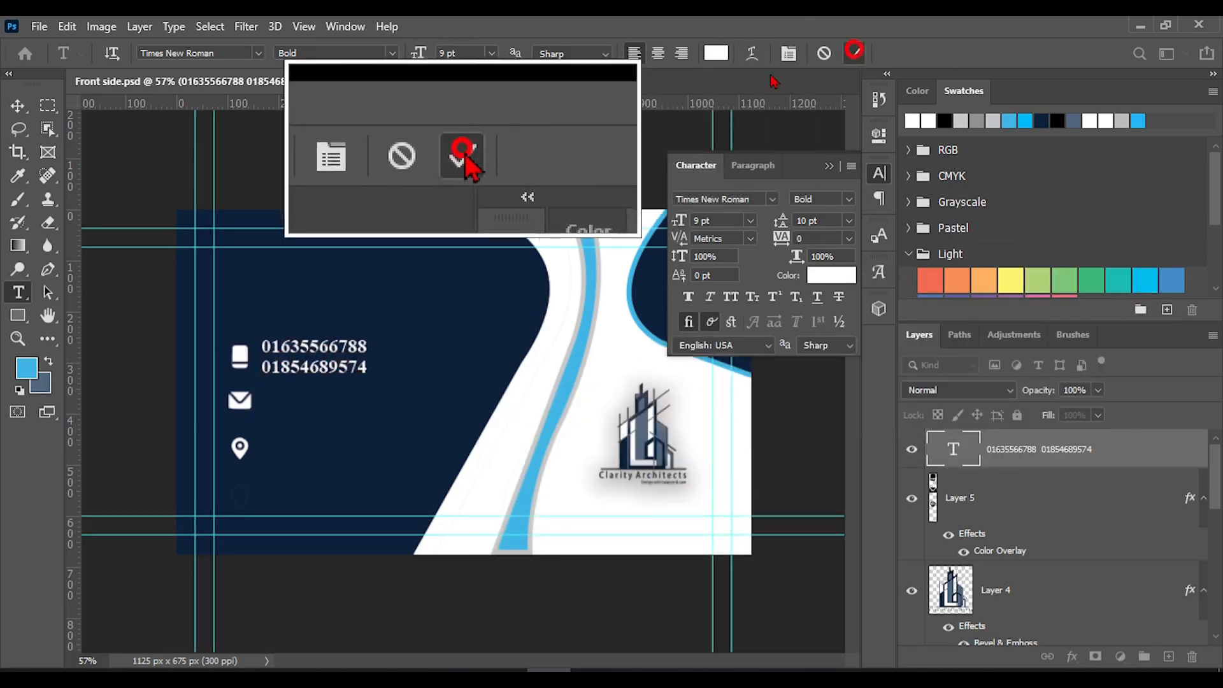
click(17, 105)
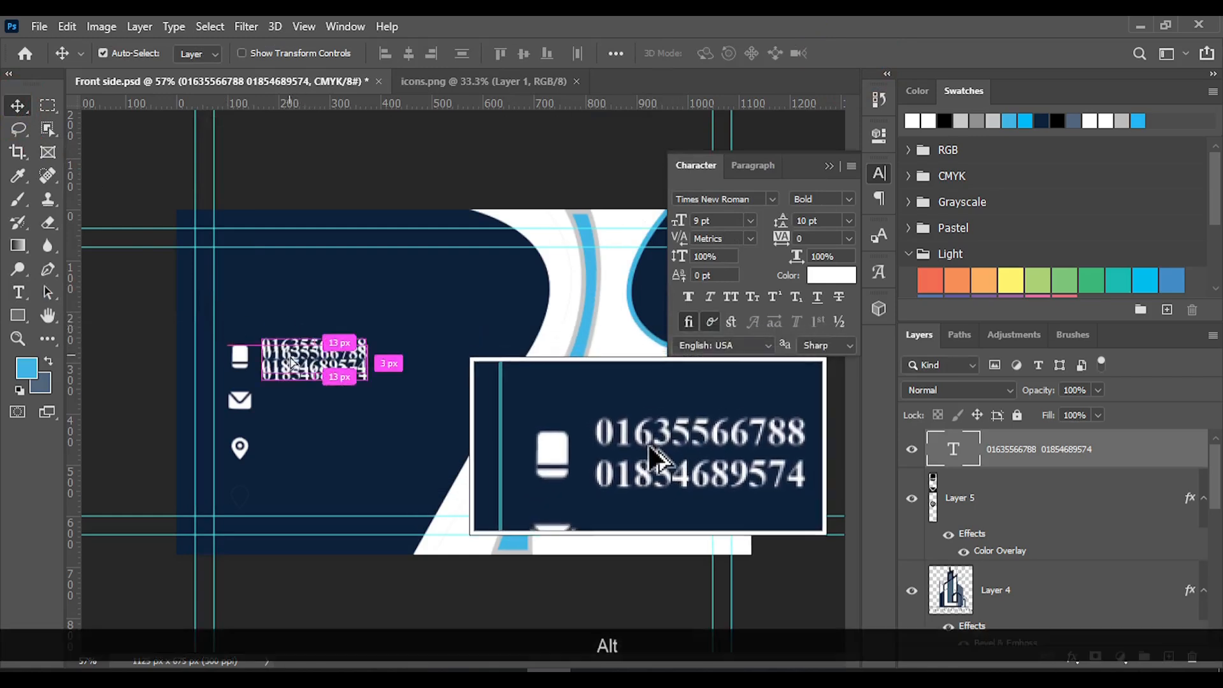
drag(290, 357, 280, 415)
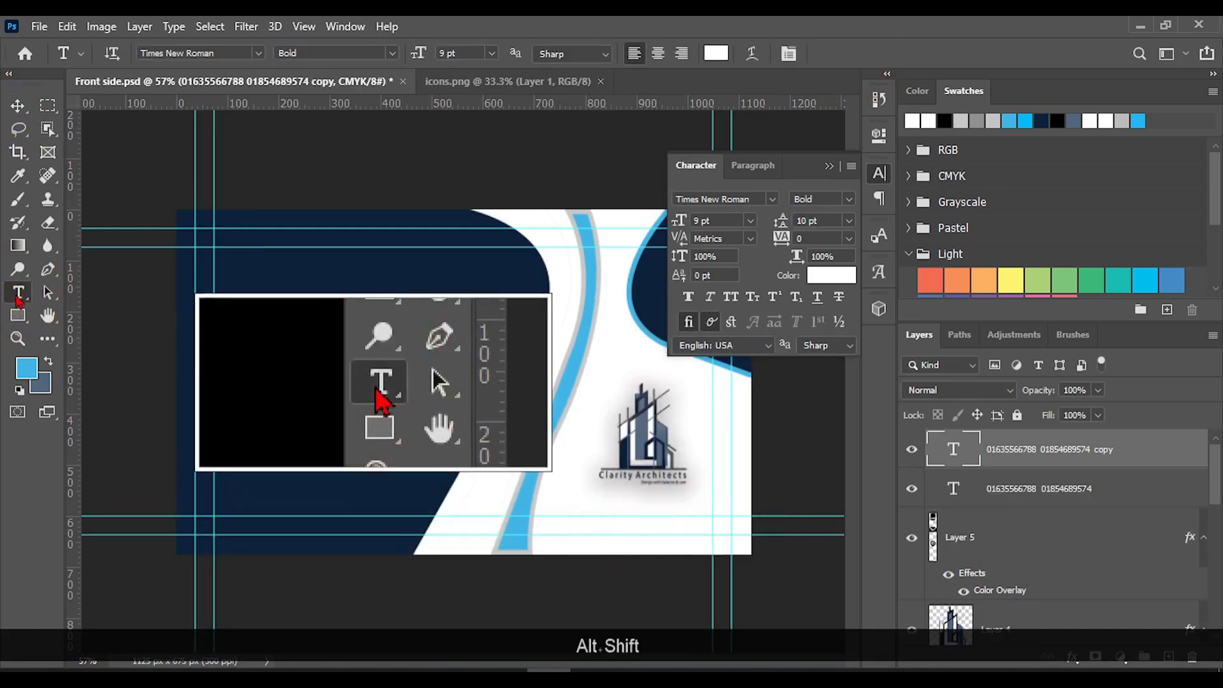
Replace the duplicated phone numbers beside the envelope icon with the contact's e-mail address and commit the text
click(272, 402)
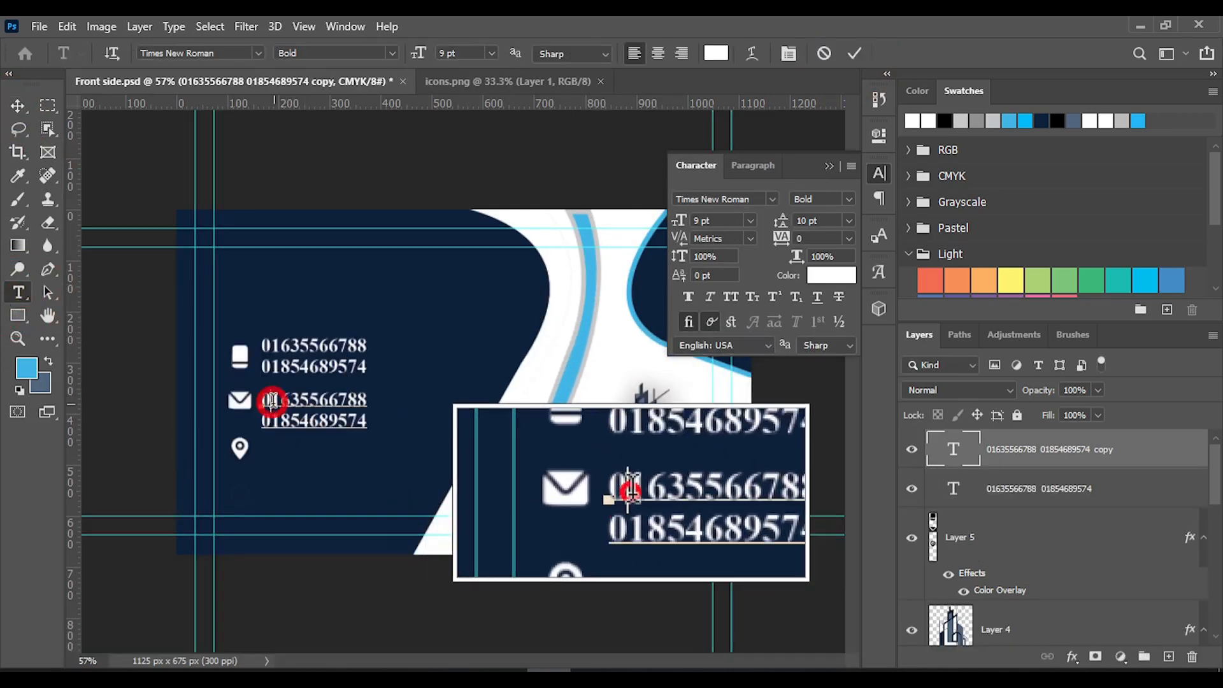
drag(268, 402, 311, 400)
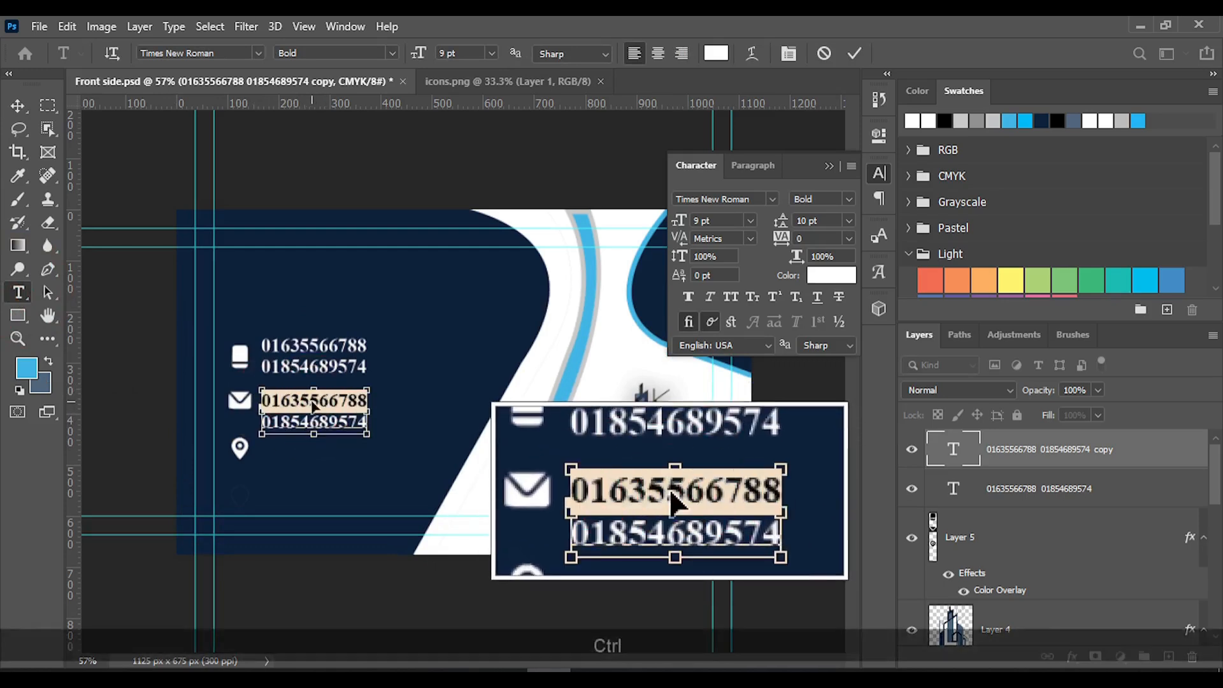
key(ctrl+a)
key(BackSpace)
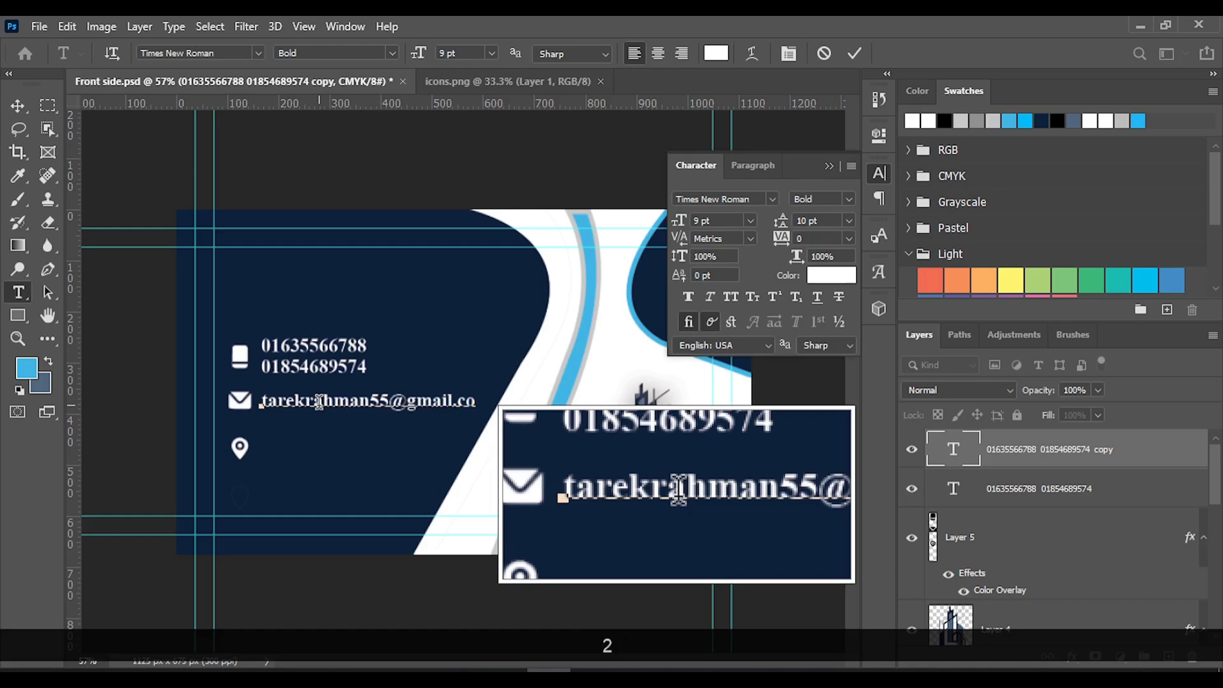
click(854, 52)
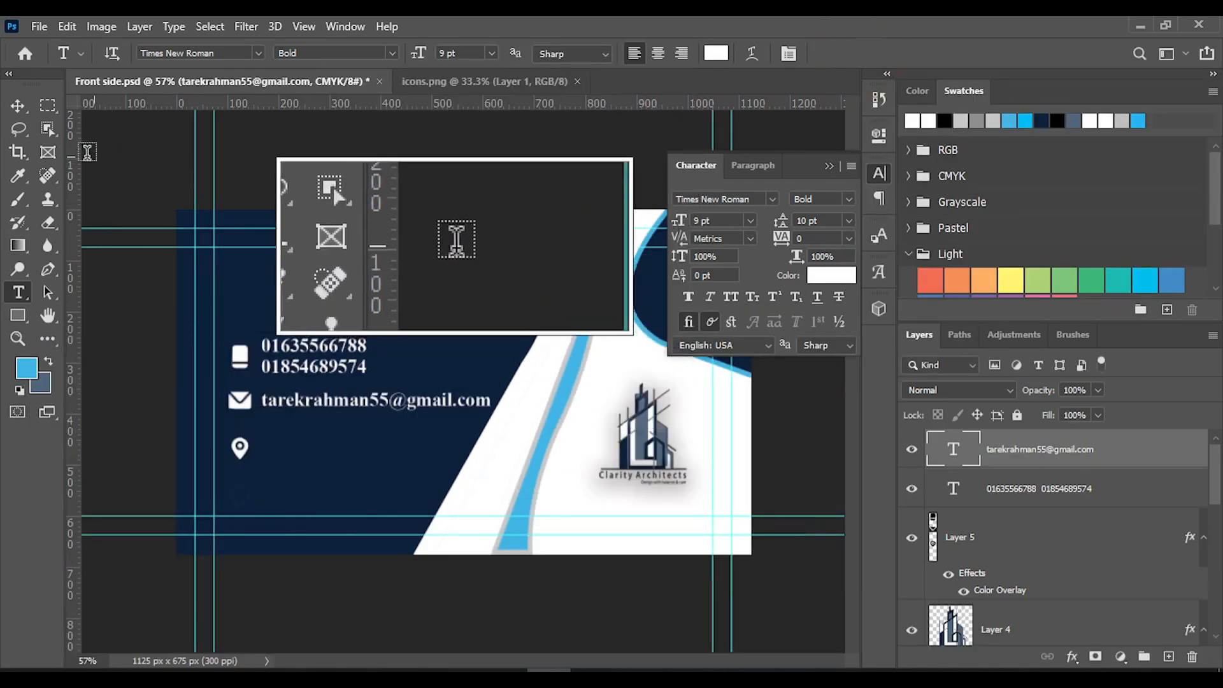
Collapse the Character panel and duplicate the e-mail line straight down beside the location pin icon
click(18, 107)
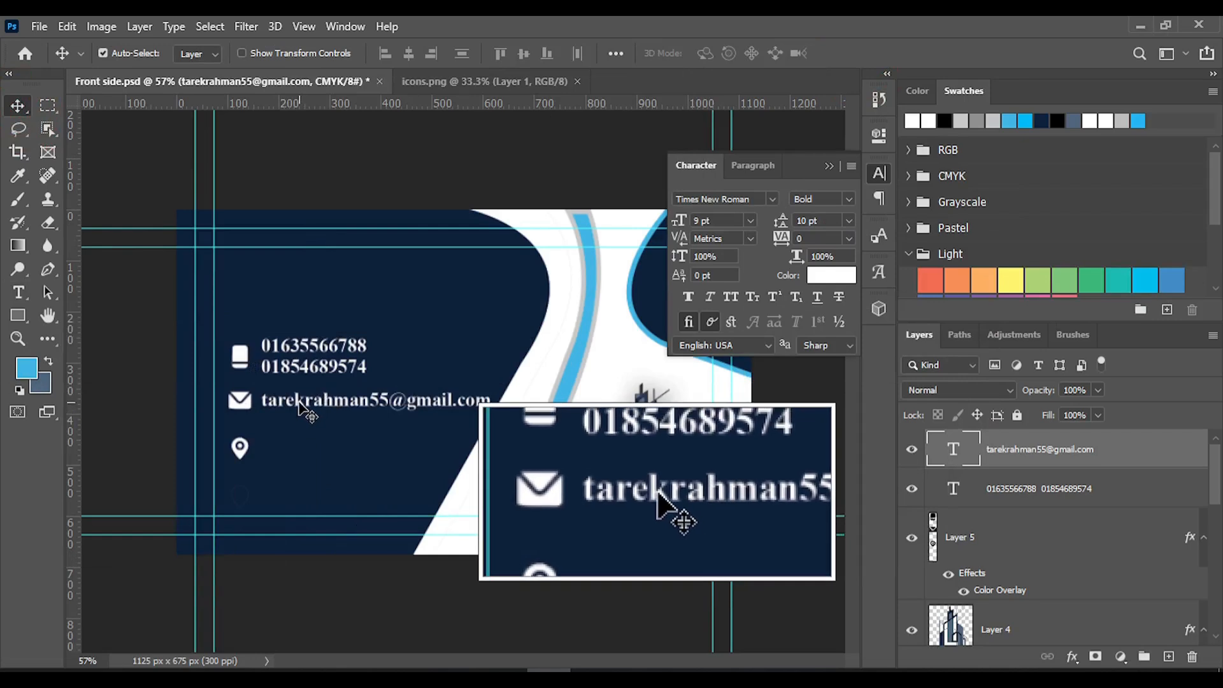
drag(299, 407, 295, 450)
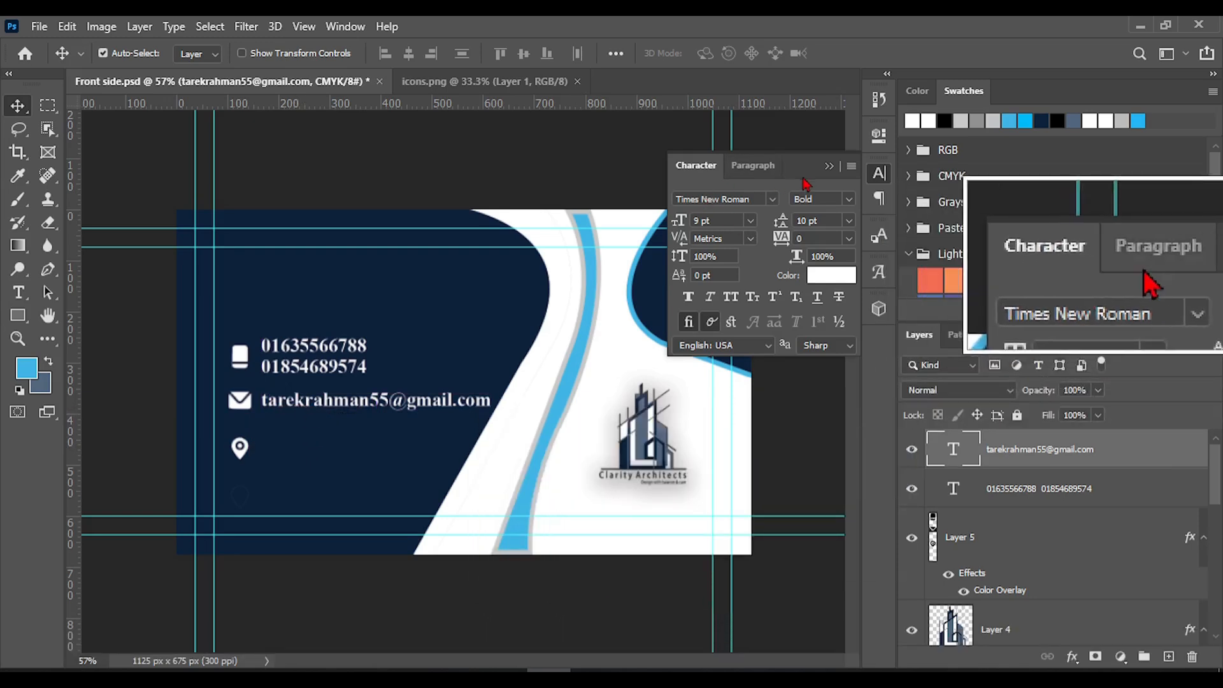
click(827, 165)
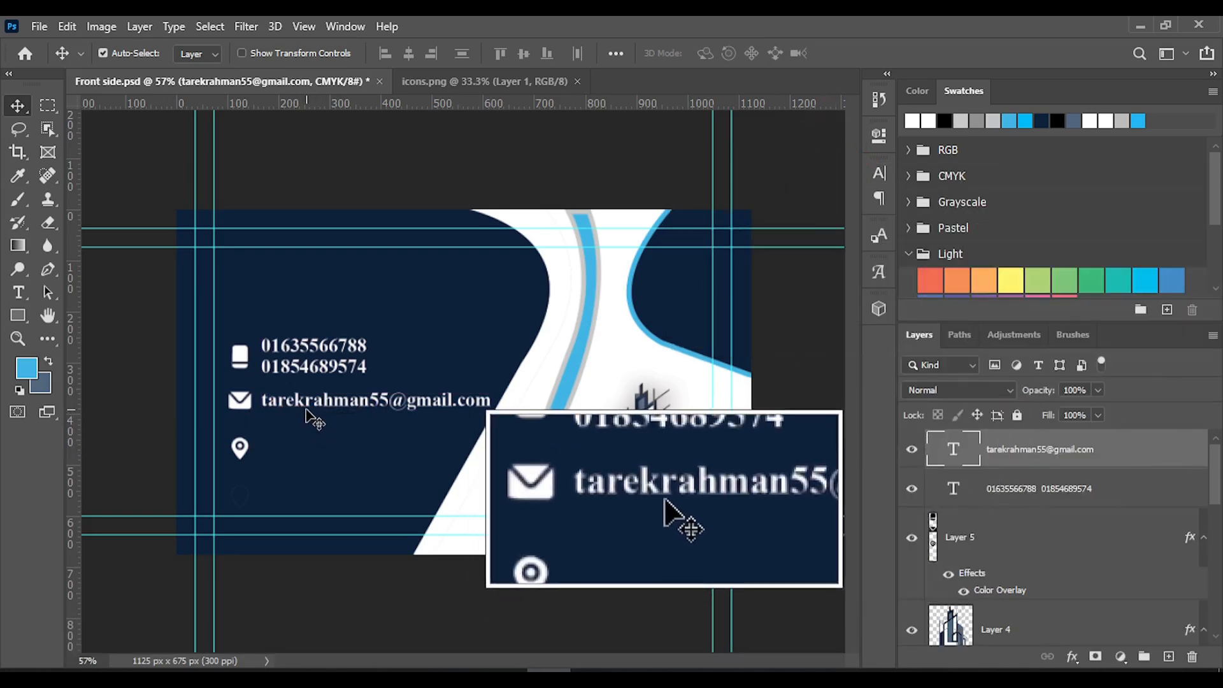
key(alt)
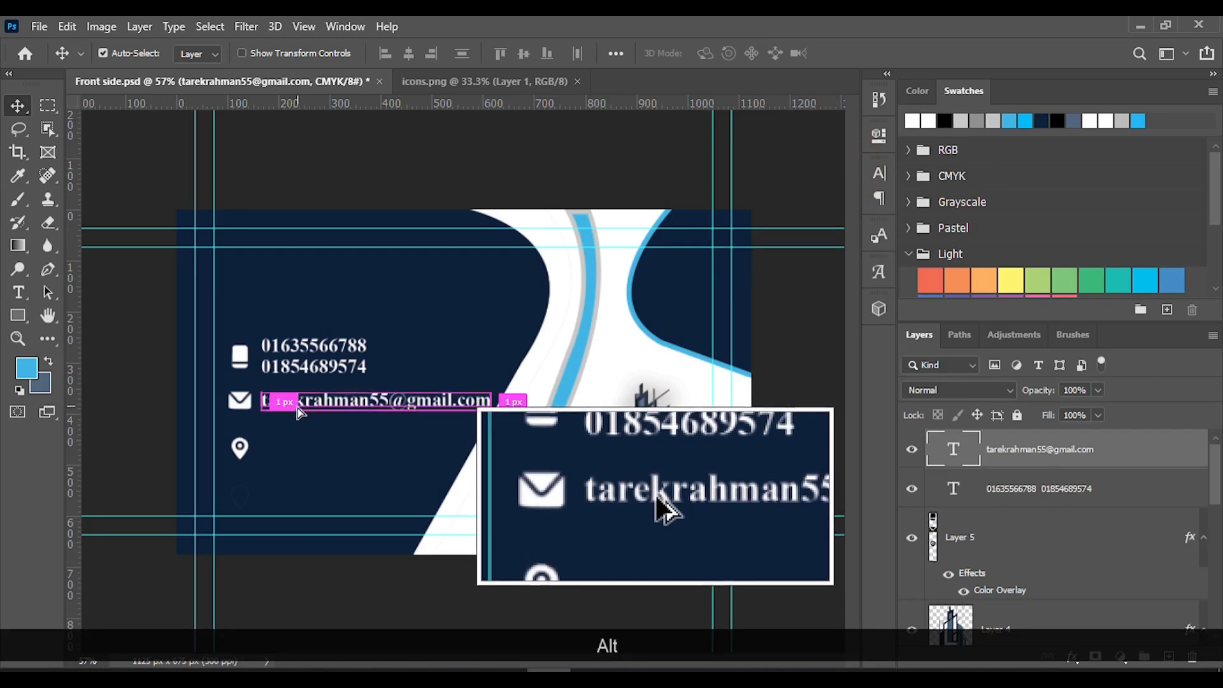
drag(298, 408, 300, 458)
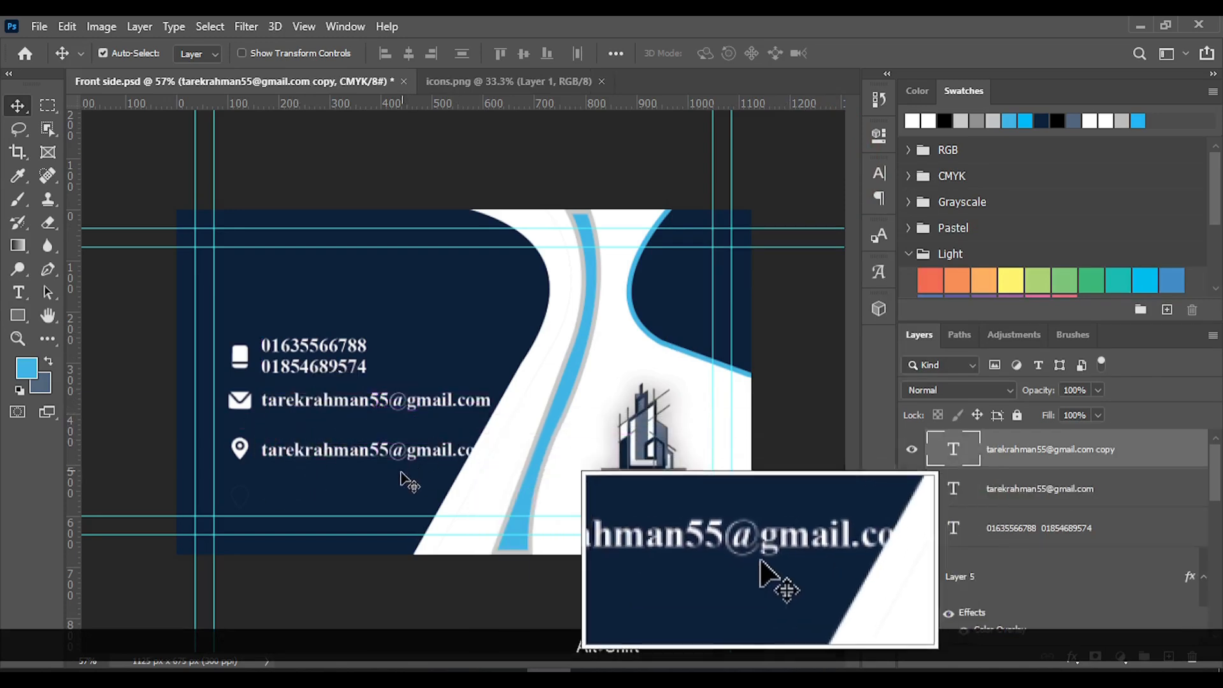
Replace the duplicated e-mail line beside the location pin with the contact's address and commit the text
click(19, 290)
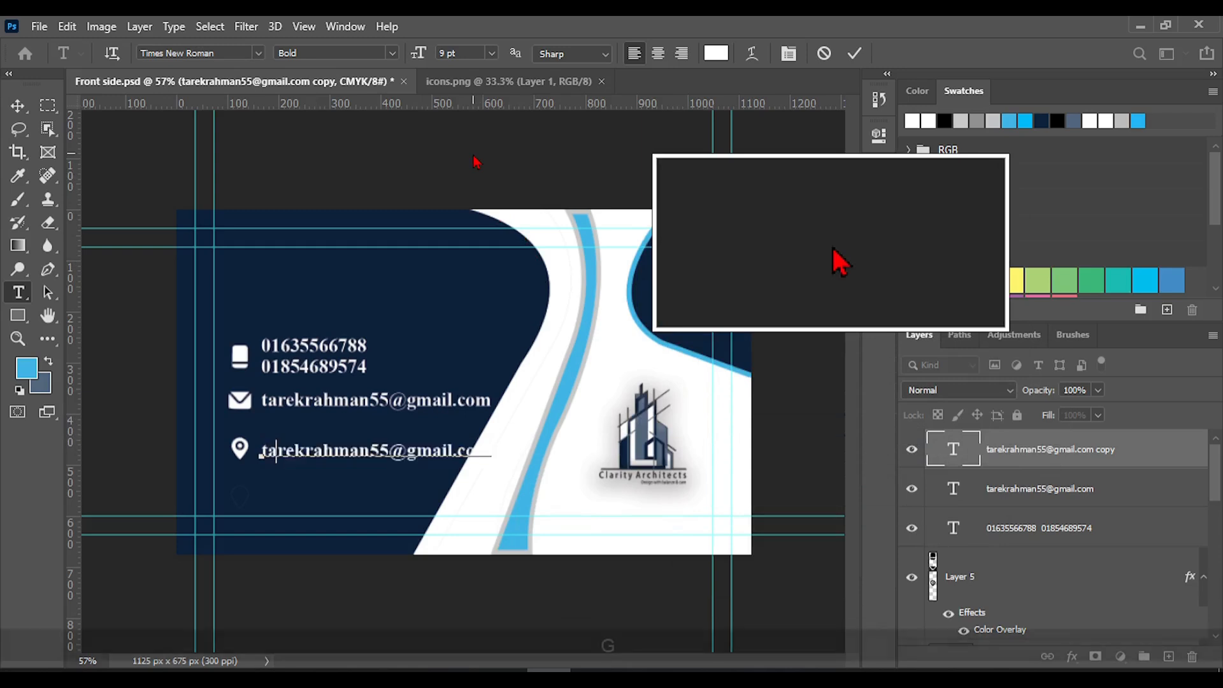
text(Grazipur, Sreepur, Dhaka)
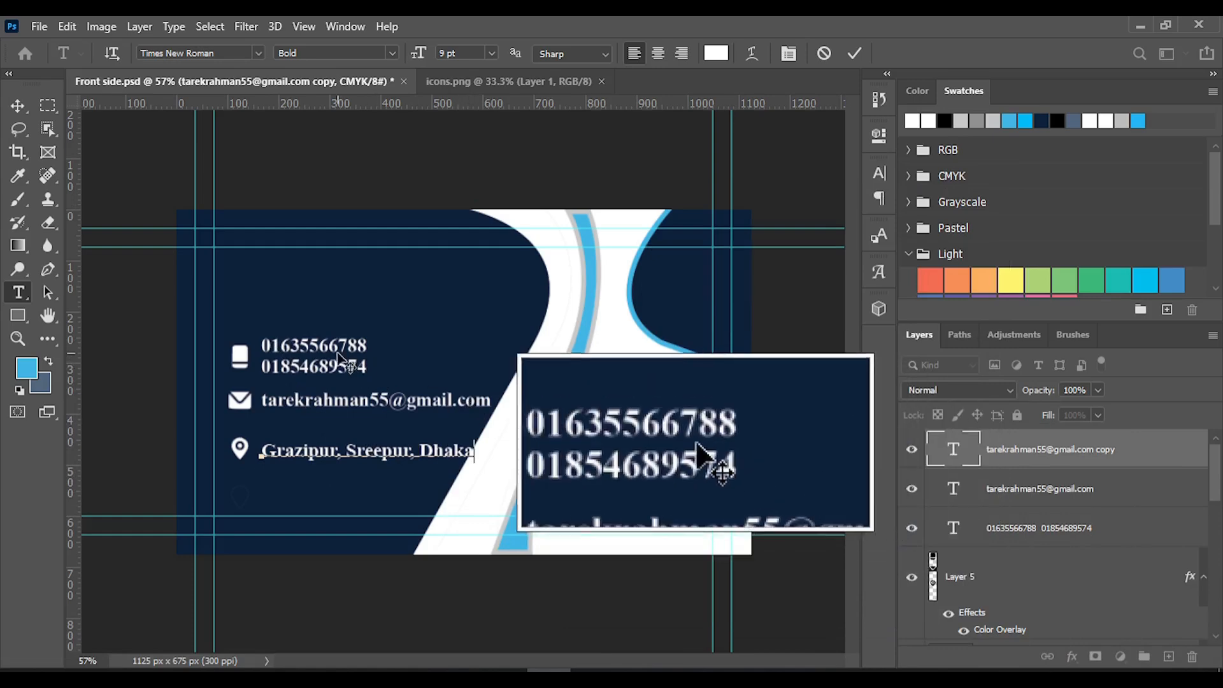
click(854, 56)
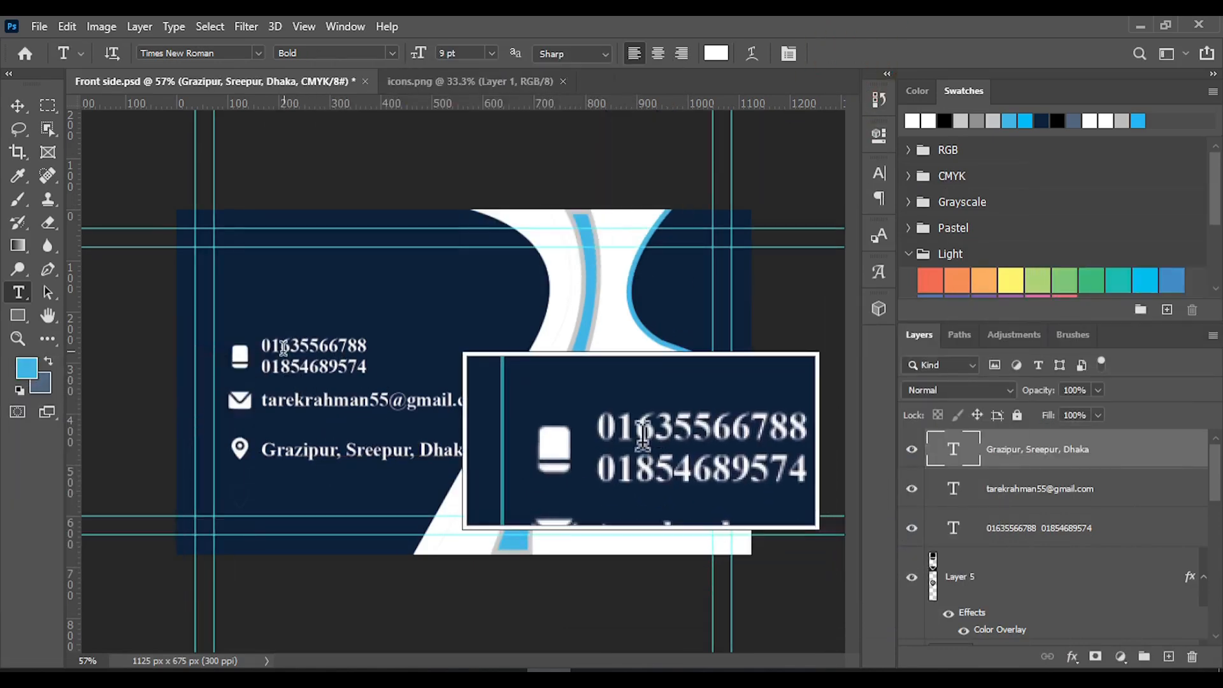
Set the font size of both phone number lines to 8 pt and commit the text
click(267, 346)
drag(266, 346, 368, 370)
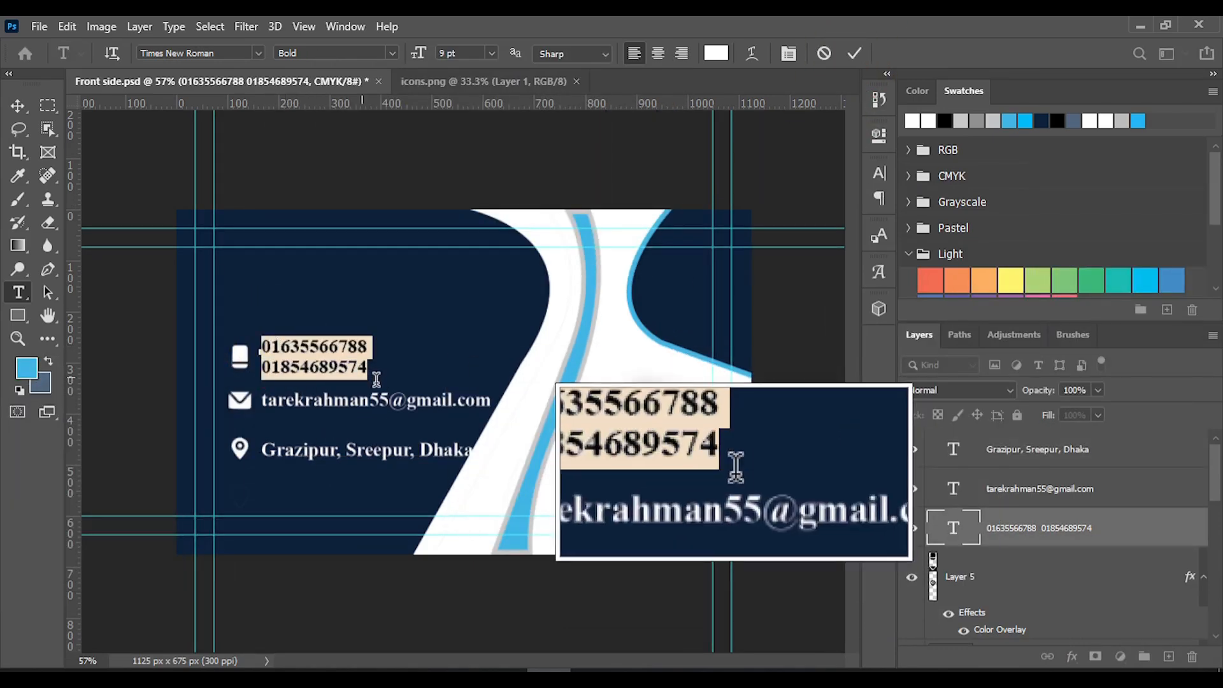
click(492, 53)
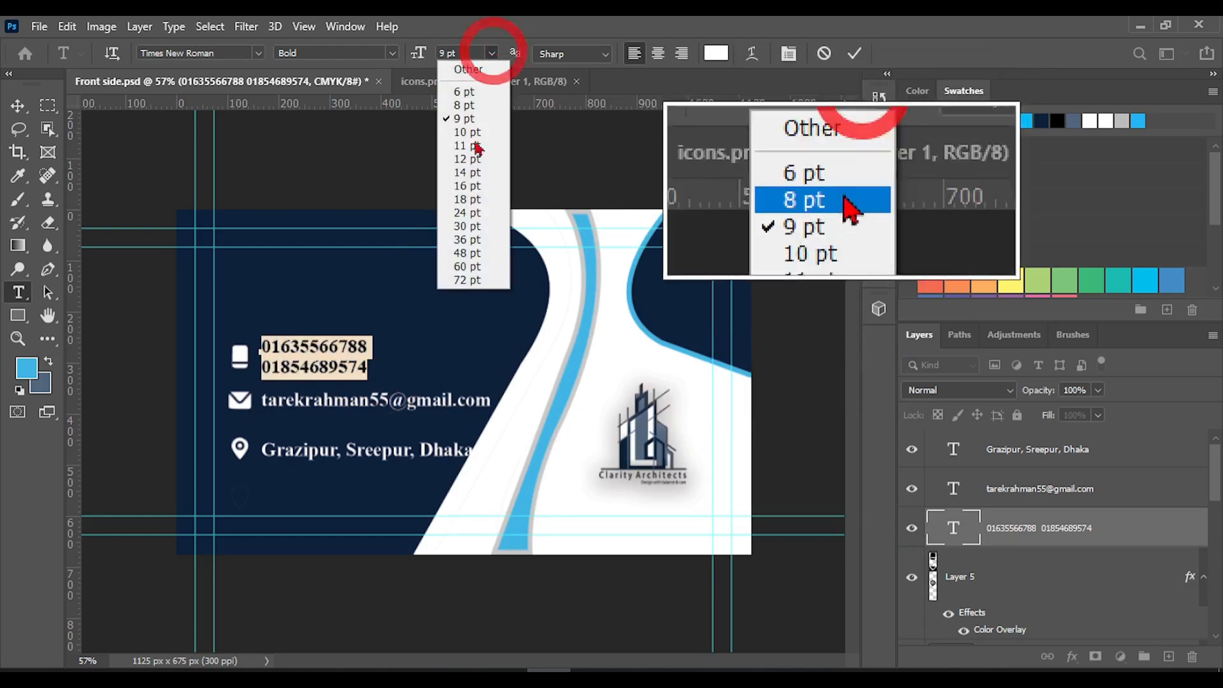
click(473, 104)
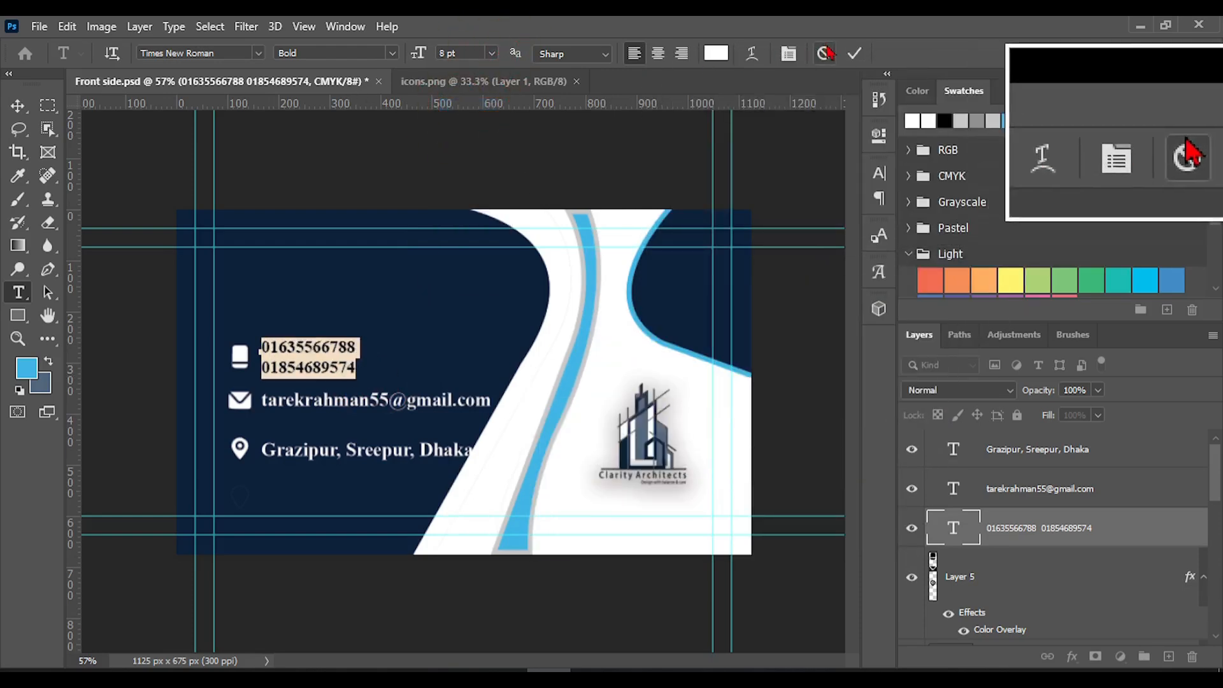
click(854, 53)
Set the font size of the whole e-mail line beside the envelope icon to 8 pt
triple_click(289, 402)
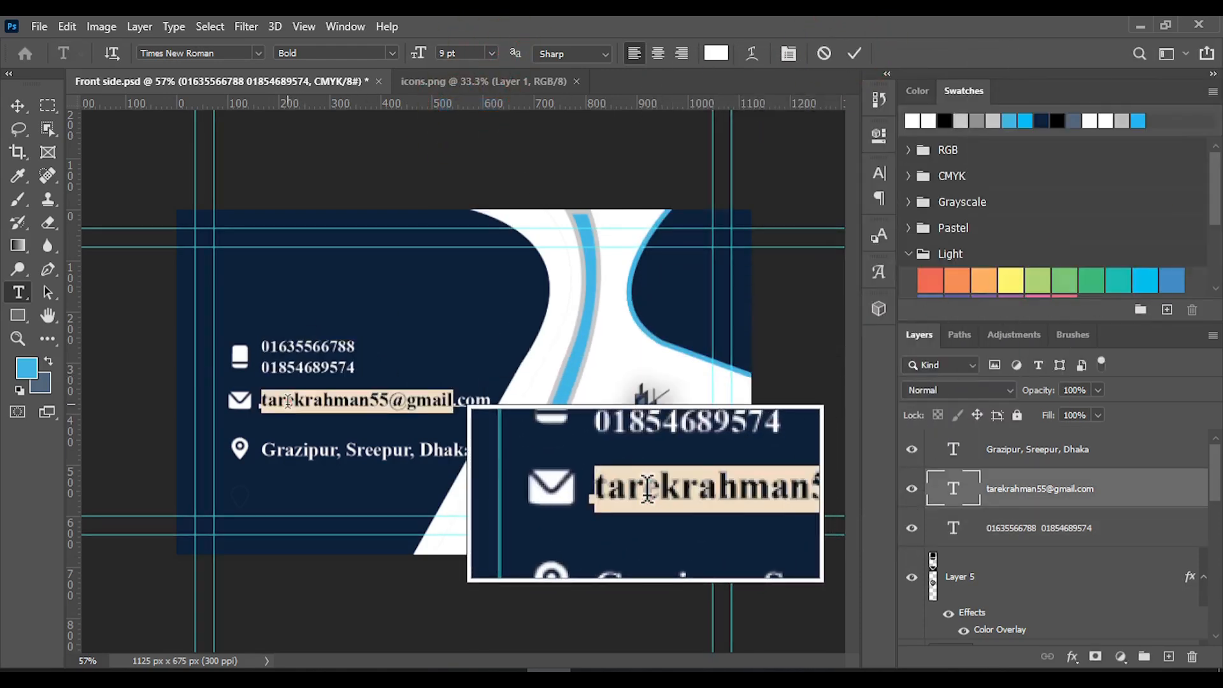
click(492, 53)
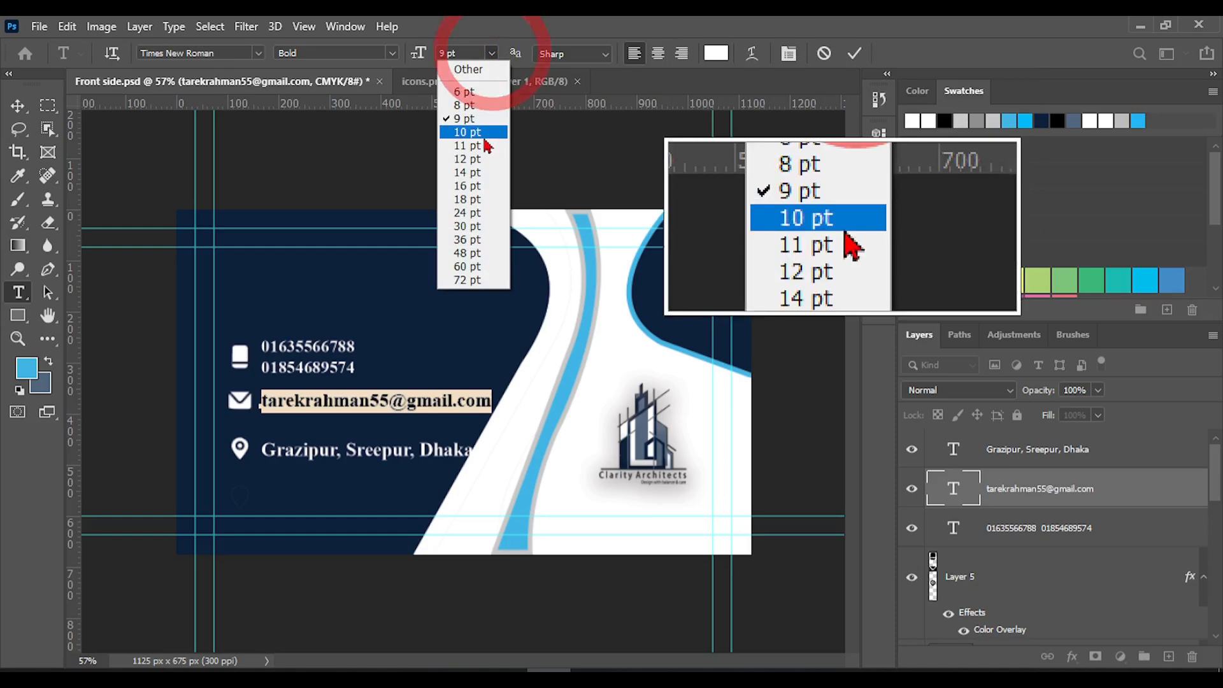
click(464, 105)
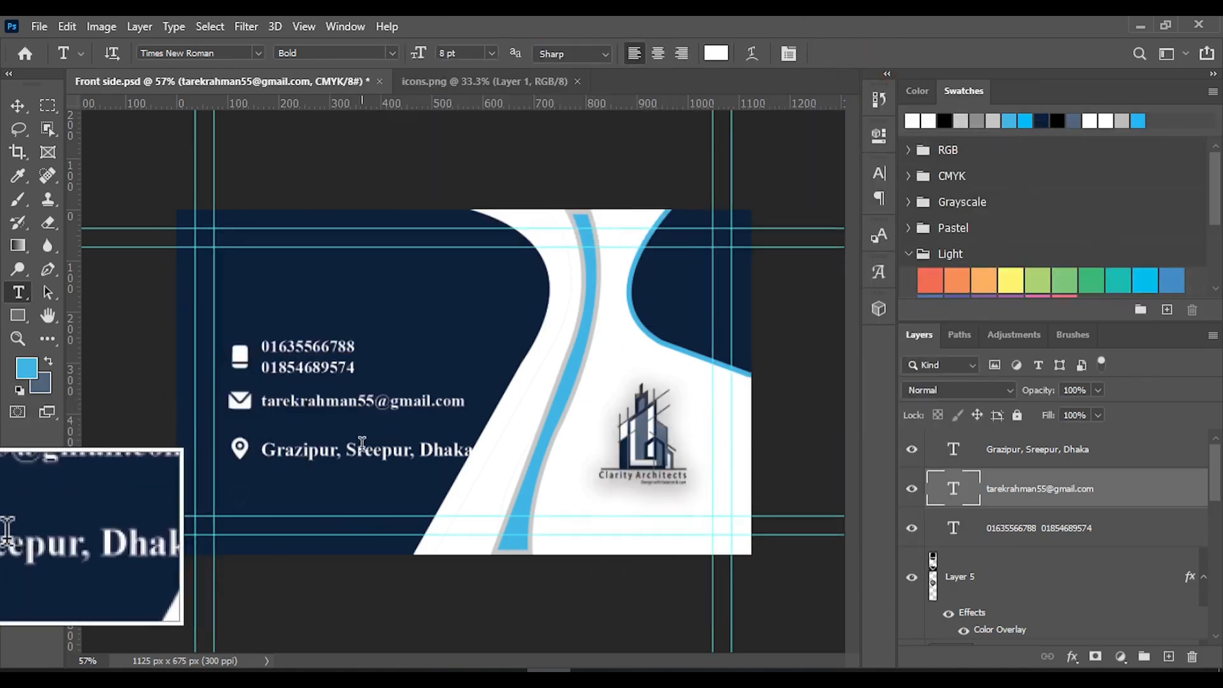
Set the font size of the address line beside the location pin to 8 pt, commit it and save the document
click(323, 456)
click(824, 53)
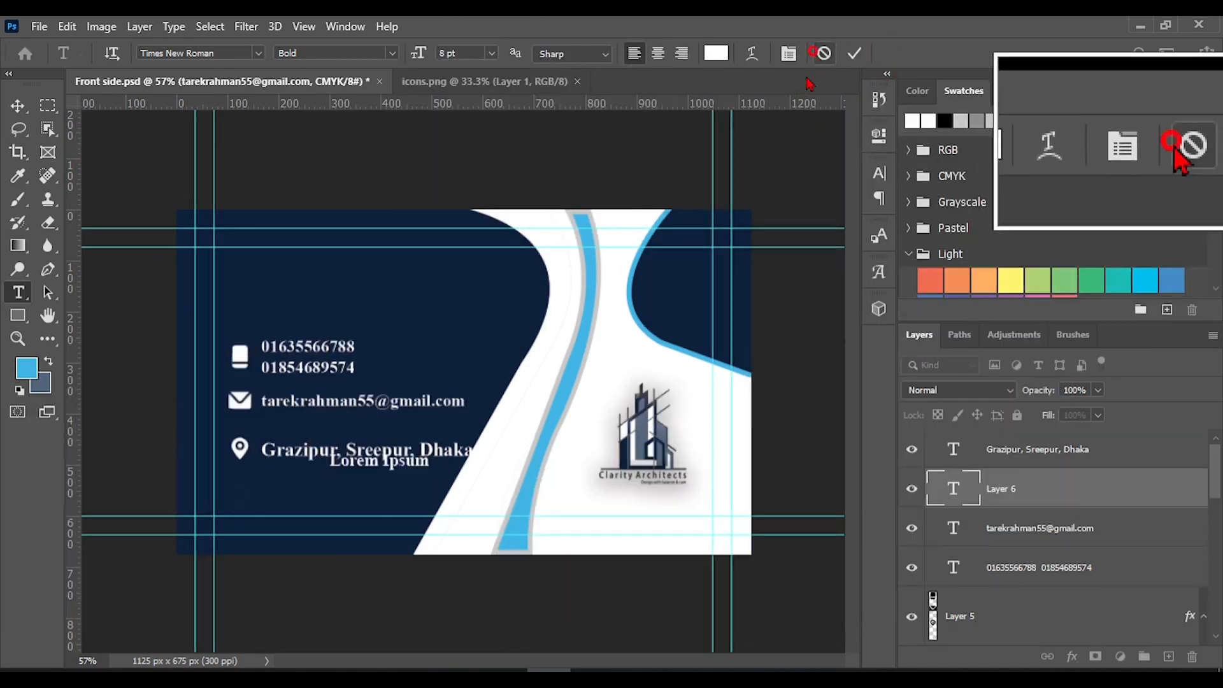
click(320, 451)
key(ctrl+a)
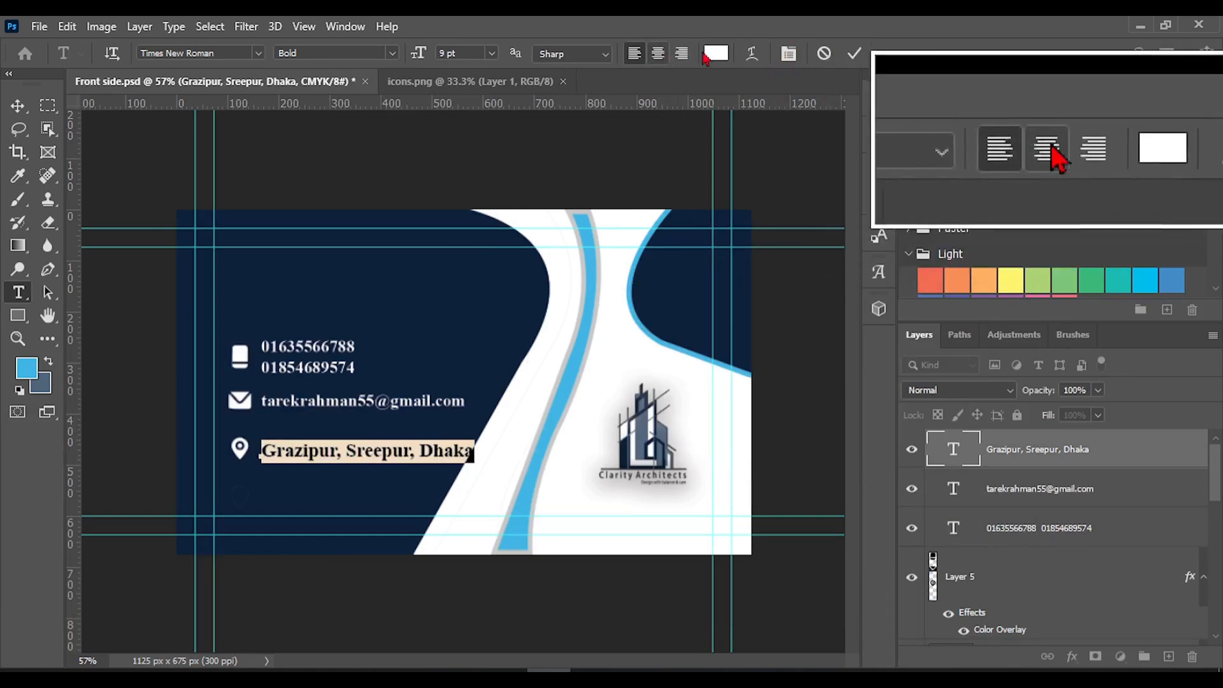
click(492, 56)
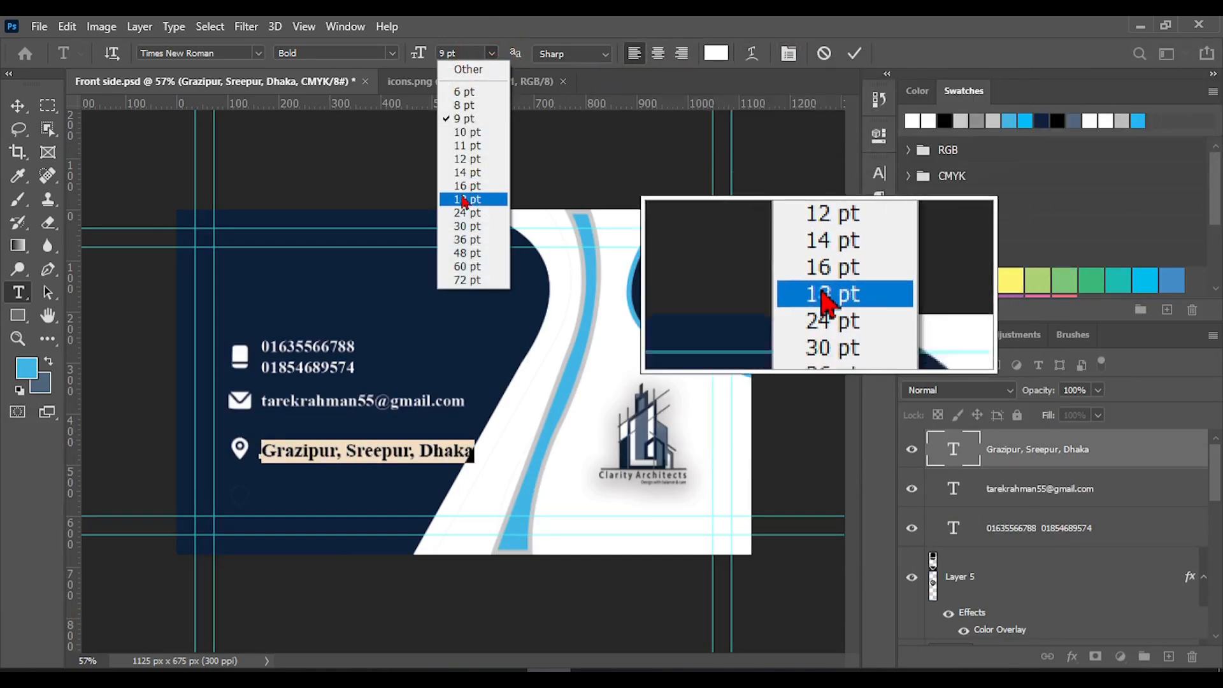
click(469, 115)
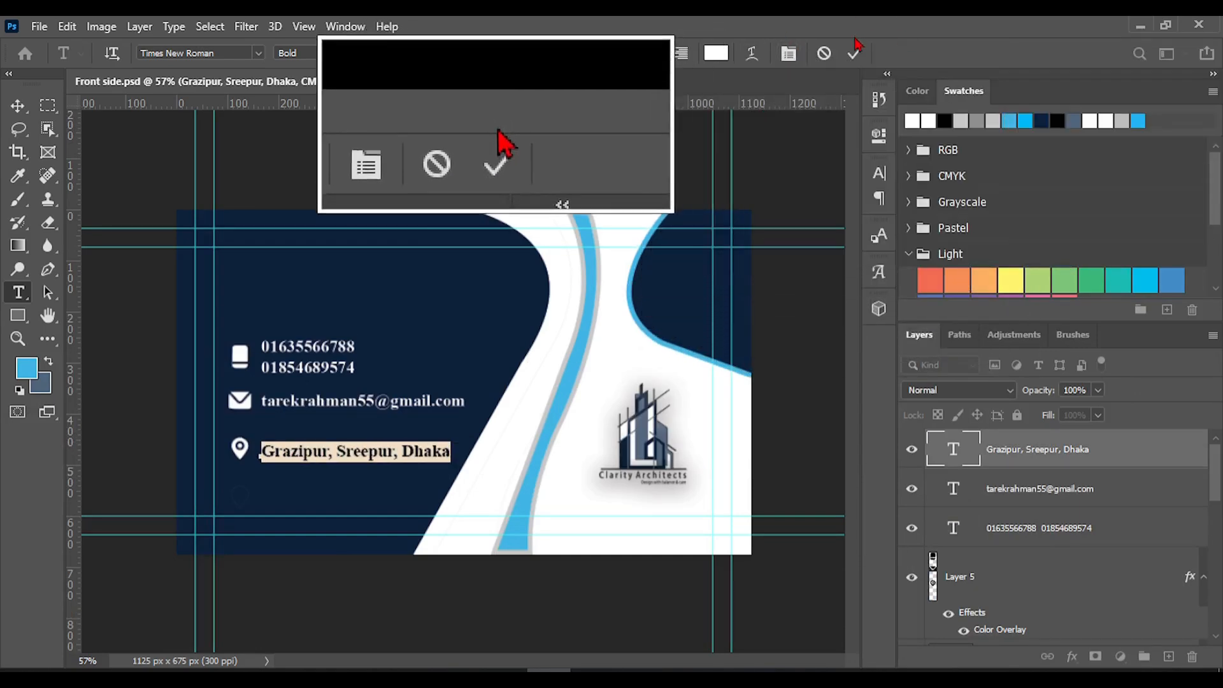
click(855, 53)
key(v)
key(ctrl+s)
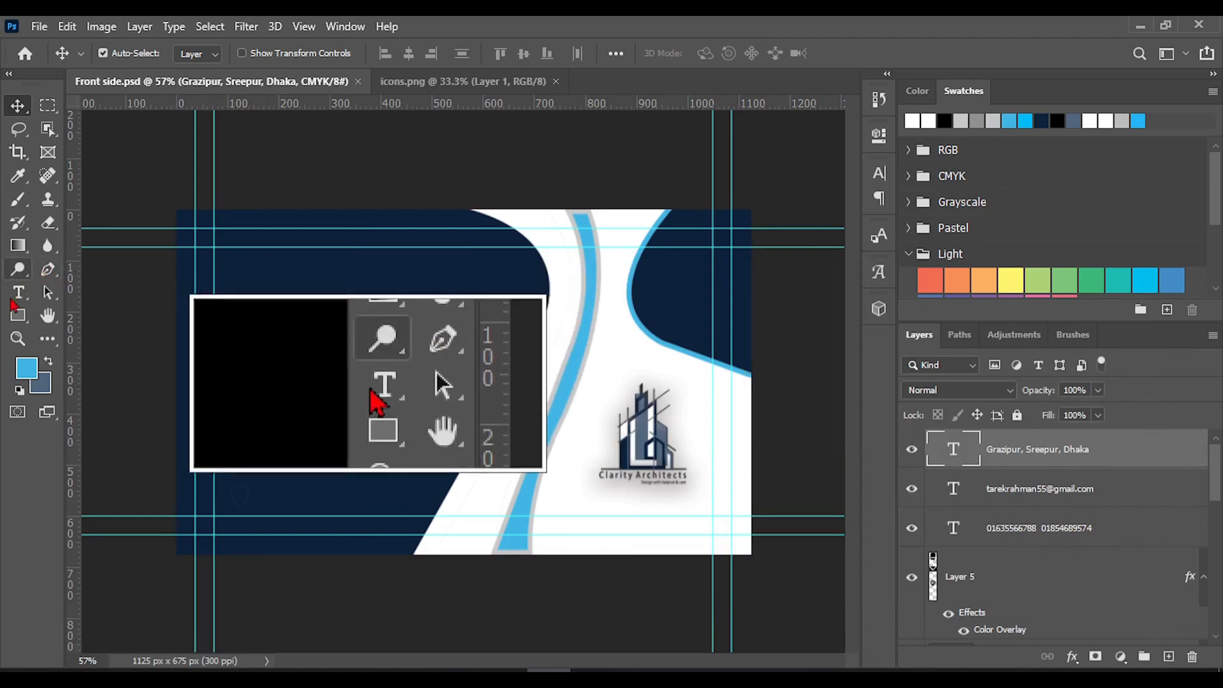
Add a new text line with the contact's full name in capitals above the phone numbers, adjust its position and commit it
click(12, 297)
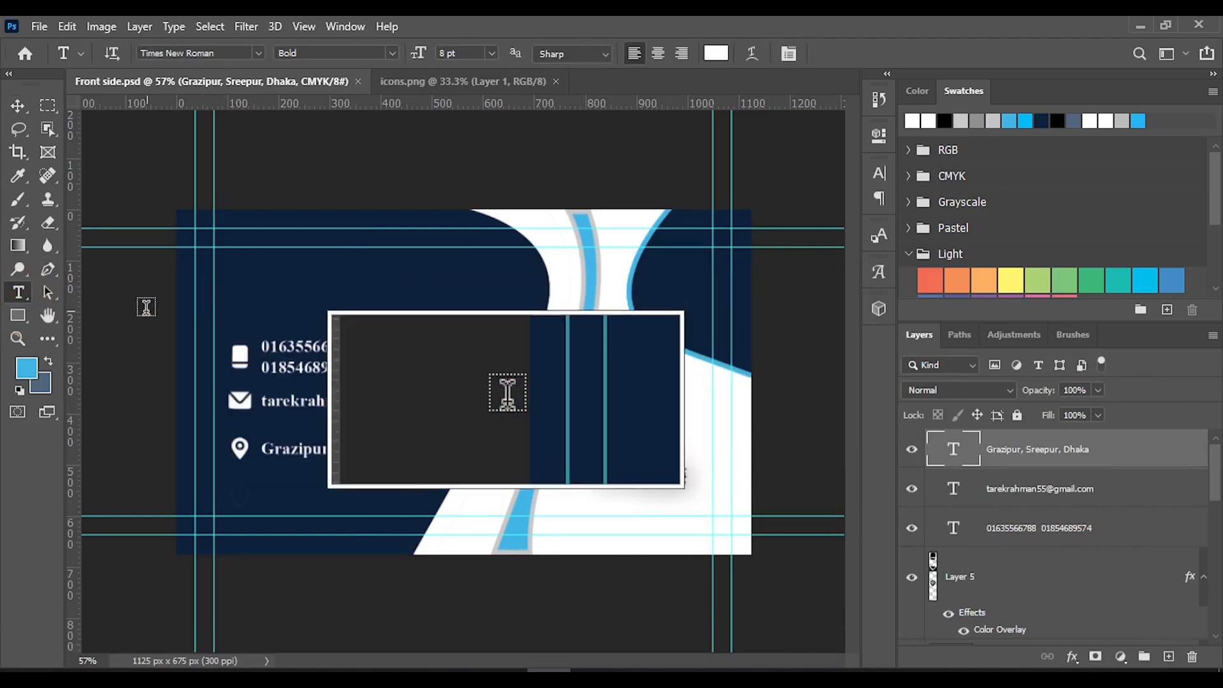
click(242, 269)
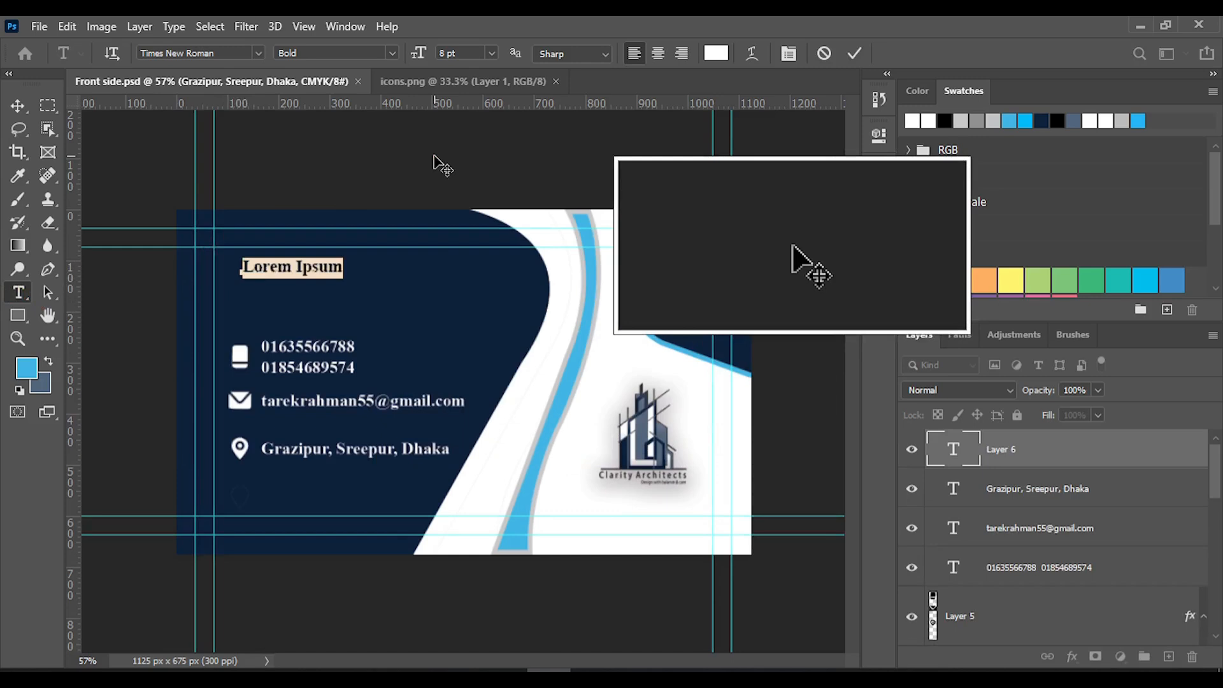
text(M)
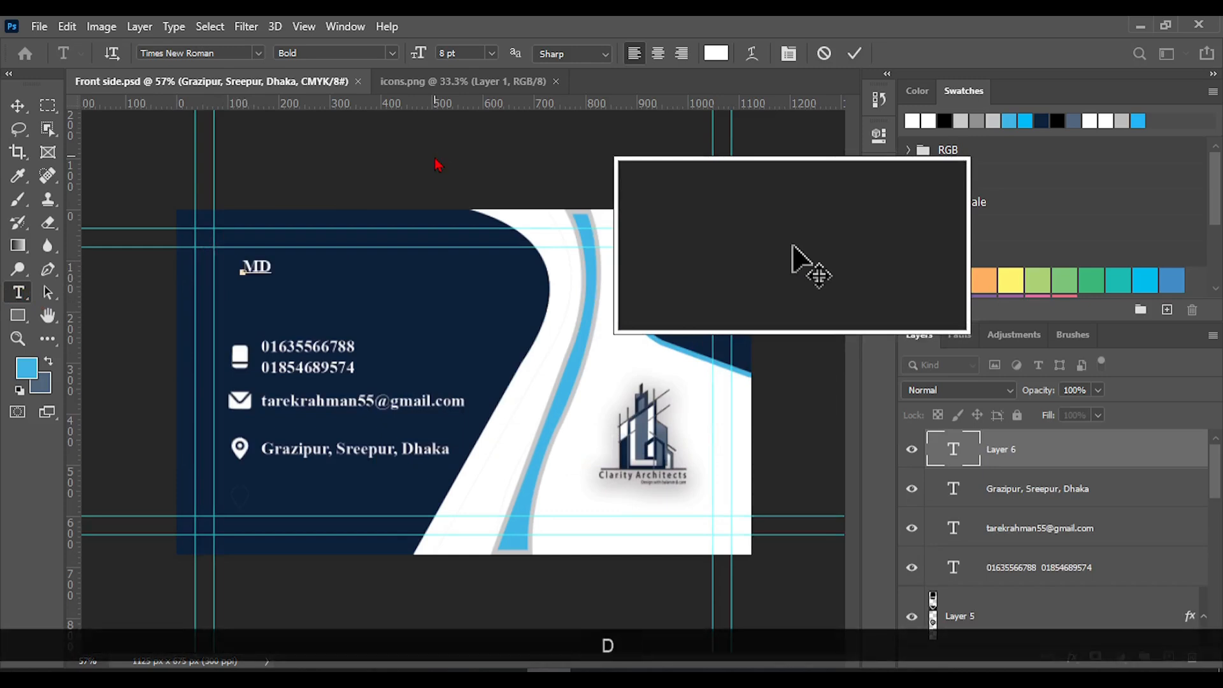
text(D)
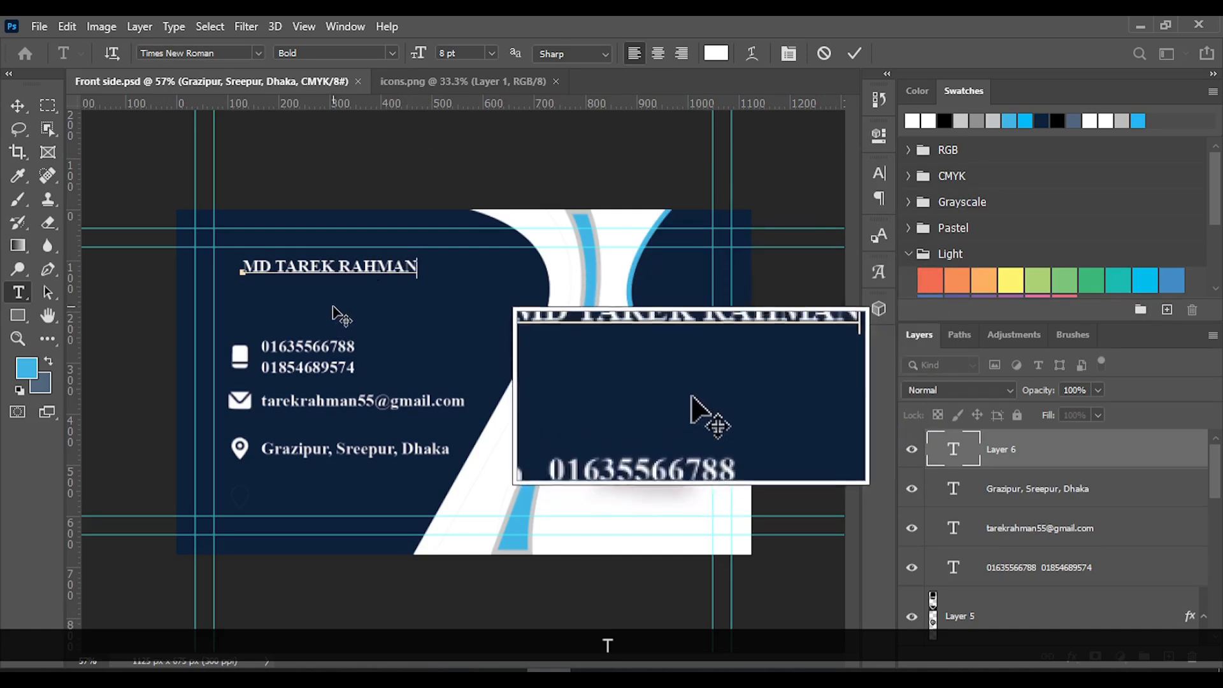
drag(331, 303, 326, 307)
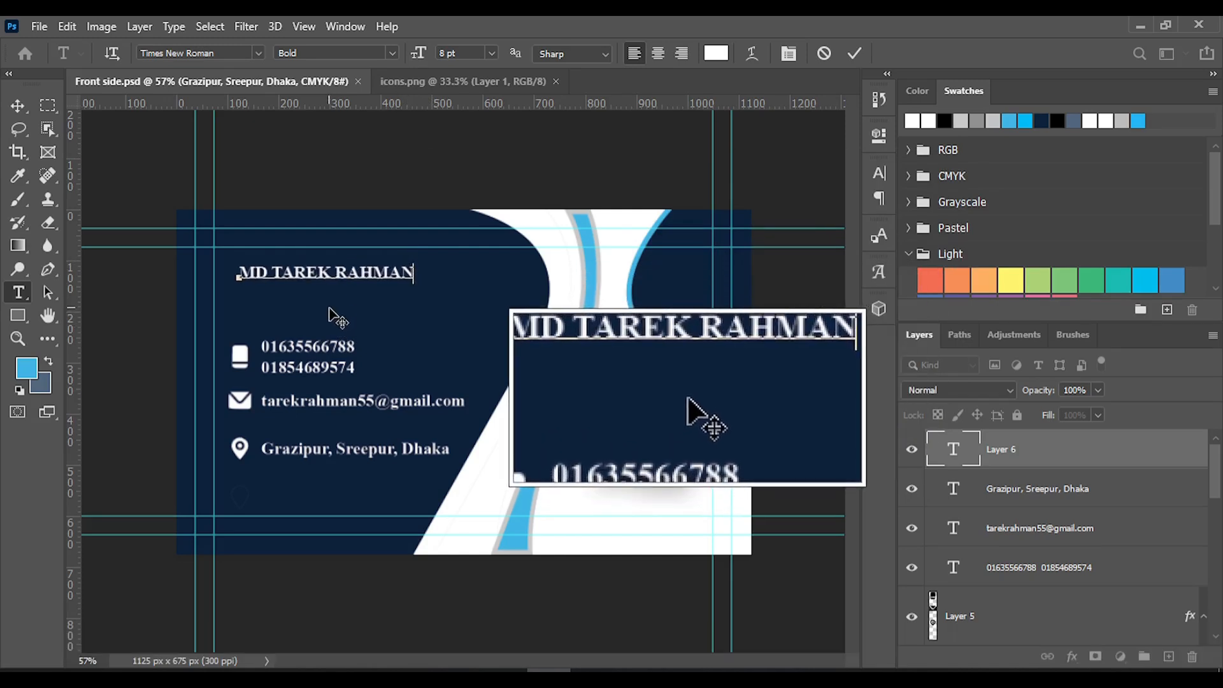
click(855, 53)
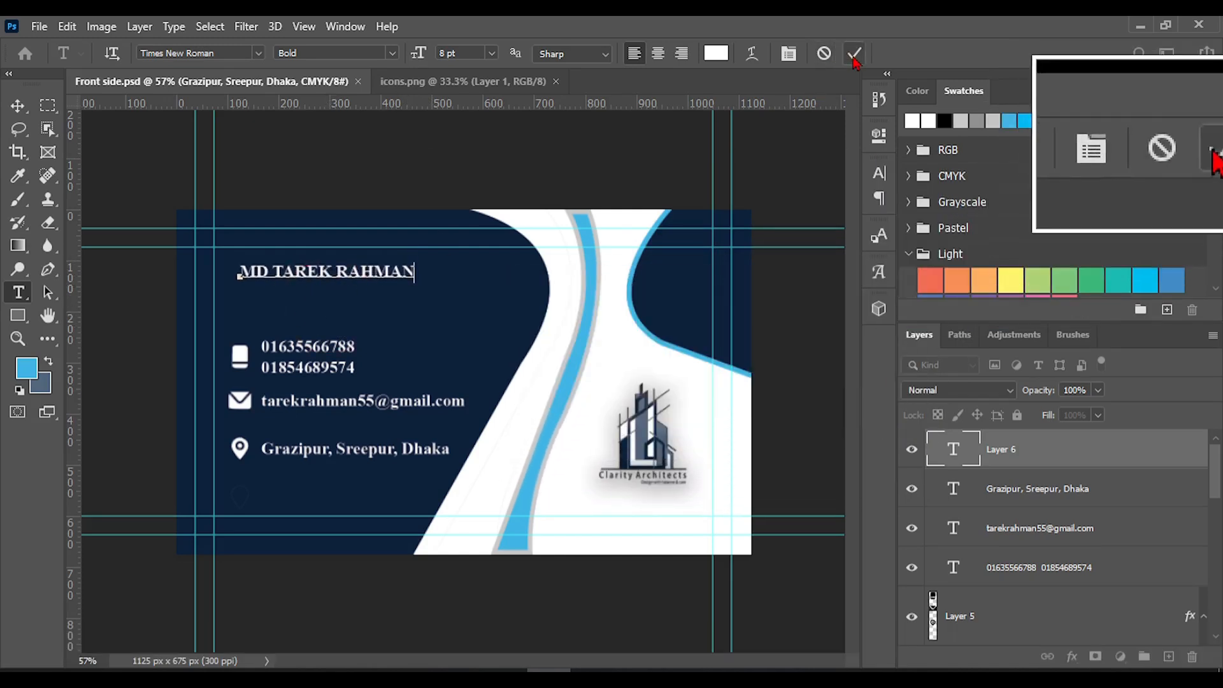
Set the font size of the whole name line above the phone numbers to 10 pt and commit it
triple_click(336, 268)
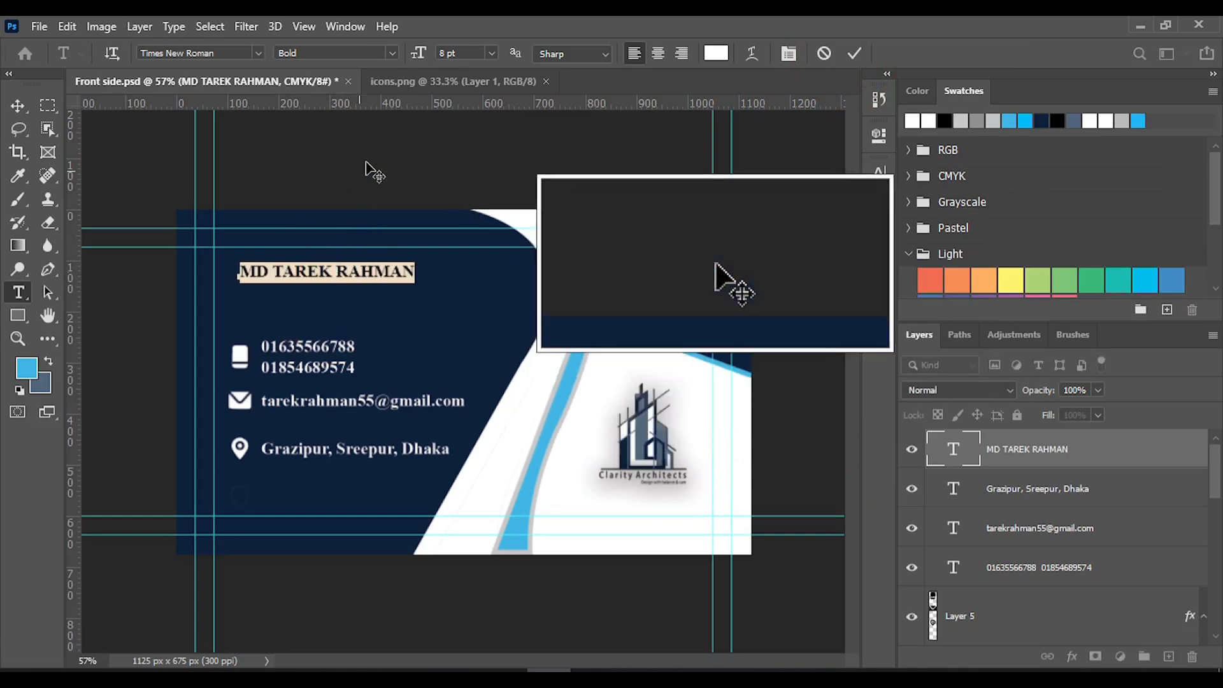
click(492, 53)
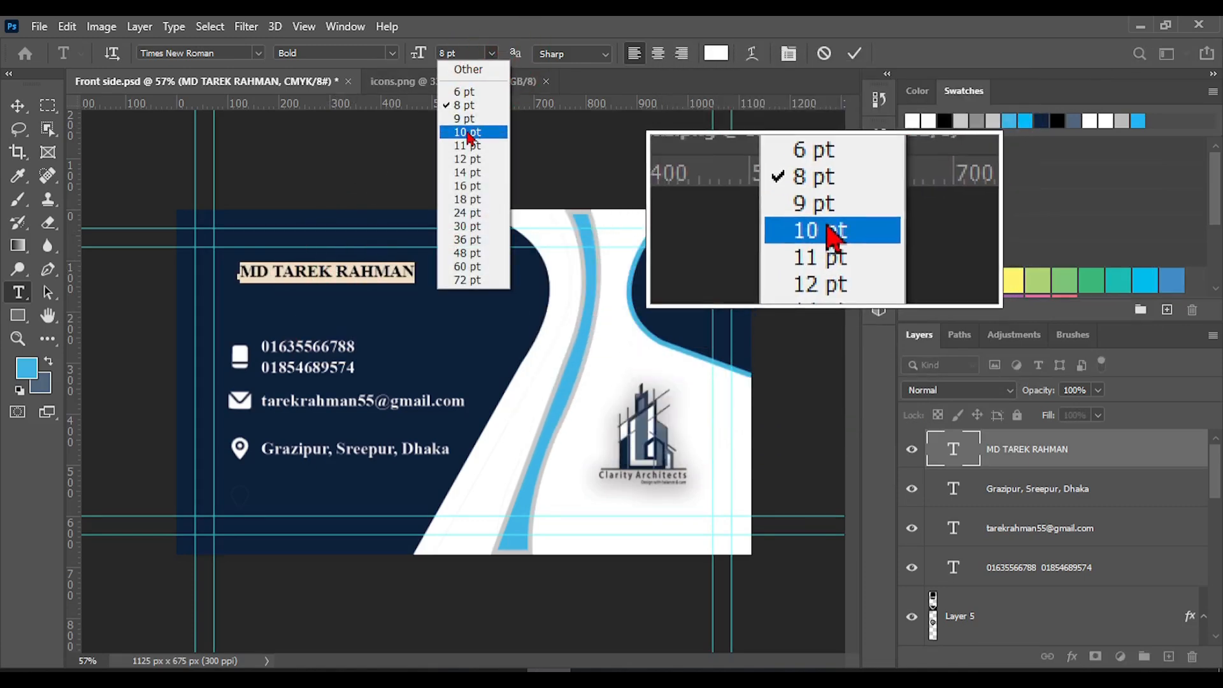
click(467, 132)
click(856, 53)
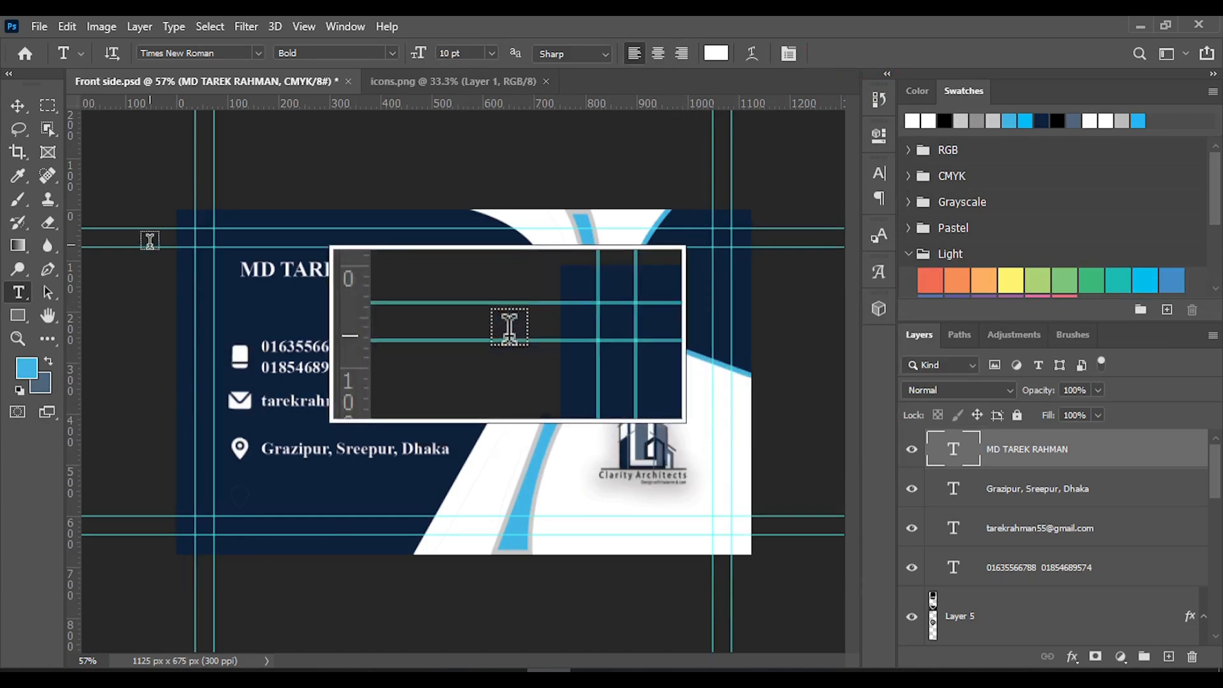
Add a new text line reading "Graphics Designer" directly below the name
click(336, 293)
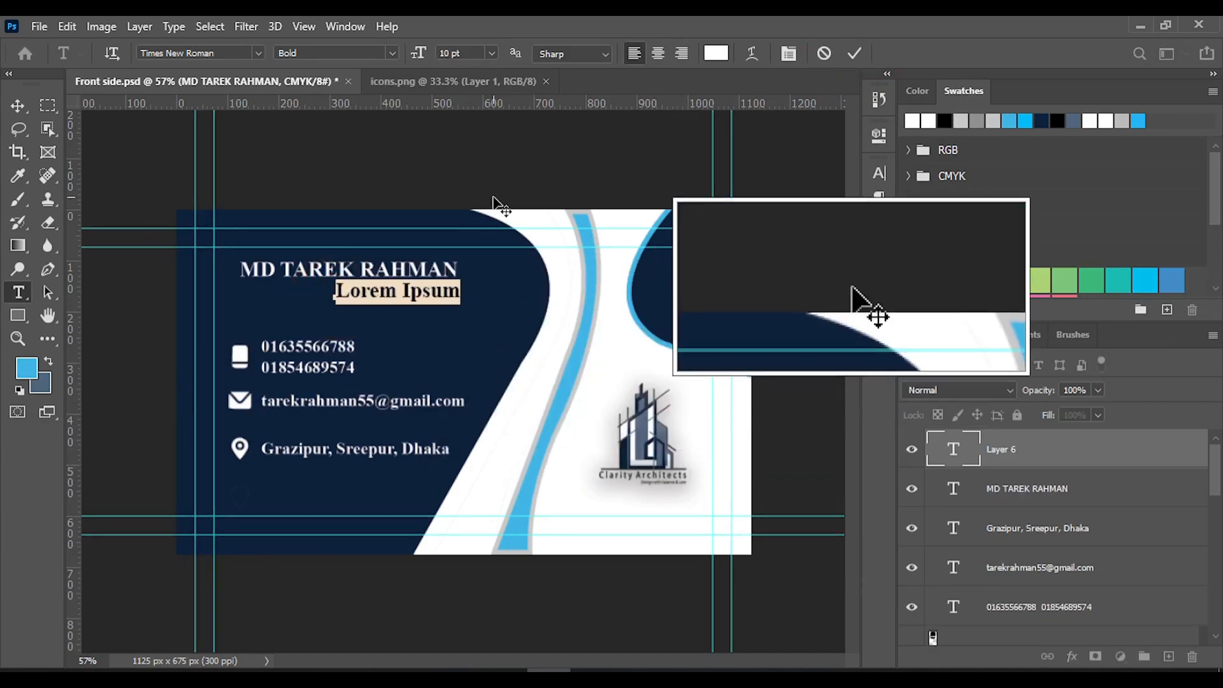
text(Jg)
key(BackSpace)
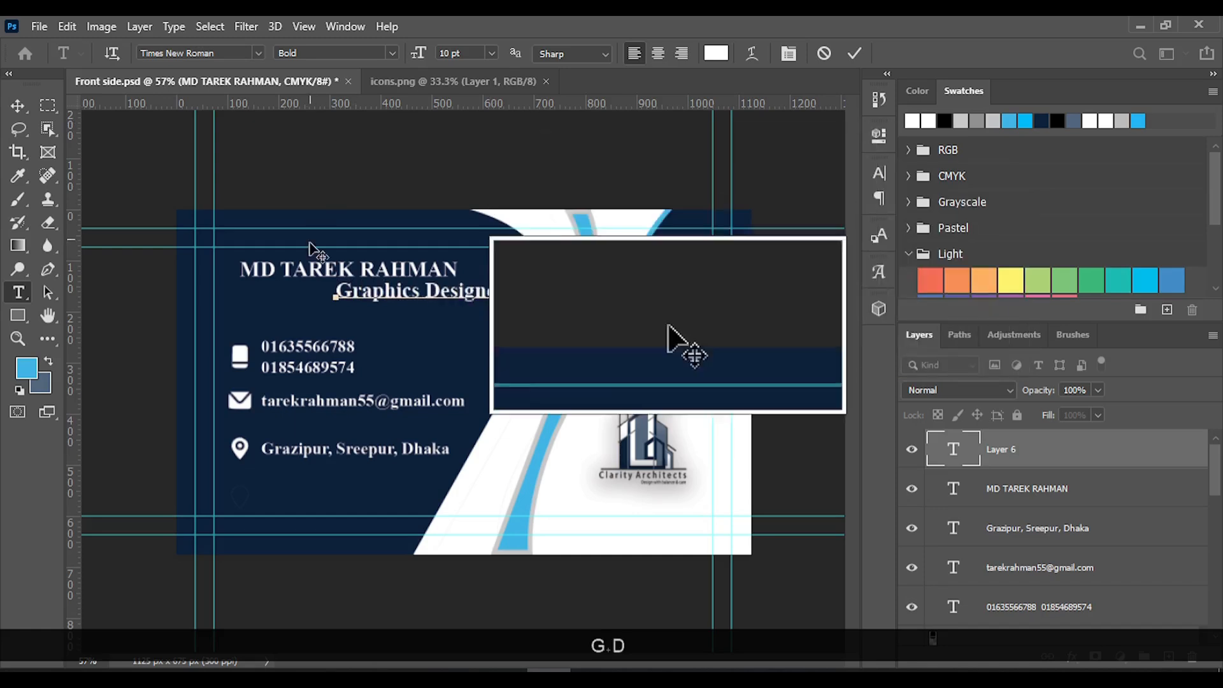
Style the "Graphics Designer" line as Regular at 6 pt, place it beneath the end of the name, and commit it
triple_click(378, 290)
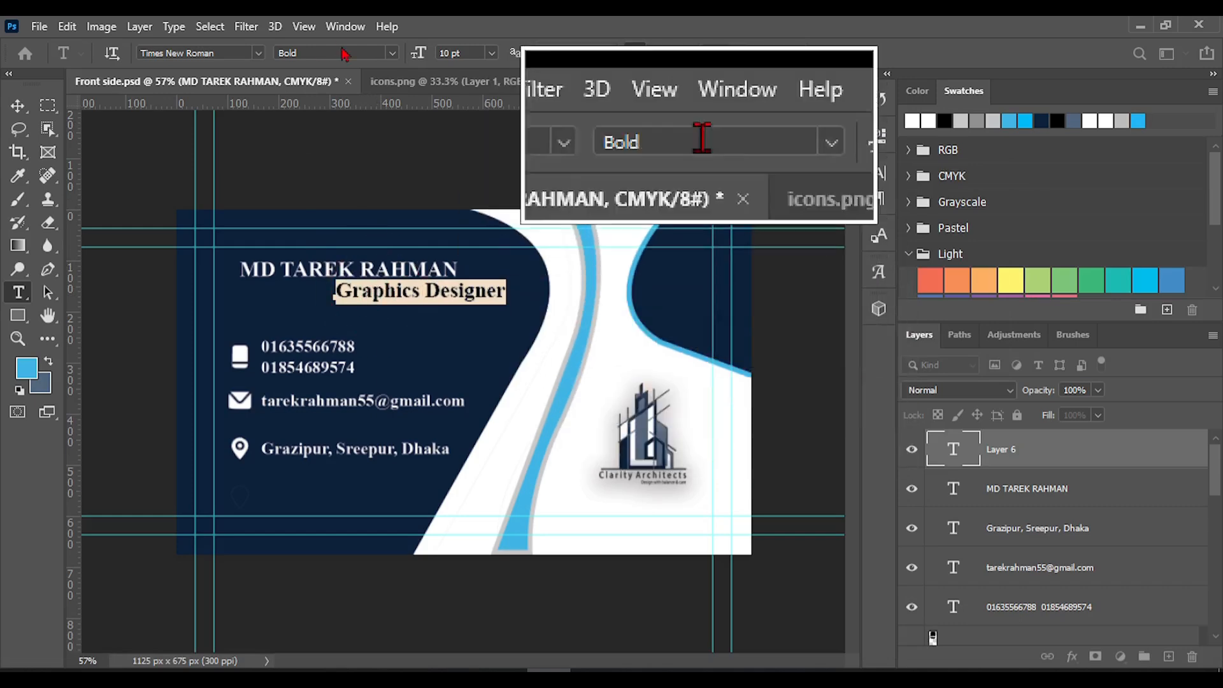
click(390, 53)
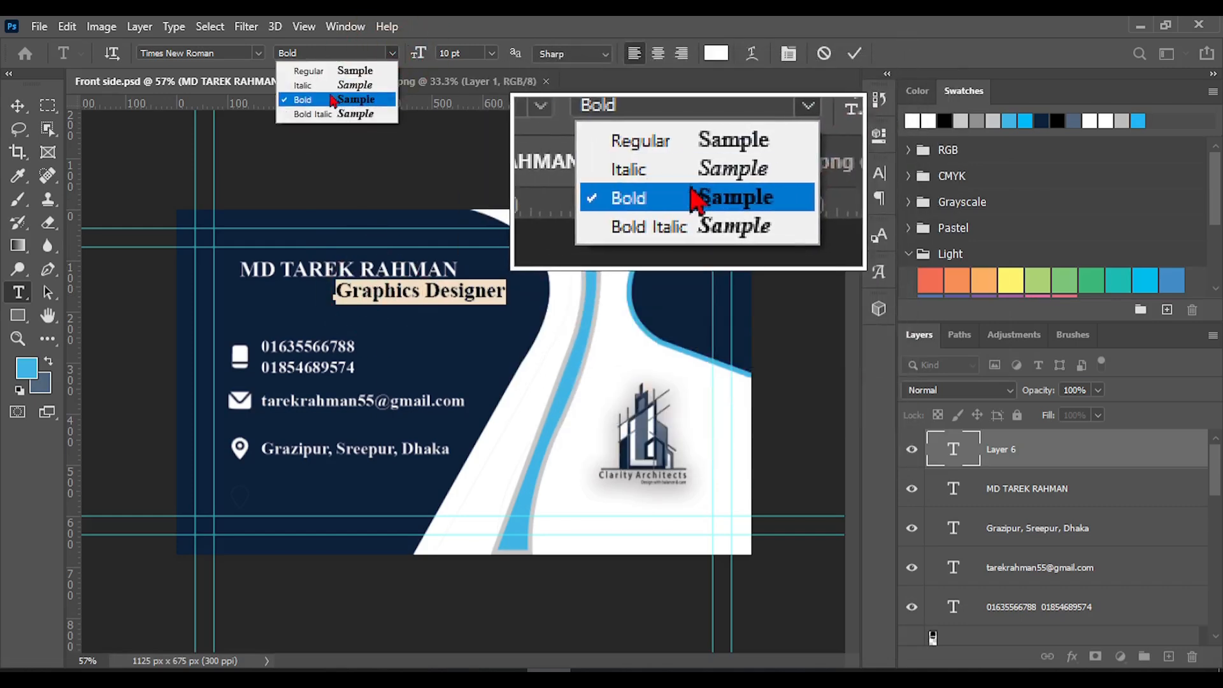
click(312, 70)
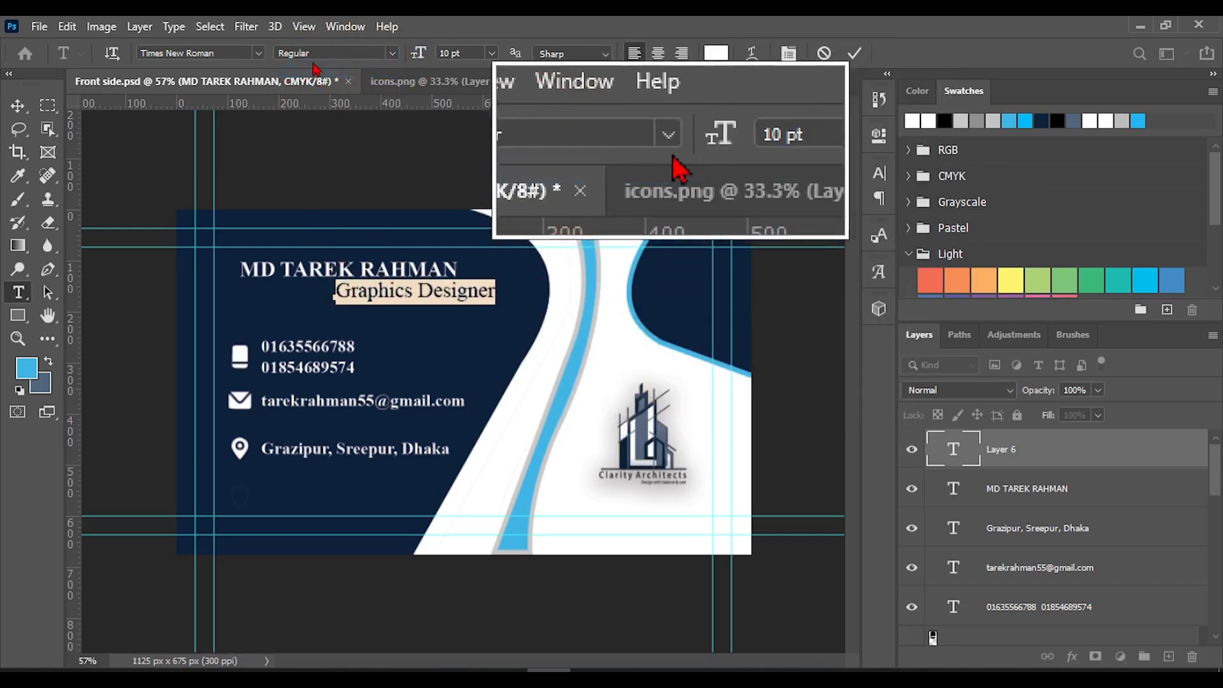
click(492, 53)
click(464, 105)
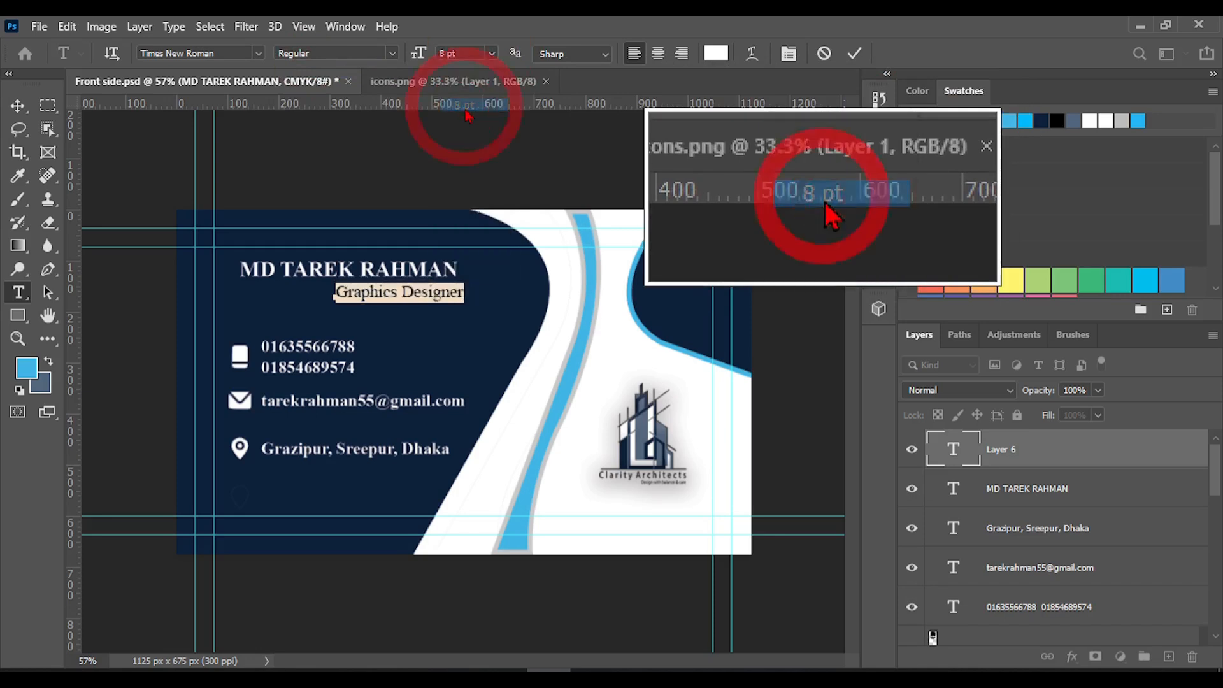
click(492, 55)
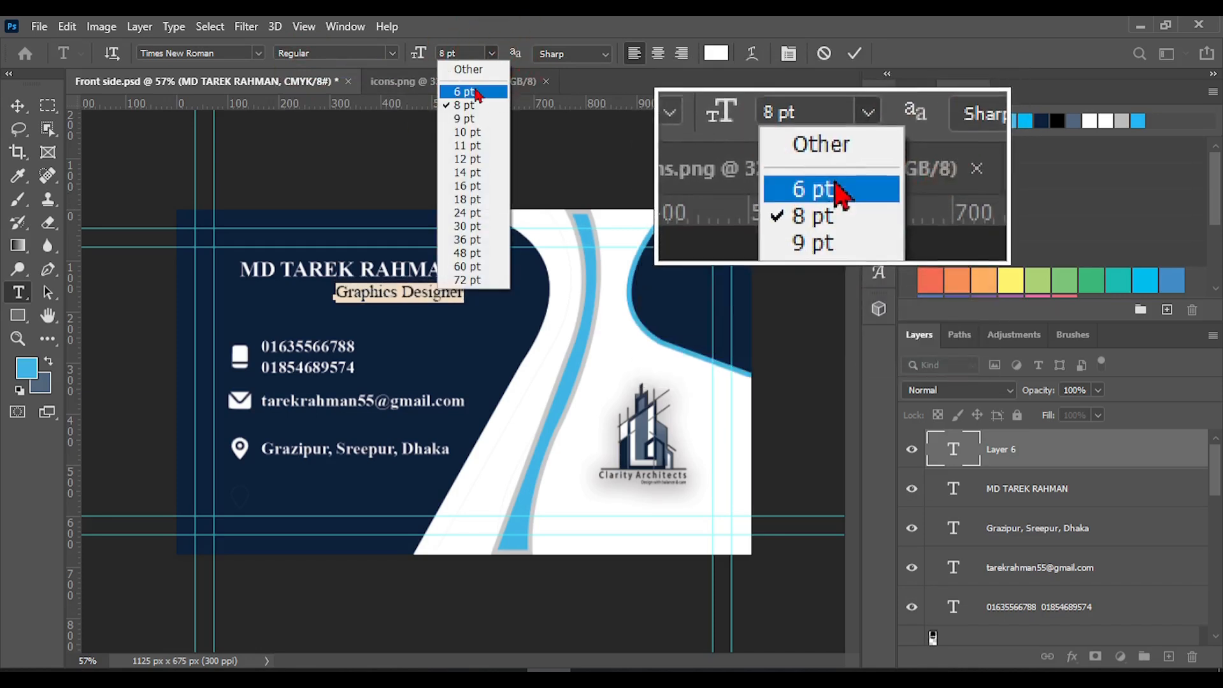
click(465, 92)
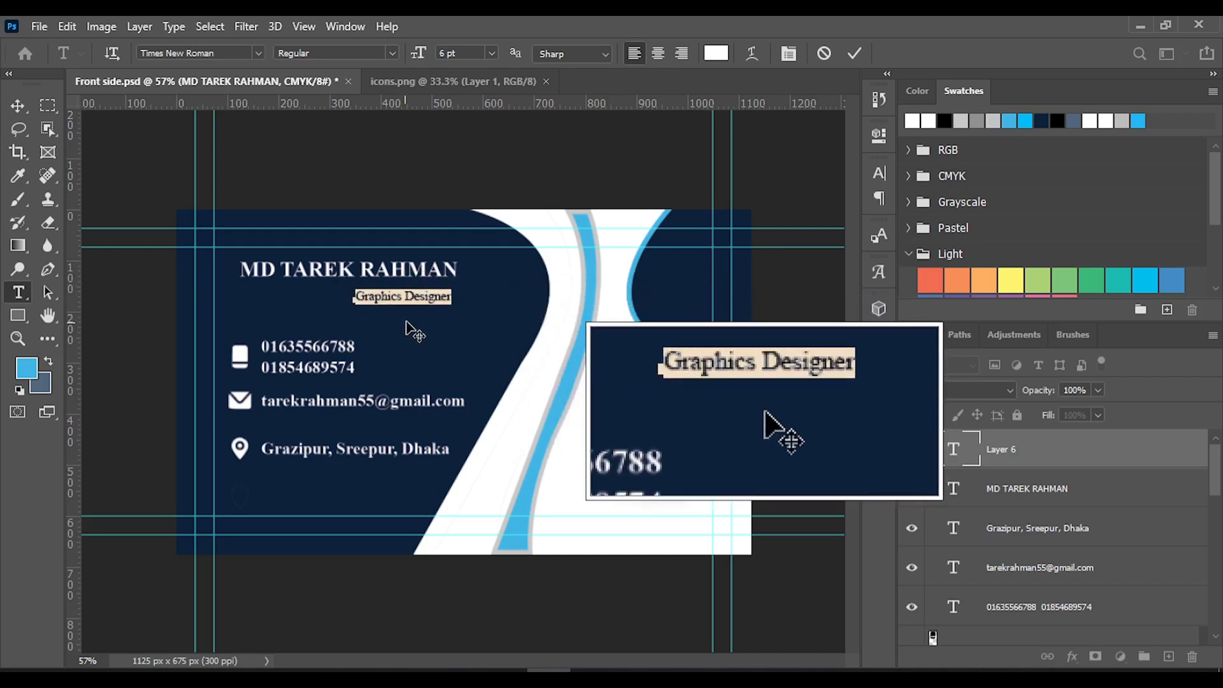
click(395, 308)
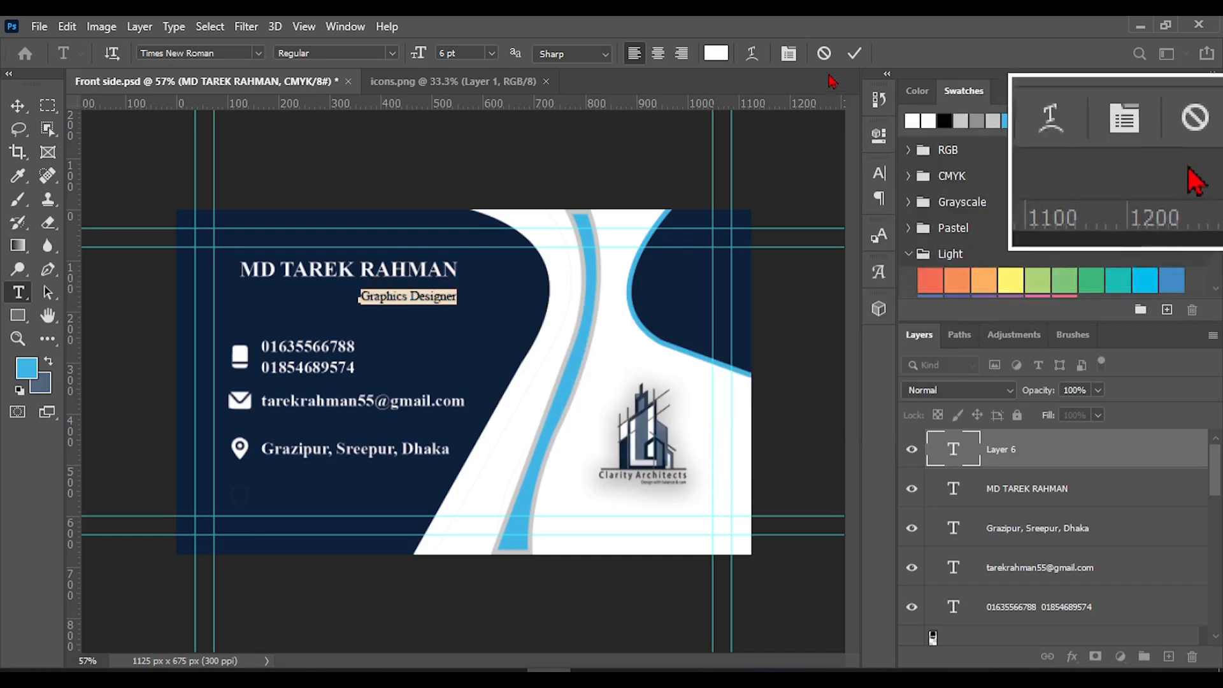
click(854, 53)
Move the name line slightly down so it sits close above the job title, and commit it
click(306, 271)
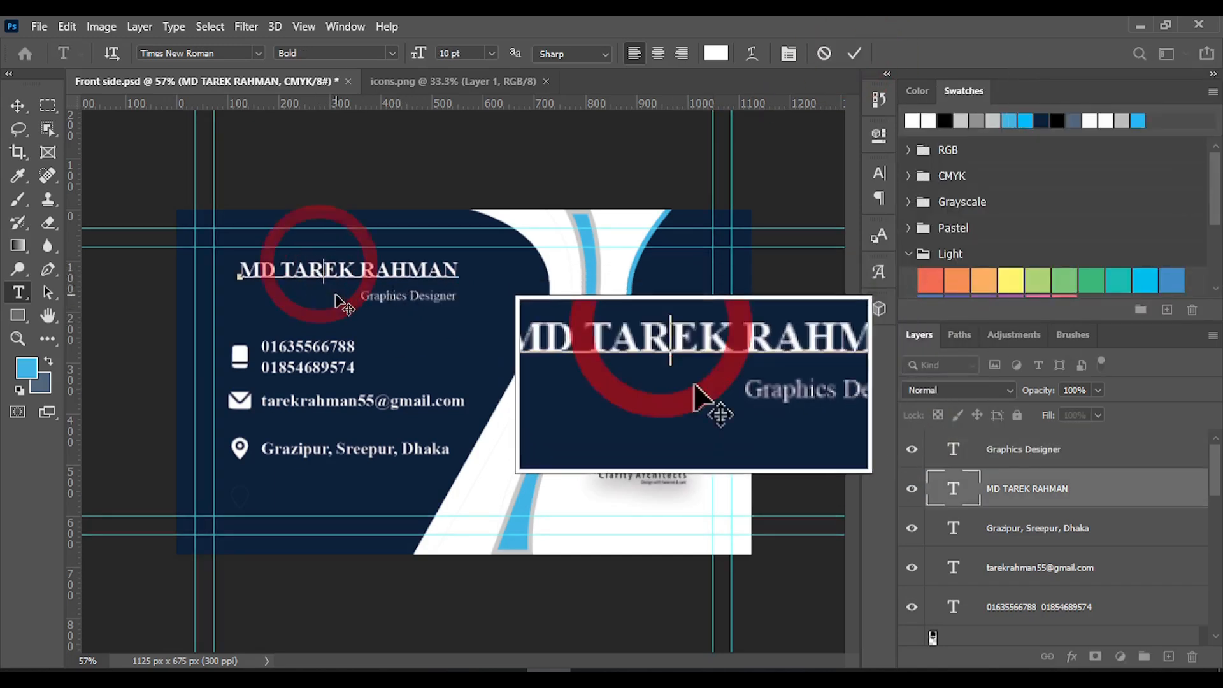
drag(334, 304, 335, 311)
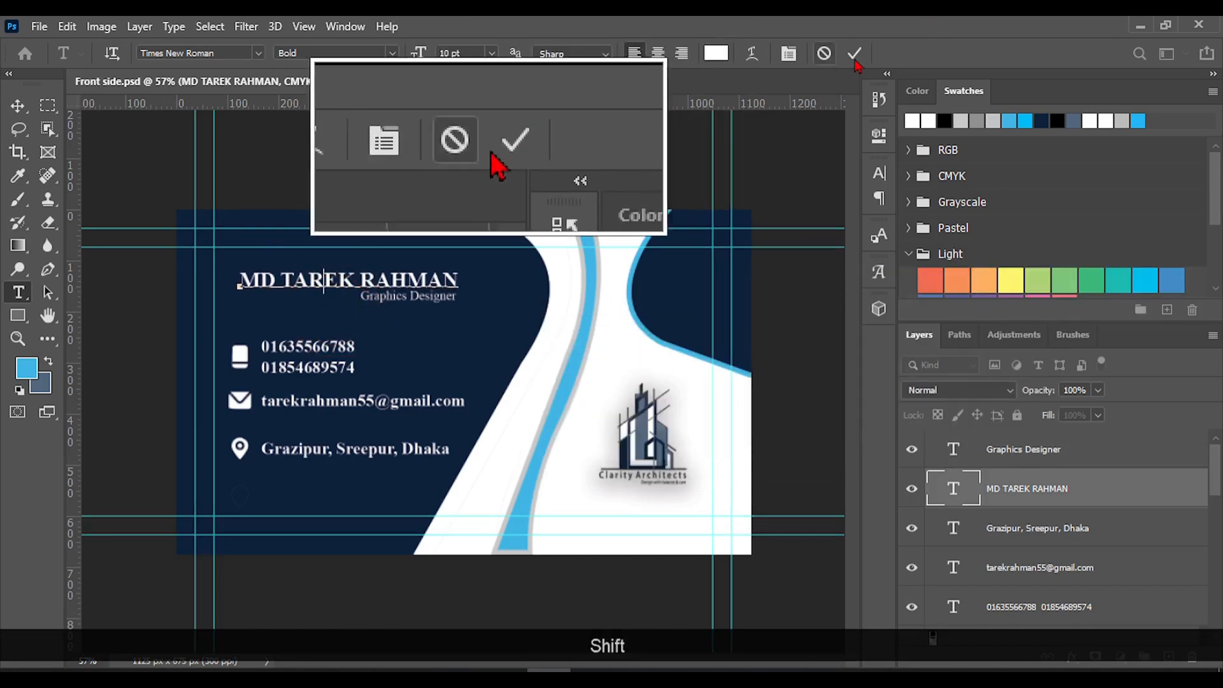
click(859, 53)
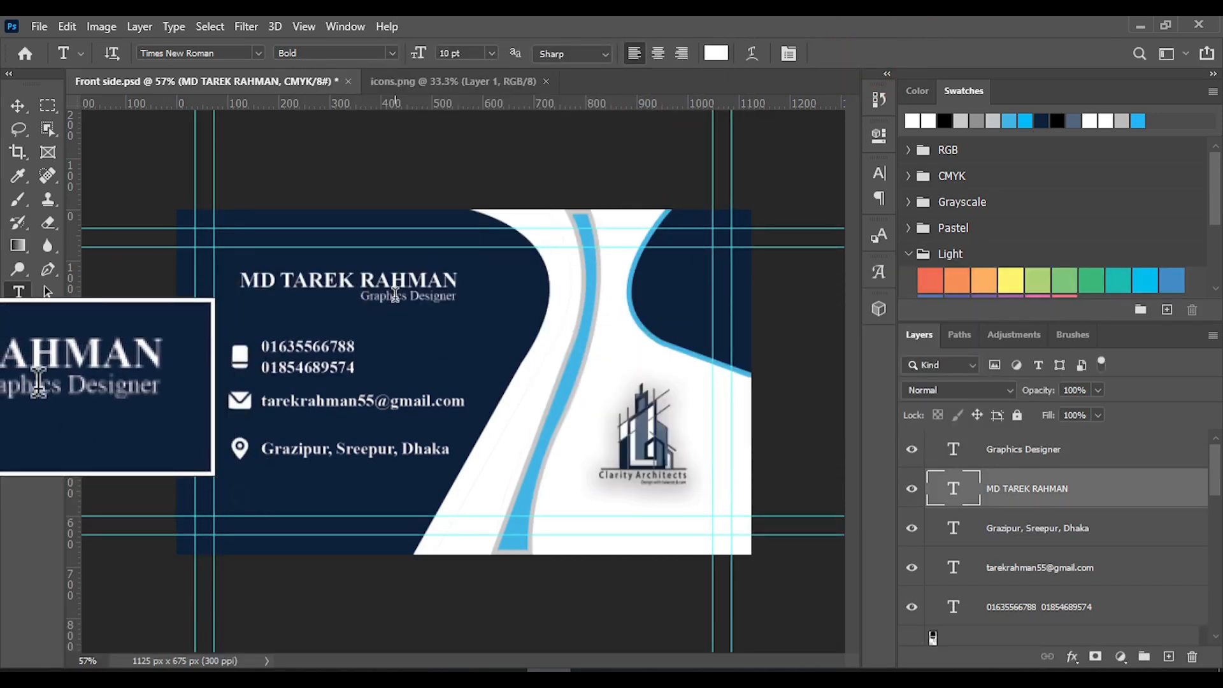
Underline the whole "Graphics Designer" line and commit the text
triple_click(392, 300)
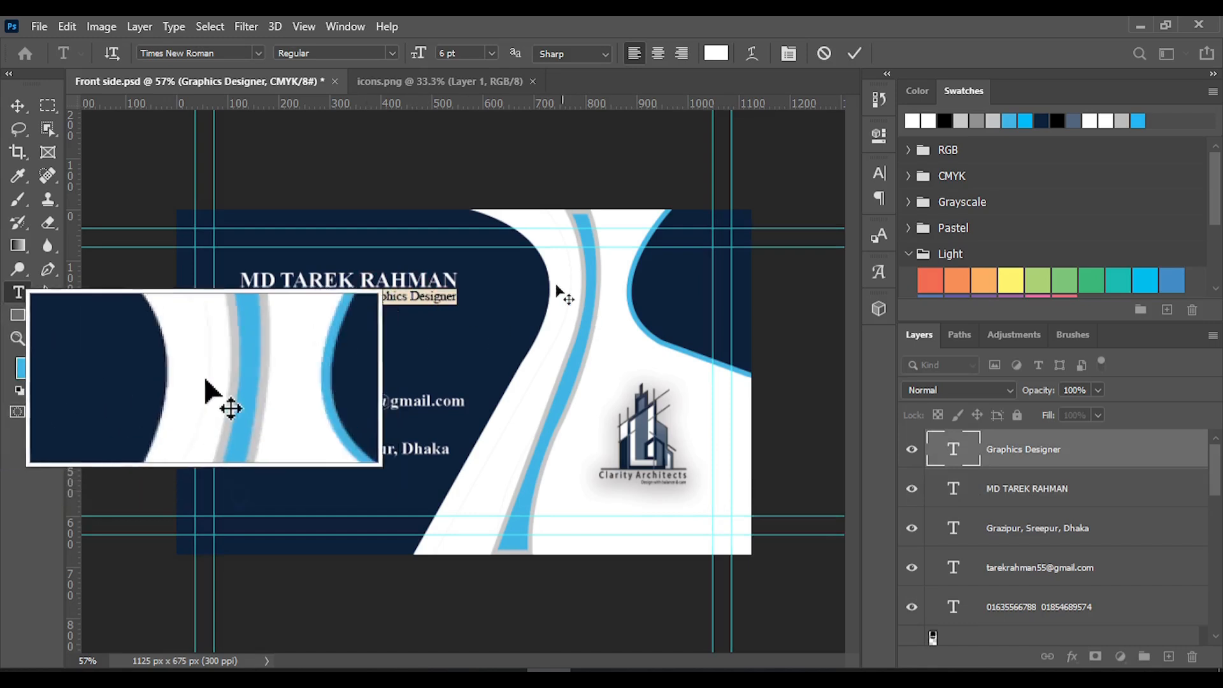
click(878, 184)
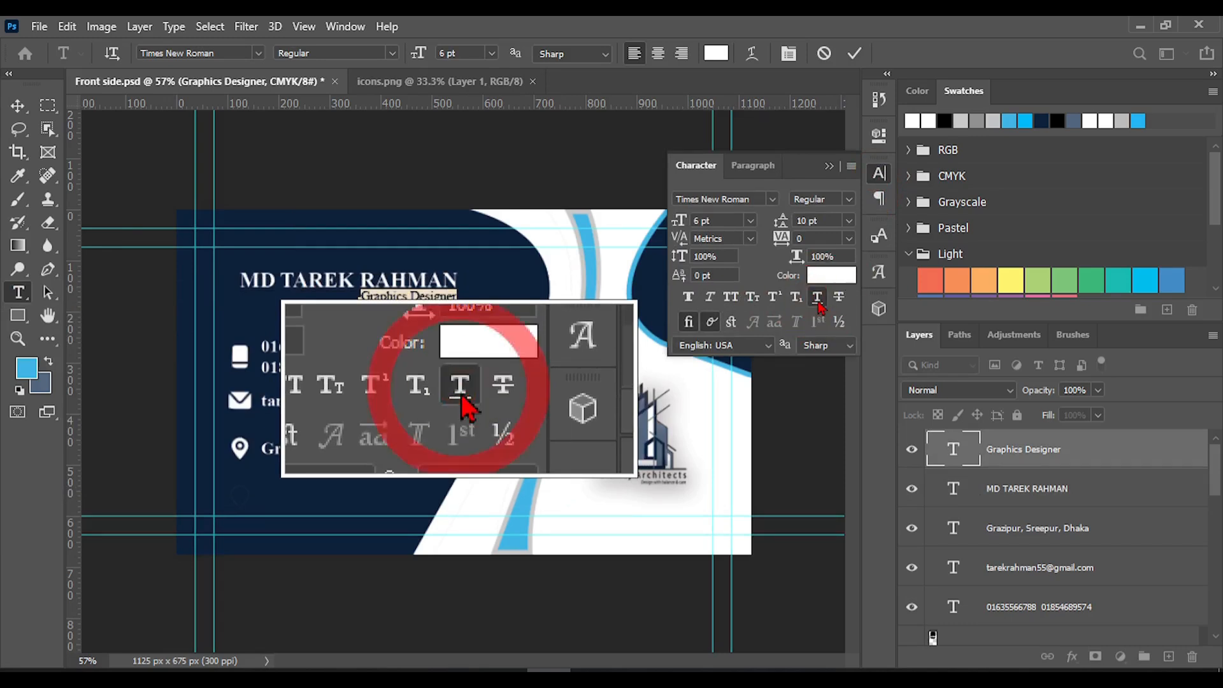
click(820, 307)
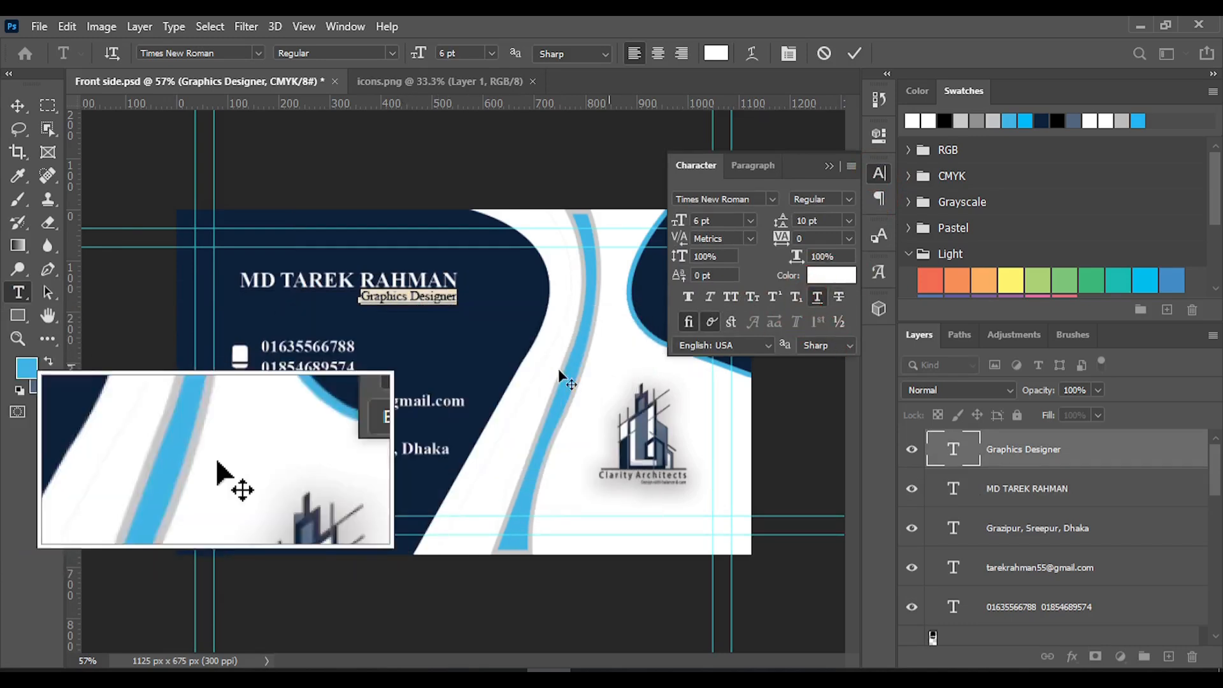
click(855, 53)
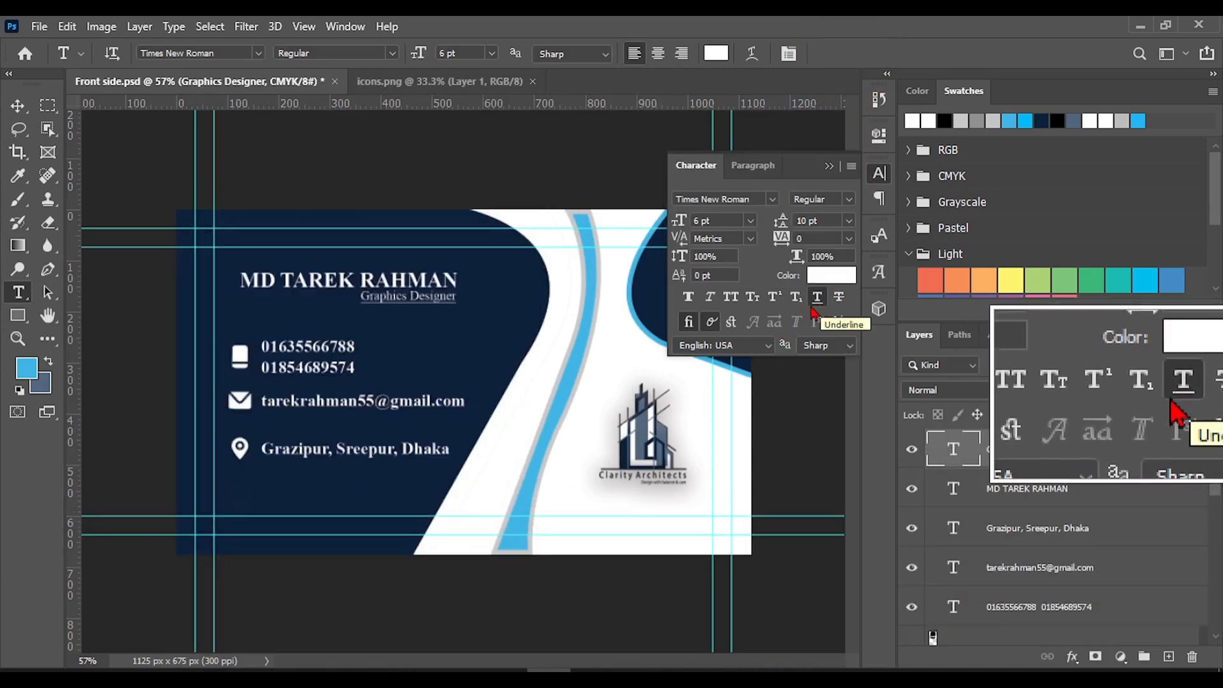
Try a bright red text colour on the "Graphics Designer" line and undo it
click(832, 275)
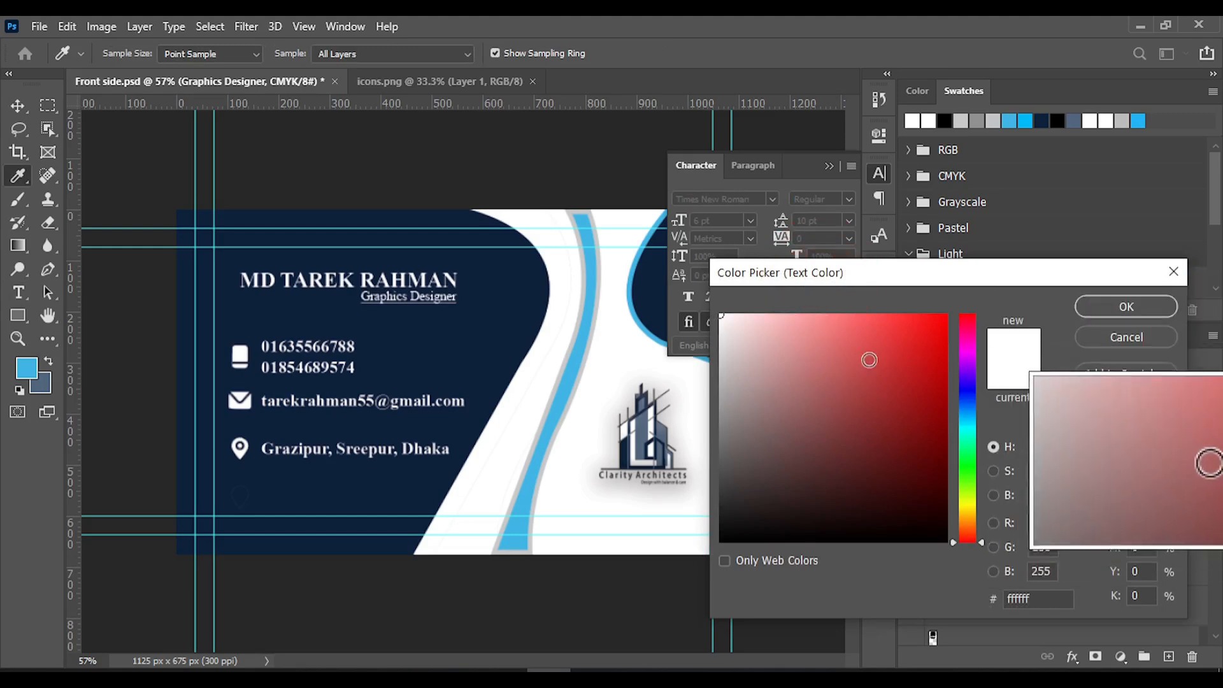
drag(869, 360, 947, 315)
click(1126, 306)
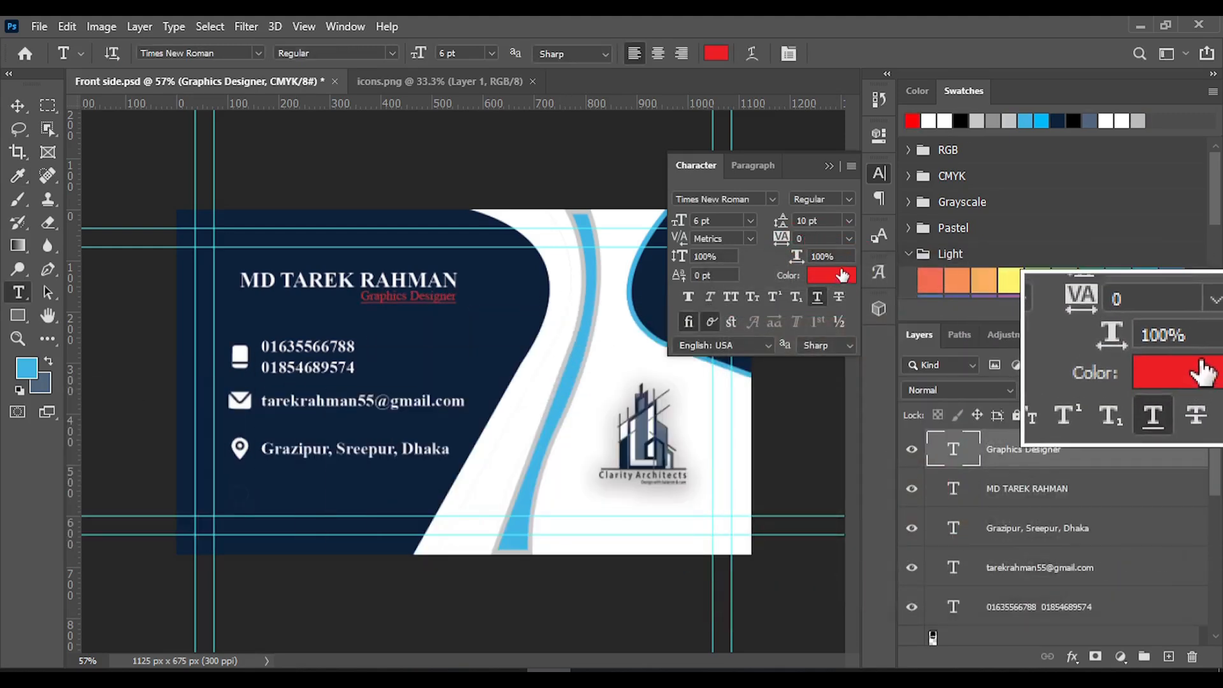
click(830, 167)
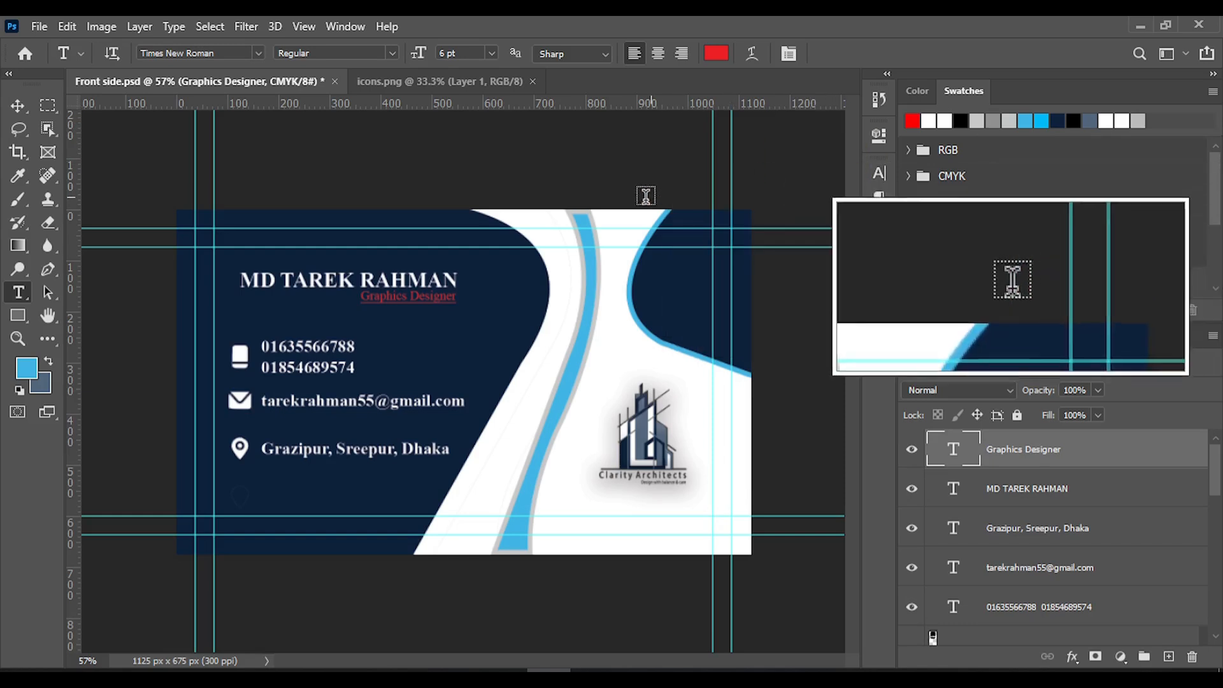
key(ctrl+z)
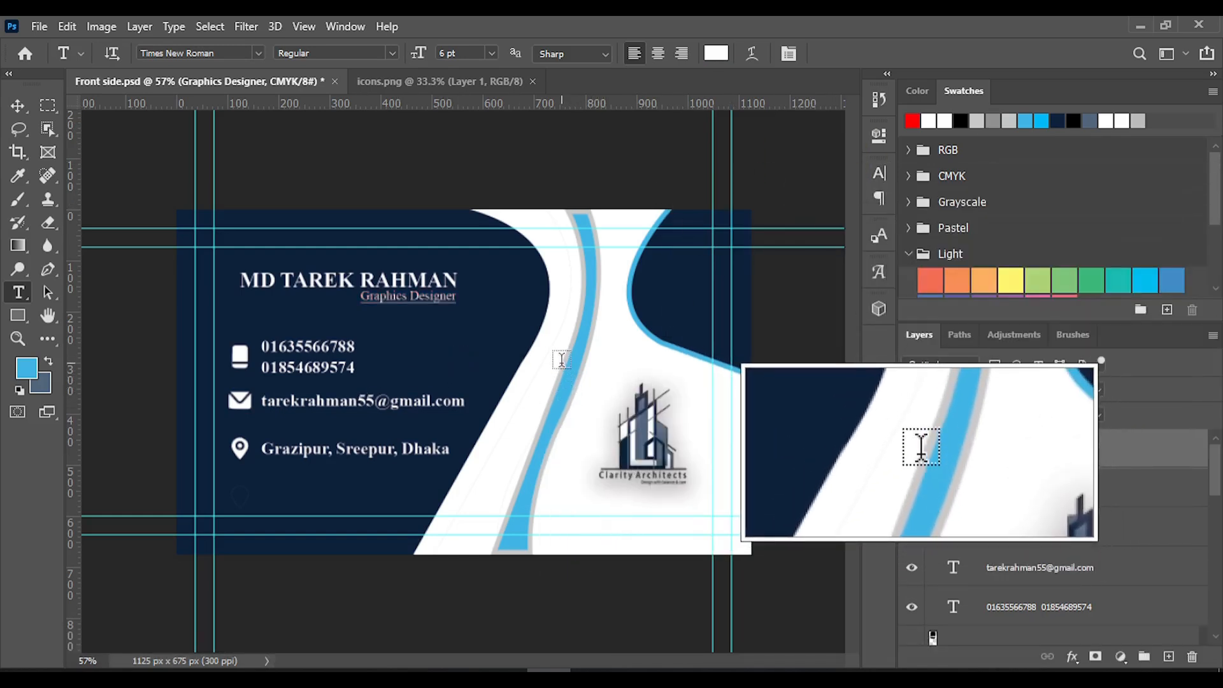
Save the document and draw a blue rectangle about 108 × 57 px at the card's outer edge beside the name
key(ctrl+s)
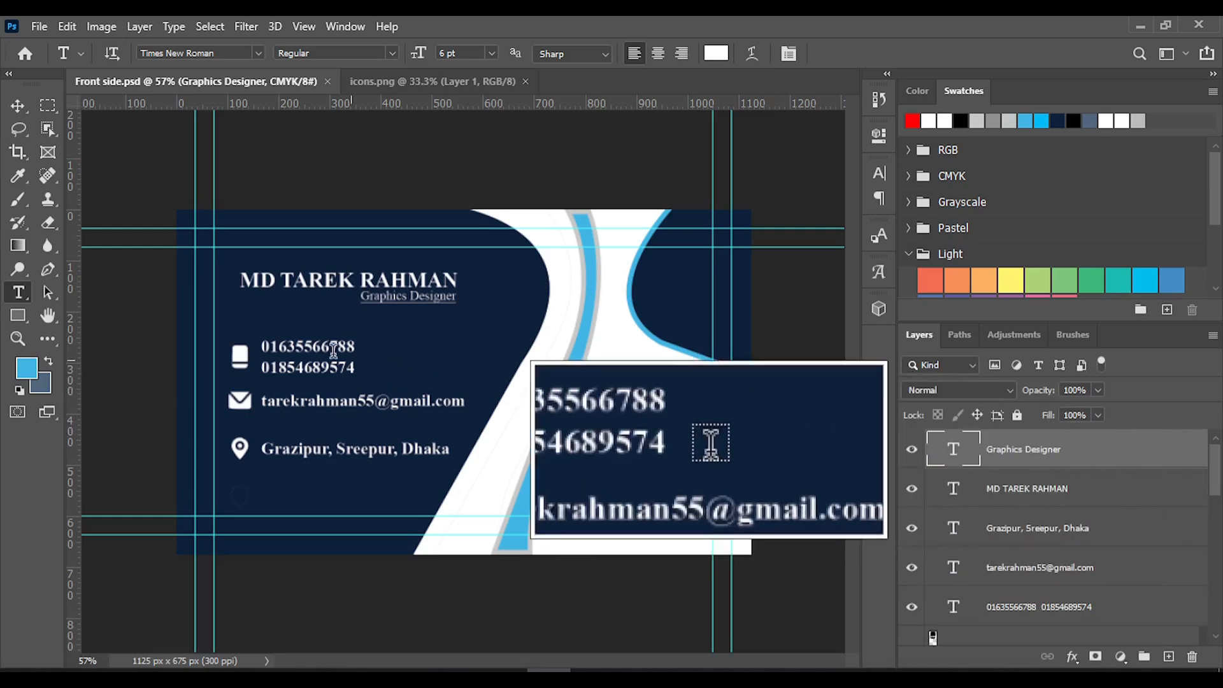
right_click(21, 294)
click(41, 294)
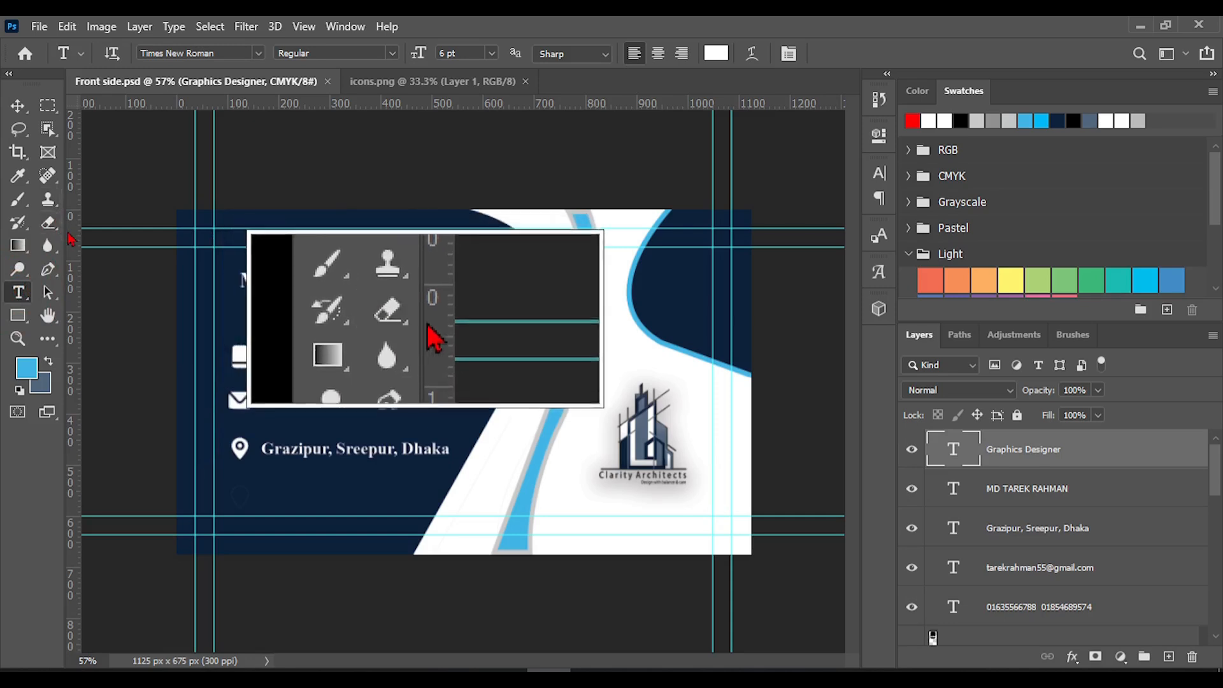
click(18, 315)
click(81, 320)
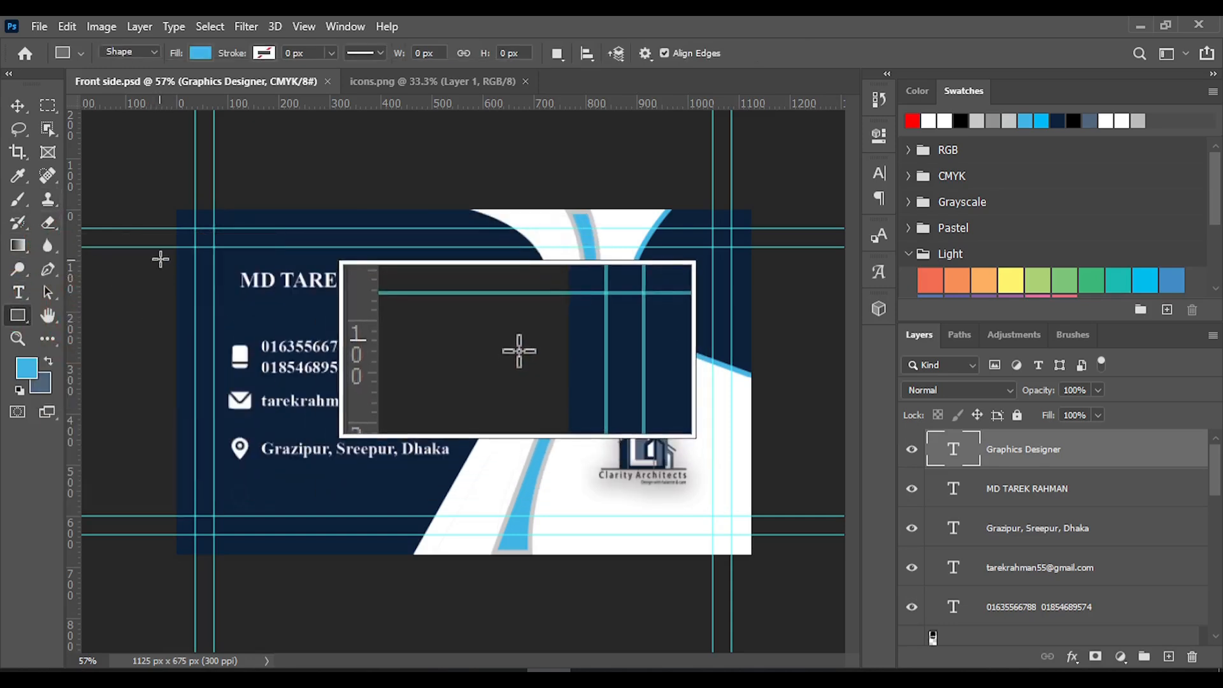
drag(170, 262, 225, 291)
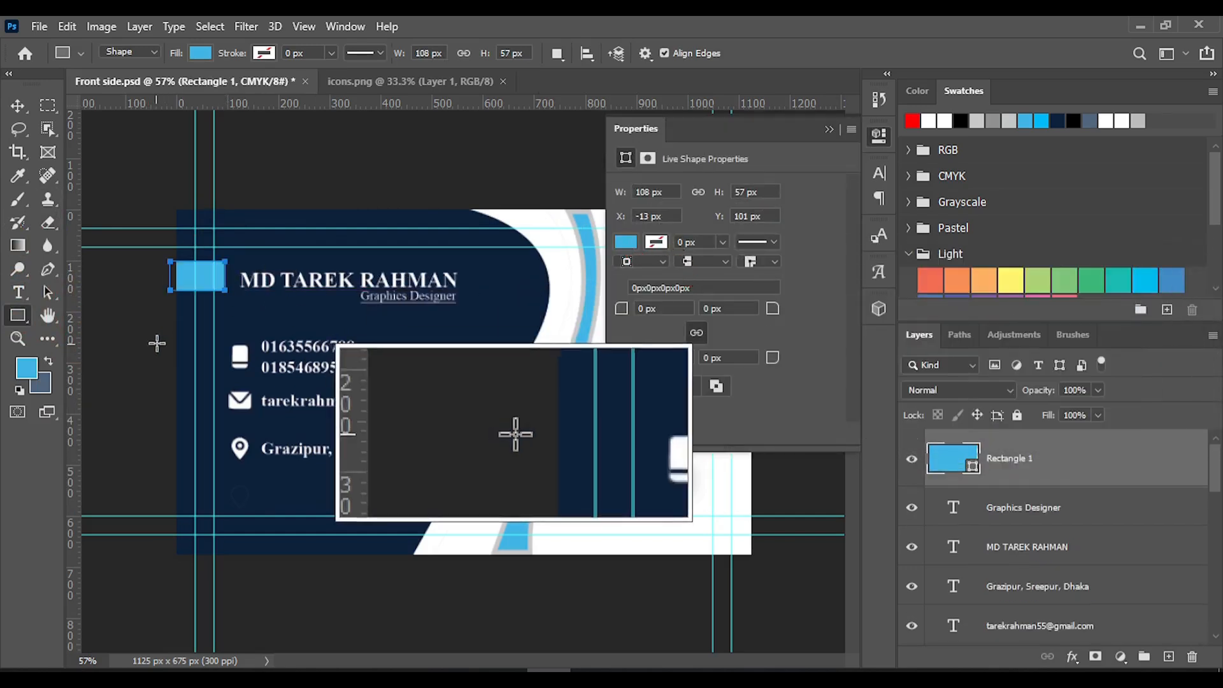
Nudge the blue rectangle down to a Y position of 108 px so it lines up with the name
click(18, 105)
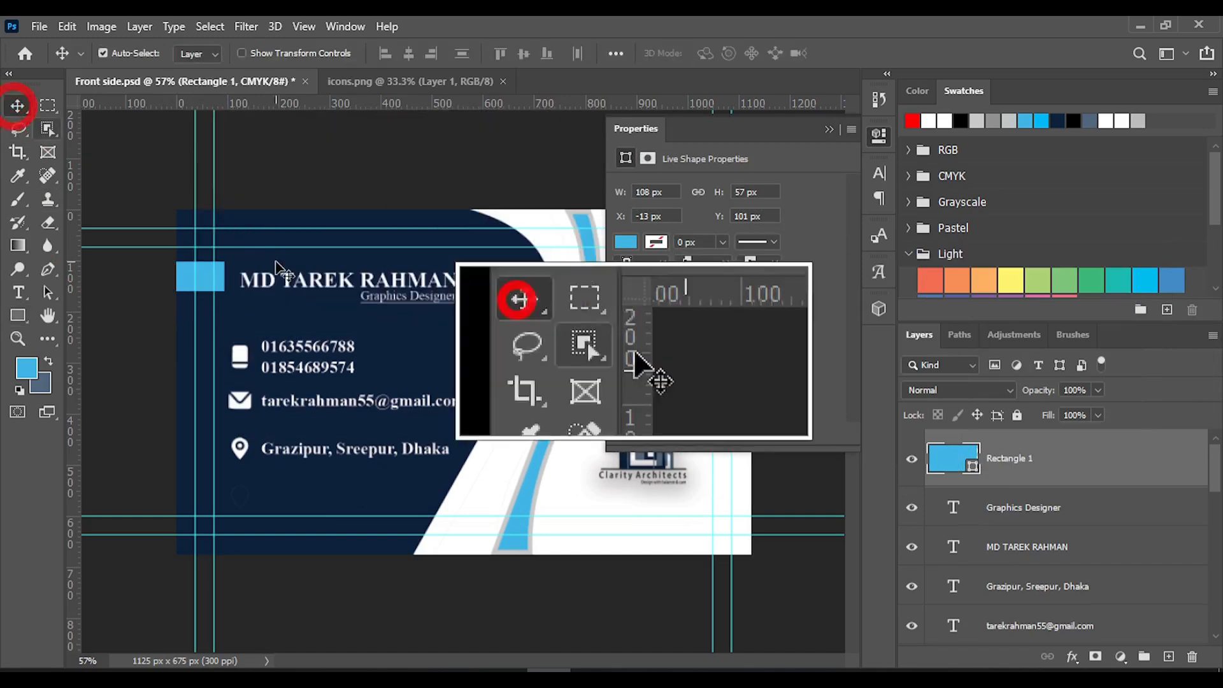
drag(201, 288, 202, 291)
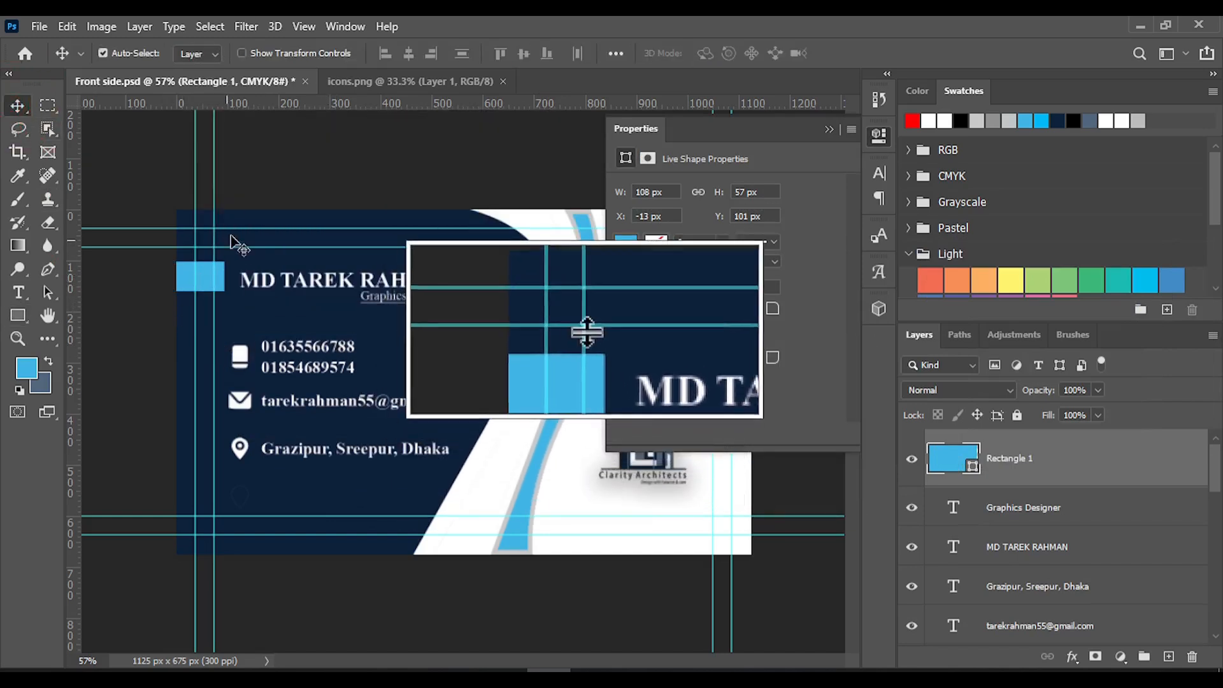
key(Down)
key(Down)
key(Down)
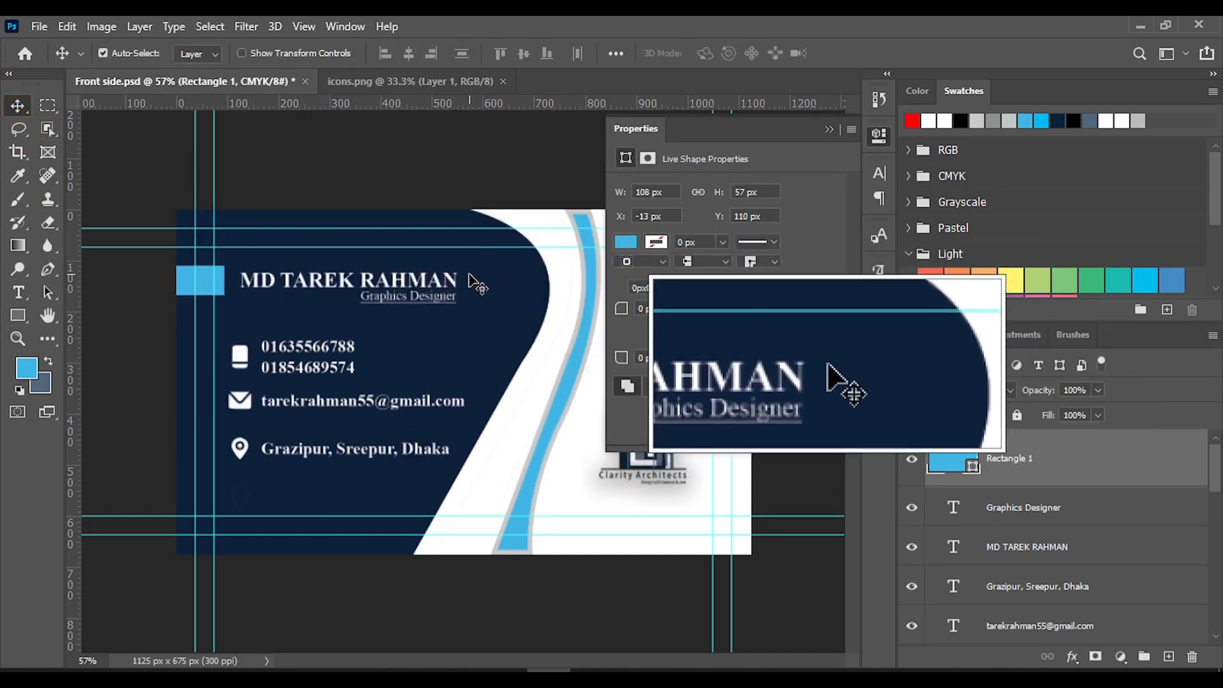
click(830, 131)
Save the business card document and close the icons.png file
key(ctrl+s)
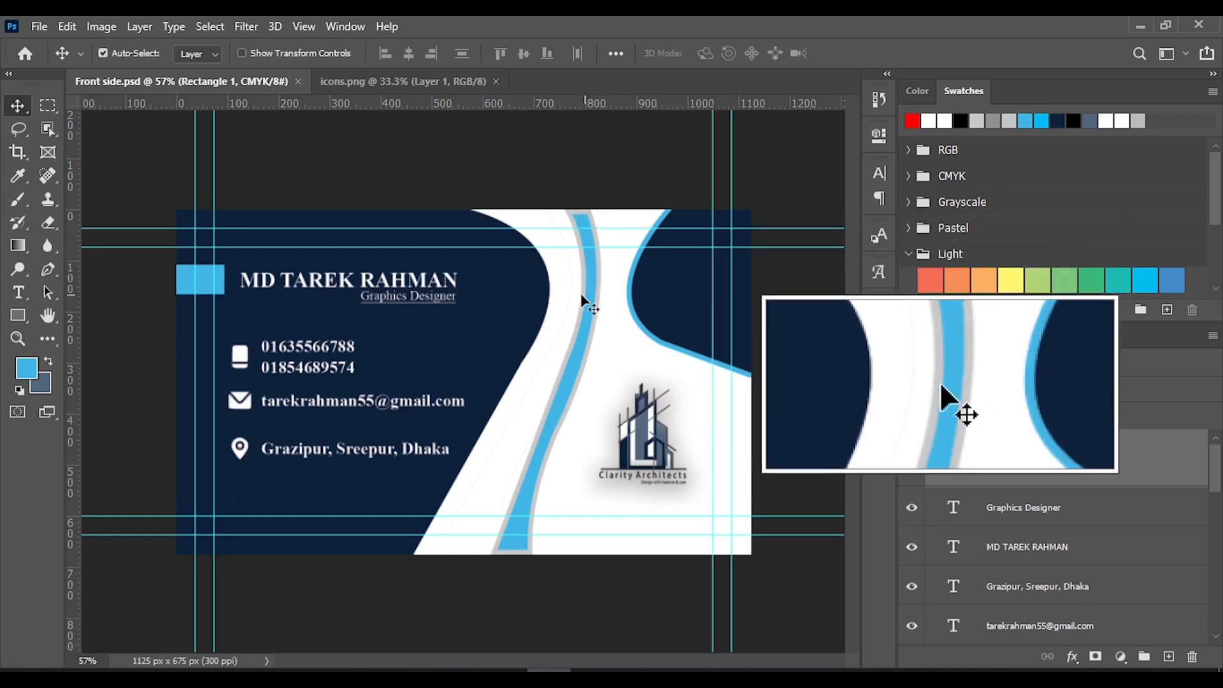
click(426, 81)
click(496, 82)
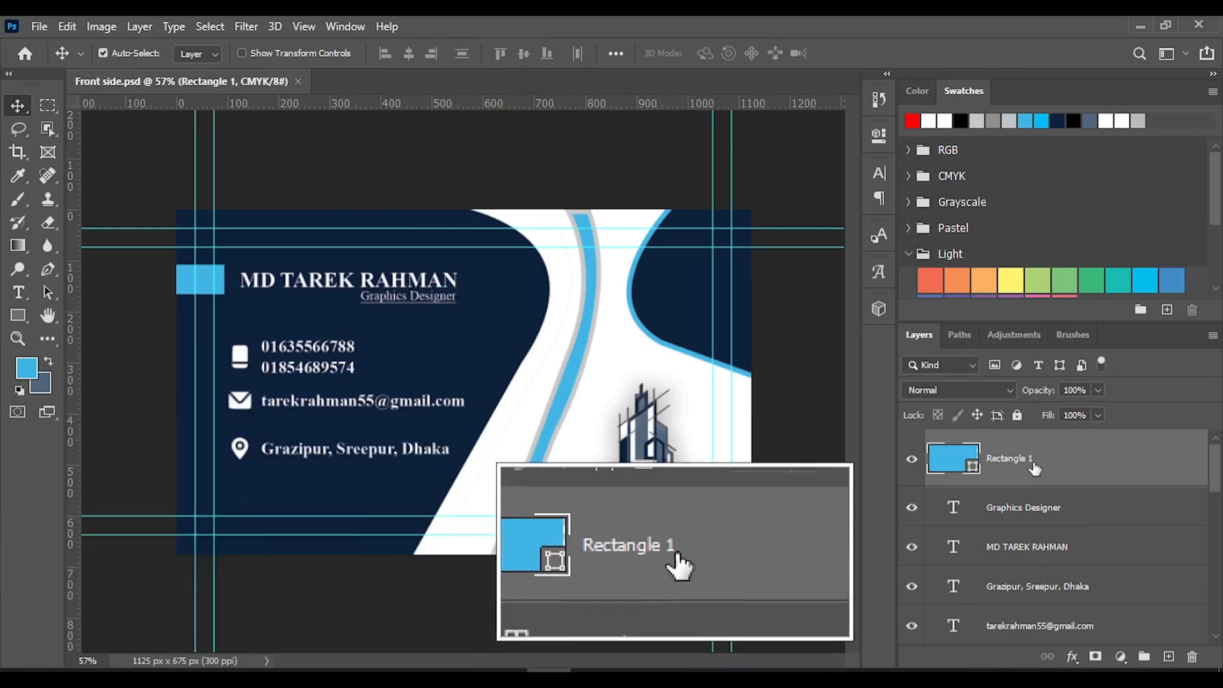
Group the card's shape layers: Rectangle 1, Layer 3, Layer 2 and Layer 1
click(1059, 471)
scroll(1045, 497, down, 10)
scroll(994, 529, up, 2)
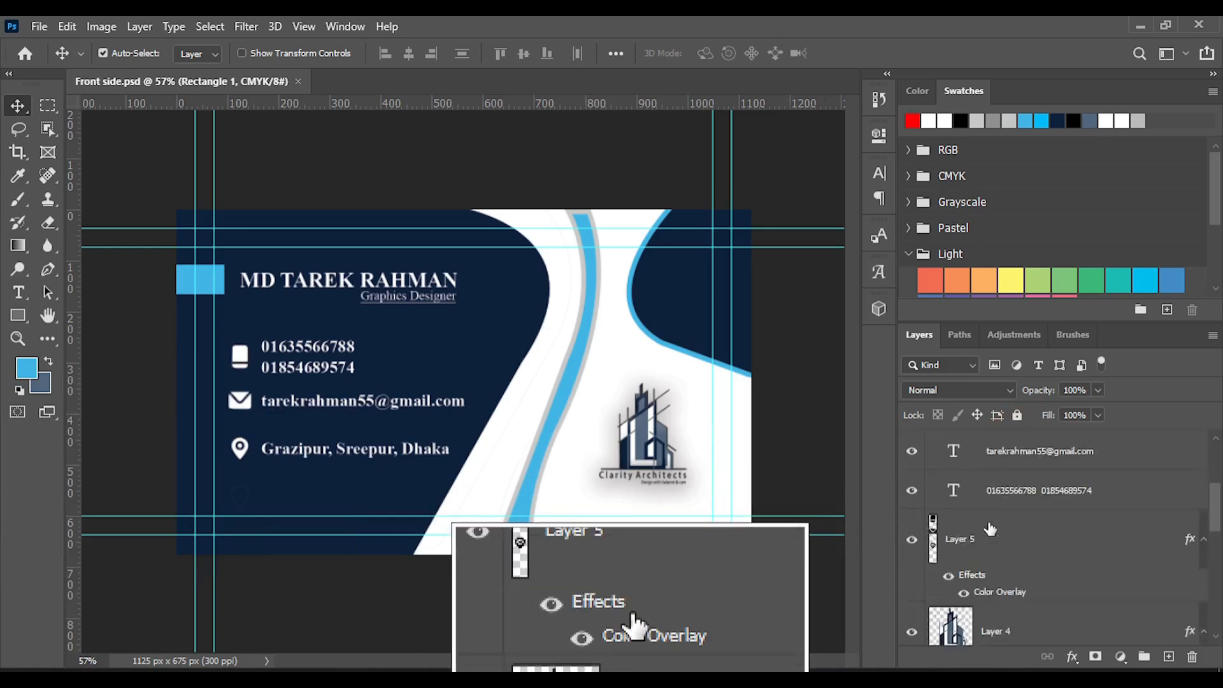
scroll(989, 529, down, 1)
scroll(989, 529, down, 4)
scroll(989, 528, up, 1)
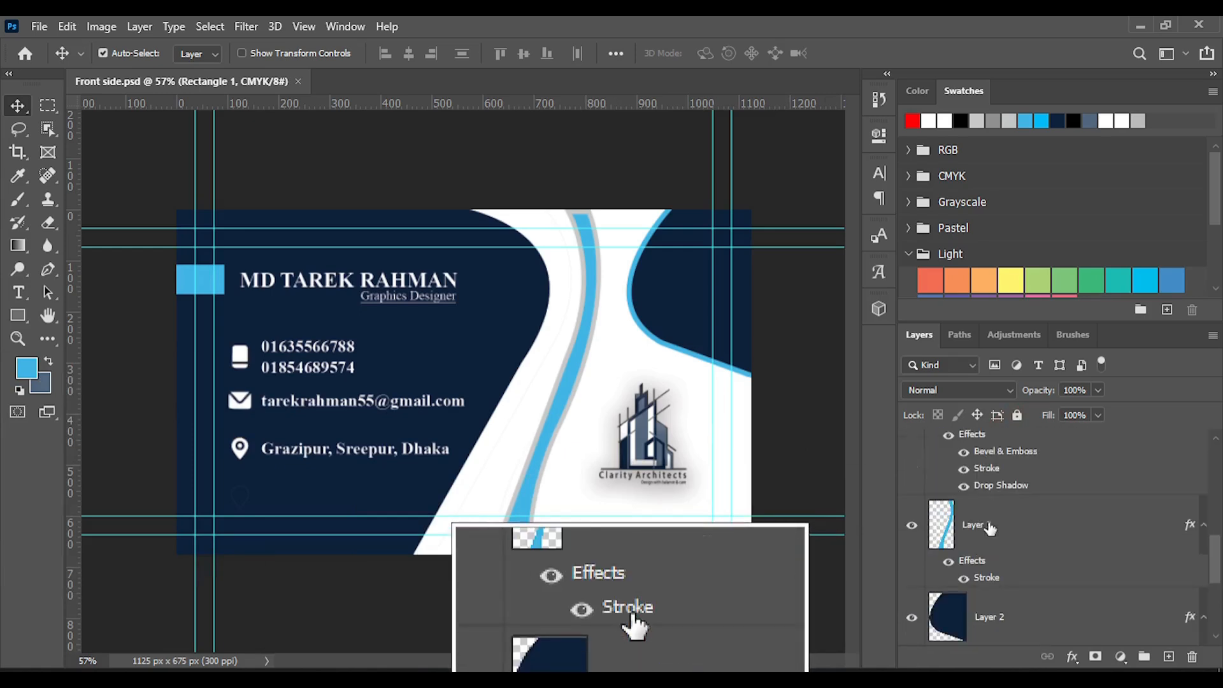
scroll(1007, 528, down, 3)
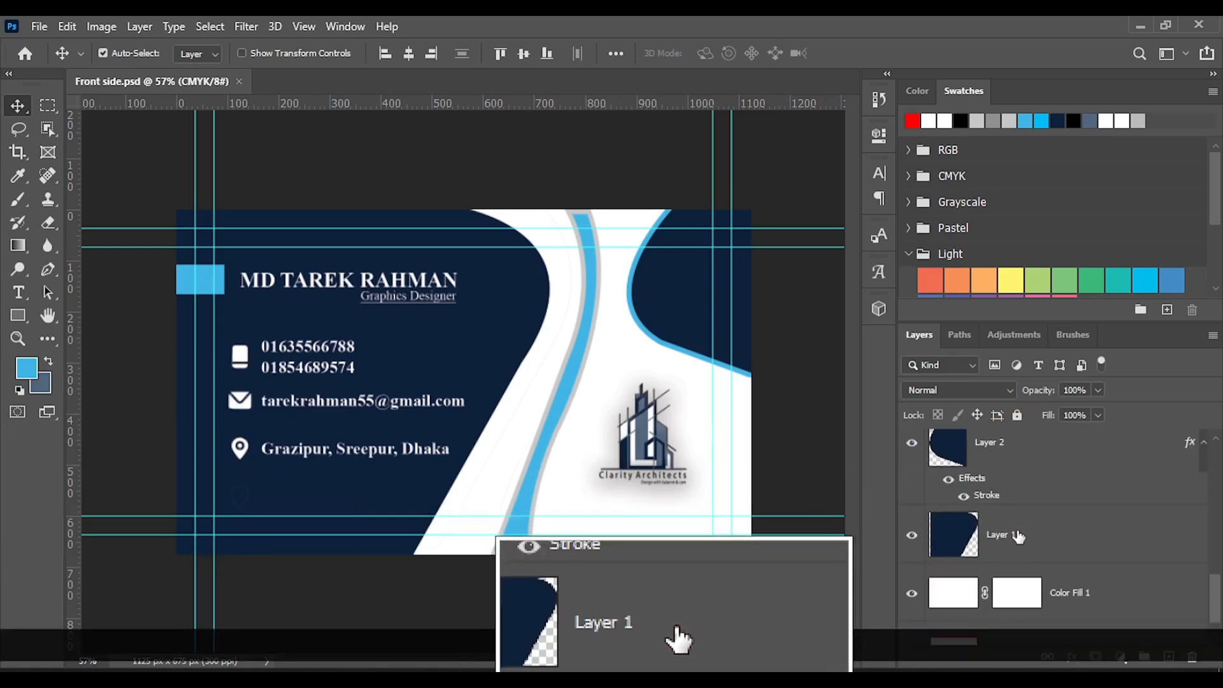
ctrl+click(1032, 537)
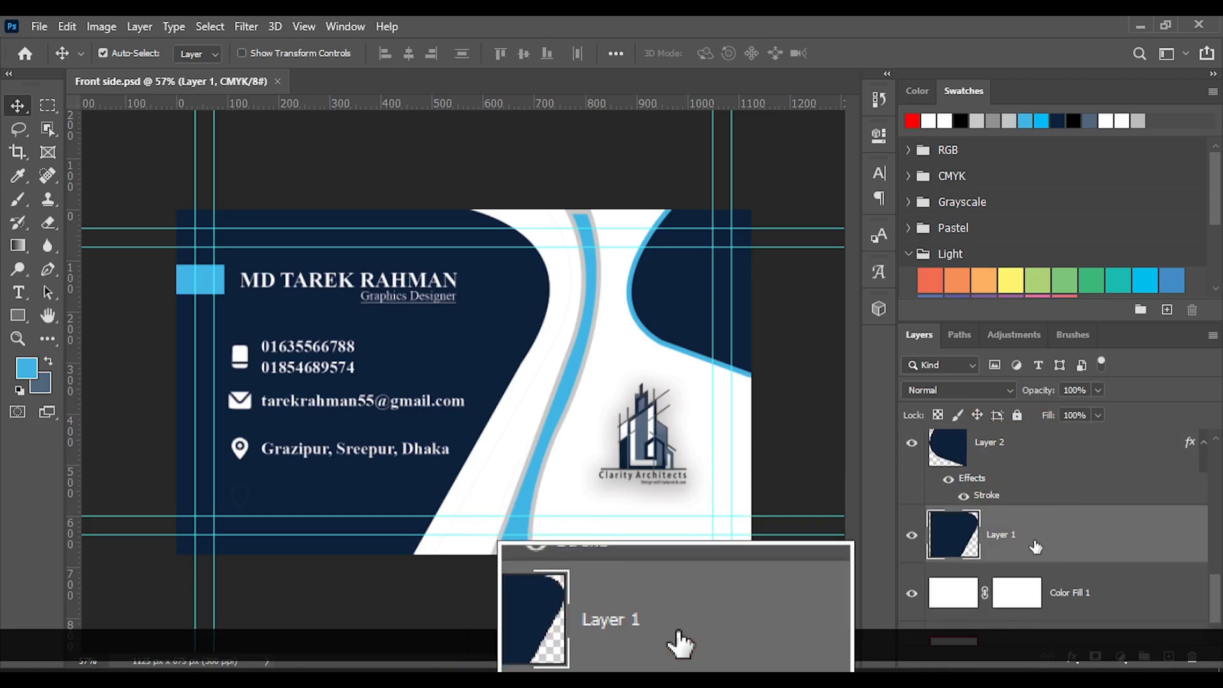
ctrl+click(1020, 468)
scroll(1038, 549, down, 1)
scroll(1038, 553, up, 4)
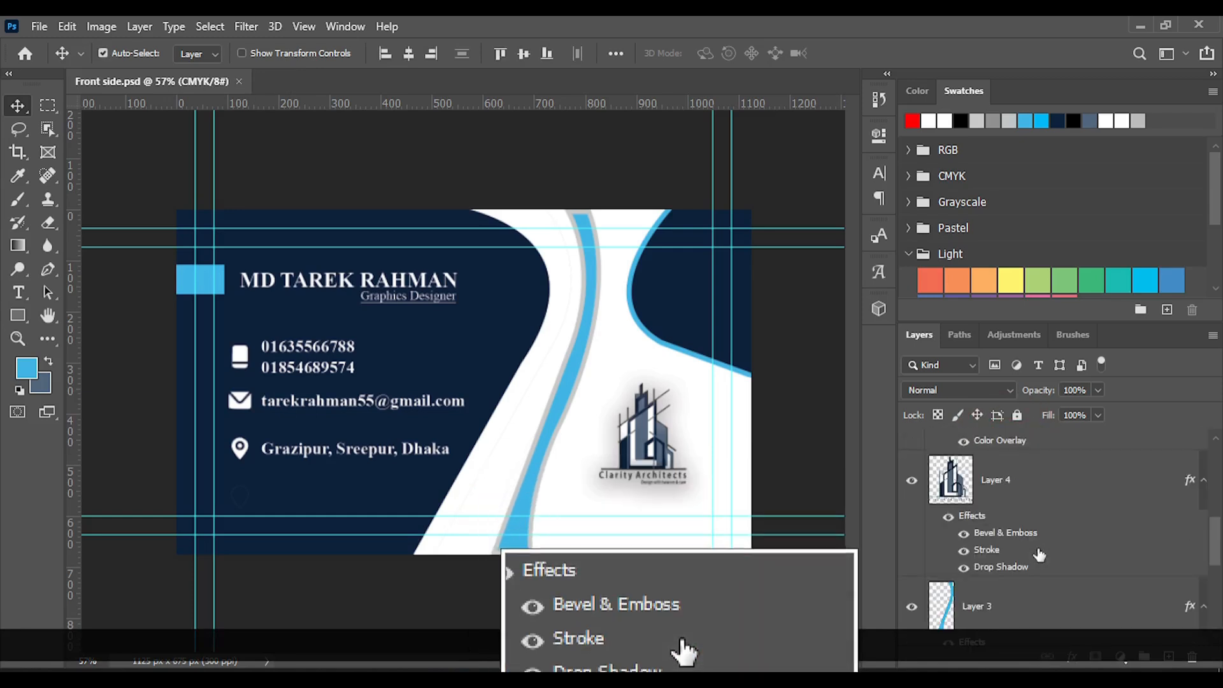
scroll(1039, 554, down, 2)
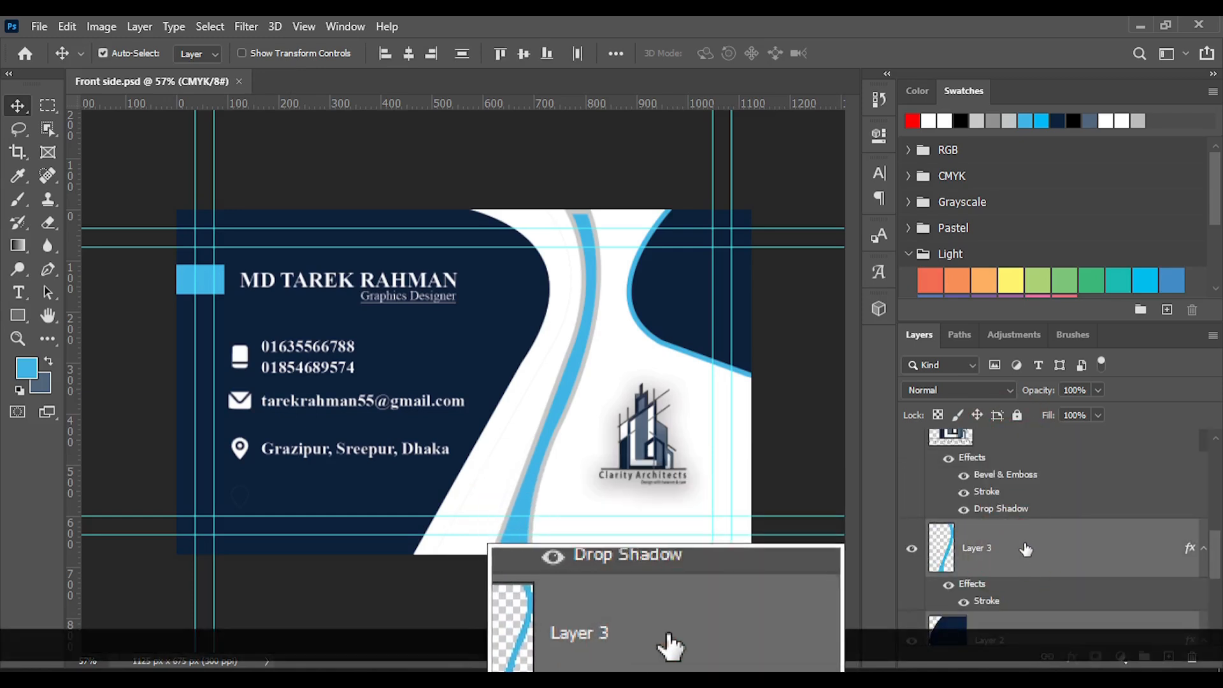
scroll(1019, 555, up, 3)
scroll(1002, 550, up, 3)
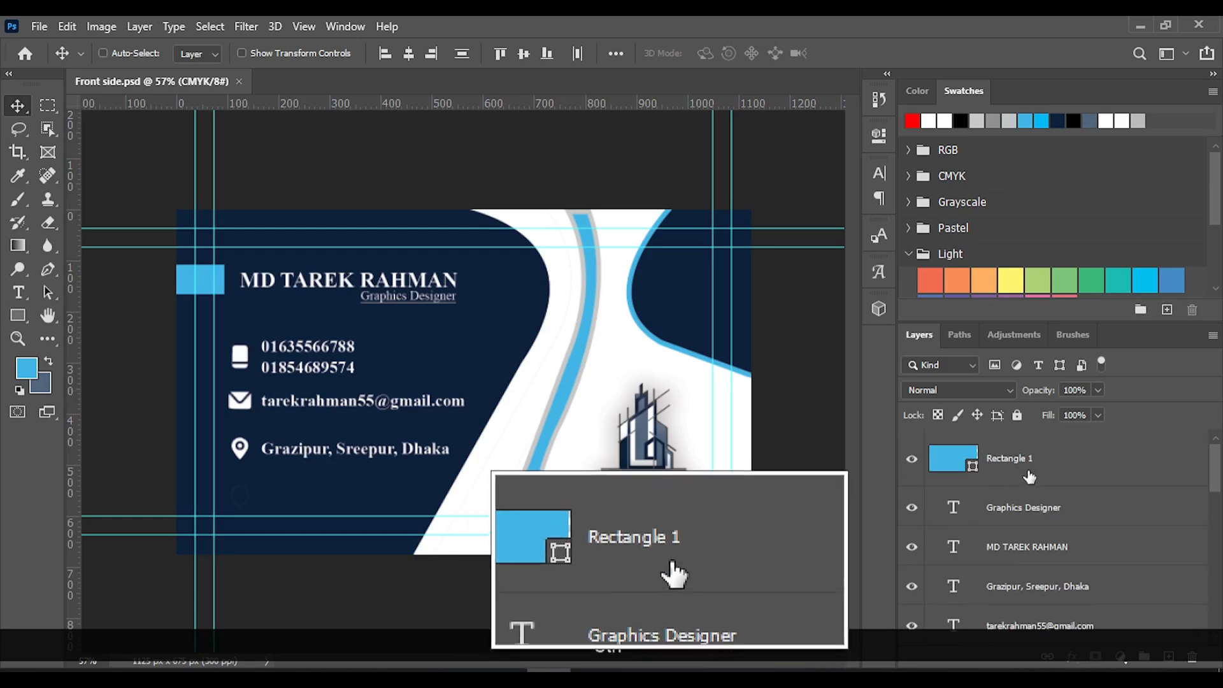
click(1012, 464)
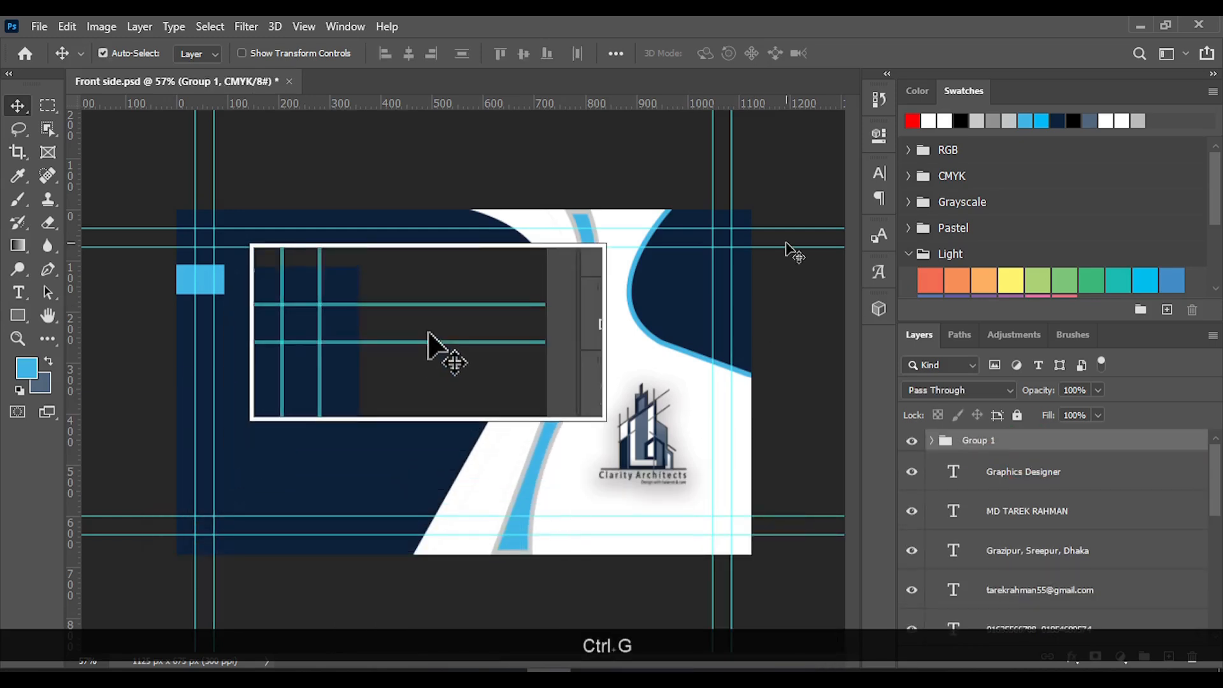
Rename the group of shape layers as "Shapes" and expand it to check its contents
double_click(978, 440)
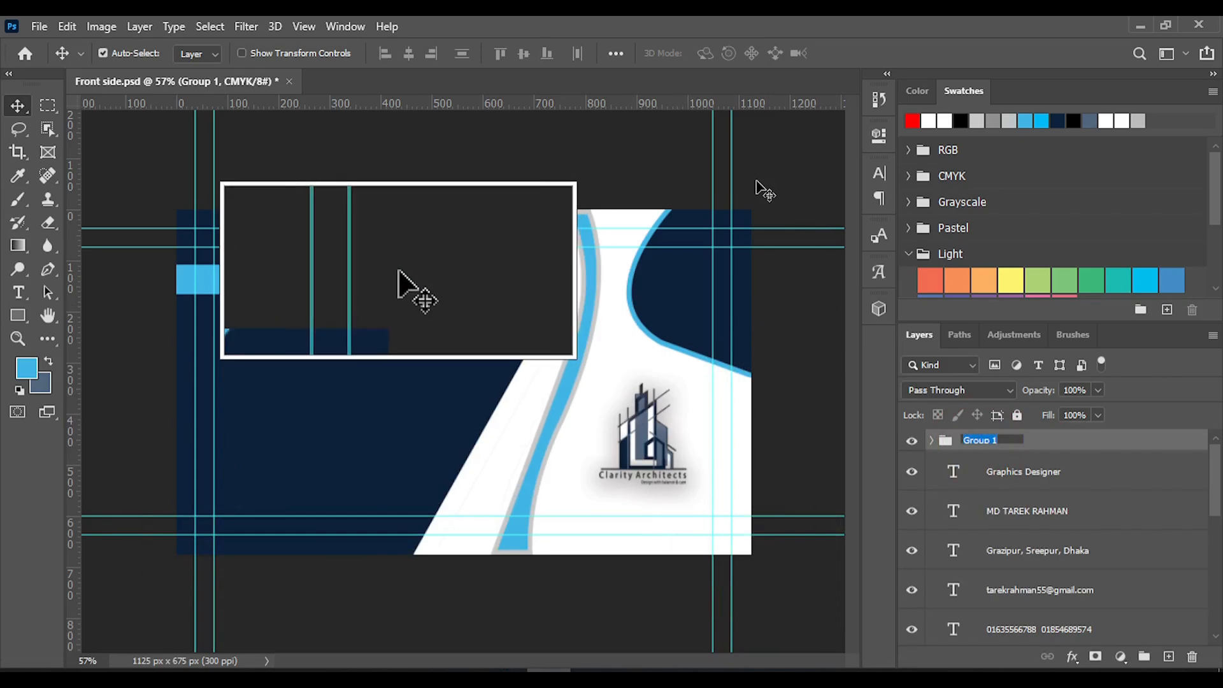
text(Shapes)
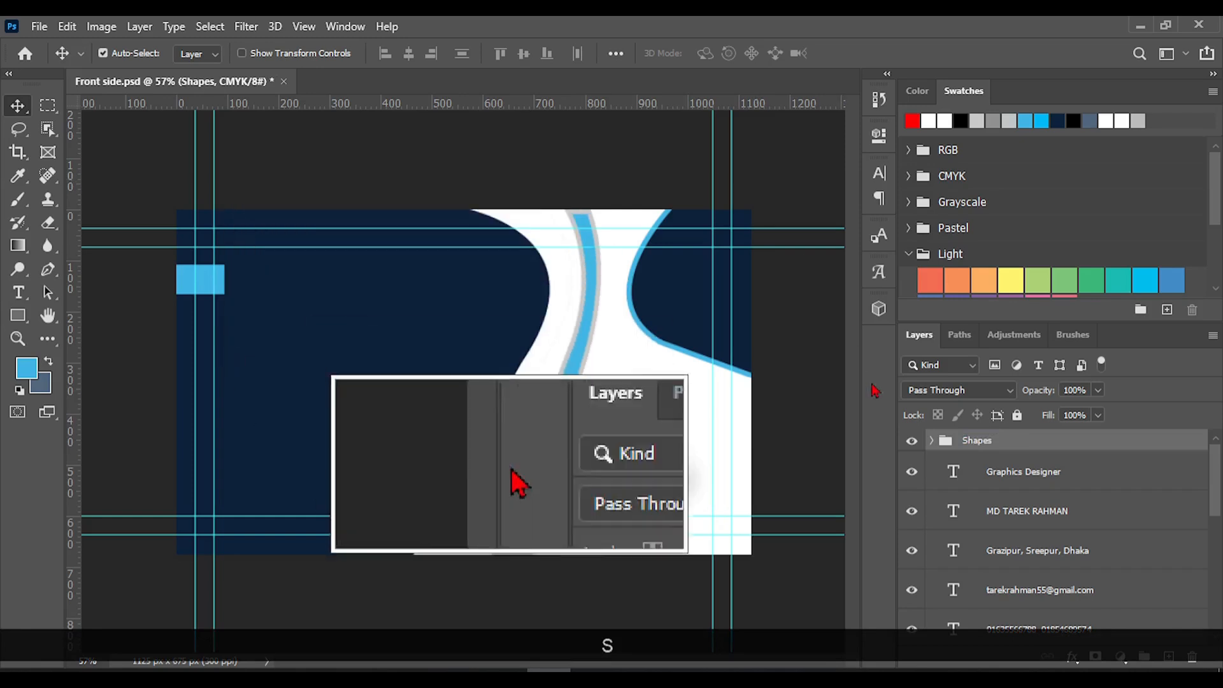
click(931, 440)
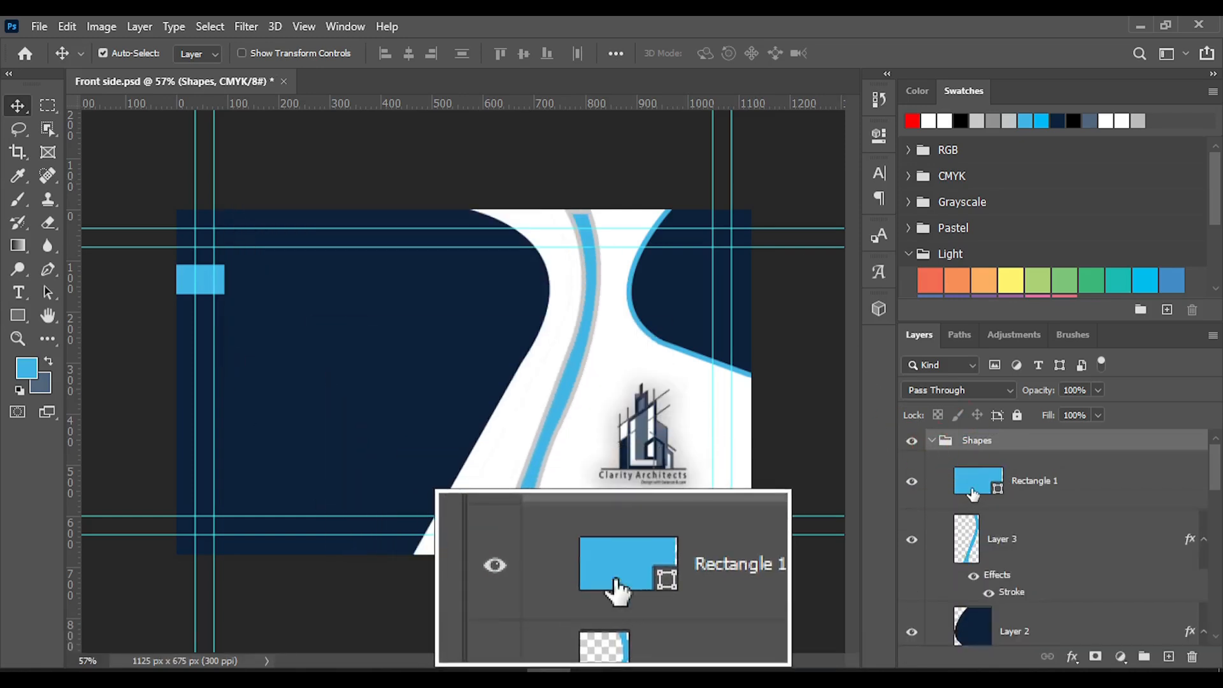
Group the five text layers holding the job title, name, address, e-mail and phone numbers, and name the group "Text"
click(1006, 470)
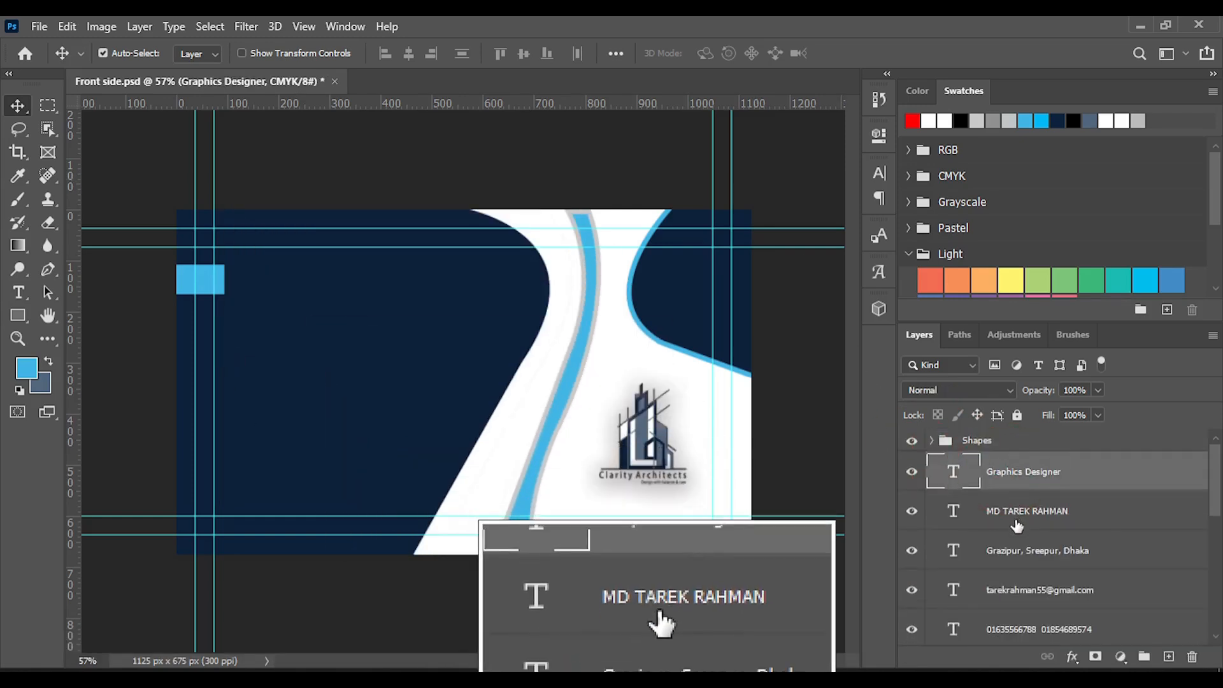
ctrl+click(1015, 522)
ctrl+click(1027, 560)
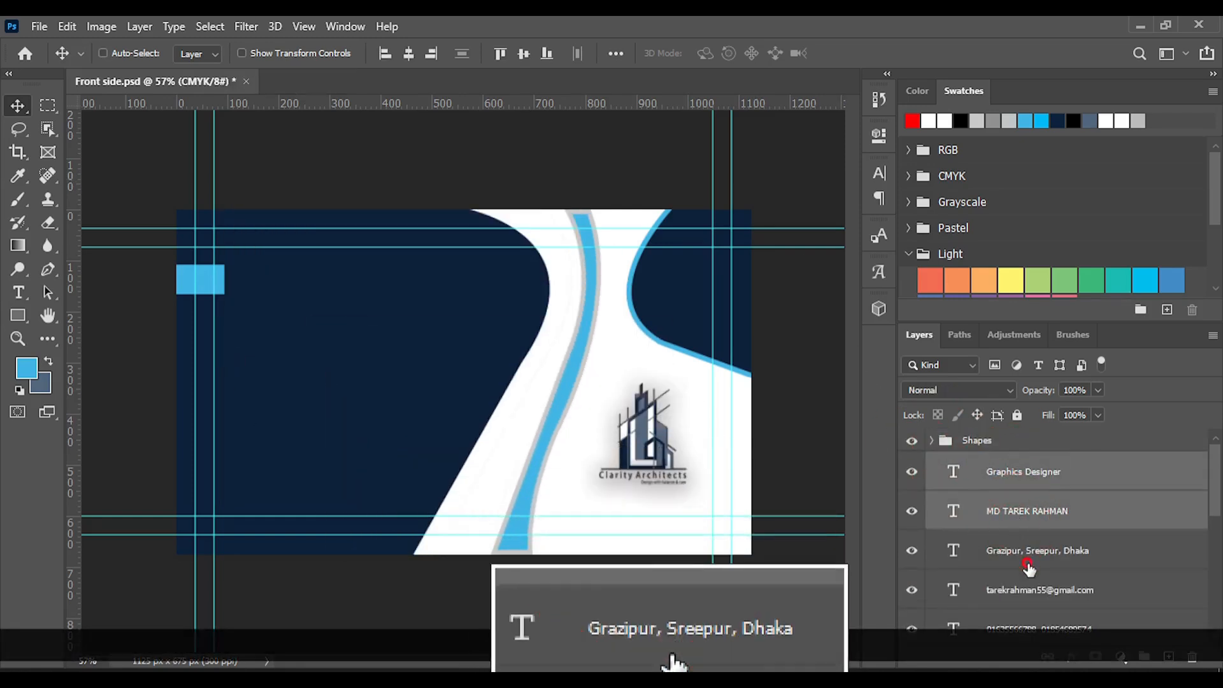
ctrl+click(1032, 590)
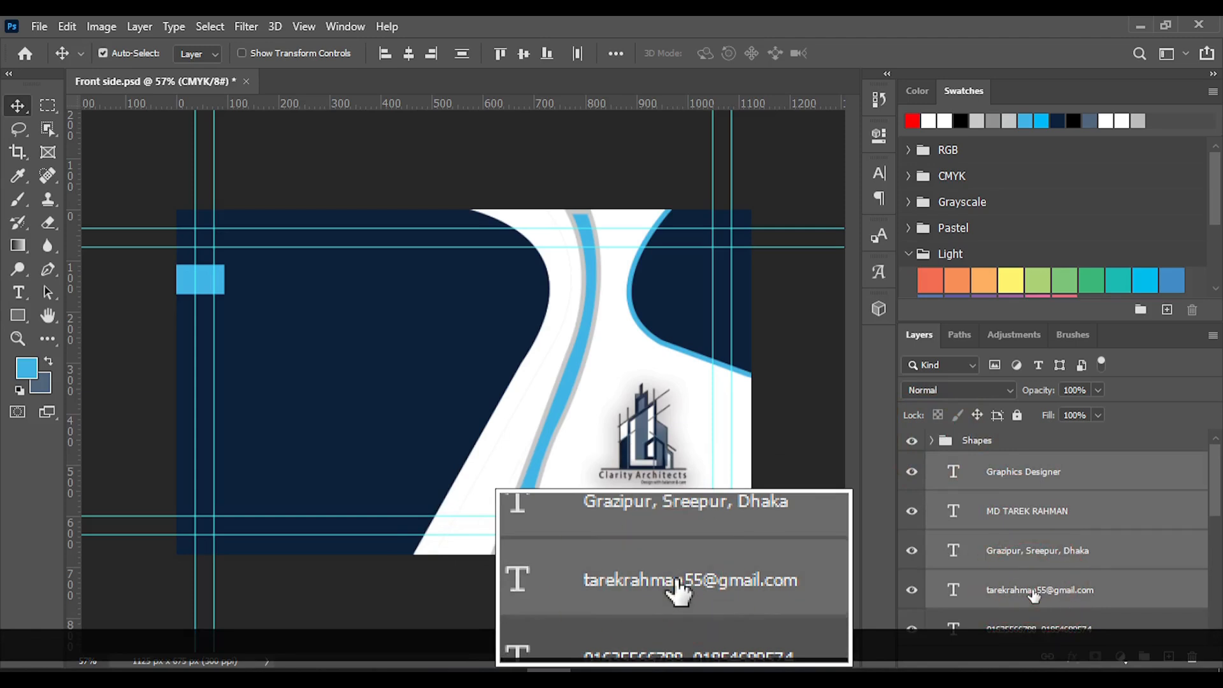
scroll(1033, 594, down, 1)
ctrl+click(1029, 589)
scroll(1029, 589, down, 3)
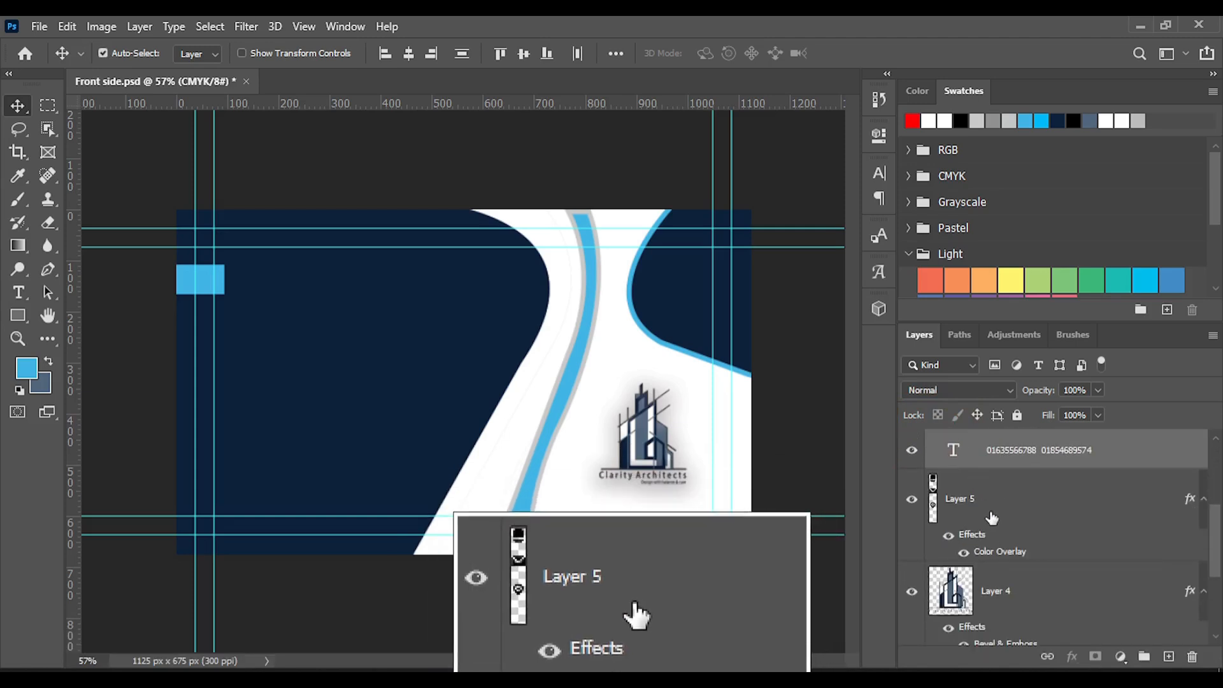
scroll(992, 510, up, 2)
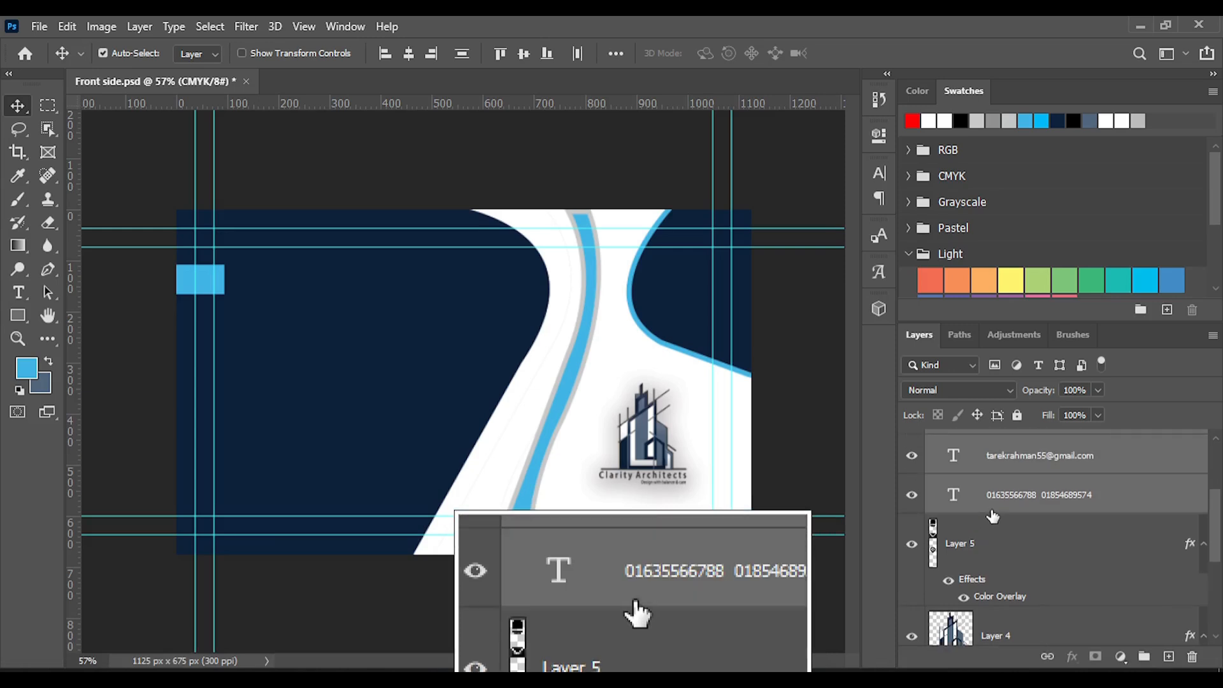
scroll(993, 514, down, 3)
scroll(992, 515, down, 2)
scroll(997, 535, up, 4)
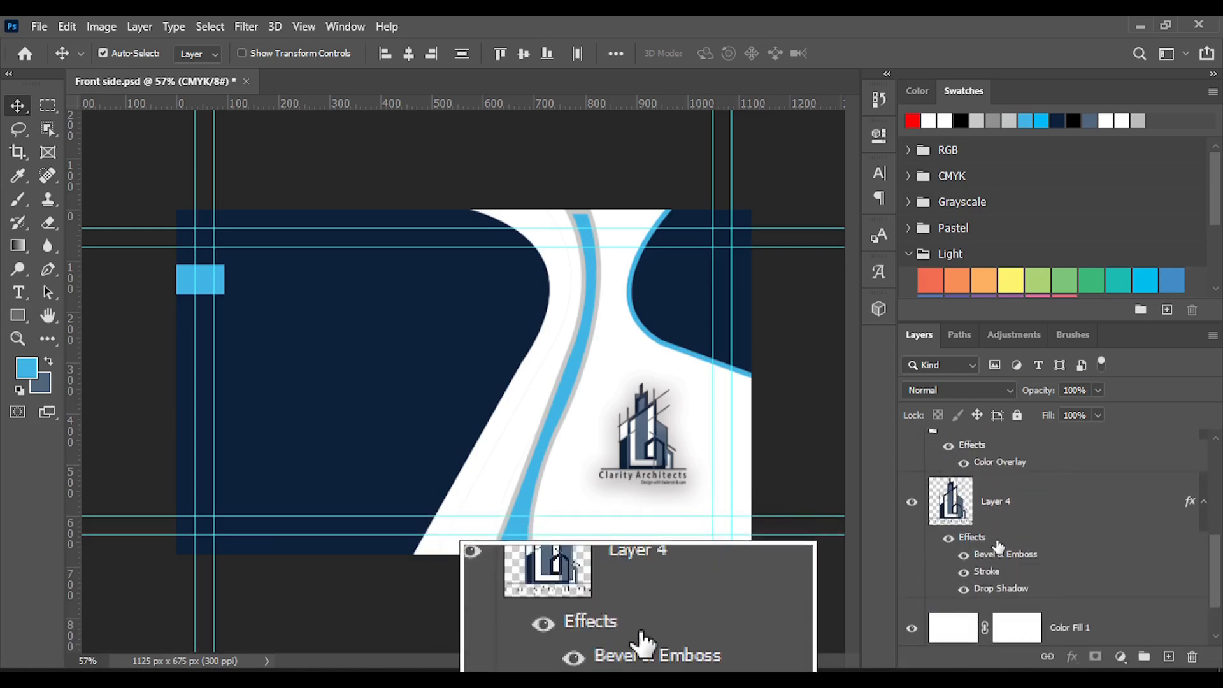
scroll(998, 543, up, 3)
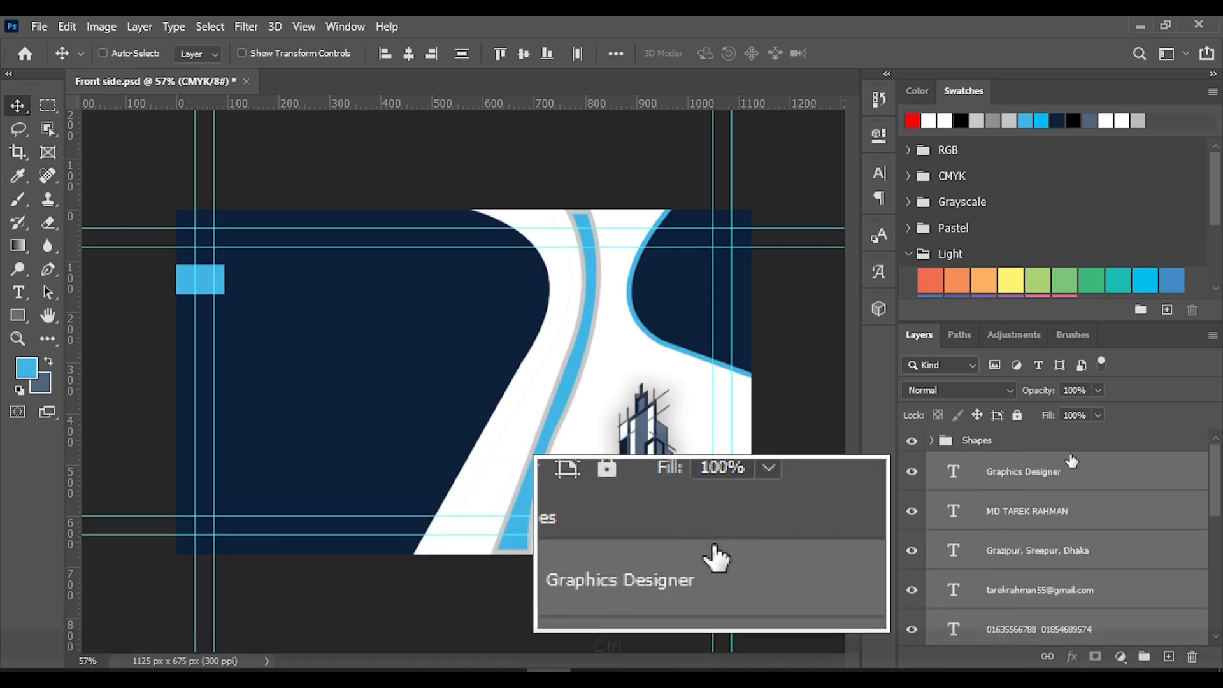
key(ctrl+g)
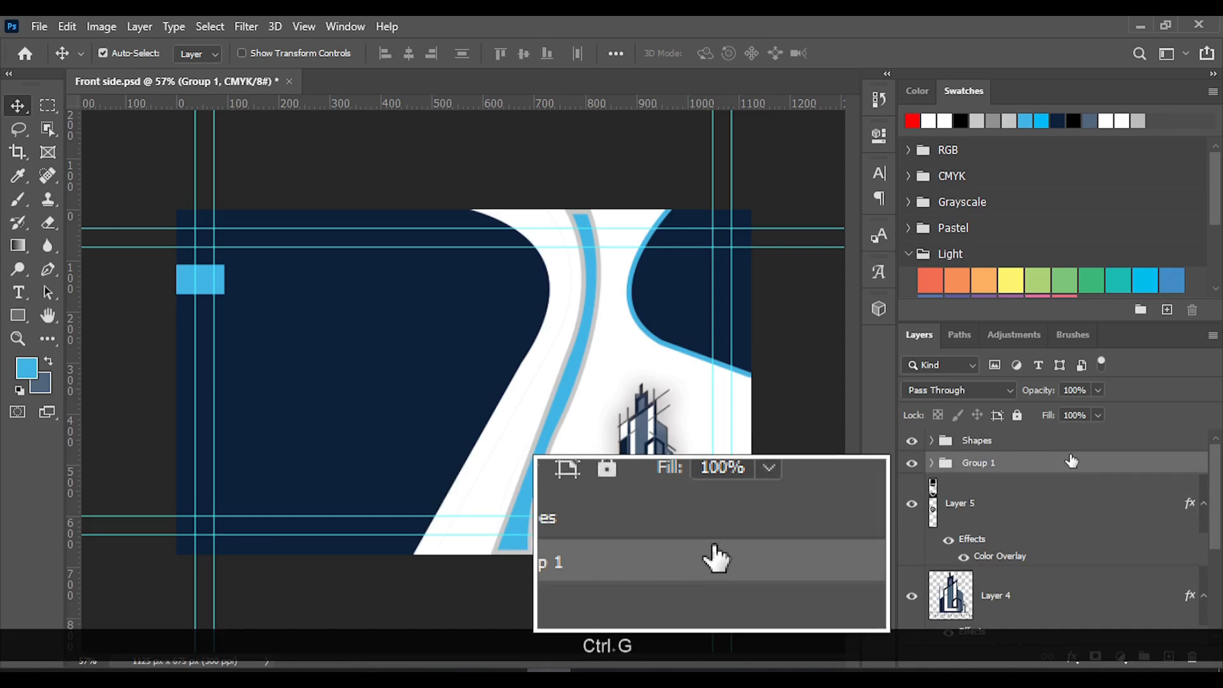
double_click(984, 464)
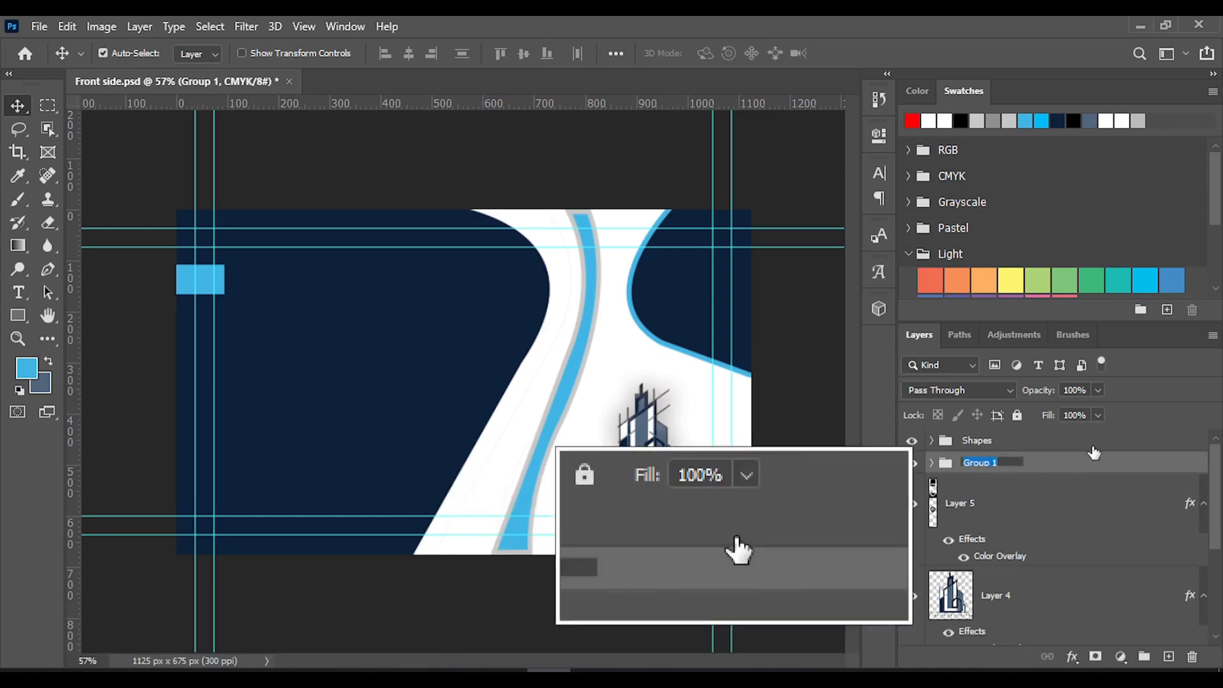
text(Text)
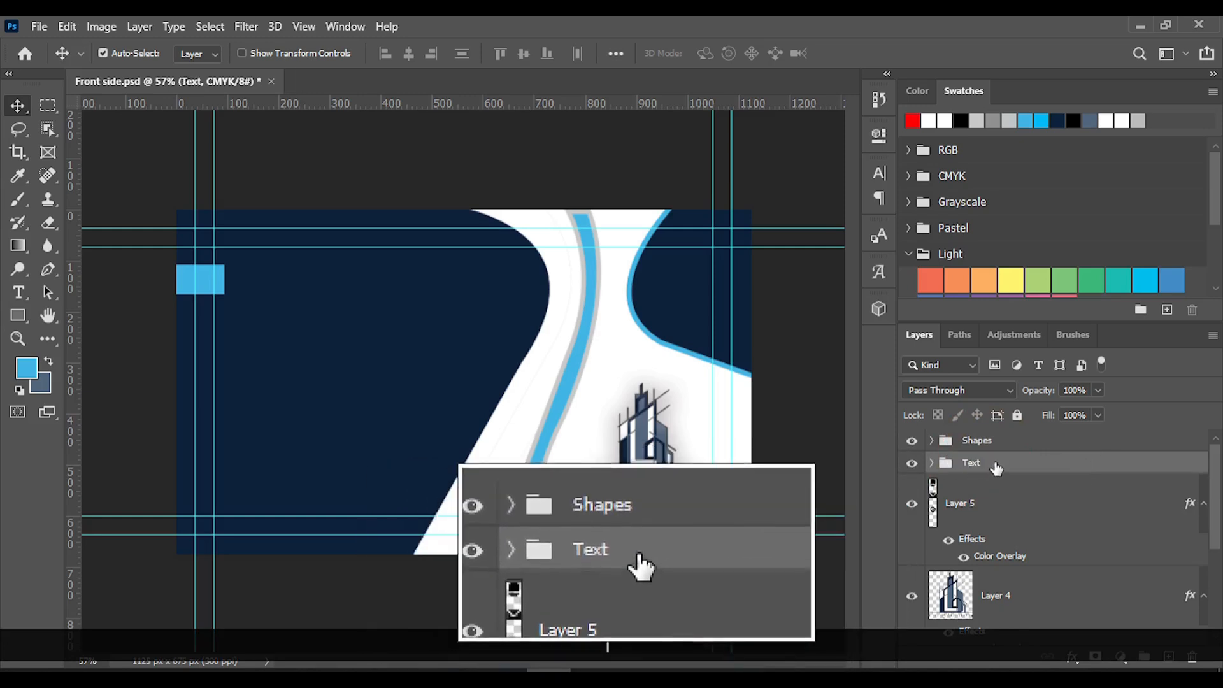
Move the Text group above the Shapes group as a separate group and collapse both groups
drag(995, 468, 986, 433)
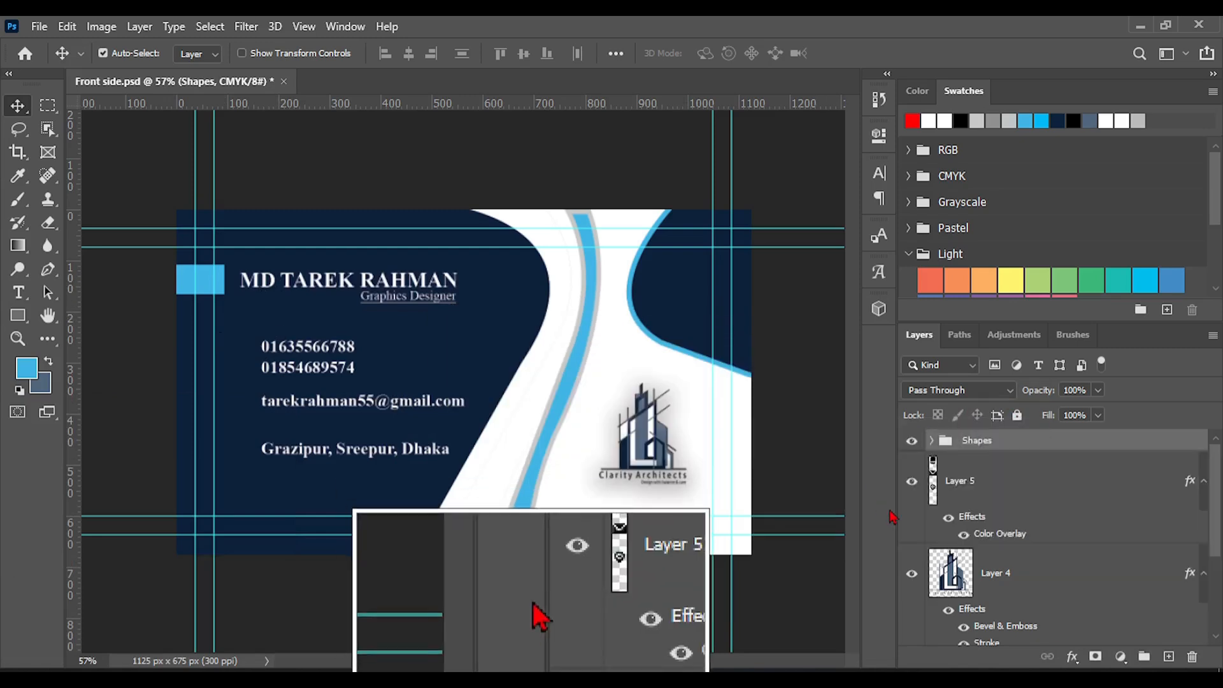
click(933, 441)
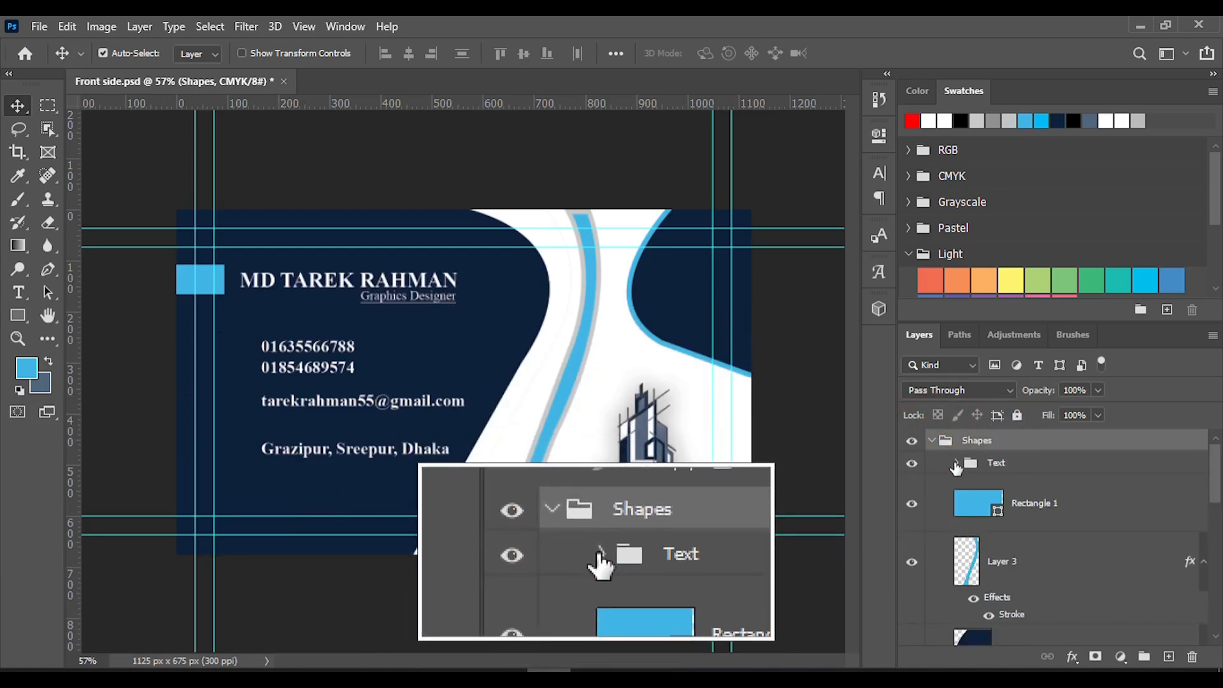
drag(1000, 467, 1013, 438)
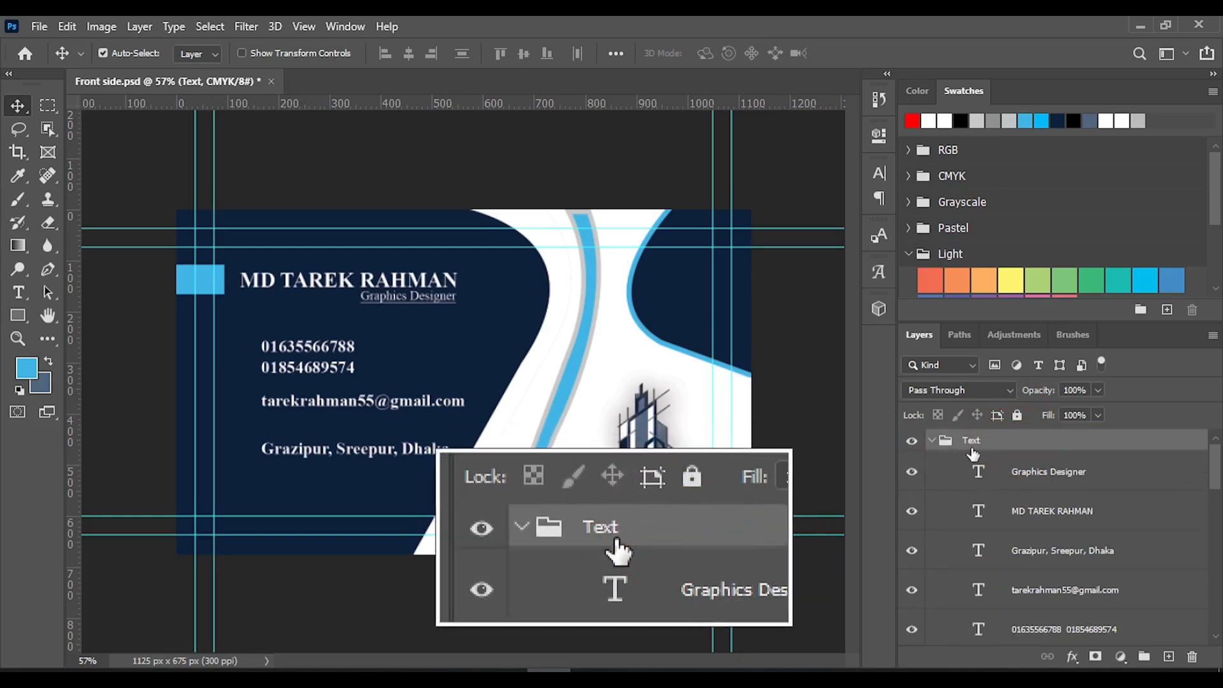
click(931, 440)
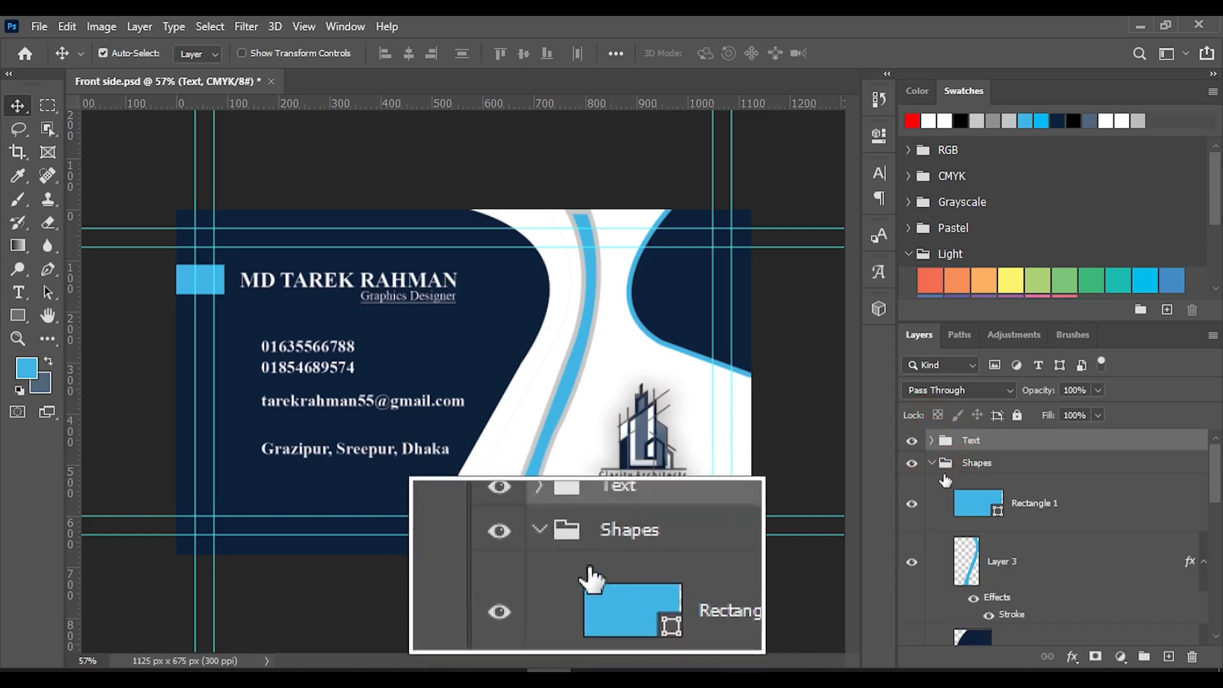
click(930, 464)
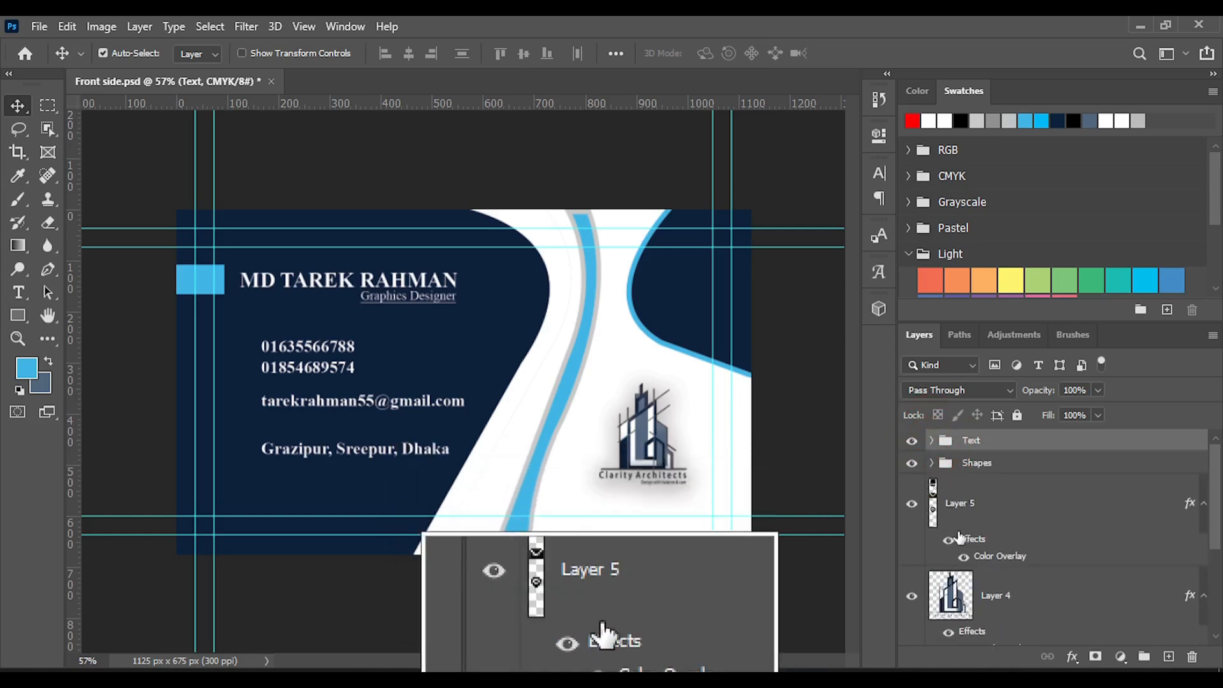
Rename Layer 5 with the contact icons as "icon" and put it in its own collapsed group, also named "icon"
click(989, 508)
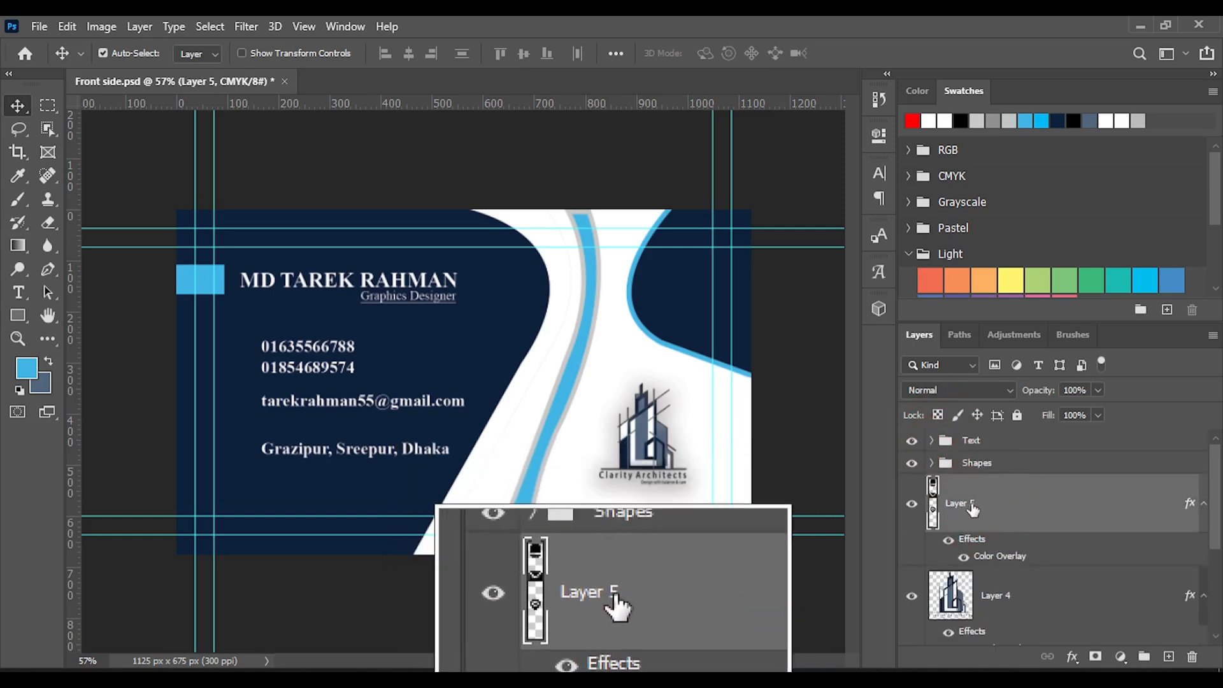
double_click(963, 504)
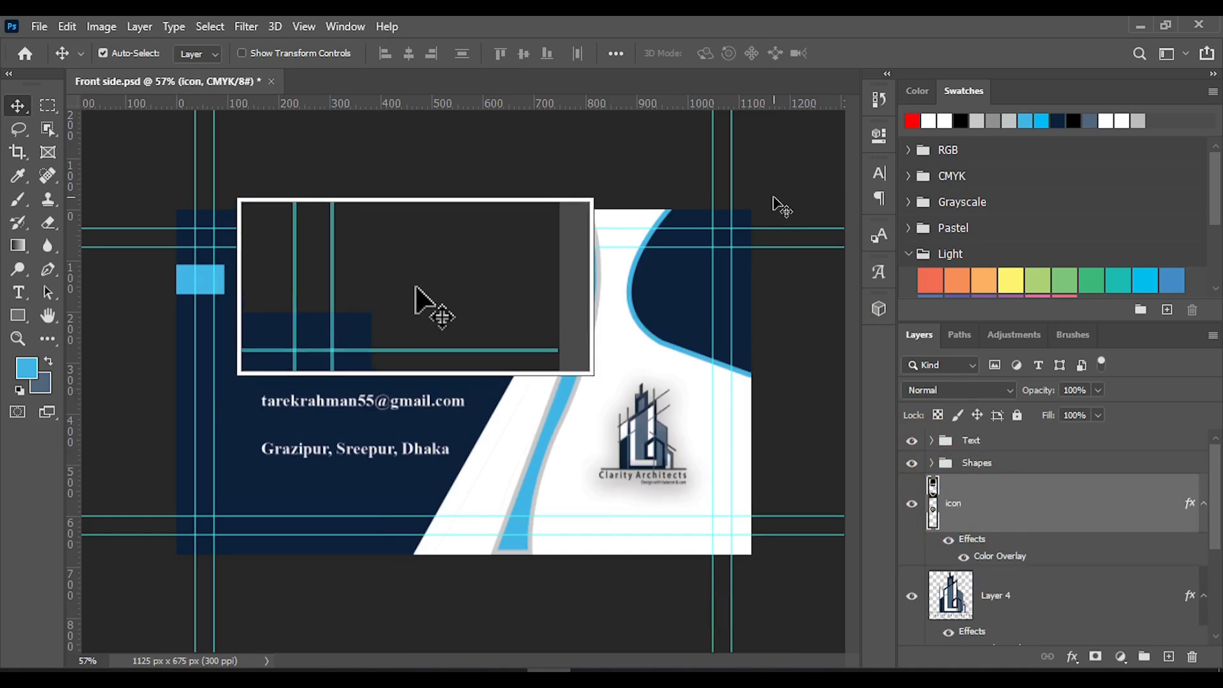
key(ctrl)
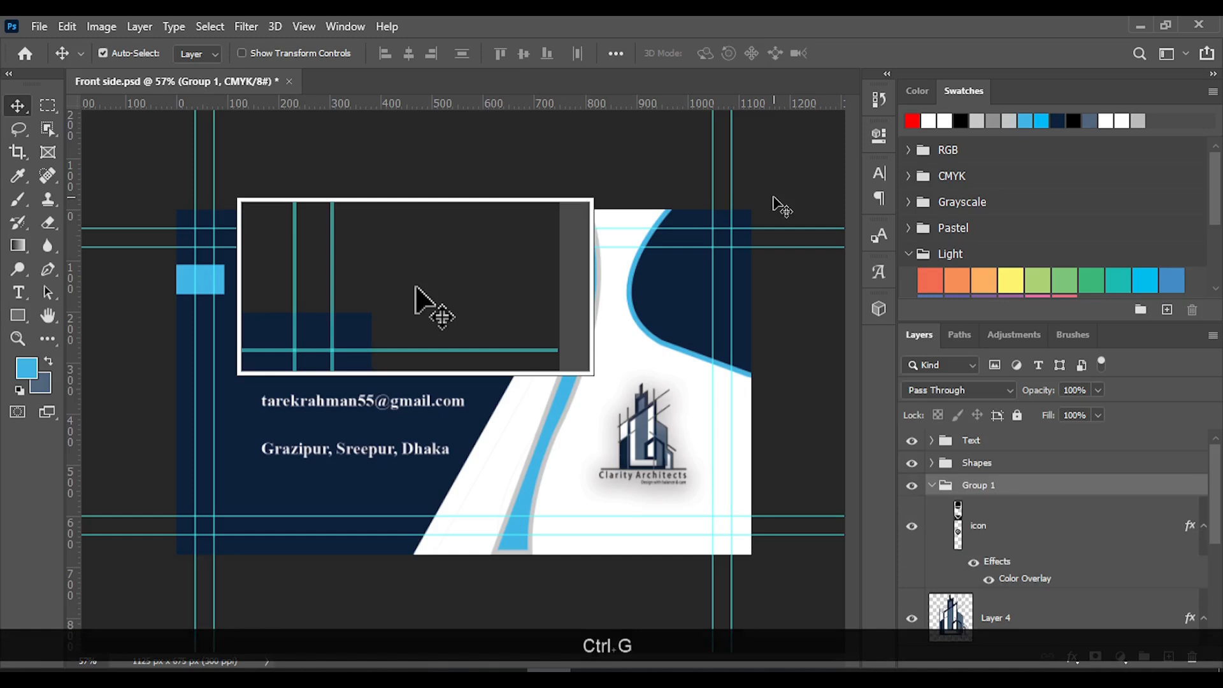
click(981, 492)
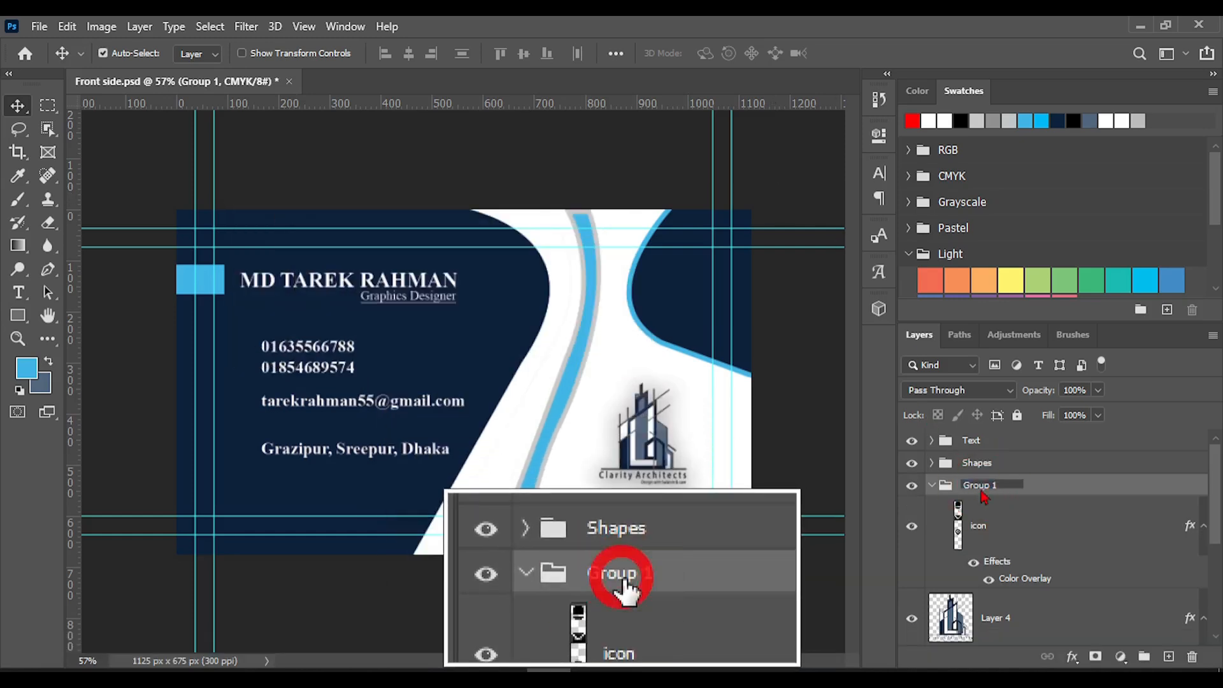
double_click(981, 491)
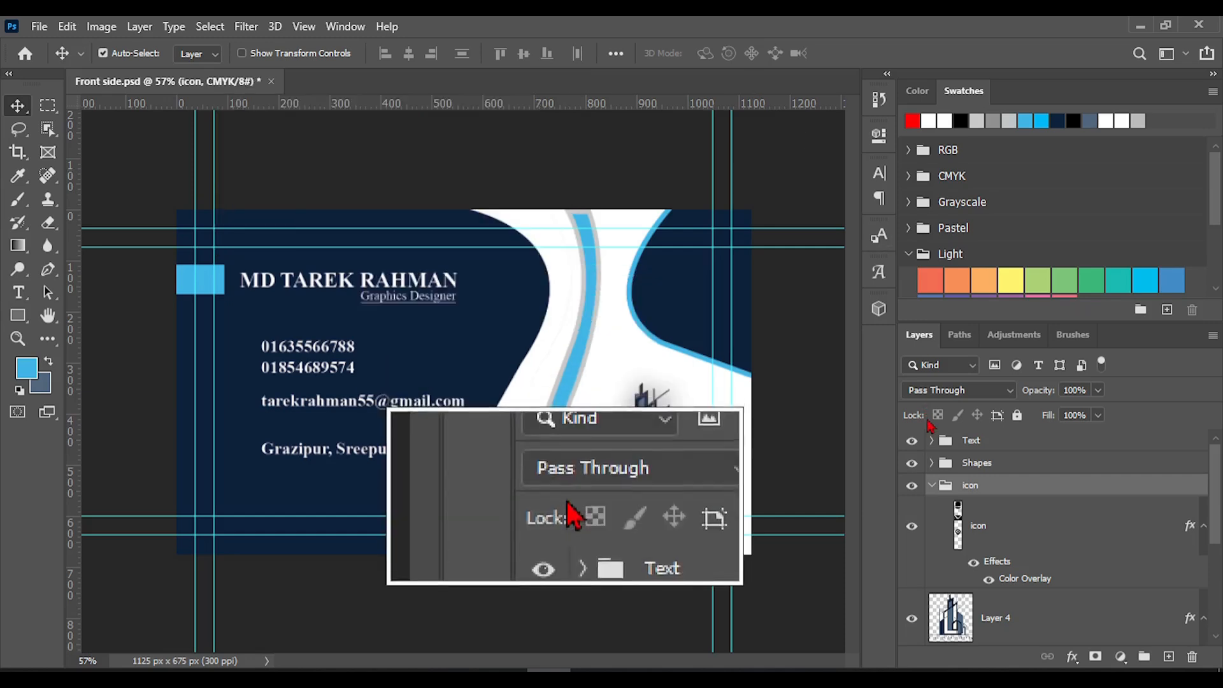
click(931, 485)
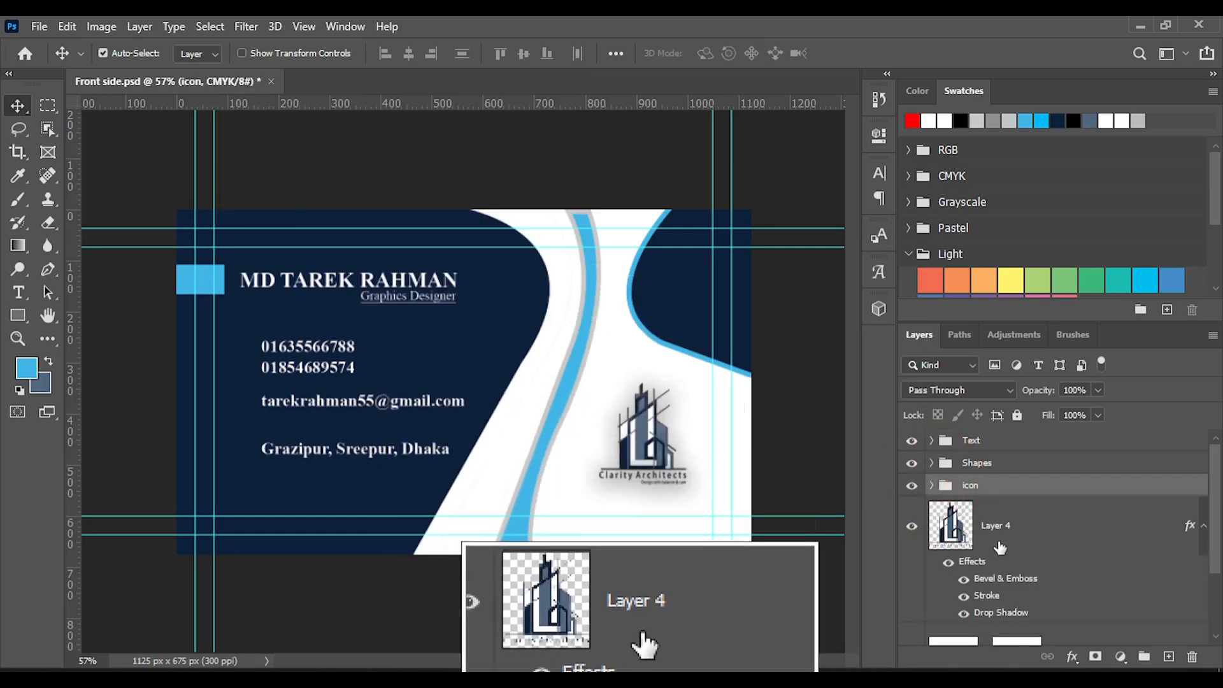
Put the Clarity Architects logo layer, Layer 4, into its own group named "Logo"
click(1007, 543)
key(ctrl+g)
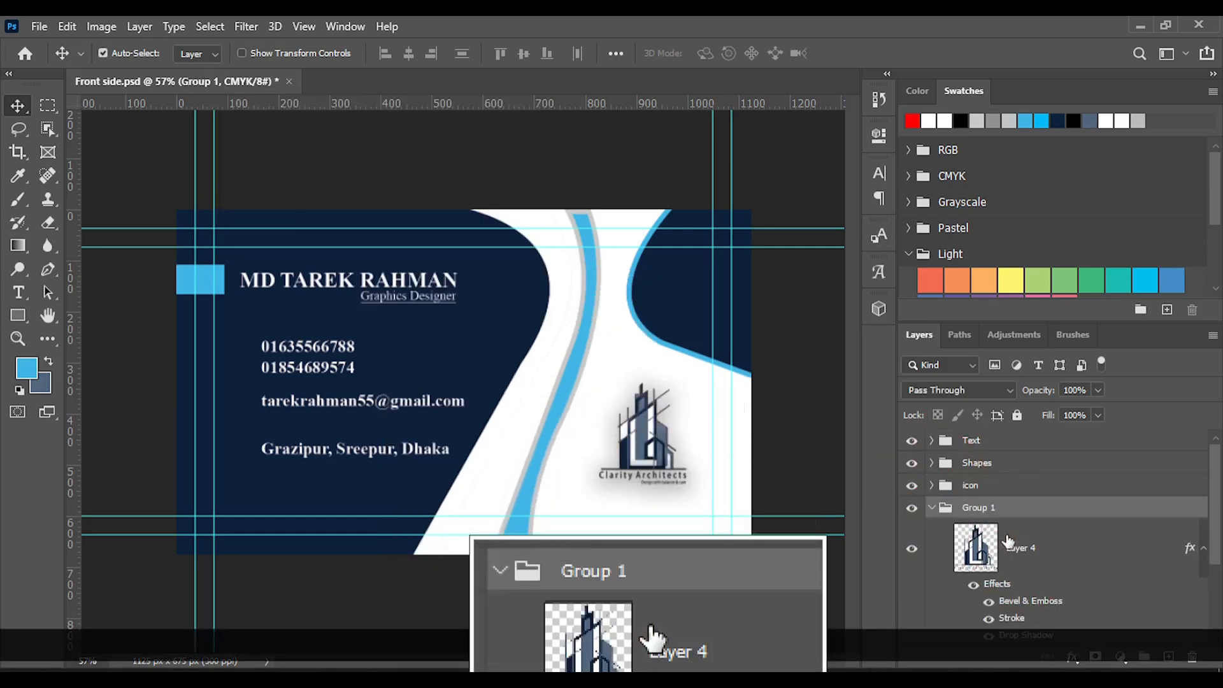
double_click(987, 507)
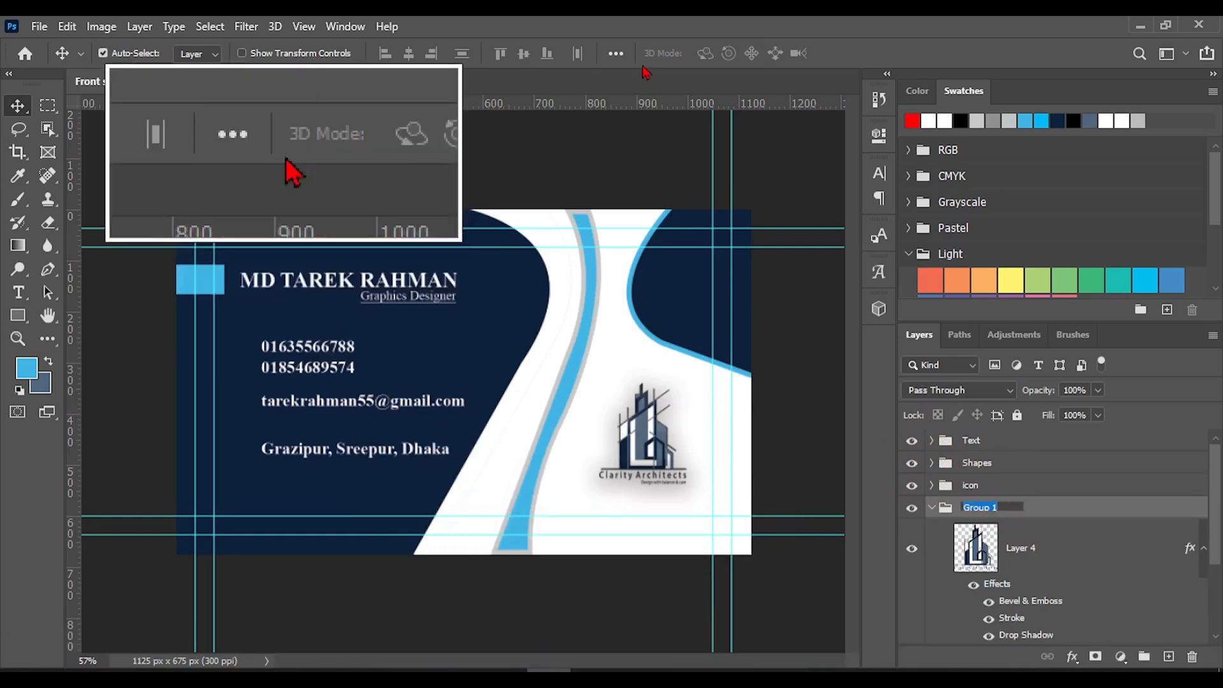
text(Lo)
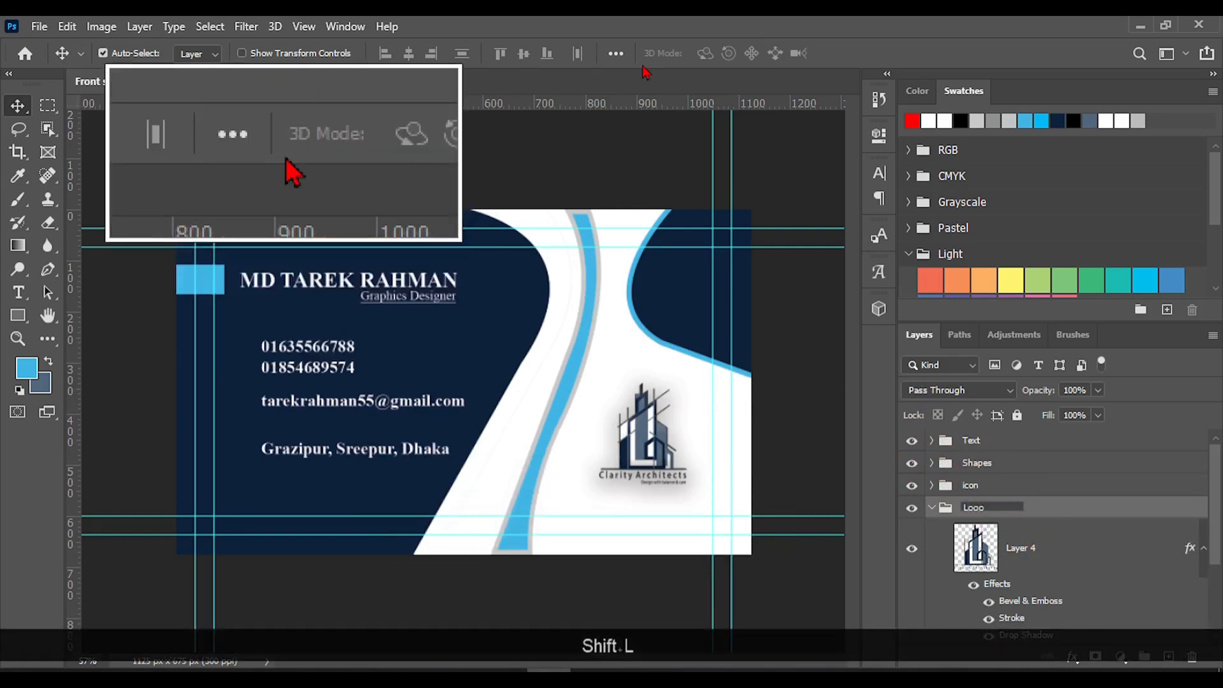
text(go)
key(Return)
Convert the Clarity Architects logo layer, Layer 4, to a Smart Object and collapse the Logo group
right_click(1012, 553)
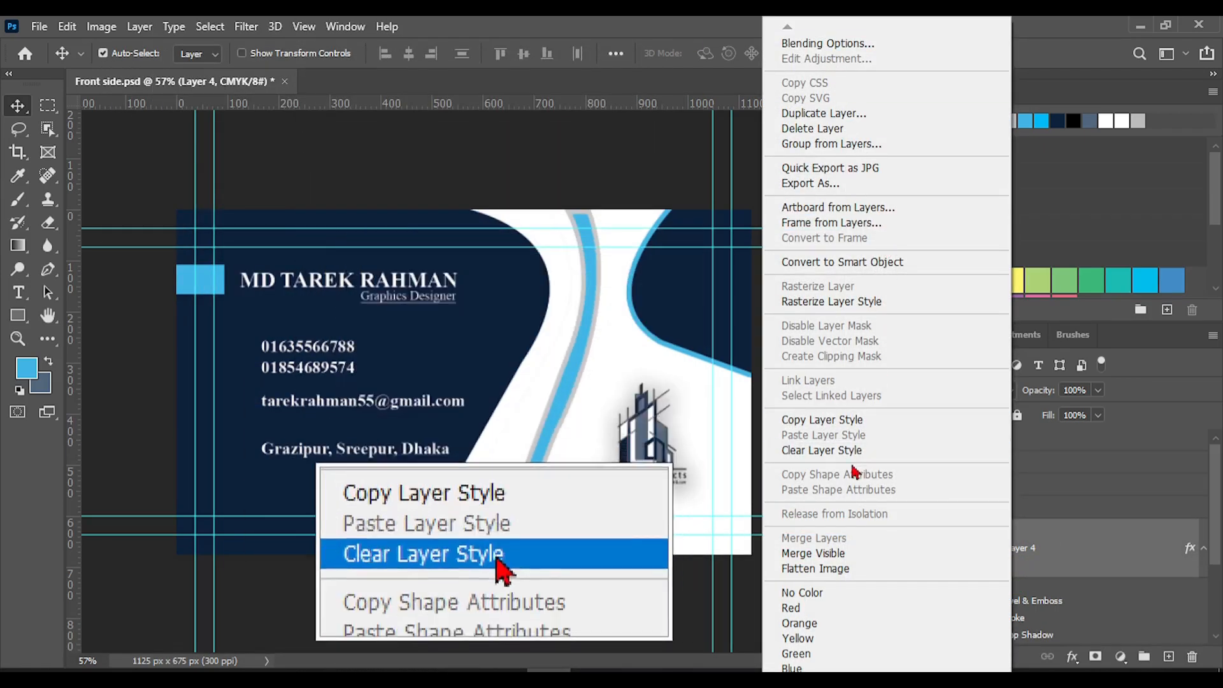
click(843, 268)
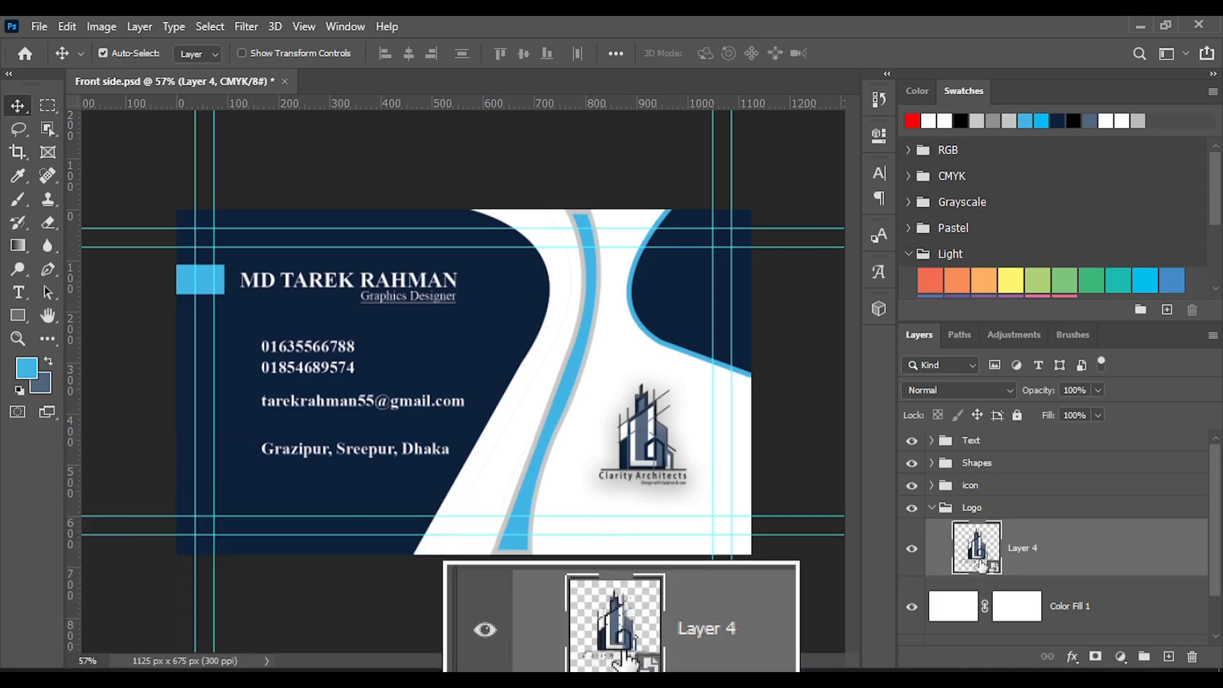
click(932, 508)
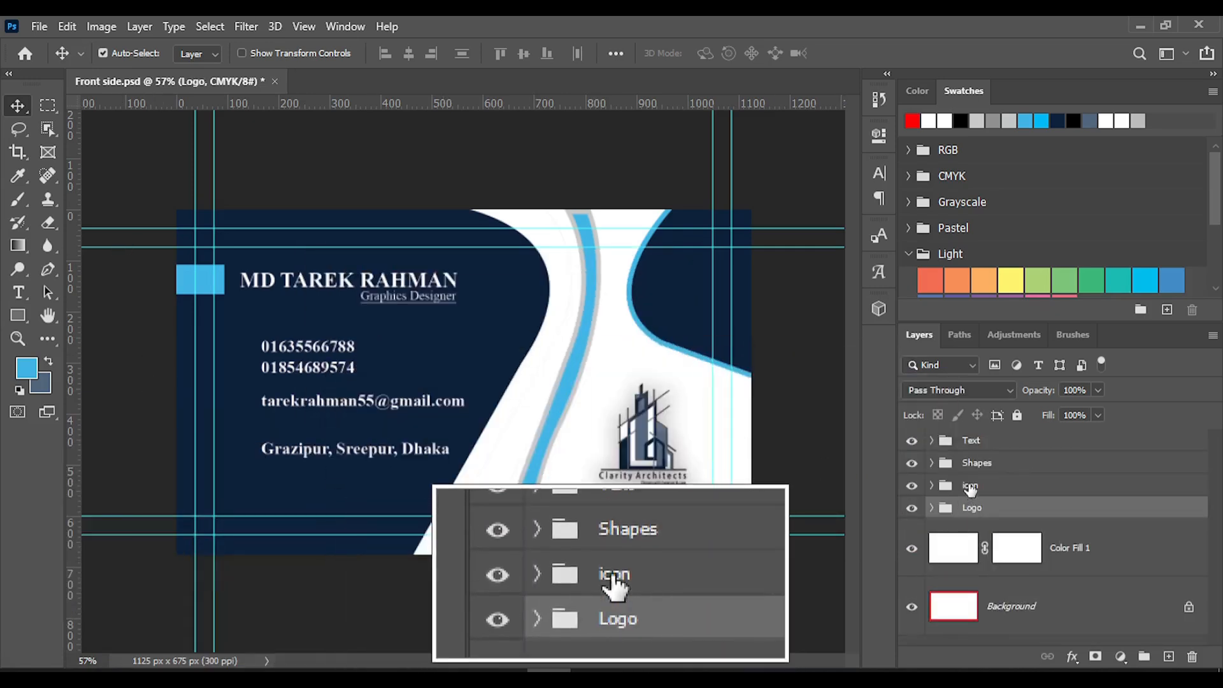
Move the icon group above the Shapes group and delete the Background layer
drag(973, 474, 977, 454)
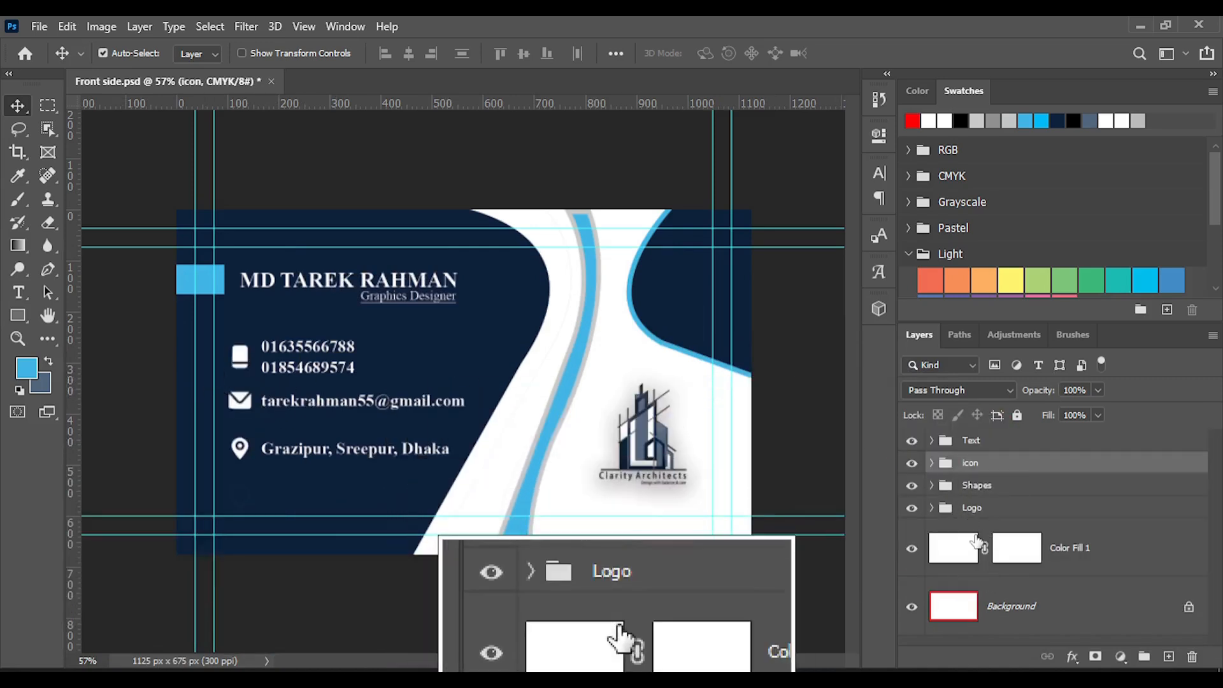
click(1022, 616)
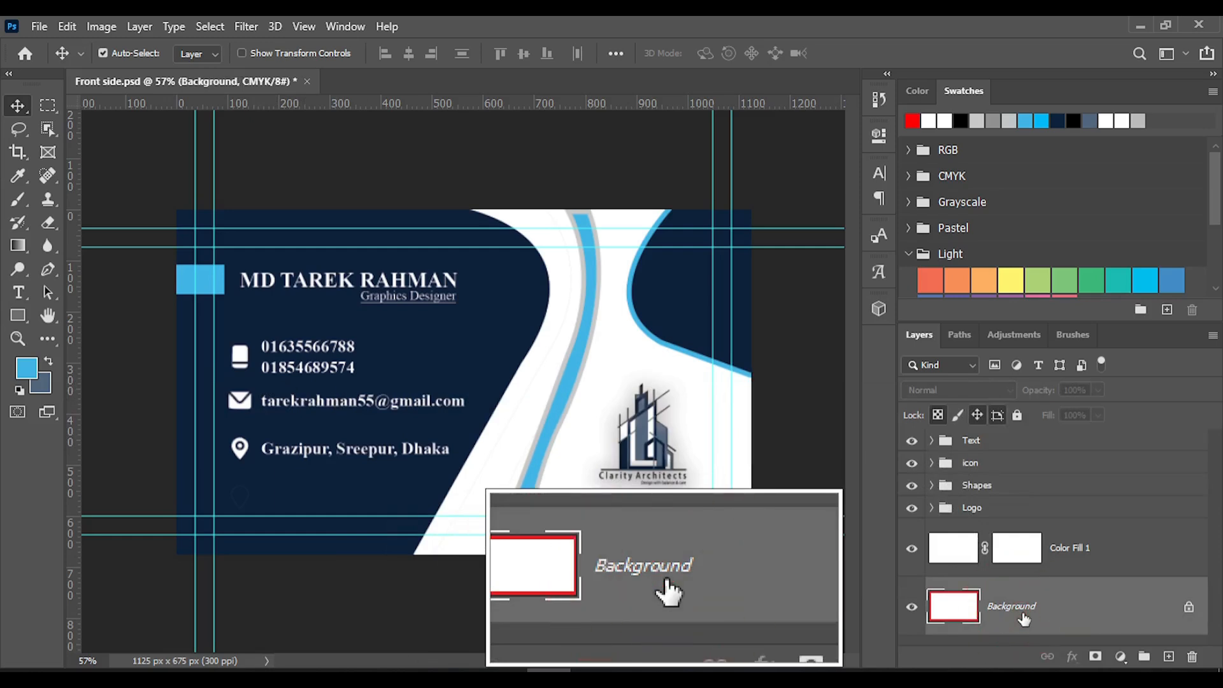
key(Delete)
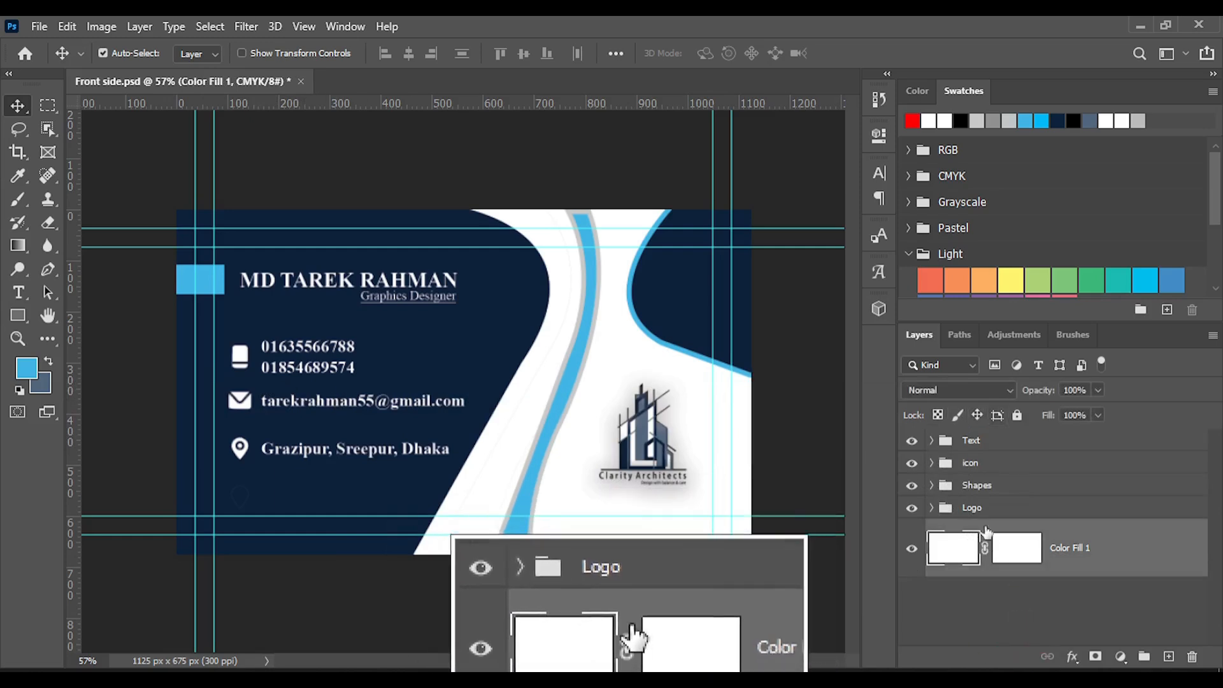
Open the contents of the Layer 4 Smart Object in the Logo group for editing
click(933, 508)
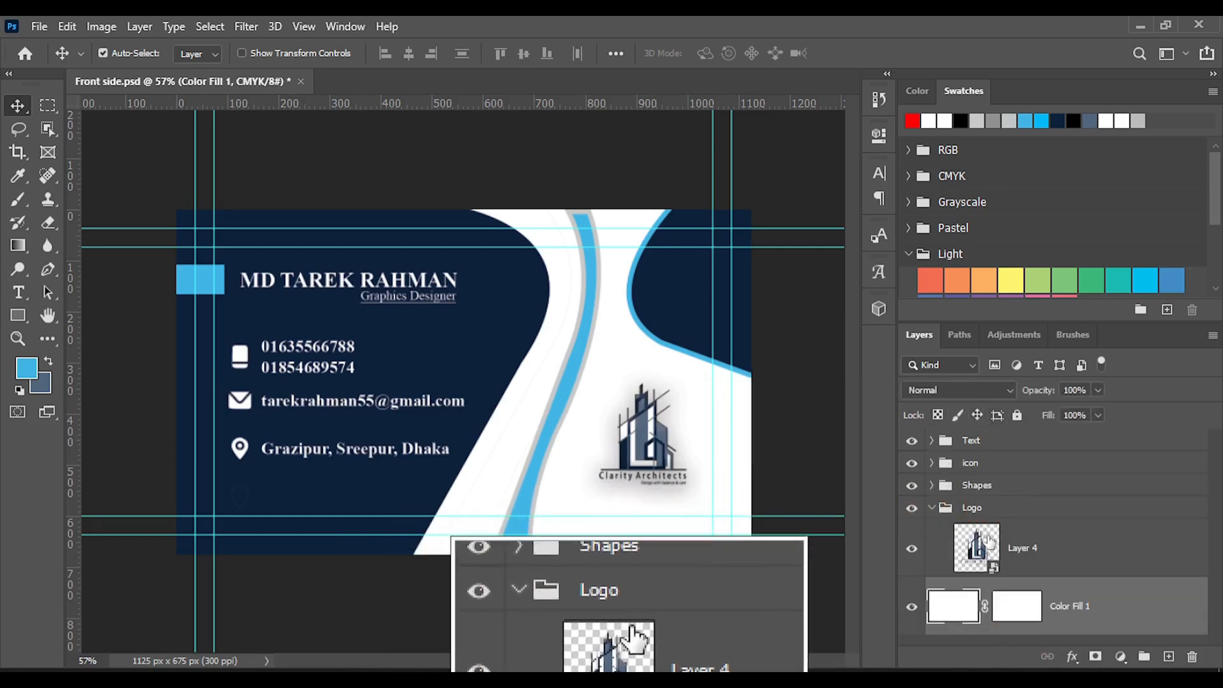
double_click(996, 572)
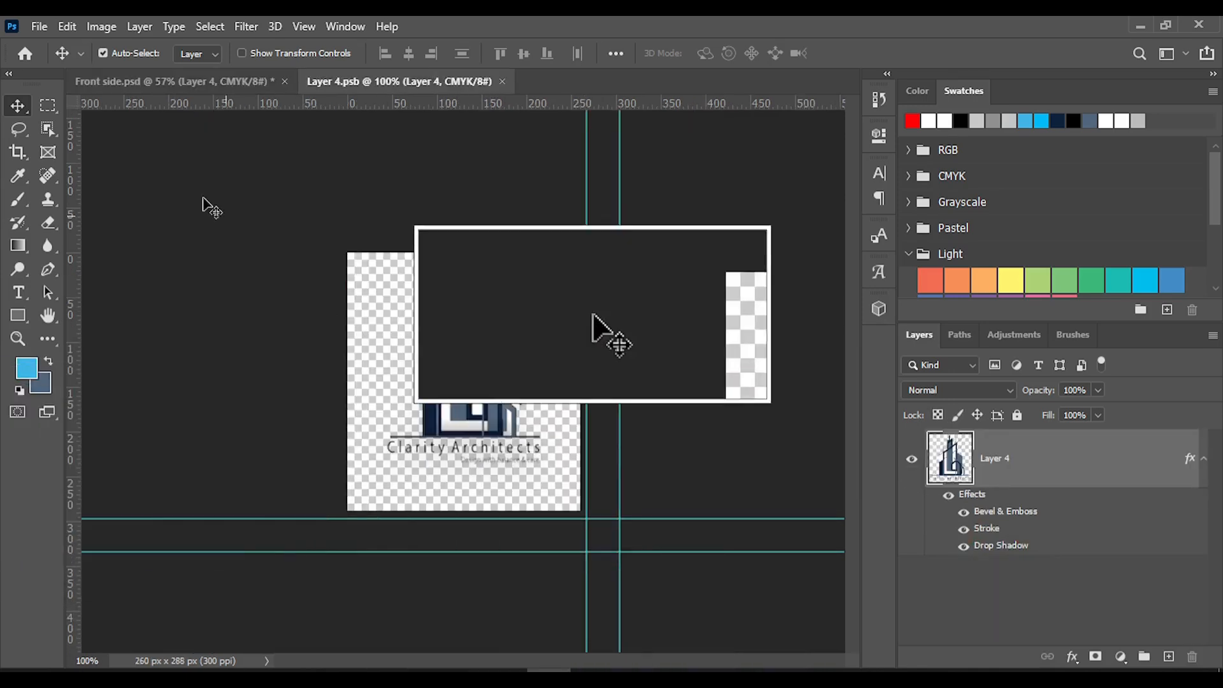
Open the image 20210616_235903 from the My Youtube Channel folder on drive D
click(39, 26)
click(71, 66)
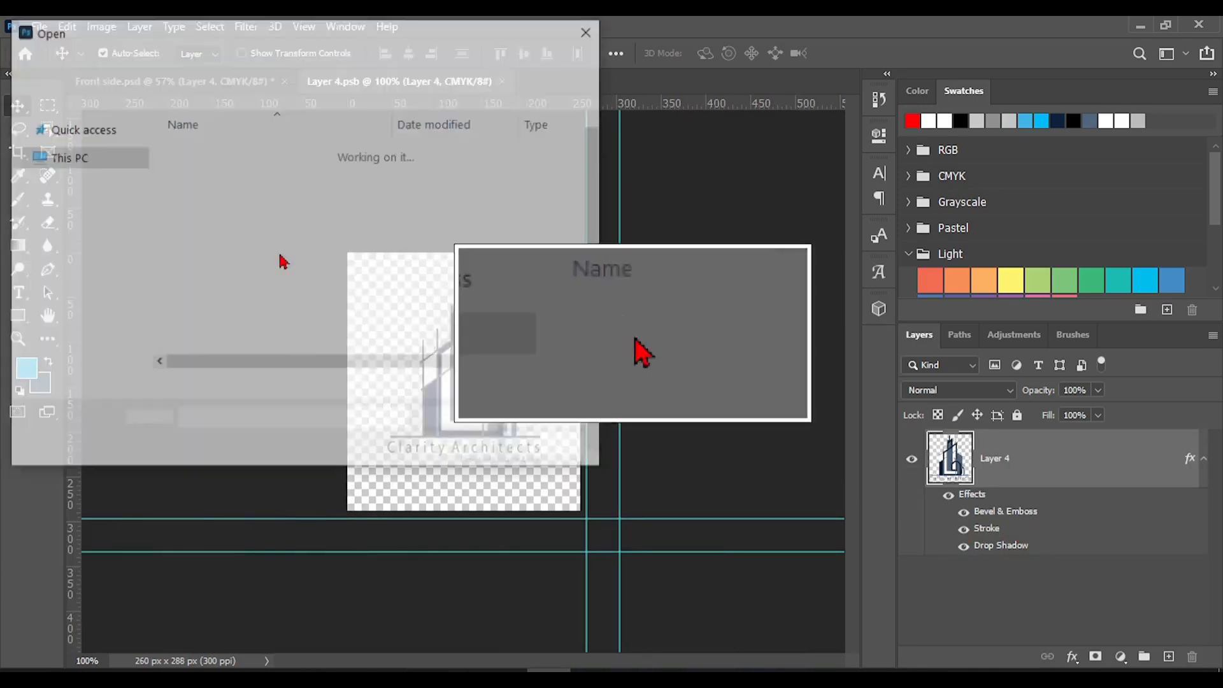
scroll(295, 258, down, 3)
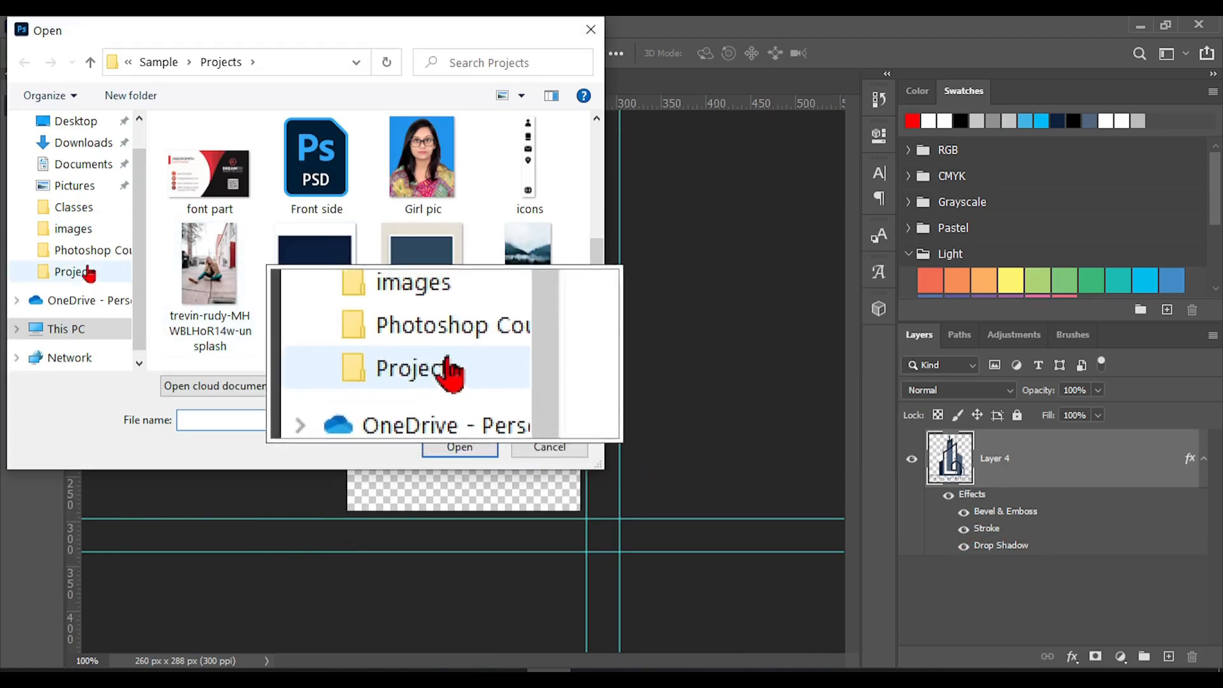
scroll(70, 250, down, 1)
click(79, 307)
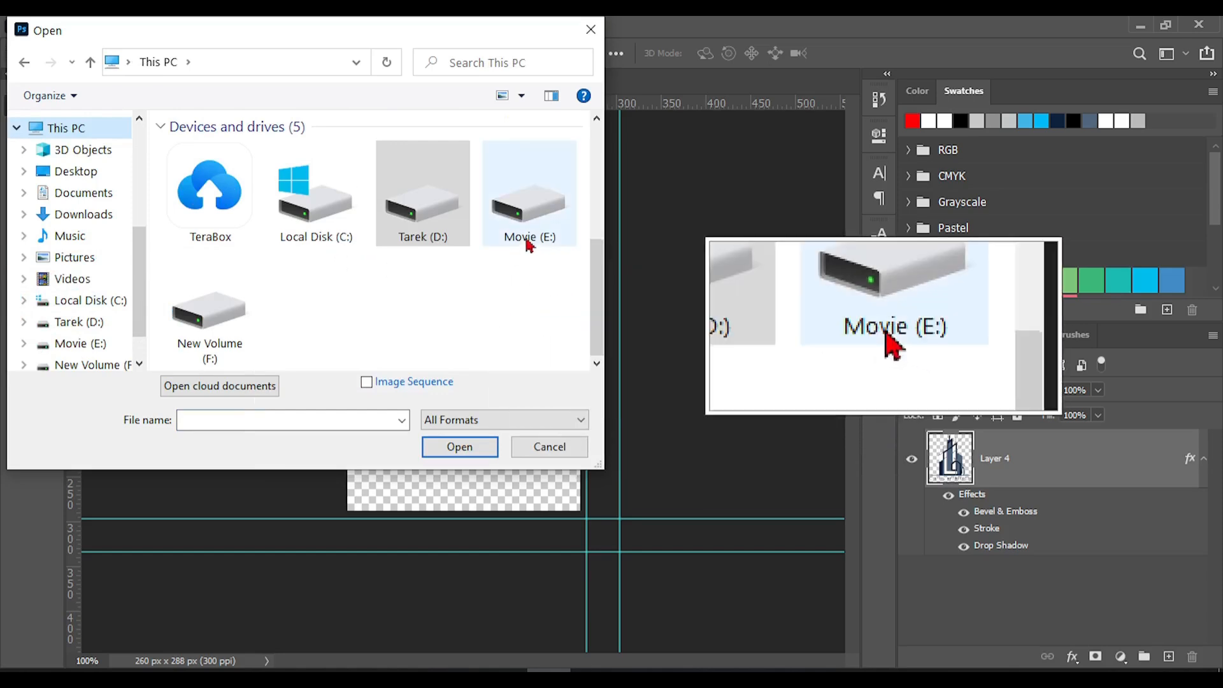
click(434, 238)
double_click(434, 238)
scroll(469, 207, down, 2)
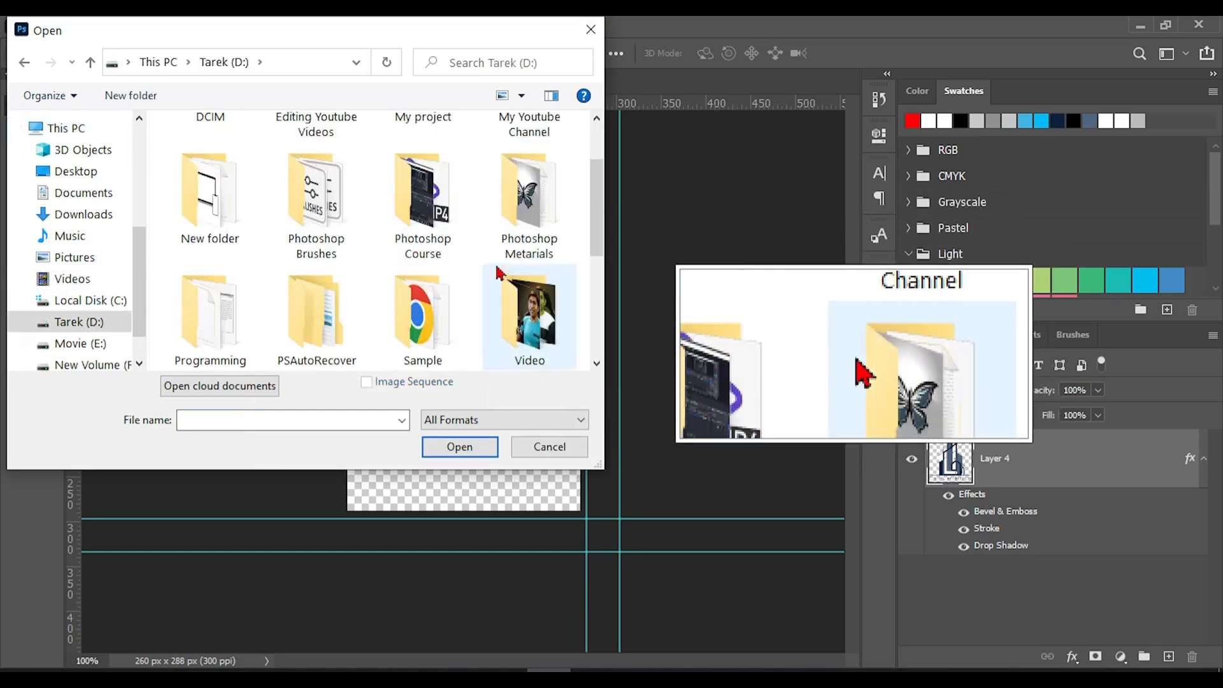
scroll(521, 191, up, 2)
double_click(525, 177)
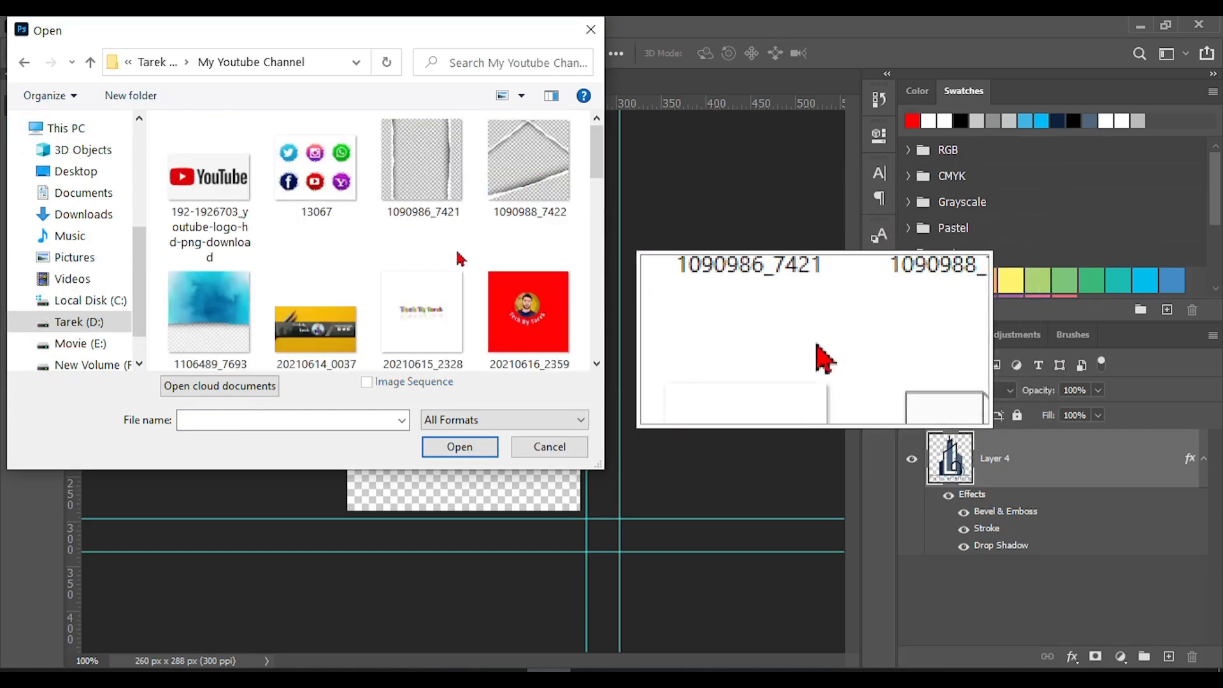
scroll(458, 260, down, 3)
scroll(460, 258, up, 1)
scroll(455, 267, down, 1)
scroll(456, 259, up, 2)
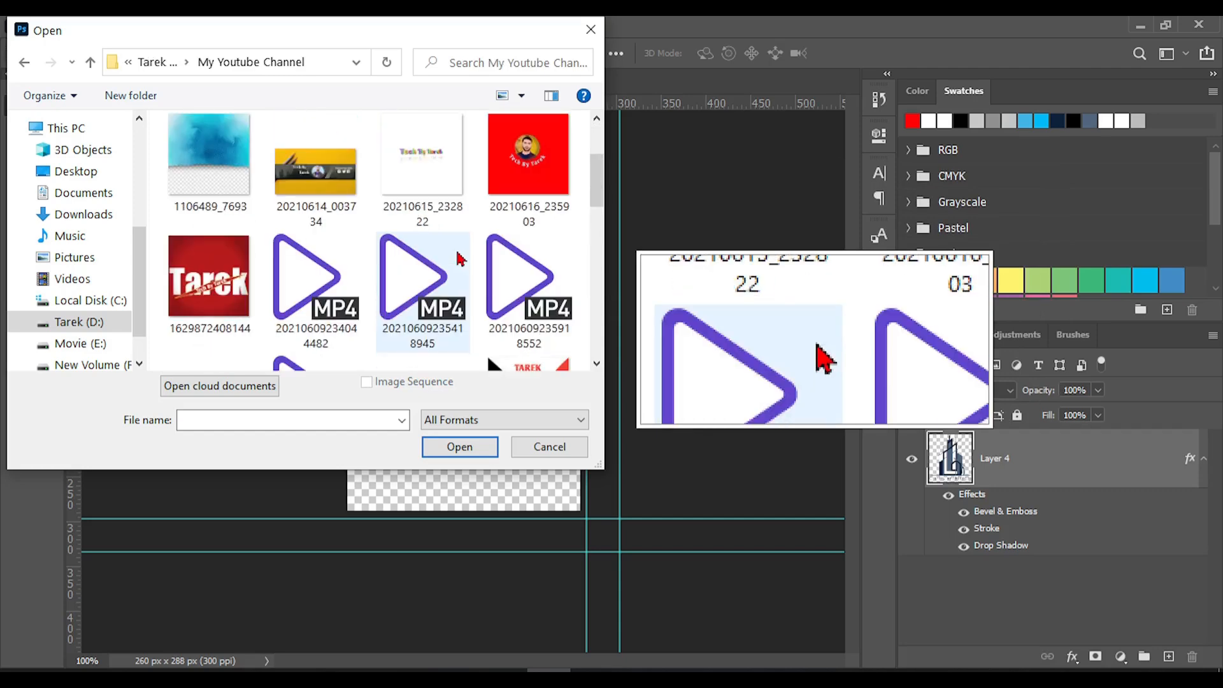
double_click(534, 180)
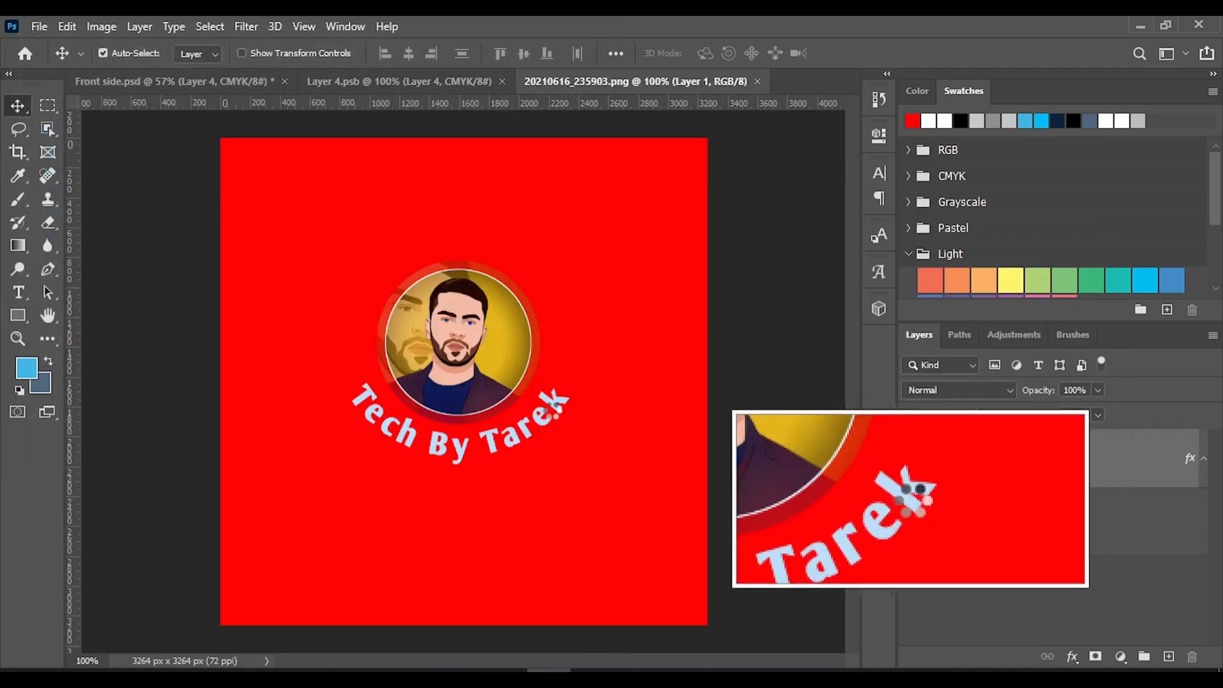
Select the red background around the portrait badge with the Magic Wand tool and delete it
drag(482, 376, 450, 356)
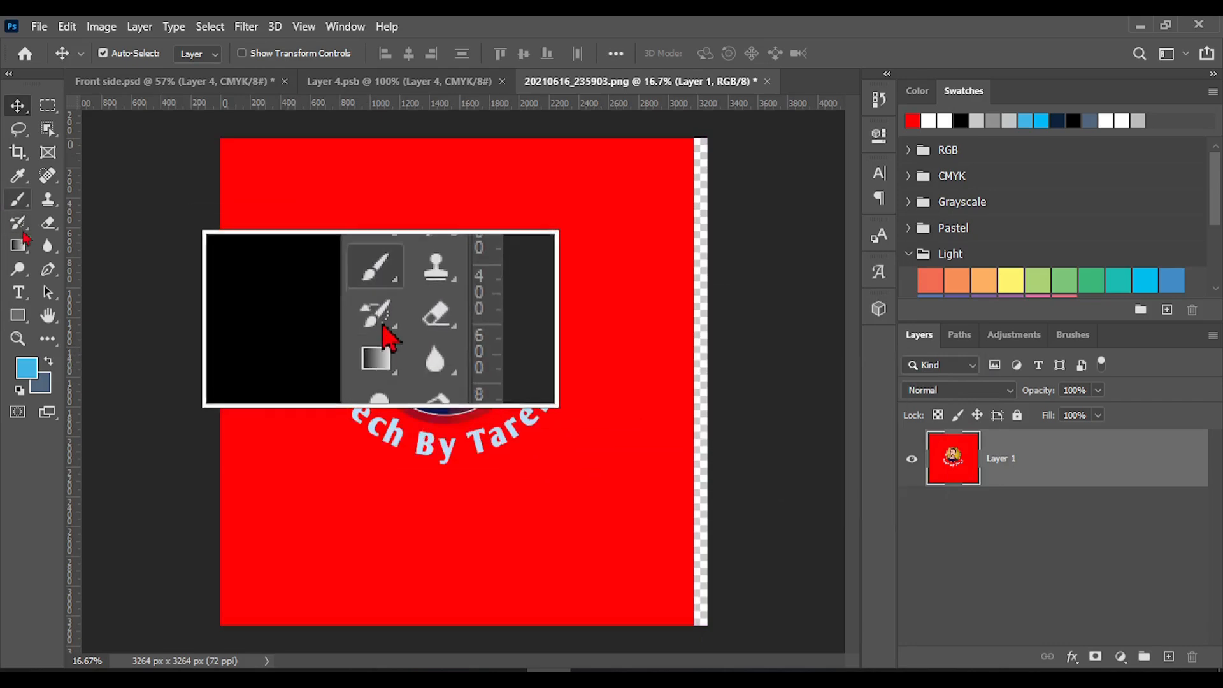
right_click(48, 128)
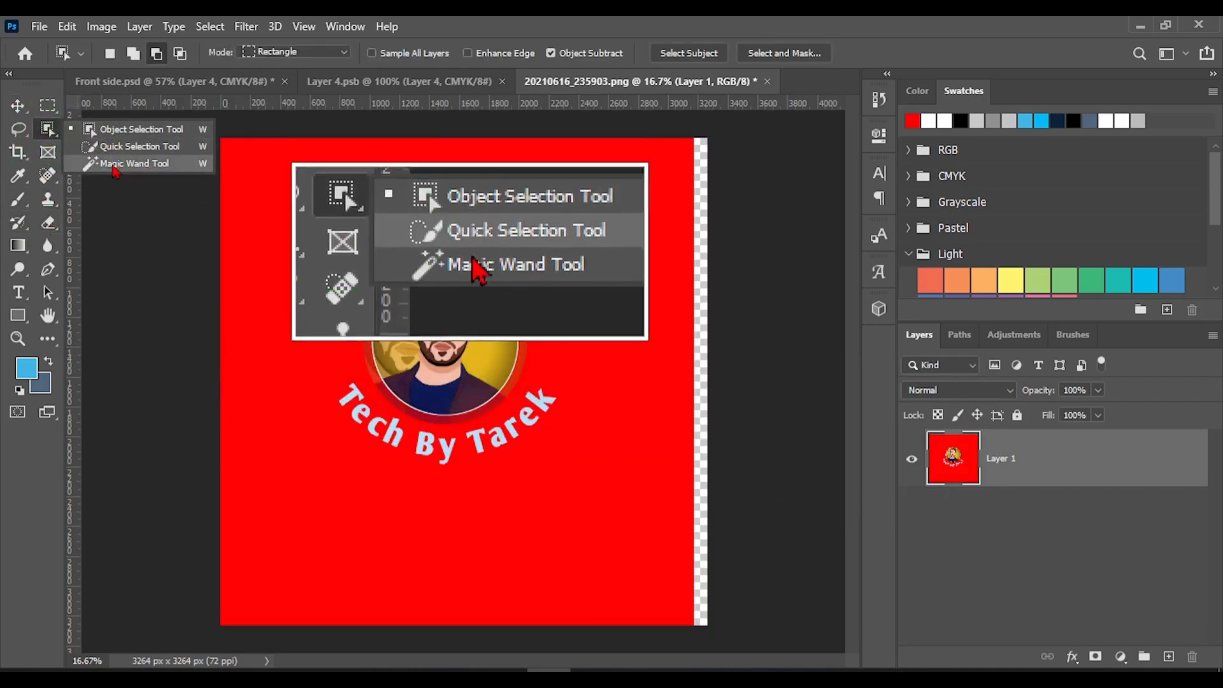
click(112, 162)
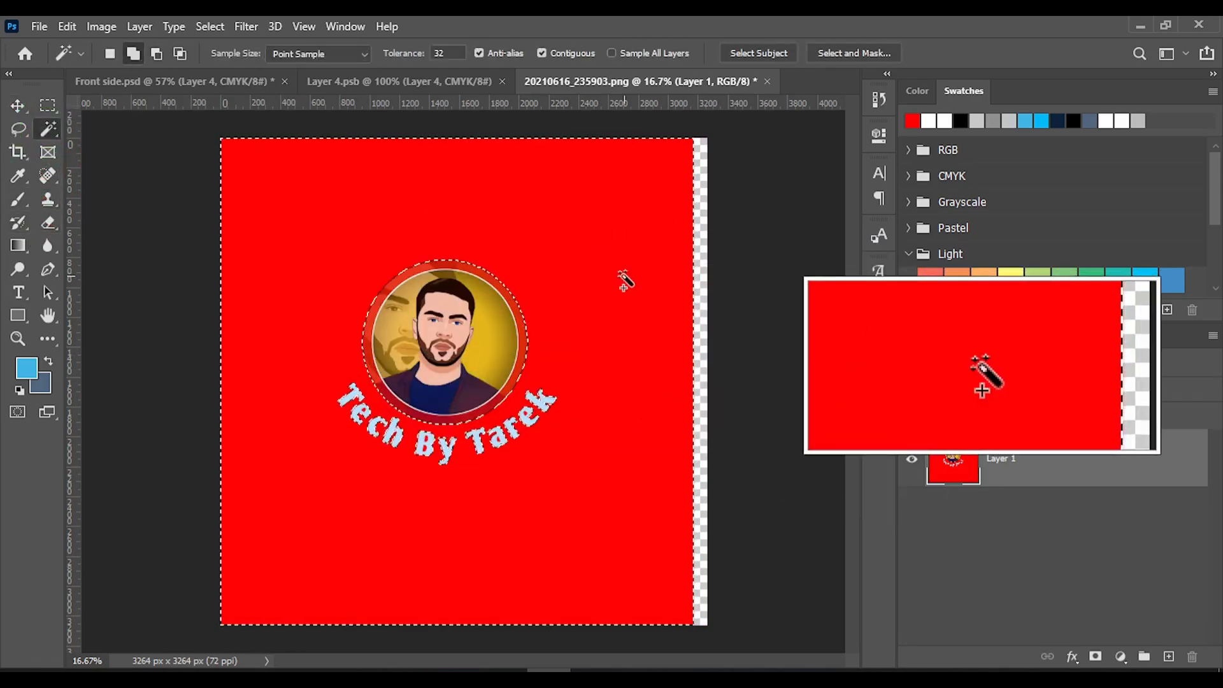
key(Delete)
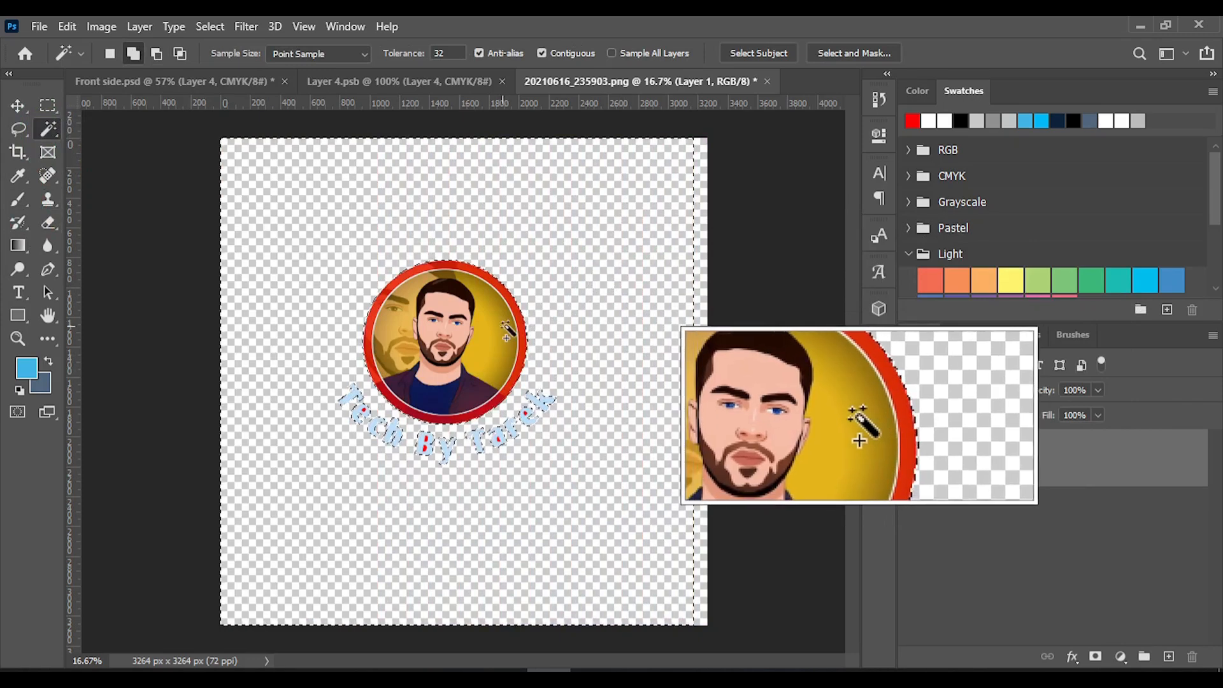
Select and delete the red ring around the circular portrait, including its dark red lower section
click(535, 344)
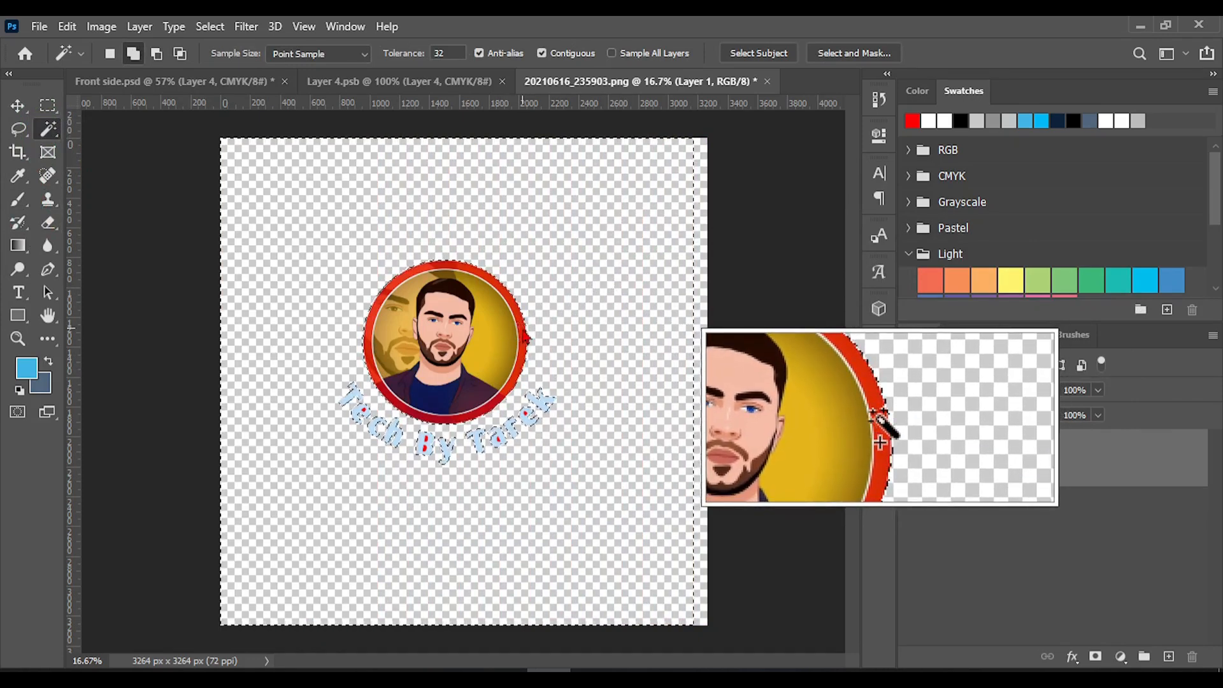
key(Delete)
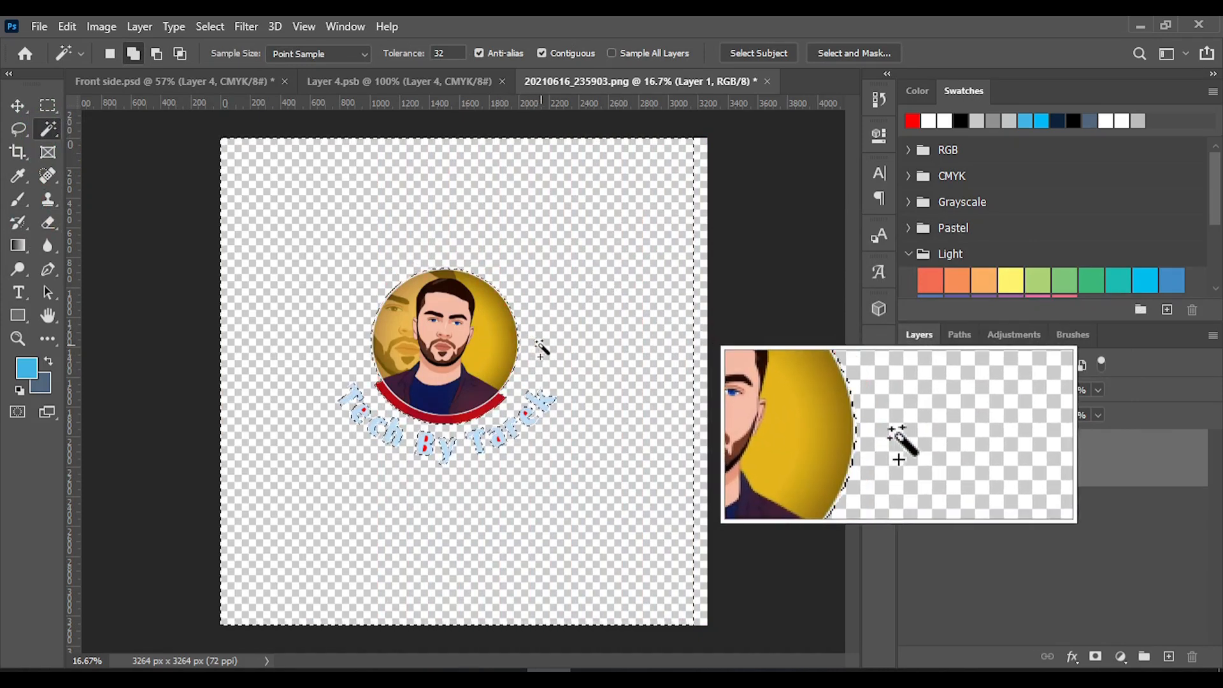
key(ctrl)
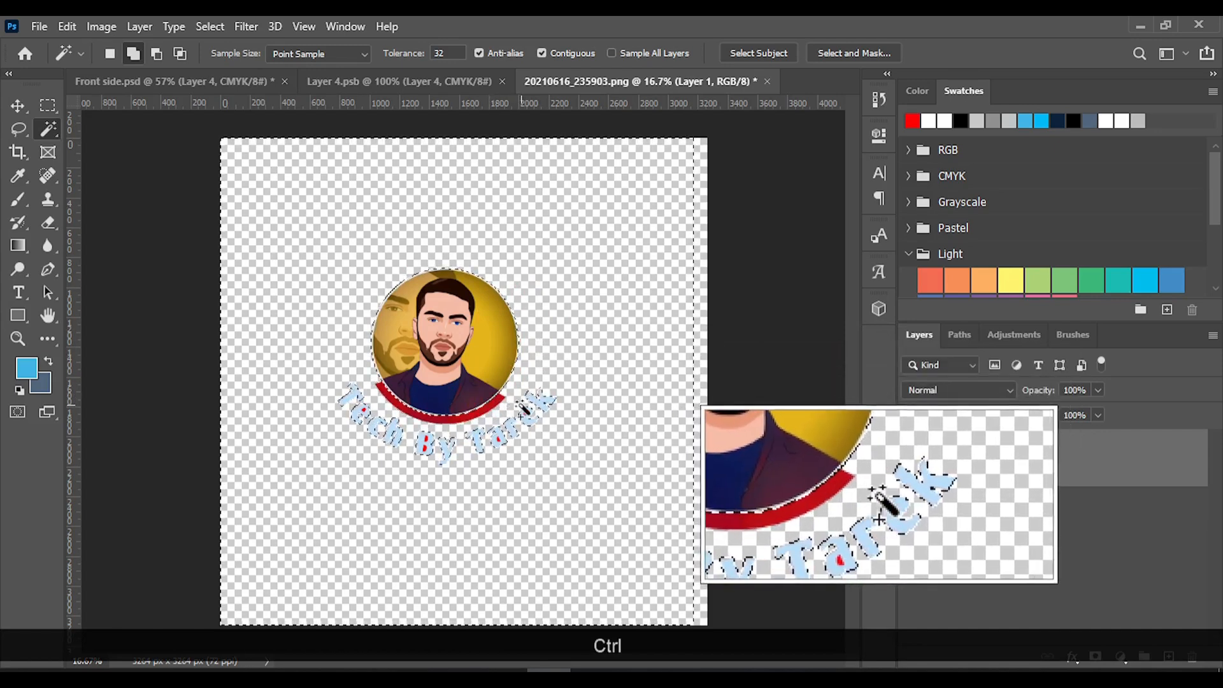
key(Delete)
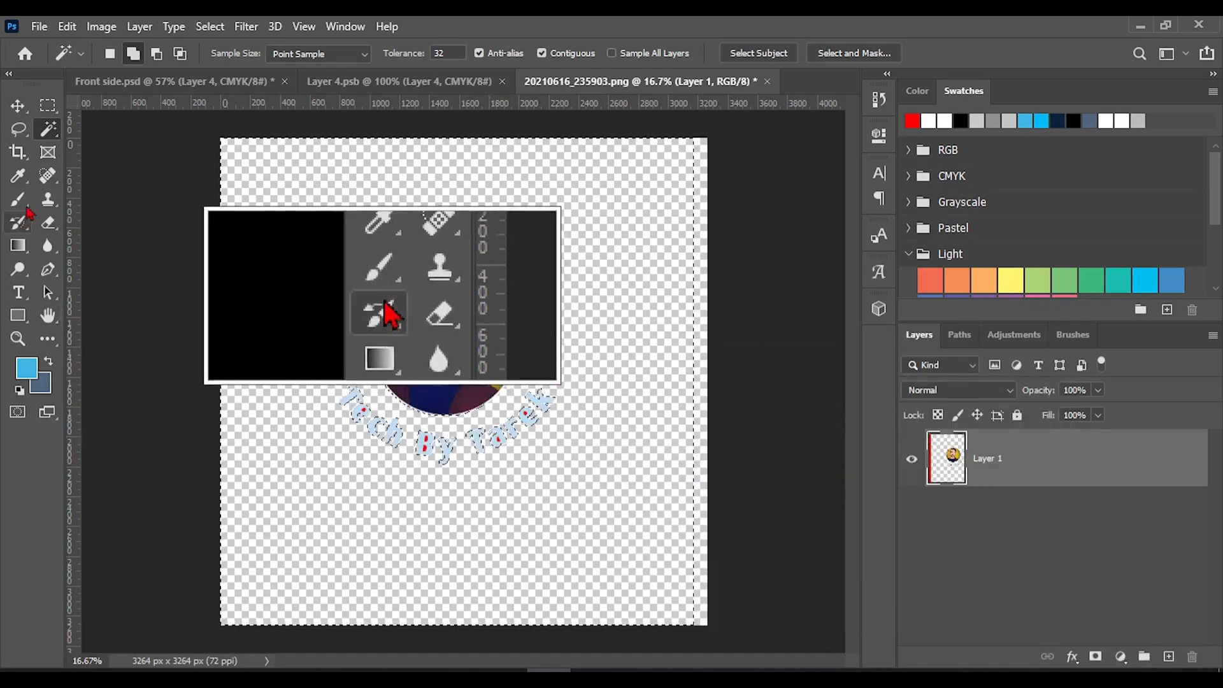
Deselect and erase the curved lettering below the circular portrait with the Eraser tool at size 200
right_click(54, 228)
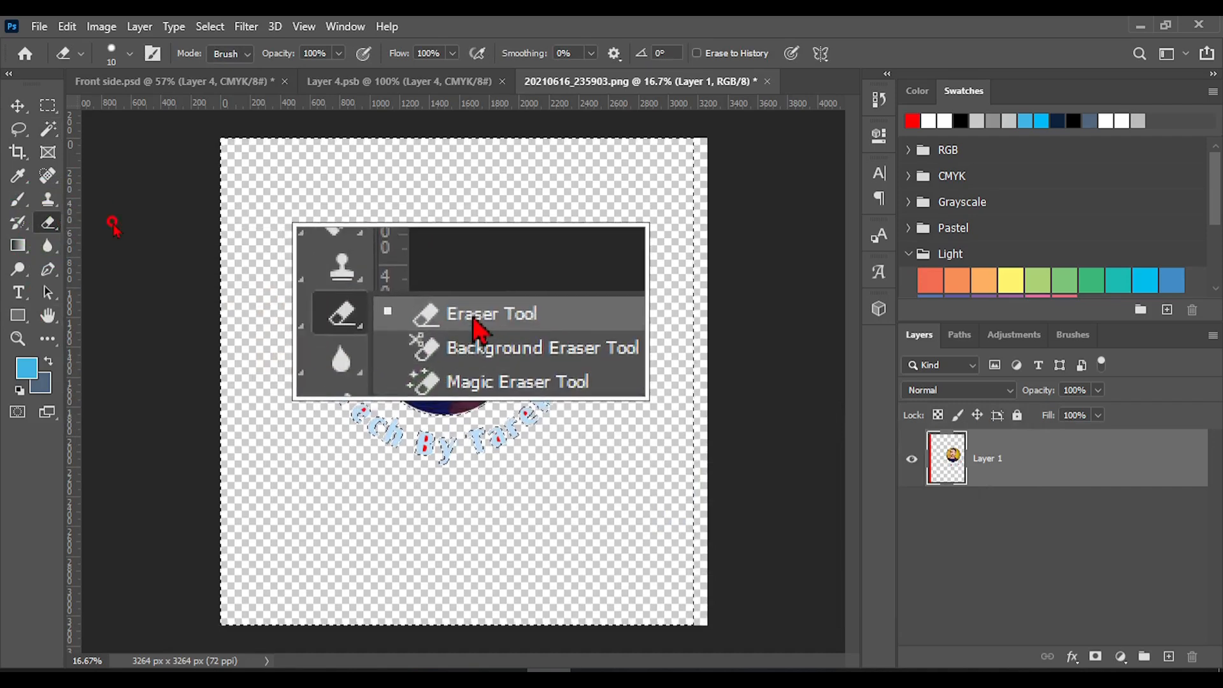
click(109, 218)
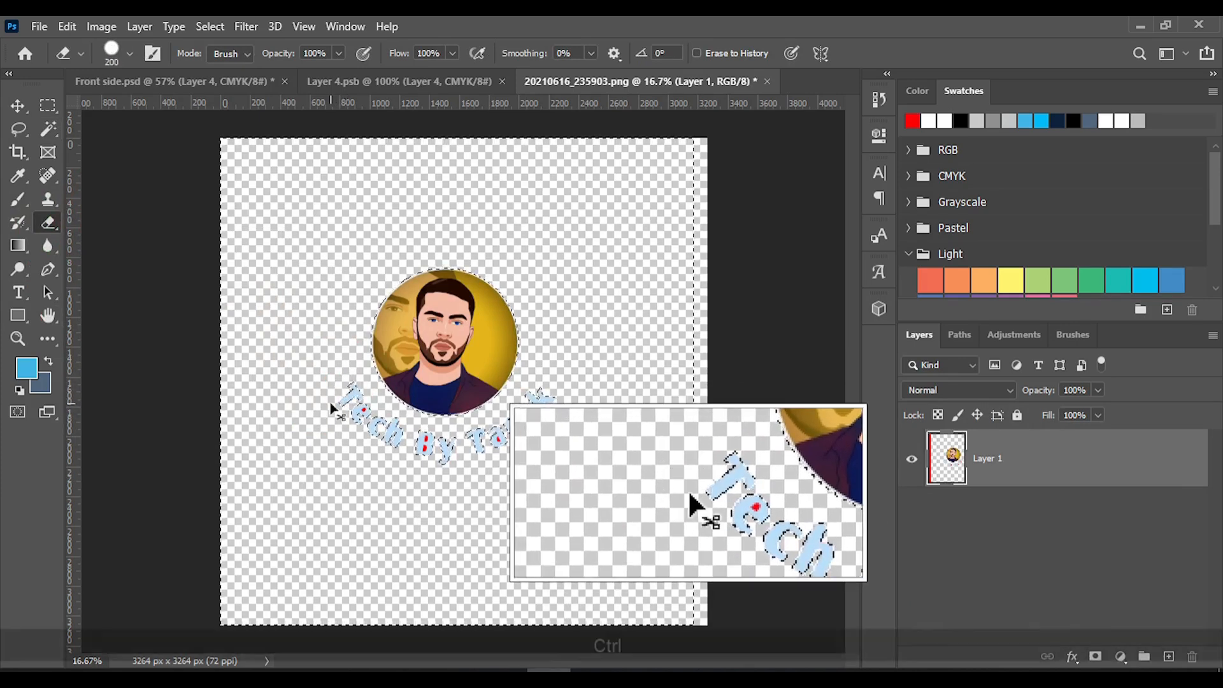
key(ctrl+d)
mouse_move(331, 399)
mouse_down()
mouse_move(355, 424)
mouse_move(348, 392)
mouse_move(383, 439)
mouse_move(470, 455)
mouse_move(578, 412)
mouse_move(556, 391)
mouse_move(516, 412)
mouse_move(508, 431)
mouse_move(554, 395)
mouse_move(422, 439)
mouse_up()
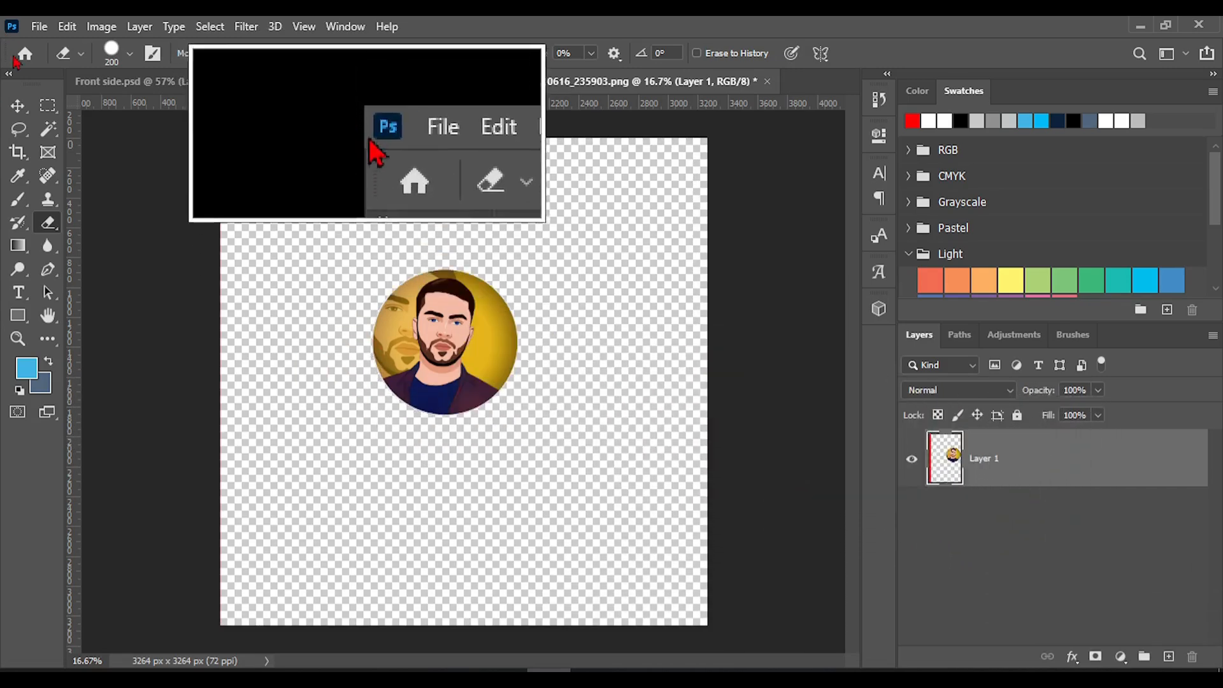
Copy the circular portrait layer into the Layer 4.psb document and place it over the logo
click(18, 106)
drag(424, 344, 444, 379)
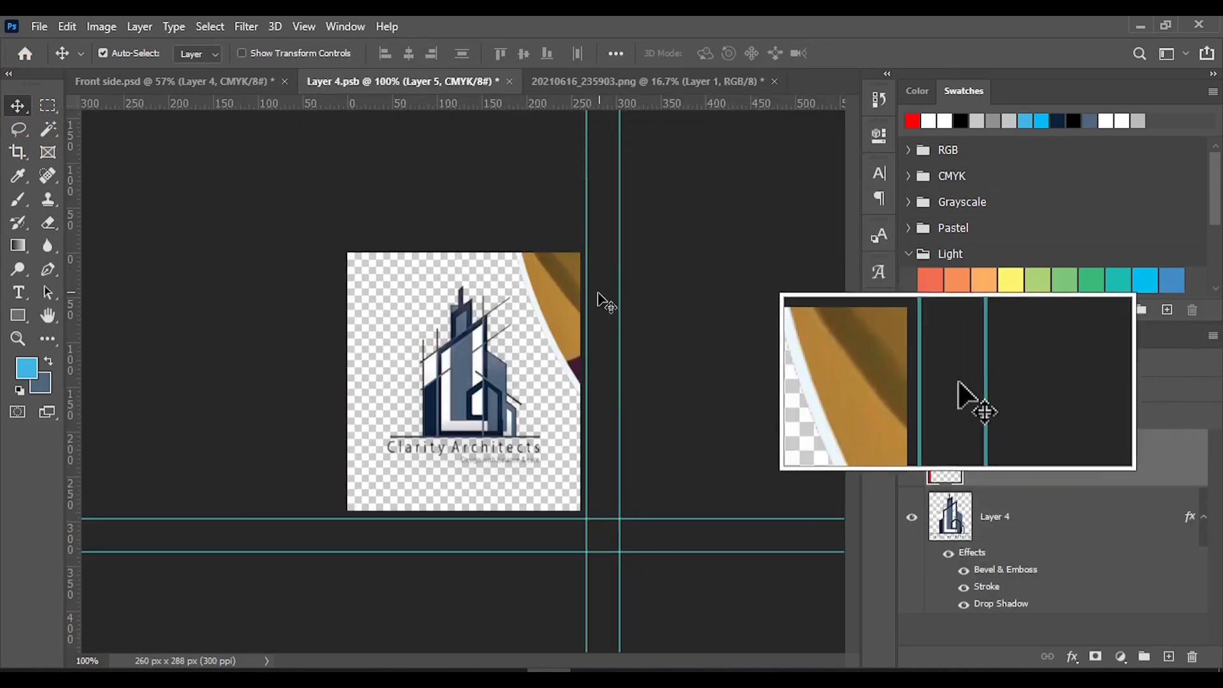
drag(606, 303, 374, 426)
Scale the portrait layer down to about 18.87% and centre it over the Clarity Architects logo
key(ctrl+t)
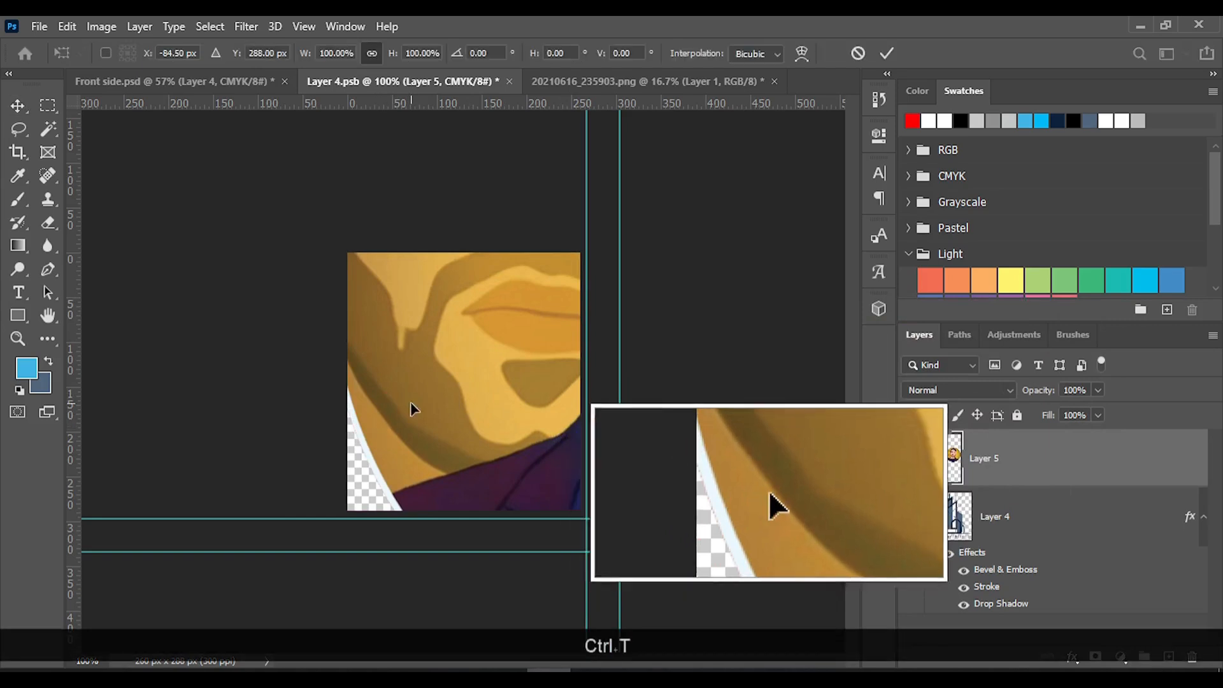
alt+scroll(561, 382, down, 6)
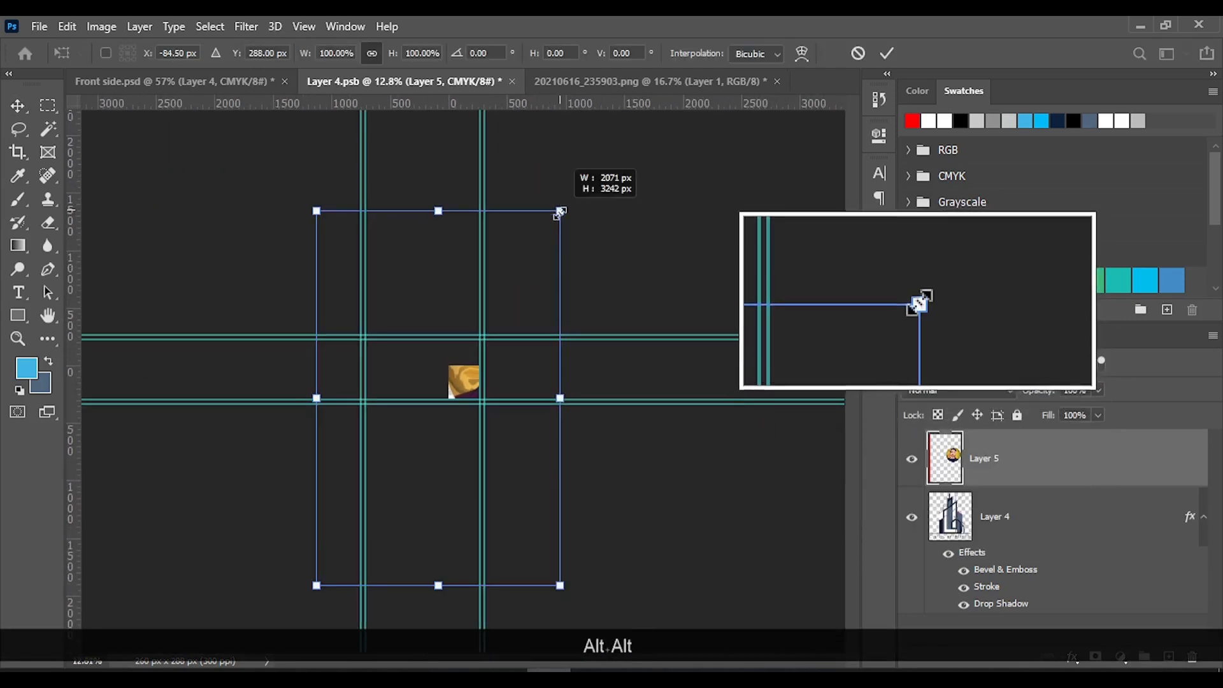
drag(560, 210, 497, 355)
alt+scroll(497, 355, up, 1)
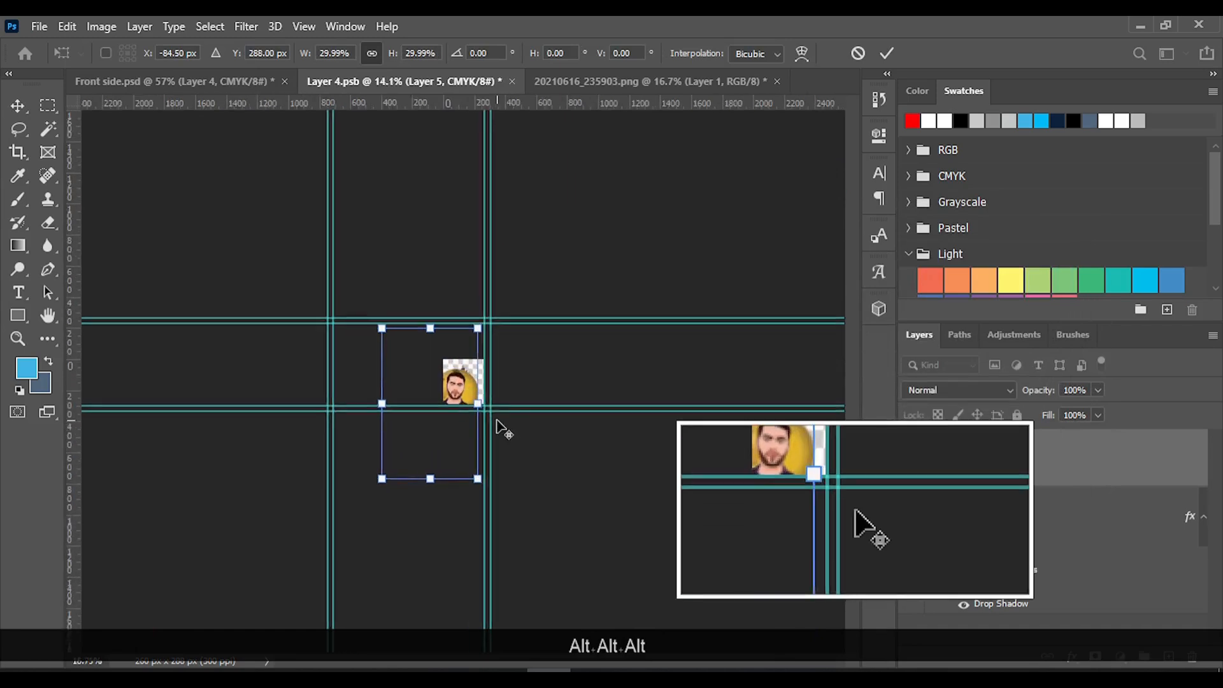
alt+scroll(498, 422, up, 5)
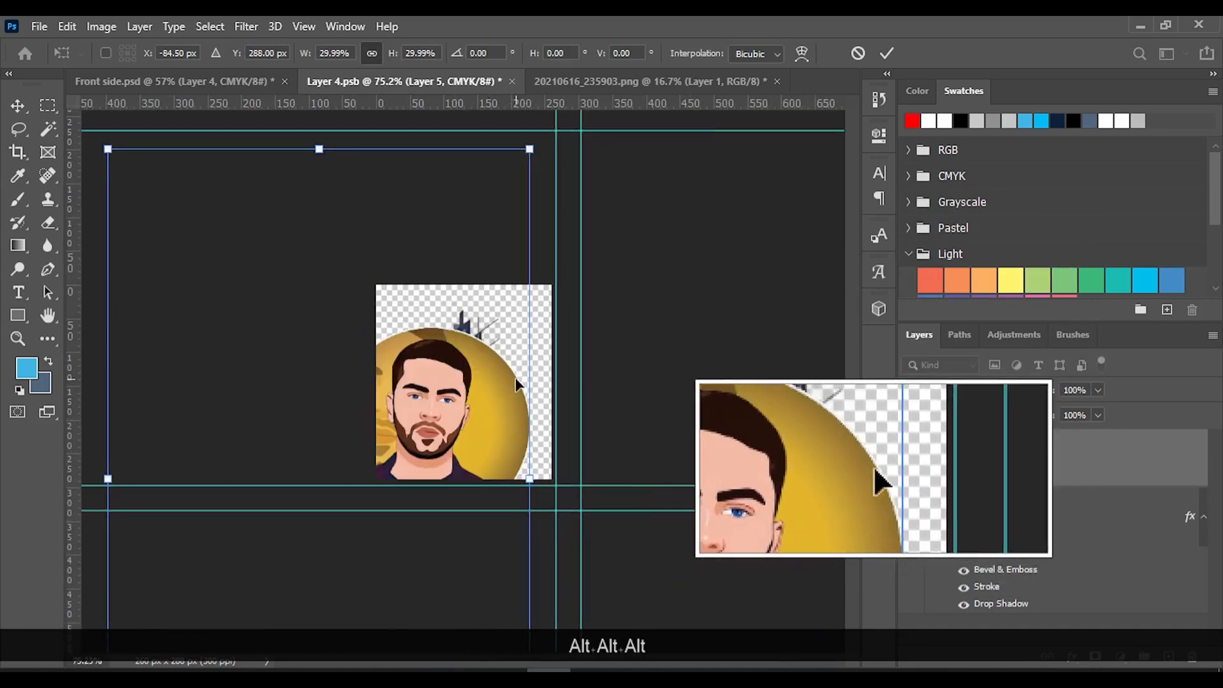
drag(518, 384, 559, 349)
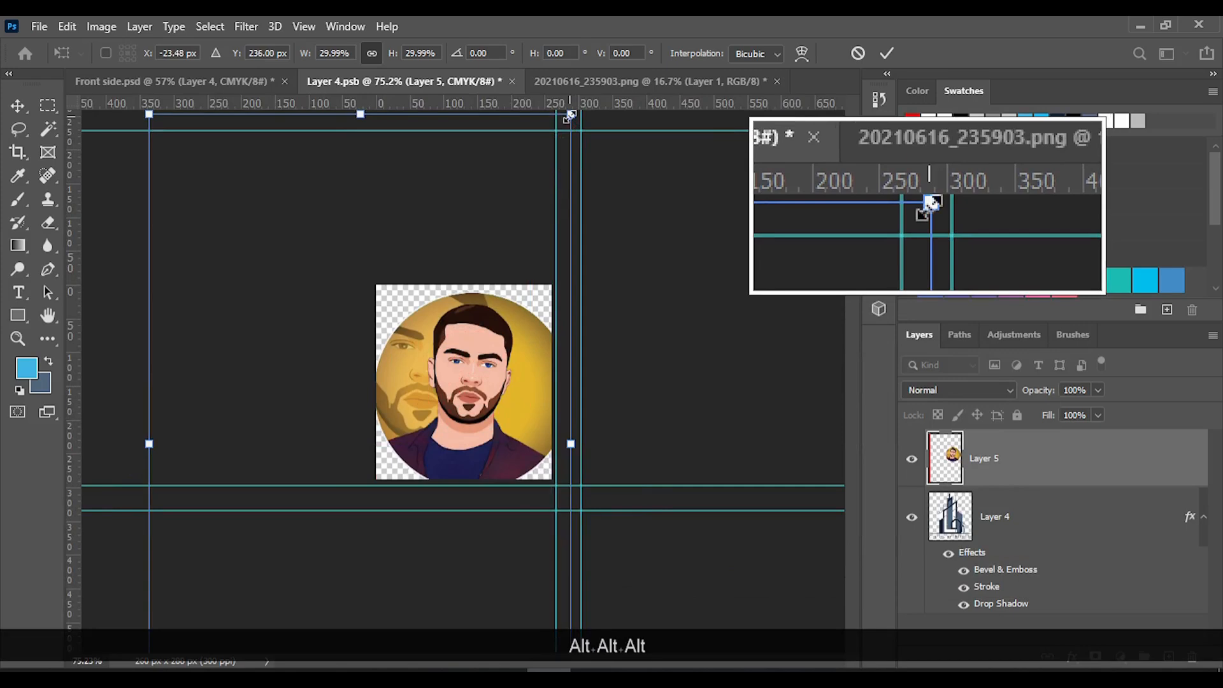
alt+drag(570, 116, 507, 250)
drag(445, 405, 486, 384)
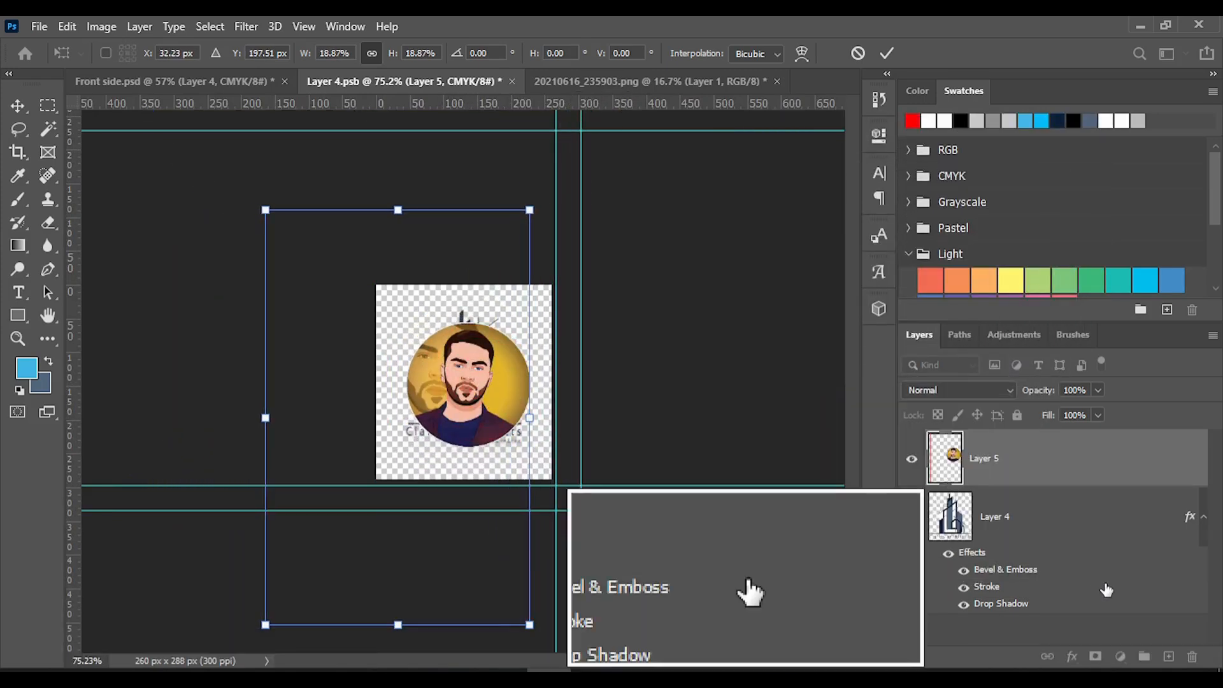
Copy the layer style of the logo's Layer 4 and paste it onto the portrait's Layer 5
click(1025, 527)
right_click(1018, 528)
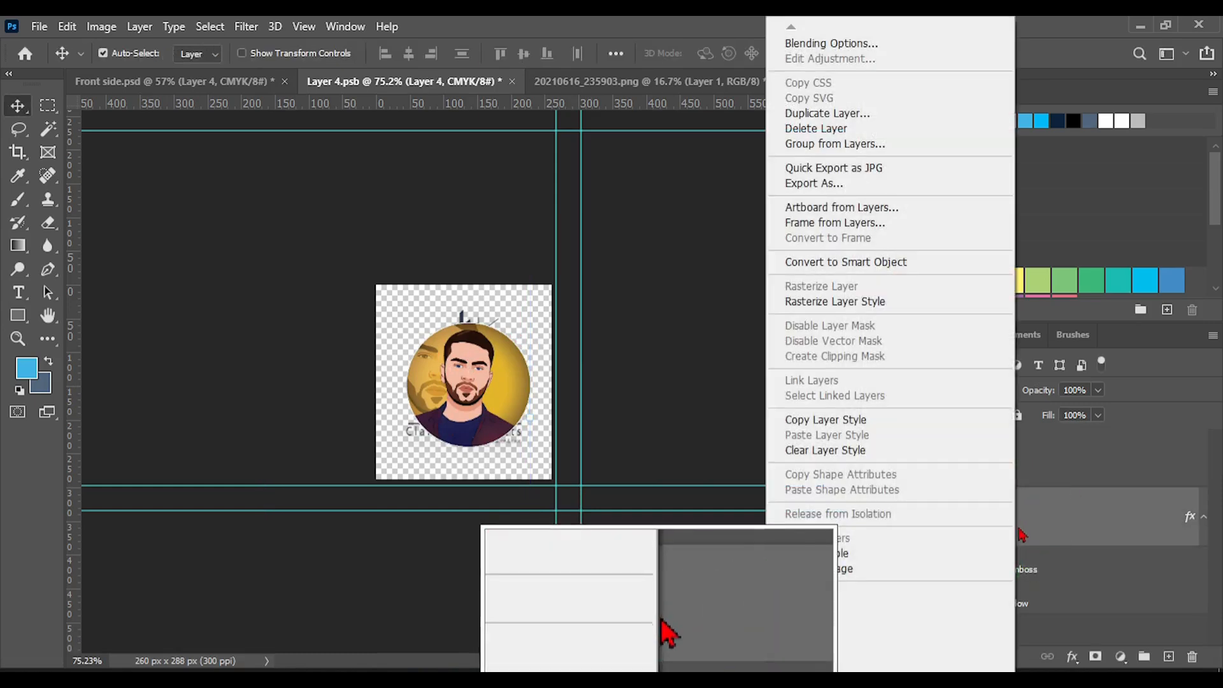
click(844, 422)
click(997, 468)
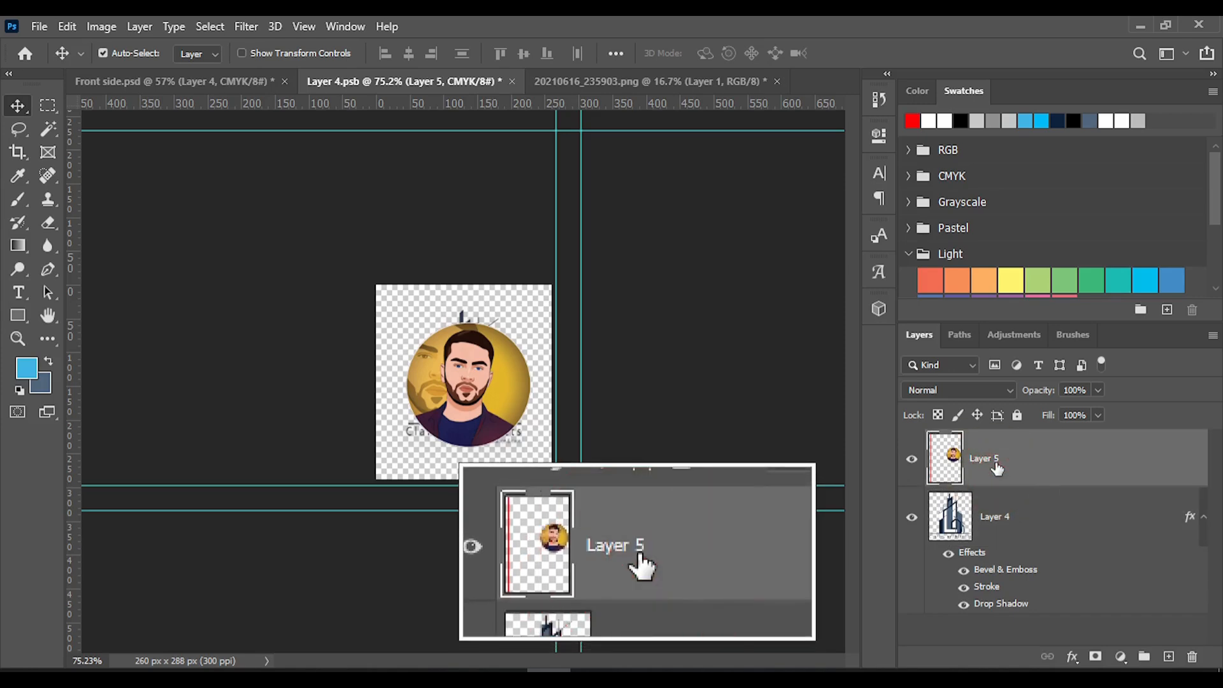
right_click(997, 469)
click(811, 437)
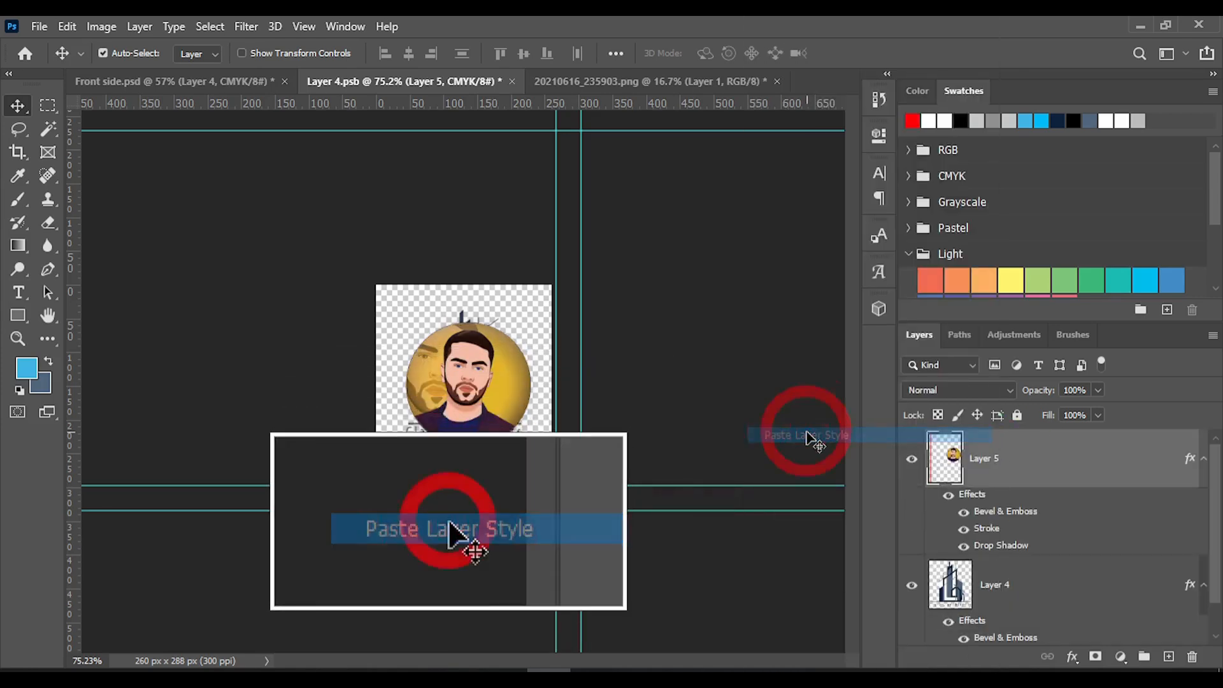
Delete the logo's Layer 4 and save Layer 4.psb to update the business card with the portrait
click(1024, 585)
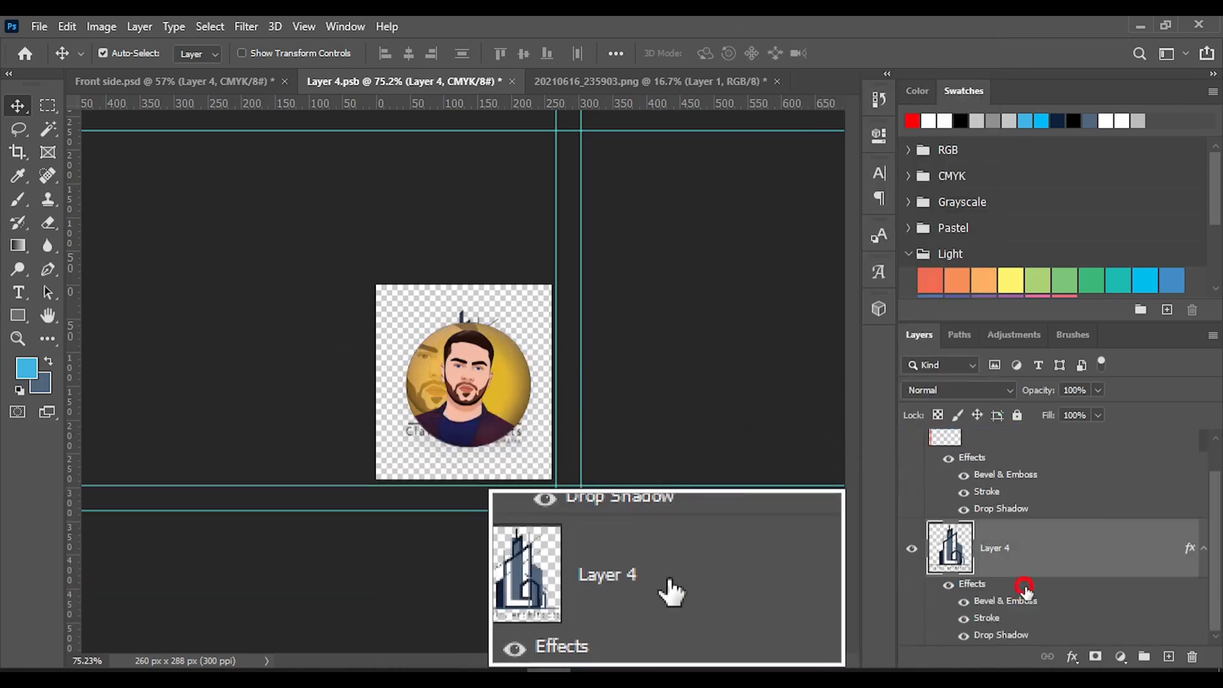
key(Delete)
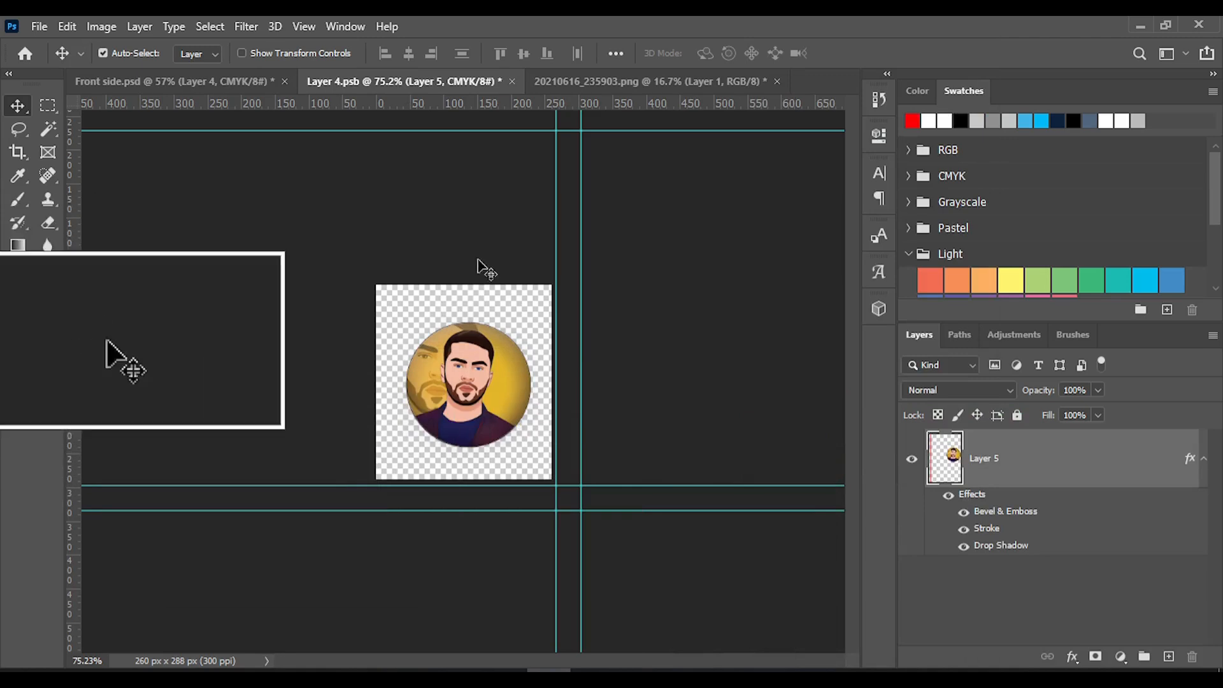
key(ctrl)
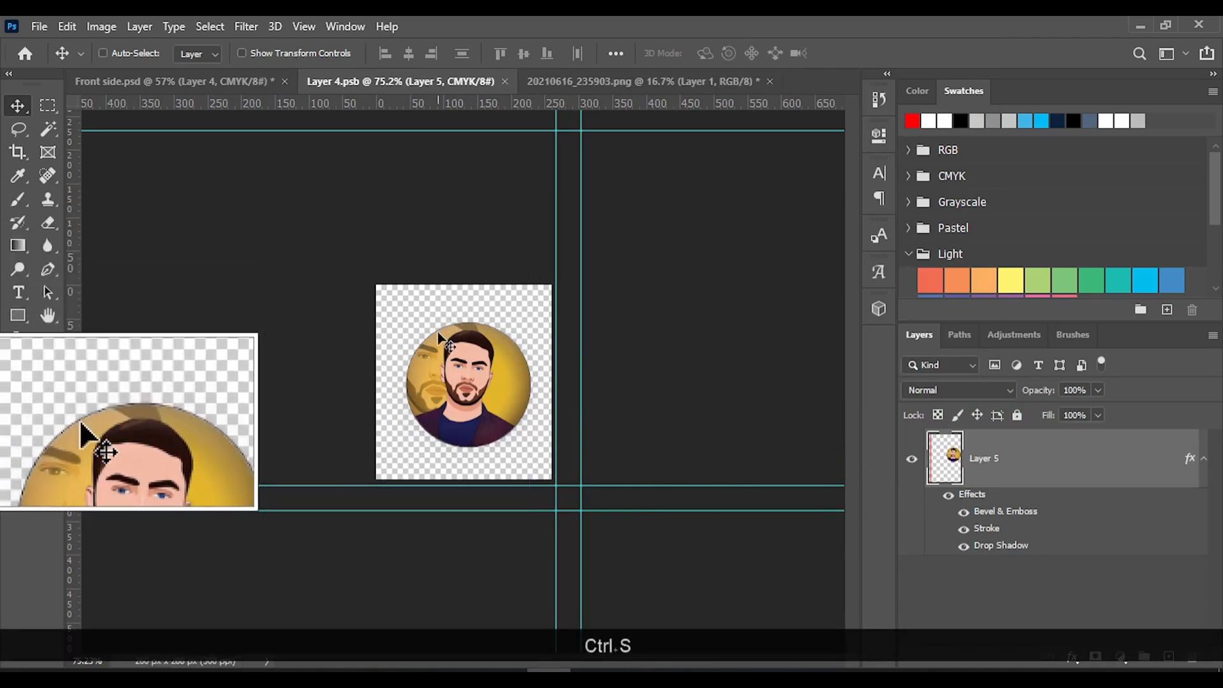
drag(446, 341, 641, 459)
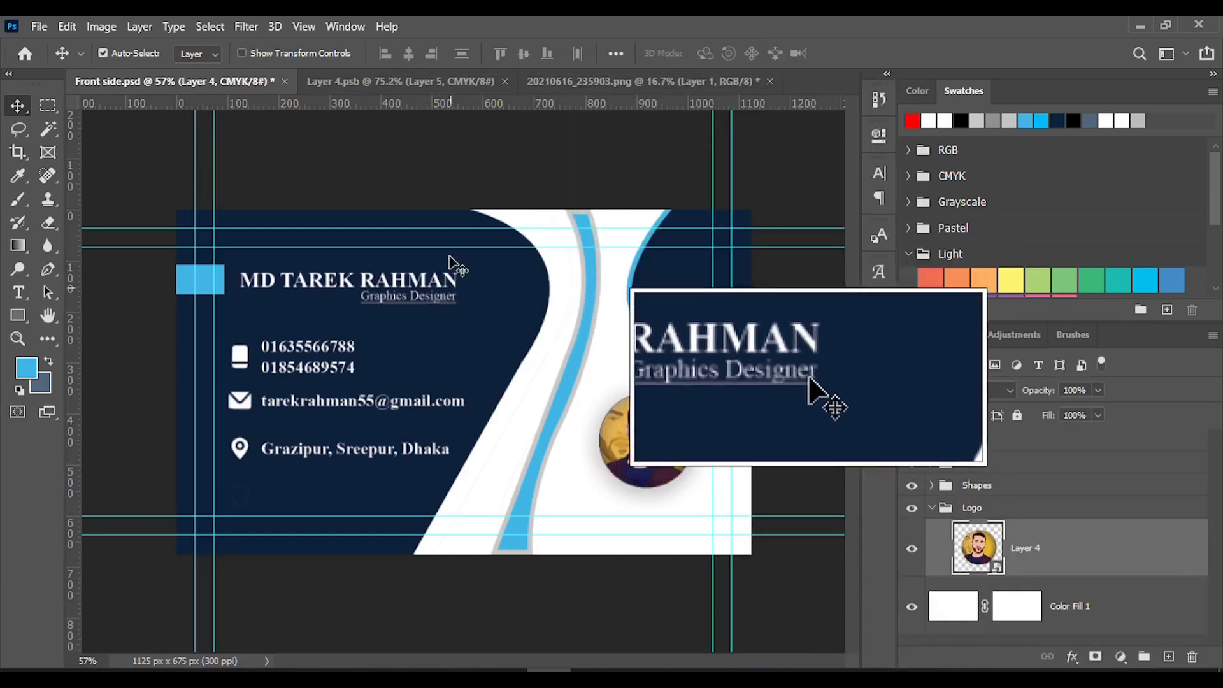
Undo the portrait replacement in Layer 4.psb back to the Clarity Architects logo, save it, and return to Front side.psd
click(417, 82)
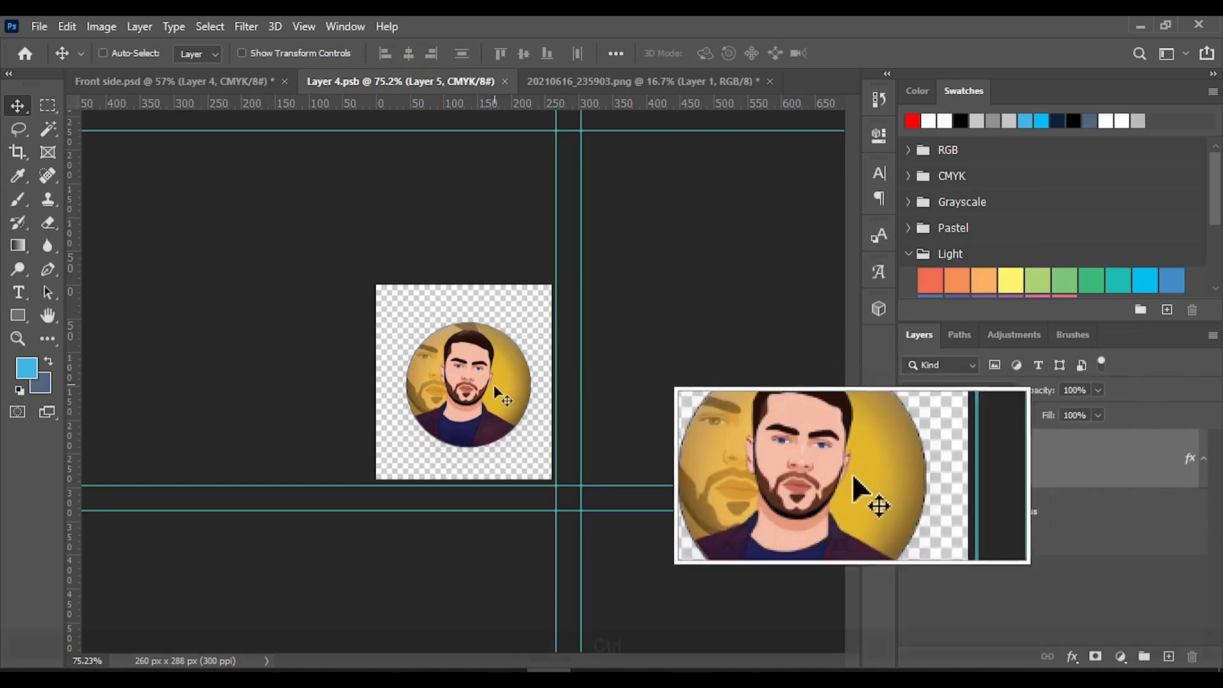
key(ctrl+z)
key(ctrl+z)
key(ctrl+z)
key(ctrl+z)
key(ctrl+z)
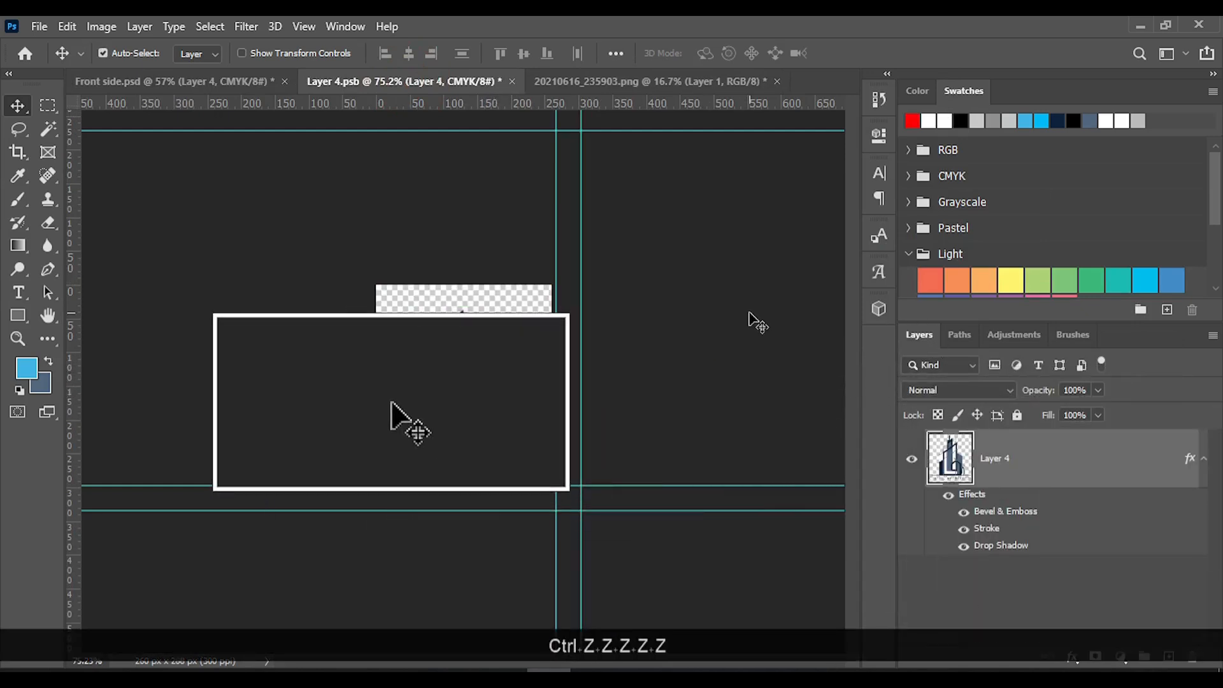
key(ctrl)
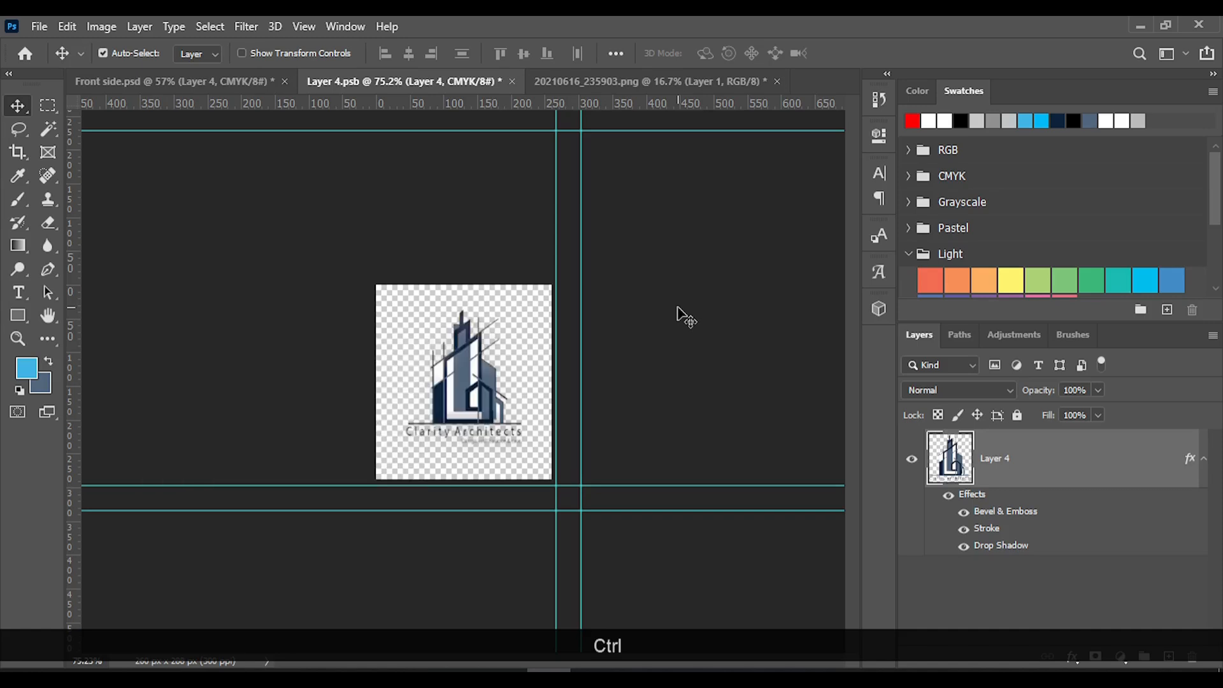
click(227, 81)
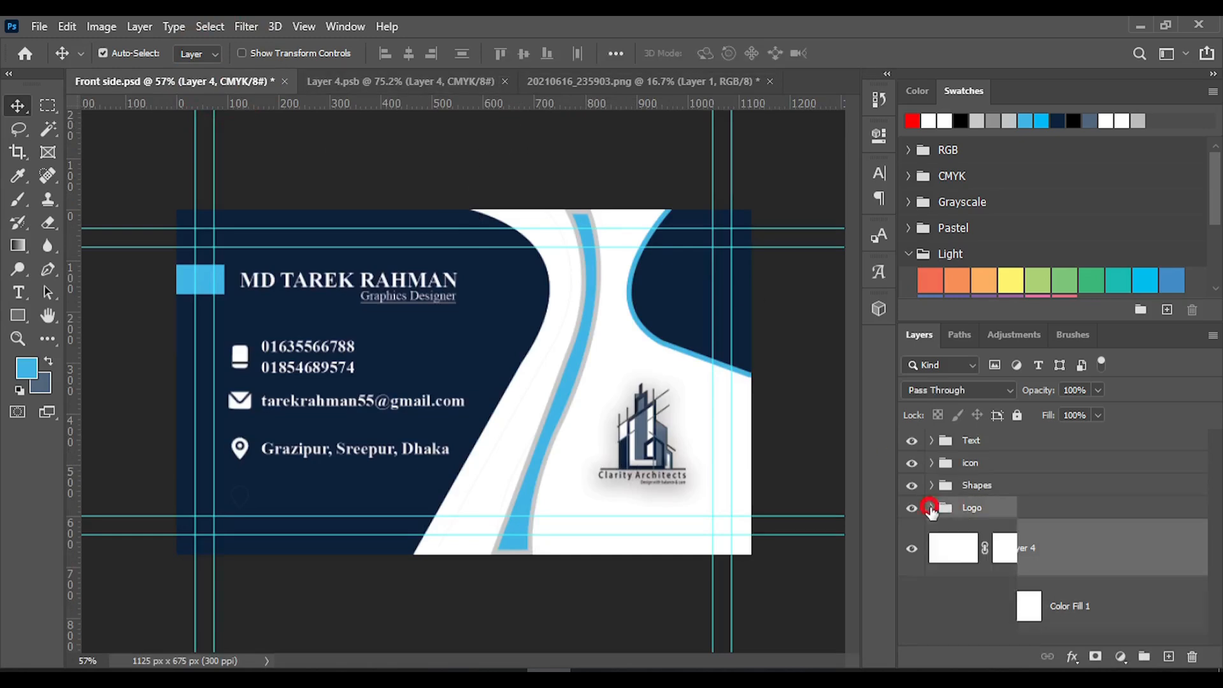
Close the Layer 4.psb and 20210616_235903.png documents, keeping only Front side.psd open
click(384, 86)
click(495, 81)
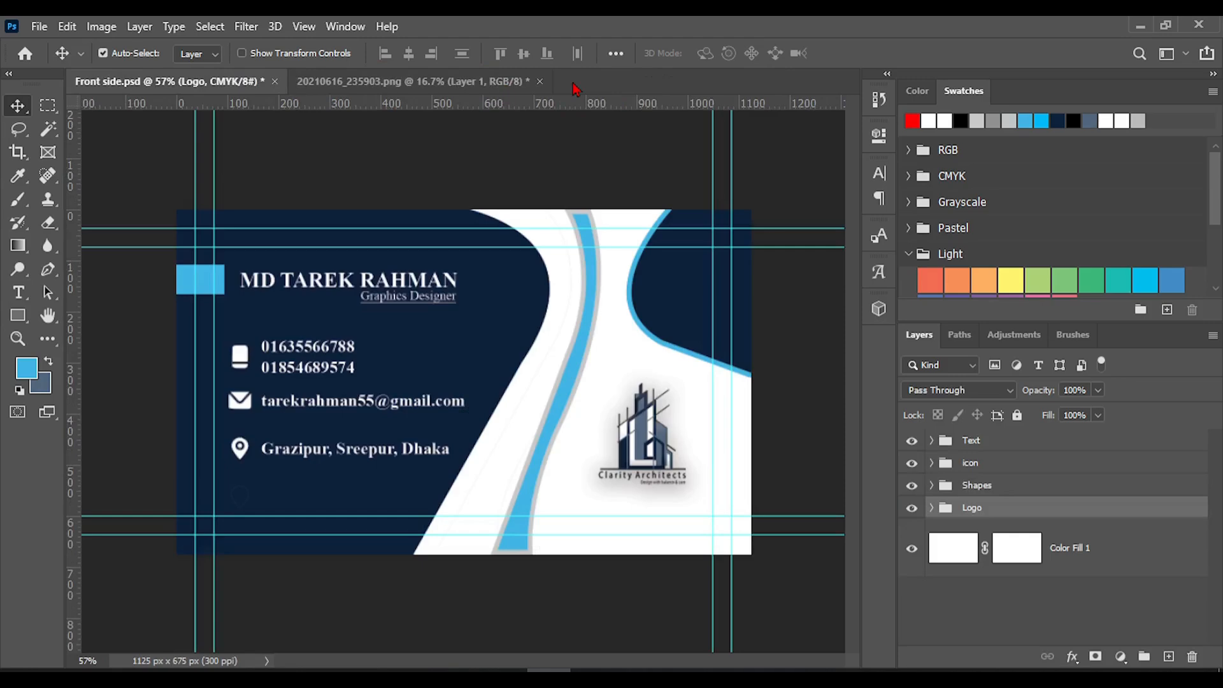
click(540, 81)
click(597, 277)
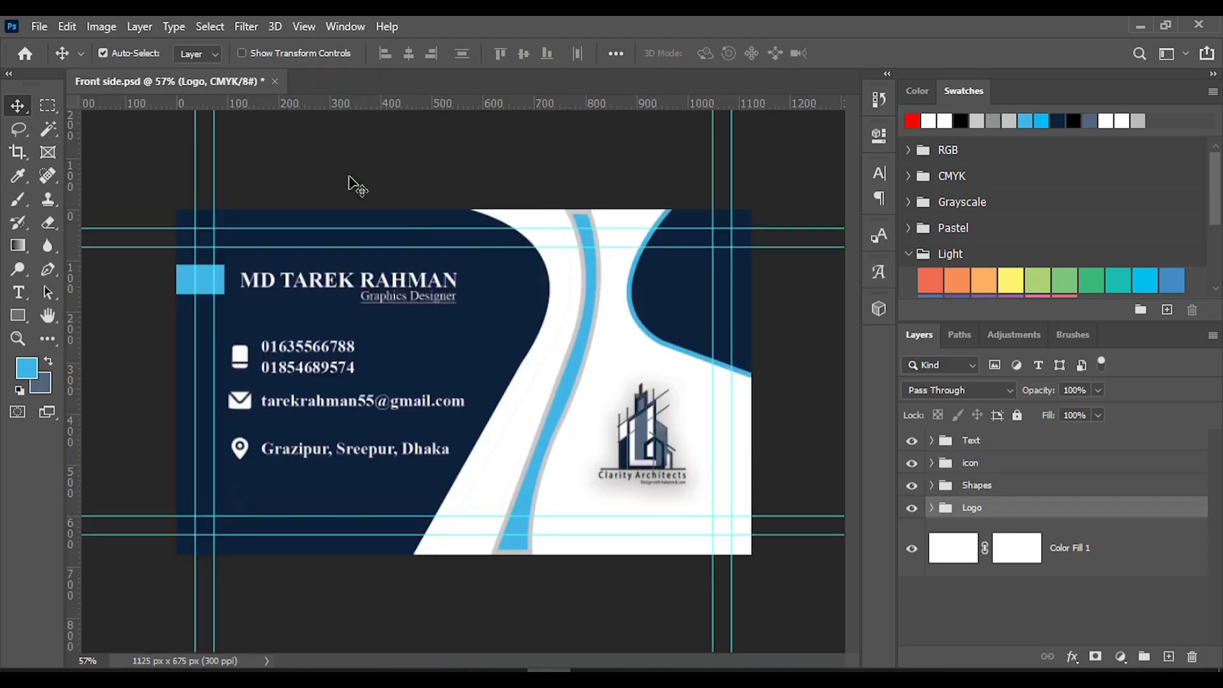
Start a new document and name it "Back Side"
click(40, 26)
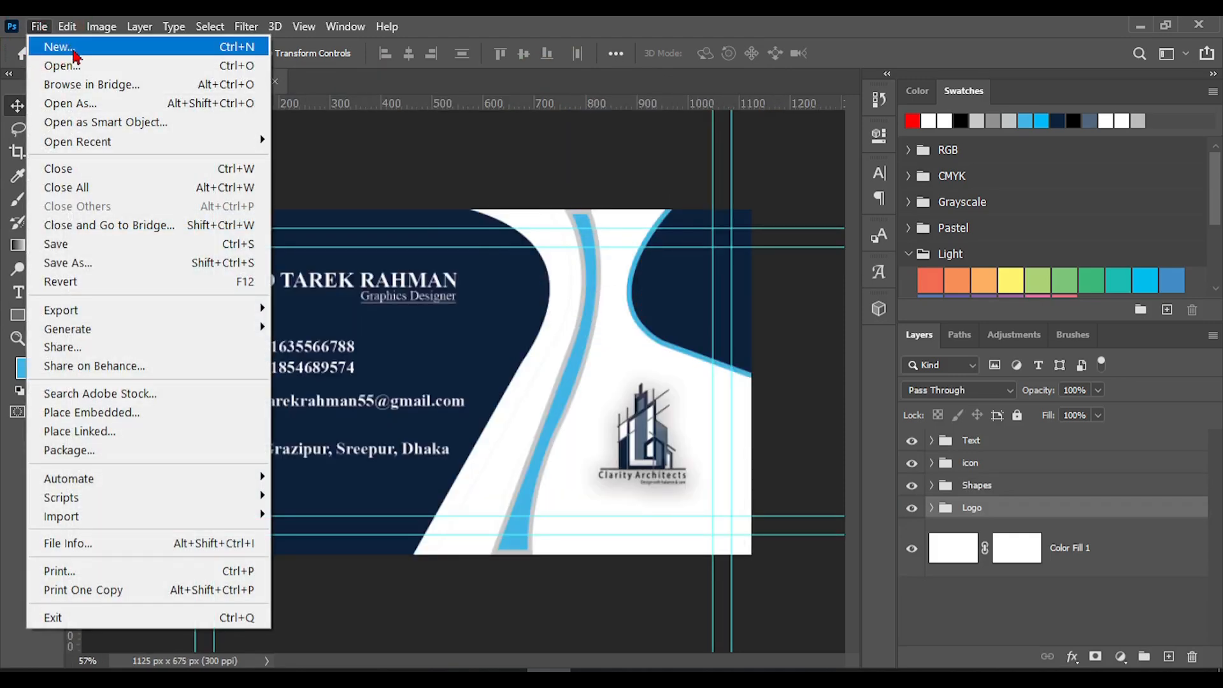
click(74, 55)
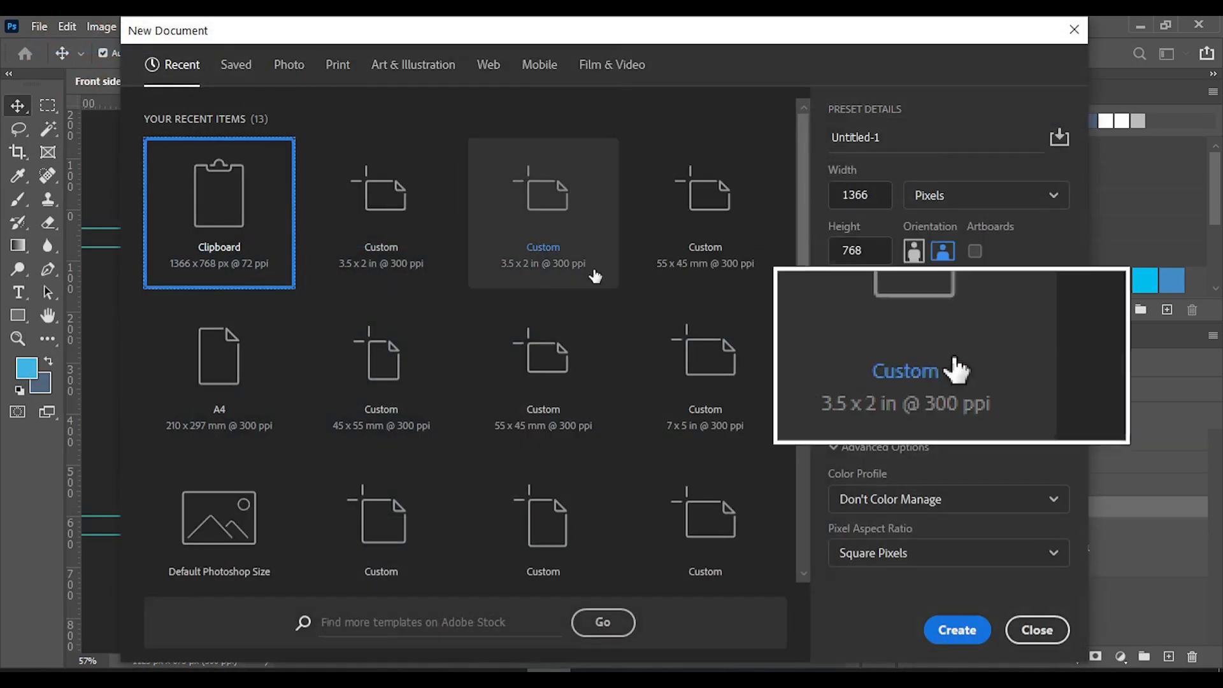
double_click(869, 195)
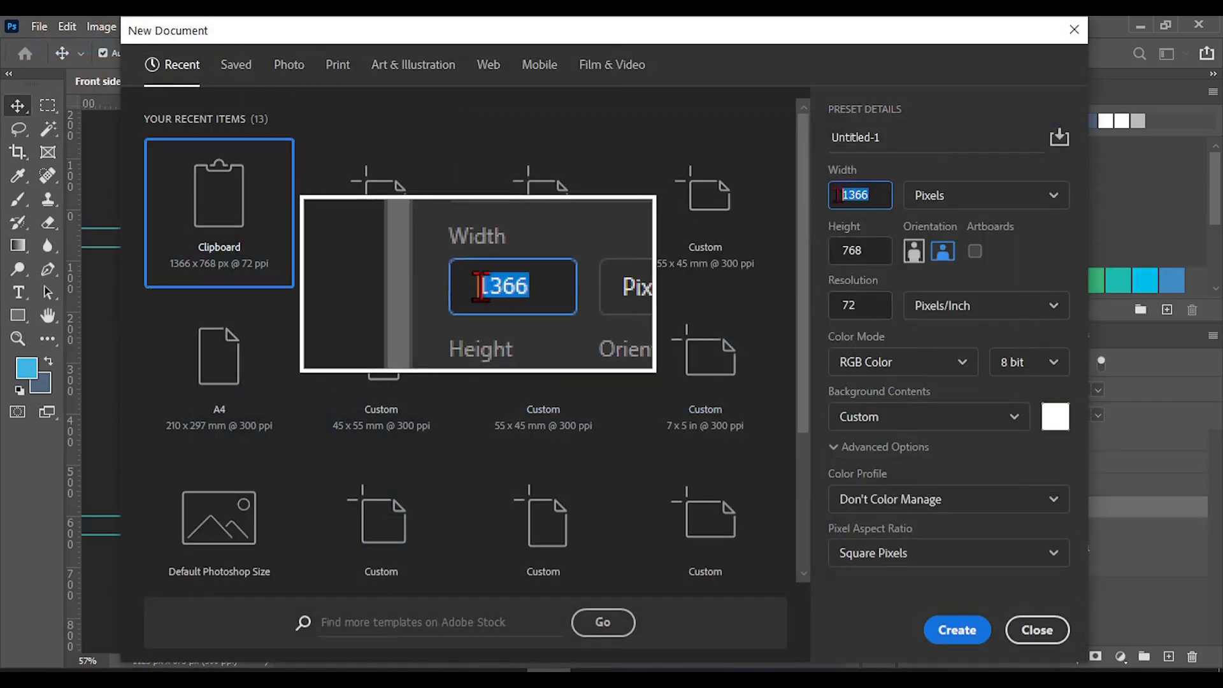
click(902, 136)
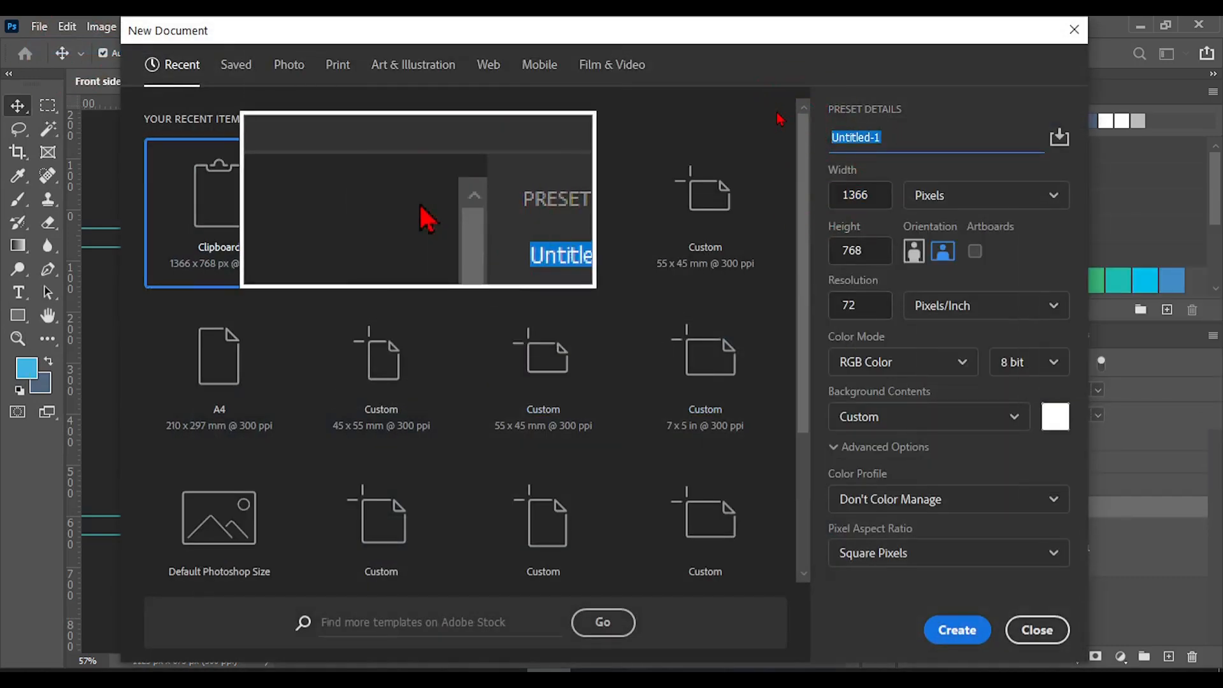
text(Bad)
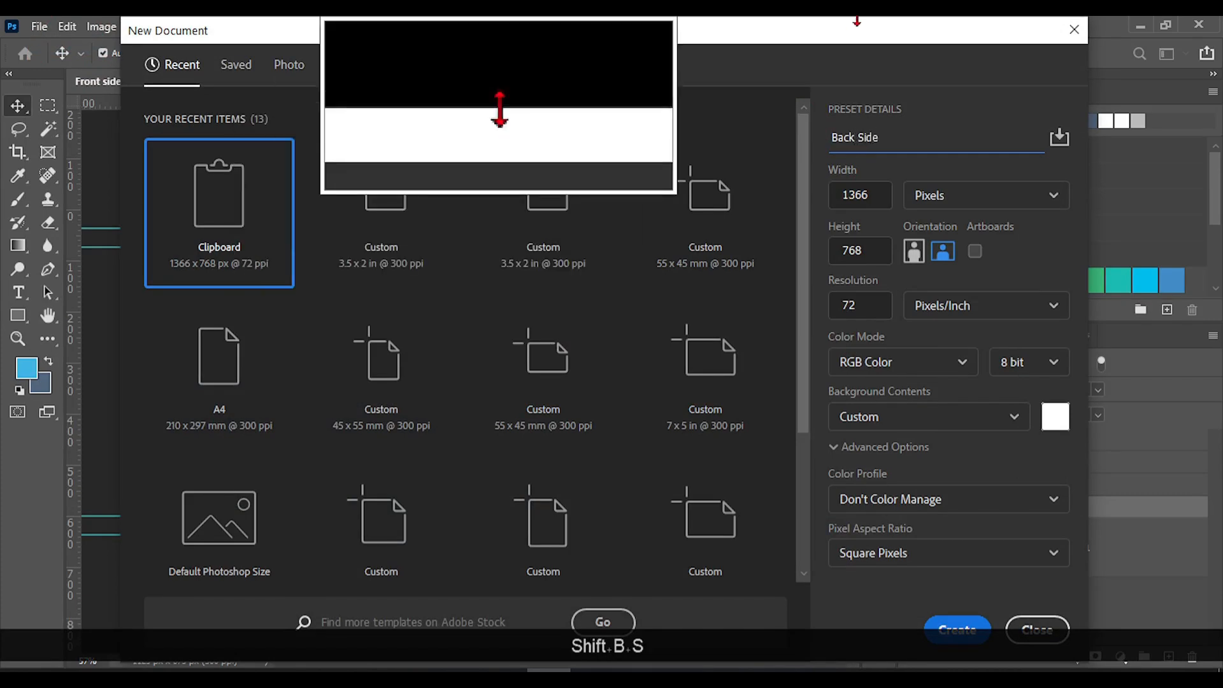
Set the new document's unit to inches, with a width of 3.5 and a height of 2
drag(880, 193, 809, 190)
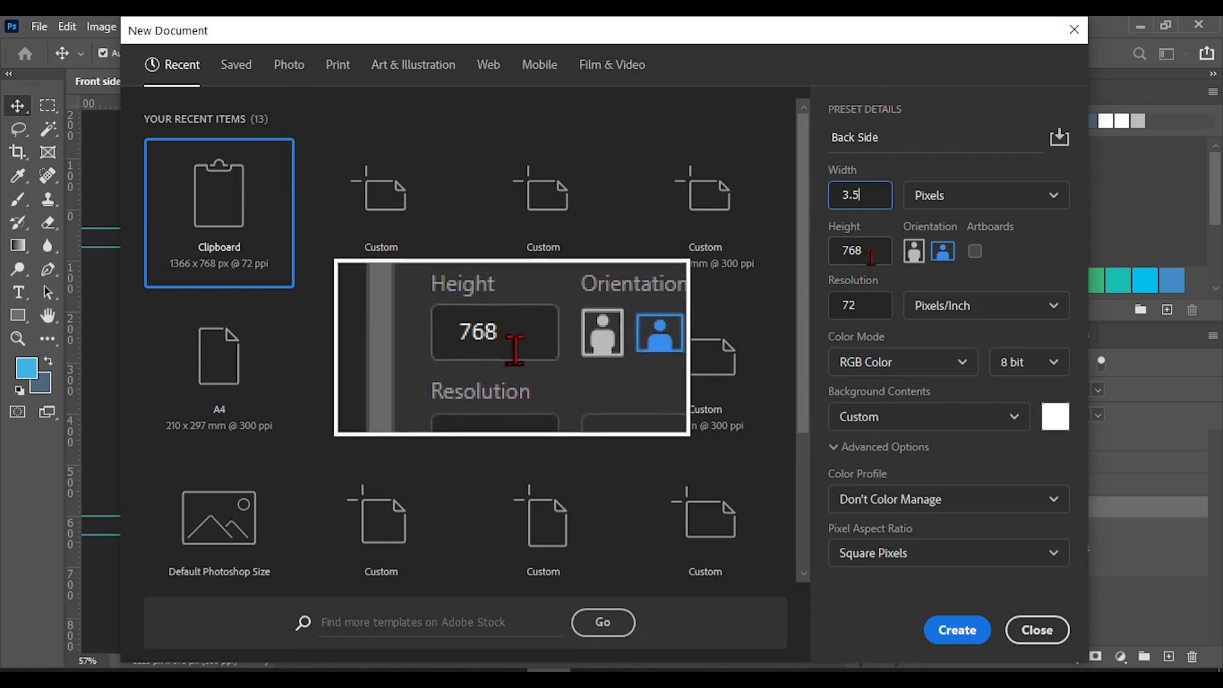
drag(868, 255, 821, 258)
text(2)
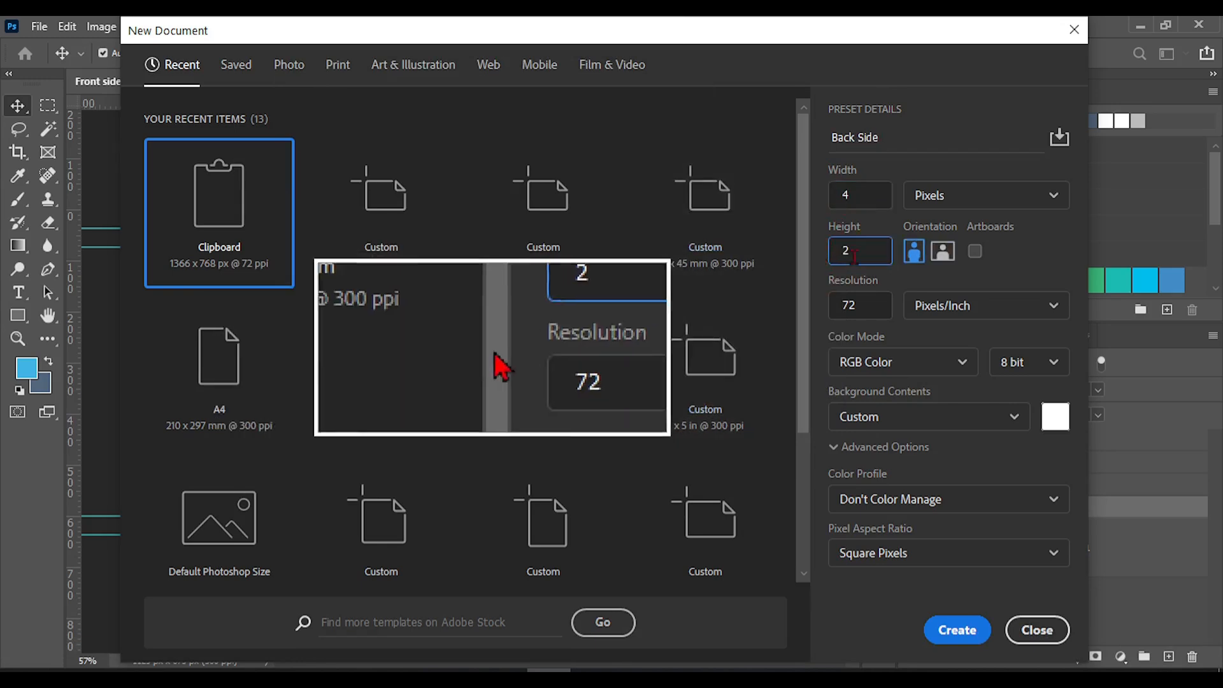
click(943, 199)
click(941, 265)
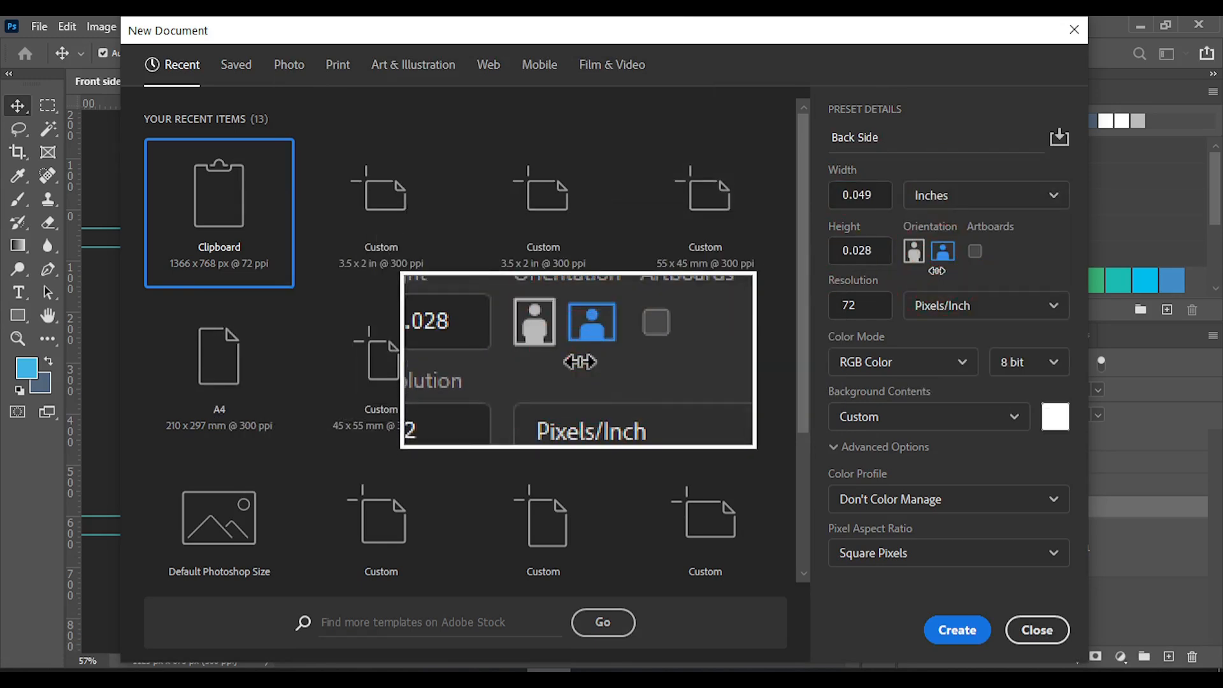
double_click(863, 195)
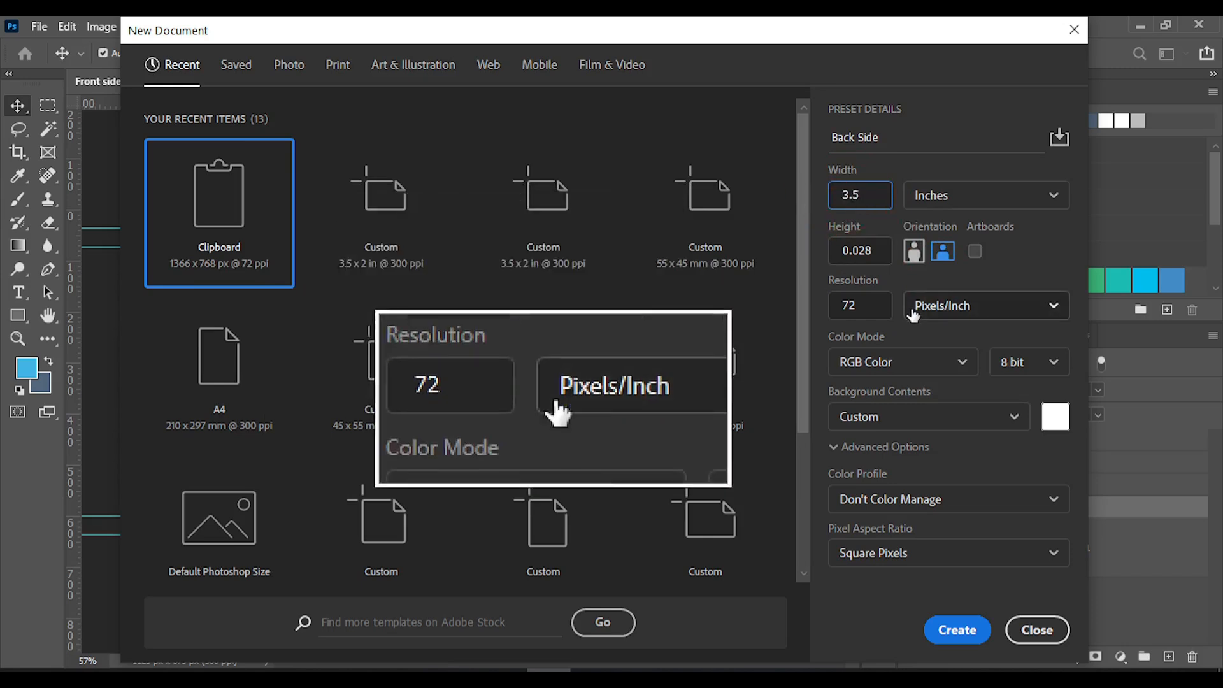
drag(879, 252, 776, 251)
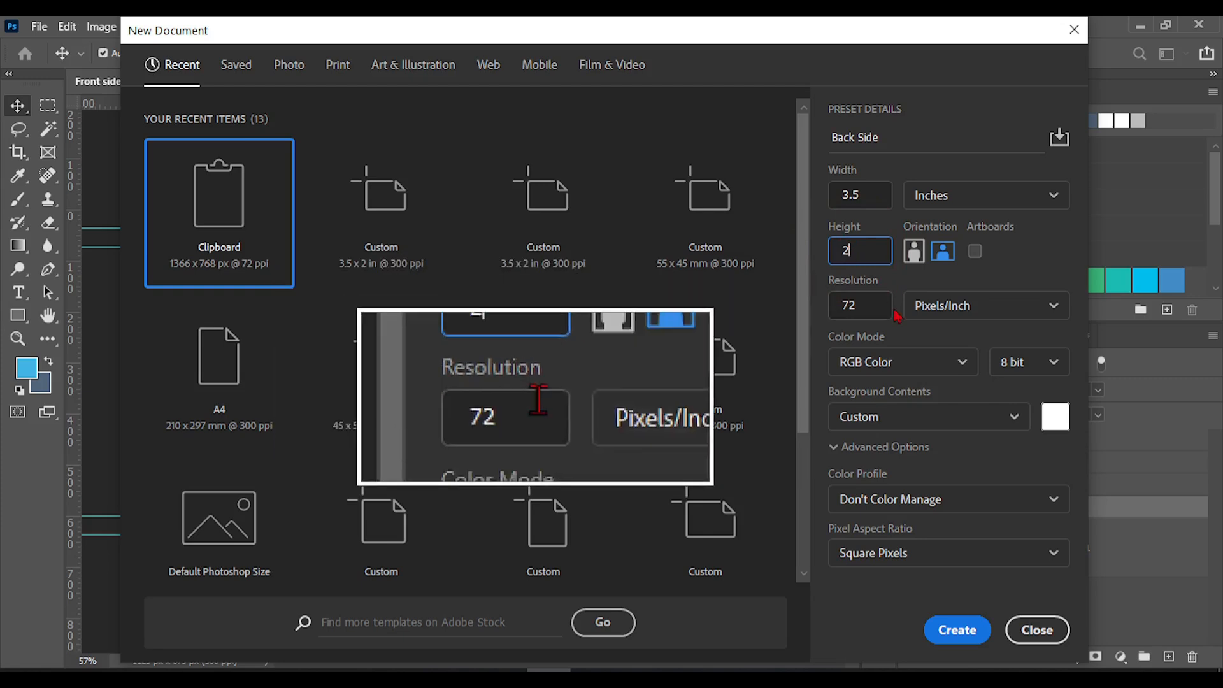
Set the resolution to 300 pixels/inch and the colour mode to CMYK Color, and create the document
drag(879, 309, 811, 310)
text(30)
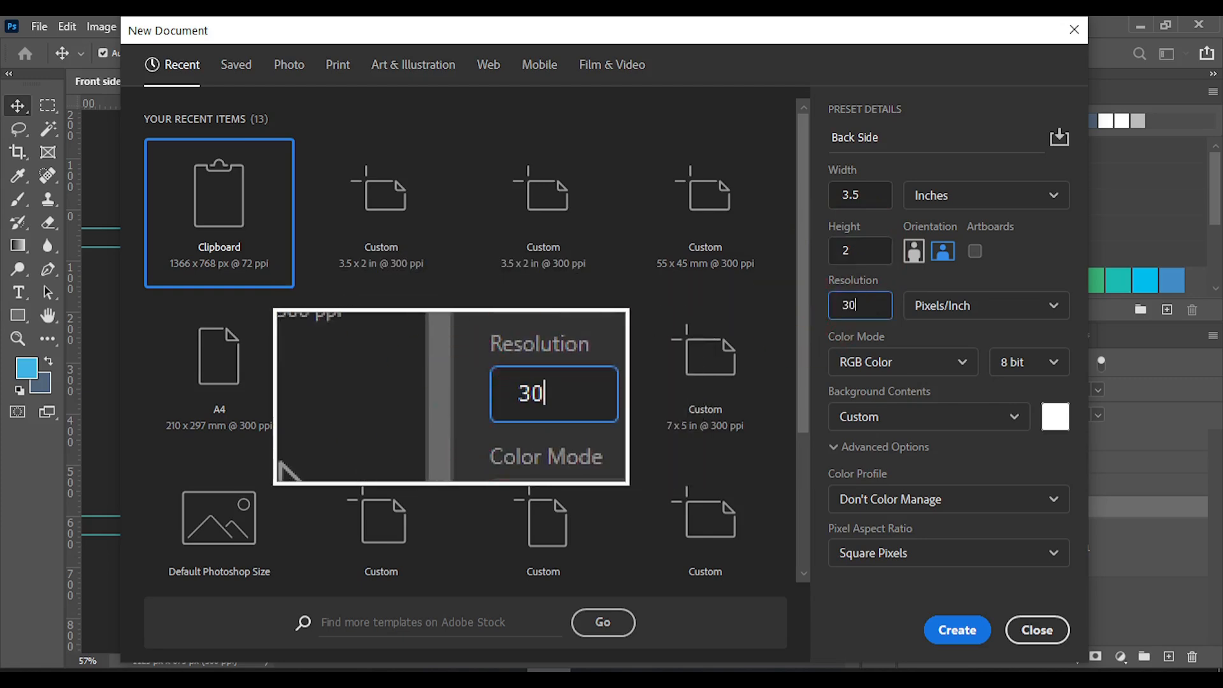
text(0)
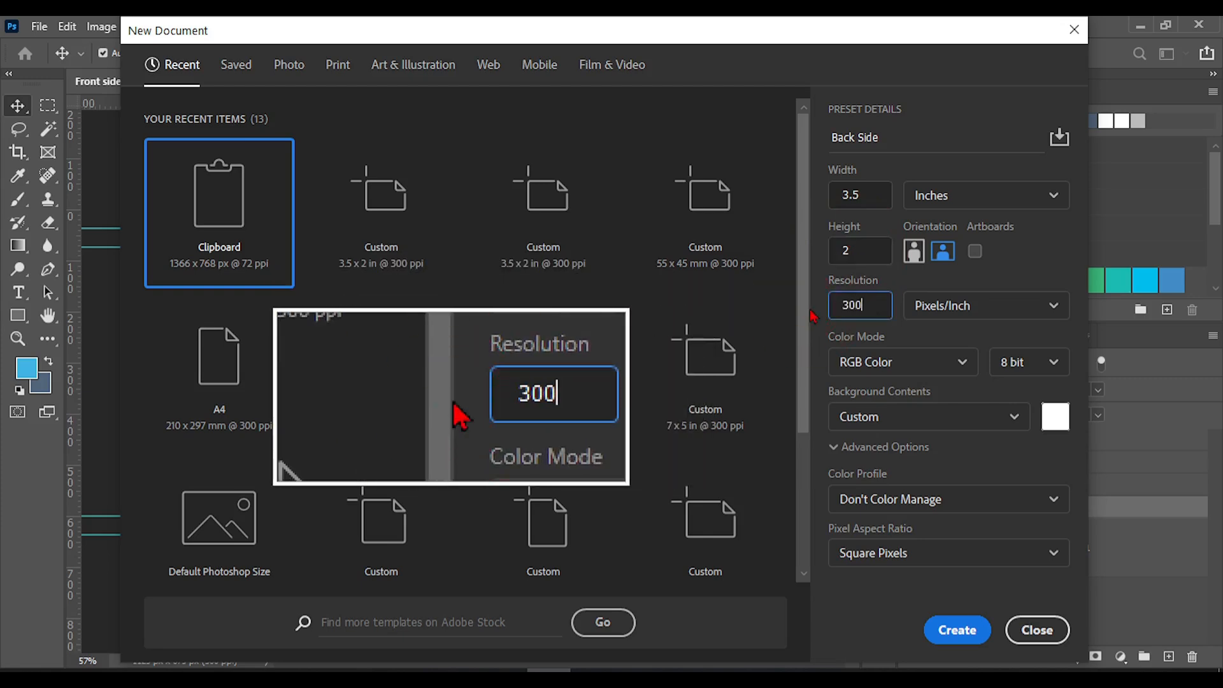
click(934, 366)
click(844, 496)
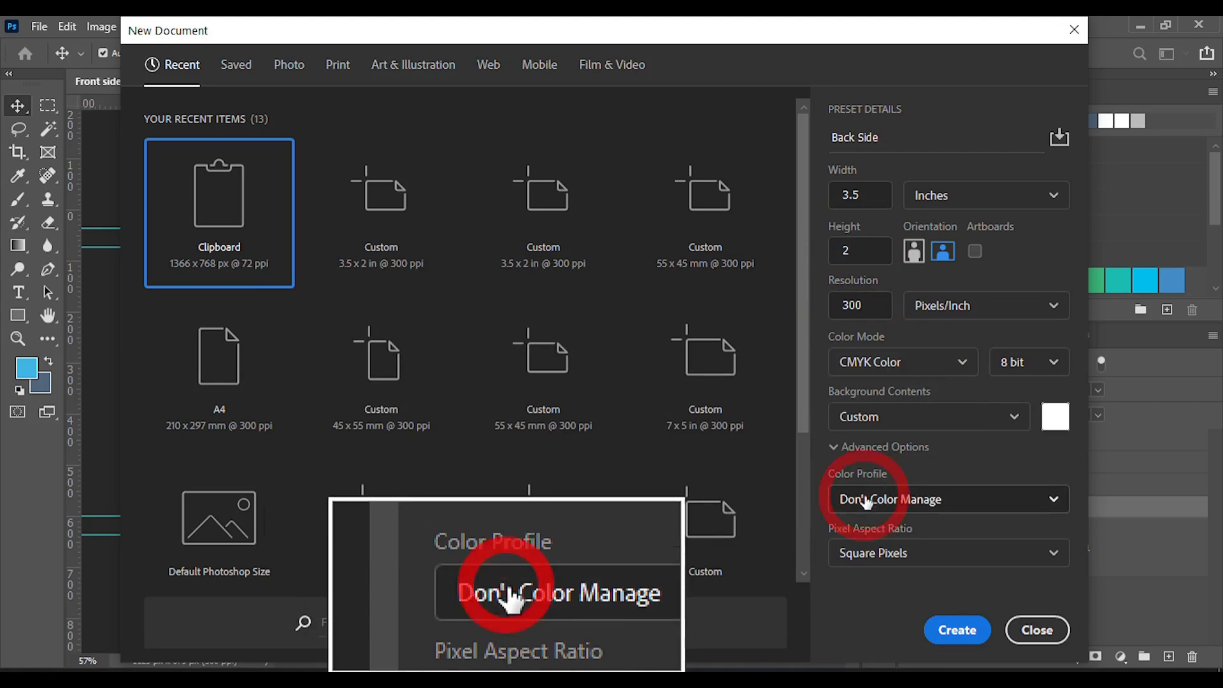
click(954, 630)
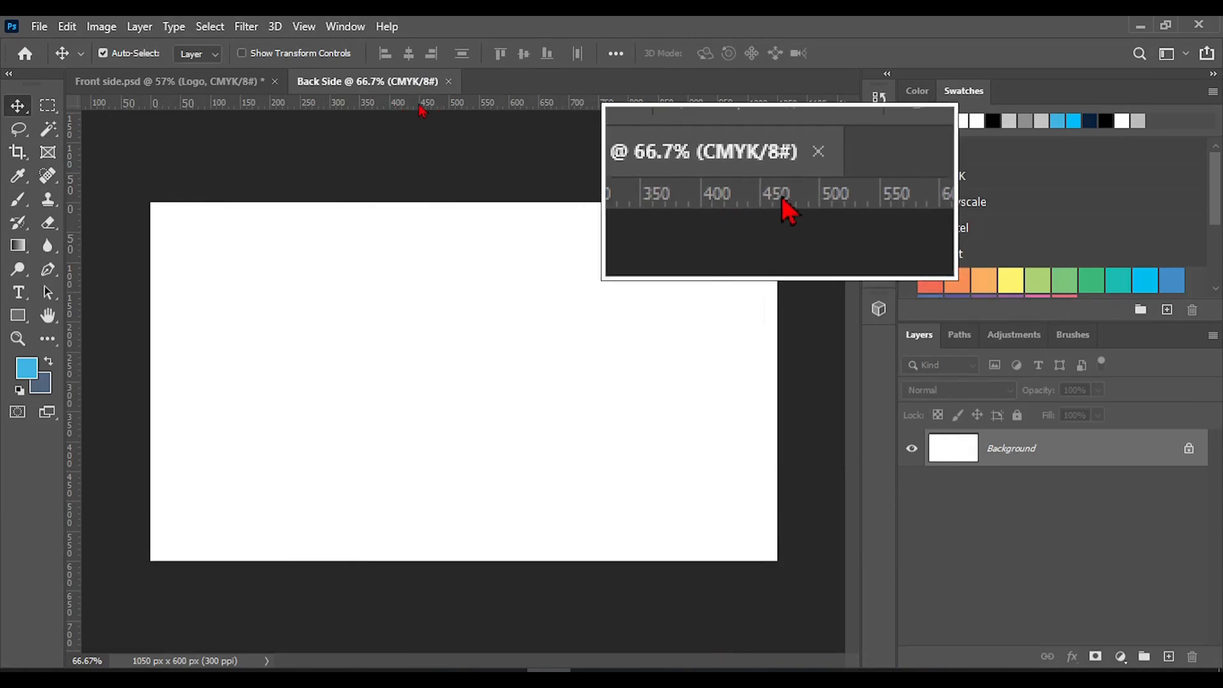
Place guides along all four edges of the white Back Side canvas
drag(422, 110, 420, 203)
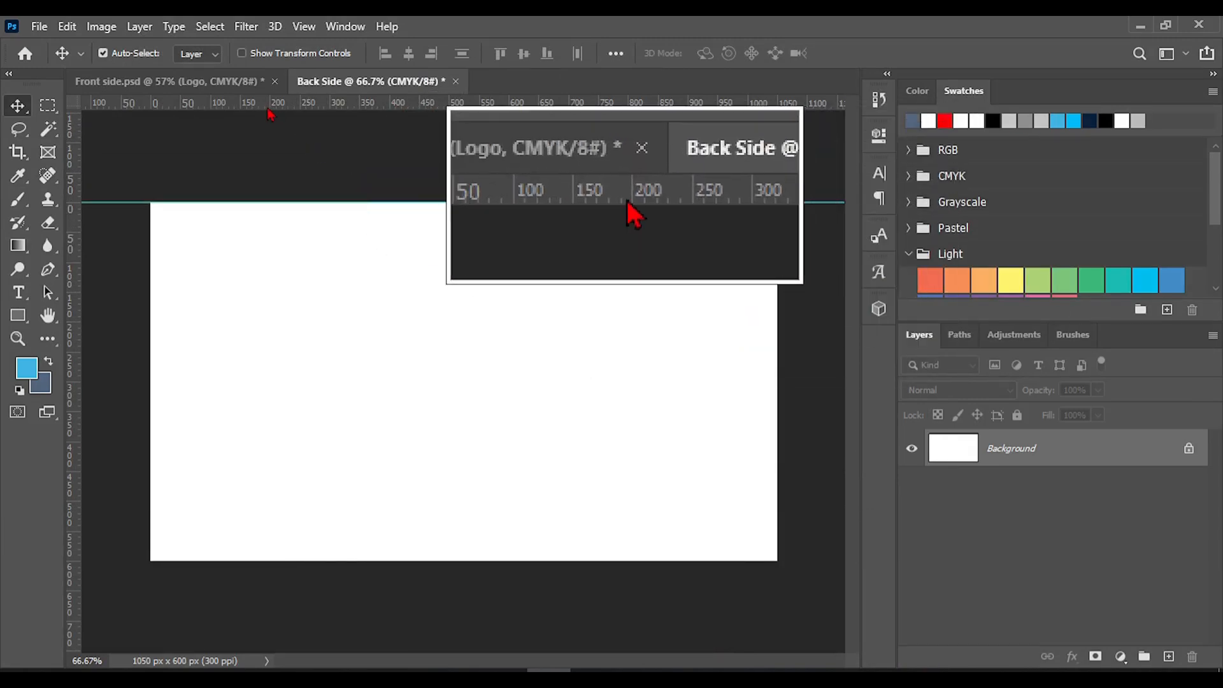
drag(270, 114, 314, 561)
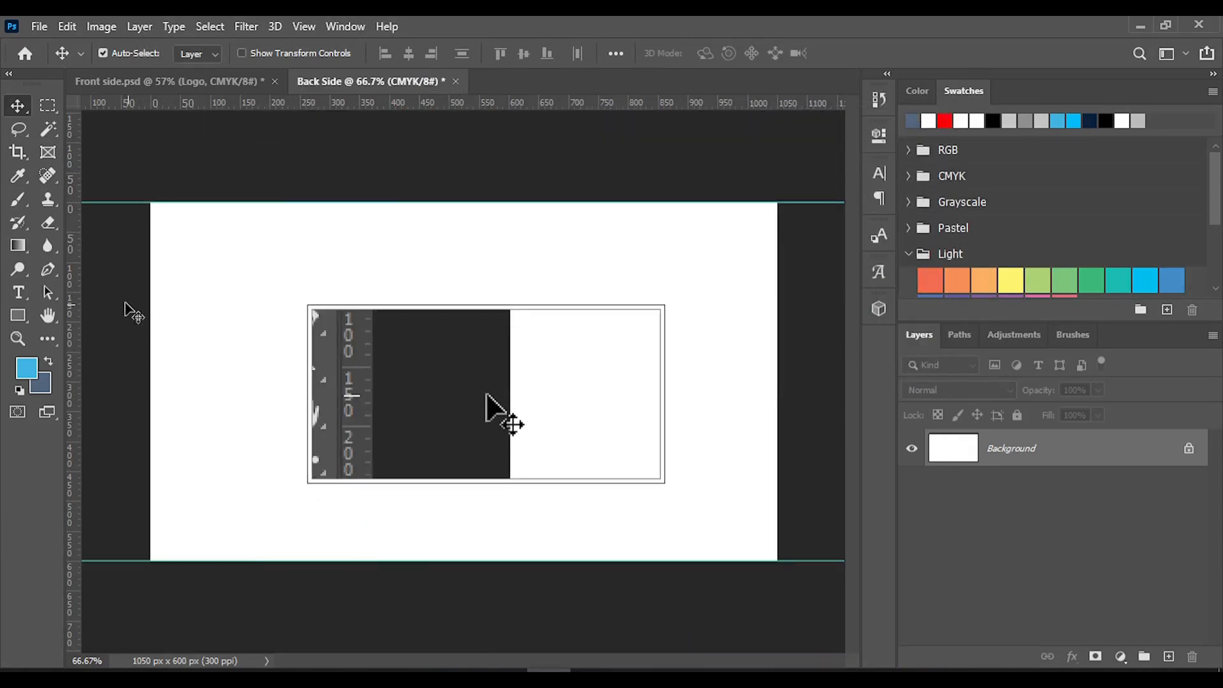
drag(76, 295, 150, 288)
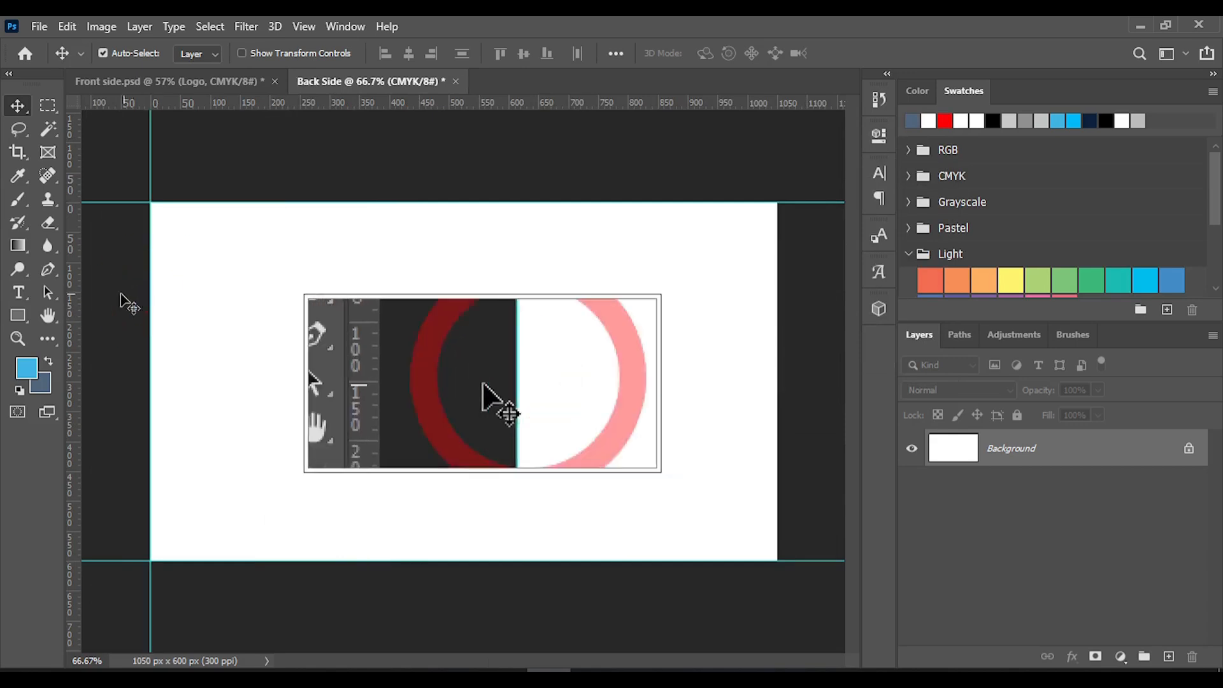
drag(76, 282, 384, 289)
click(749, 317)
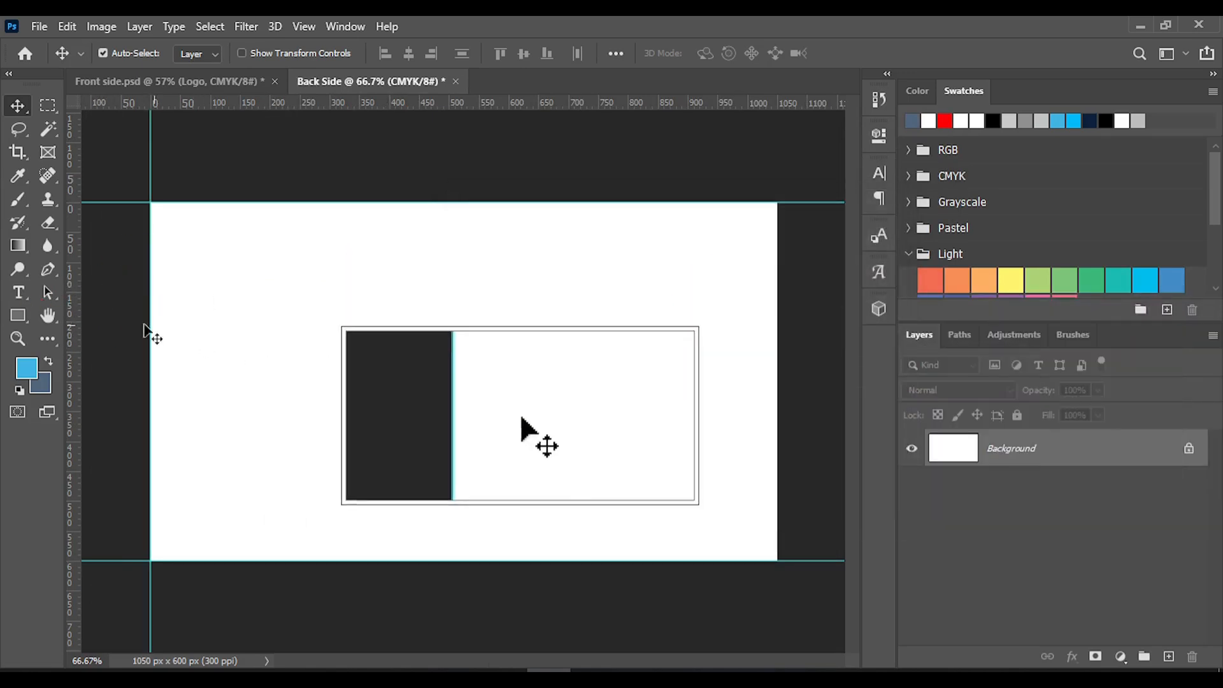
drag(77, 319, 777, 371)
Set the Back Side canvas size to extend by 0.25 inches in both width and height, relative to the current size
click(102, 27)
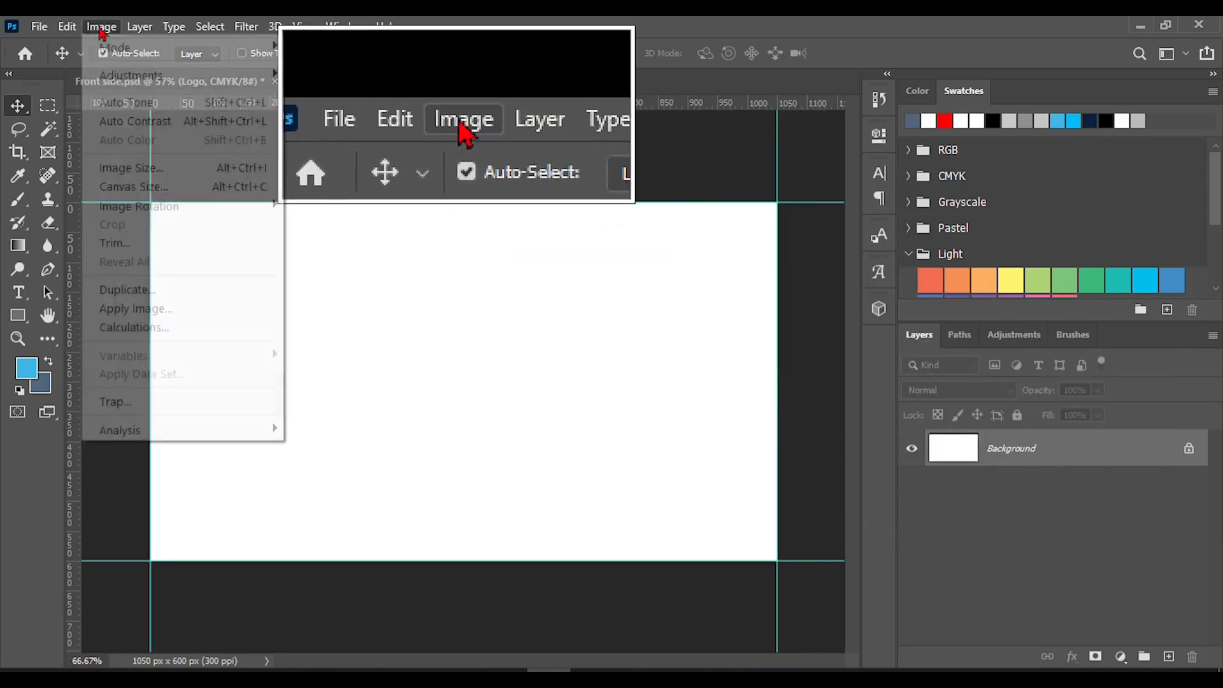
click(143, 186)
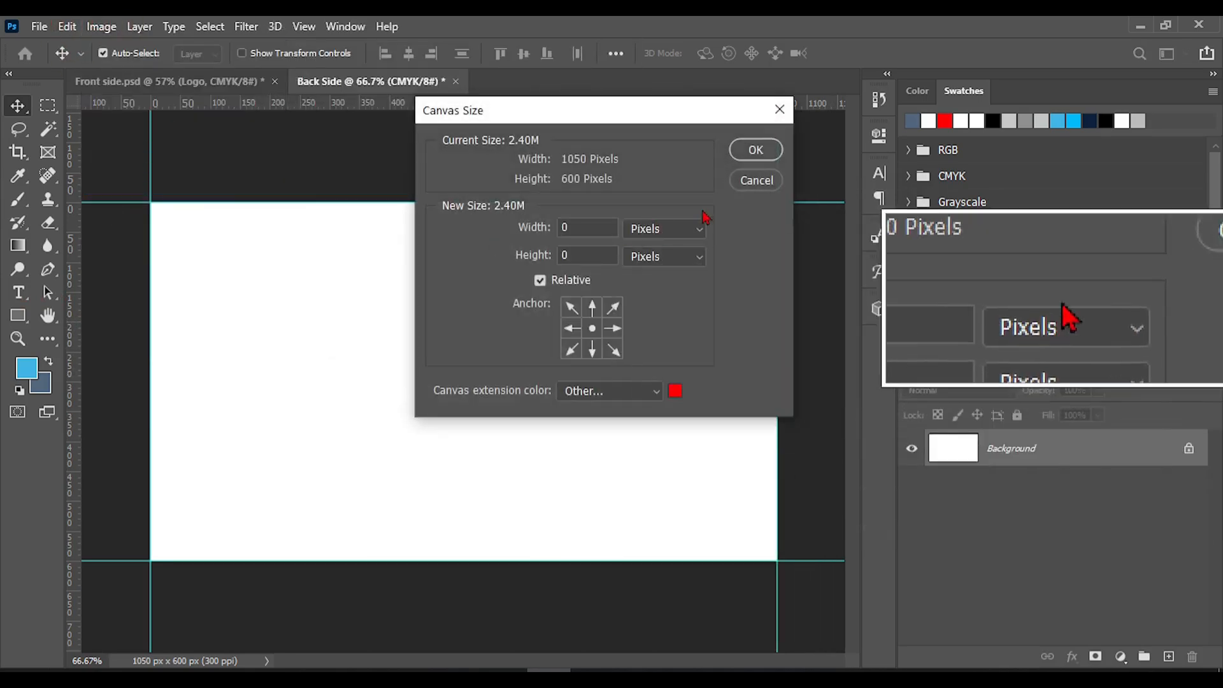
click(675, 228)
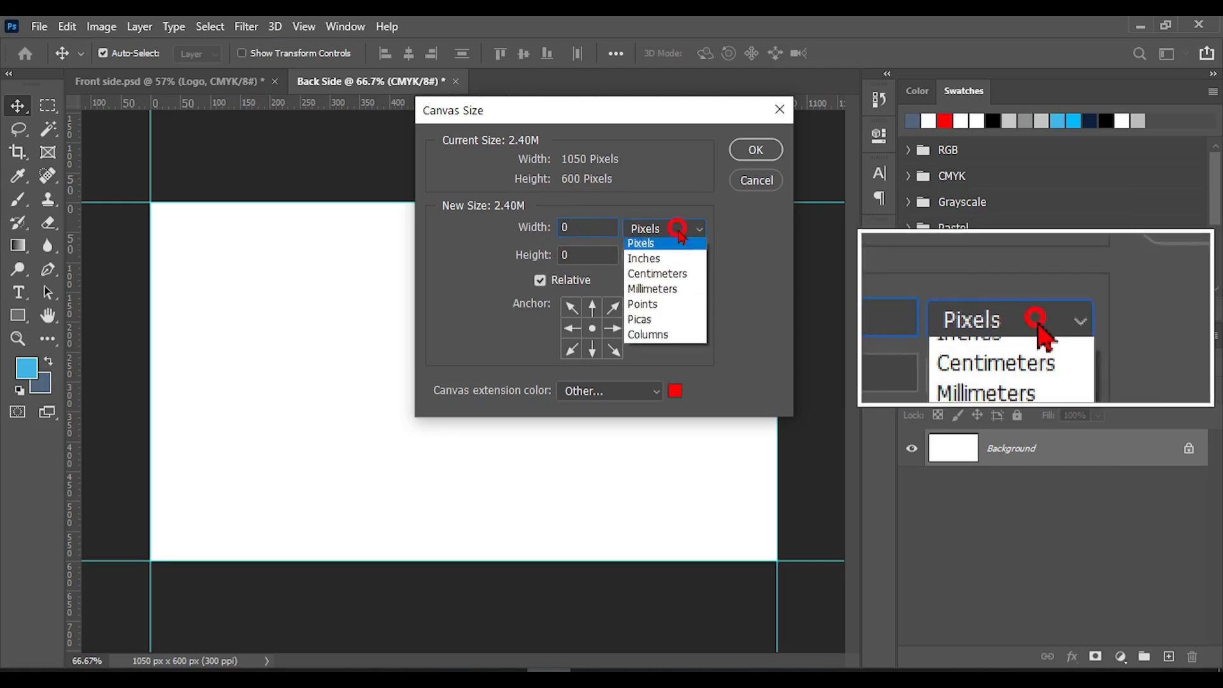
click(656, 274)
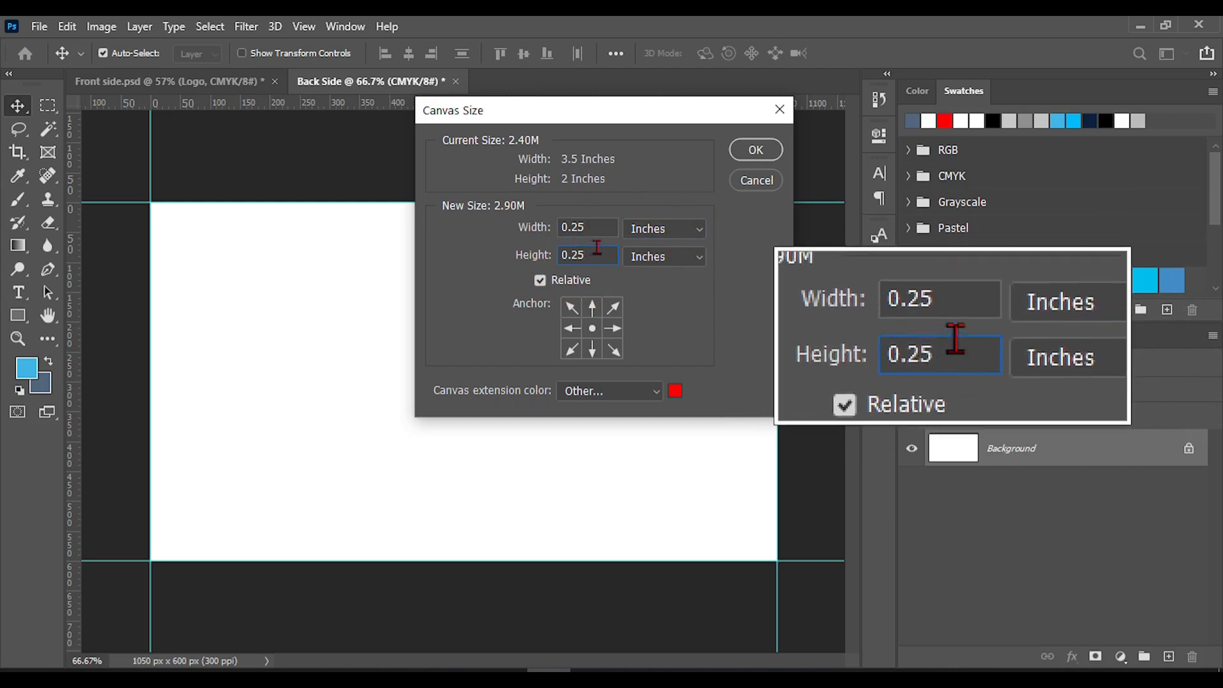
Choose cyan 00fff0 as the canvas extension color and apply the canvas enlargement
click(675, 392)
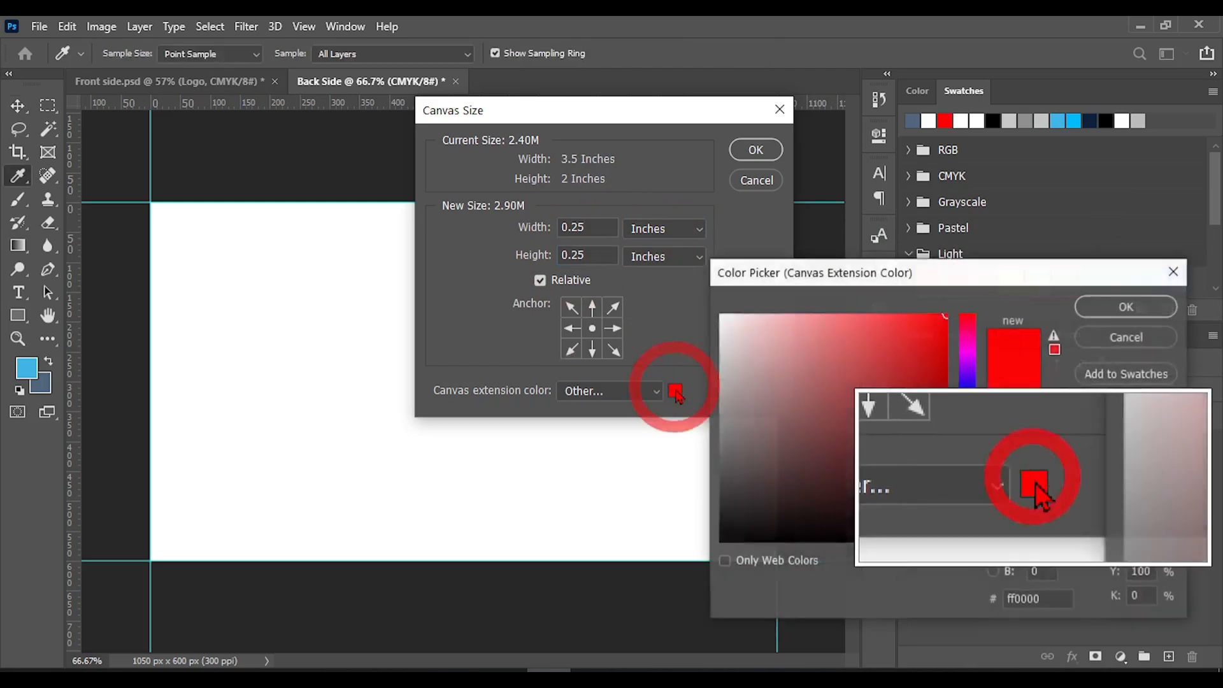
click(969, 426)
drag(970, 425, 969, 431)
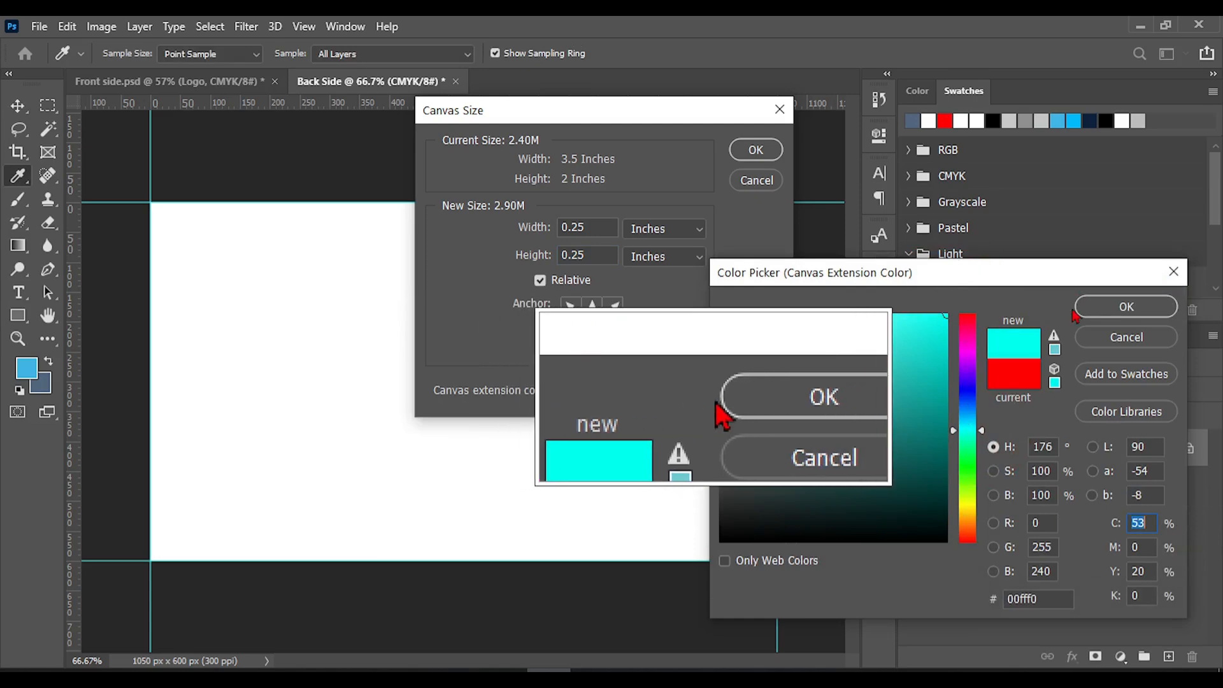
click(1127, 306)
click(758, 151)
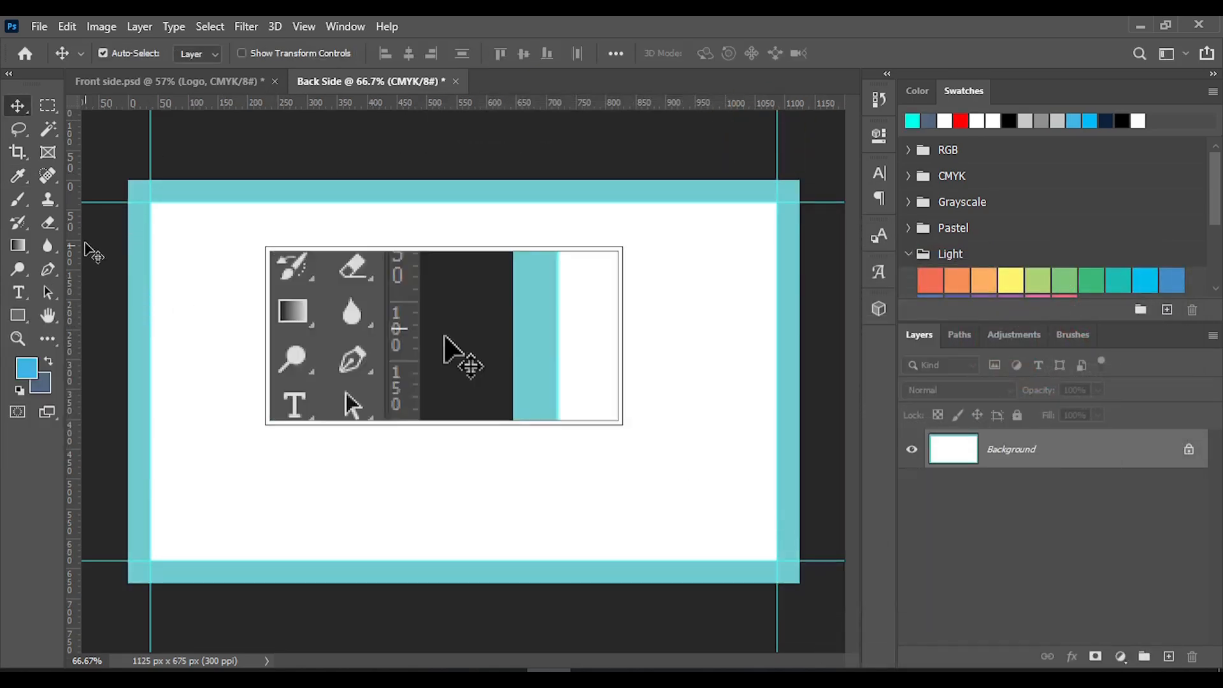
Create a 100 x 100 px blue square on the canvas with the Rectangle Tool
click(17, 317)
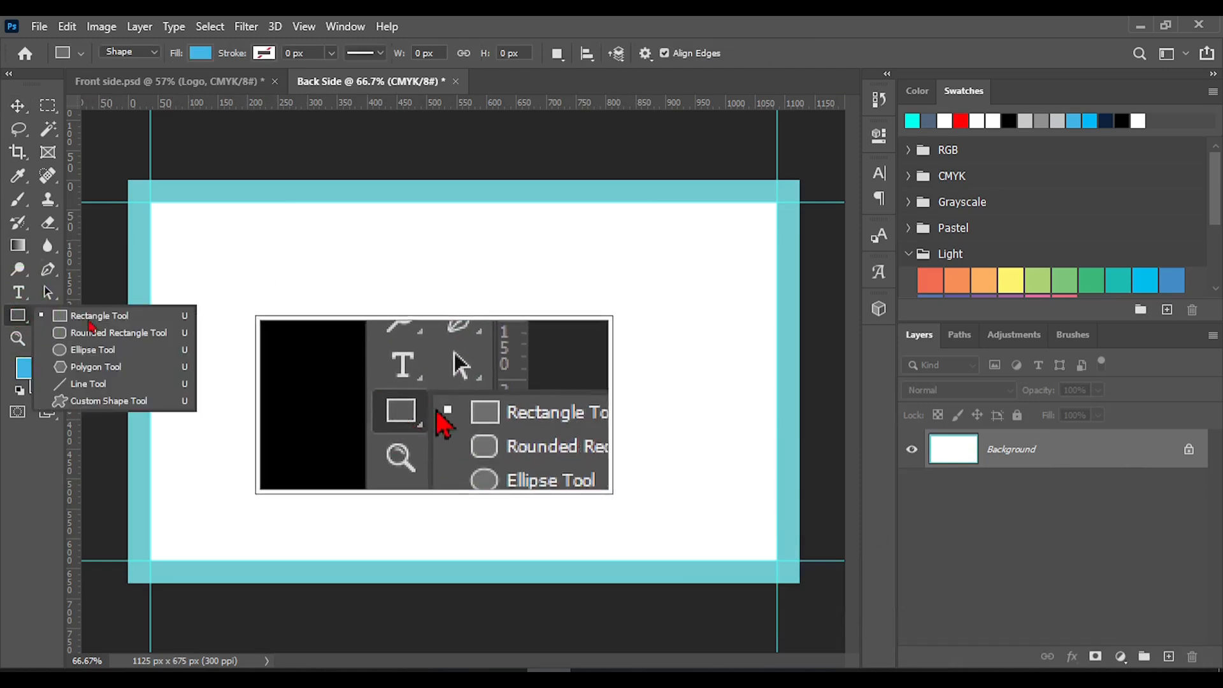
click(96, 316)
click(182, 247)
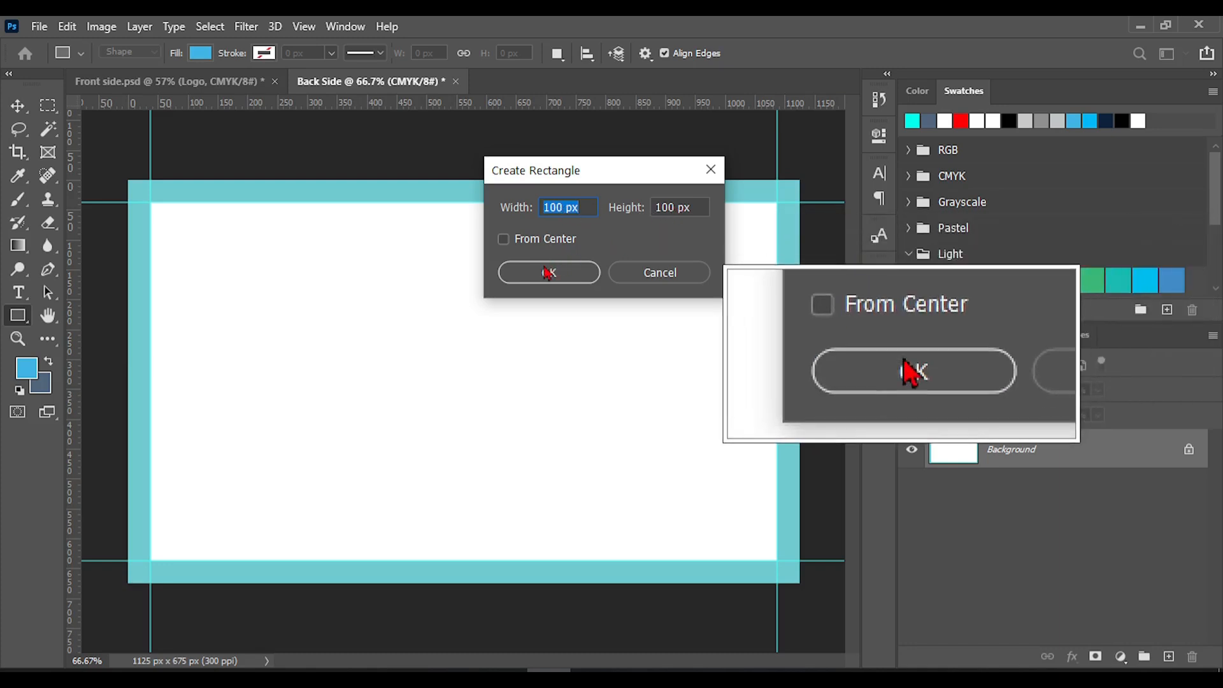
click(563, 269)
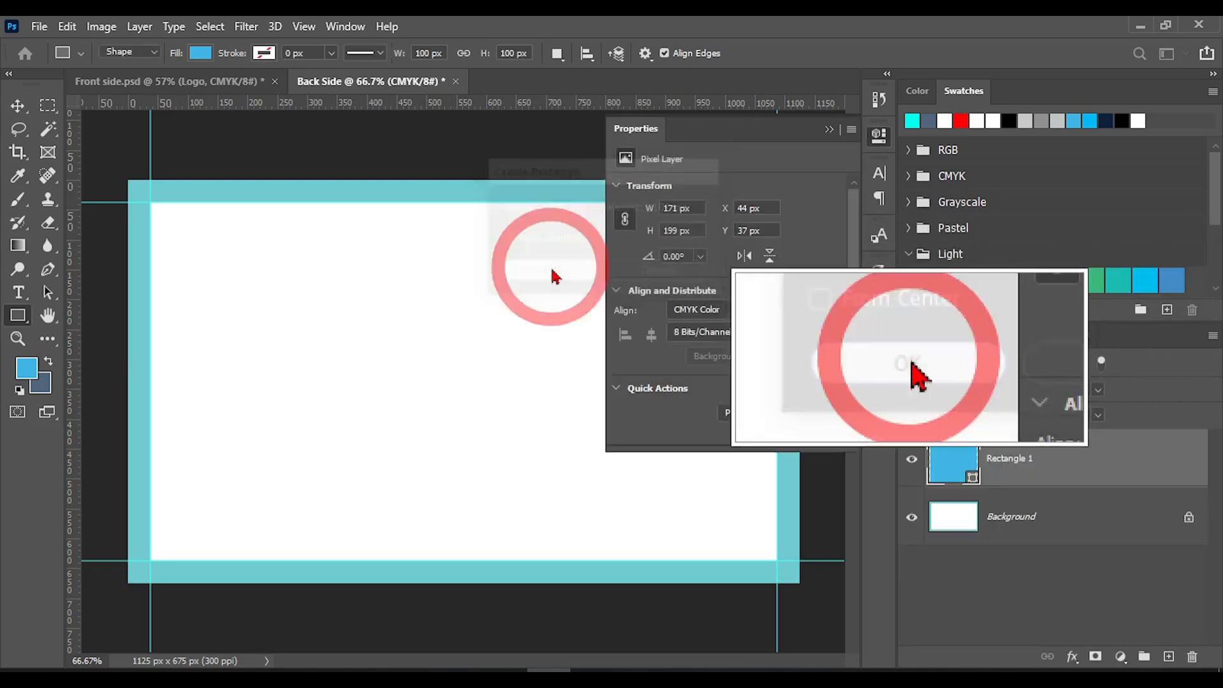
click(833, 125)
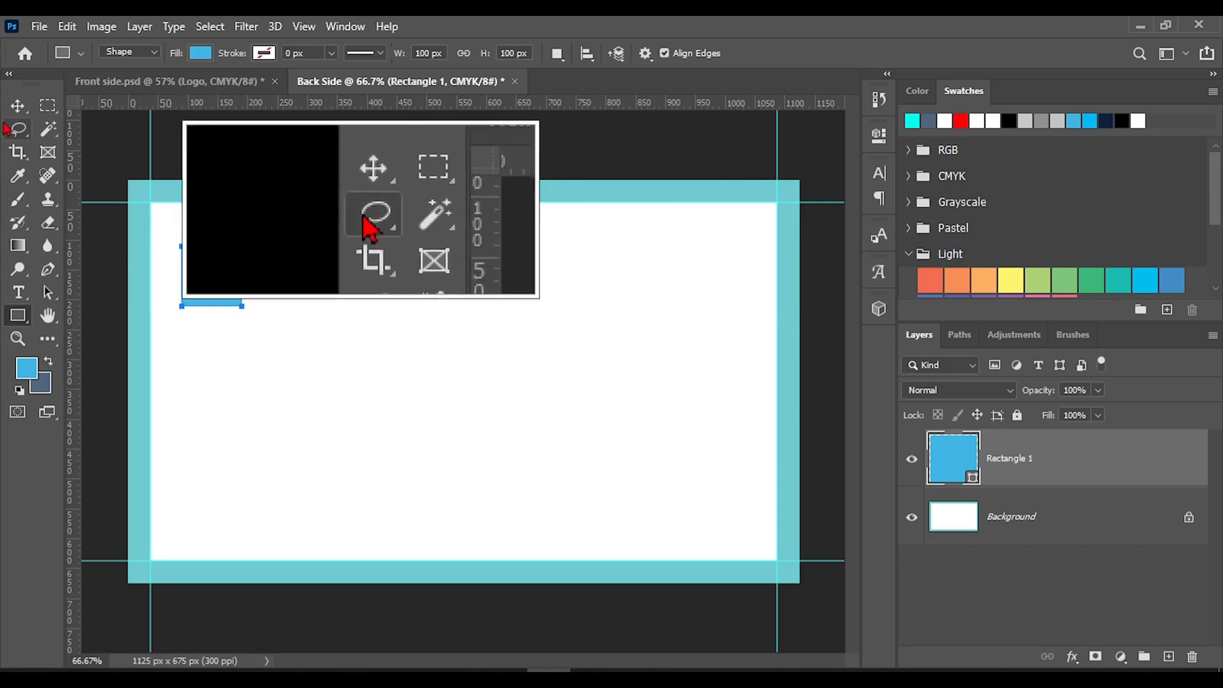
Move the blue square to the bleed's upper-left corner and scale it to about 36.8% so it fits the bleed width
click(18, 105)
drag(215, 273, 162, 206)
key(ctrl+t)
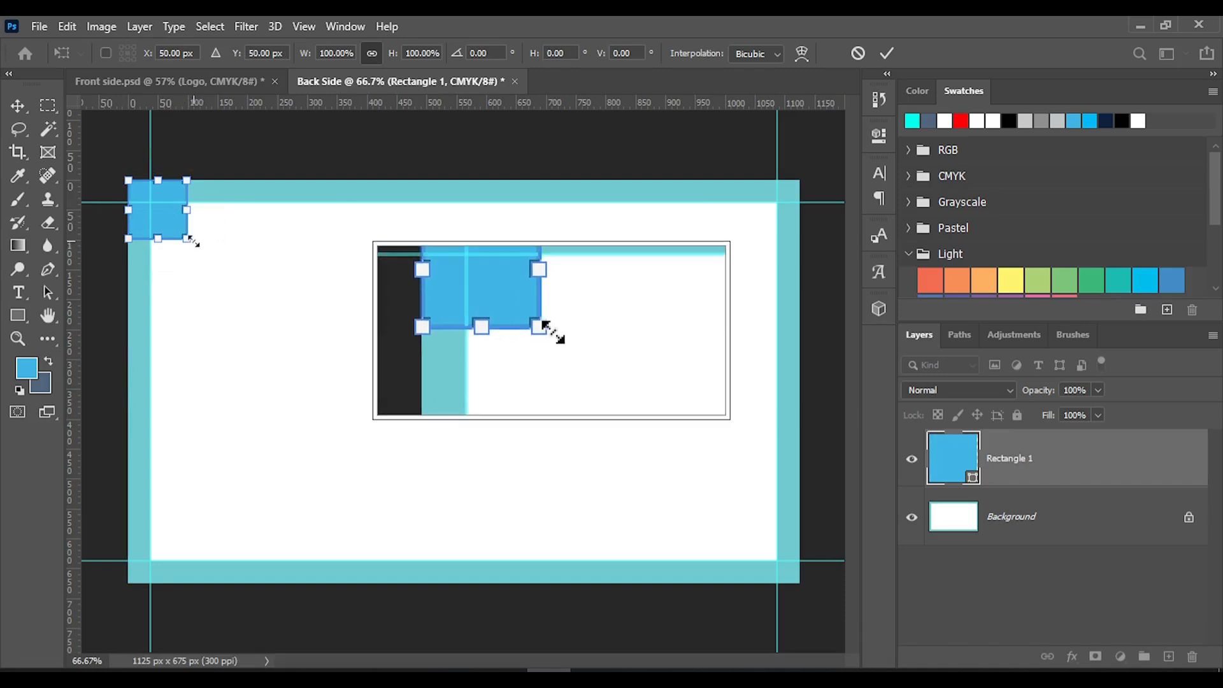
scroll(183, 239, up, 3)
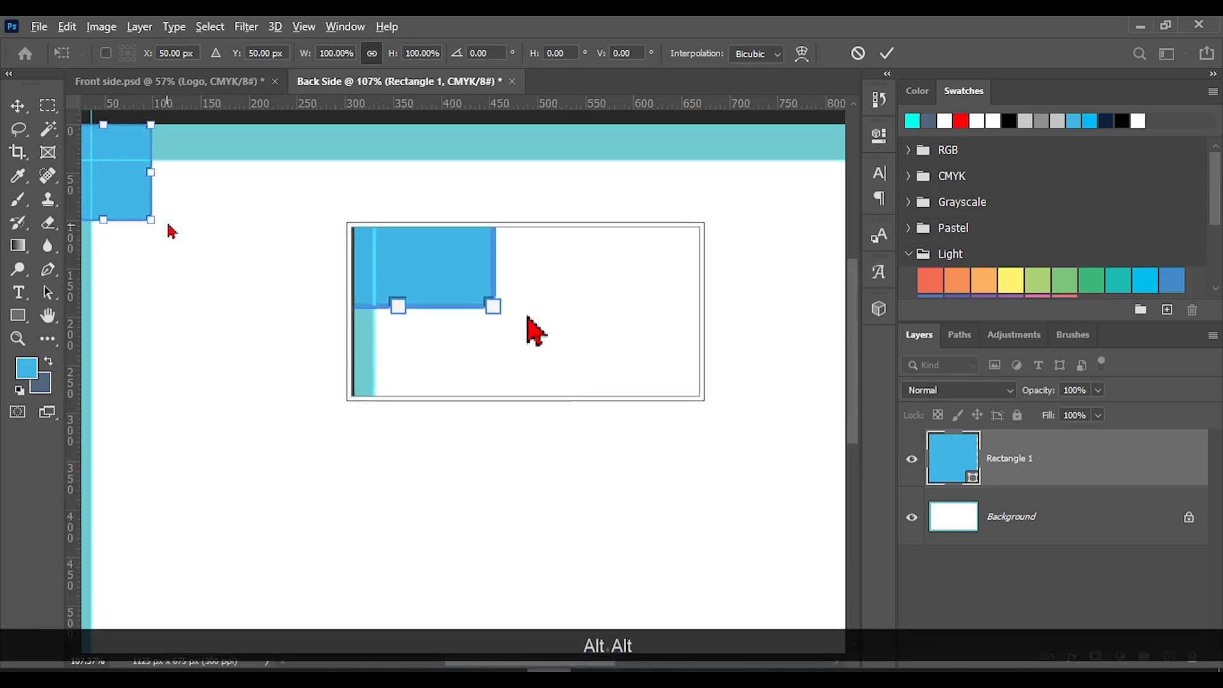
scroll(191, 245, up, 3)
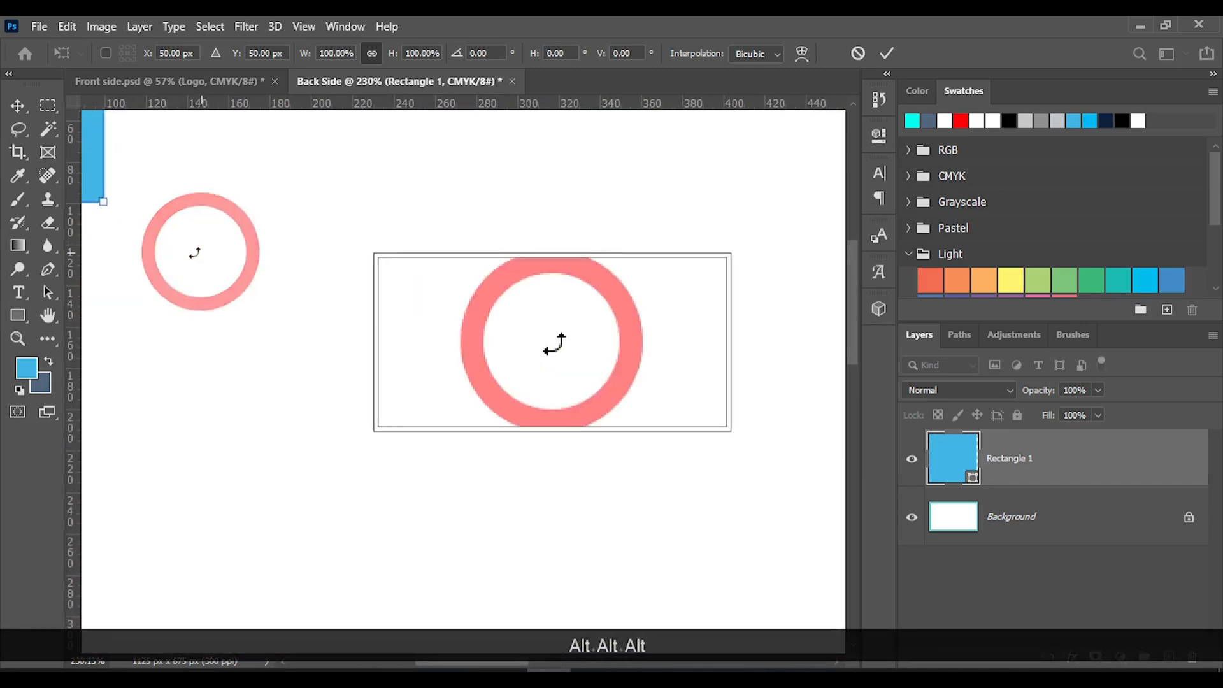
scroll(191, 246, left, 6)
scroll(223, 229, up, 3)
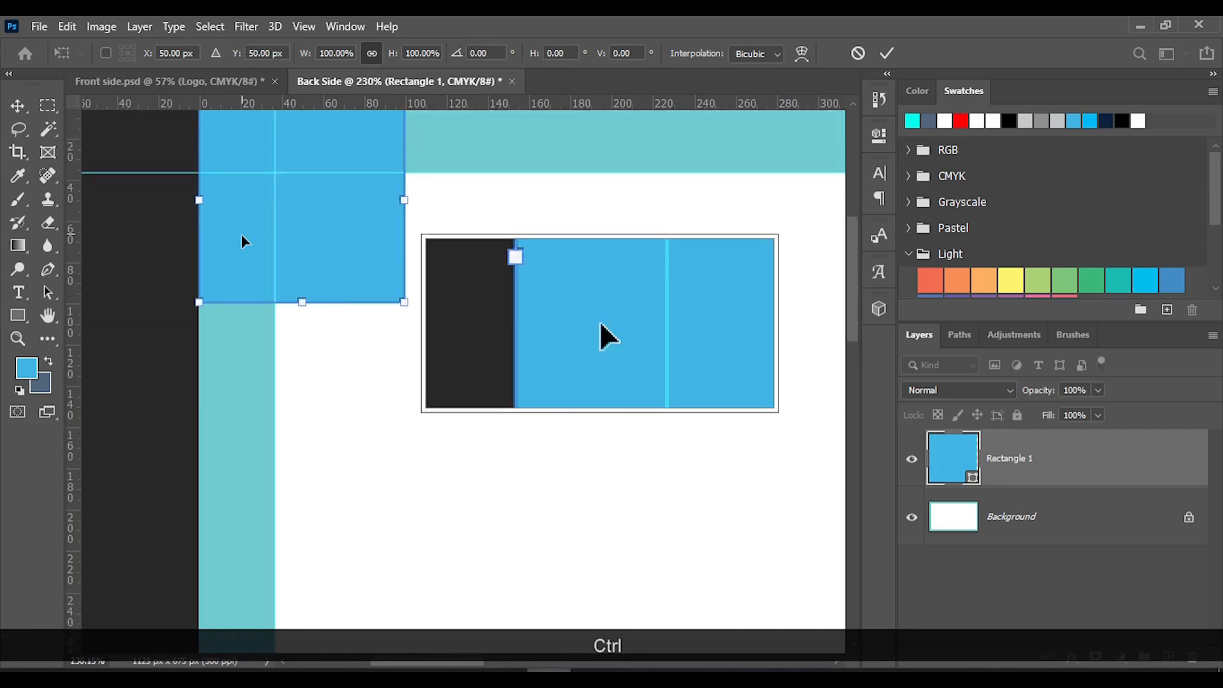
scroll(243, 234, up, 3)
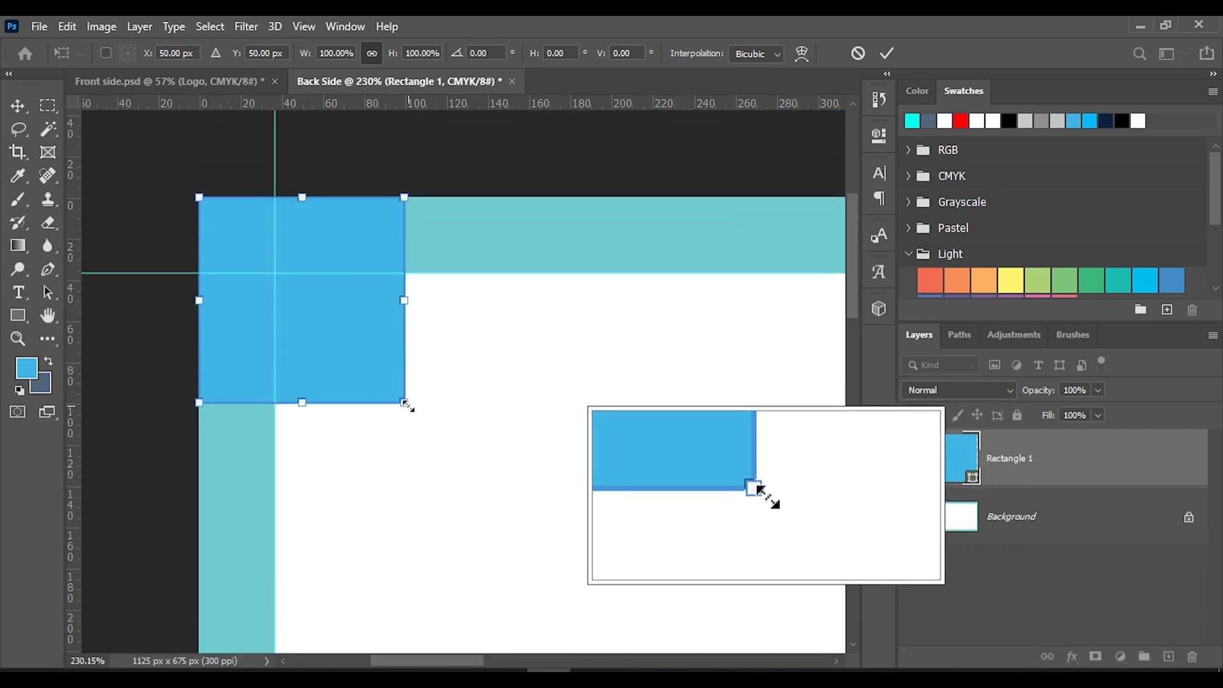
drag(406, 404, 261, 290)
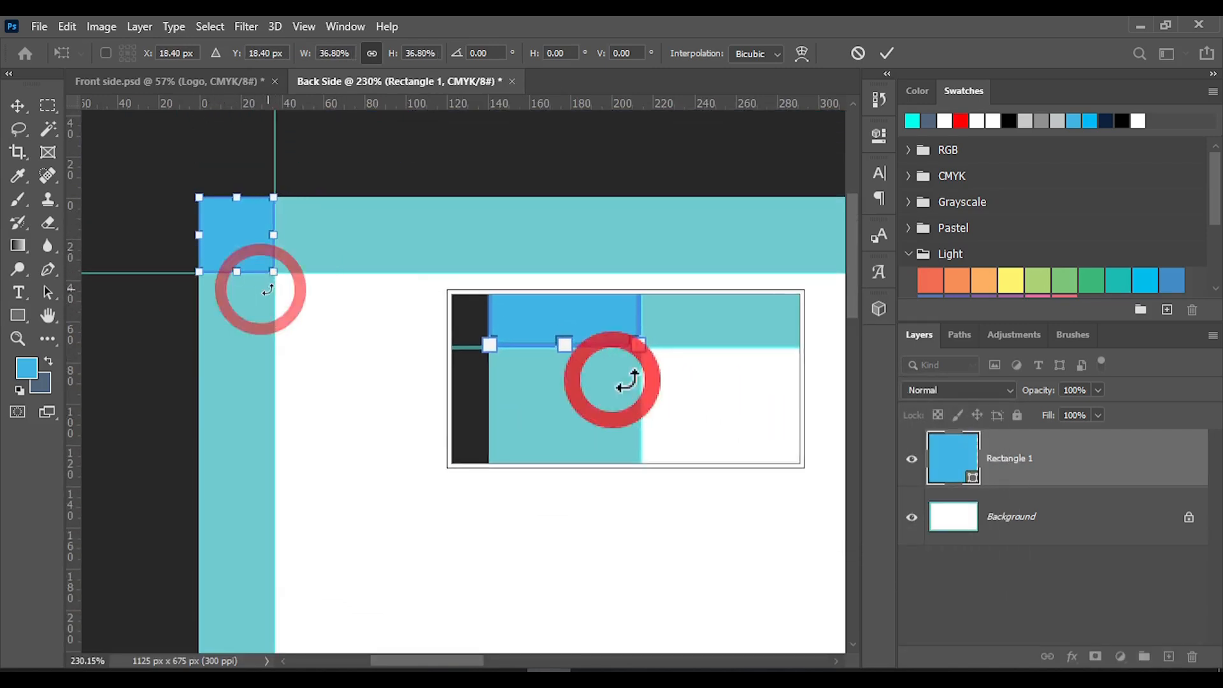
click(887, 53)
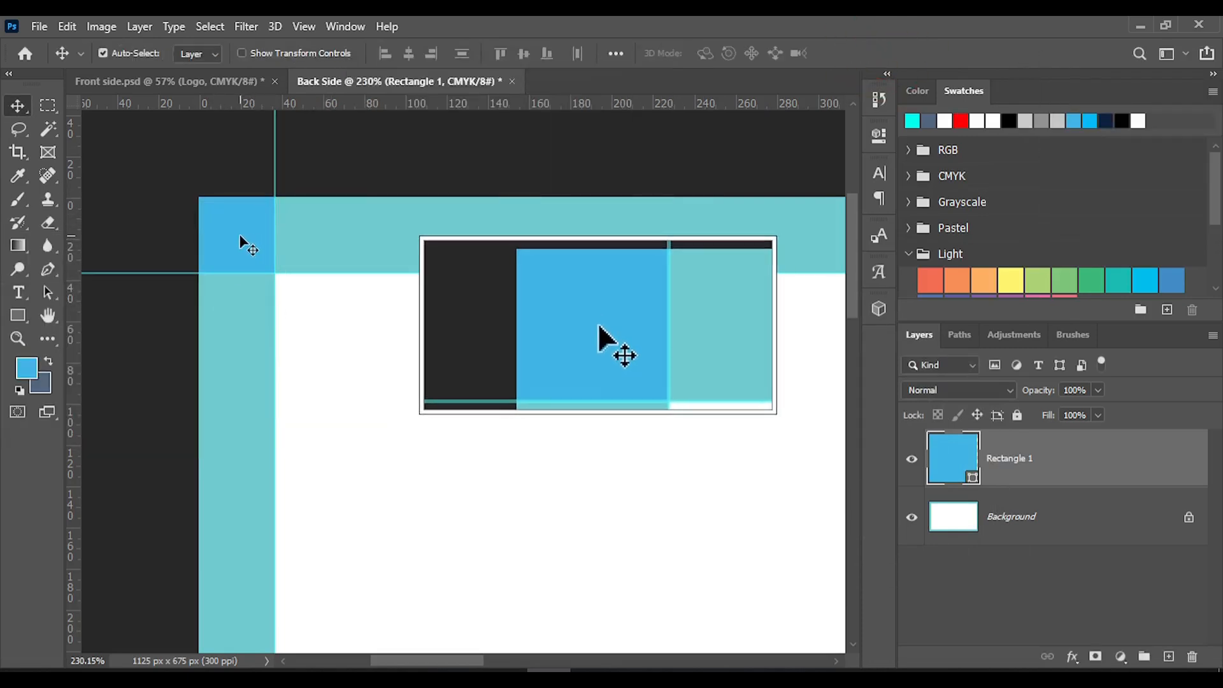
Move the square just inside the white area's upper-left corner and place a duplicate inside its lower-right corner
drag(243, 240, 319, 315)
scroll(414, 402, down, 3)
scroll(415, 399, down, 2)
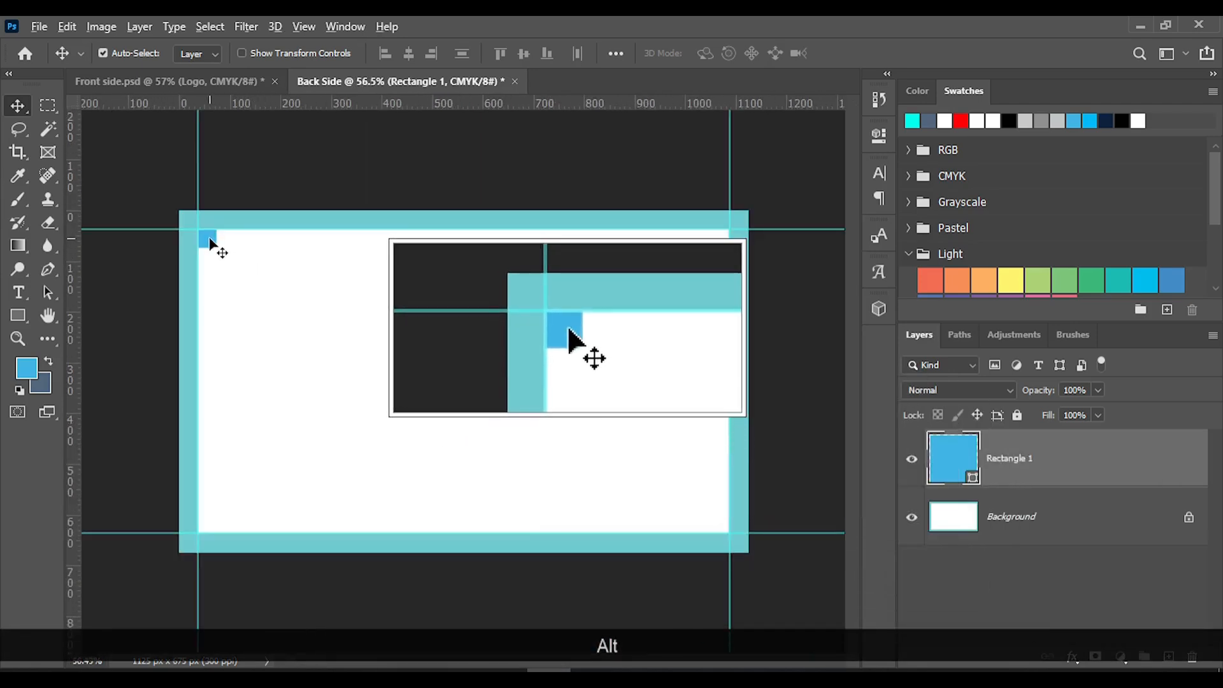
drag(215, 251, 722, 528)
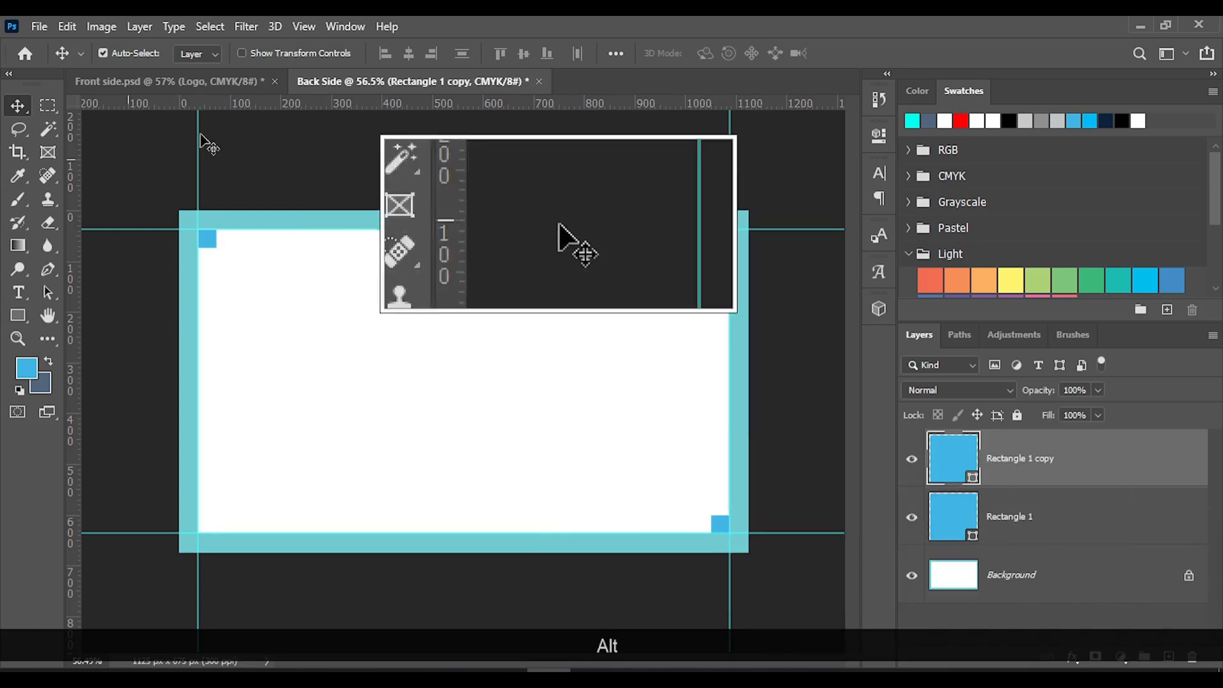
Add two horizontal and two vertical guides along the inner edges of the two blue corner squares
drag(368, 104, 368, 246)
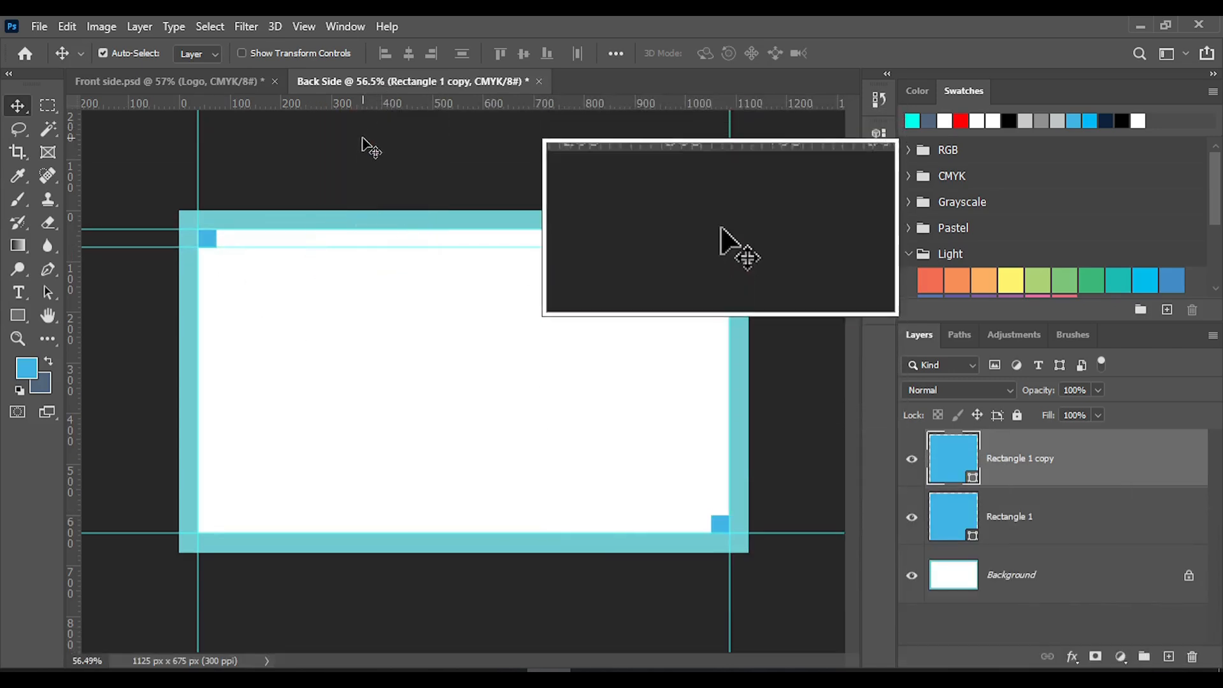
drag(368, 108, 635, 517)
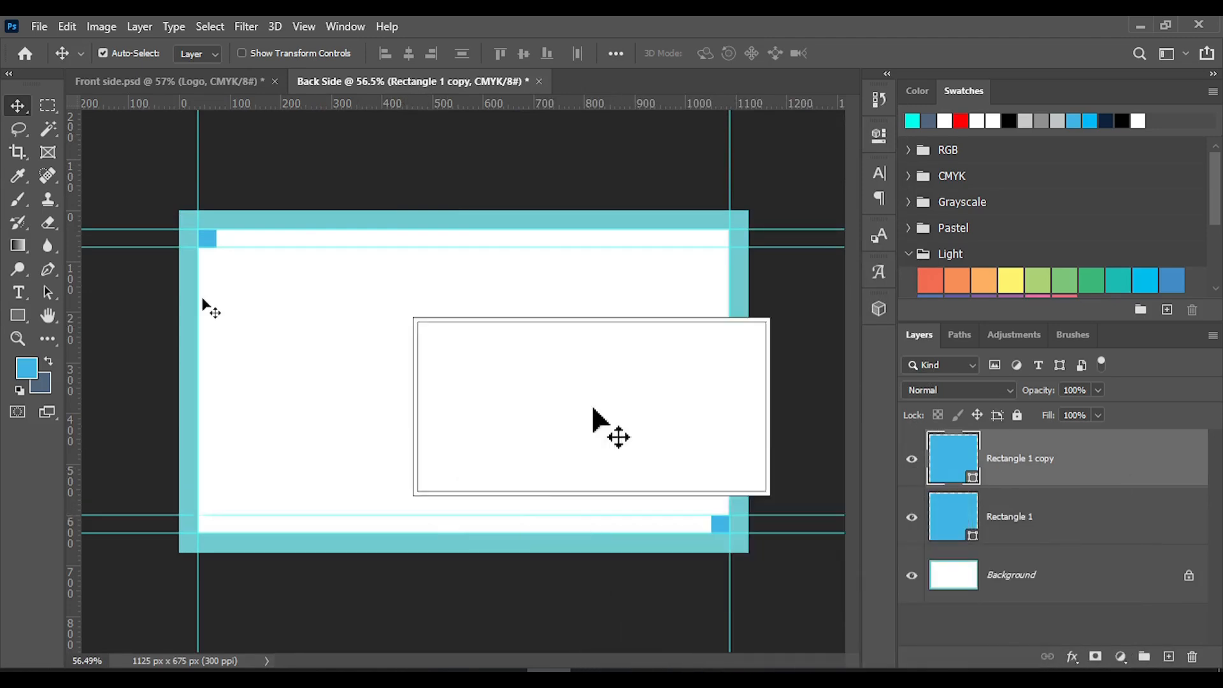
drag(74, 265, 215, 283)
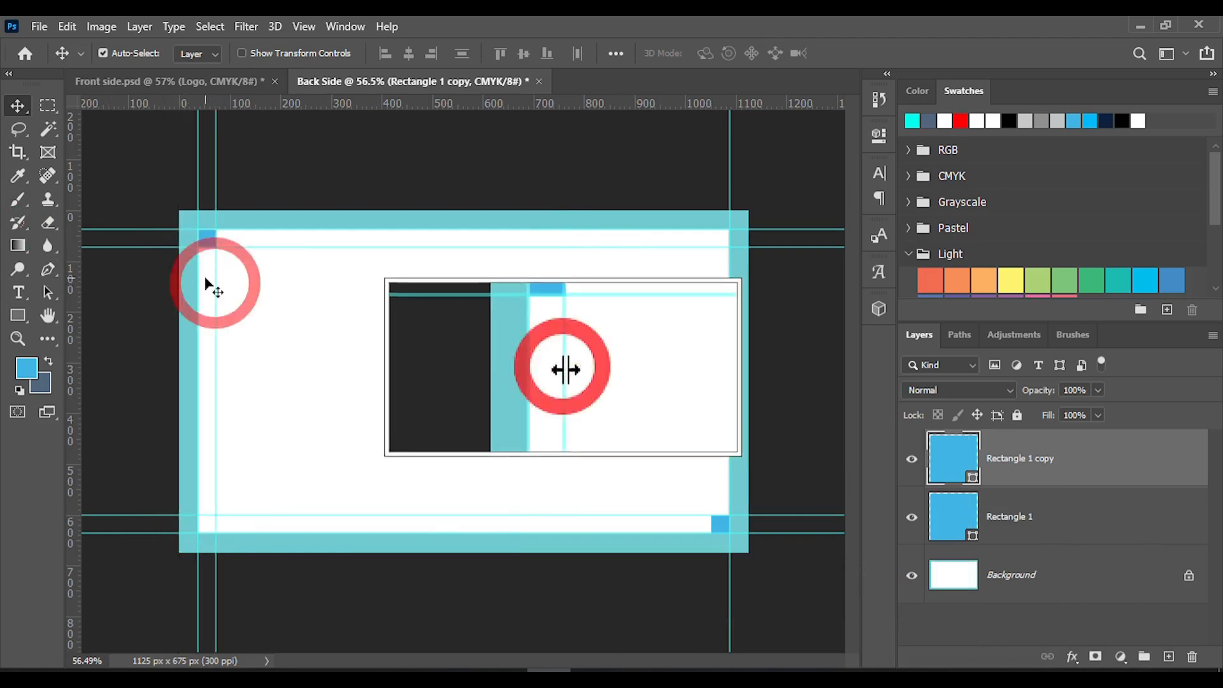
drag(72, 246, 708, 387)
Align the inner vertical and horizontal guides exactly with the upper-left square's edges, at about 73.9 px each
scroll(172, 197, up, 5)
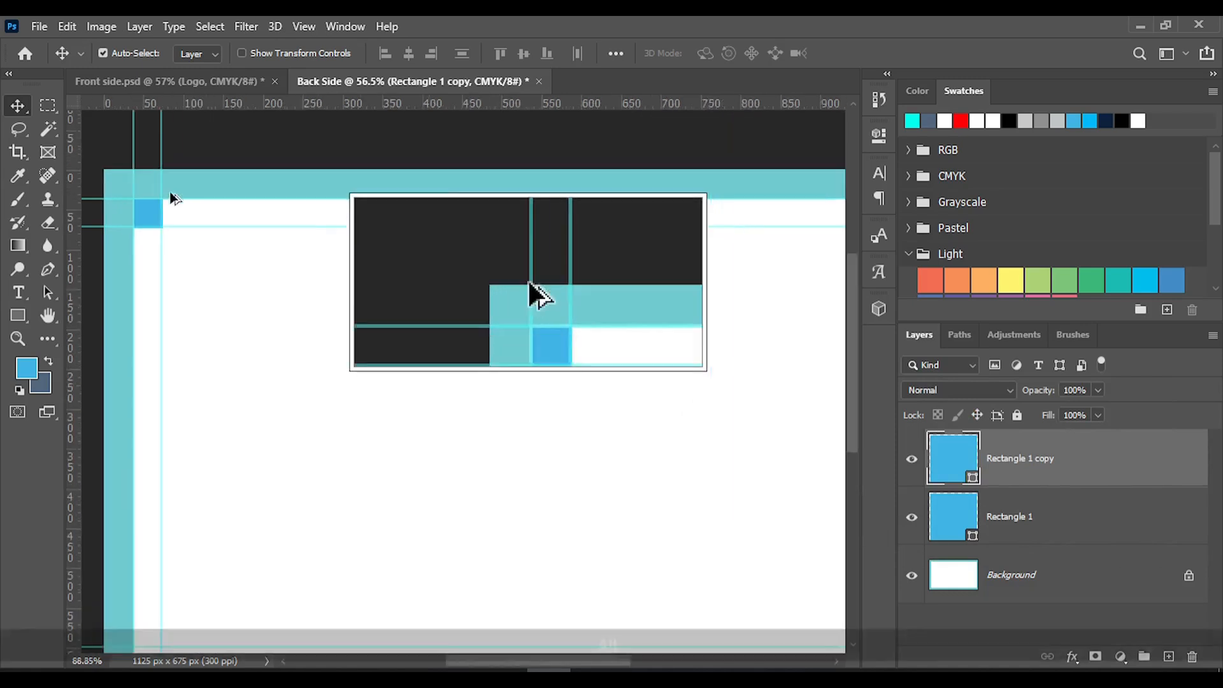
scroll(181, 195, up, 3)
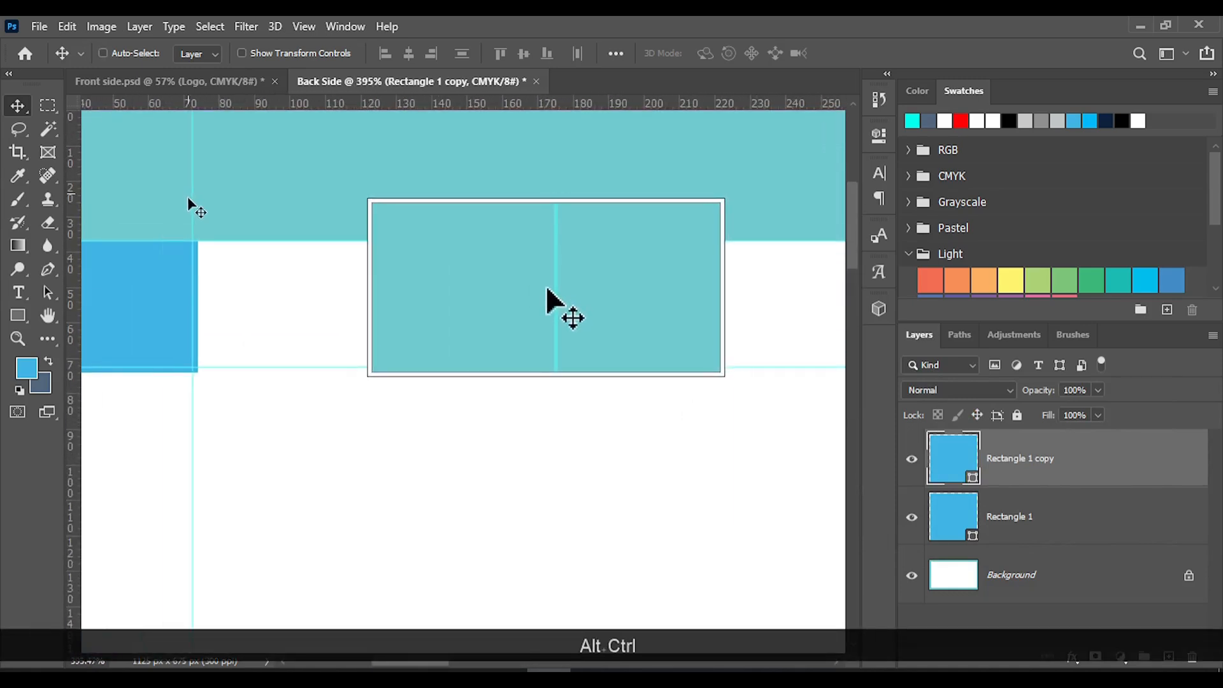
scroll(286, 338, left, 5)
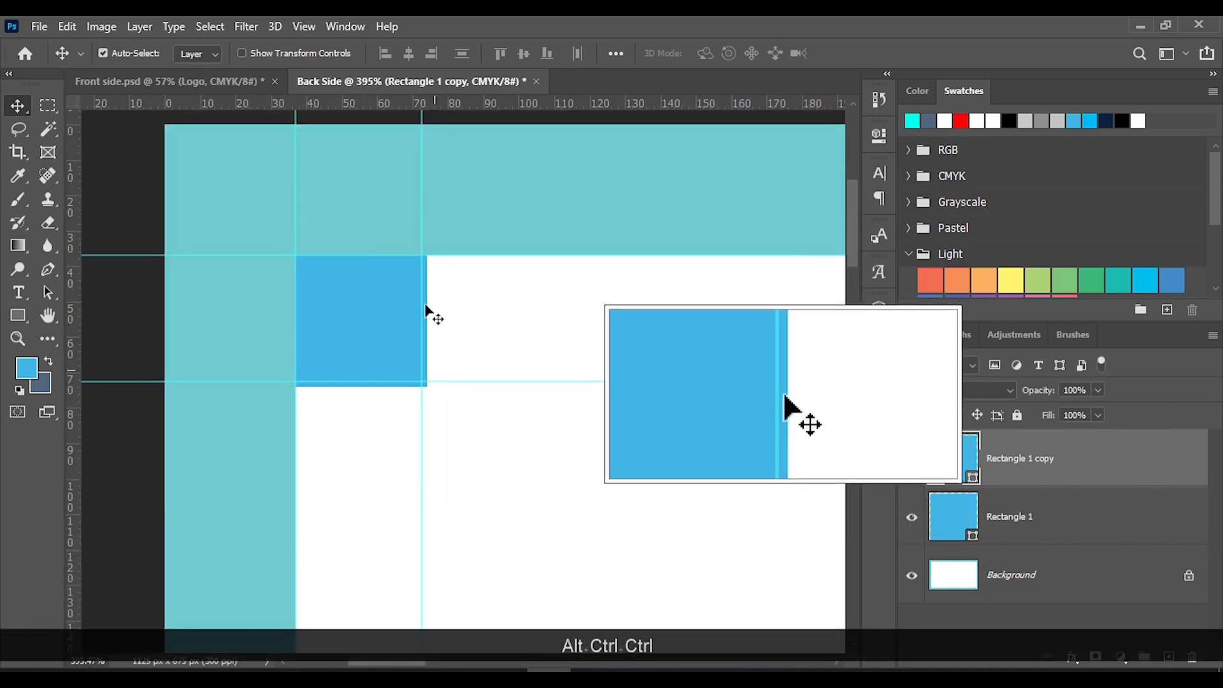
drag(423, 303, 426, 303)
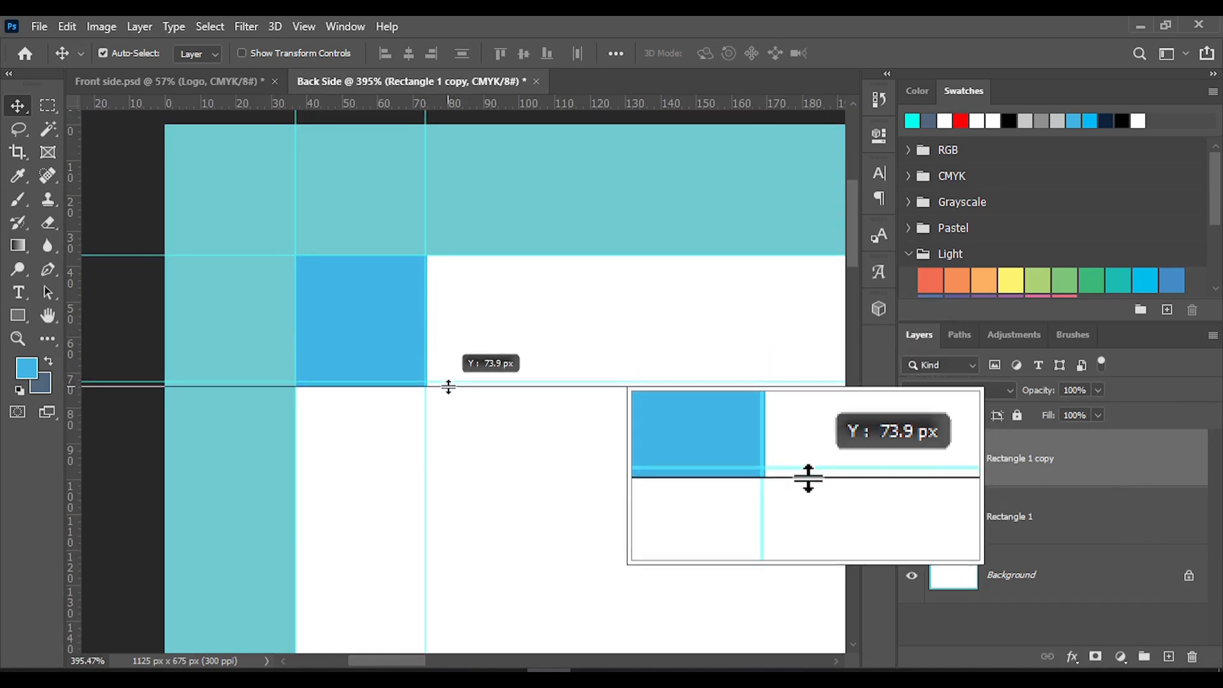
drag(449, 387, 447, 386)
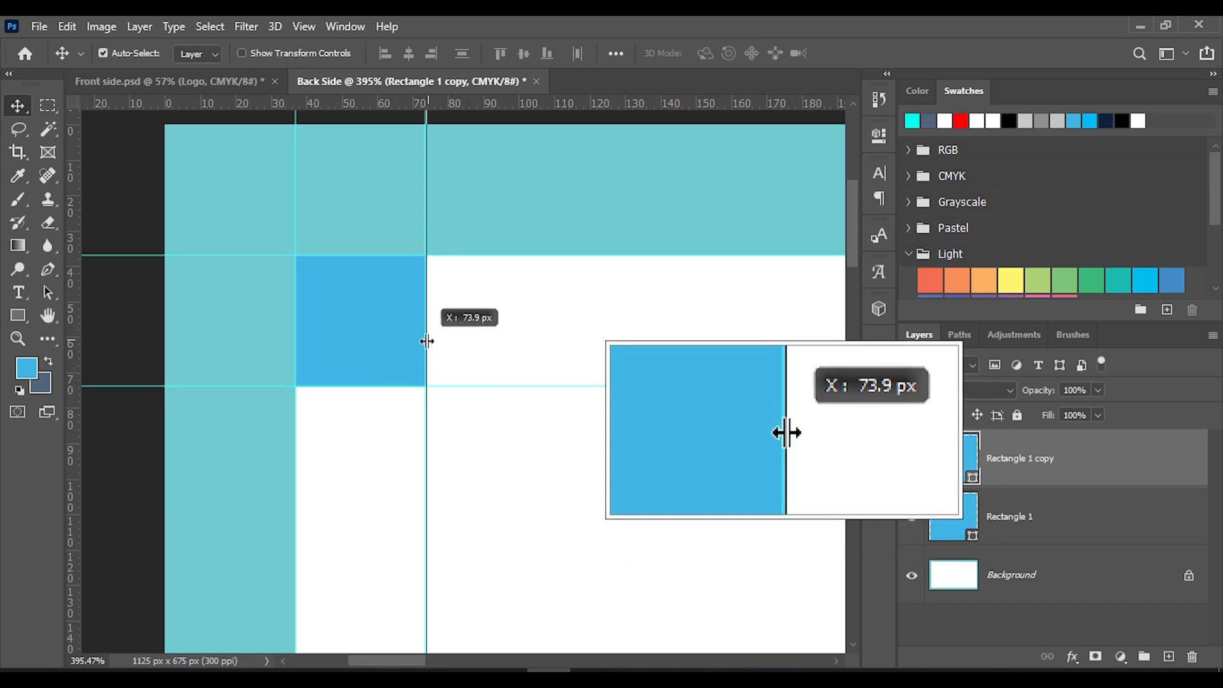
Examine how the guides line up with the edges of the lower-right blue square
scroll(705, 484, down, 8)
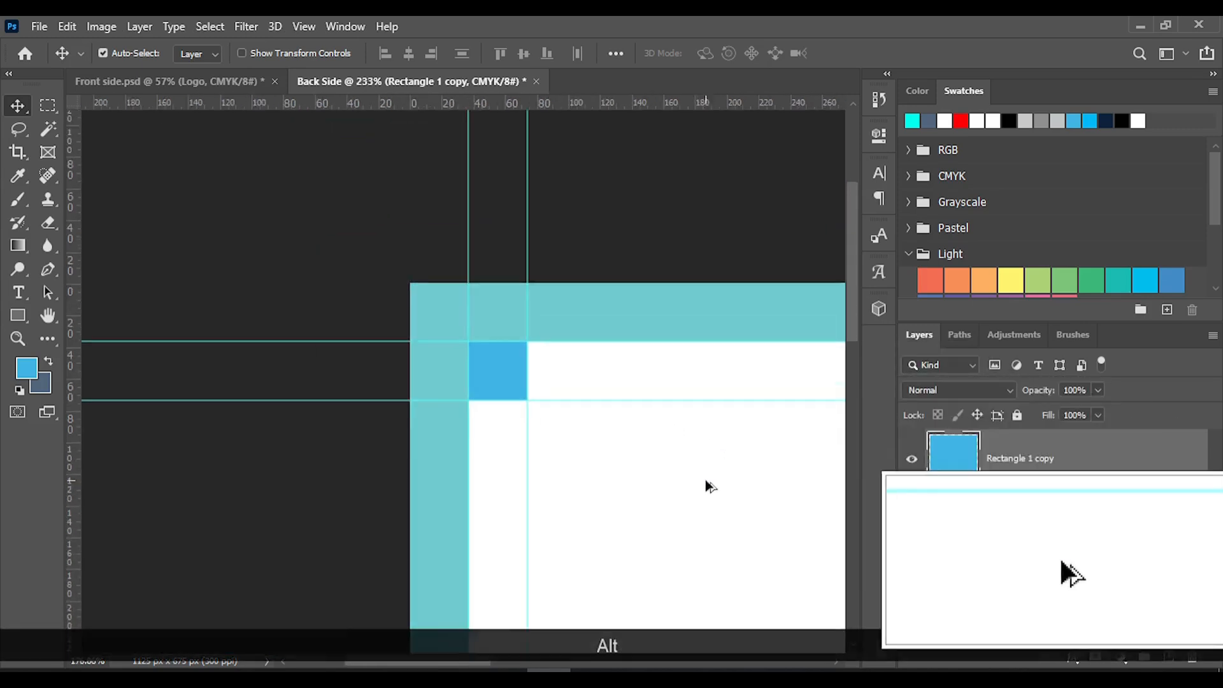
scroll(717, 491, up, 3)
scroll(714, 484, up, 5)
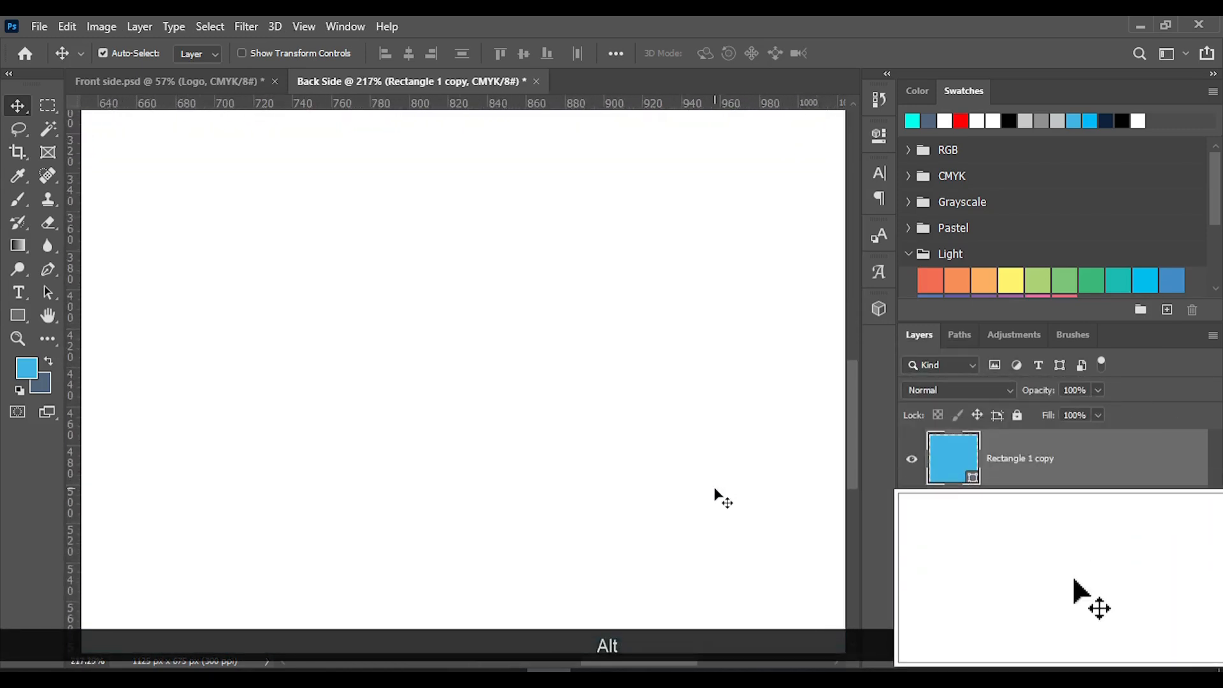
scroll(740, 527, right, 3)
scroll(739, 526, down, 5)
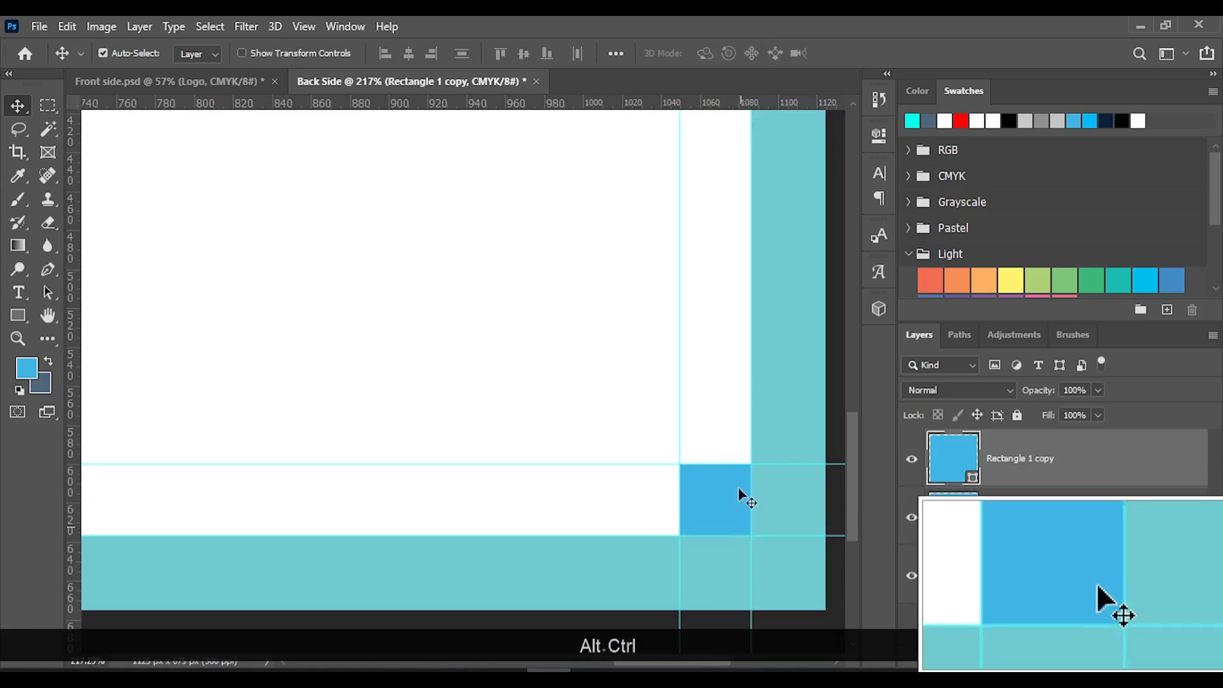
scroll(710, 466, down, 3)
scroll(709, 446, up, 5)
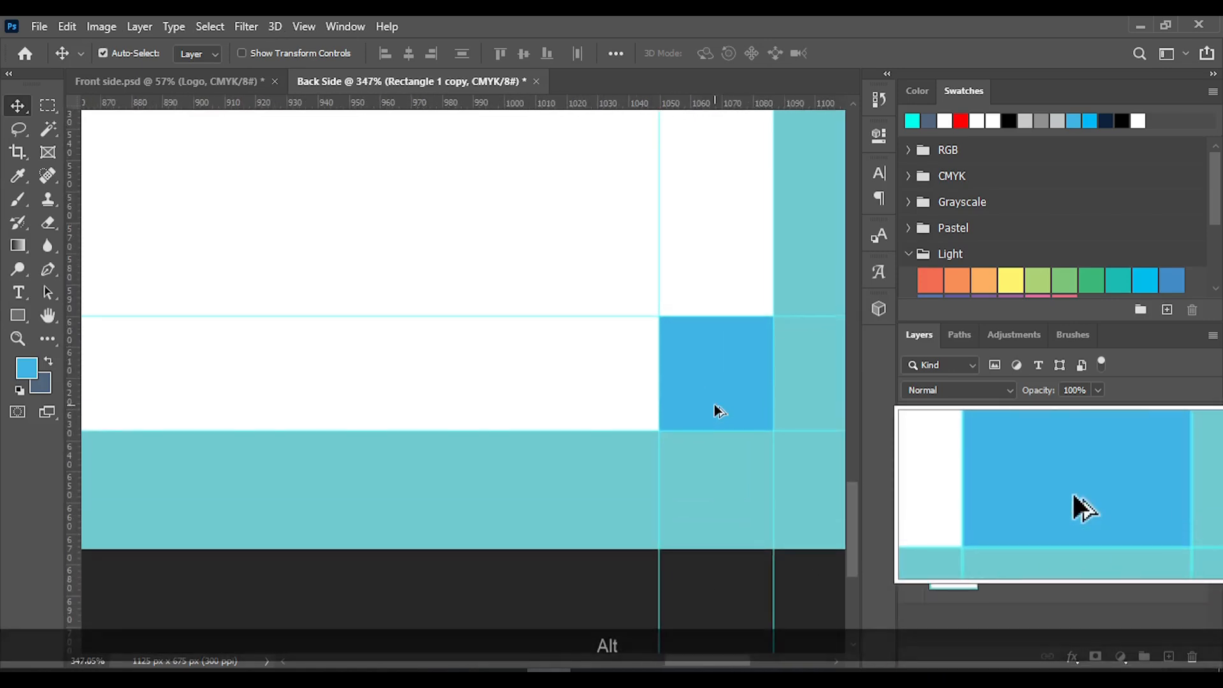
scroll(681, 410, down, 10)
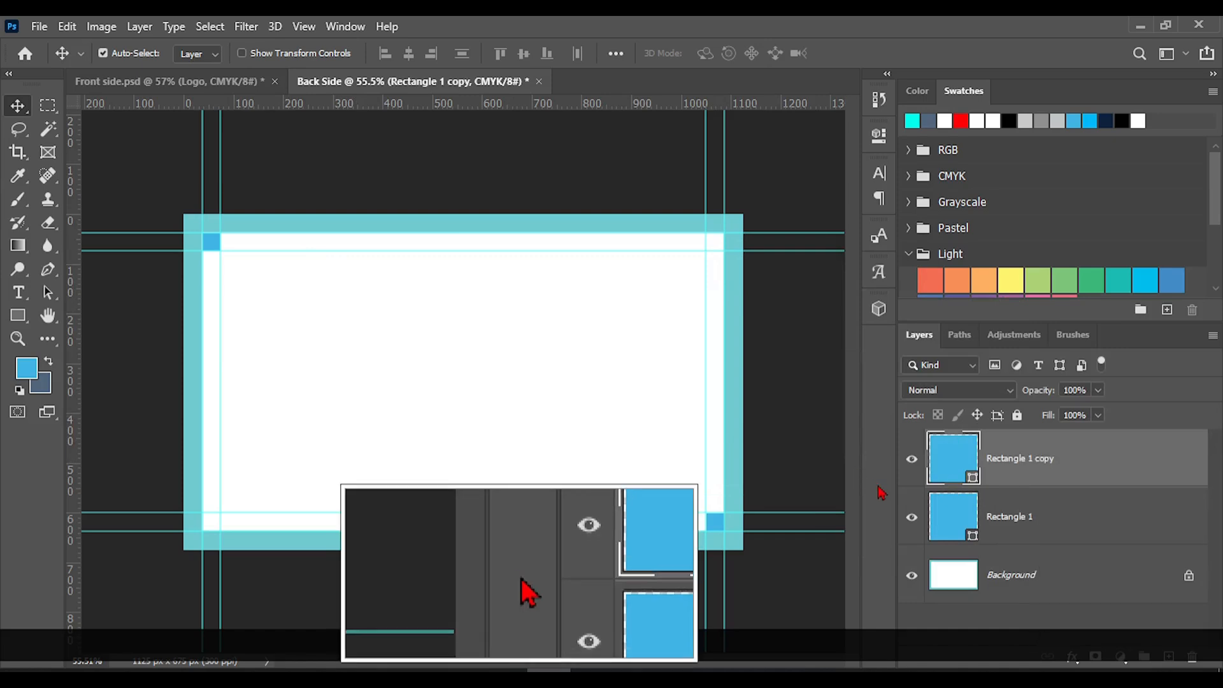
Select both blue square layers, Rectangle 1 copy and Rectangle 1
ctrl+click(1029, 473)
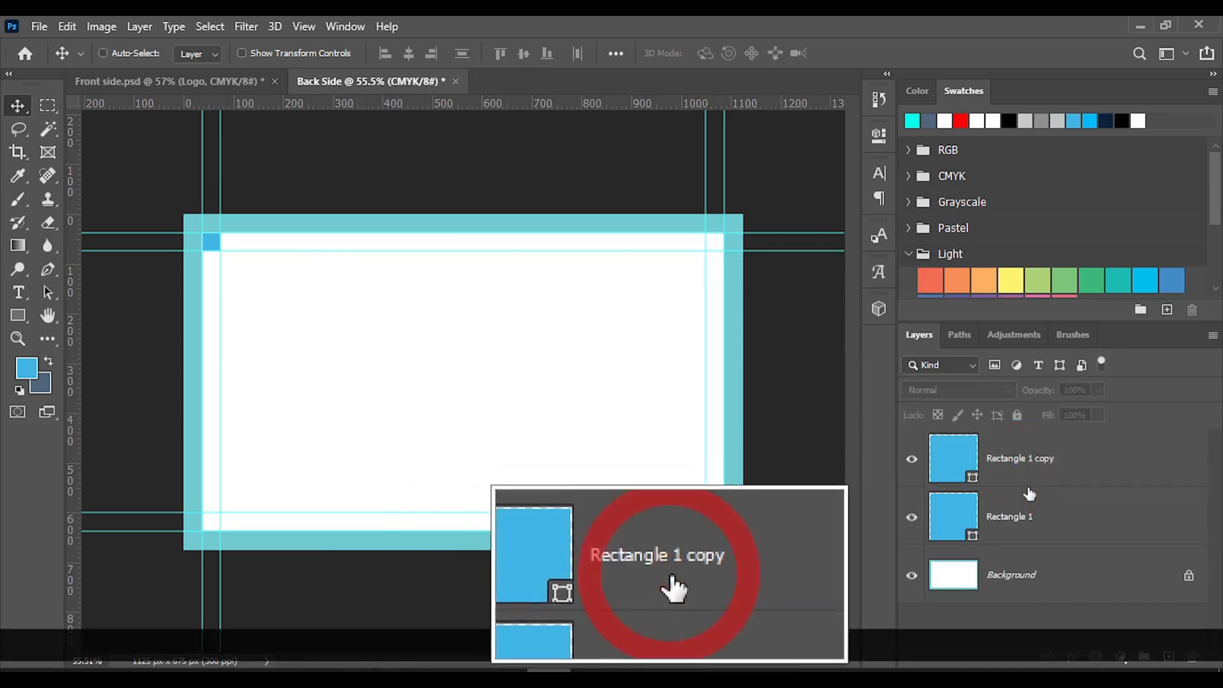
ctrl+click(1018, 458)
ctrl+click(1034, 533)
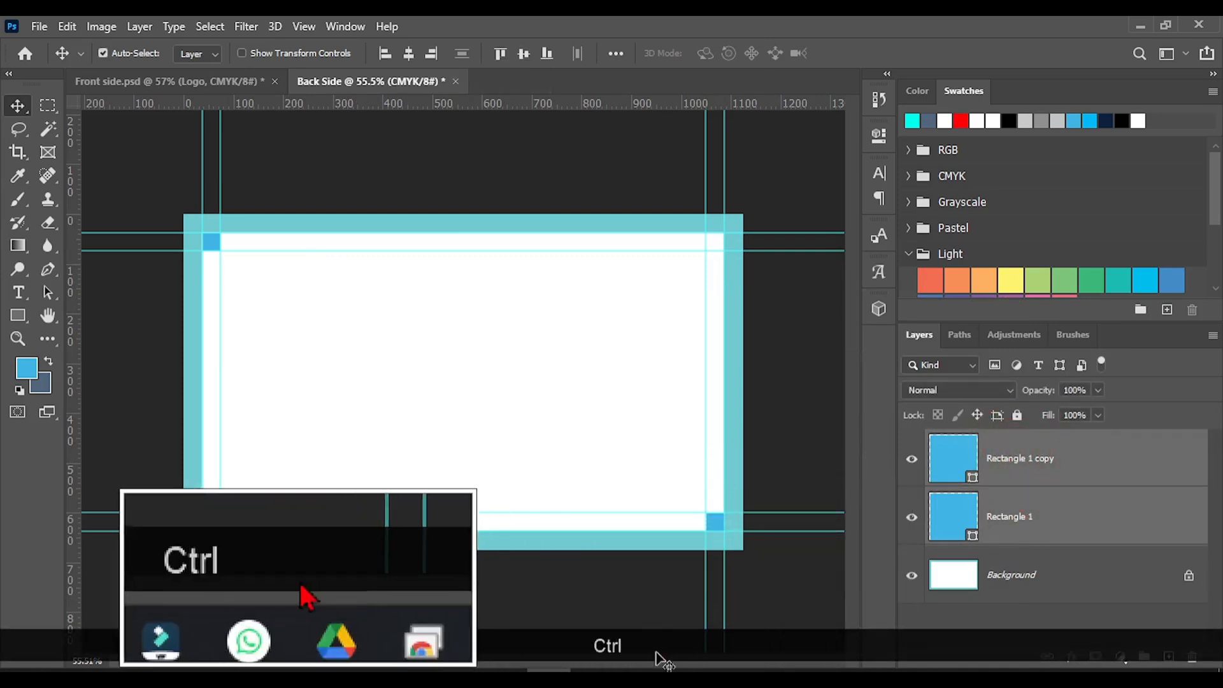
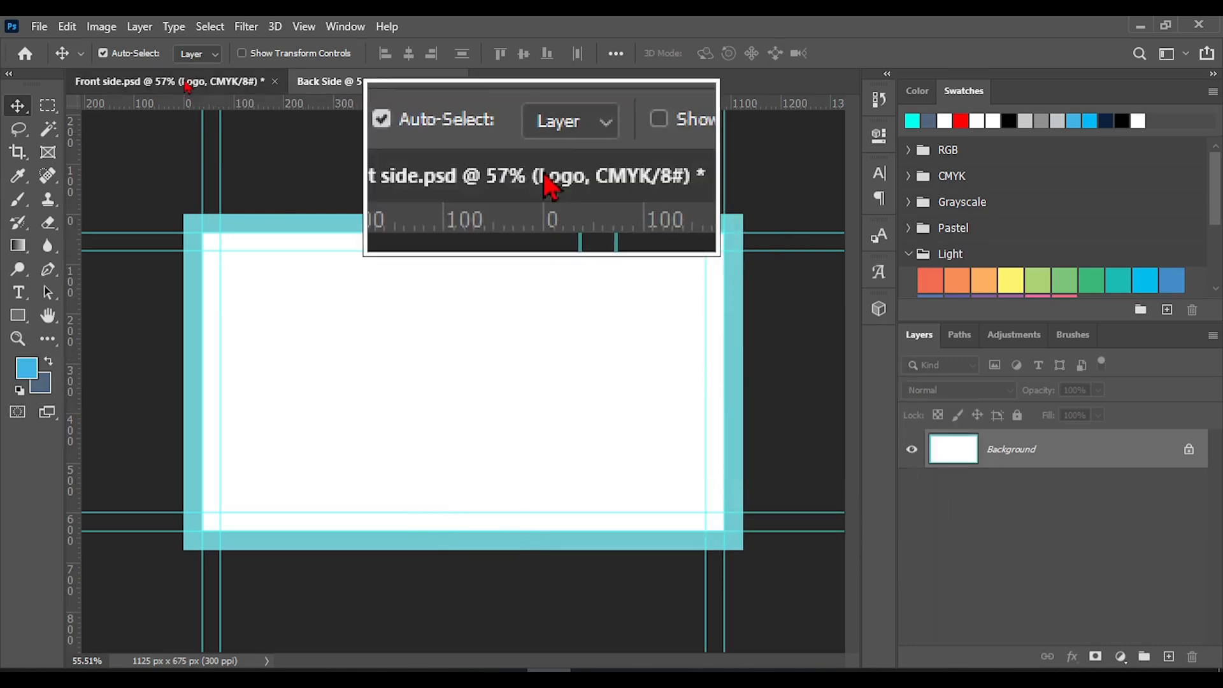
Undock the Front side document into a floating window over the Back Side document
click(187, 84)
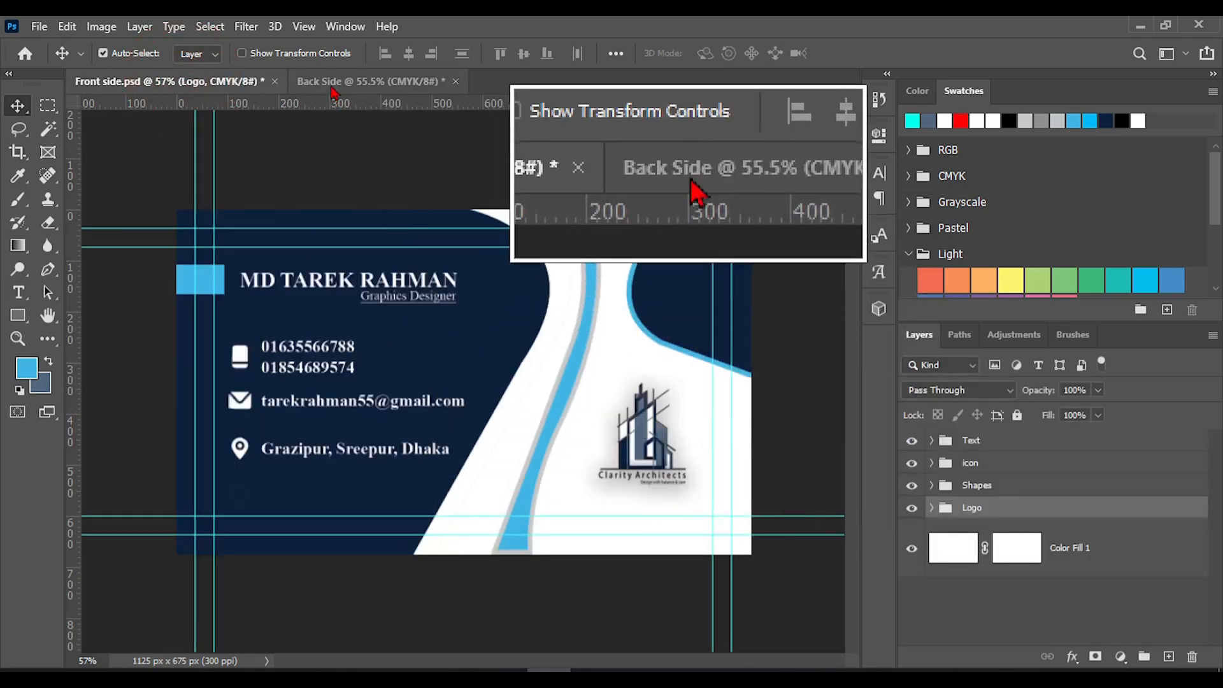
click(332, 91)
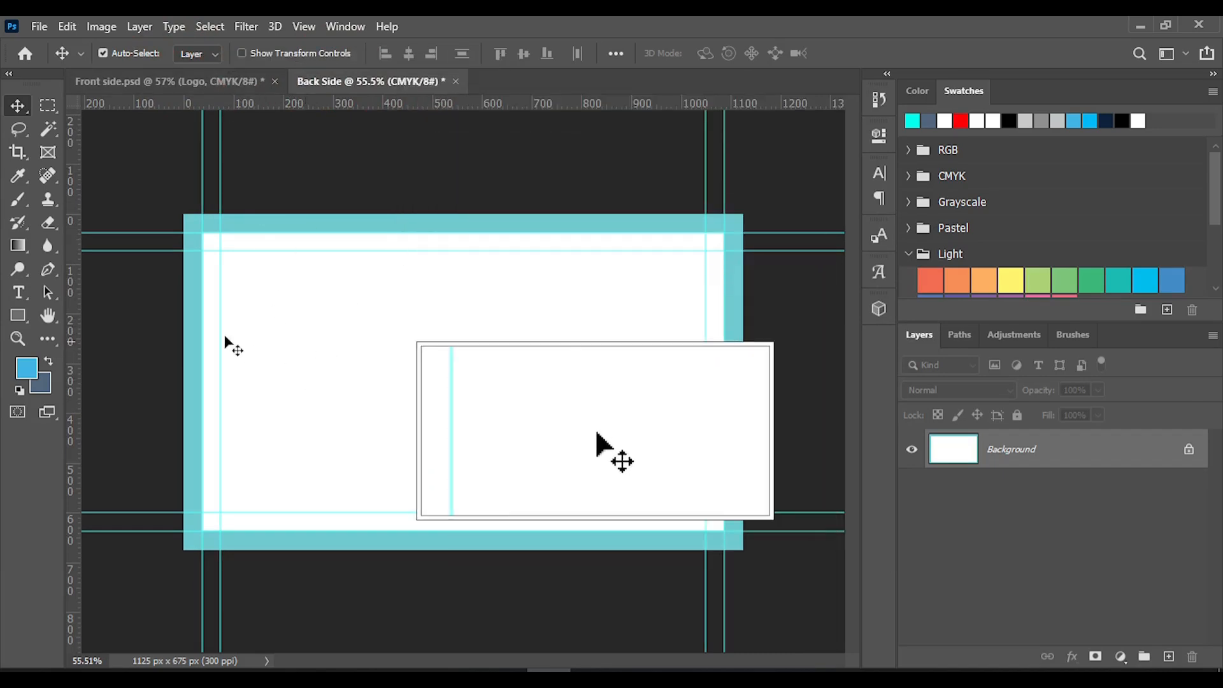
click(185, 92)
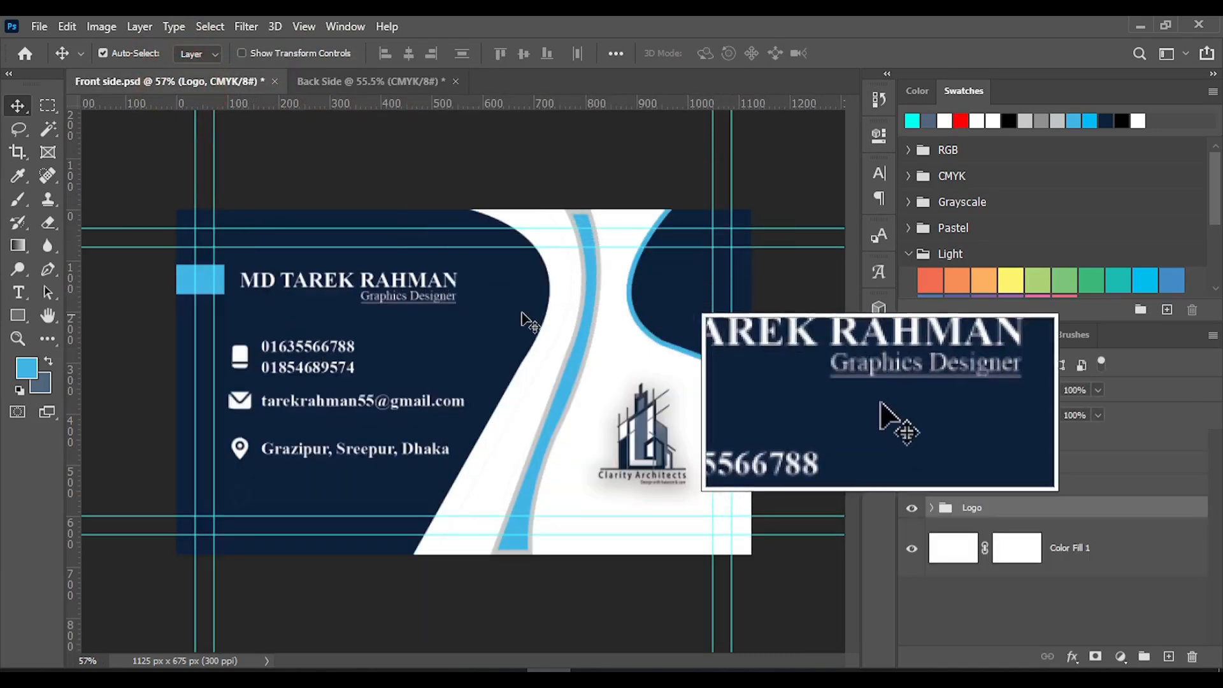
click(387, 86)
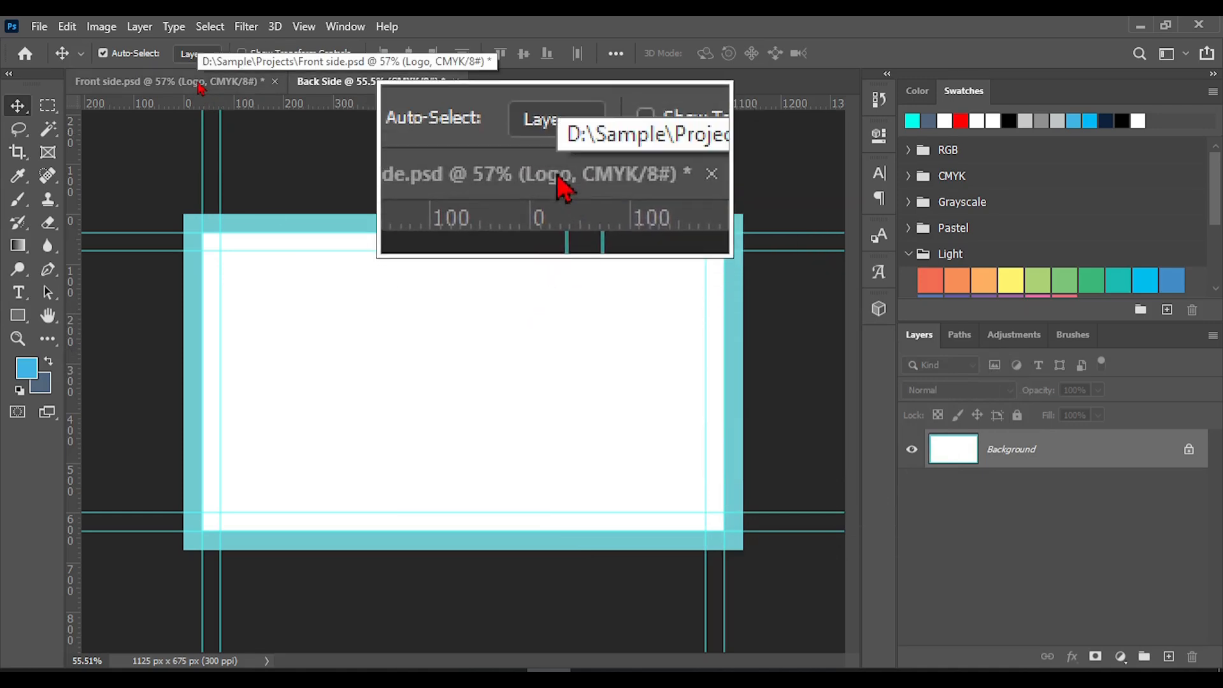
drag(198, 84, 700, 85)
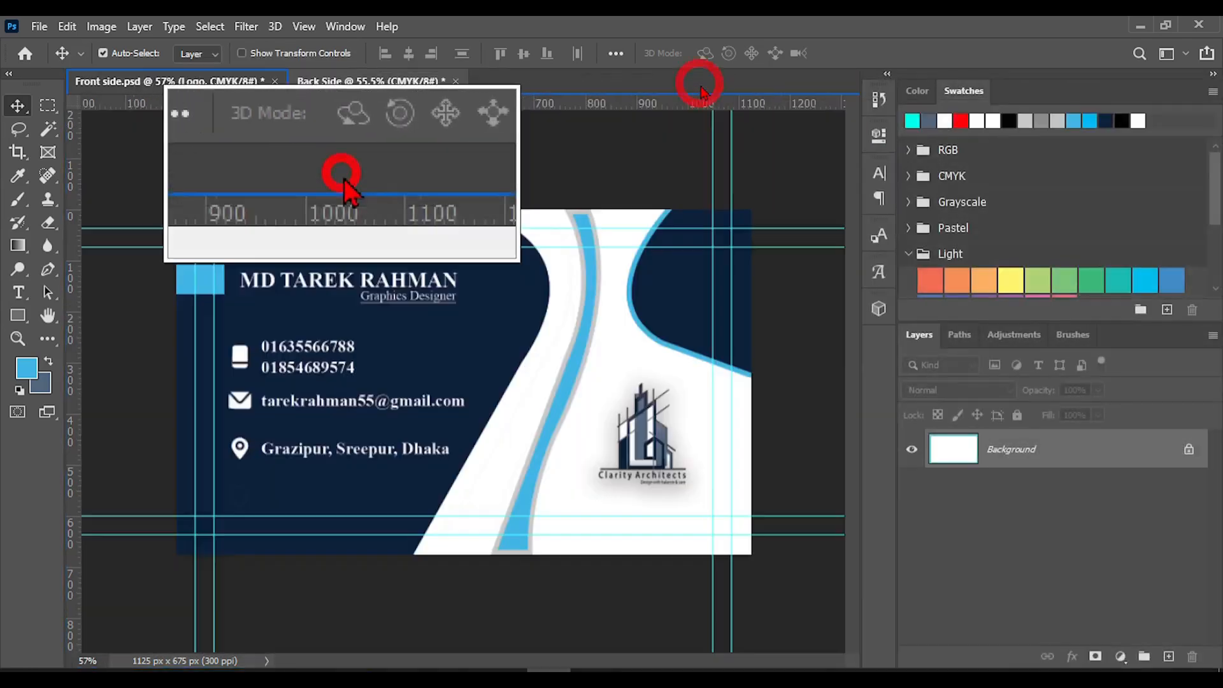
drag(353, 78, 701, 82)
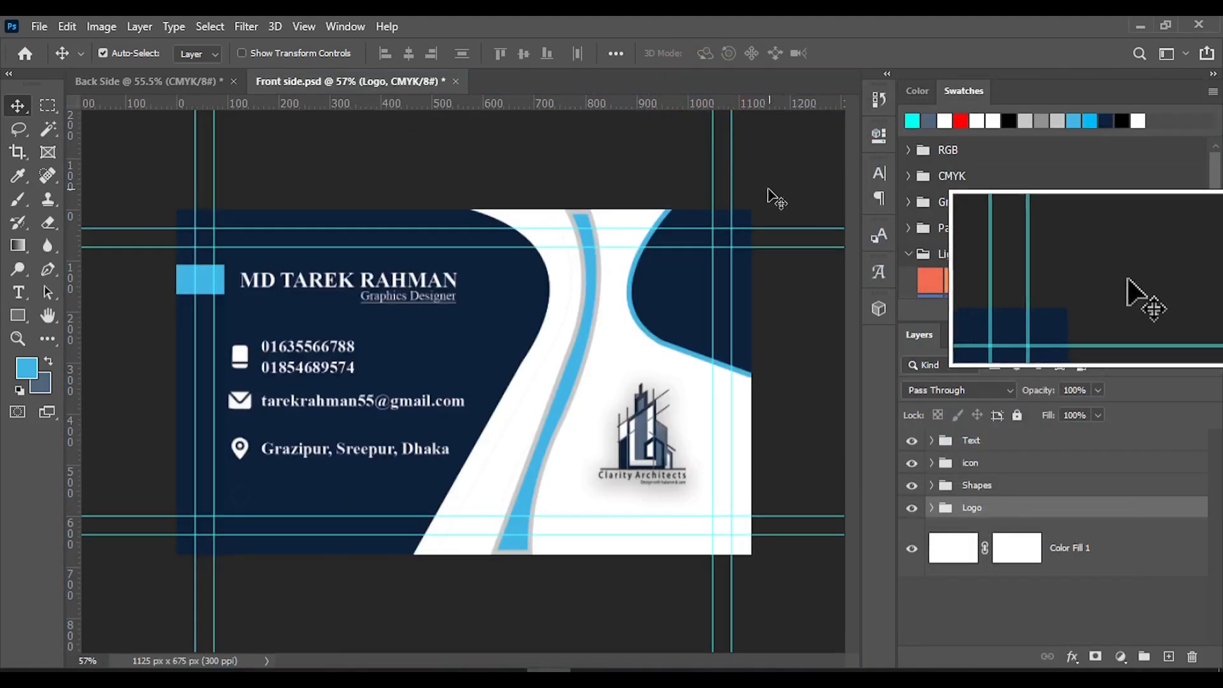
drag(382, 81, 788, 152)
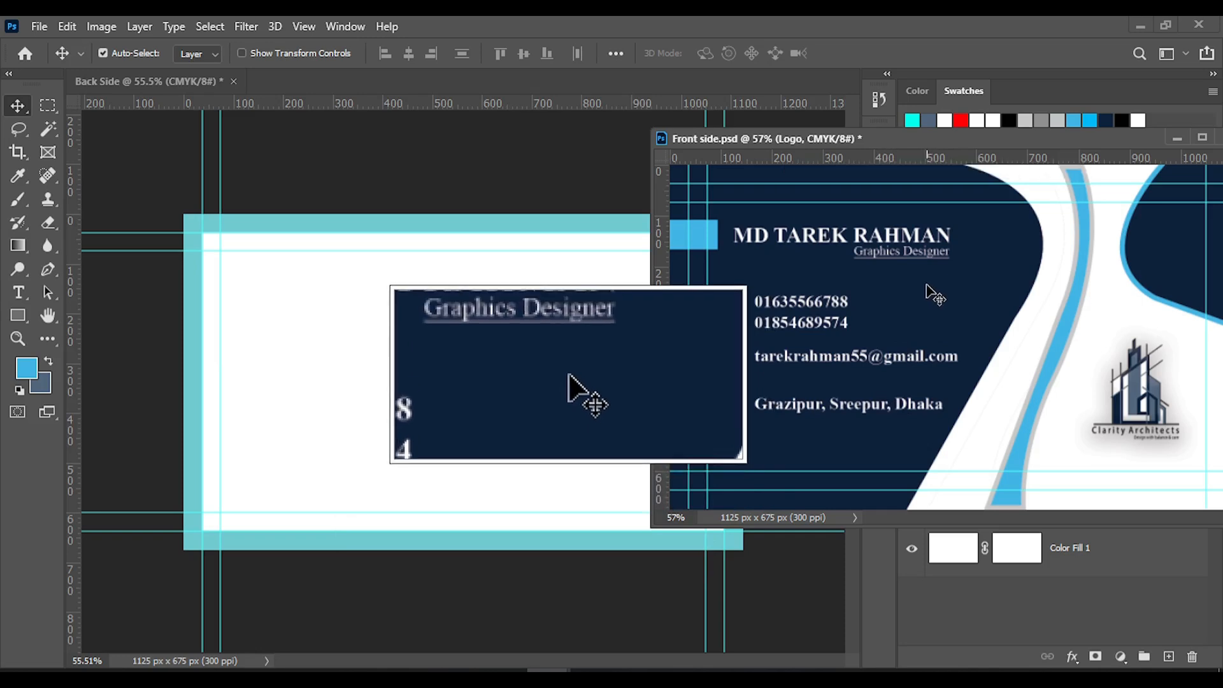
Copy the large navy shape, curved blue stripe and small navy shape from Front side into Back Side, and dock the Front side window again
drag(937, 310, 434, 357)
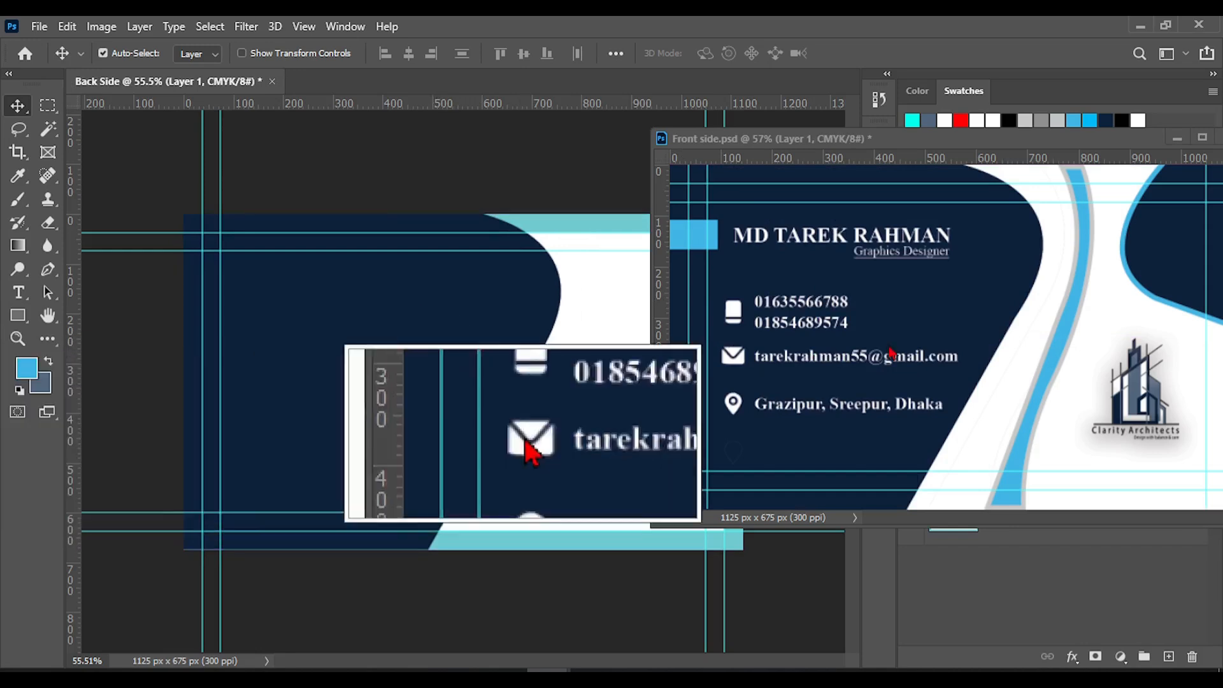
click(1046, 362)
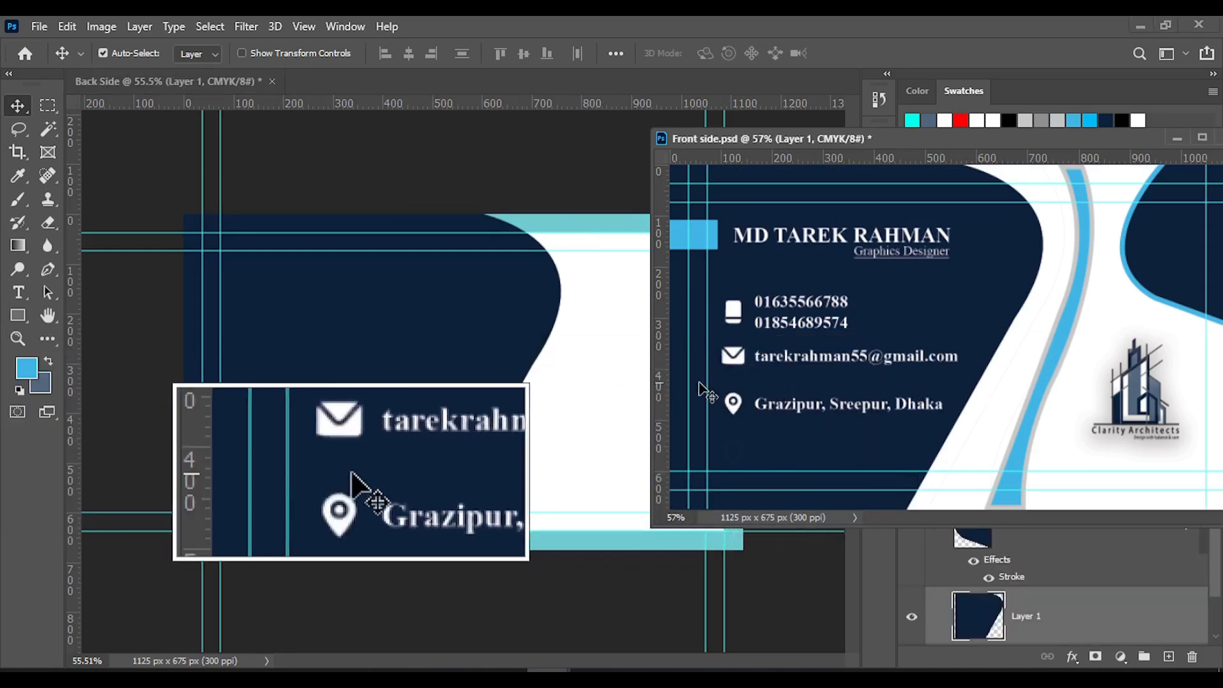
mouse_move(576, 386)
mouse_down()
mouse_move(923, 419)
mouse_move(1071, 369)
mouse_move(581, 398)
mouse_move(536, 411)
mouse_move(538, 426)
mouse_move(568, 400)
mouse_up()
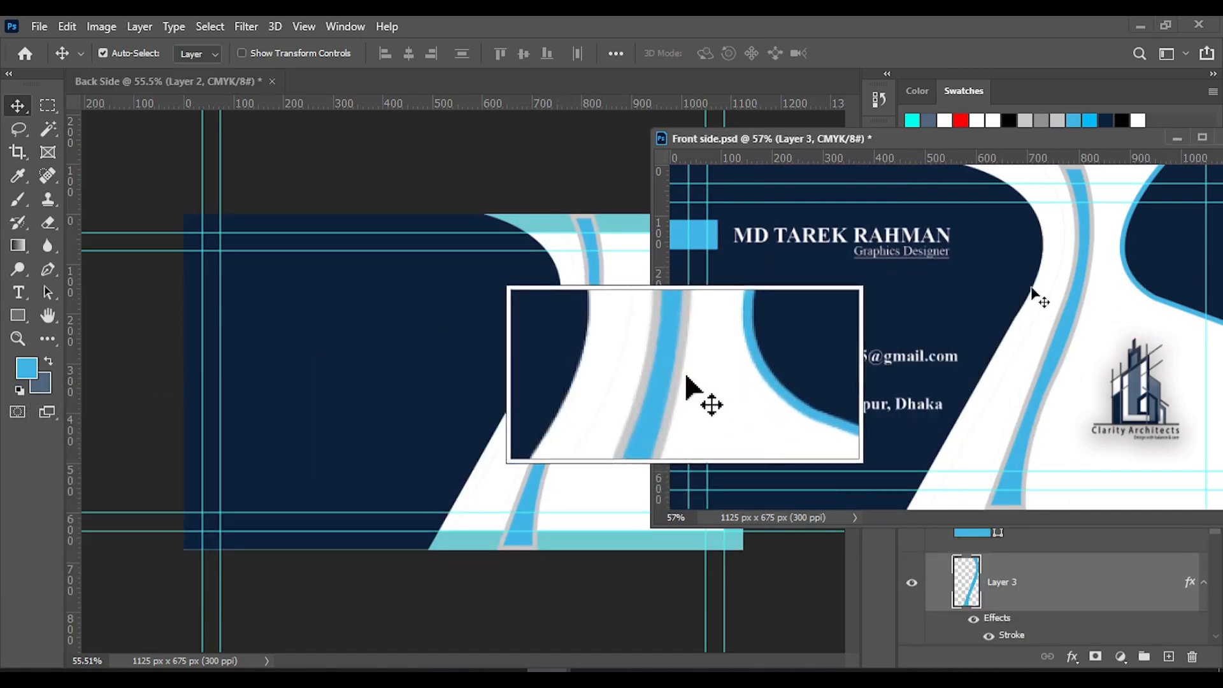
click(820, 356)
click(606, 389)
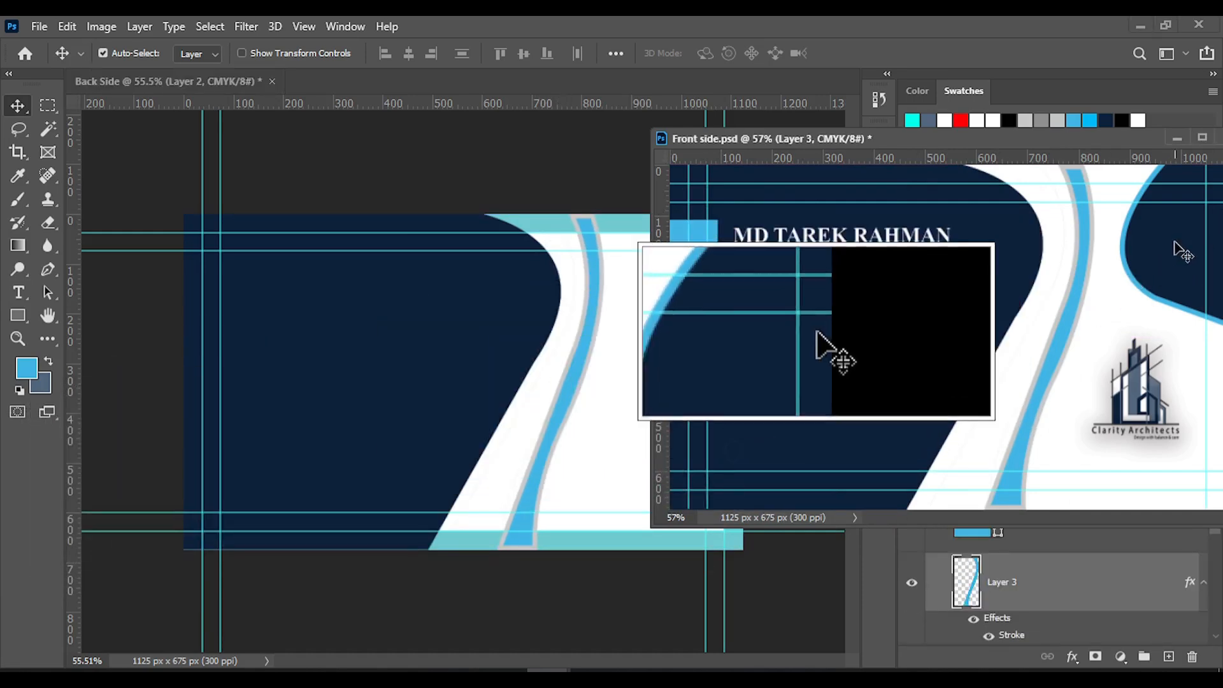
drag(1169, 255, 600, 355)
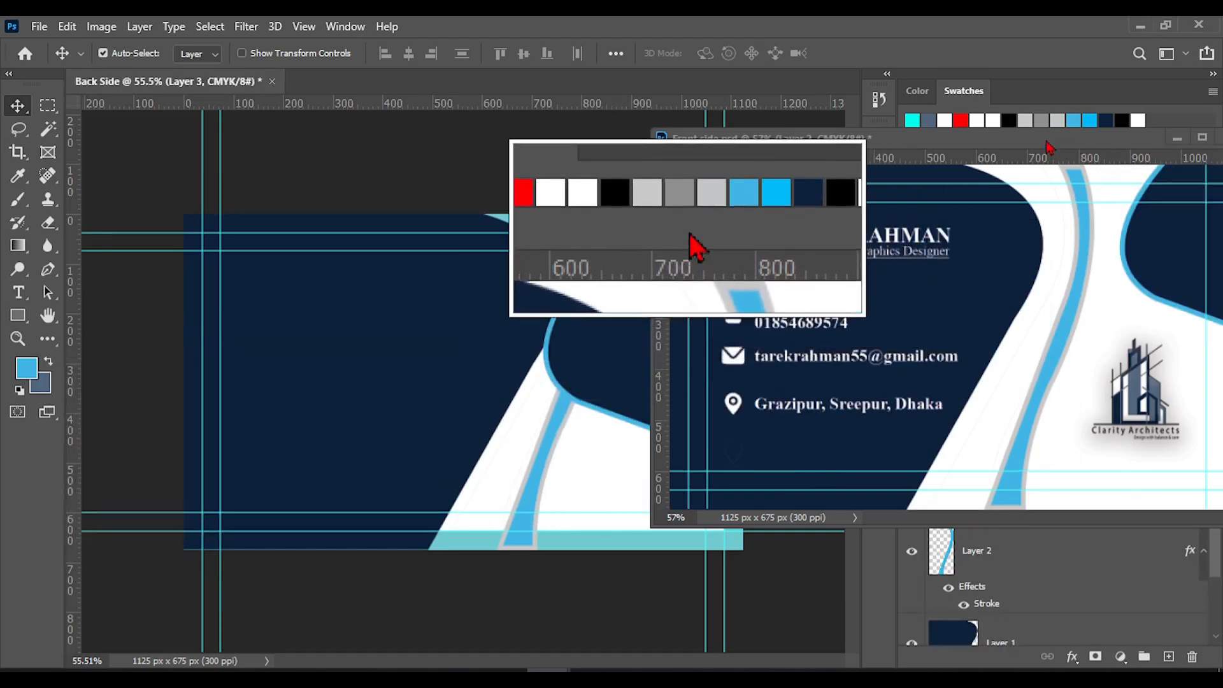
drag(1051, 145, 508, 78)
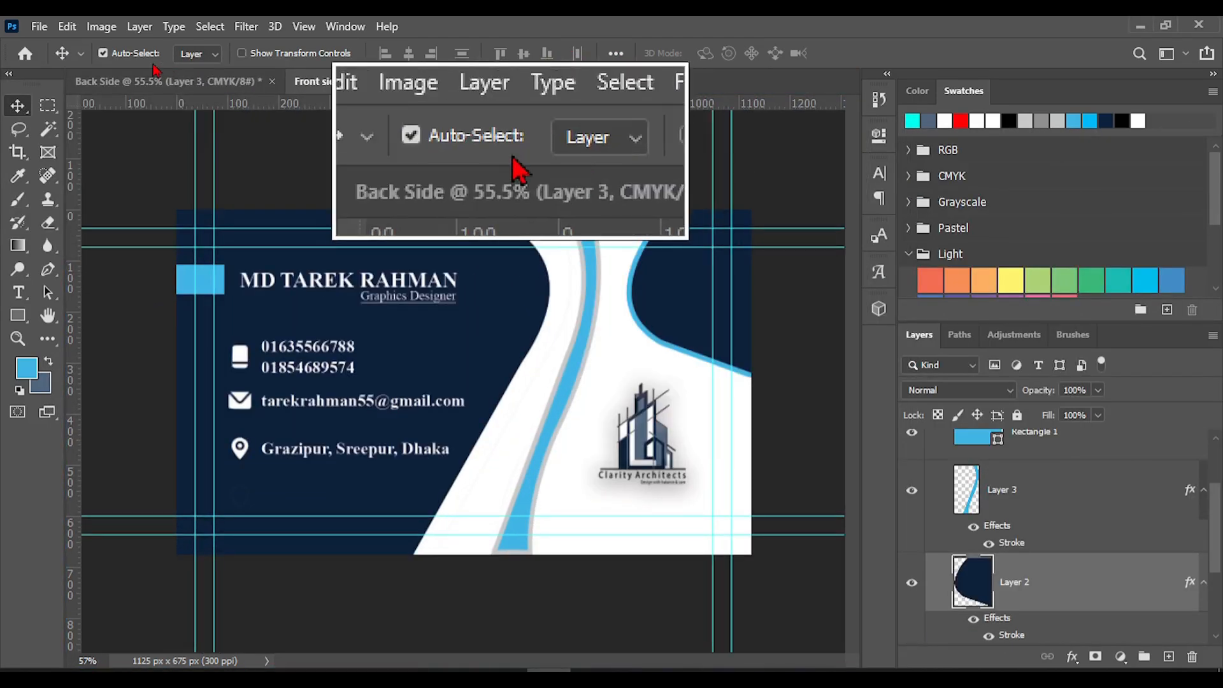
click(186, 84)
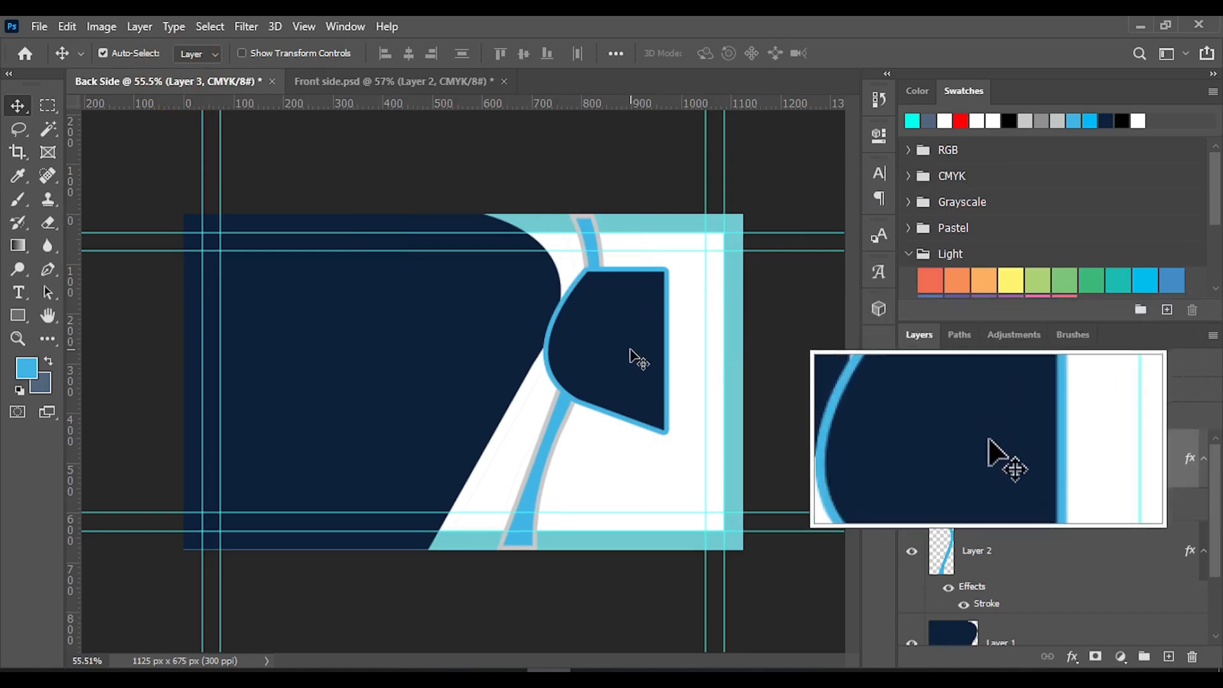
Place the small navy shape against the right-hand trim guide and flip the large navy shape horizontally
drag(636, 357, 702, 319)
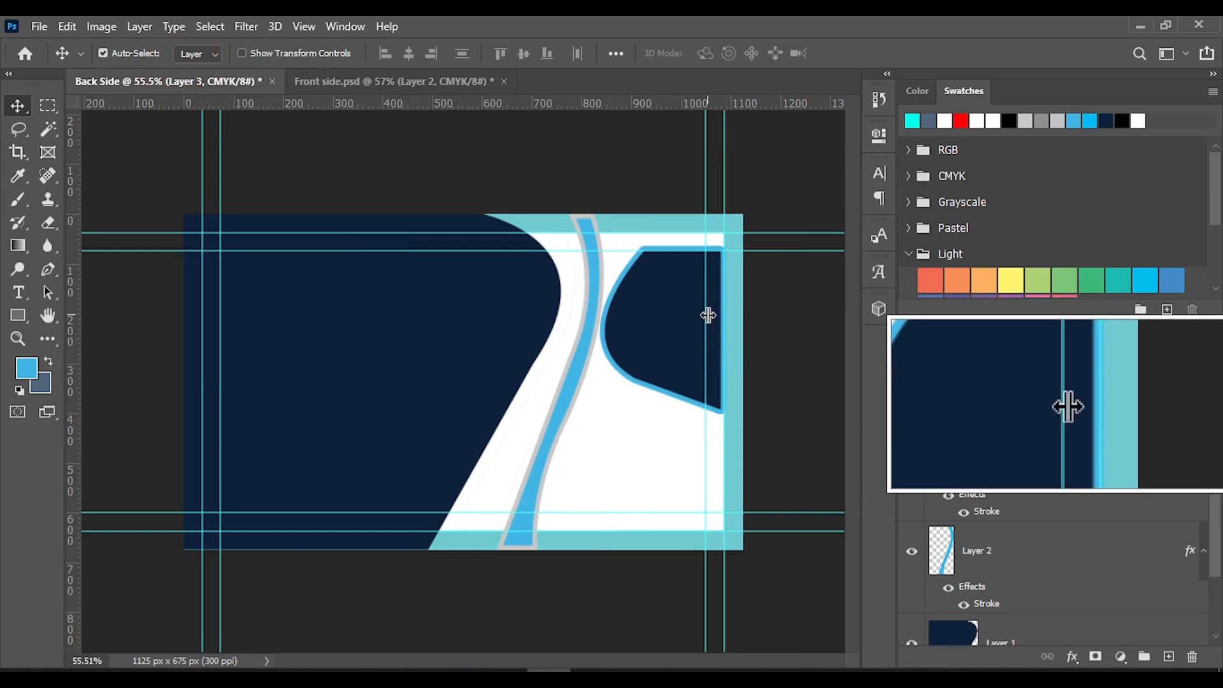
click(479, 350)
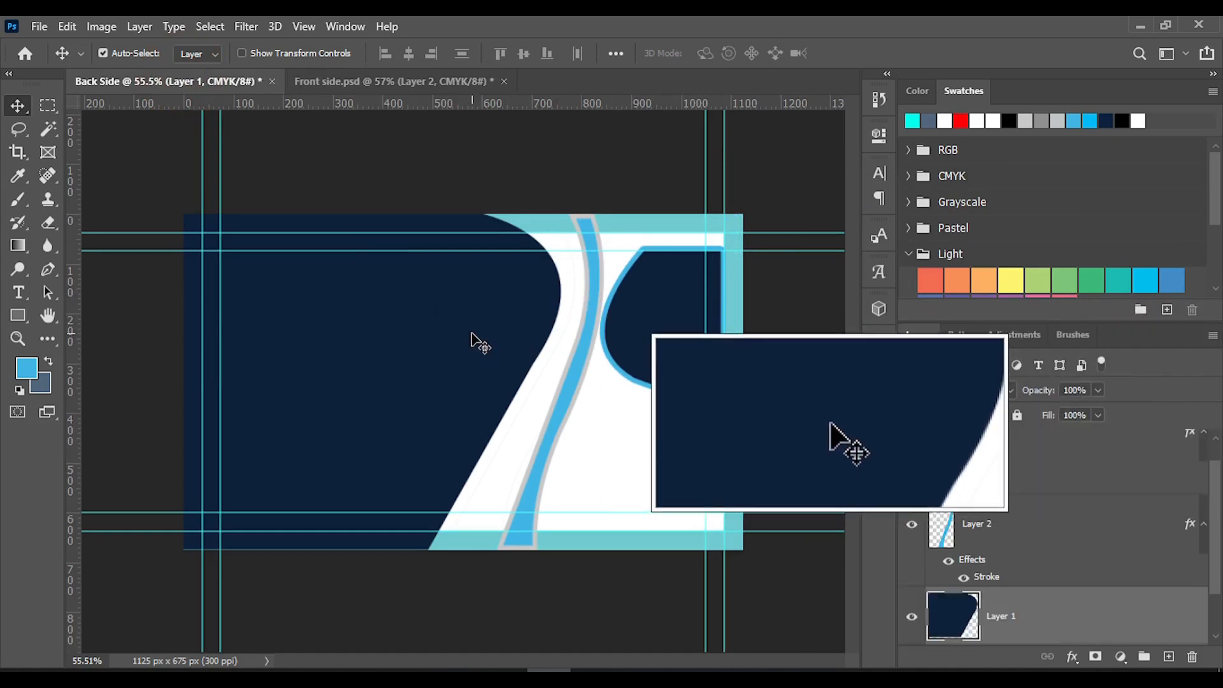
drag(464, 334, 483, 341)
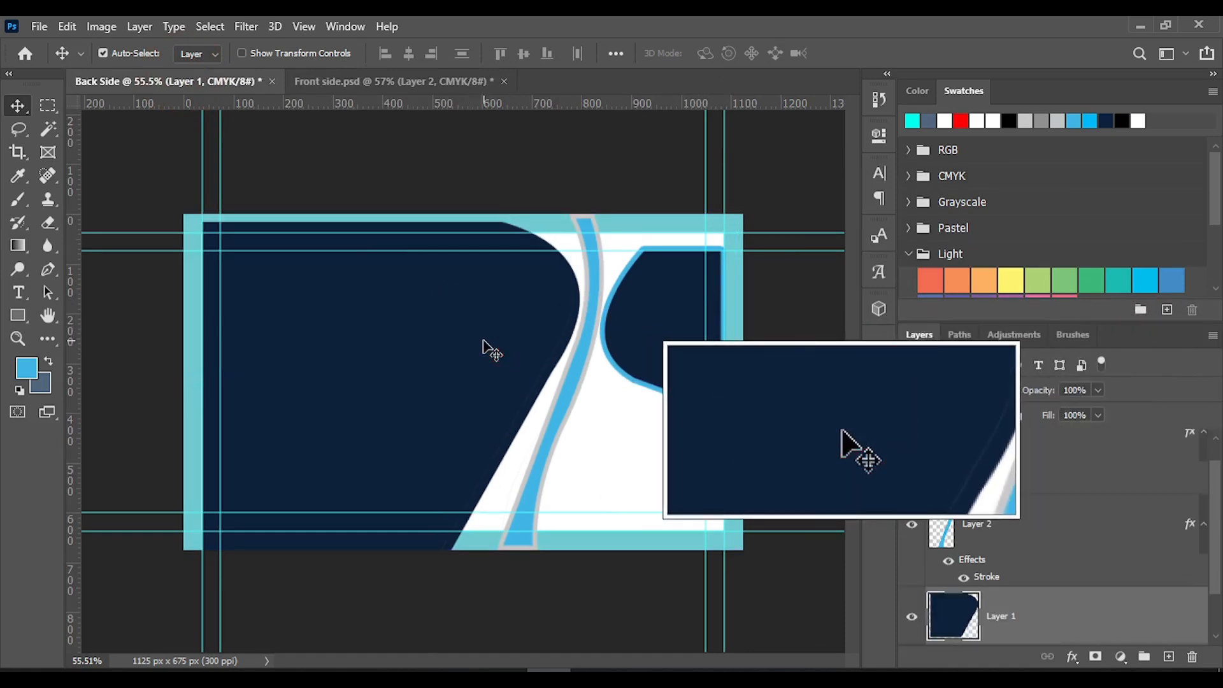
right_click(502, 342)
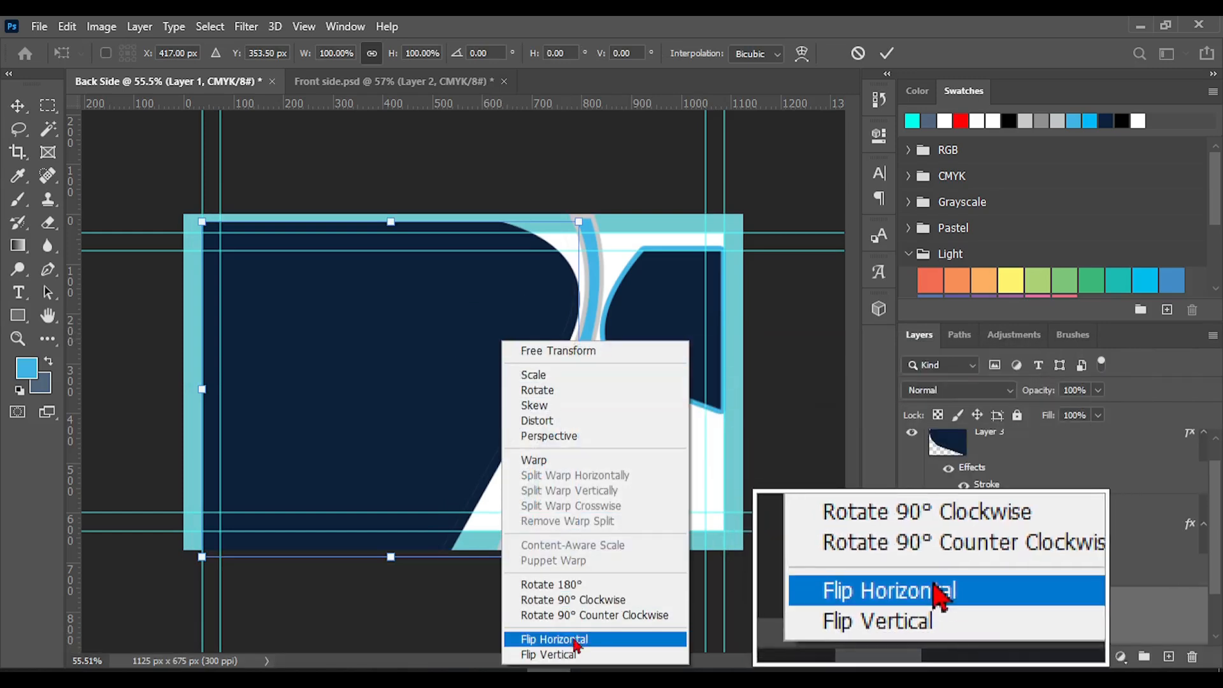
click(573, 639)
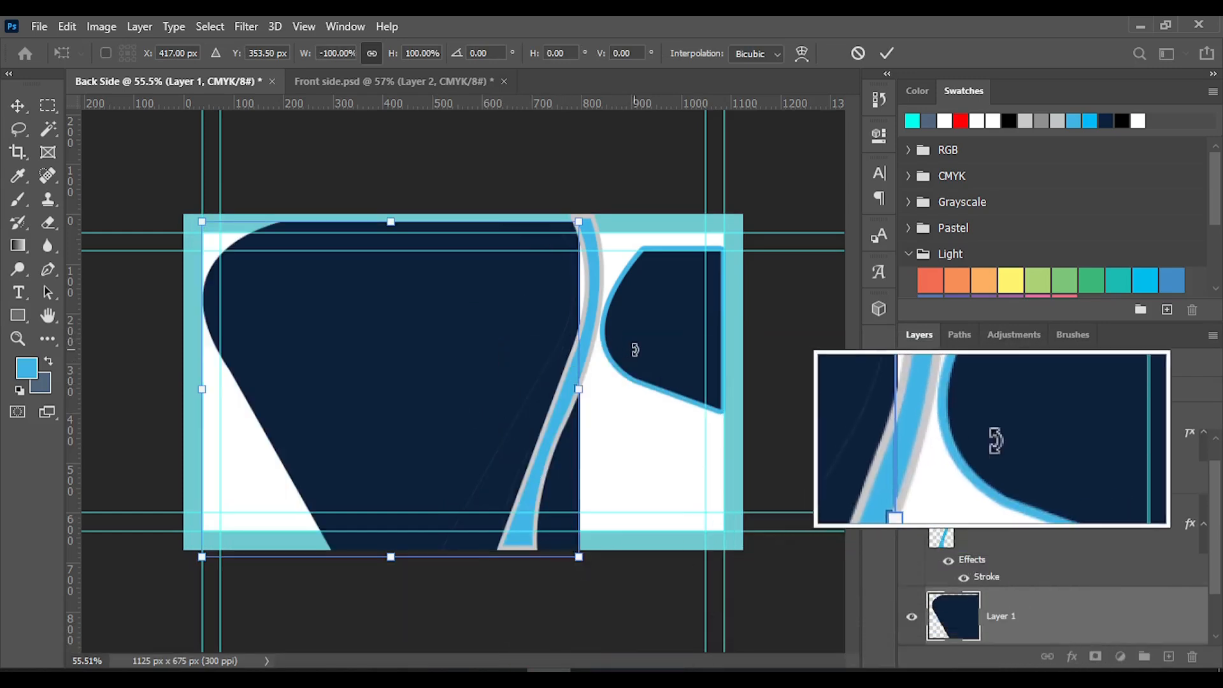
click(887, 52)
Move the small navy shape and blue stripe to the card's left side, and place the large navy shape flush with its right edge
drag(642, 366, 166, 458)
drag(536, 475, 278, 475)
drag(421, 472, 593, 461)
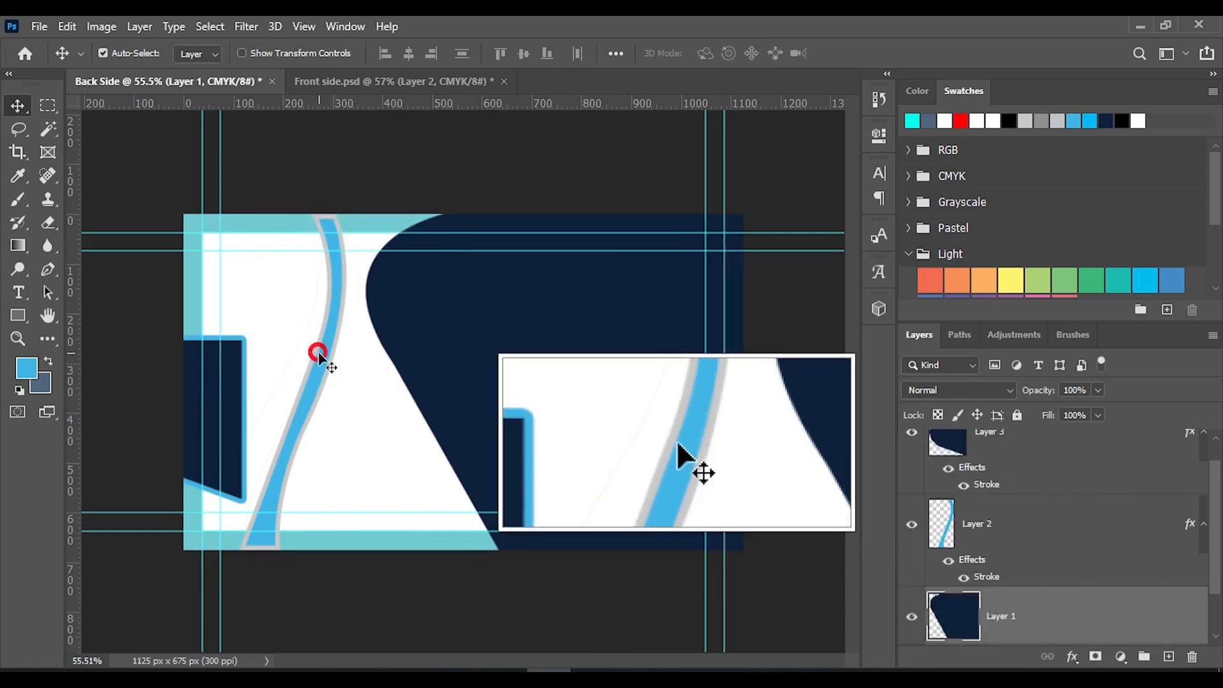
key(ctrl+t)
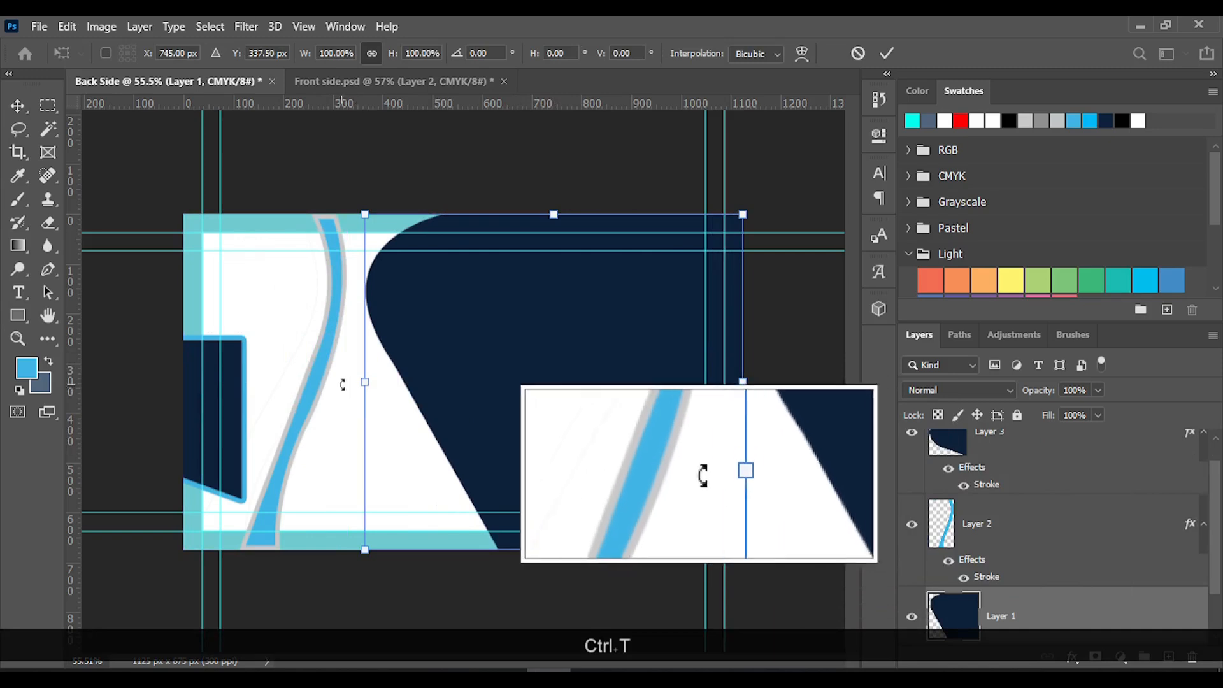
click(887, 53)
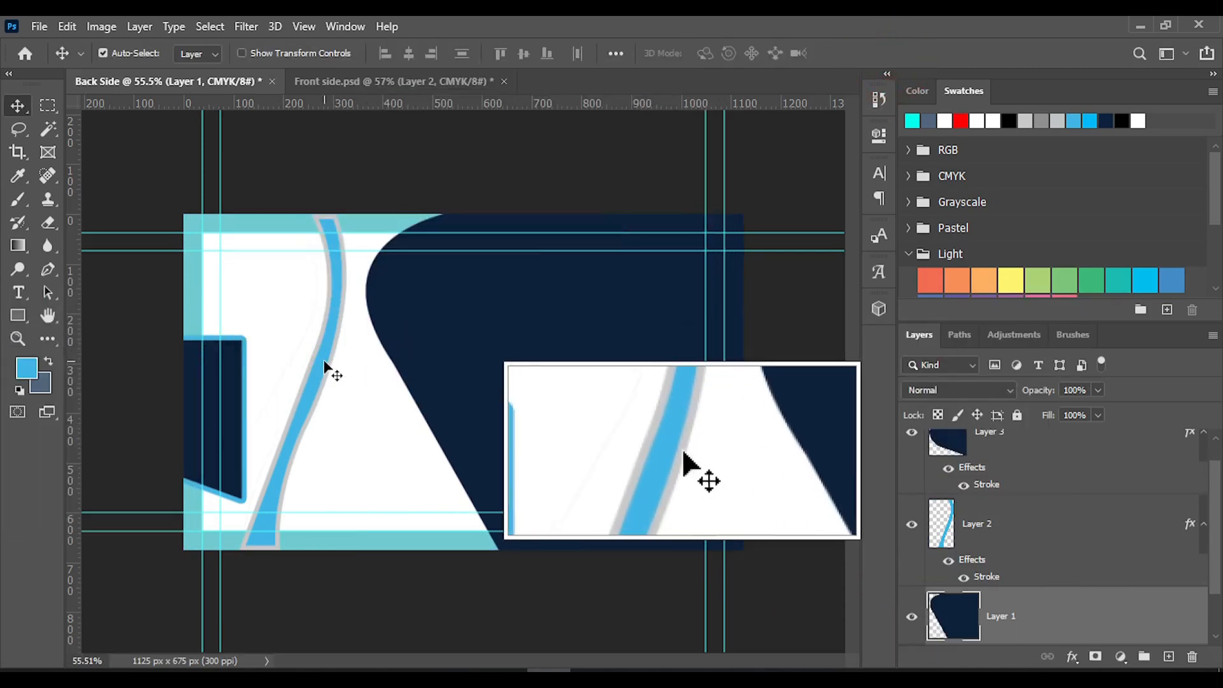
Try flipping the curved blue stripe vertically and shifting it toward the large navy shape, and undo both changes
click(326, 367)
key(ctrl+t)
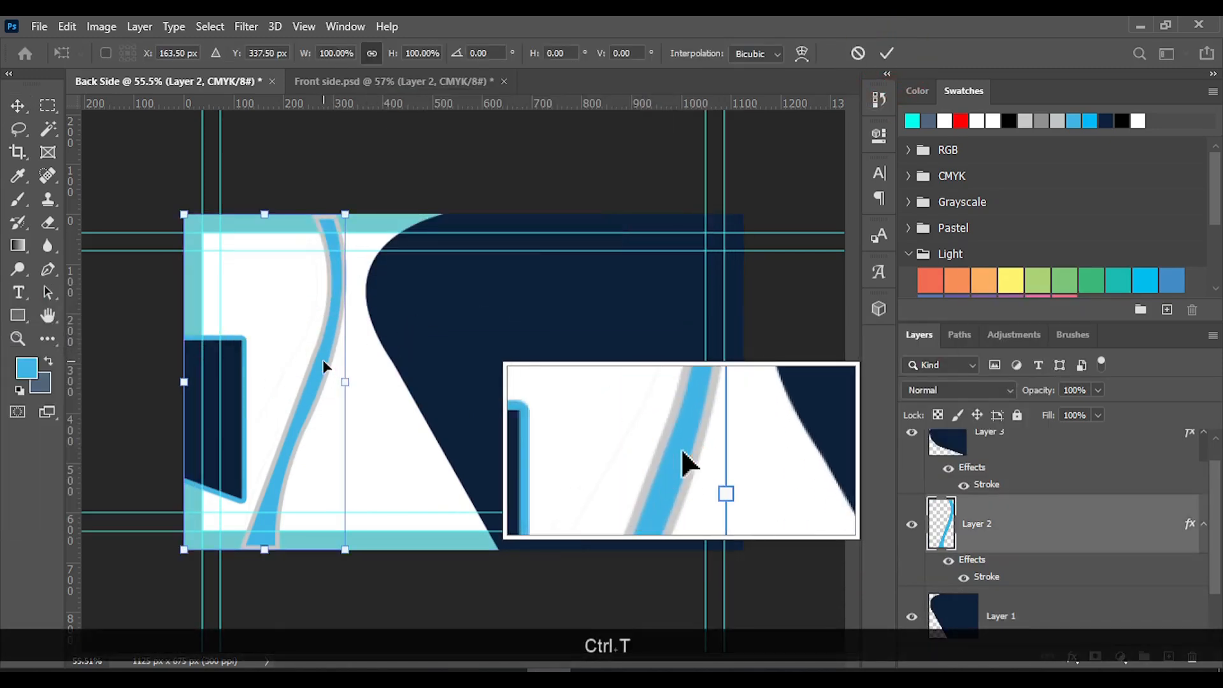
right_click(322, 360)
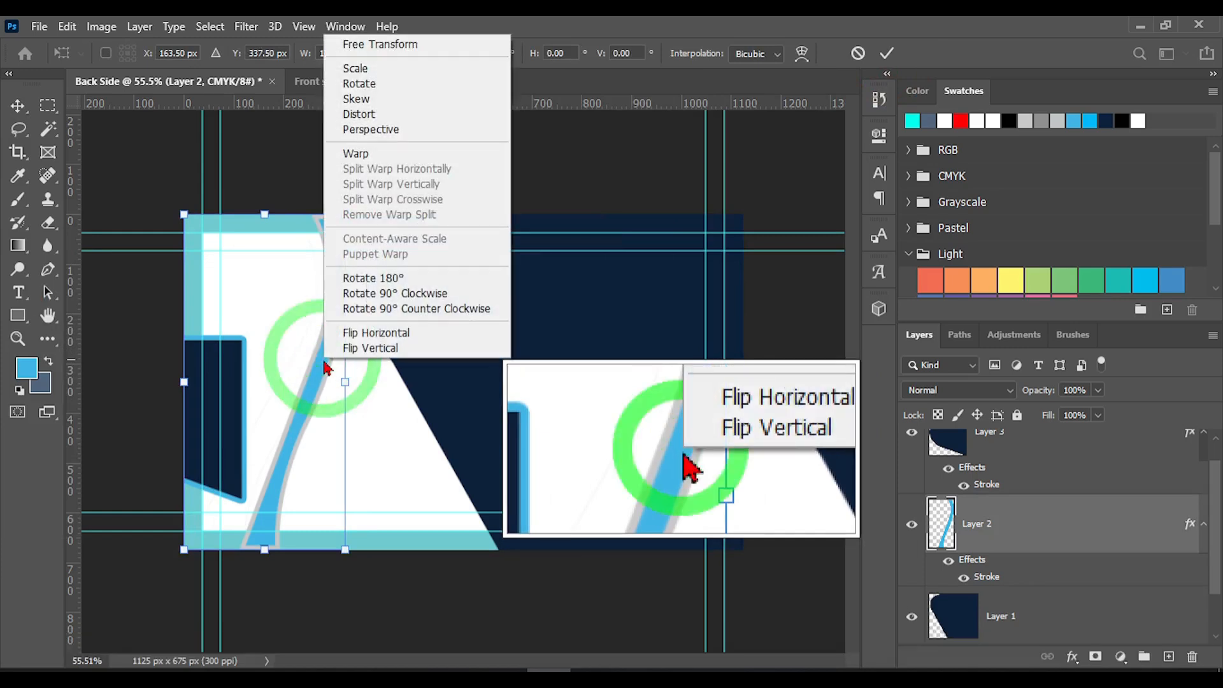
click(377, 350)
drag(306, 381, 352, 385)
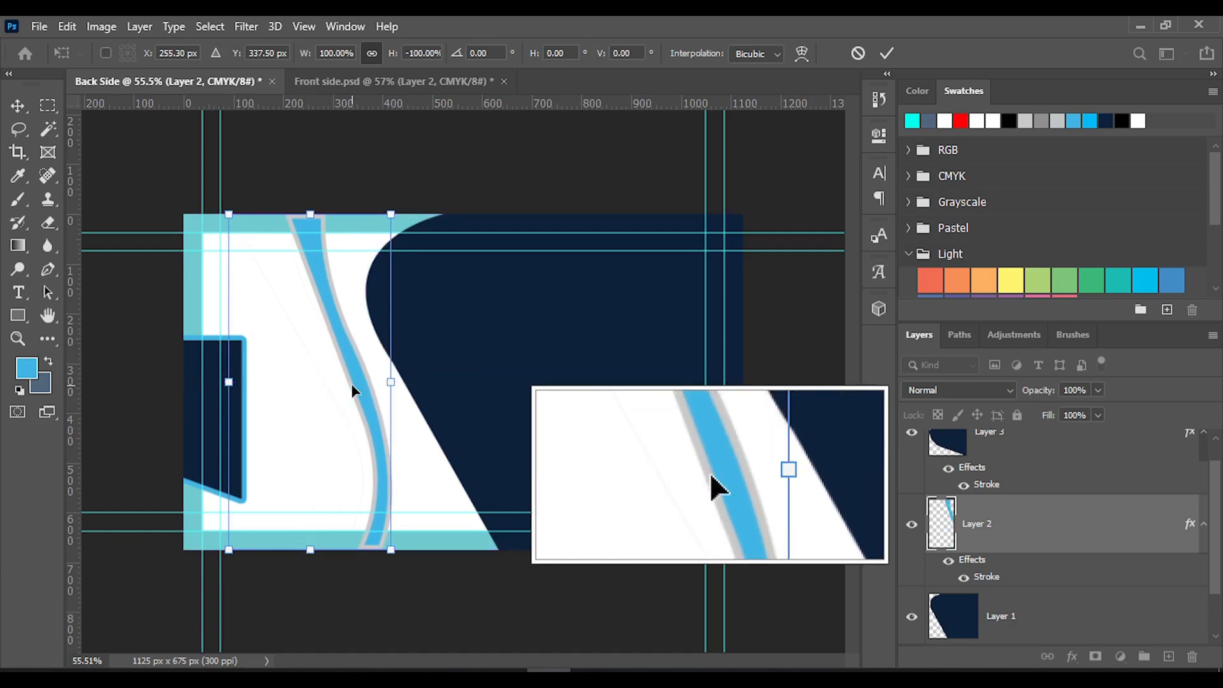
right_click(351, 385)
click(377, 400)
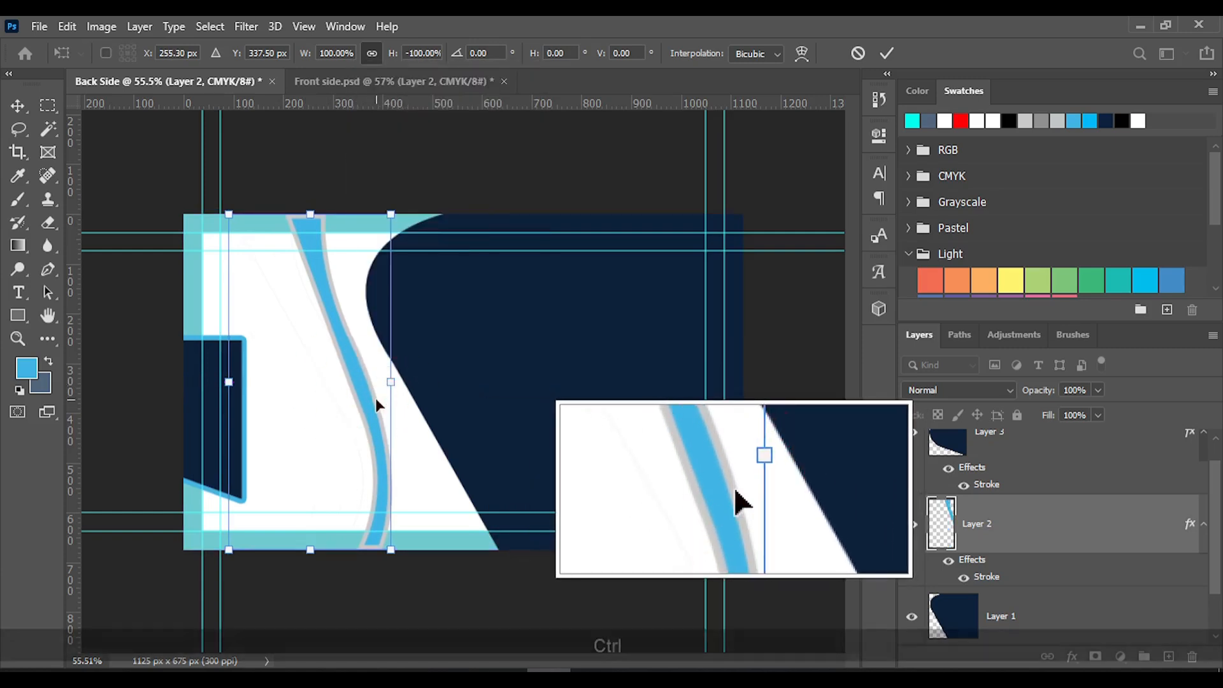
key(ctrl+z)
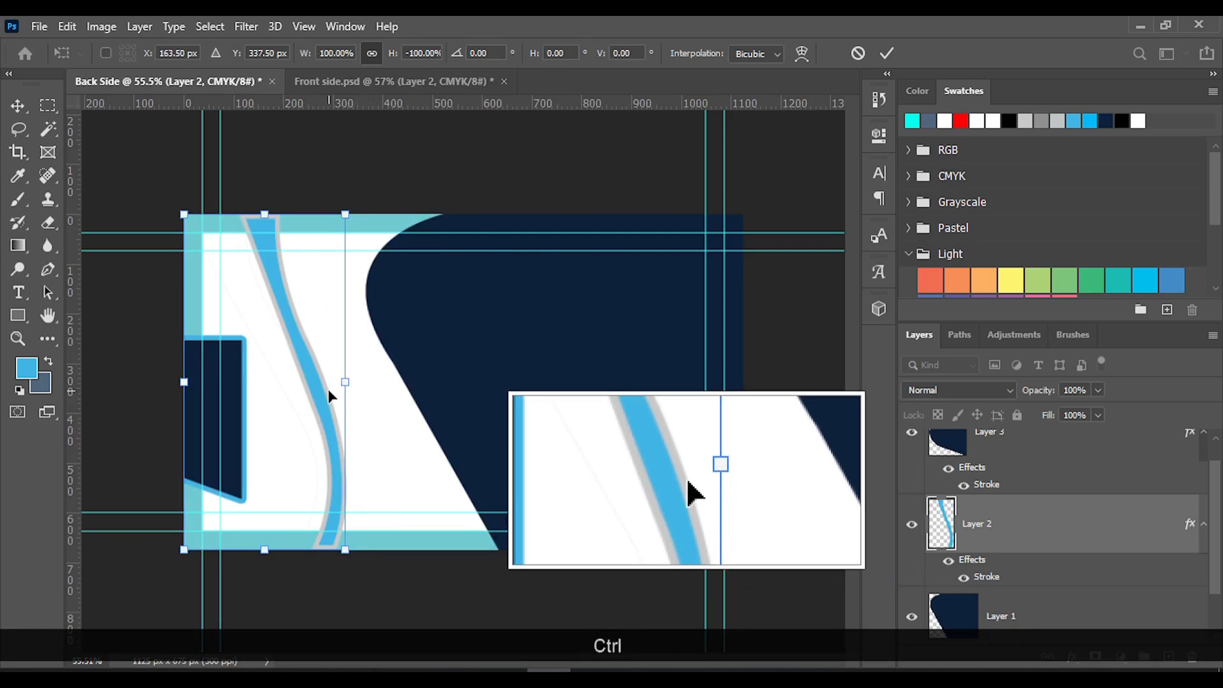
key(ctrl+z)
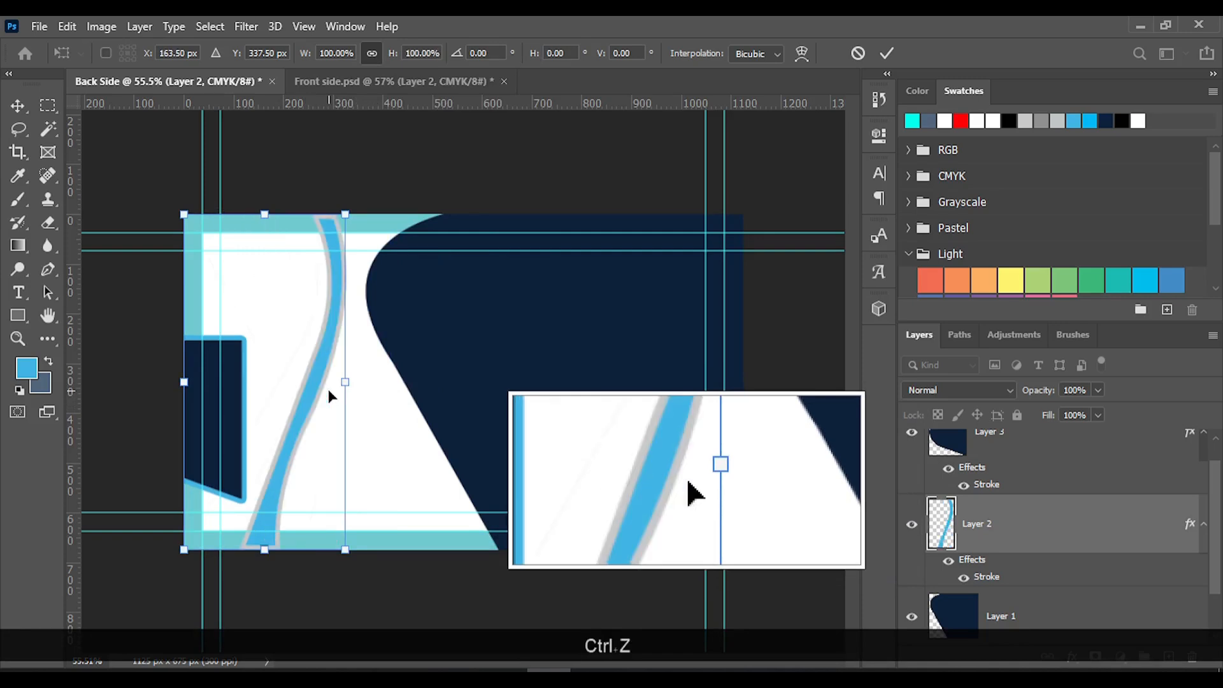
Try flipping the curved blue stripe horizontally and shifting it toward the large navy shape
right_click(336, 358)
click(414, 323)
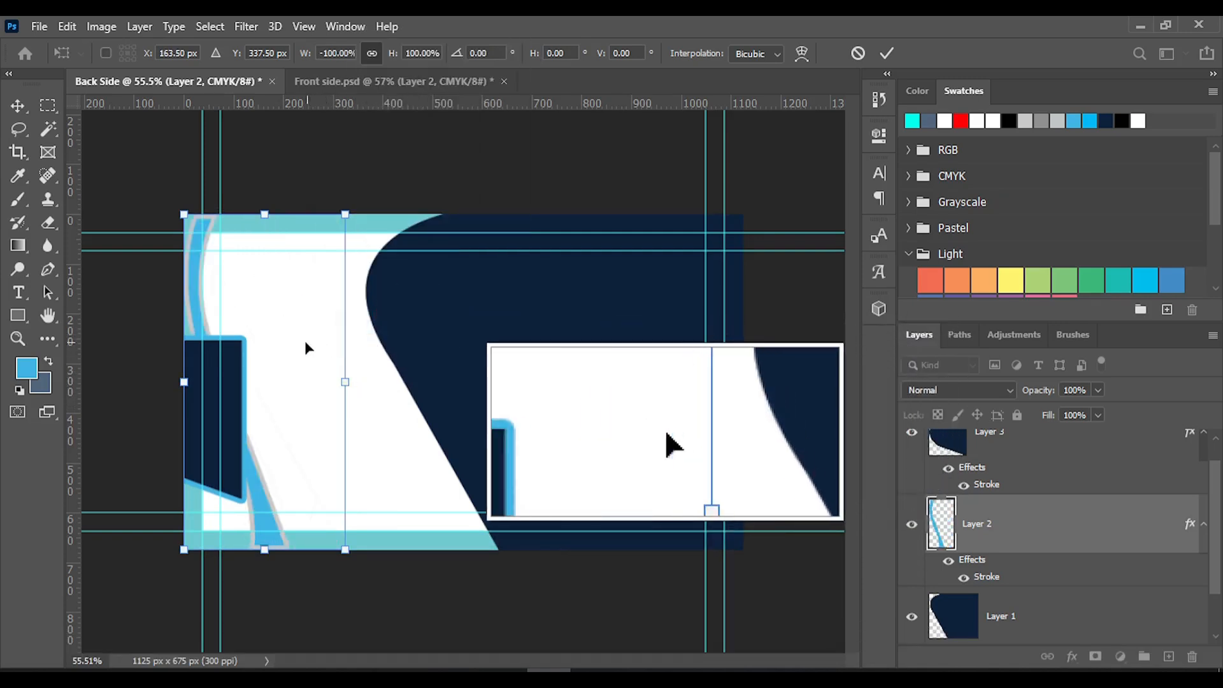
drag(268, 532, 309, 532)
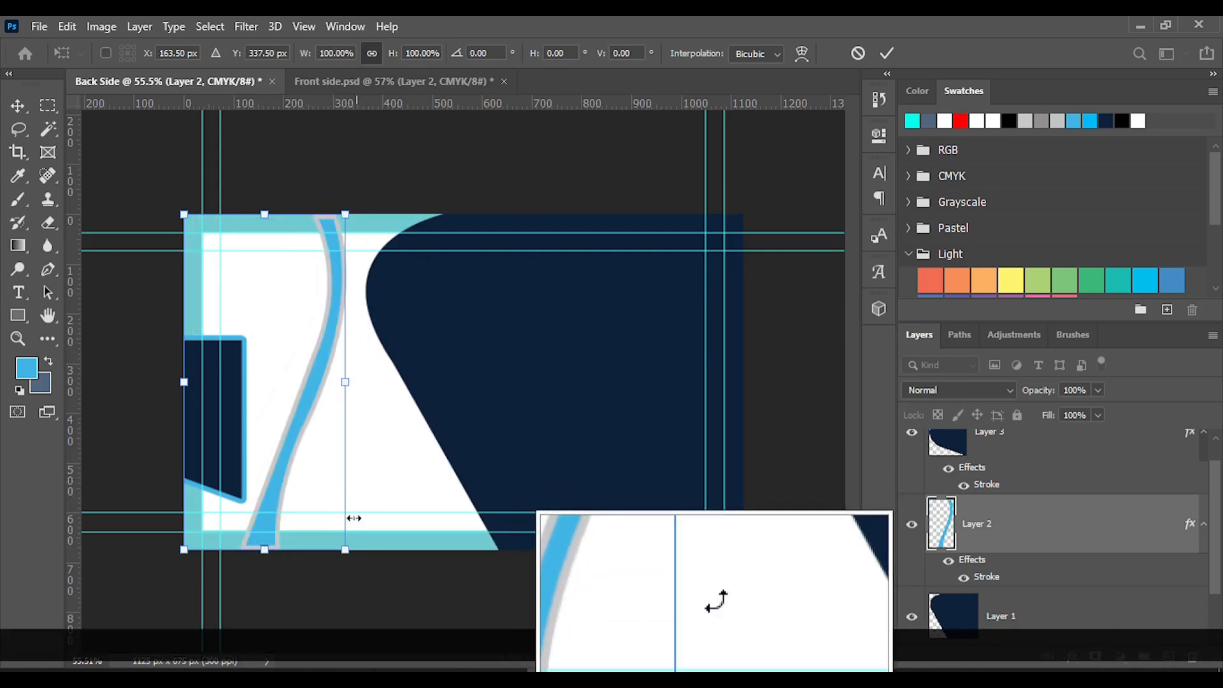
Align the lower horizontal trim guide with the inner edge of the turquoise bleed band, at Y 636.8 px
scroll(282, 546, up, 5)
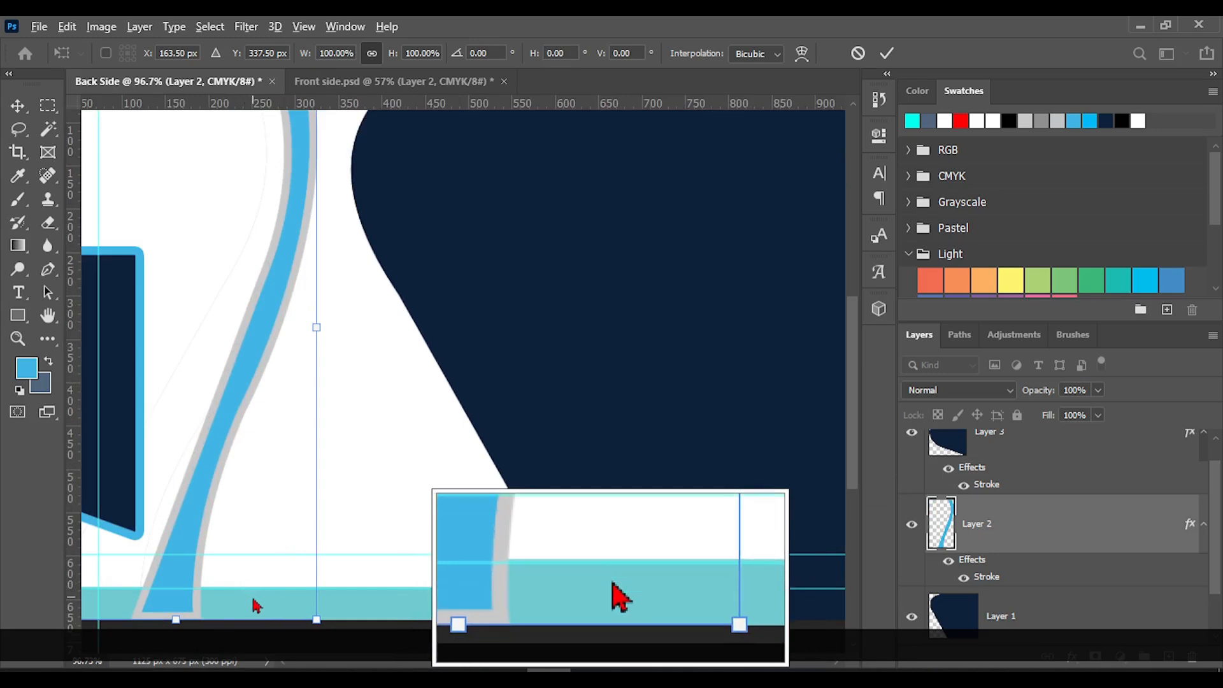
scroll(127, 576, up, 3)
scroll(145, 575, left, 3)
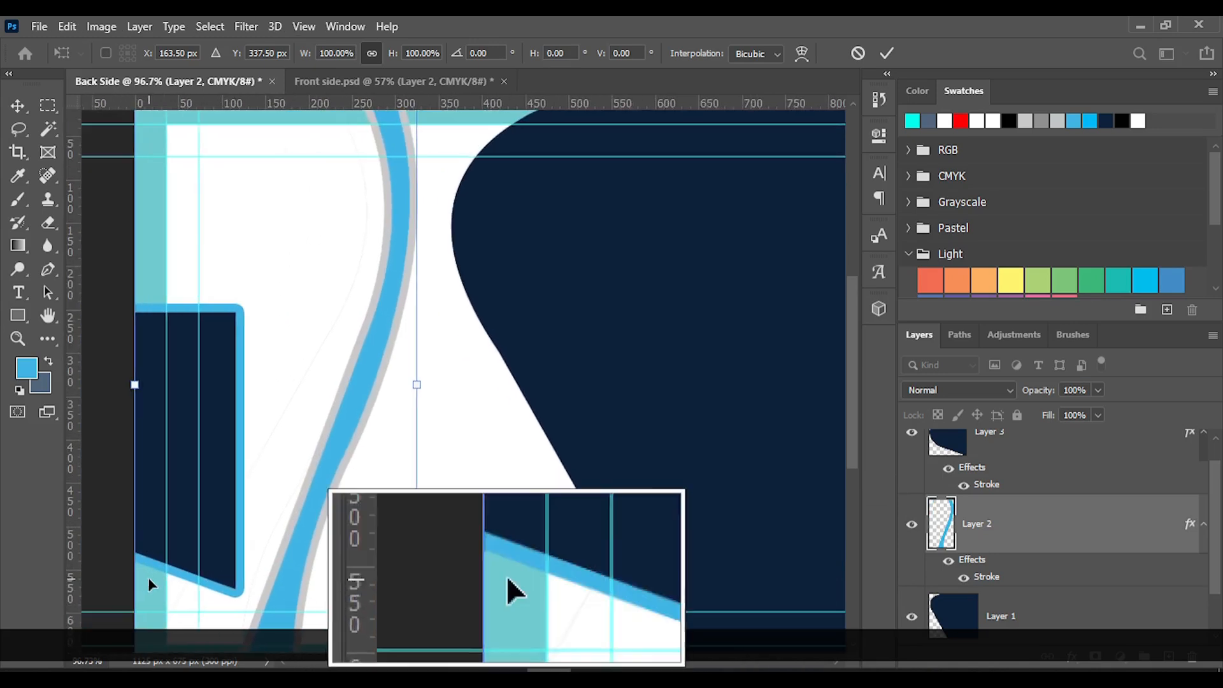
scroll(192, 555, down, 2)
scroll(232, 534, up, 3)
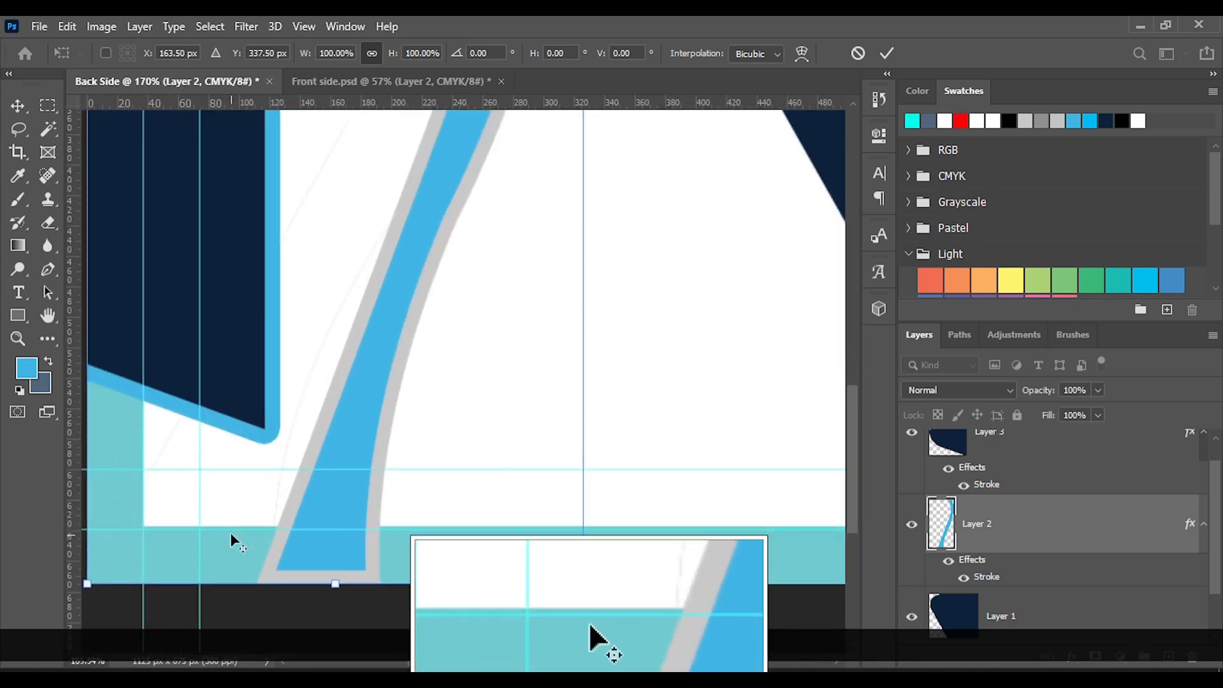
scroll(231, 532, up, 3)
click(232, 525)
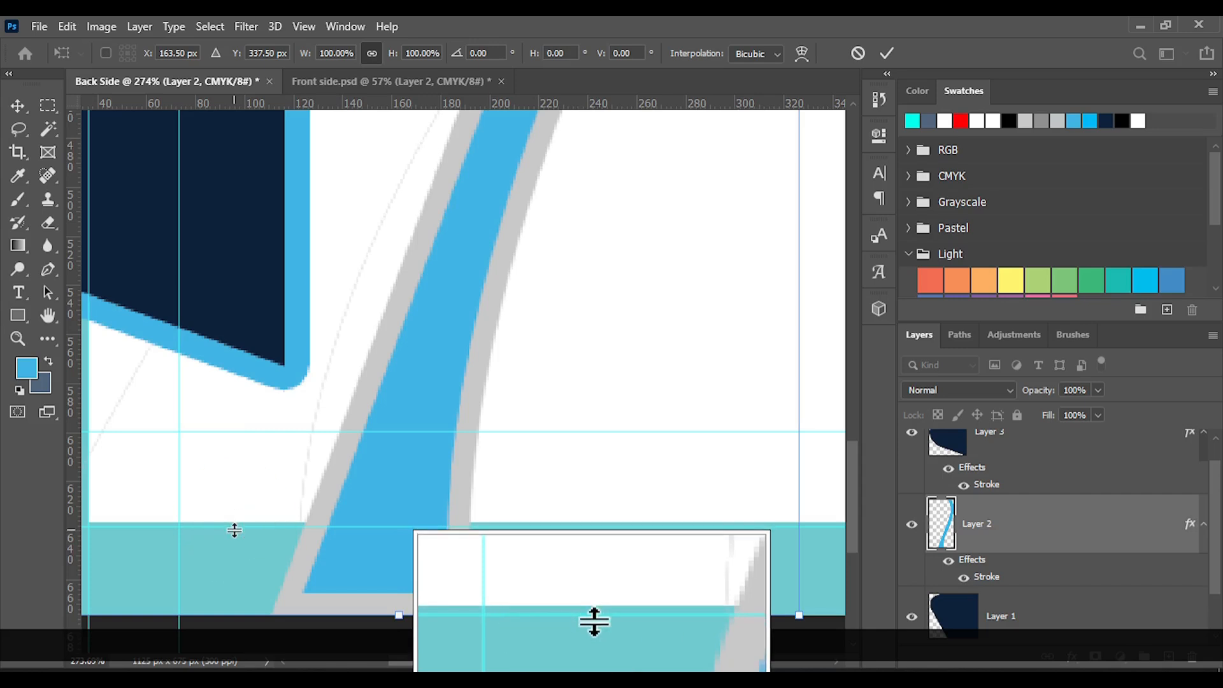
drag(234, 529, 234, 523)
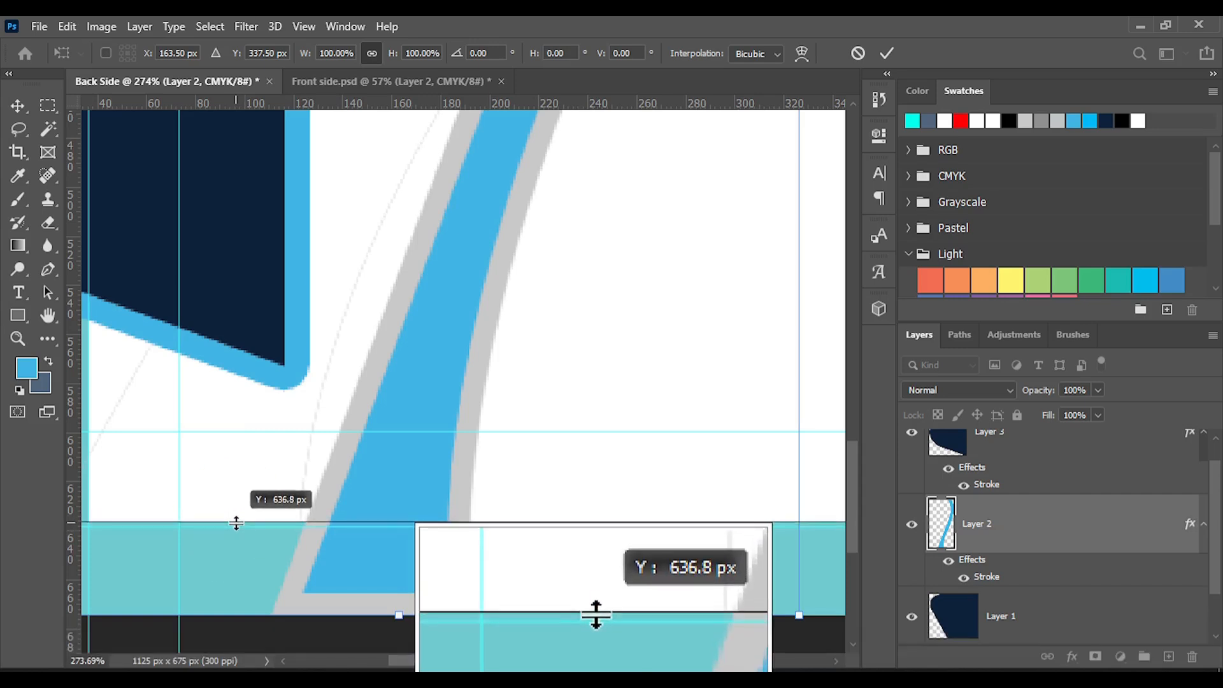
Flip the curved blue stripe horizontally and move it beside the large navy shape, to about X 425 px
scroll(391, 524, down, 5)
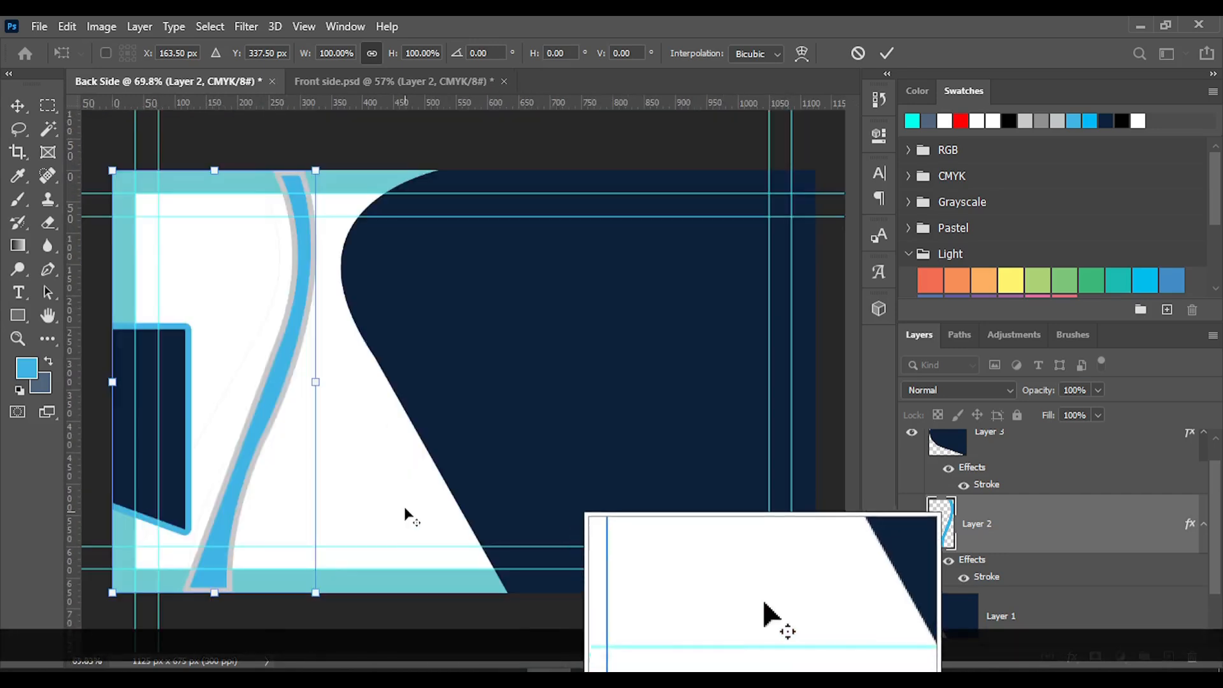
key(alt)
right_click(284, 381)
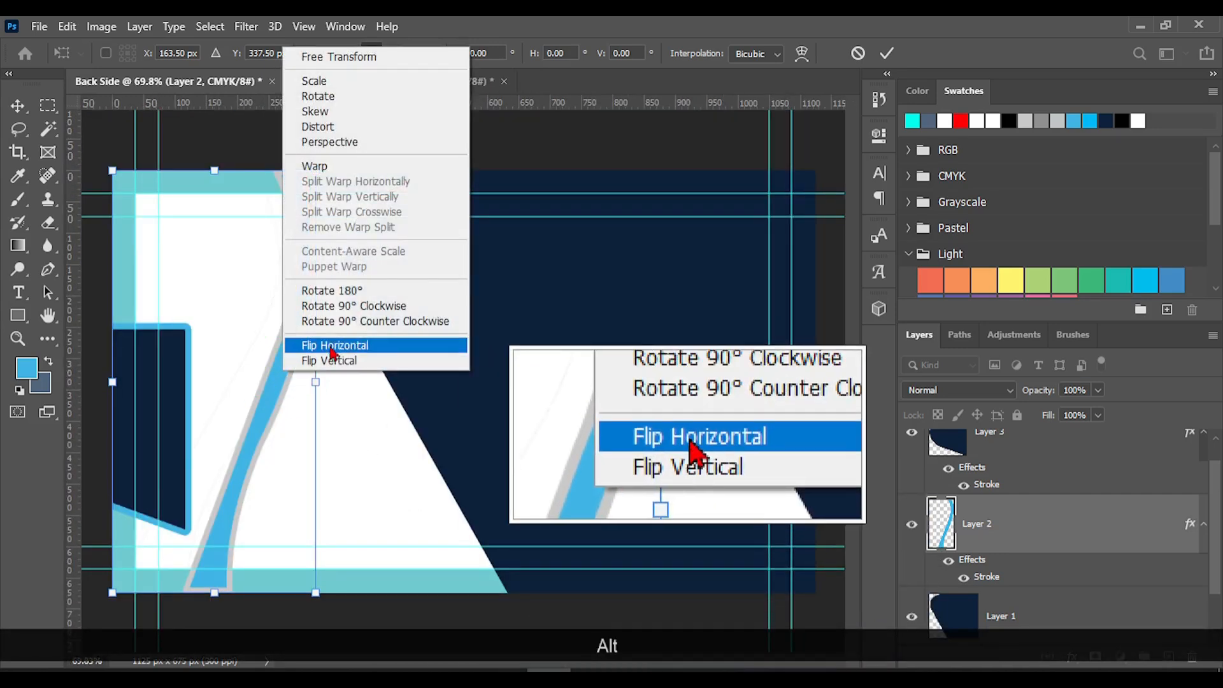
click(338, 347)
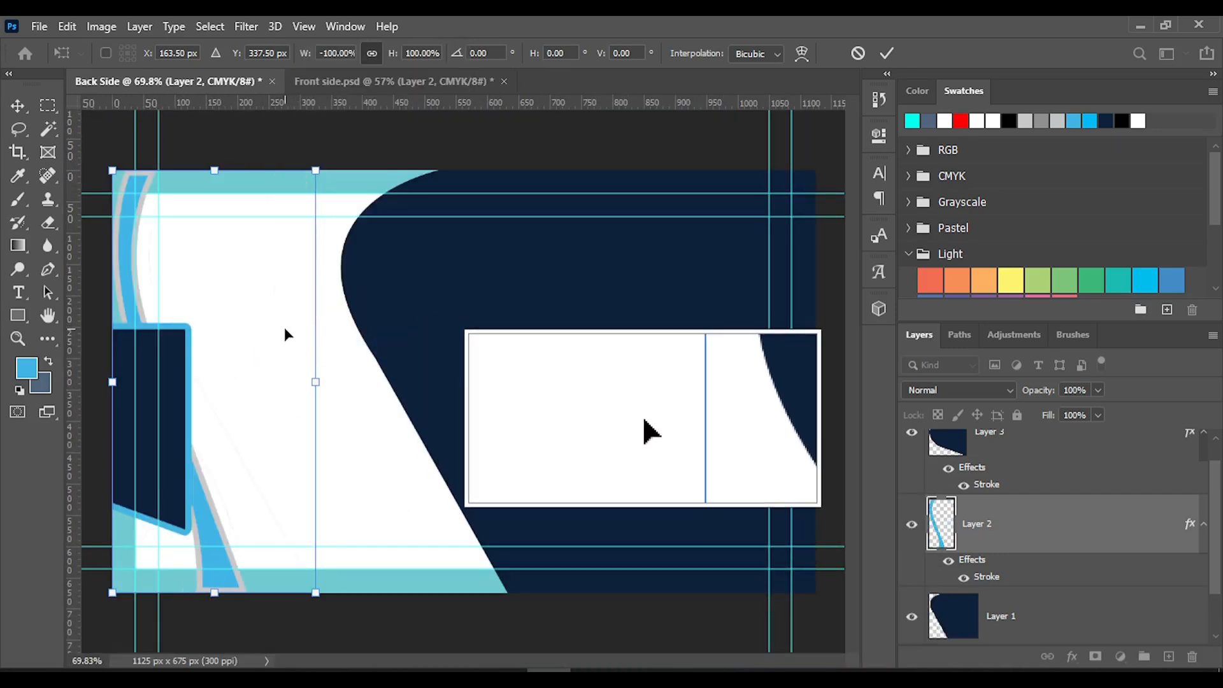
drag(284, 327, 451, 334)
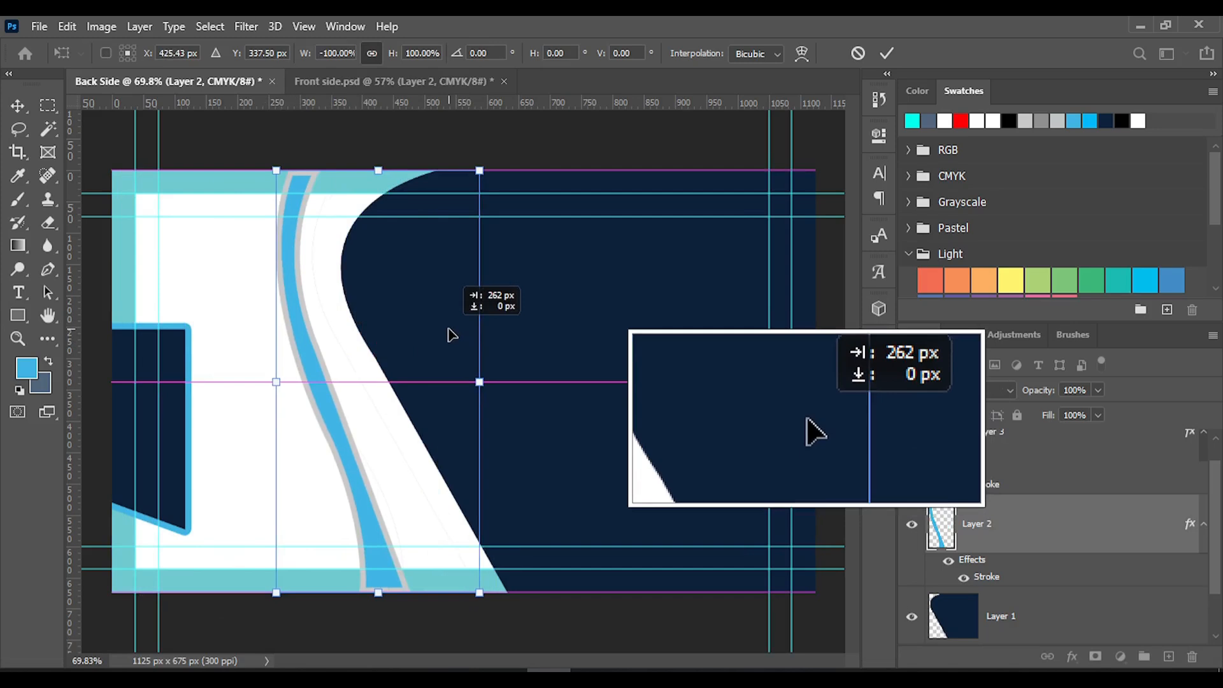
click(887, 53)
Bring the small navy shape fully onto the card, flip it horizontally, and fit it into the card's top-left corner
drag(187, 401, 252, 344)
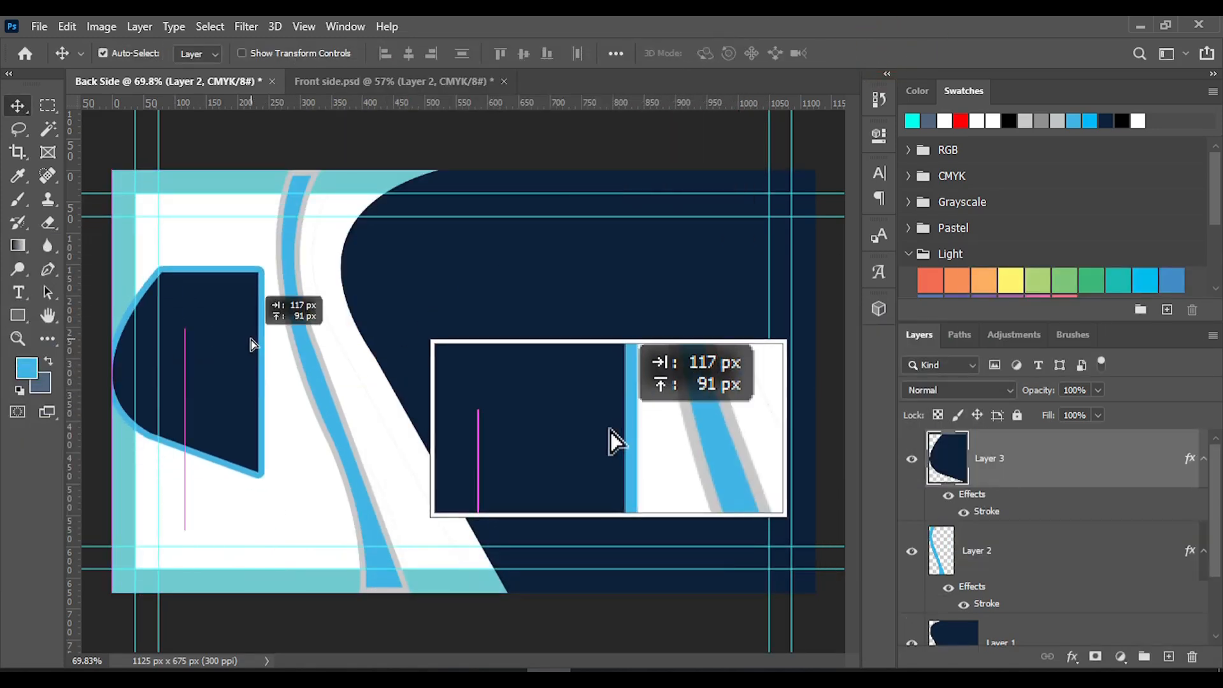
right_click(245, 347)
click(224, 376)
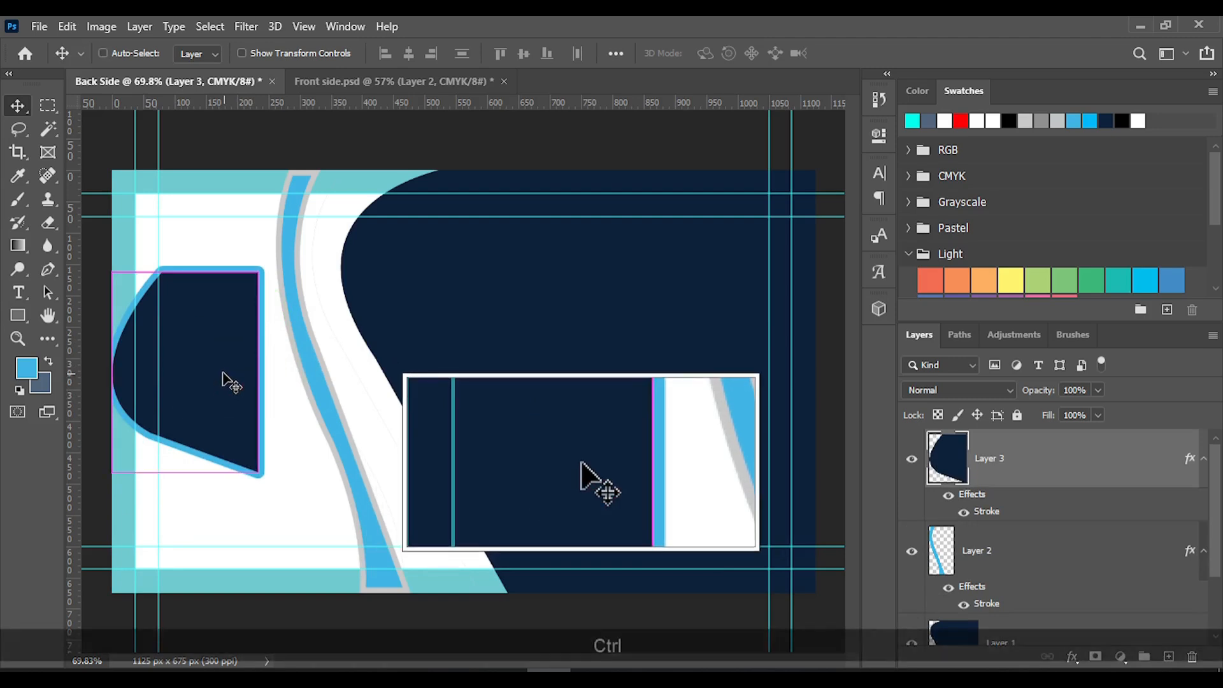
key(ctrl+t)
right_click(222, 376)
click(264, 340)
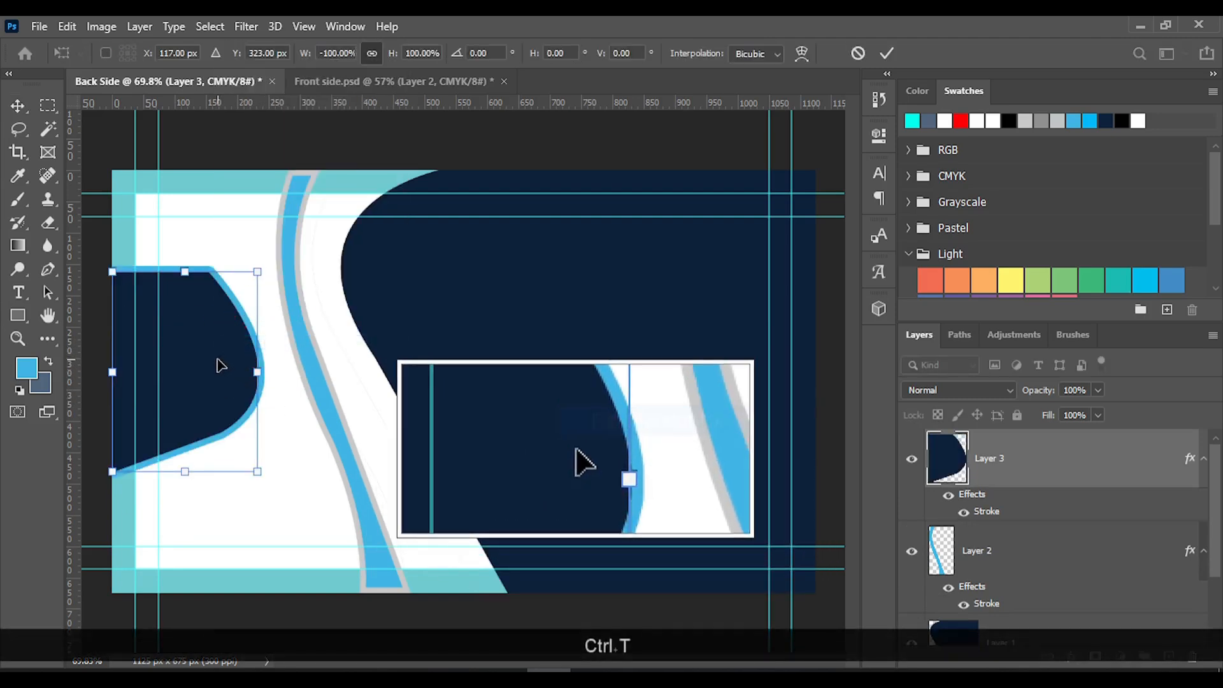
drag(219, 364, 215, 266)
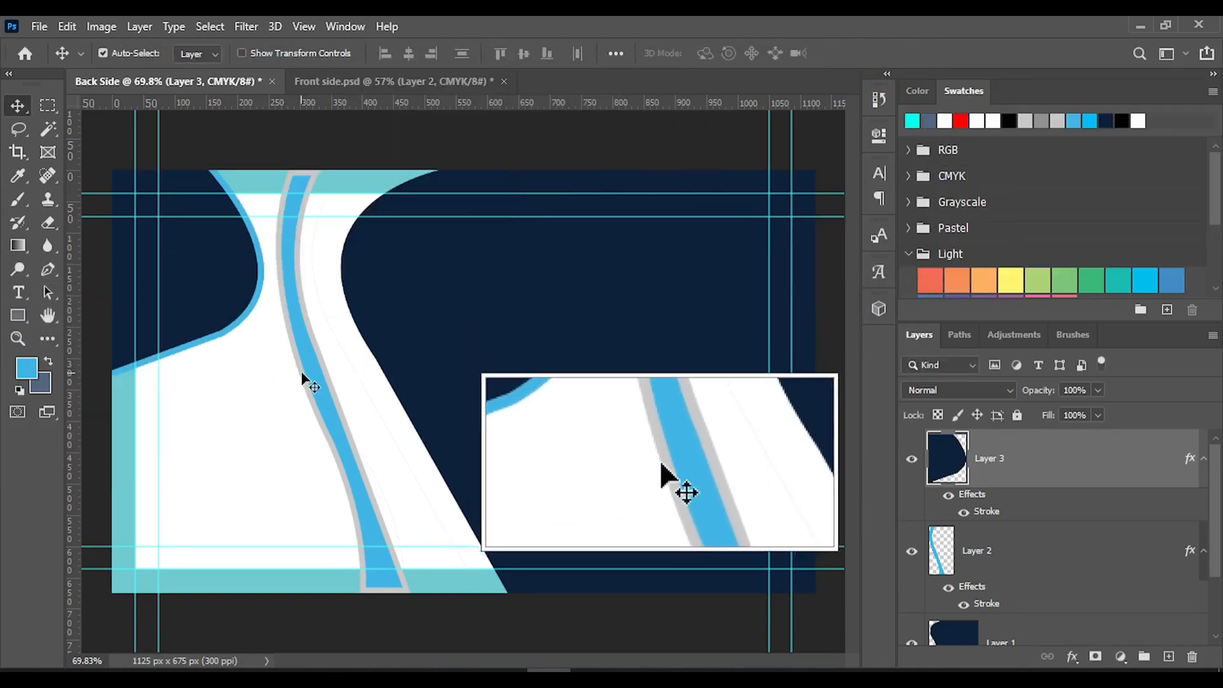
Add a white (#ffffff) Solid Color fill layer directly above the Background layer to cover the turquoise bleed band
scroll(372, 395, down, 3)
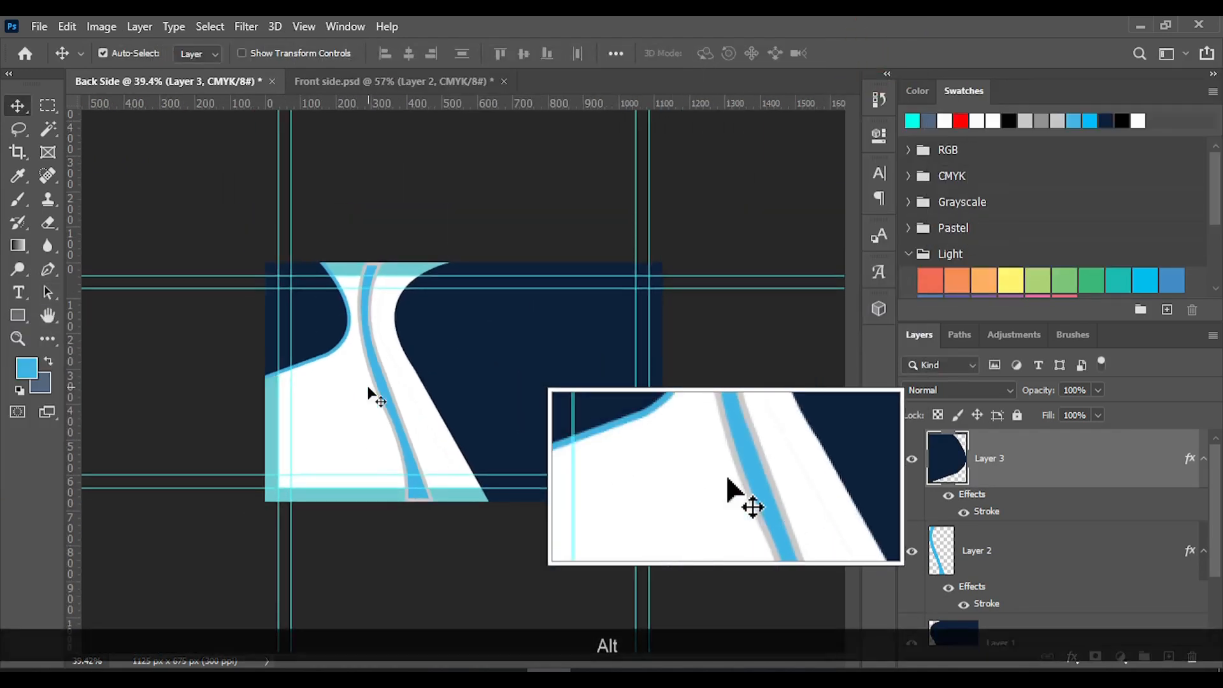
scroll(372, 396, up, 1)
scroll(919, 554, down, 2)
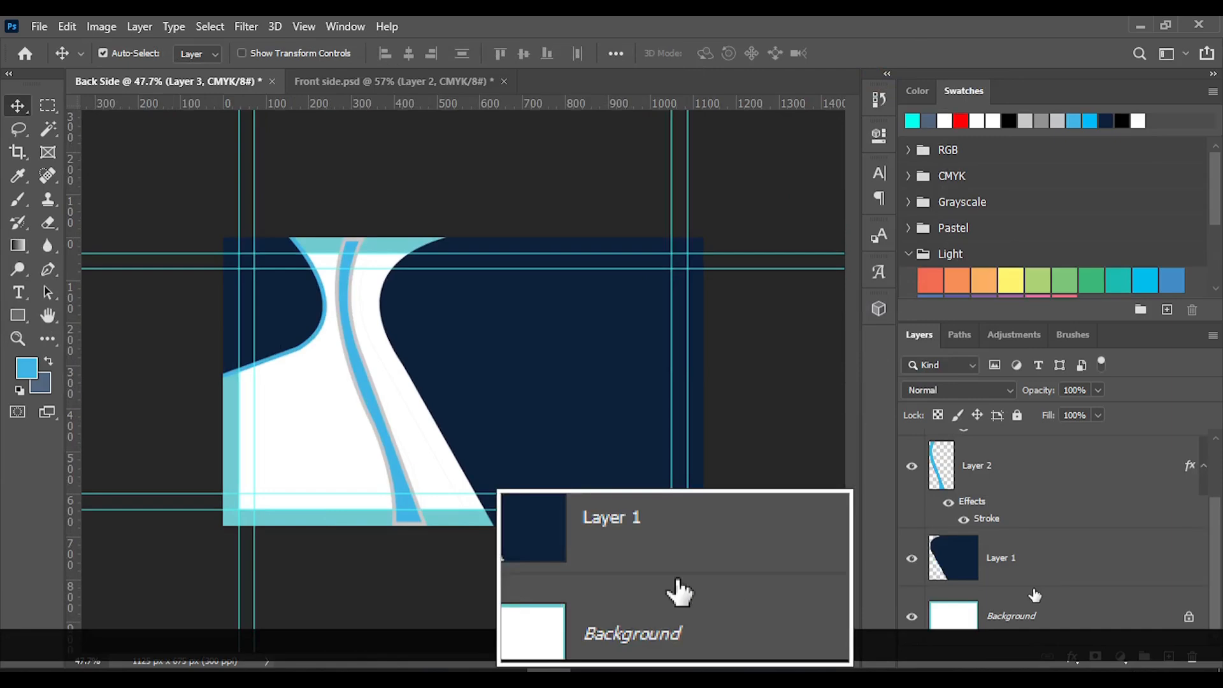
click(1000, 623)
click(1120, 657)
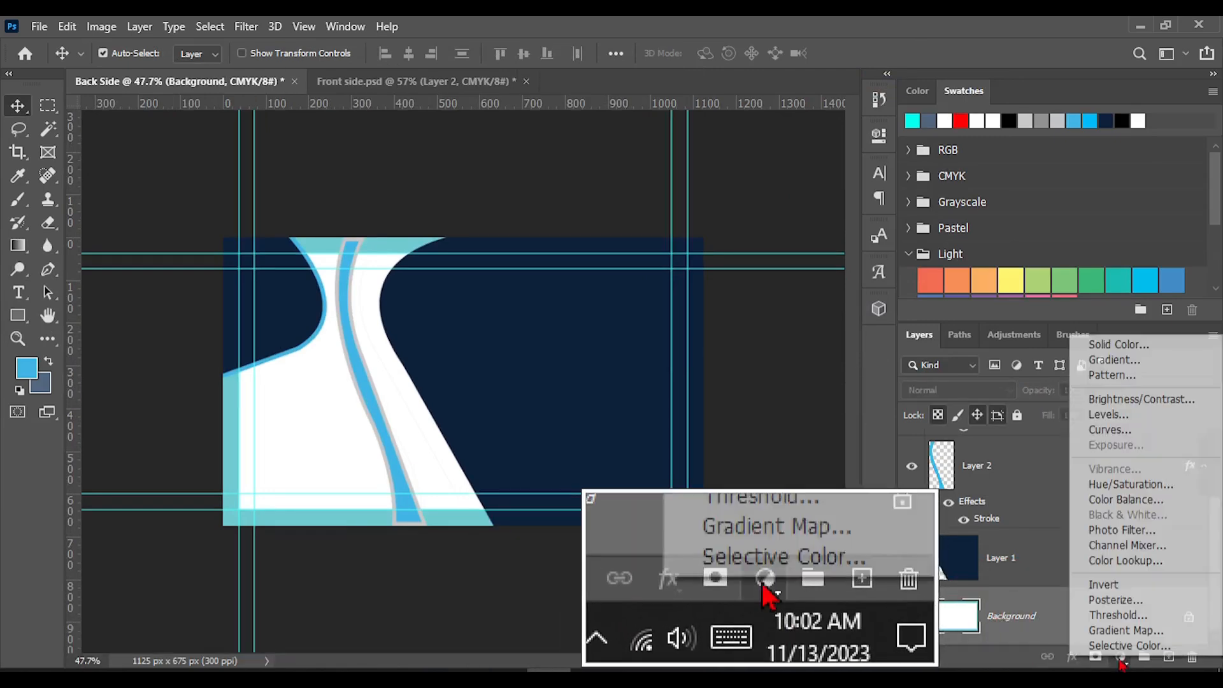
click(1097, 345)
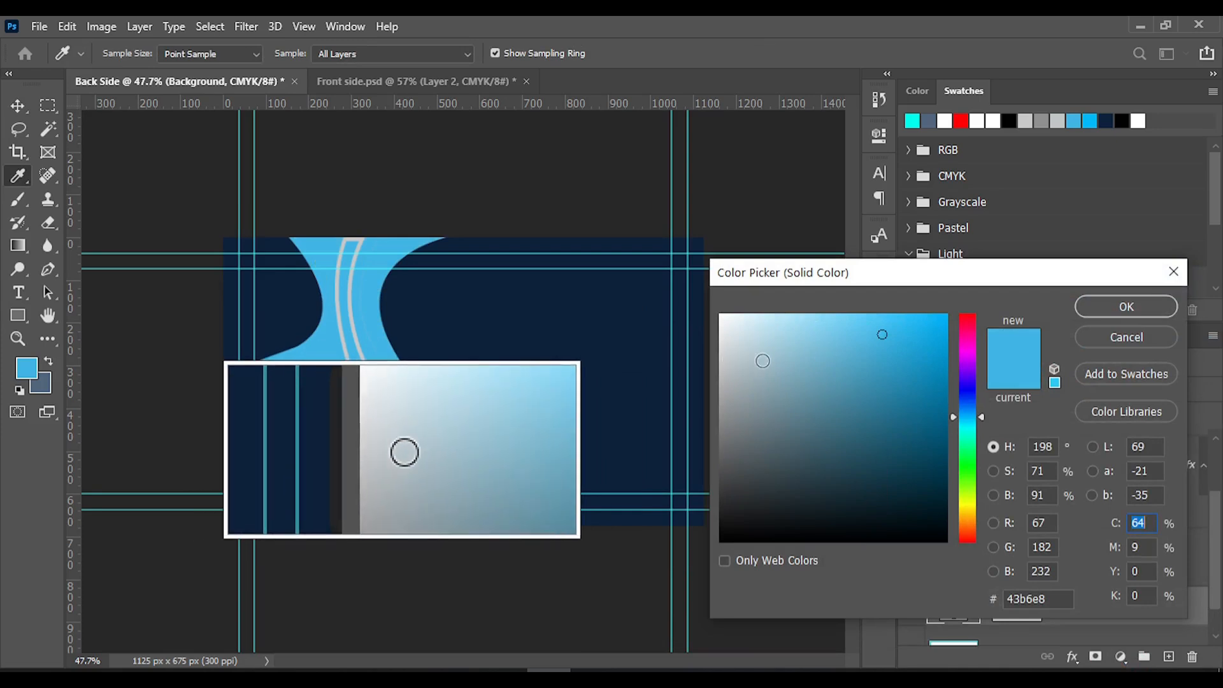
drag(764, 358, 660, 280)
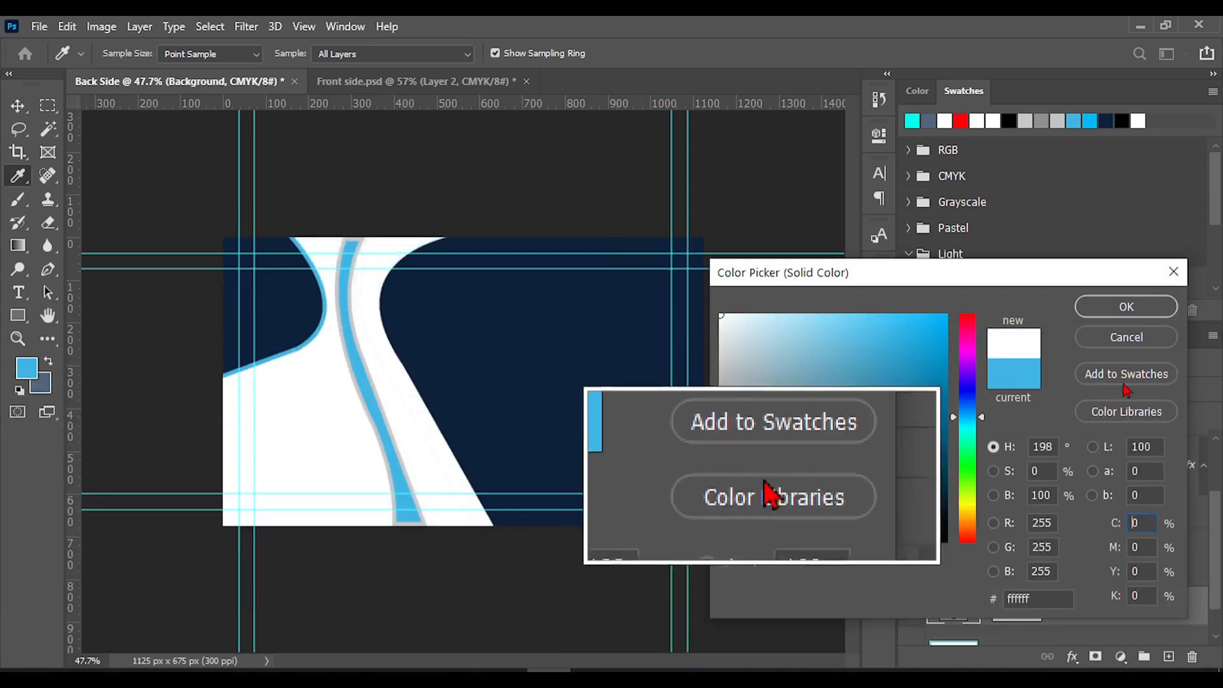
click(1125, 307)
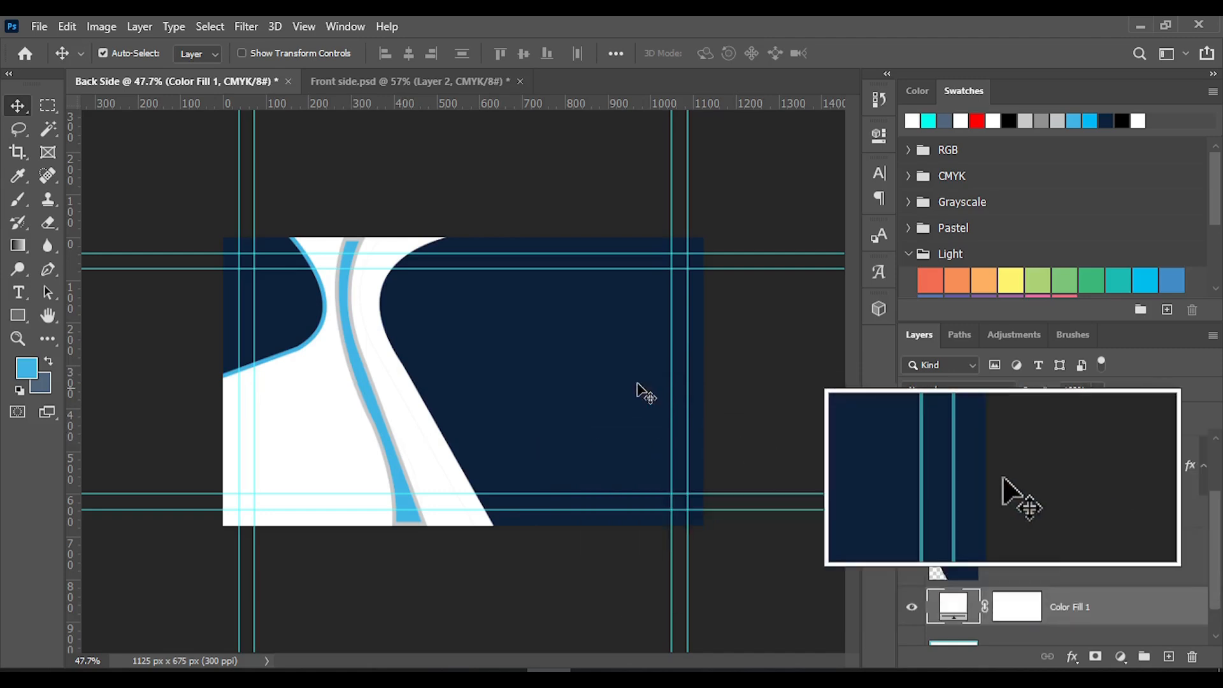
Compare with the front side design, and enlarge the back side's curved blue stripe to about 343 × 707 px, extending past the card's top edge
click(342, 82)
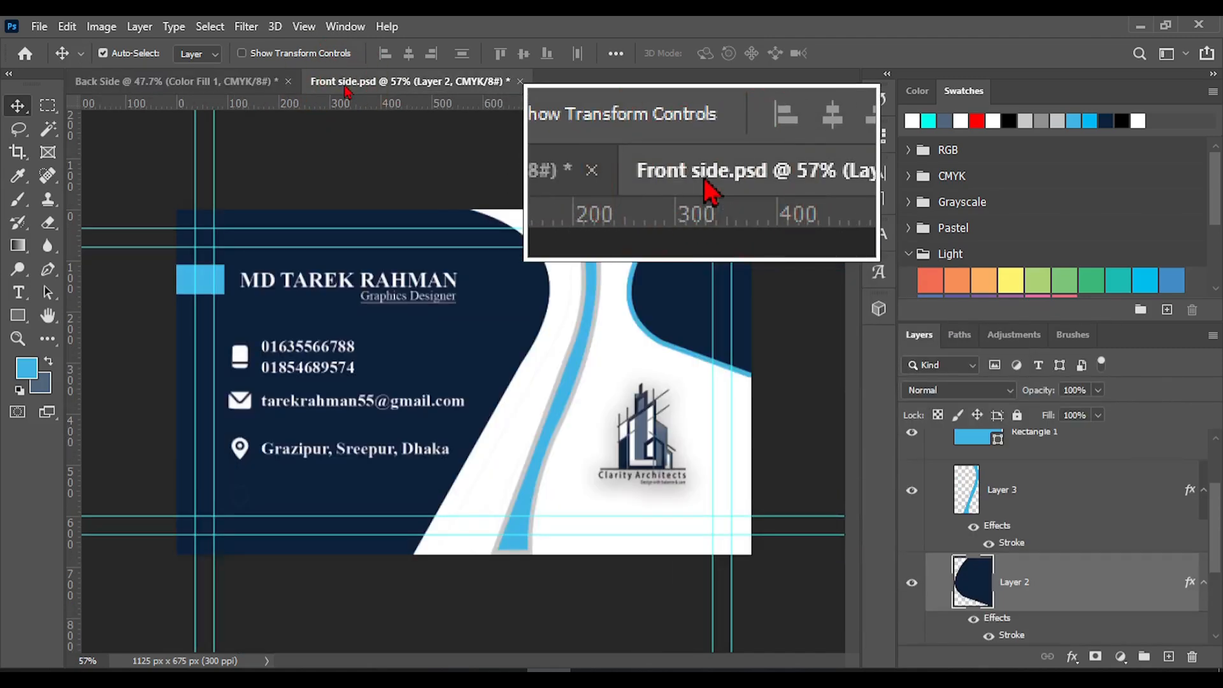
click(244, 85)
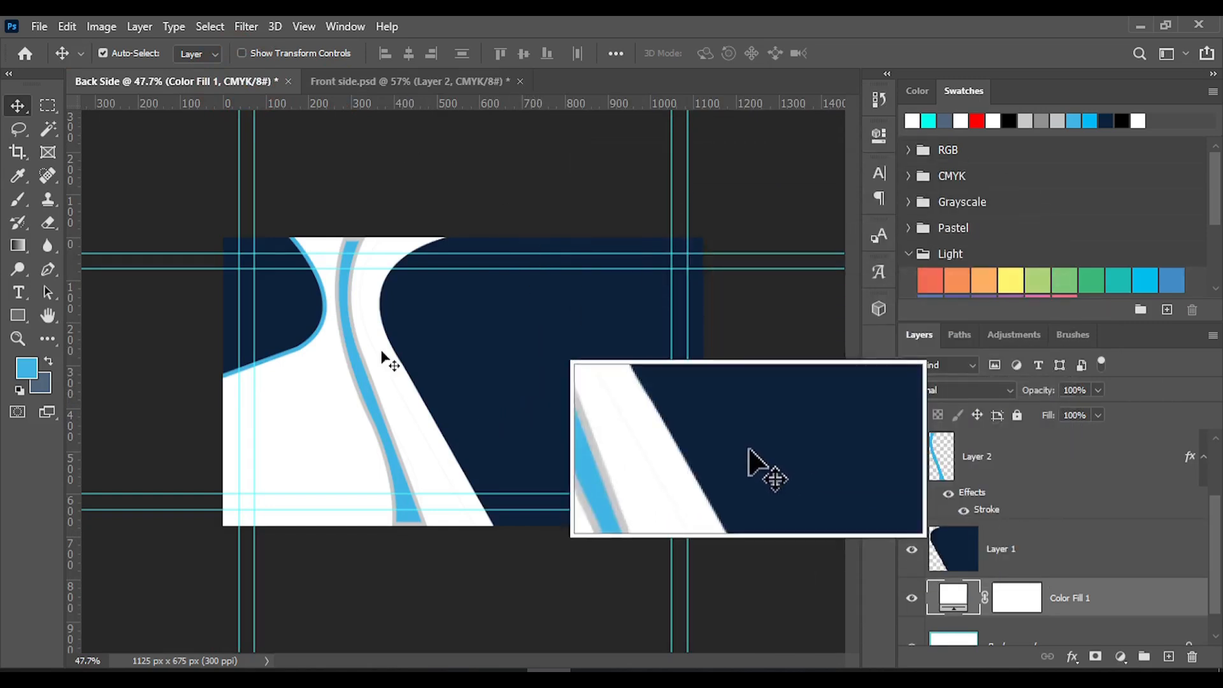
click(350, 330)
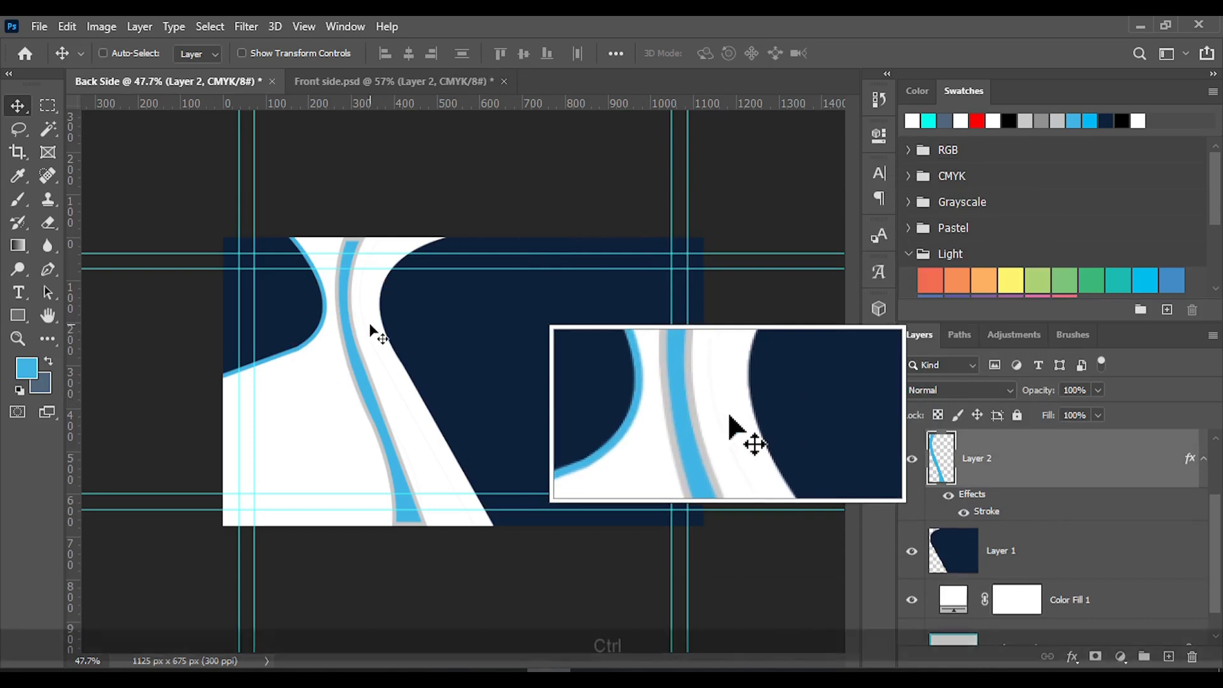
key(ctrl+t)
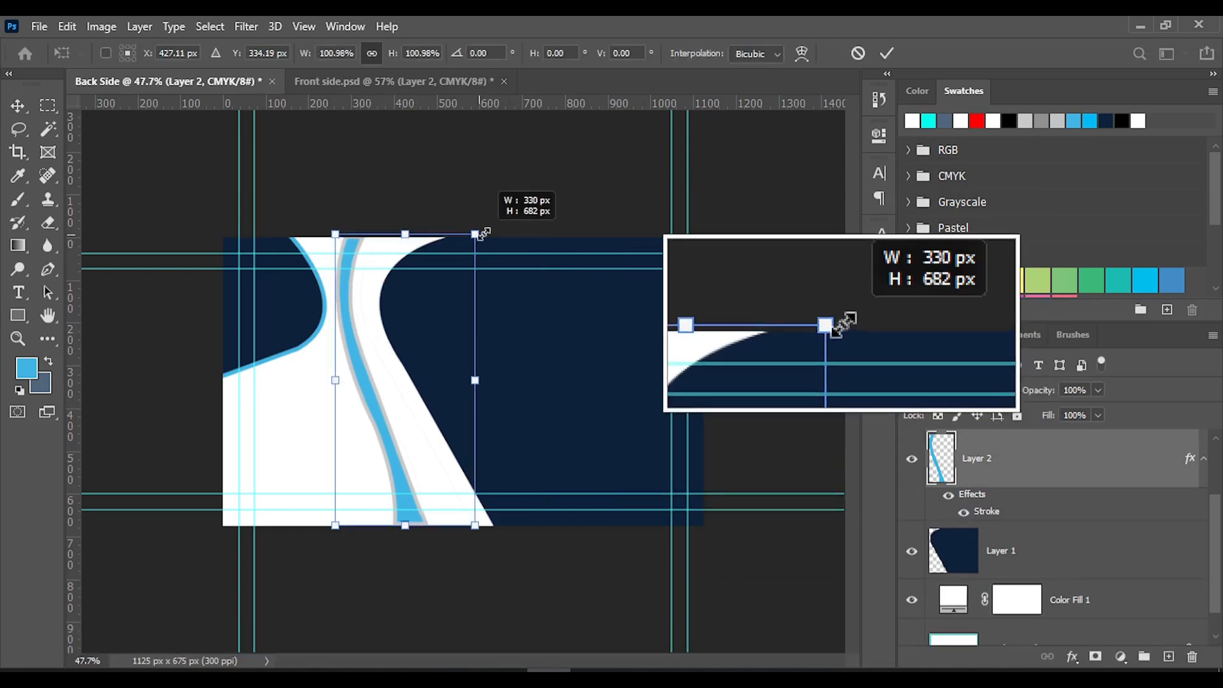
drag(488, 231, 499, 227)
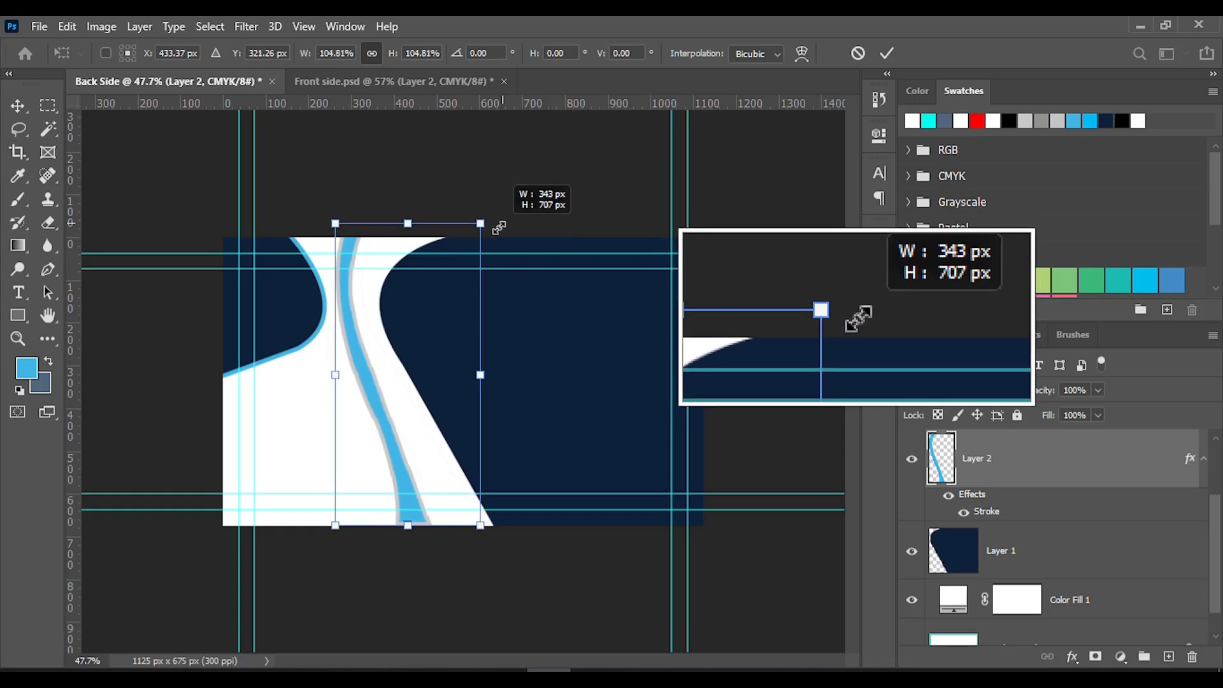
click(887, 53)
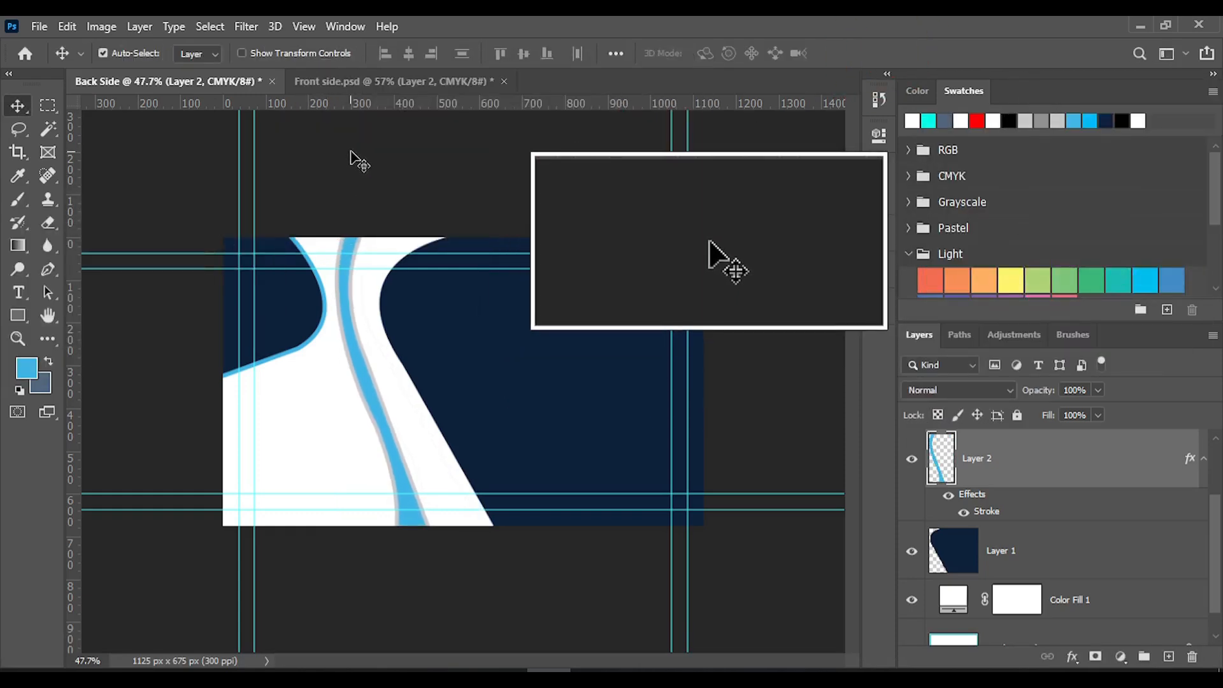
Save the document as Back Side in Photoshop format in the D: drive's Sample > Projects folder, replacing the existing file
key(ctrl+s)
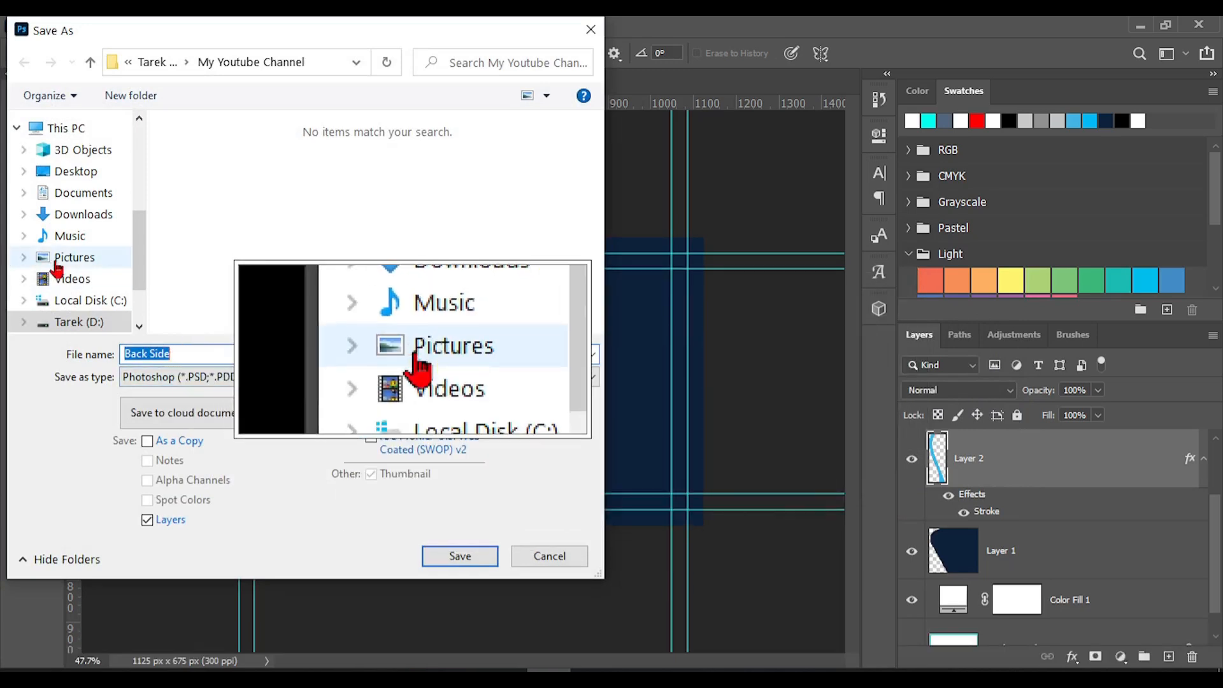
scroll(84, 220, down, 2)
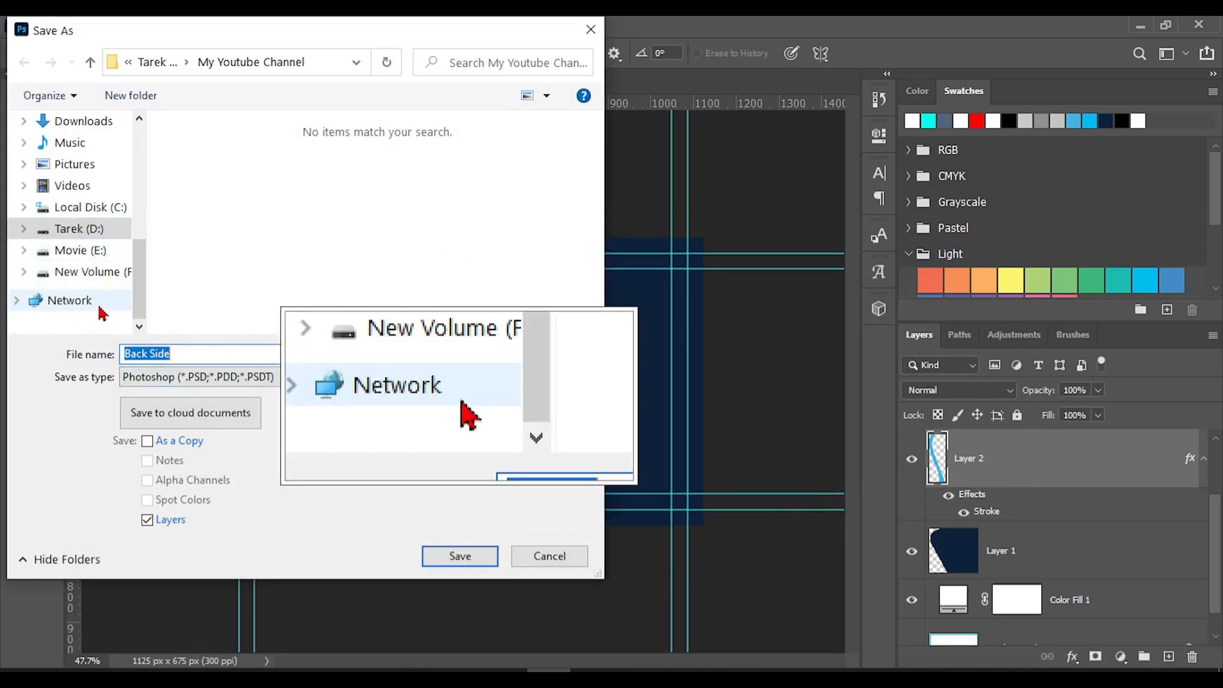
click(80, 229)
scroll(410, 259, down, 5)
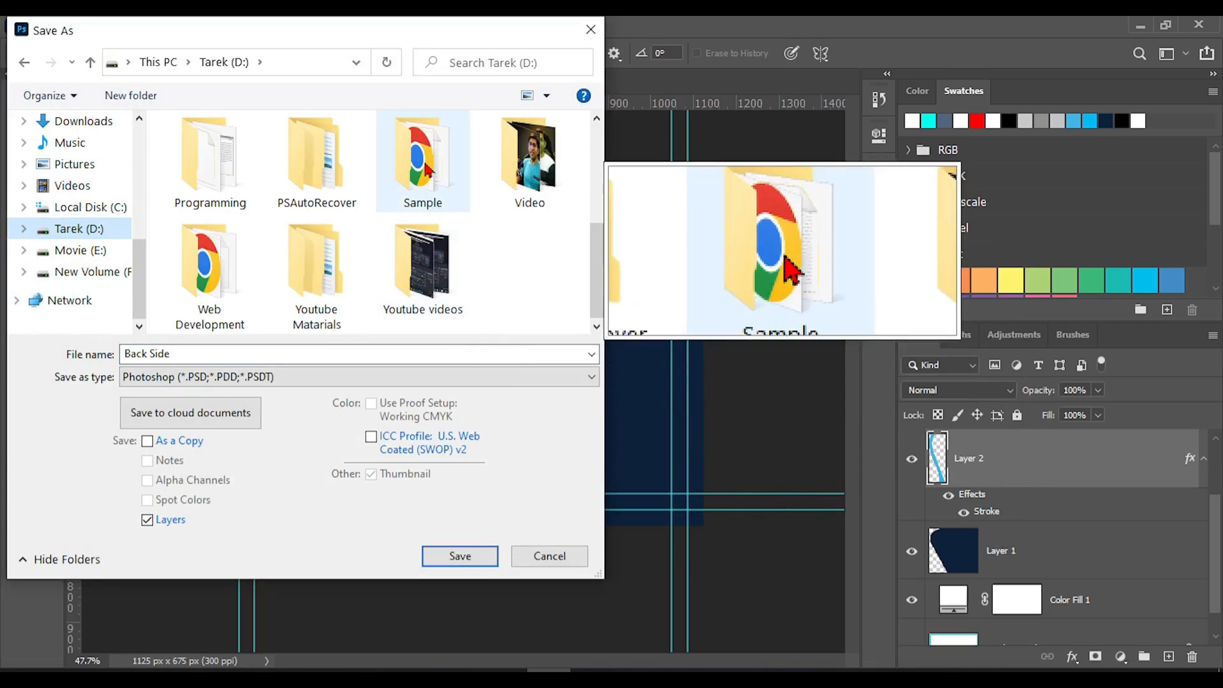
double_click(425, 167)
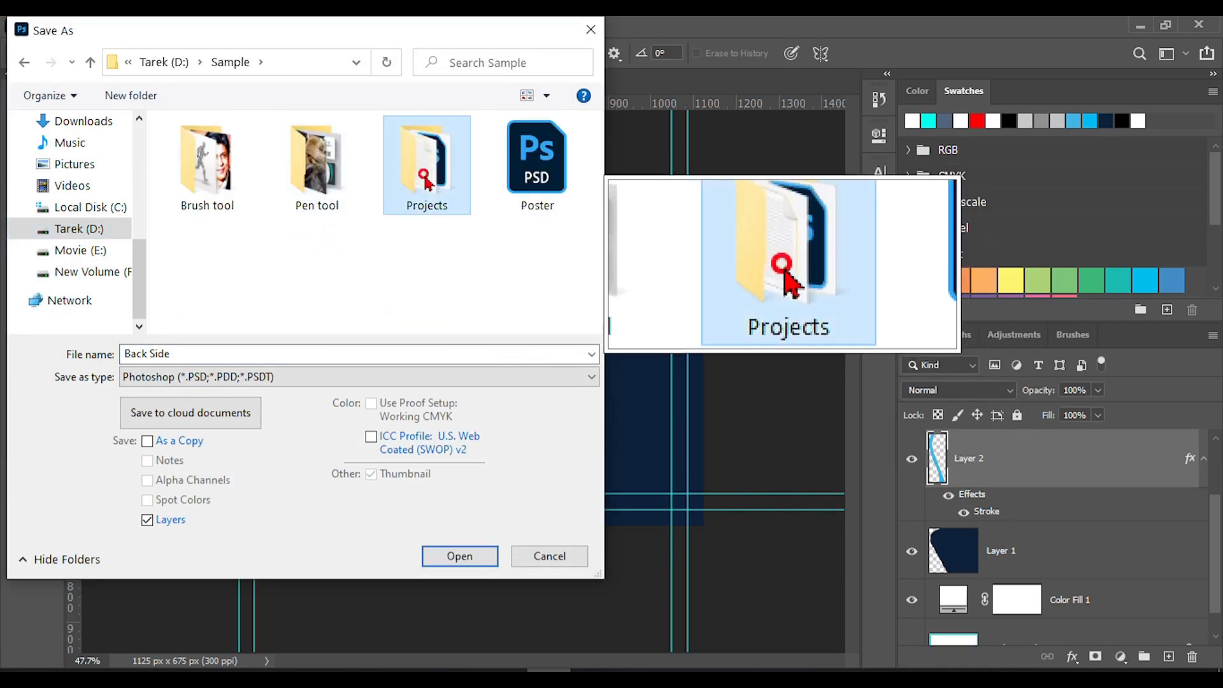
double_click(427, 171)
double_click(292, 168)
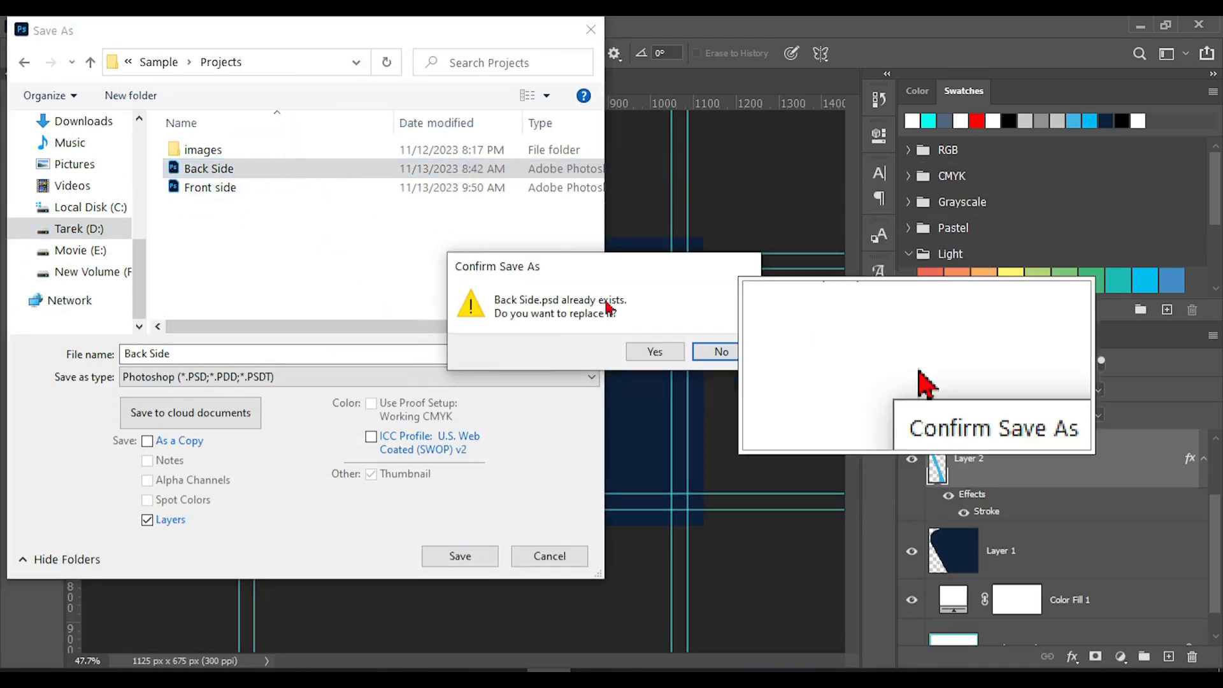
click(656, 354)
click(809, 189)
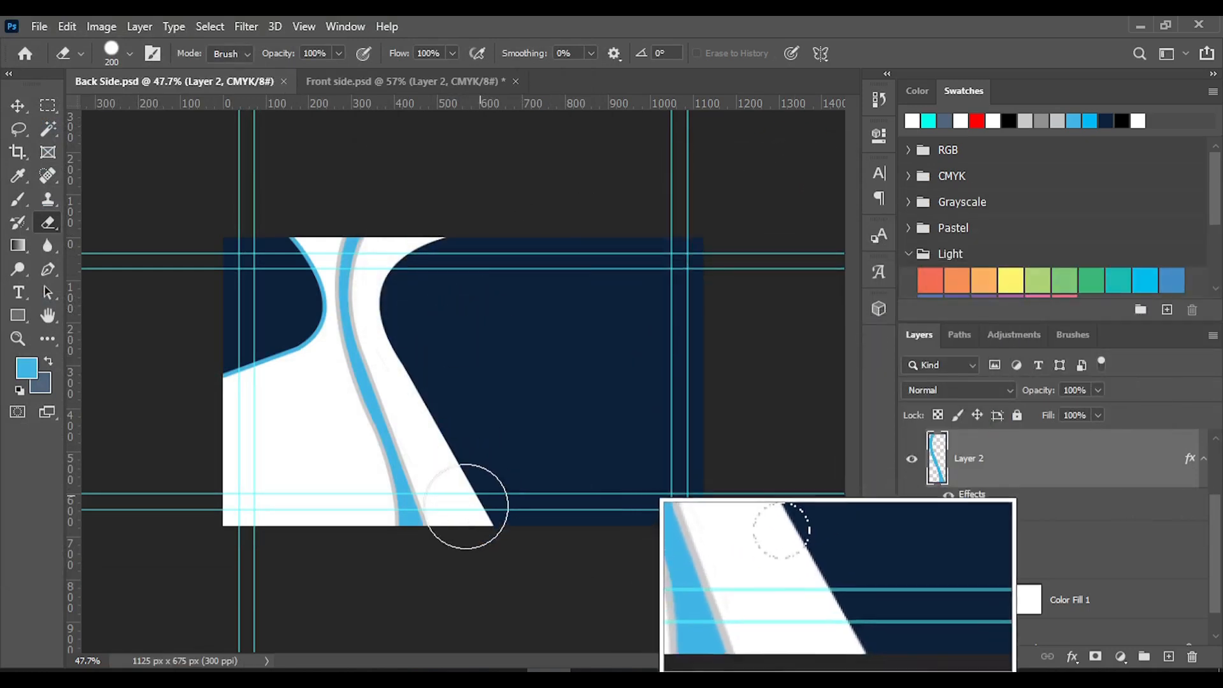
Nudge the curved blue stripe slightly toward the large navy shape with the Move tool
click(18, 106)
click(368, 402)
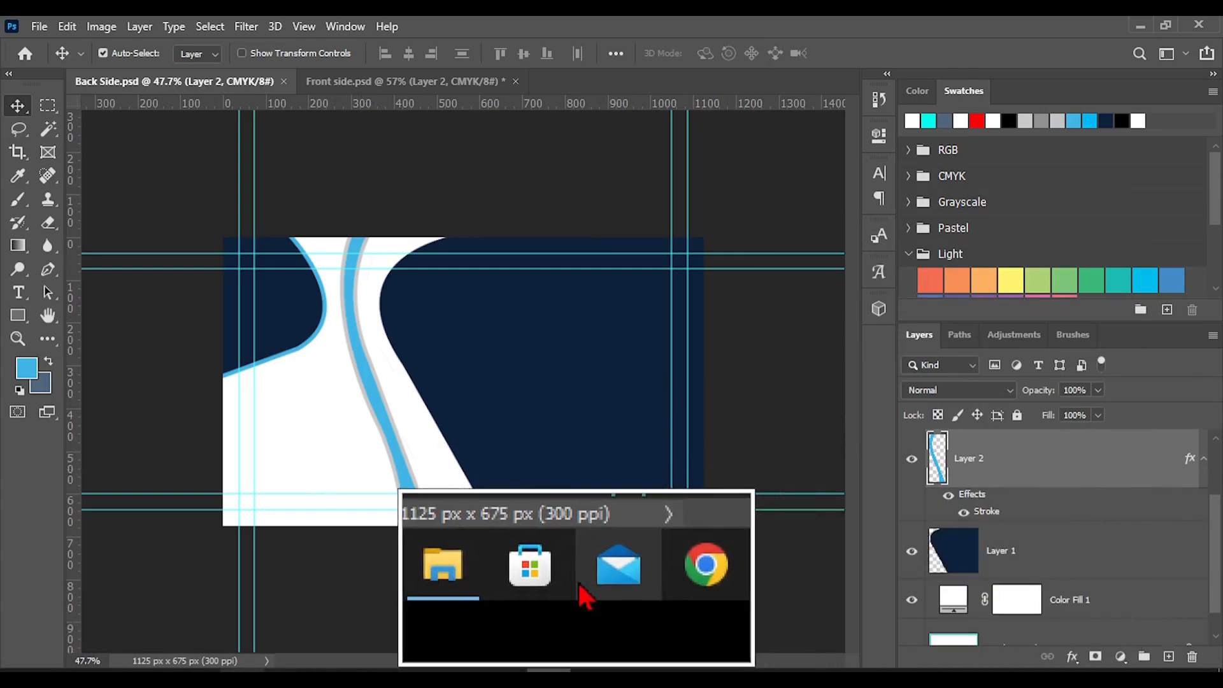
Place the QR-code image as an embedded object and scale it down to a small code in the white area below the small navy shape
click(40, 26)
click(96, 404)
scroll(323, 249, down, 3)
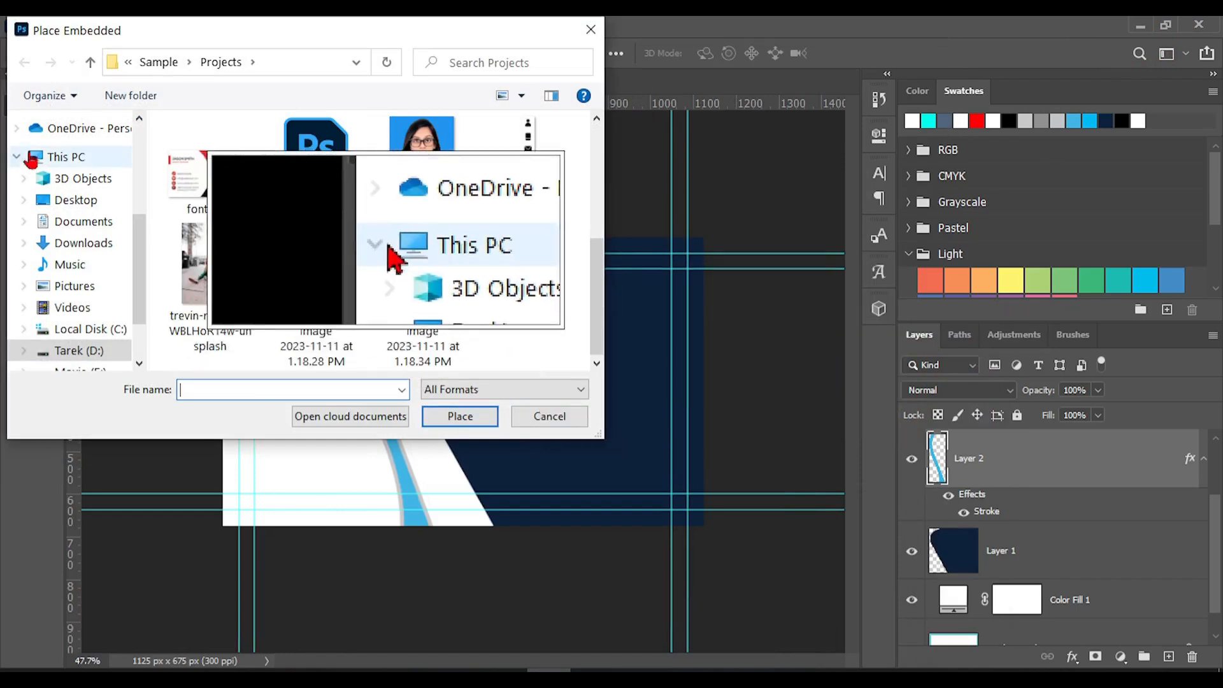
click(68, 244)
double_click(205, 186)
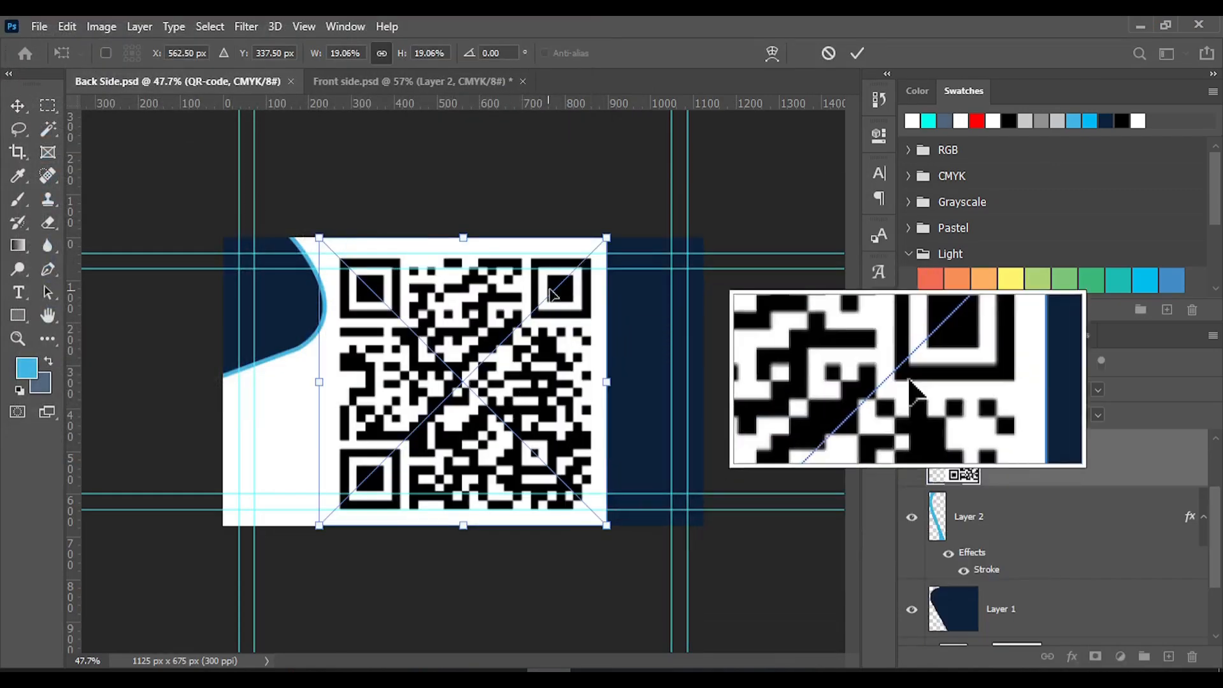
drag(594, 250, 312, 434)
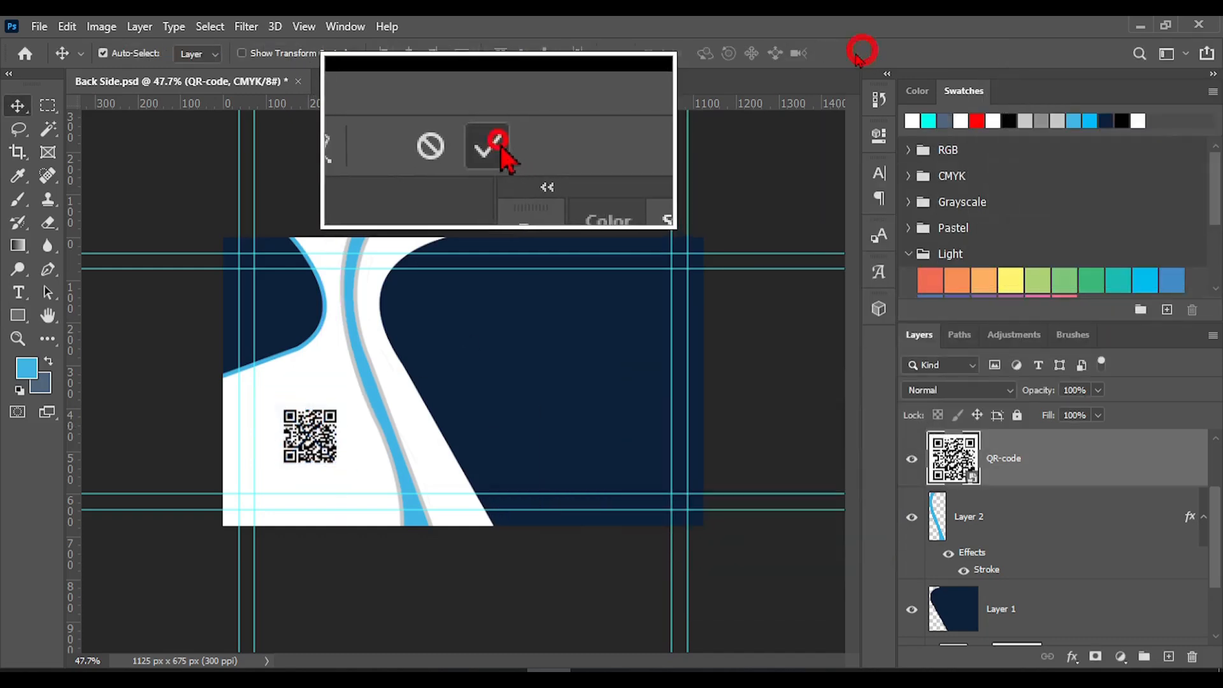
click(862, 51)
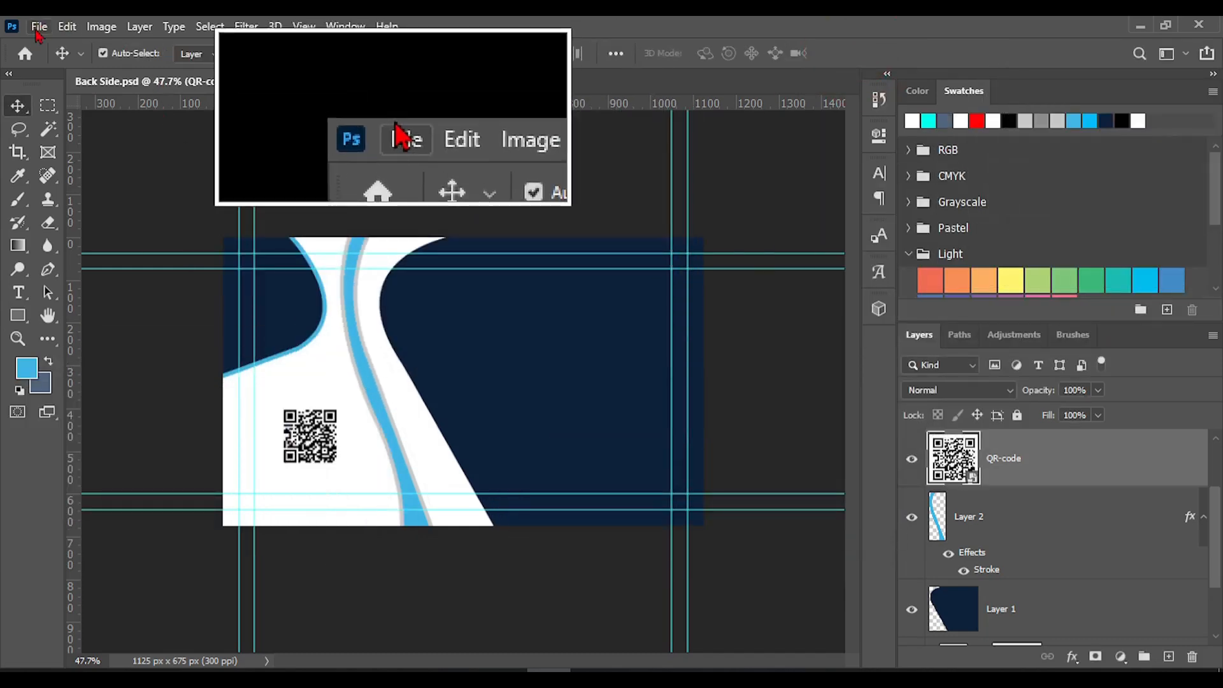
Place the icons_07 globe as an embedded object and scale it to about 7.77% in the lower part of the large navy shape
scroll(1026, 587, up, 3)
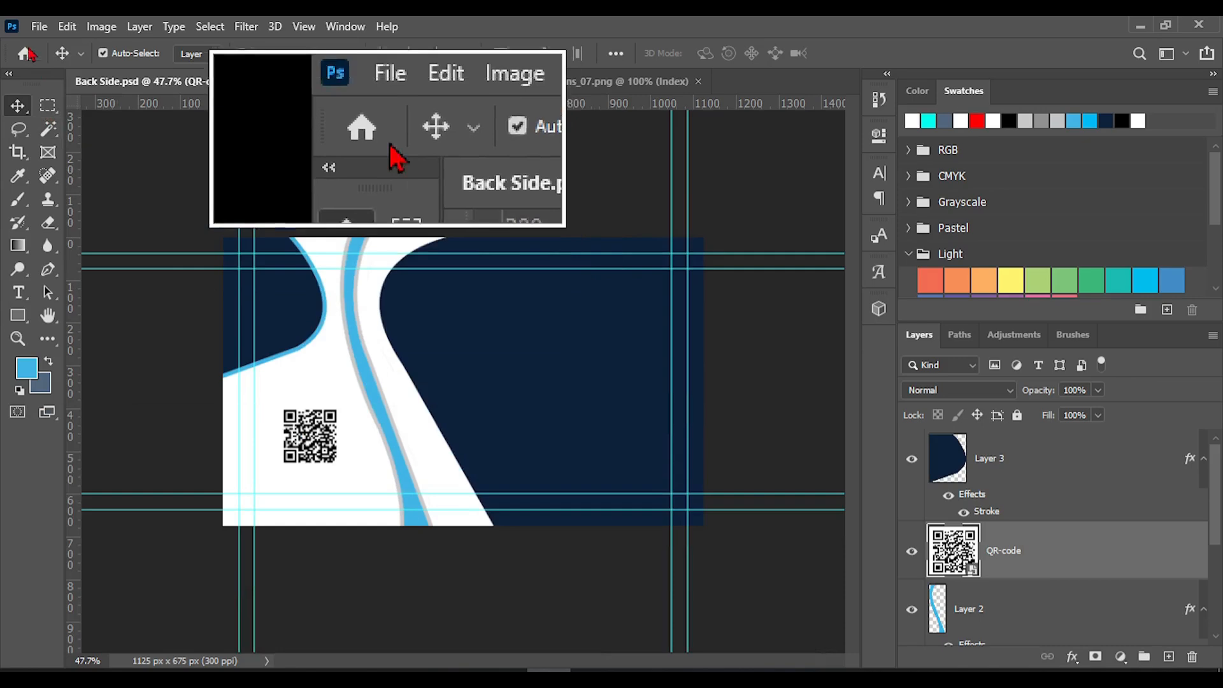
click(39, 28)
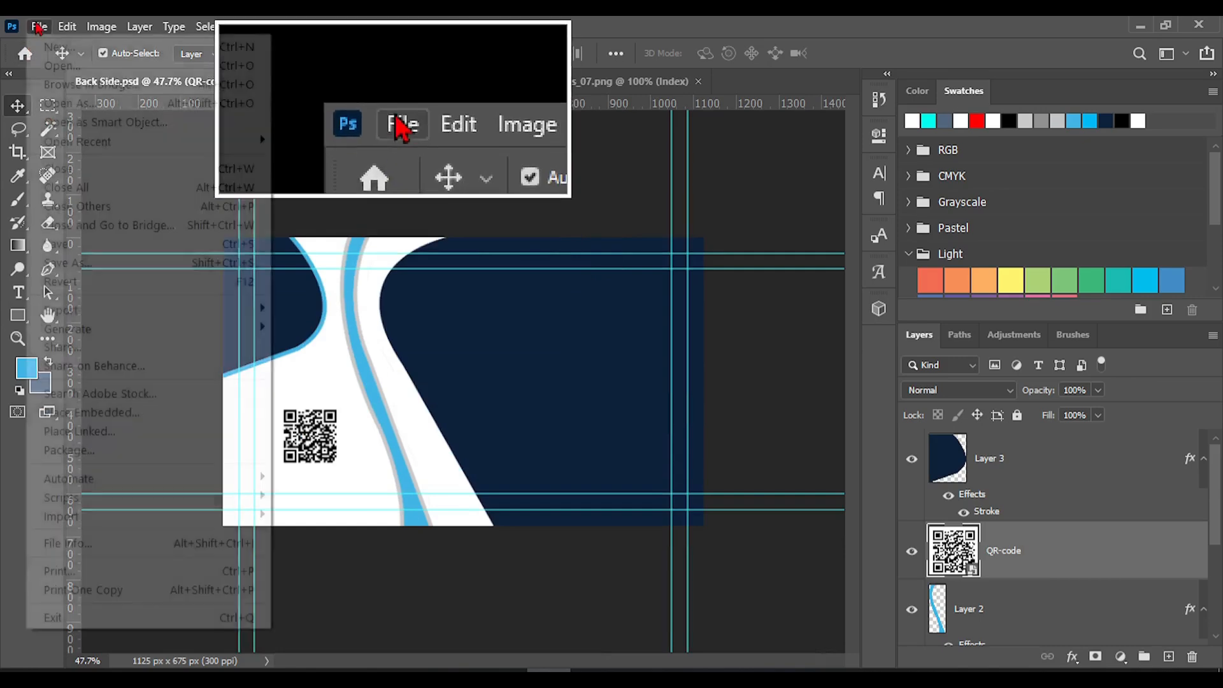
click(89, 412)
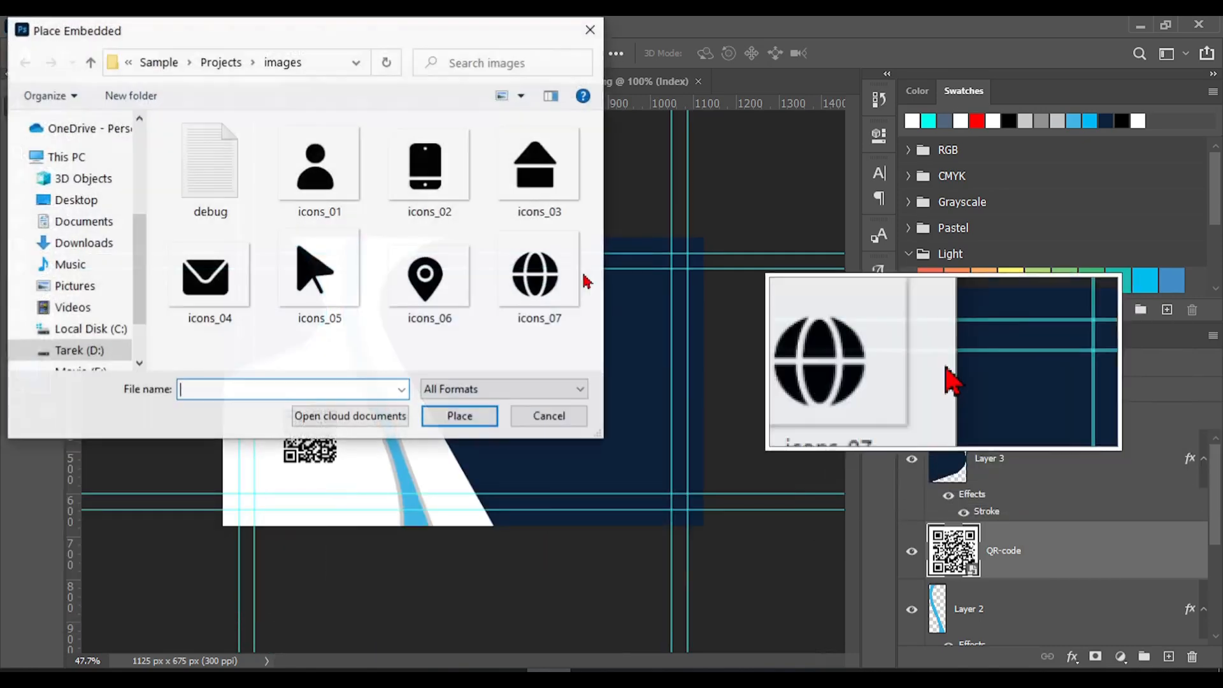
double_click(535, 275)
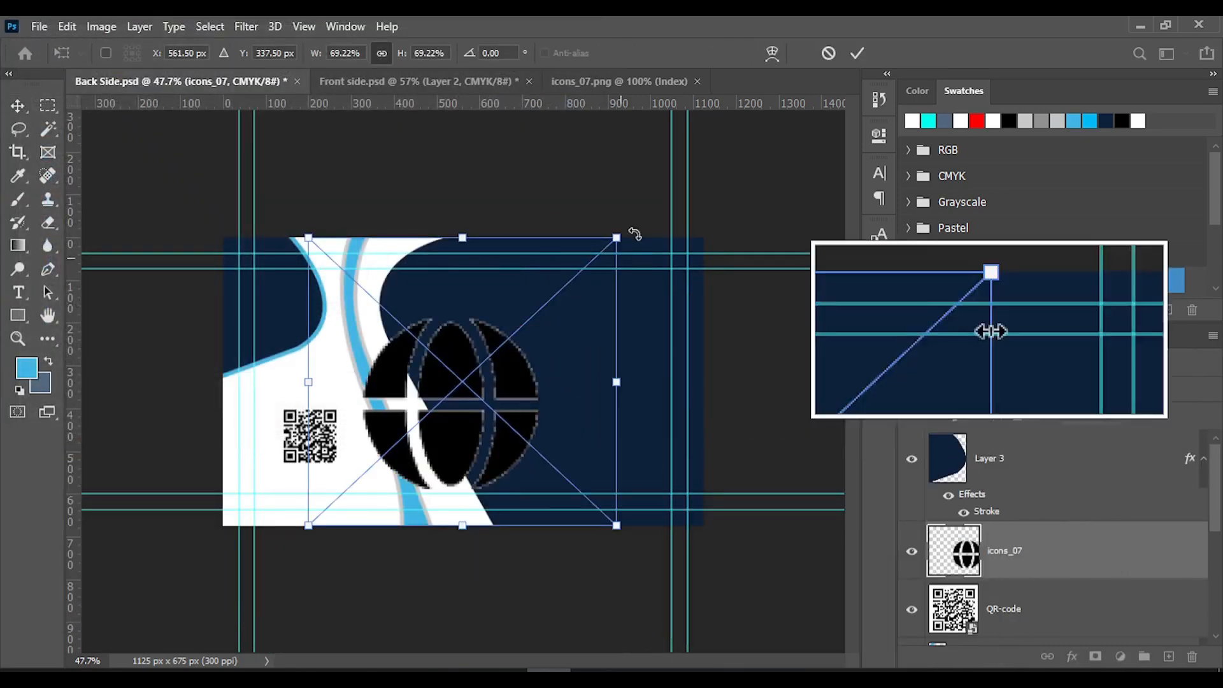
drag(617, 240, 457, 389)
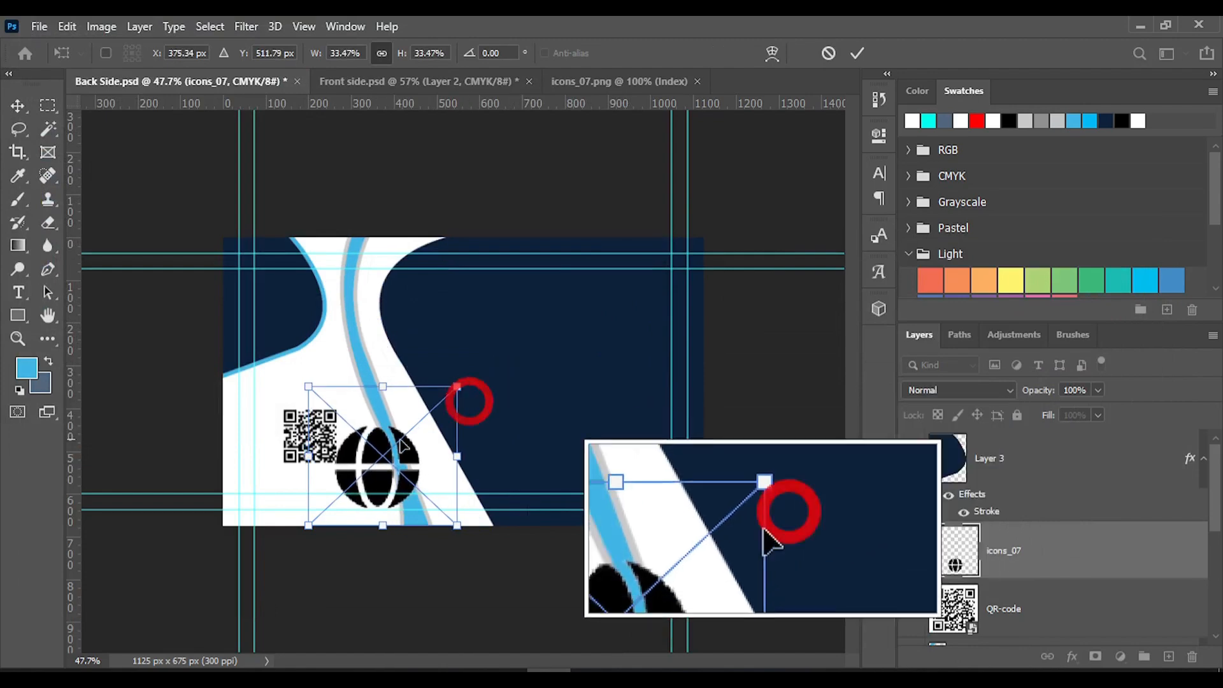
drag(379, 449, 488, 375)
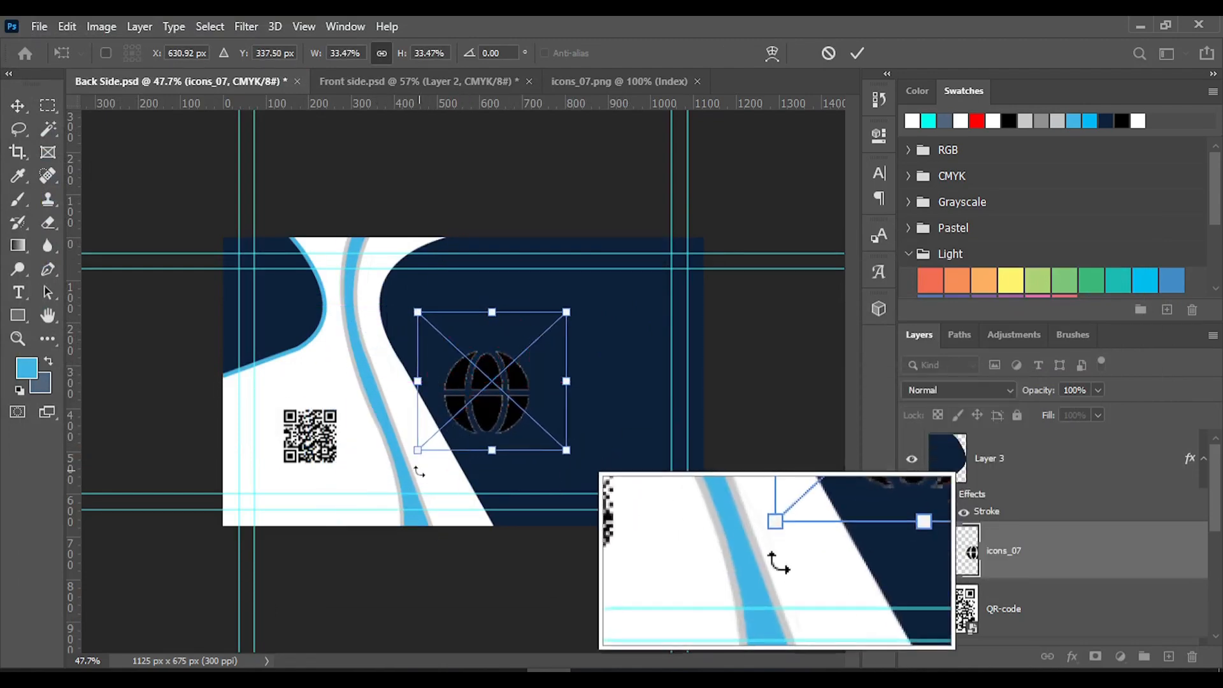
drag(415, 453, 497, 433)
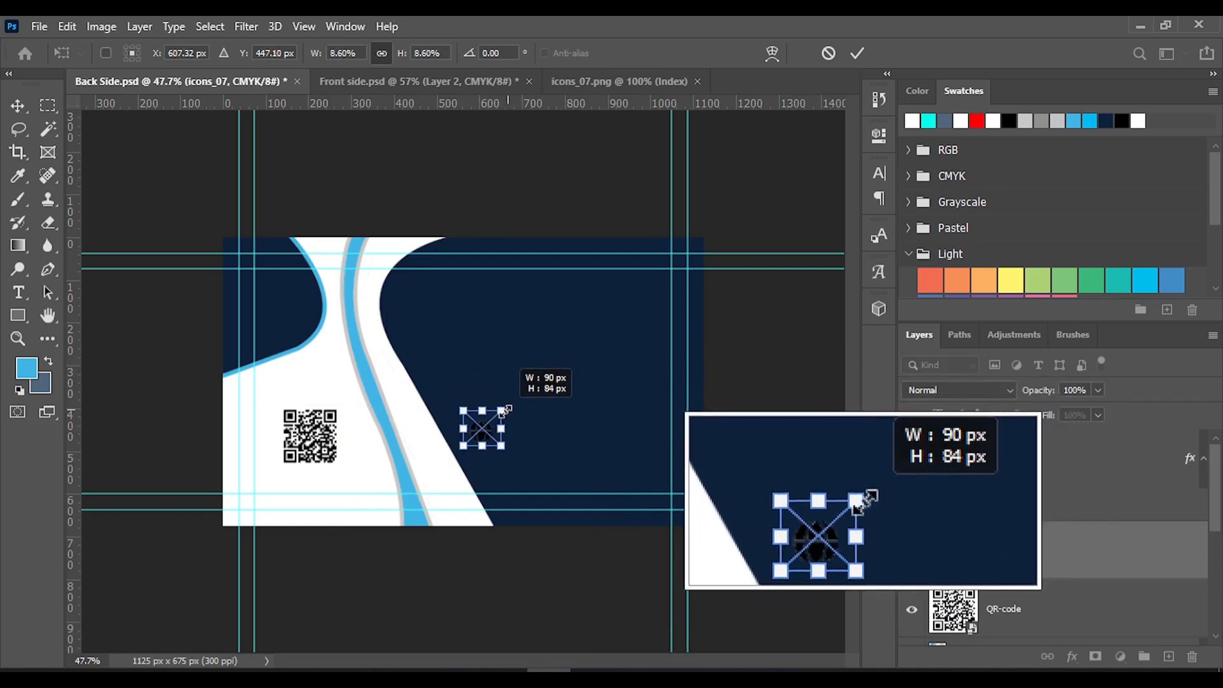
drag(507, 411, 497, 440)
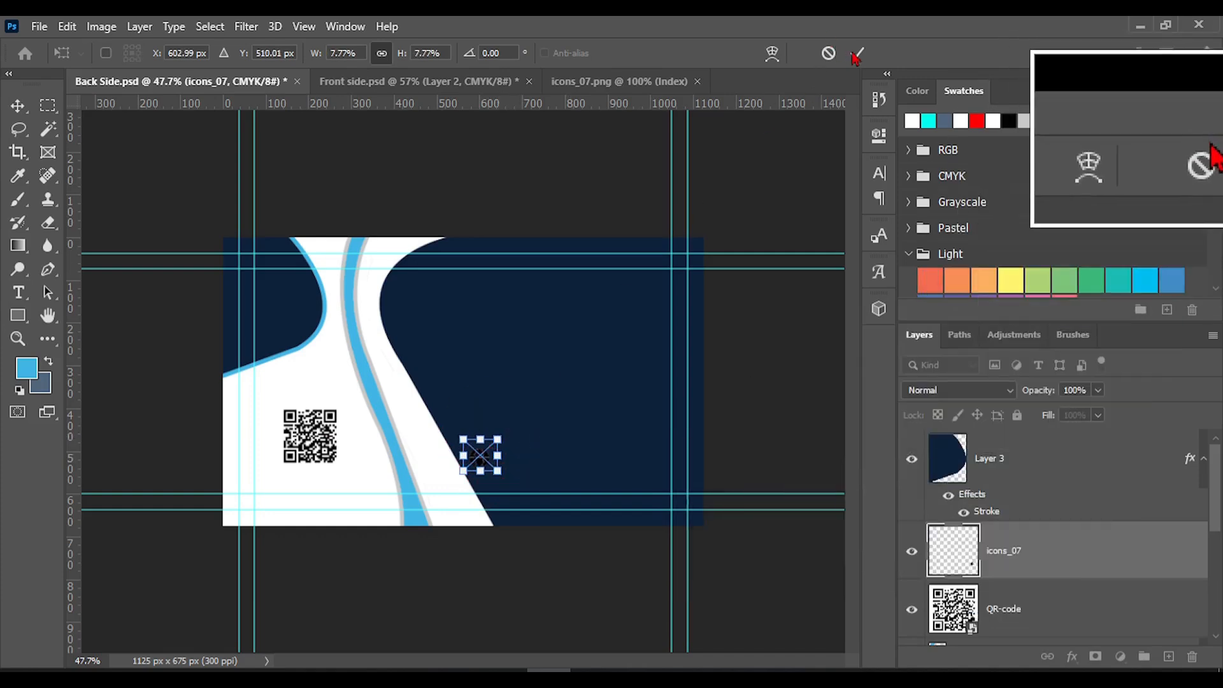
click(855, 53)
Apply a white Color Overlay at 100% opacity to the globe icon, leaving its Stroke effect off
right_click(1007, 550)
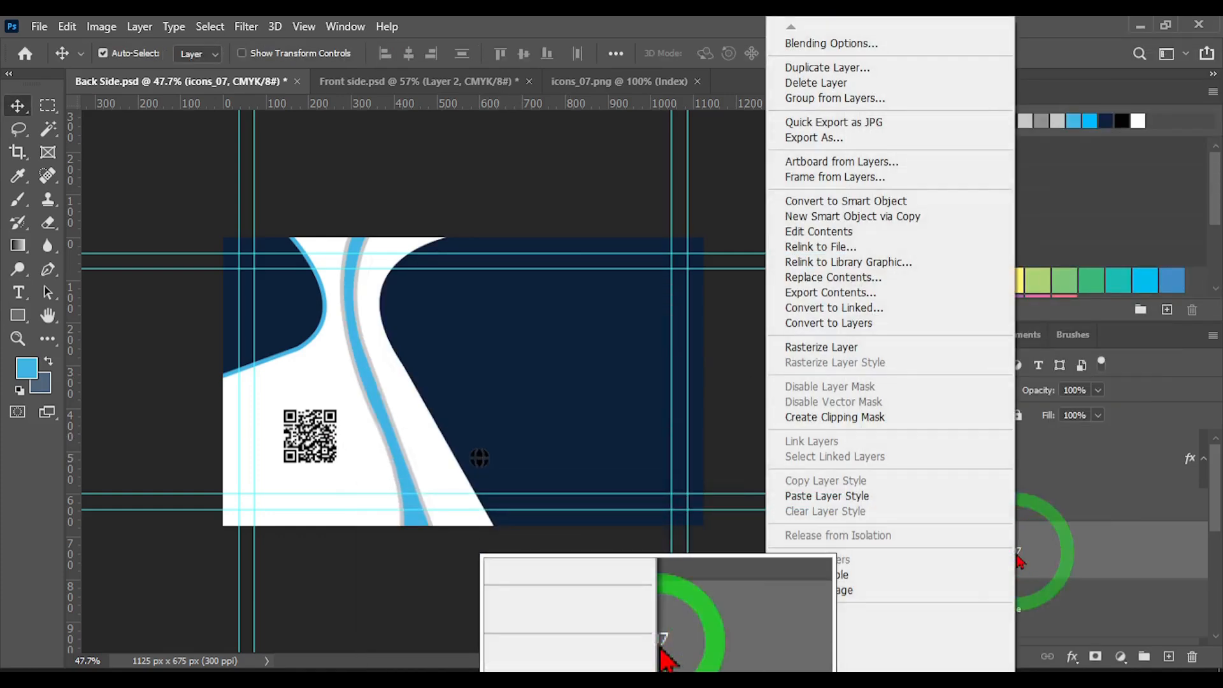
click(828, 43)
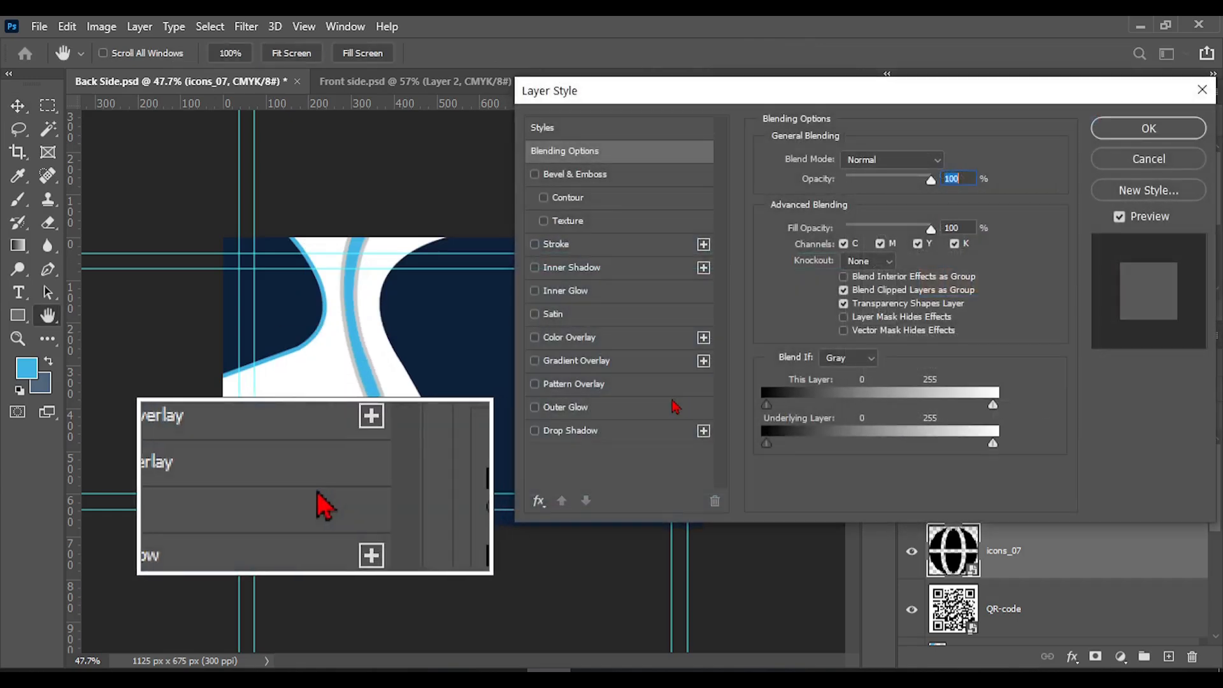
click(554, 246)
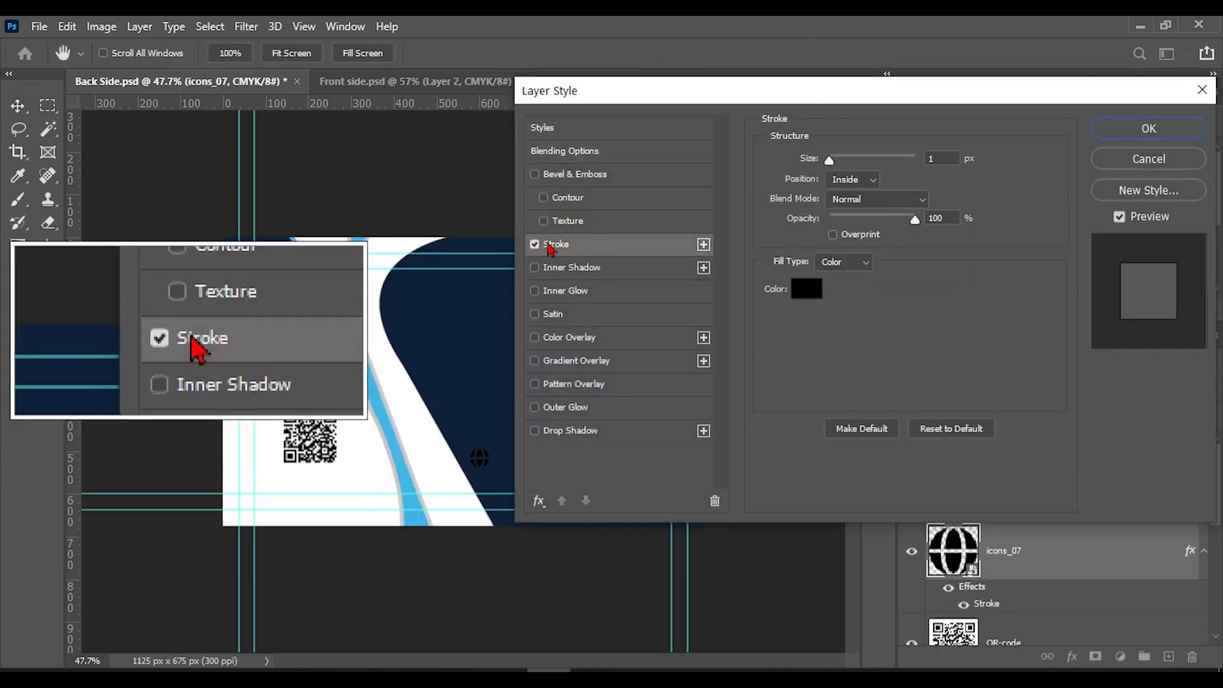
click(535, 245)
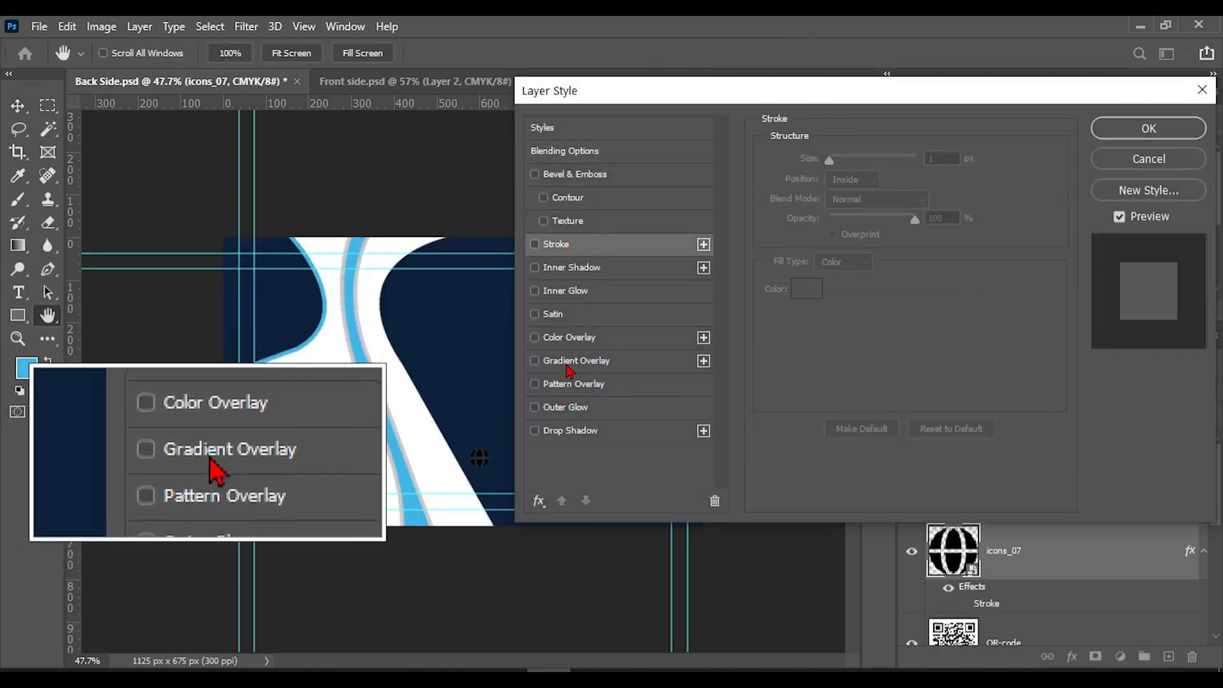
click(560, 337)
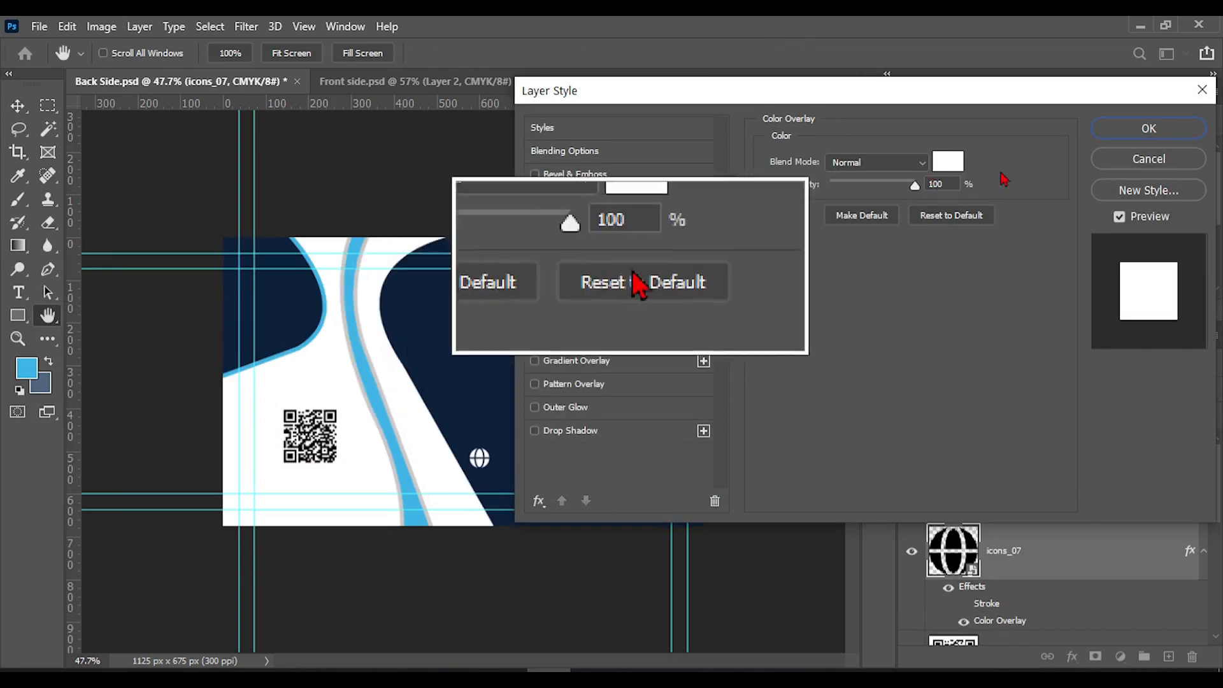
click(1144, 130)
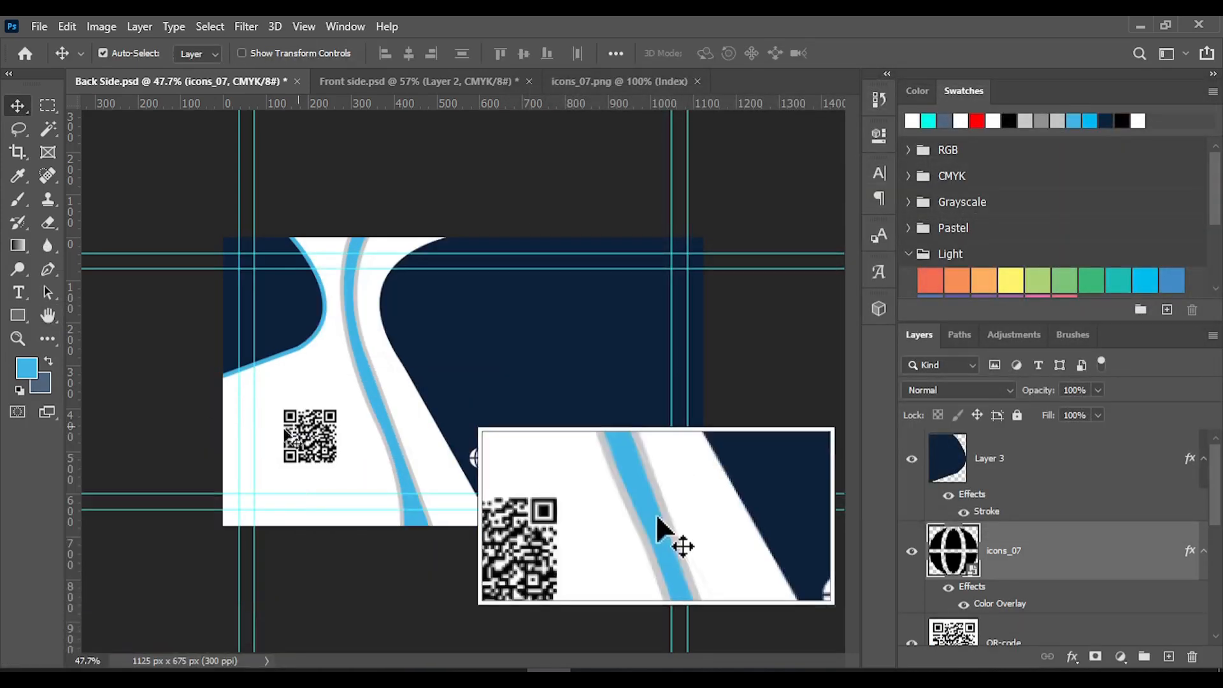
click(28, 294)
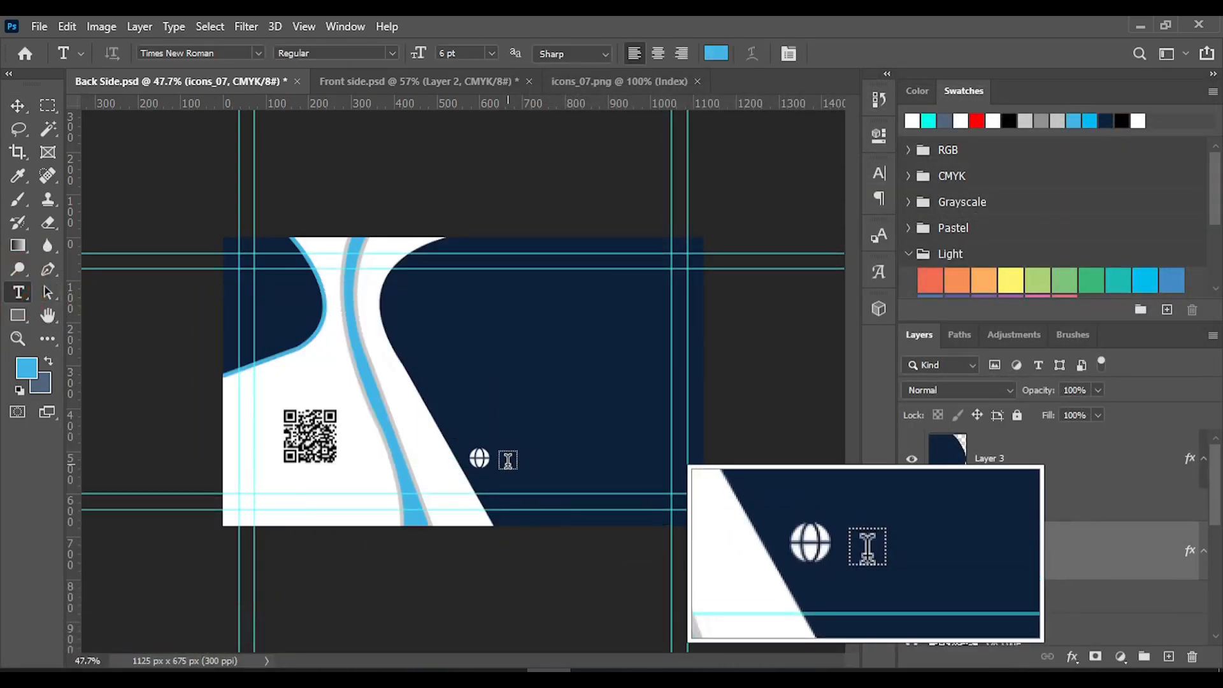
click(494, 459)
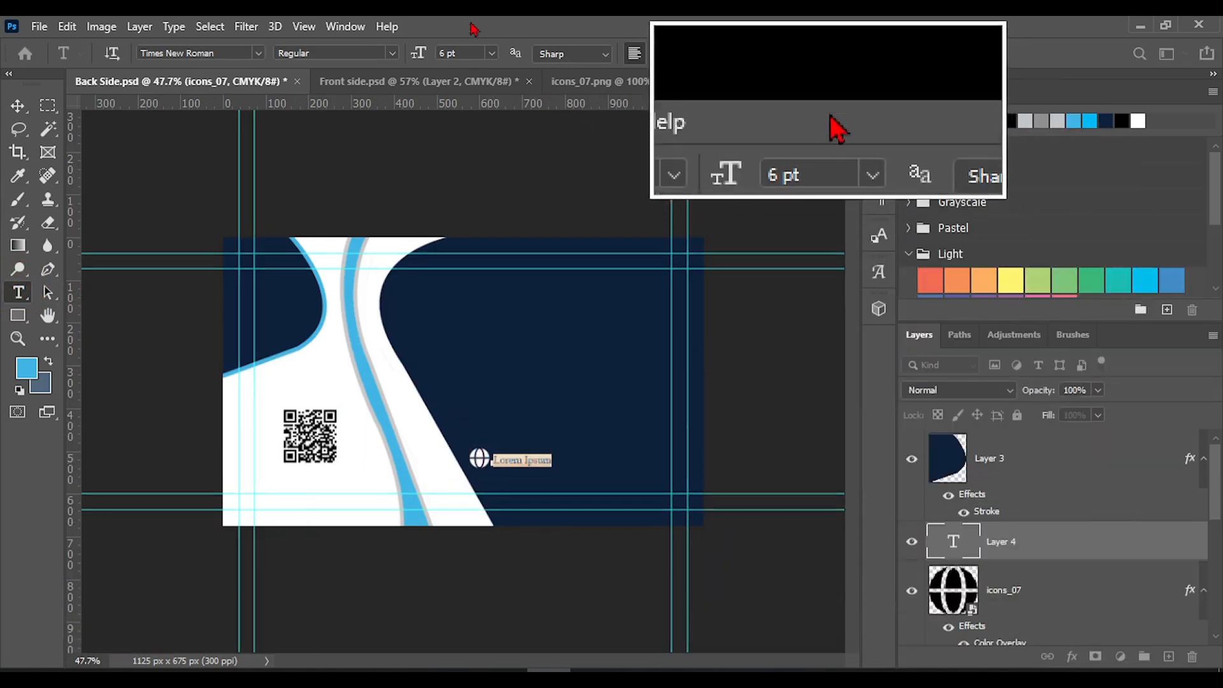
click(491, 54)
click(467, 132)
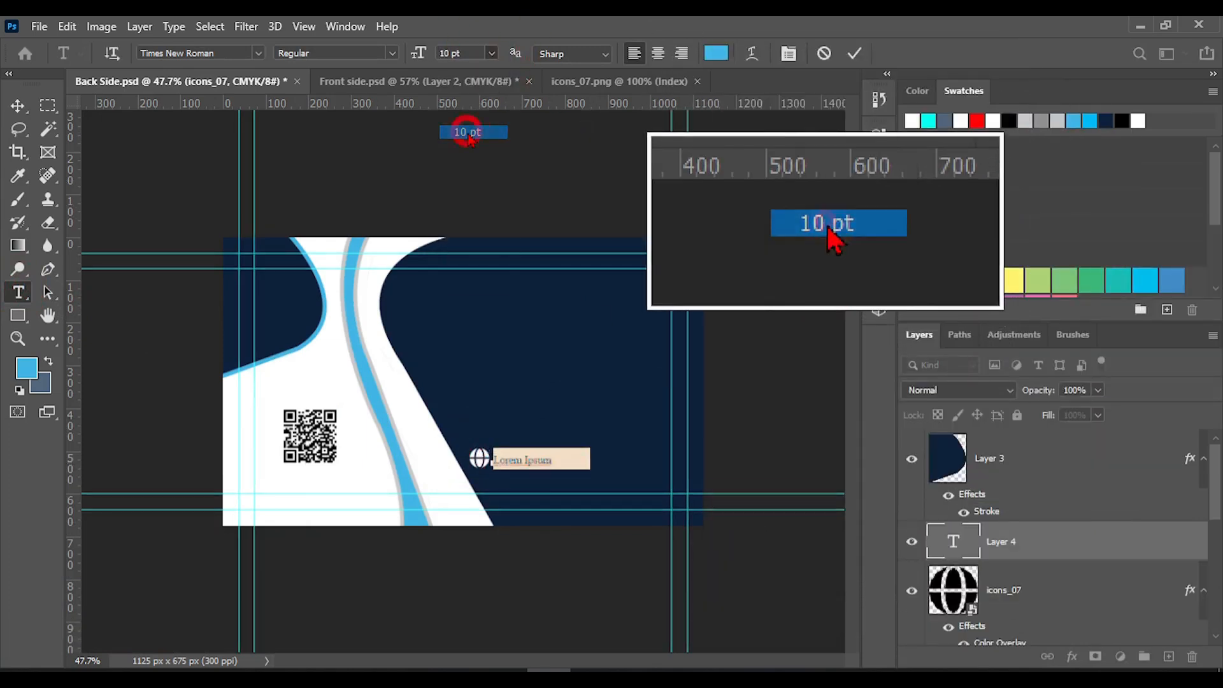
click(493, 54)
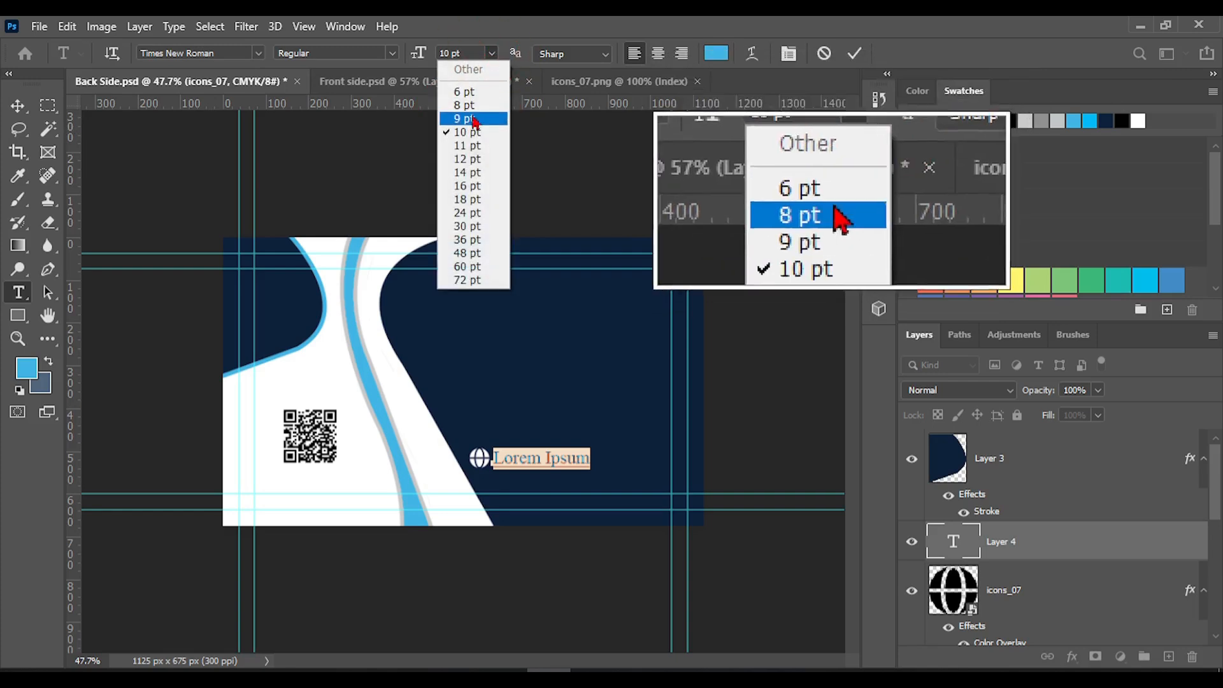
click(465, 120)
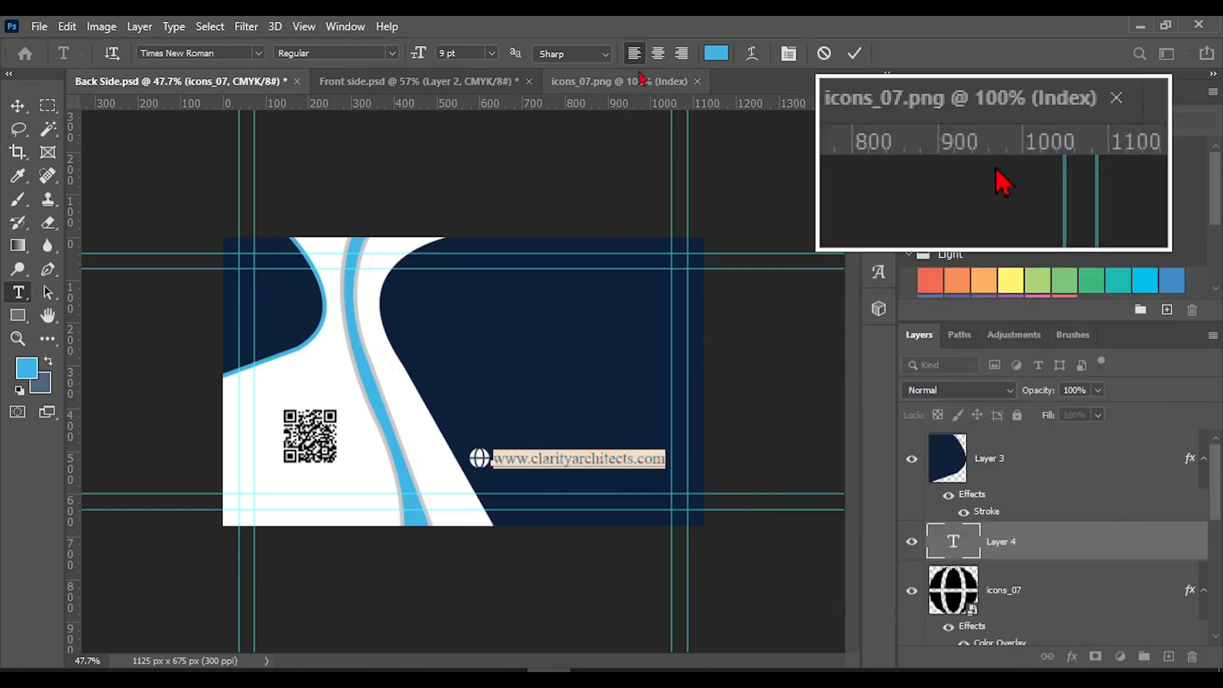
Recolor the web address text white and remove its underline
click(717, 54)
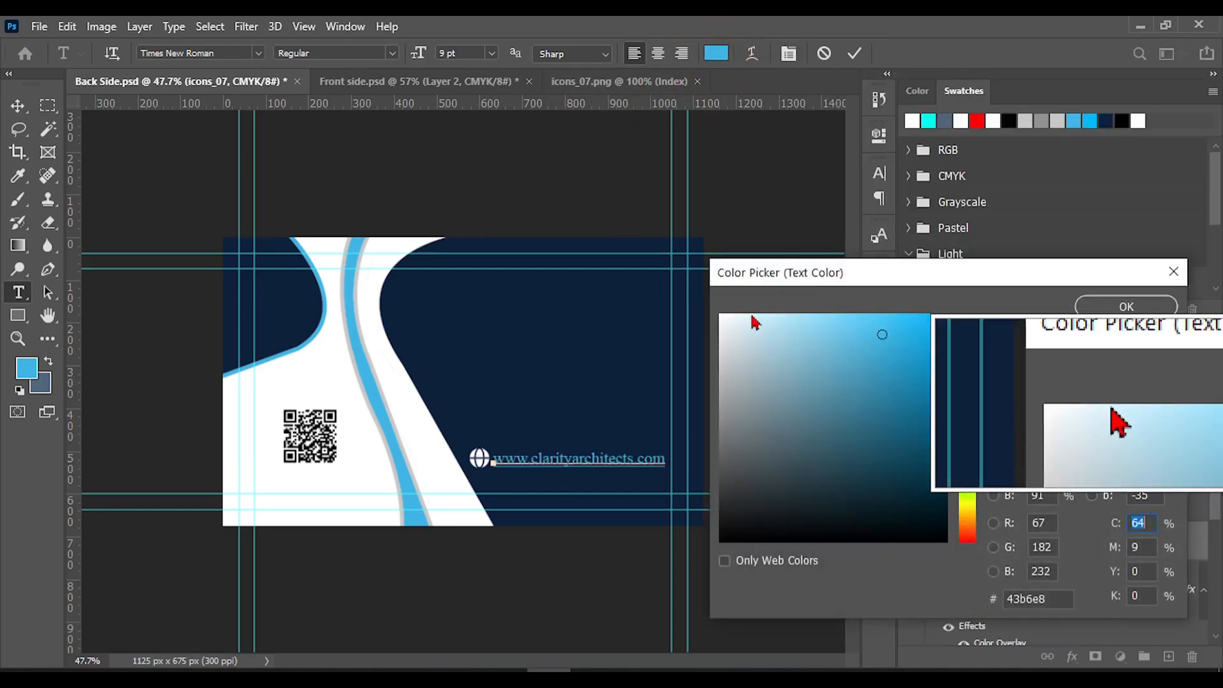
drag(754, 320, 707, 310)
click(1150, 308)
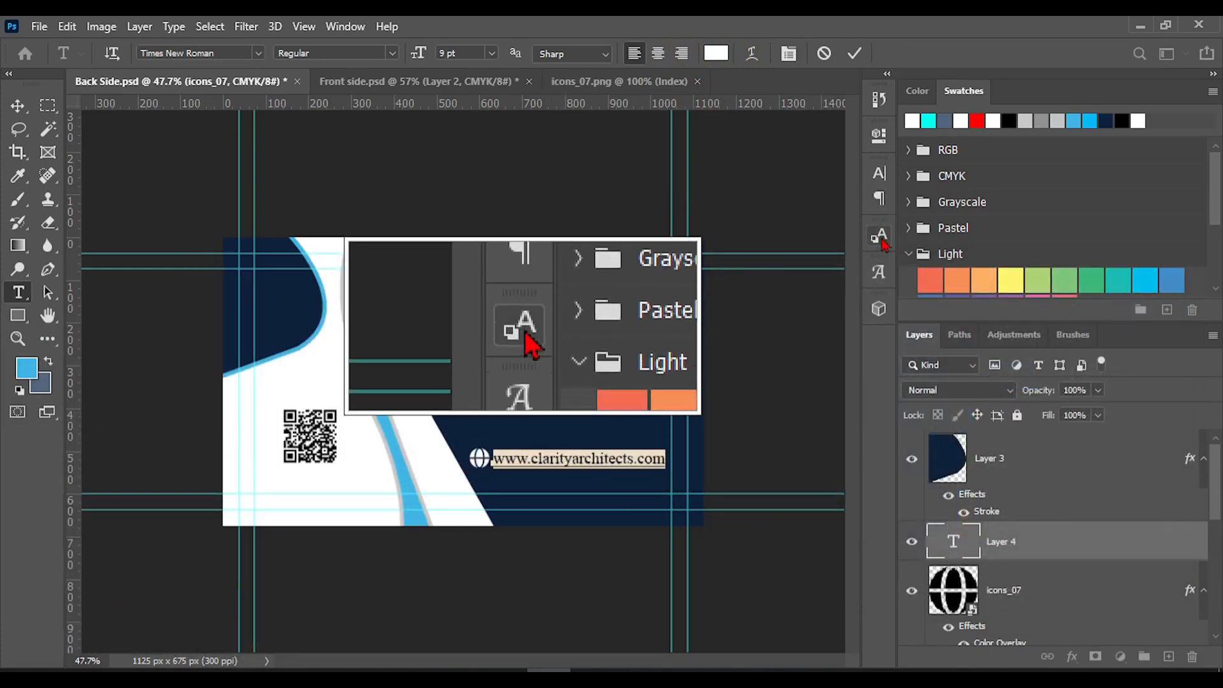
click(880, 199)
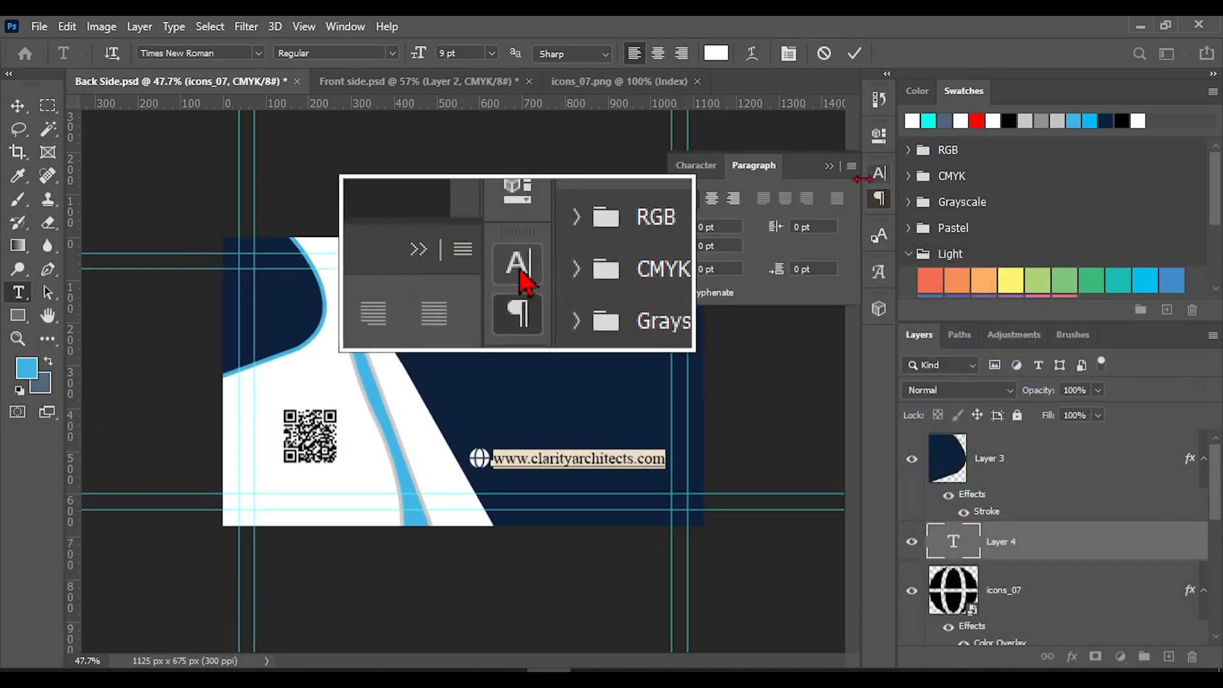
click(695, 165)
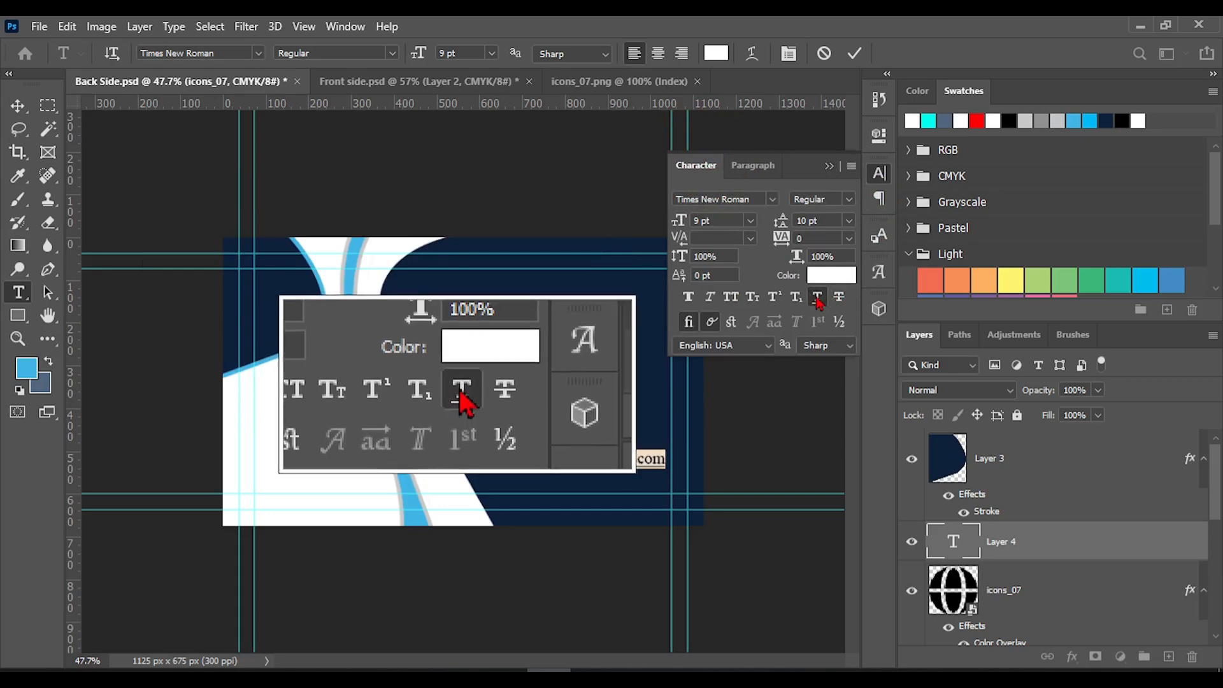
click(854, 53)
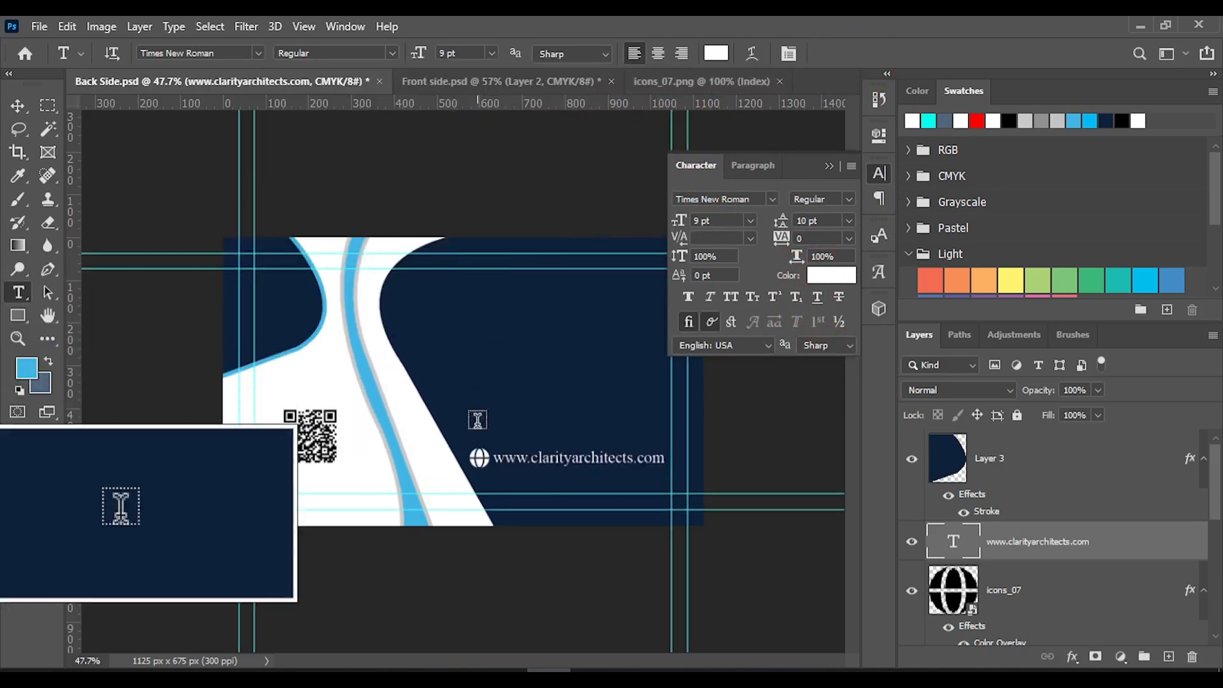
click(879, 173)
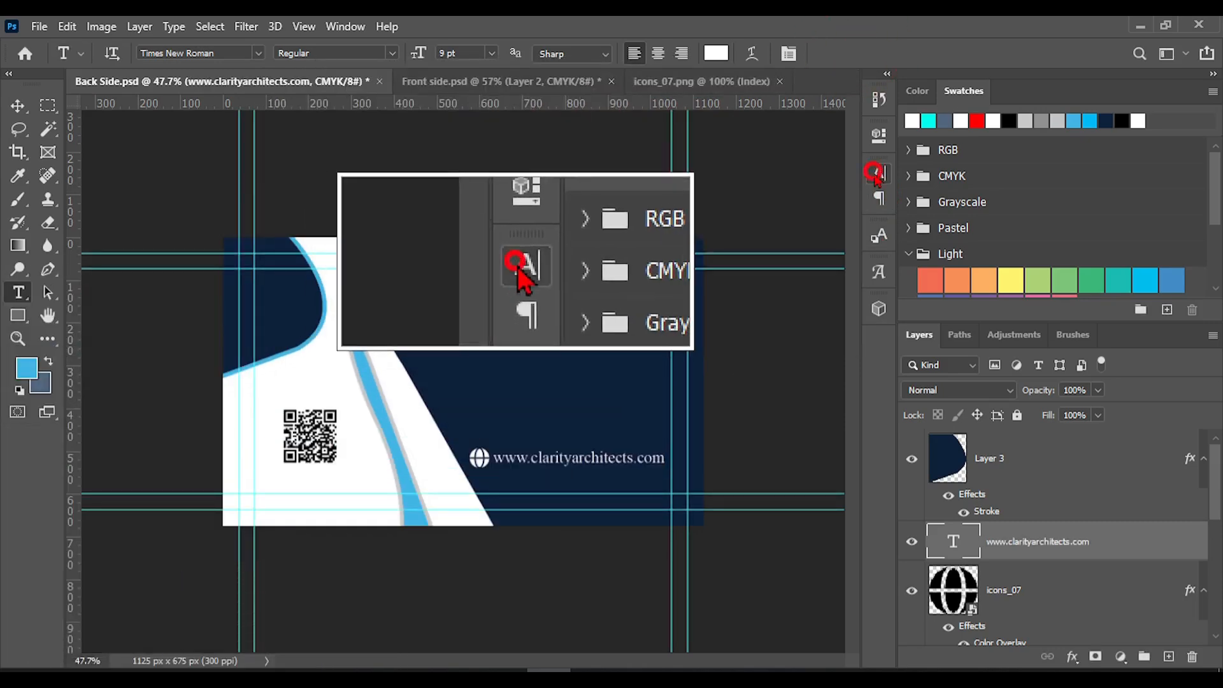
Set the web address text to the Bold font style
double_click(578, 457)
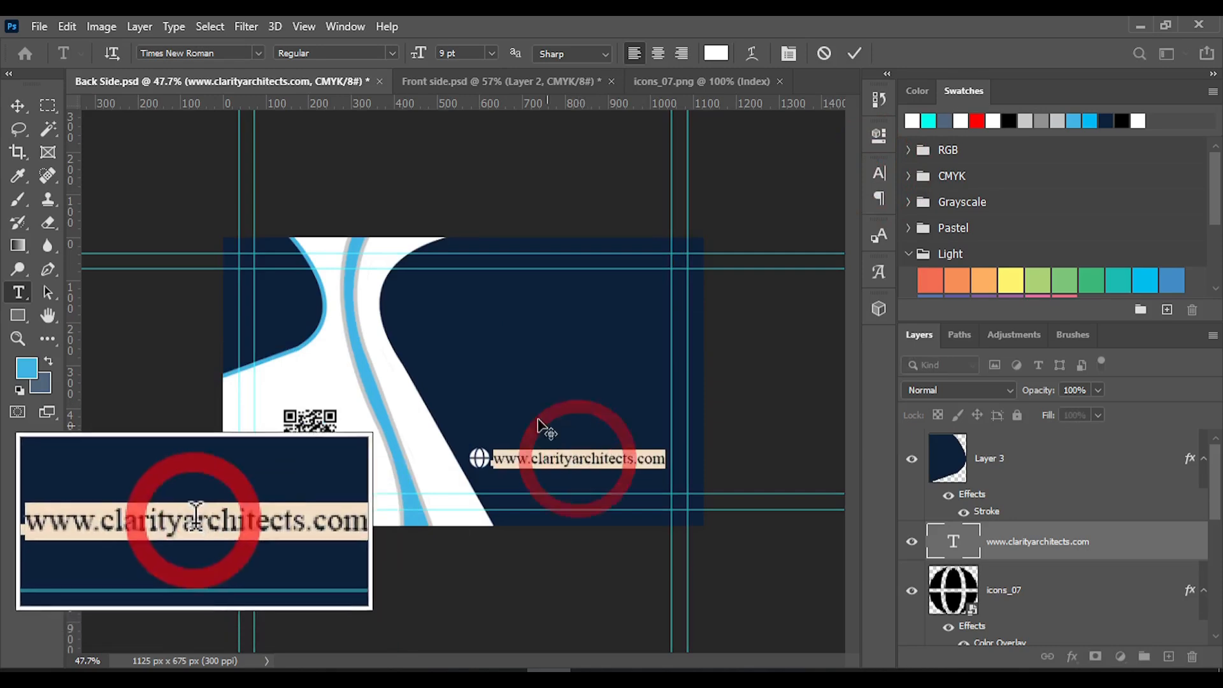
click(392, 53)
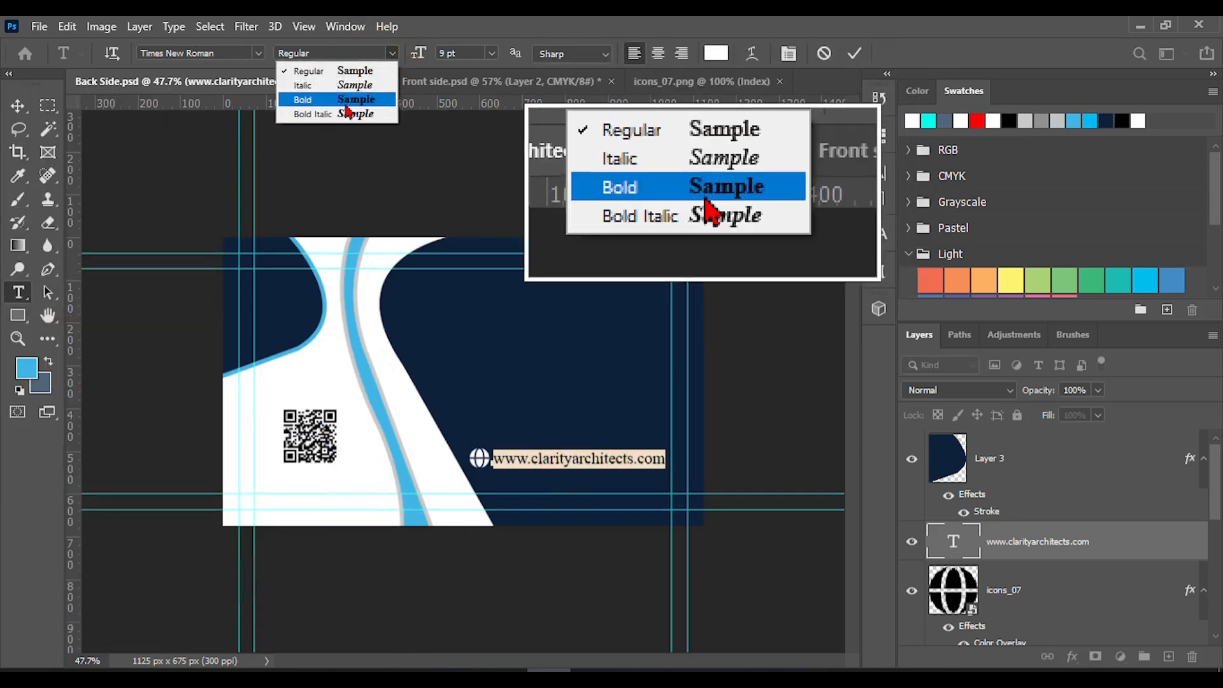
click(344, 103)
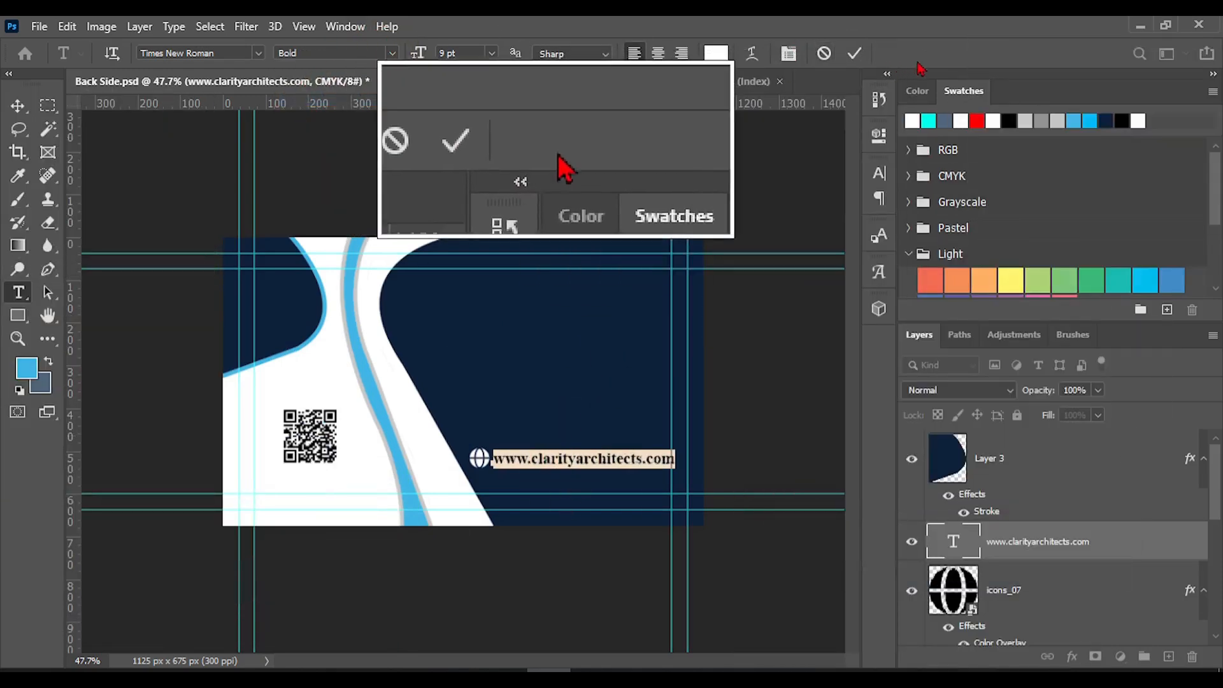
click(854, 53)
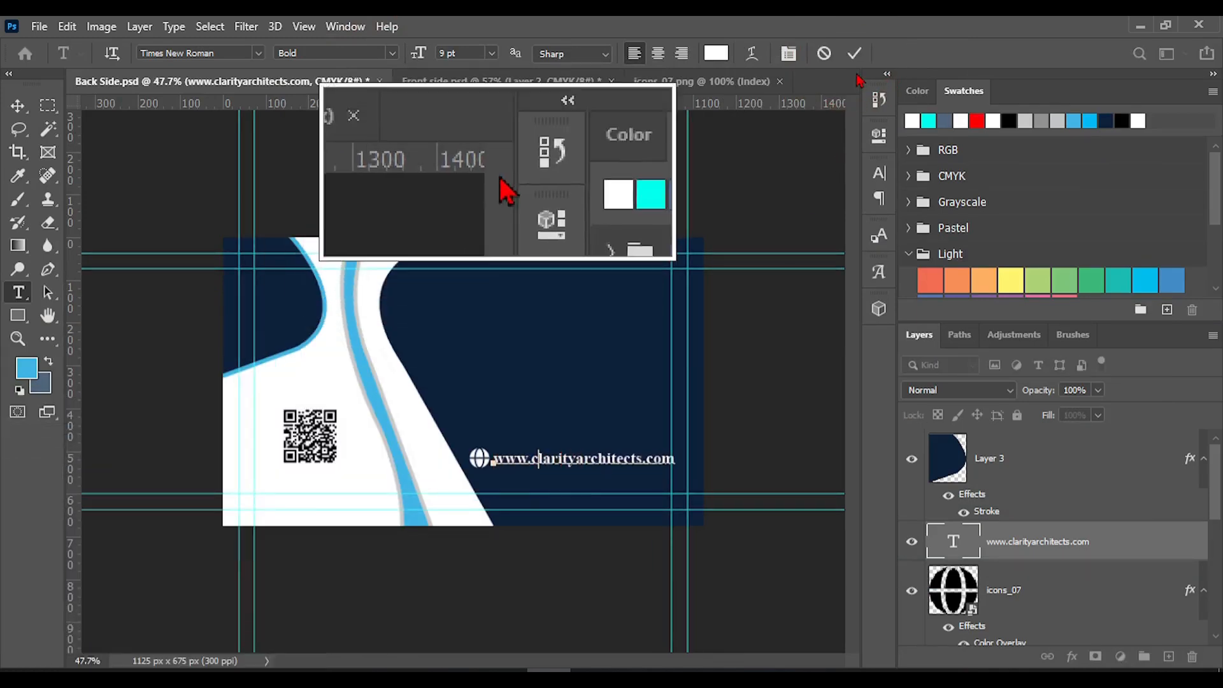
click(855, 53)
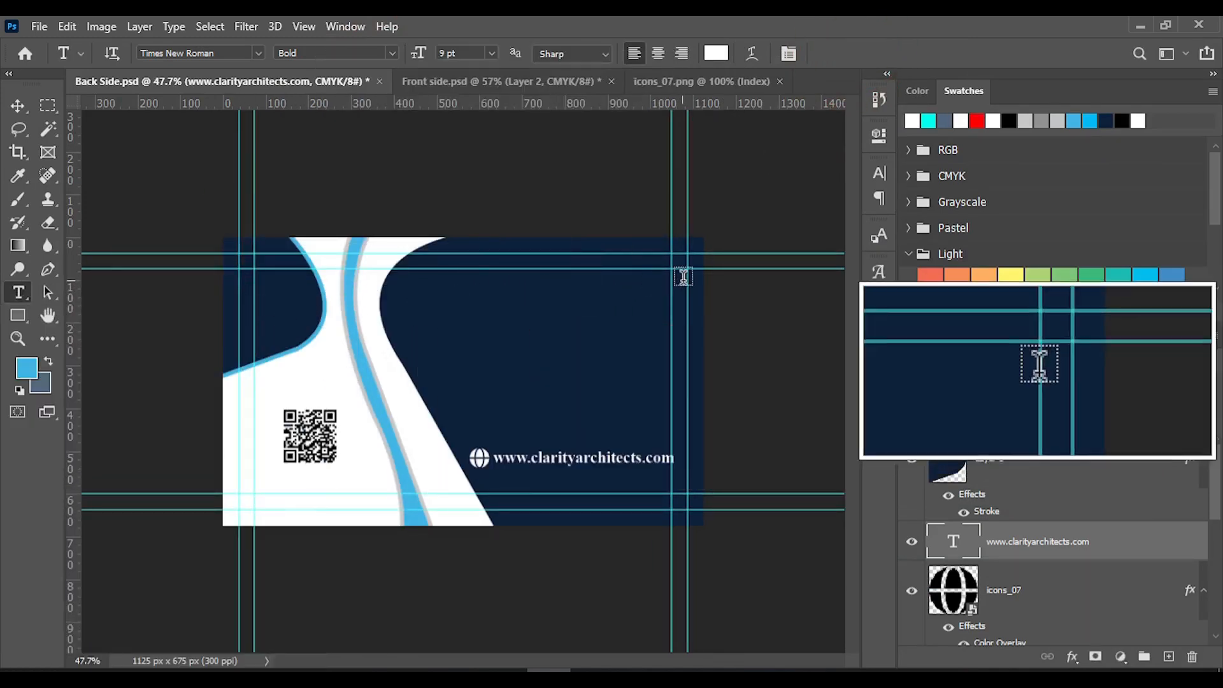
Nudge the web address and globe icon slightly toward the white area with a small gap between them, and save the document
key(v)
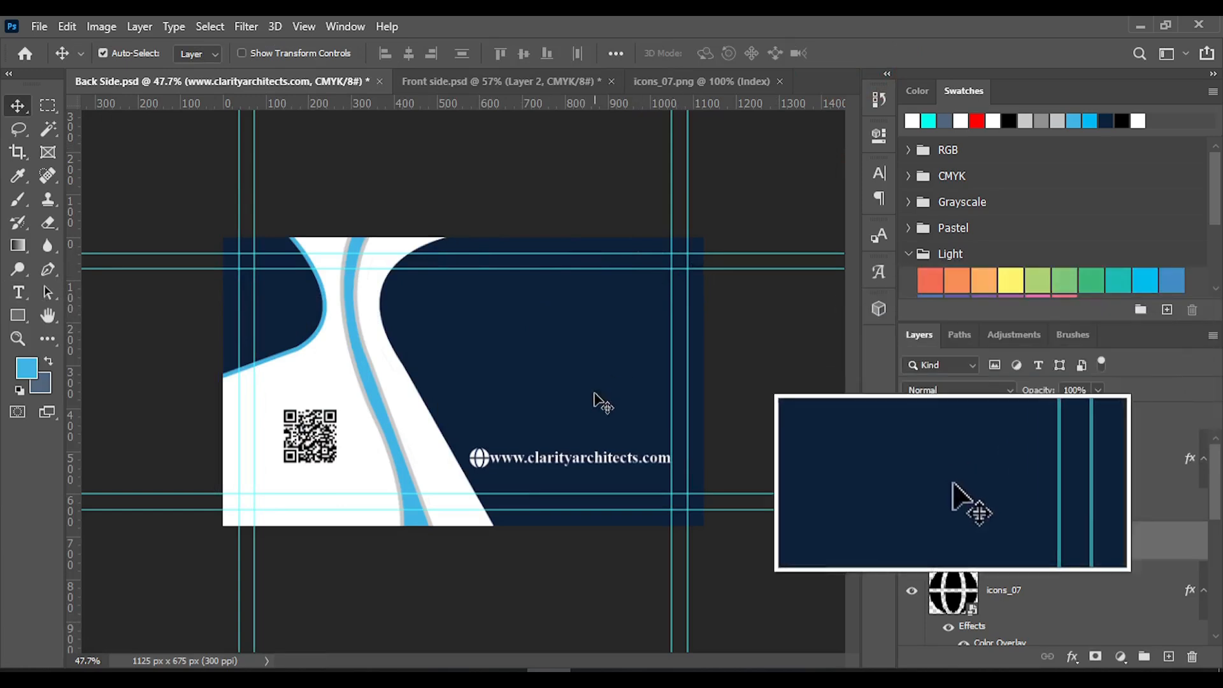
click(482, 466)
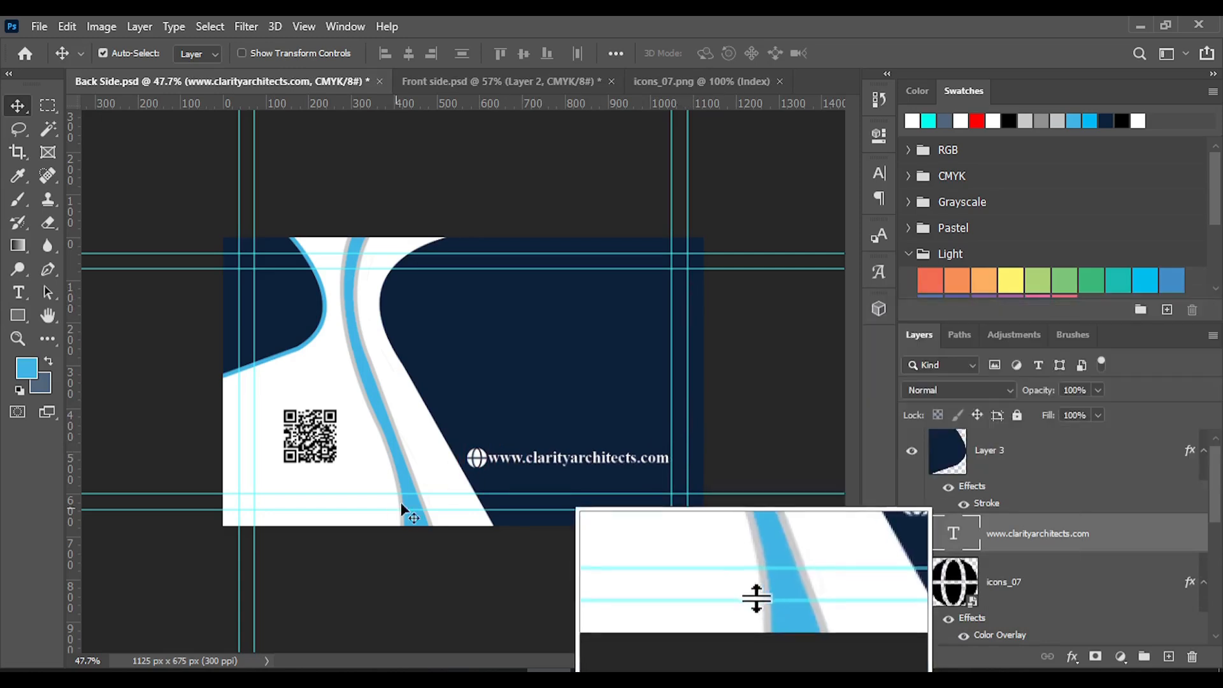
click(479, 470)
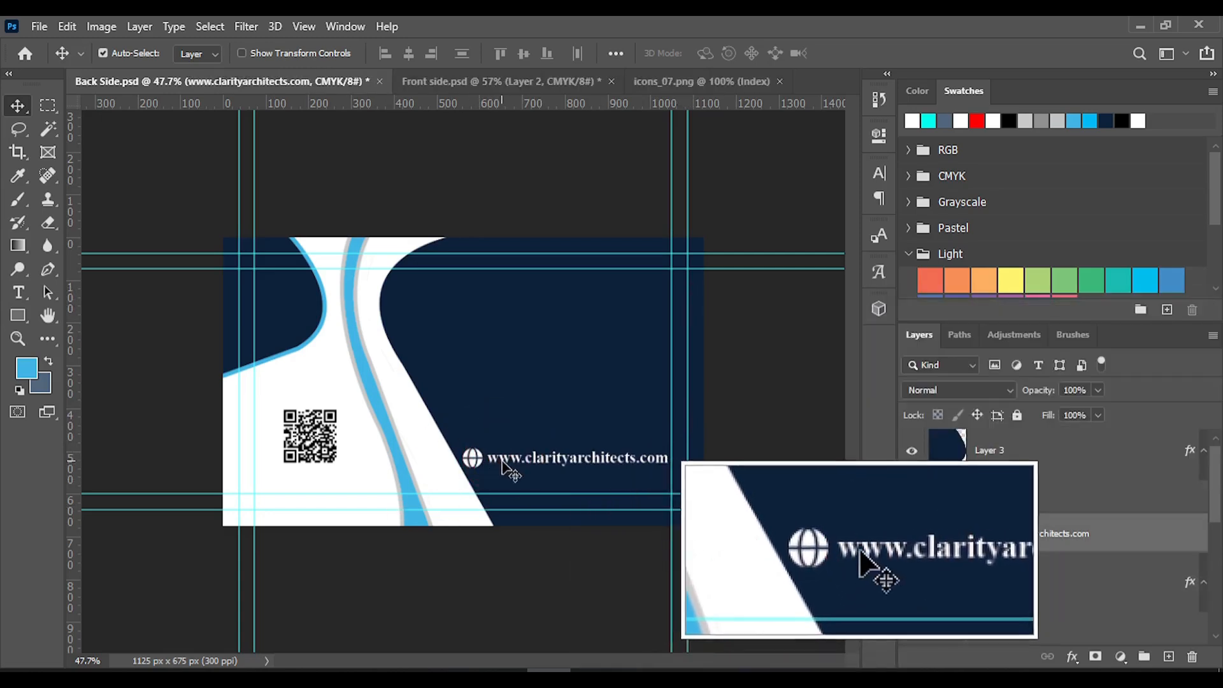
key(ctrl+s)
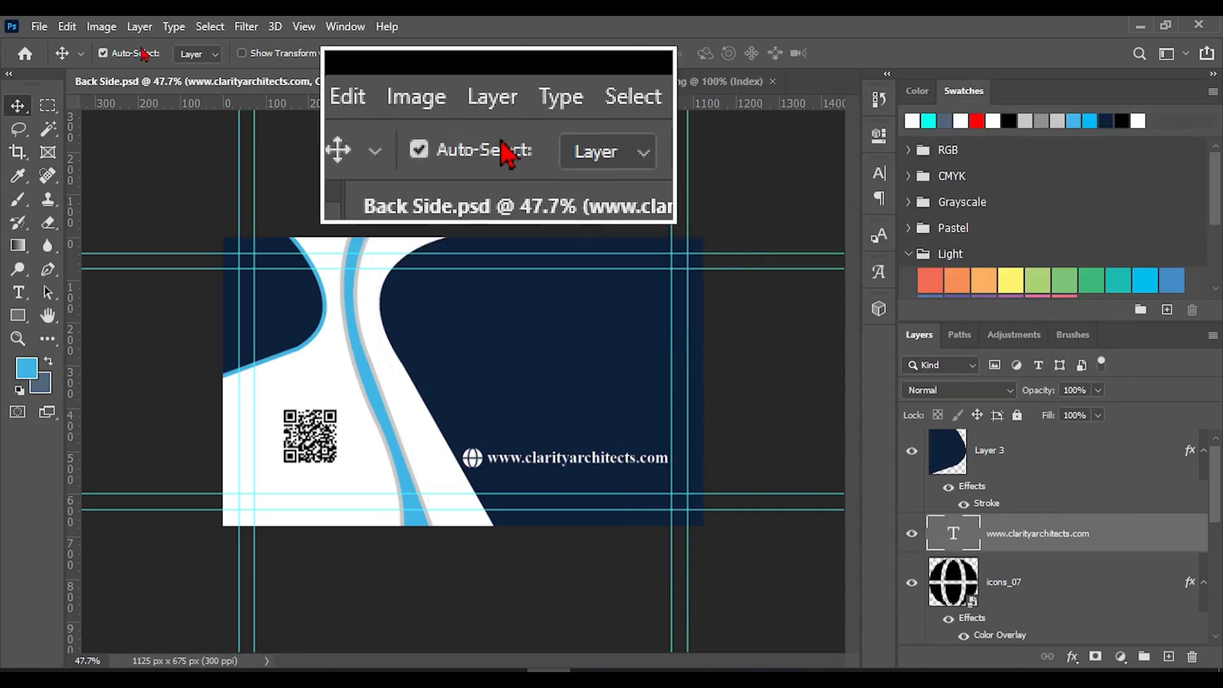
Copy the Clarity Architects logo from the Front side document into Back Side, placing it on the large navy shape above the web address
click(446, 82)
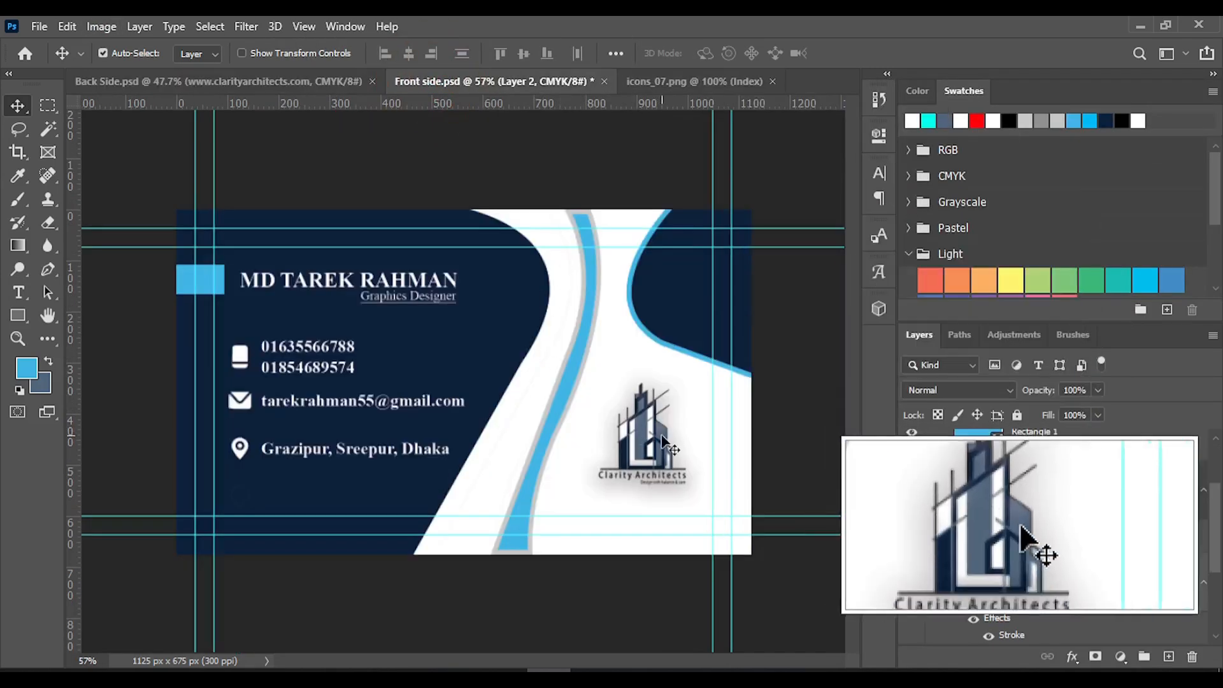
drag(640, 446, 562, 339)
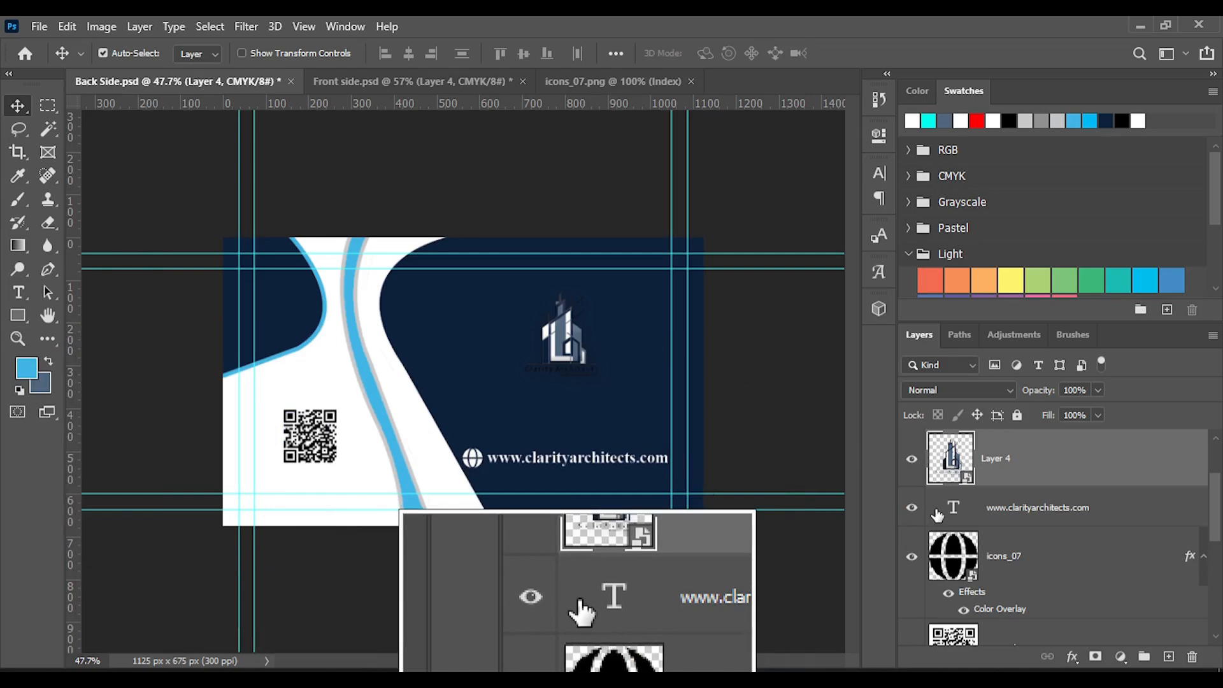
Add a white inside Stroke effect to the Clarity Architects logo layer
right_click(1010, 463)
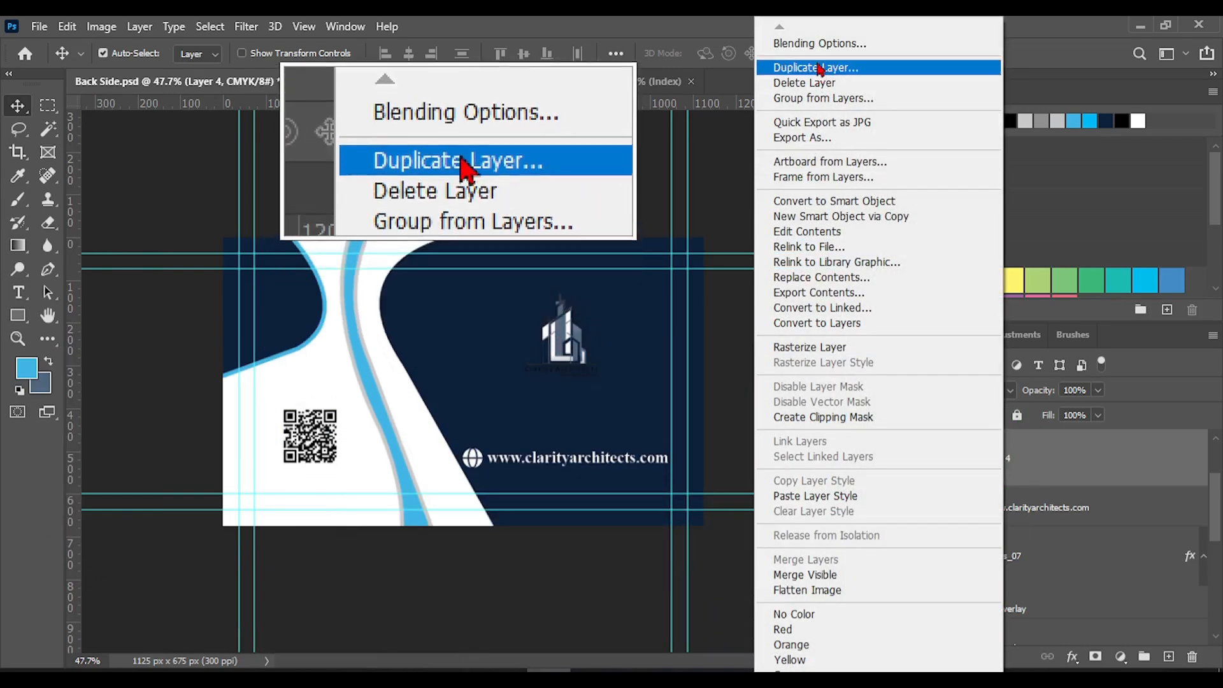
click(817, 43)
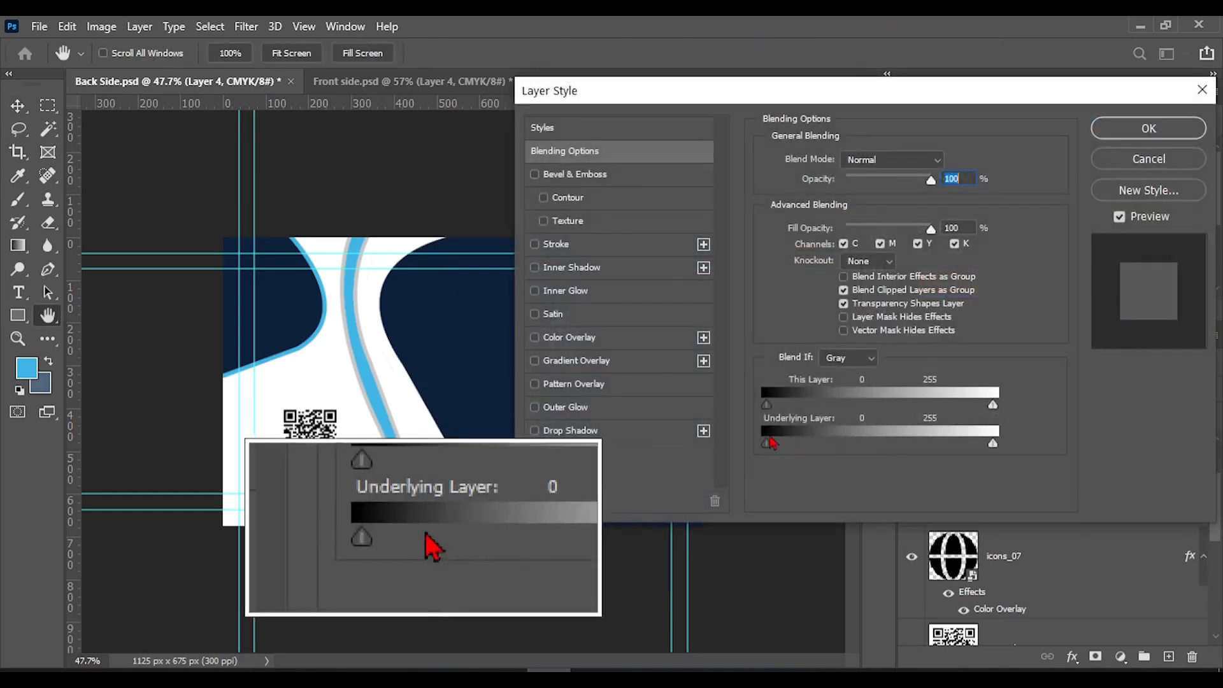
mouse_move(654, 94)
mouse_down()
mouse_move(836, 102)
mouse_move(868, 118)
mouse_up()
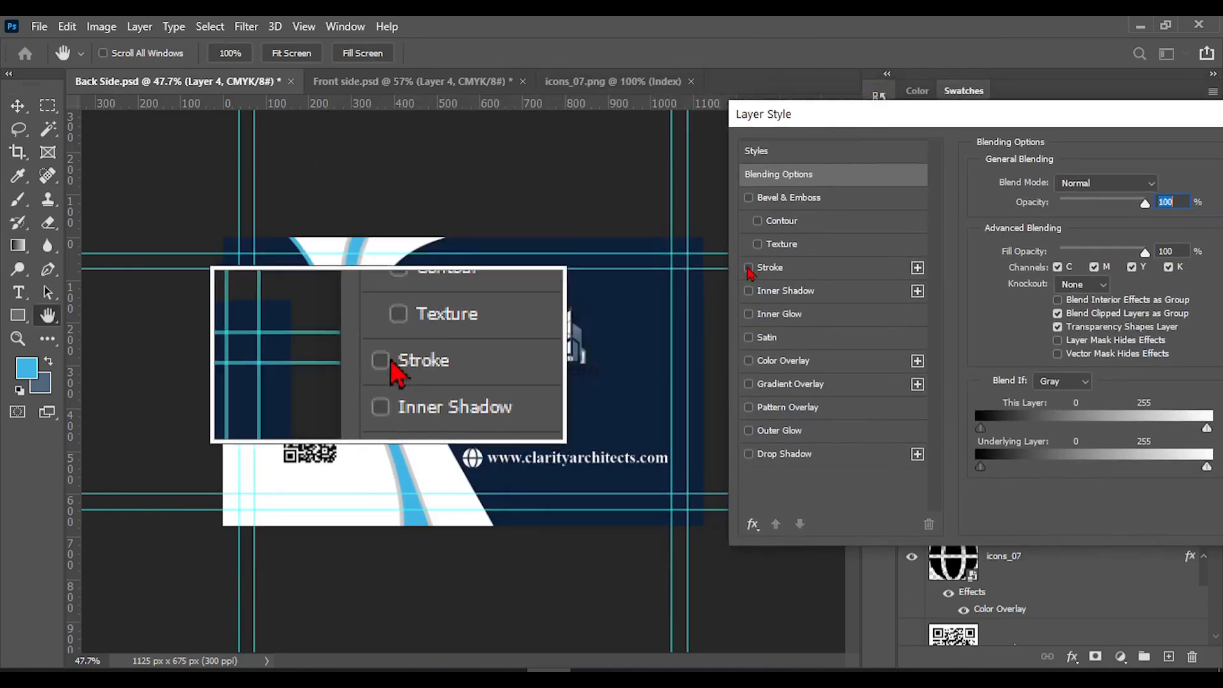
click(762, 273)
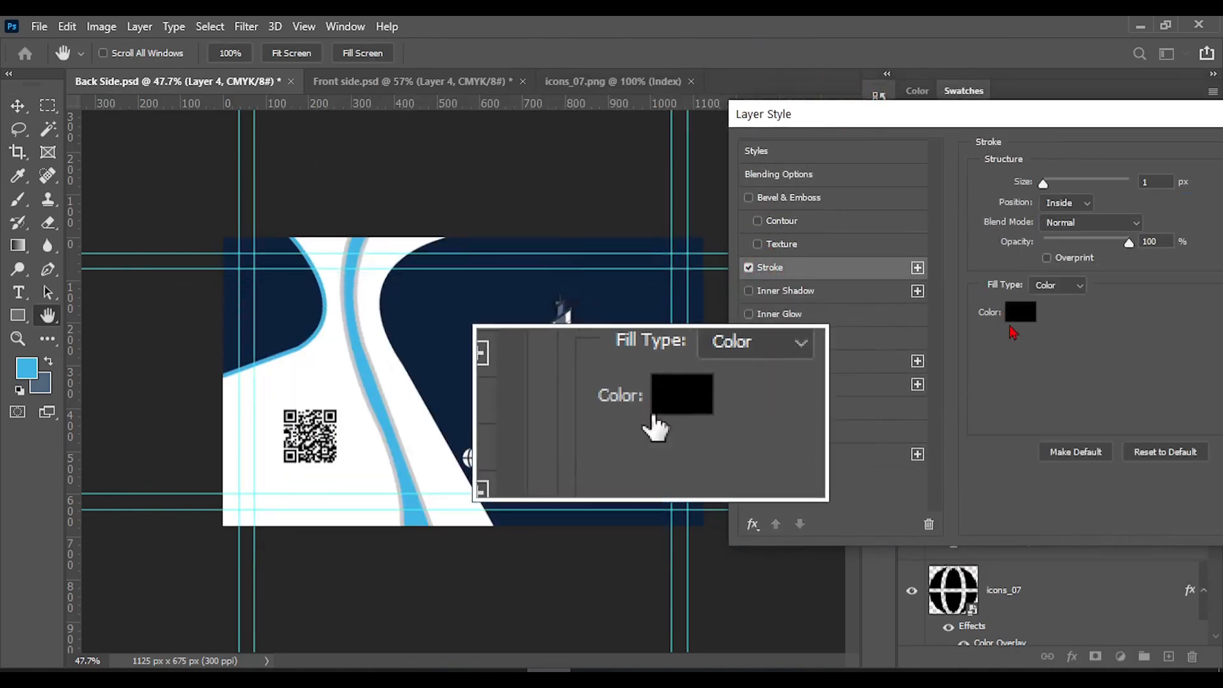
click(1015, 318)
drag(789, 407, 632, 279)
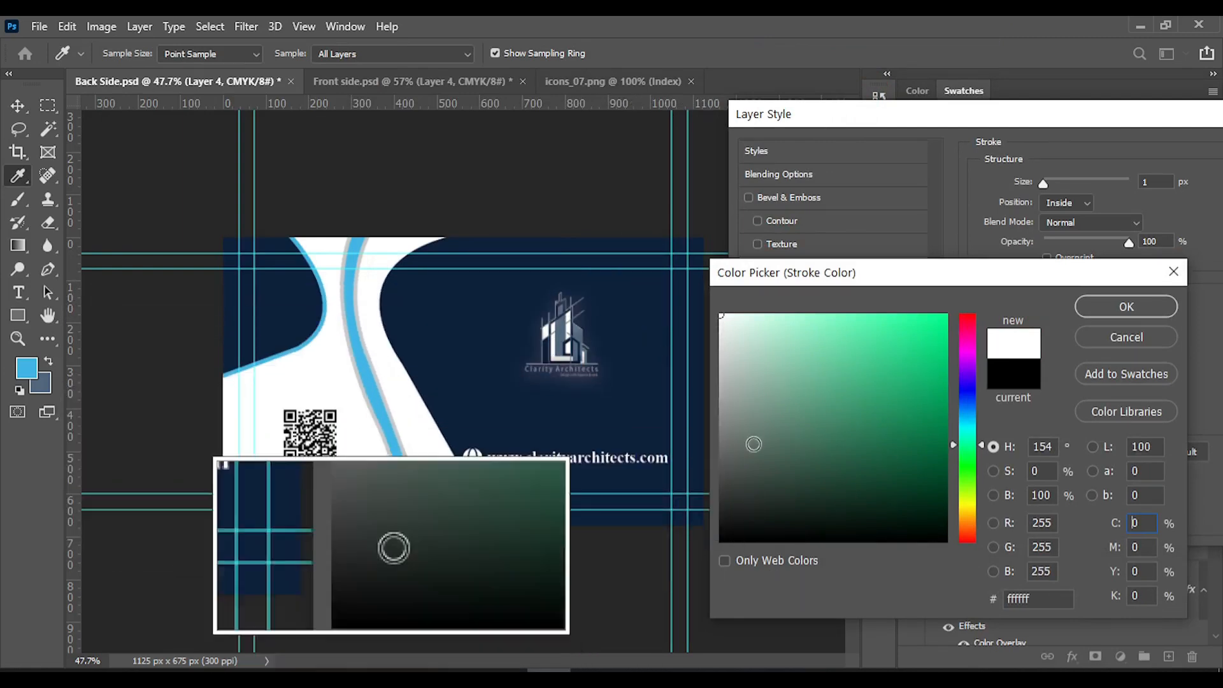
click(1178, 272)
click(1018, 310)
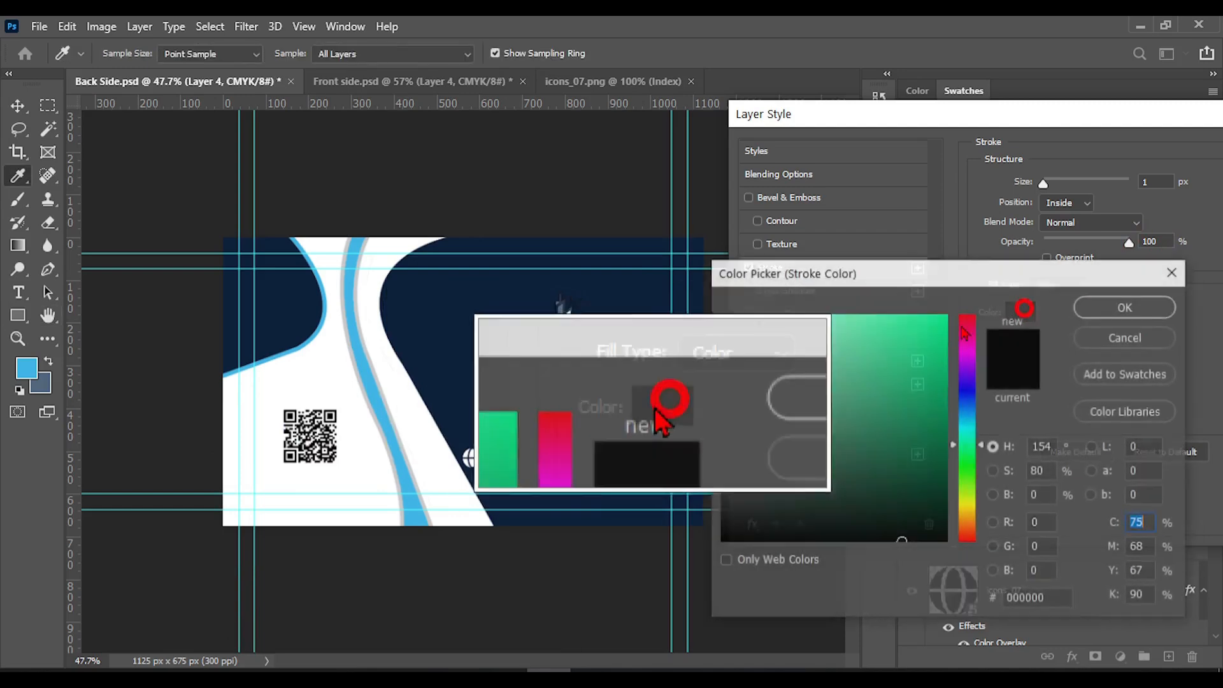
drag(777, 363, 637, 268)
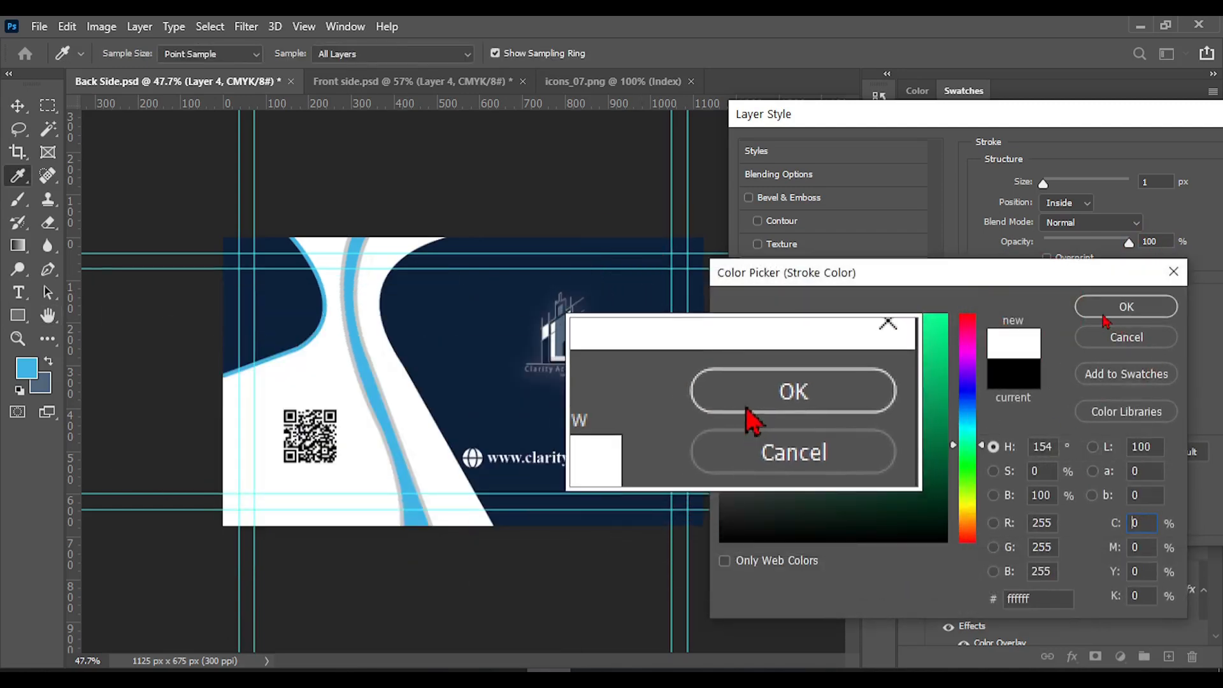
click(1106, 309)
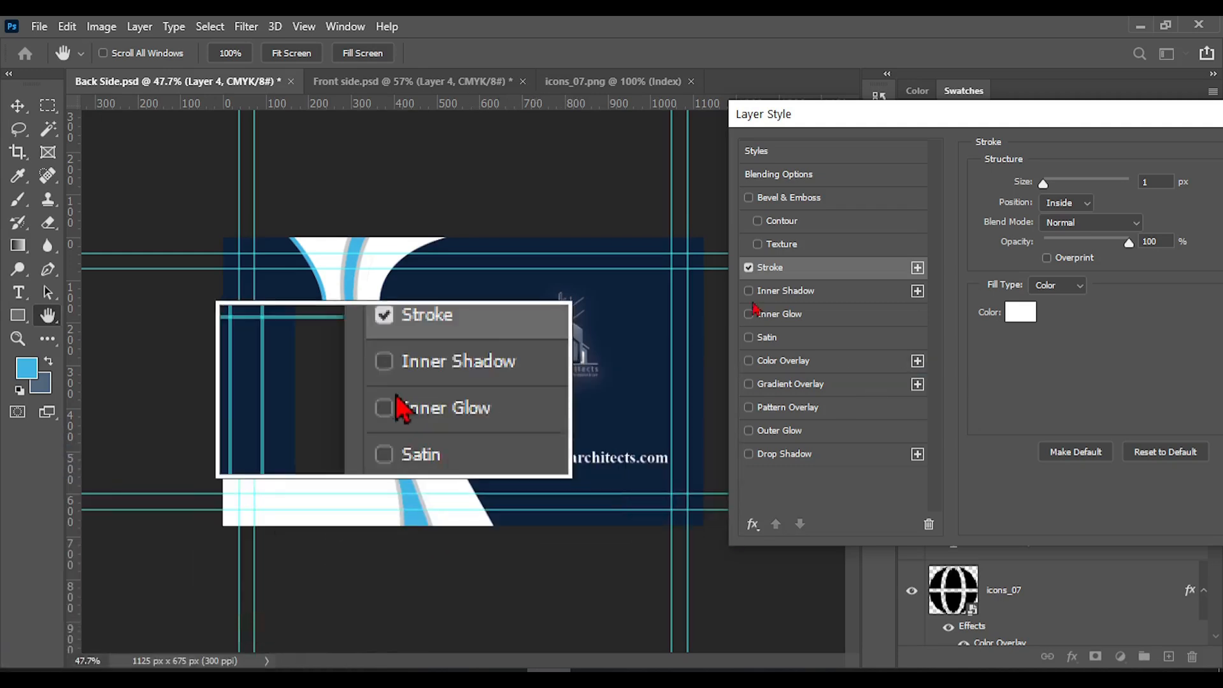
Set the logo's stroke size to 2 px and apply the layer style
double_click(1147, 182)
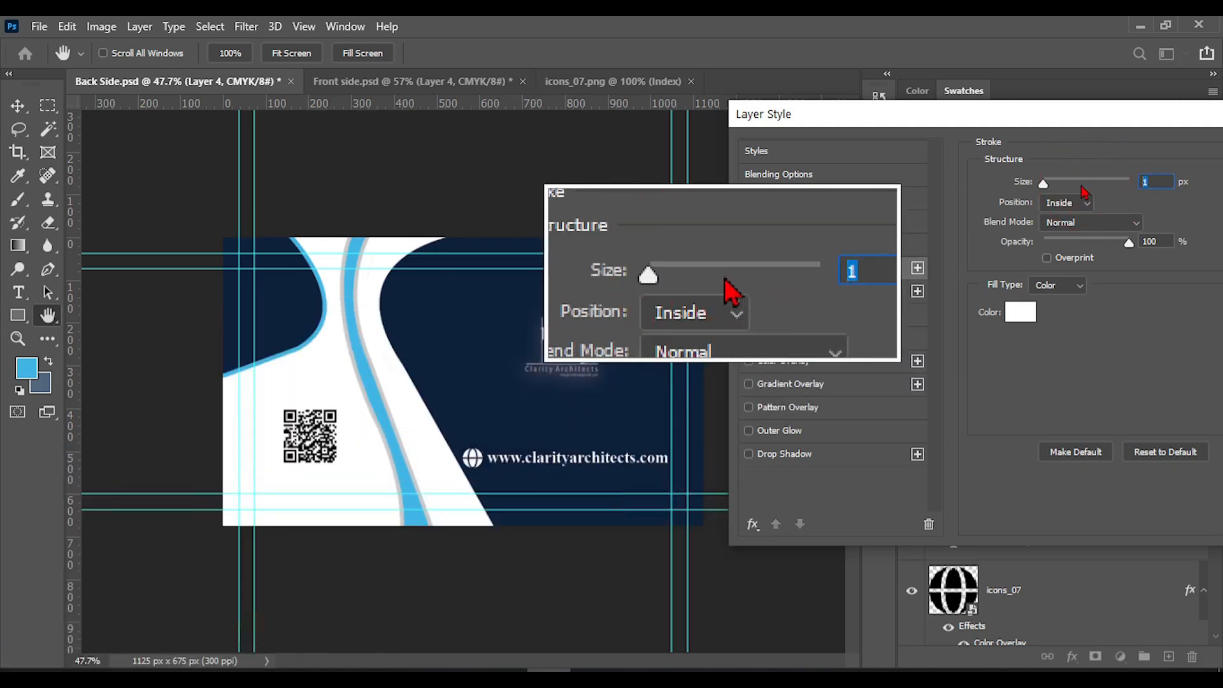
text(2)
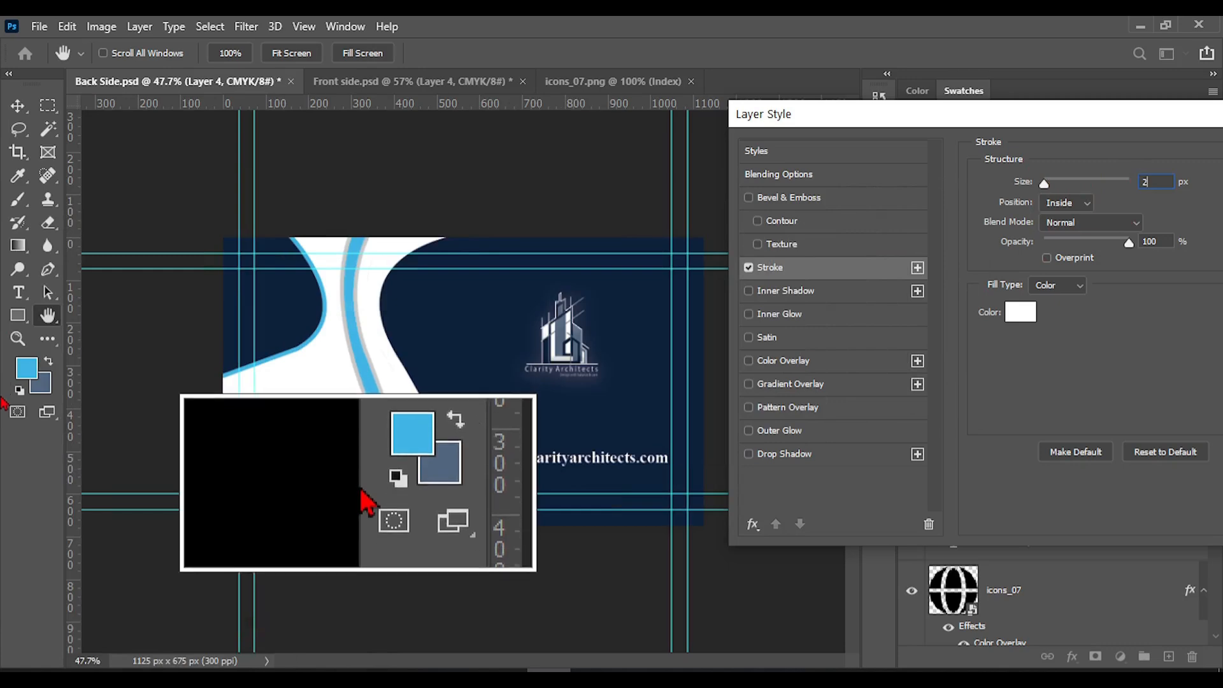
key(Return)
key(v)
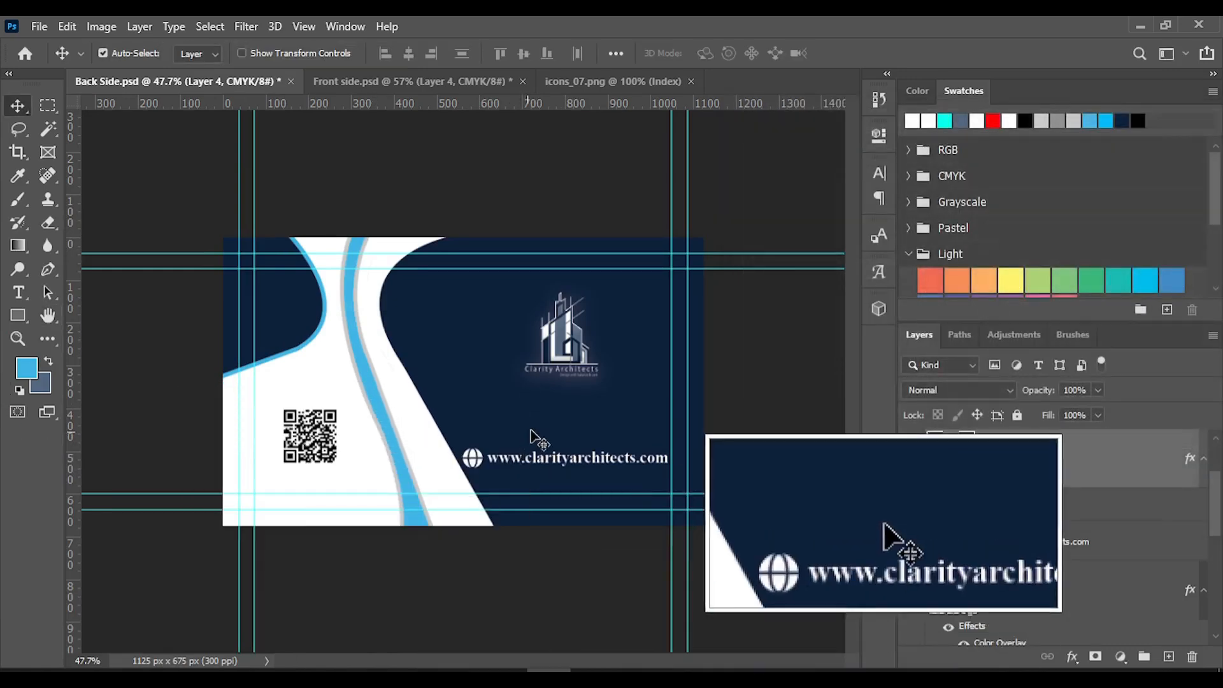
Add a black Drop Shadow effect to the Clarity Architects logo layer
right_click(1013, 462)
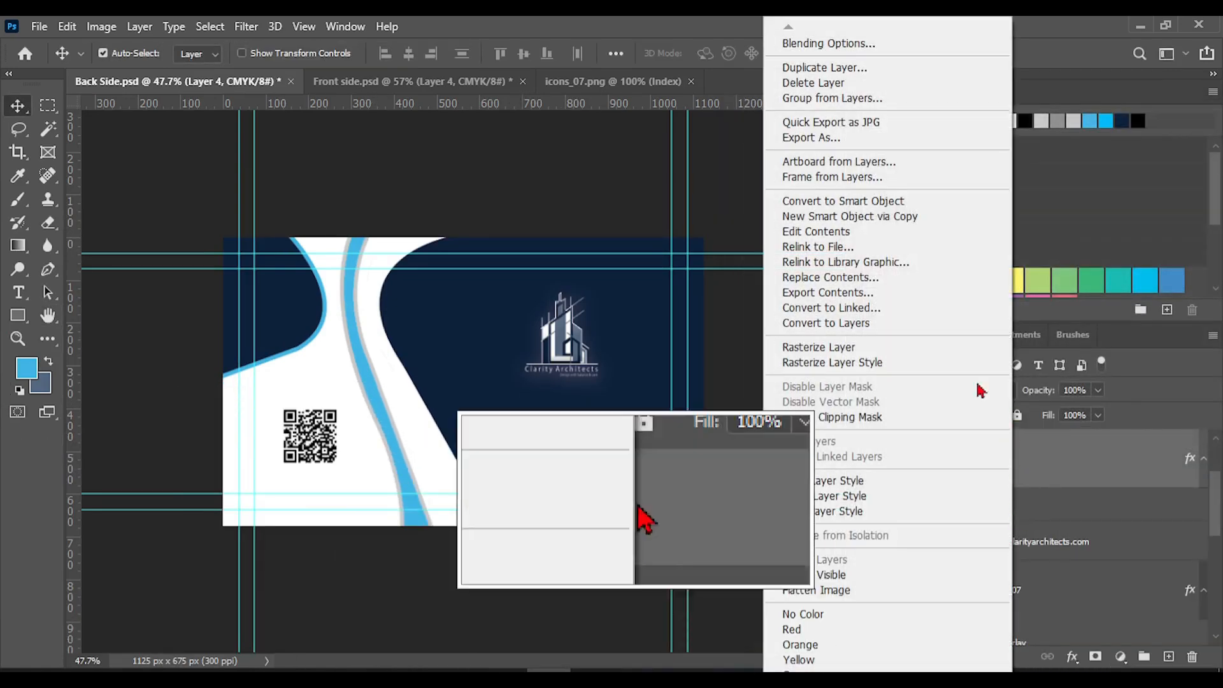
click(806, 51)
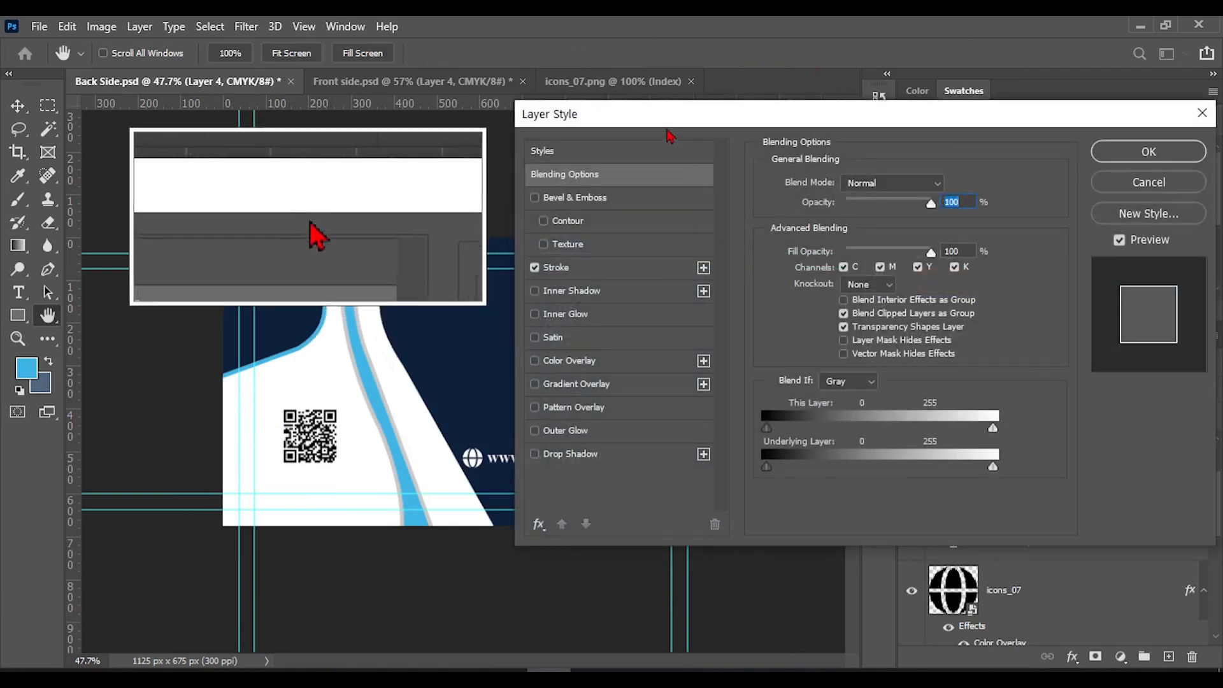
drag(783, 148, 862, 188)
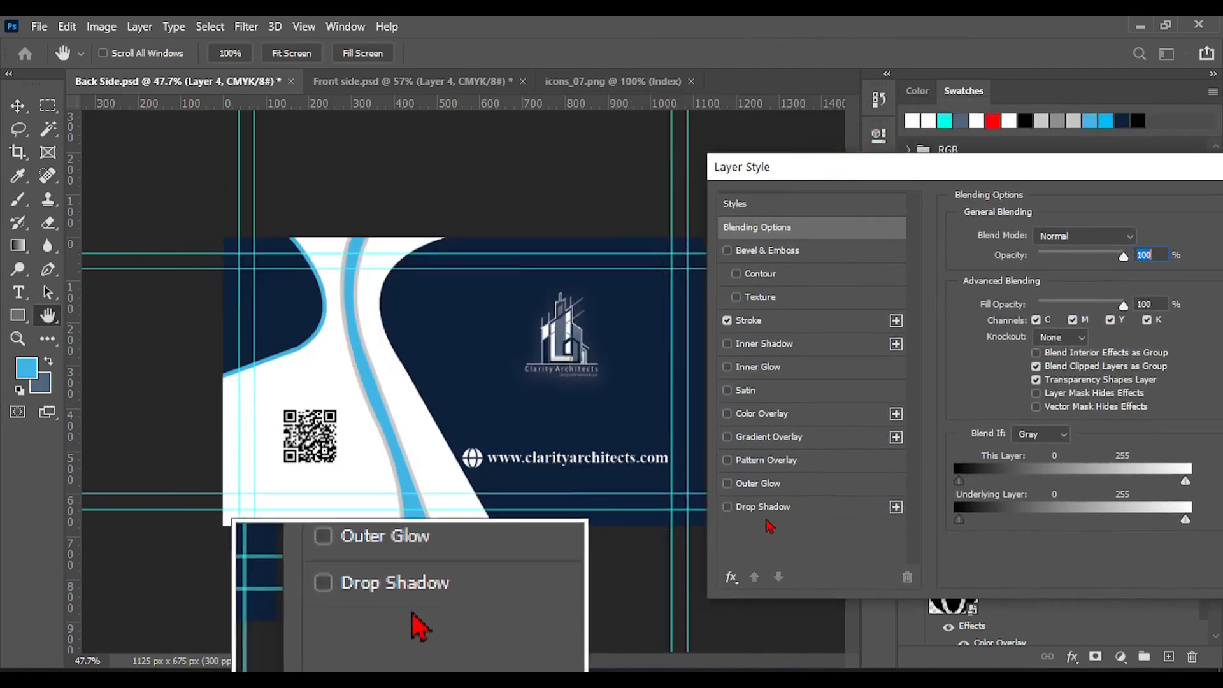
click(752, 510)
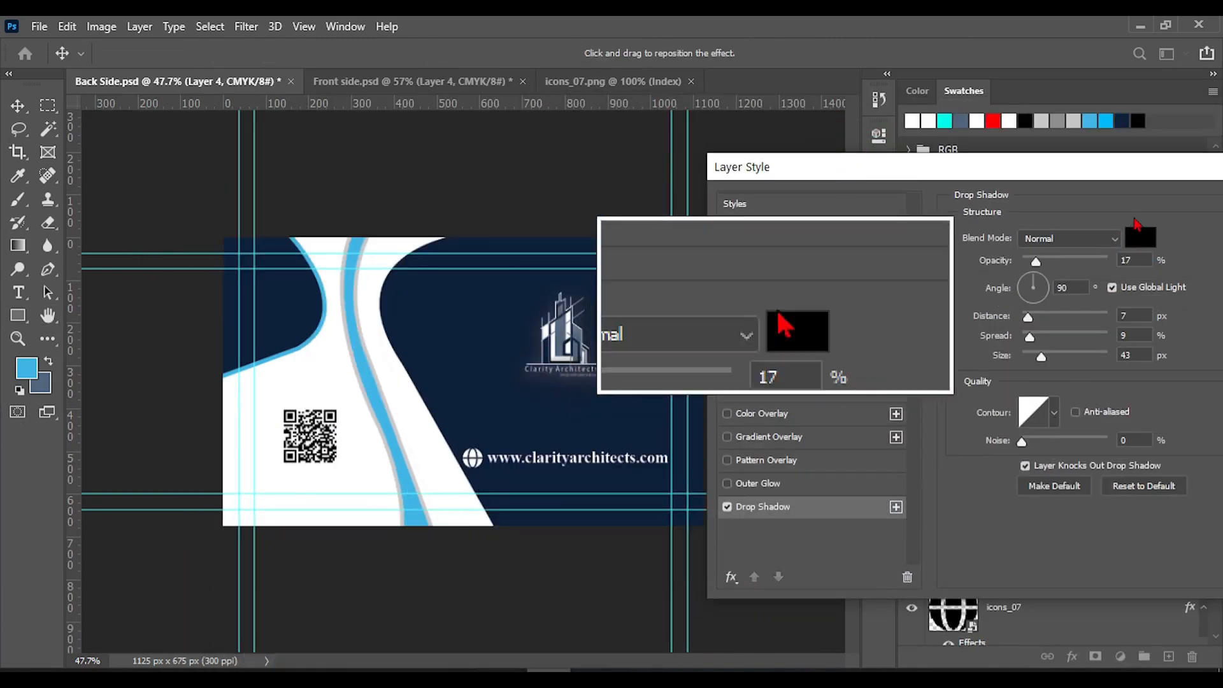
click(1151, 241)
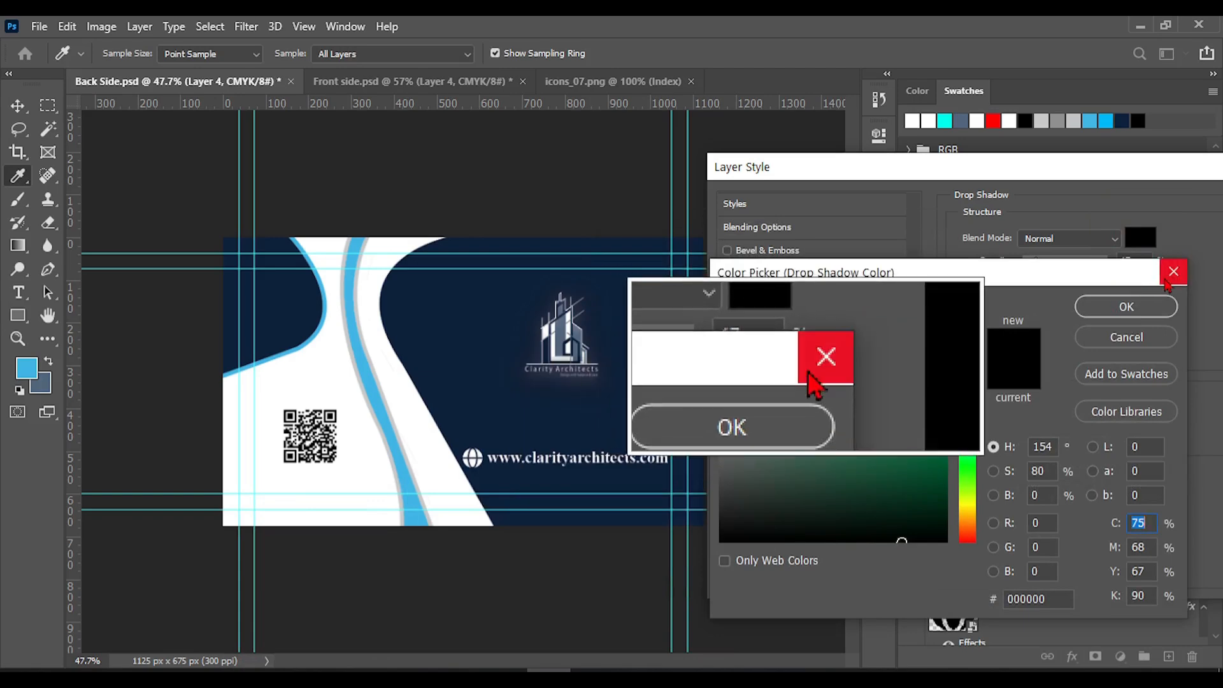
click(1125, 306)
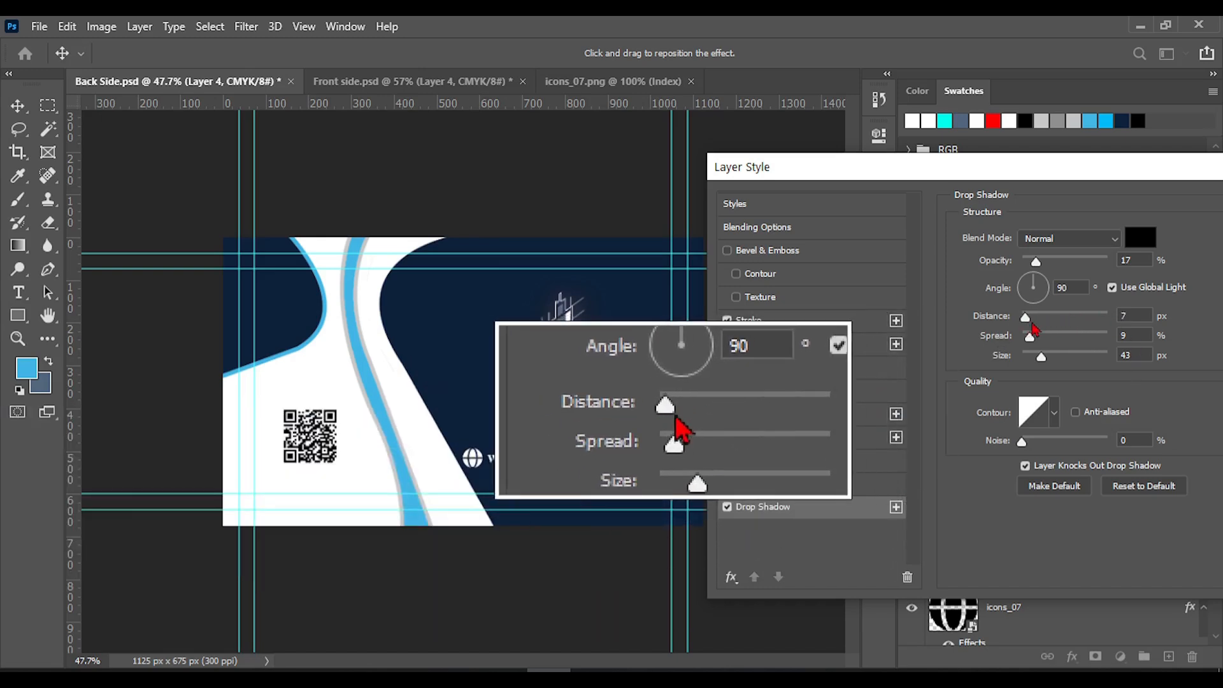
Set the logo's drop shadow distance to 12 px and its angle to about -17°, apply the style and save the document
drag(1032, 326, 1045, 324)
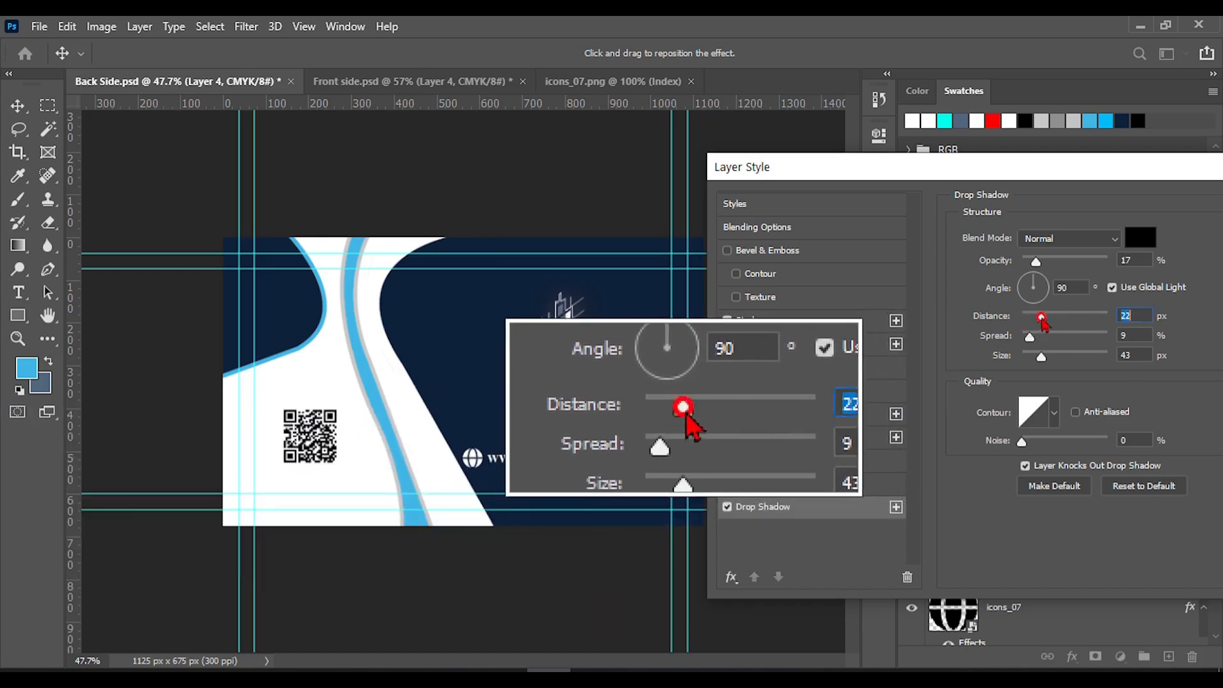
drag(1024, 167, 908, 133)
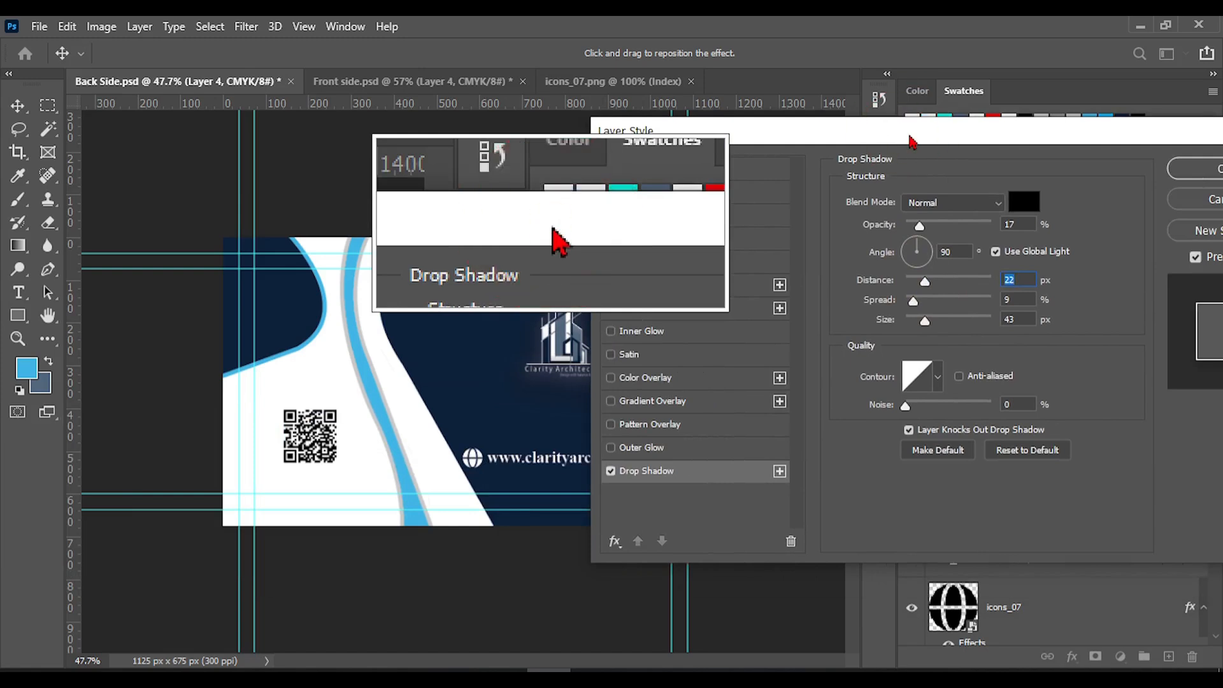
drag(925, 281, 932, 254)
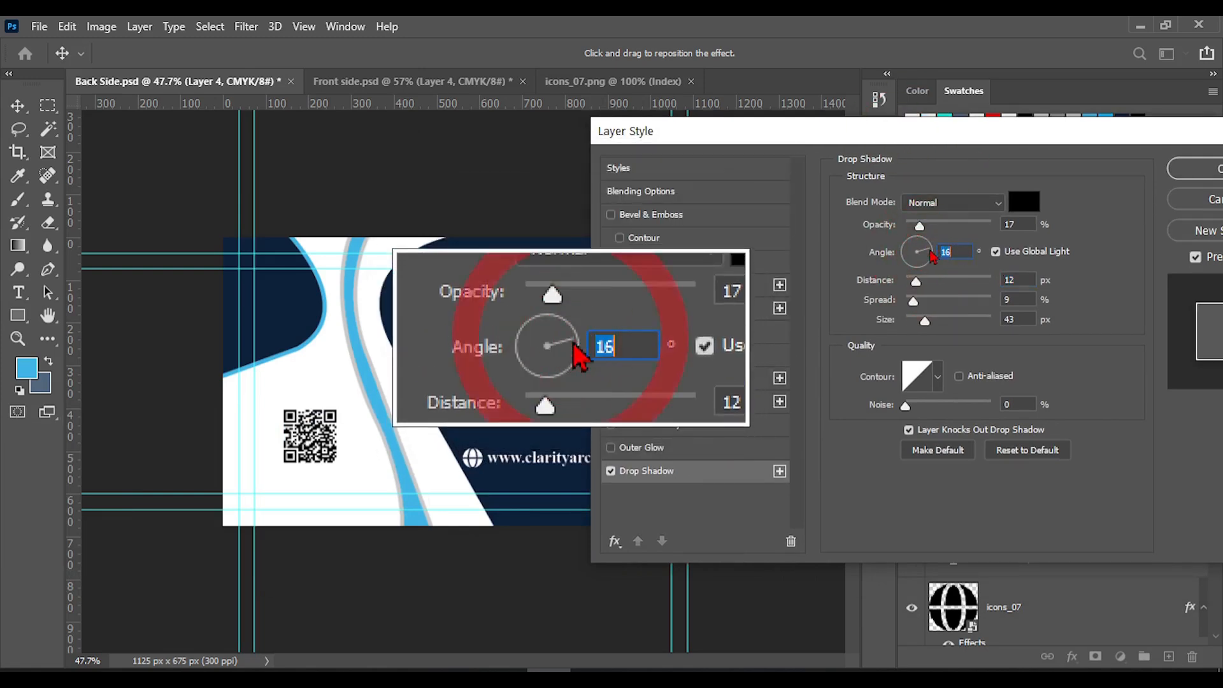
click(932, 256)
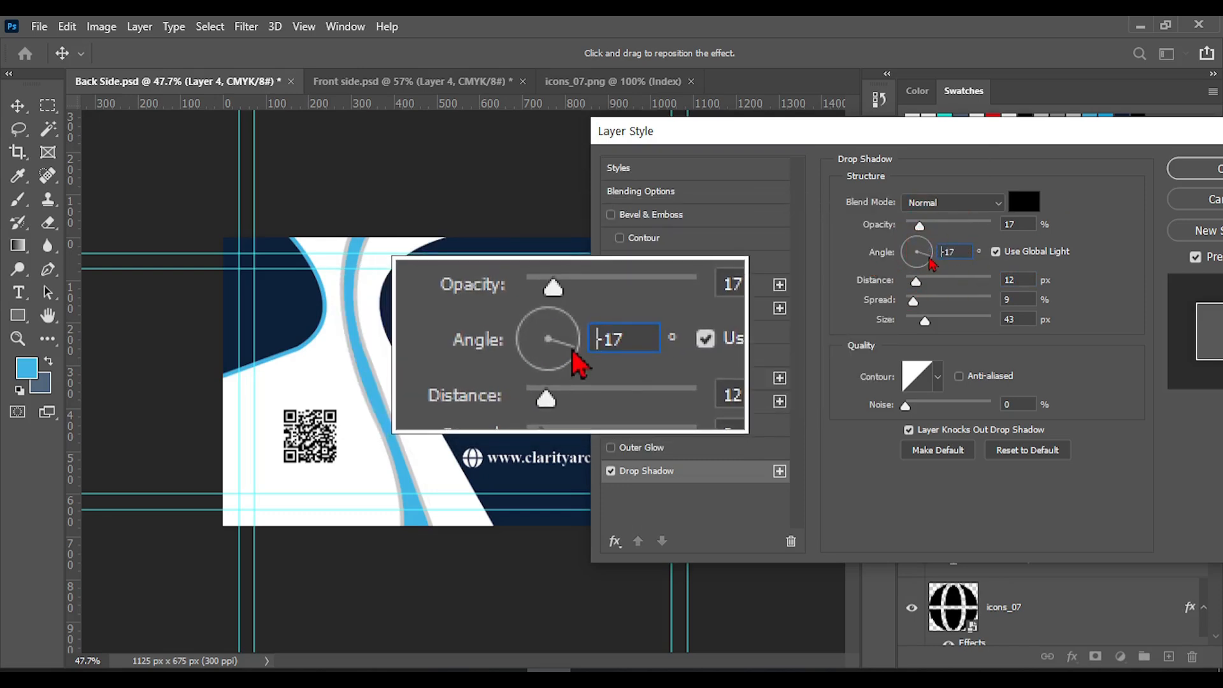
click(928, 258)
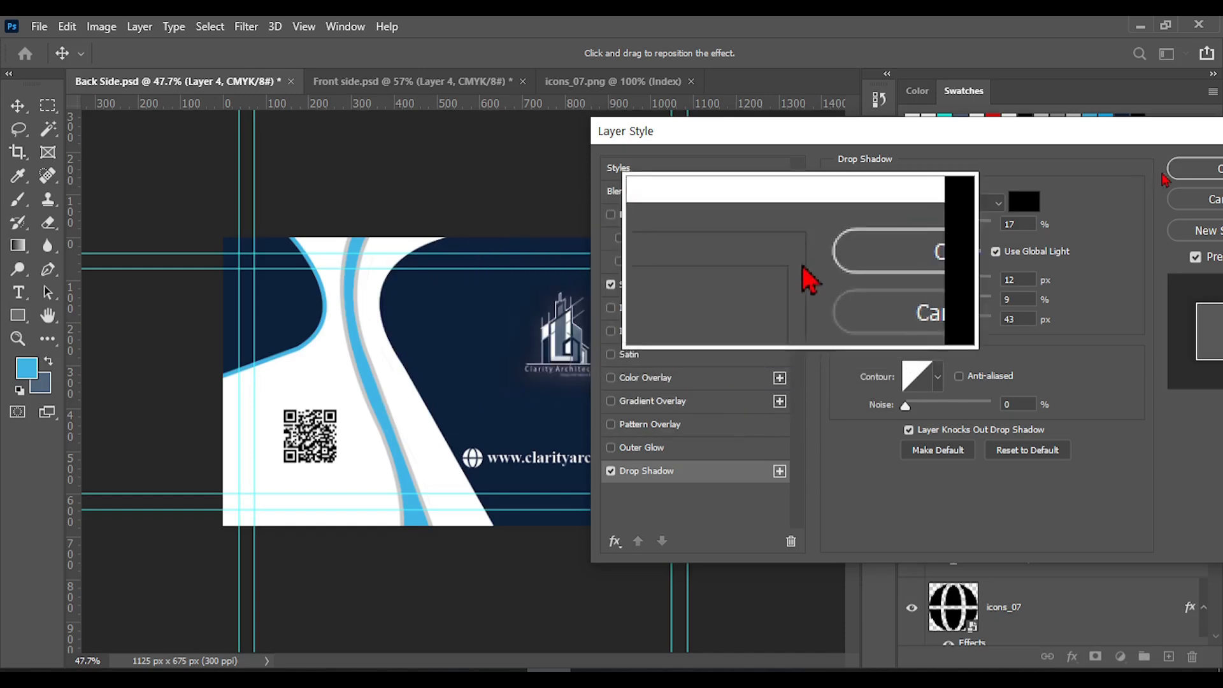
click(1197, 165)
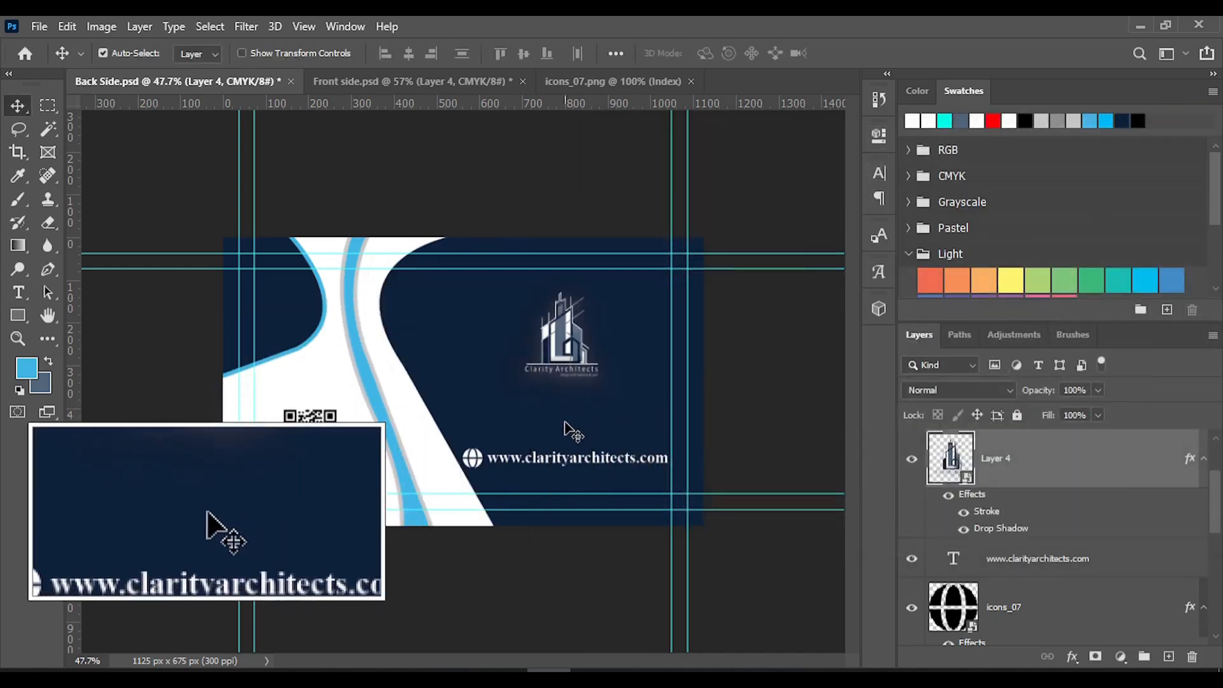
key(ctrl+s)
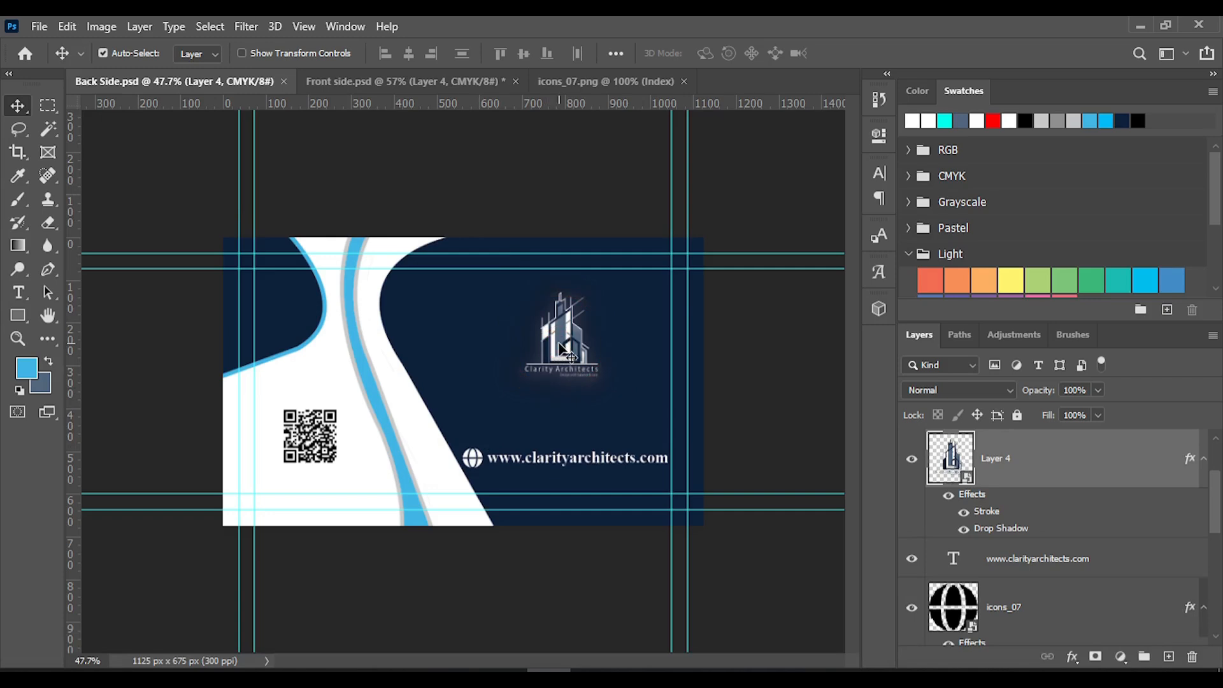
Enlarge the logo proportionally to about 112% toward the web address, and save the document
key(ctrl+t)
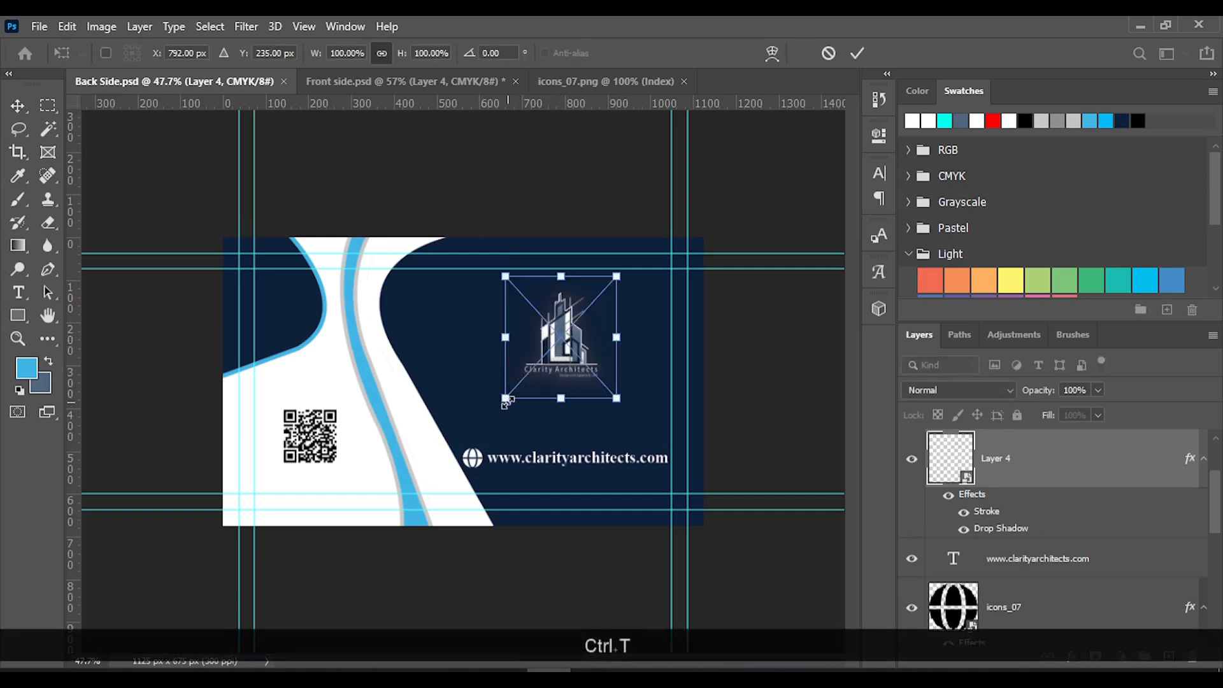
drag(507, 402, 491, 416)
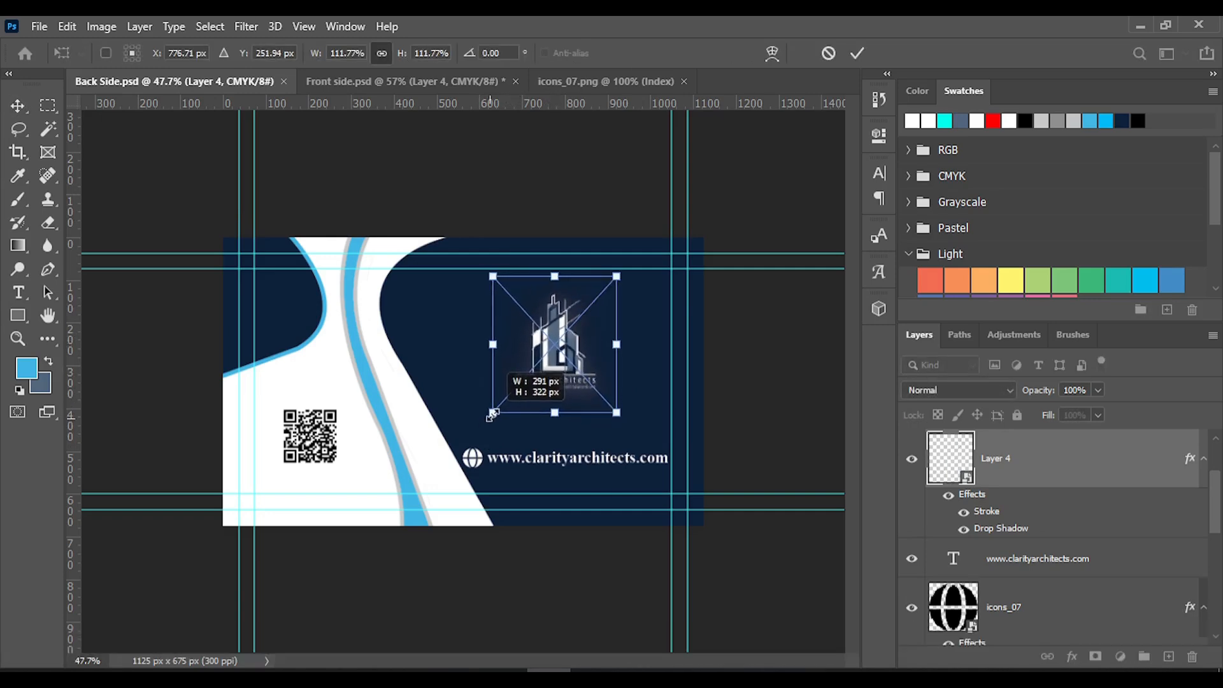
click(857, 56)
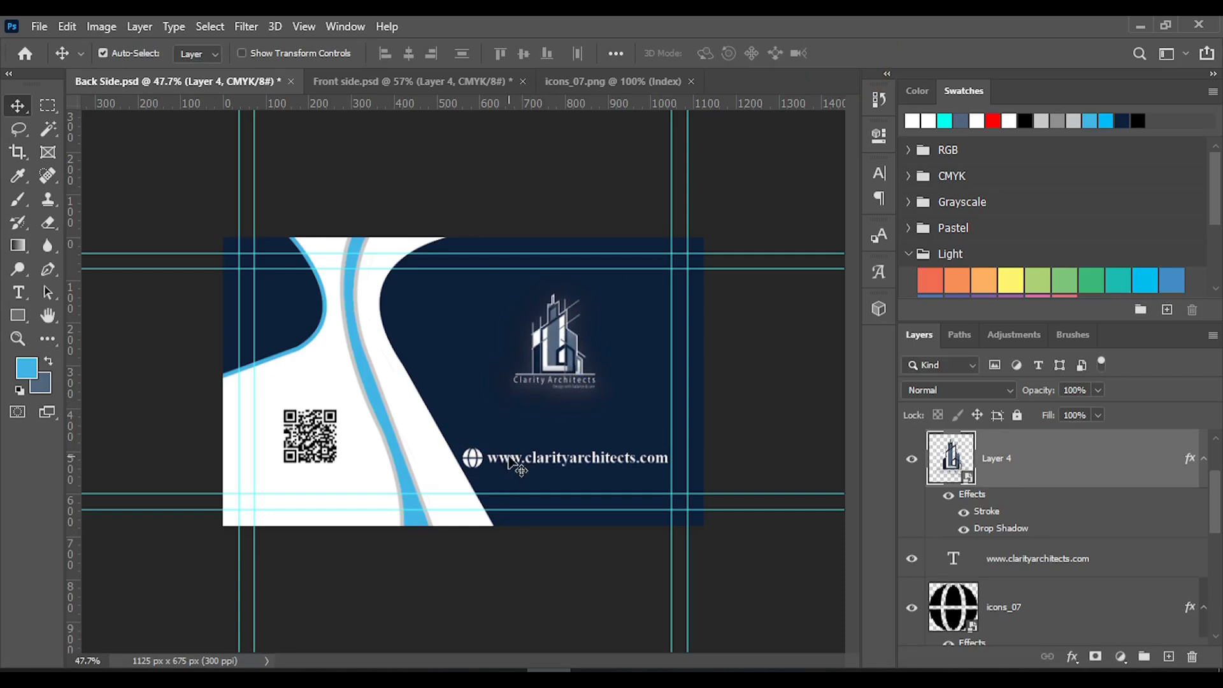
key(ctrl+s)
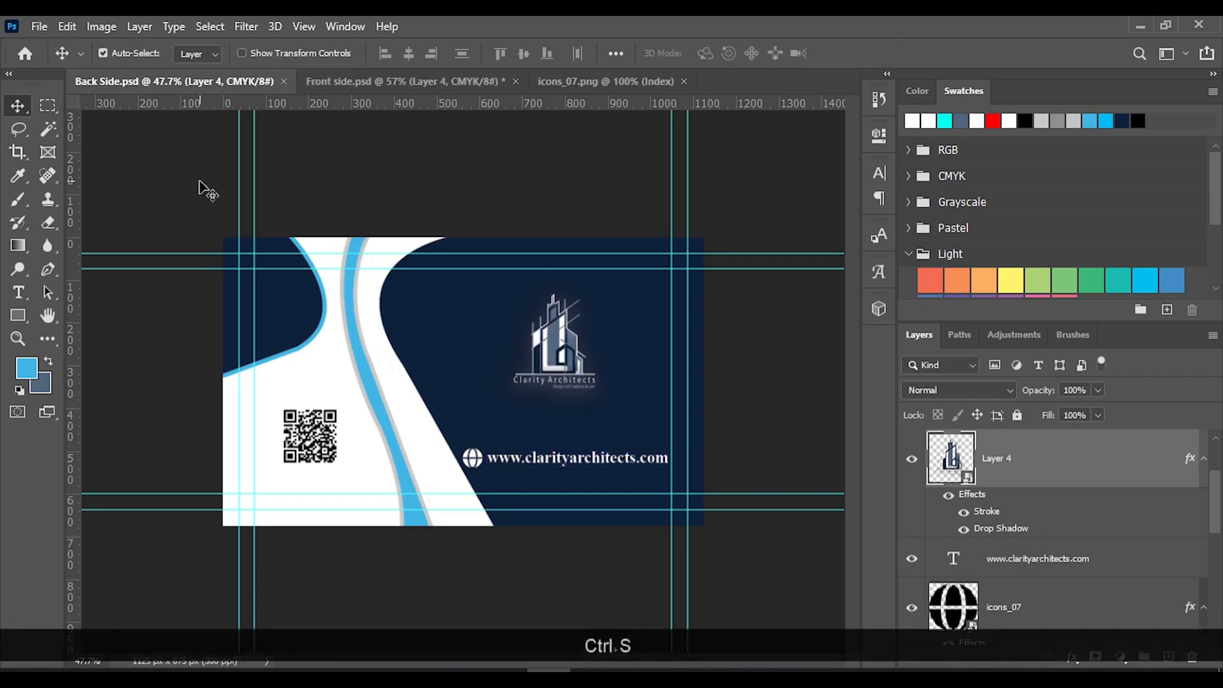
Close the icons_07.png document and reorder the open documents so Front side.psd comes before Back Side.psd
click(683, 82)
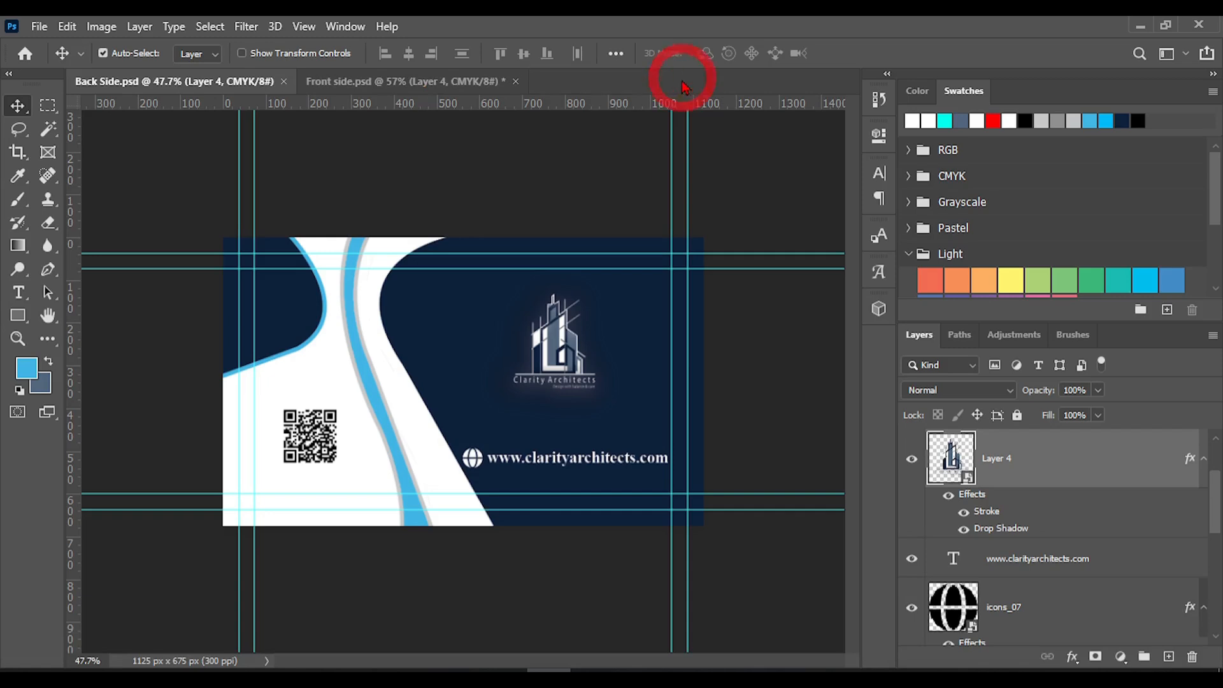
click(395, 81)
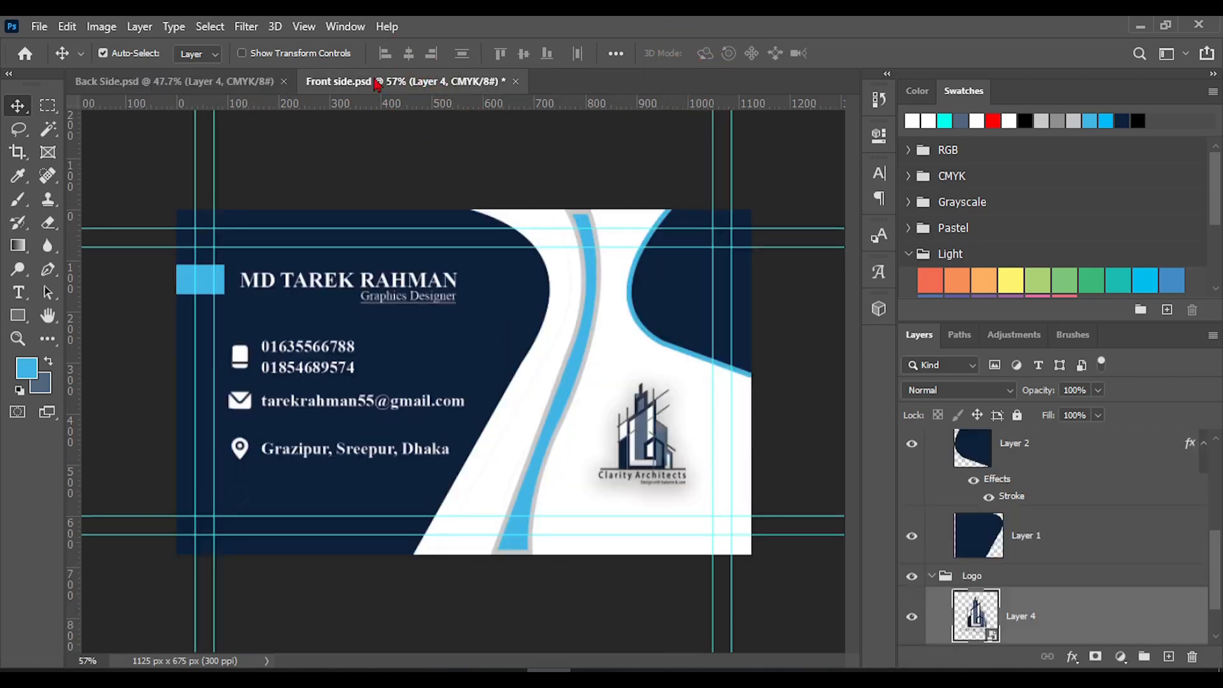
drag(376, 84, 283, 86)
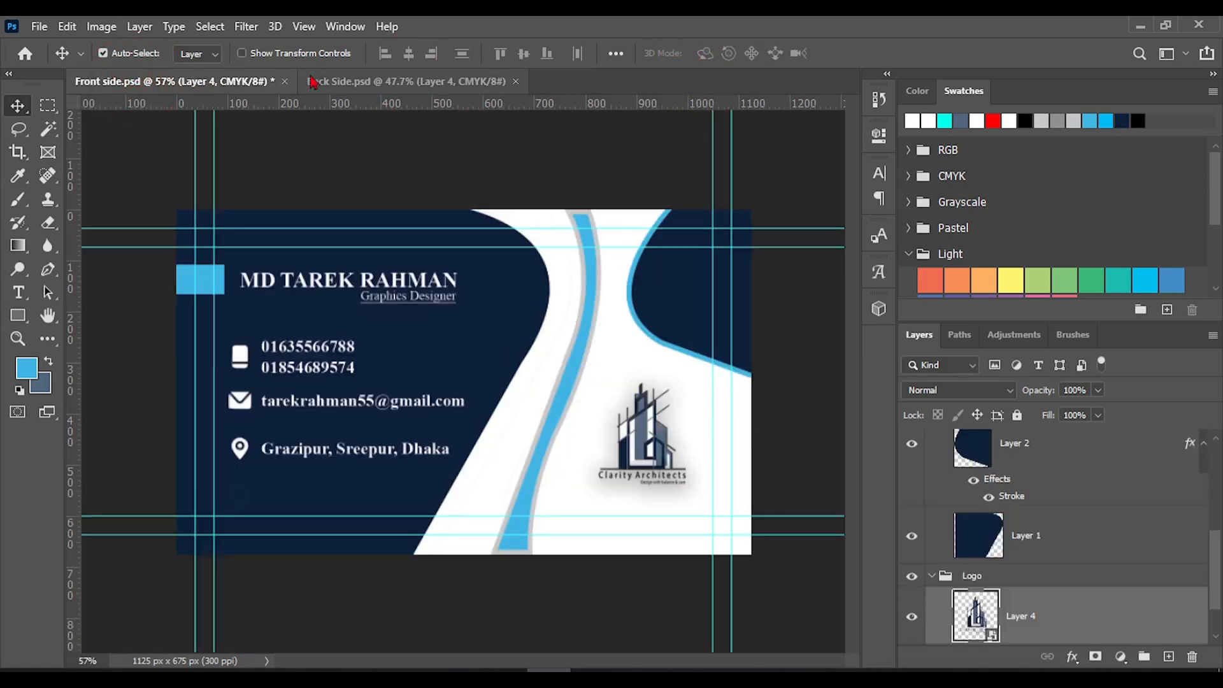
Compare the Back Side and Front side card designs at a similar magnification, ending on Front side.psd
click(368, 81)
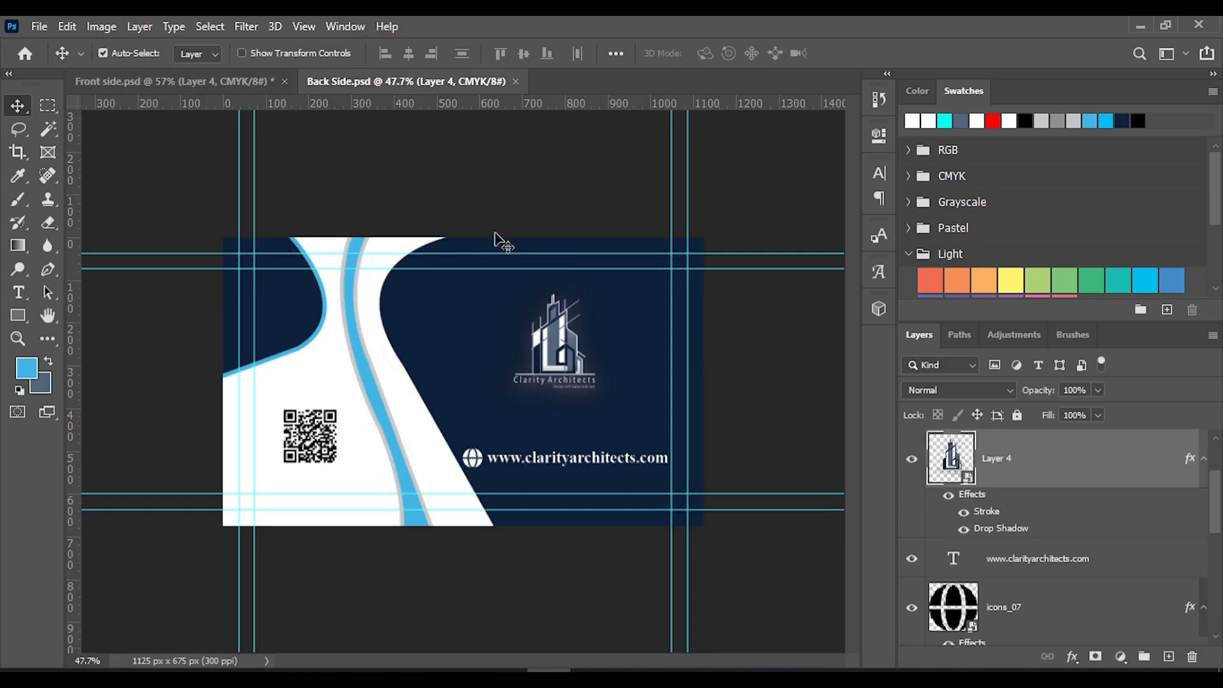
scroll(548, 334, up, 3)
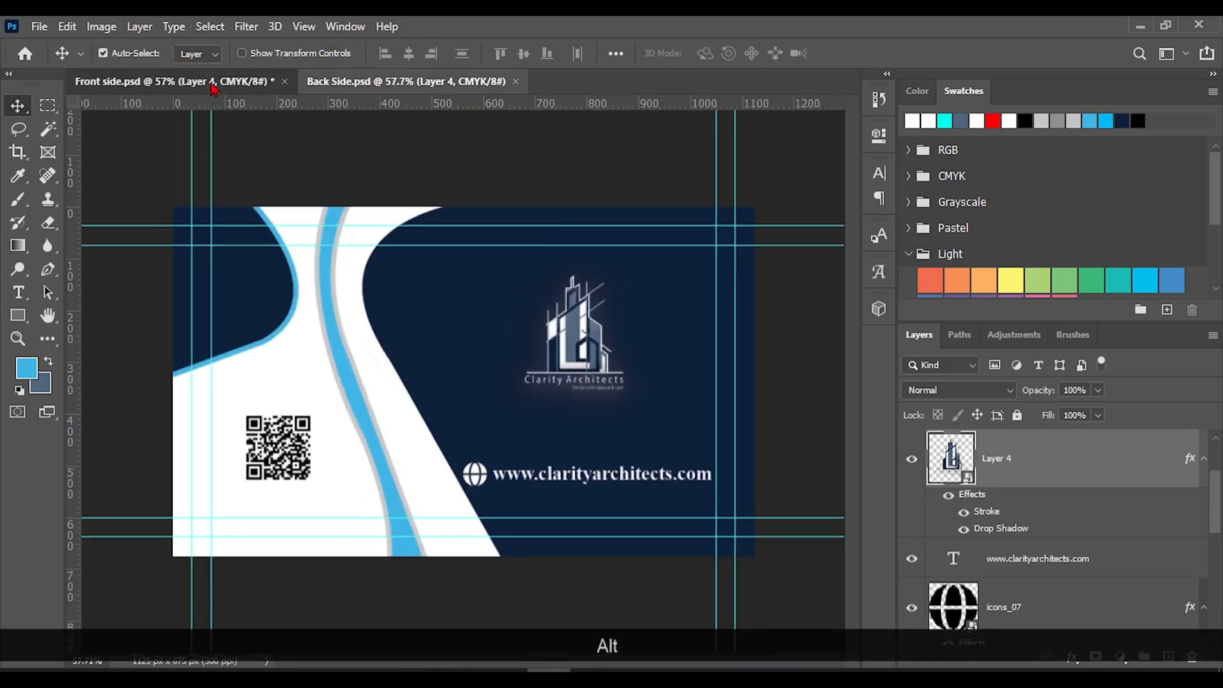
click(219, 86)
click(368, 88)
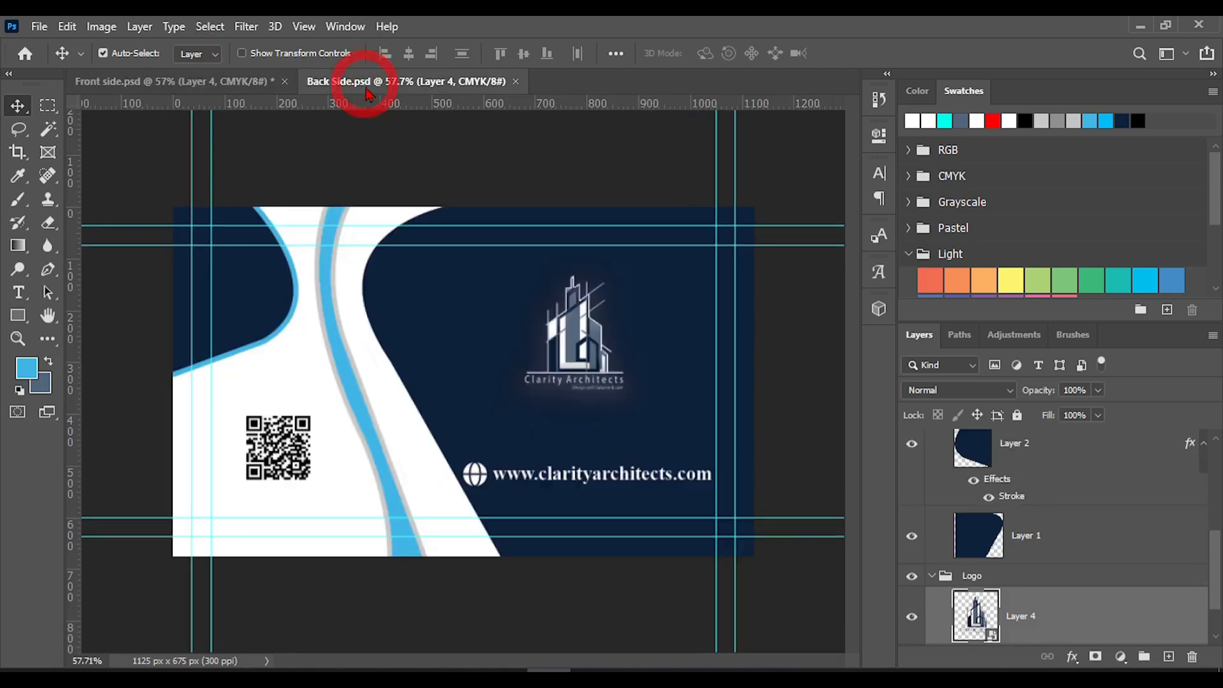
click(218, 87)
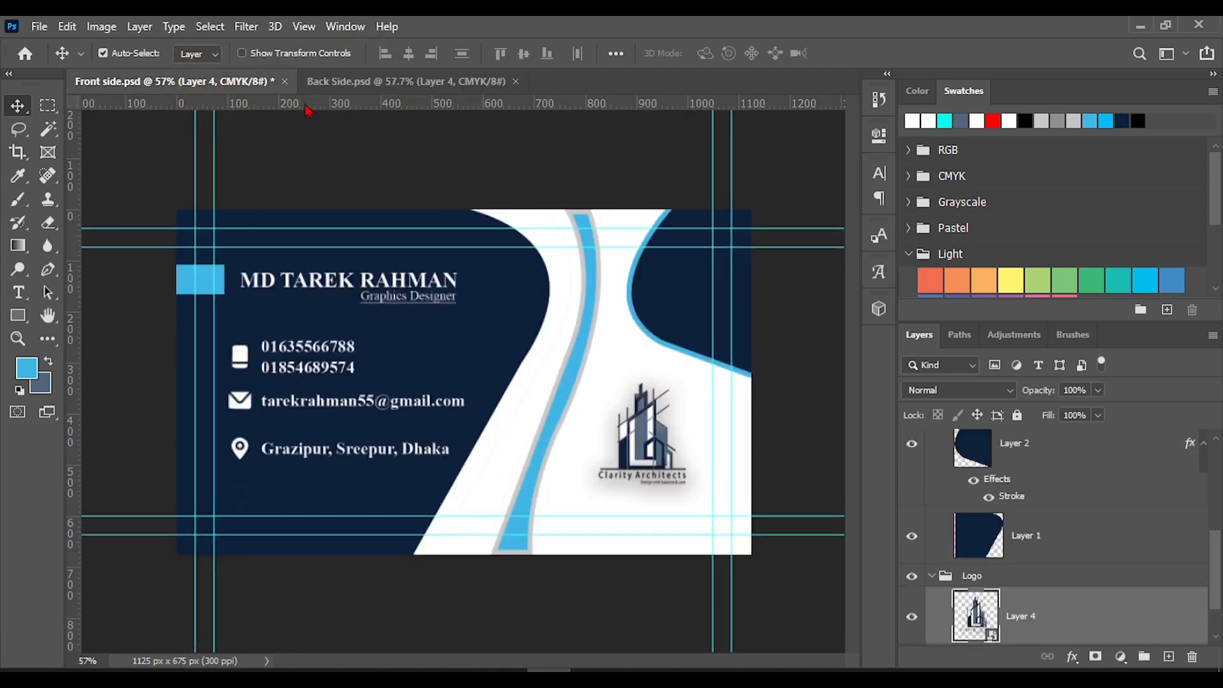
Copy the light blue rectangle from Front side.psd into Back Side.psd, place it flush with the card's right edge beside the logo, and save
click(403, 82)
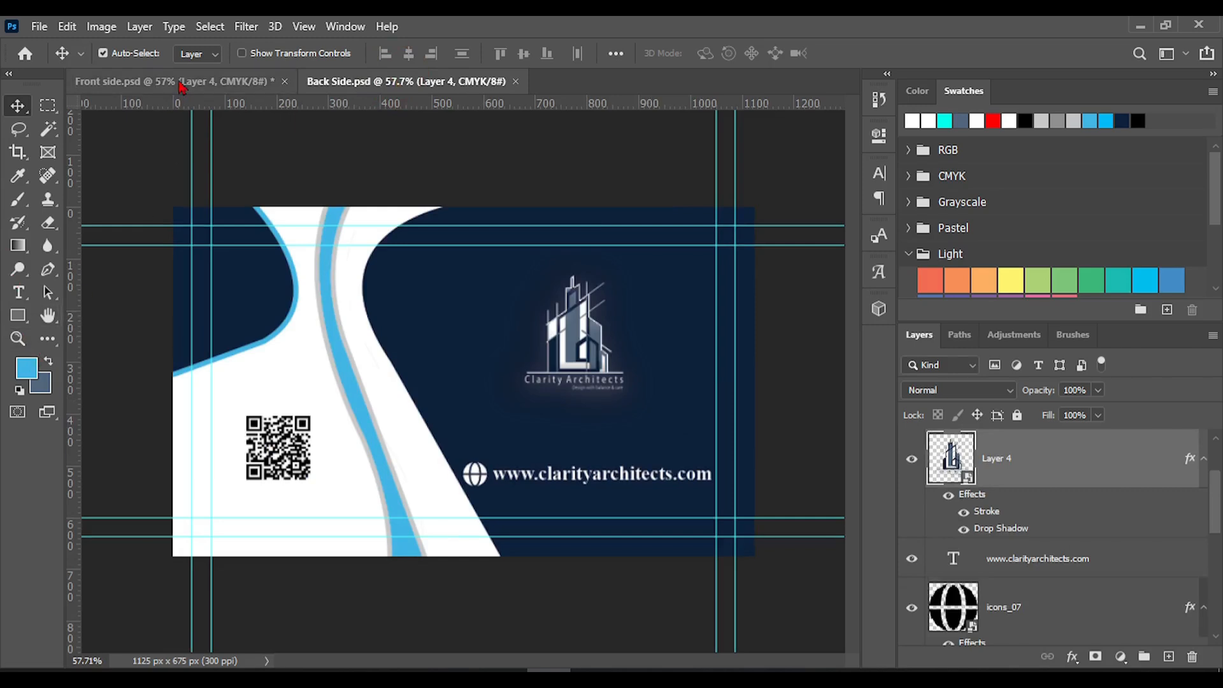
click(167, 81)
click(206, 287)
drag(205, 288, 518, 112)
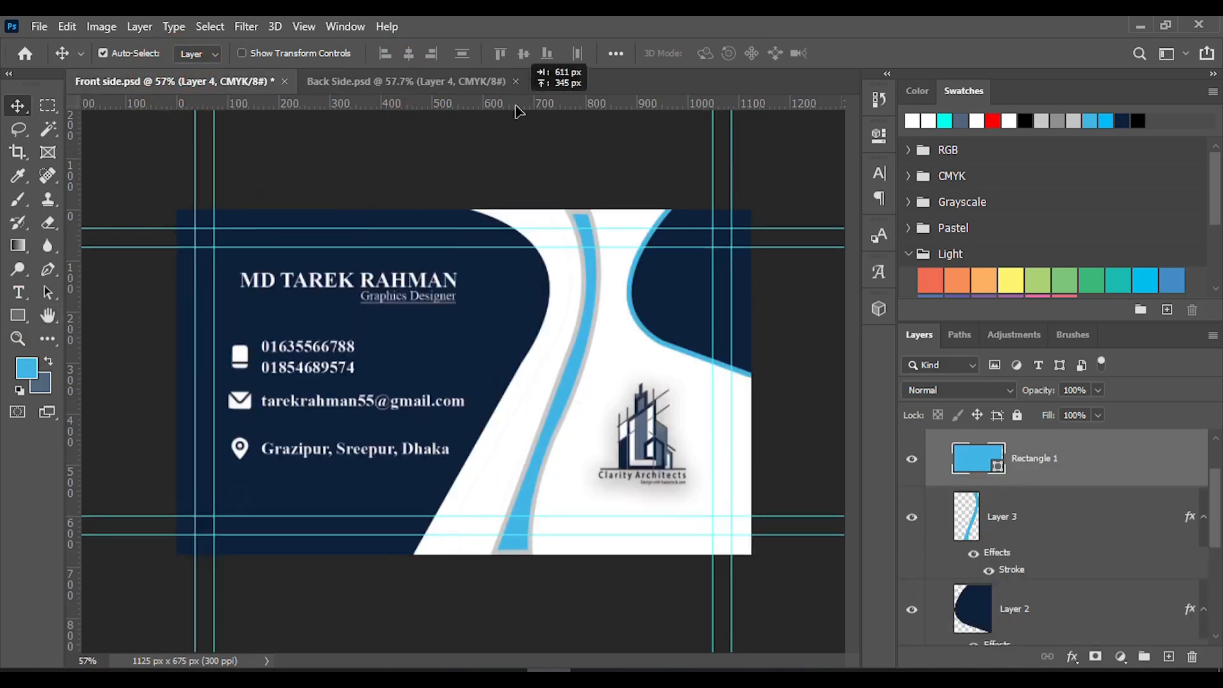
drag(448, 89, 448, 89)
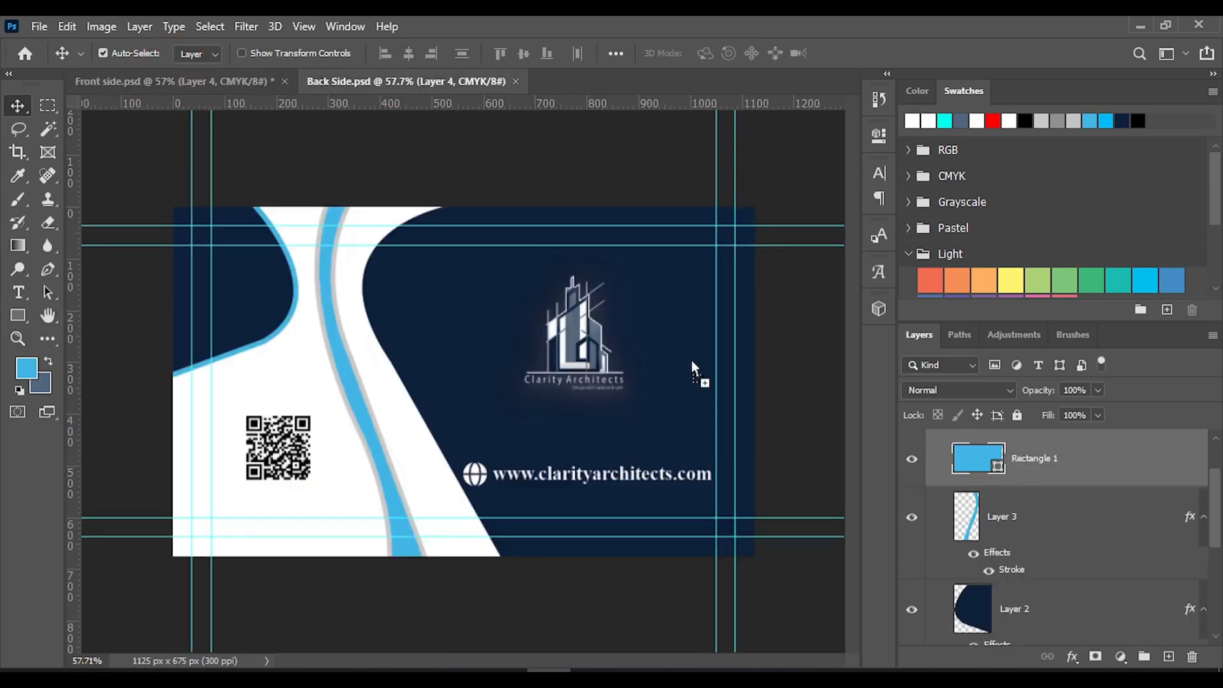
drag(730, 331, 736, 312)
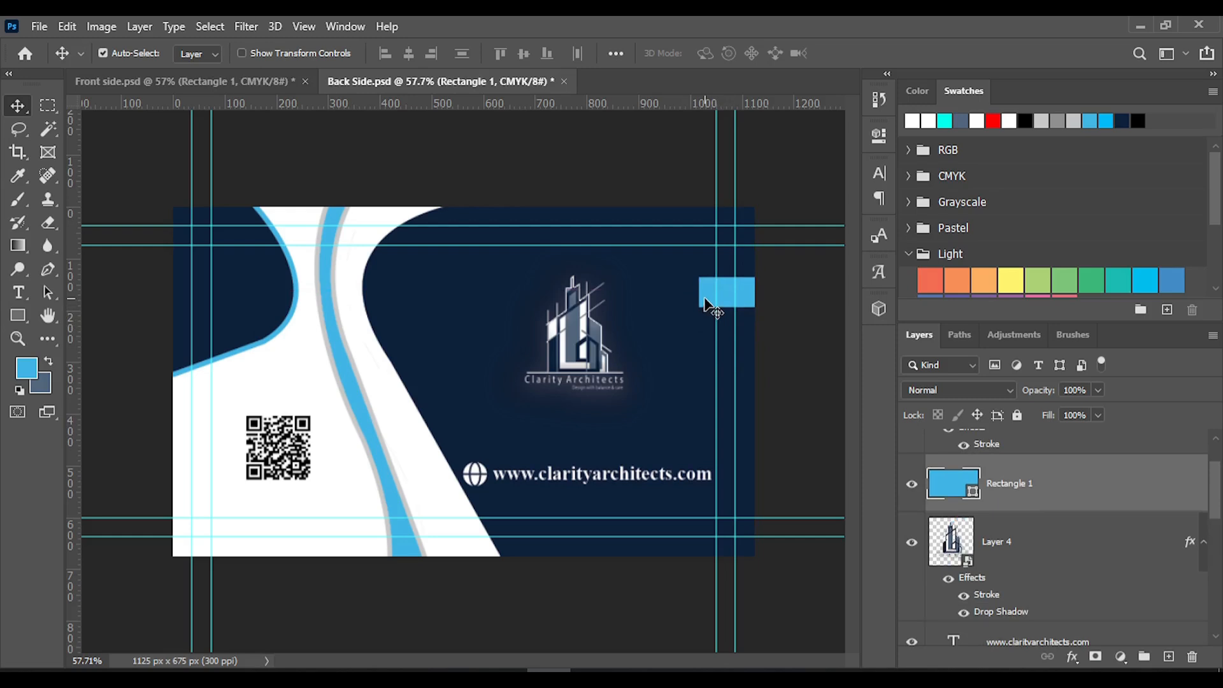
key(ctrl+s)
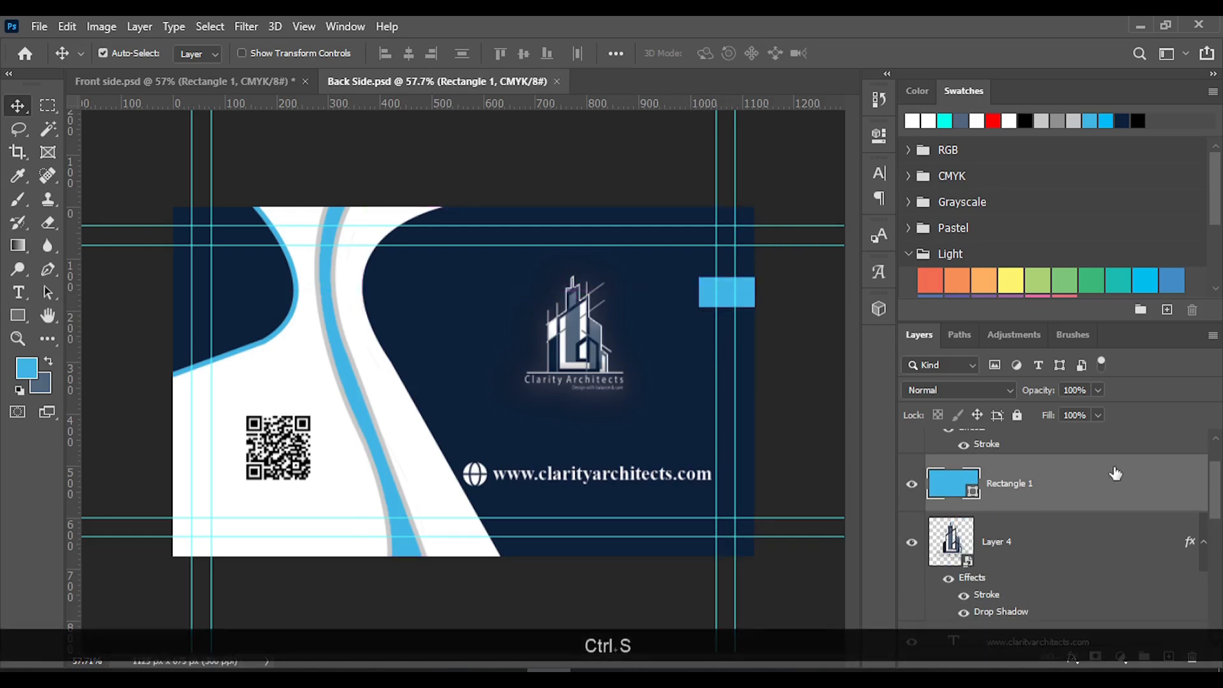
Group Layer 3, Rectangle 1, the blue stripe layer and Layer 1, and name the group Shapes
scroll(1116, 474, up, 2)
scroll(1113, 503, down, 3)
scroll(1110, 502, up, 5)
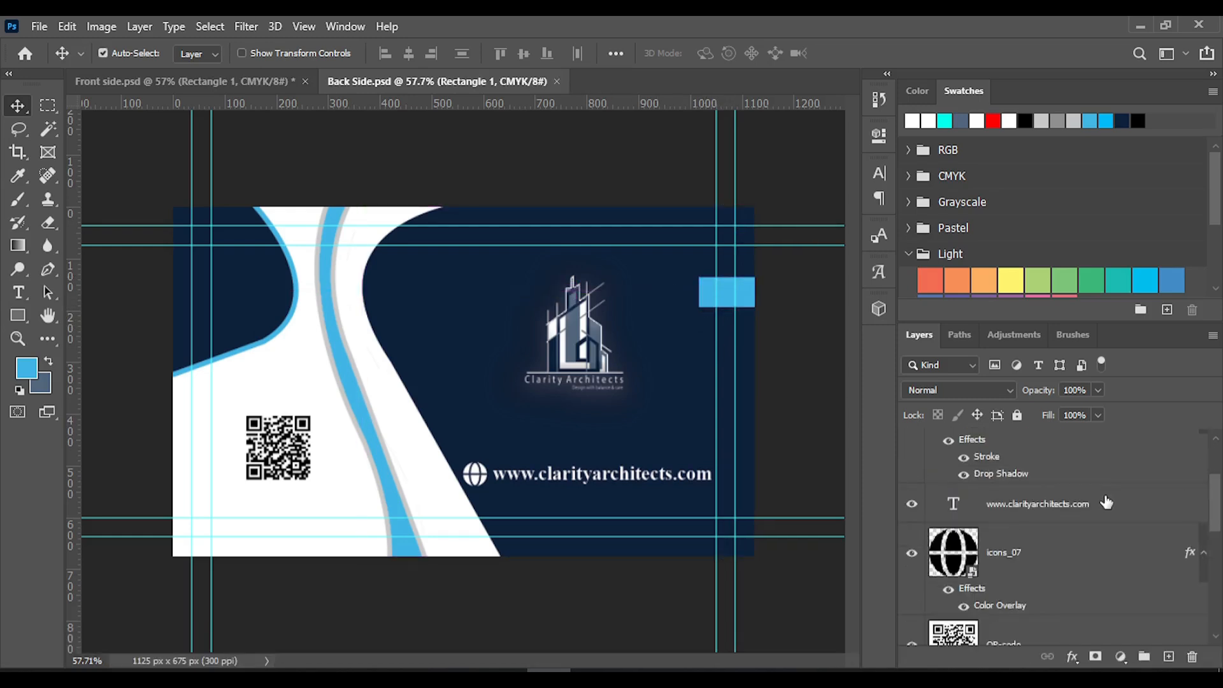
scroll(1107, 501, down, 2)
click(1001, 473)
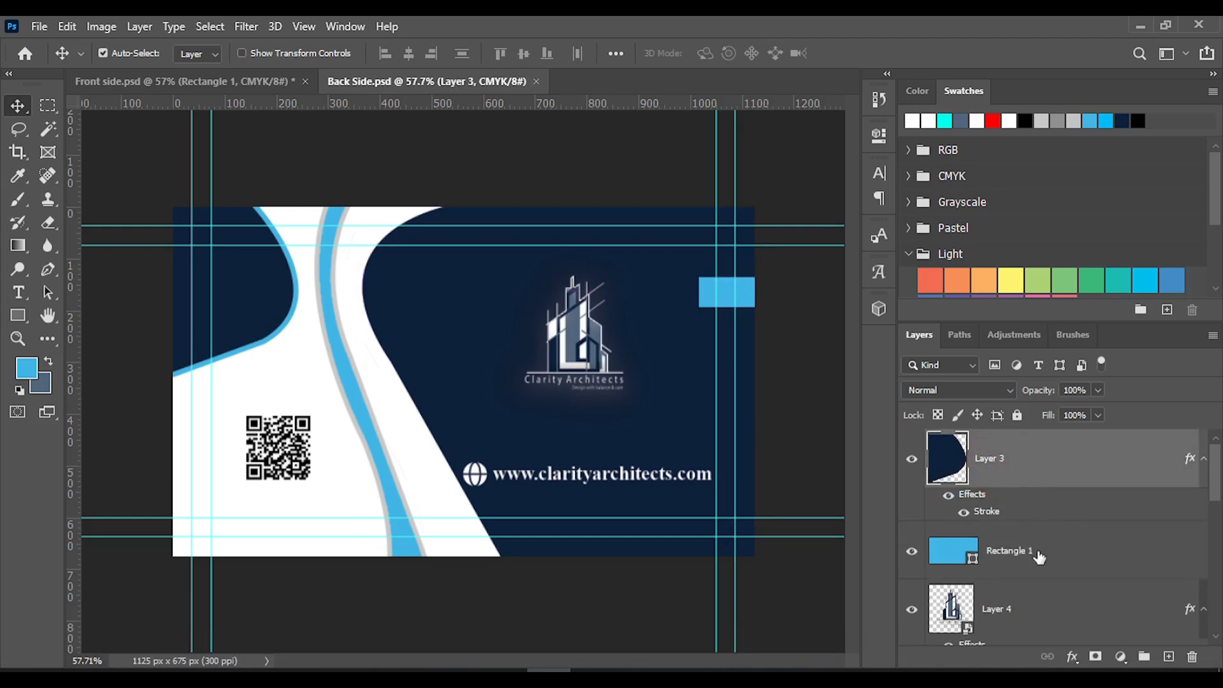
ctrl+click(1038, 560)
scroll(1065, 581, down, 7)
scroll(1048, 570, up, 3)
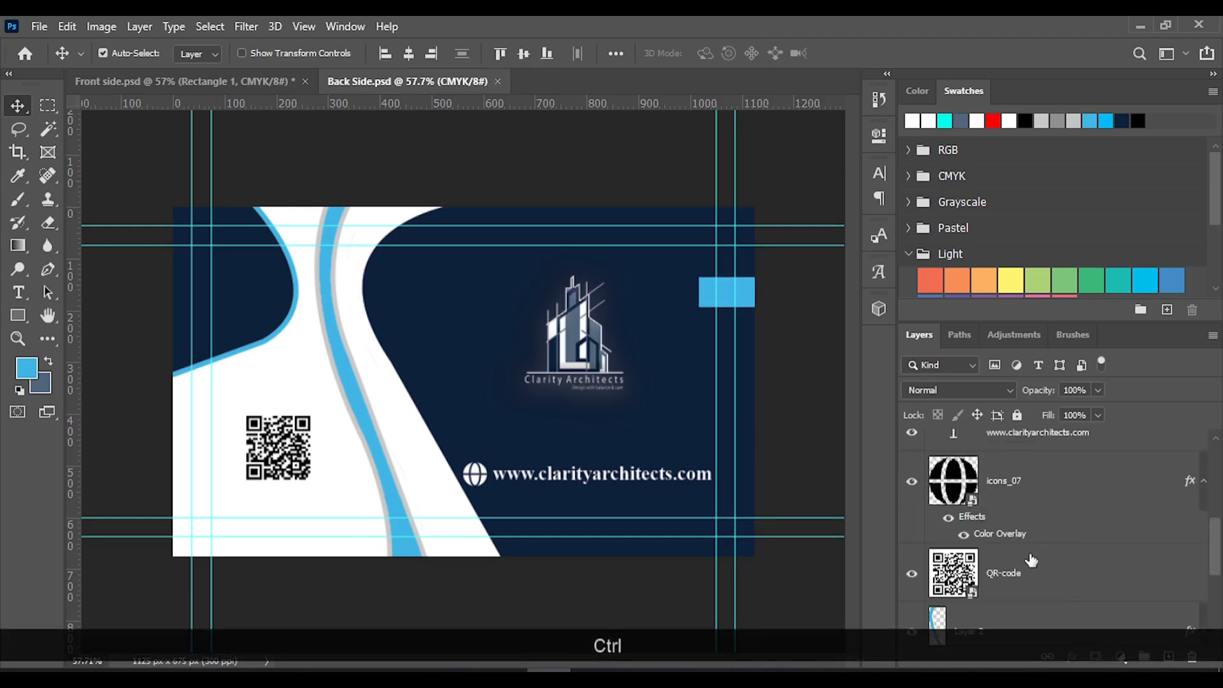
scroll(1031, 560, down, 6)
ctrl+click(1024, 534)
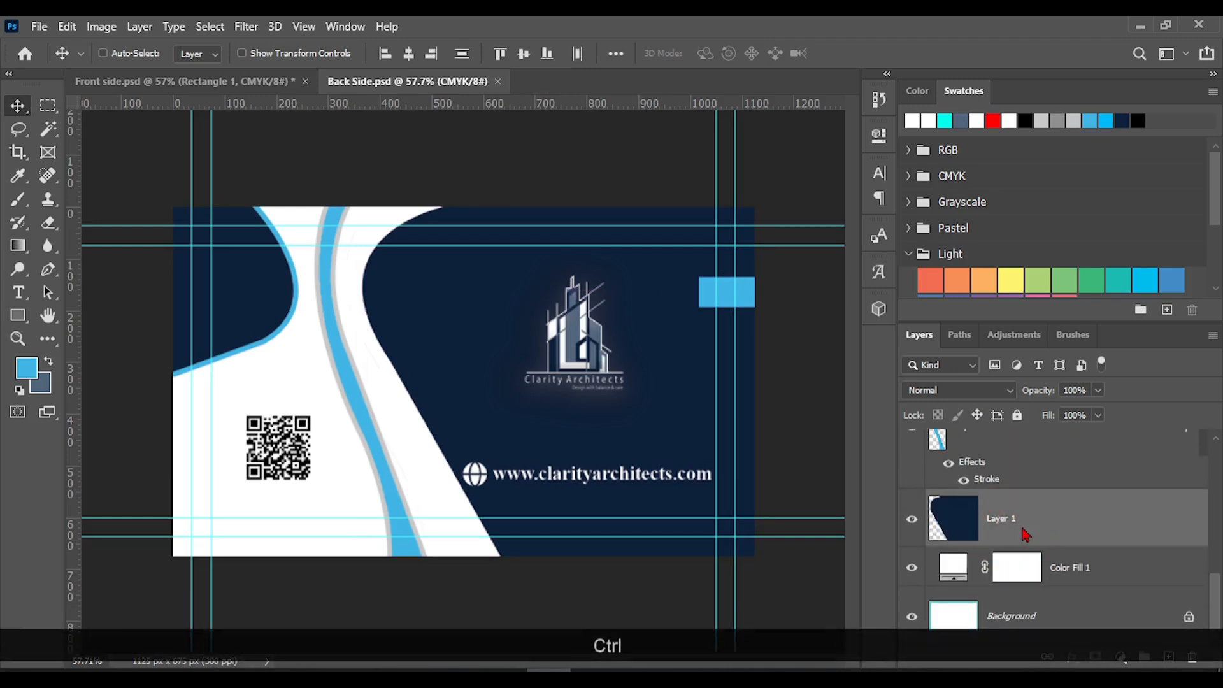
ctrl+click(1003, 446)
scroll(1007, 510, up, 4)
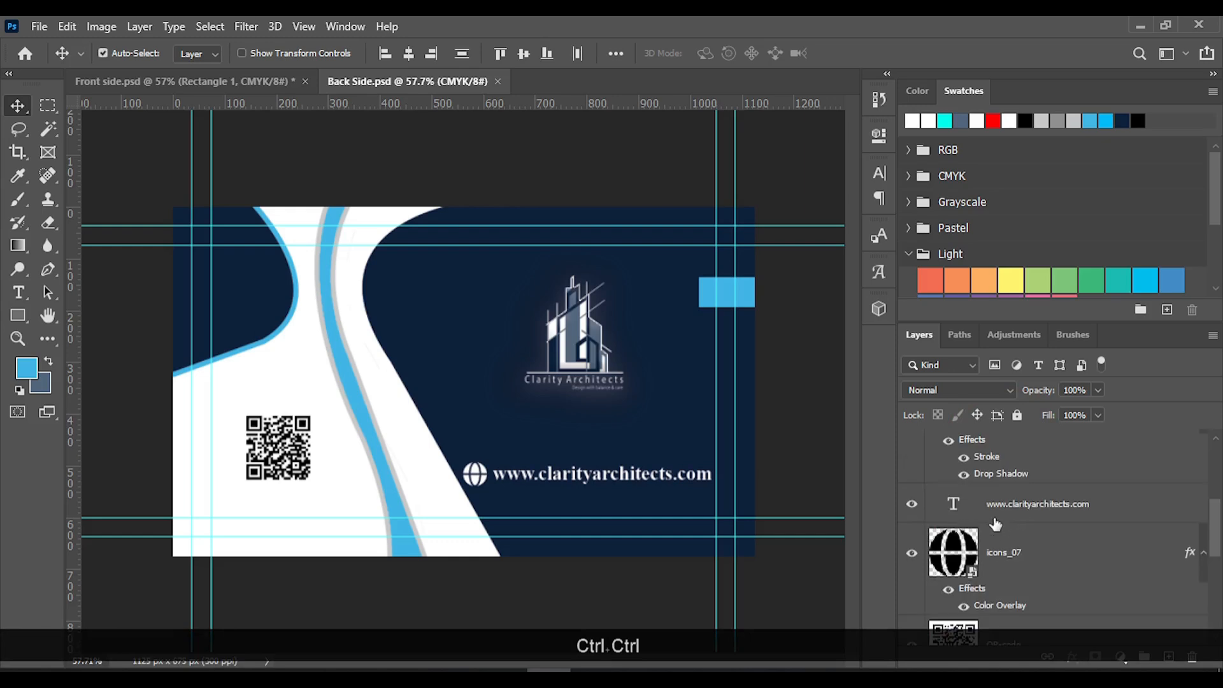
scroll(1010, 529, down, 3)
scroll(1007, 544, up, 5)
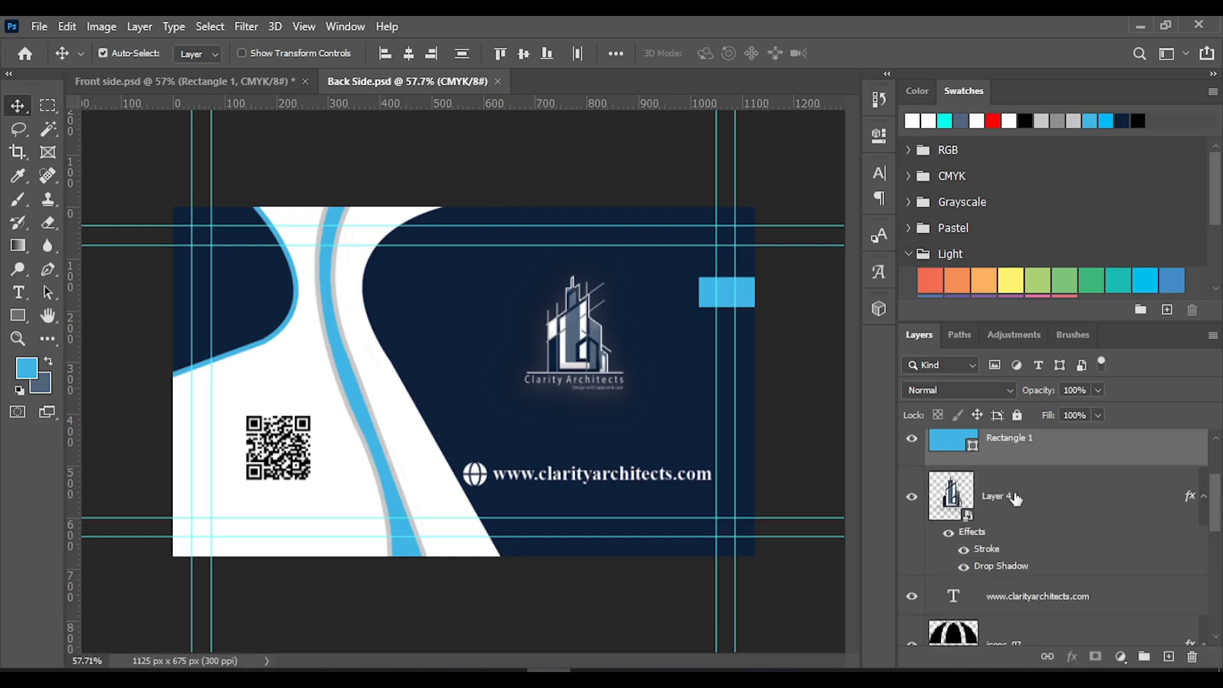
scroll(1036, 511, up, 2)
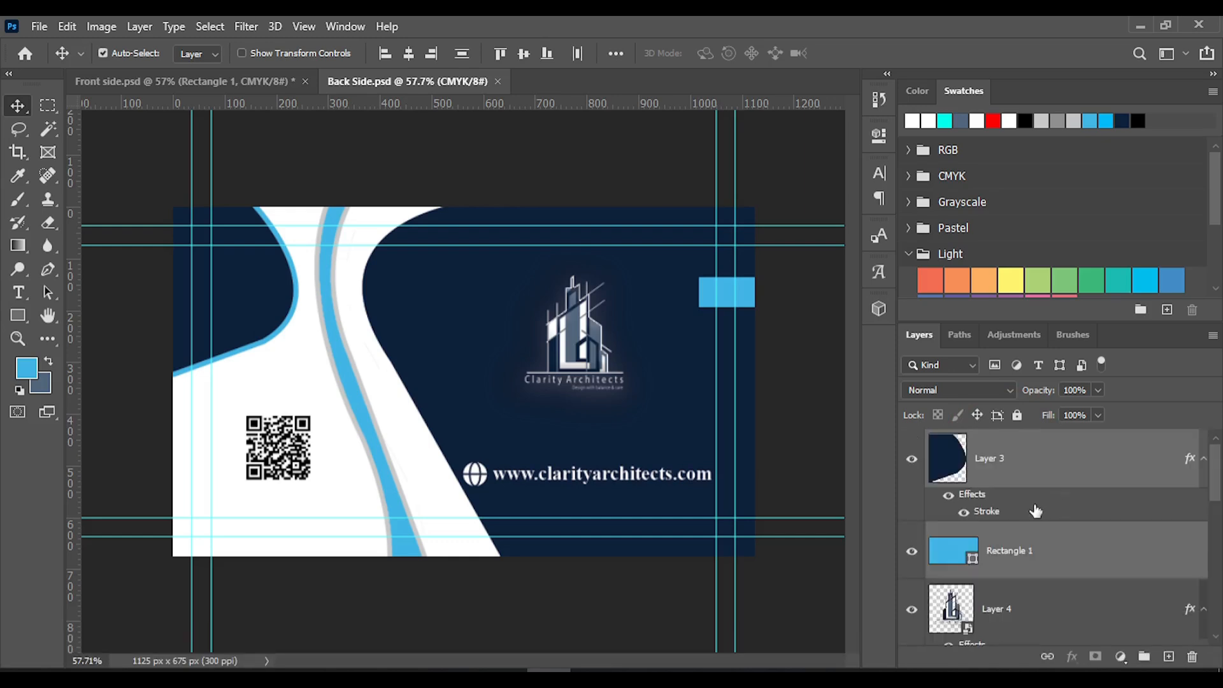
key(ctrl+g)
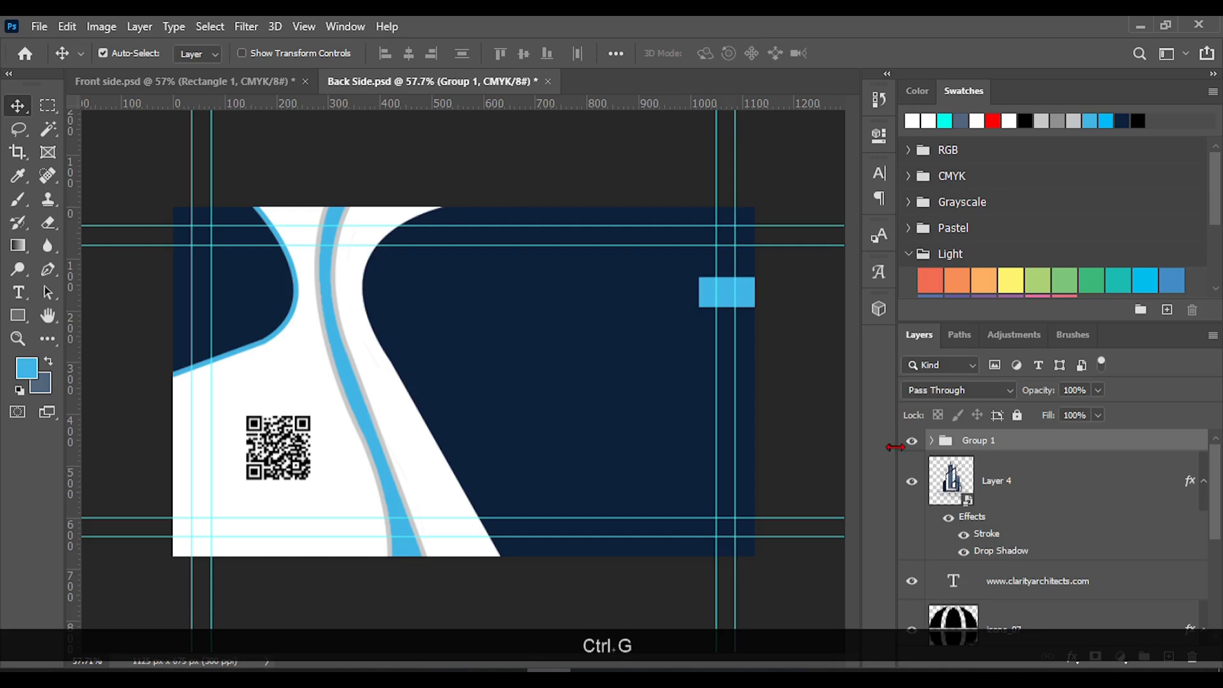
click(987, 442)
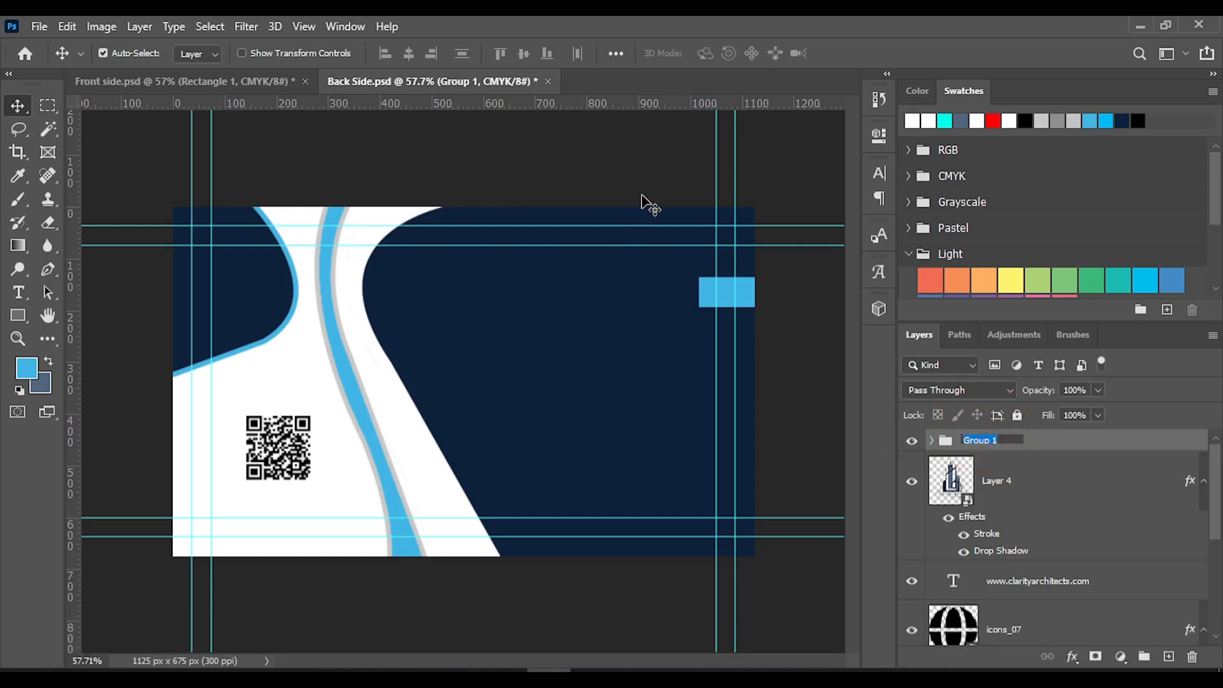
text(Shapes)
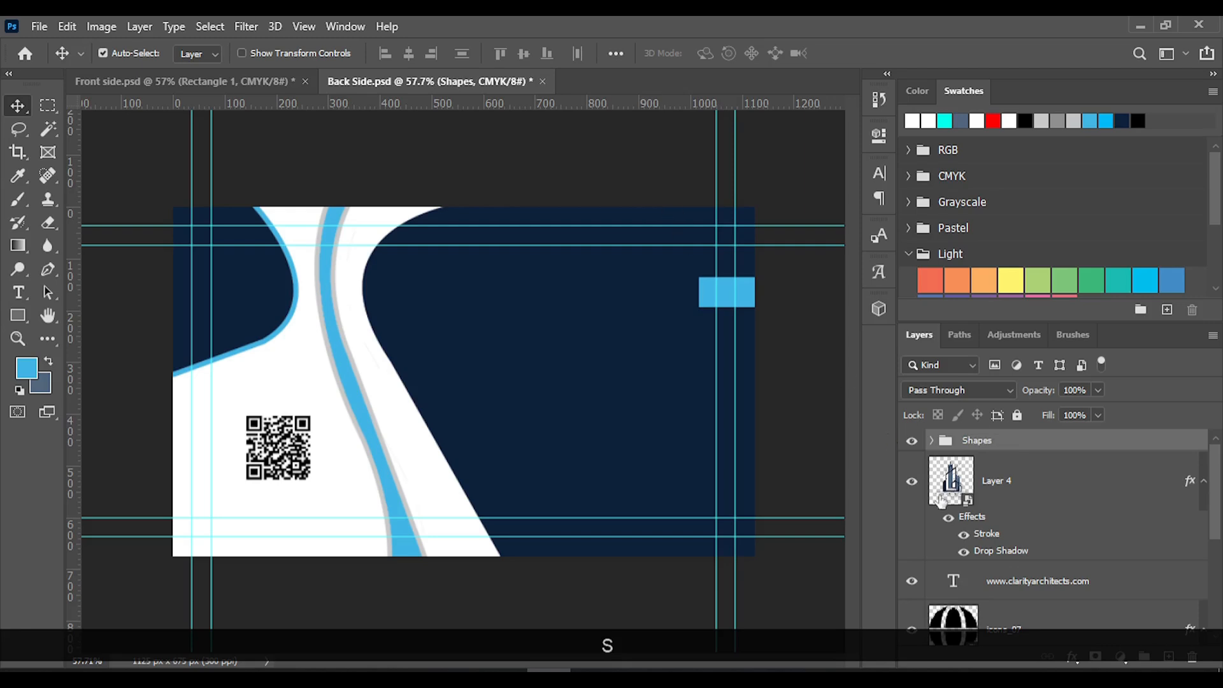
Rename Layer 4 as Logo and move it above the Shapes group
double_click(1013, 488)
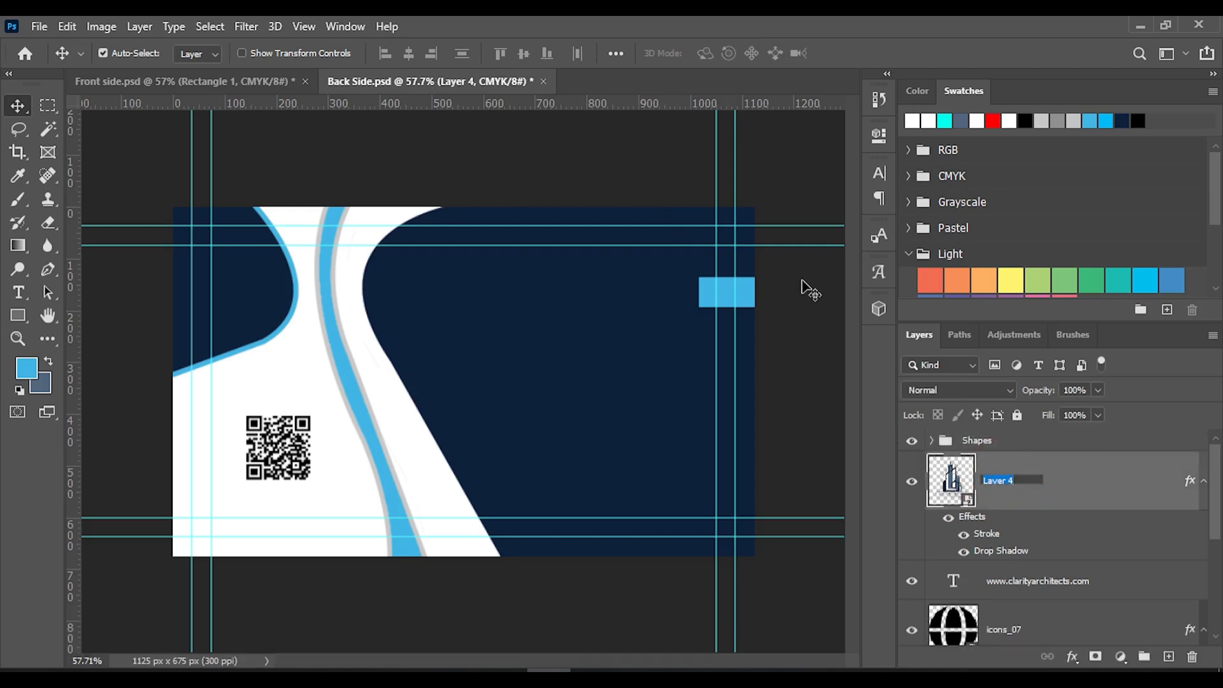
text(Logo)
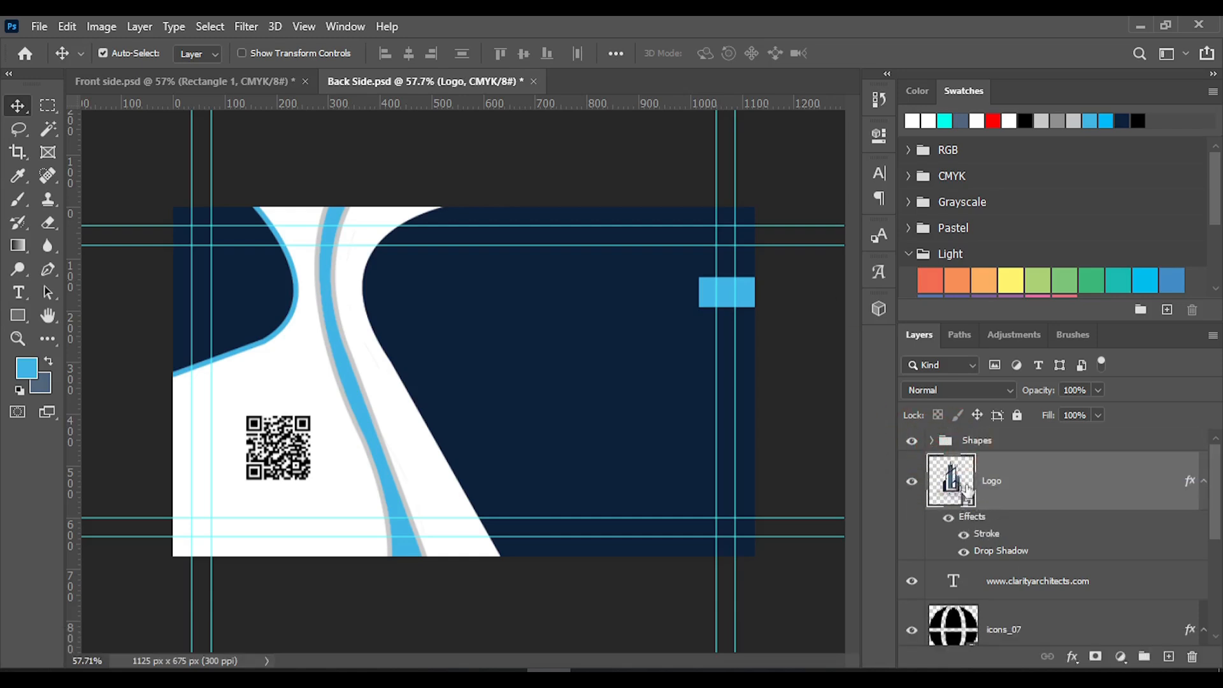
drag(967, 490, 1015, 433)
Group the icons_07 and QR-code layers and name the group Icon
scroll(984, 535, down, 3)
scroll(985, 536, up, 1)
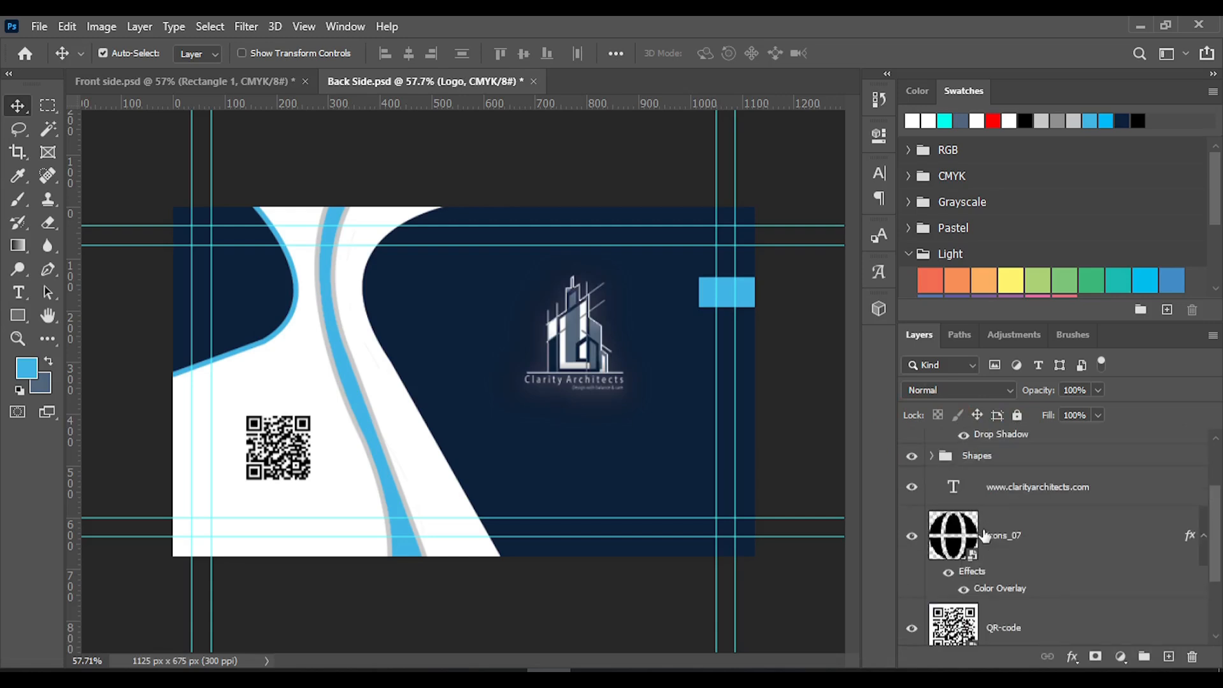
ctrl+click(997, 538)
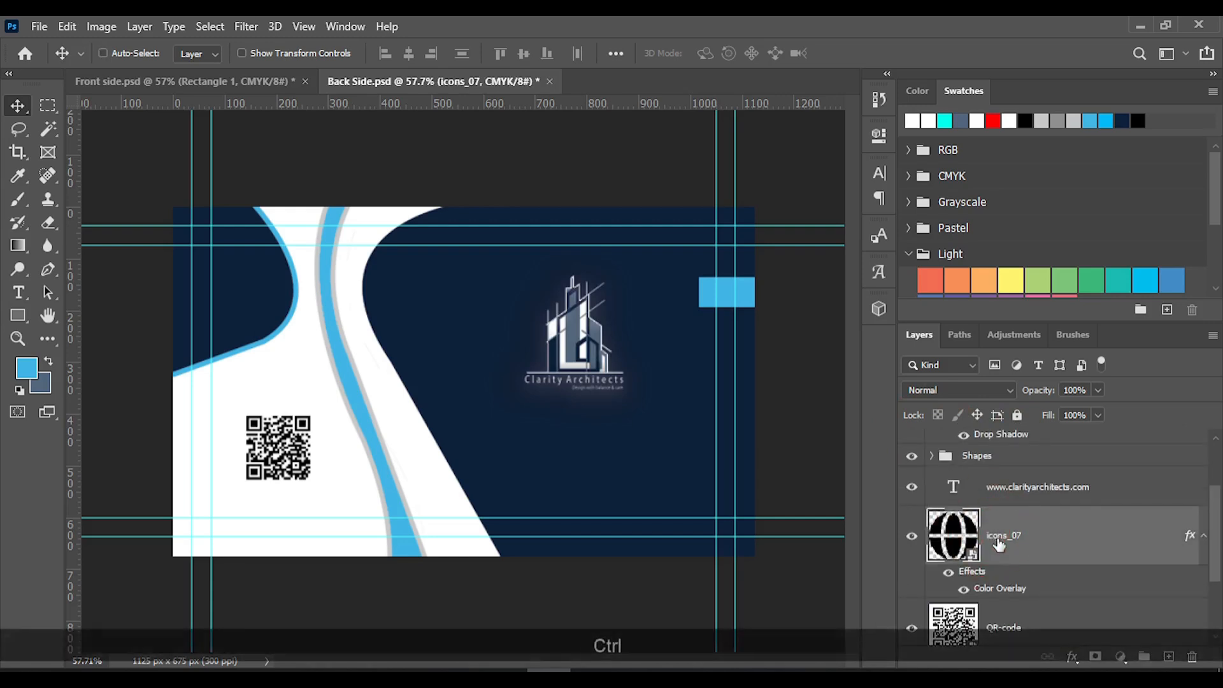
scroll(1011, 589, down, 2)
ctrl+click(989, 532)
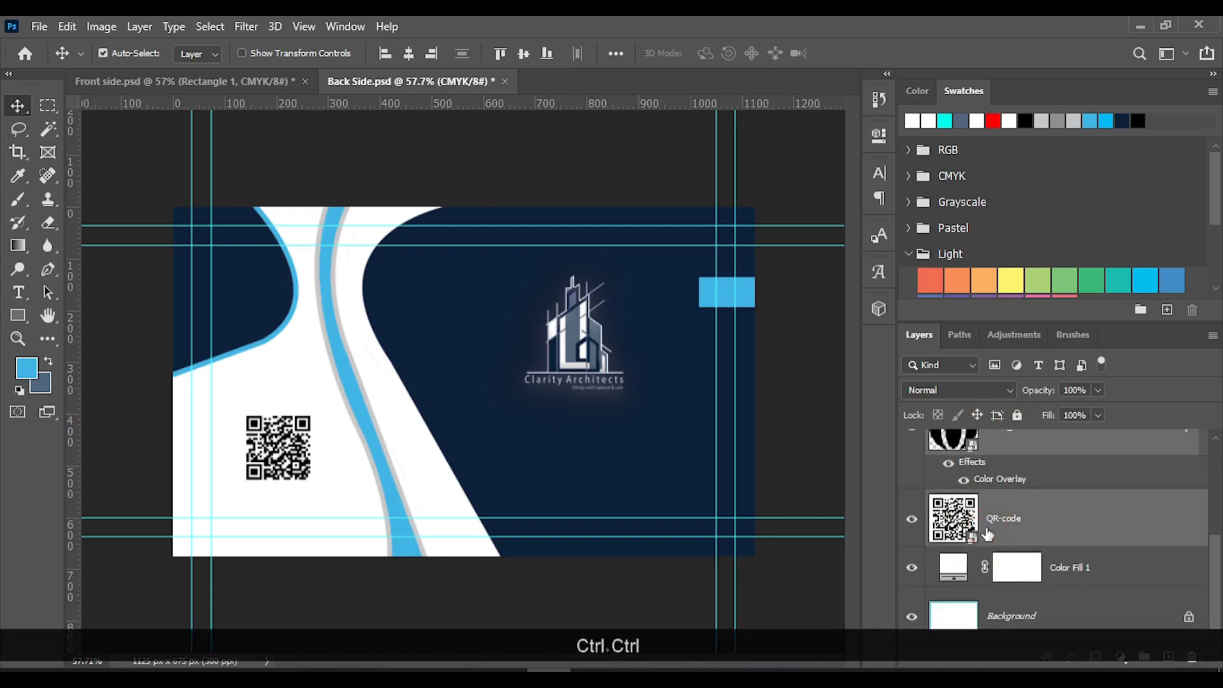
key(ctrl+g)
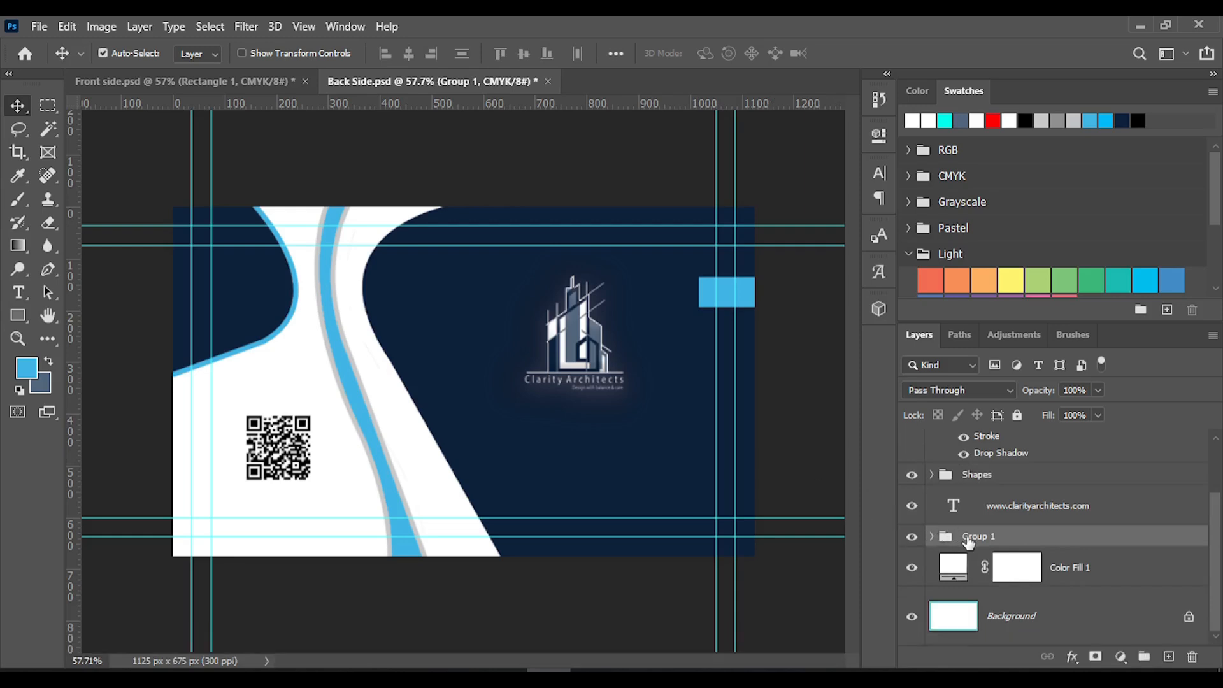
text(Icon)
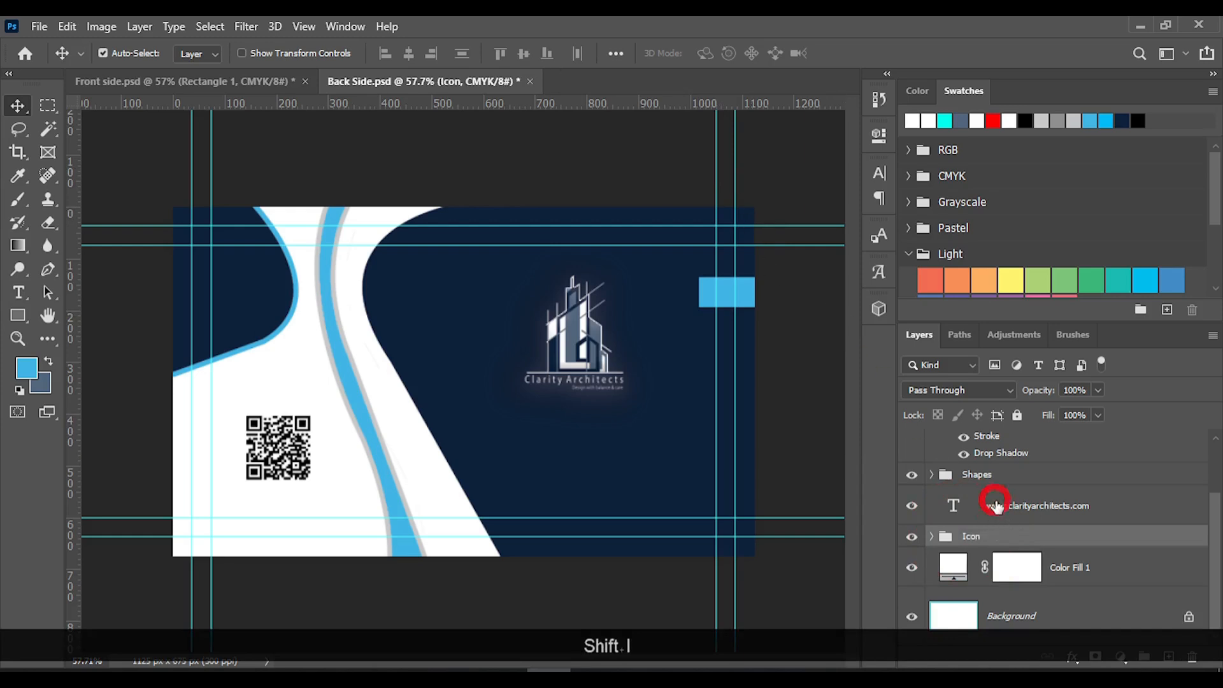
click(996, 505)
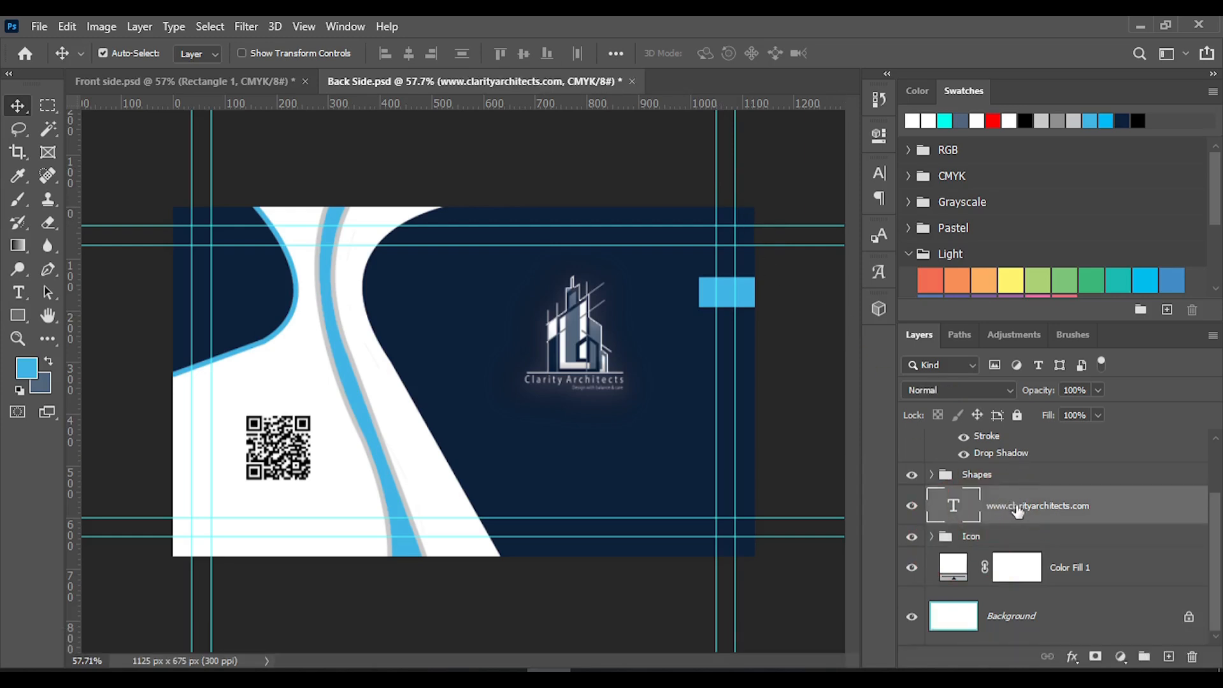
key(ctrl+g)
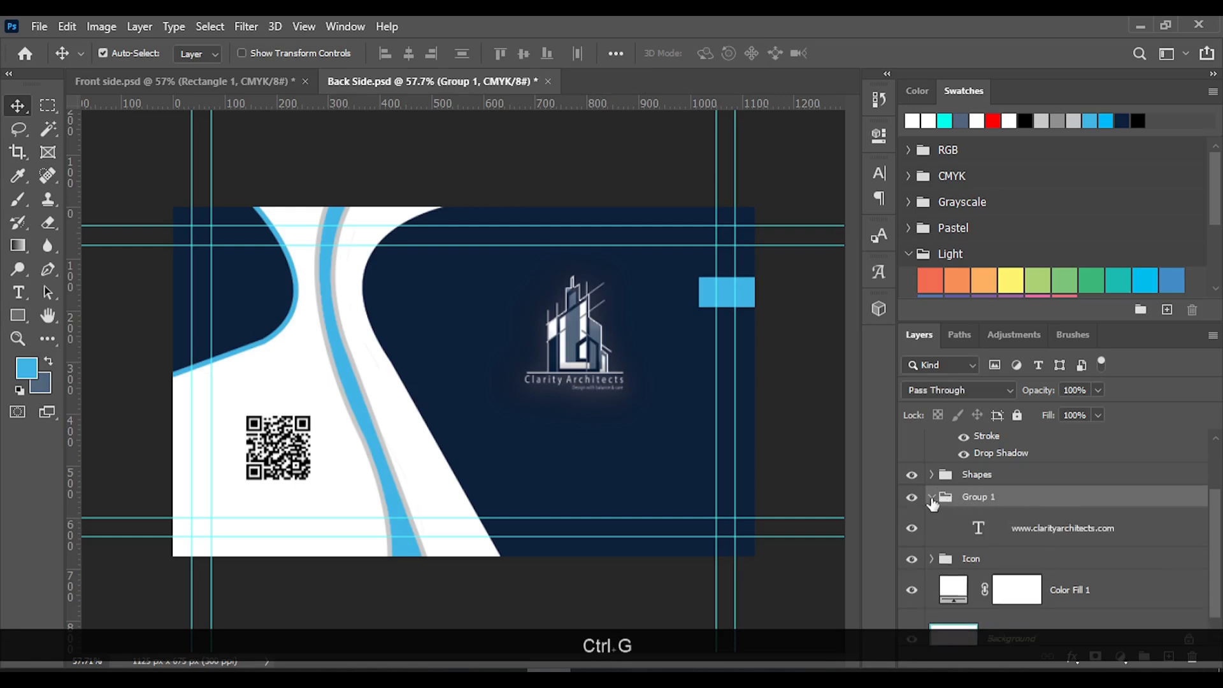
click(1060, 528)
double_click(977, 497)
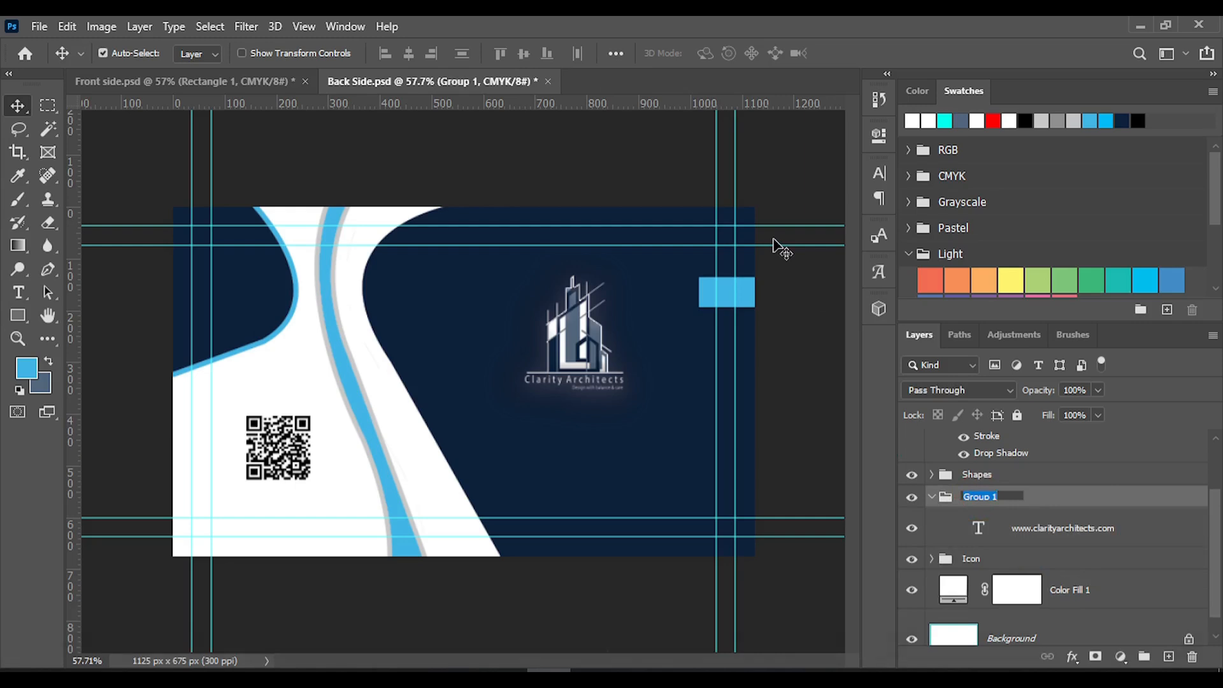
text(Te)
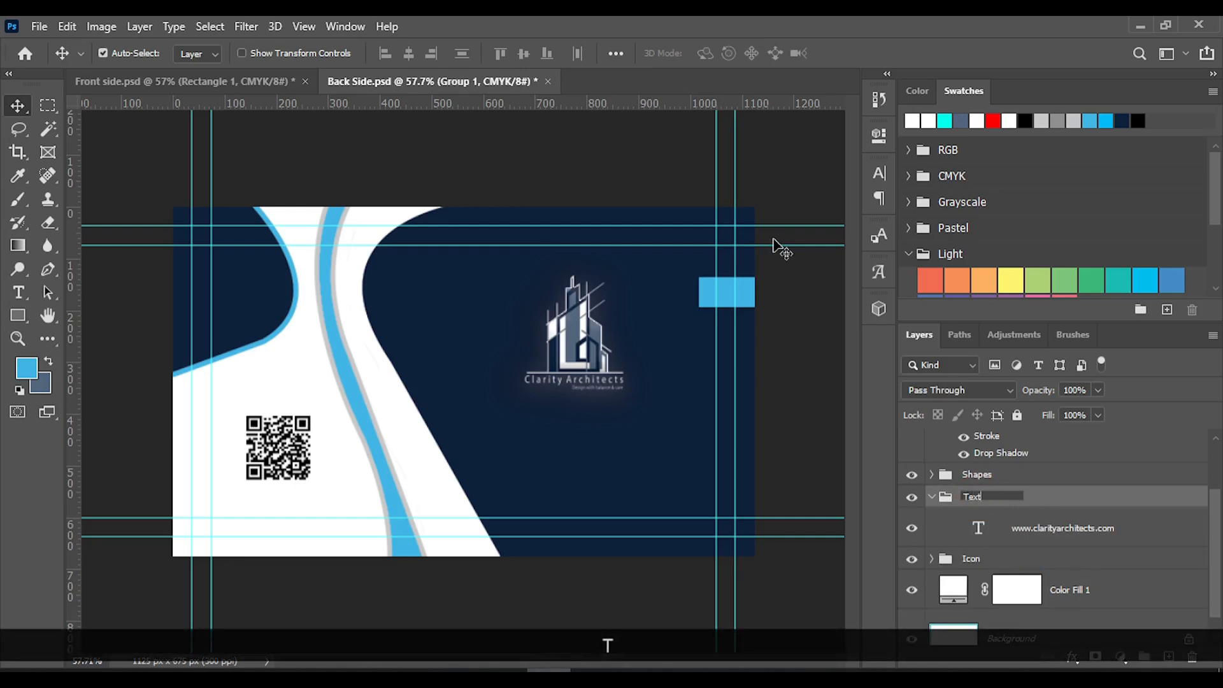
text(xt)
key(Return)
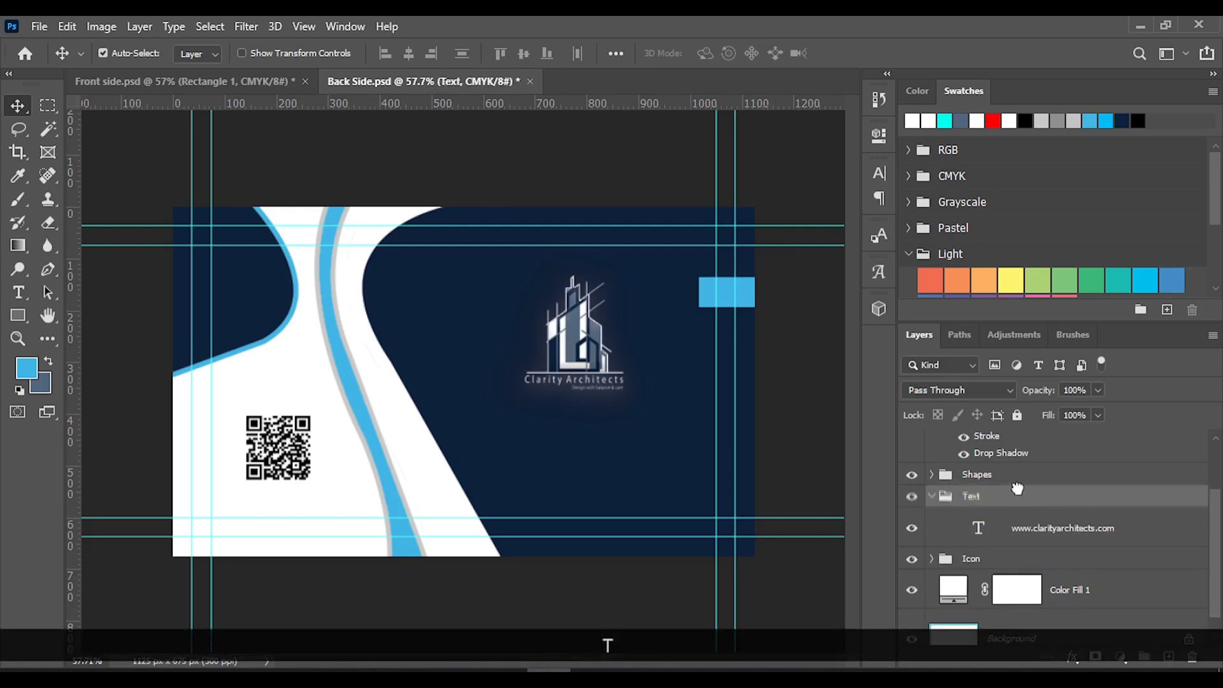
Move the Text group above the Shapes group, and place the Icon group inside Text under the web address layer
scroll(1020, 504, up, 3)
click(1016, 475)
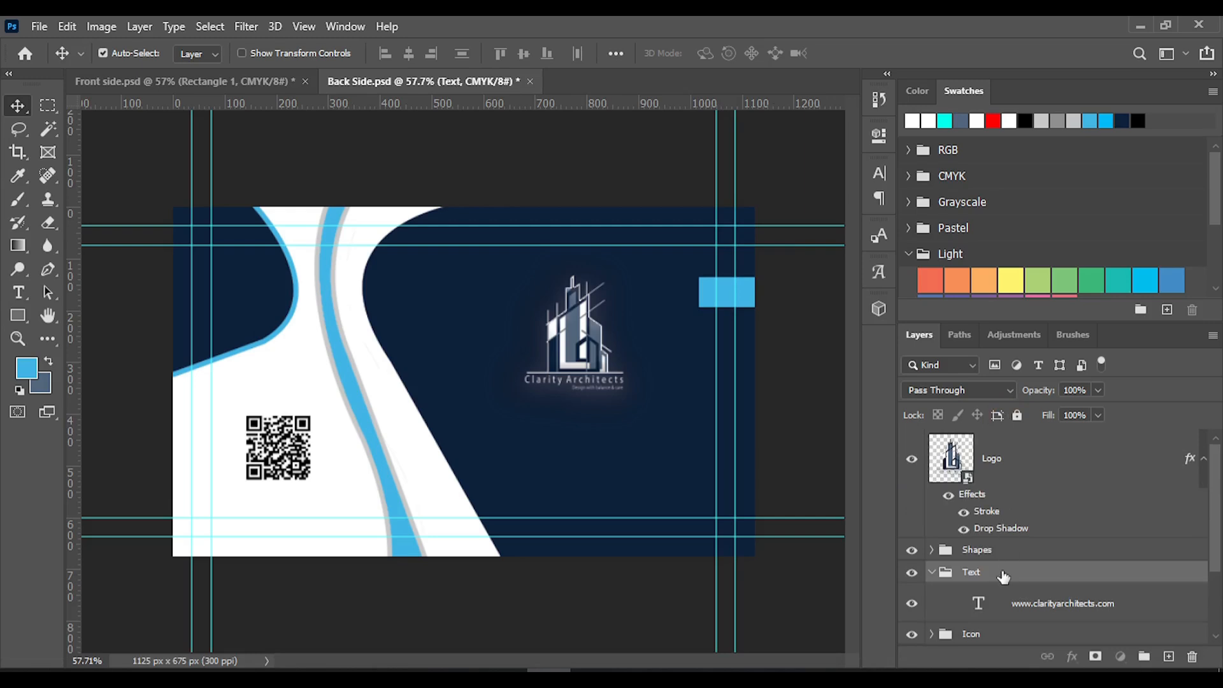
drag(1004, 576, 996, 546)
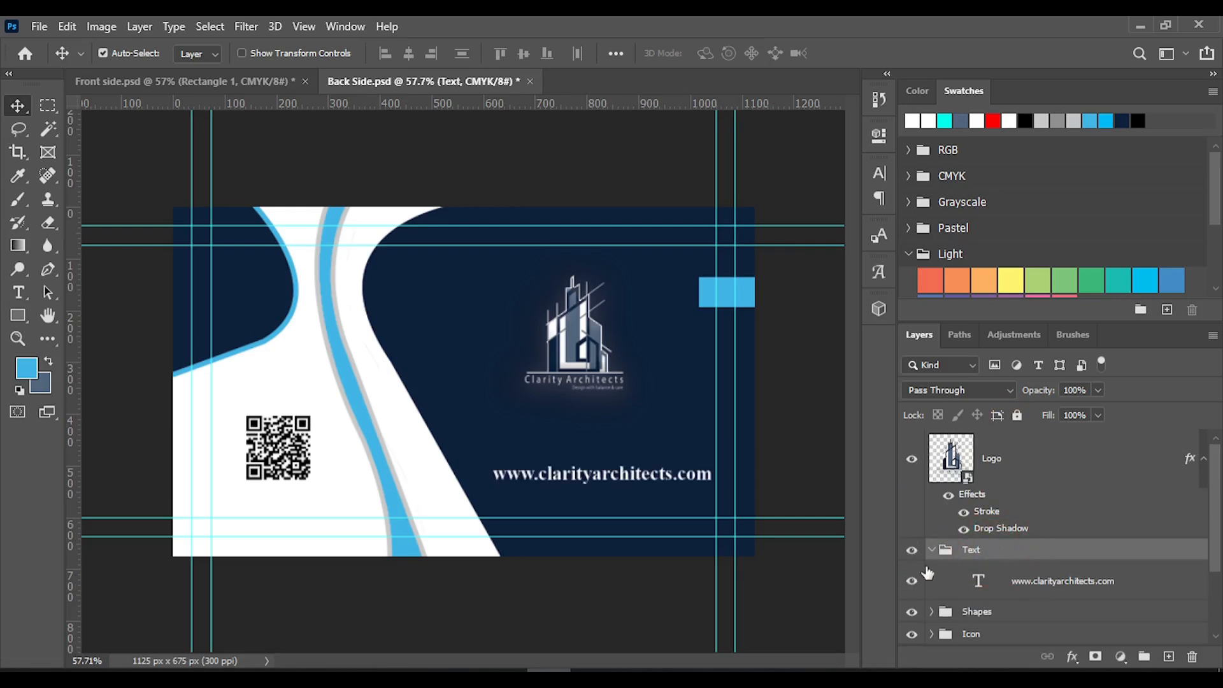
scroll(953, 626, down, 3)
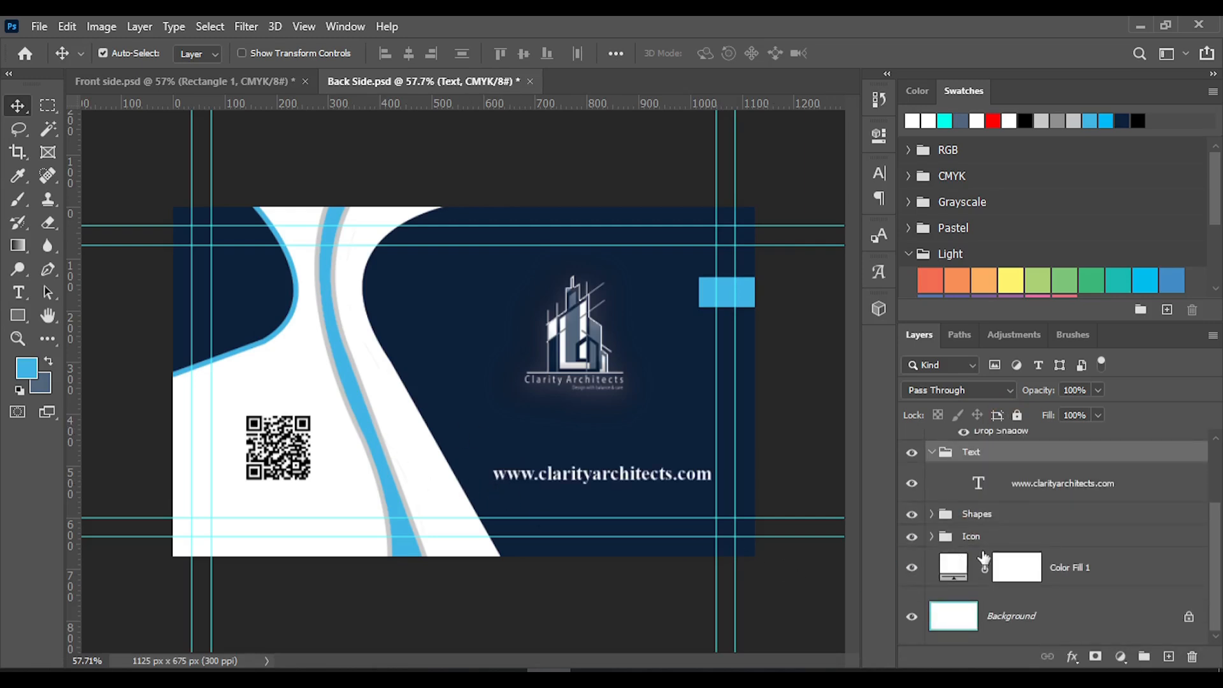
drag(966, 541, 991, 504)
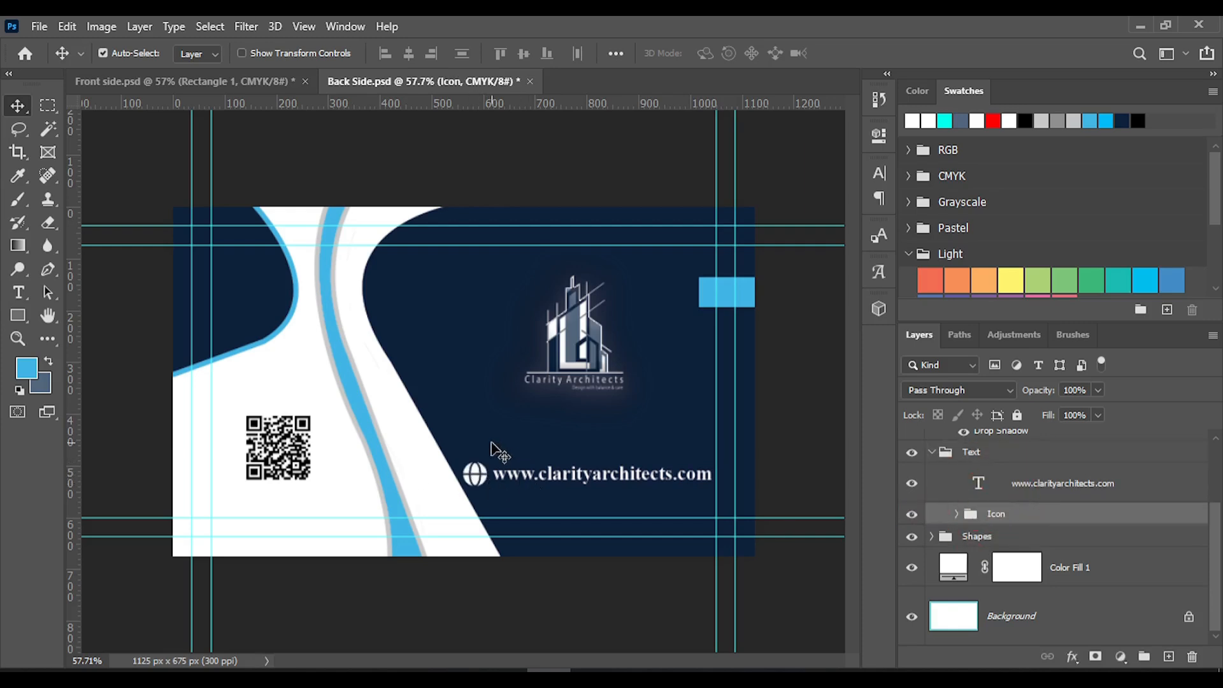
Check the reordered layer stack, including the Background and Color Fill 1 layers, and save the Back Side document
scroll(1038, 541, up, 2)
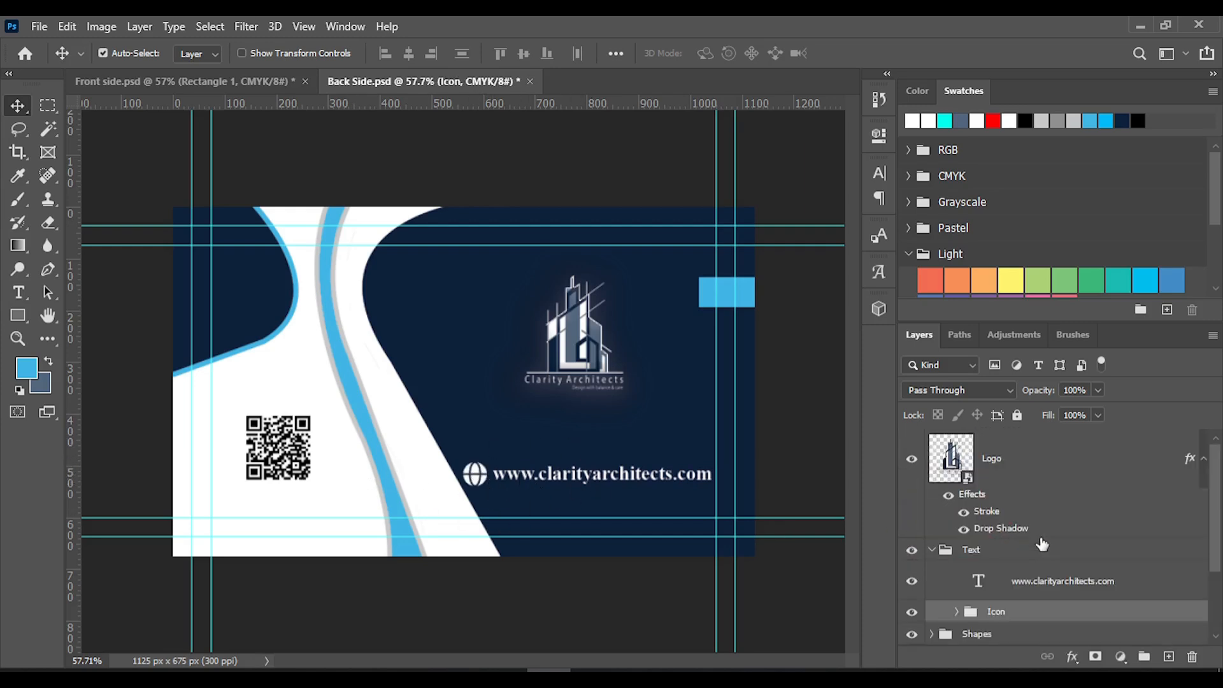
scroll(1041, 561, down, 2)
click(1016, 624)
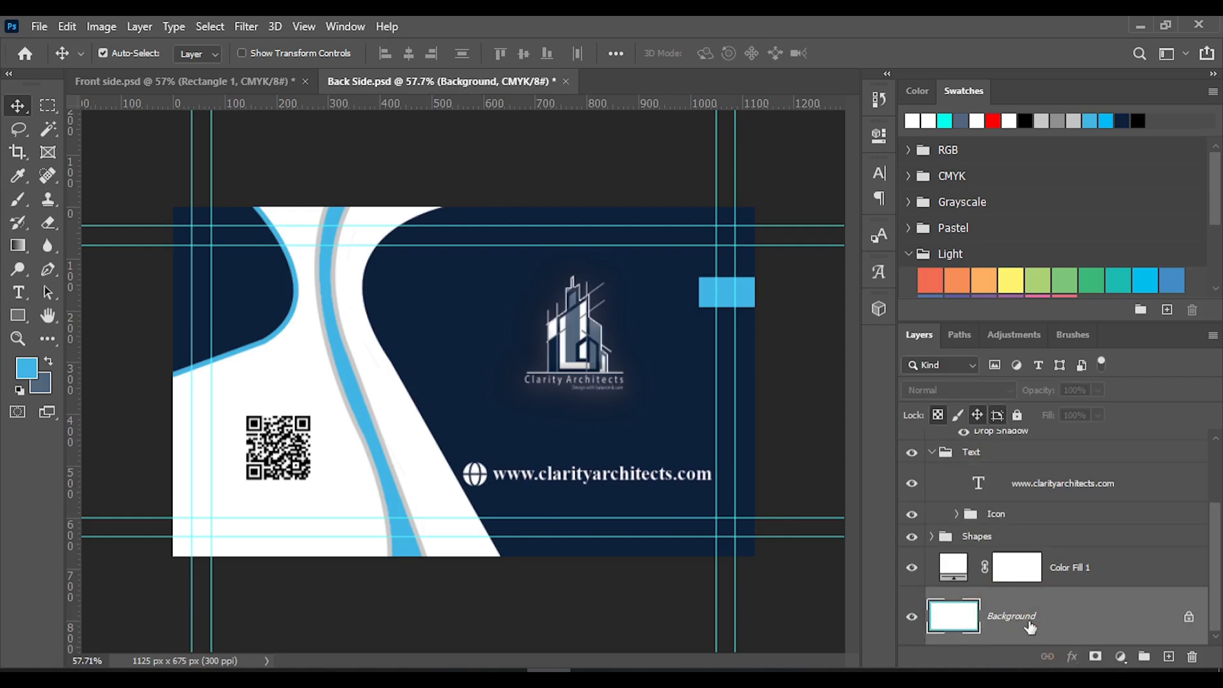
scroll(1045, 626, up, 2)
click(1045, 627)
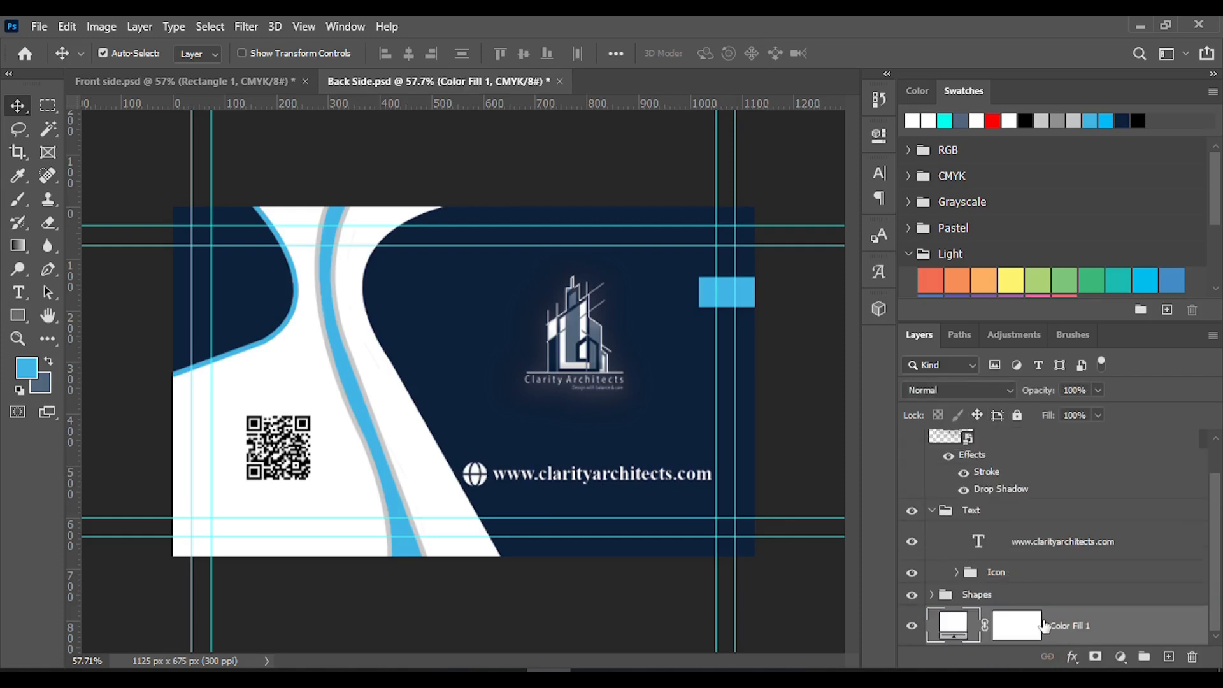
scroll(1038, 539, up, 1)
key(ctrl+s)
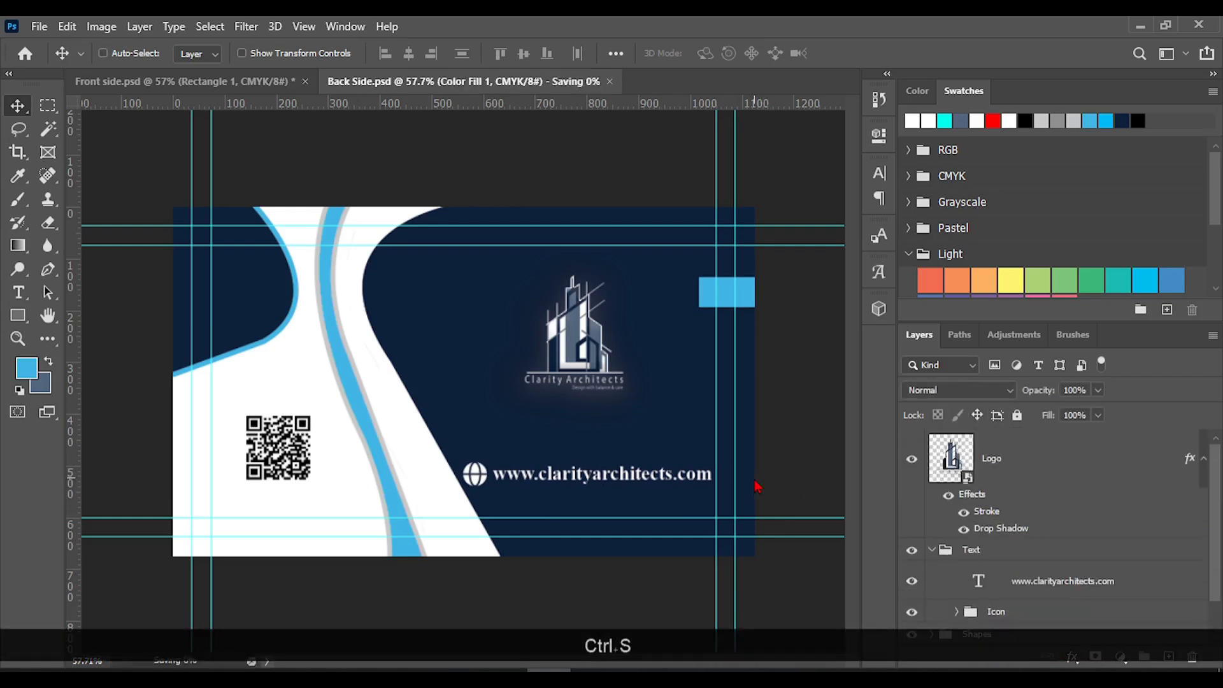
Save the Front side document, and return to the Back Side document
click(204, 81)
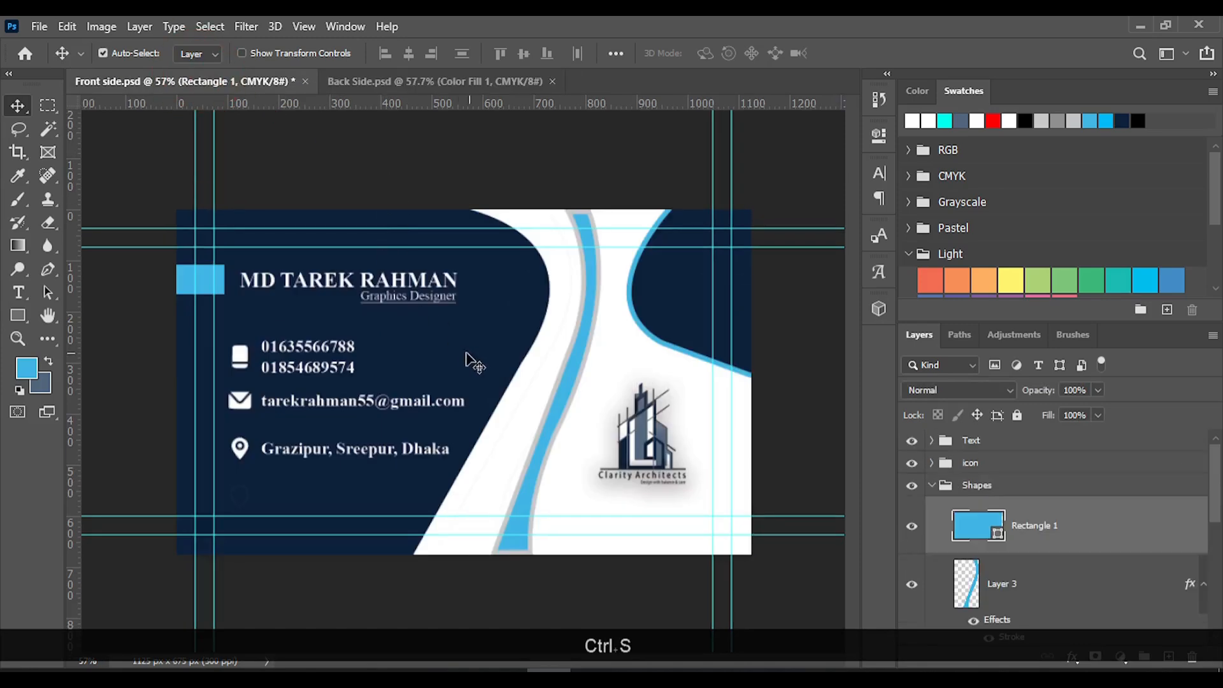
key(ctrl+s)
click(375, 81)
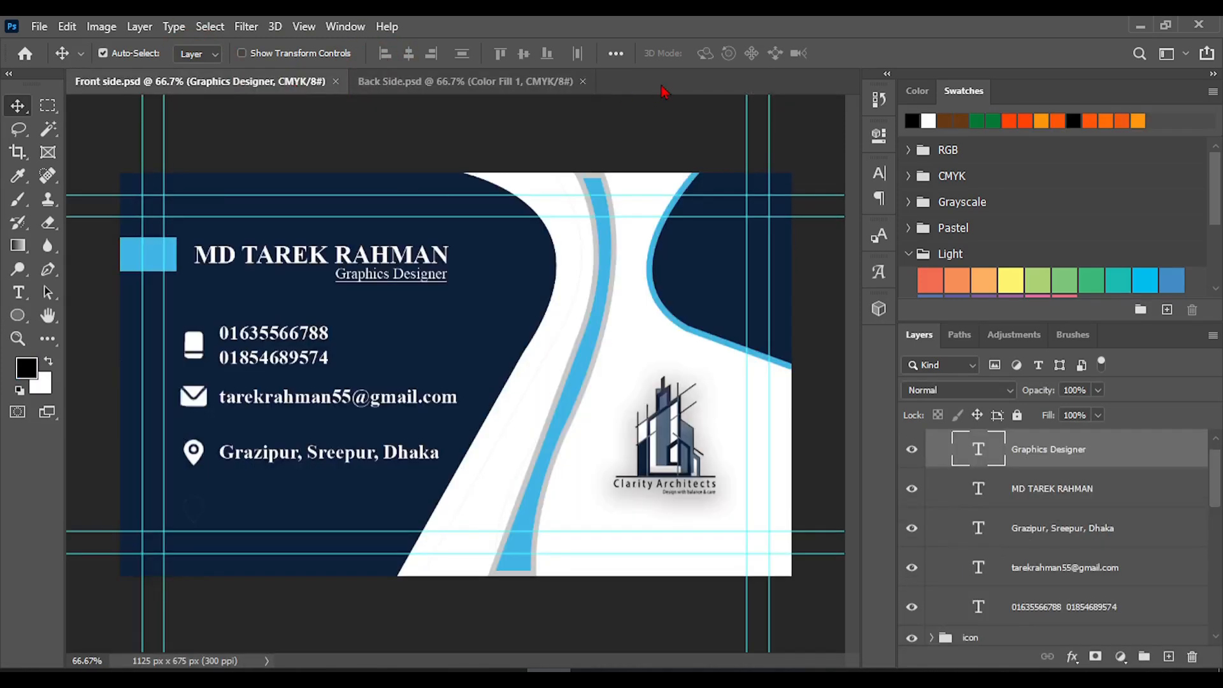
Export the Front side document as a JPG named Front side in the Projects folder, replacing the existing file
click(405, 86)
click(254, 79)
click(38, 30)
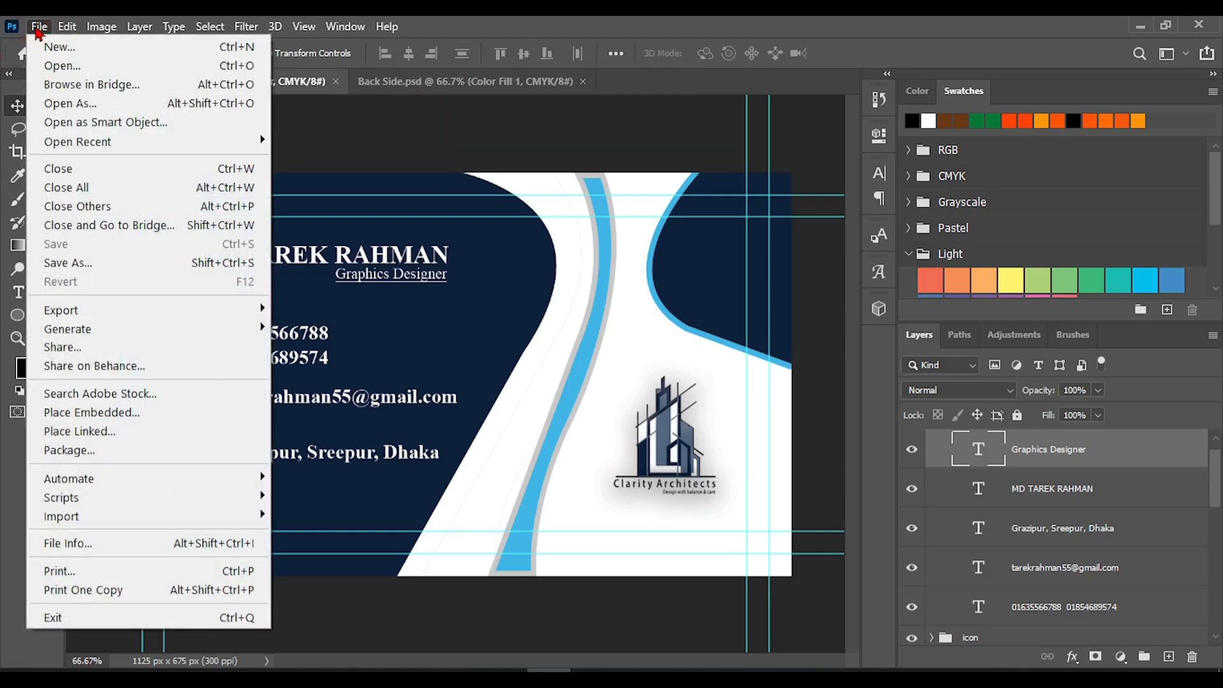
click(96, 310)
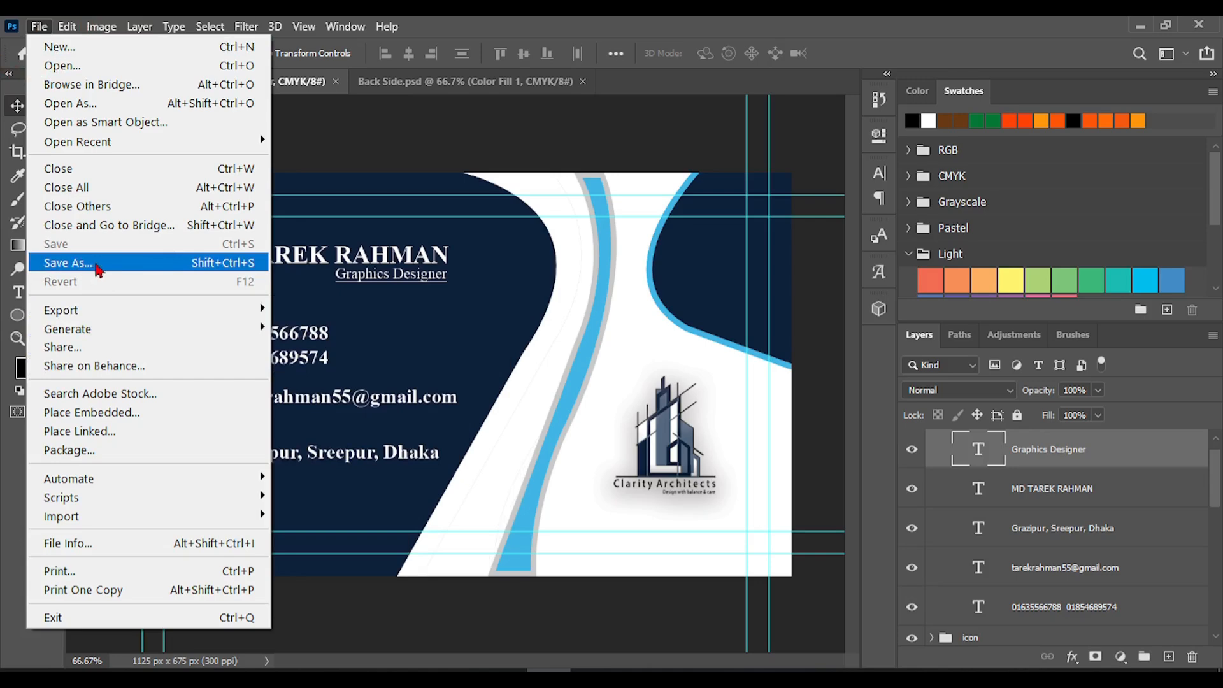
mouse_move(112, 312)
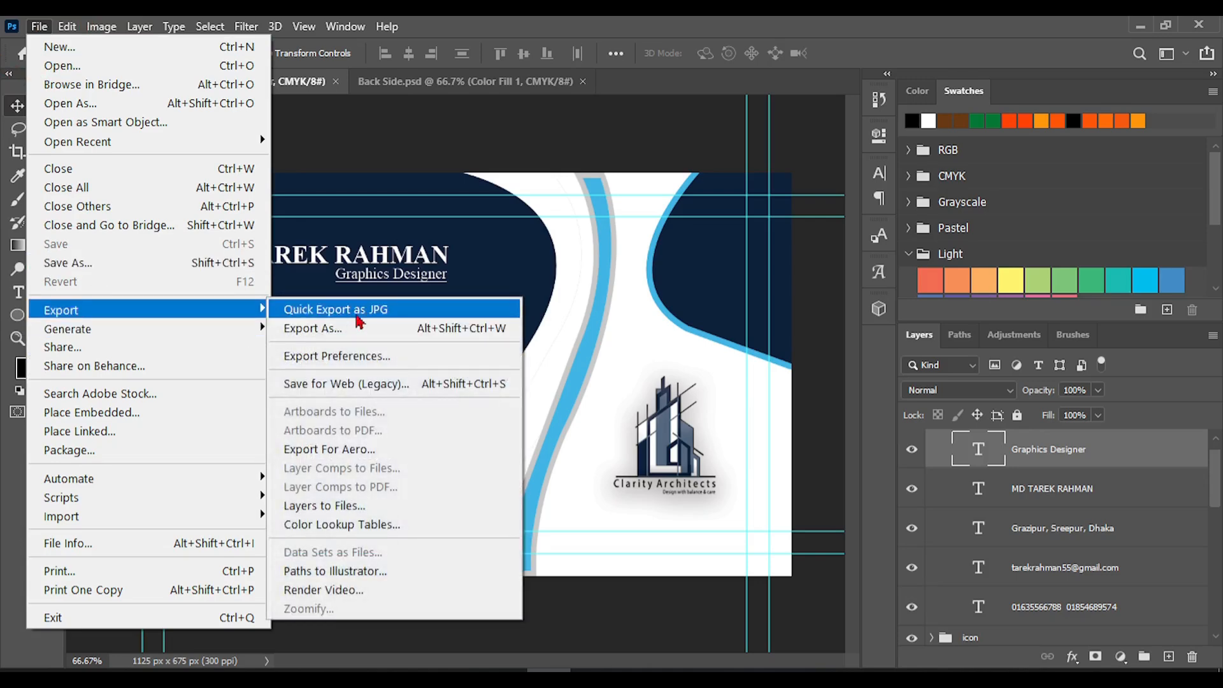
click(399, 320)
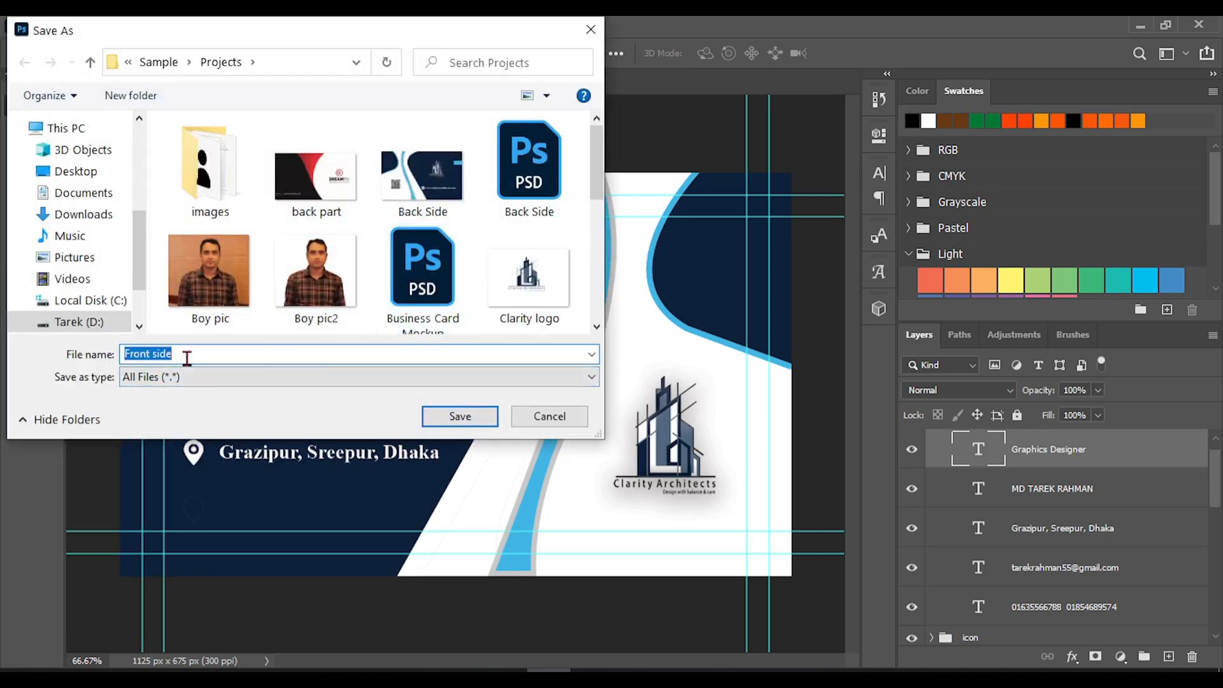
click(451, 420)
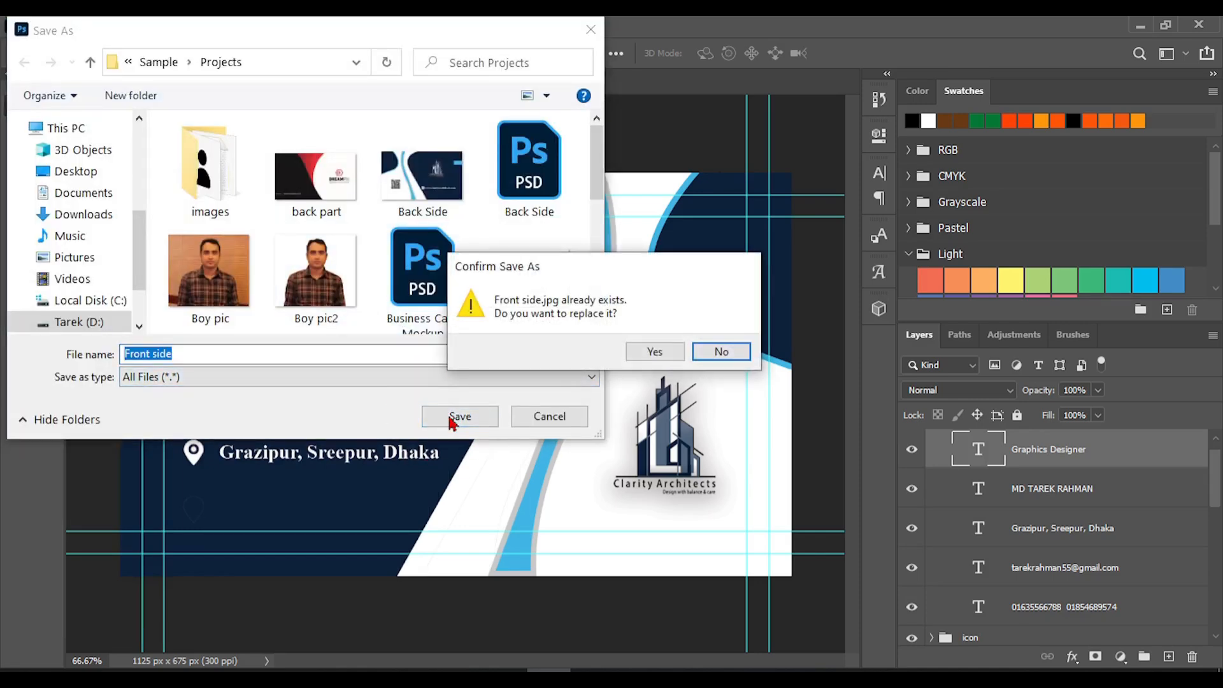
click(634, 352)
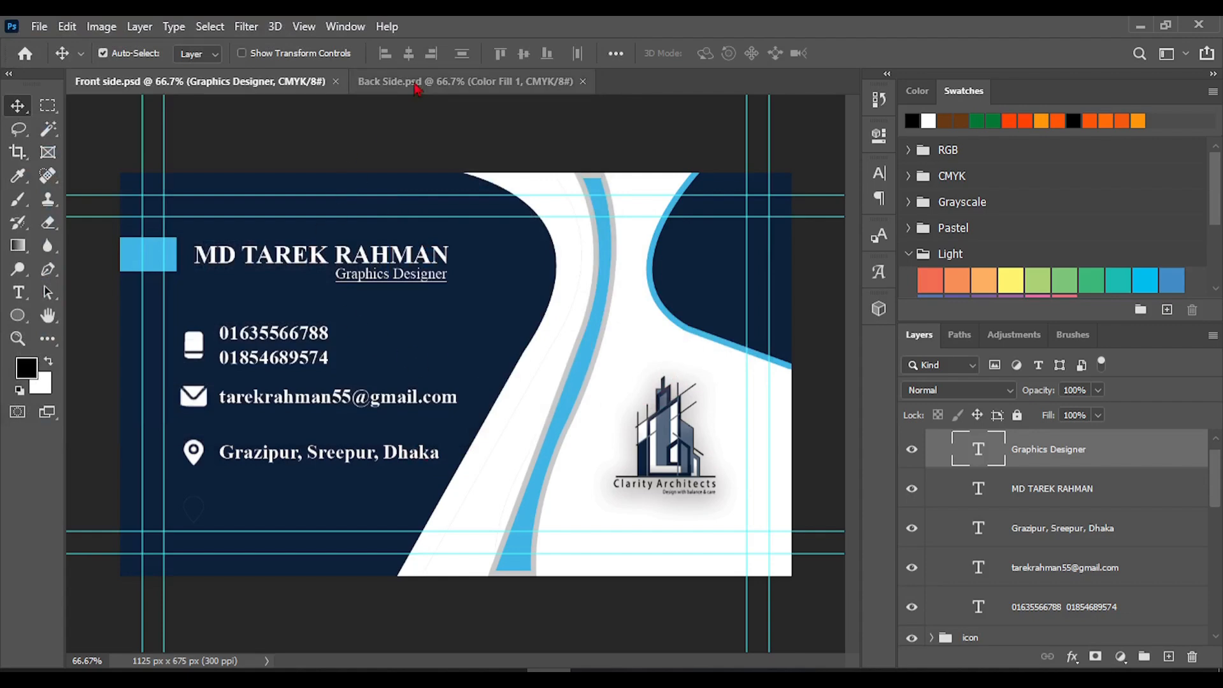
Export the Back Side document as a JPG named Back Side in the Projects folder, replacing the existing file
click(421, 93)
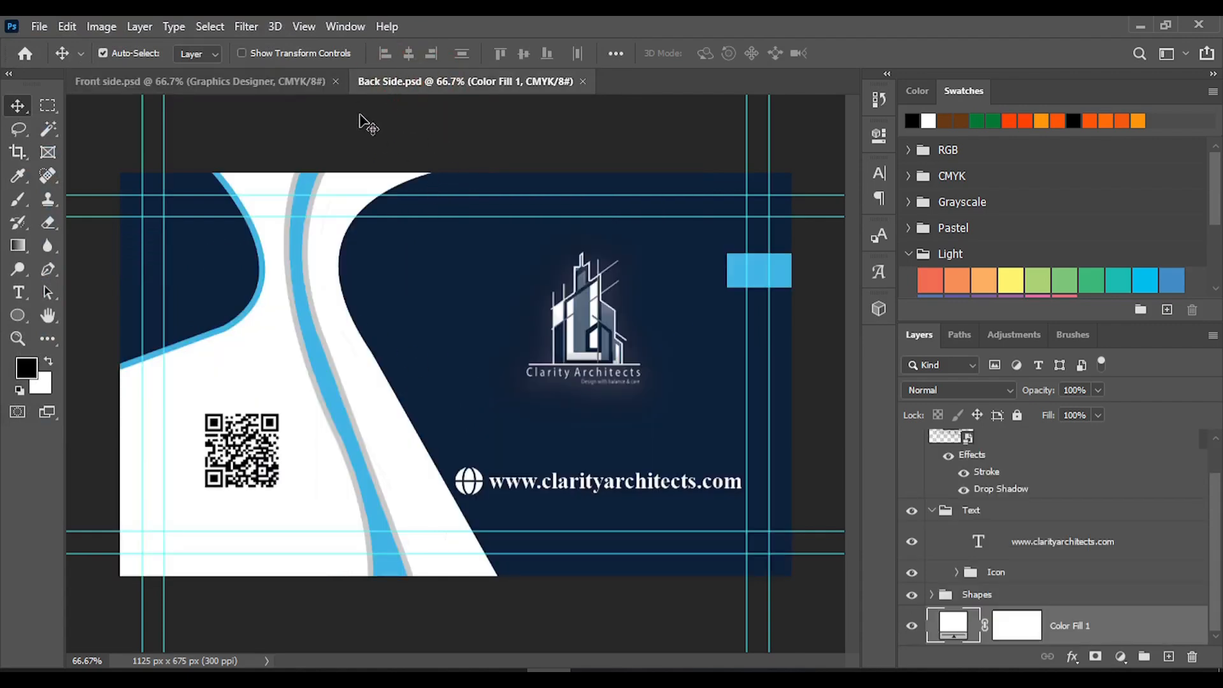
click(37, 30)
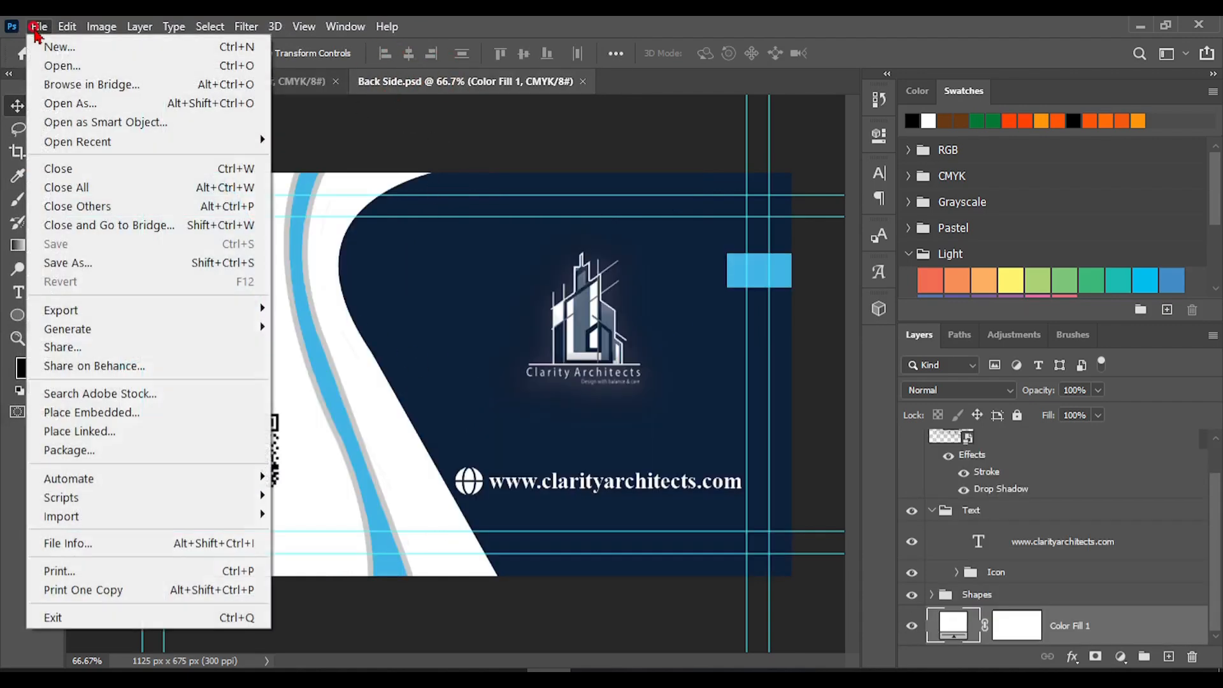
mouse_move(83, 322)
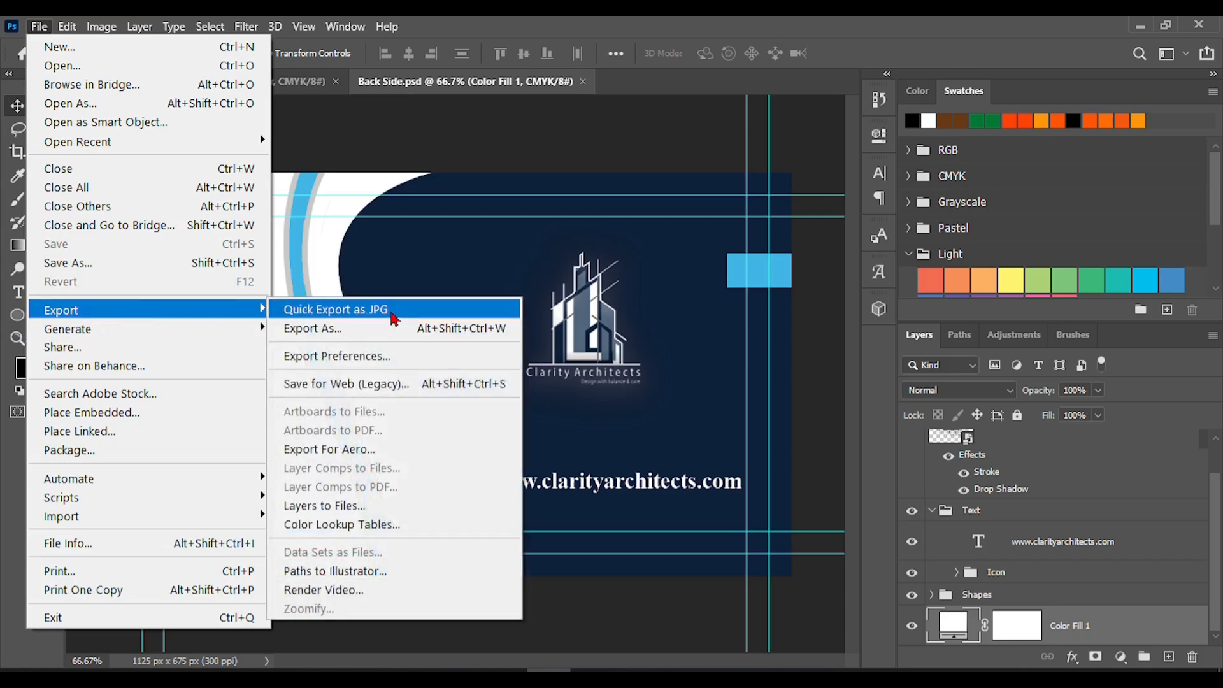
click(392, 310)
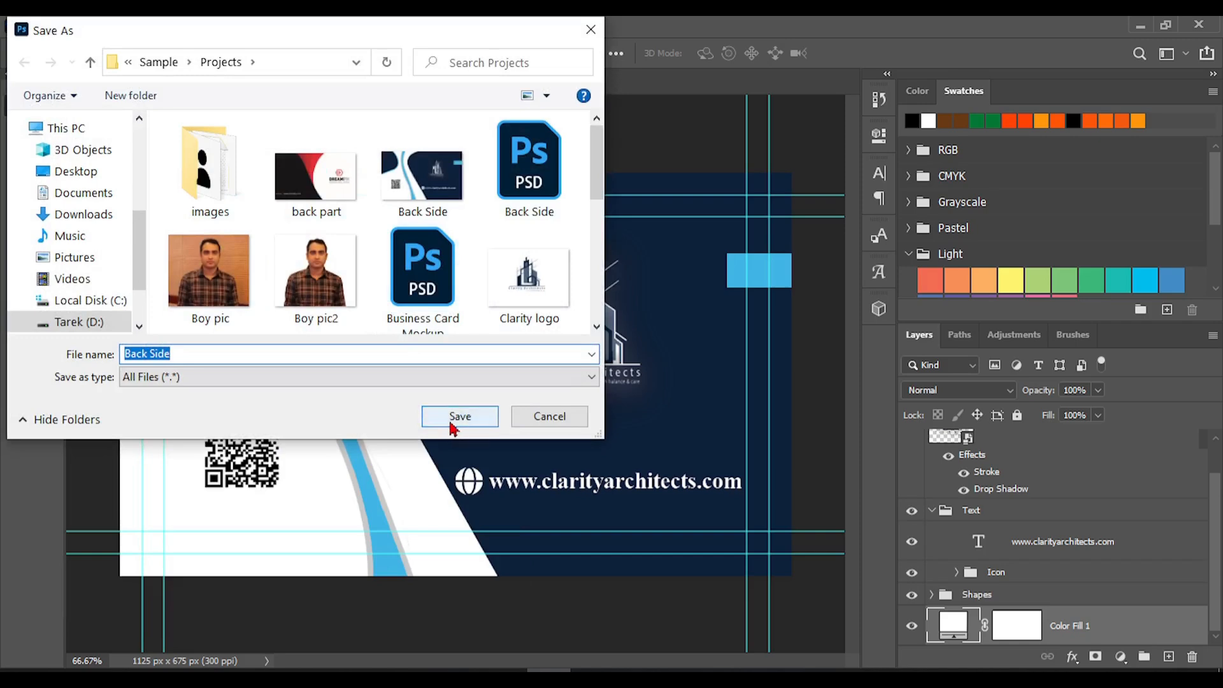
click(451, 426)
click(653, 352)
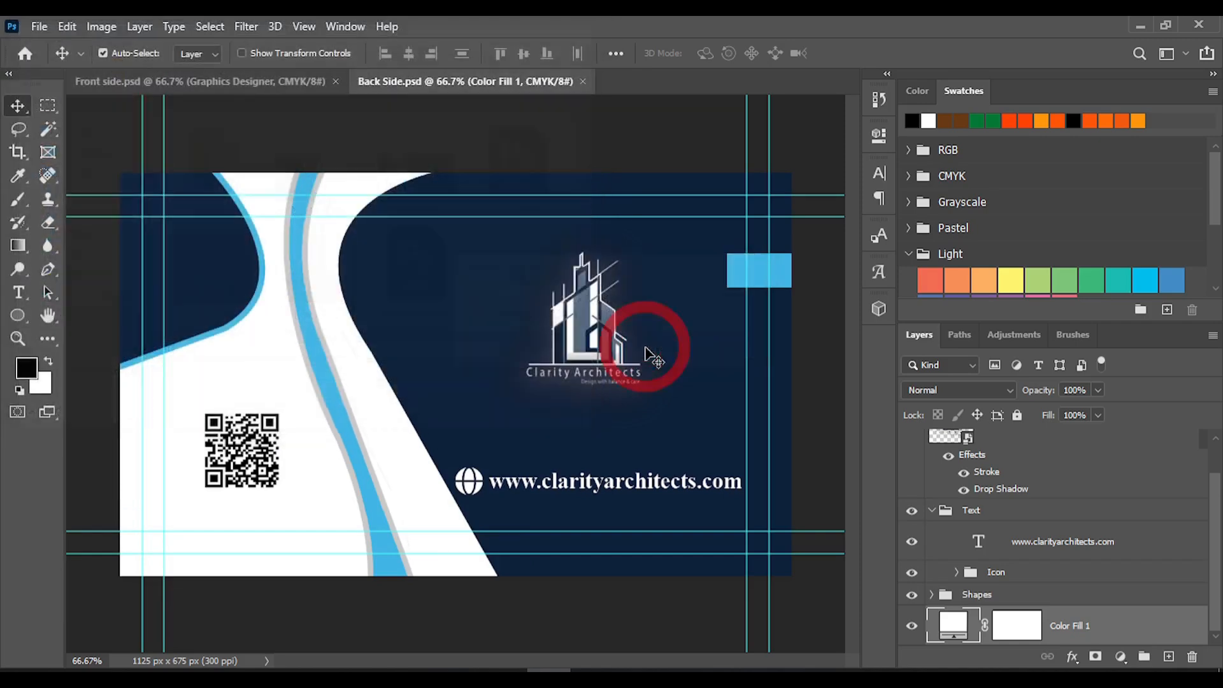
Check both card designs once more, and close the Front side and Back Side documents
click(255, 88)
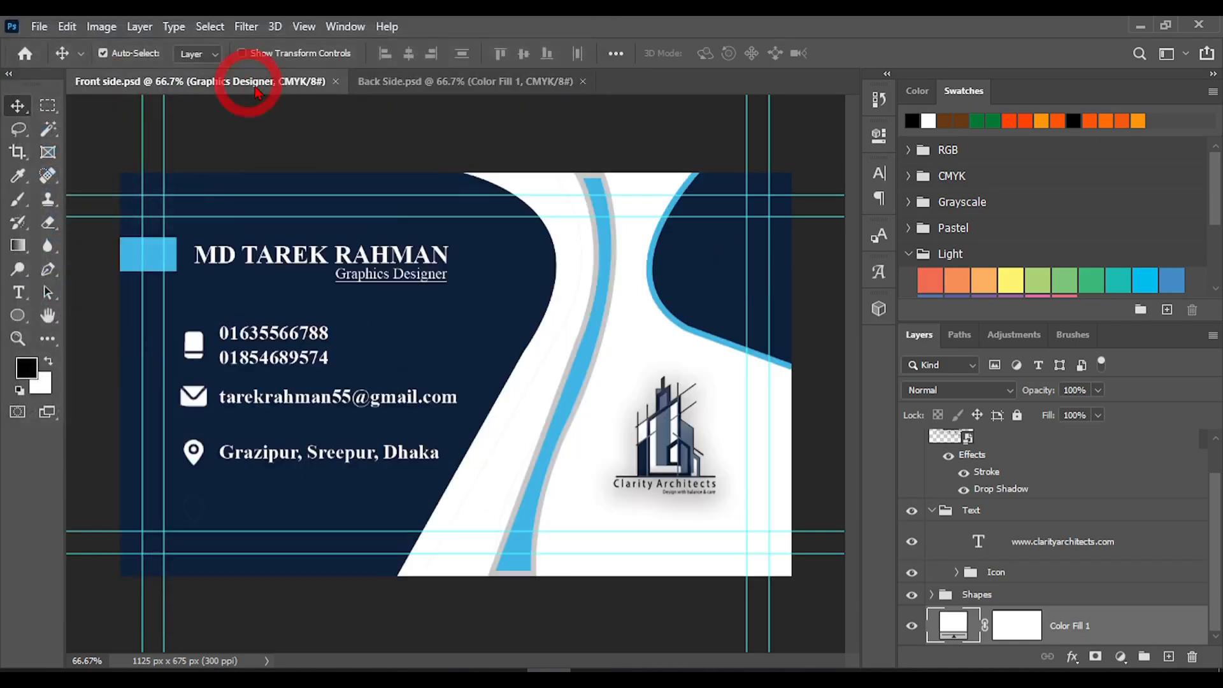
click(453, 87)
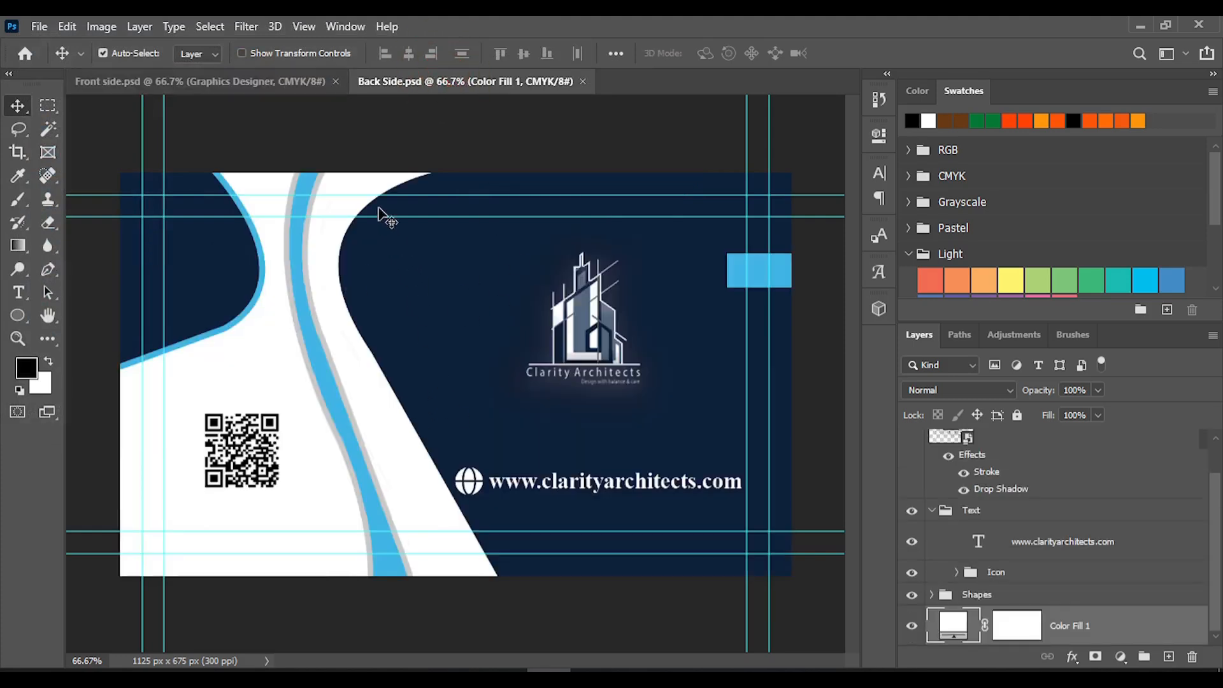
click(336, 82)
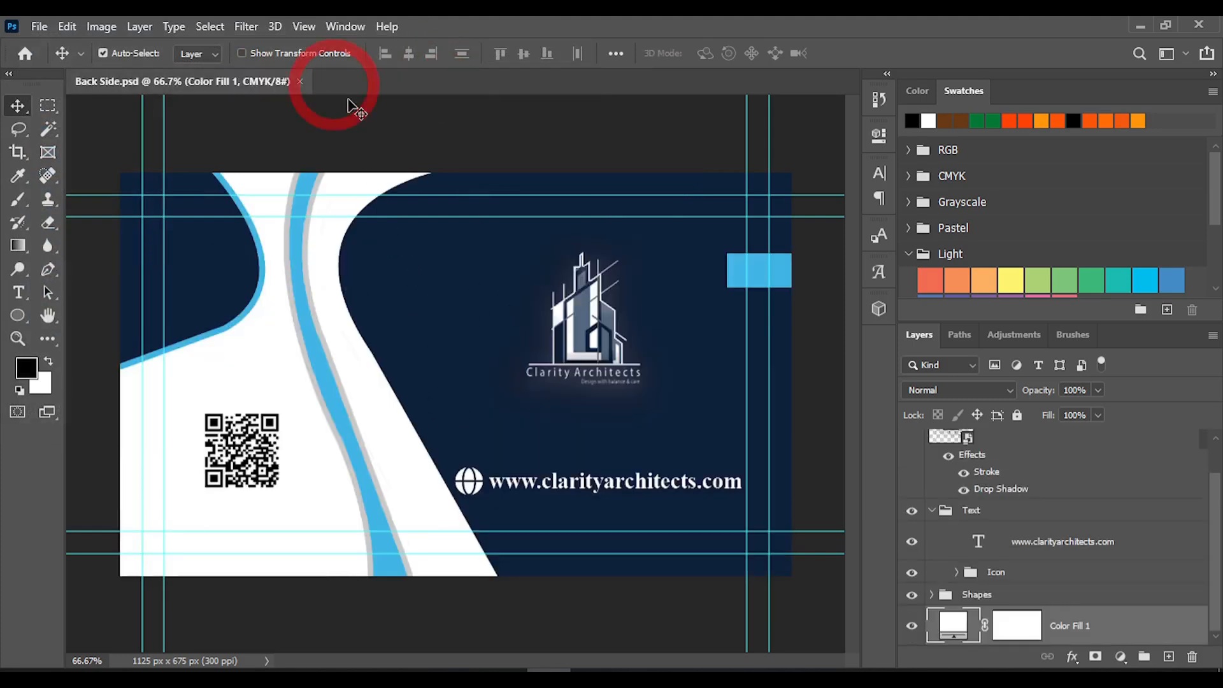
click(300, 82)
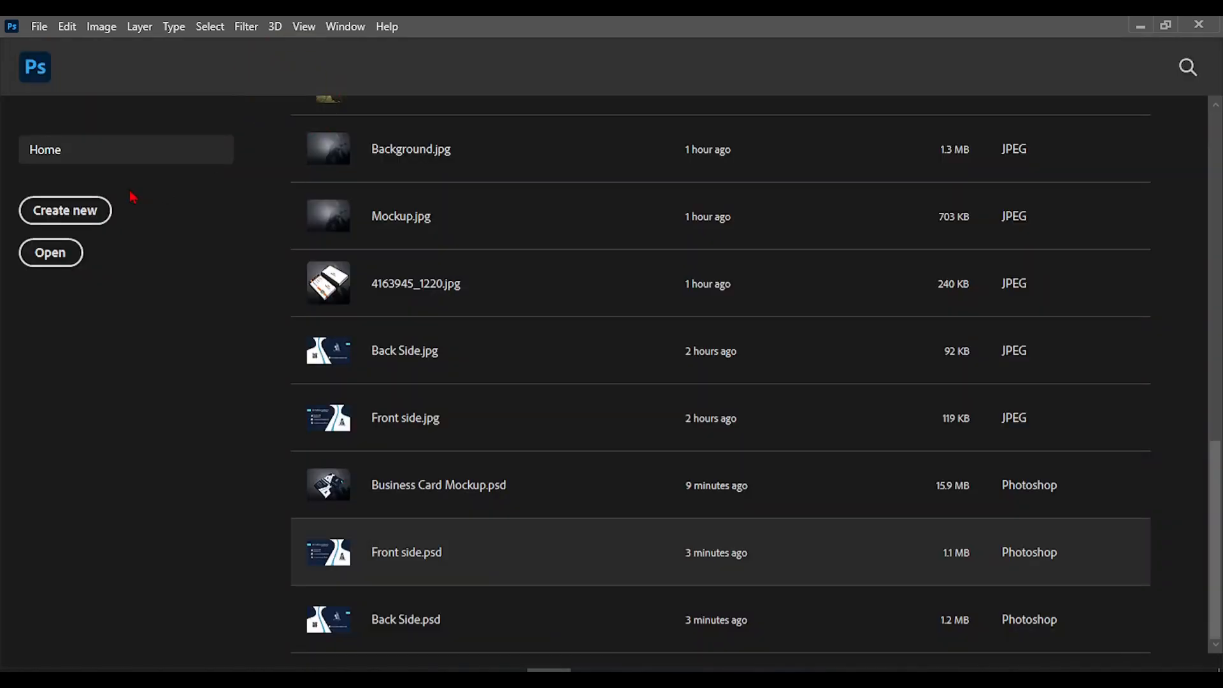
Open the Mockup image from the Projects folder as the mockup's background
click(52, 265)
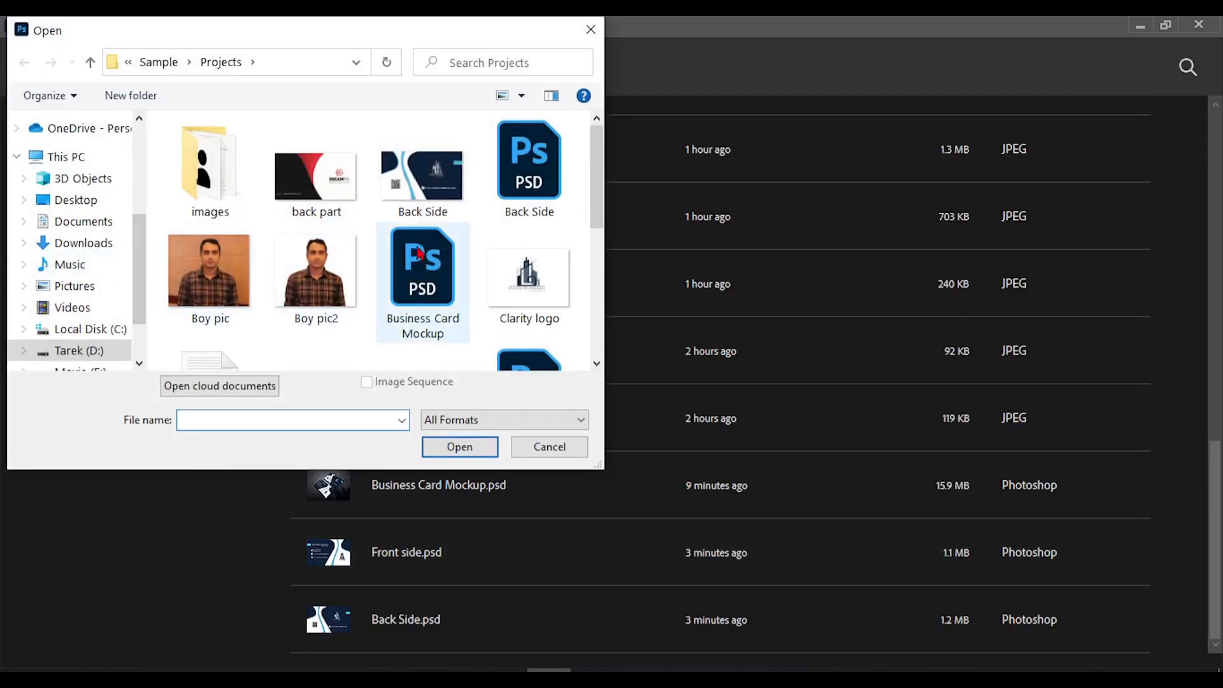
scroll(389, 247, down, 3)
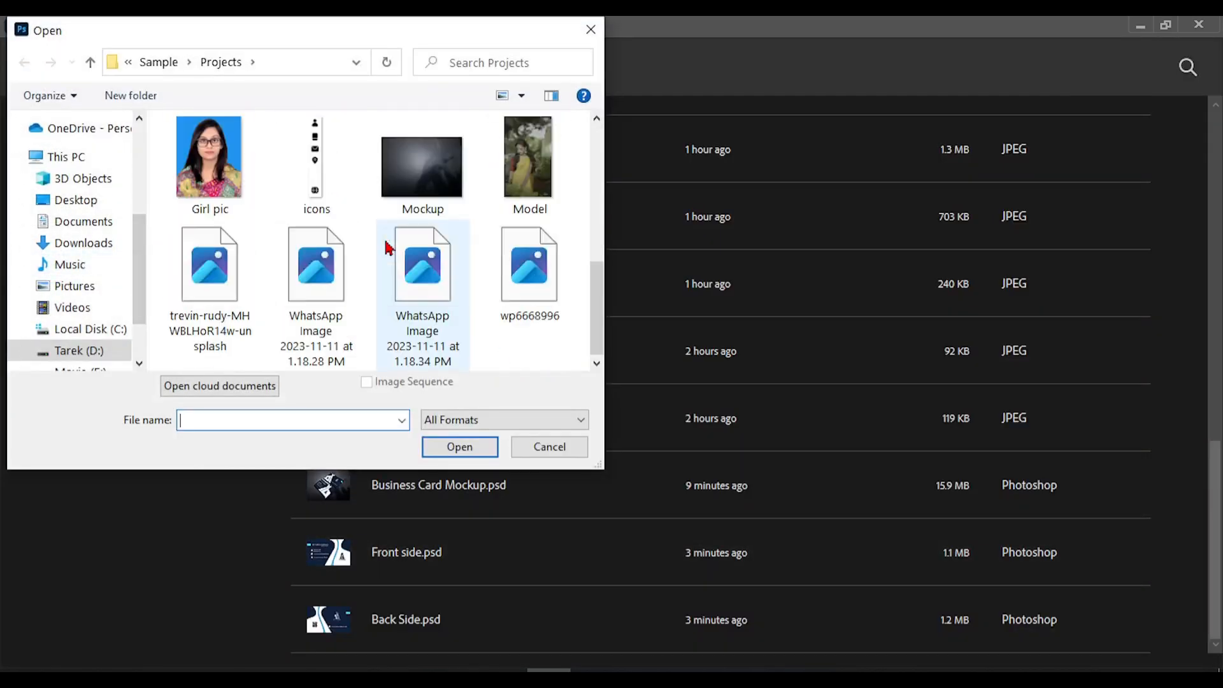
double_click(419, 169)
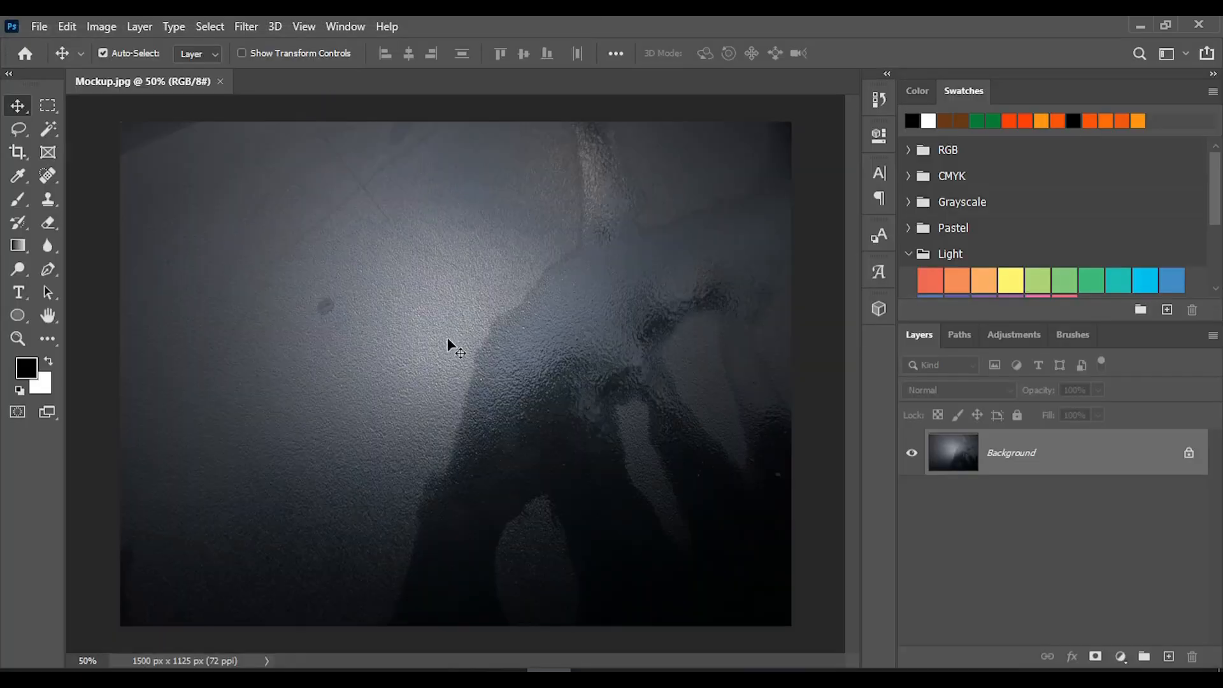
Create a new 3.5 x 2 inch document at 300 pixels/inch in RGB Color, 8 bit, with a white background
click(39, 26)
click(67, 48)
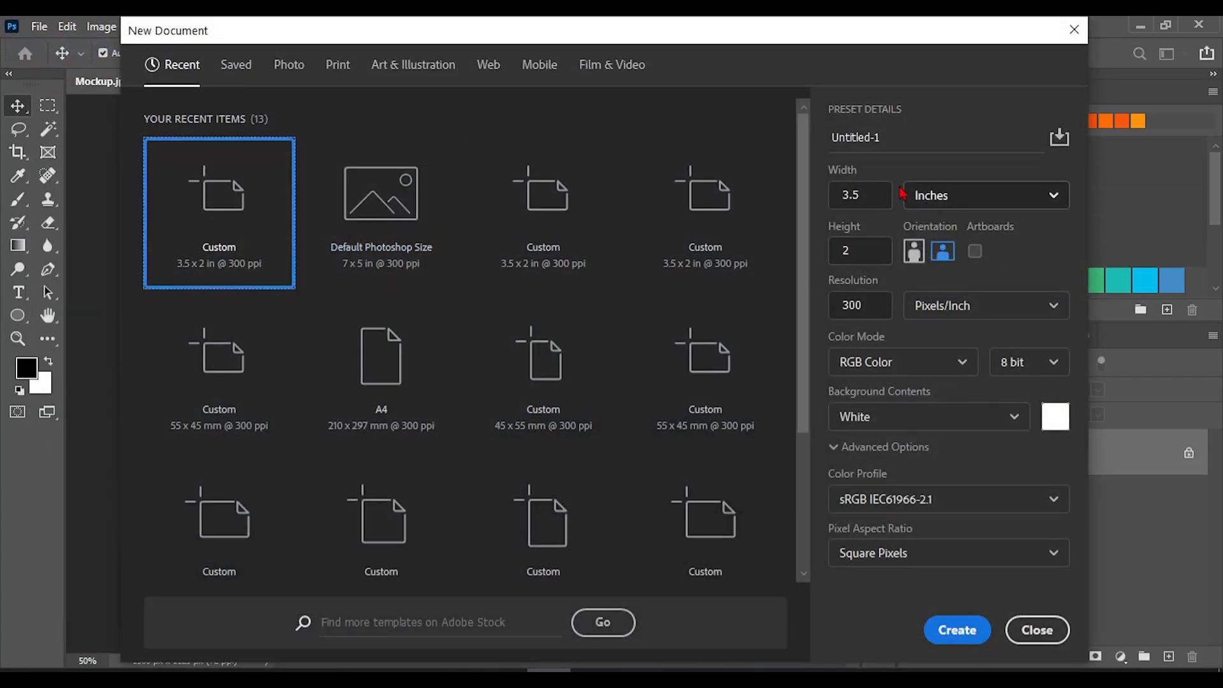
click(823, 143)
key(BackSpace)
drag(824, 143, 805, 135)
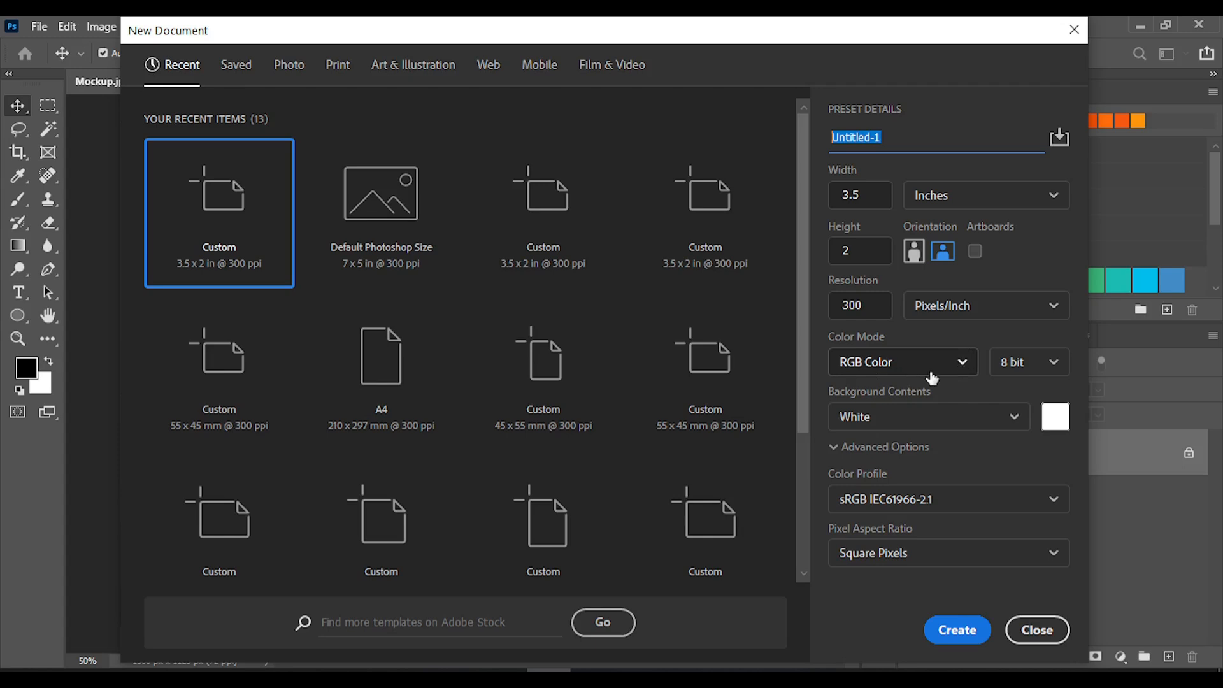
click(963, 365)
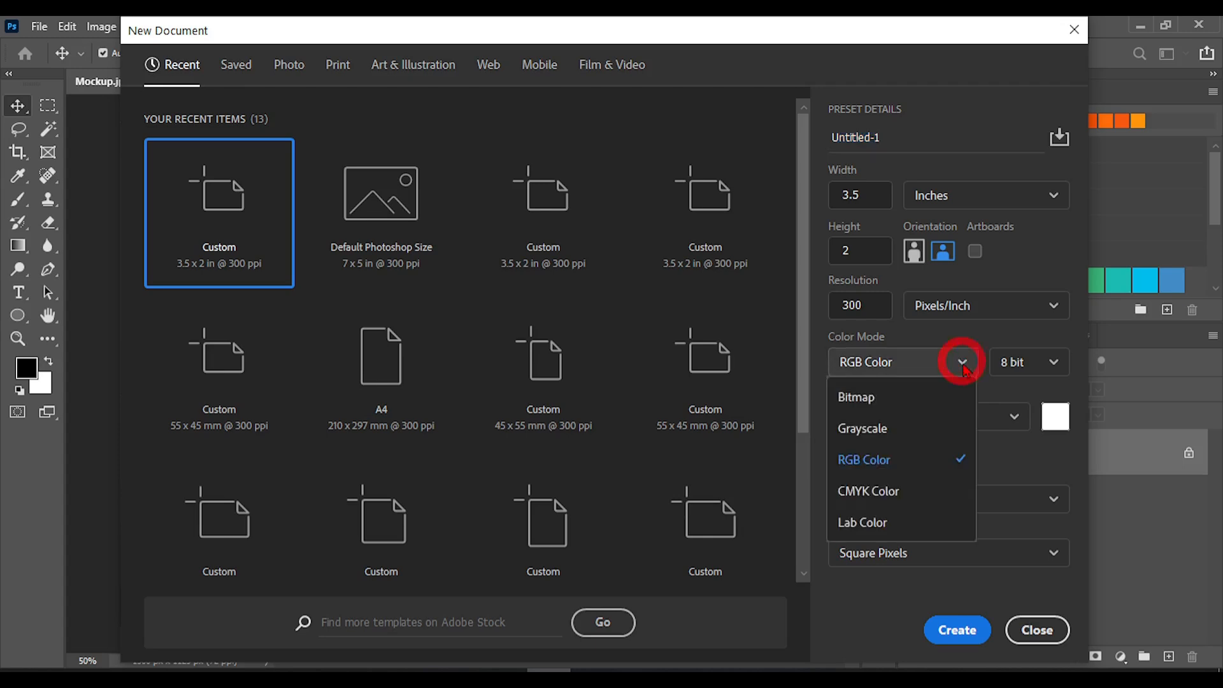
click(961, 359)
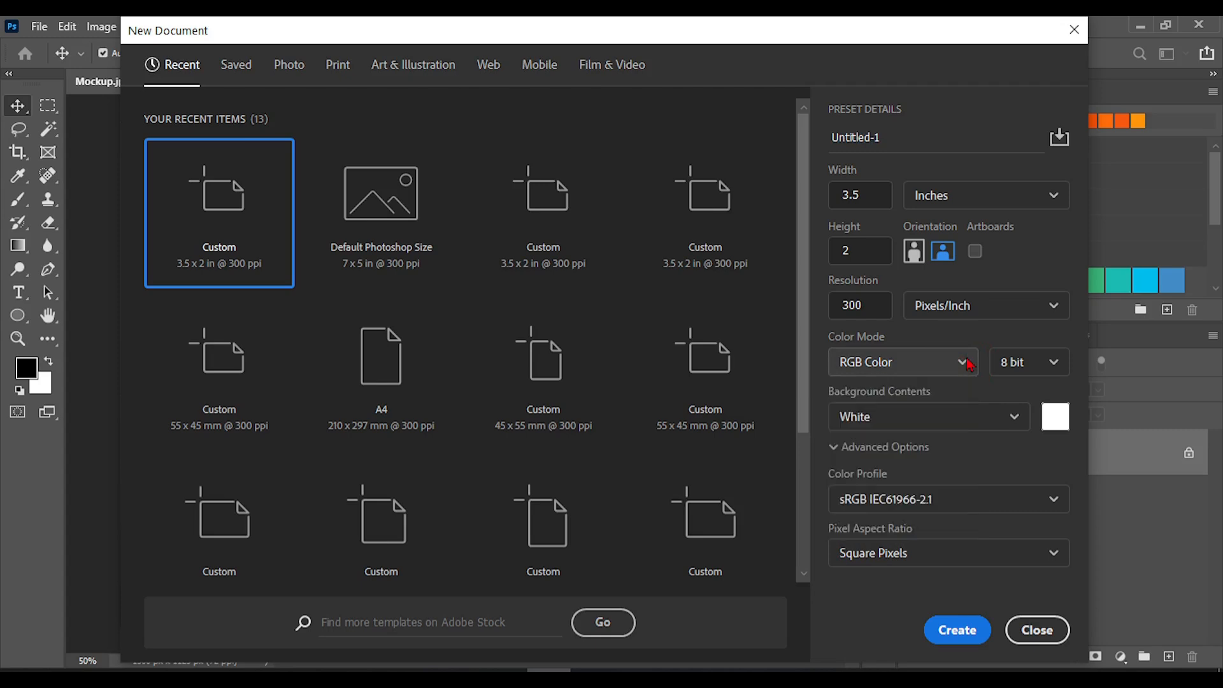
click(970, 637)
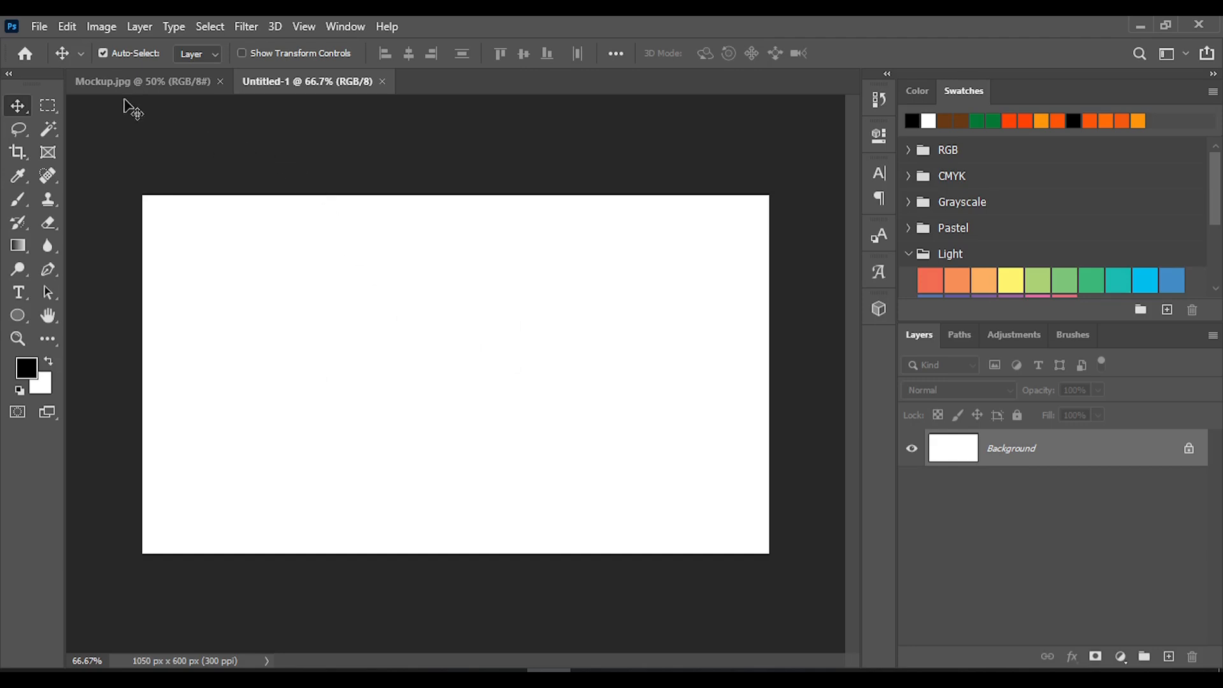
Create a second blank document with the same 3.5 x 2 inch, 300 pixels/inch RGB settings
click(43, 31)
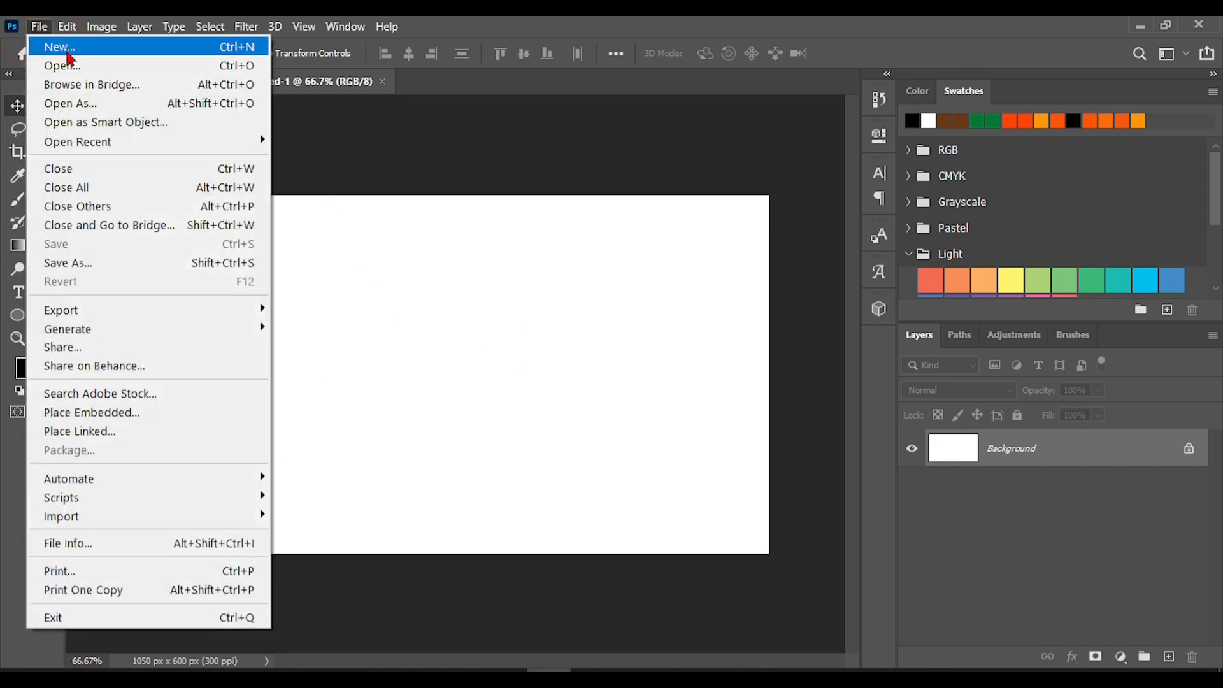
click(60, 48)
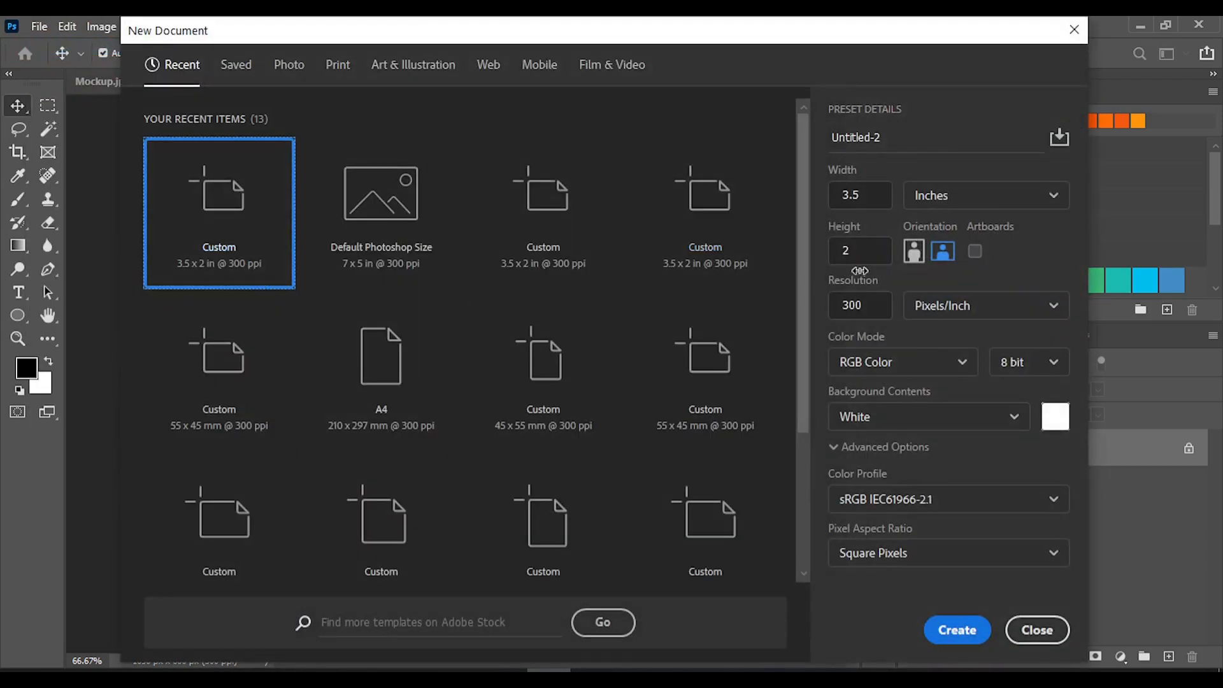
click(956, 631)
Convert the Background layer of the Untitled-1 document to a smart object
click(308, 80)
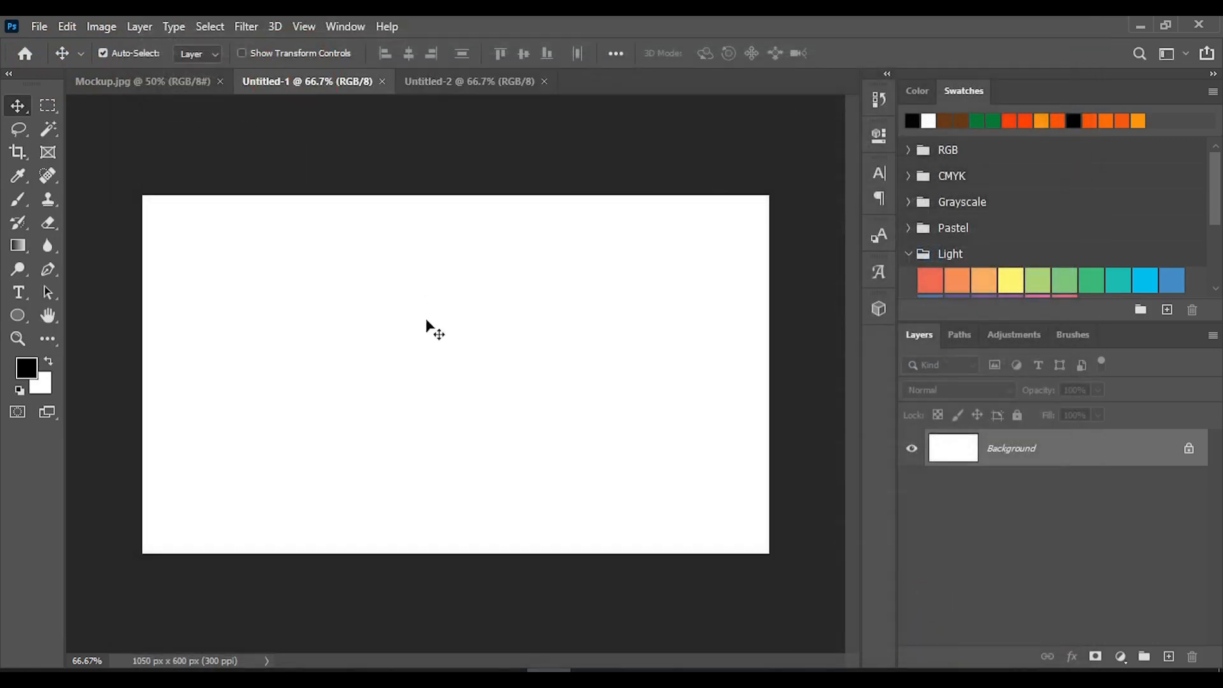
right_click(1021, 456)
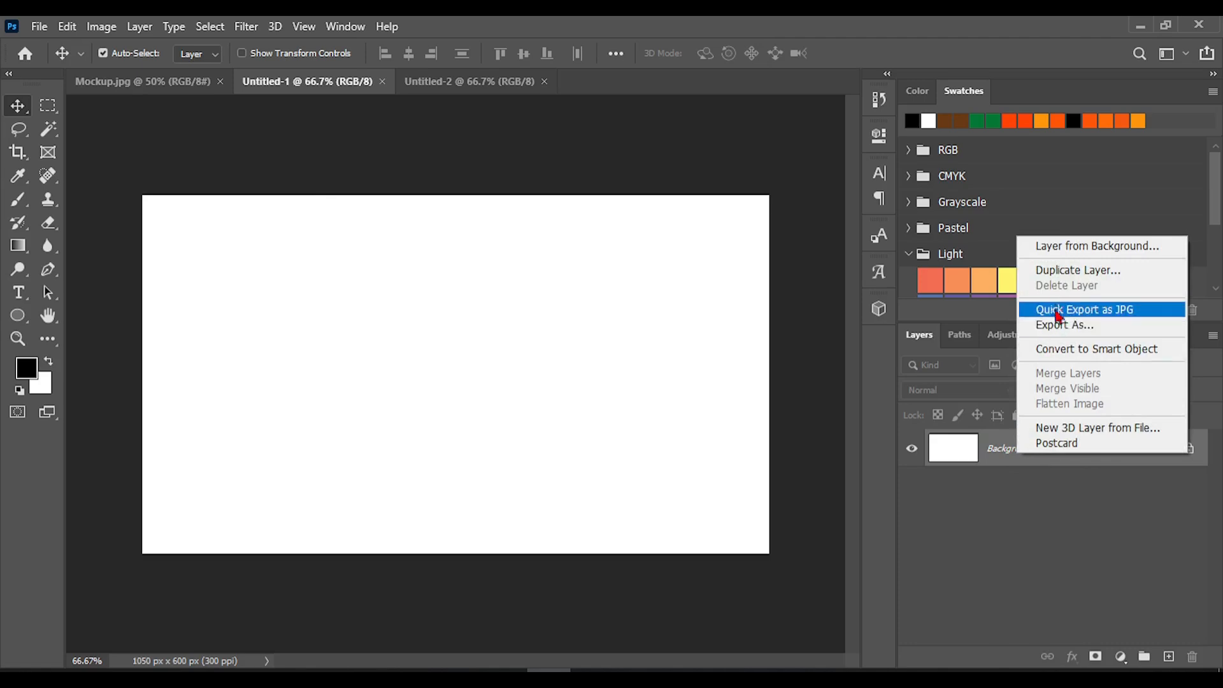
click(1081, 350)
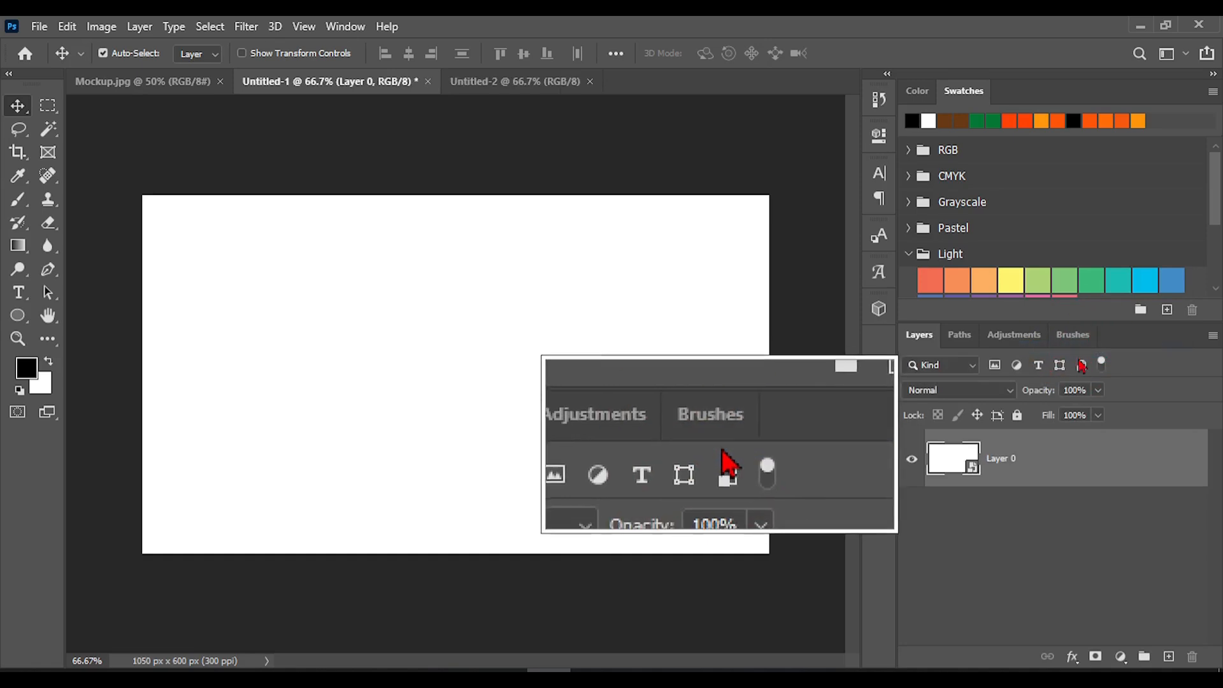
Convert the Background layer of the Untitled-2 document to a smart object, and return to Untitled-1
click(534, 81)
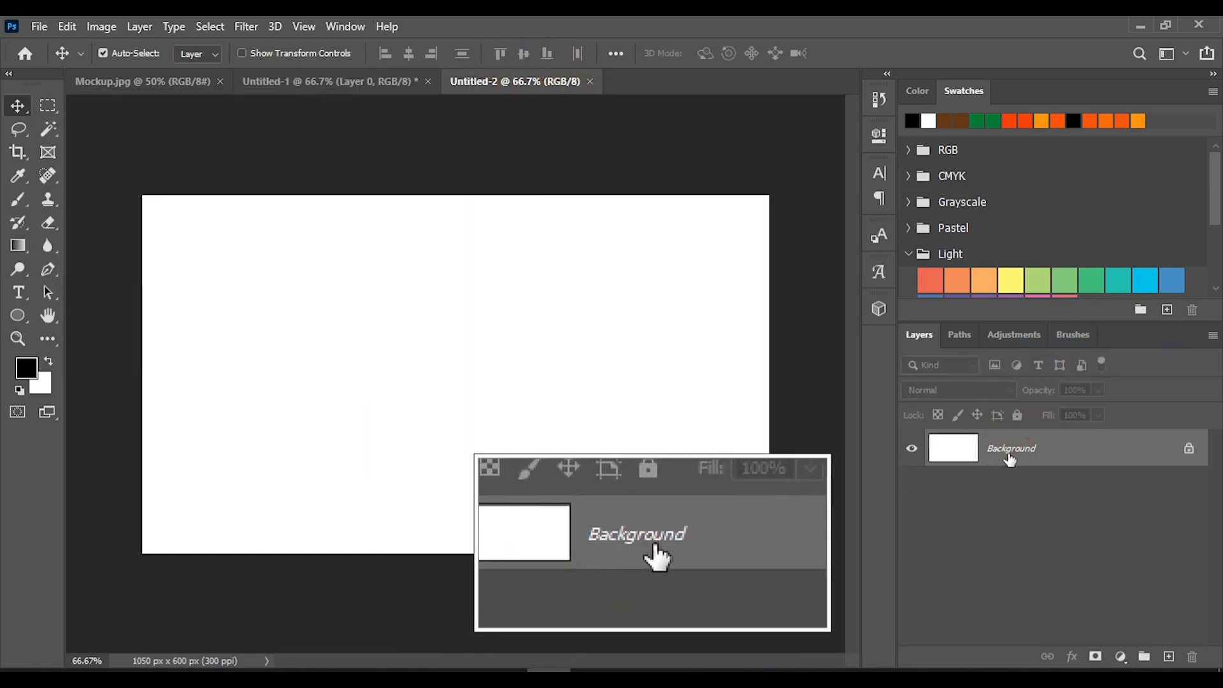
right_click(1061, 458)
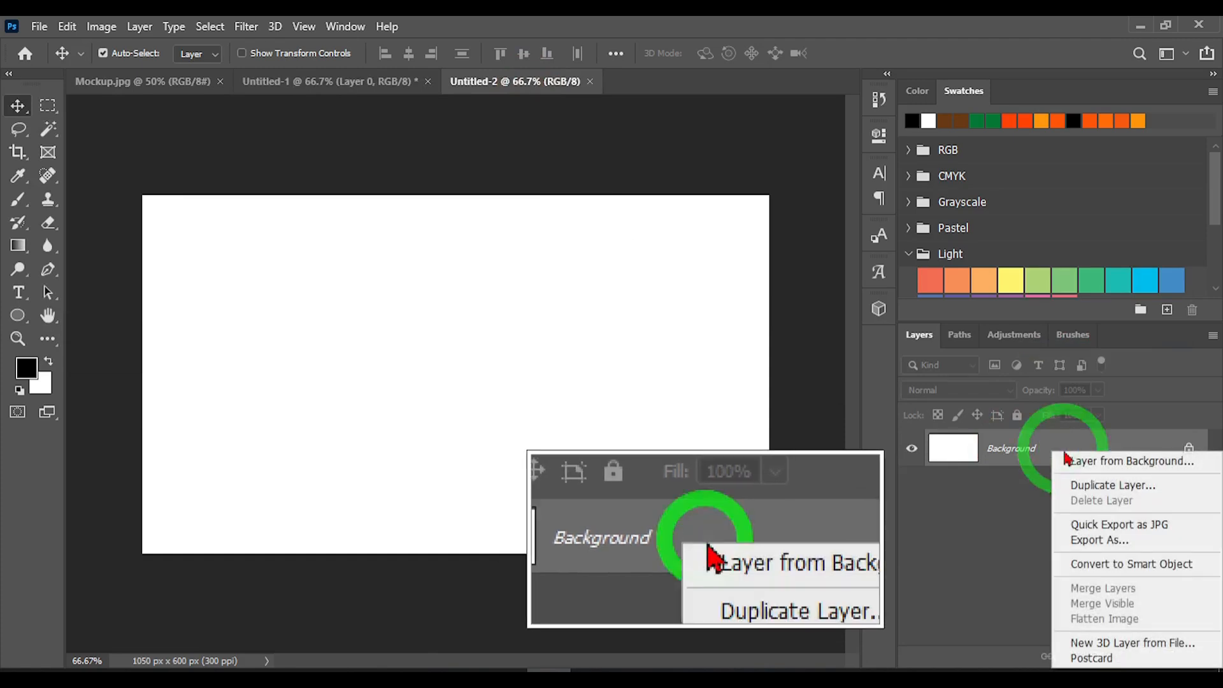
click(1115, 567)
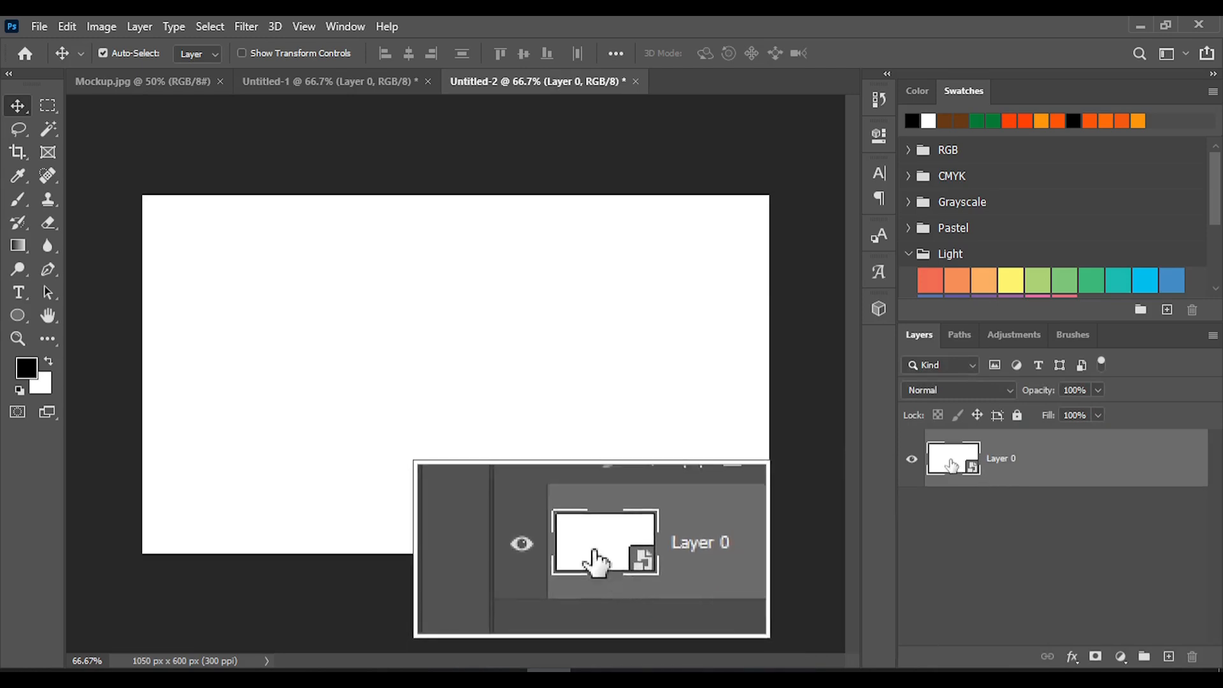
click(328, 82)
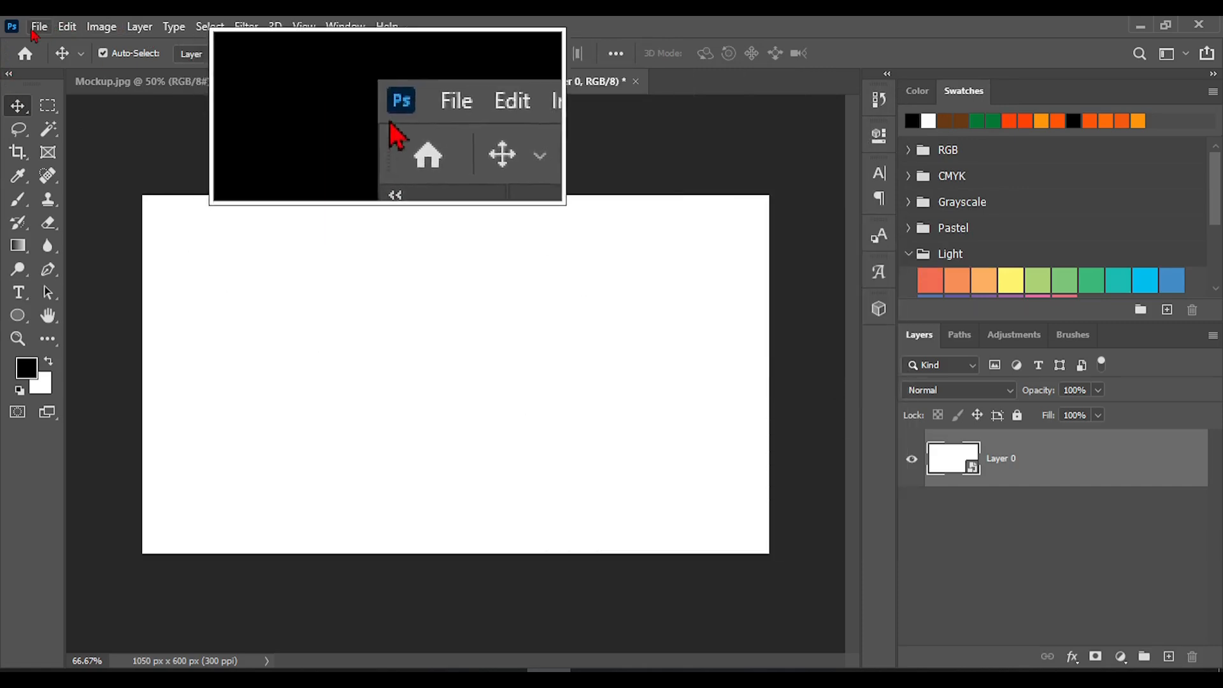
Open the business card stack reference image 4163945_1220.jpg from the Downloads folder
click(39, 26)
click(60, 66)
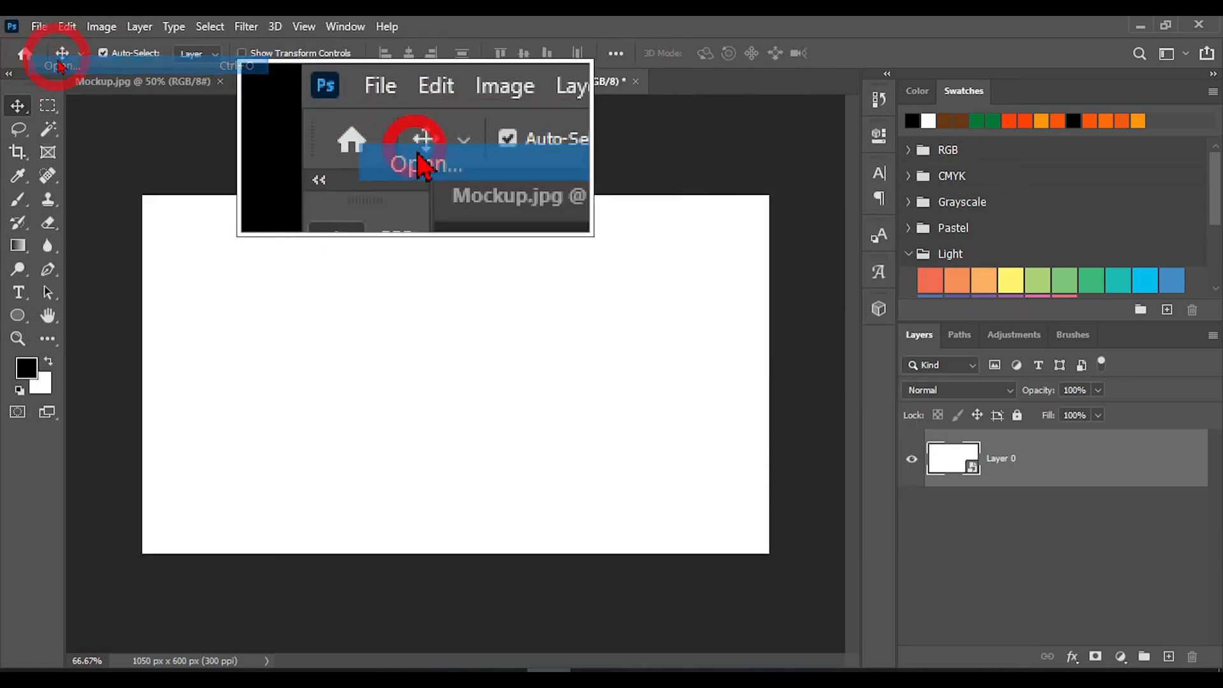
scroll(383, 300, down, 5)
scroll(421, 291, up, 3)
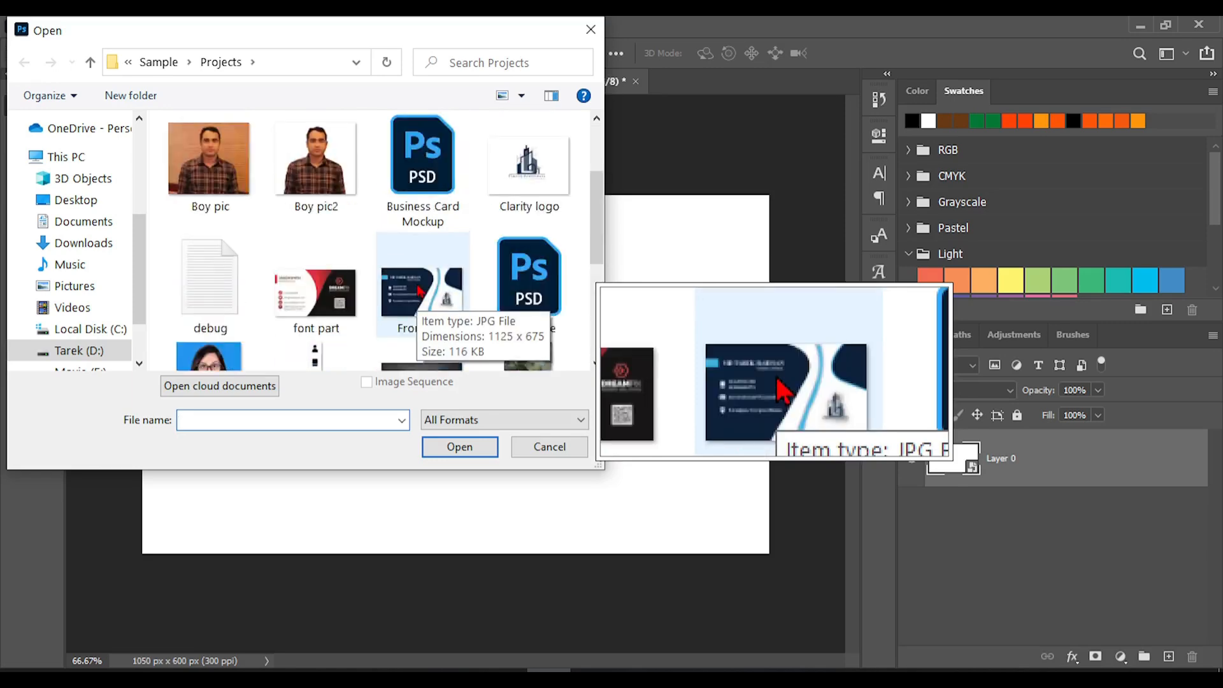
scroll(421, 291, down, 3)
scroll(420, 291, up, 2)
scroll(421, 291, up, 2)
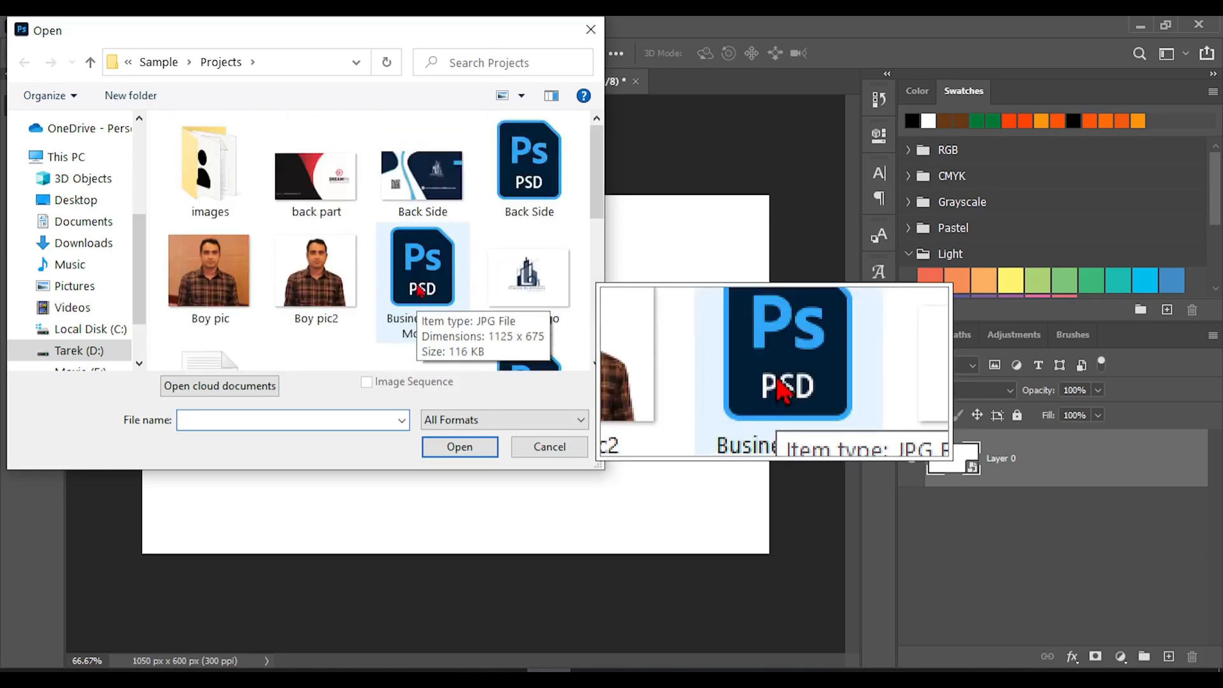
click(83, 242)
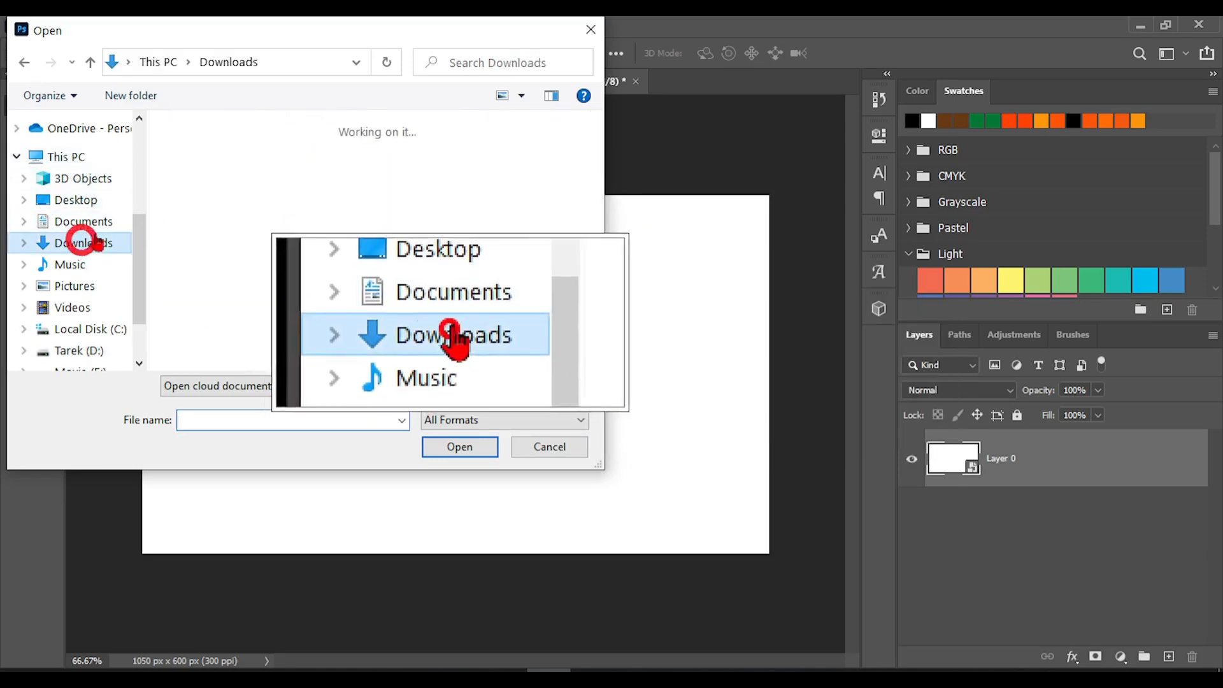
double_click(178, 203)
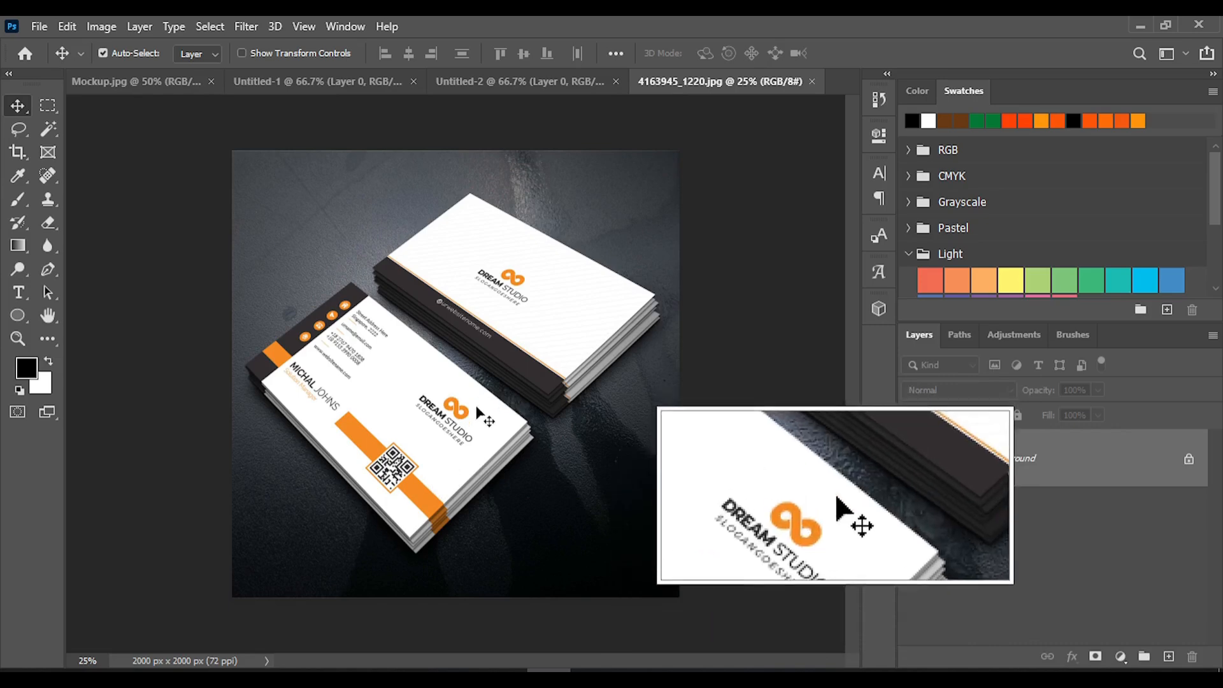
Copy the white smart objects from Untitled-1 and Untitled-2 into the 4163945_1220.jpg document
click(301, 84)
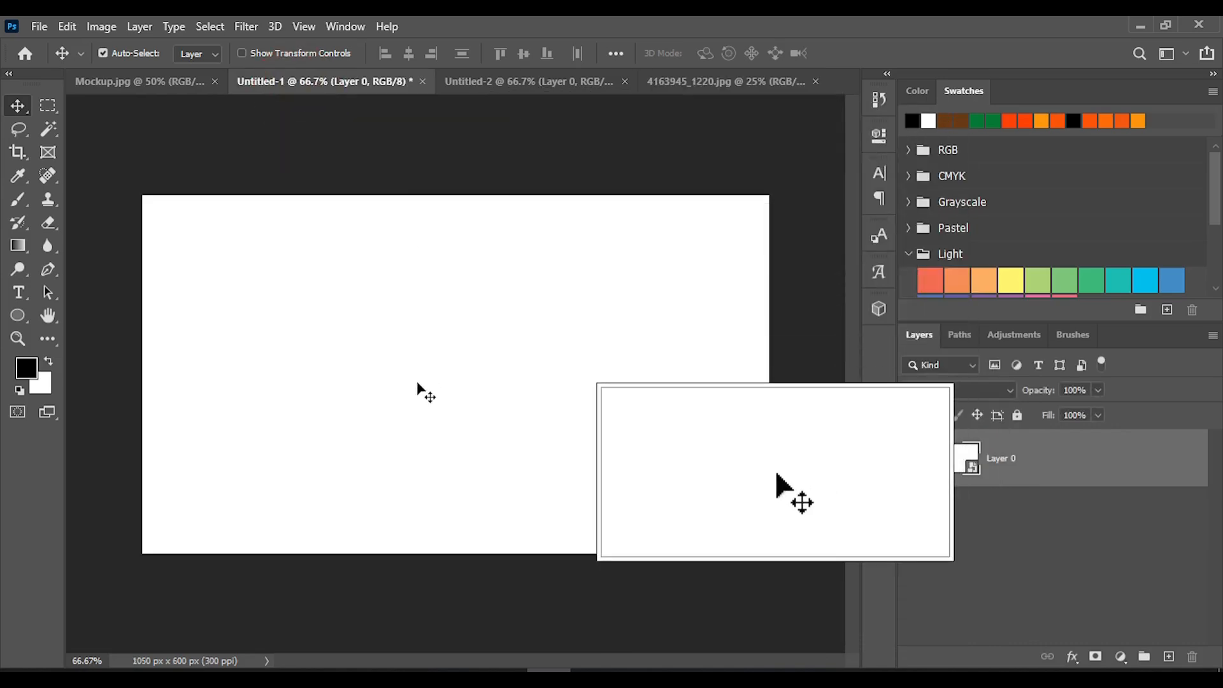
drag(425, 393, 314, 412)
click(446, 83)
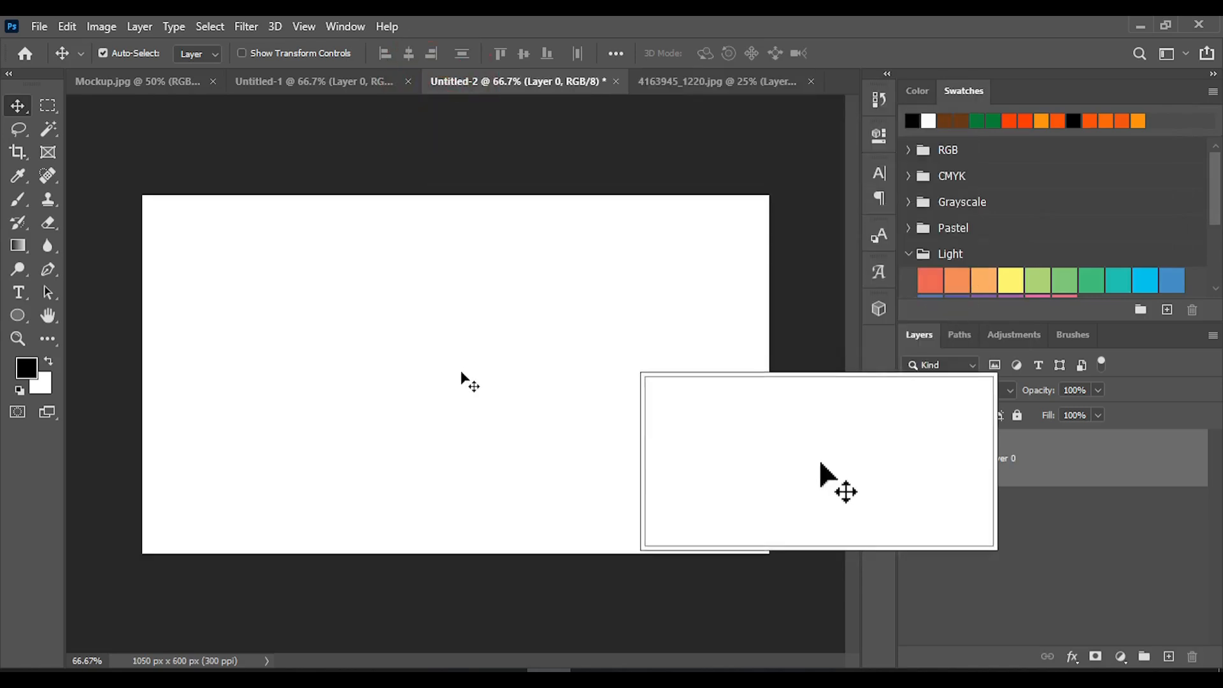
drag(470, 382, 484, 337)
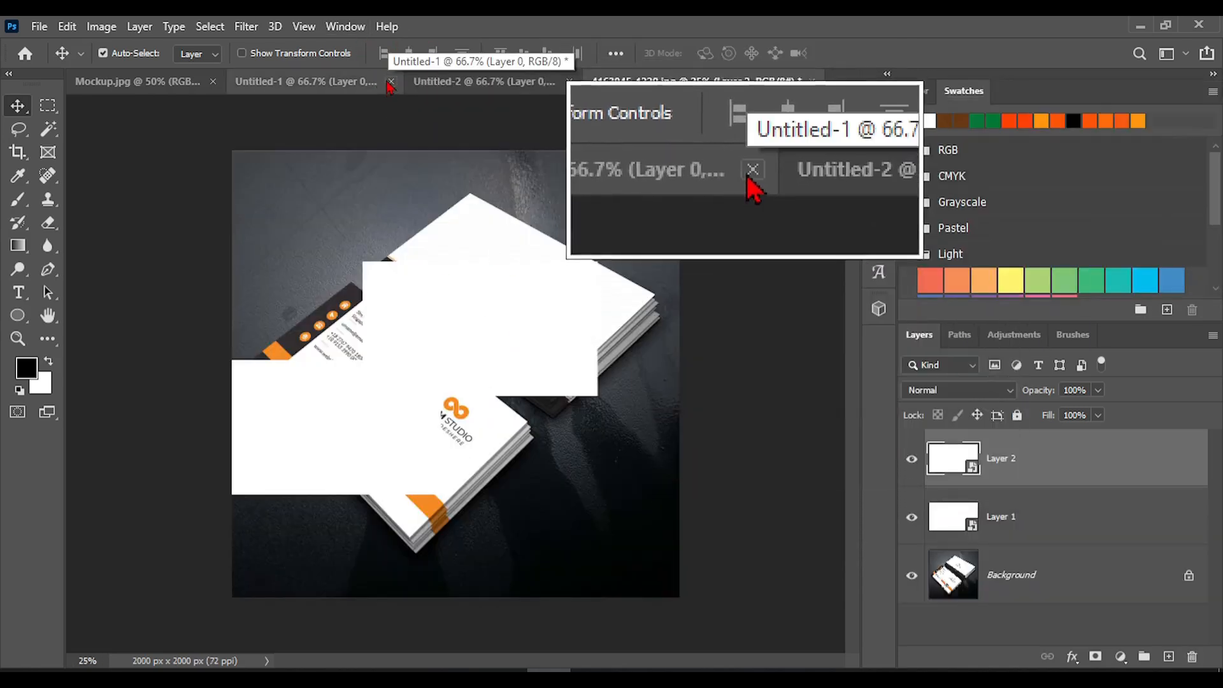
Close the Untitled-1 and Untitled-2 documents without saving their changes
click(390, 82)
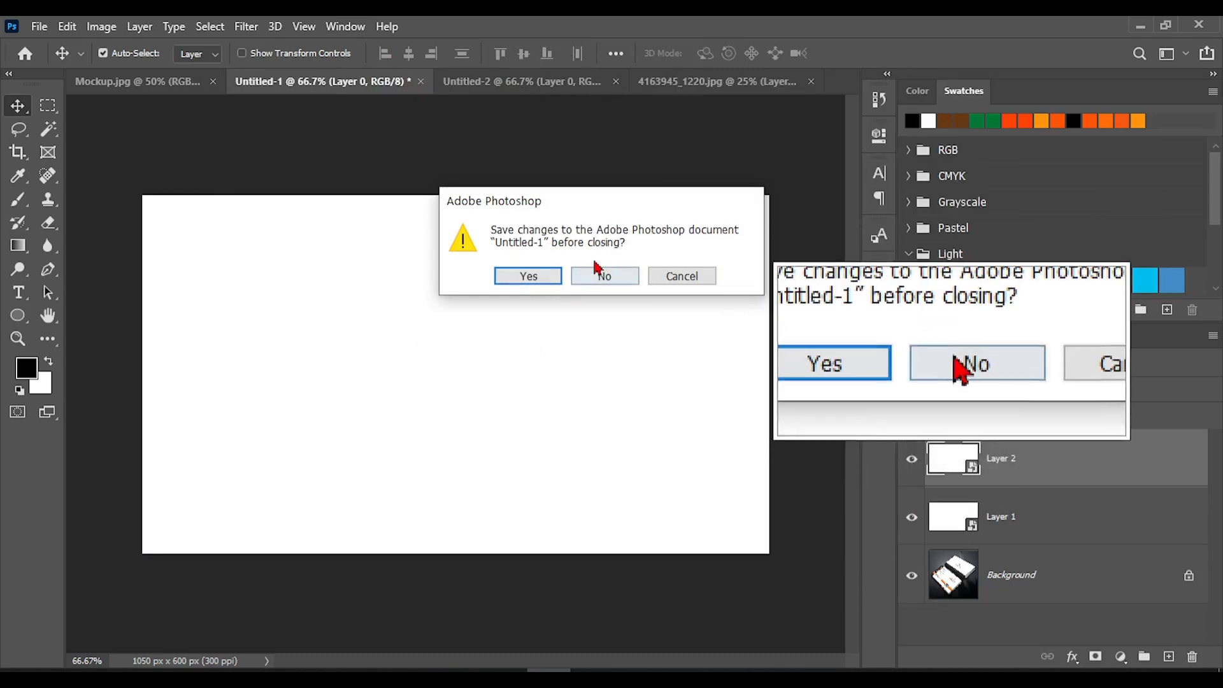
click(599, 274)
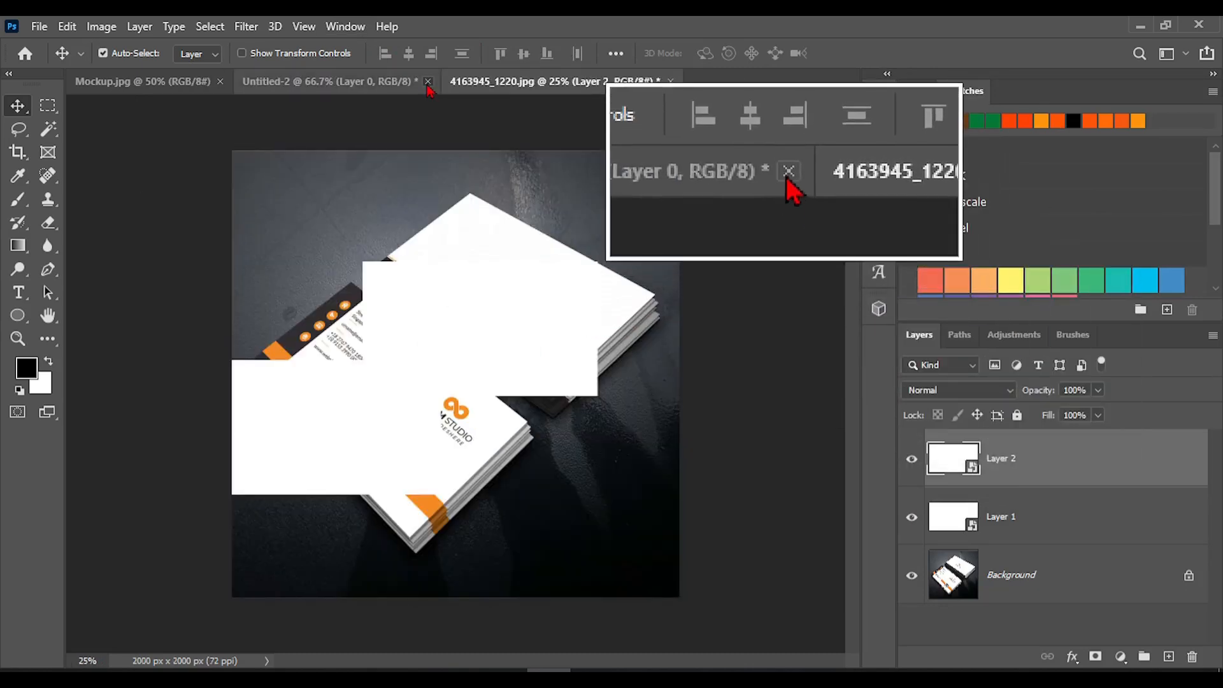
click(428, 82)
click(594, 279)
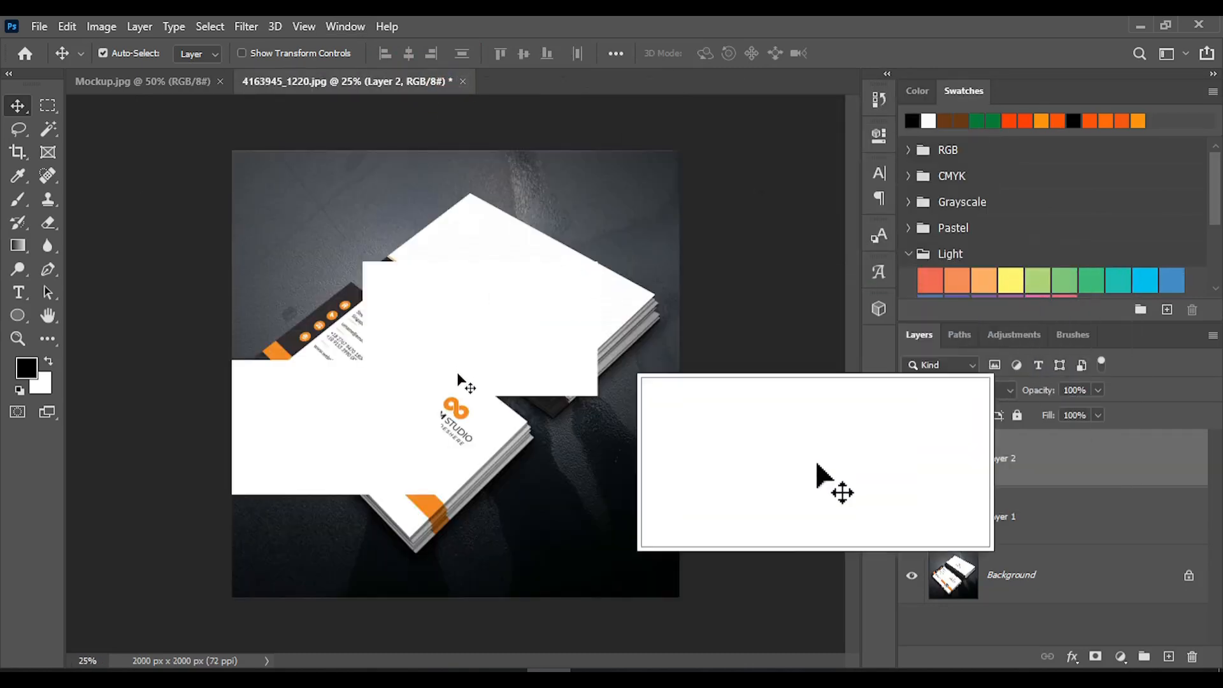
Move the Layer 2 smart object over the upper card stack and Layer 1 over the lower card stack
drag(457, 376, 529, 282)
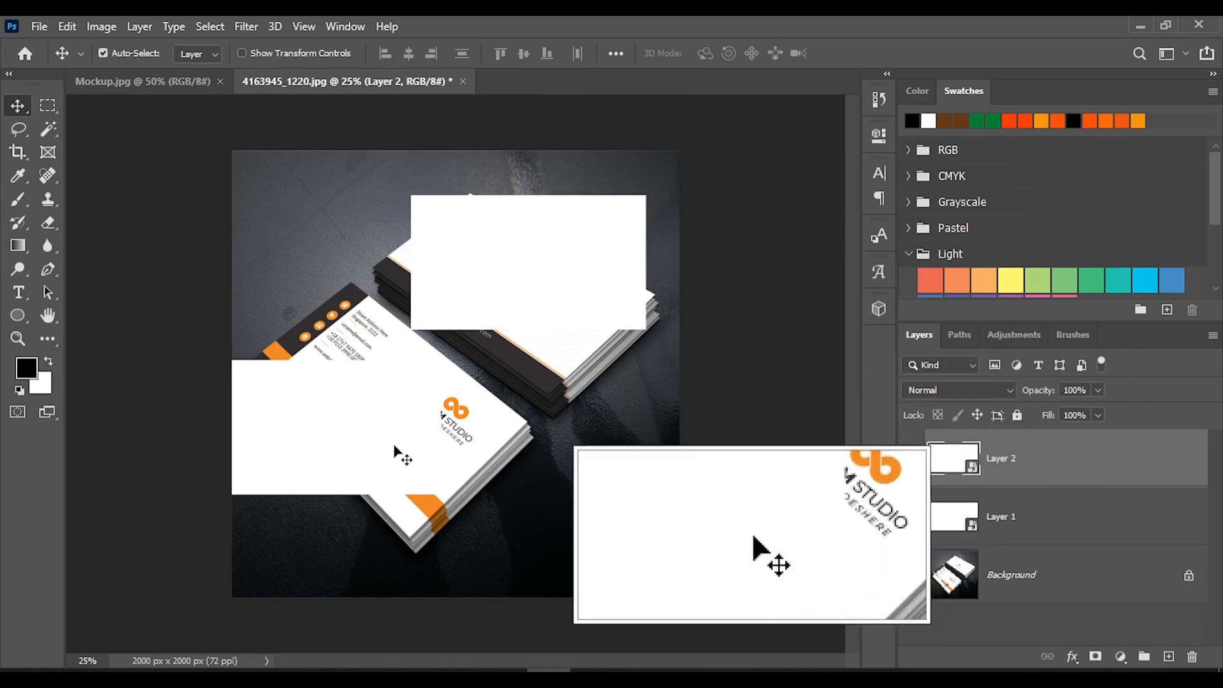
drag(395, 453, 446, 465)
mouse_move(514, 300)
mouse_down()
mouse_move(556, 305)
mouse_move(519, 300)
mouse_up()
Rotate Layer 2 about 39.7° with Free Transform and place it over the upper card stack
key(ctrl+t)
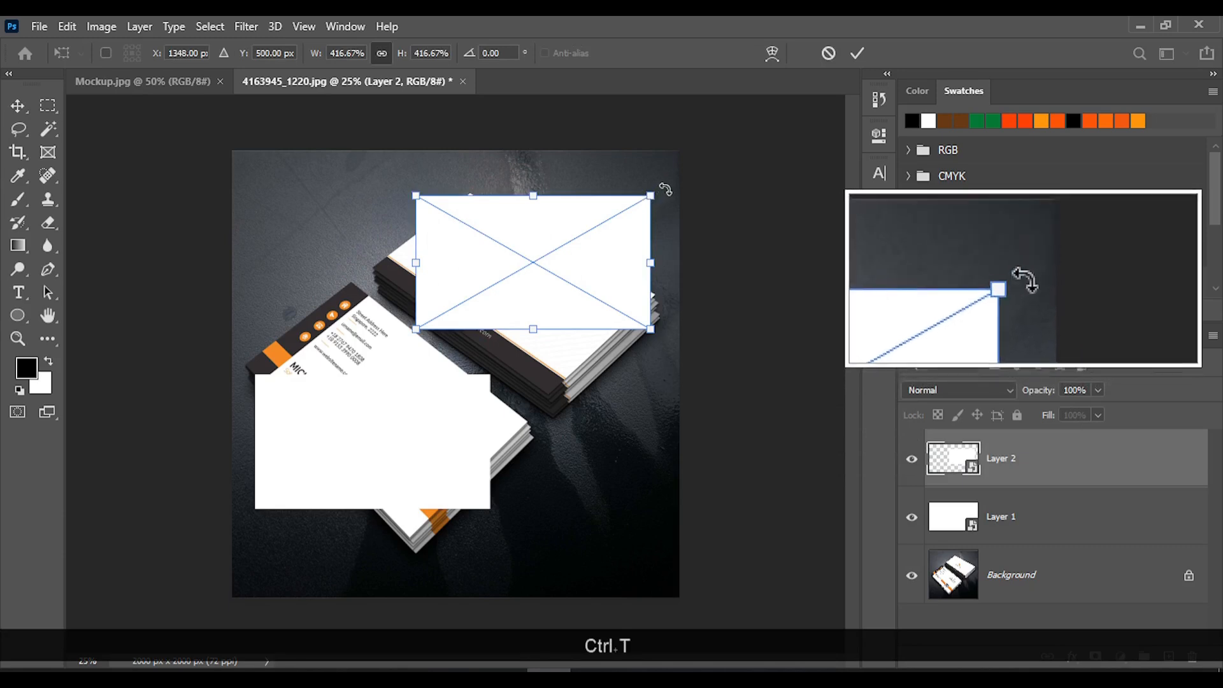
drag(668, 182, 695, 288)
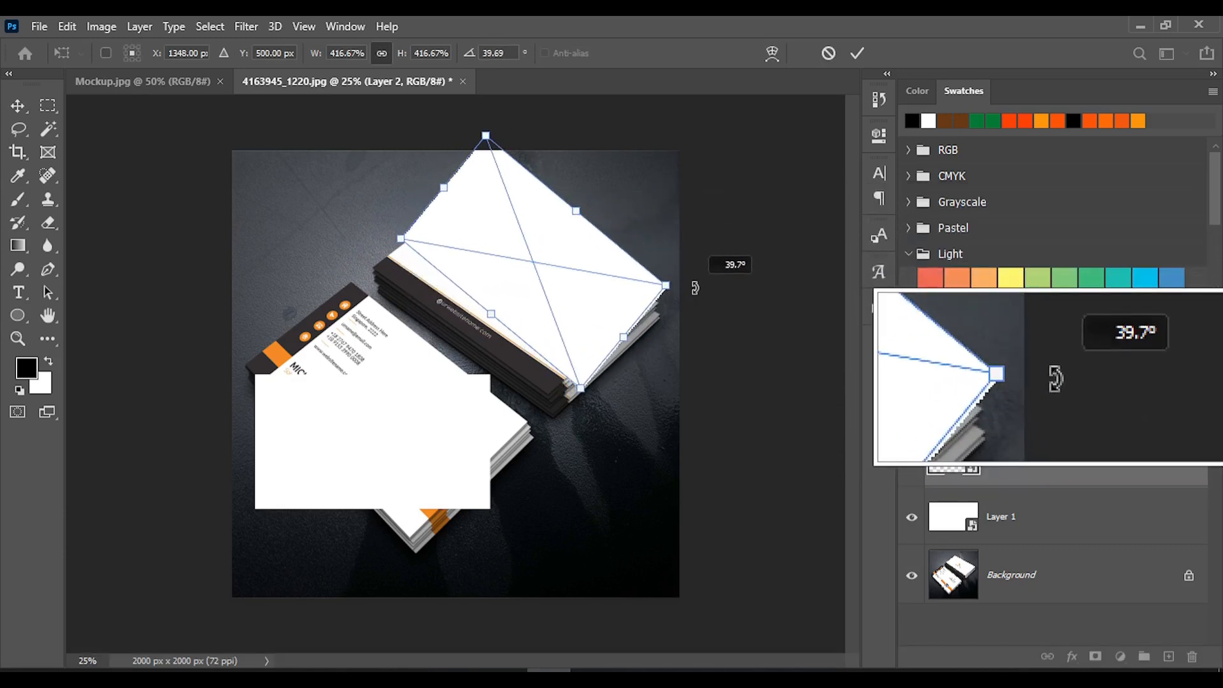
mouse_move(565, 238)
mouse_down()
mouse_move(576, 289)
mouse_move(552, 291)
mouse_up()
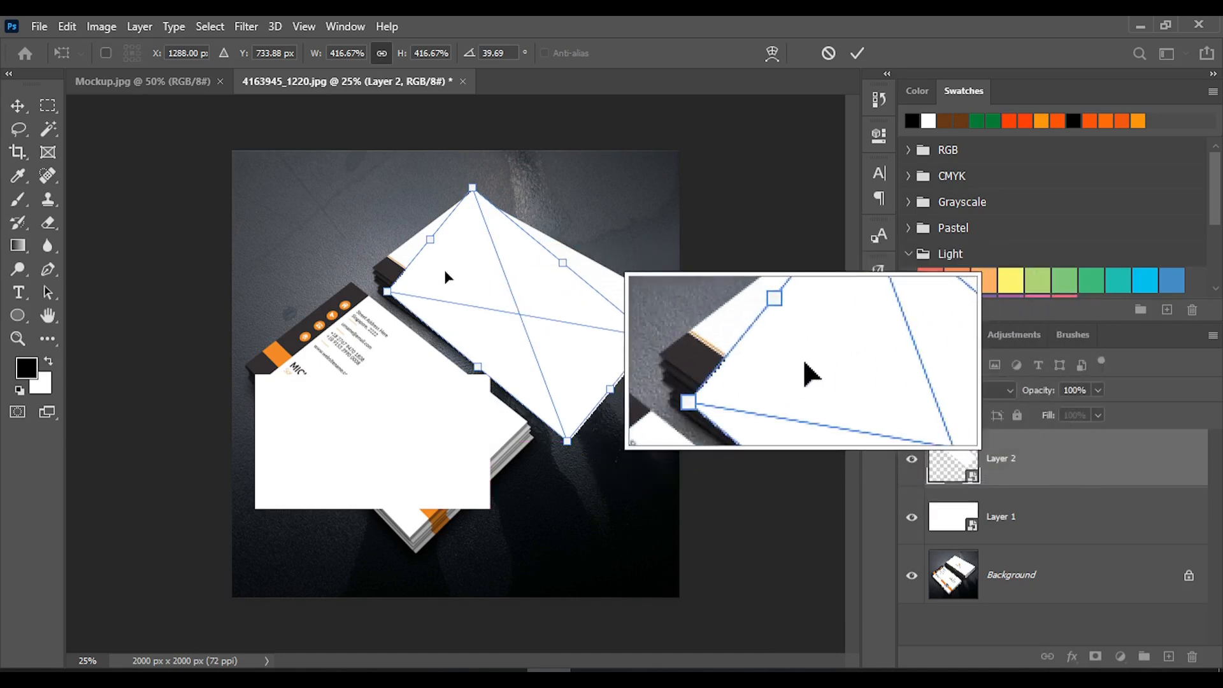
Distort Layer 2 so its four corners match the top face of the upper card stack, and apply the transformation
right_click(461, 262)
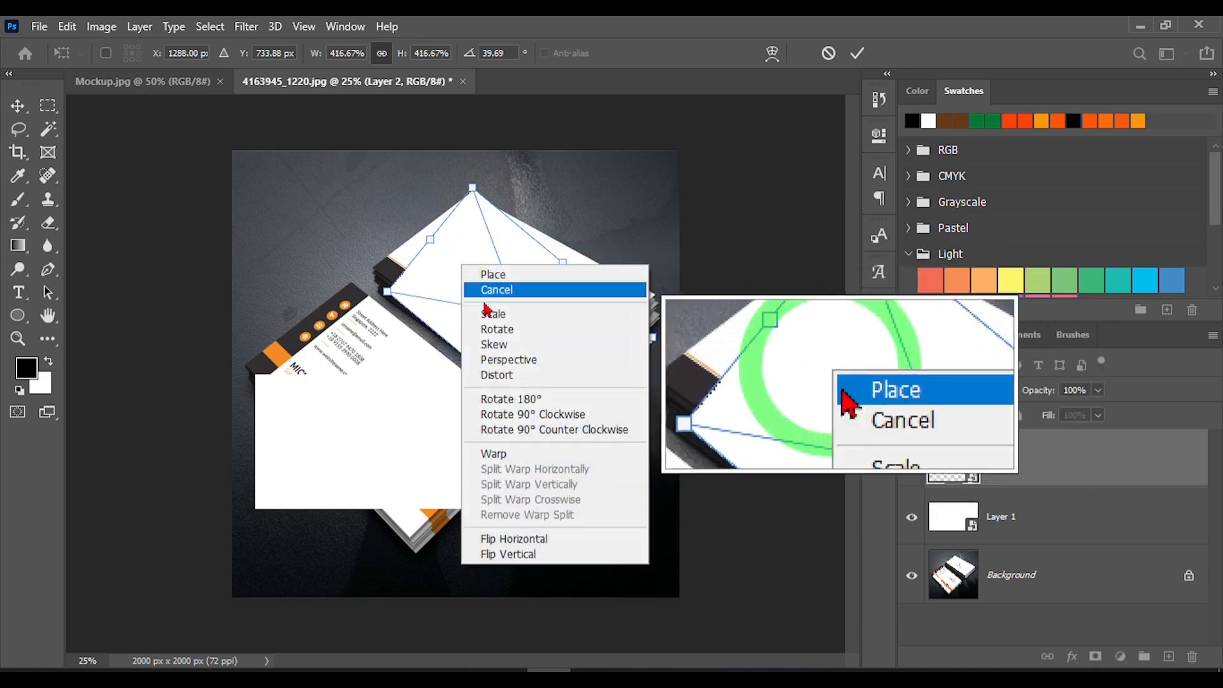
click(533, 381)
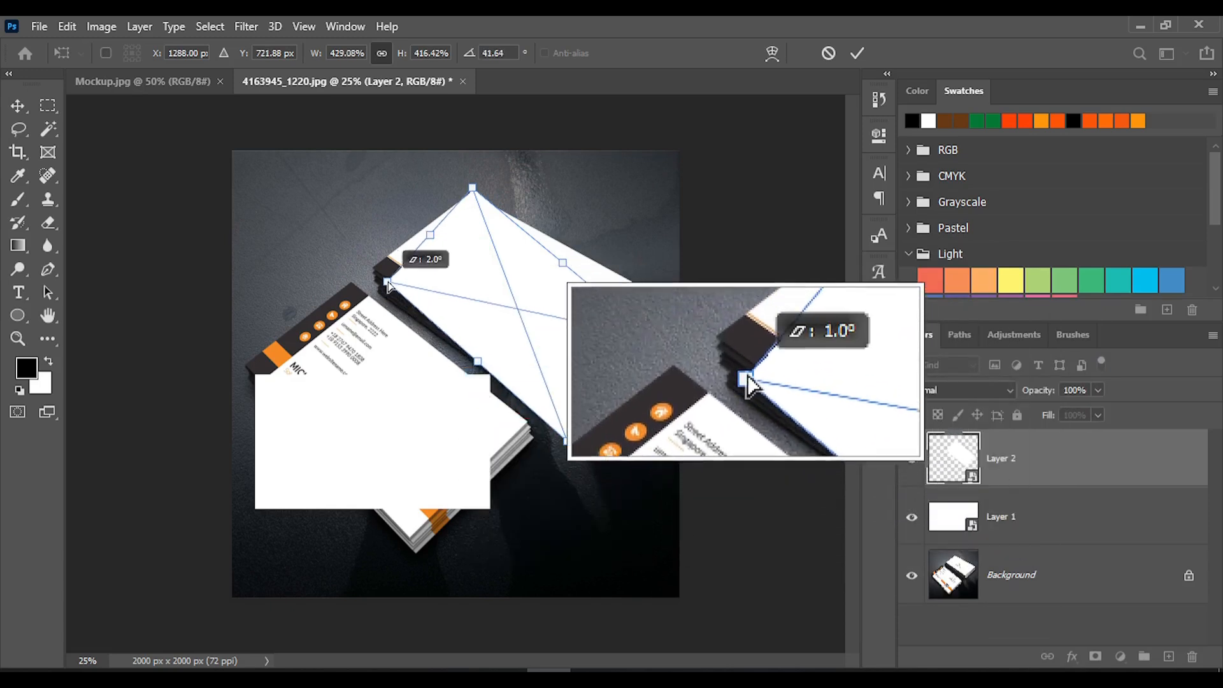
mouse_move(388, 283)
mouse_down()
mouse_move(382, 267)
mouse_move(381, 295)
mouse_up()
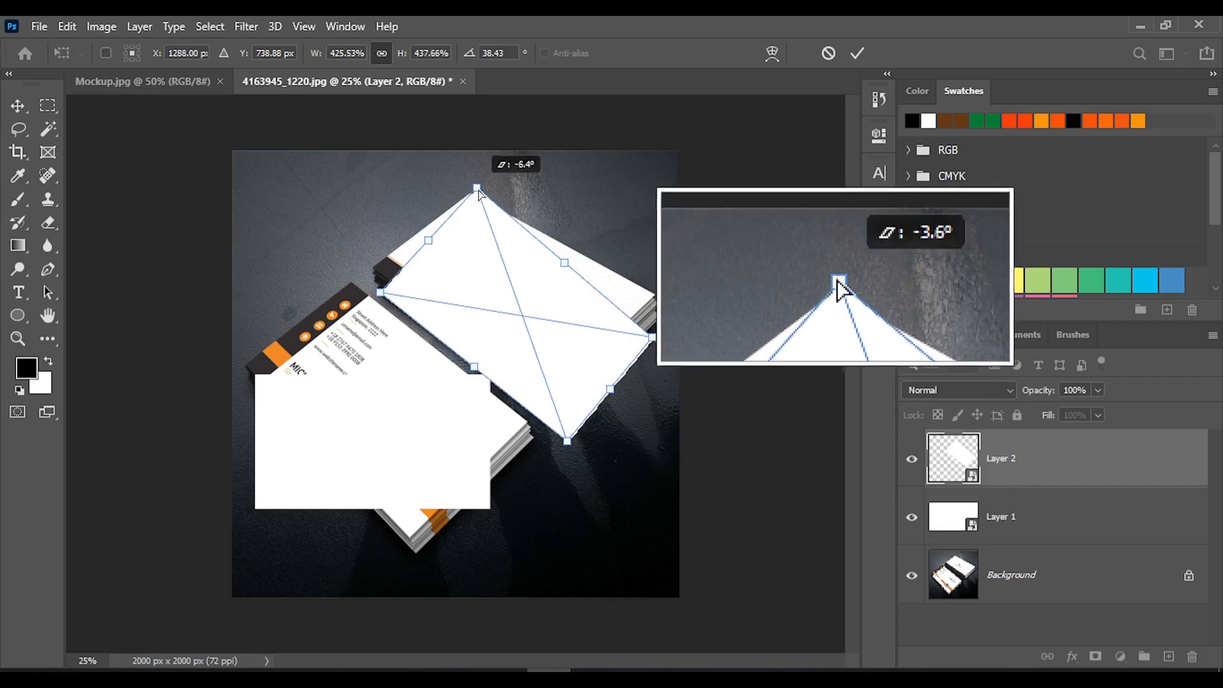
drag(479, 193, 475, 210)
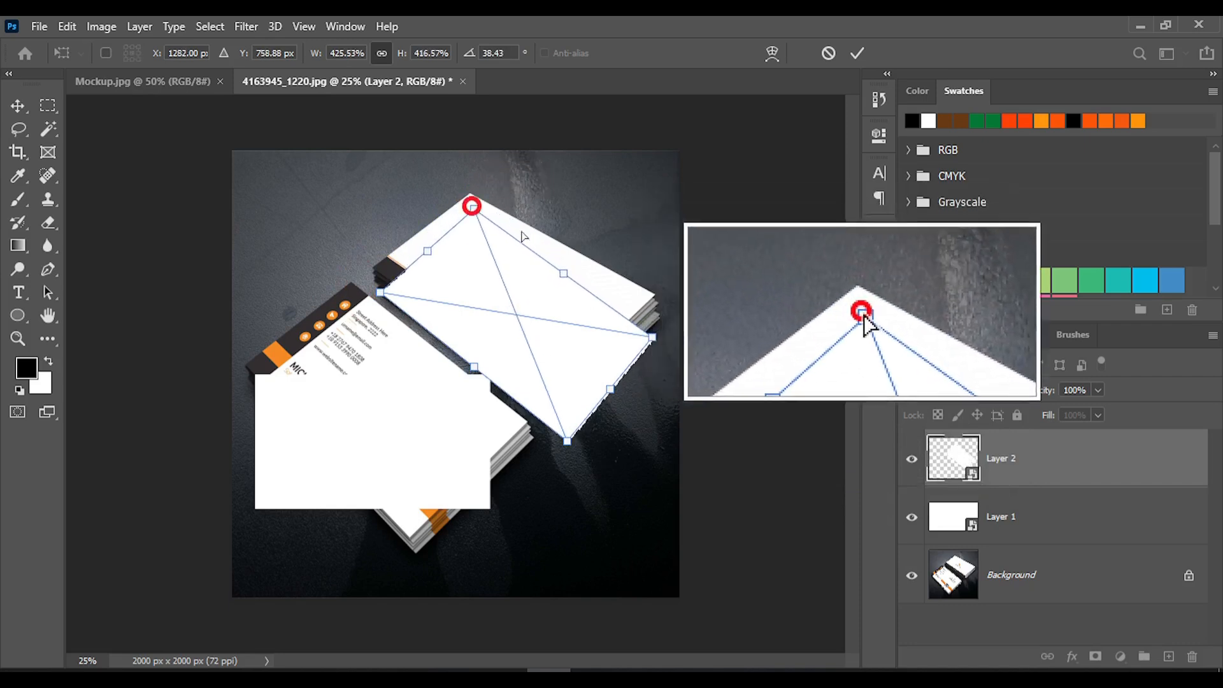
drag(650, 333, 650, 294)
drag(474, 210, 469, 191)
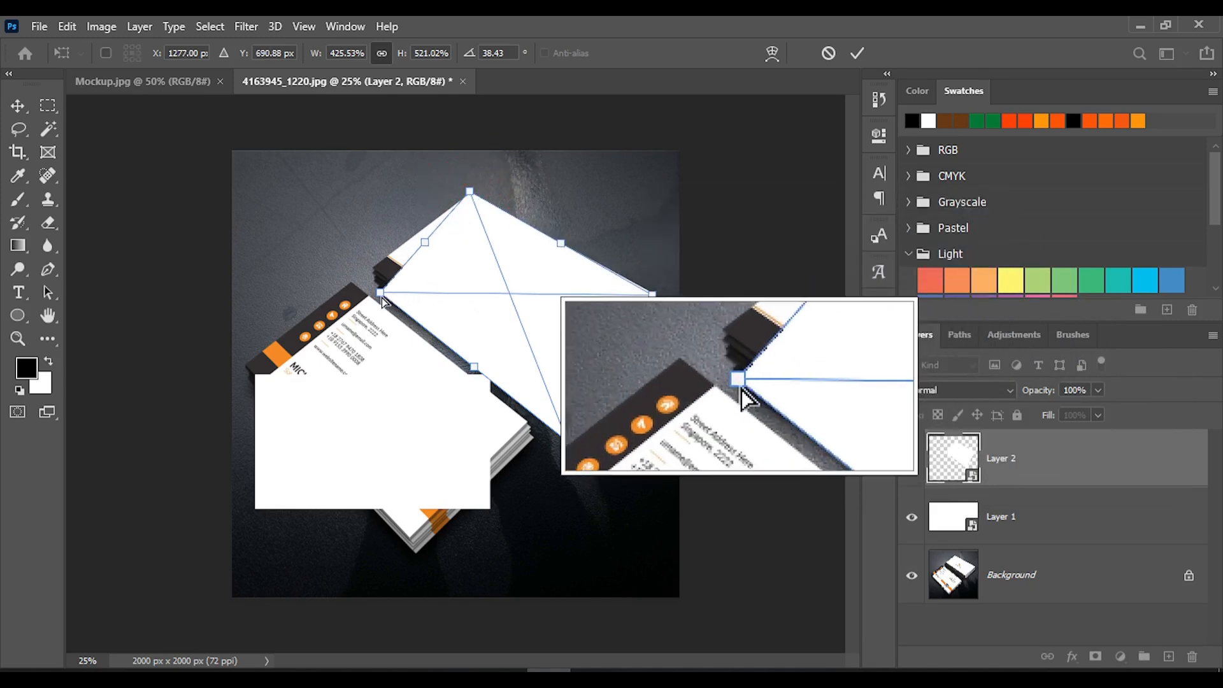
drag(382, 300, 379, 275)
drag(472, 355, 551, 393)
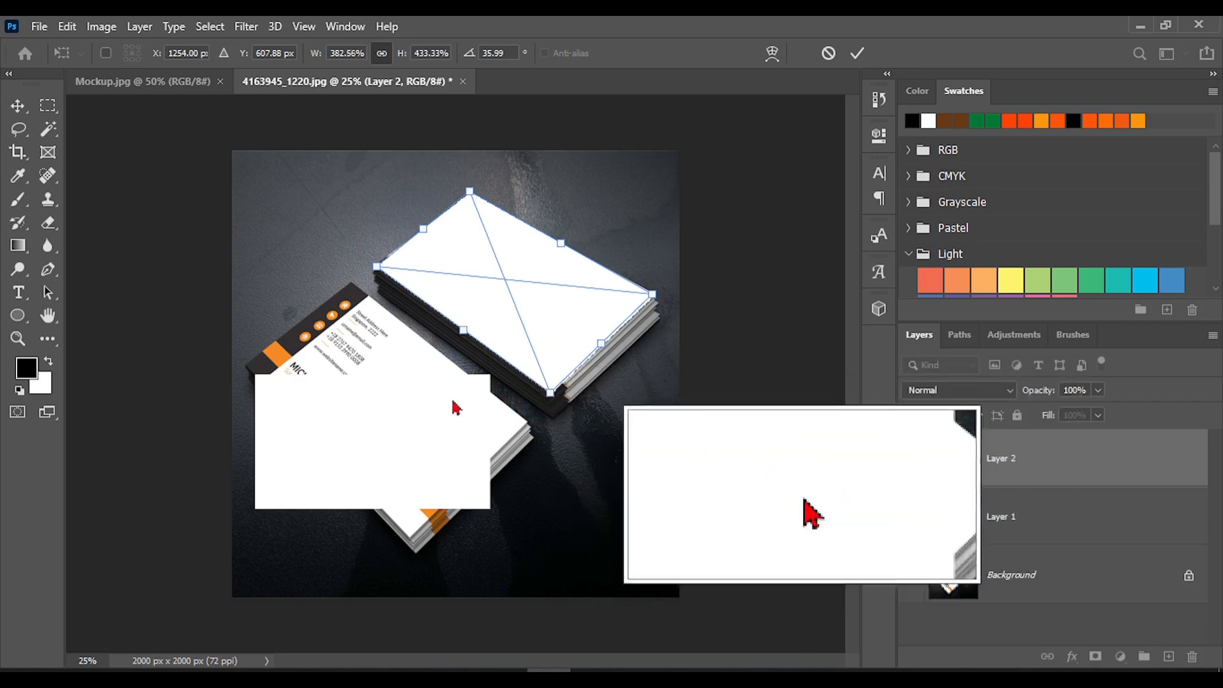
click(861, 55)
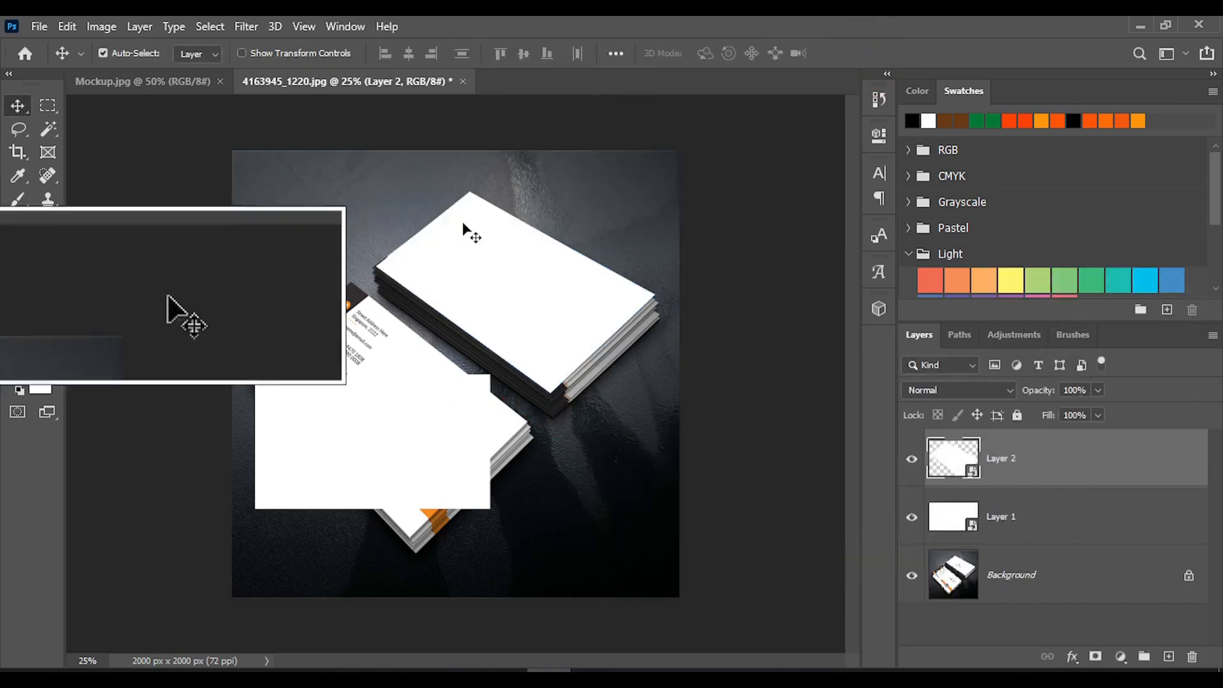
Move Layer 1 over the lower card stack and rotate it about 44.9° to follow the cards' angle
drag(380, 454, 390, 423)
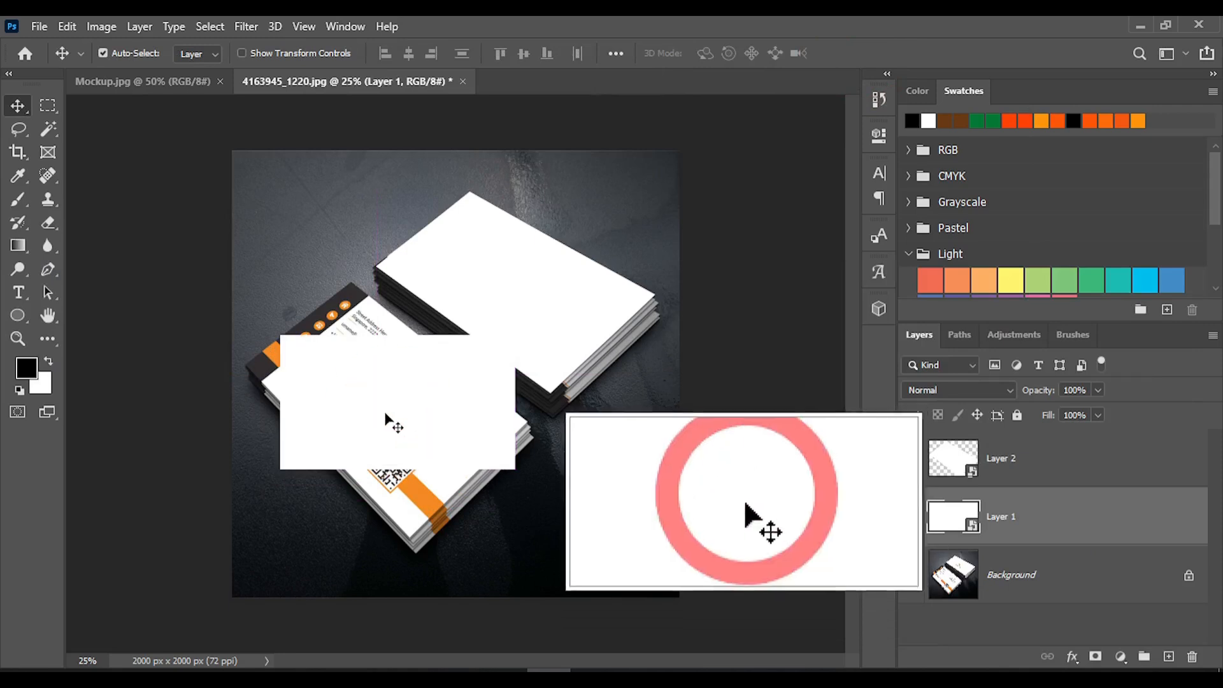
key(ctrl)
key(ctrl+t)
drag(534, 314, 568, 437)
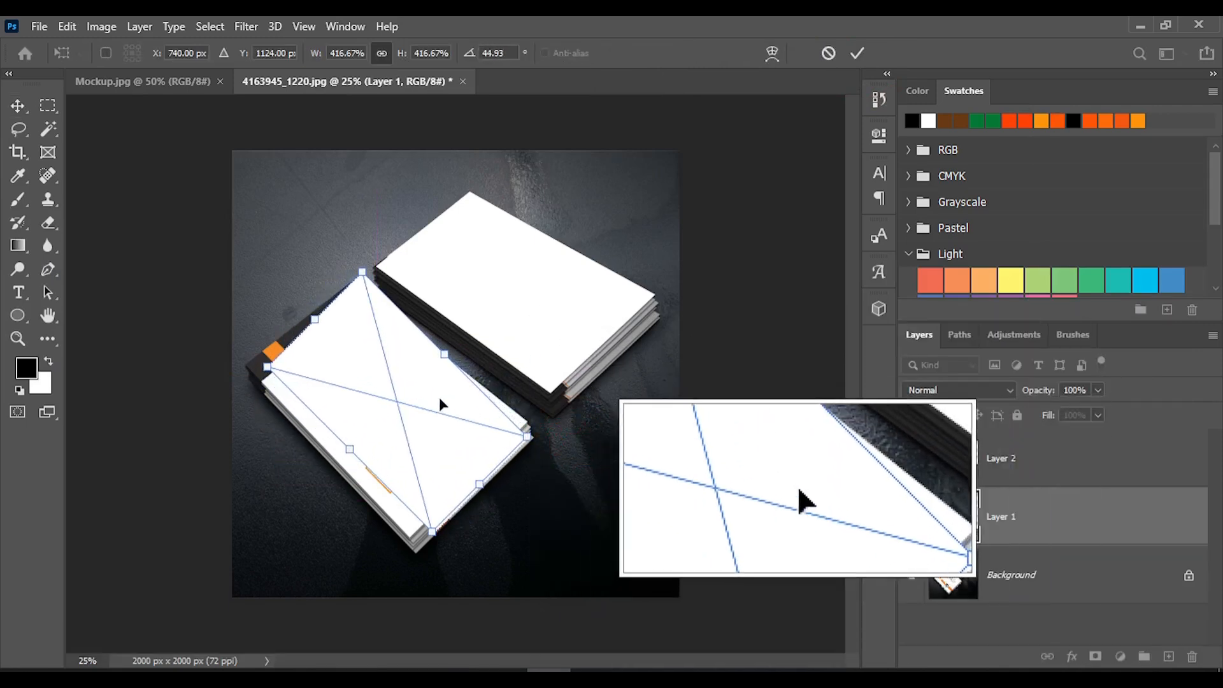
mouse_move(438, 396)
mouse_down()
mouse_move(426, 417)
mouse_move(421, 406)
mouse_up()
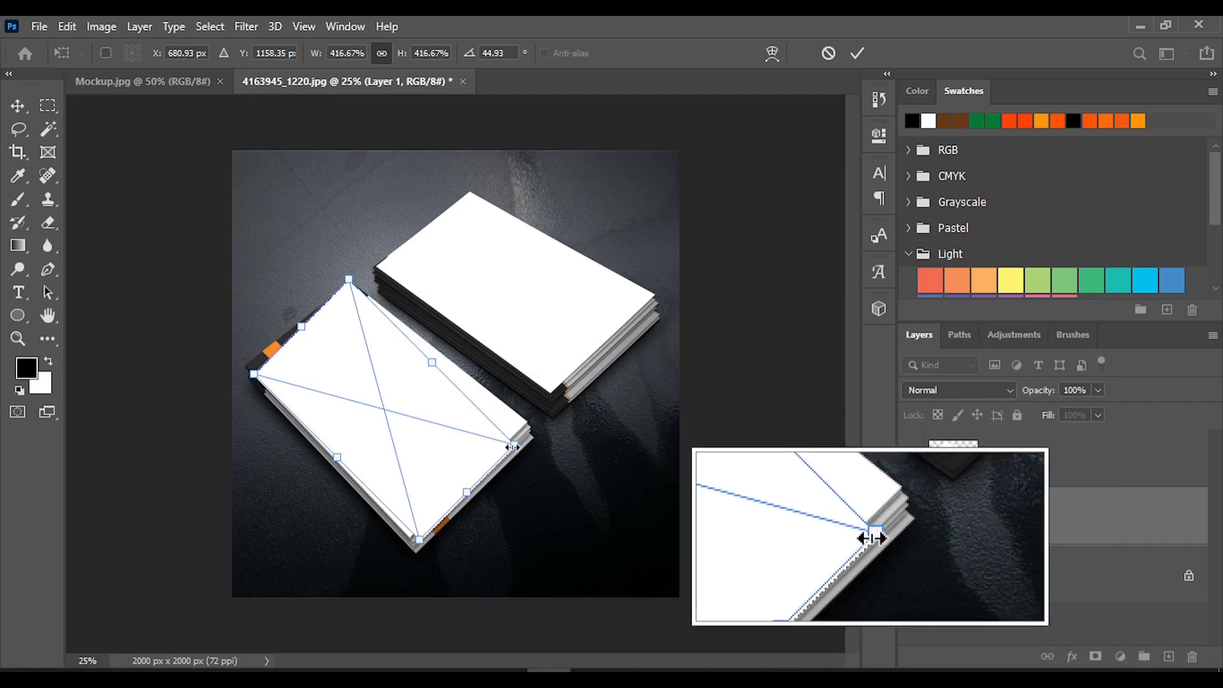
Distort Layer 1 so its corners match the top face of the lower card stack, and apply the transformation
right_click(418, 393)
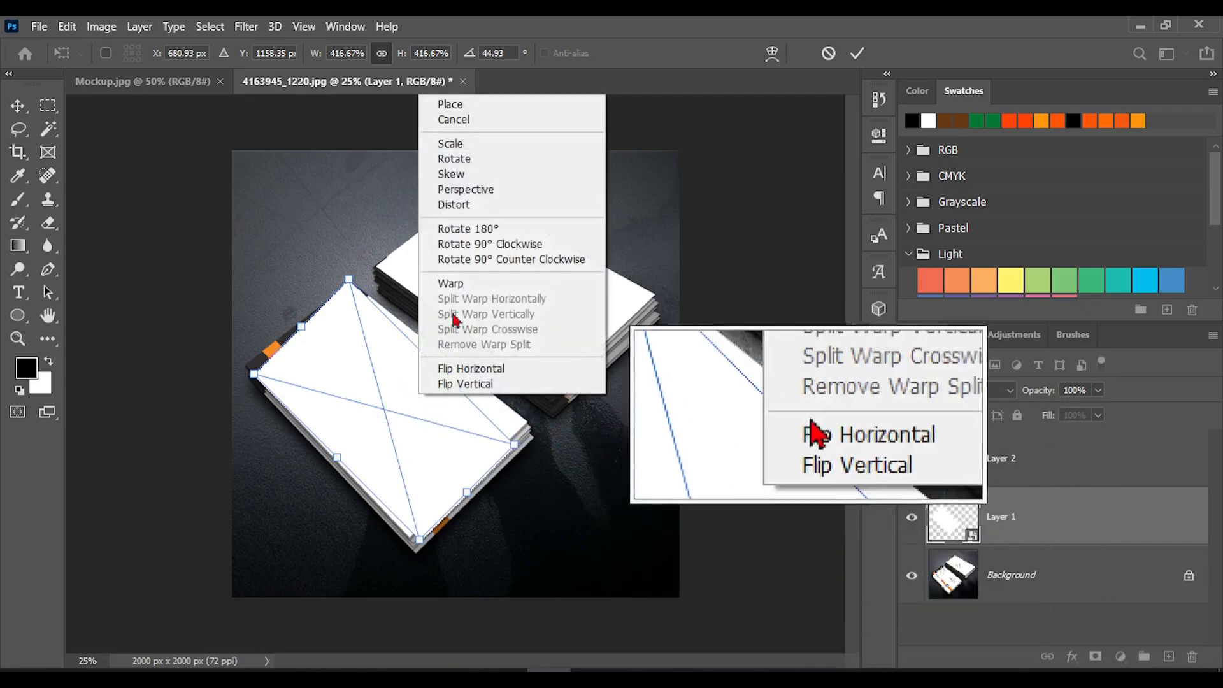
click(450, 203)
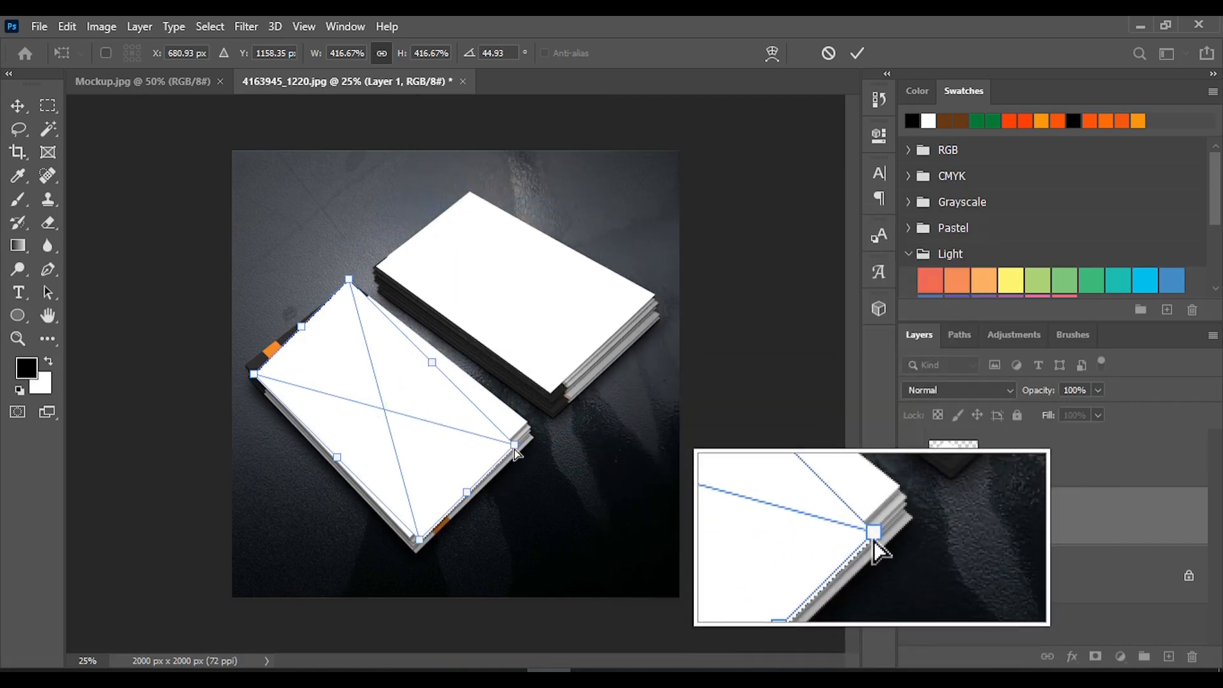
drag(514, 444, 527, 424)
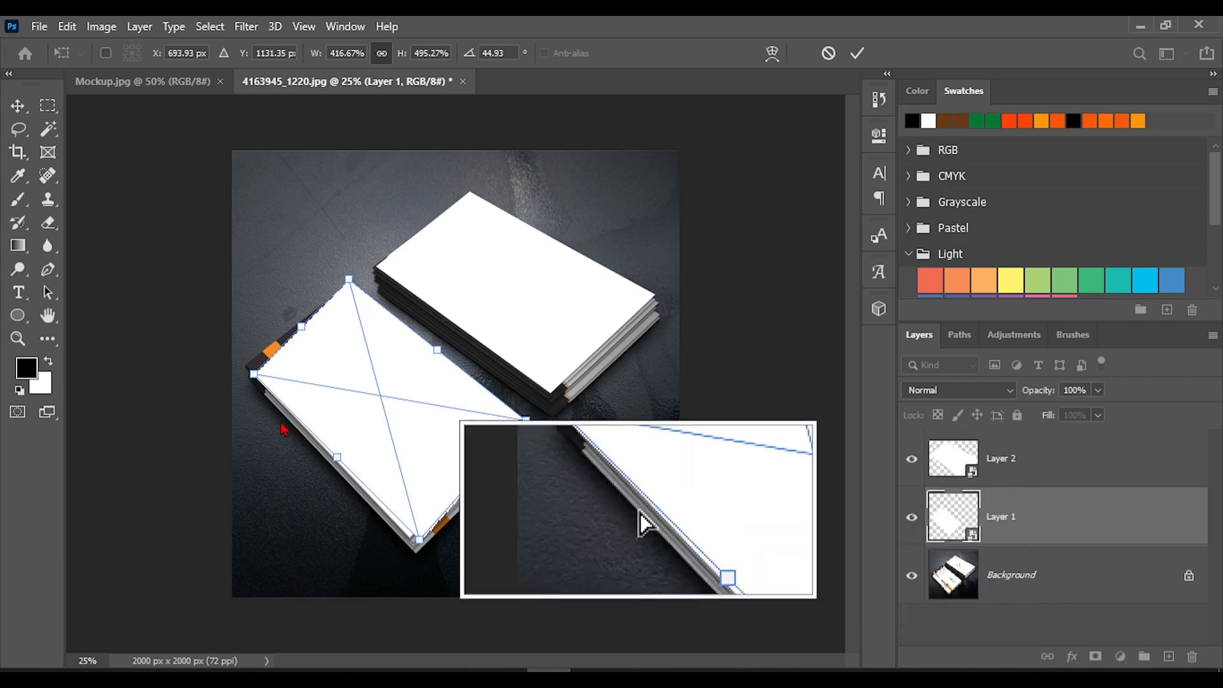
drag(253, 376, 249, 367)
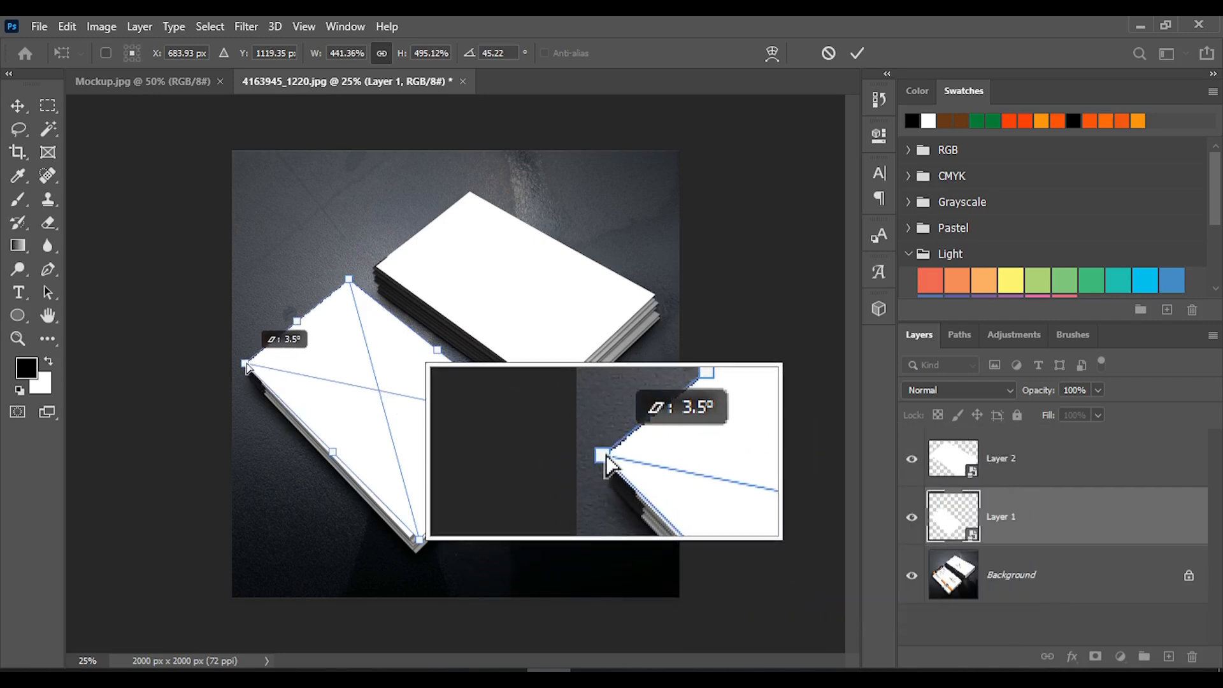
drag(419, 540, 411, 540)
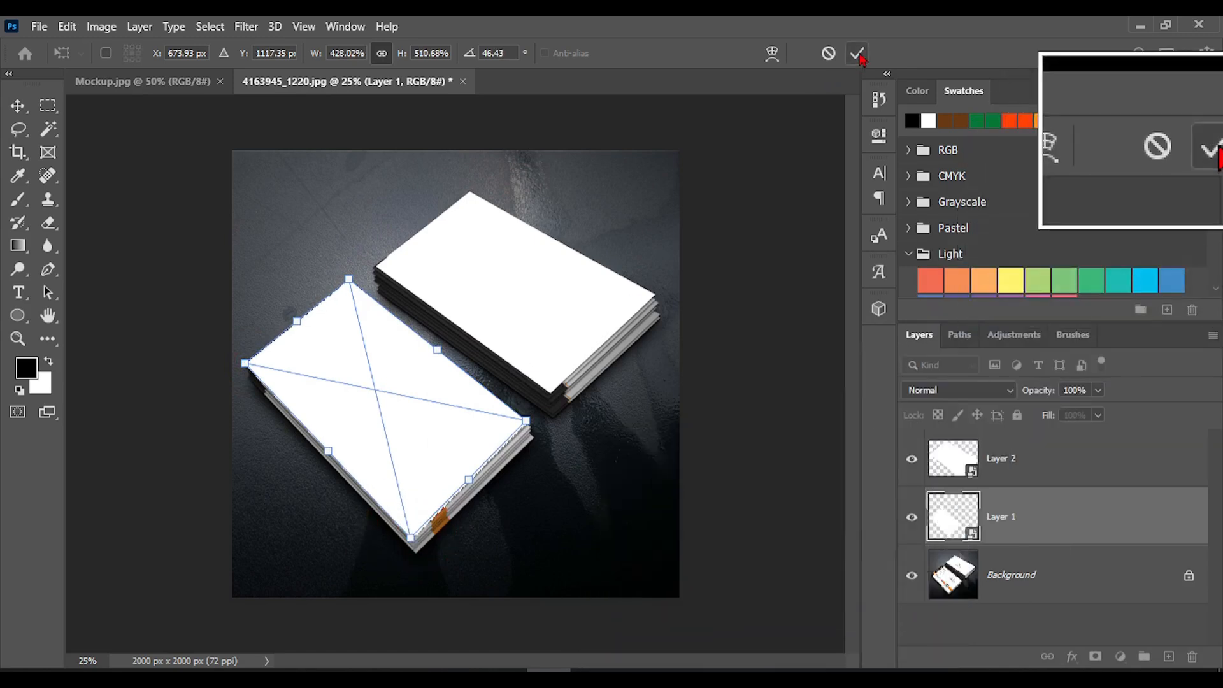
click(859, 53)
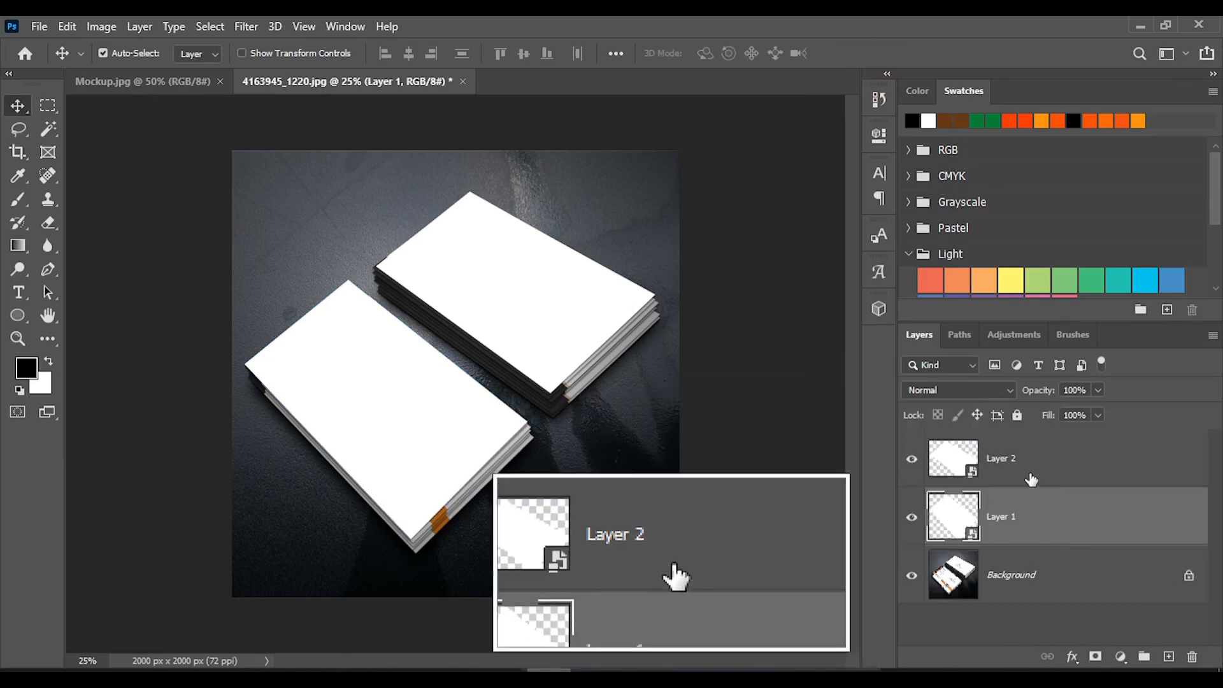
Copy Layer 1 and Layer 2 together into Mockup.jpg, scale them to about 59.6% and apply them near the background's centre
ctrl+click(1019, 475)
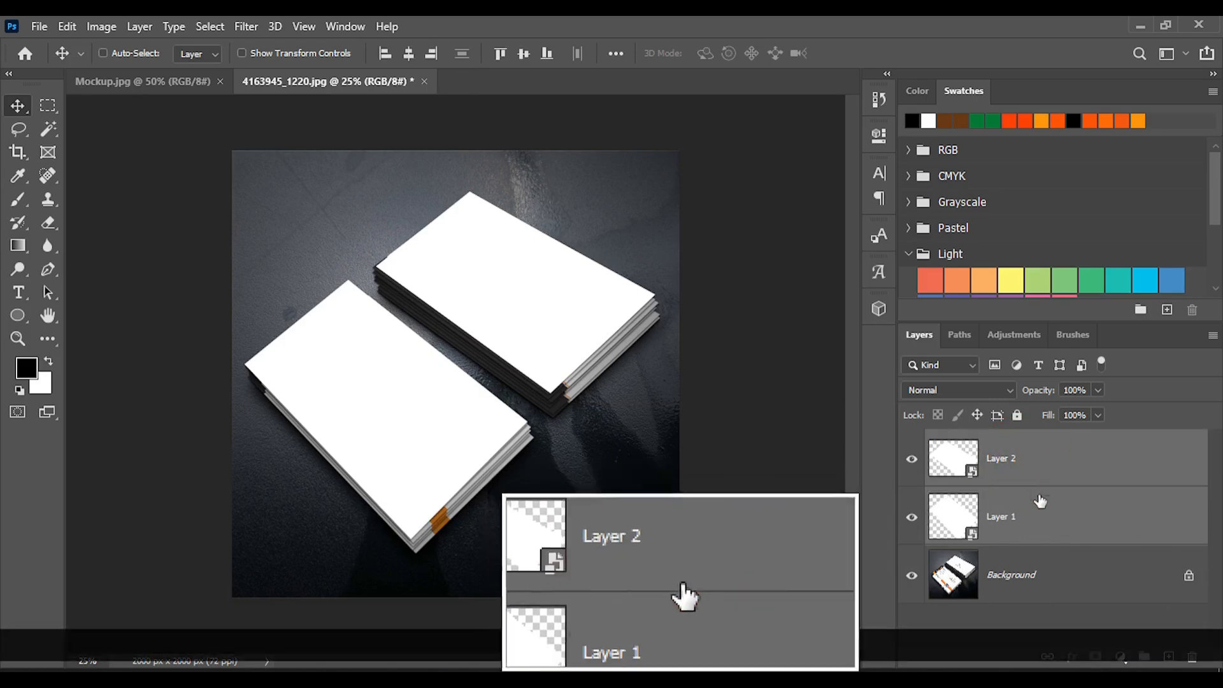
drag(506, 333, 510, 382)
key(ctrl+t)
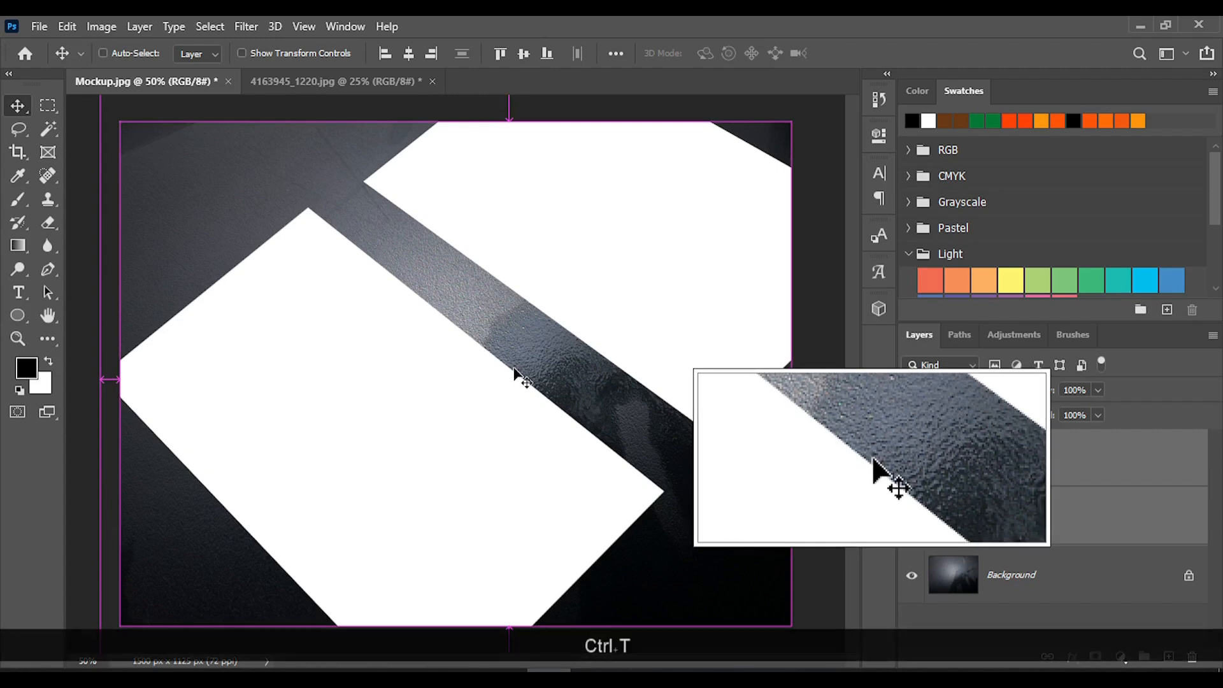
scroll(534, 377, down, 3)
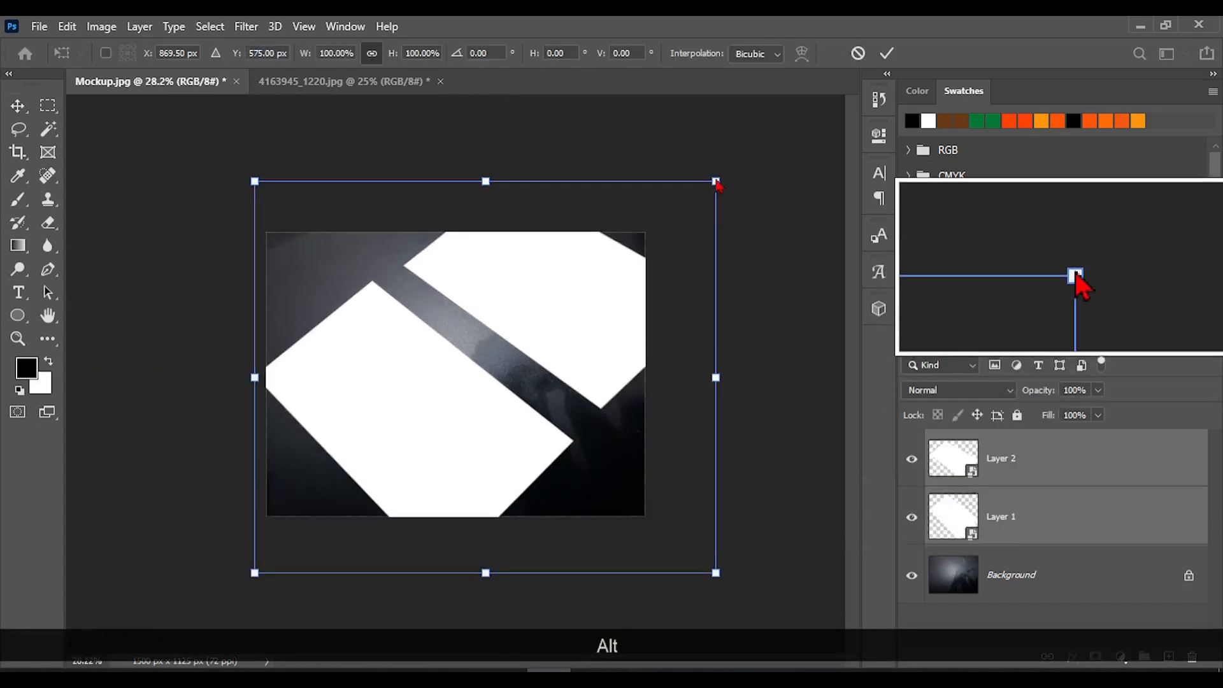
drag(717, 182, 644, 286)
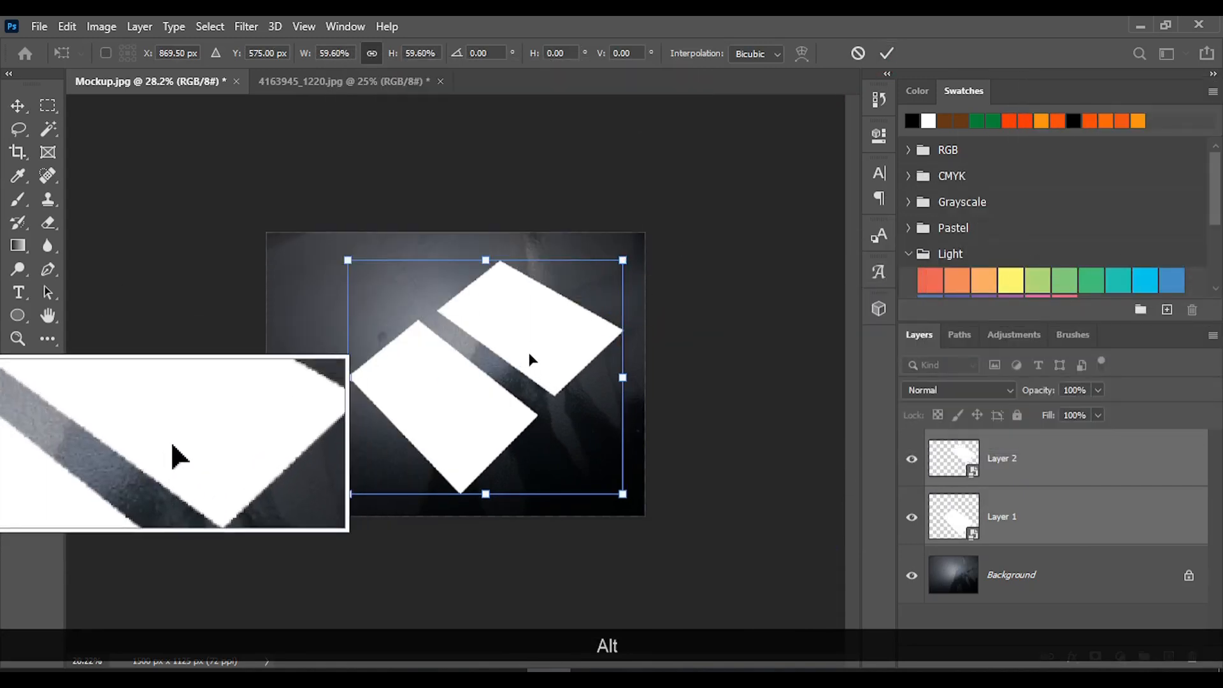
drag(529, 357, 525, 355)
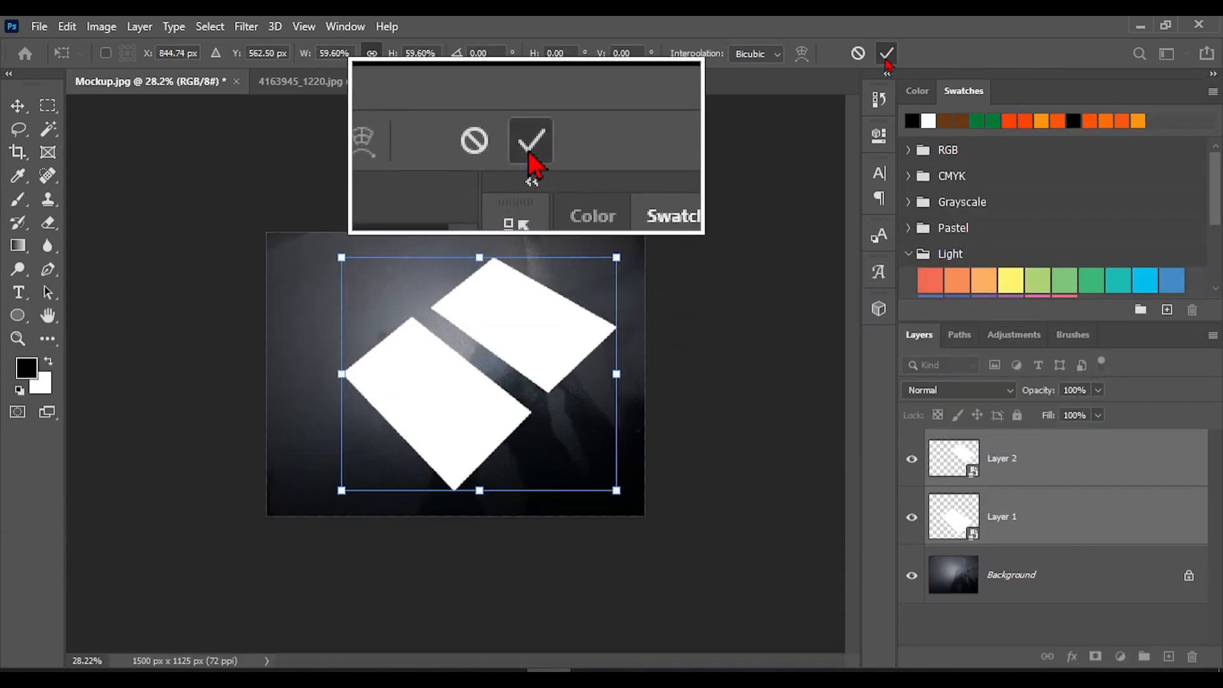
click(890, 56)
Rename Layer 1 as "Front side" and Layer 2 as "Back side"
alt+scroll(499, 400, up, 2)
alt+scroll(499, 400, up, 1)
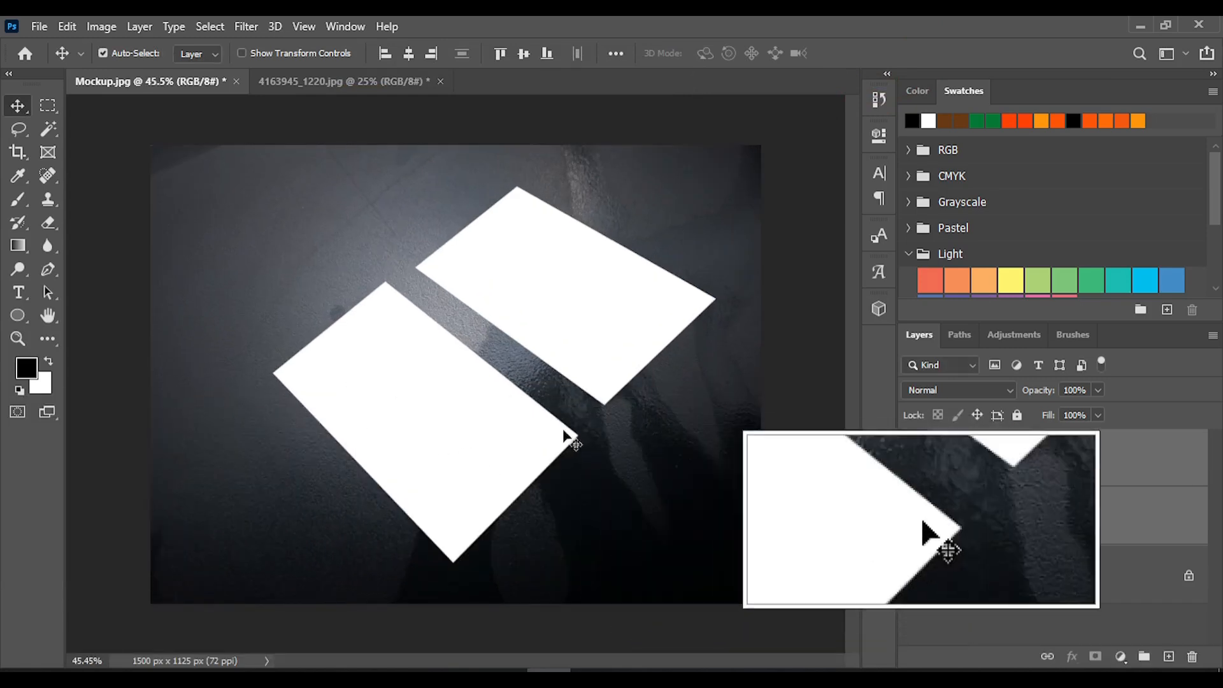
click(1030, 532)
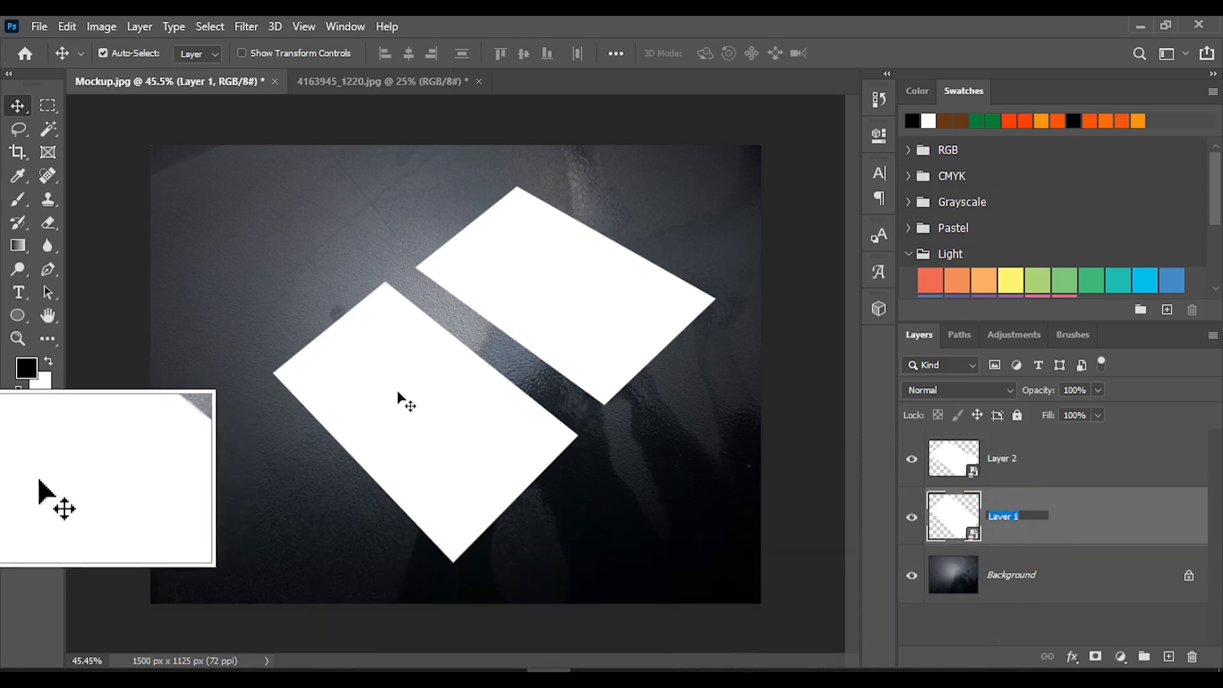
click(410, 425)
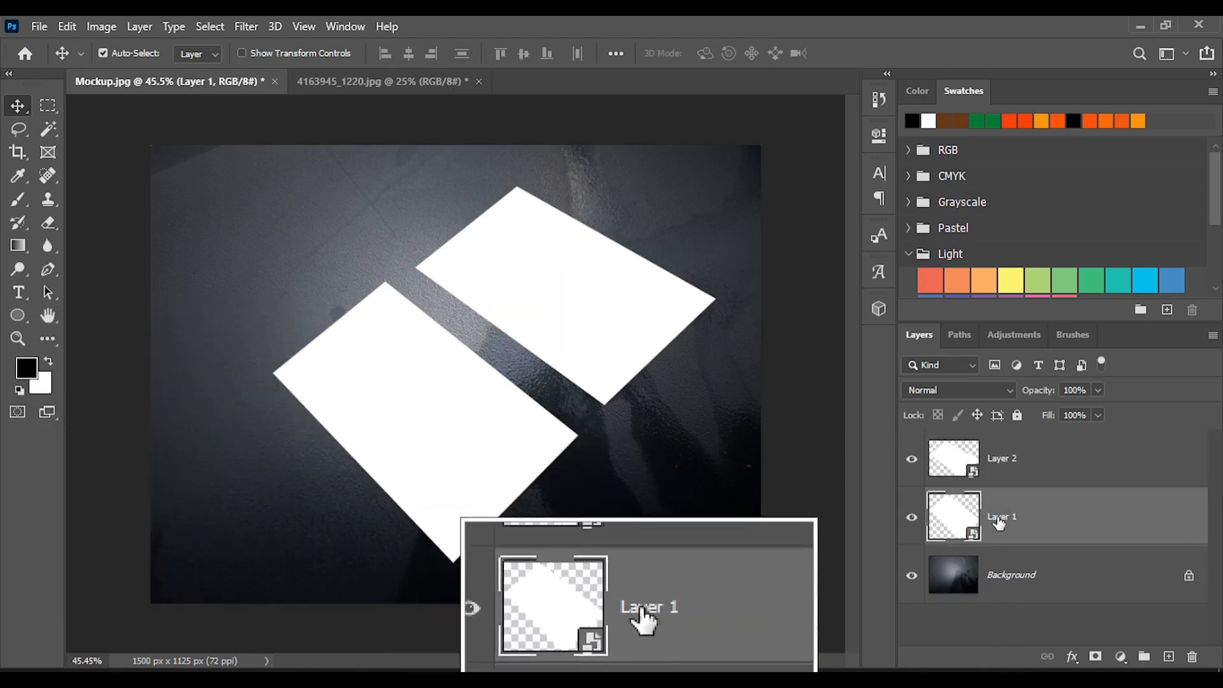
text(Front side)
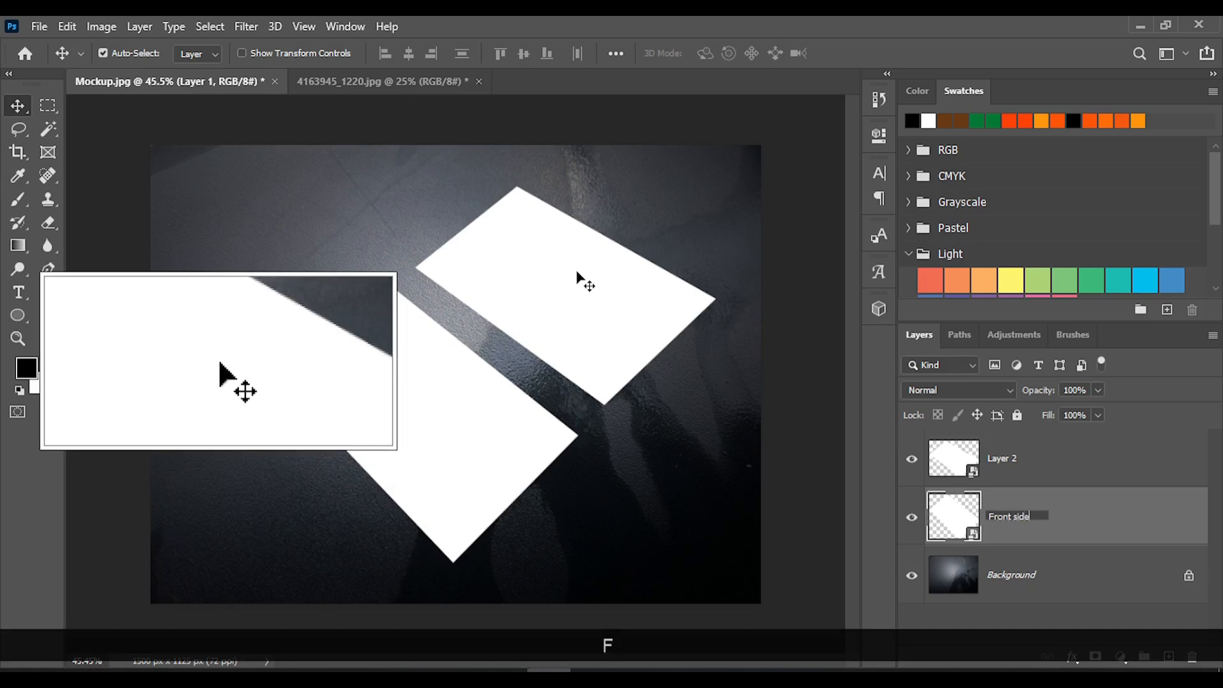
double_click(1009, 458)
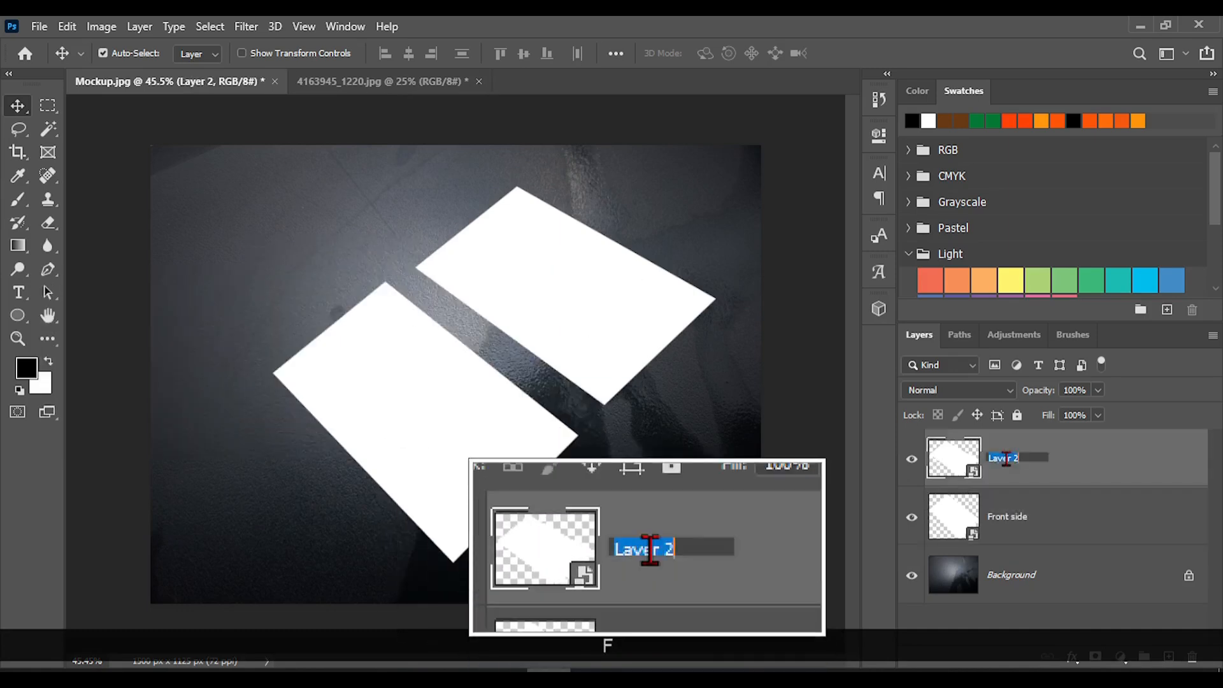
text(Bs)
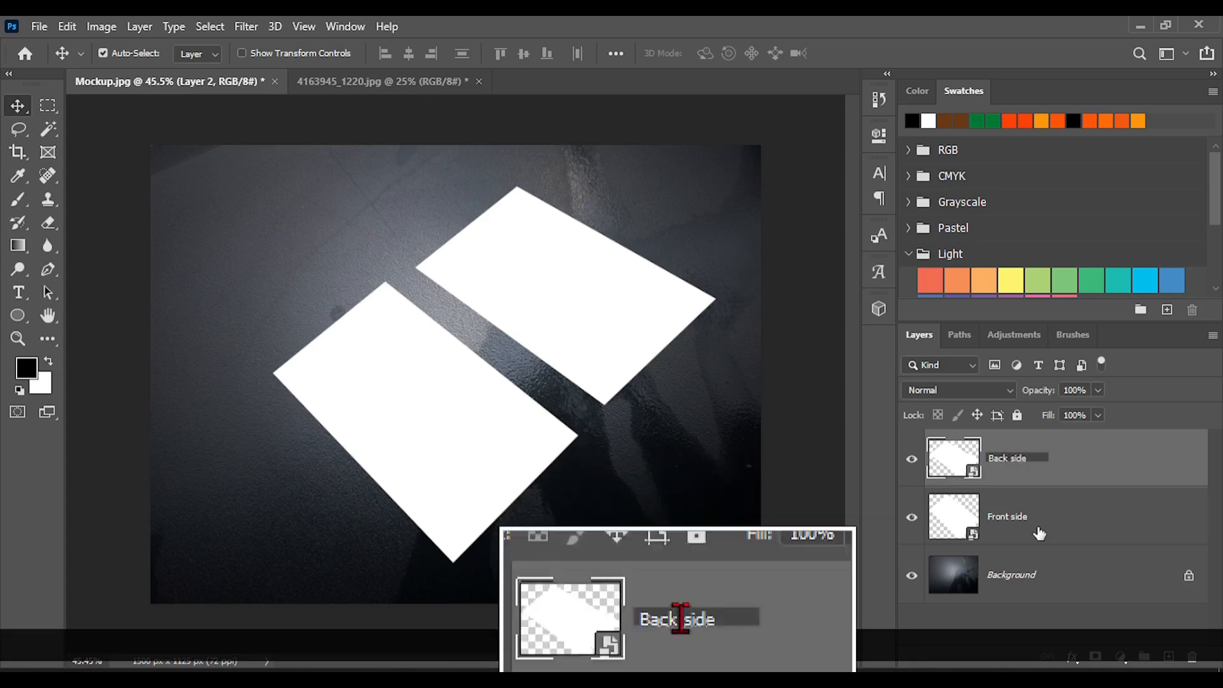
Distort the Front side card by pulling its upper, right and left corners slightly inward, and apply the transformation
click(1054, 521)
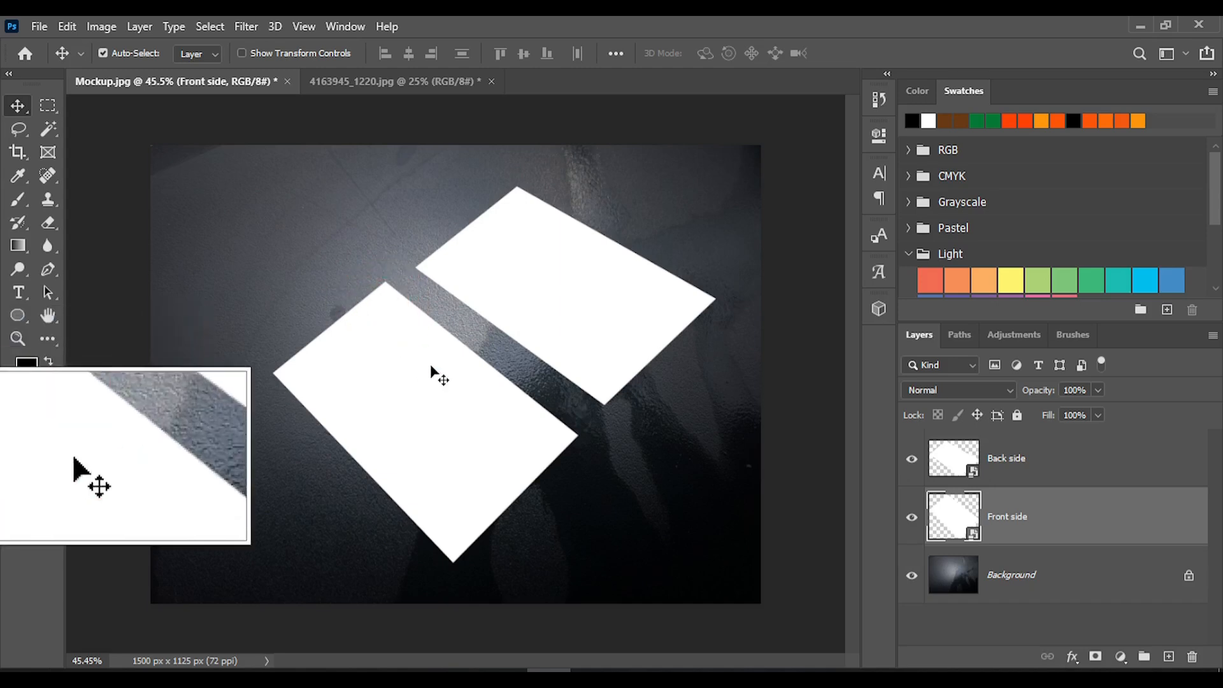
right_click(410, 372)
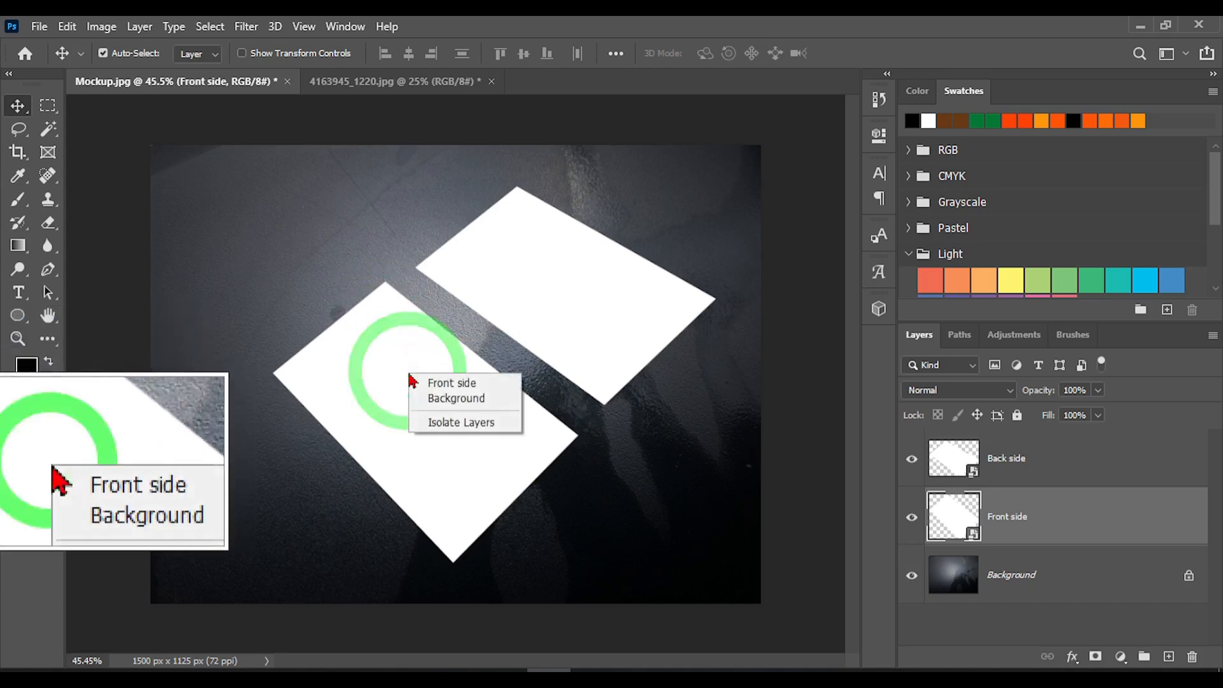
click(381, 386)
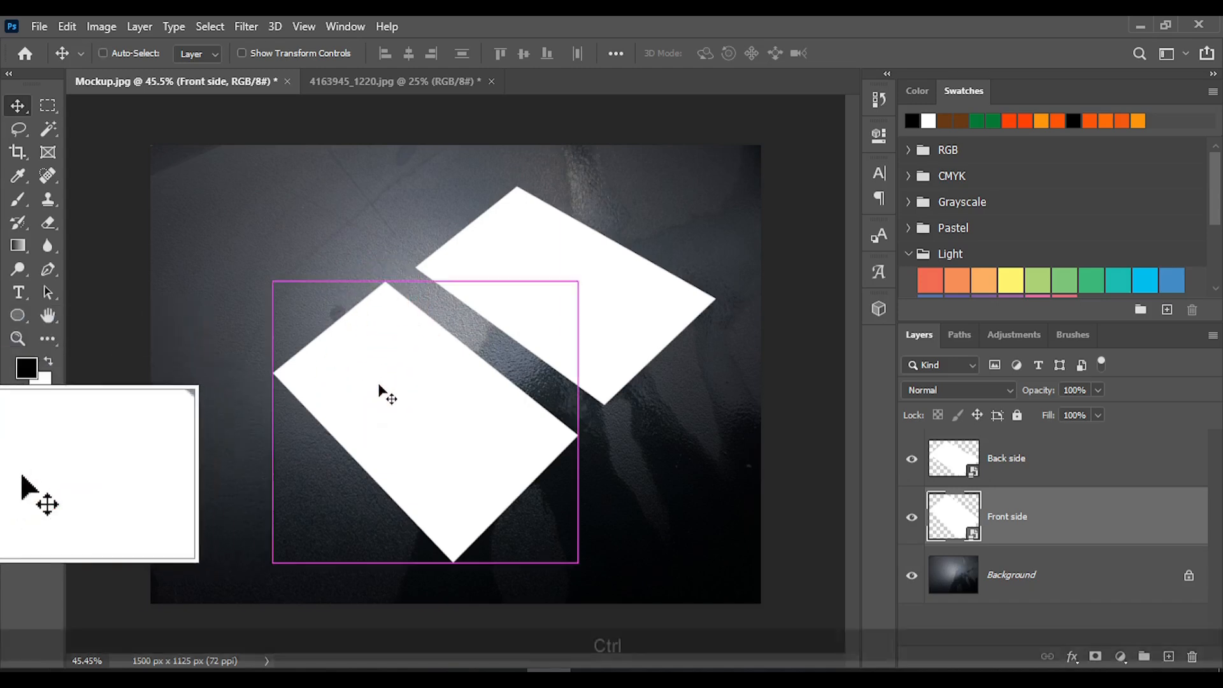
key(ctrl+t)
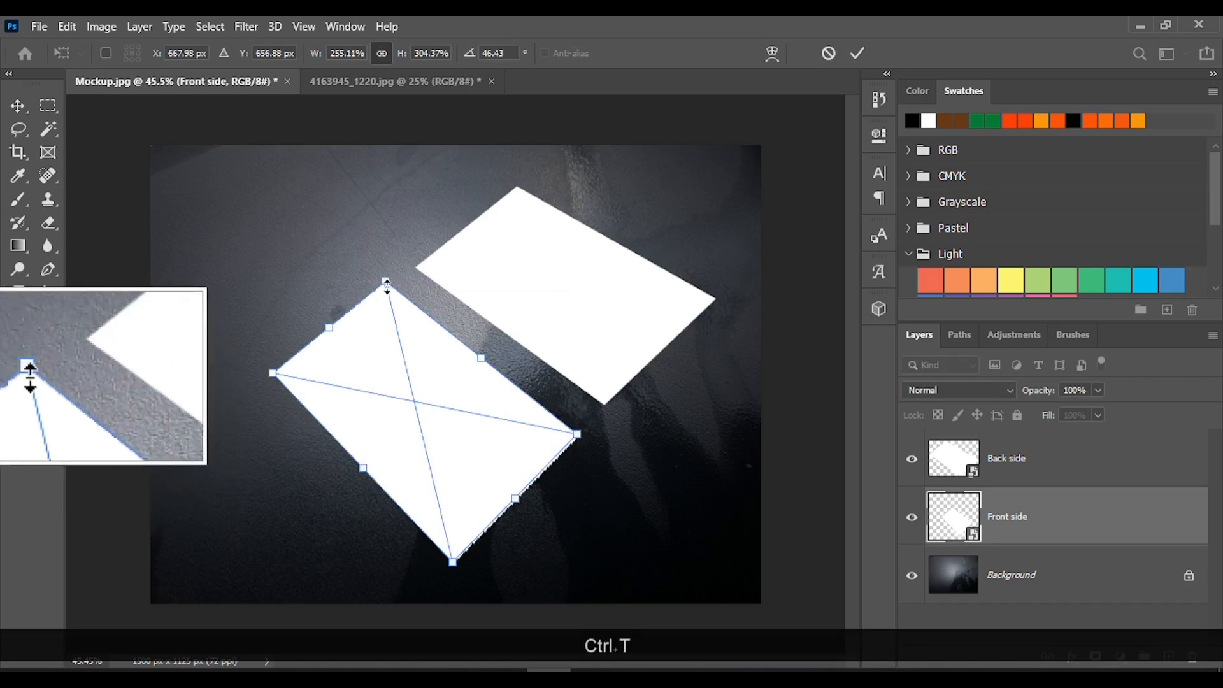
right_click(383, 335)
click(422, 447)
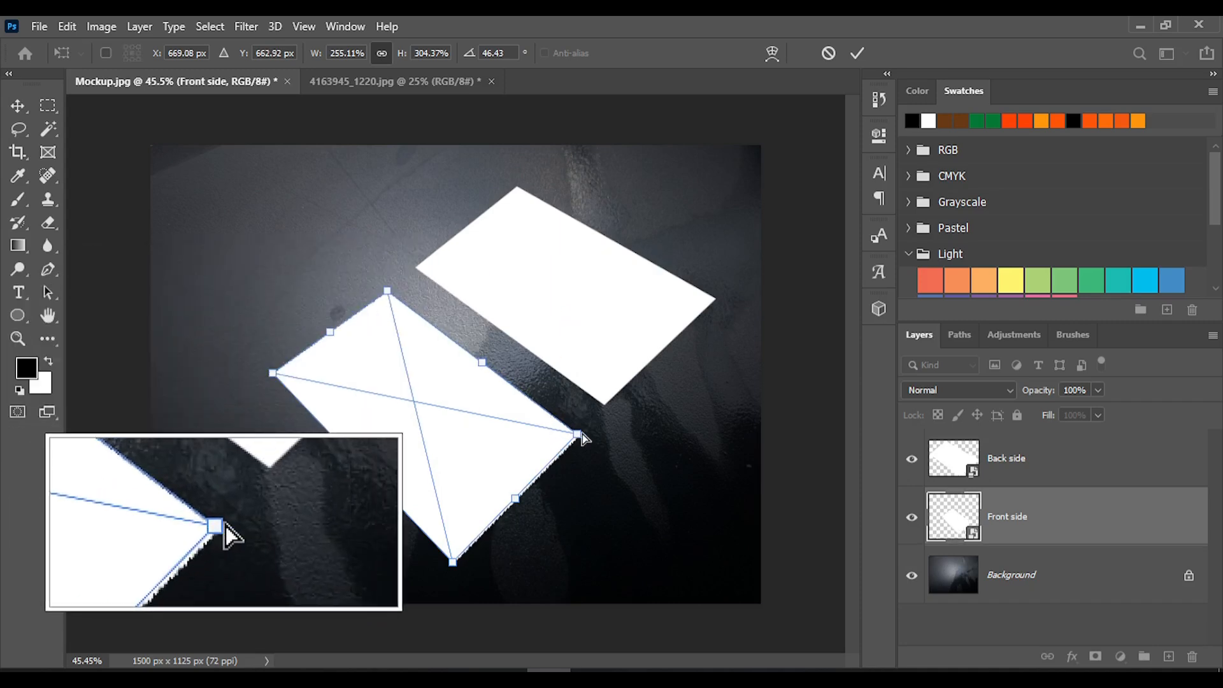
drag(577, 438, 575, 435)
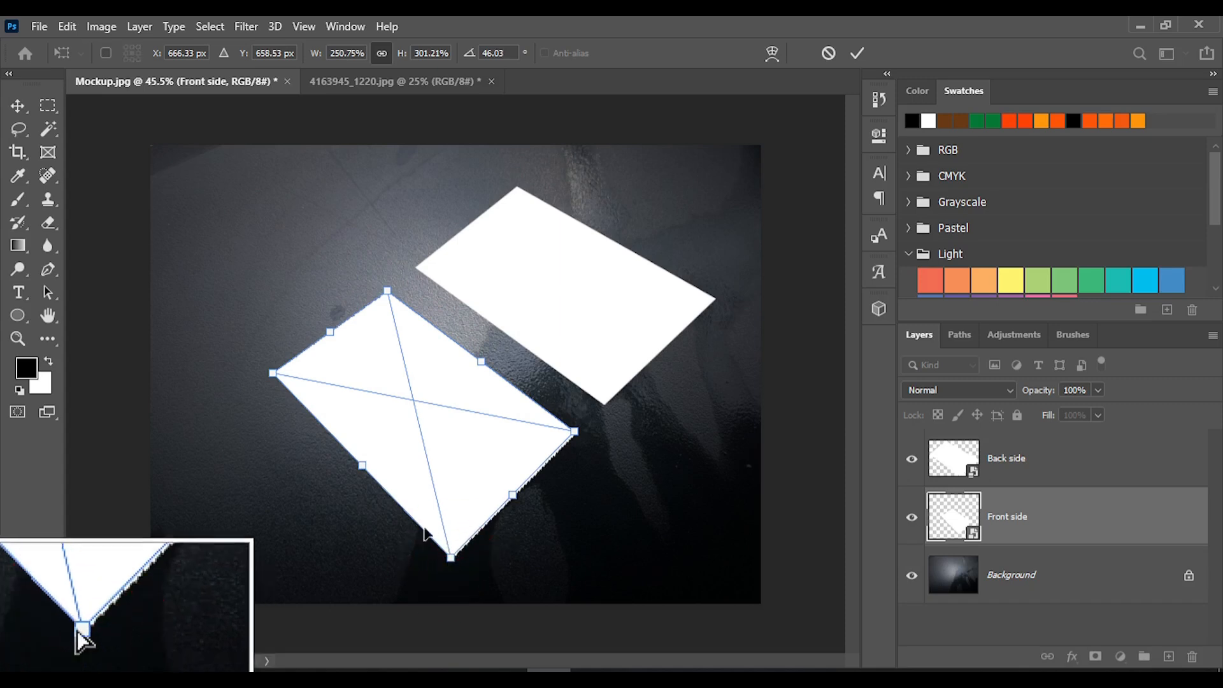
drag(273, 375, 274, 380)
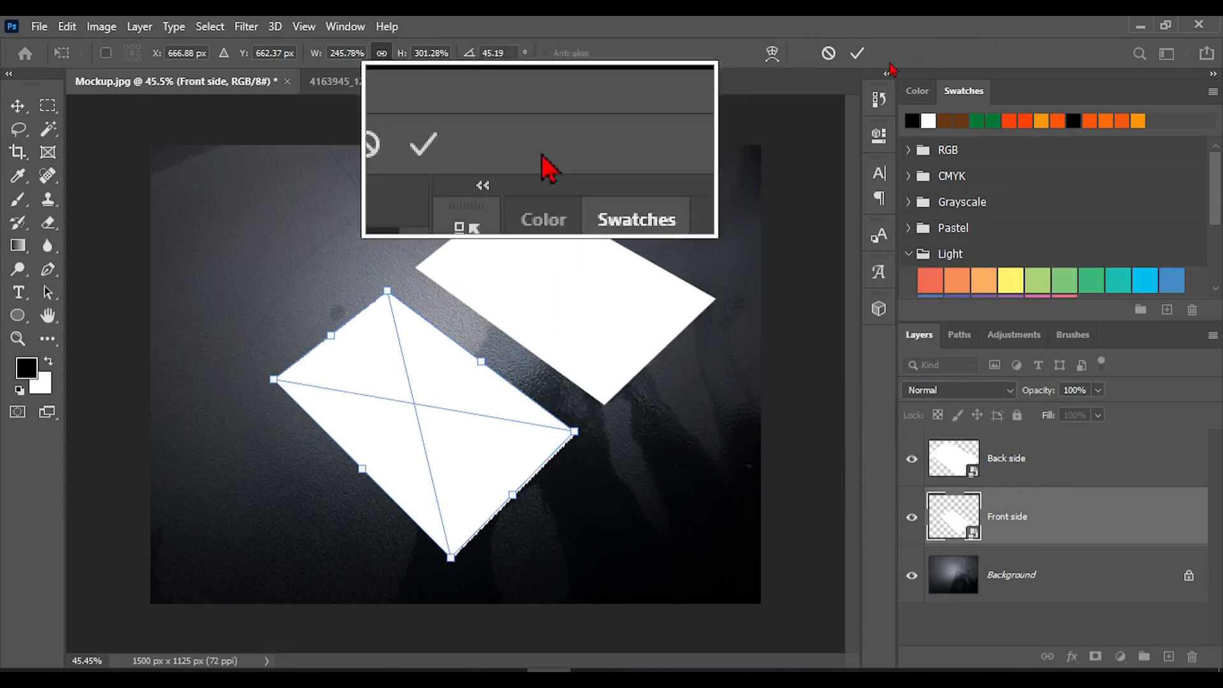
click(857, 53)
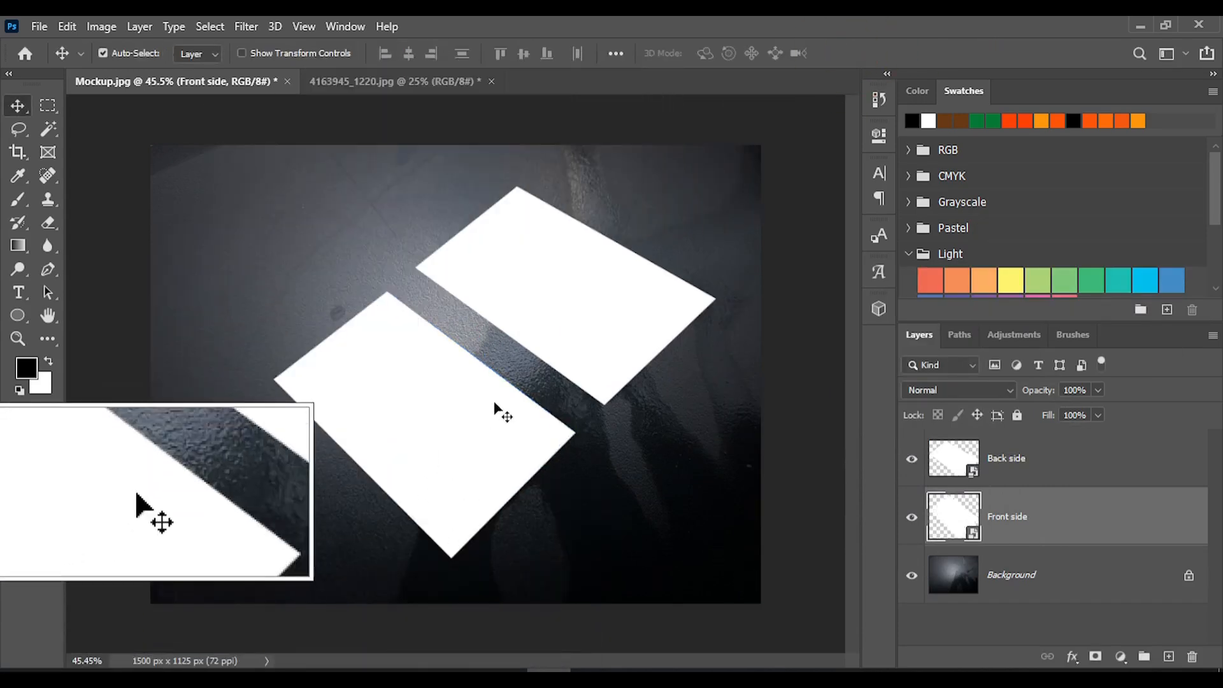
Put the Front side layer in its own group named "Front"
click(1021, 518)
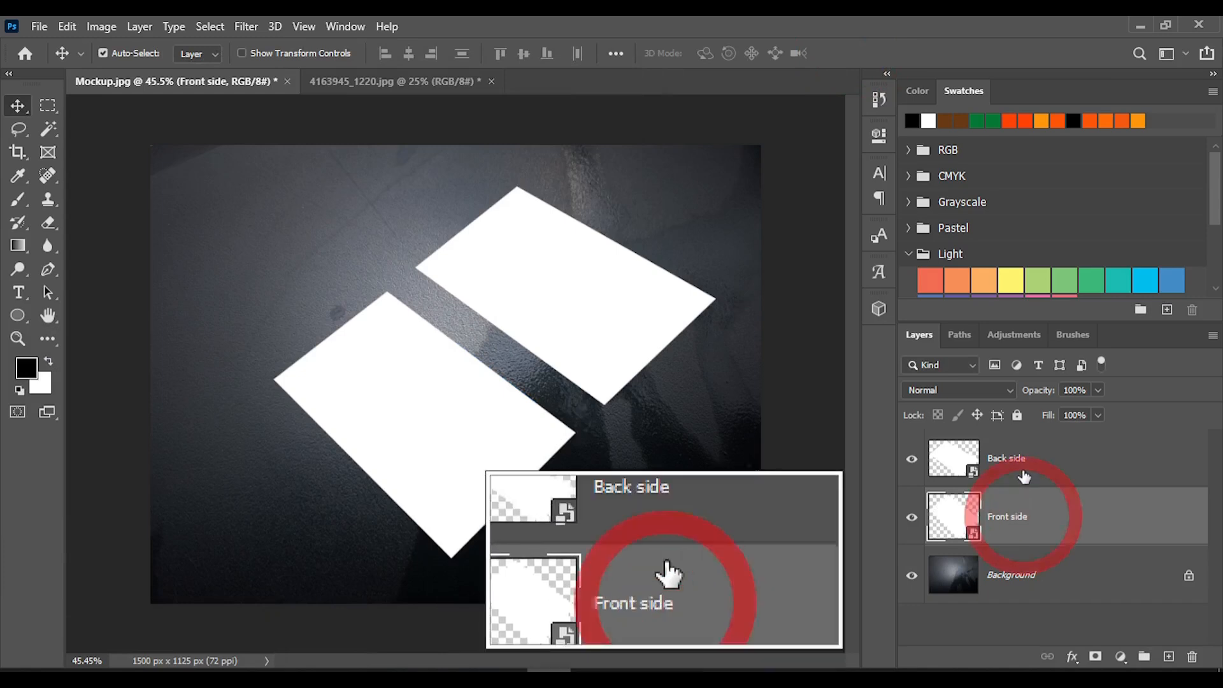
click(1017, 460)
click(1034, 519)
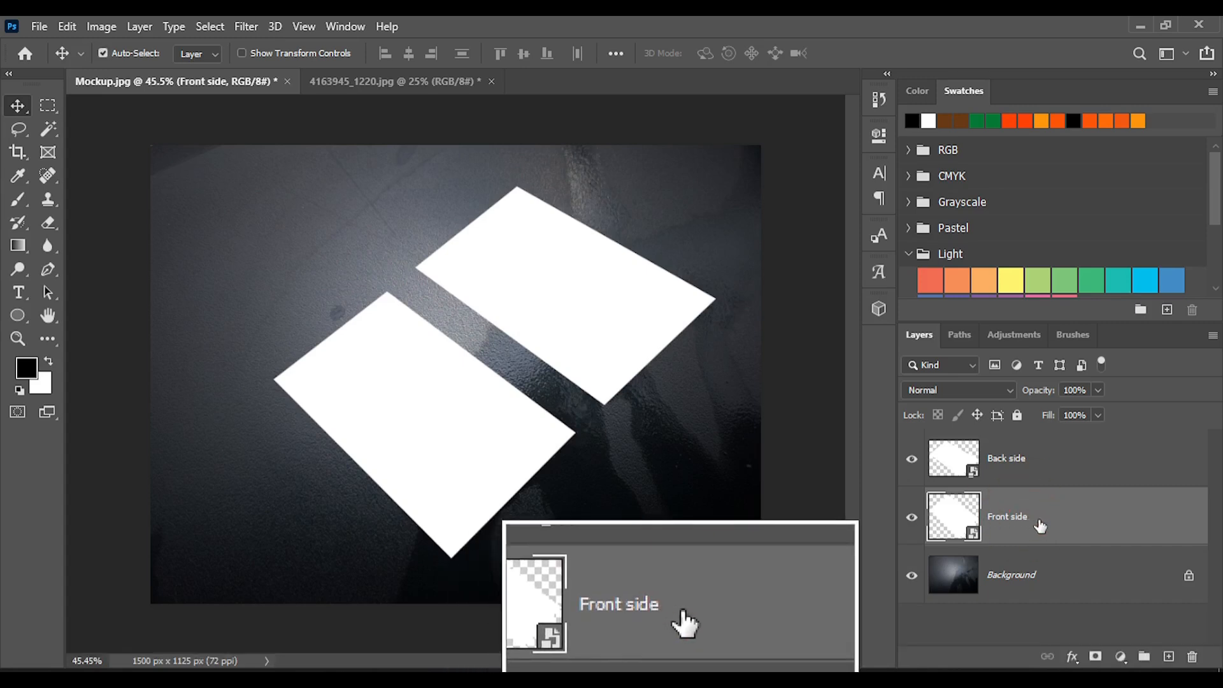
key(ctrl+g)
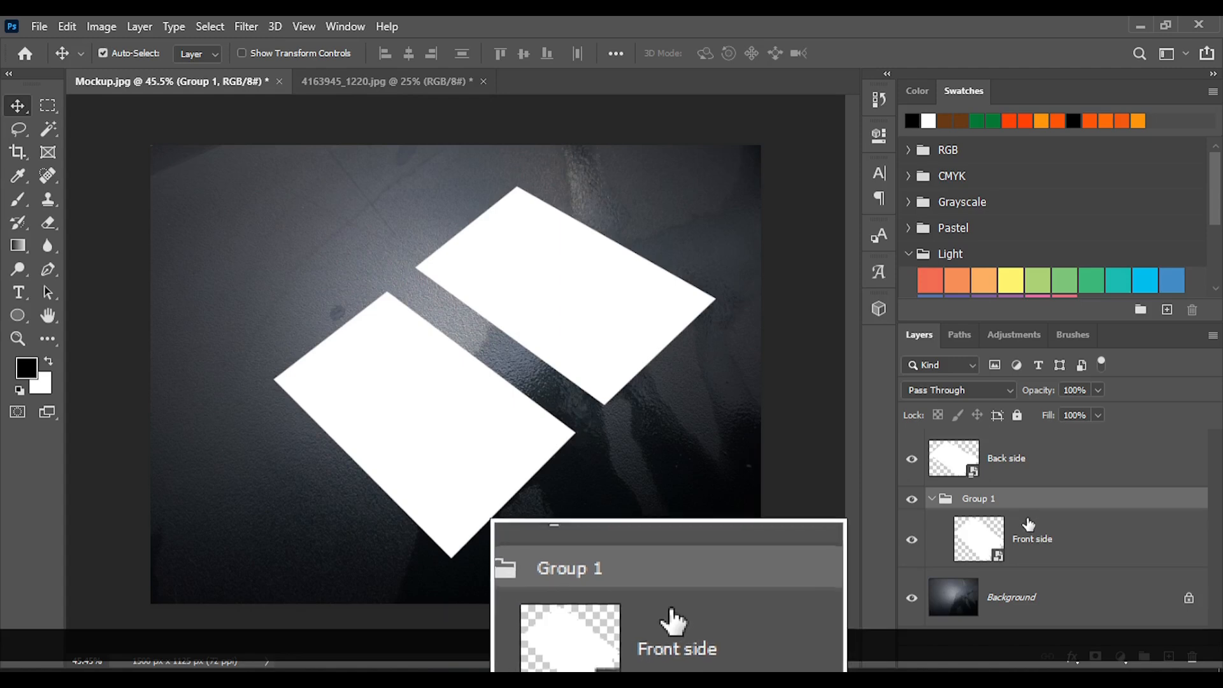
click(984, 499)
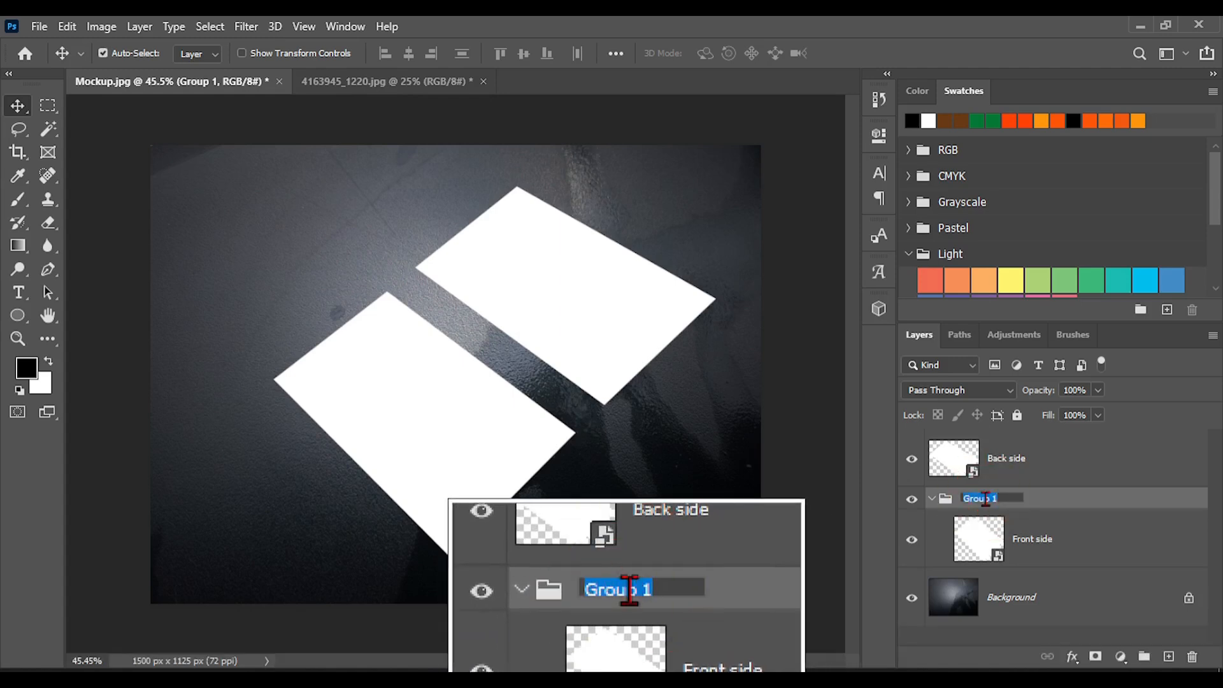
text(Fron)
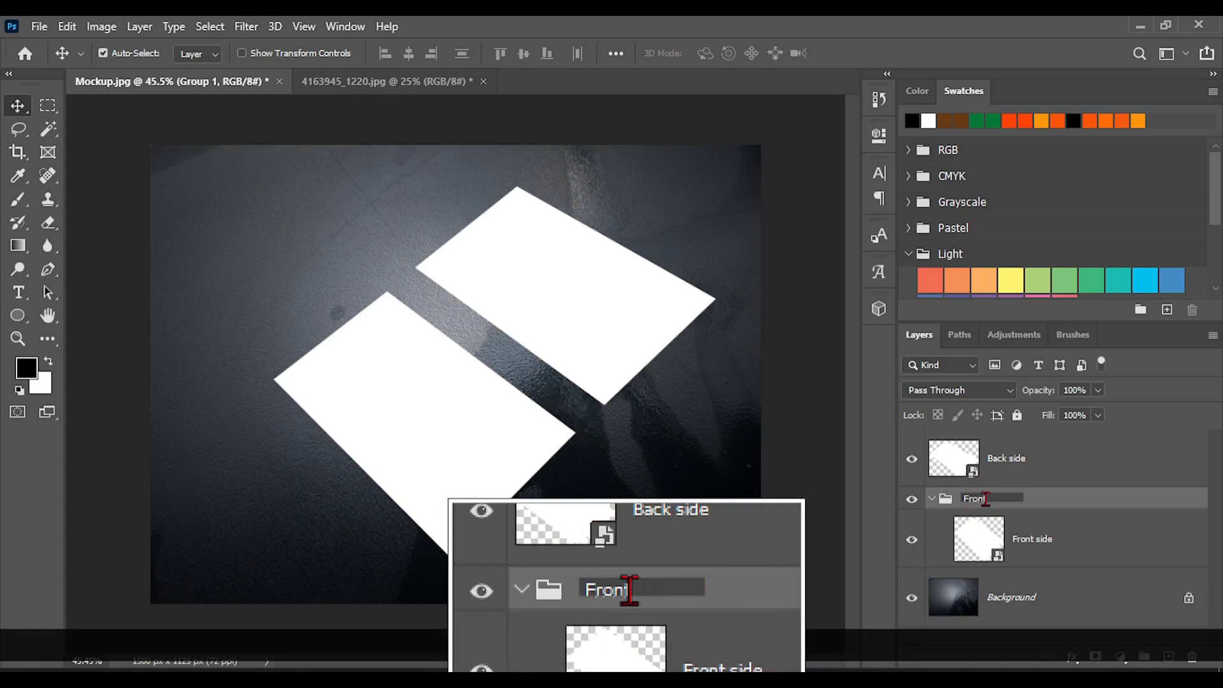
key(Return)
Put the Back side layer in its own group named "Back" and collapse that group
click(1023, 469)
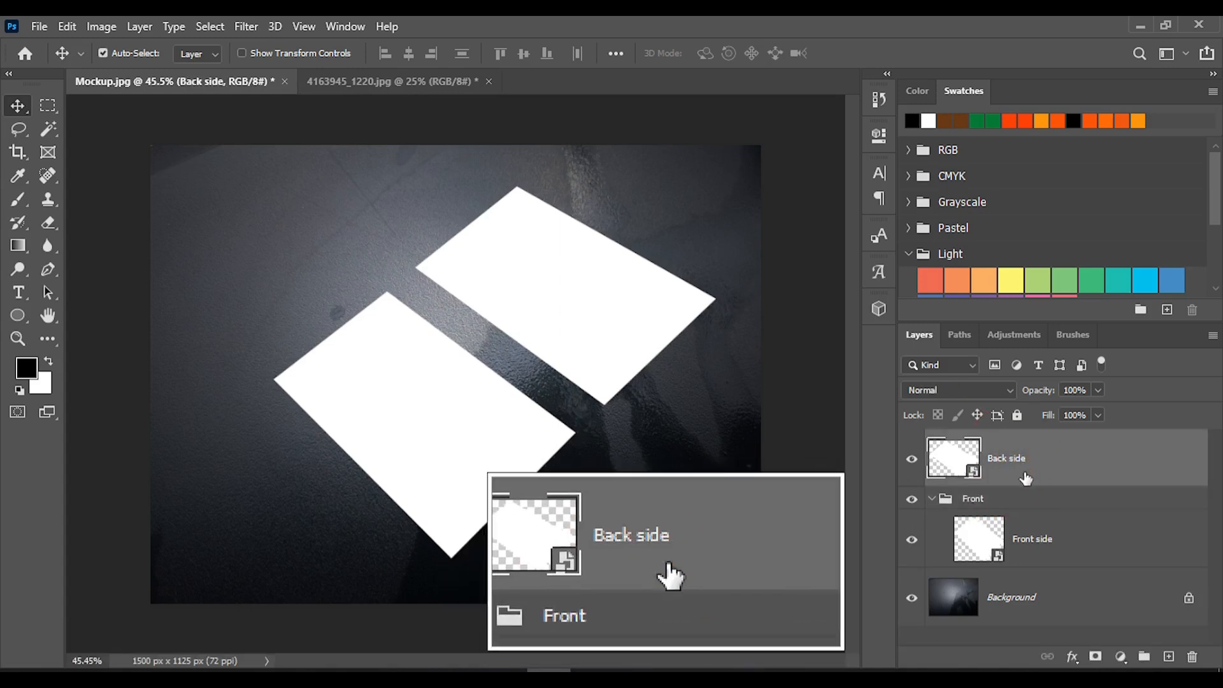
key(ctrl+g)
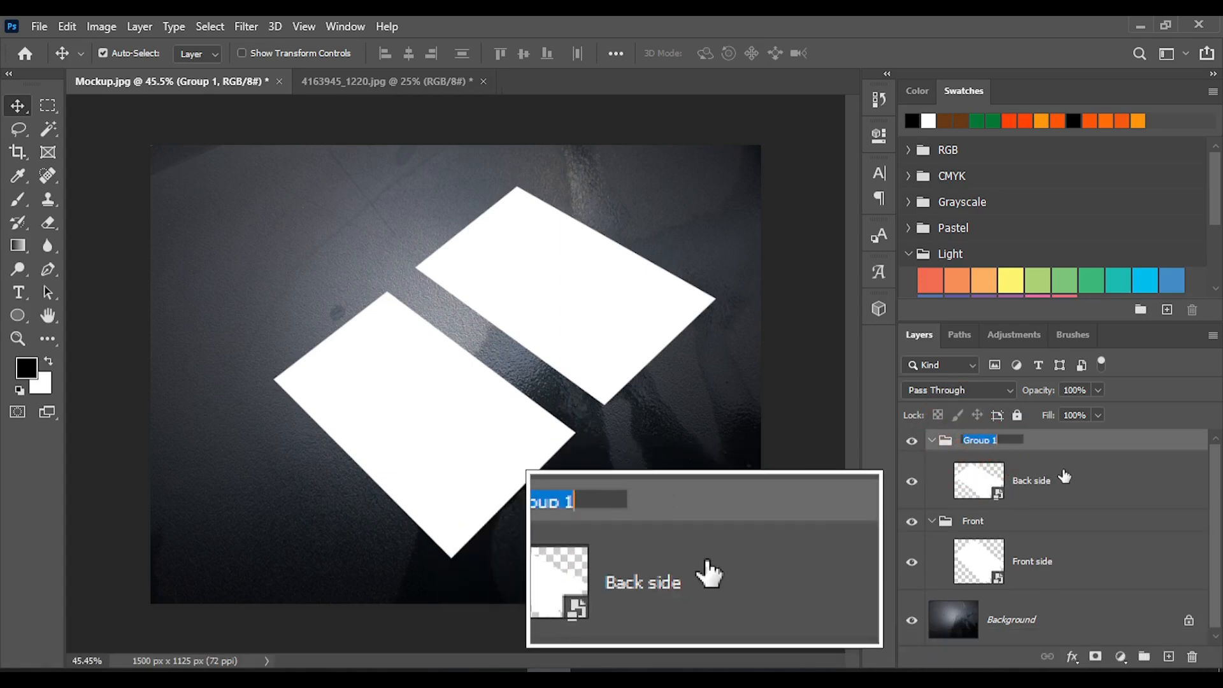
key(BackSpace)
text(B)
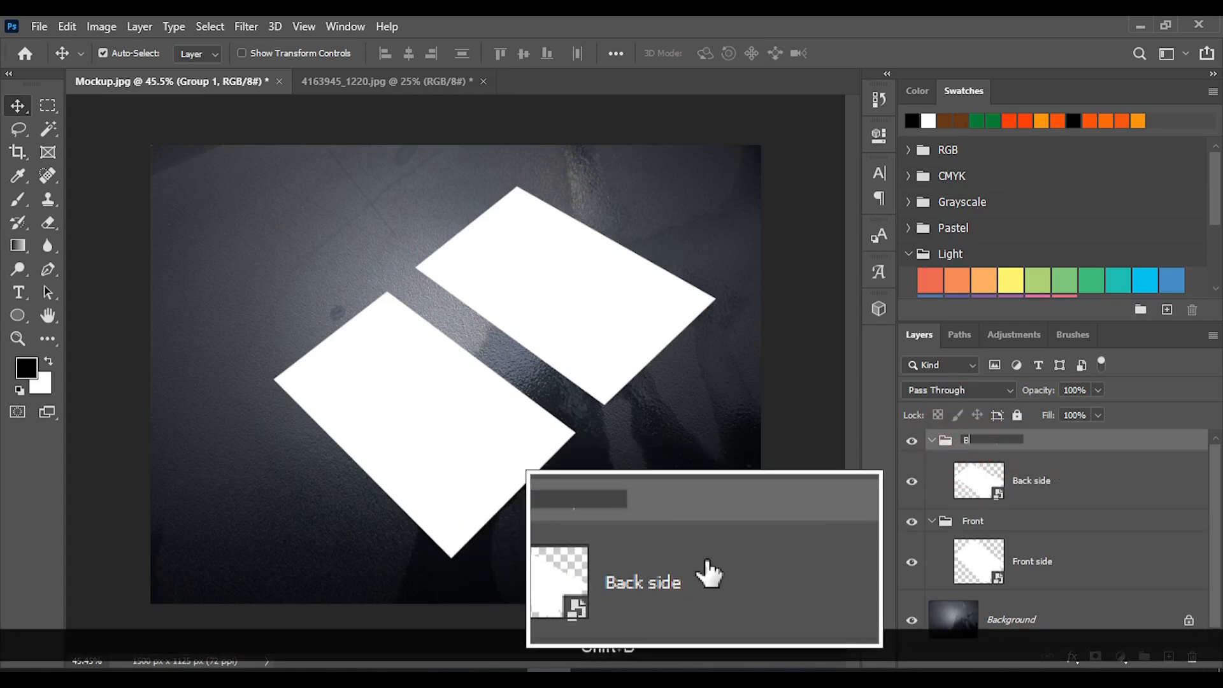
text(ack)
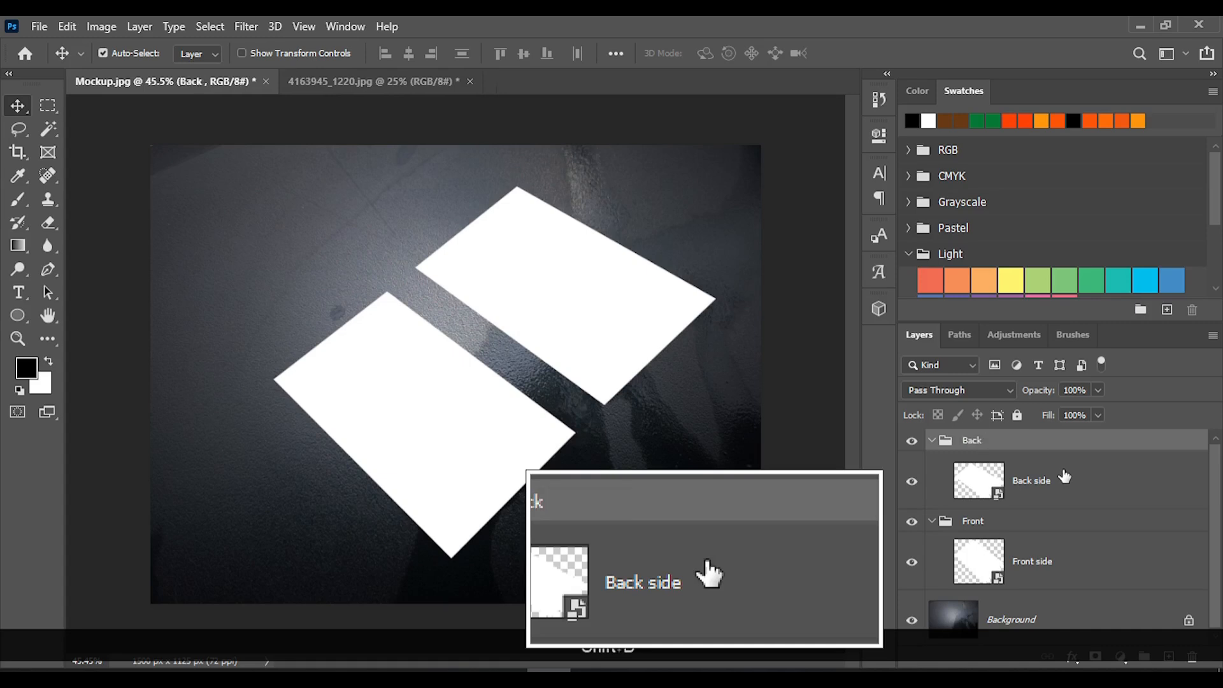
click(932, 440)
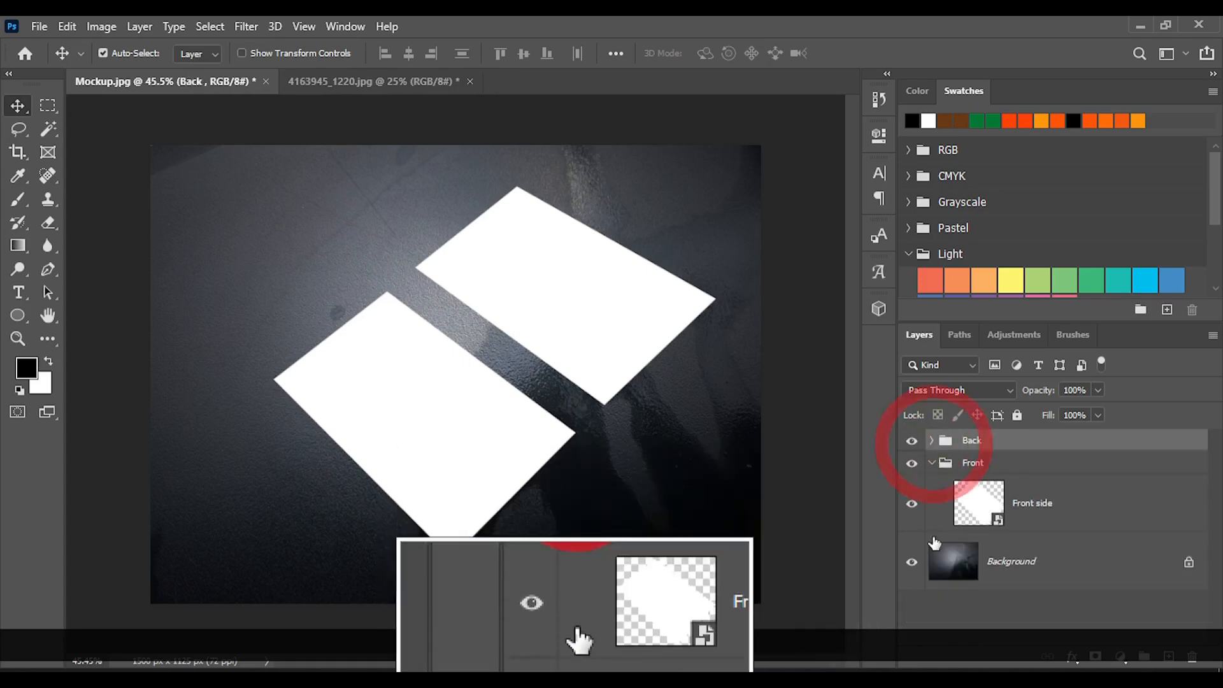
Enable a Drop Shadow in the layer style of the Front side layer
click(933, 463)
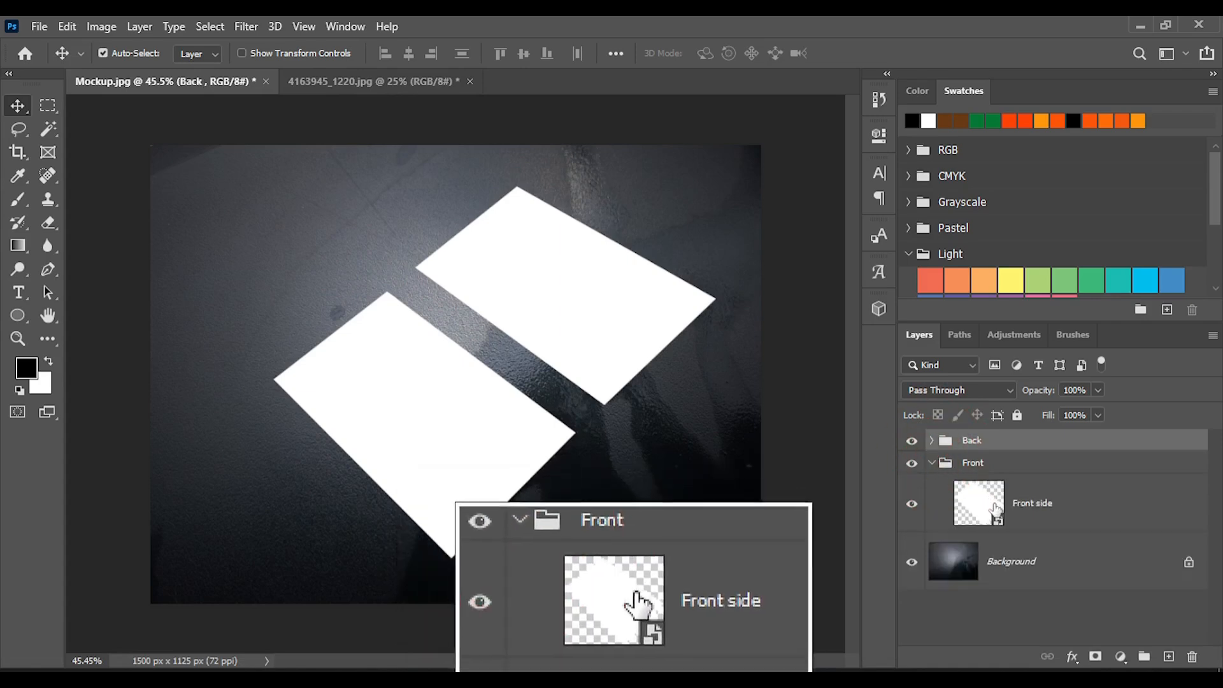
click(1046, 508)
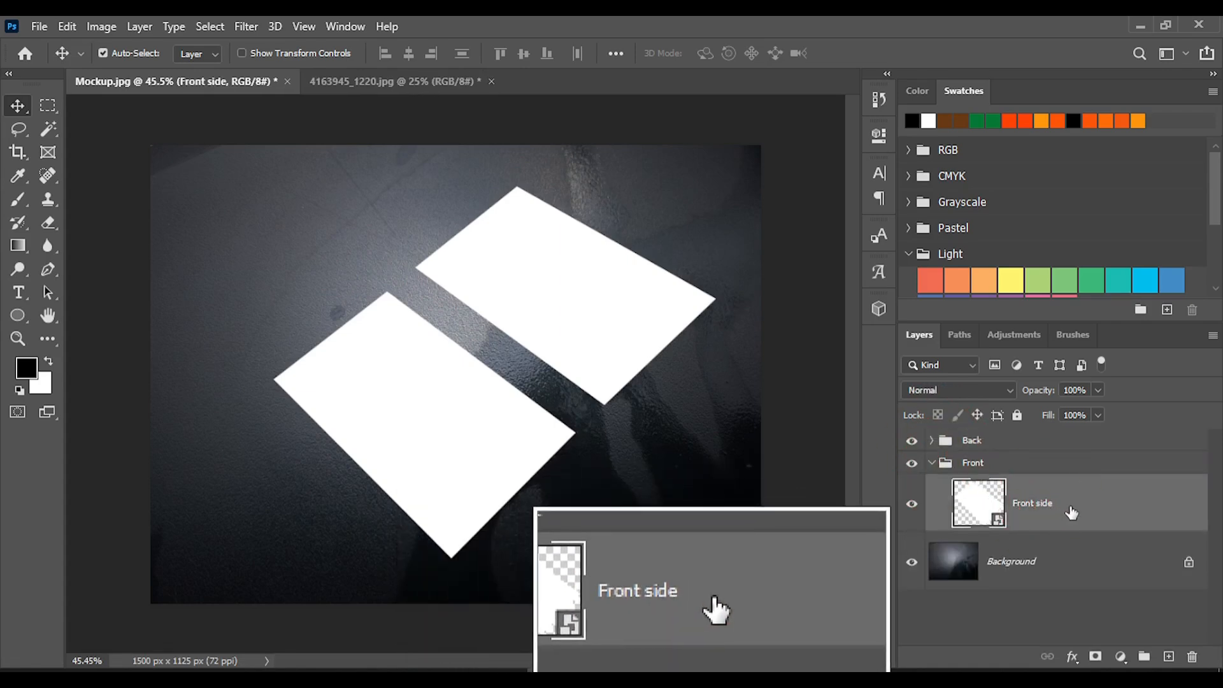
right_click(1070, 509)
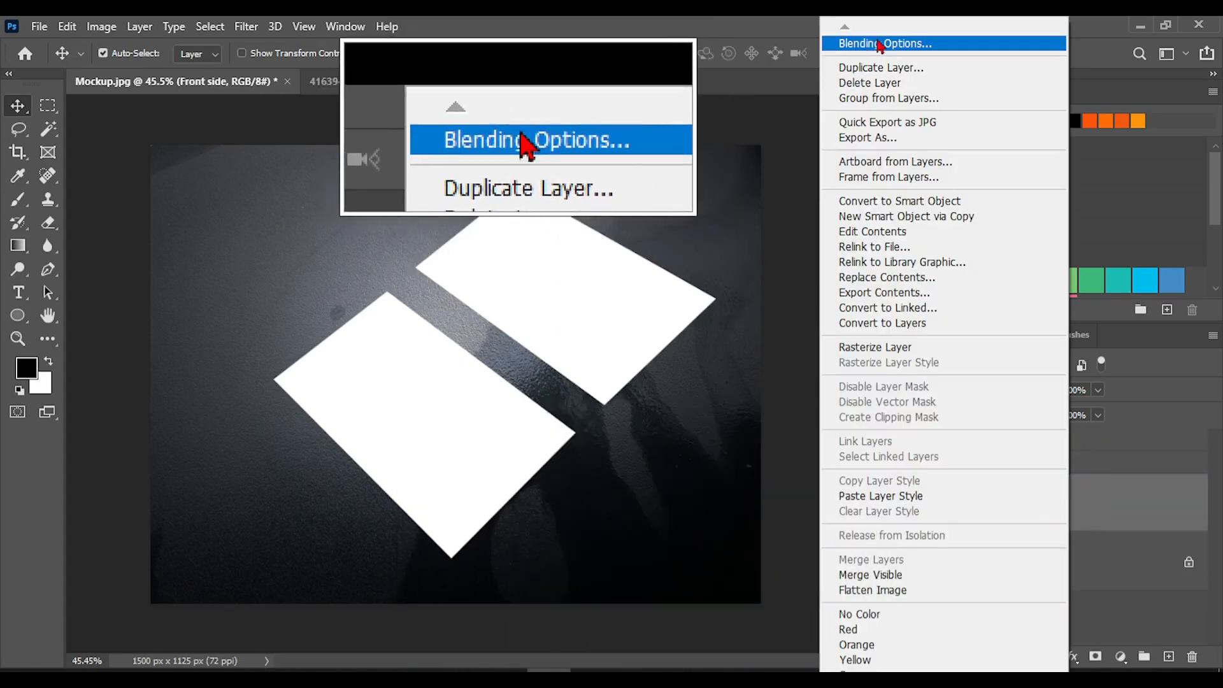
click(880, 44)
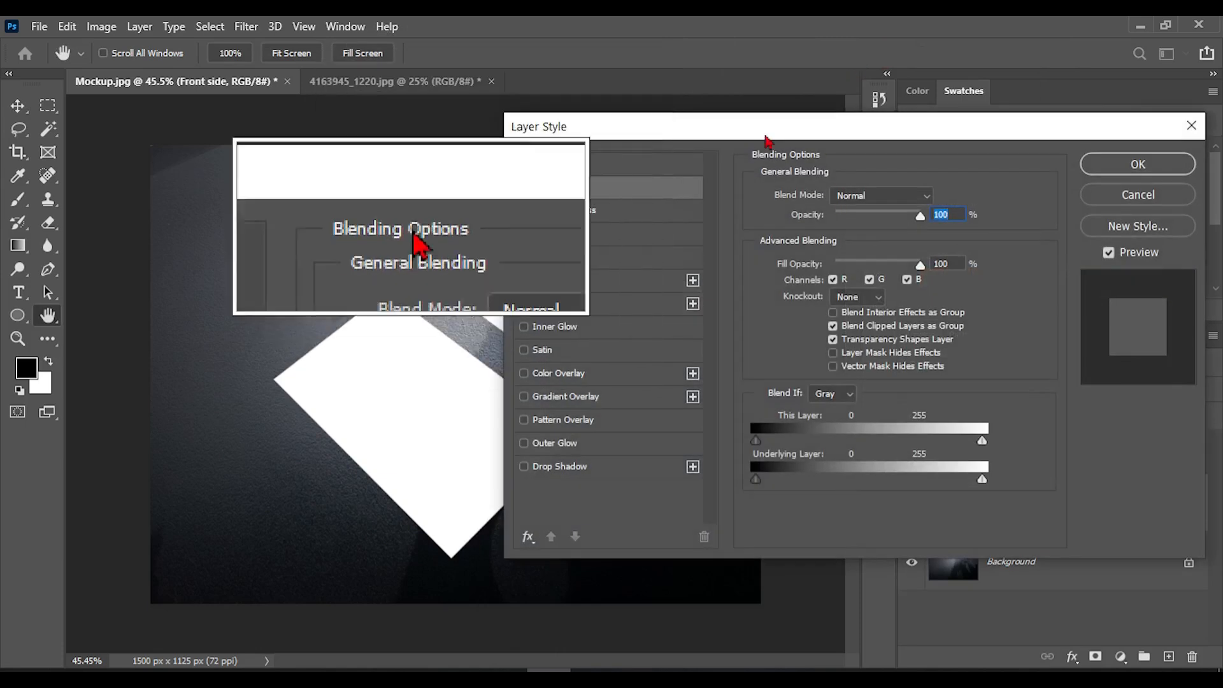
drag(857, 134, 963, 138)
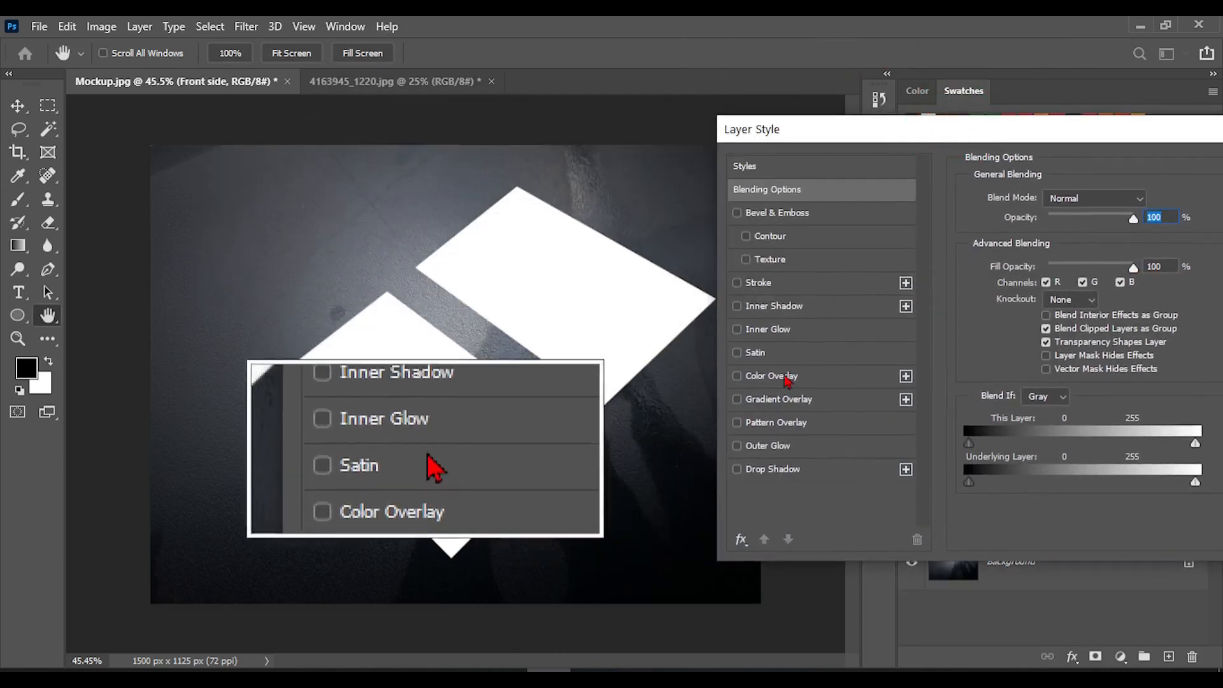
click(764, 474)
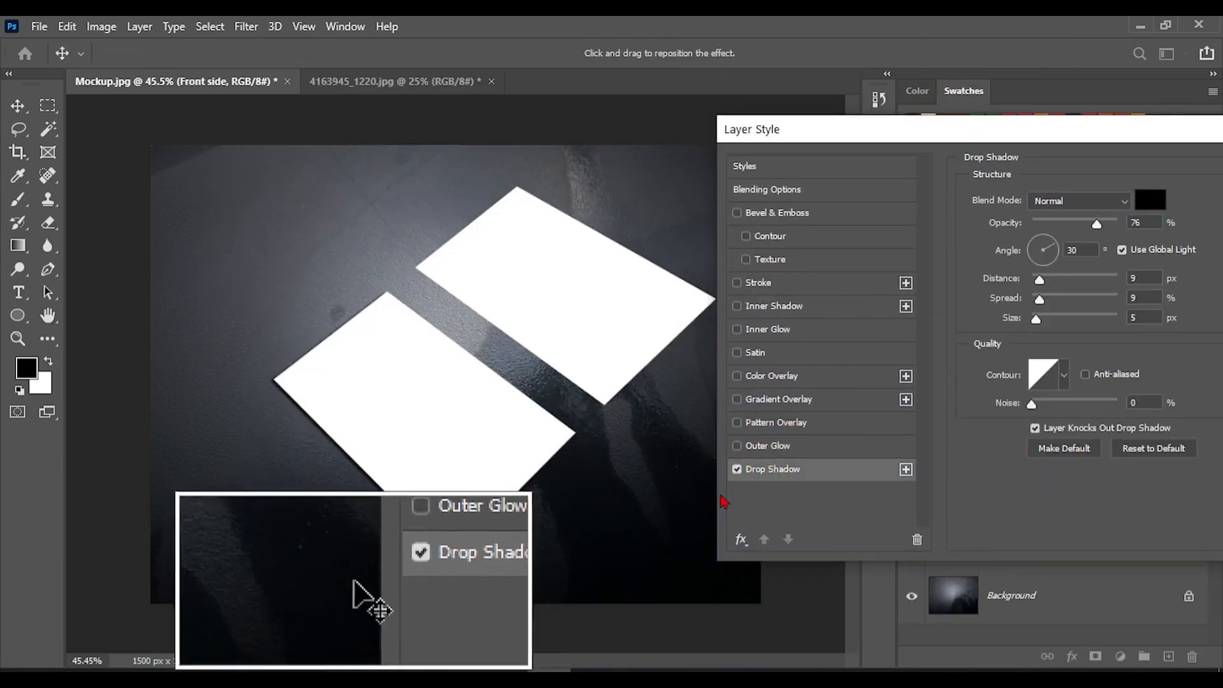
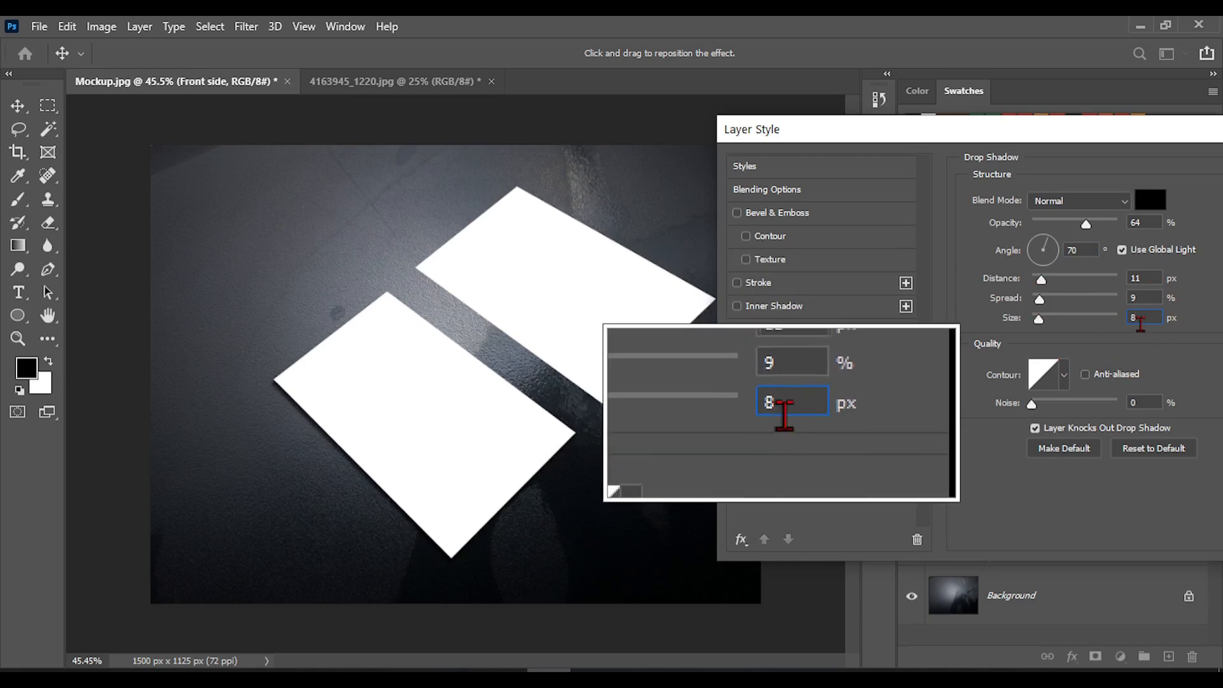
Apply the configured Drop Shadow to the Front side layer
drag(1140, 130, 955, 115)
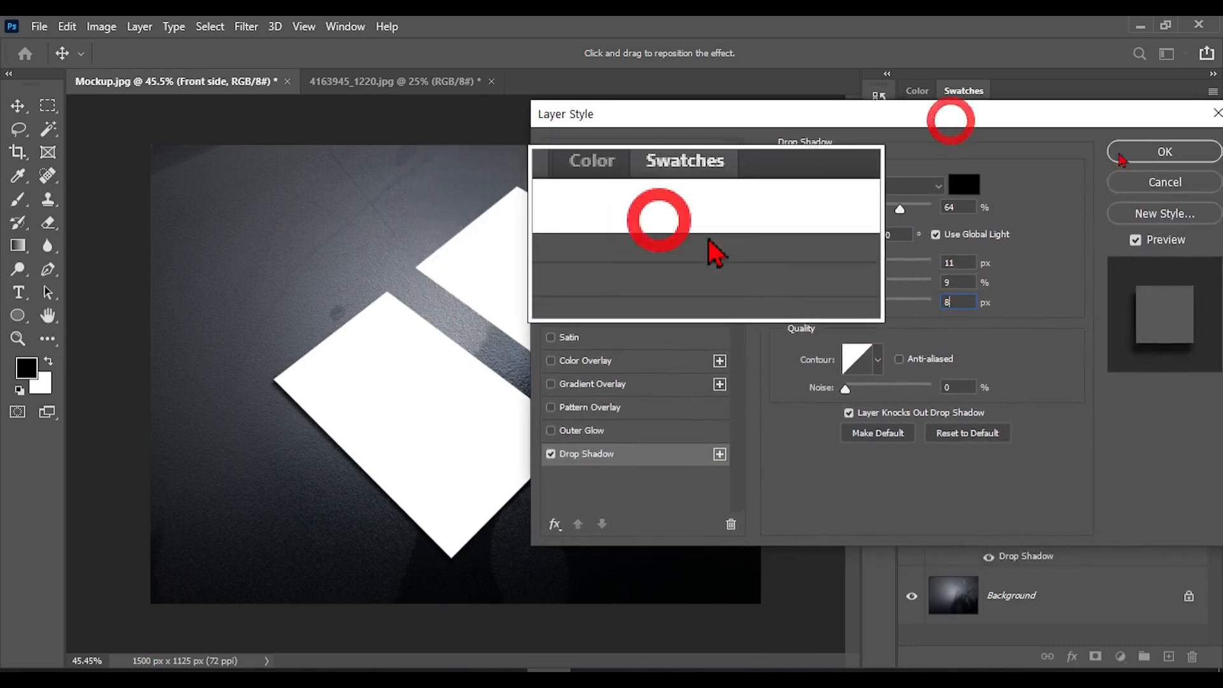
click(1161, 153)
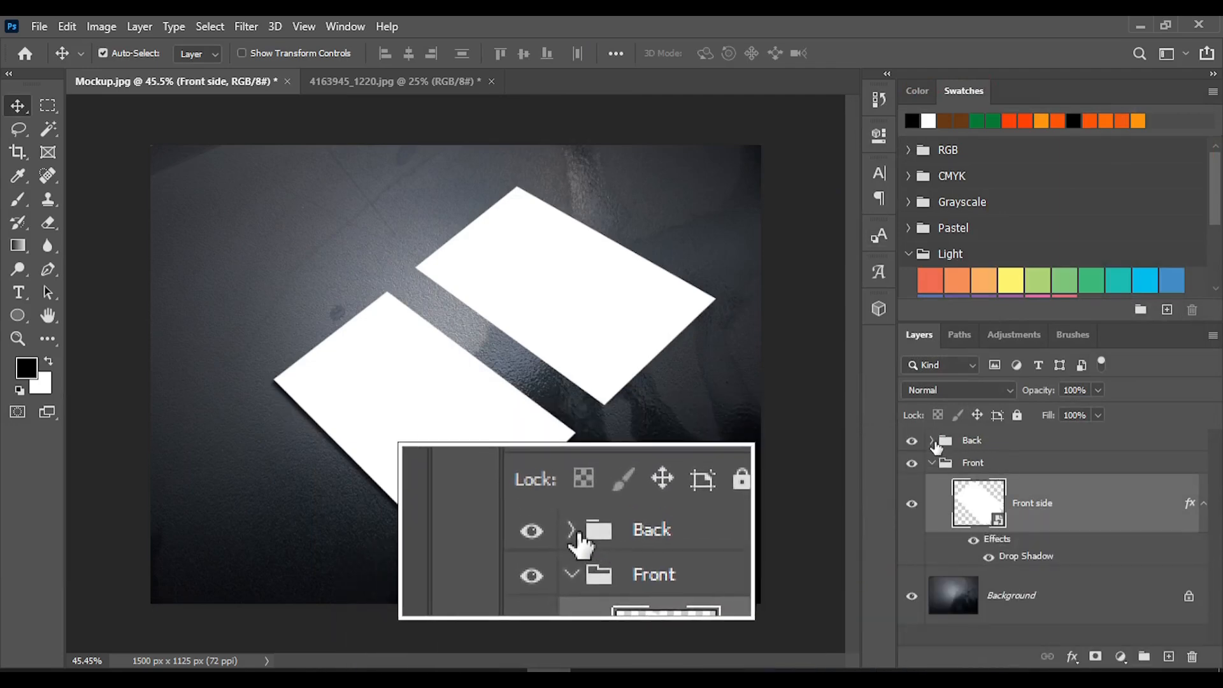
Expand the Back group and add a Drop Shadow with Normal blend mode to the Back side layer
click(931, 440)
click(1055, 487)
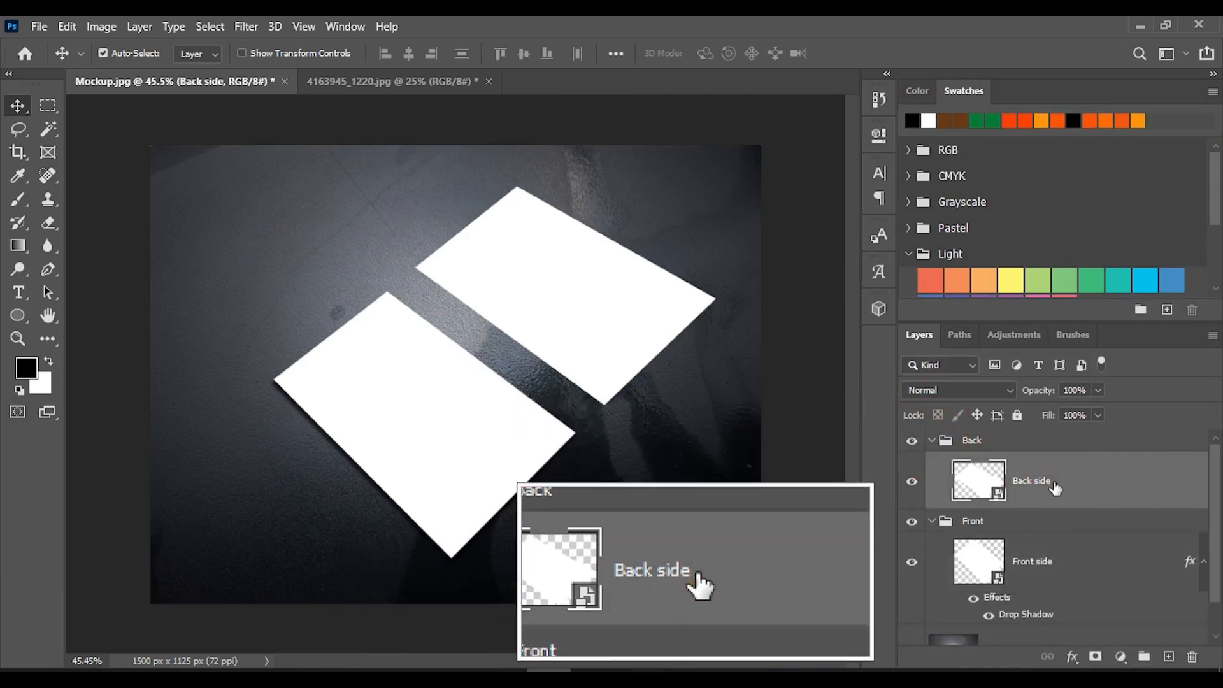
right_click(1072, 489)
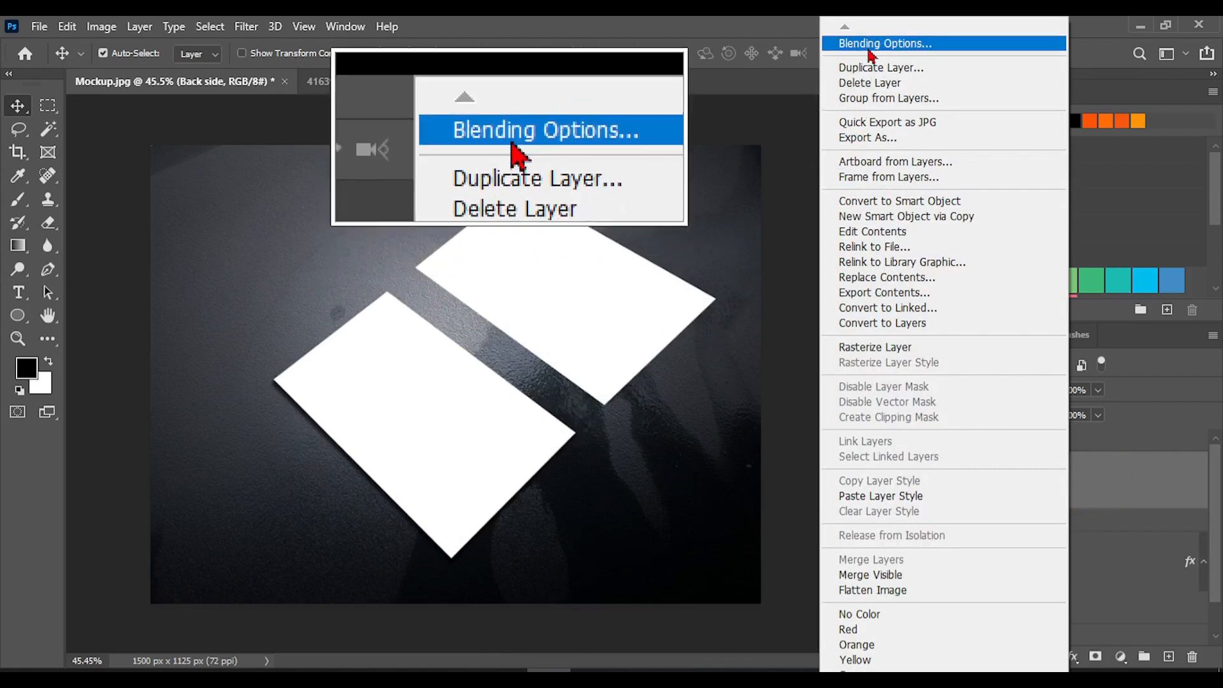
click(869, 45)
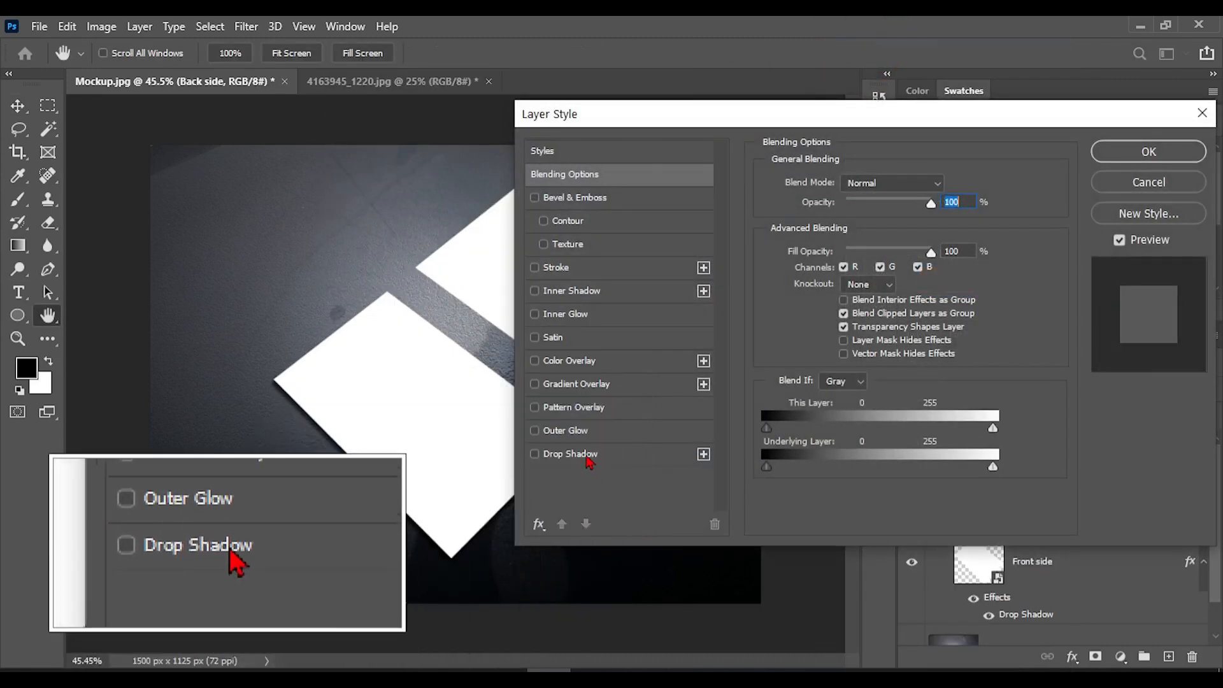
click(586, 454)
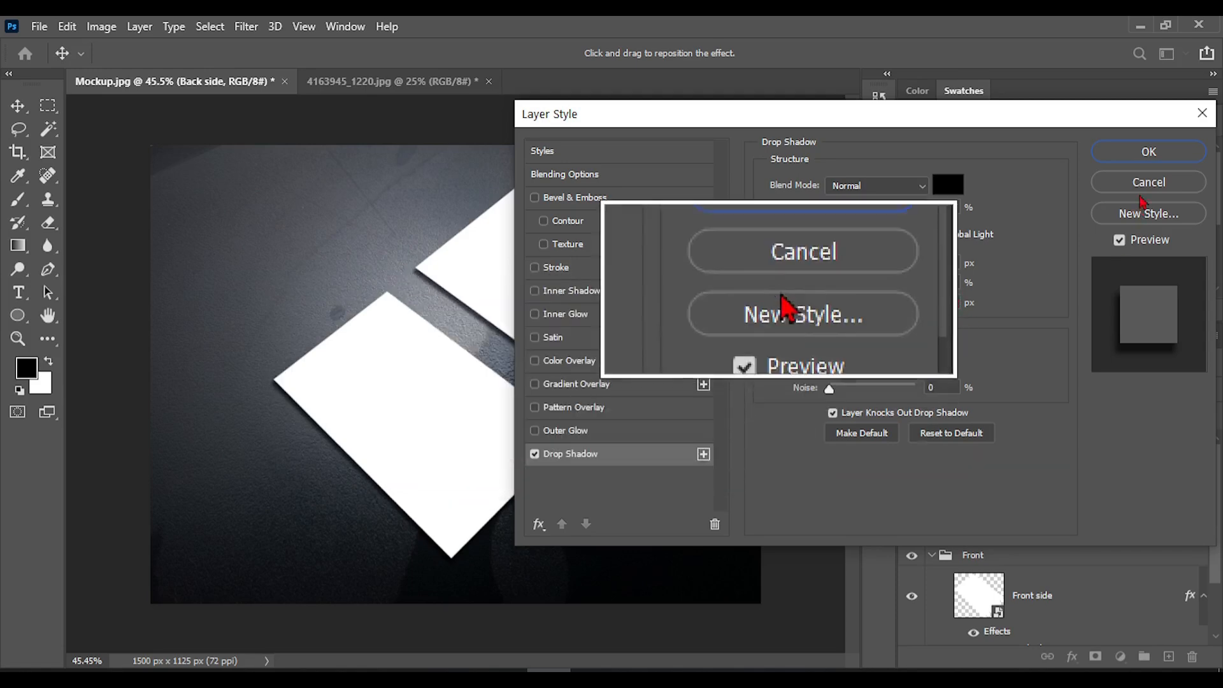
click(1150, 153)
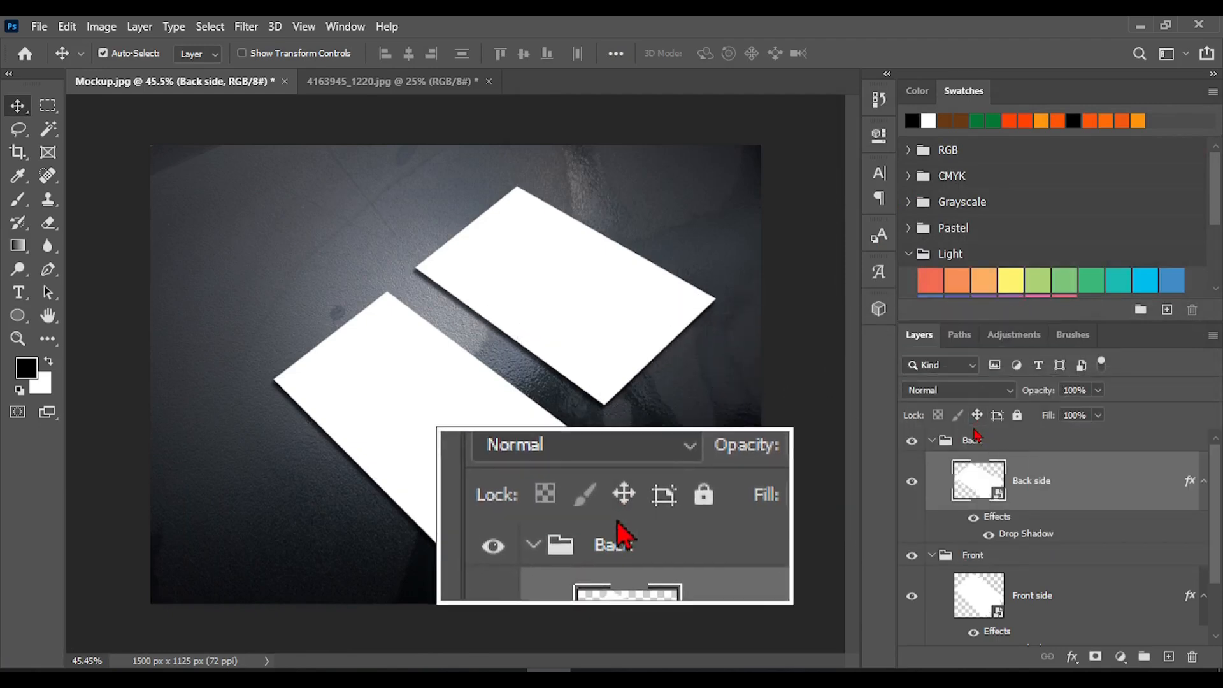
scroll(1028, 519, down, 2)
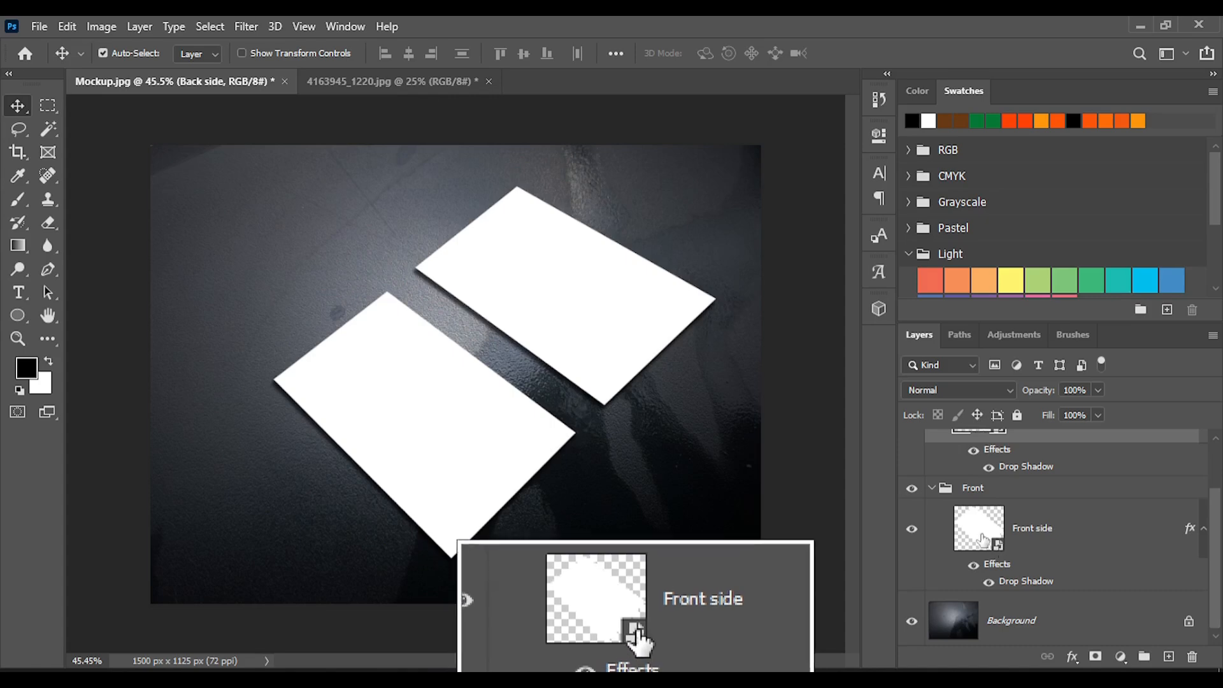
Close the 4163945_1220.jpg document without saving its changes
click(446, 81)
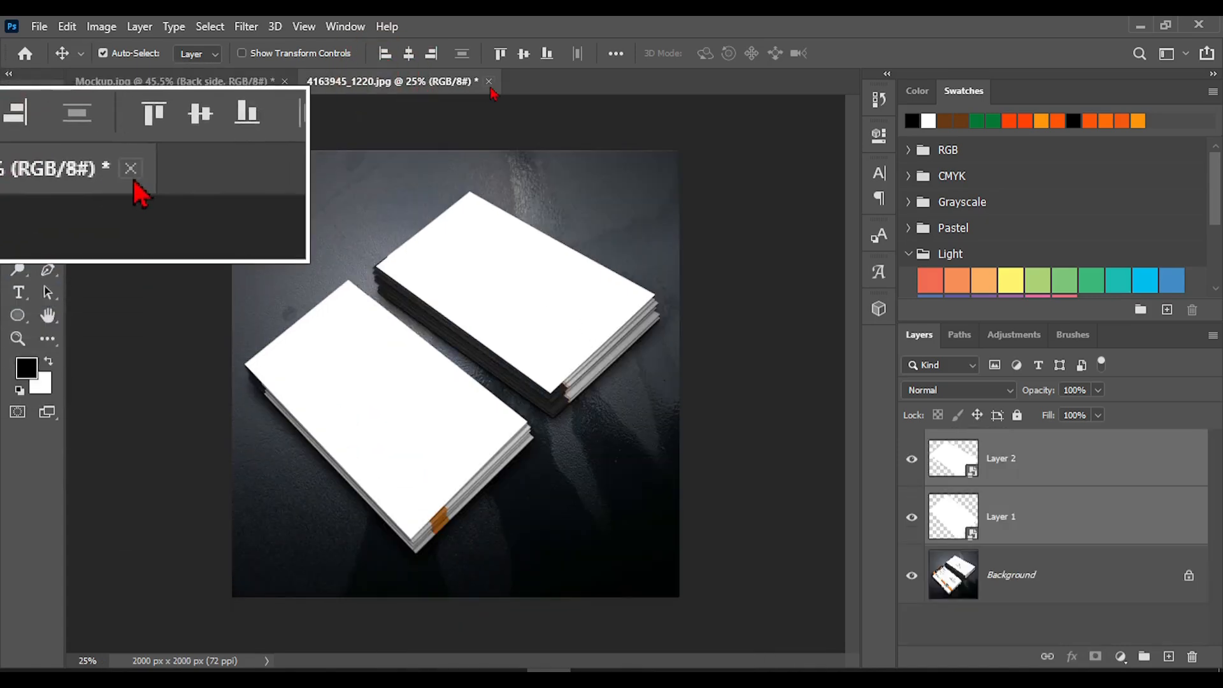
click(489, 82)
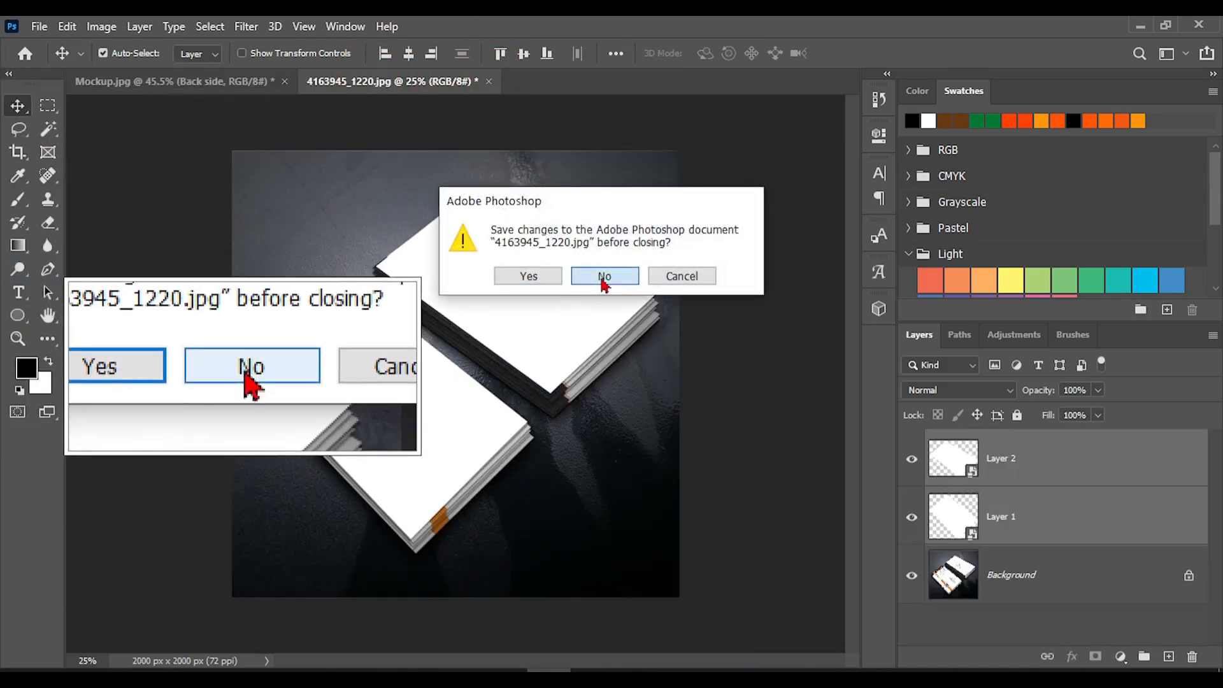
click(604, 277)
Open the Front side and Back Side card images together from the Projects folder inside Sample
click(44, 28)
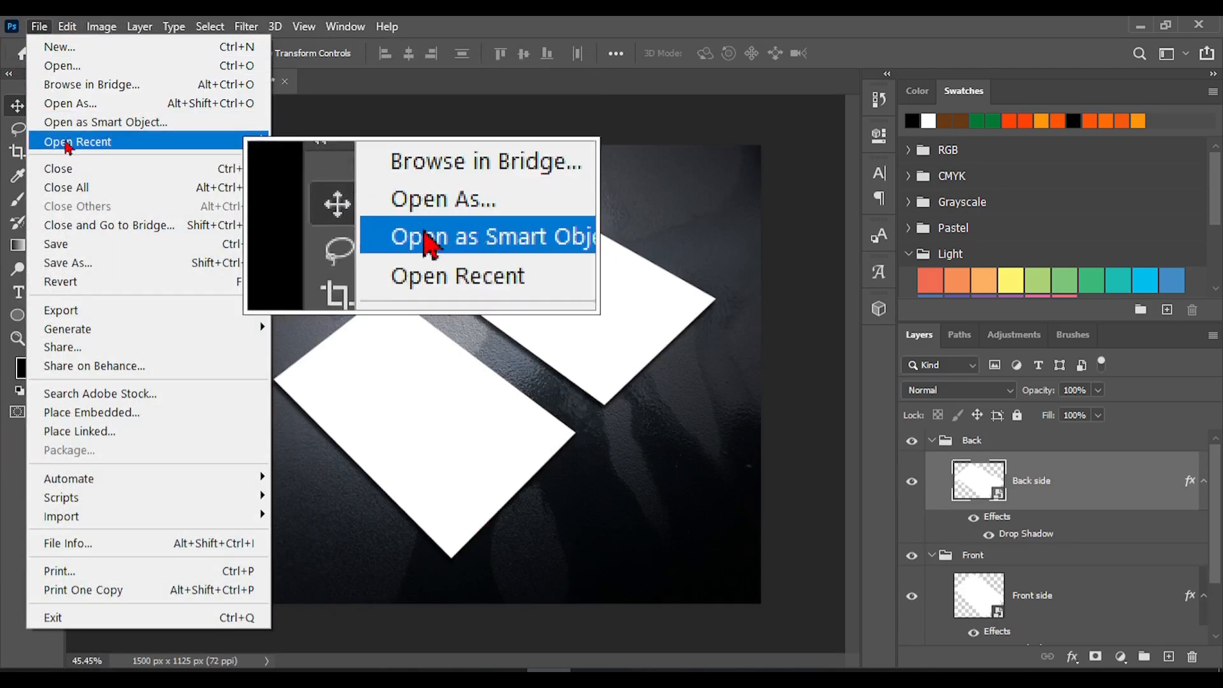
click(65, 68)
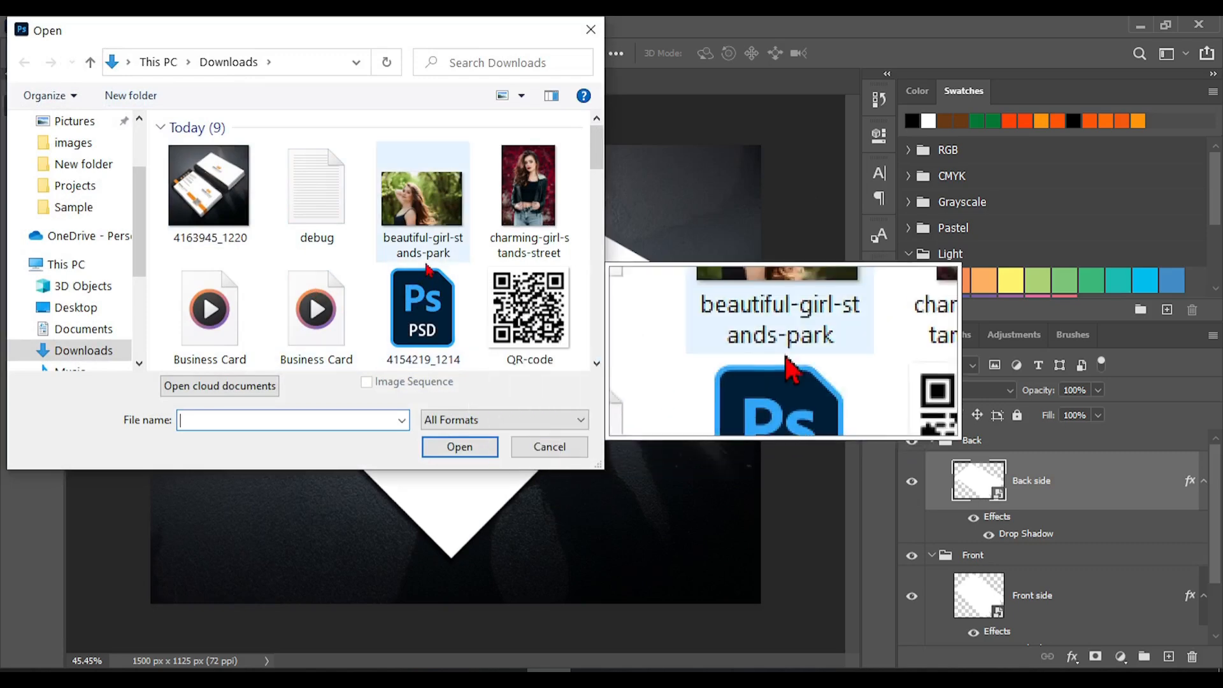
scroll(426, 265, down, 1)
scroll(95, 351, down, 1)
scroll(90, 337, up, 1)
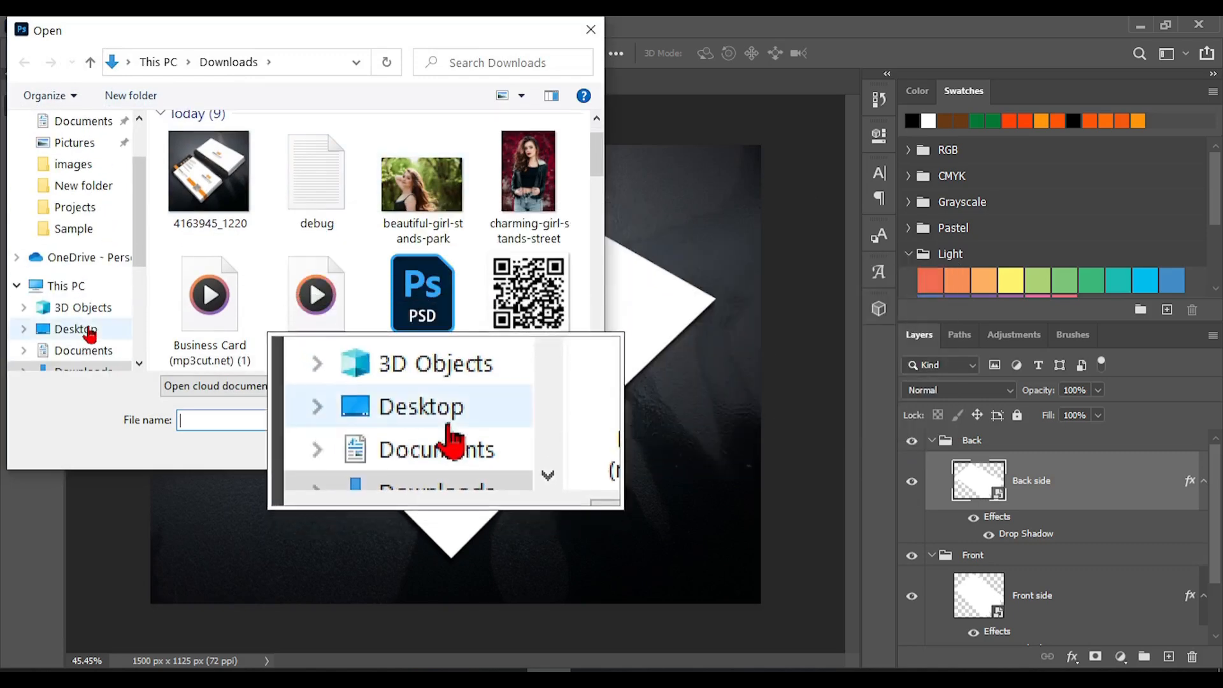
click(79, 229)
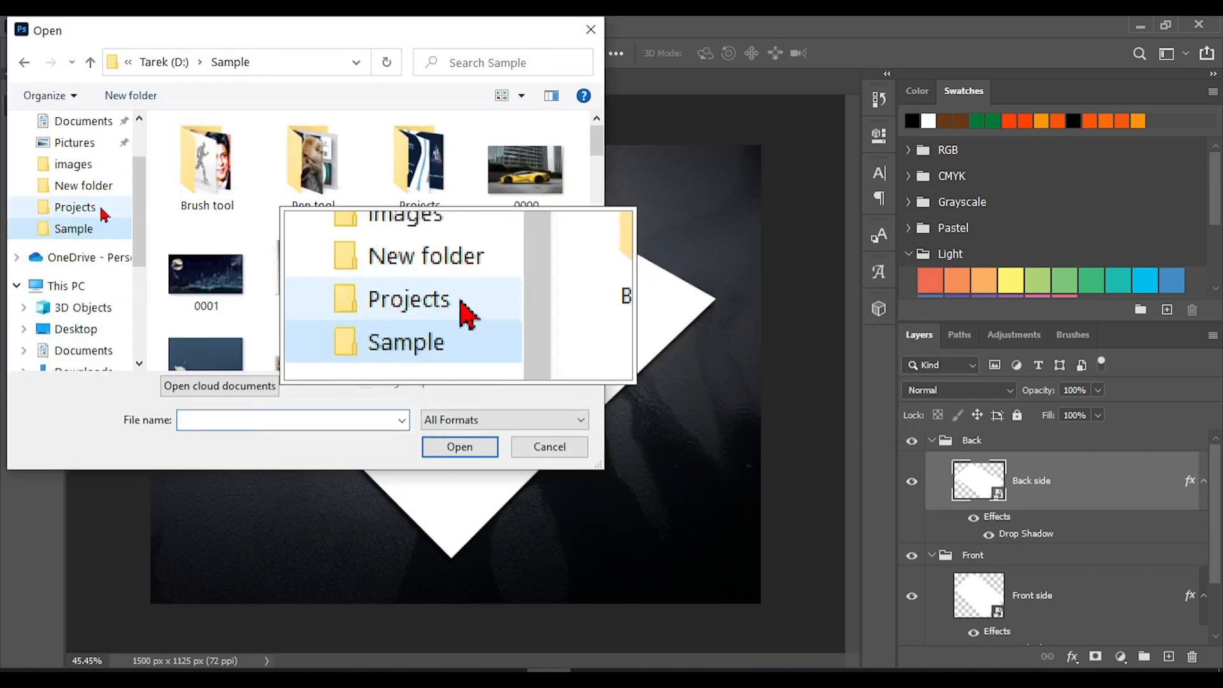
click(104, 215)
click(438, 295)
ctrl+click(494, 306)
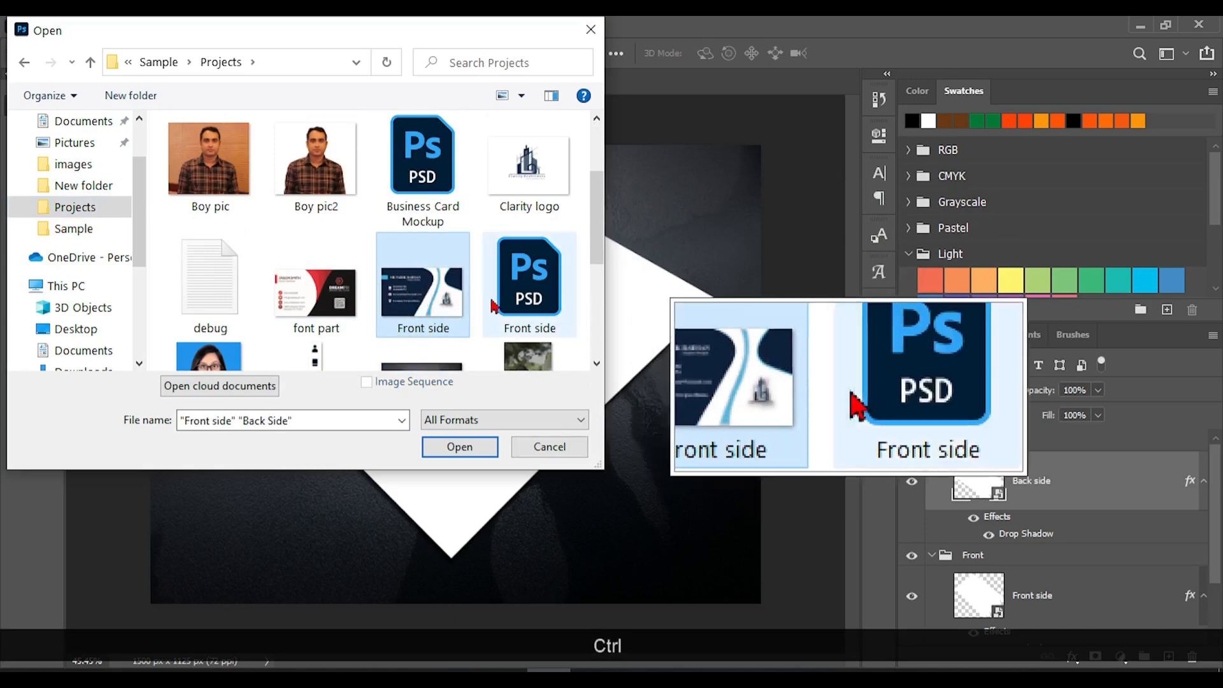
scroll(490, 300, up, 1)
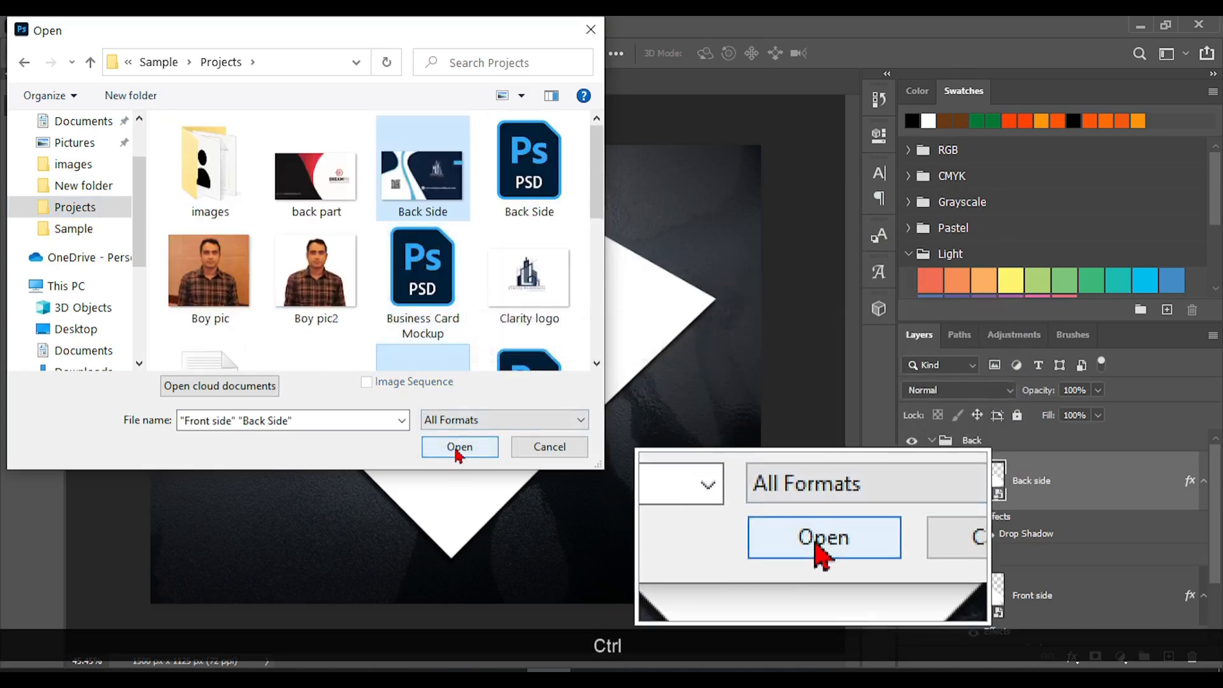
click(459, 450)
Check both opened card images, return to the Mockup document and open the Front side smart object's contents for editing
click(174, 82)
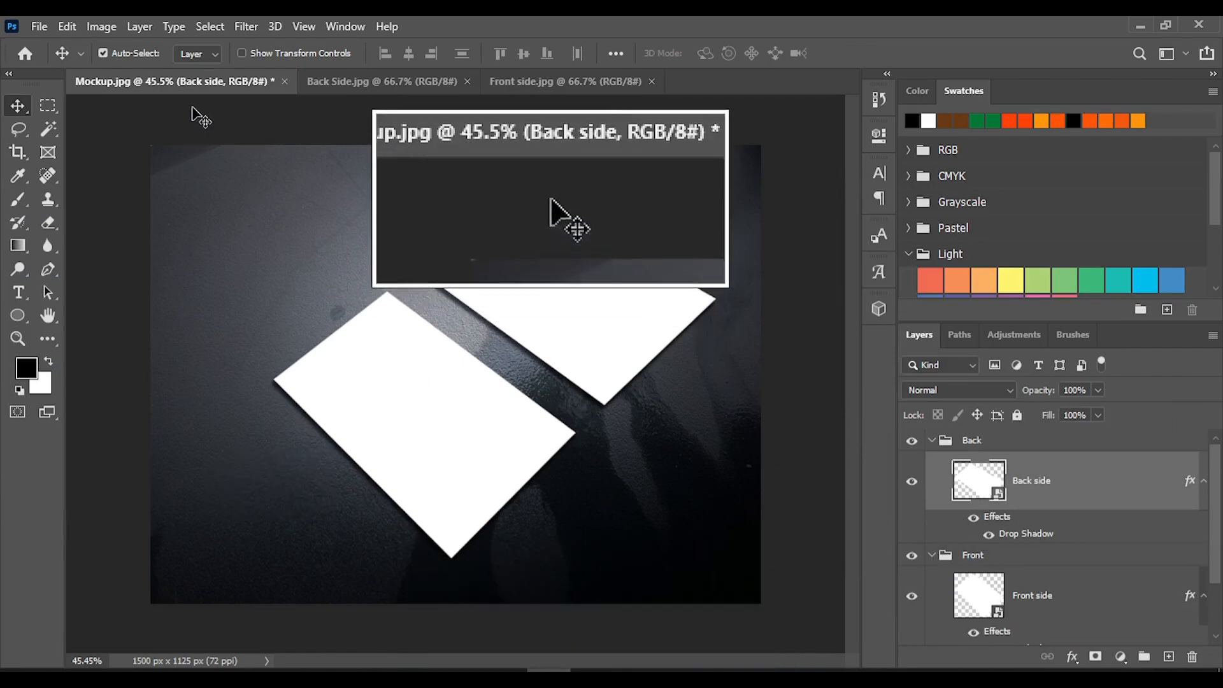
click(546, 82)
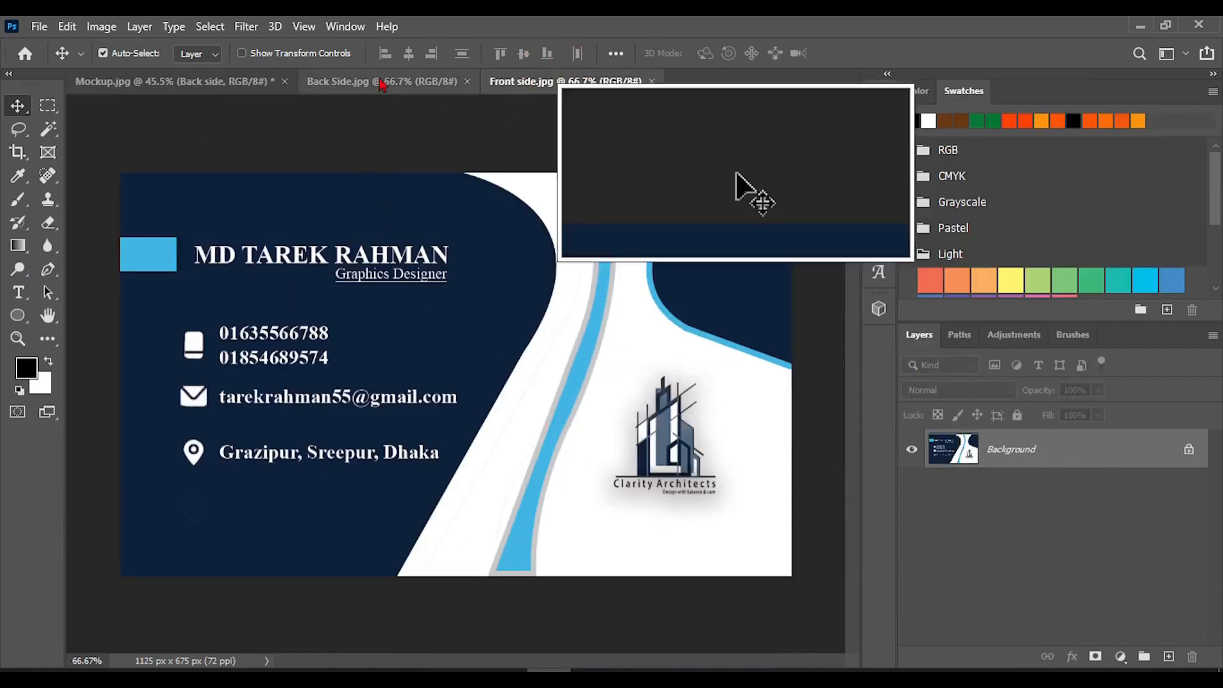
click(376, 82)
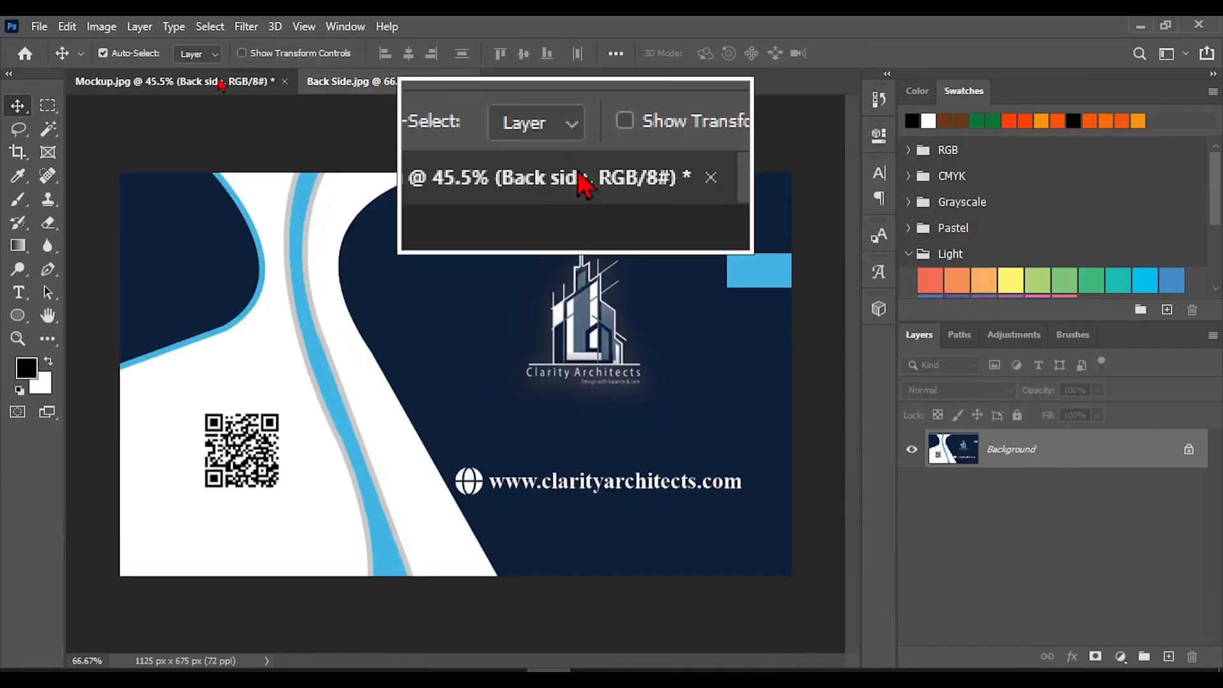
click(244, 83)
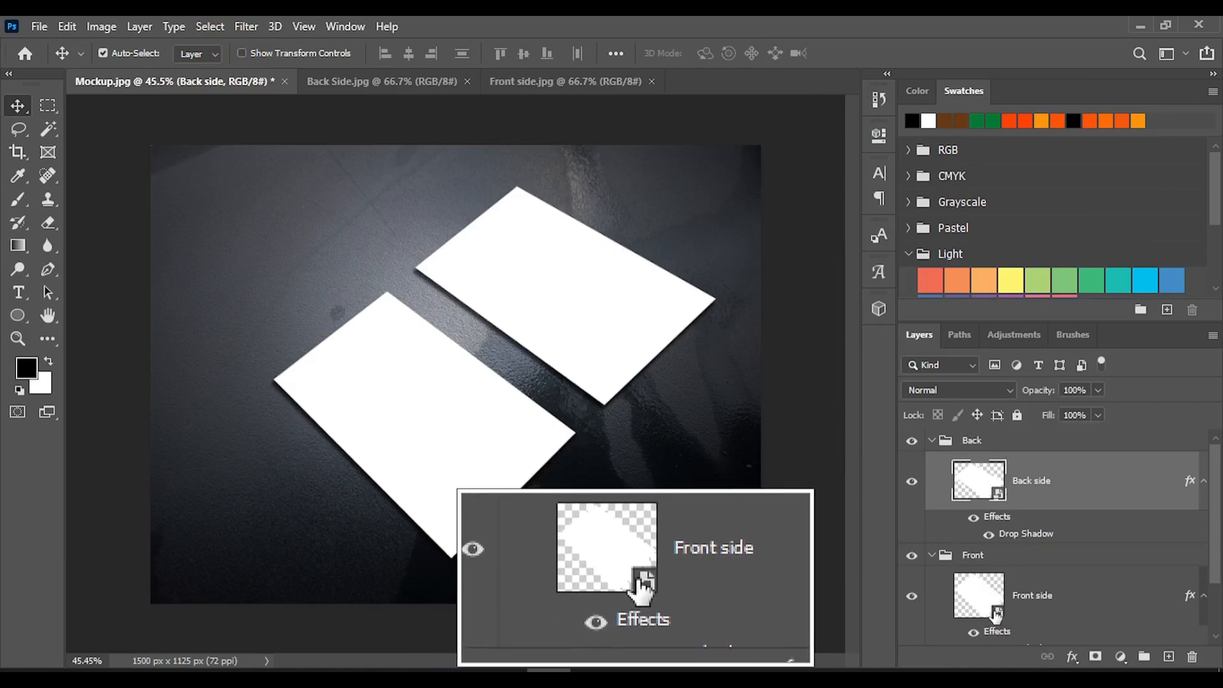
double_click(997, 616)
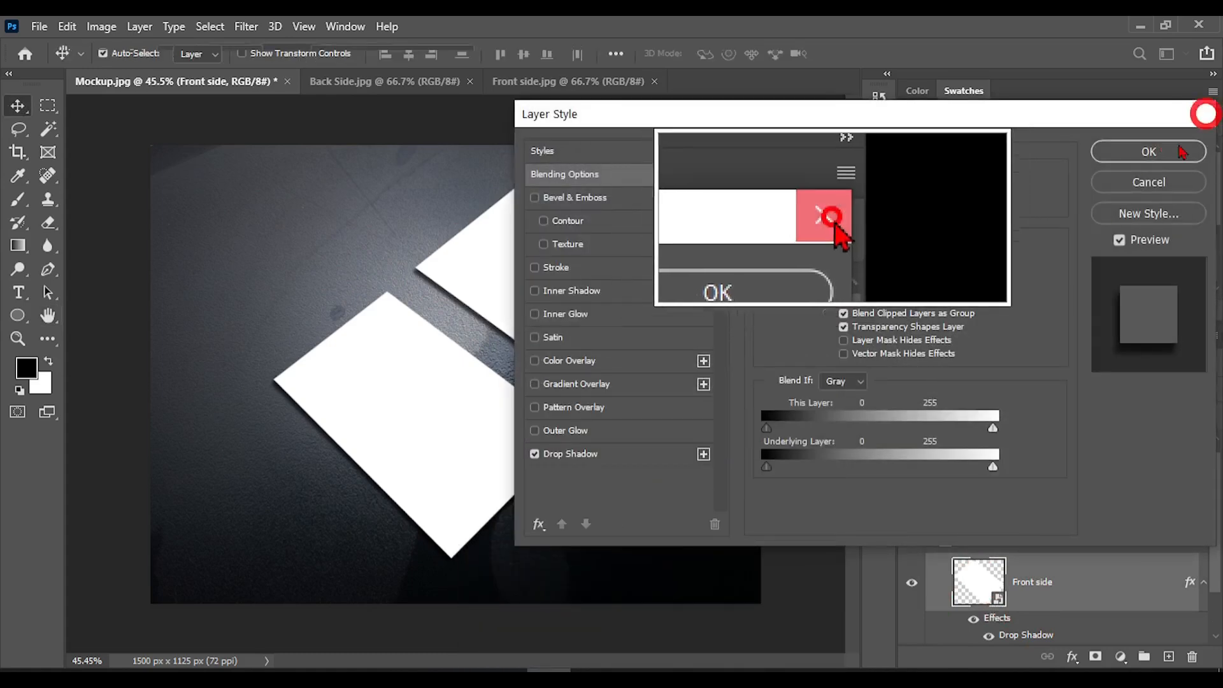
click(1202, 113)
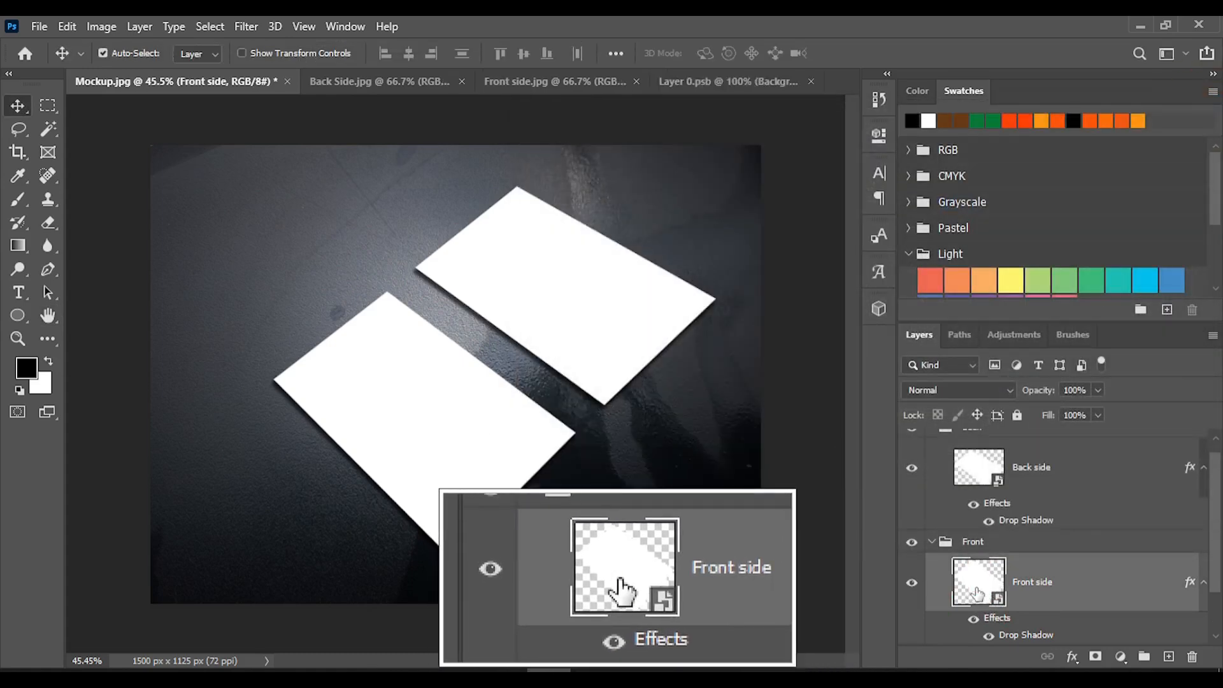
double_click(978, 594)
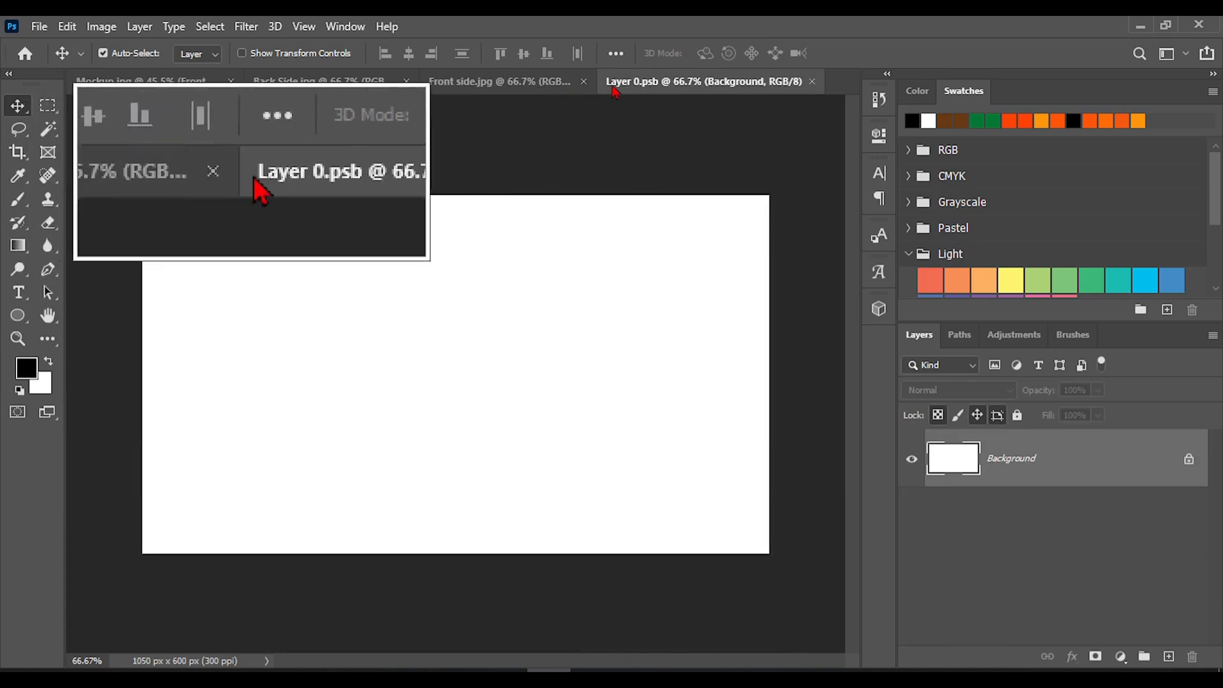
Copy the whole Front side.jpg artwork and paste it into the smart object document Layer 0.psb
click(467, 85)
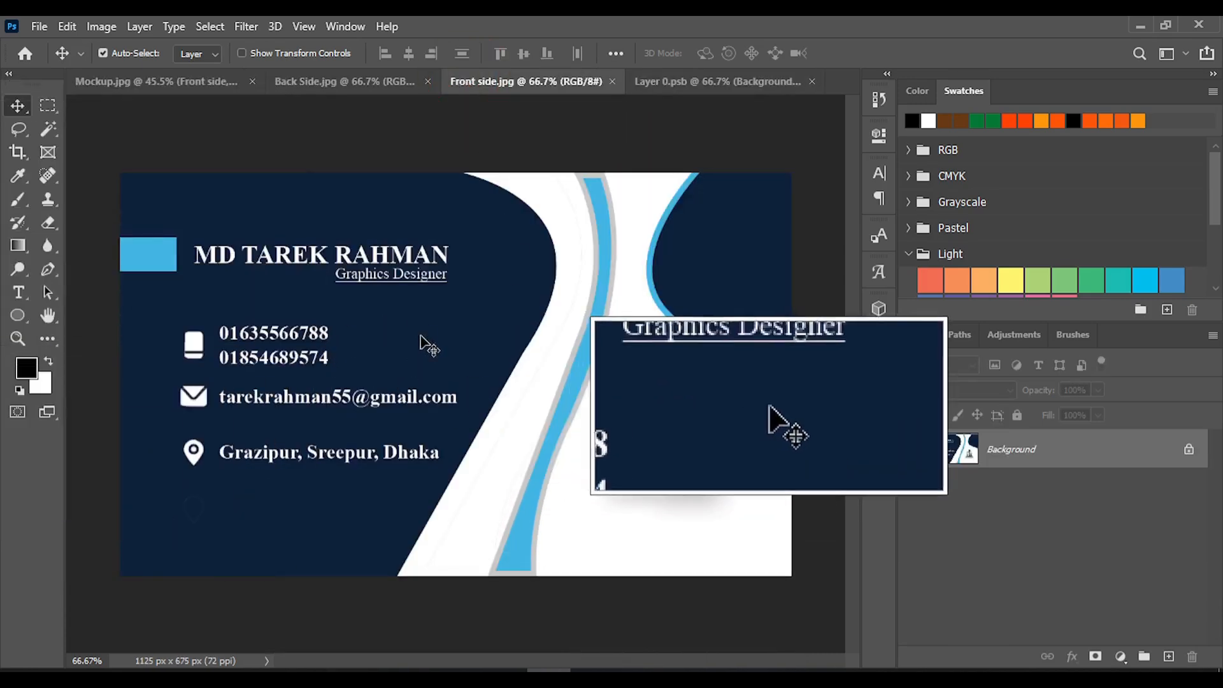
key(ctrl+a)
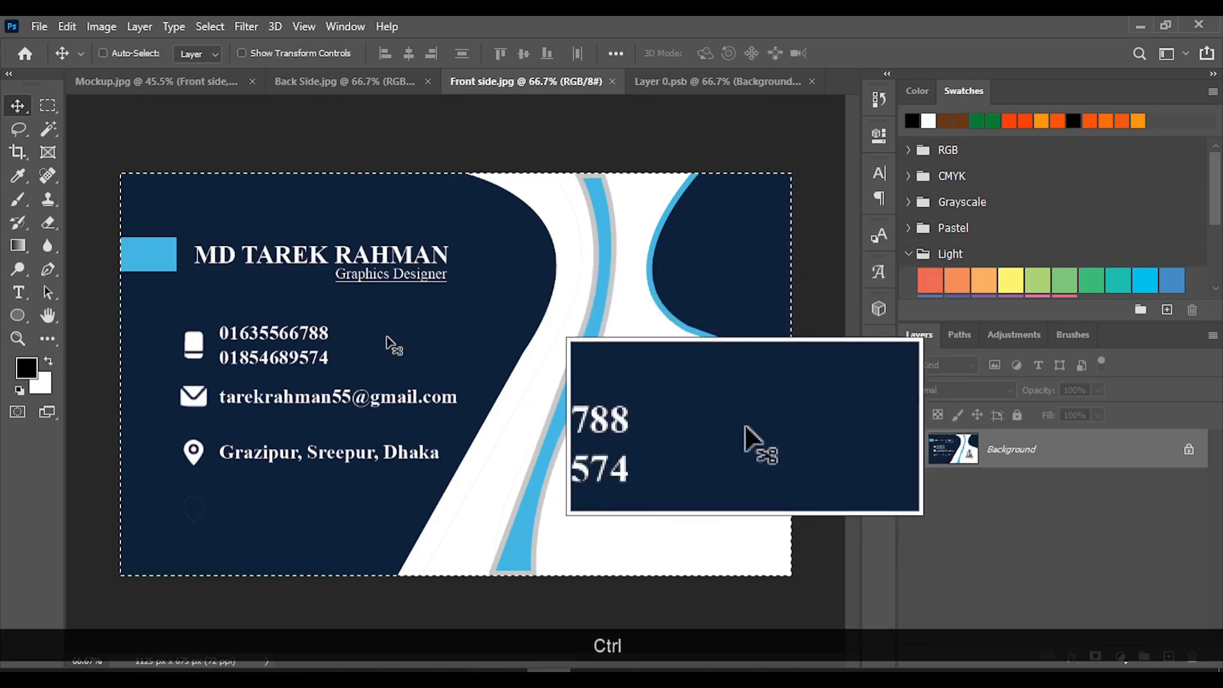
key(ctrl+c)
click(676, 81)
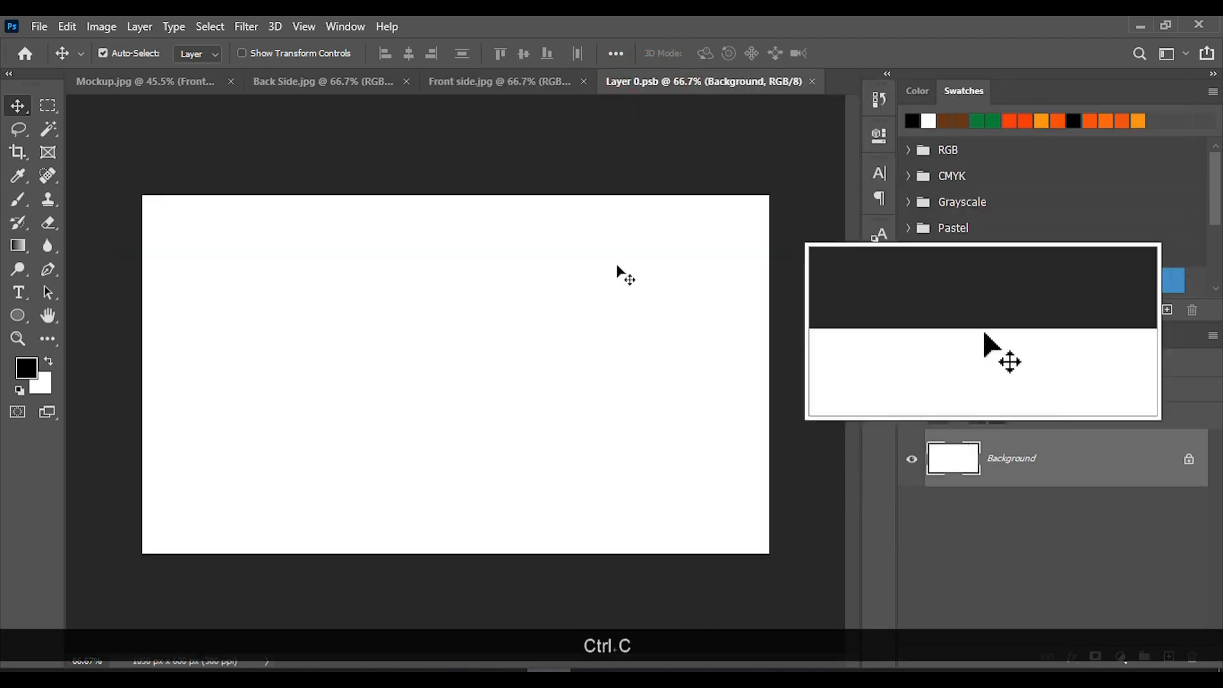
click(458, 355)
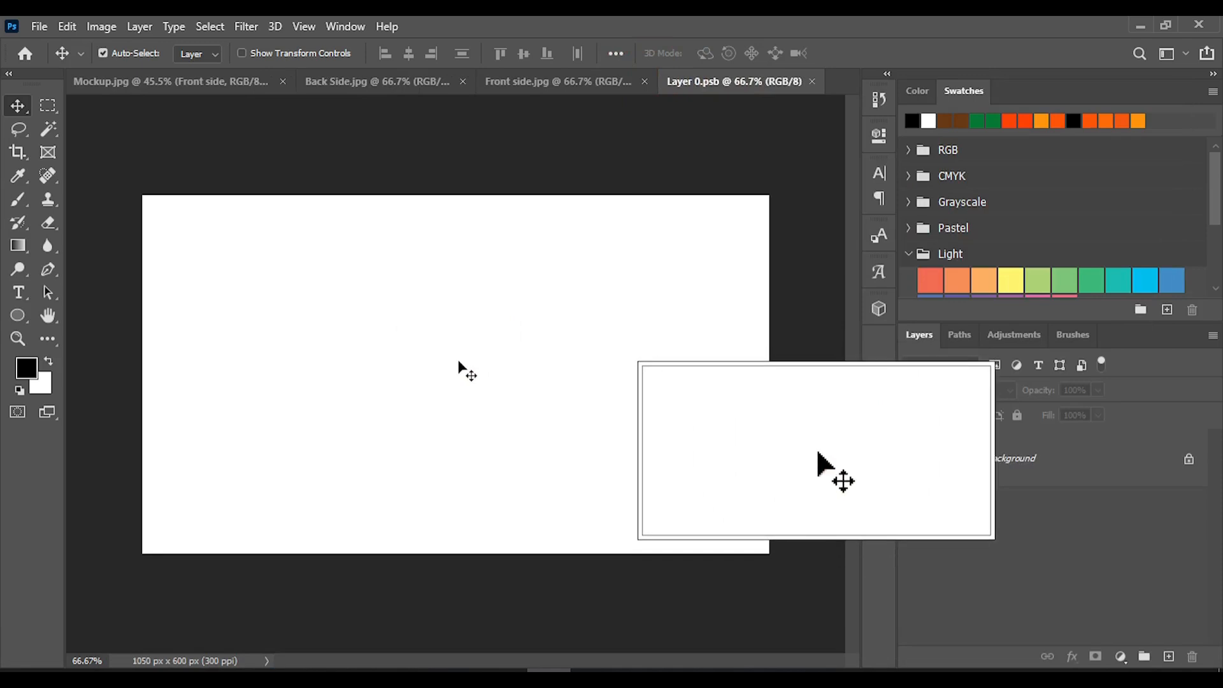
key(ctrl+v)
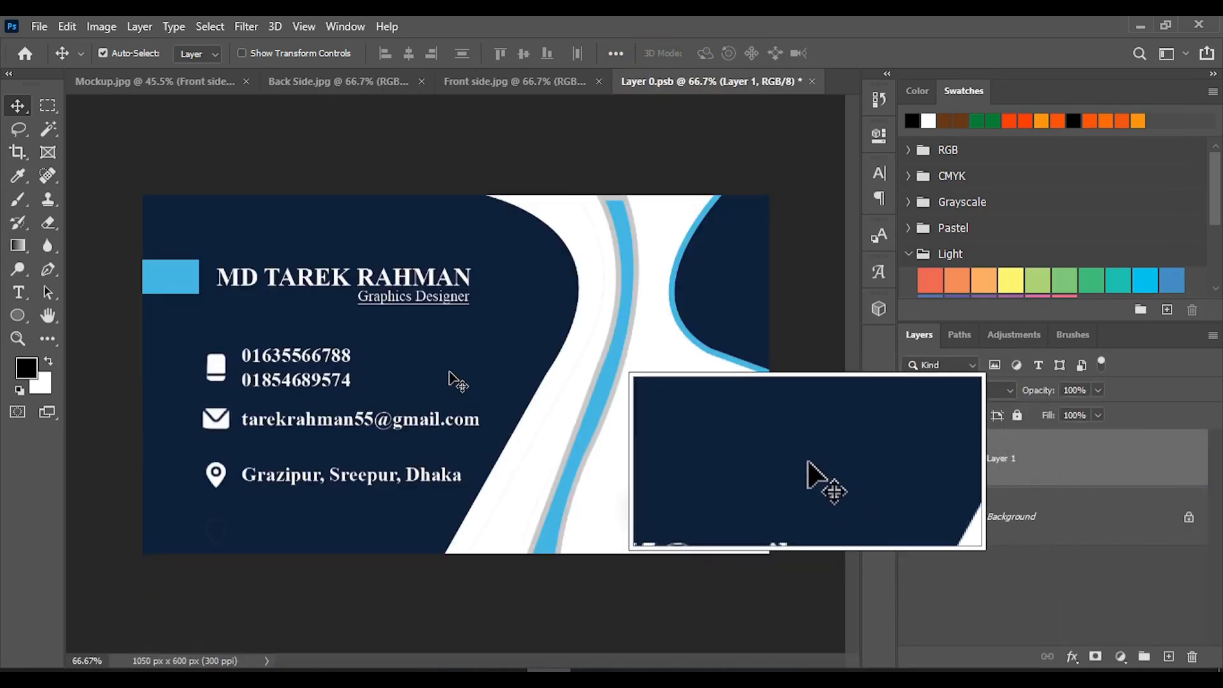
Center the pasted front artwork on the canvas at X 525 px, Y 300 px, apply the transformation and save the smart object
key(ctrl+t)
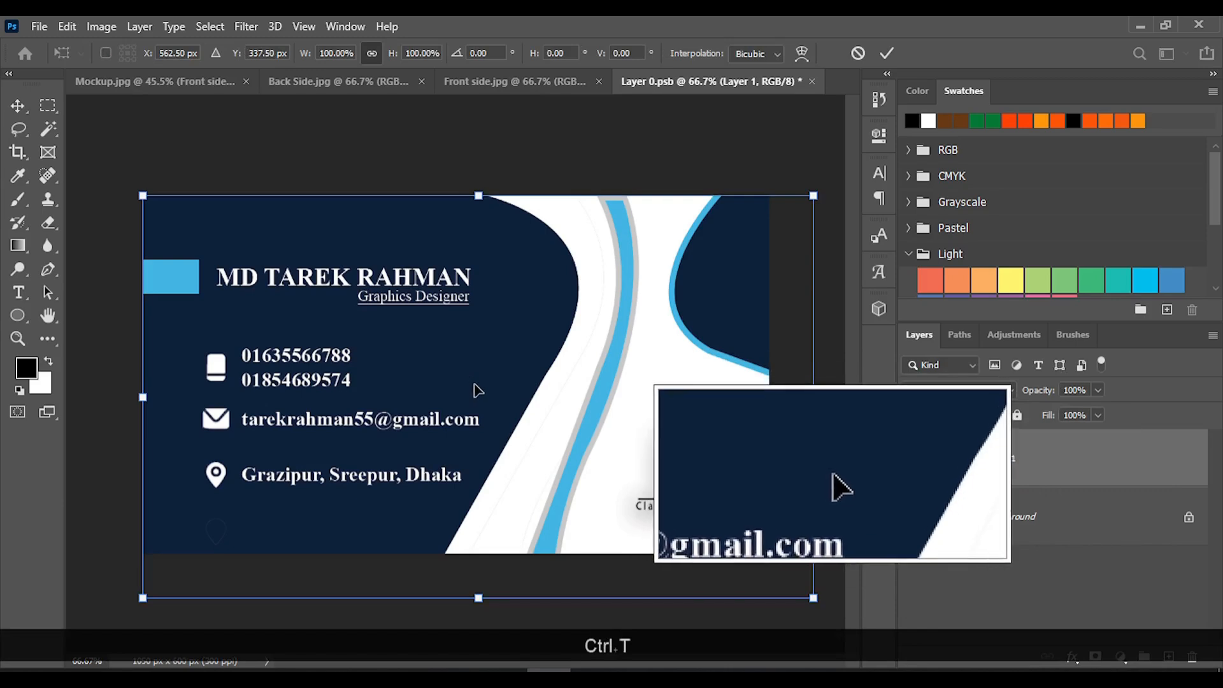
drag(478, 390, 460, 363)
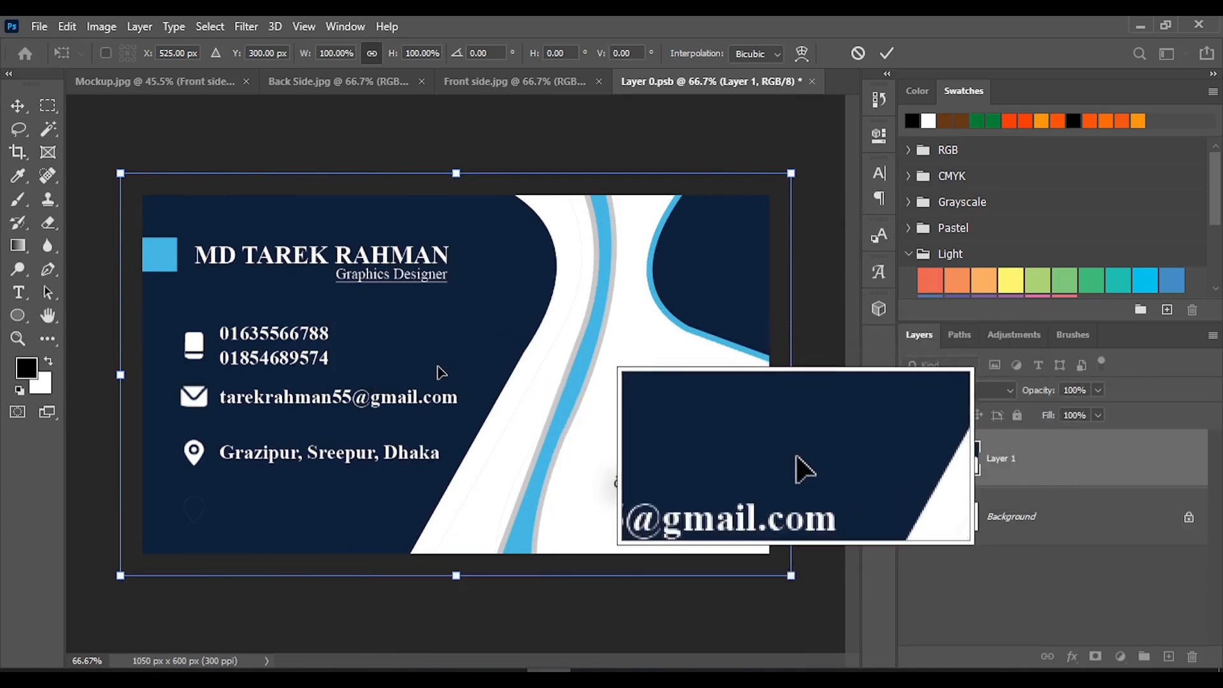
mouse_move(443, 365)
mouse_down()
mouse_move(450, 358)
mouse_move(445, 376)
mouse_up()
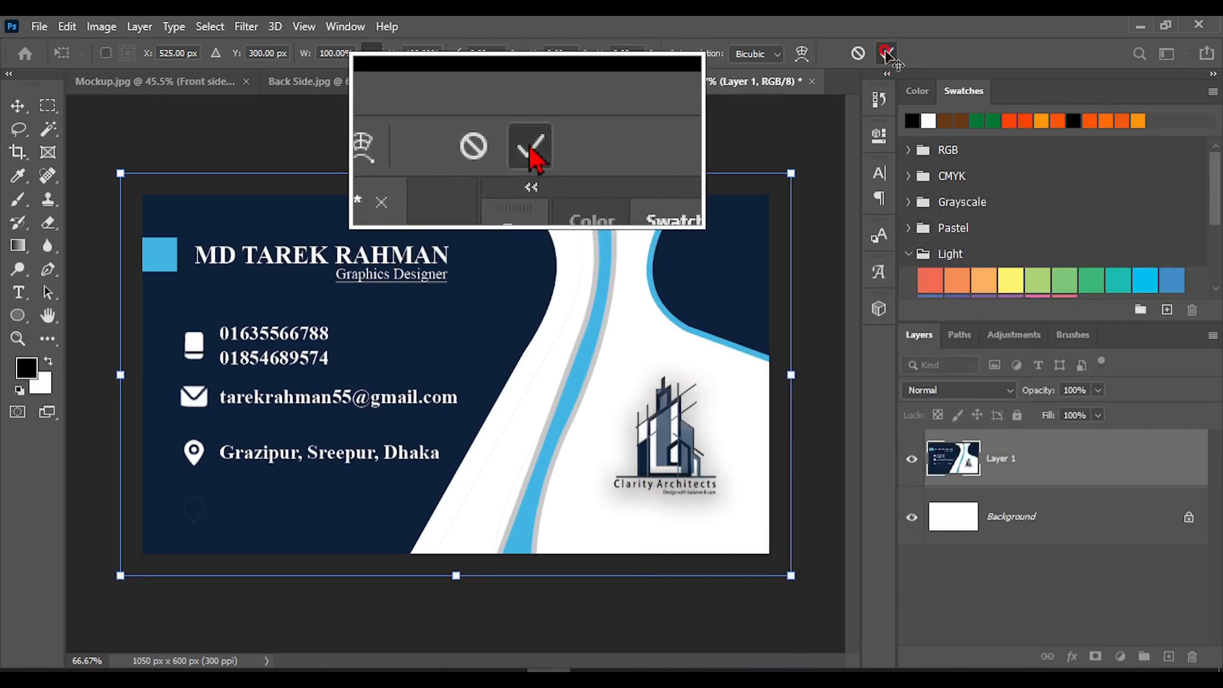
click(888, 54)
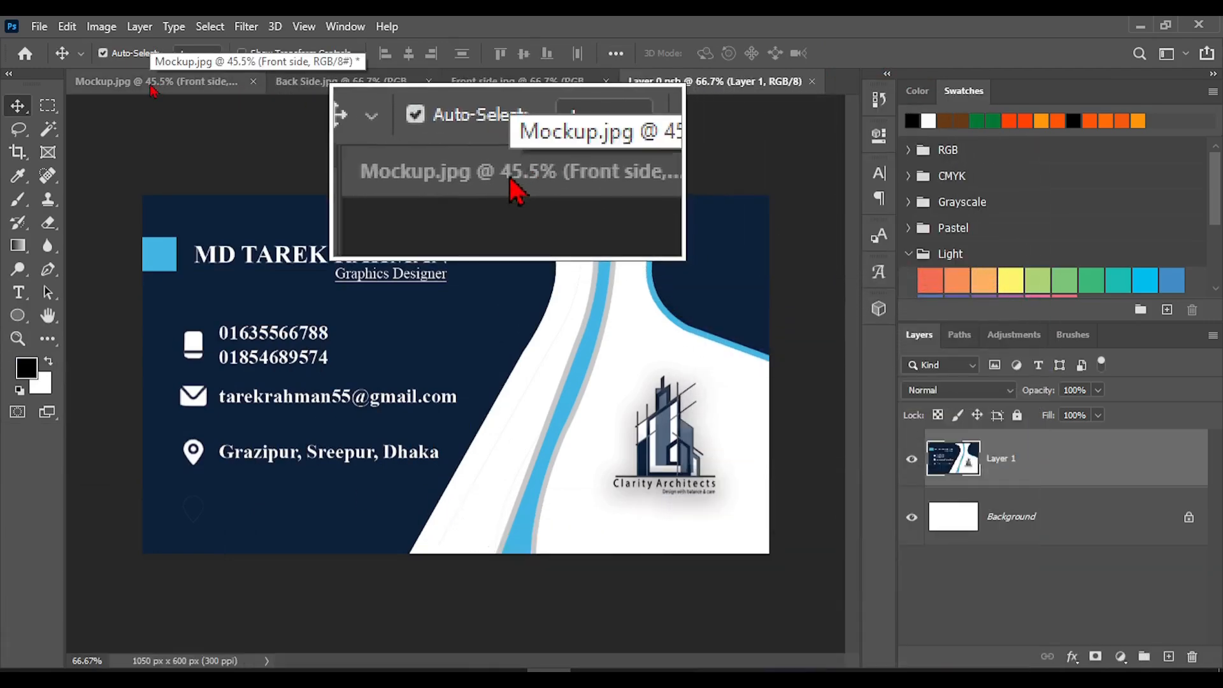
Return to the Mockup document and close the Layer 0.psb smart object document
click(162, 84)
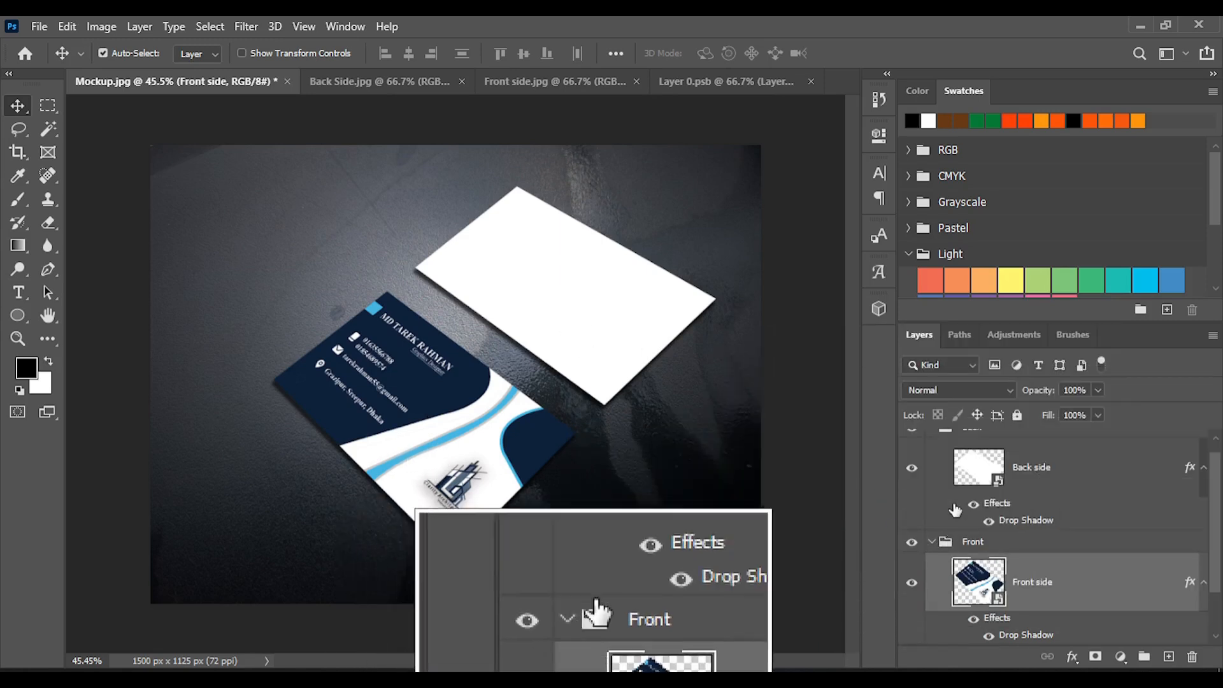
scroll(1044, 493, up, 1)
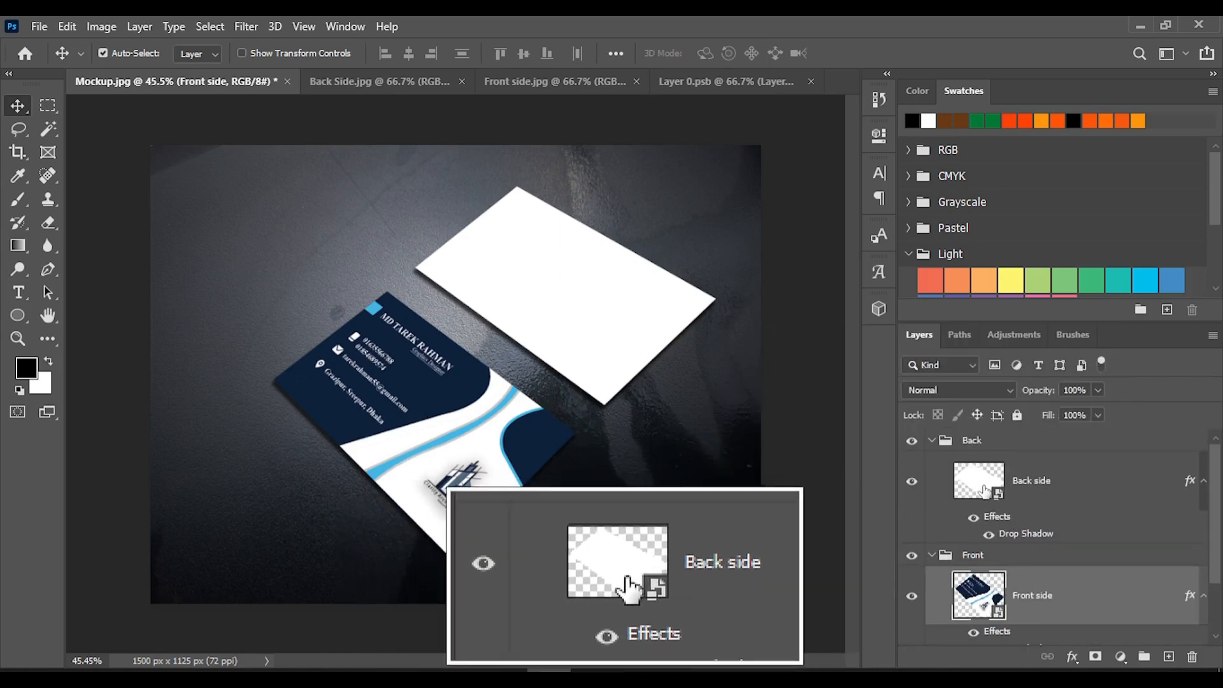
click(812, 81)
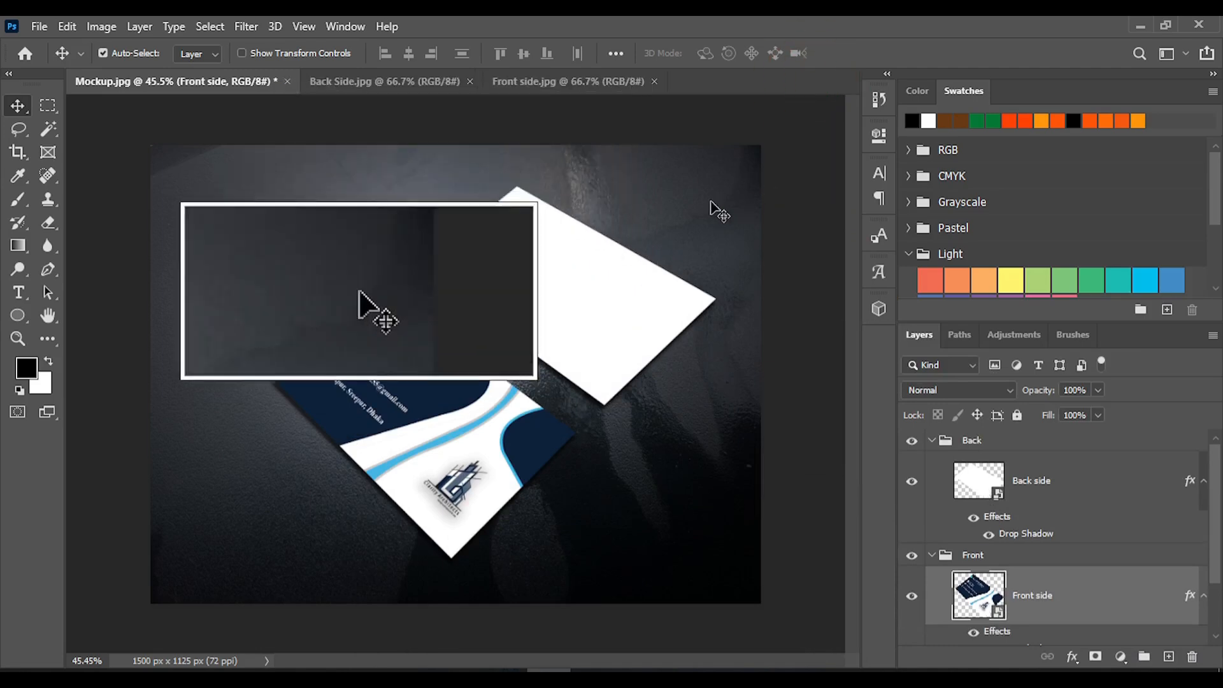
Close the Front side.jpg image and open the Back side smart object's contents for editing
click(599, 81)
click(655, 82)
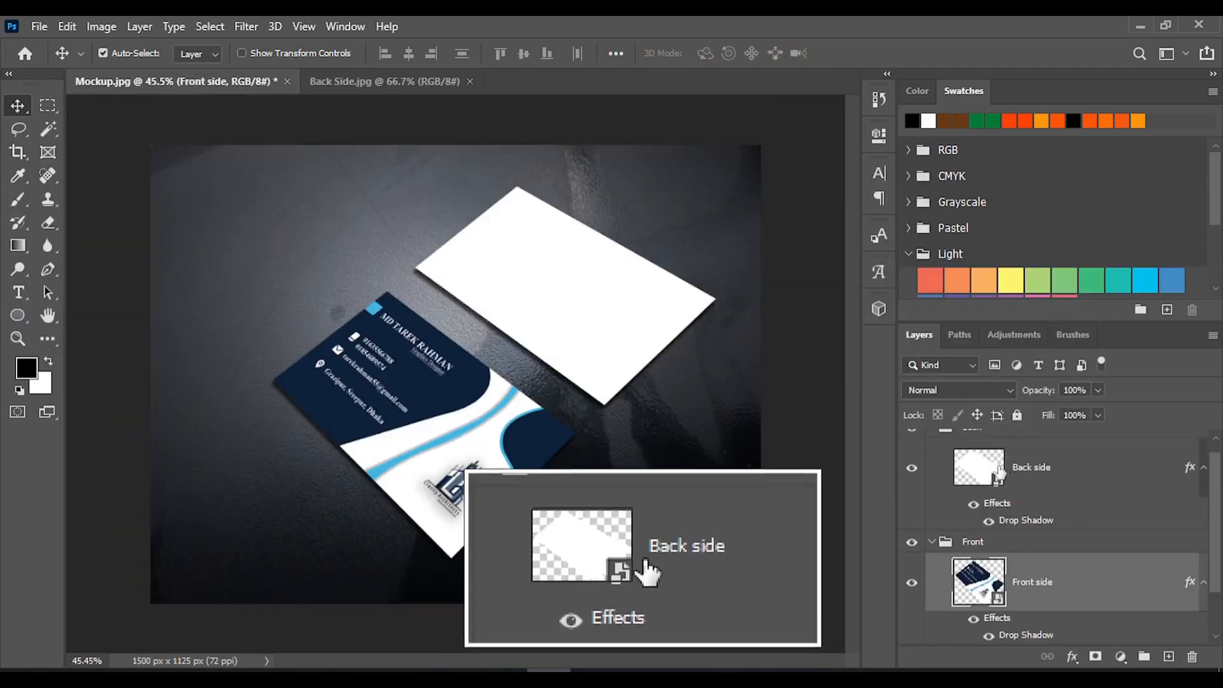
double_click(978, 469)
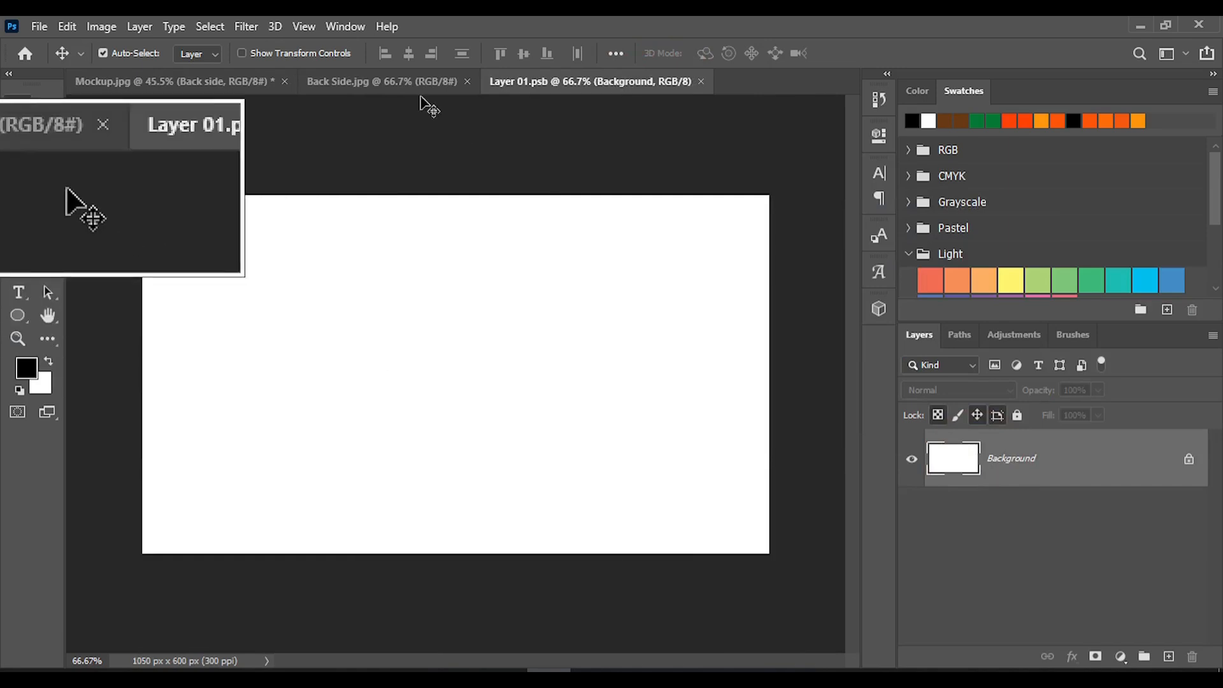
Copy the Back Side.jpg artwork into Layer 01.psb, centered at X 525 px, Y 300 px, and save the smart object
click(357, 82)
drag(468, 387, 437, 365)
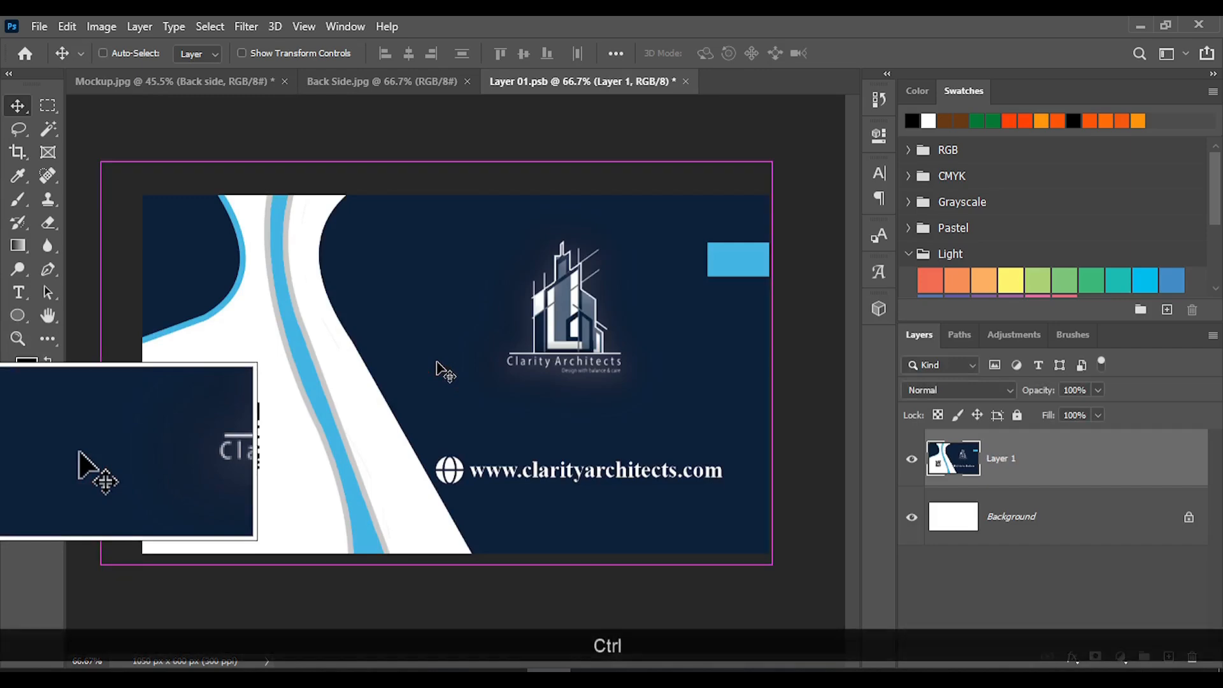
key(ctrl+t)
drag(444, 376, 456, 371)
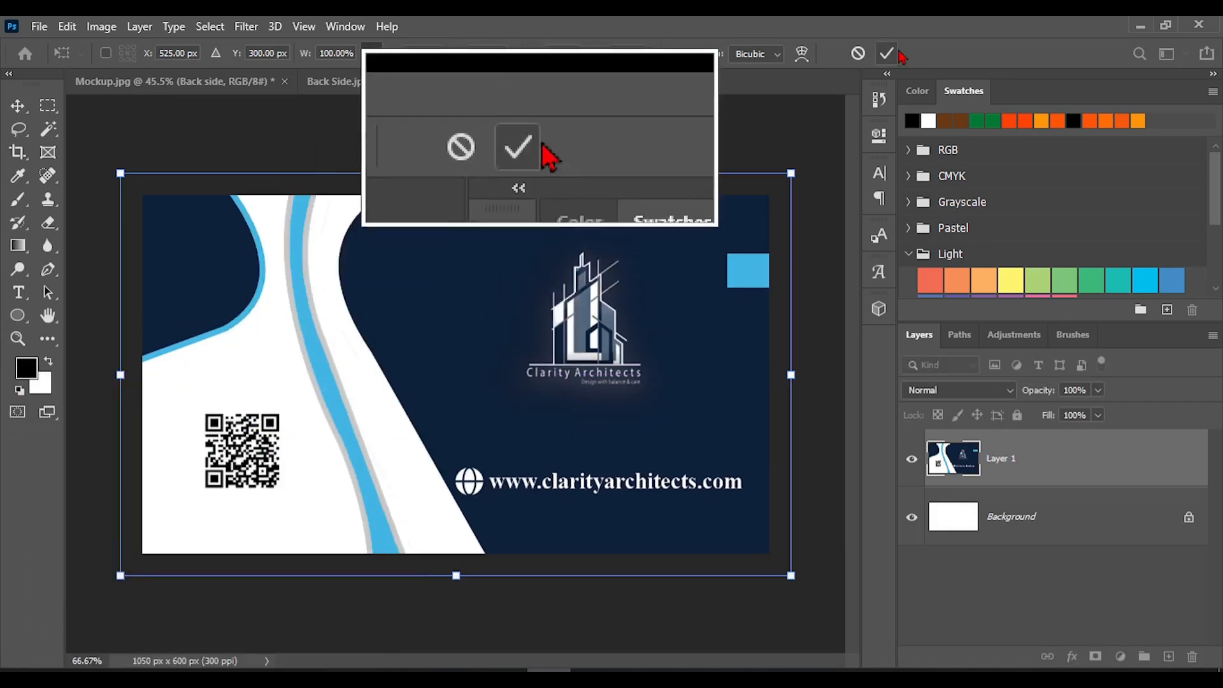
click(879, 58)
key(ctrl)
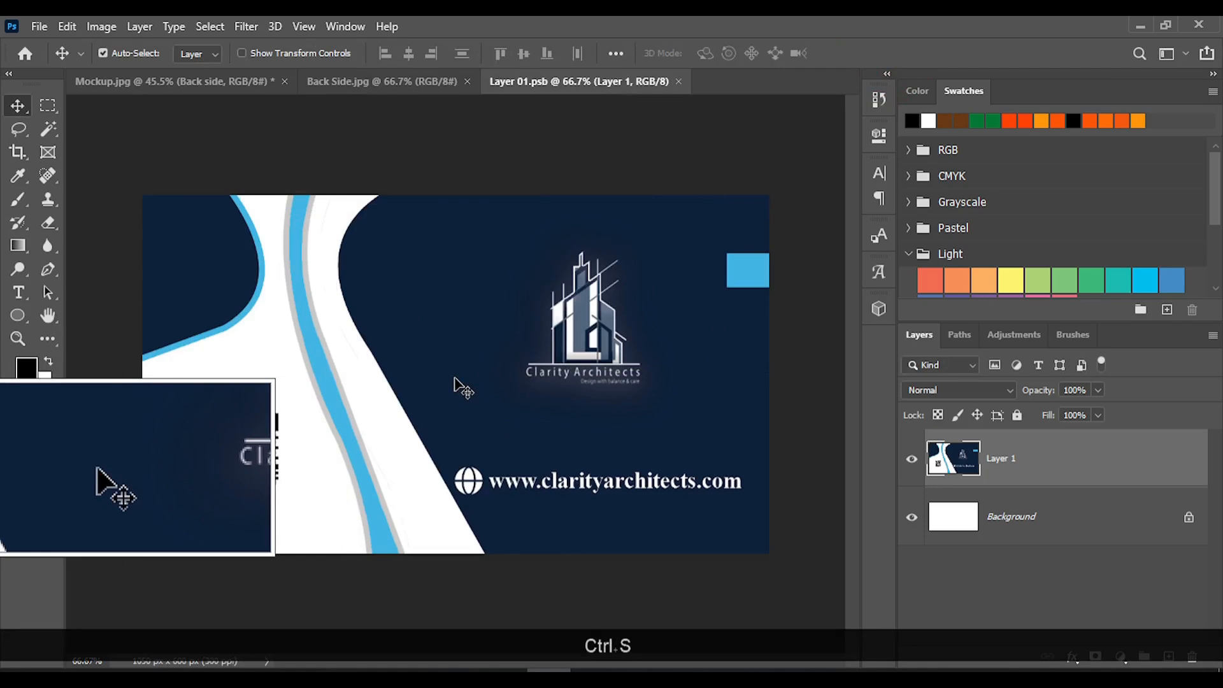
Return to the Mockup document and close the Back Side.jpg and Layer 01.psb documents
click(180, 82)
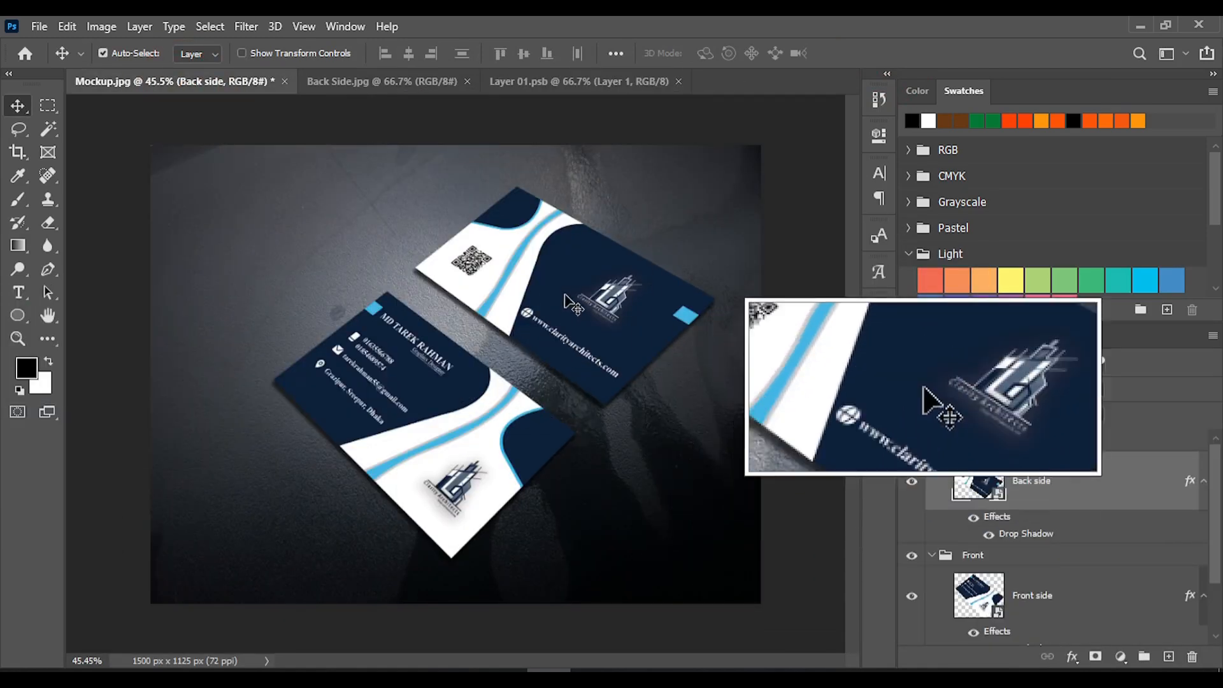
click(468, 81)
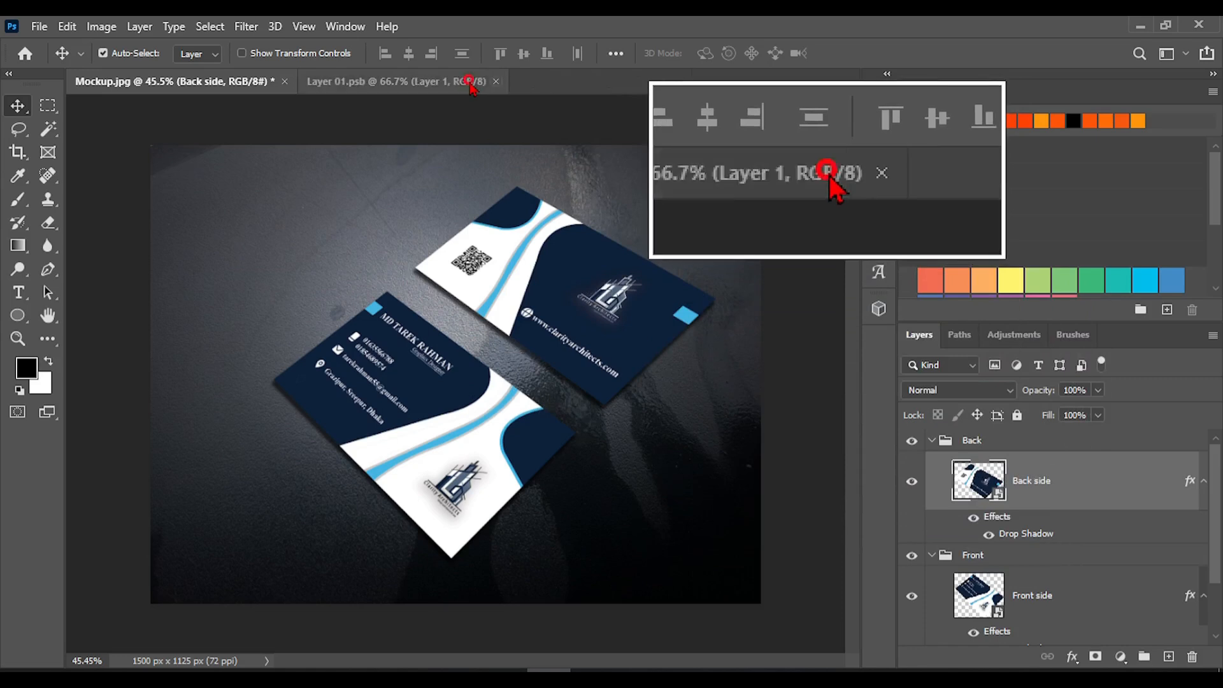
click(495, 81)
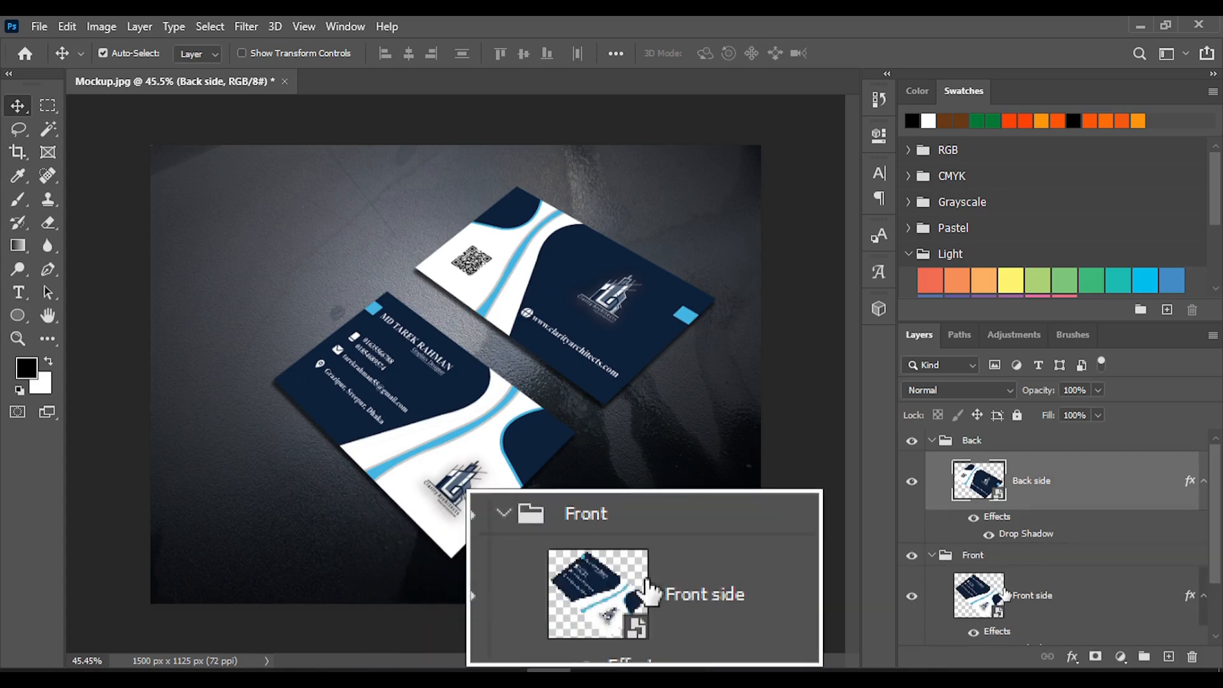
Select the Front side layer and hide the Back group
click(1029, 611)
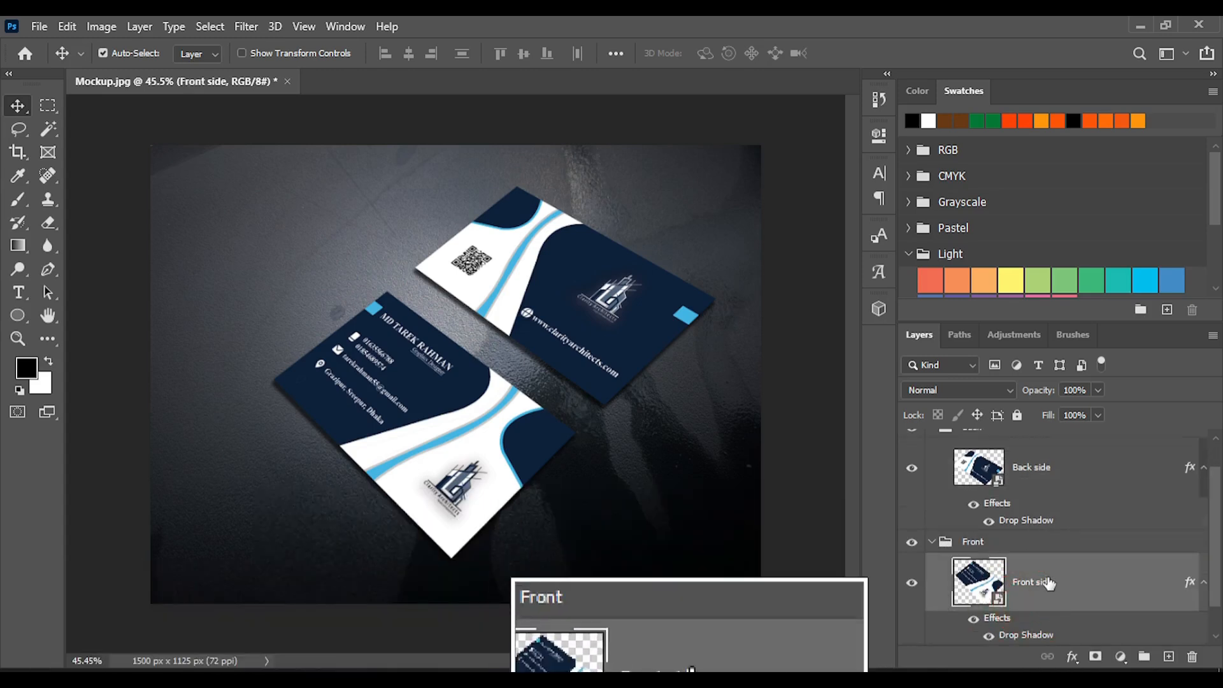
scroll(1047, 583, down, 2)
scroll(933, 504, up, 2)
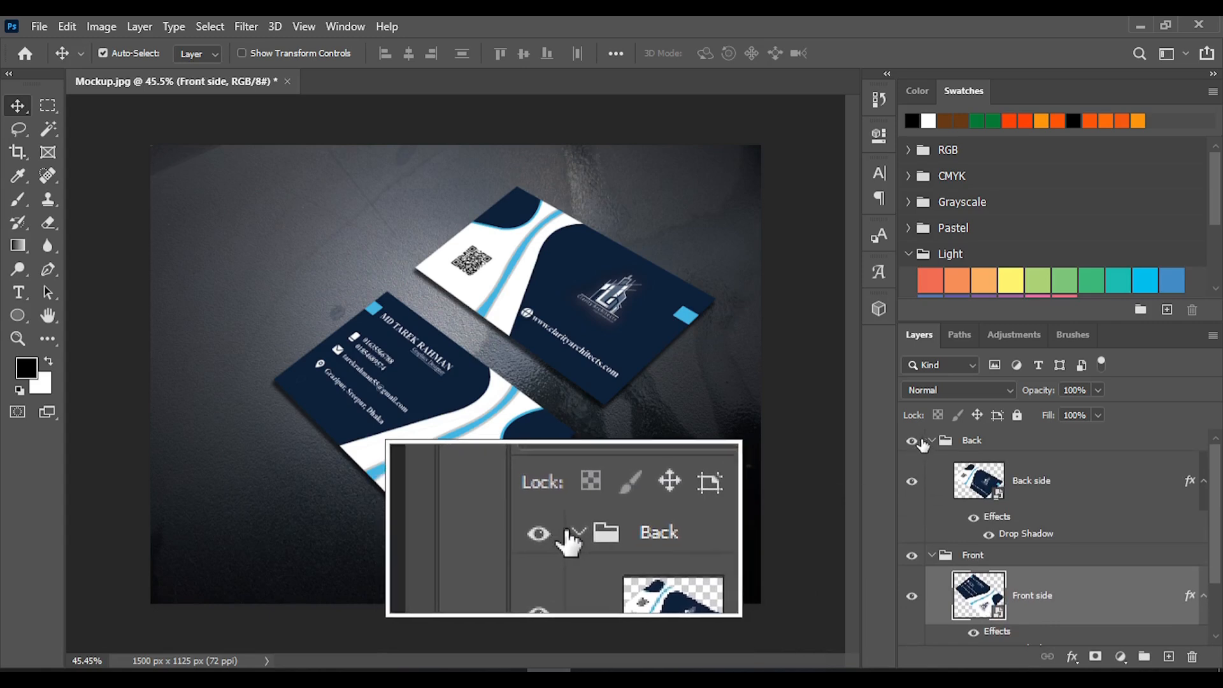
click(914, 441)
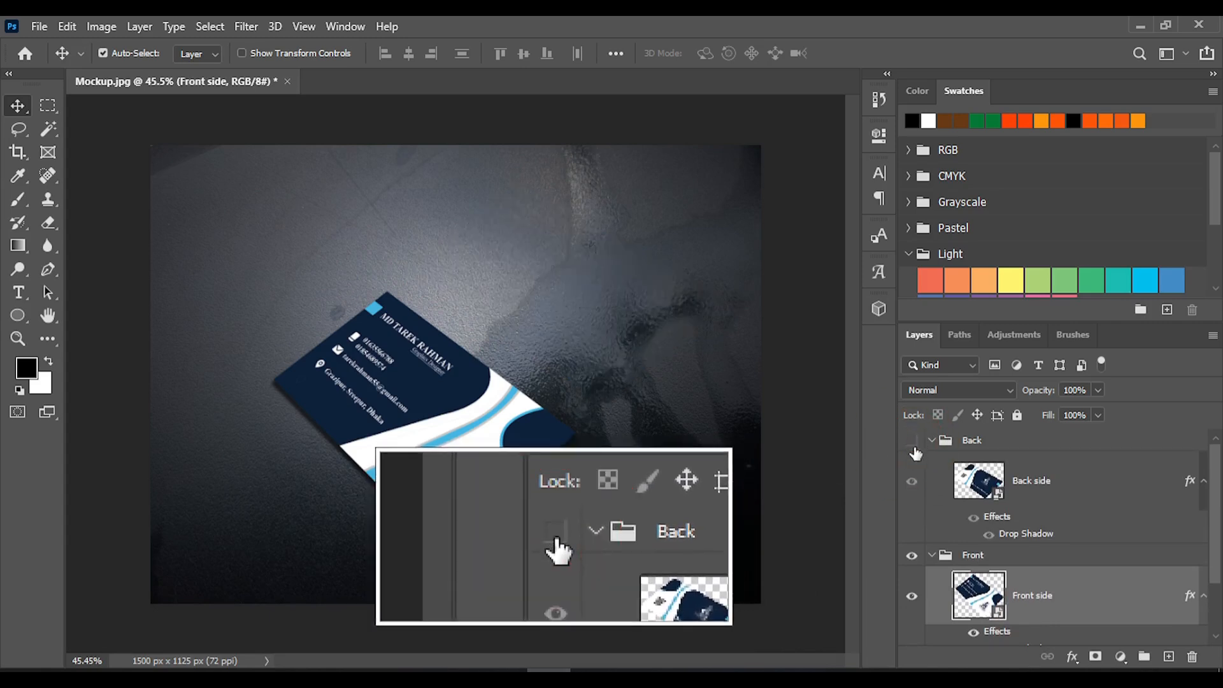
Duplicate the Front side card nine times, offsetting each copy slightly upward to build the edge of a card stack
scroll(943, 491, down, 2)
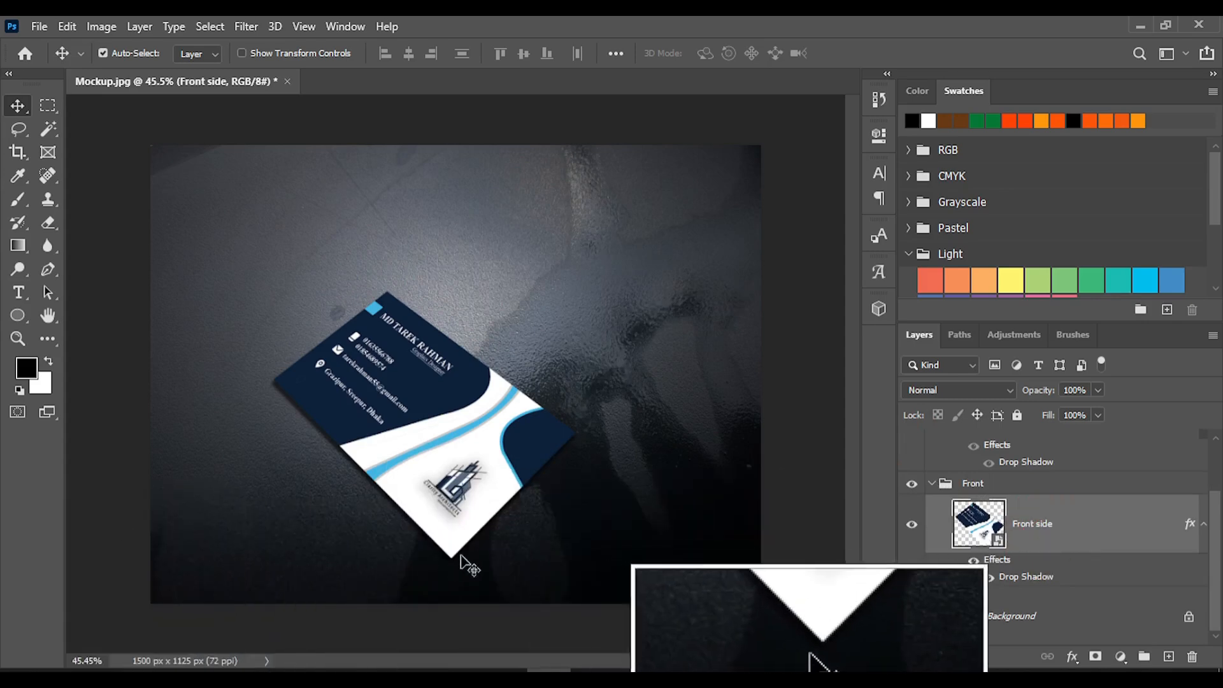
scroll(473, 541, up, 5)
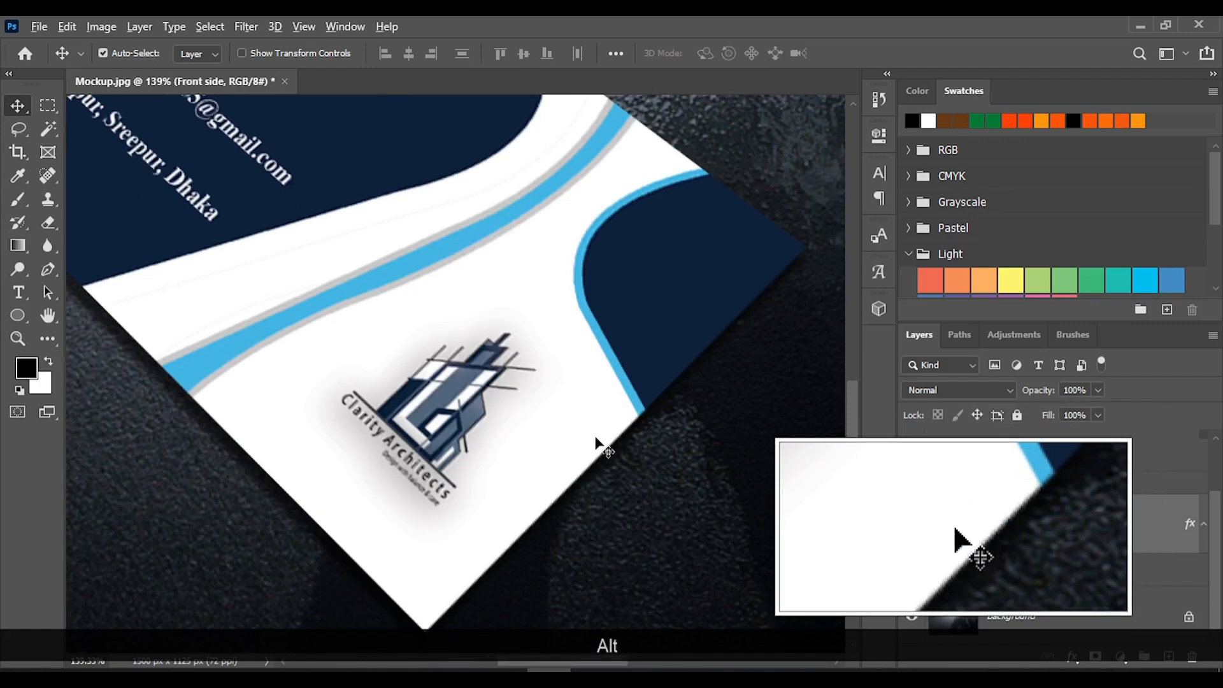
drag(594, 437, 578, 406)
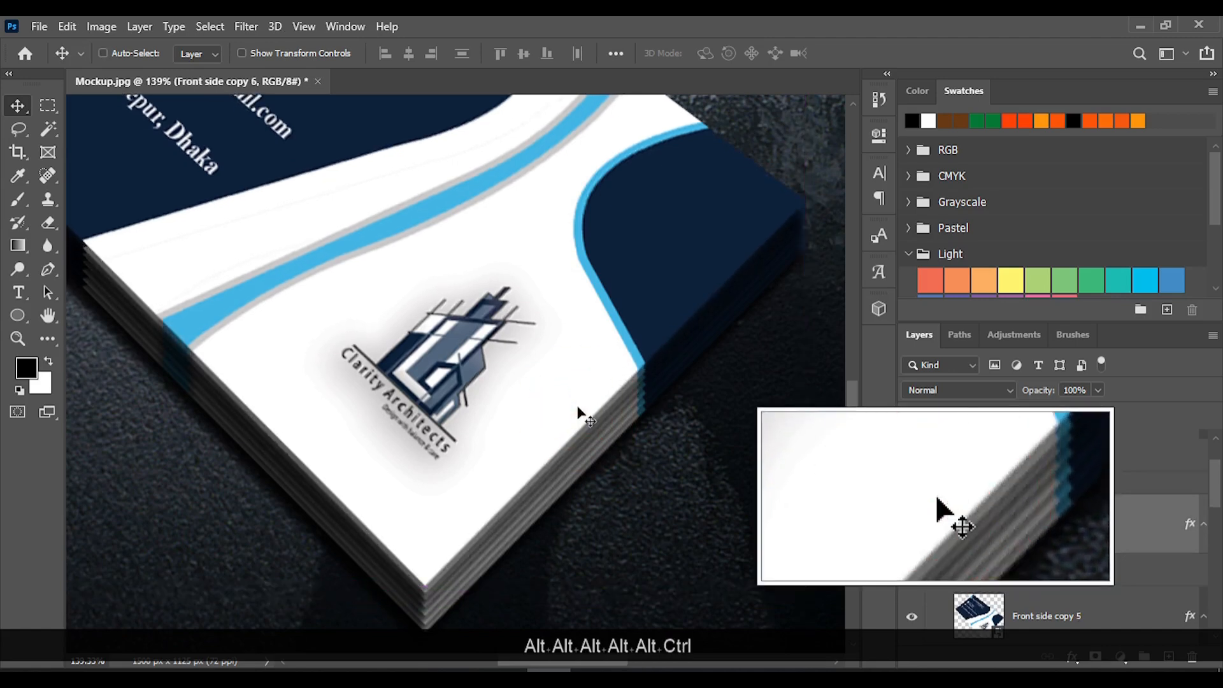
drag(578, 409, 573, 411)
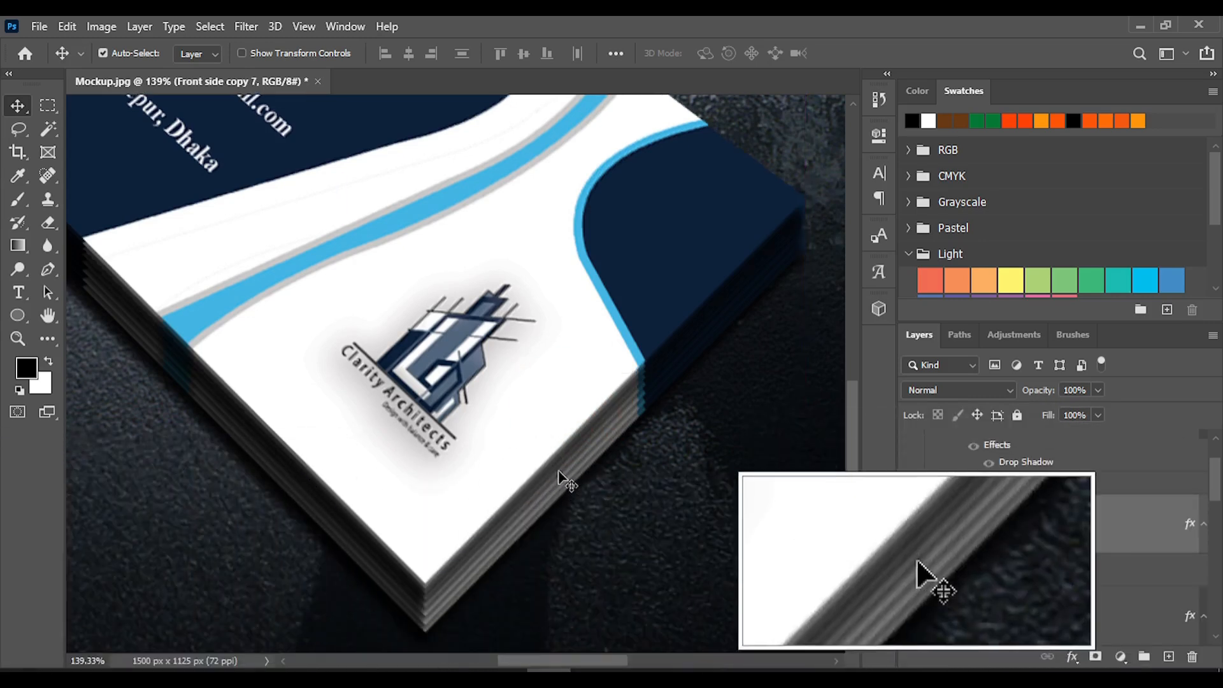
drag(547, 433, 541, 431)
scroll(603, 445, down, 3)
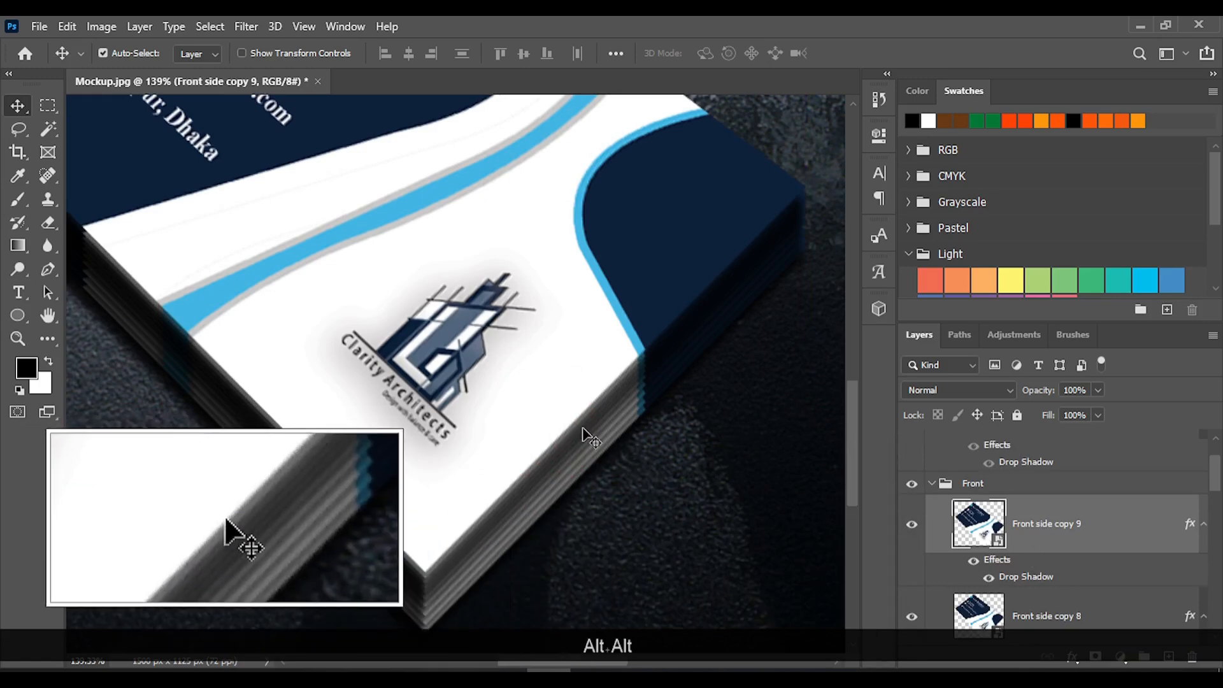
scroll(584, 430, down, 2)
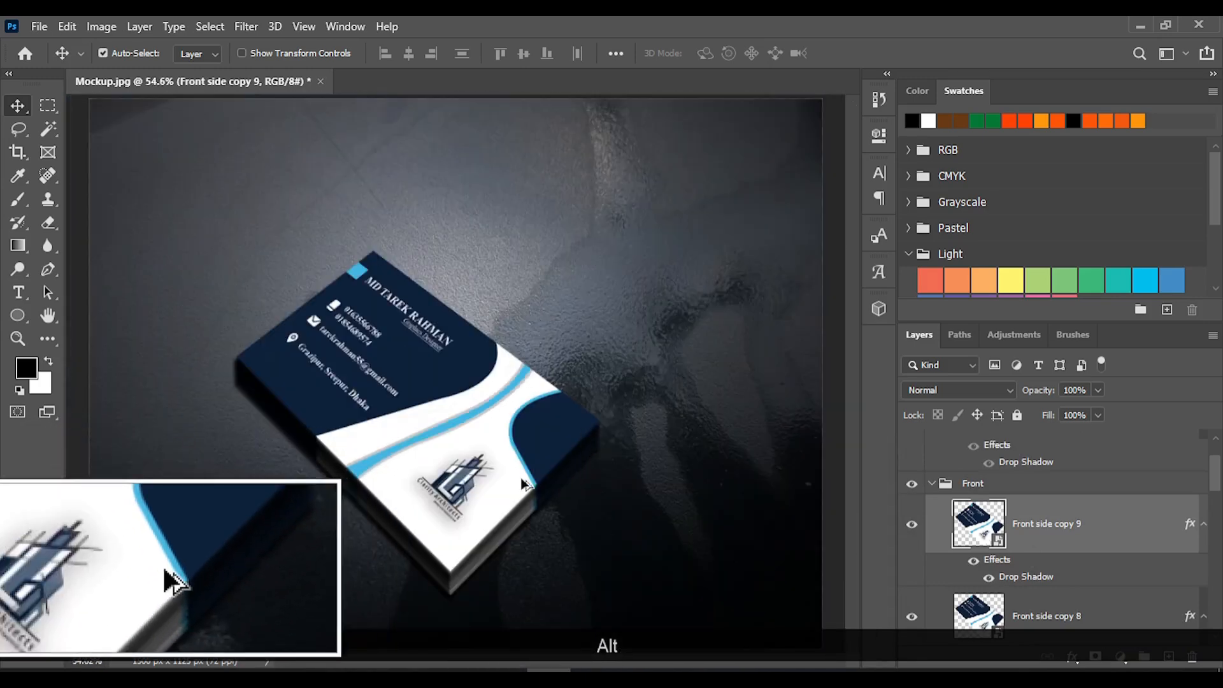
Add a tenth duplicate of the front card slightly above the others and check the stack in the whole mockup
scroll(521, 477, up, 4)
scroll(520, 490, up, 2)
drag(507, 524, 504, 518)
scroll(522, 516, down, 5)
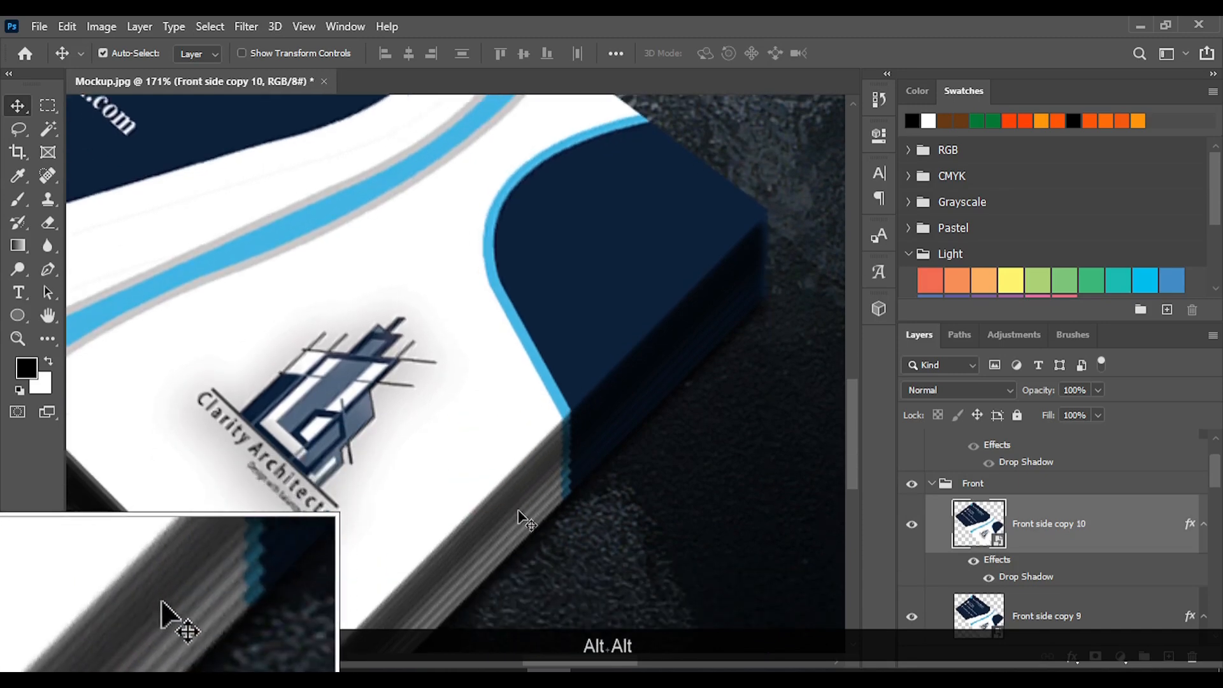
scroll(518, 516, down, 6)
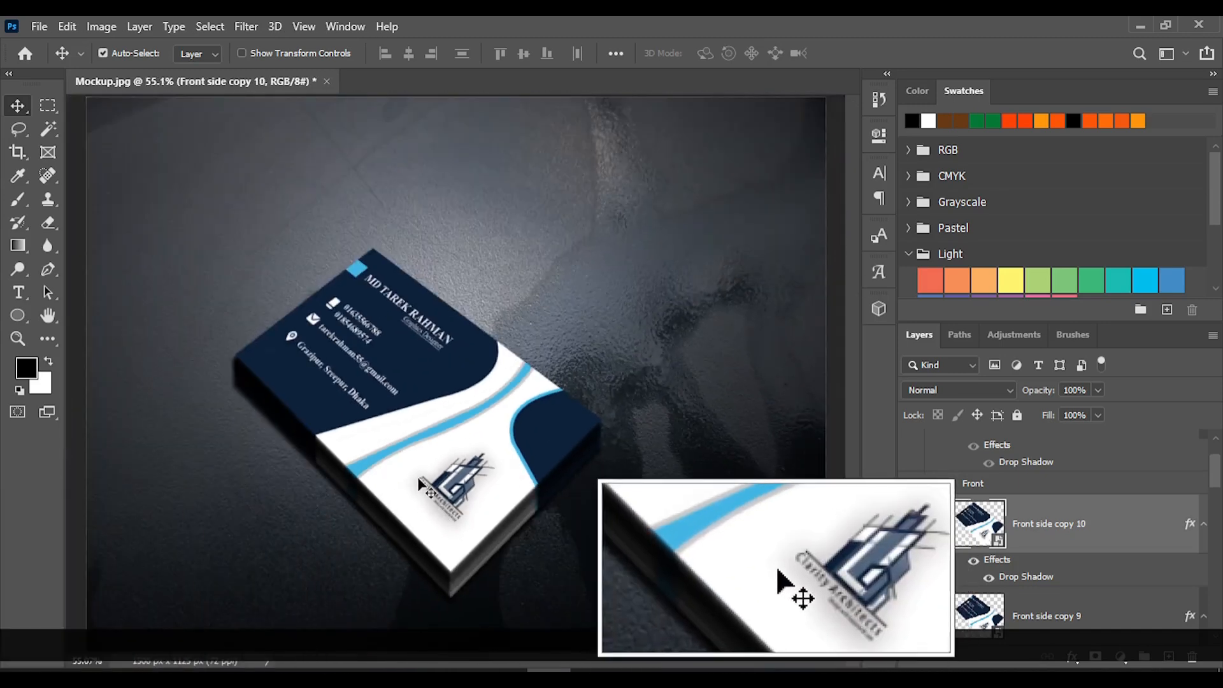
scroll(431, 493, down, 5)
scroll(484, 495, up, 4)
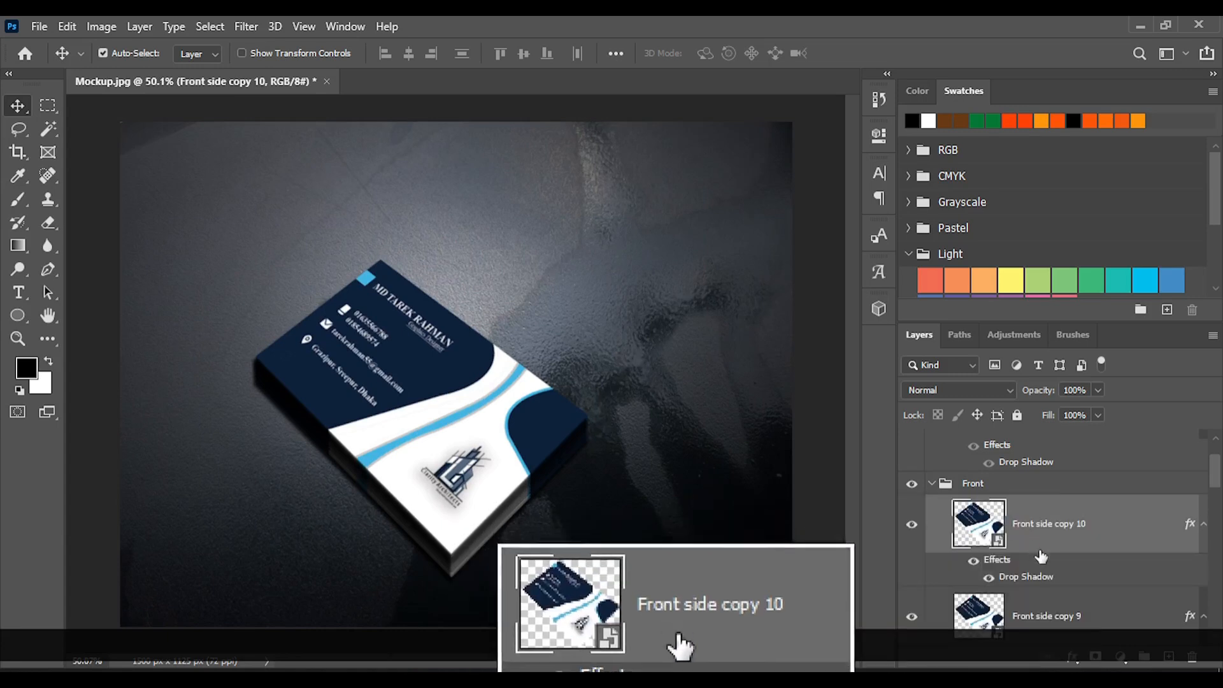
Move the original Front side layer to the top of the Front group, above Front side copy 10
scroll(1045, 553, down, 5)
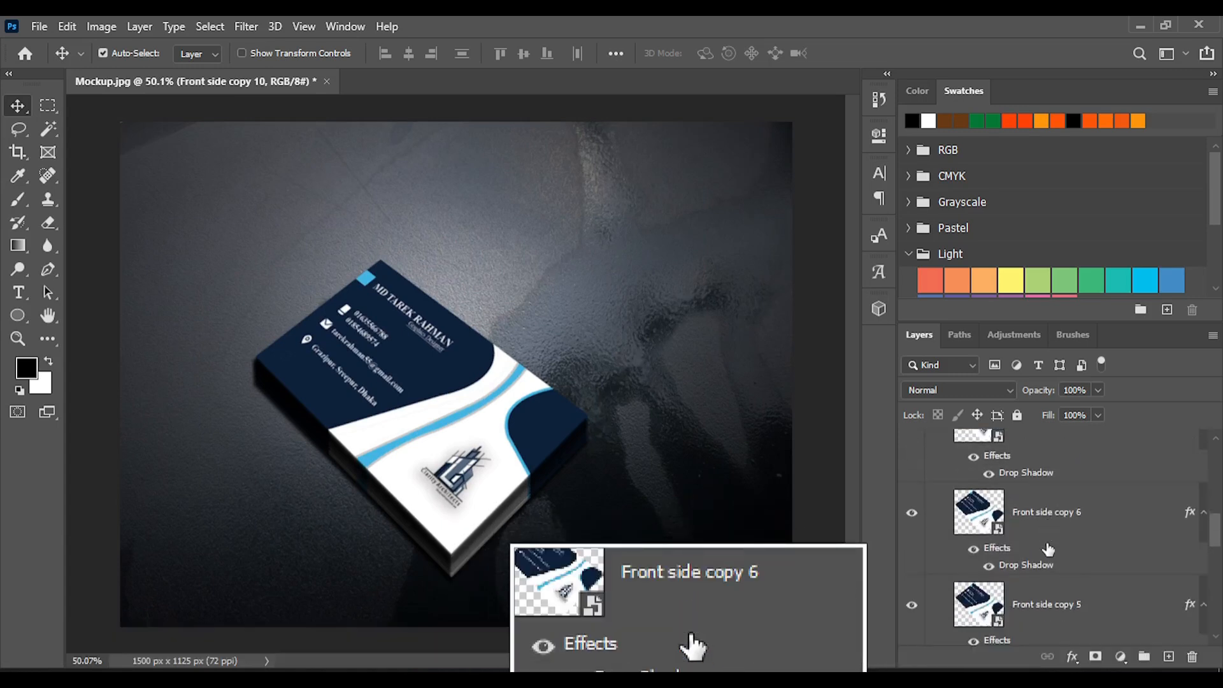
scroll(1048, 549, down, 1)
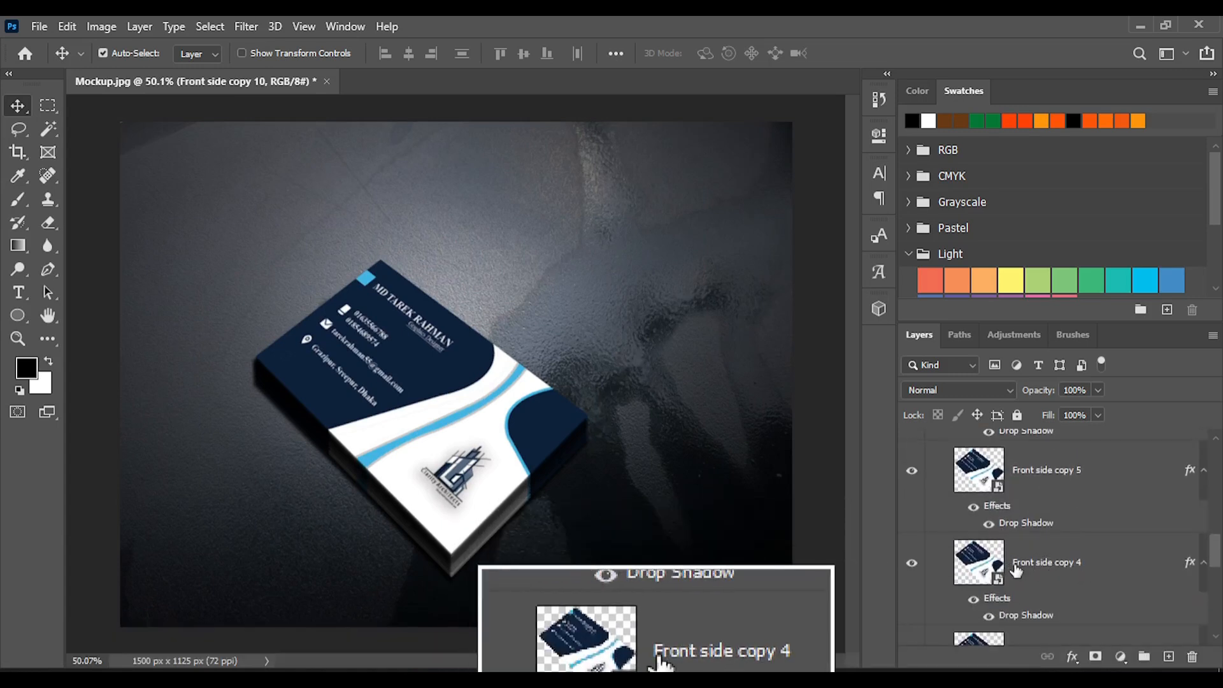
scroll(1081, 580, down, 2)
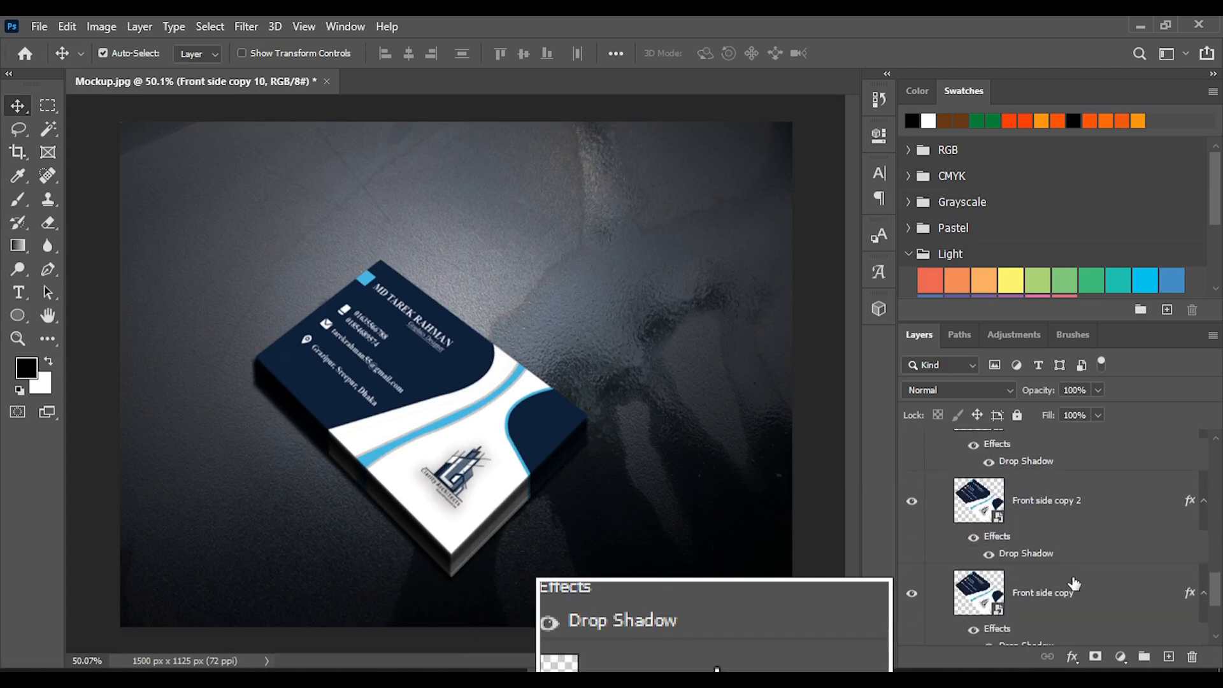
click(1045, 577)
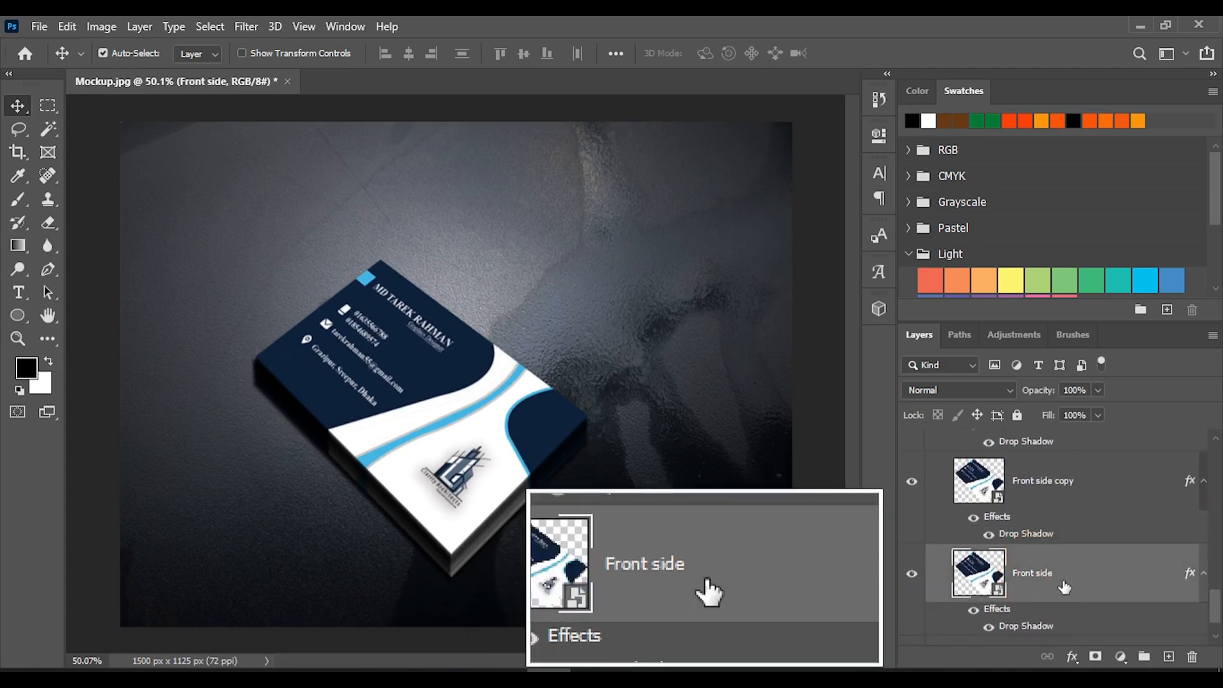
mouse_move(1064, 586)
mouse_down()
mouse_move(1025, 449)
mouse_move(1056, 417)
mouse_move(1059, 613)
mouse_move(1046, 582)
mouse_up()
scroll(1024, 559, down, 2)
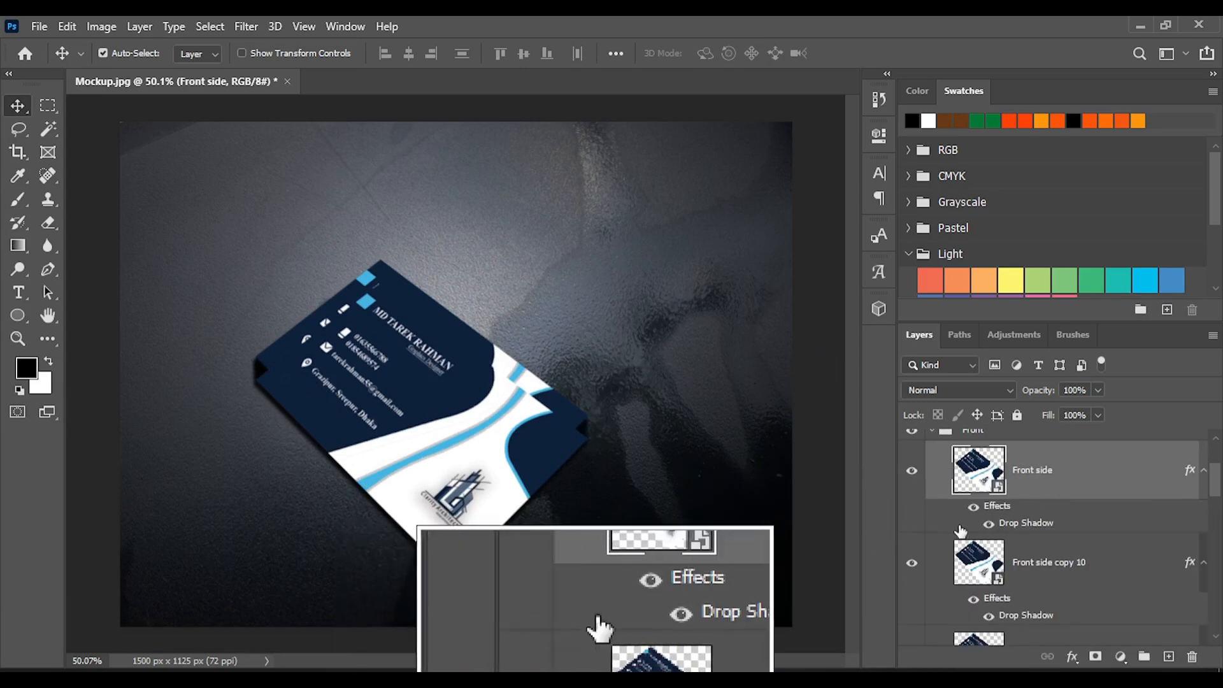
Select all layers from Front side copy 10 through Front side copy and move them down together beneath the Front side card as its stack
click(1041, 563)
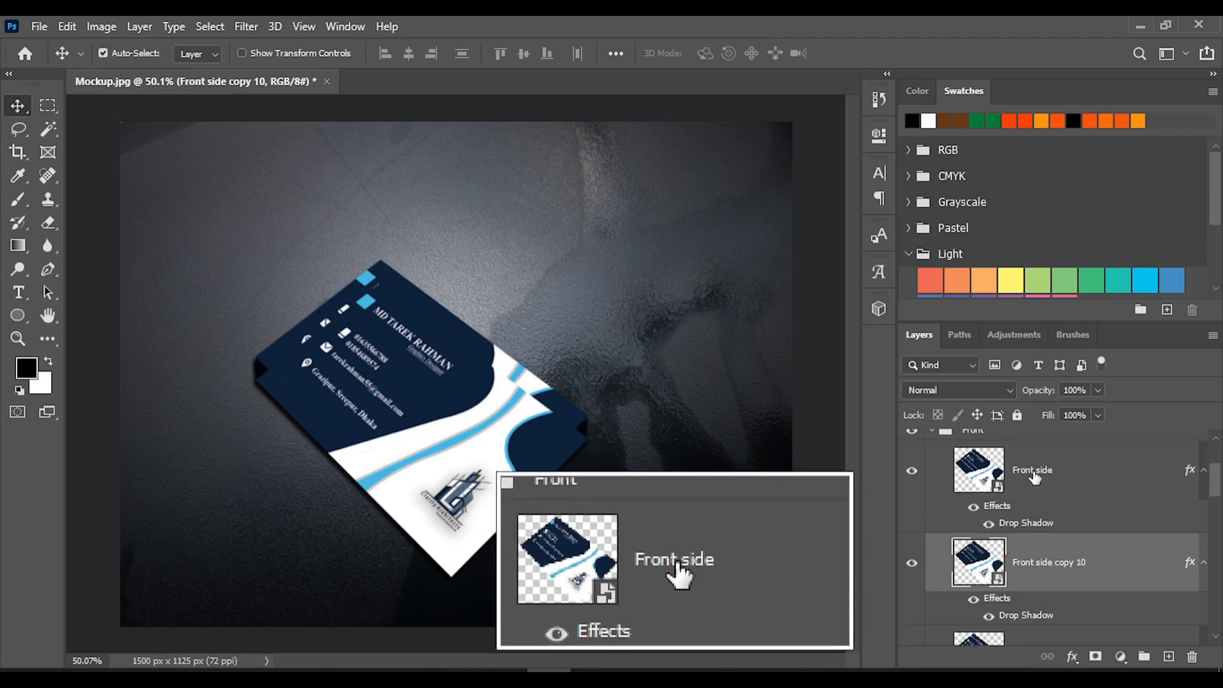
click(1034, 477)
click(1061, 567)
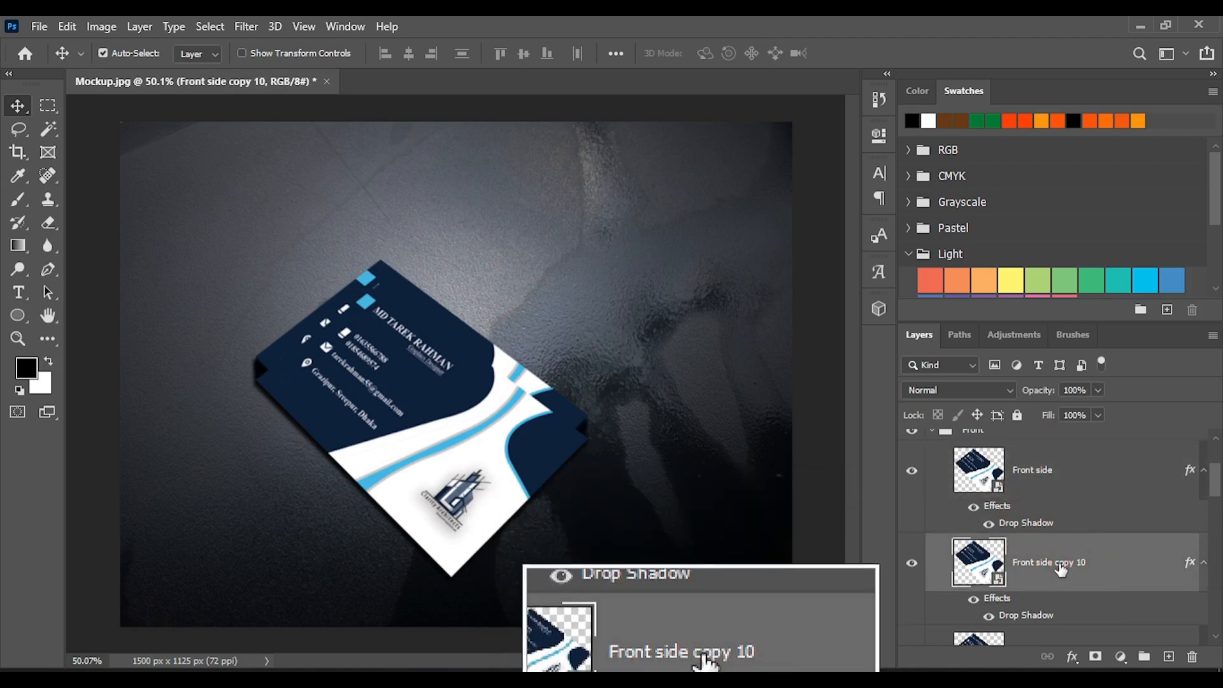
scroll(1061, 569, down, 1)
scroll(1054, 555, down, 3)
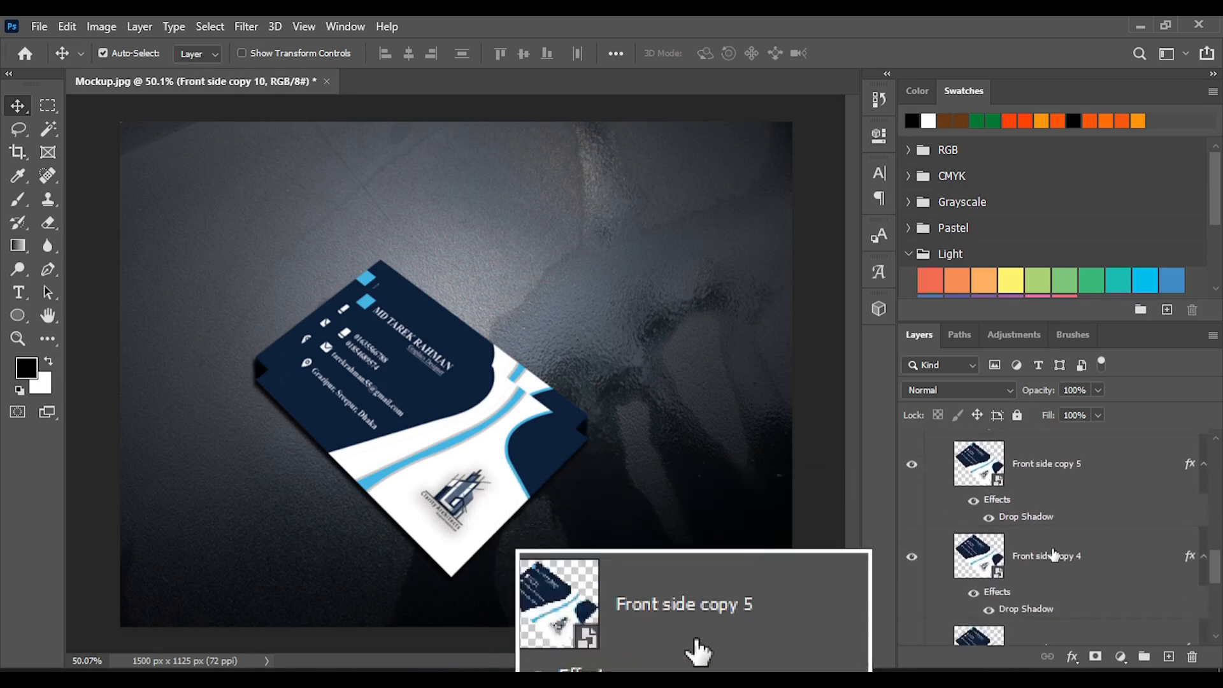
scroll(1055, 555, down, 1)
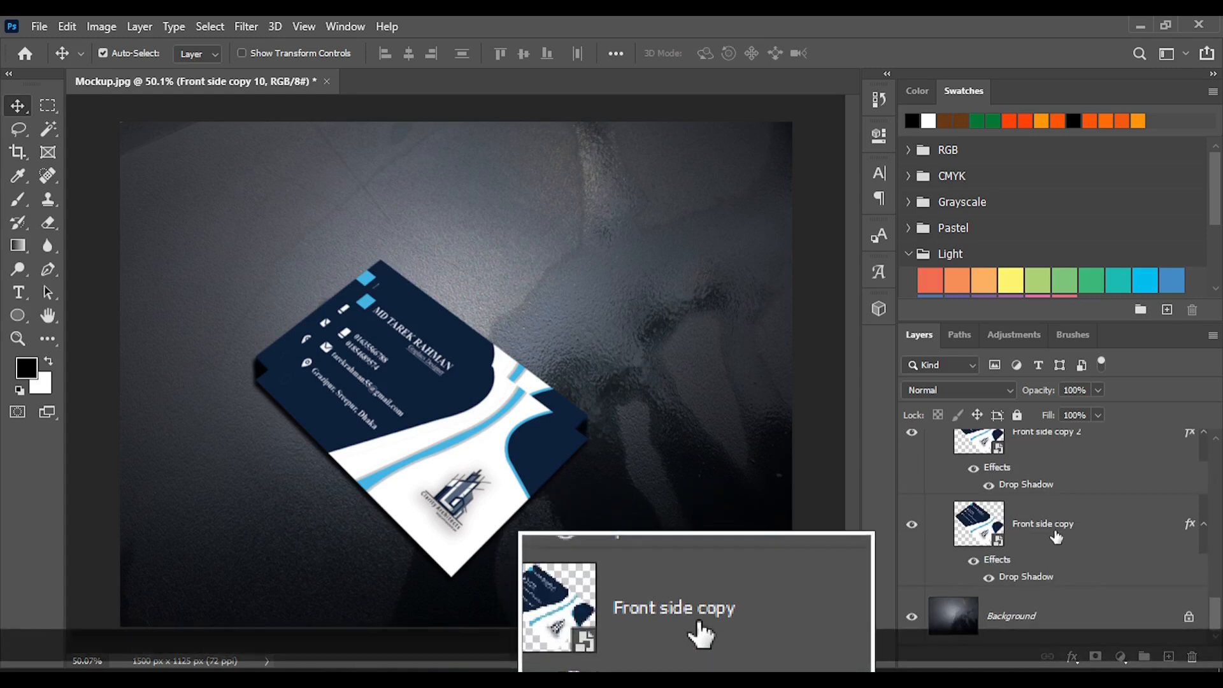
shift+click(1056, 537)
scroll(1055, 537, up, 1)
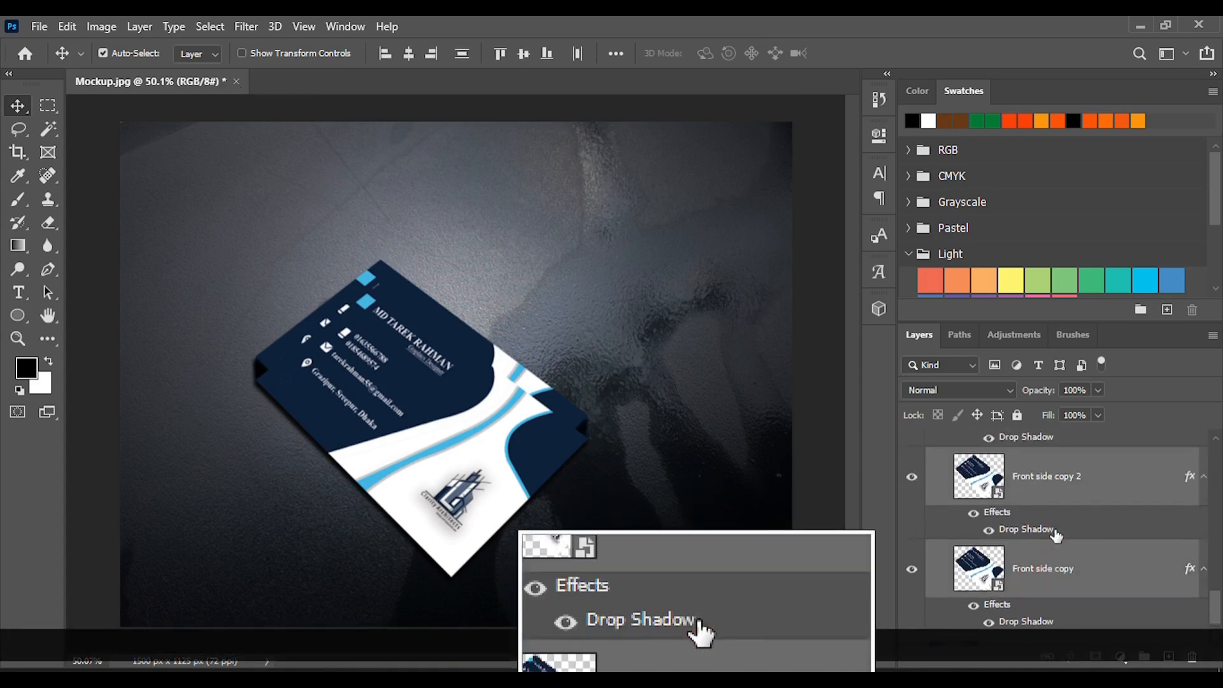
scroll(1038, 516, up, 6)
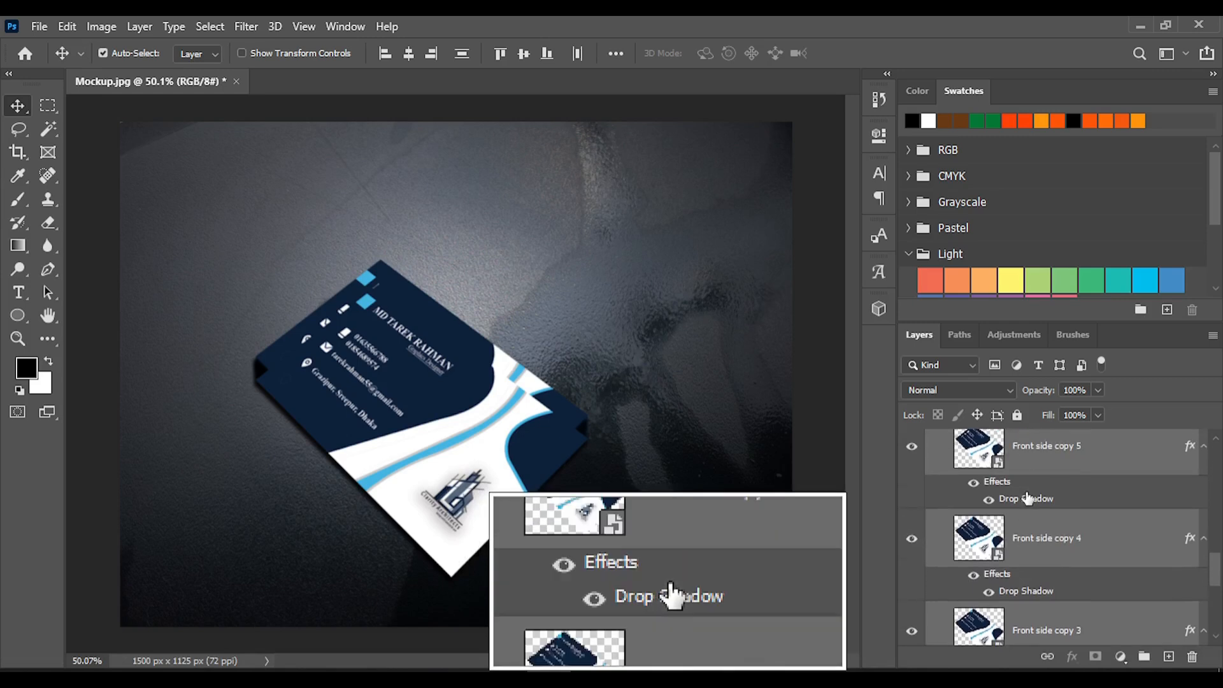
scroll(1027, 499, up, 5)
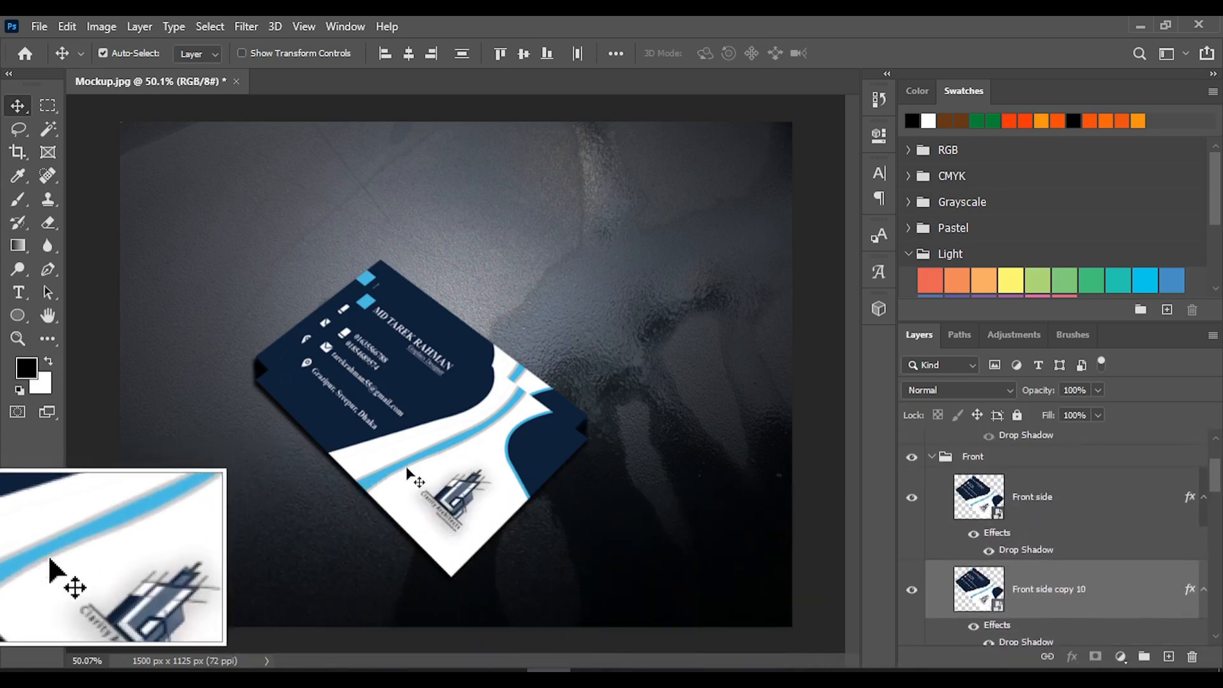
scroll(567, 411, up, 3)
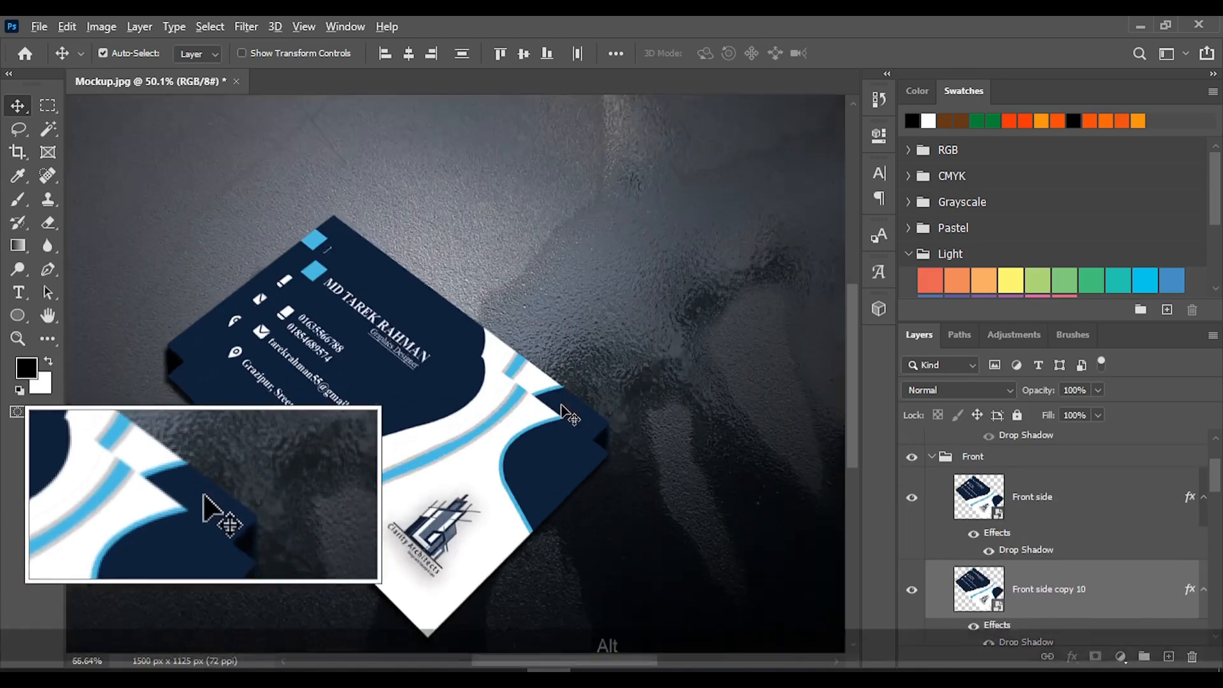
drag(597, 416, 590, 465)
scroll(573, 478, down, 3)
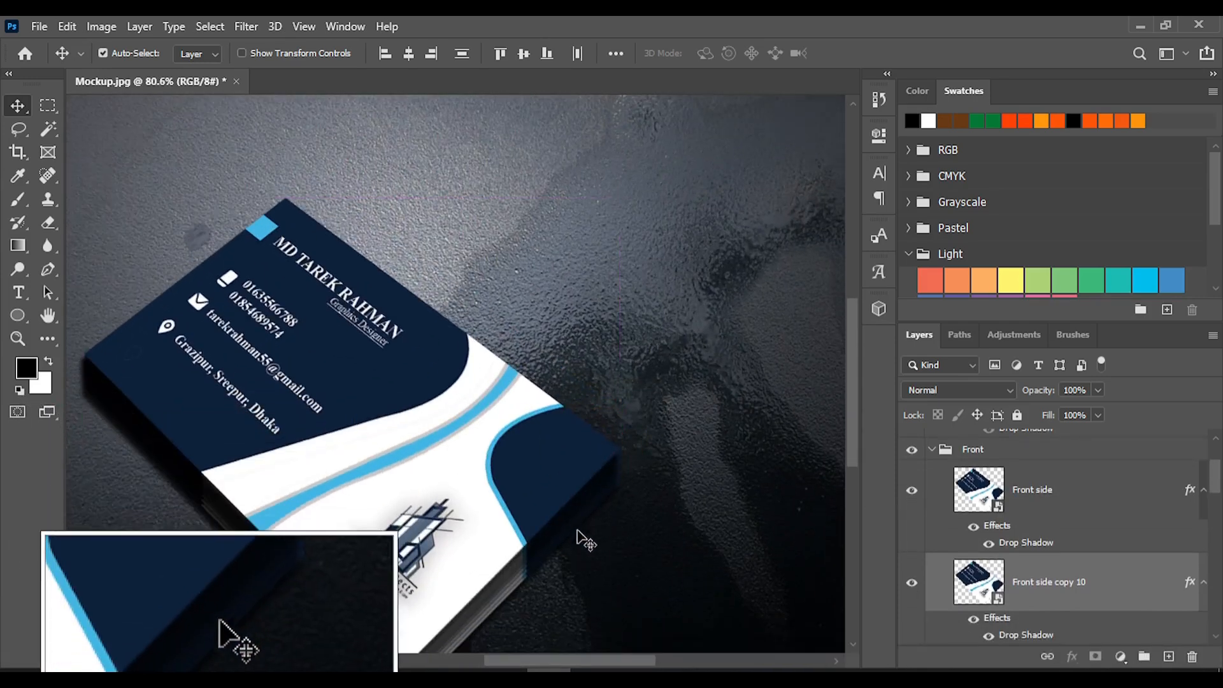
scroll(537, 508, down, 3)
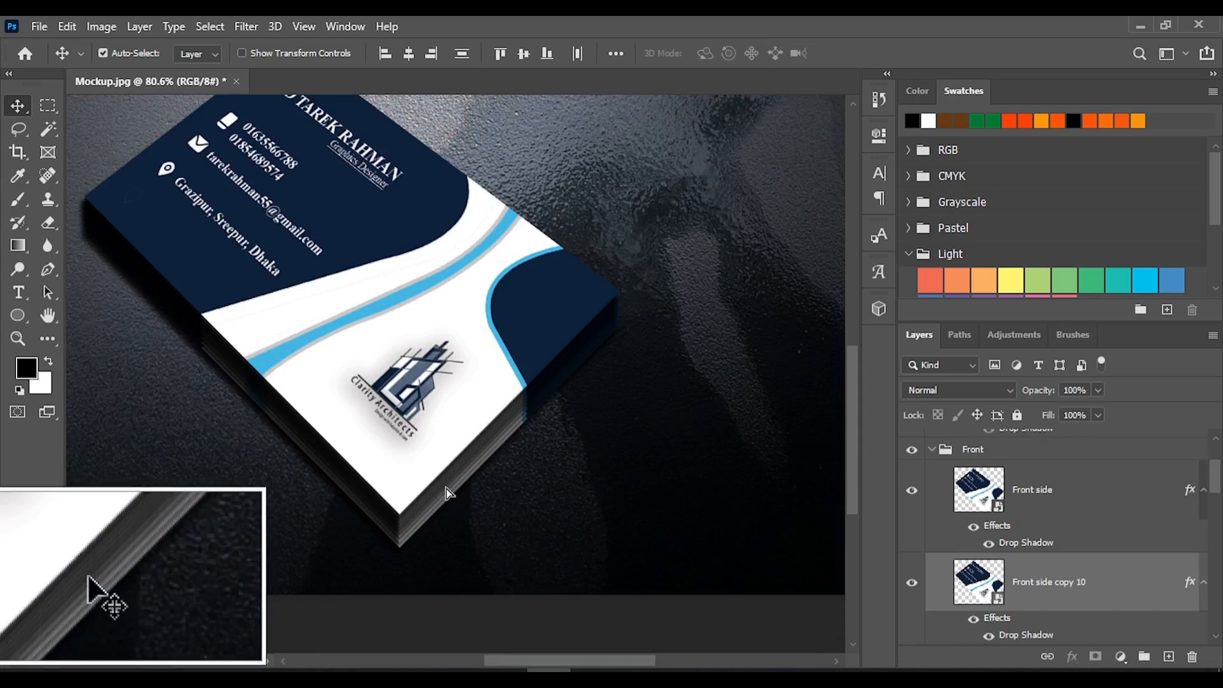
Shift the front card copies slightly down and nudge the top Front side card into alignment with the stack's edges
drag(446, 493, 452, 497)
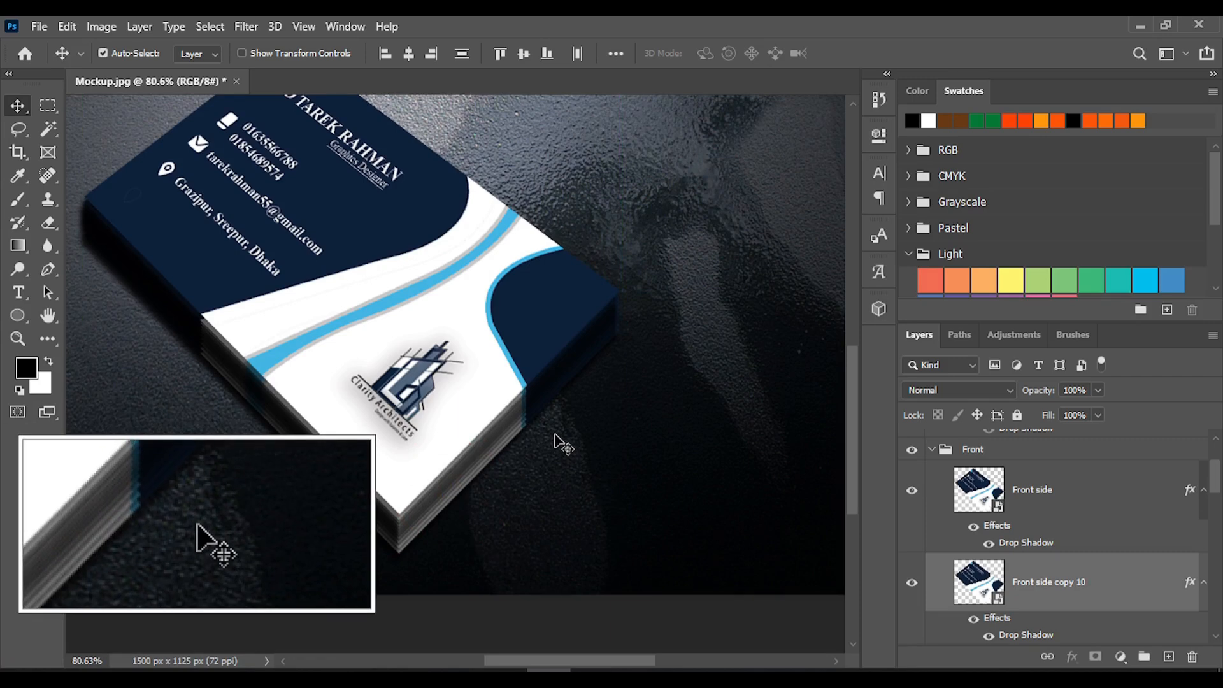
scroll(525, 468, up, 3)
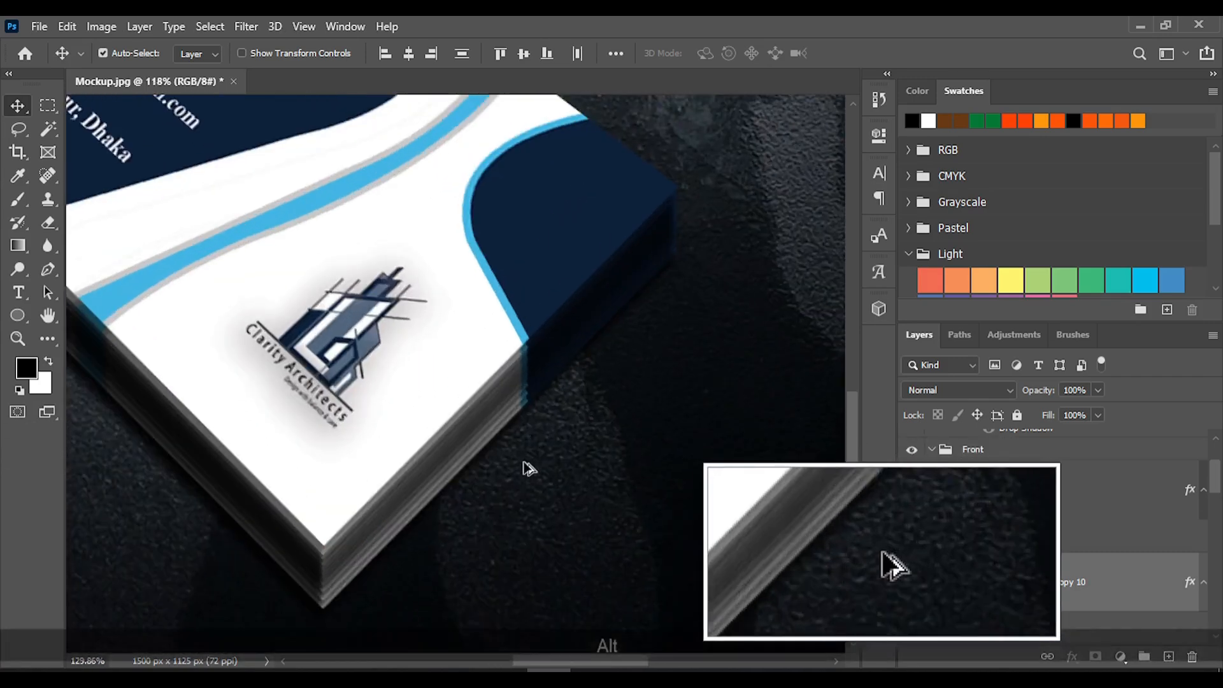
scroll(525, 468, up, 3)
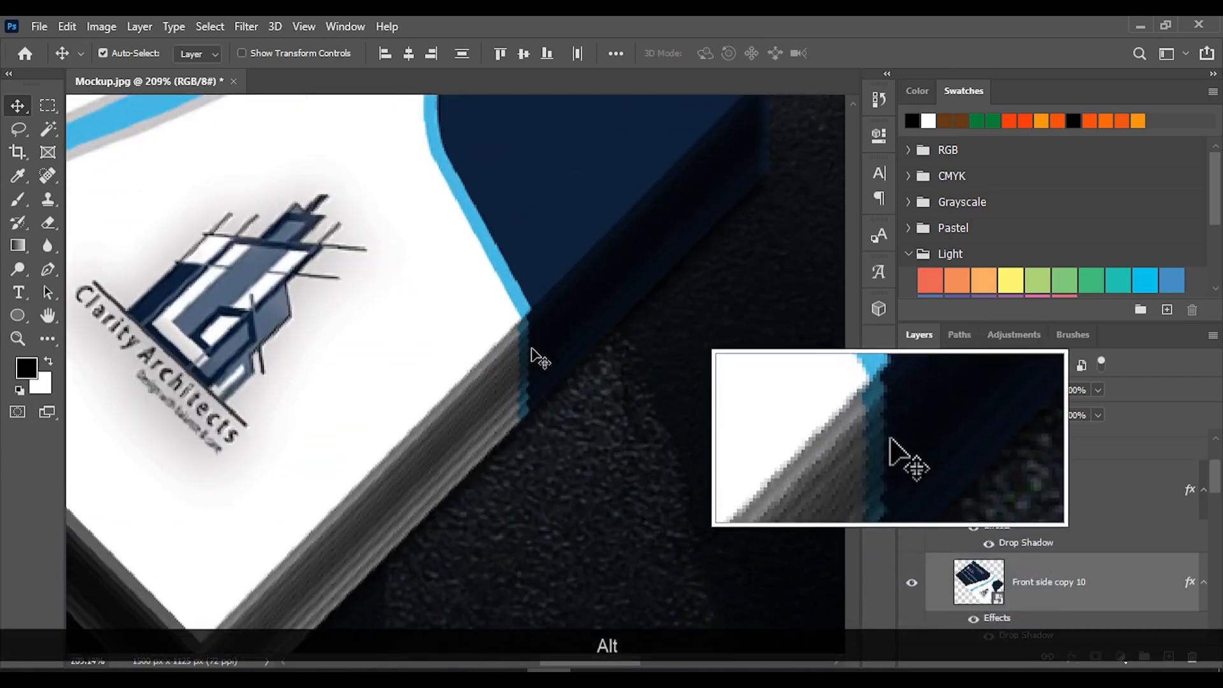
click(472, 276)
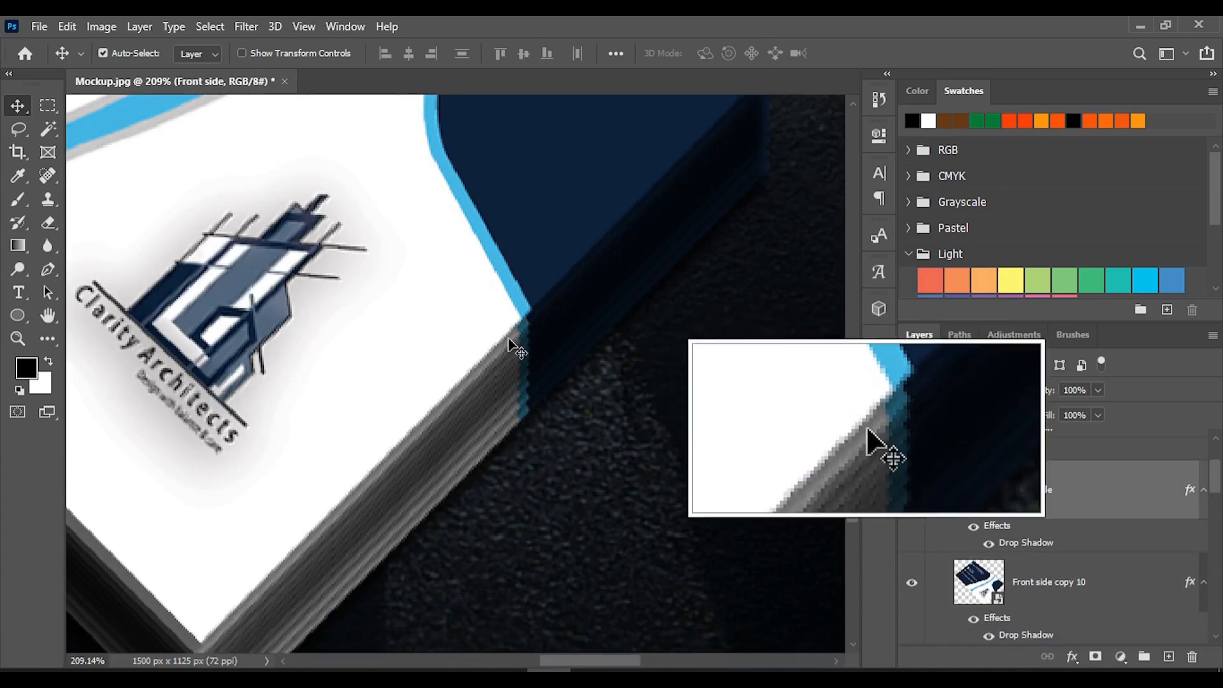
key(Down)
key(Left)
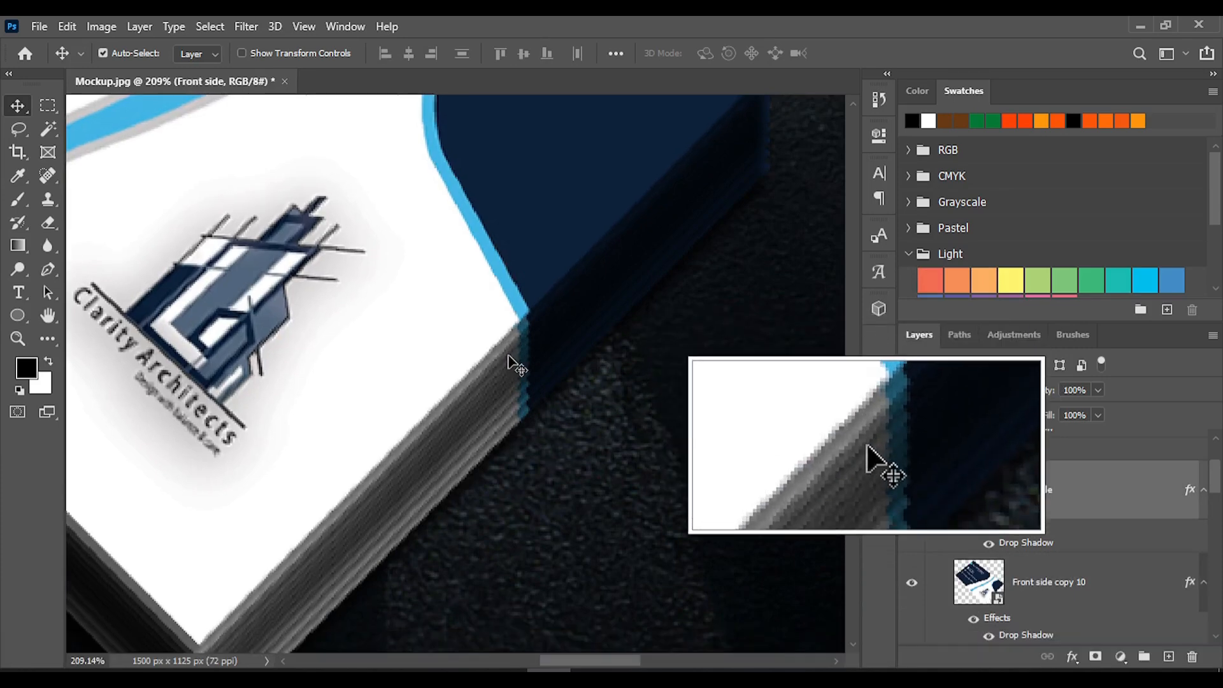
key(Right)
key(Down)
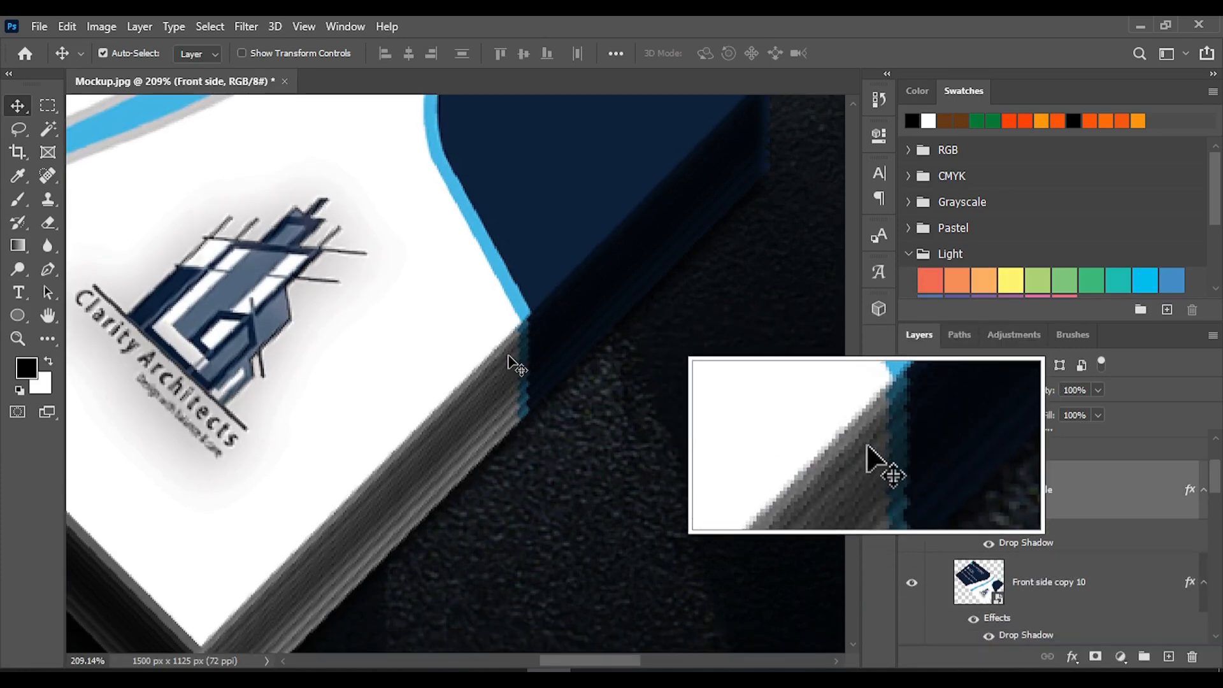
scroll(545, 382, down, 5)
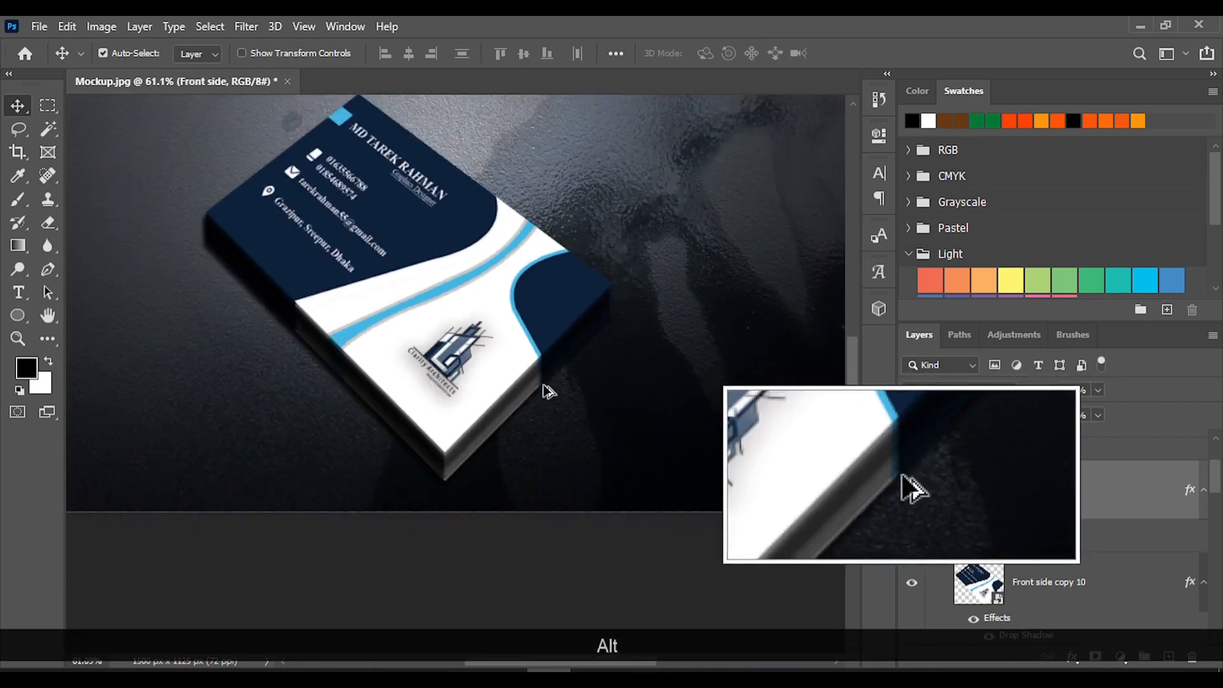
scroll(541, 357, up, 3)
scroll(540, 355, down, 4)
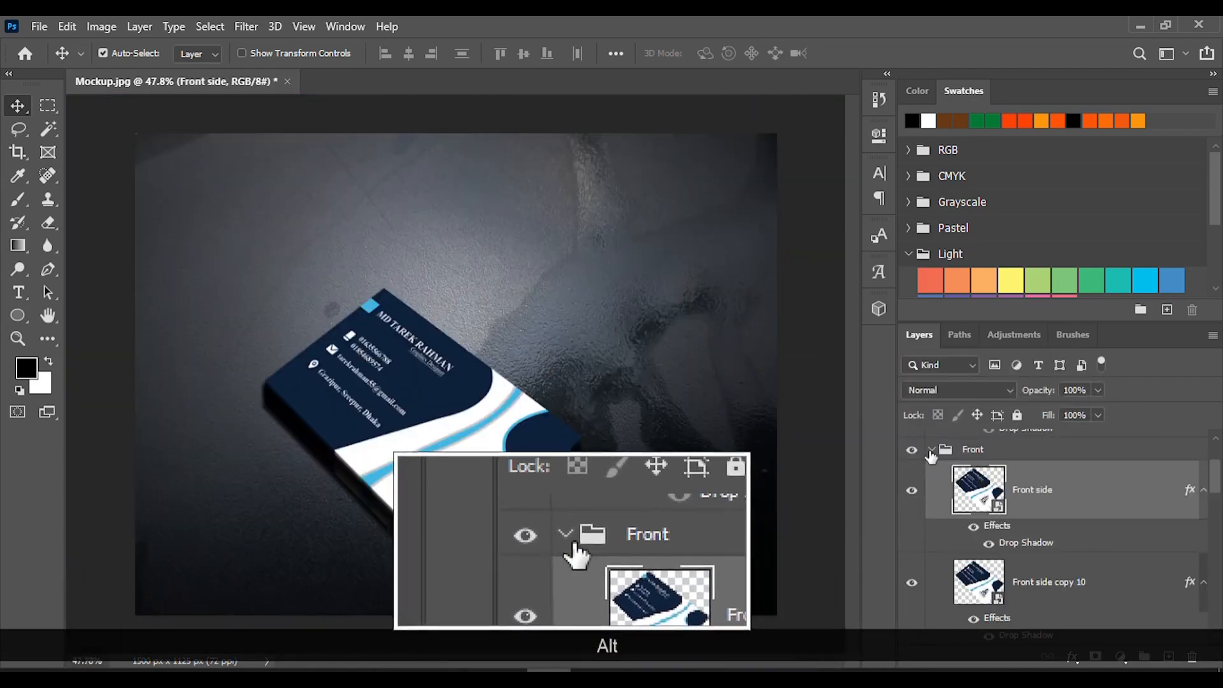
Collapse the Front layer group and make the Back group visible
click(931, 451)
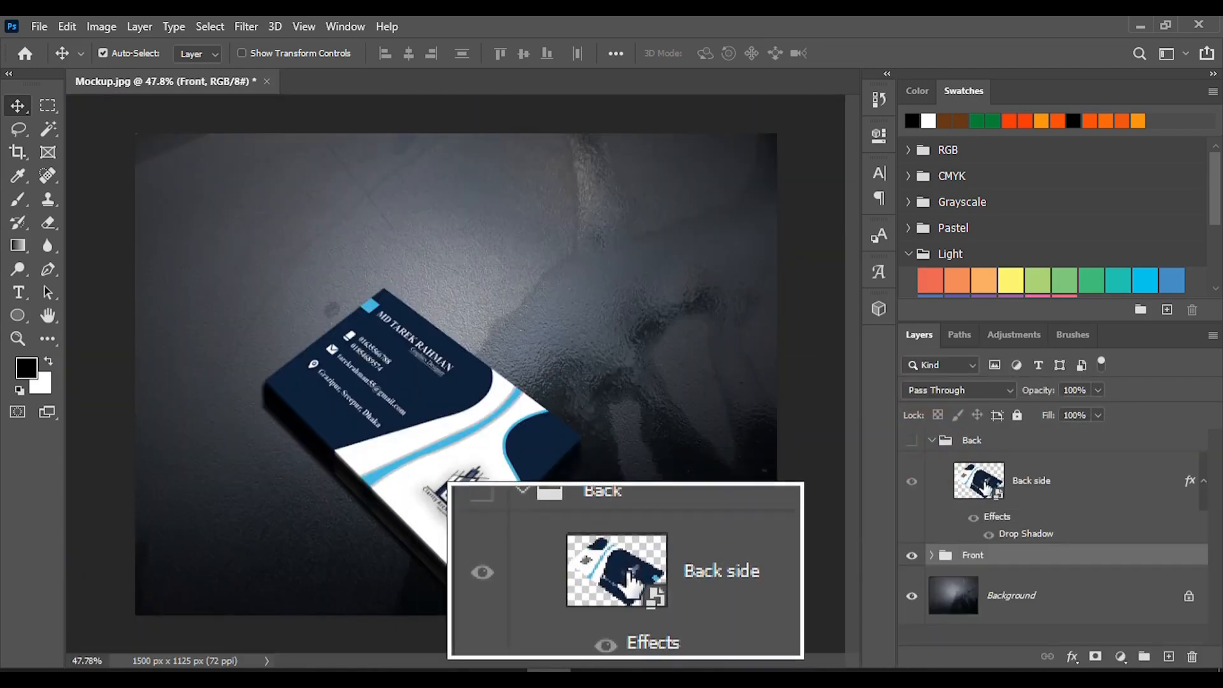
click(911, 443)
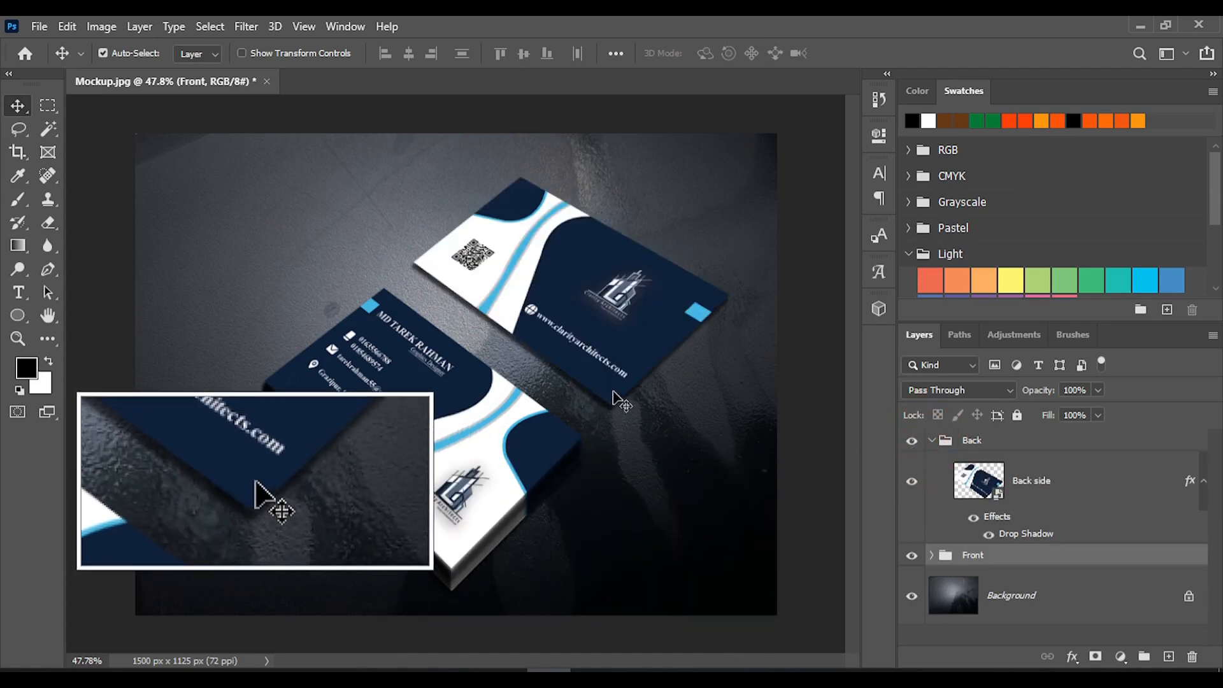
Duplicate the Back side card ten times, offsetting each copy slightly upward to build the edge of a second card stack
click(1032, 482)
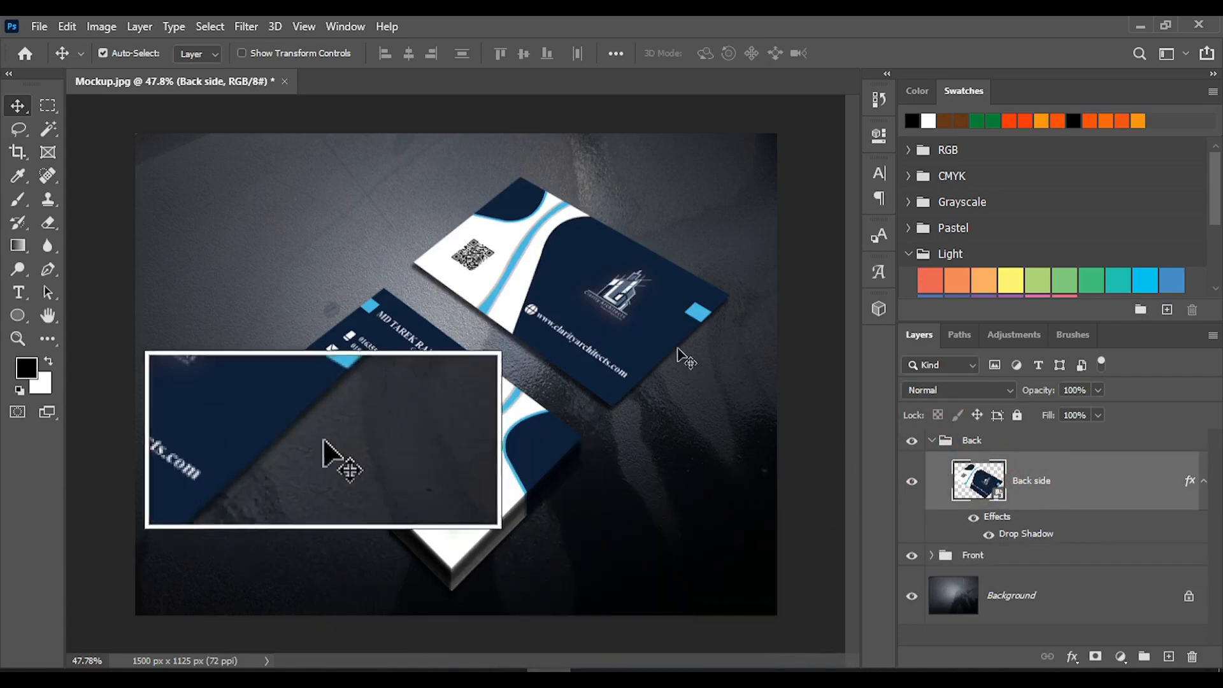
click(644, 330)
scroll(631, 376, up, 5)
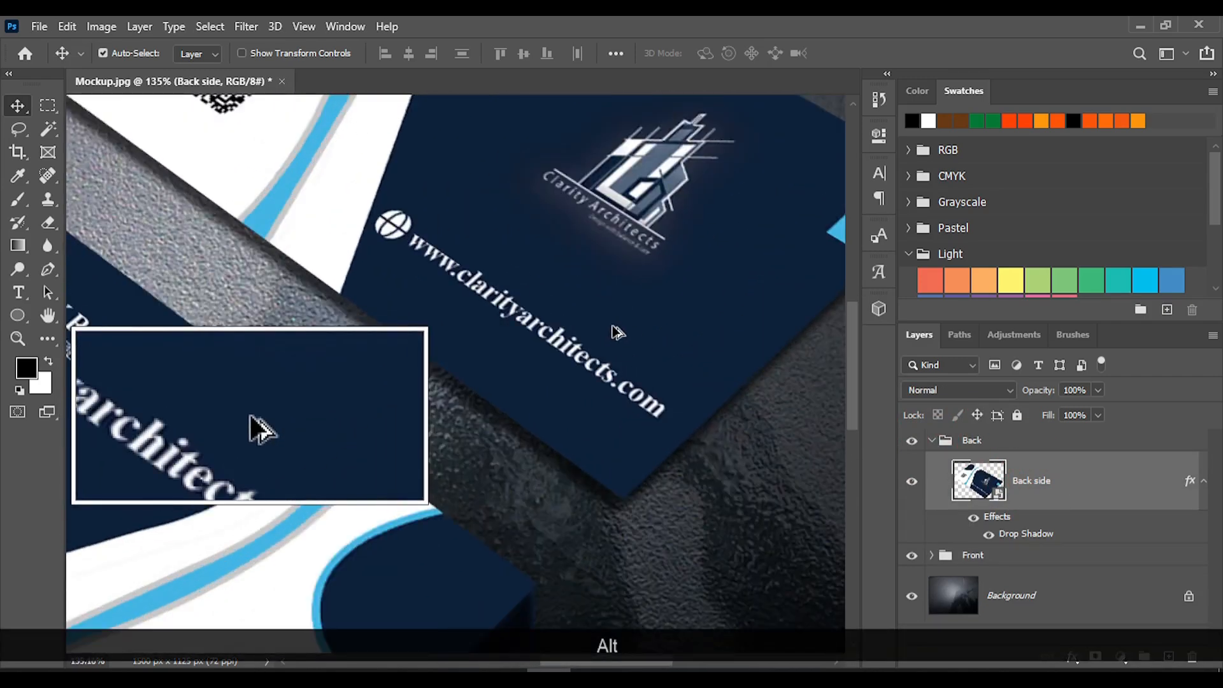
scroll(624, 433, up, 2)
drag(633, 458, 628, 442)
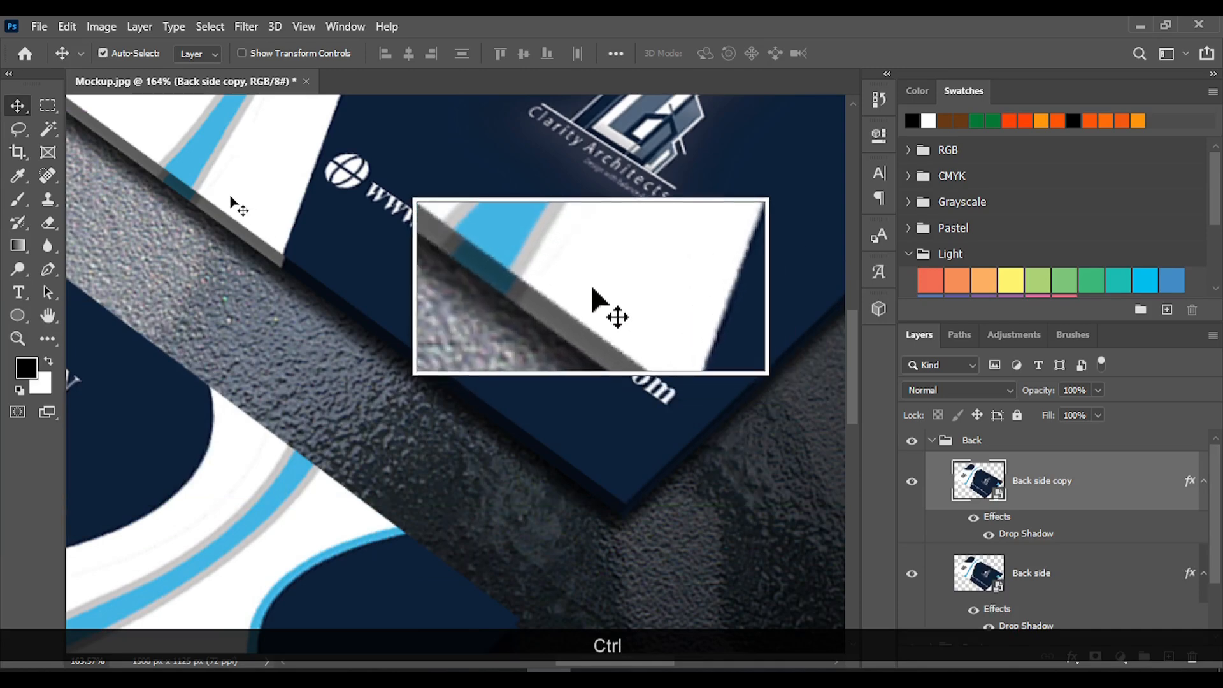
scroll(210, 202, up, 5)
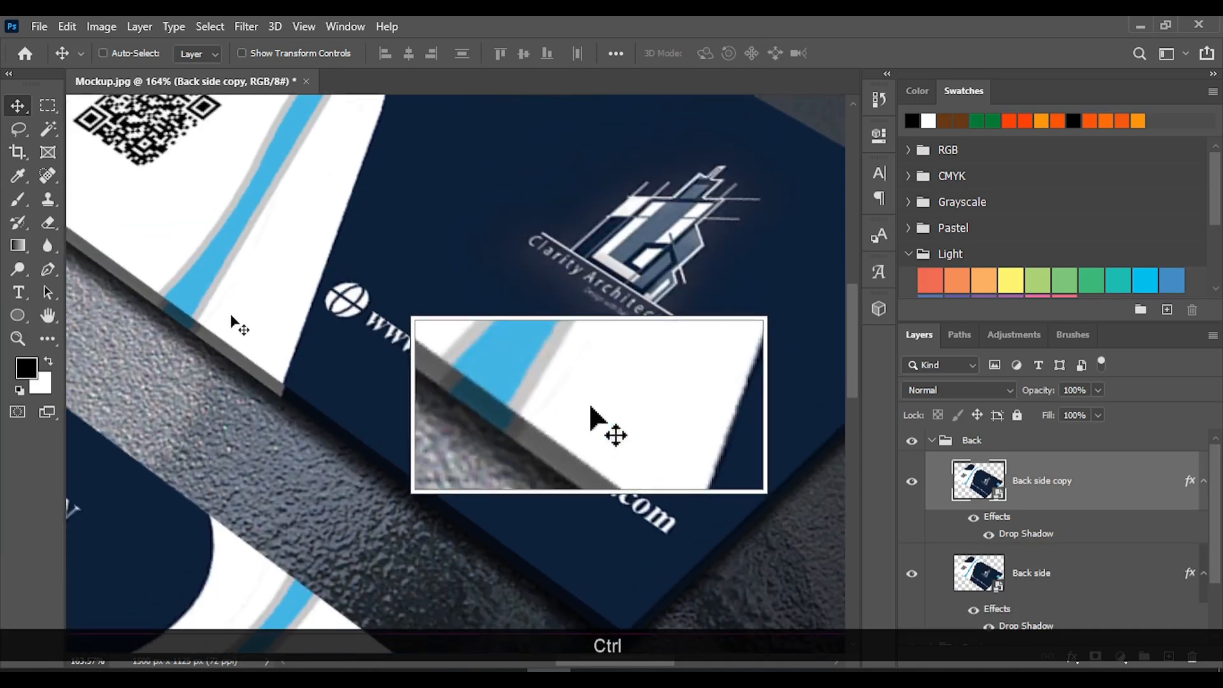
scroll(231, 317, left, 5)
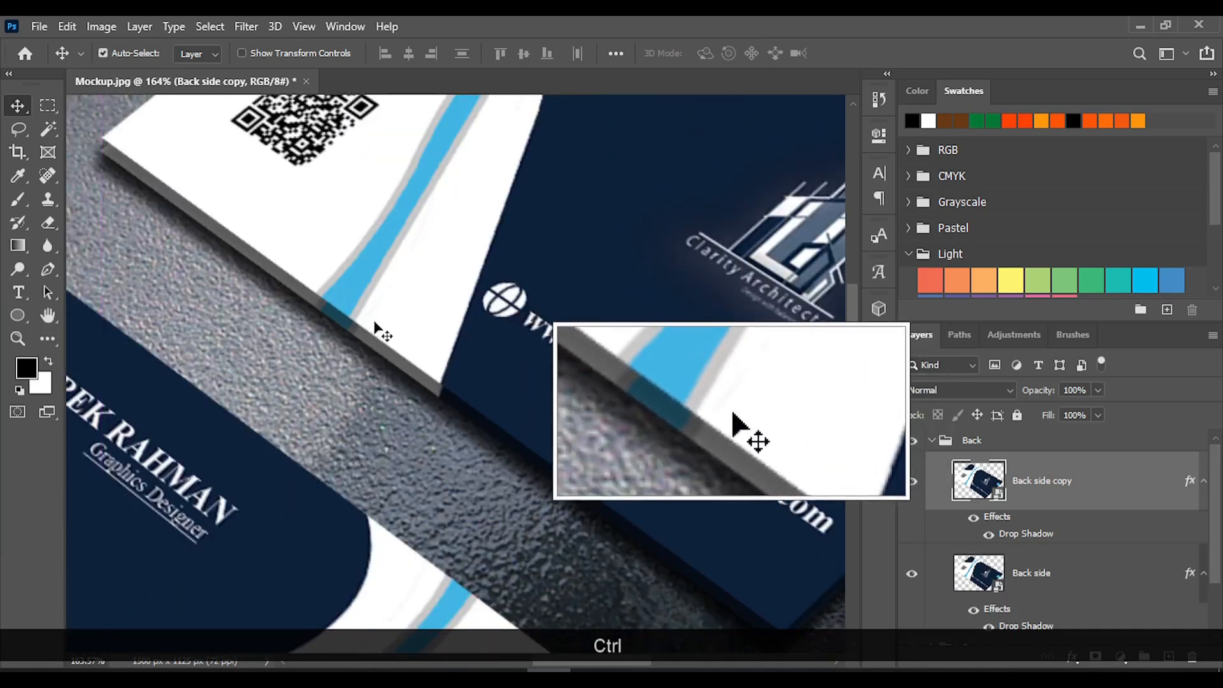
click(380, 328)
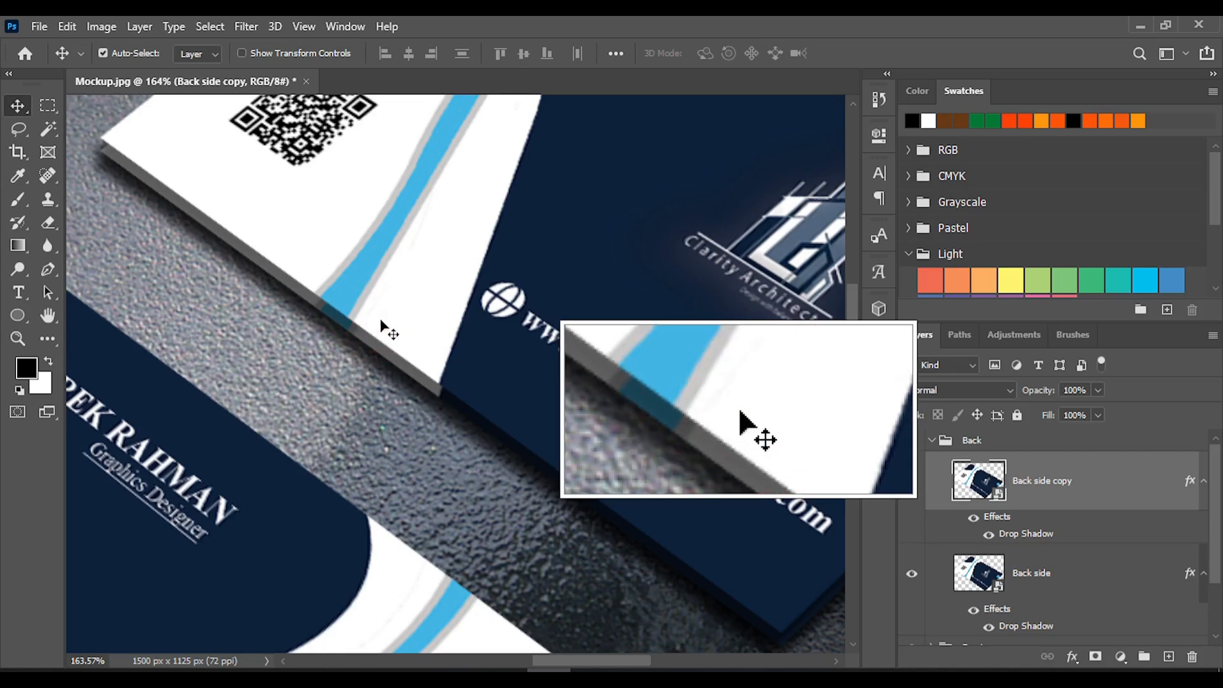
key(alt)
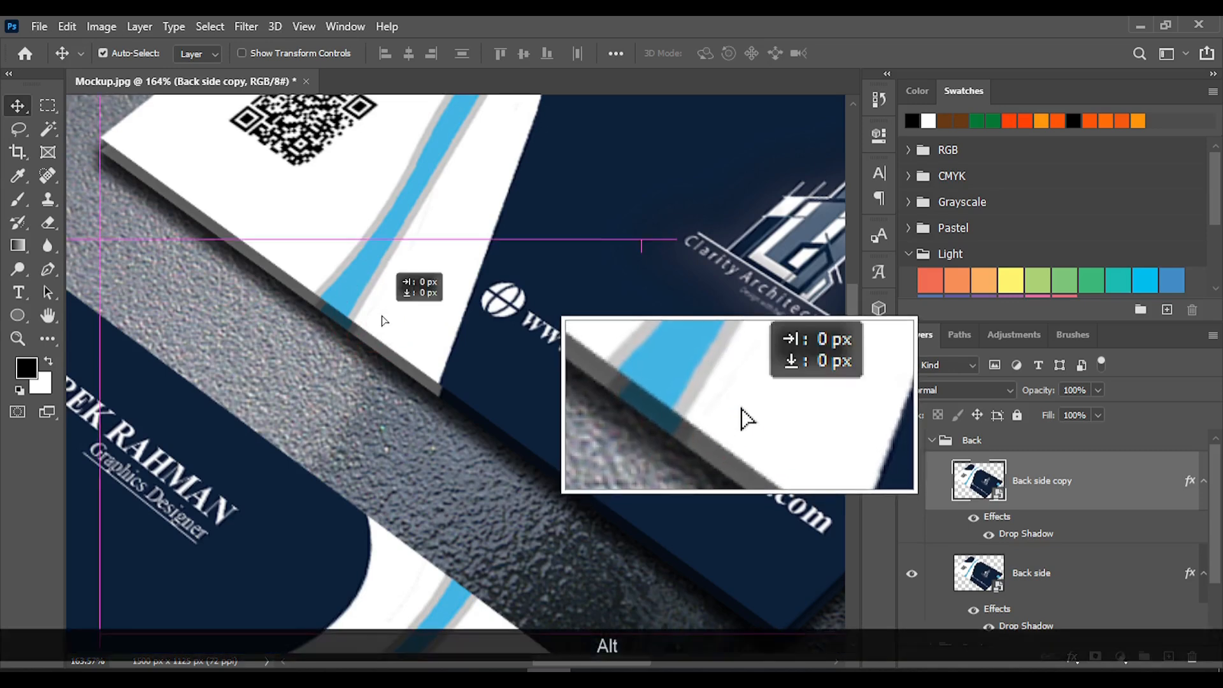
drag(381, 316, 382, 313)
mouse_move(383, 315)
mouse_down()
mouse_move(395, 319)
mouse_move(394, 295)
mouse_up()
scroll(534, 382, down, 7)
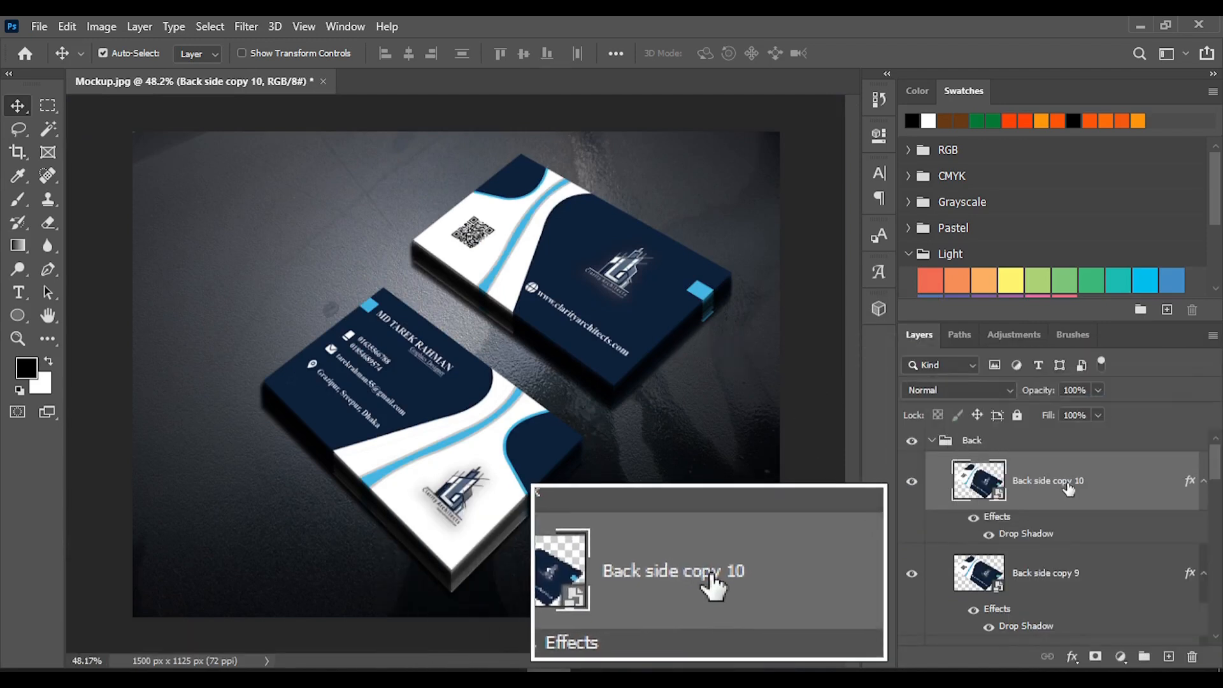
Move the original Back side layer to the top of the Back group, above Back side copy 10
scroll(1060, 497, down, 5)
scroll(1075, 541, down, 6)
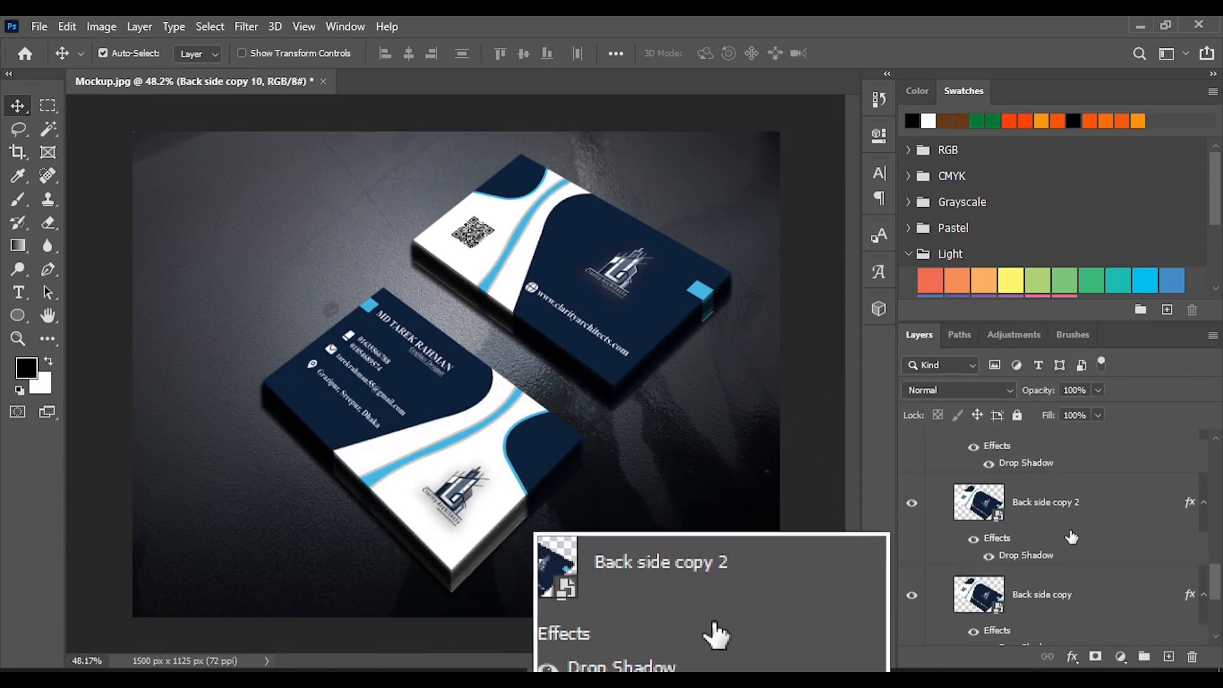
drag(1047, 541, 1039, 449)
scroll(1052, 552, down, 14)
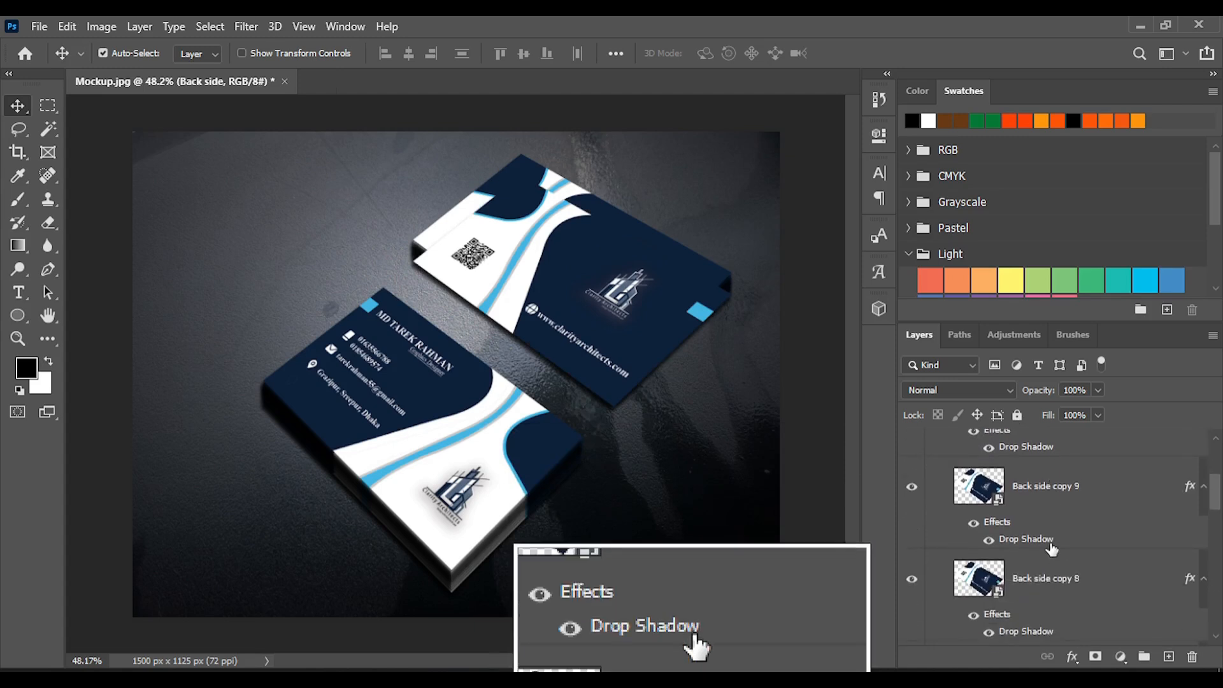
scroll(1045, 530, up, 14)
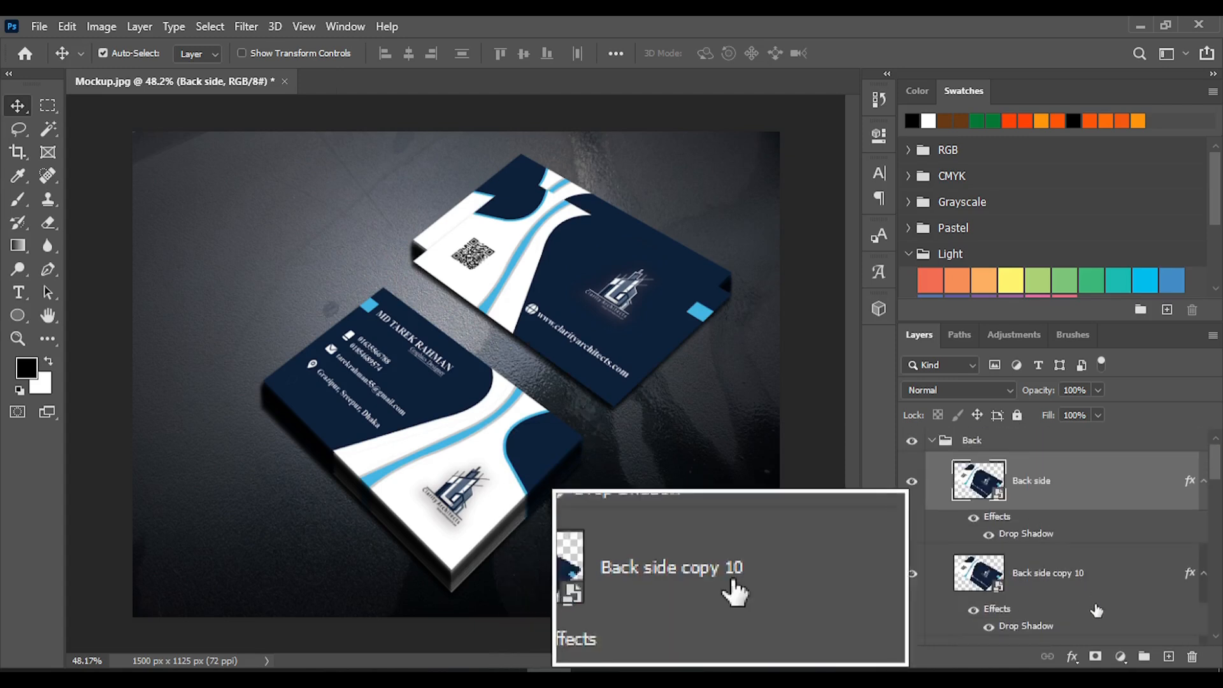
Select all layers from Back side copy 10 through Back side copy and move them down together, aligned beneath the Back side card
click(1059, 575)
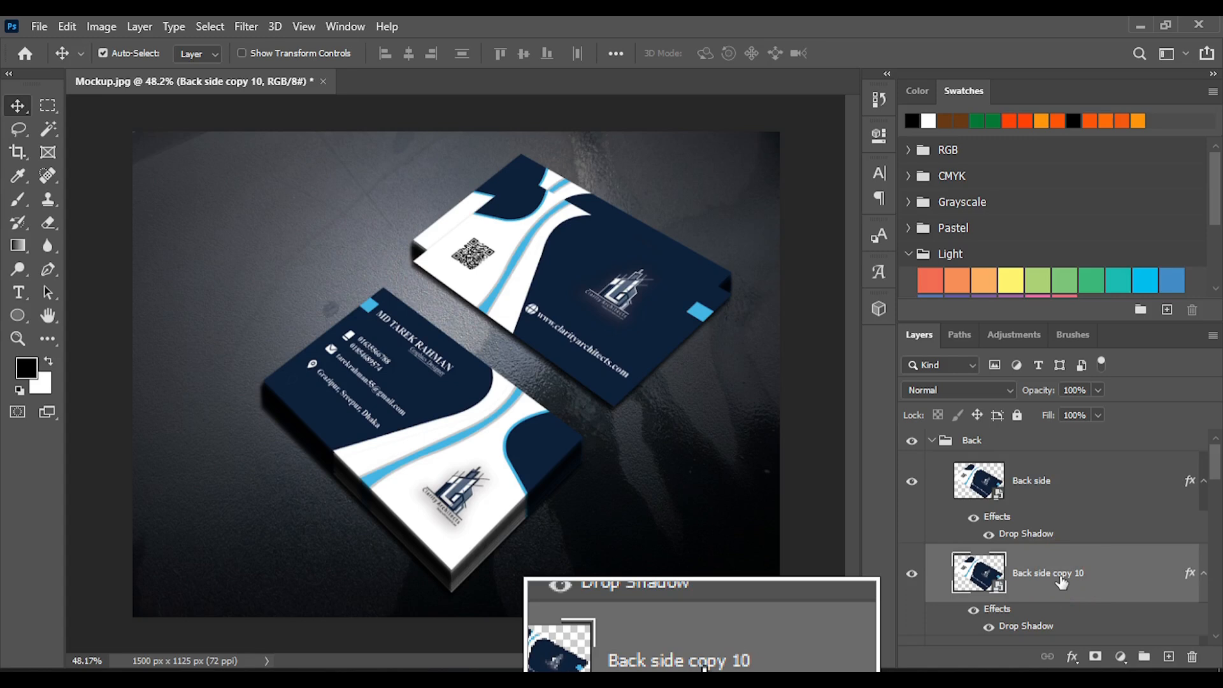
scroll(1063, 561, down, 3)
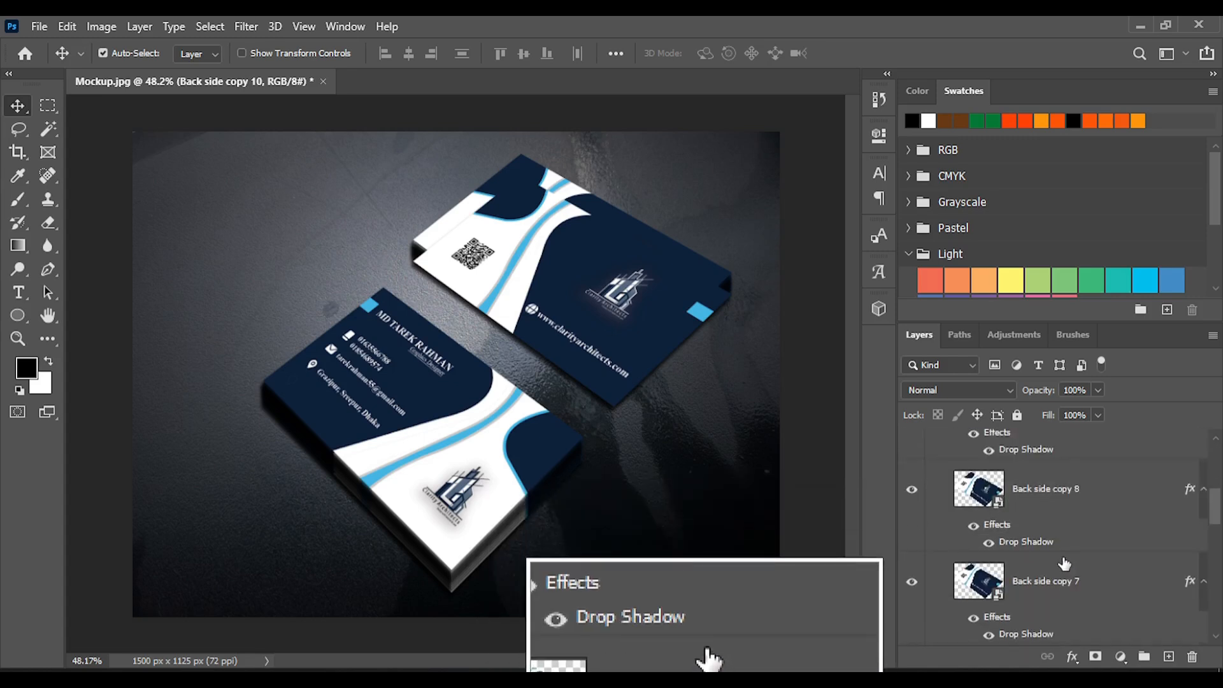
scroll(1064, 563, down, 8)
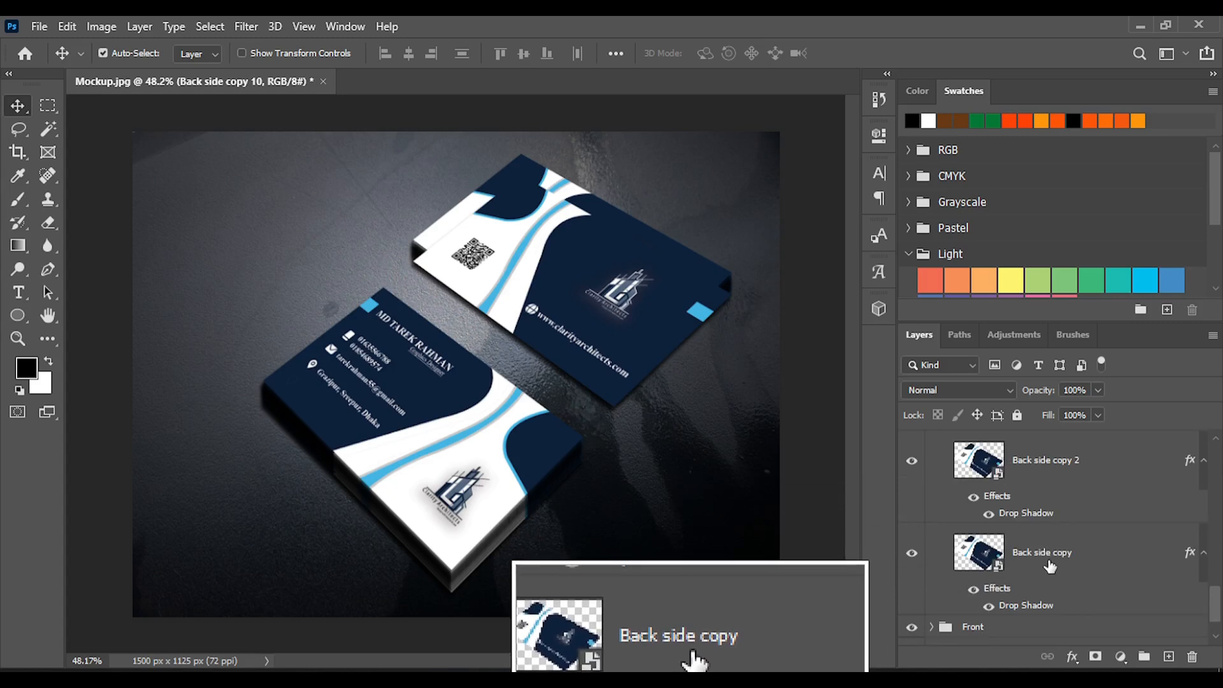
shift+click(1050, 563)
scroll(1034, 534, up, 3)
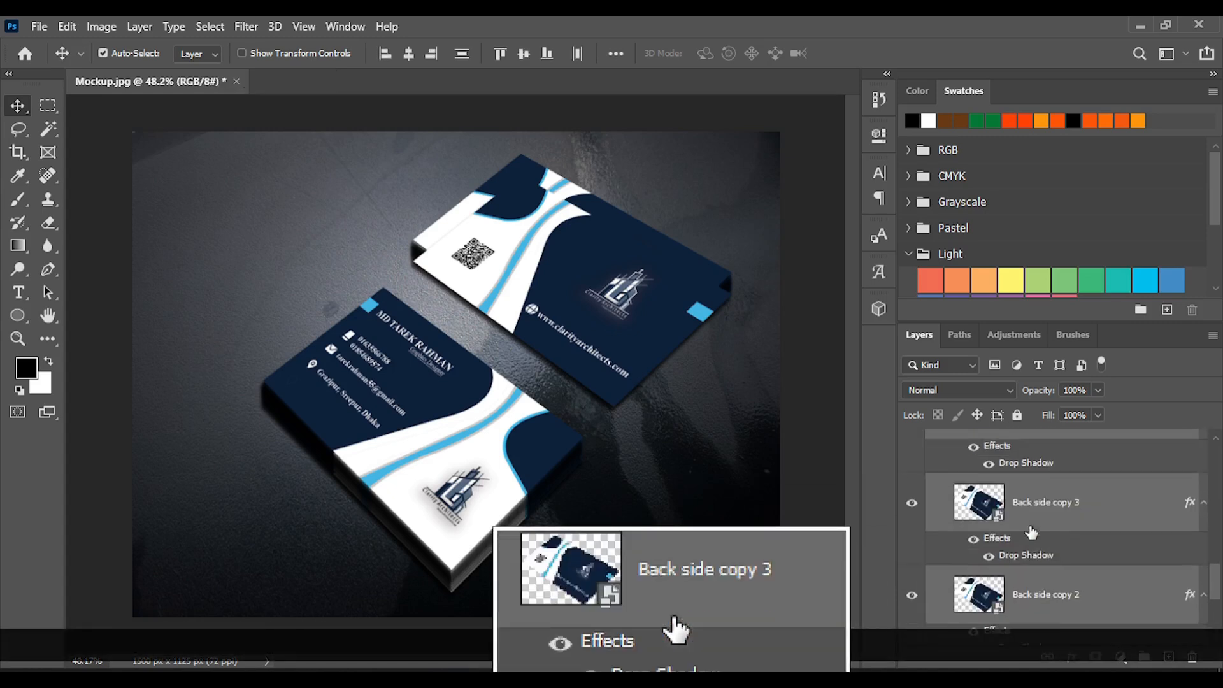
drag(721, 281, 721, 307)
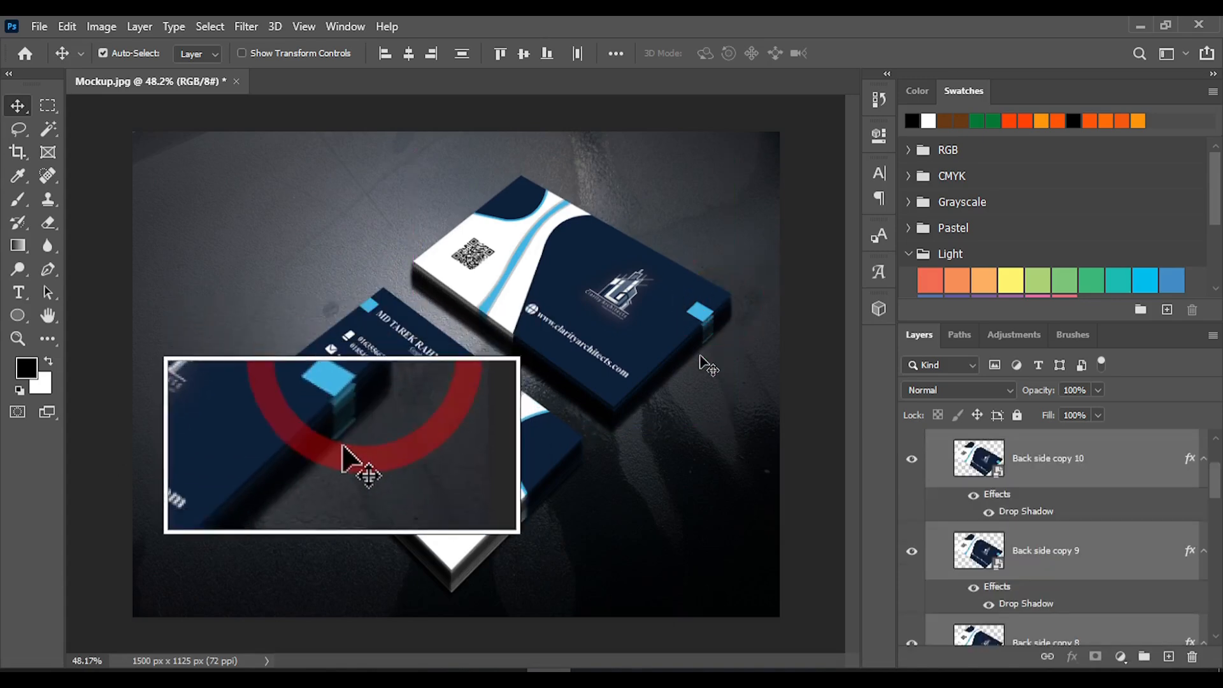
scroll(704, 356, up, 5)
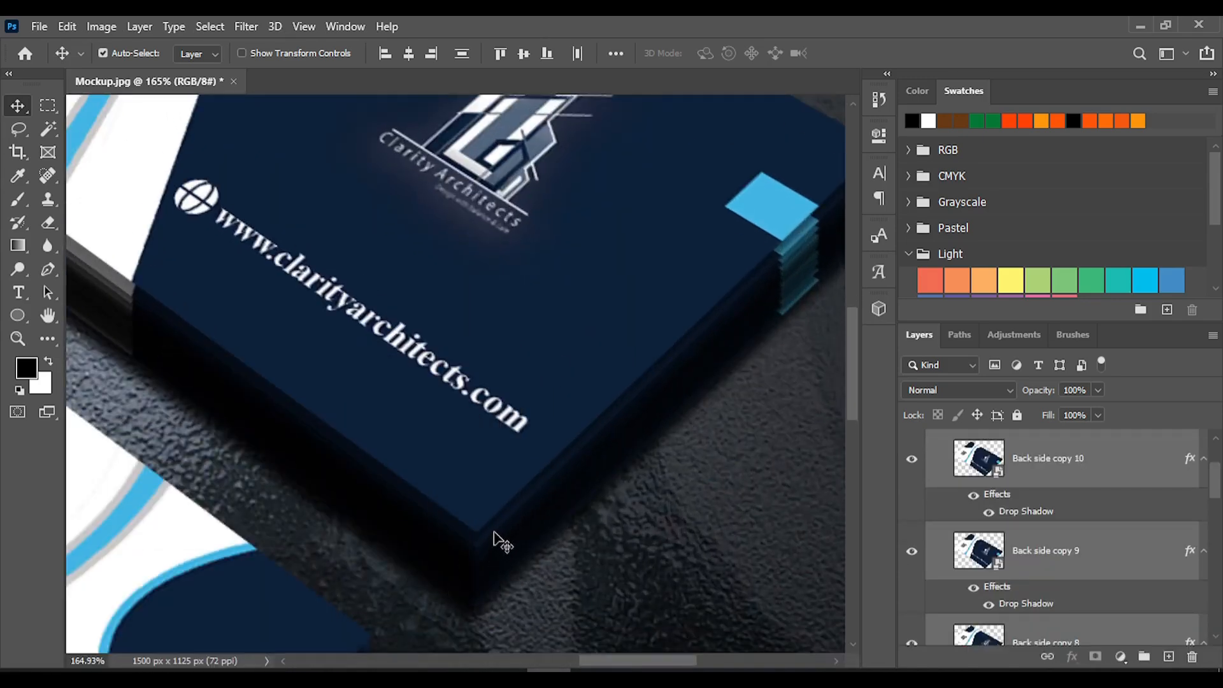
drag(543, 514, 550, 509)
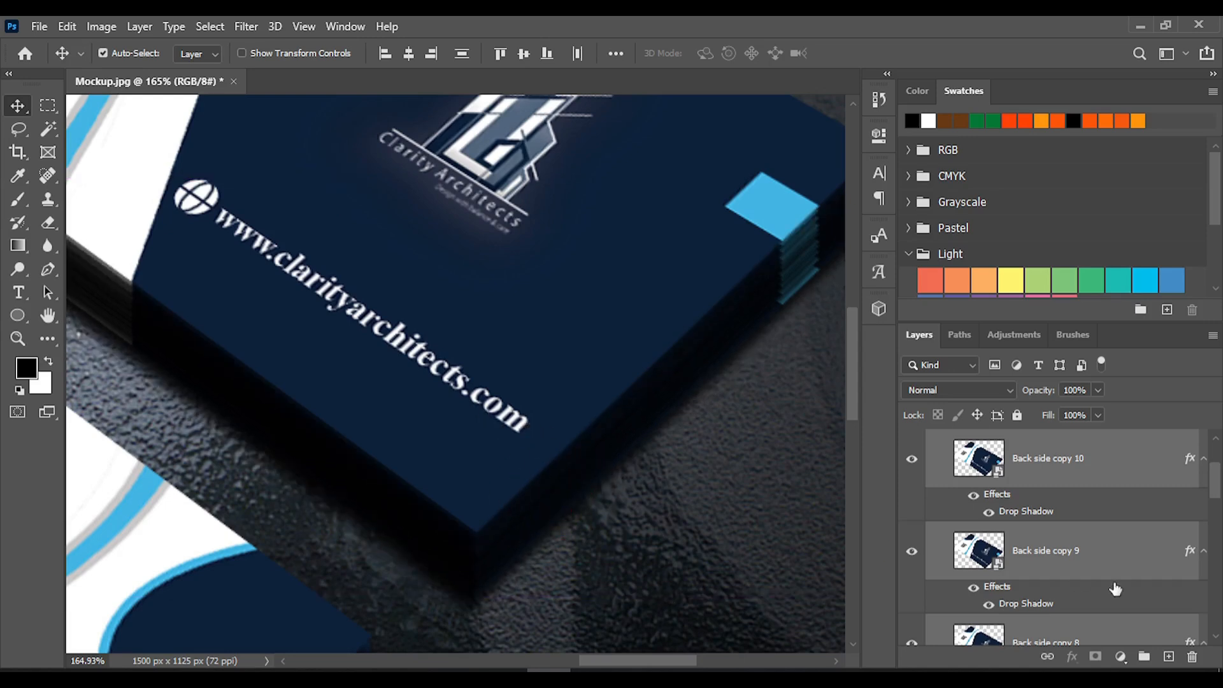
Select only the lowest Back side copy layer and check both card stacks in the whole mockup
scroll(1041, 530, down, 10)
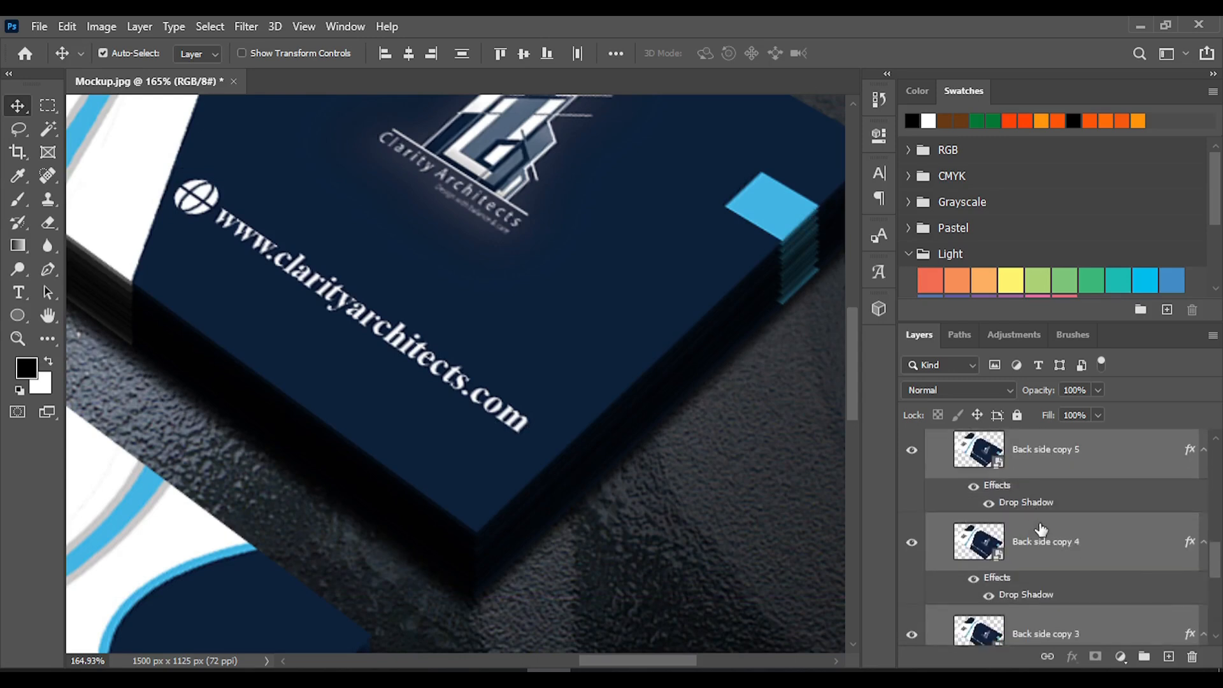
scroll(1040, 533, down, 3)
click(1051, 507)
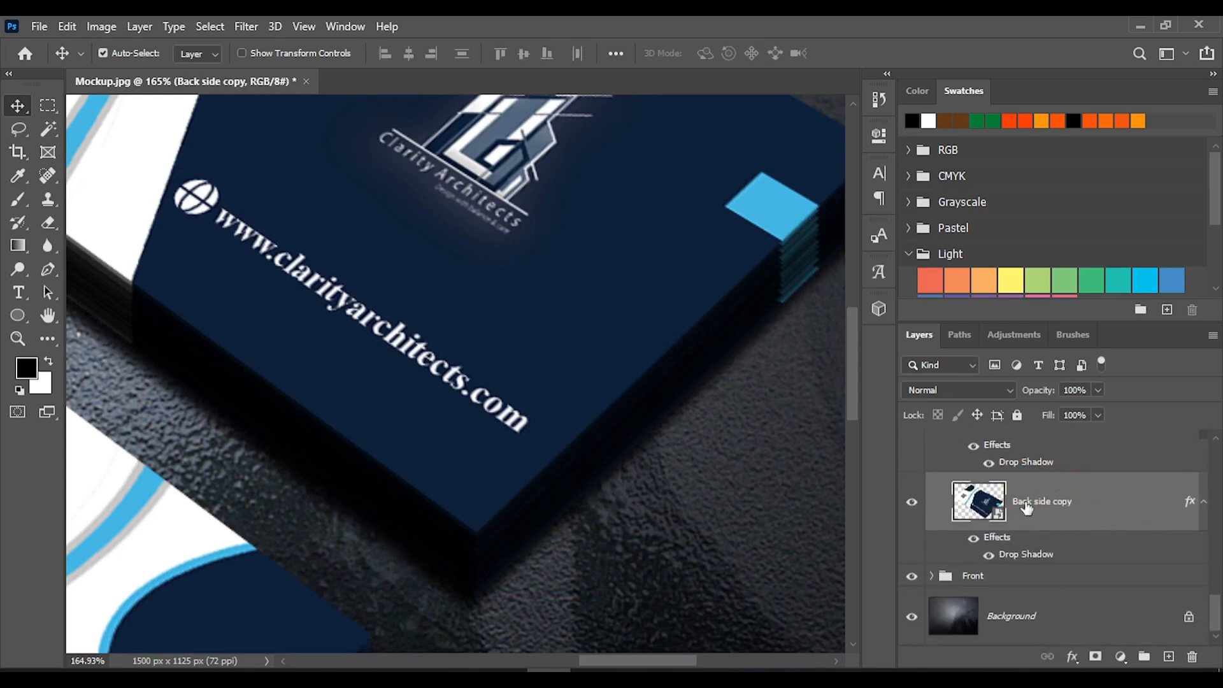
scroll(703, 382, down, 5)
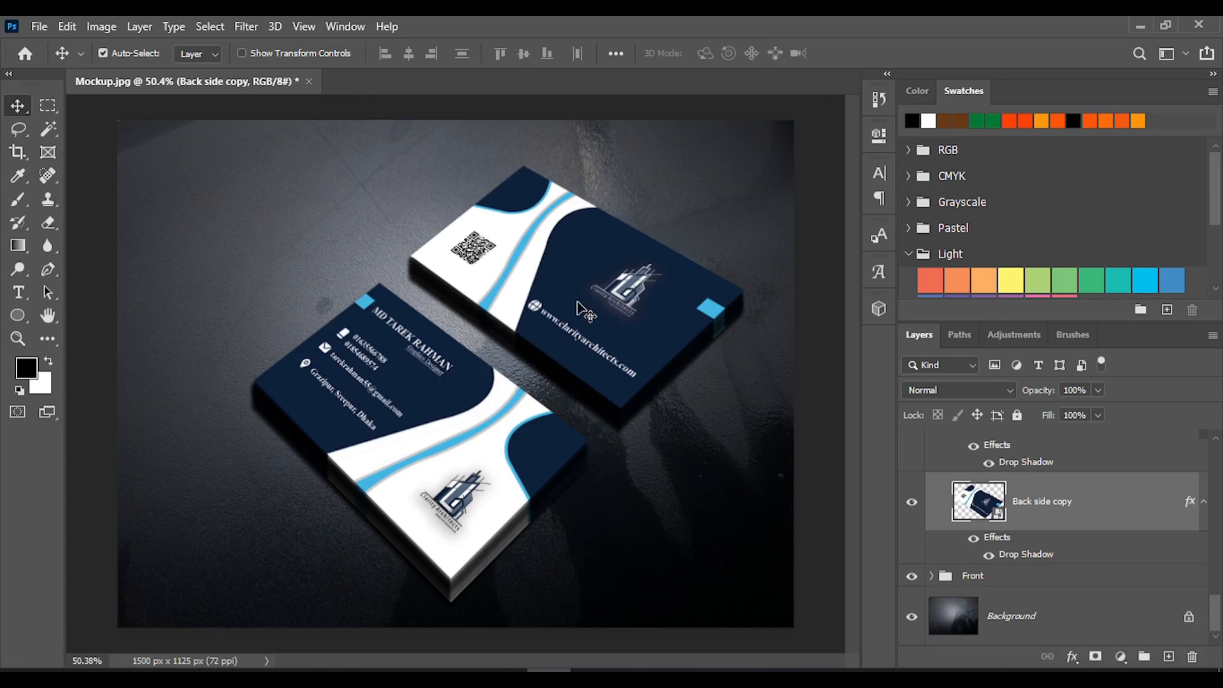
Save the document as Mockup in Photoshop PSD format in the Projects folder, with layers and Maximize Compatibility enabled
key(ctrl)
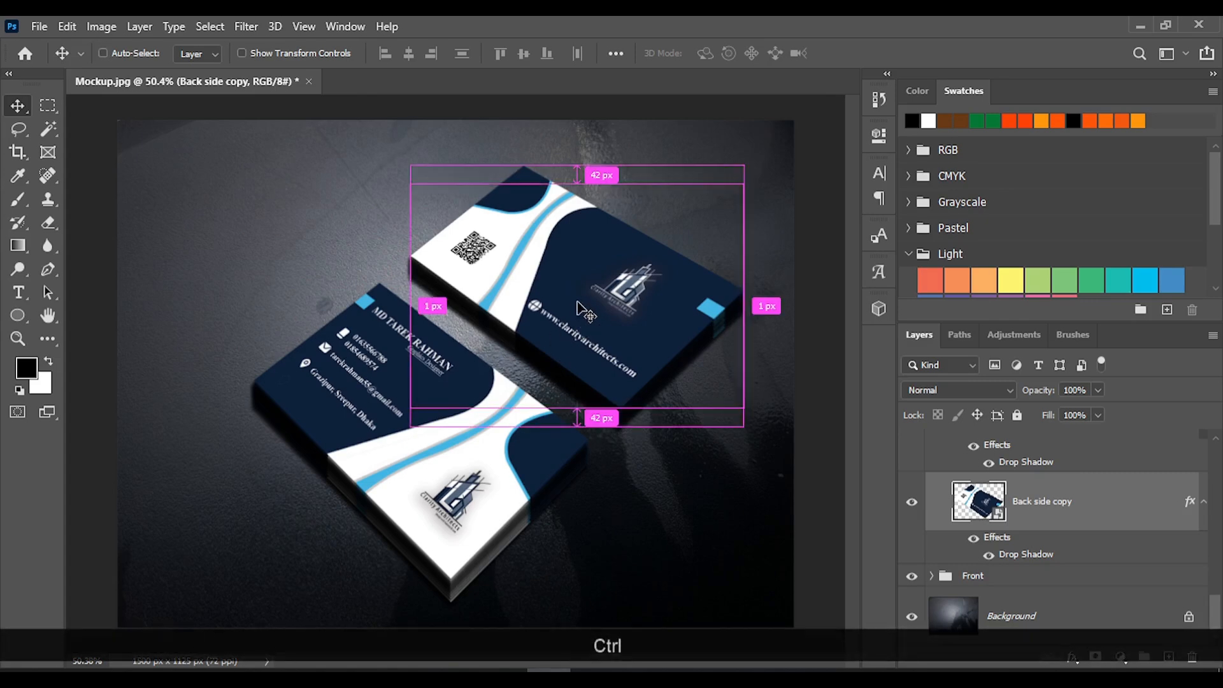
key(ctrl+s)
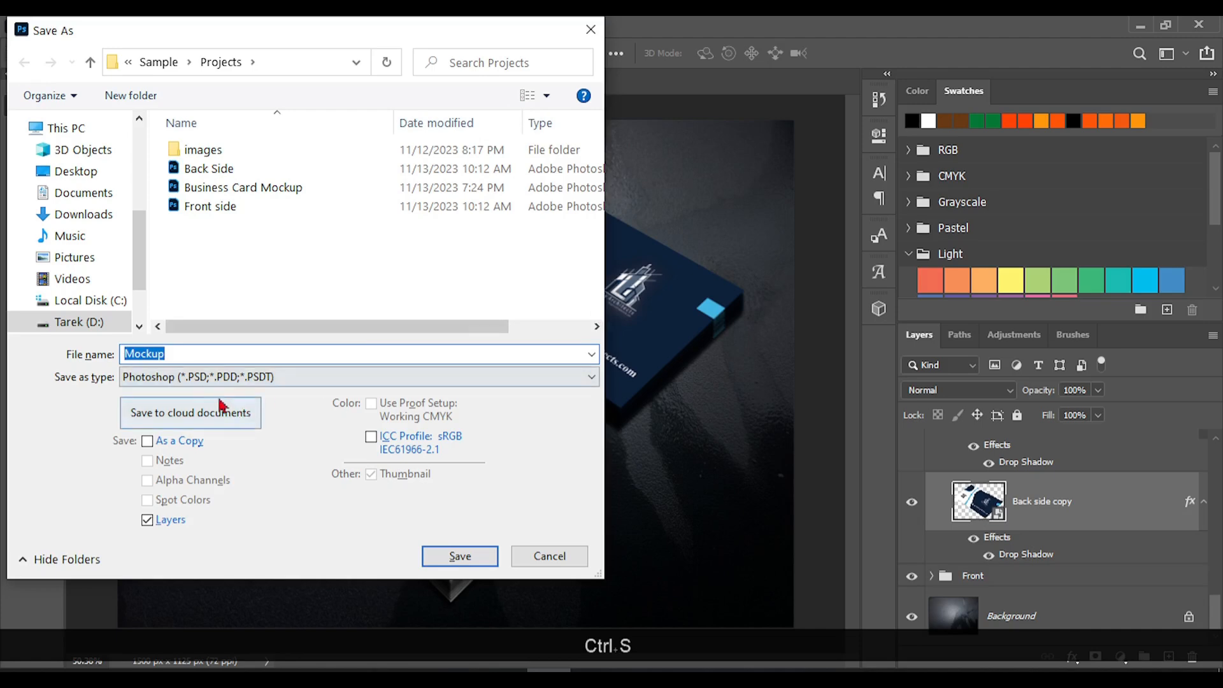
click(471, 556)
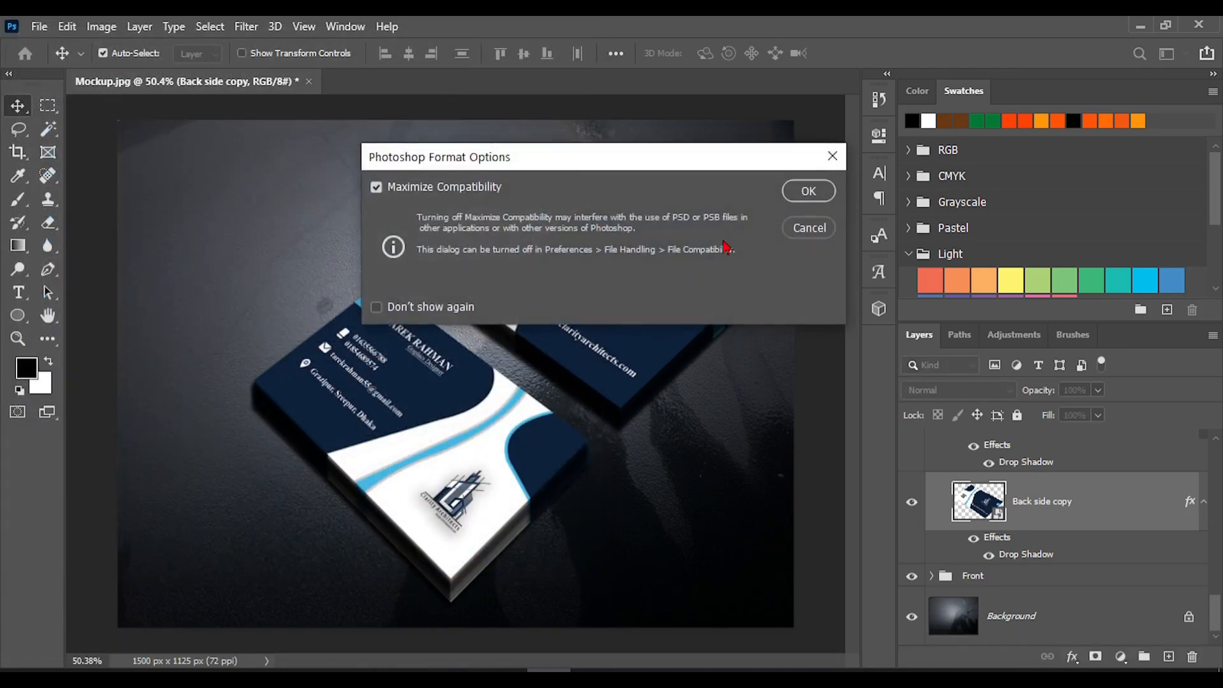
click(807, 192)
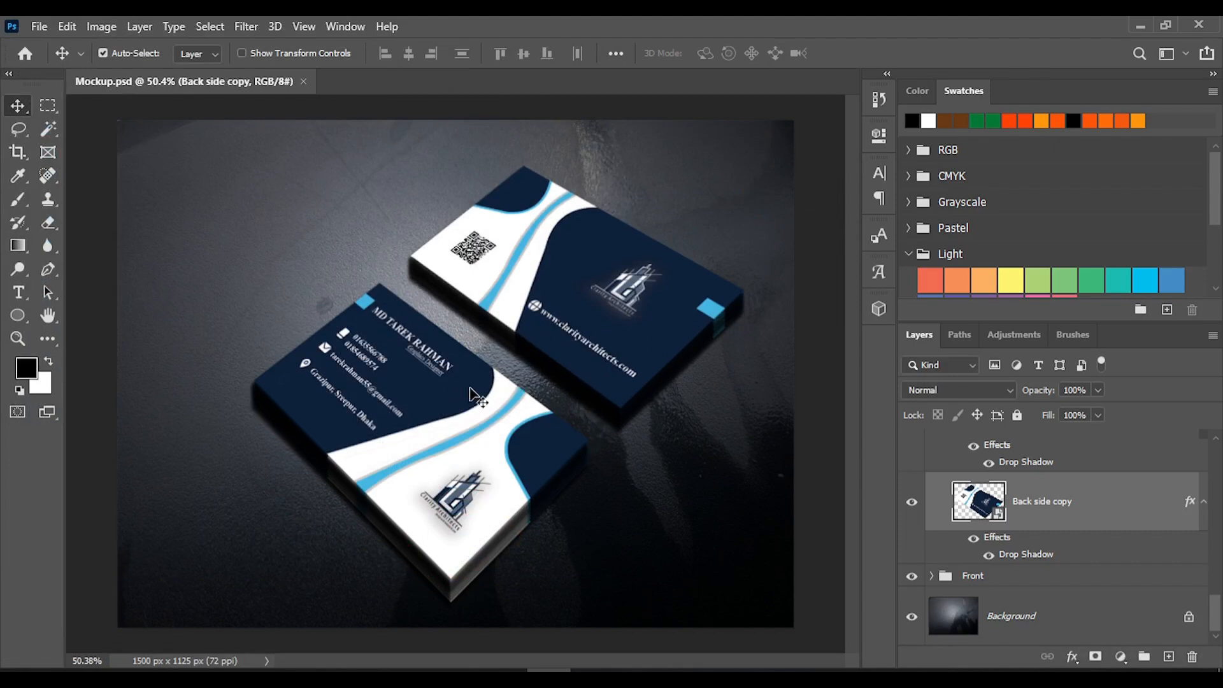
Collapse the Back layer group so only the Back and Front groups and the Background are listed
key(ctrl+j)
key(ctrl+j)
key(ctrl+j)
key(ctrl+j)
key(ctrl+j)
key(ctrl+j)
key(ctrl+j)
key(ctrl+j)
key(ctrl+j)
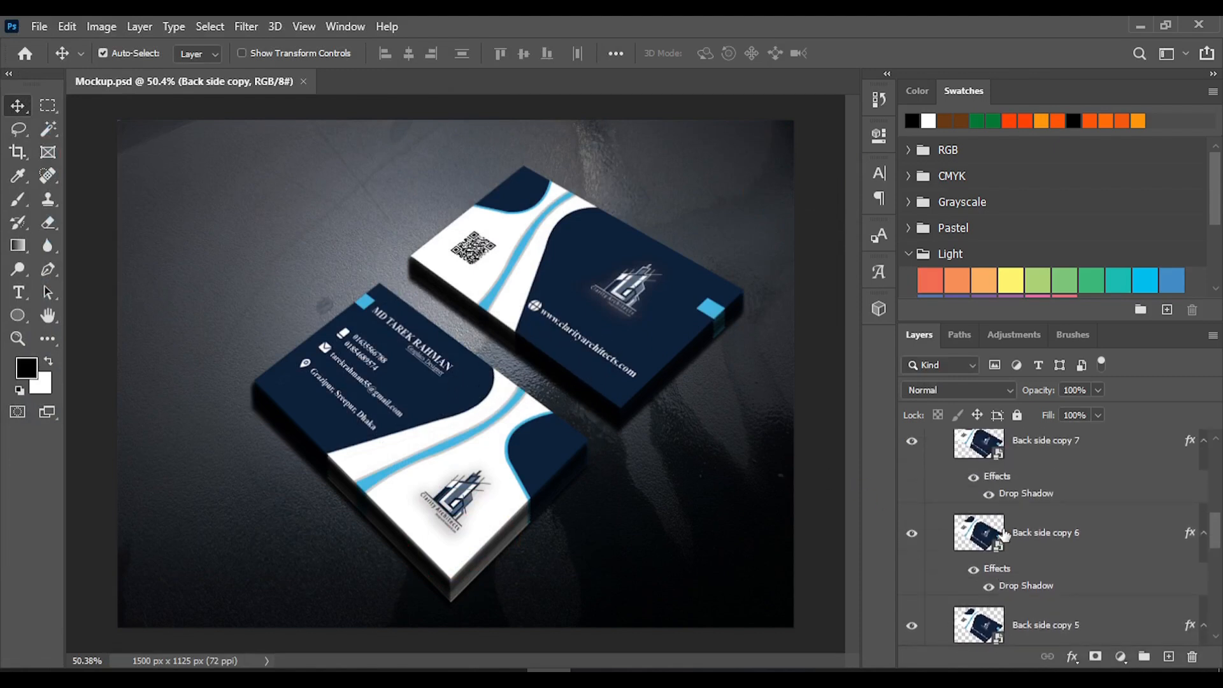
scroll(1004, 534, up, 3)
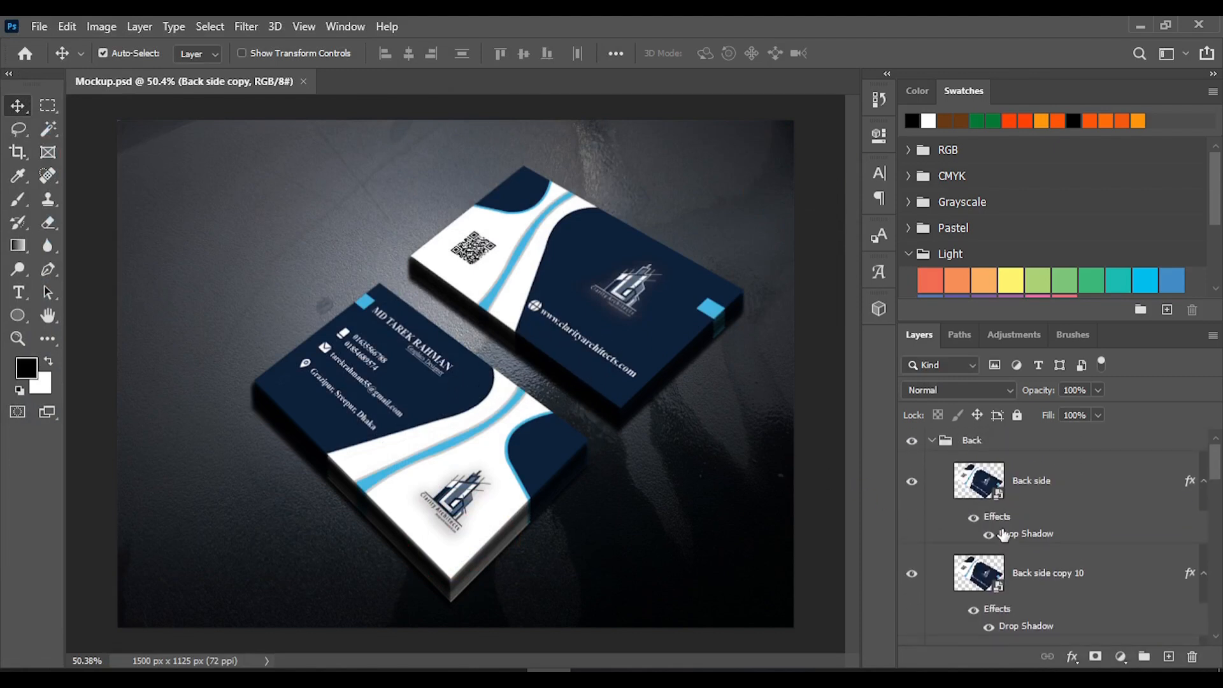
click(932, 441)
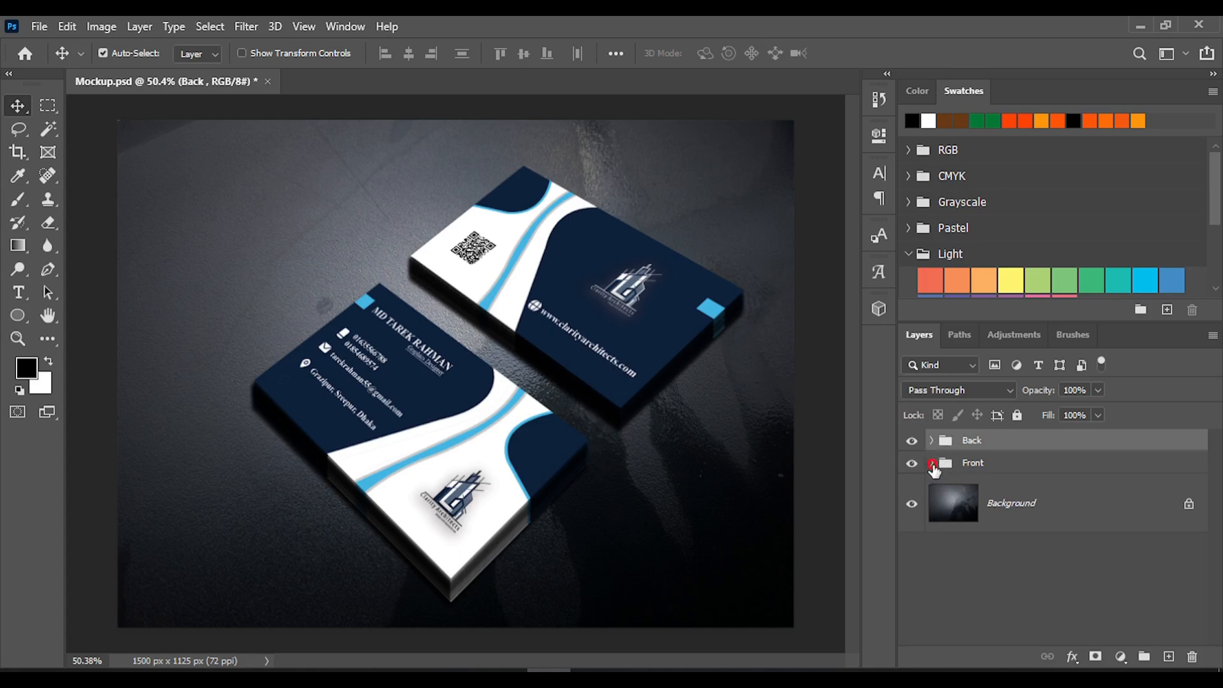
click(933, 463)
click(932, 464)
Open the images font part and back part together from the Projects folder
click(31, 31)
click(44, 68)
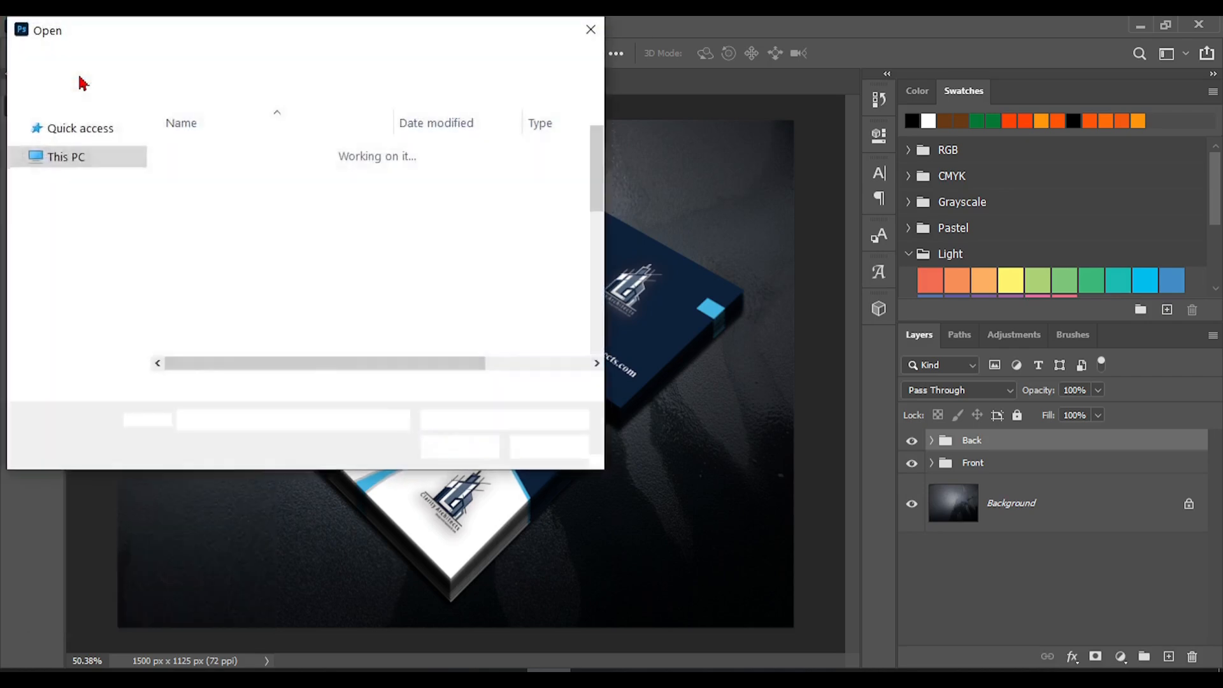
click(308, 194)
scroll(491, 254, down, 5)
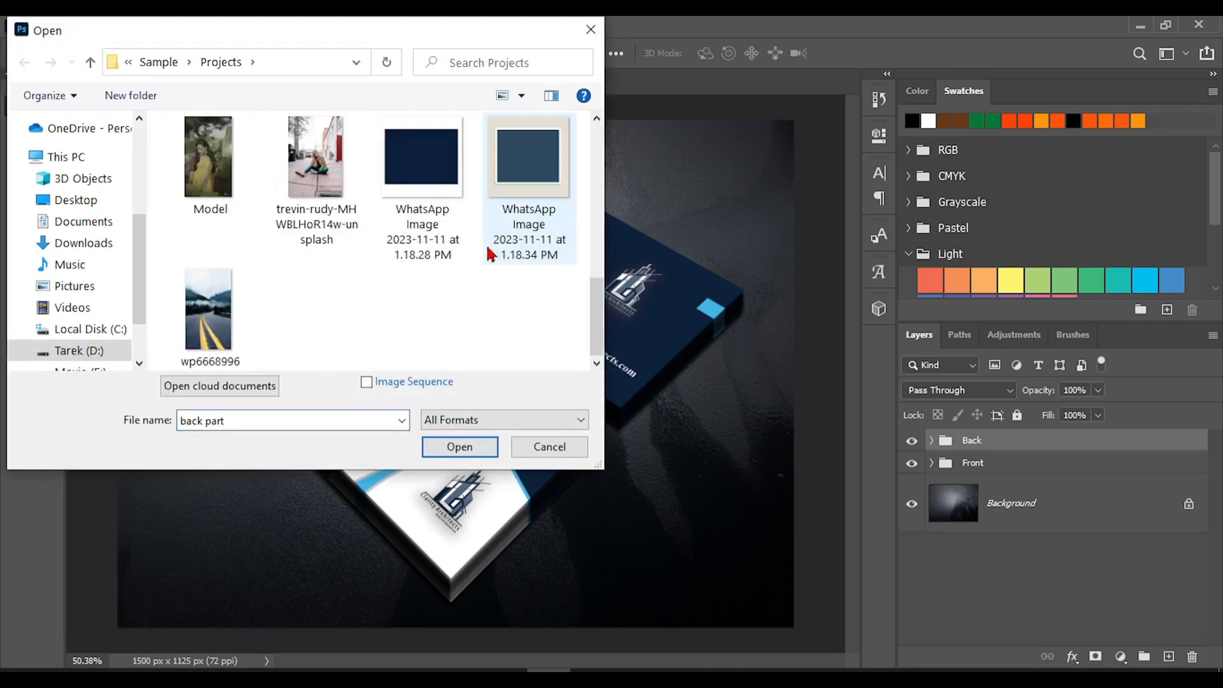
scroll(344, 248, up, 5)
ctrl+click(314, 178)
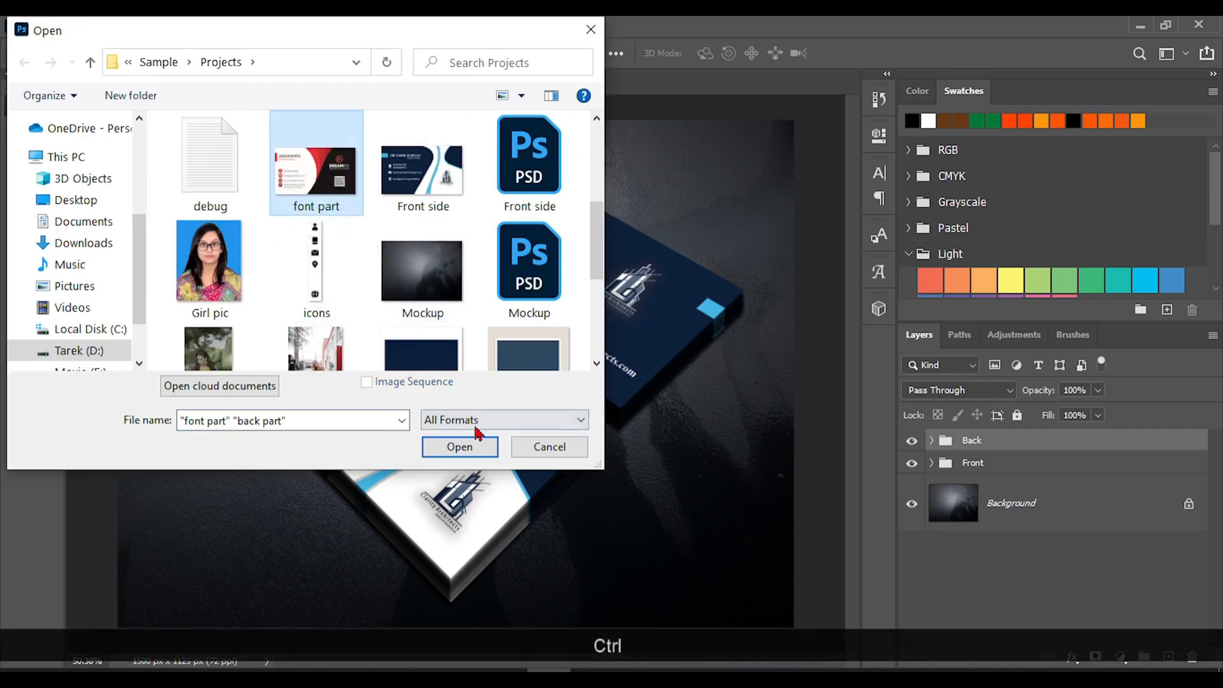
click(460, 446)
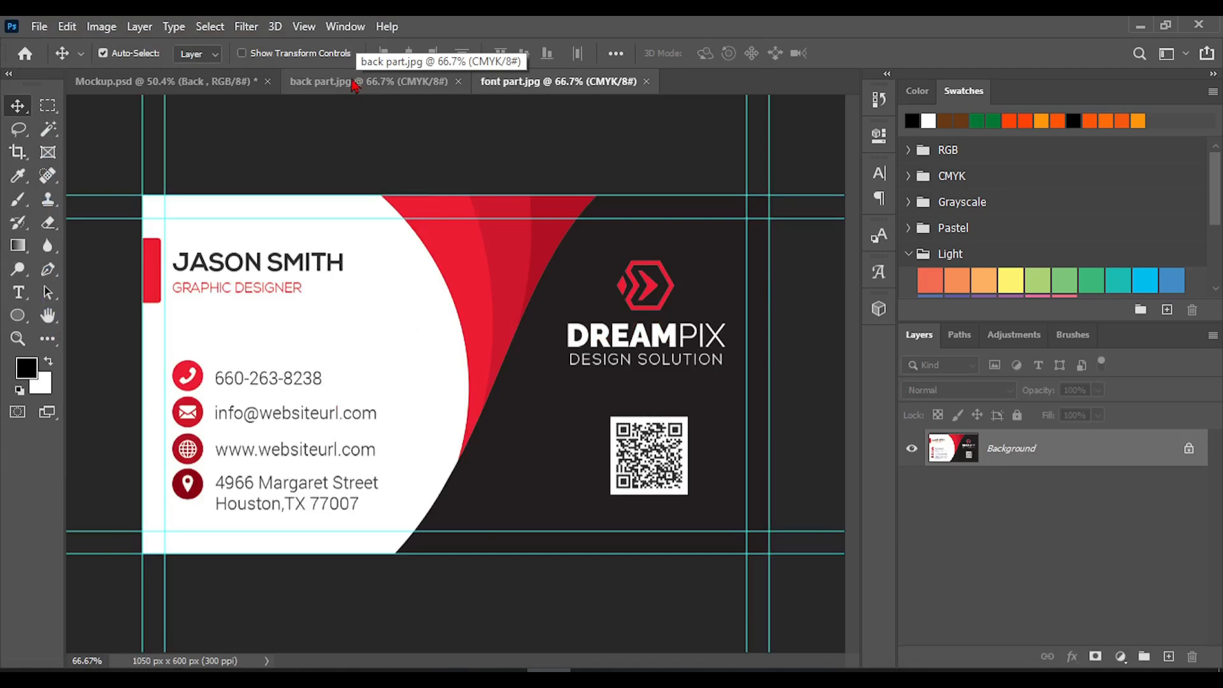
Examine the card designs in back part.jpg and font part.jpg by switching between the two documents
click(353, 83)
click(521, 83)
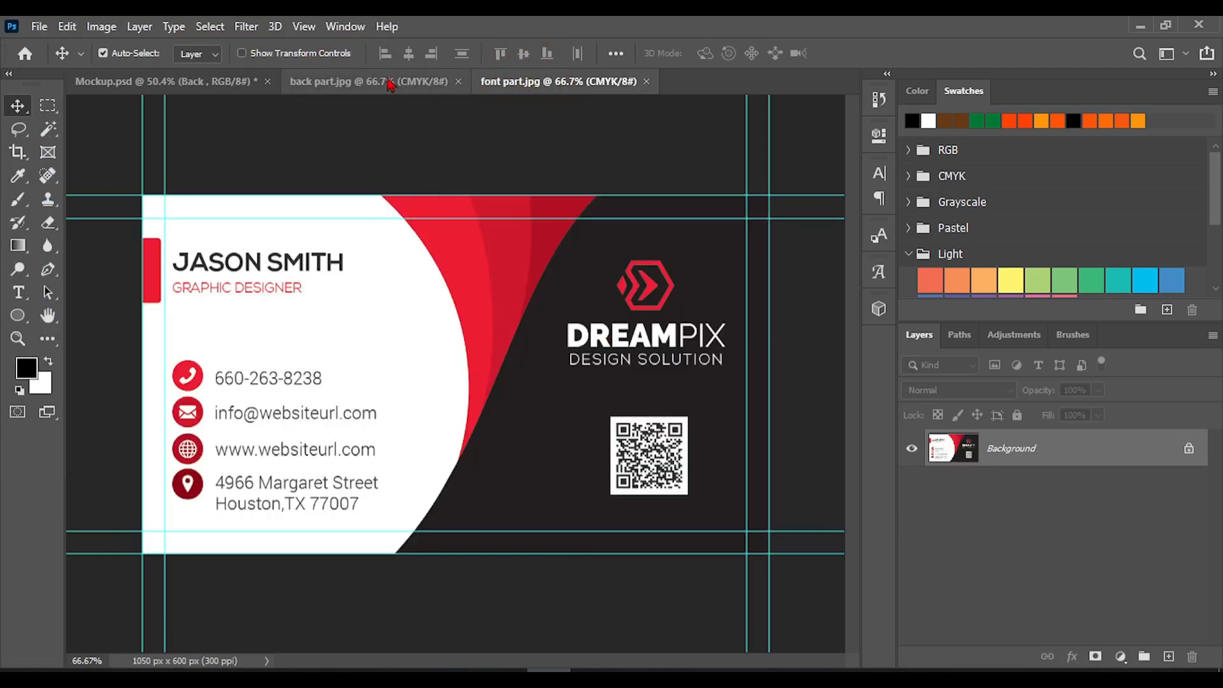
click(386, 83)
click(522, 83)
click(350, 82)
click(516, 82)
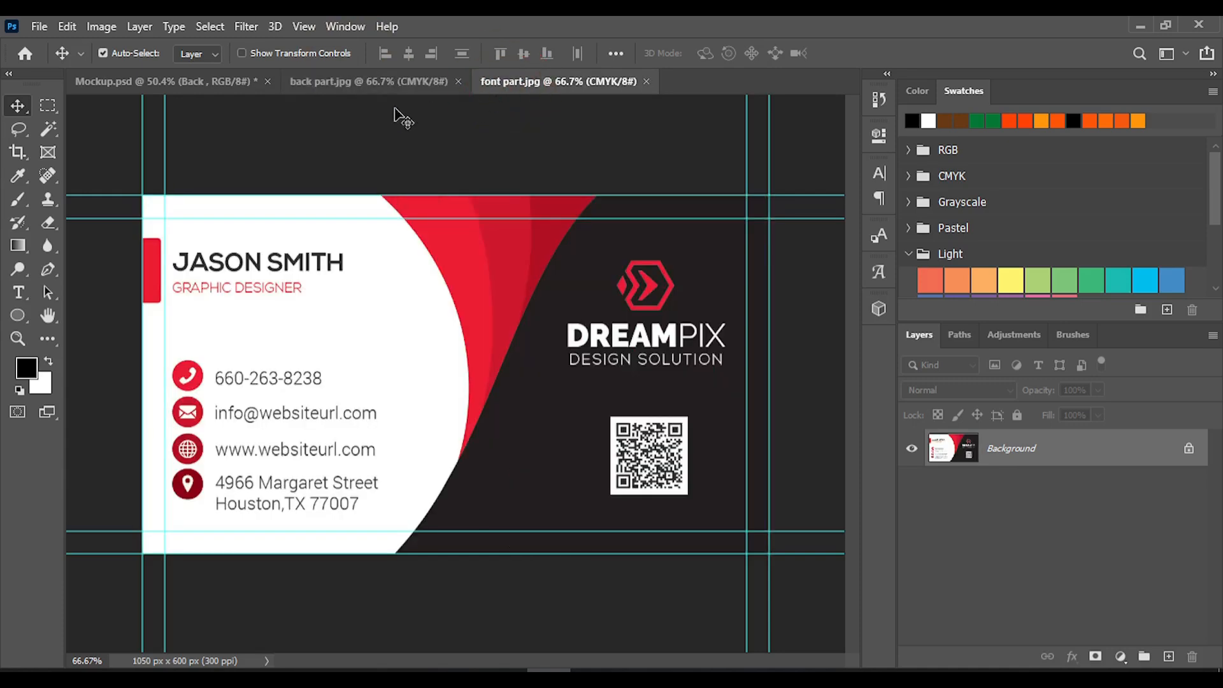
Open the contents of the Front side smart object and place the font part.jpg design in it, covering the whole canvas
click(166, 82)
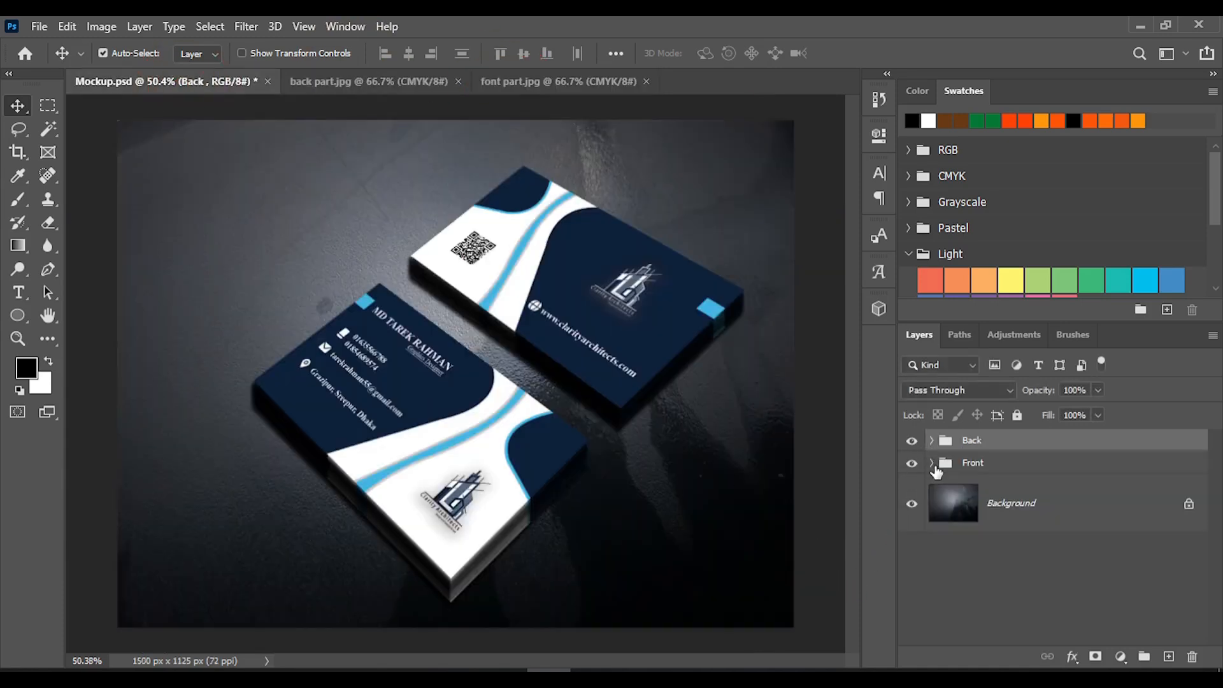
click(931, 463)
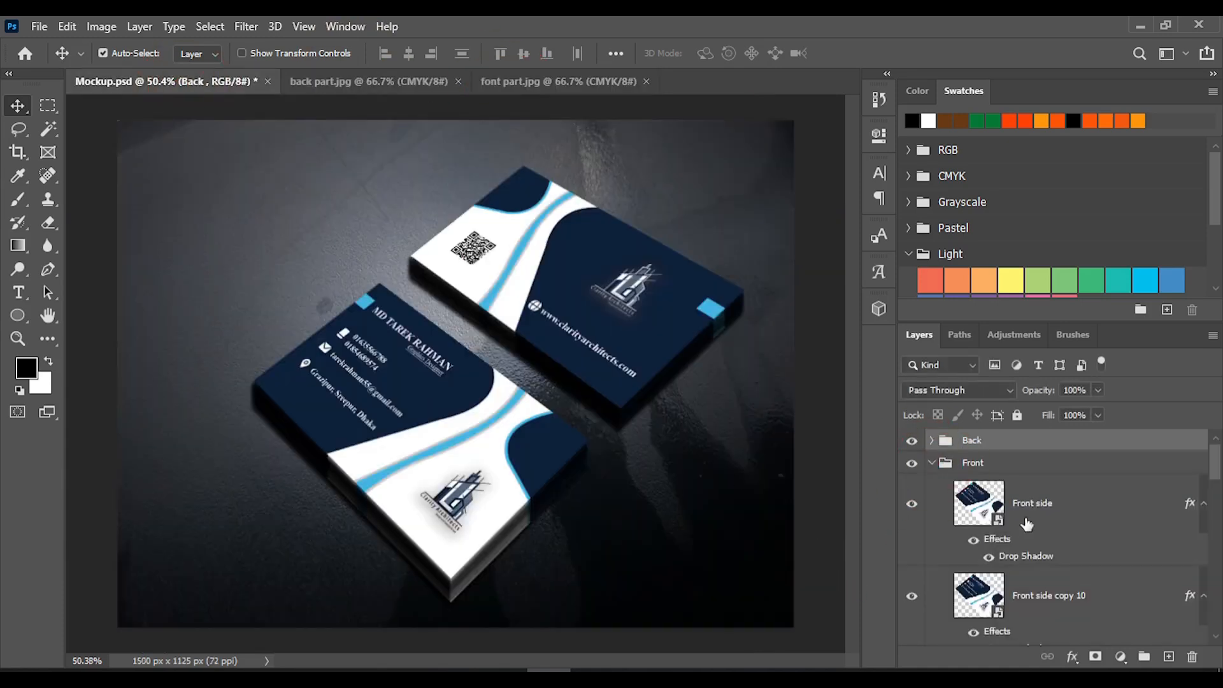
double_click(973, 521)
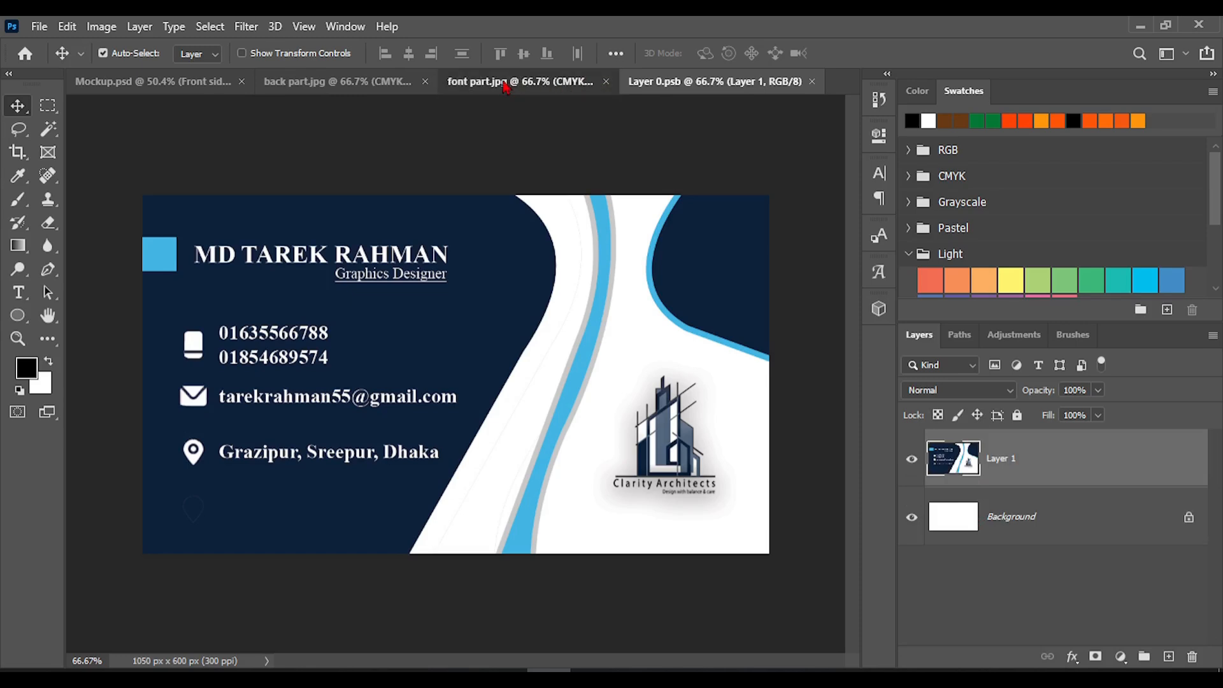
click(504, 83)
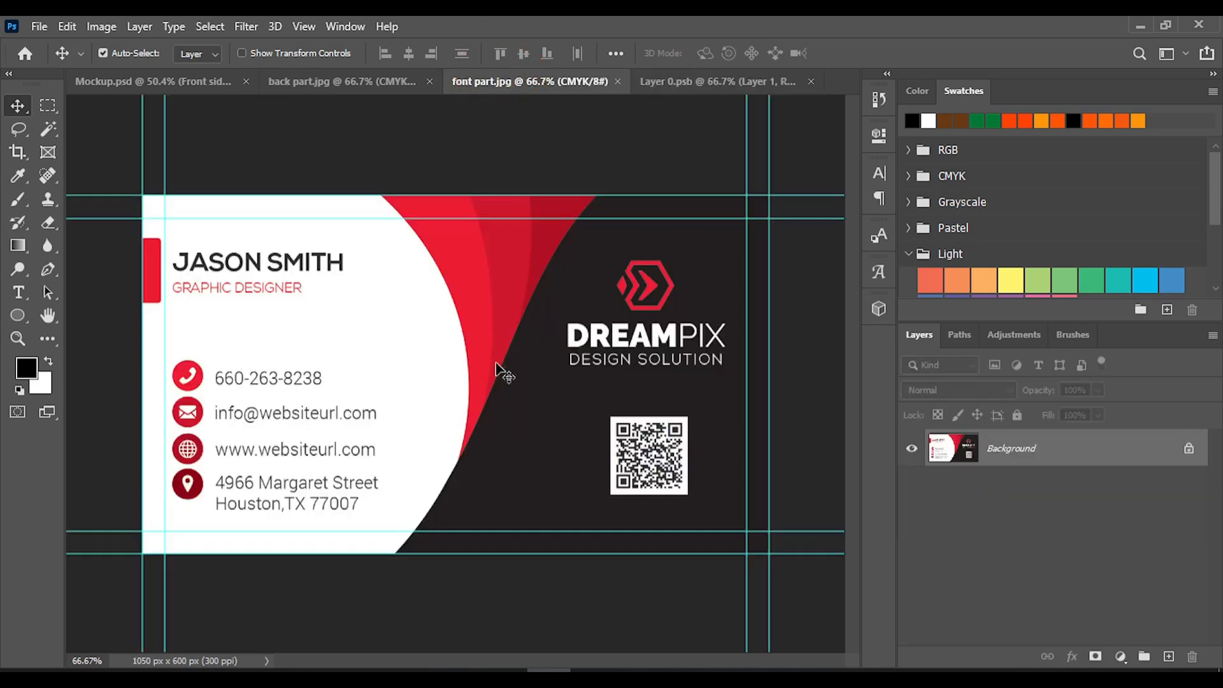
click(673, 81)
mouse_move(453, 349)
mouse_down()
mouse_move(435, 369)
mouse_move(473, 360)
mouse_up()
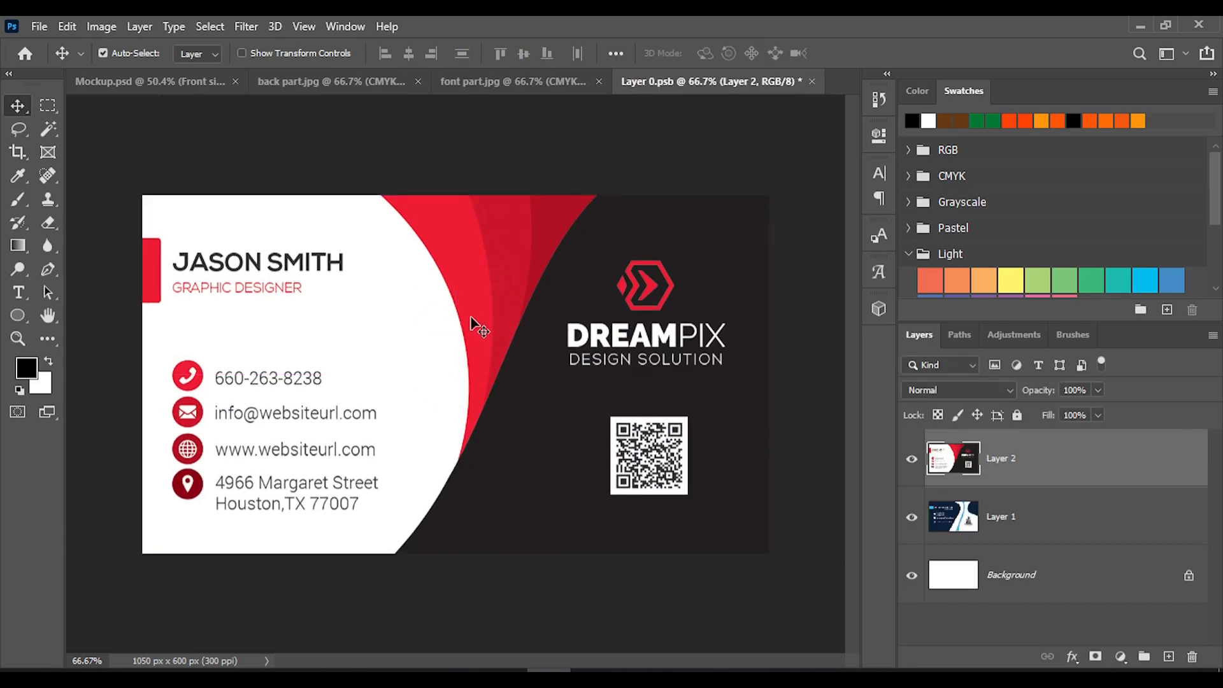
Delete Layer 1 with the old front design from the smart object and save the smart object
key(ctrl)
key(ctrl+s)
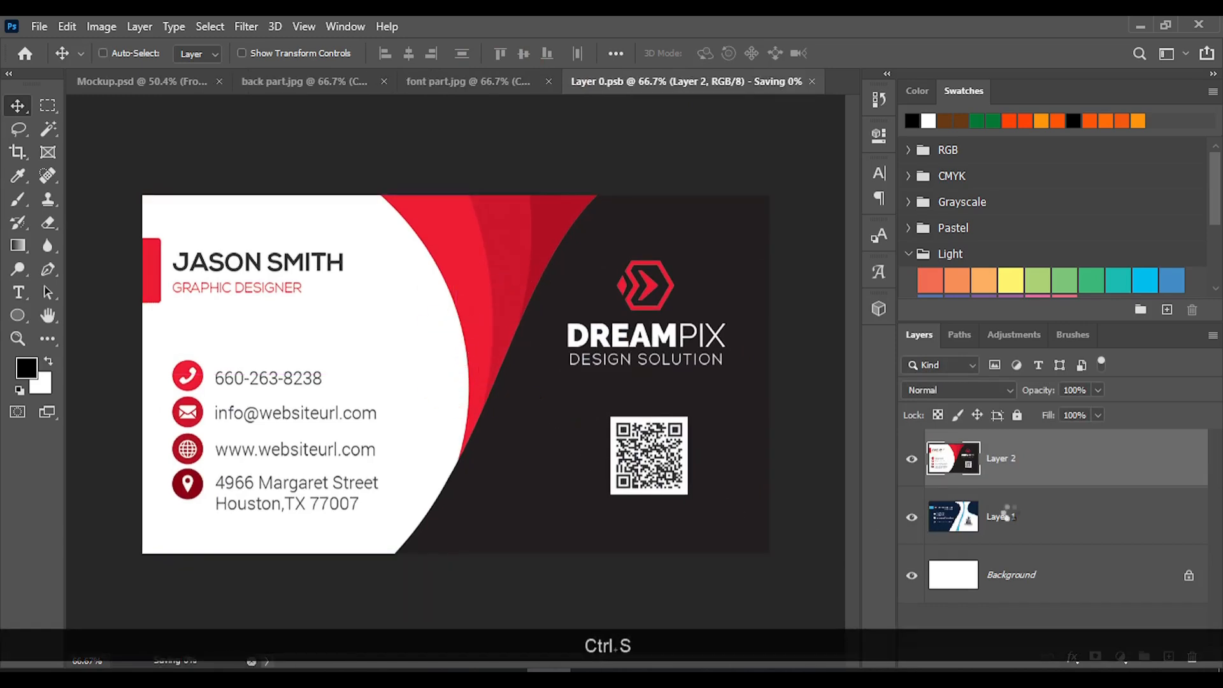
click(1023, 526)
key(Delete)
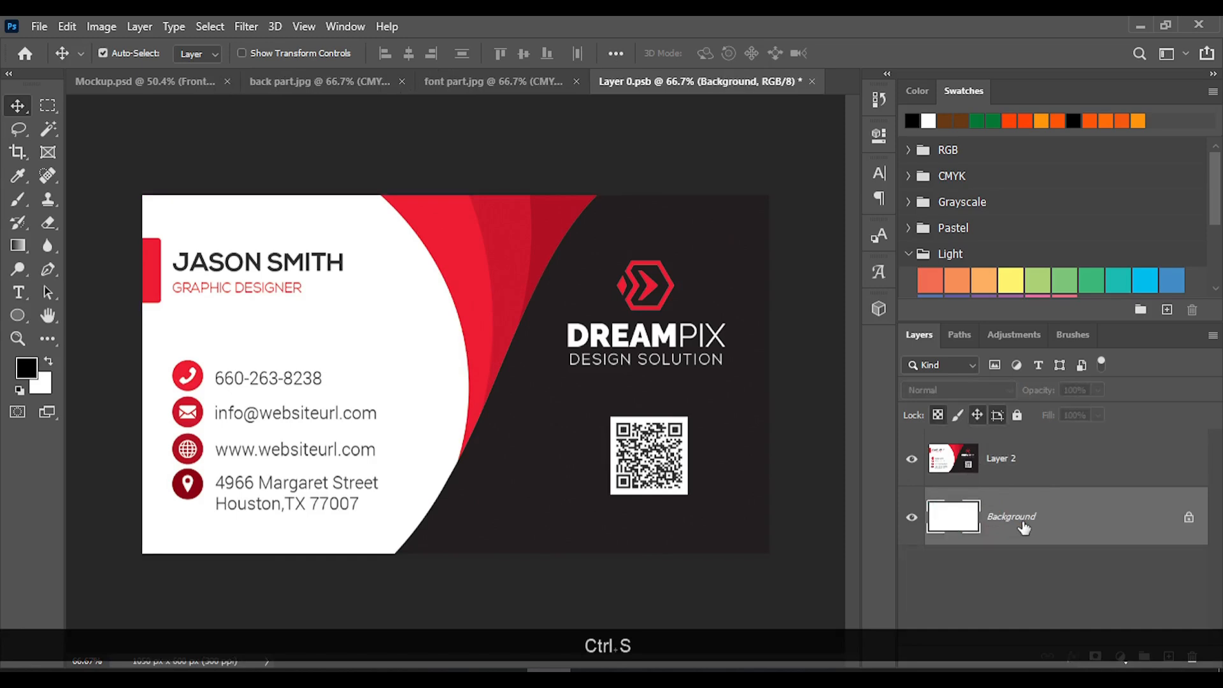
key(ctrl+s)
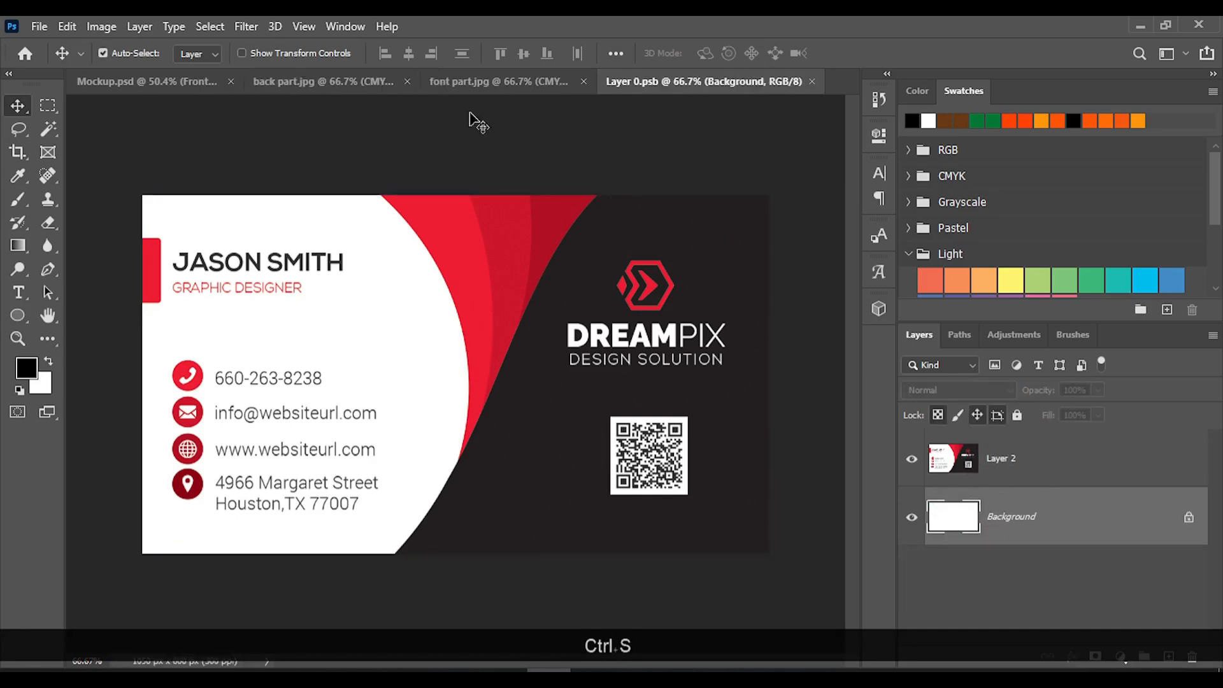
Close Layer 0.psb and font part.jpg, return to the mockup and collapse the Front group
click(814, 82)
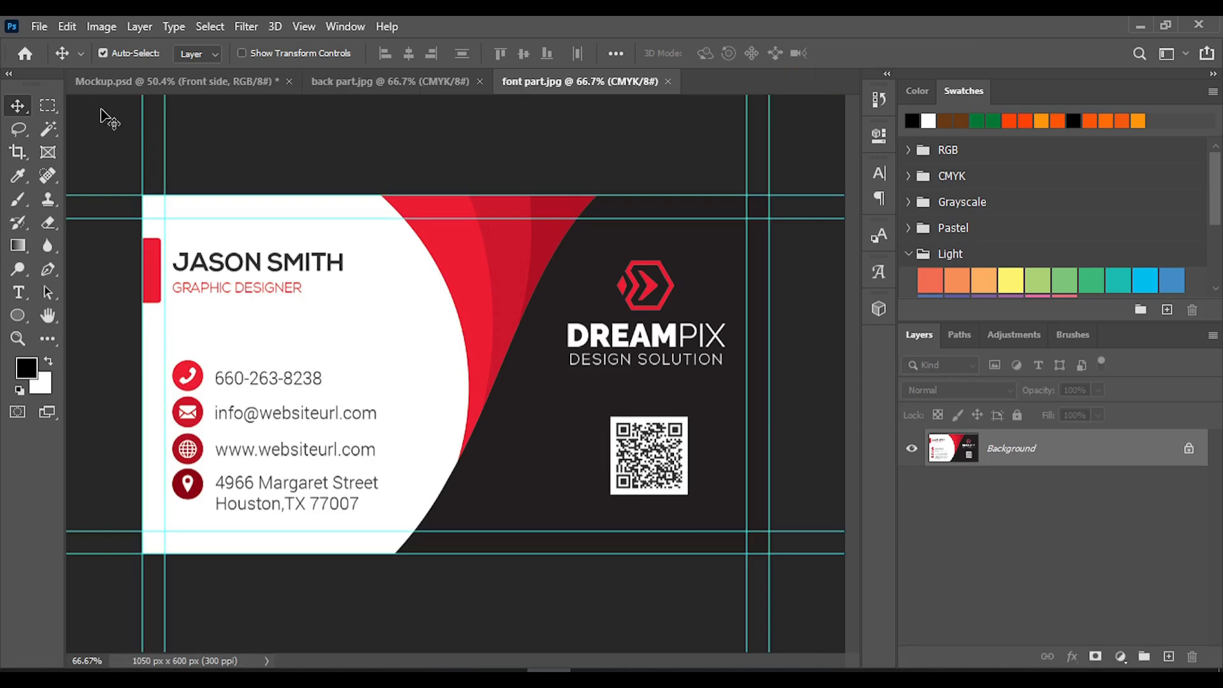
click(146, 81)
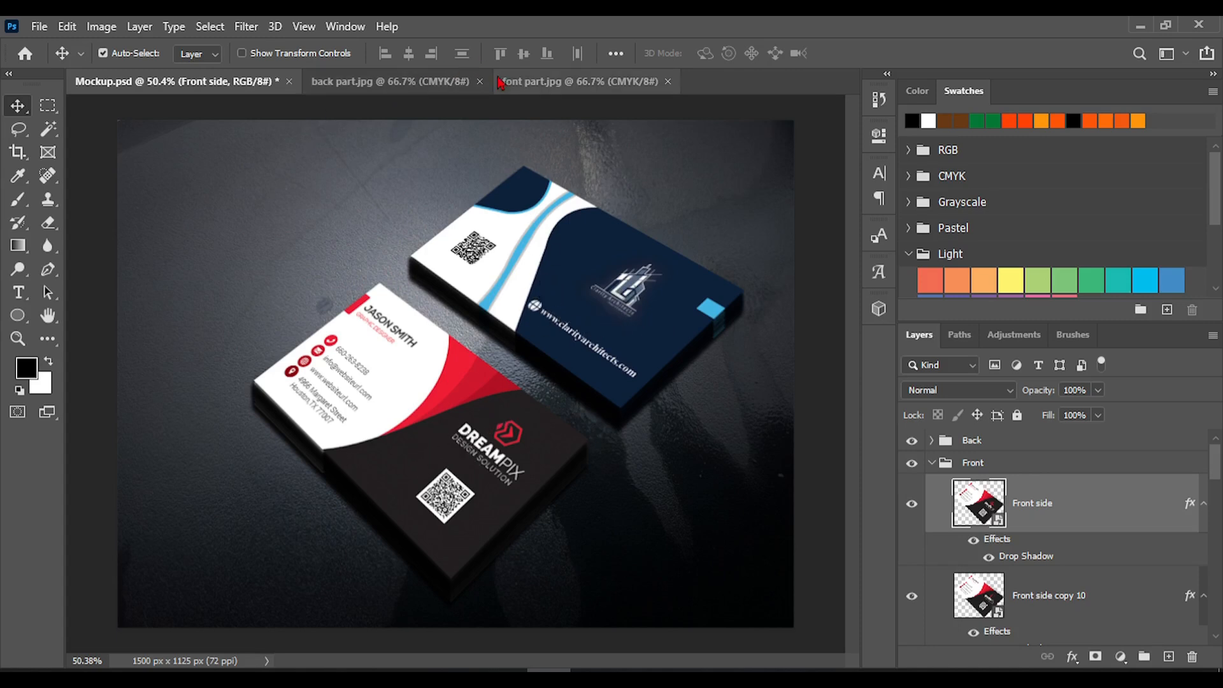
click(668, 82)
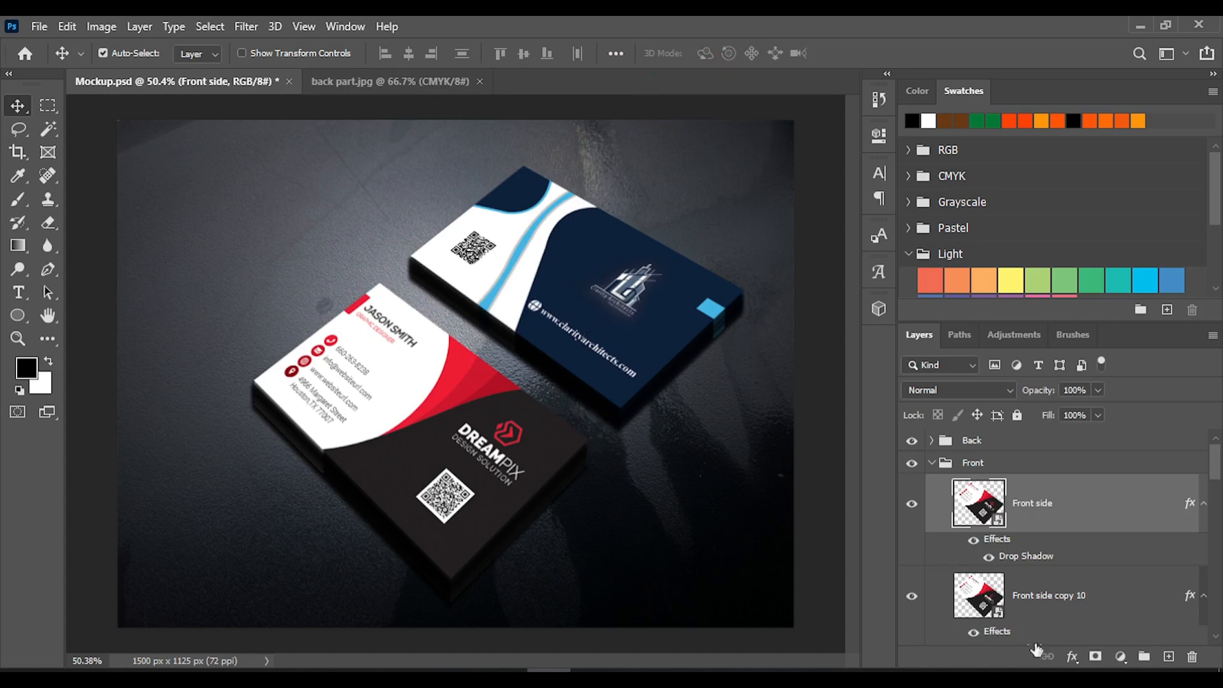
click(932, 464)
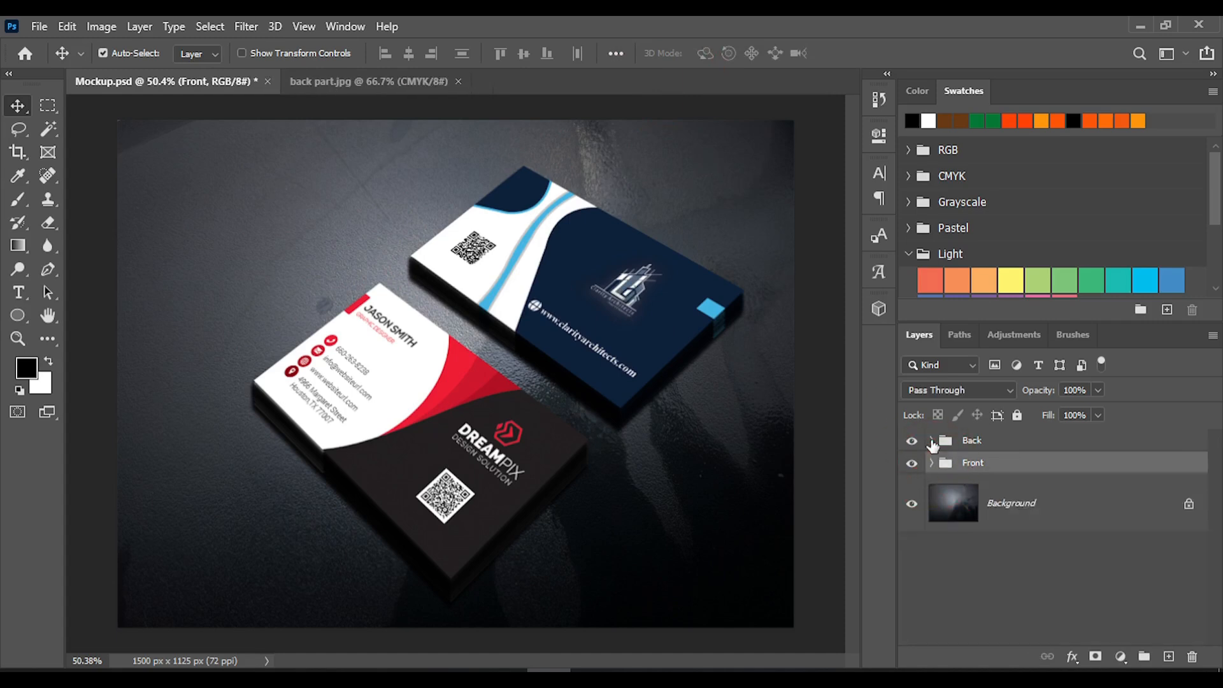
Open the contents of the Back side smart object and place the back part.jpg design in it, covering the whole canvas
click(931, 441)
double_click(977, 483)
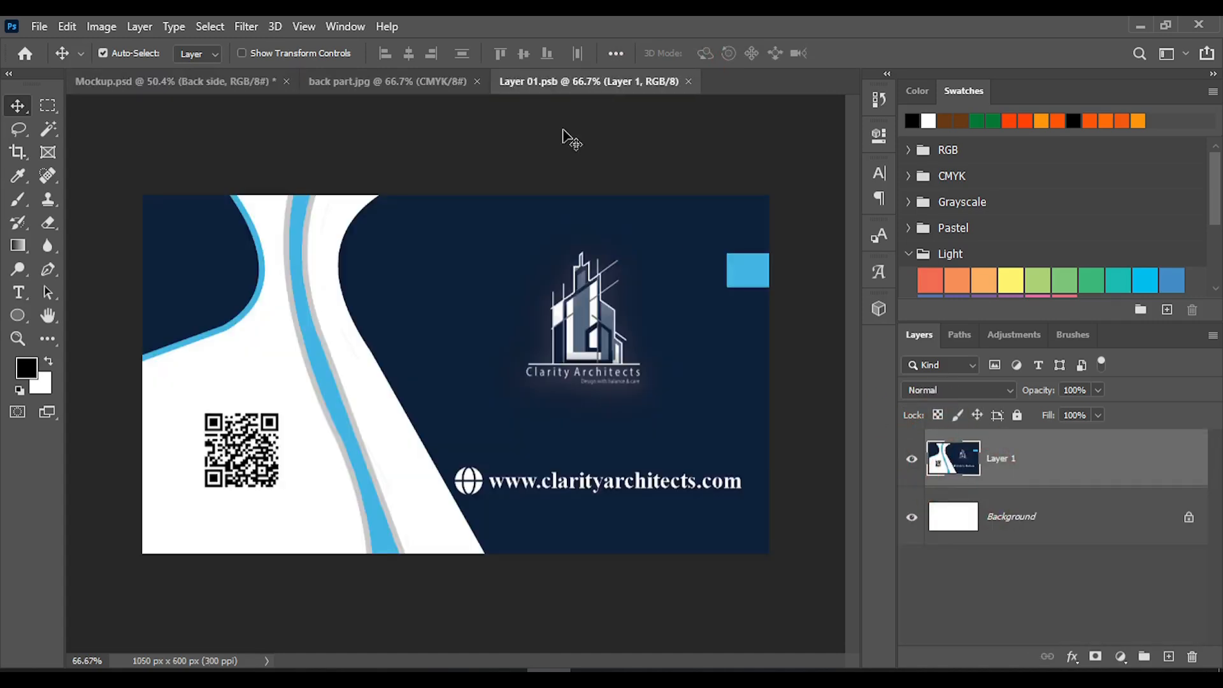
click(385, 81)
mouse_move(422, 366)
mouse_down()
mouse_move(486, 140)
mouse_move(553, 91)
mouse_move(486, 331)
mouse_move(470, 363)
mouse_move(464, 350)
mouse_move(444, 358)
mouse_up()
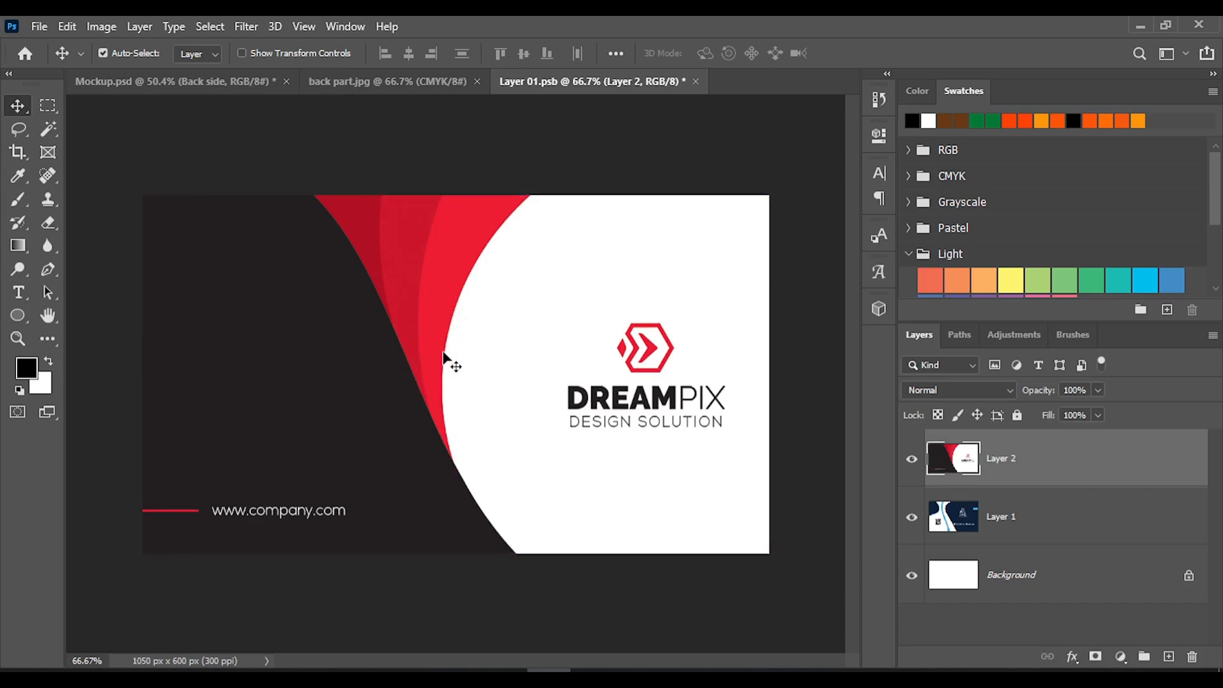
Delete Layer 1 with the old back design from Layer 01.psb and save the smart object
click(987, 517)
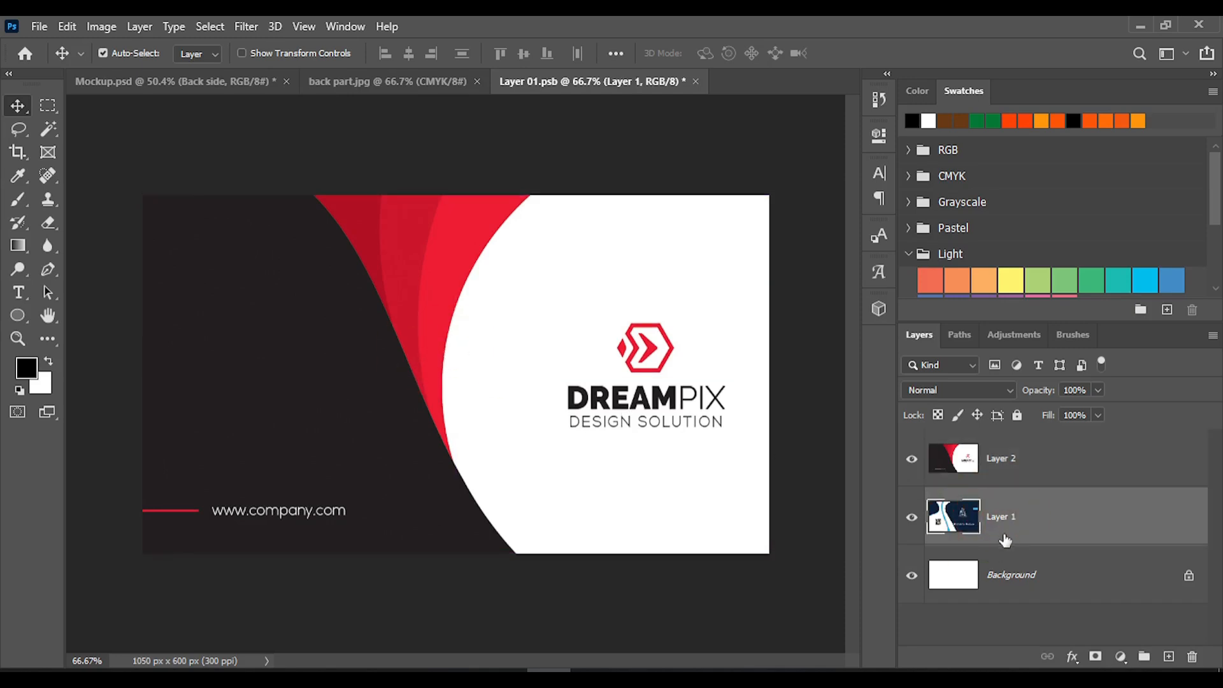
key(Delete)
key(ctrl+s)
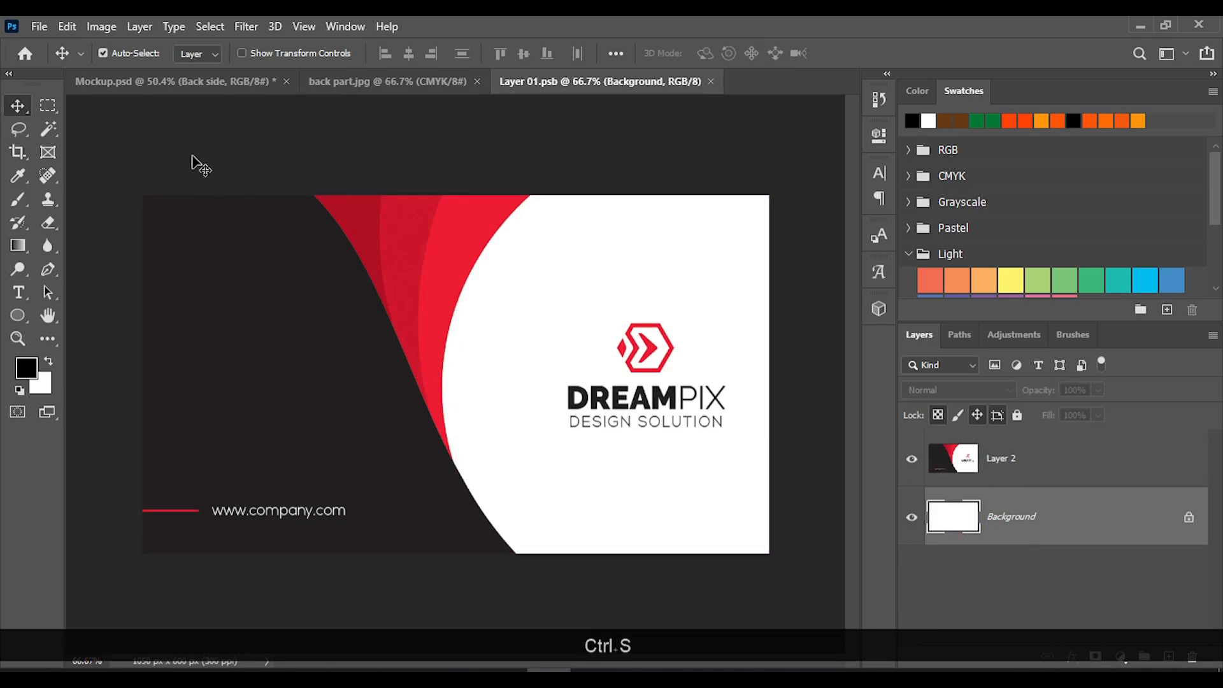
Return to Mockup.psd and close back part.jpg and Layer 01.psb
click(178, 82)
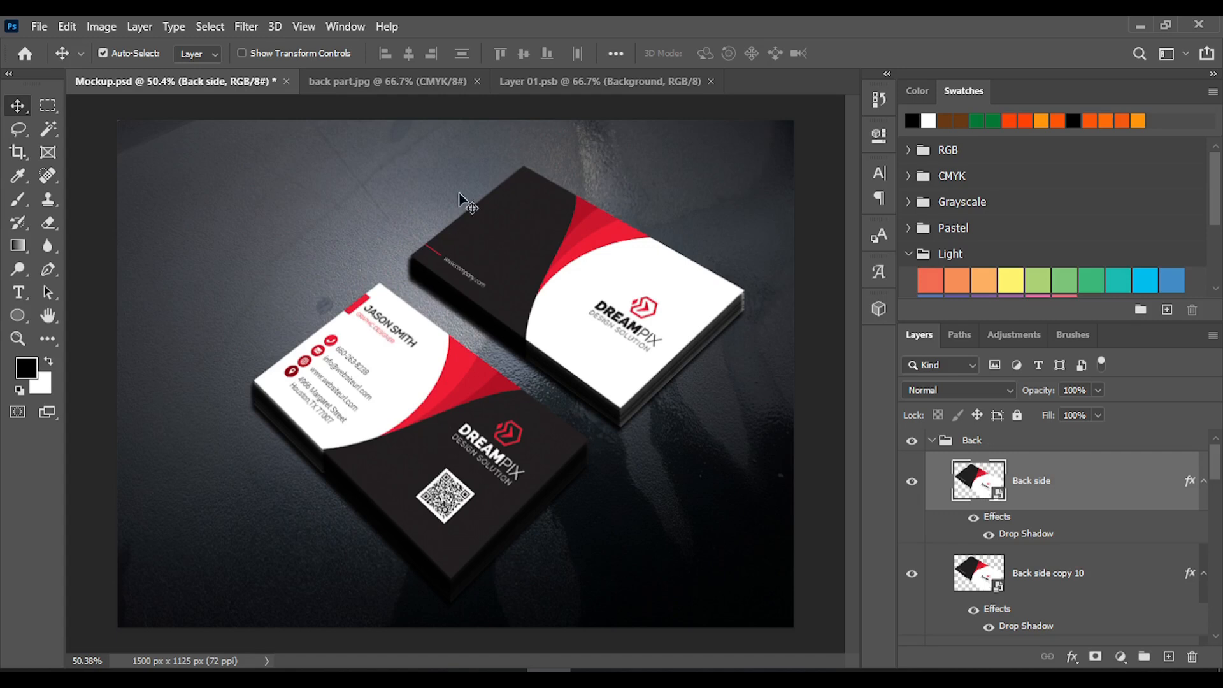
click(476, 81)
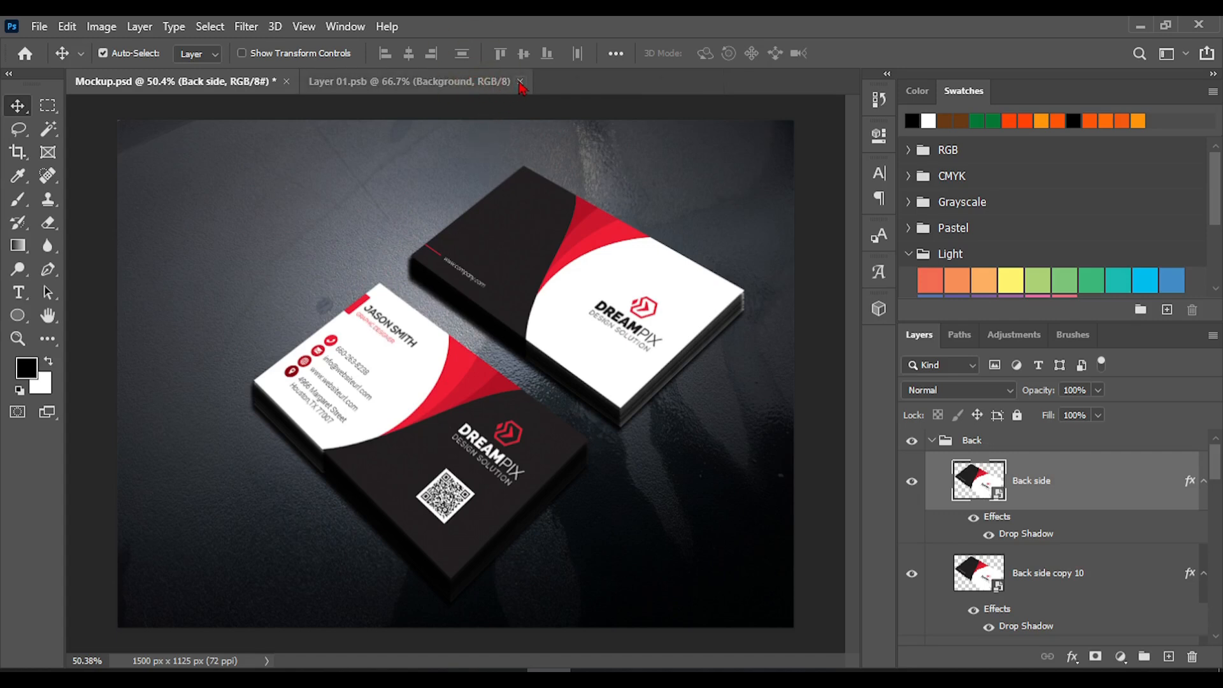
click(520, 82)
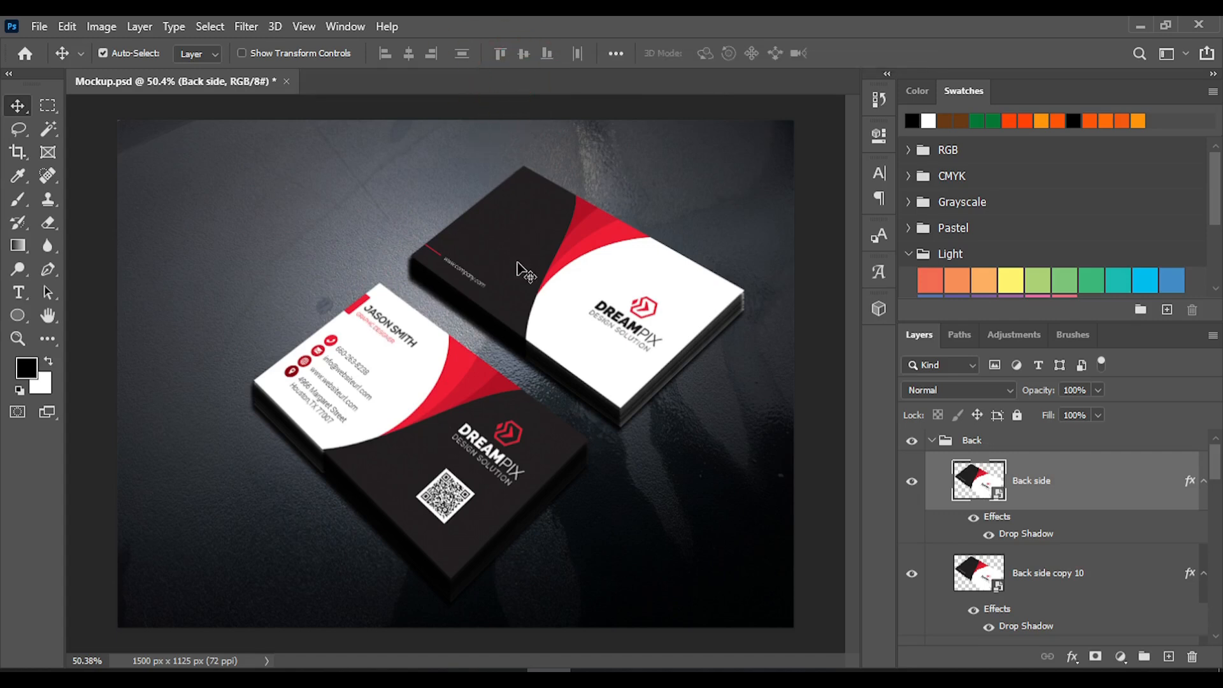
Undo the design replacements on both mockup cards back to the Clarity Architects artwork, and redo one step
key(ctrl)
key(ctrl+z)
key(ctrl+z)
key(ctrl+z)
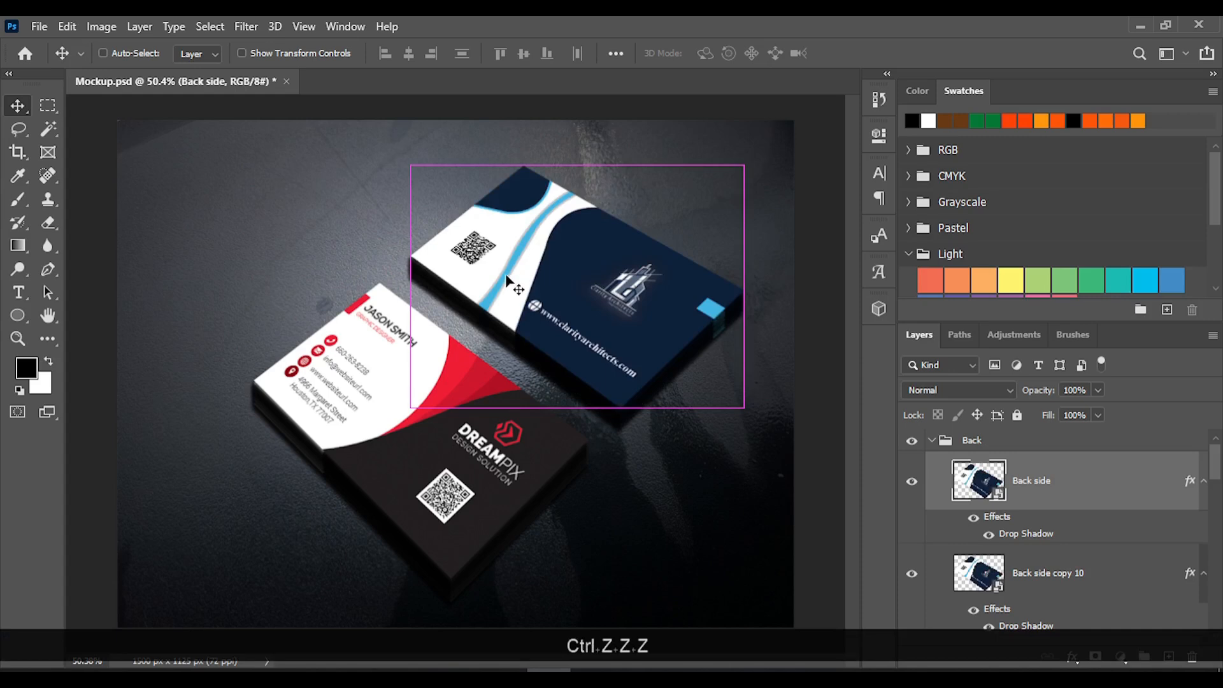
key(ctrl+z)
key(ctrl+z)
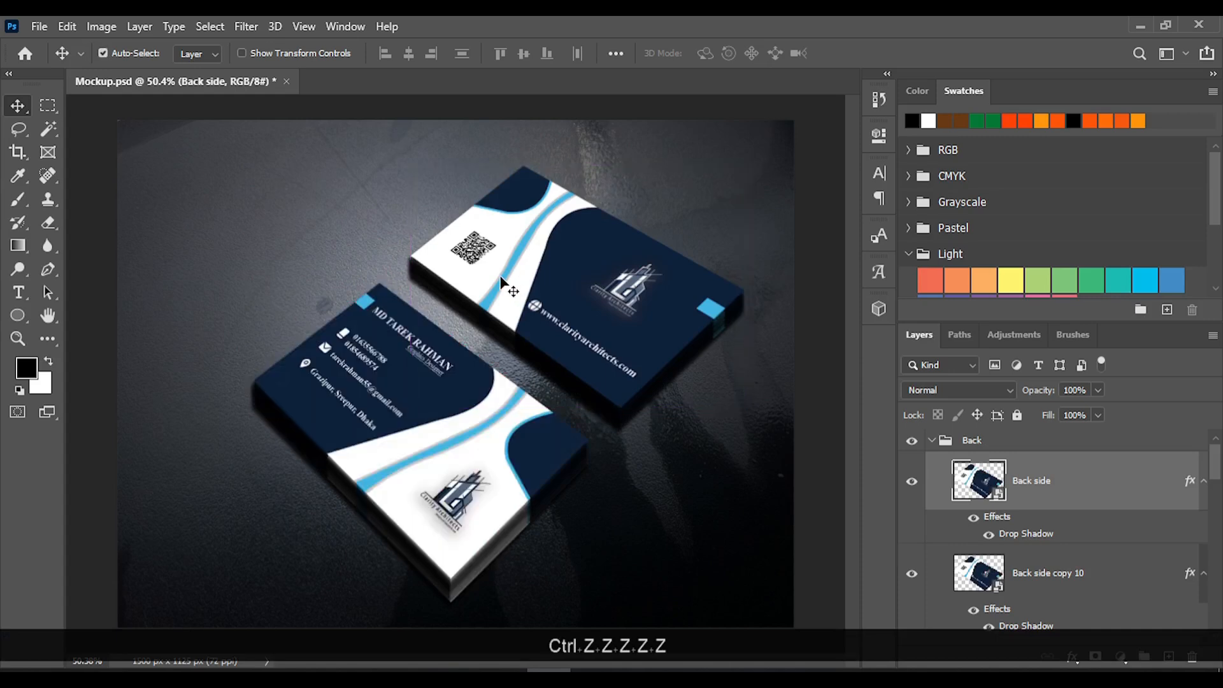
key(ctrl)
key(ctrl+shift+z)
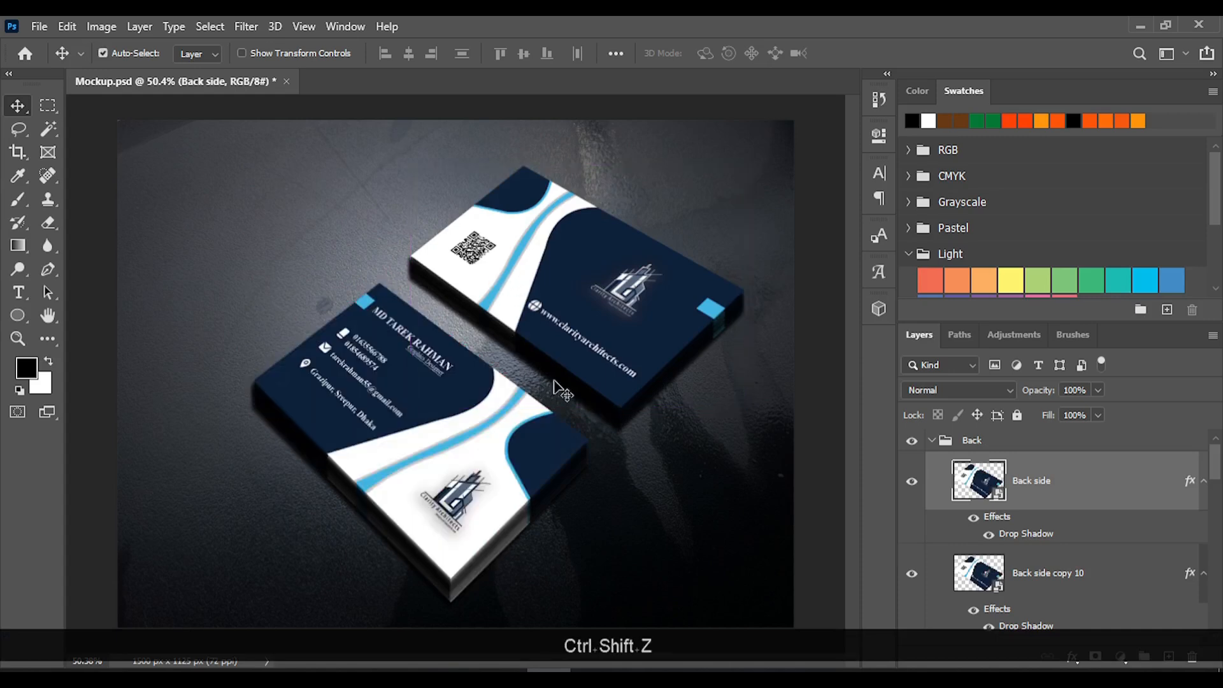